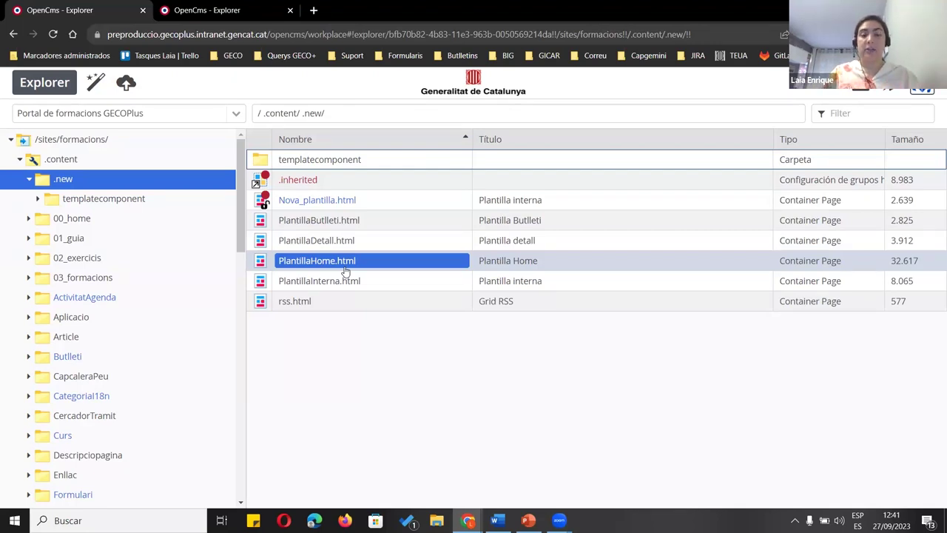
Examine the template pages available in the .new folder
{"action": "left_click", "coordinate": [393, 178]}
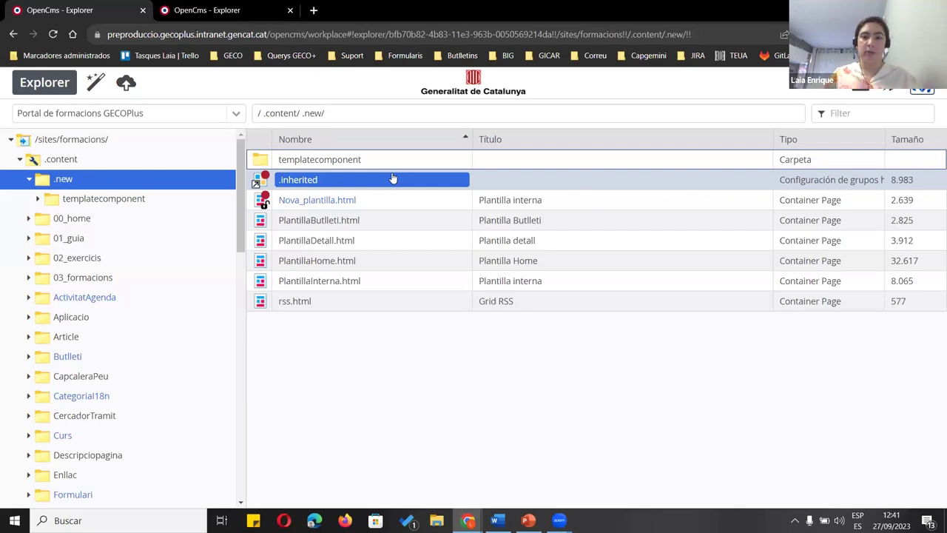
{"action": "left_click", "coordinate": [386, 161]}
{"action": "left_click", "coordinate": [391, 199]}
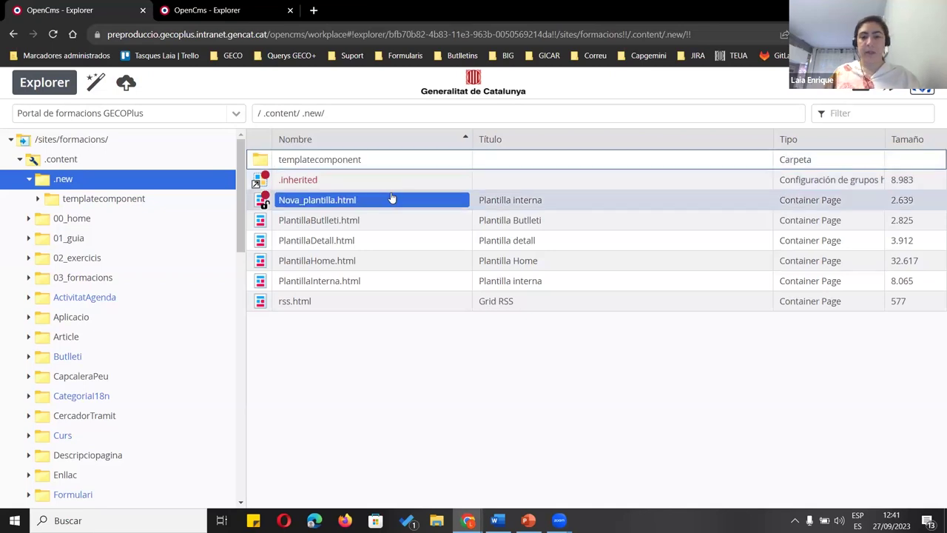
{"action": "left_click", "coordinate": [441, 226]}
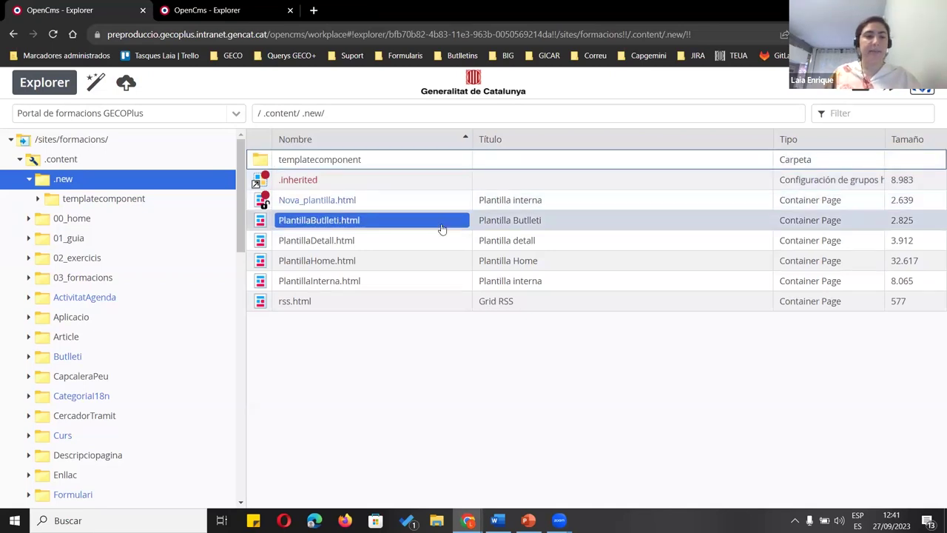
{"action": "left_click", "coordinate": [392, 246]}
{"action": "left_click", "coordinate": [389, 263]}
{"action": "left_click", "coordinate": [385, 239]}
{"action": "key", "text": "Up"}
{"action": "left_click", "coordinate": [374, 259]}
{"action": "left_click", "coordinate": [374, 241]}
Copy PlantillaInterna.html as a new resource to /.content/.new/Plantilla_formacio.html
{"action": "left_click", "coordinate": [375, 280]}
{"action": "right_click", "coordinate": [374, 283]}
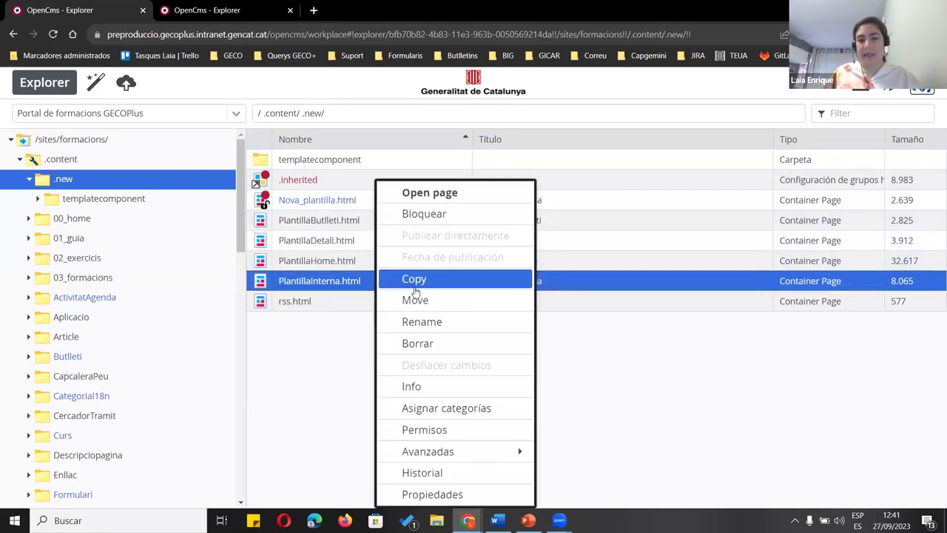
{"action": "left_click", "coordinate": [418, 280]}
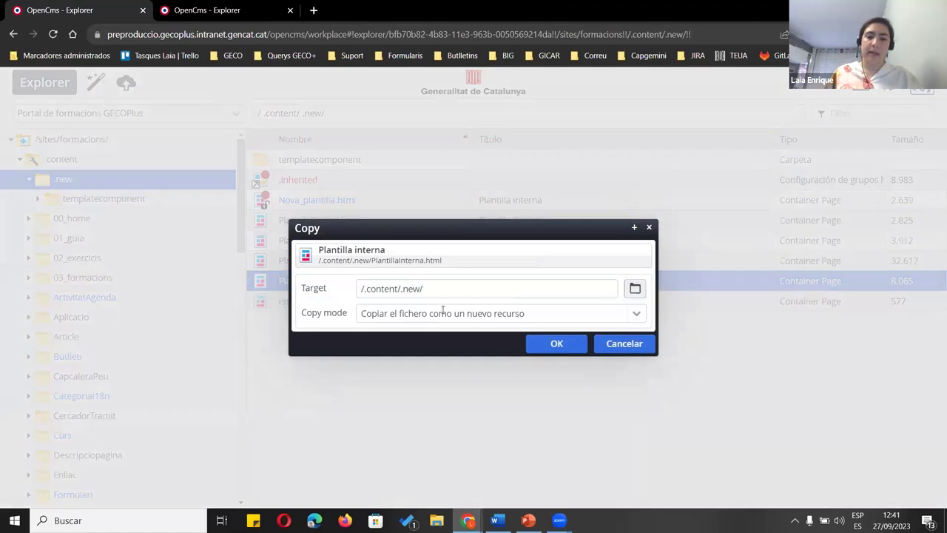
{"action": "left_click_drag", "start_coordinate": [361, 313], "coordinate": [531, 315]}
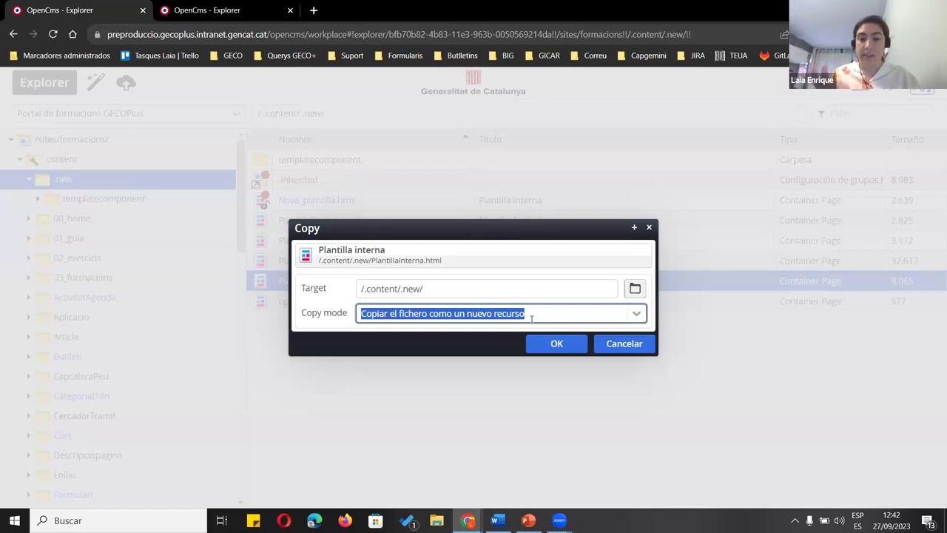
{"action": "left_click", "coordinate": [483, 290]}
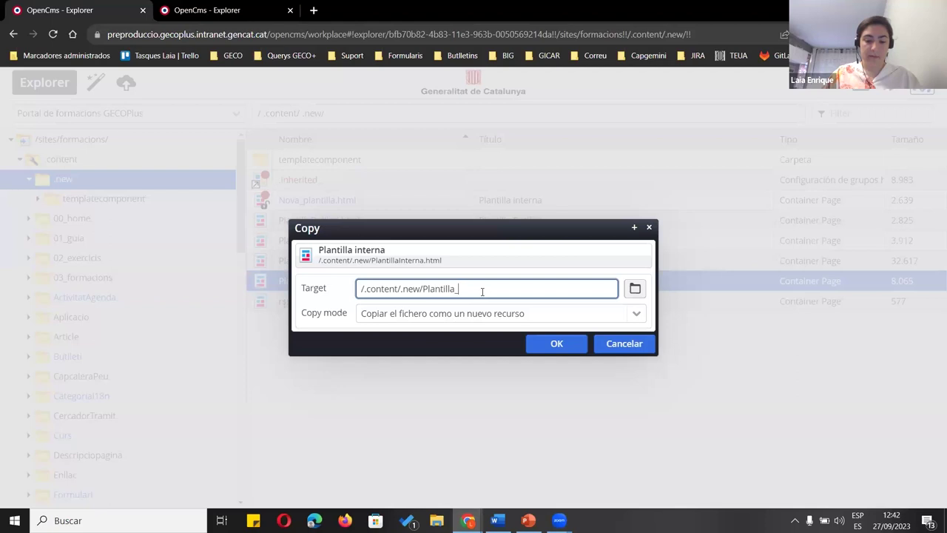
{"action": "type", "text": "macio"}
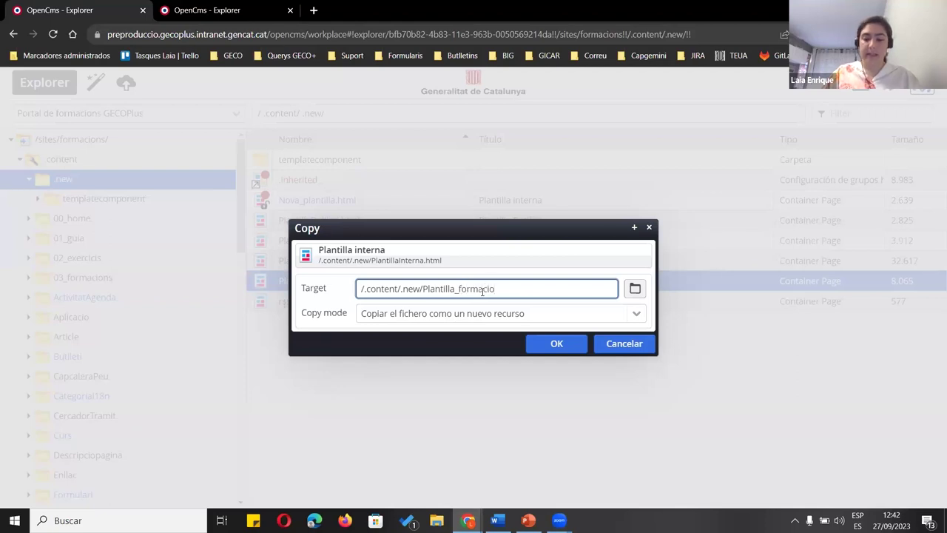
{"action": "type", "text": ".html"}
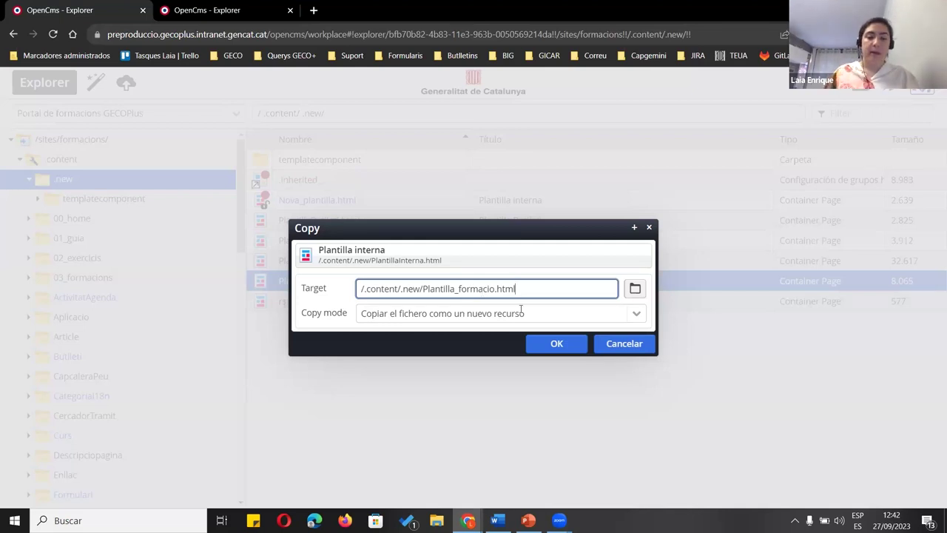
{"action": "left_click", "coordinate": [535, 347]}
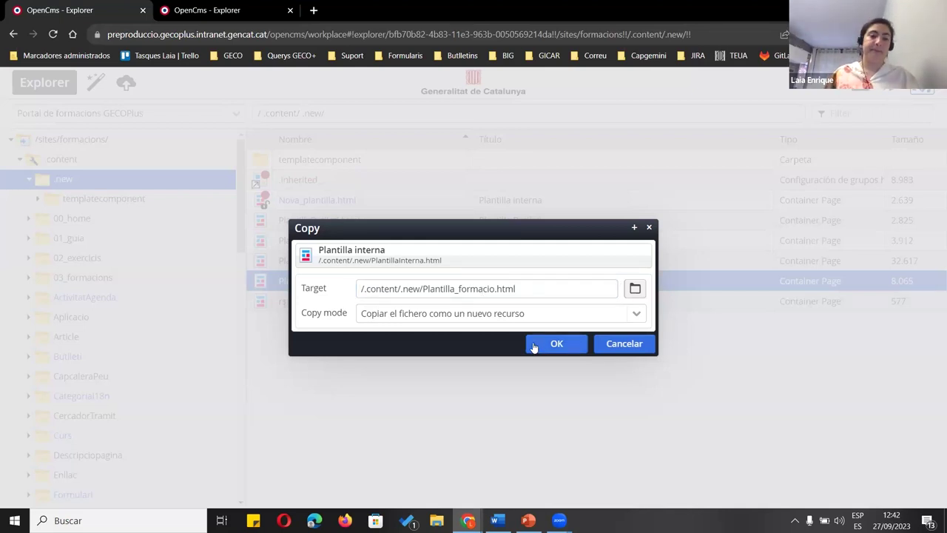
Open the copied template Plantilla_formacio.html in the page editor
{"action": "left_click", "coordinate": [332, 326]}
{"action": "left_click", "coordinate": [316, 301]}
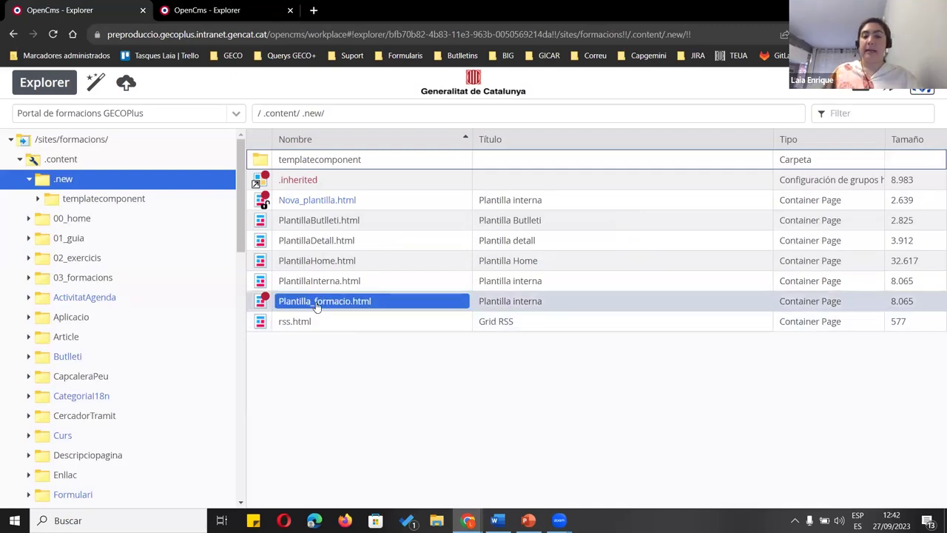
{"action": "double_click", "coordinate": [316, 306]}
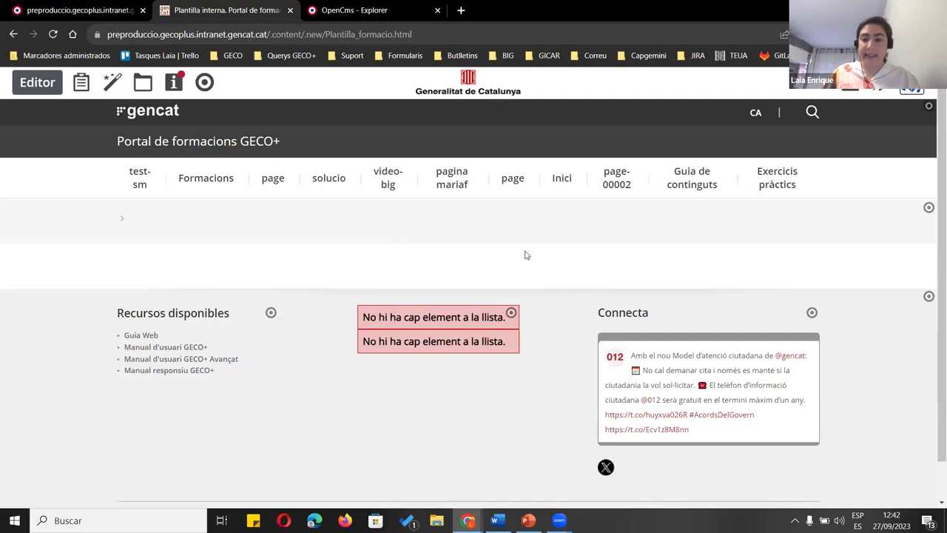
Remove the Capçalera i Peu footer element from the Plantilla_formacio.html page
{"action": "mouse_move", "coordinate": [909, 300]}
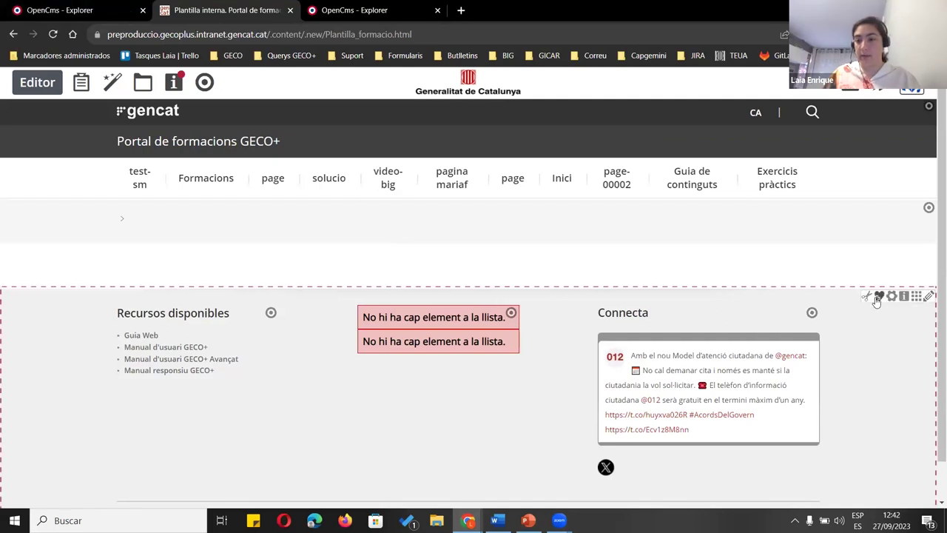
{"action": "left_click", "coordinate": [867, 296]}
{"action": "left_click", "coordinate": [553, 364]}
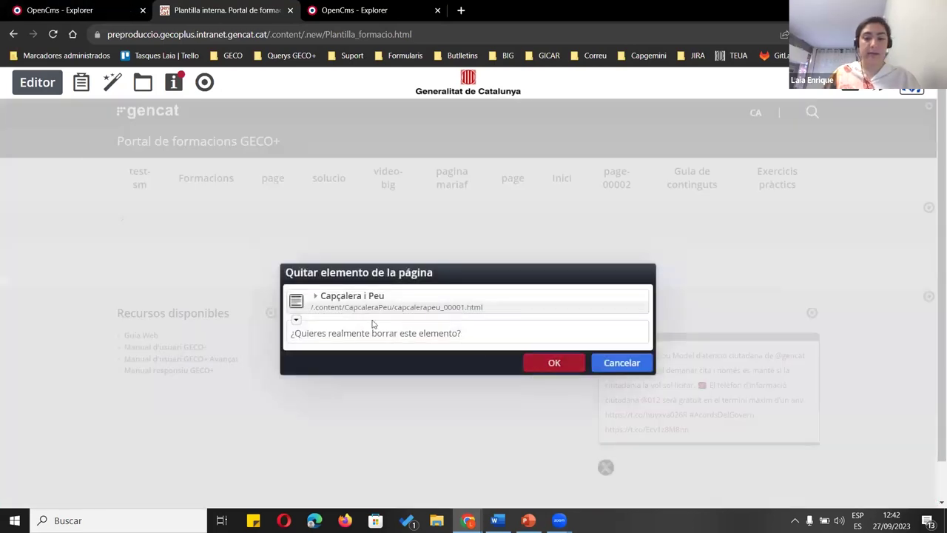
View the original PlantillaInterna.html page from the Explorer and close its browser tab
{"action": "left_click", "coordinate": [111, 11]}
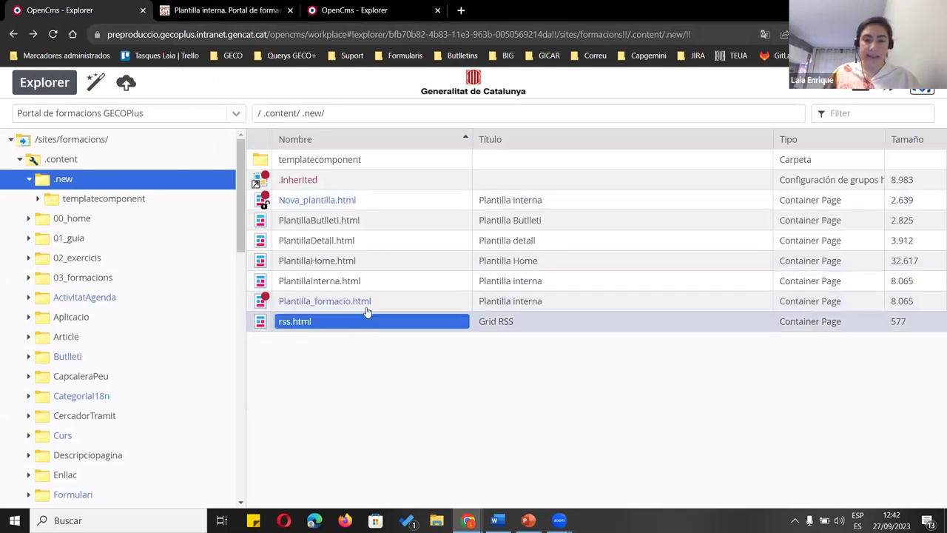
{"action": "left_click", "coordinate": [370, 281]}
{"action": "right_click", "coordinate": [370, 281]}
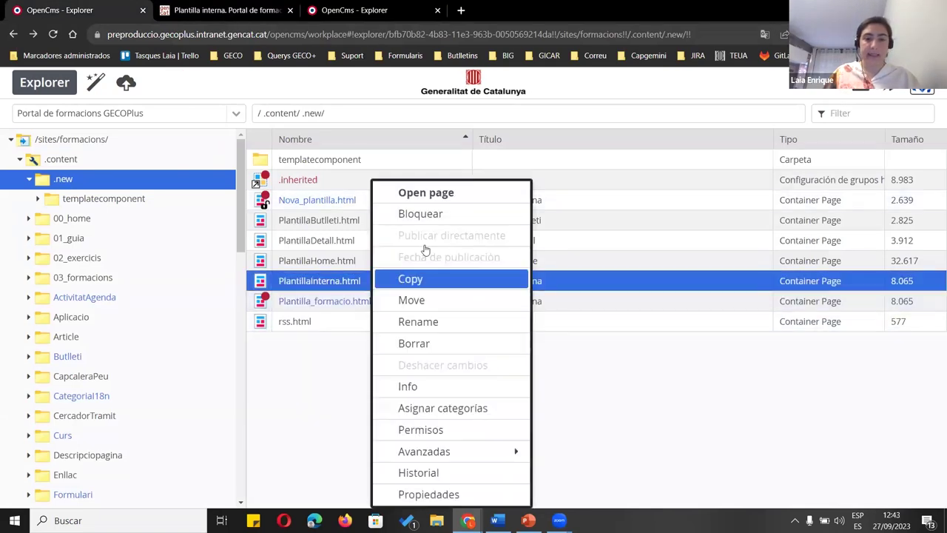
{"action": "left_click", "coordinate": [436, 192]}
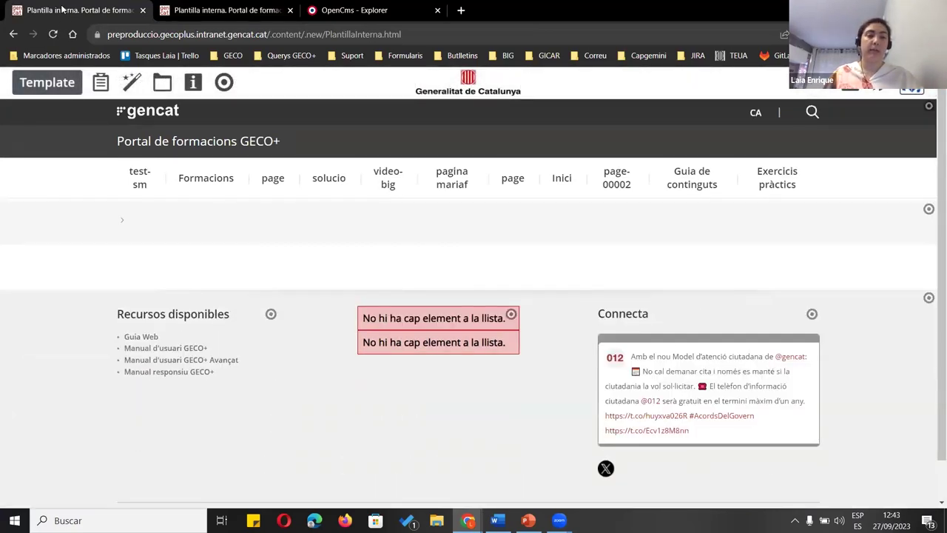
{"action": "middle_click", "coordinate": [62, 10]}
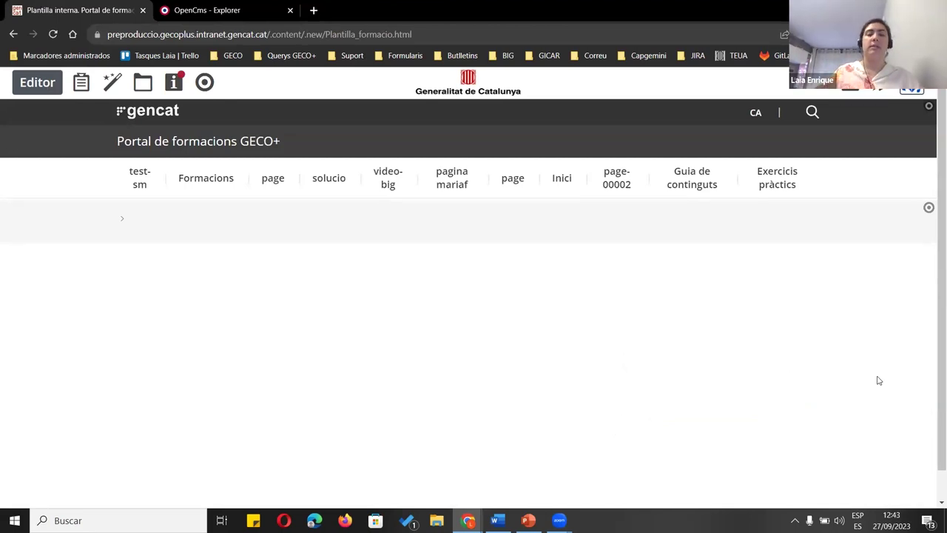
Remove the subheader element and the inherited Capçalera header group from the Plantilla_formacio.html page
{"action": "mouse_move", "coordinate": [929, 213]}
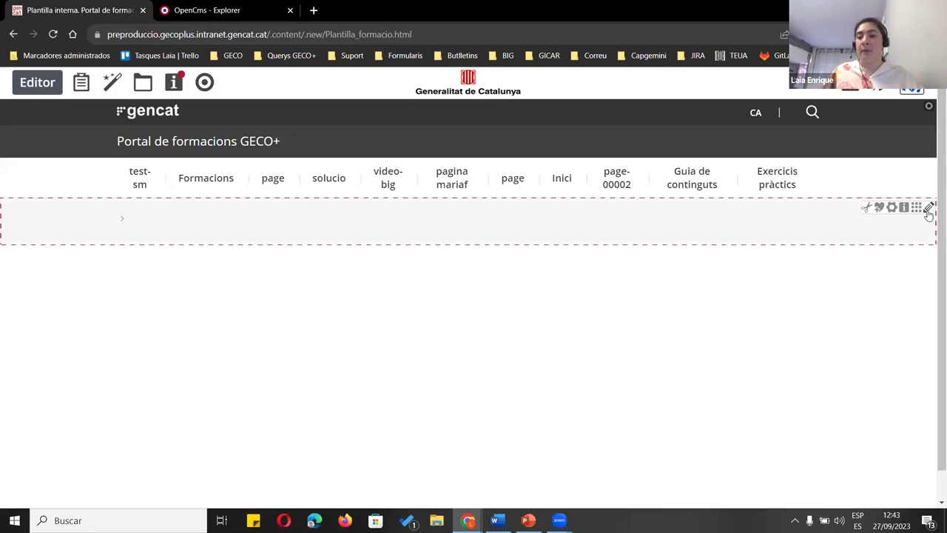
{"action": "left_click", "coordinate": [864, 208]}
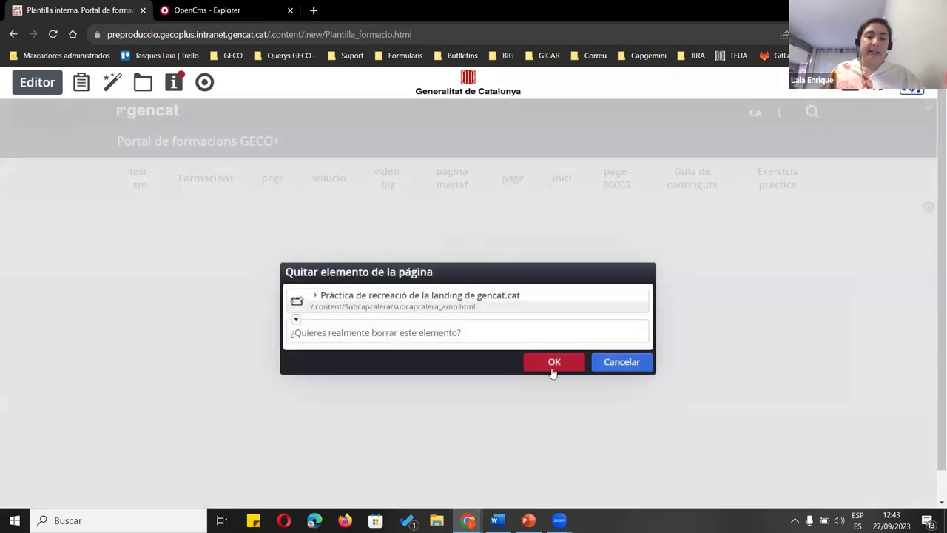
{"action": "left_click", "coordinate": [552, 366]}
{"action": "mouse_move", "coordinate": [927, 109]}
{"action": "left_click", "coordinate": [886, 108]}
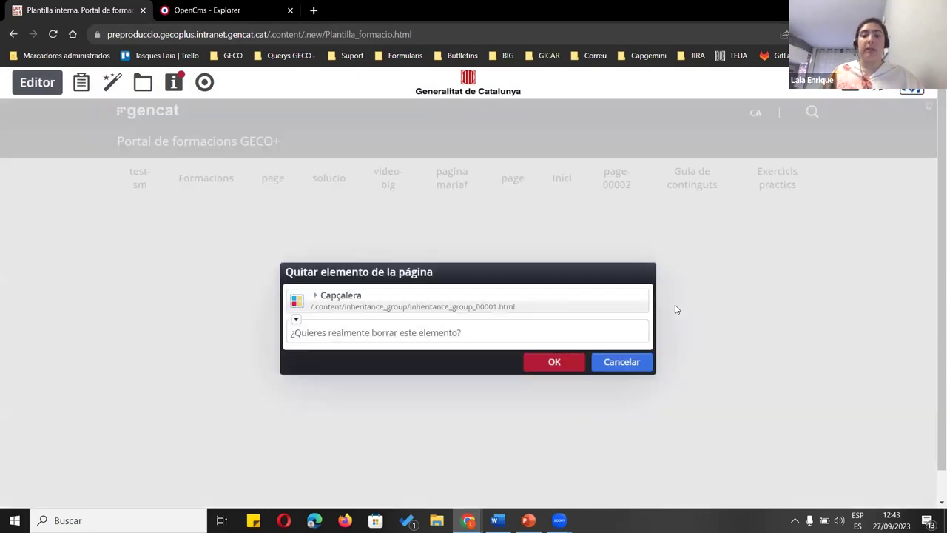
{"action": "left_click", "coordinate": [554, 362]}
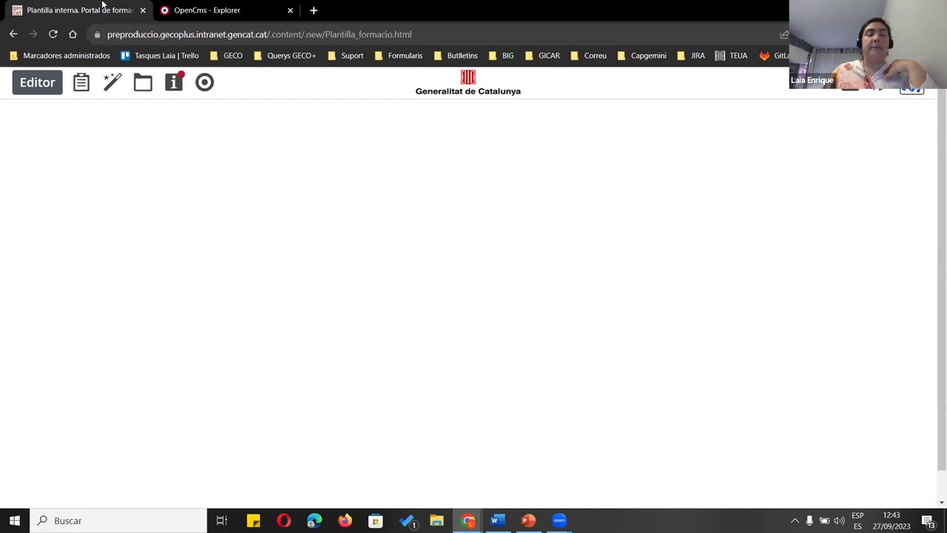
Duplicate the template page in a second browser tab and open the .content folder there in the Explorer
{"action": "middle_click", "coordinate": [53, 34]}
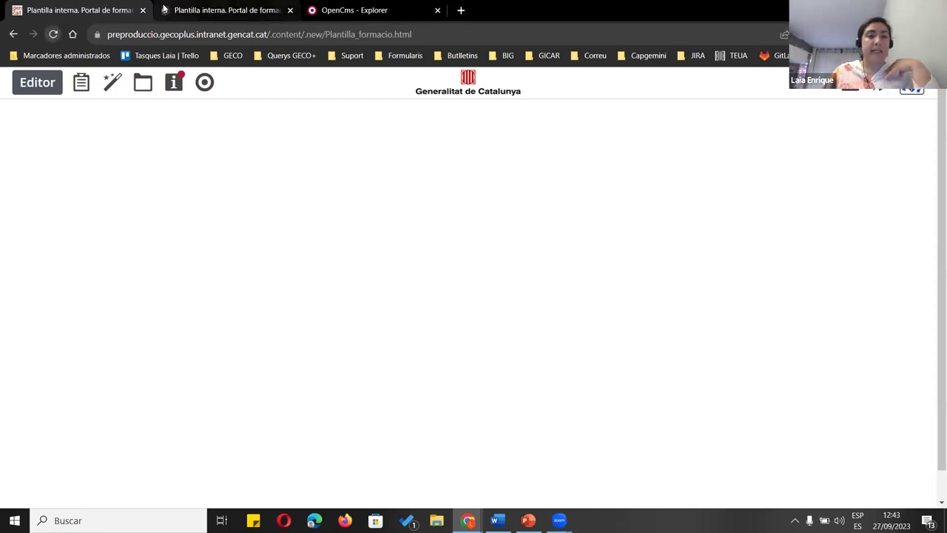
{"action": "left_click", "coordinate": [164, 10]}
{"action": "left_click", "coordinate": [908, 88]}
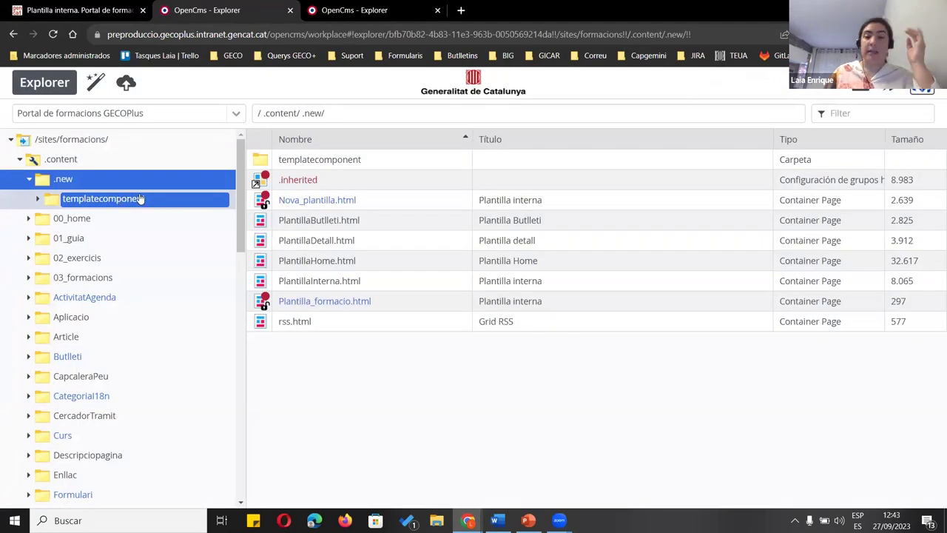
{"action": "left_click", "coordinate": [279, 116]}
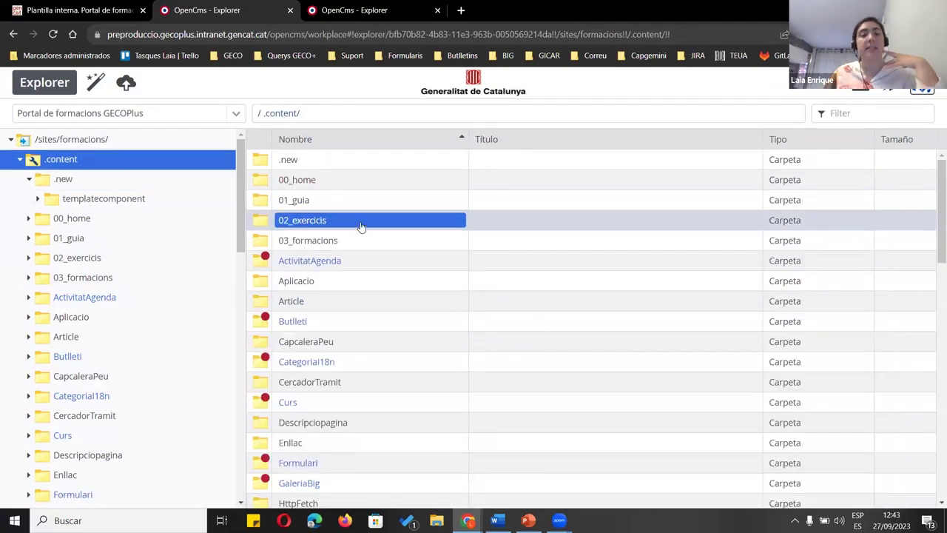
Look through the .content folders, view the files in CapcaleraPeu and return to .content
{"action": "scroll", "coordinate": [361, 222], "scroll_direction": "down", "scroll_amount": 8}
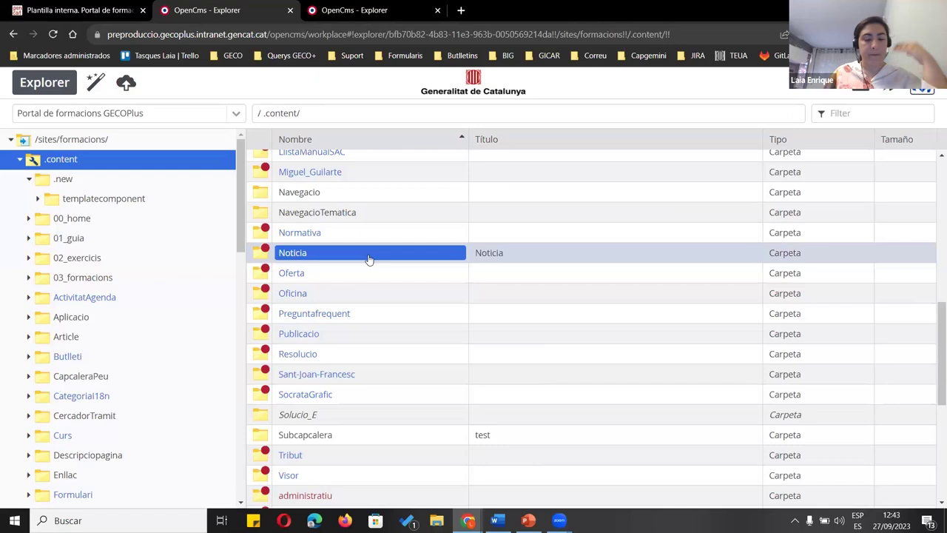
{"action": "scroll", "coordinate": [368, 255], "scroll_direction": "down", "scroll_amount": 1}
{"action": "scroll", "coordinate": [368, 248], "scroll_direction": "up", "scroll_amount": 3}
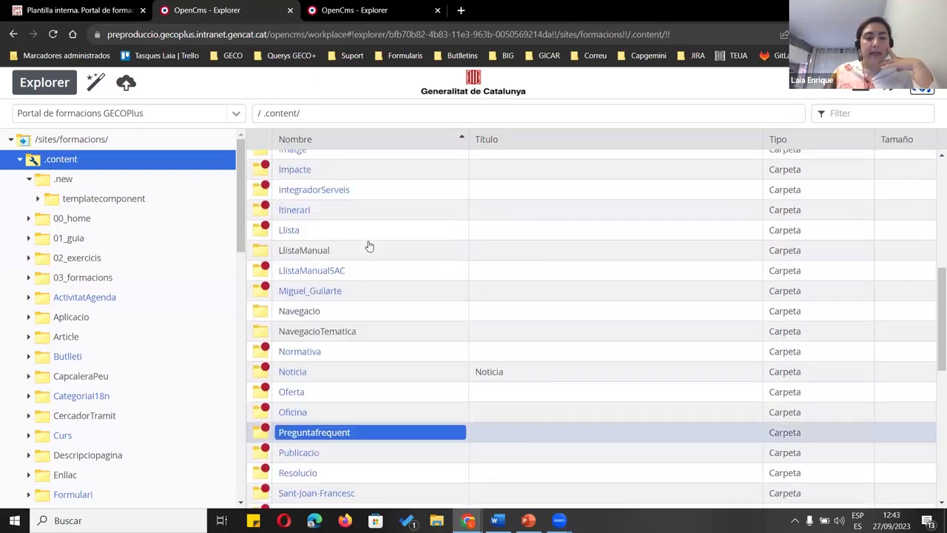
{"action": "scroll", "coordinate": [366, 237], "scroll_direction": "up", "scroll_amount": 4}
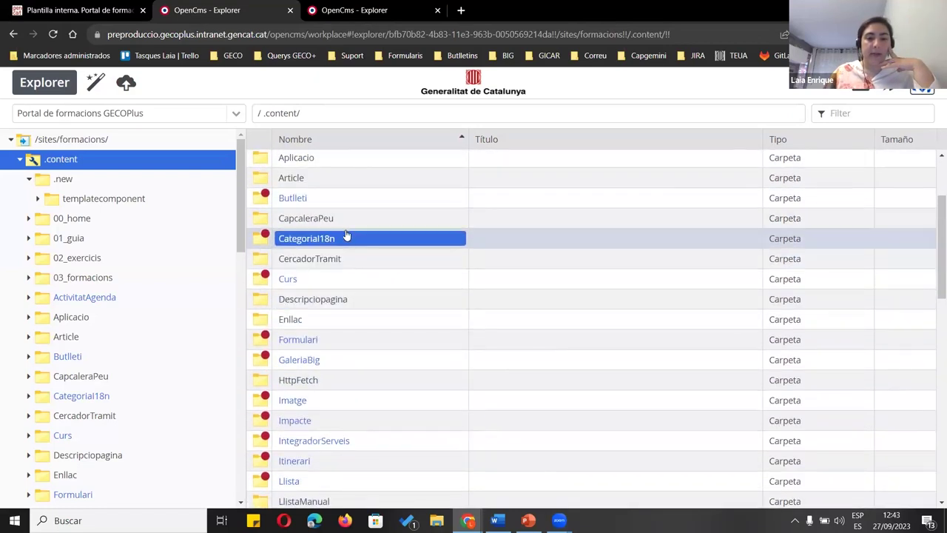
{"action": "double_click", "coordinate": [353, 222]}
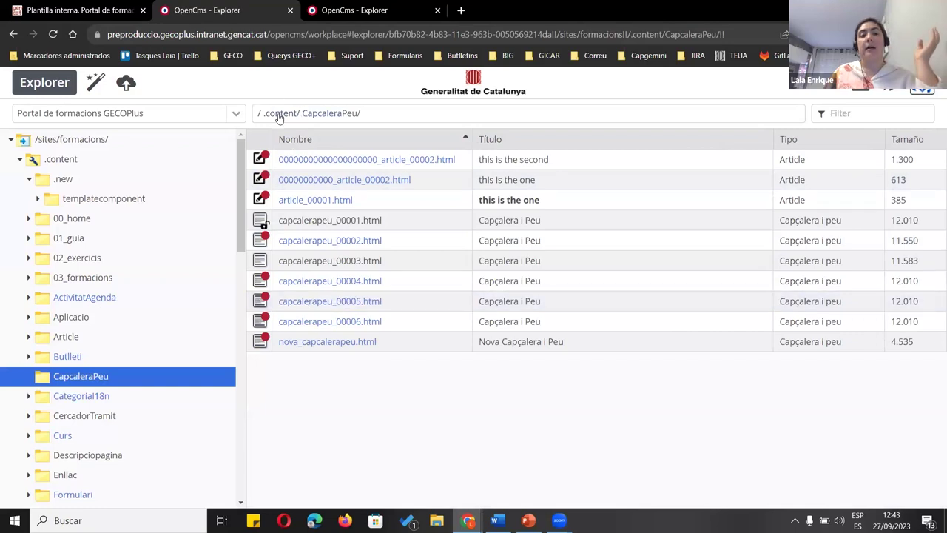
{"action": "key", "text": "alt+Left"}
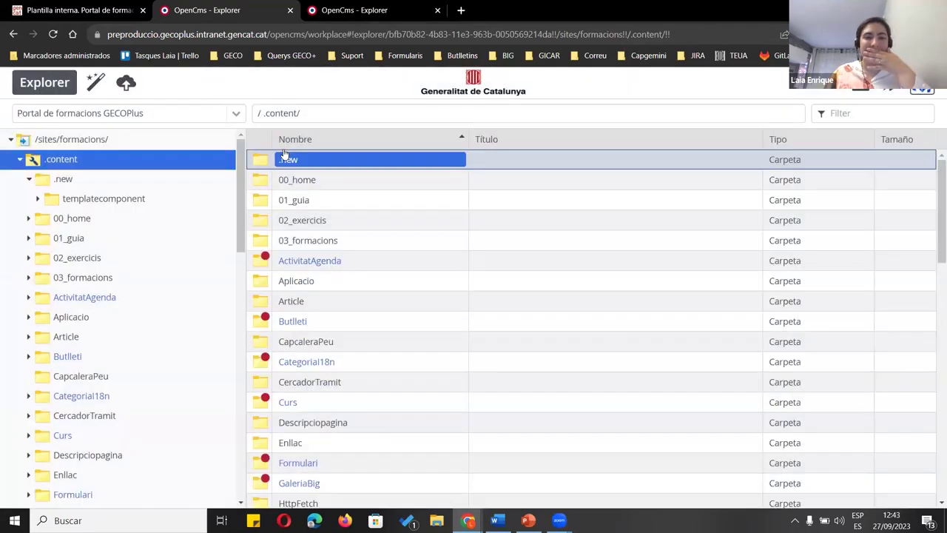
Open the inheritance_group folder within .content and examine its inherited groups
{"action": "scroll", "coordinate": [374, 236], "scroll_direction": "down", "scroll_amount": 10}
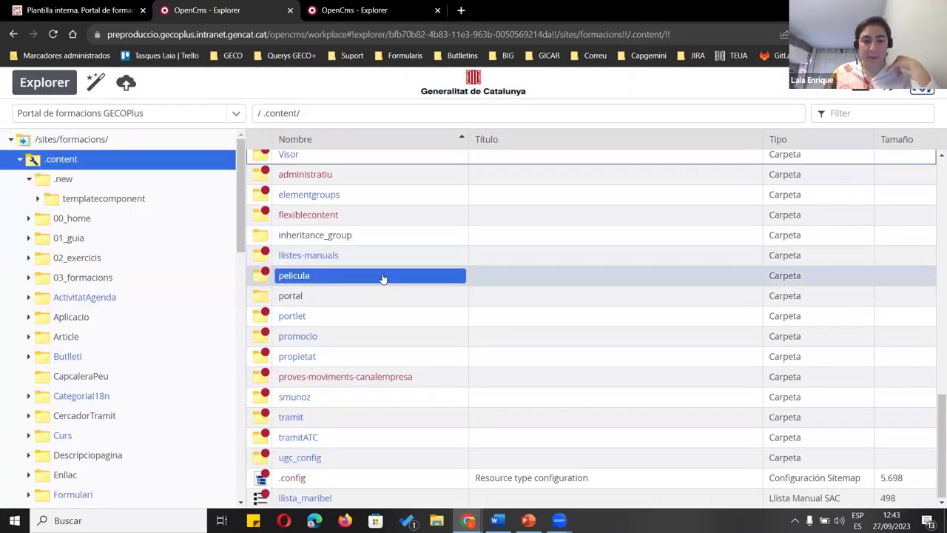
{"action": "scroll", "coordinate": [366, 311], "scroll_direction": "up", "scroll_amount": 2}
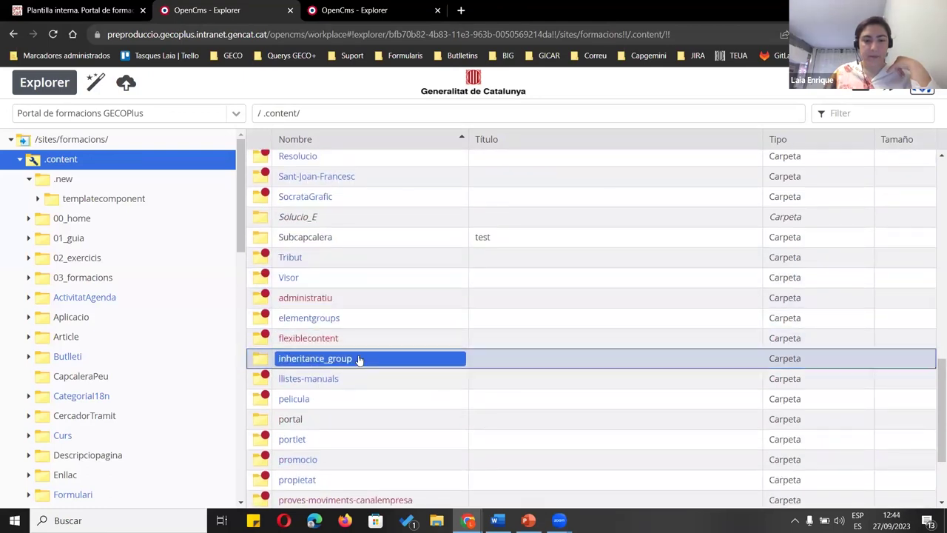
{"action": "left_click", "coordinate": [358, 359]}
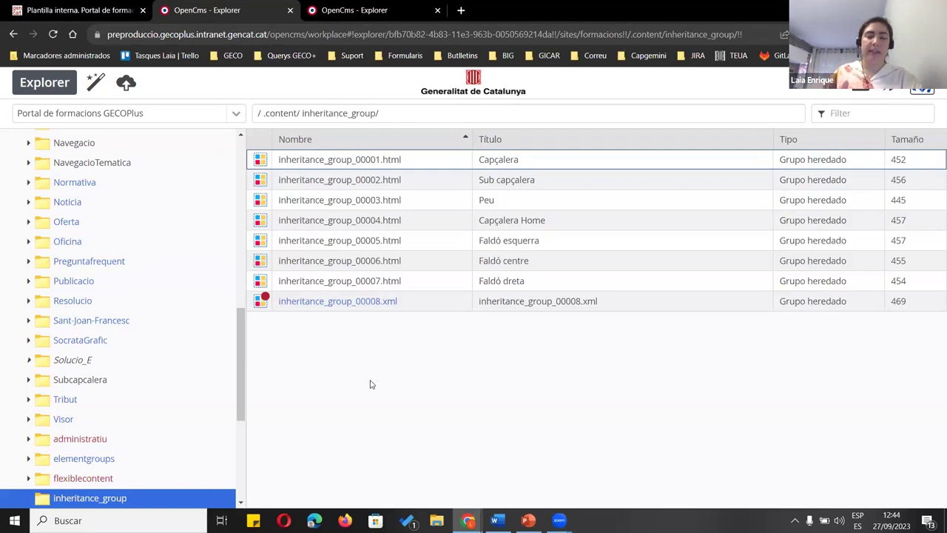
{"action": "left_click", "coordinate": [325, 301]}
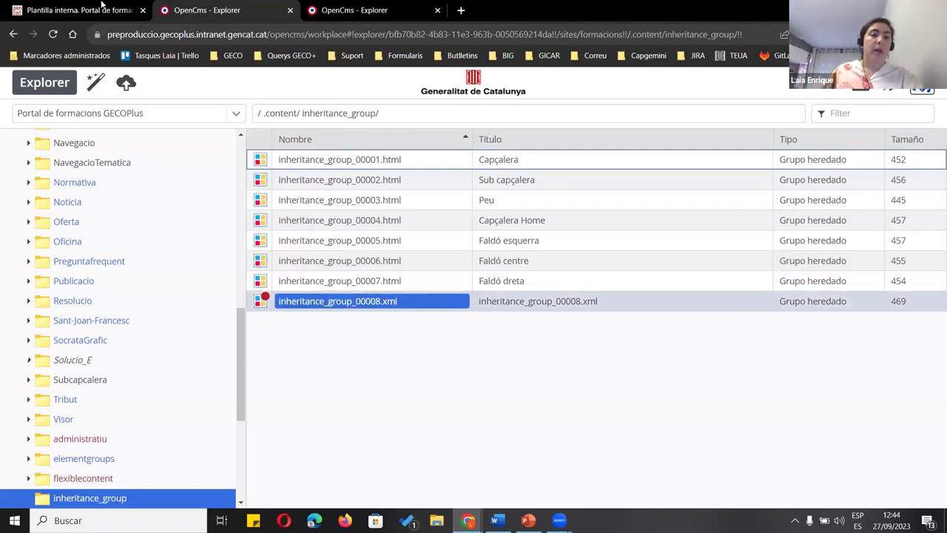
{"action": "left_click", "coordinate": [101, 5]}
{"action": "left_click", "coordinate": [166, 10]}
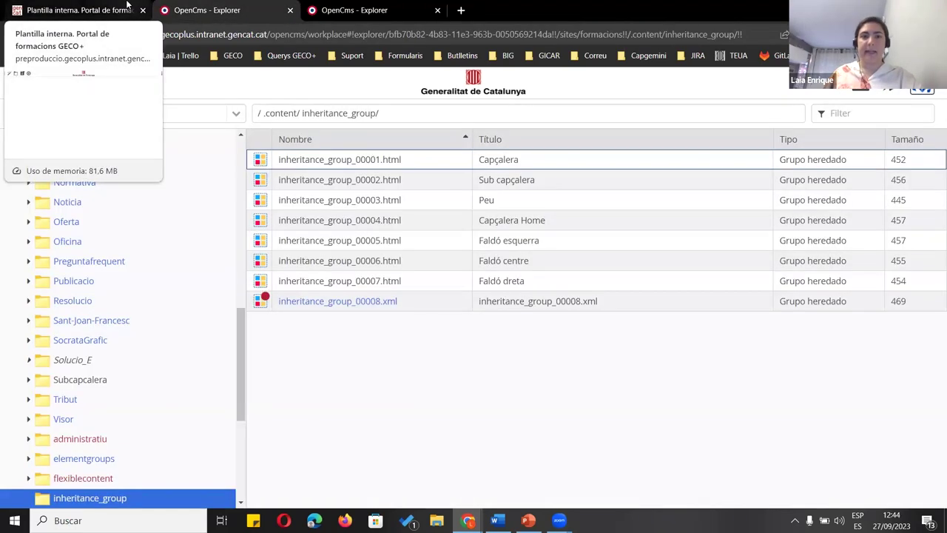
Return to the Plantilla_formacio.html page and insert a new inherited group (Grupo heredado) at its top
{"action": "left_click", "coordinate": [126, 6]}
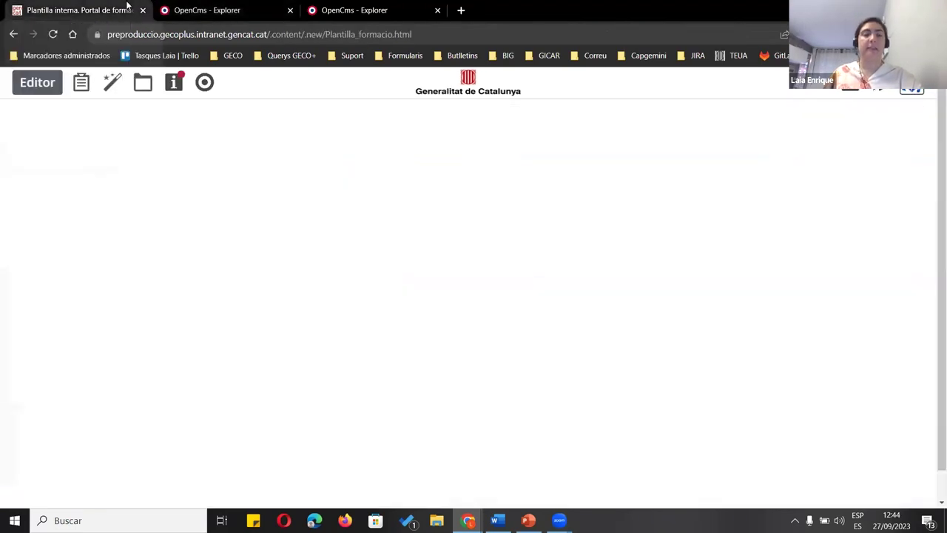
{"action": "left_click", "coordinate": [121, 92]}
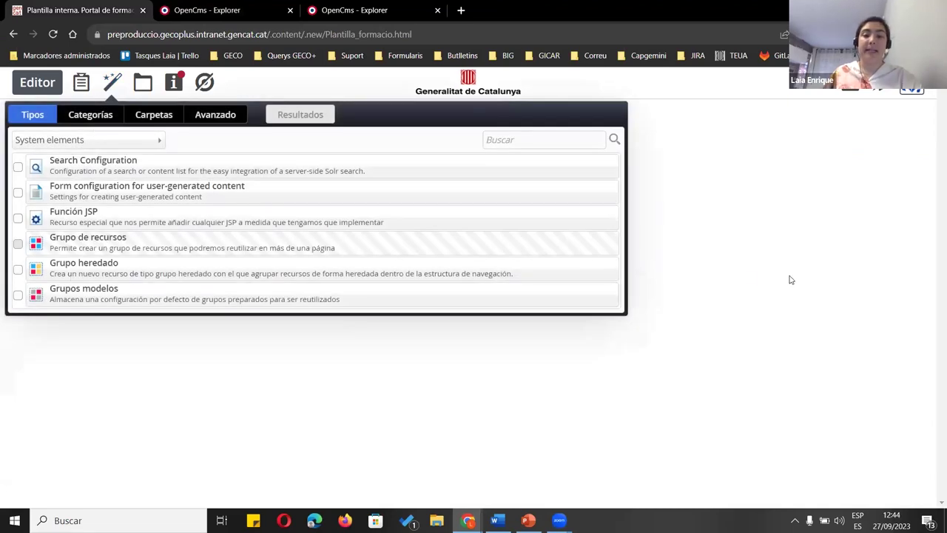
{"action": "mouse_move", "coordinate": [608, 272]}
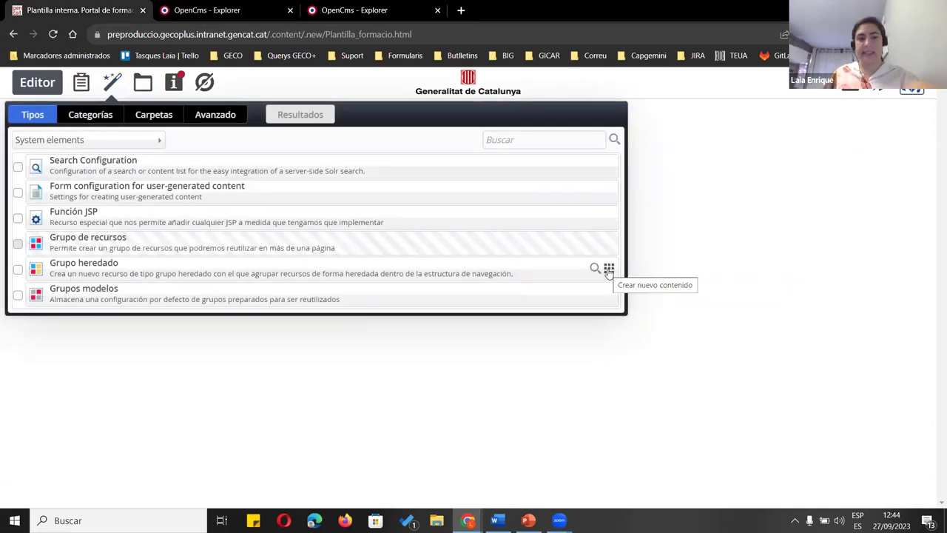
{"action": "mouse_move", "coordinate": [608, 268]}
{"action": "left_mouse_down"}
{"action": "mouse_move", "coordinate": [653, 264]}
{"action": "mouse_move", "coordinate": [747, 129]}
{"action": "mouse_move", "coordinate": [750, 156]}
{"action": "mouse_move", "coordinate": [742, 108]}
{"action": "mouse_move", "coordinate": [924, 109]}
{"action": "mouse_move", "coordinate": [76, 111]}
{"action": "mouse_move", "coordinate": [163, 114]}
{"action": "left_mouse_up"}
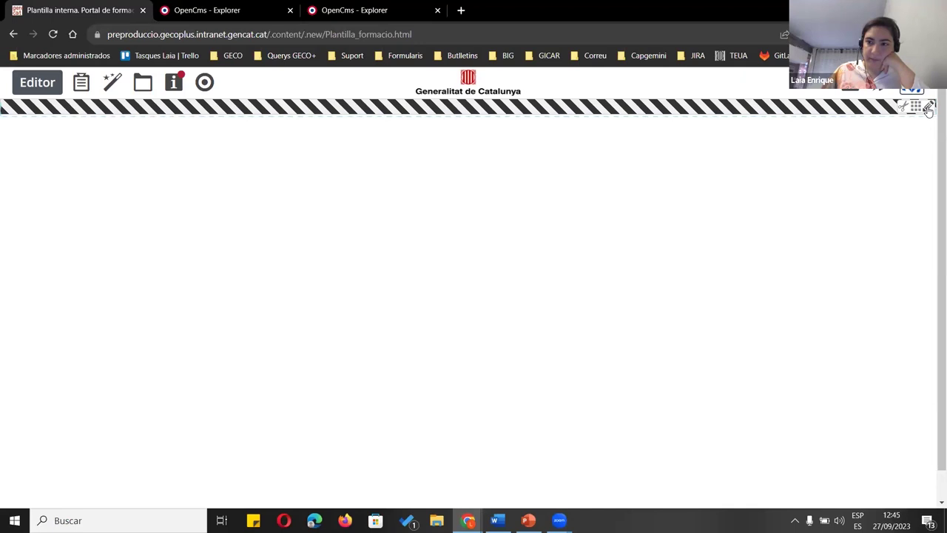
Open the new inherited group on the page for editing
{"action": "left_click", "coordinate": [929, 107]}
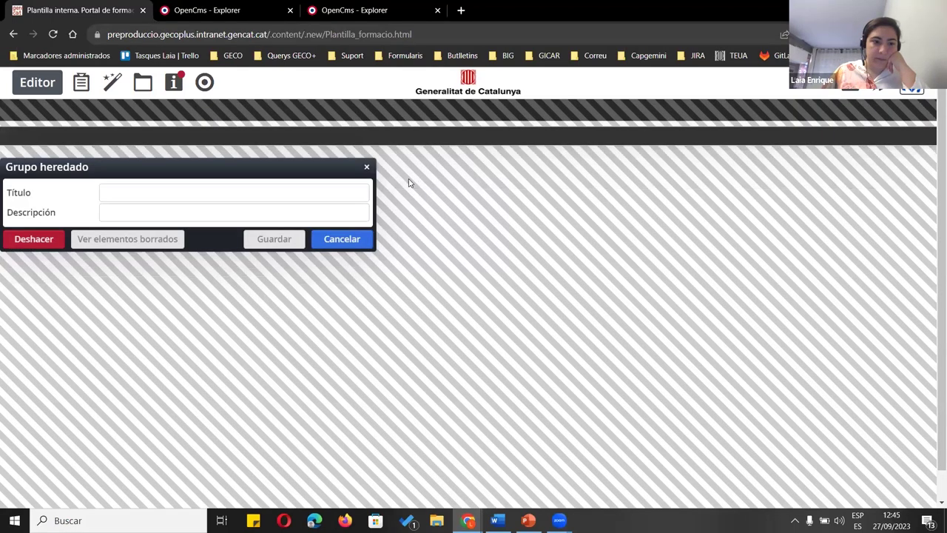
{"action": "left_click", "coordinate": [361, 246]}
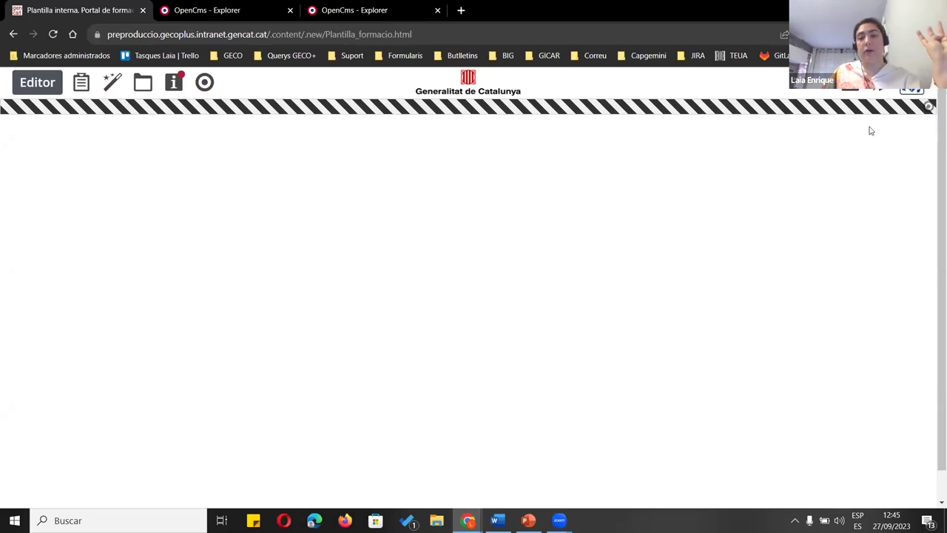
{"action": "mouse_move", "coordinate": [926, 111]}
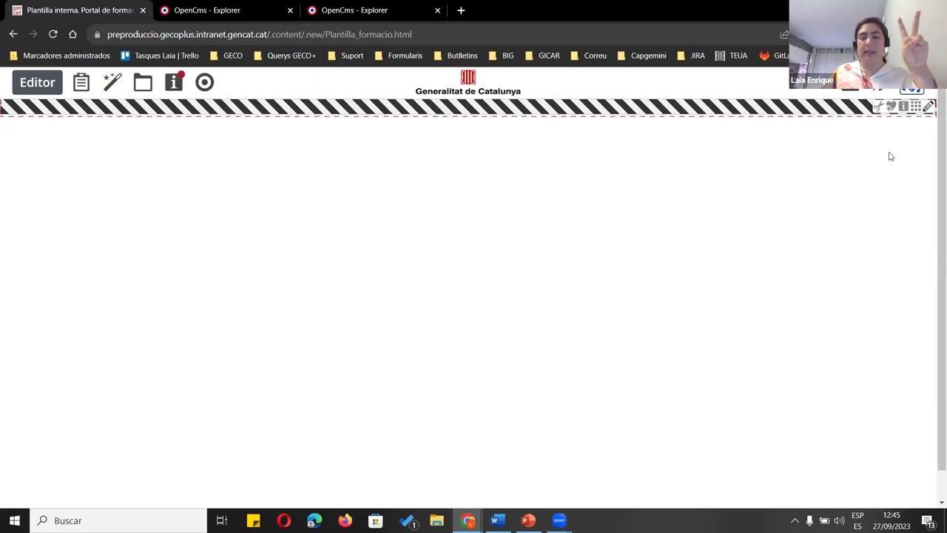
{"action": "left_click", "coordinate": [927, 109]}
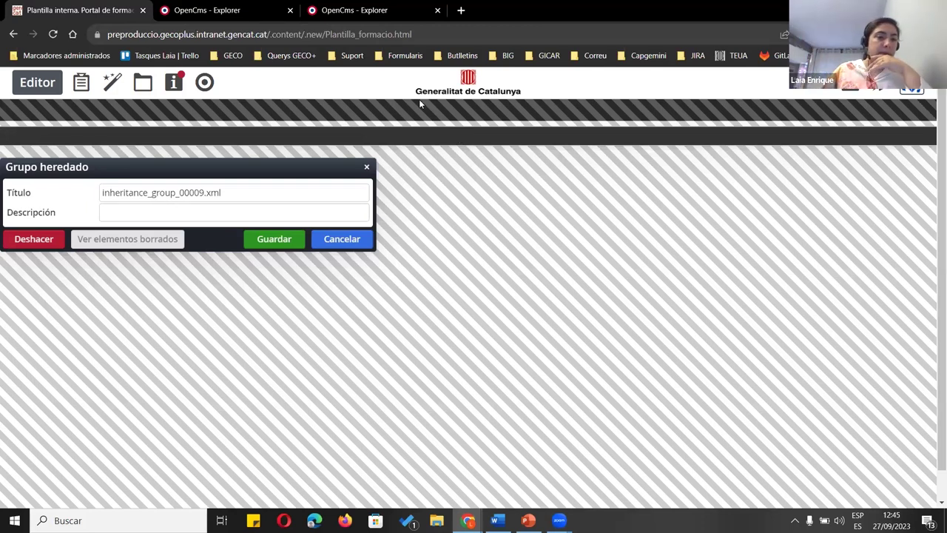
Insert a new Capçalera i peu element from the Por defecto types into the inherited group
{"action": "left_click", "coordinate": [112, 82]}
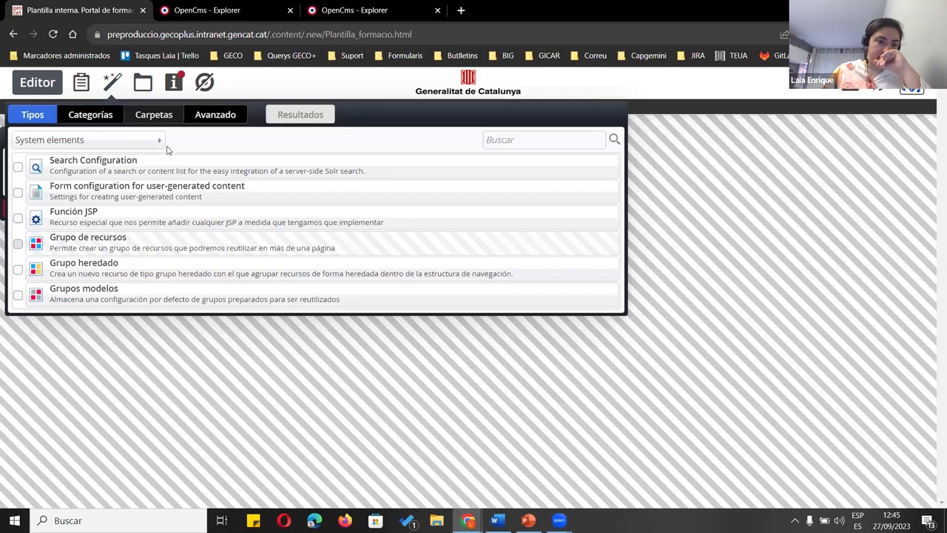
{"action": "left_click", "coordinate": [114, 140]}
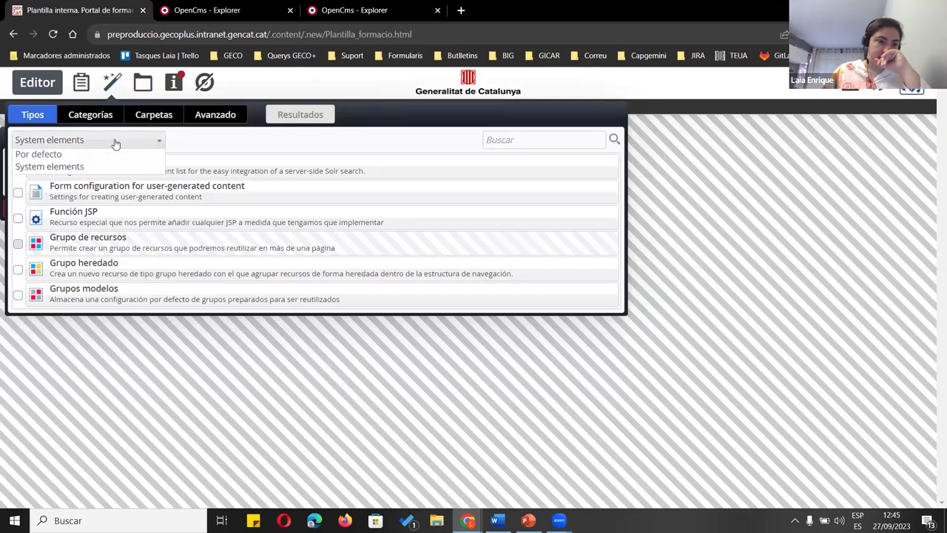
{"action": "left_click", "coordinate": [115, 140]}
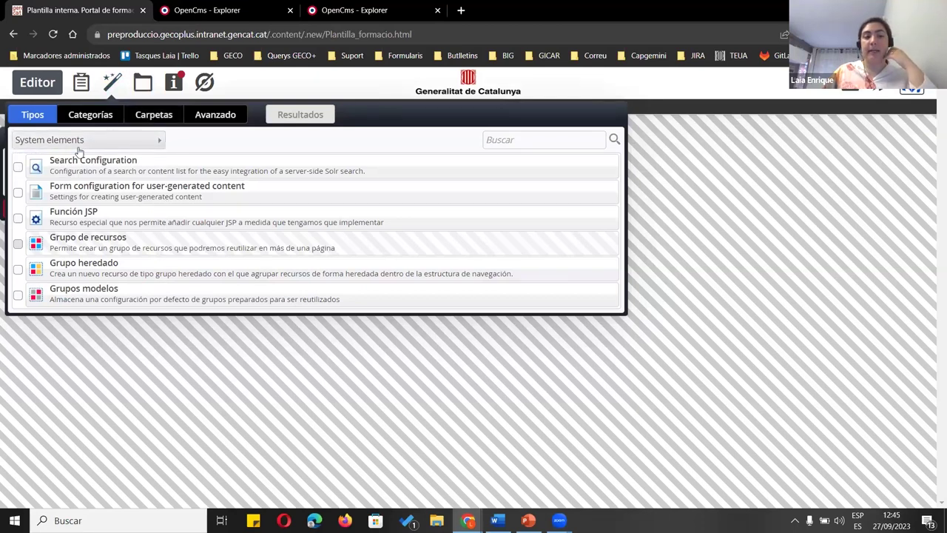
{"action": "left_click", "coordinate": [95, 146]}
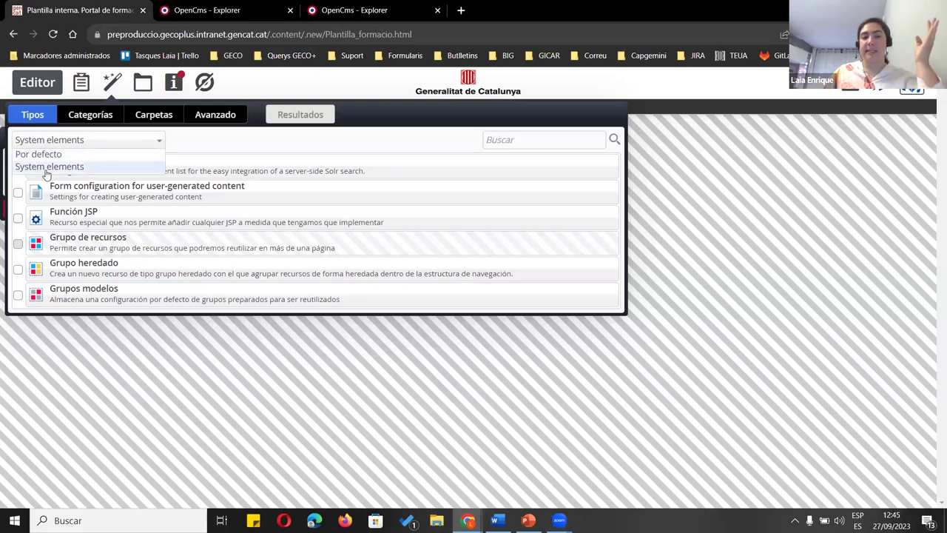
{"action": "left_click", "coordinate": [63, 157]}
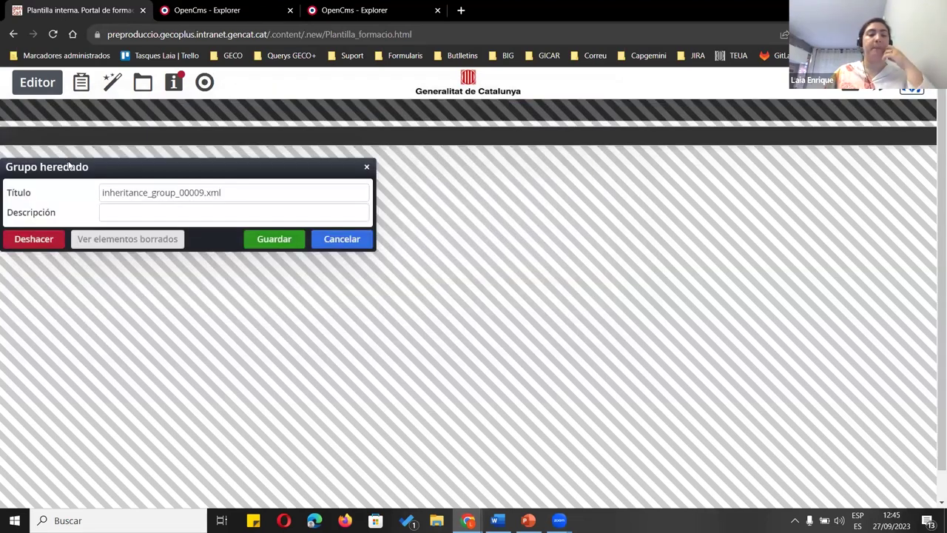
{"action": "left_click", "coordinate": [111, 86]}
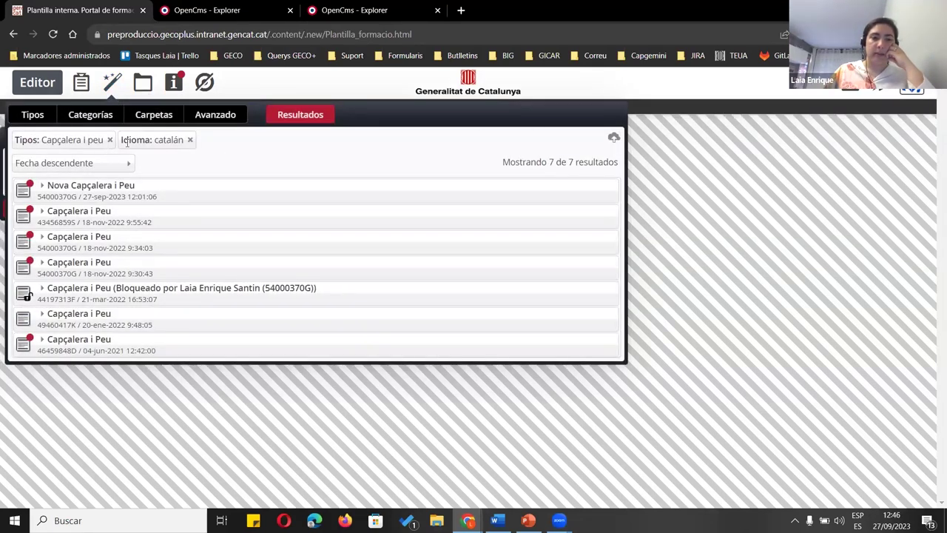
{"action": "left_click", "coordinate": [33, 115]}
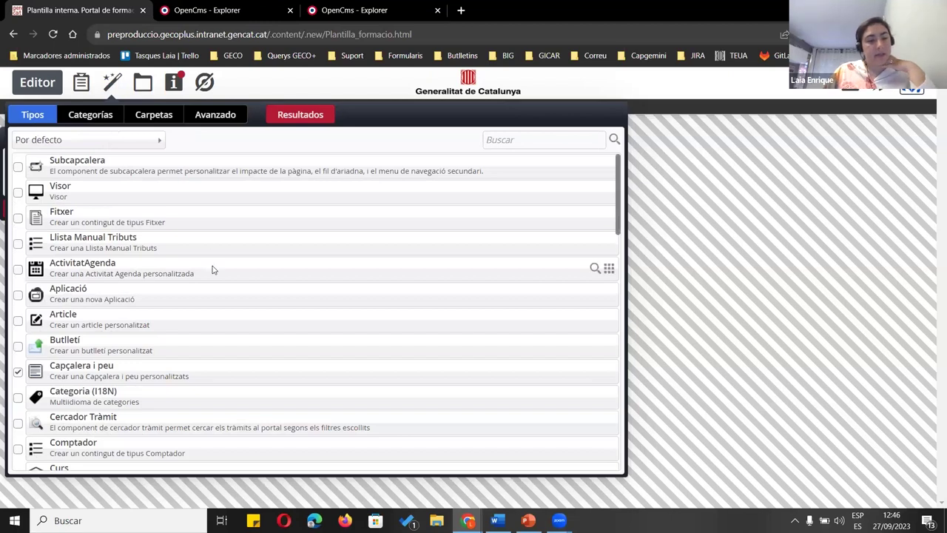
{"action": "scroll", "coordinate": [213, 270], "scroll_direction": "down", "scroll_amount": 1}
{"action": "double_click", "coordinate": [70, 311]}
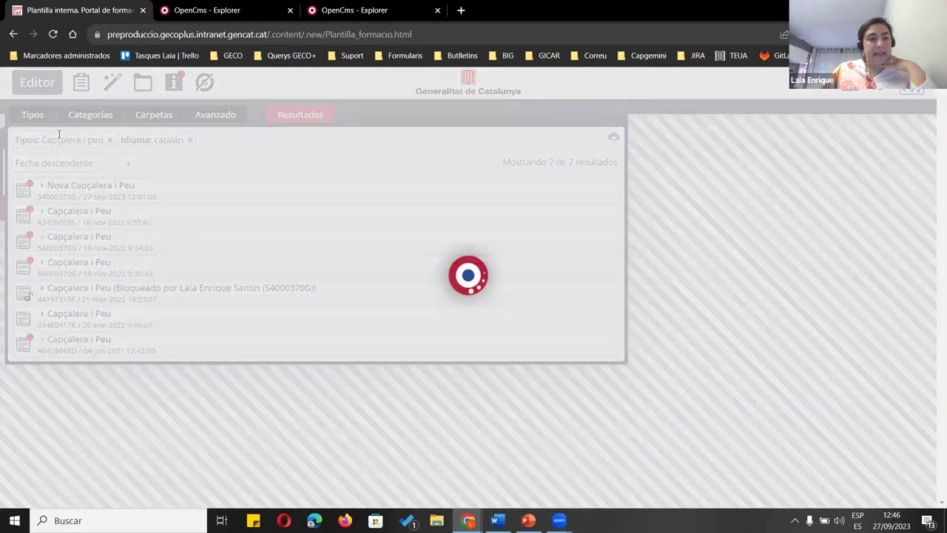
{"action": "left_click", "coordinate": [33, 115]}
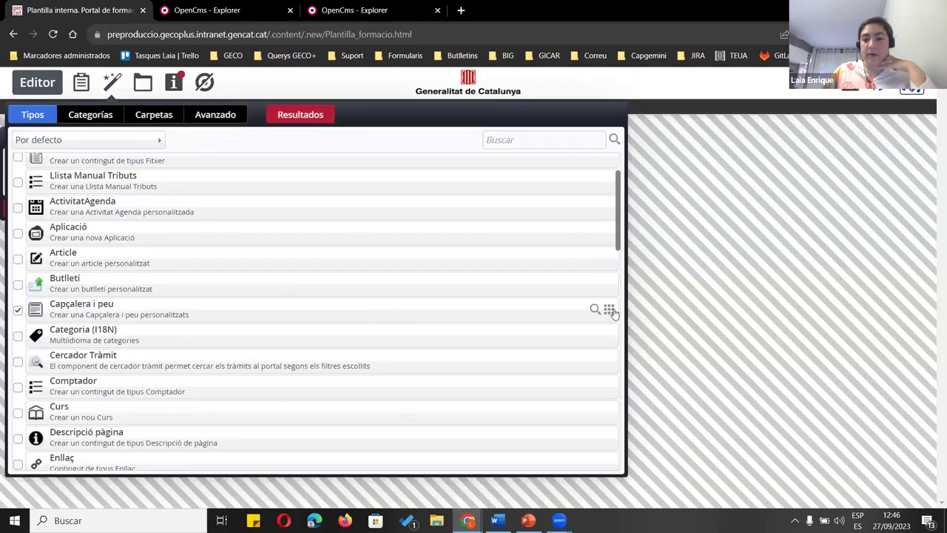
{"action": "left_click", "coordinate": [18, 311]}
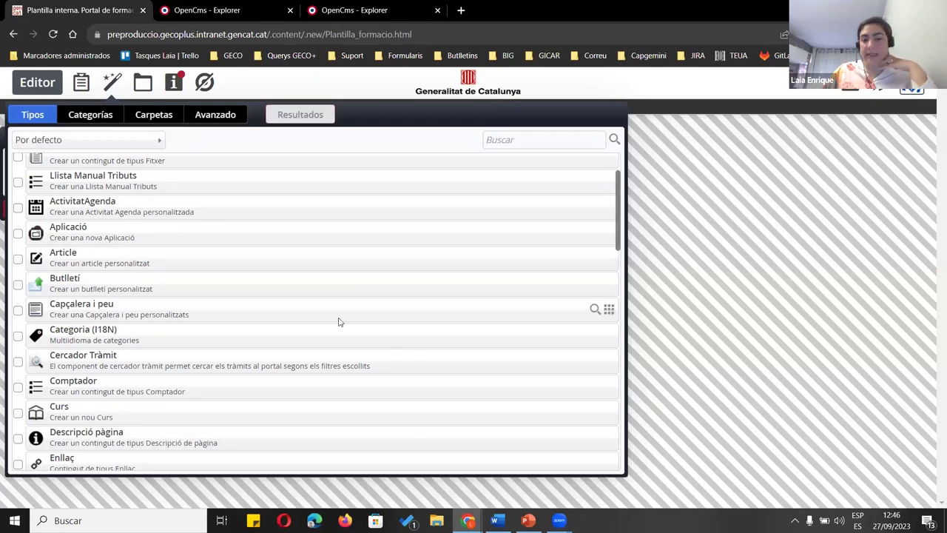
{"action": "left_click_drag", "start_coordinate": [608, 310], "coordinate": [667, 161]}
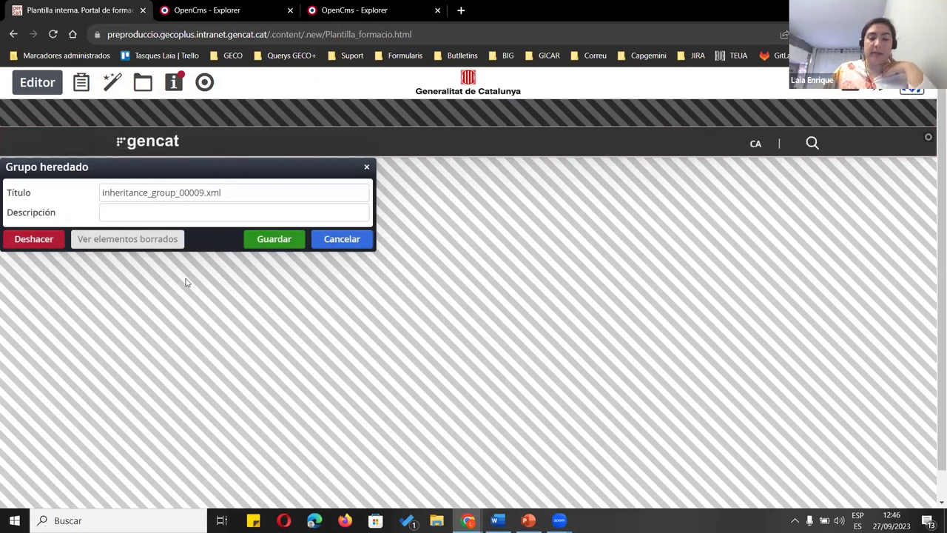
Examine all sections of the new Capçalera i peu element's content form, from Capçalera to Galetes, and leave the form
{"action": "mouse_move", "coordinate": [929, 140]}
{"action": "left_click", "coordinate": [928, 140]}
{"action": "left_click", "coordinate": [252, 169]}
{"action": "left_click", "coordinate": [332, 169]}
{"action": "left_click", "coordinate": [410, 169]}
{"action": "left_click", "coordinate": [442, 170]}
{"action": "left_click", "coordinate": [494, 170]}
{"action": "left_click", "coordinate": [548, 169]}
{"action": "left_click", "coordinate": [196, 171]}
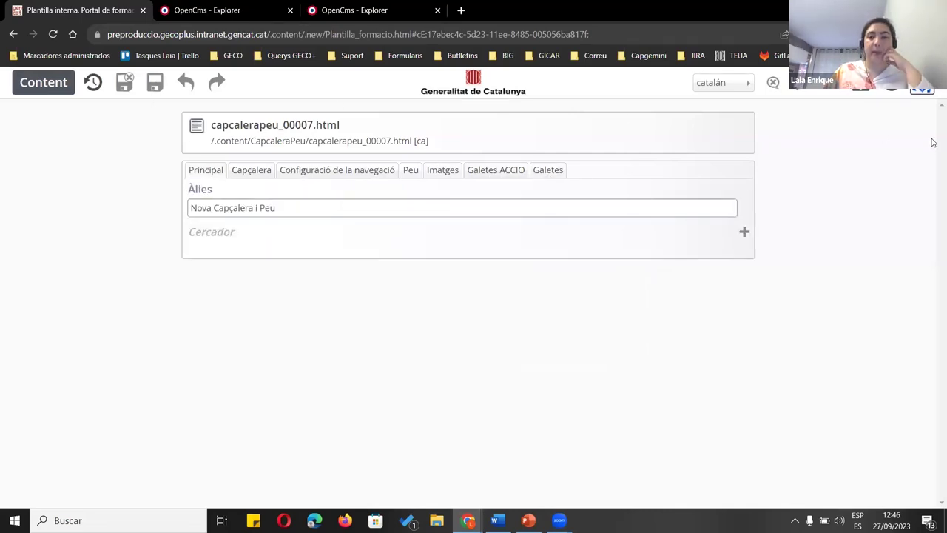
{"action": "left_click", "coordinate": [899, 95]}
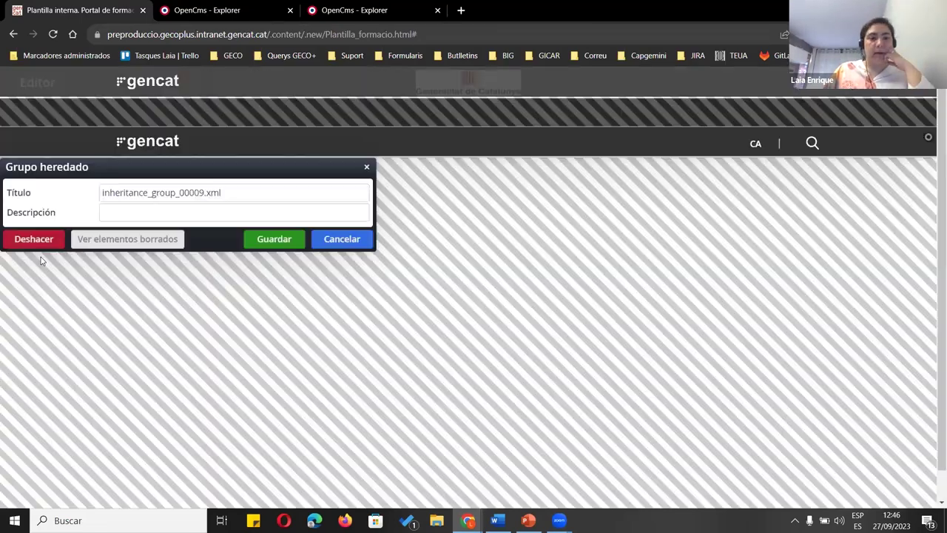
Reopen the Nova Capçalera i Peu content and add a link entry under Enllaços de la capçalera
{"action": "left_click", "coordinate": [926, 140]}
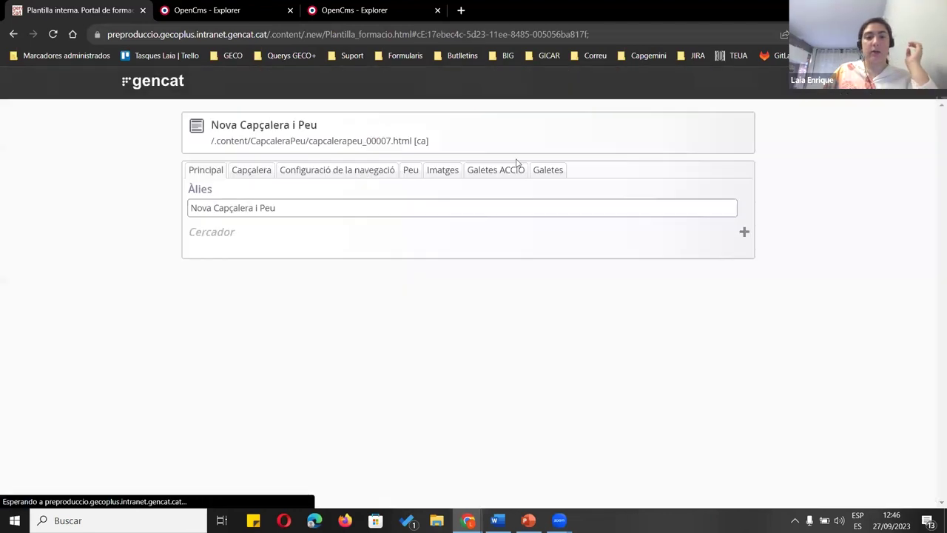
{"action": "left_click", "coordinate": [251, 171]}
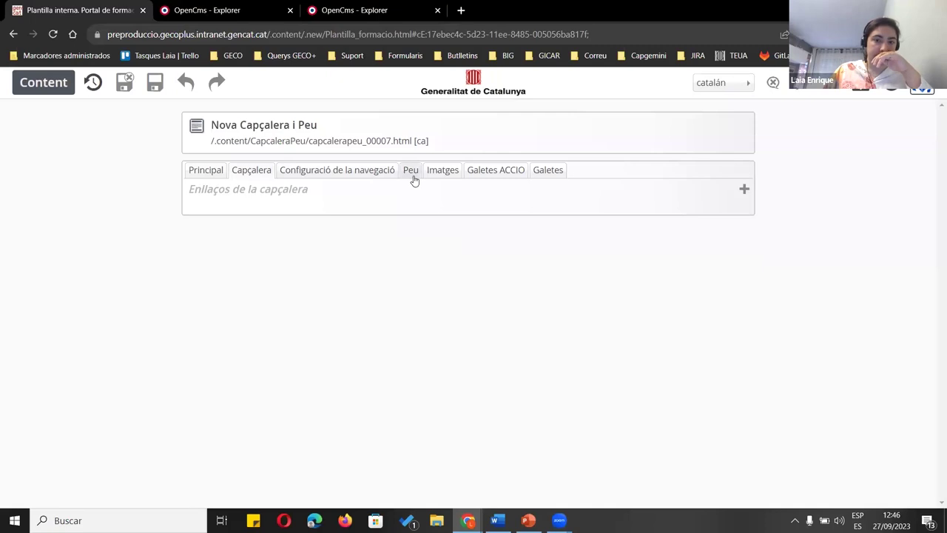
{"action": "left_click", "coordinate": [213, 176]}
{"action": "left_click", "coordinate": [248, 171]}
{"action": "left_click", "coordinate": [741, 189]}
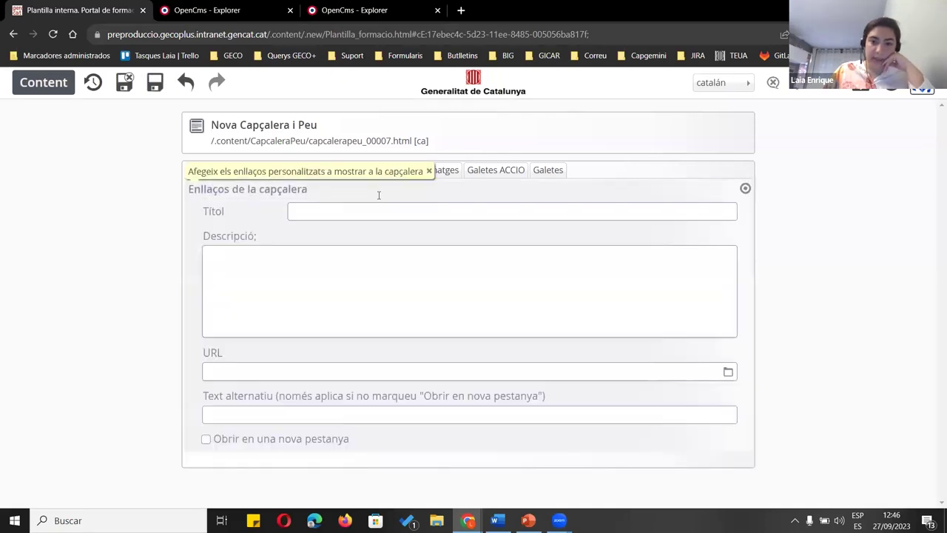
Enter /ca/inici/ as the header link's title and copy it into the link's URL
{"action": "left_click", "coordinate": [346, 210]}
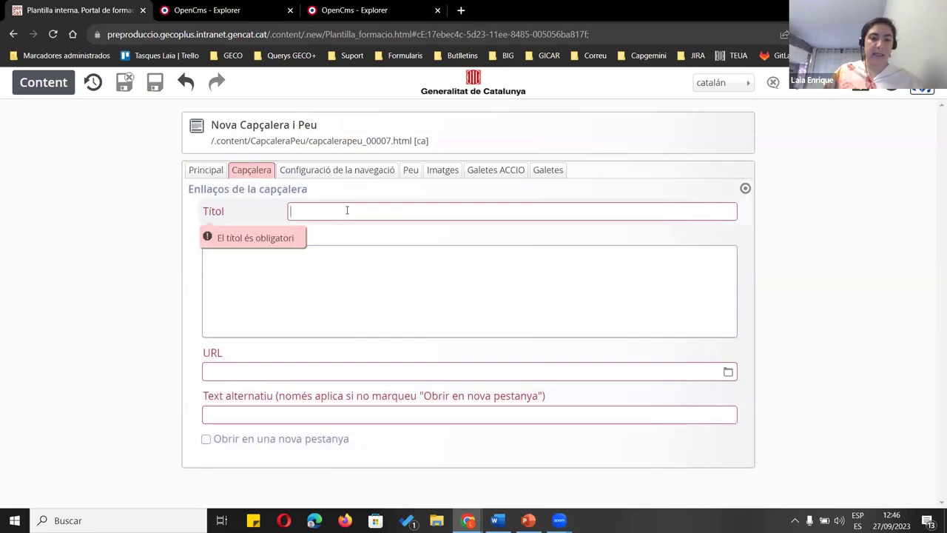
{"action": "type", "text": "/ca/index"}
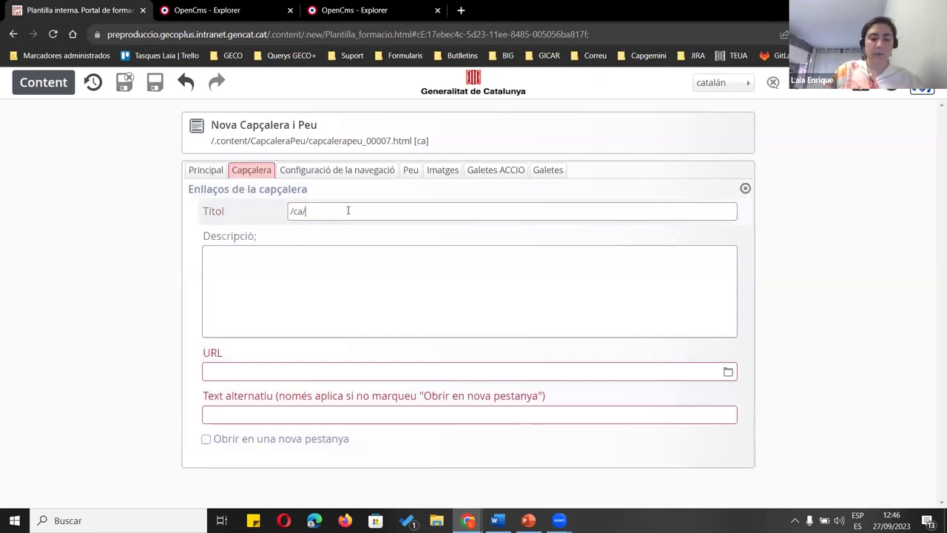
{"action": "key", "text": "BackSpace"}
{"action": "key", "text": "BackSpace"}
{"action": "key", "text": "BackSpace"}
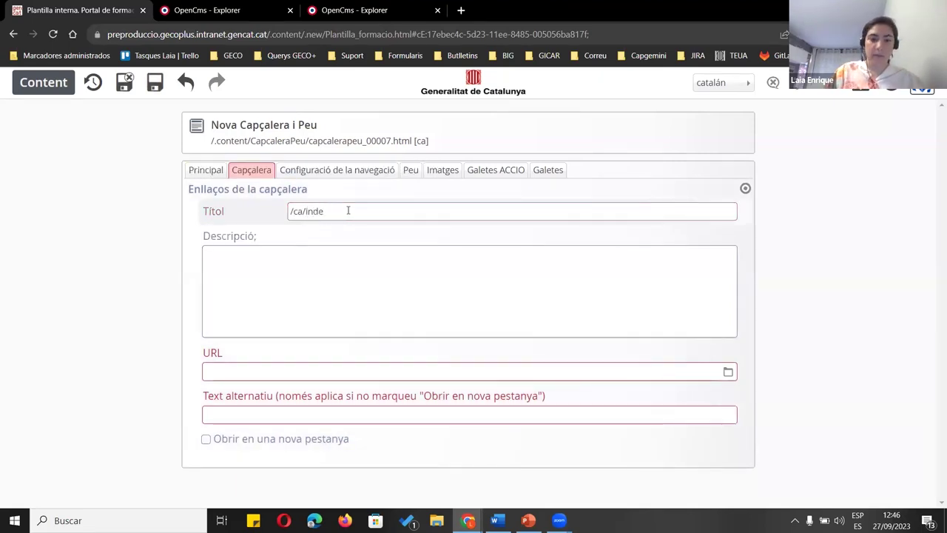
{"action": "type", "text": "ici/"}
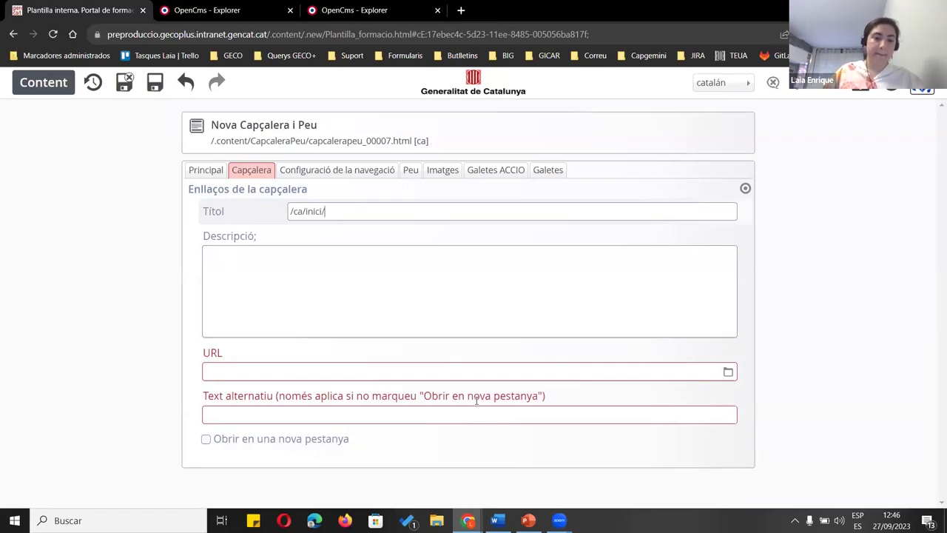
{"action": "left_click", "coordinate": [267, 369]}
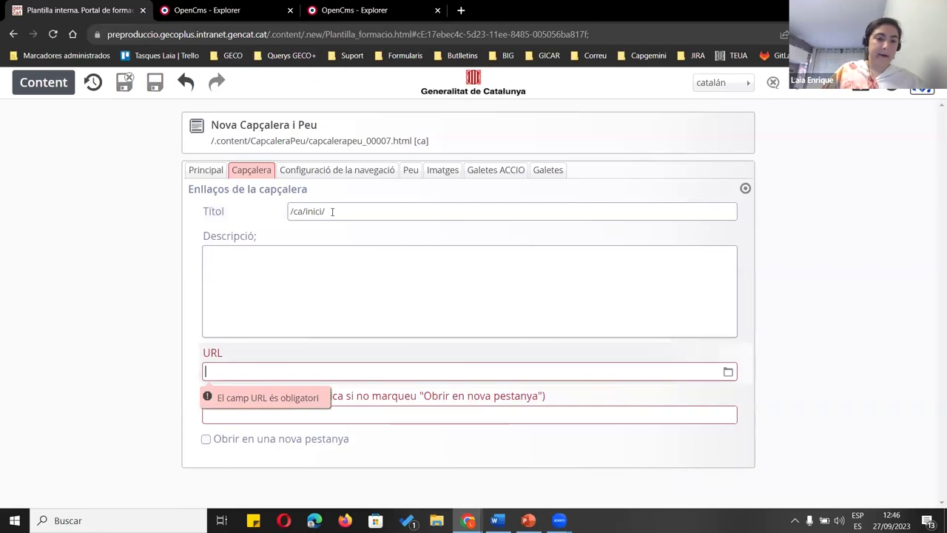
{"action": "left_click_drag", "start_coordinate": [331, 211], "coordinate": [264, 211]}
{"action": "key", "text": "ctrl+c"}
{"action": "left_click", "coordinate": [268, 368]}
{"action": "key", "text": "ctrl+v"}
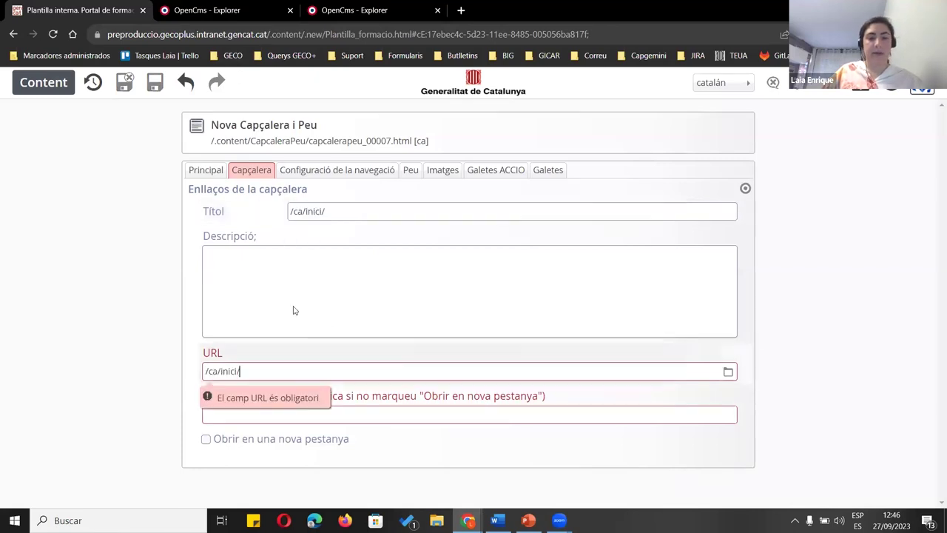
Change the header link's title to Inici, reuse it as the alternative text, and save and close the content
{"action": "left_click_drag", "start_coordinate": [345, 211], "coordinate": [196, 190]}
{"action": "type", "text": "Inici"}
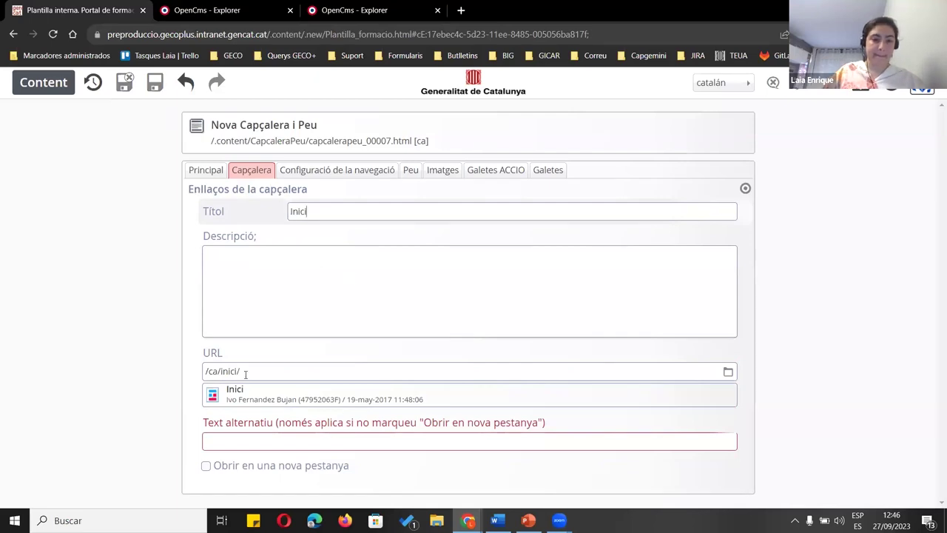
{"action": "key", "text": "ctrl+a"}
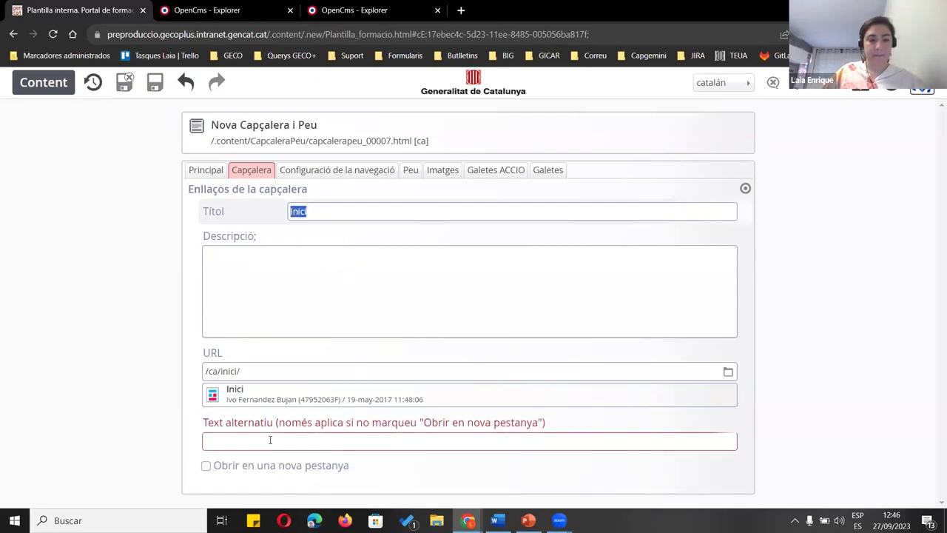
{"action": "left_click", "coordinate": [270, 440]}
{"action": "key", "text": "ctrl+v"}
{"action": "left_click", "coordinate": [124, 82]}
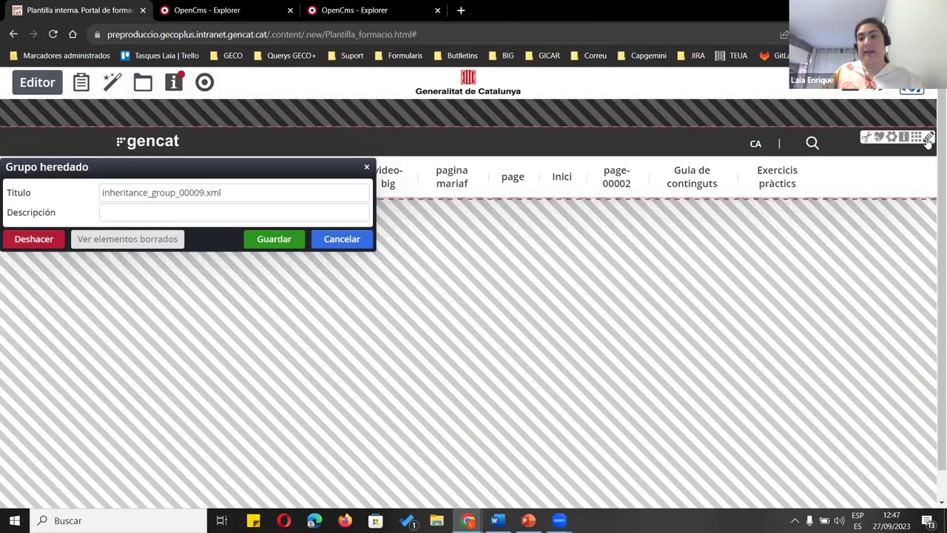
Reopen the header and footer content, save and close it, and save the inherited group
{"action": "left_click", "coordinate": [929, 141]}
{"action": "left_click", "coordinate": [125, 83]}
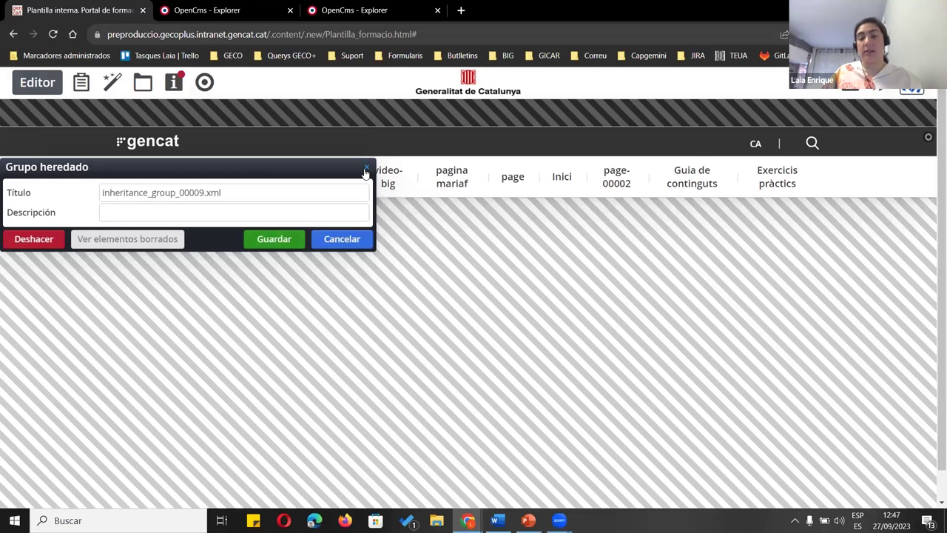
{"action": "left_click", "coordinate": [296, 241]}
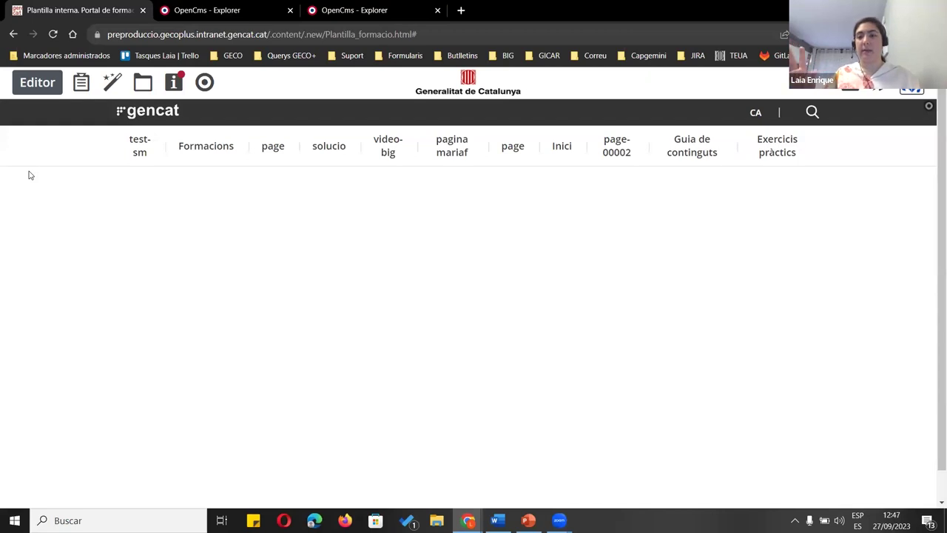
Leave the template page for the Explorer and open the CapcaleraPeu folder inside .content
{"action": "scroll", "coordinate": [101, 133], "scroll_direction": "down", "scroll_amount": 1}
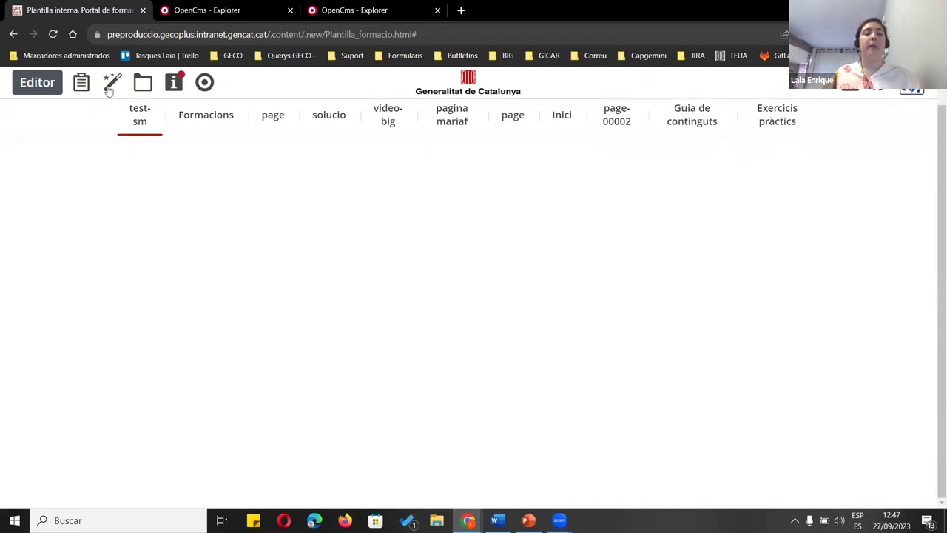
{"action": "left_click", "coordinate": [913, 87]}
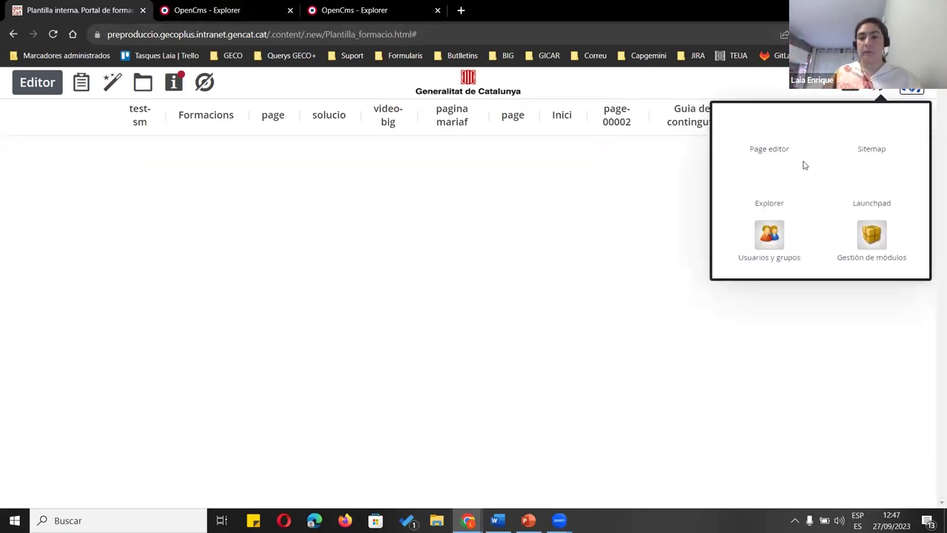
{"action": "left_click", "coordinate": [762, 183]}
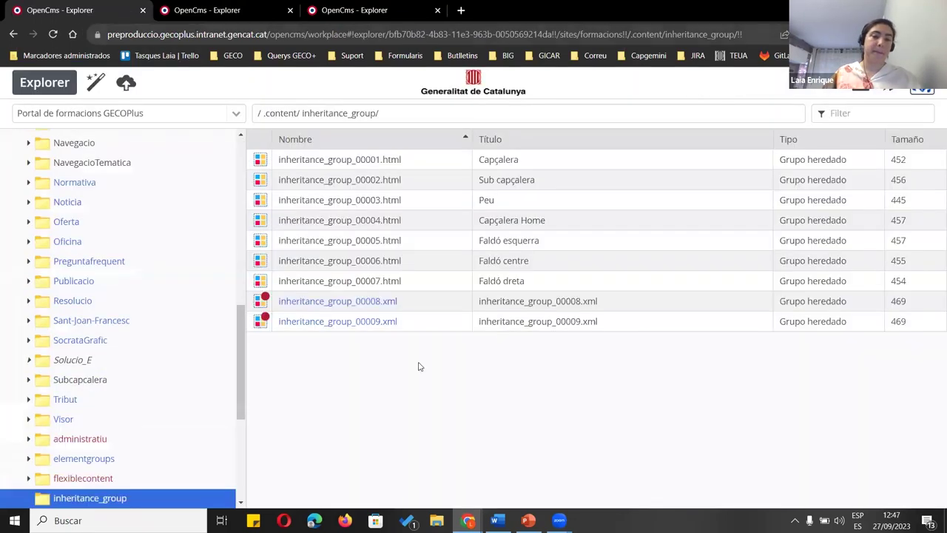
{"action": "left_click", "coordinate": [275, 114]}
{"action": "scroll", "coordinate": [402, 219], "scroll_direction": "down", "scroll_amount": 4}
{"action": "scroll", "coordinate": [387, 247], "scroll_direction": "up", "scroll_amount": 3}
{"action": "double_click", "coordinate": [377, 218]}
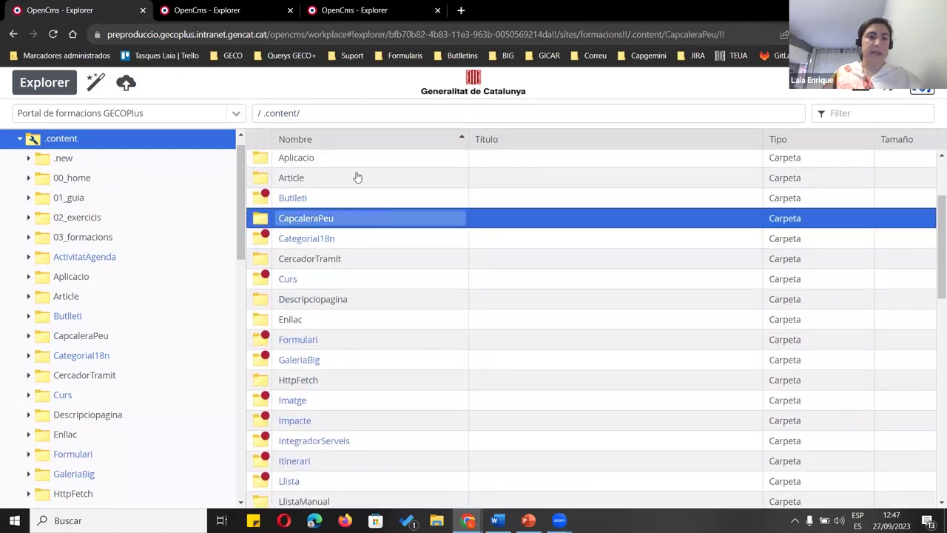
Show the CapcaleraPeu folder in a second browser tab and open nova_capcalerapeu.html there for editing
{"action": "left_click", "coordinate": [162, 14]}
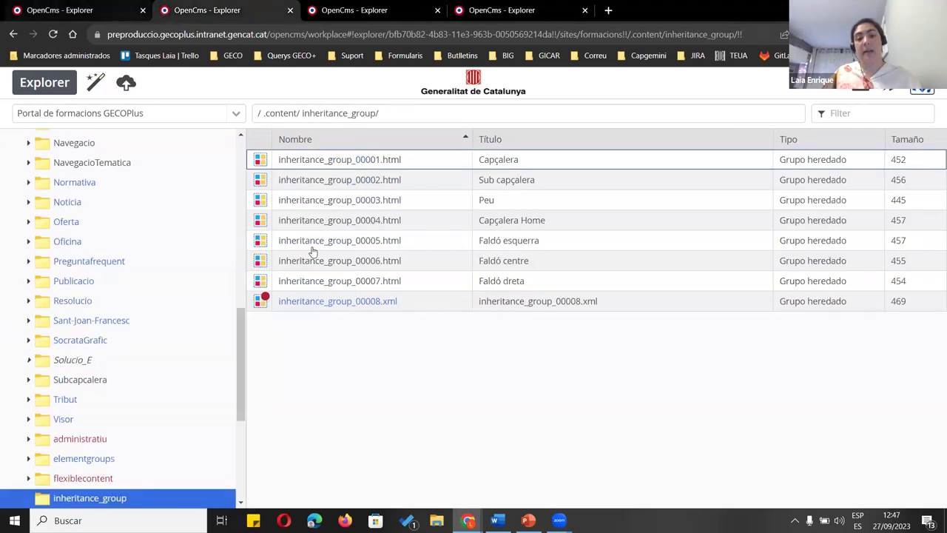
{"action": "left_click", "coordinate": [103, 13]}
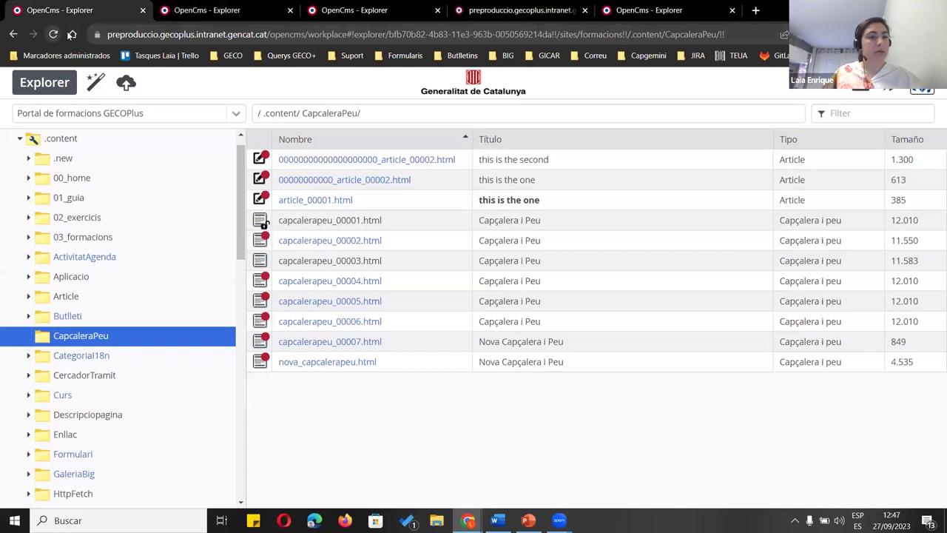
{"action": "left_click", "coordinate": [163, 15]}
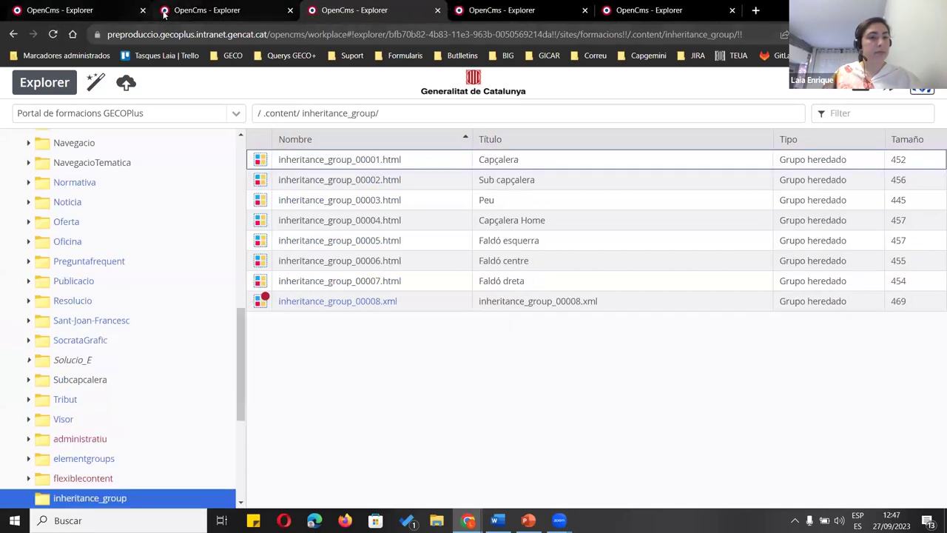
{"action": "left_click", "coordinate": [103, 14]}
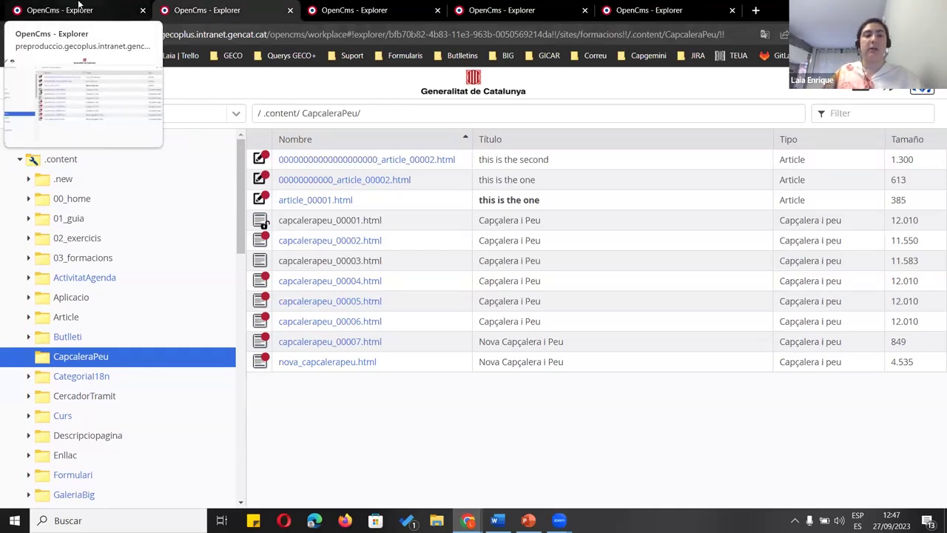
{"action": "left_click", "coordinate": [167, 9]}
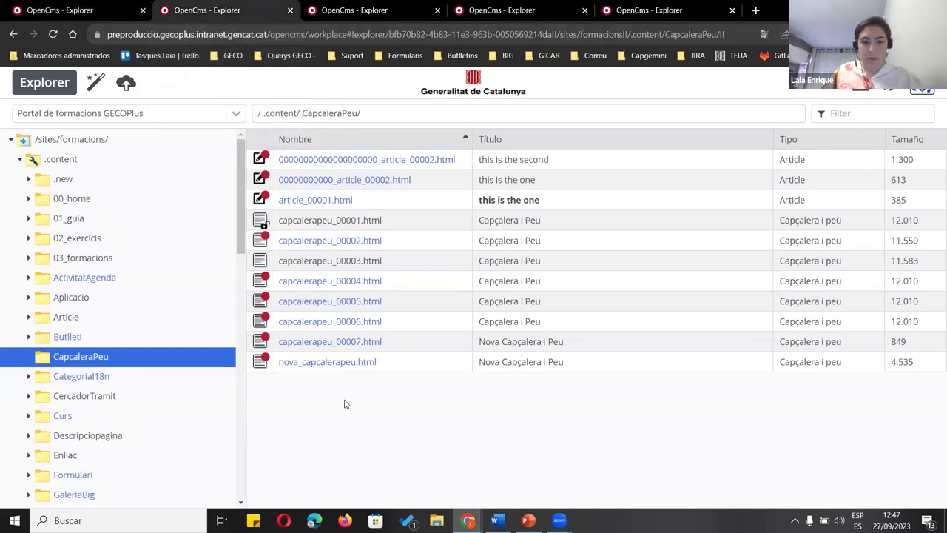
{"action": "right_click", "coordinate": [399, 368]}
{"action": "left_click", "coordinate": [441, 177]}
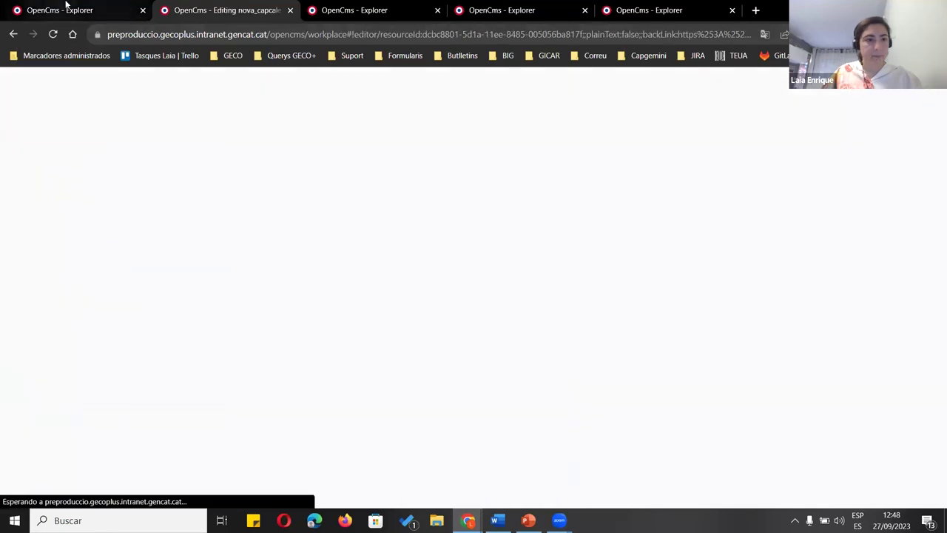
Open capcalerapeu_00007.html for editing in the first browser tab and display its Principal section
{"action": "left_click", "coordinate": [409, 169]}
{"action": "left_click", "coordinate": [411, 201]}
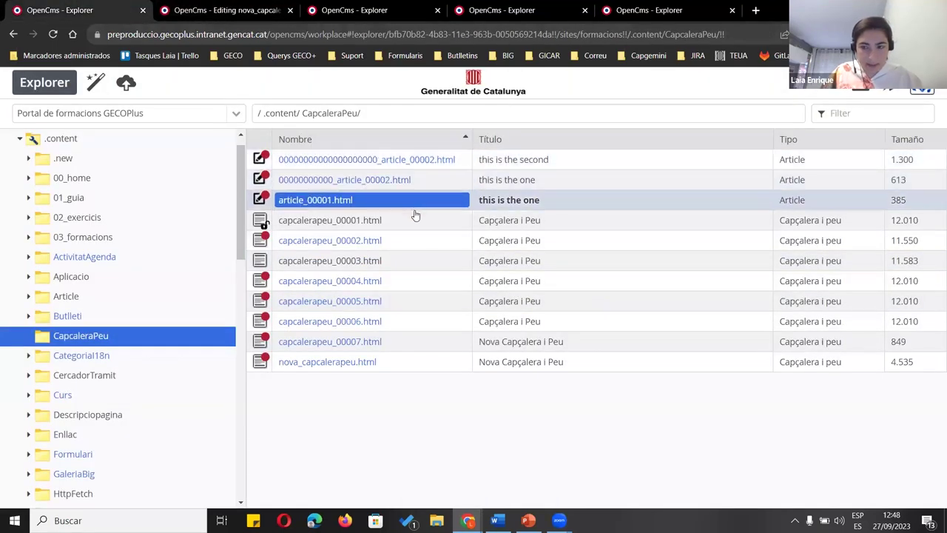
{"action": "left_click", "coordinate": [414, 220]}
{"action": "right_click", "coordinate": [414, 222]}
{"action": "left_click", "coordinate": [349, 352]}
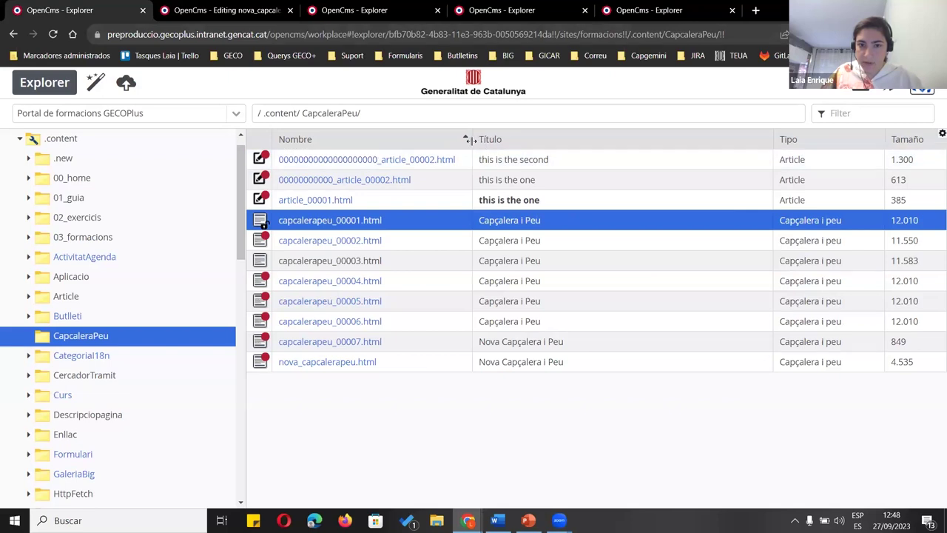
{"action": "left_click_drag", "start_coordinate": [446, 197], "coordinate": [445, 185]}
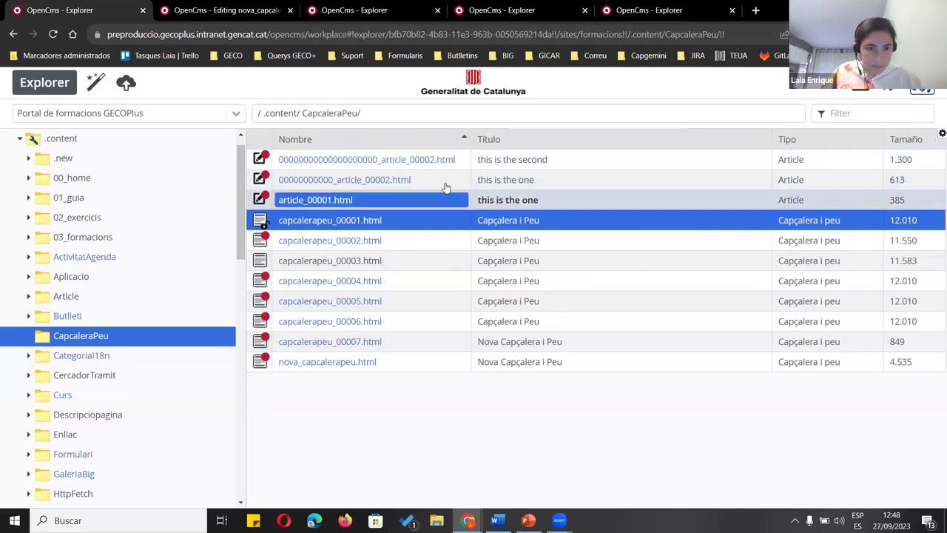
{"action": "right_click", "coordinate": [360, 349]}
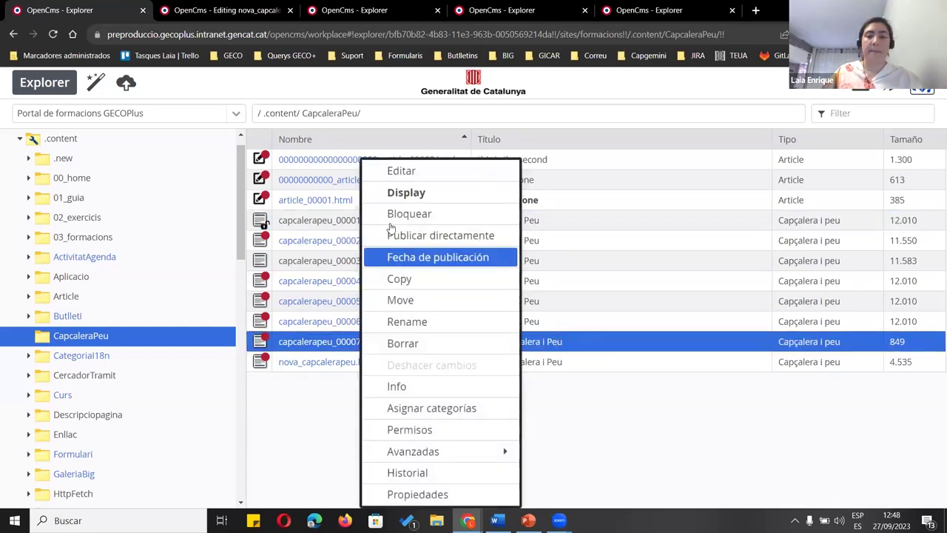
{"action": "left_click", "coordinate": [399, 173]}
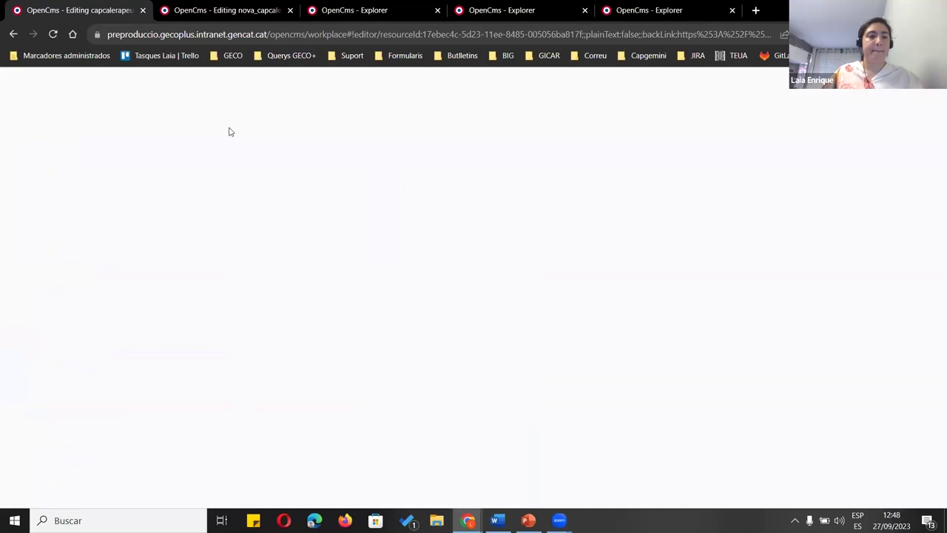
{"action": "left_click", "coordinate": [244, 170]}
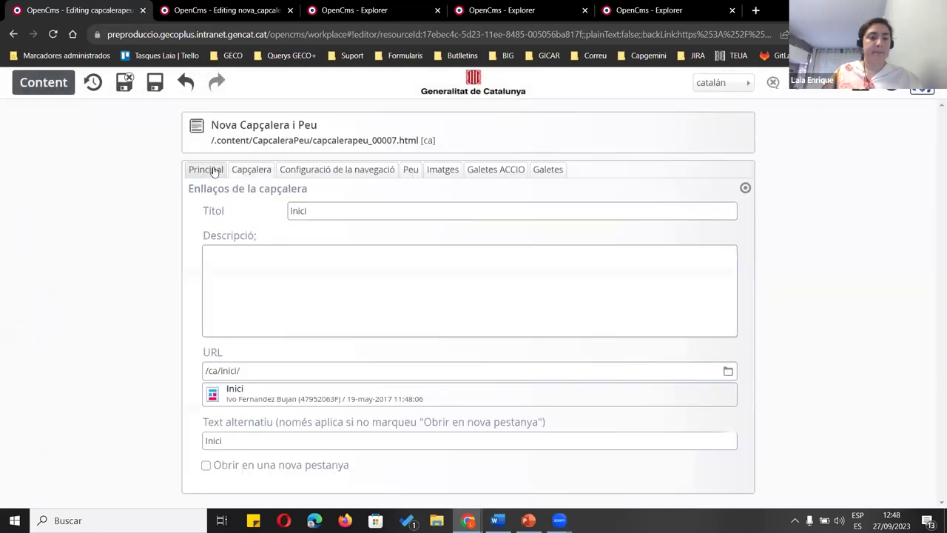
{"action": "left_click", "coordinate": [213, 172]}
Add the Cercador section to capcalerapeu_00007.html and copy the Domini web value guiaweb.gencat.cat into it from nova_capcalerapeu.html
{"action": "left_click", "coordinate": [164, 9]}
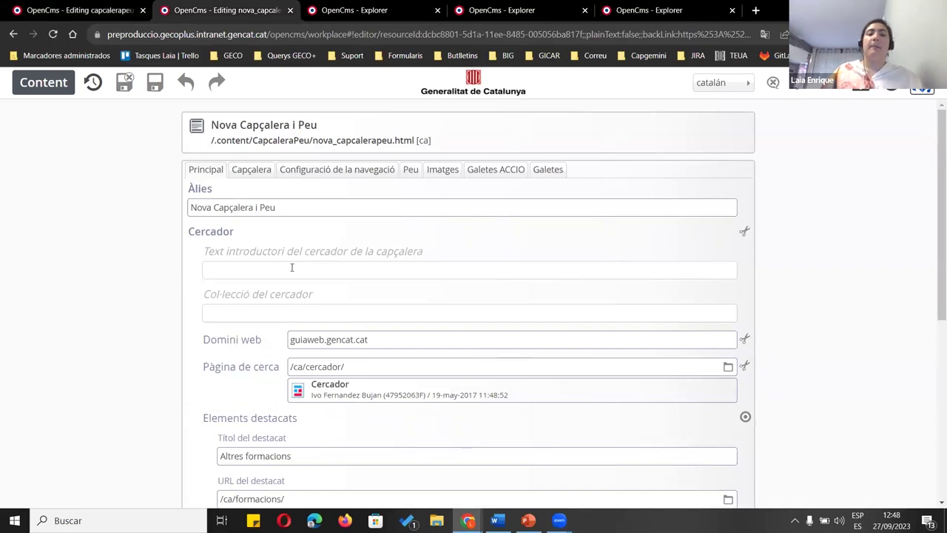
{"action": "scroll", "coordinate": [436, 333], "scroll_direction": "down", "scroll_amount": 5}
{"action": "scroll", "coordinate": [437, 341], "scroll_direction": "up", "scroll_amount": 5}
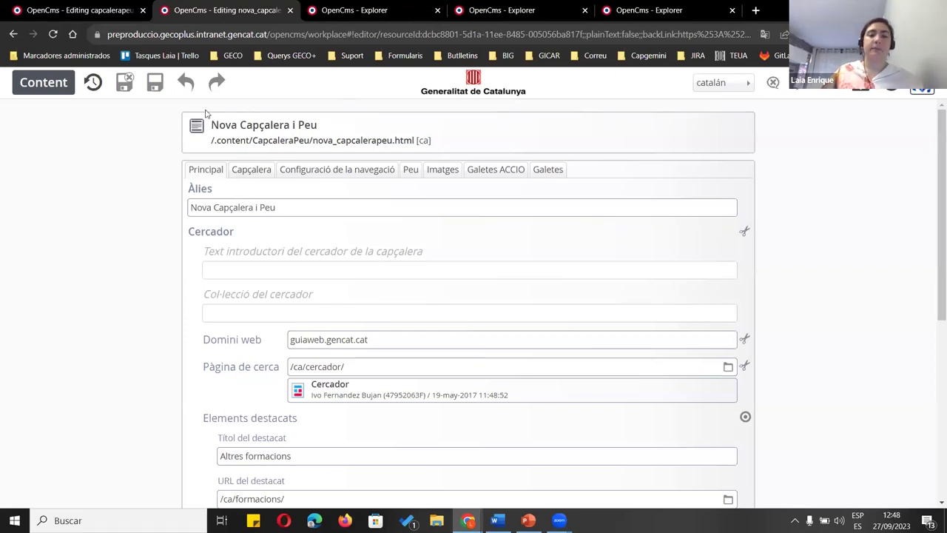
{"action": "left_click", "coordinate": [355, 333]}
{"action": "key", "text": "ctrl+c"}
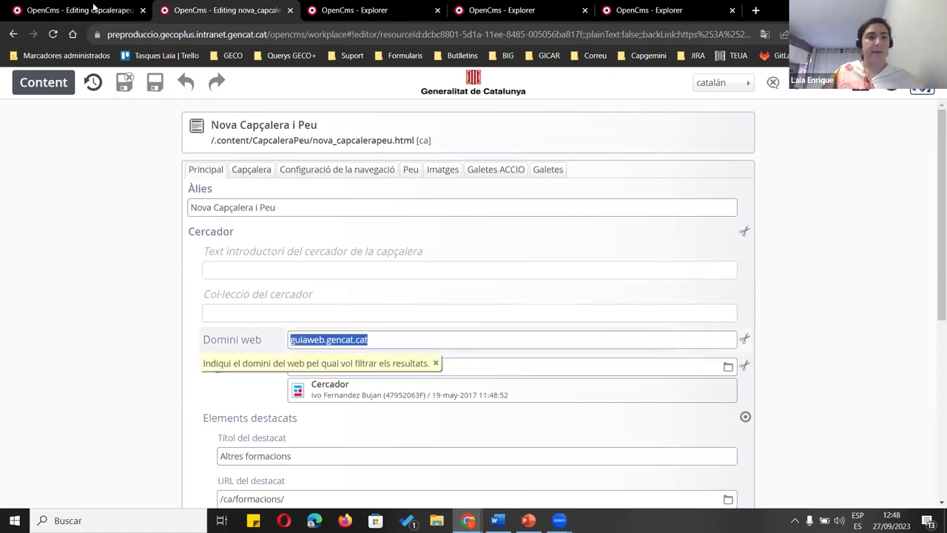
{"action": "left_click", "coordinate": [76, 9]}
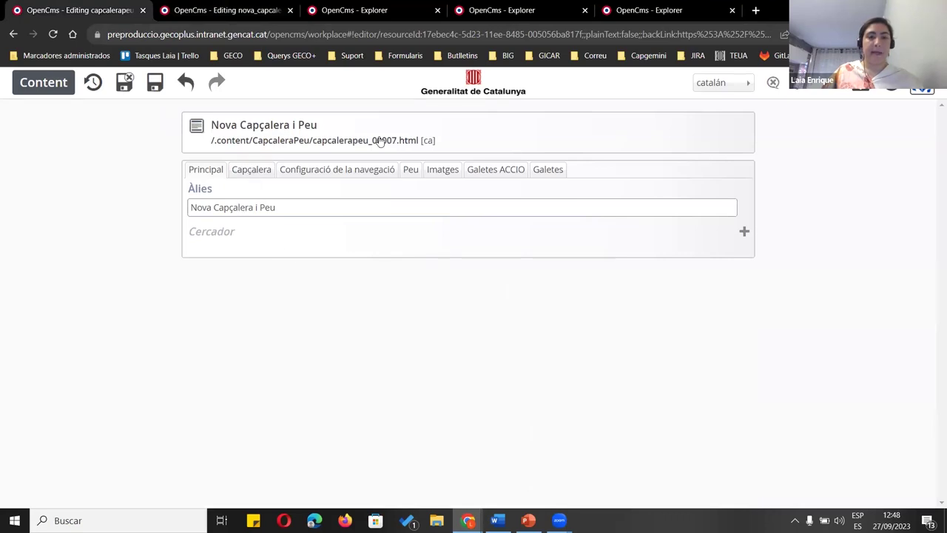
{"action": "key", "text": "ctrl+Tab"}
{"action": "key", "text": "ctrl+shift+Tab"}
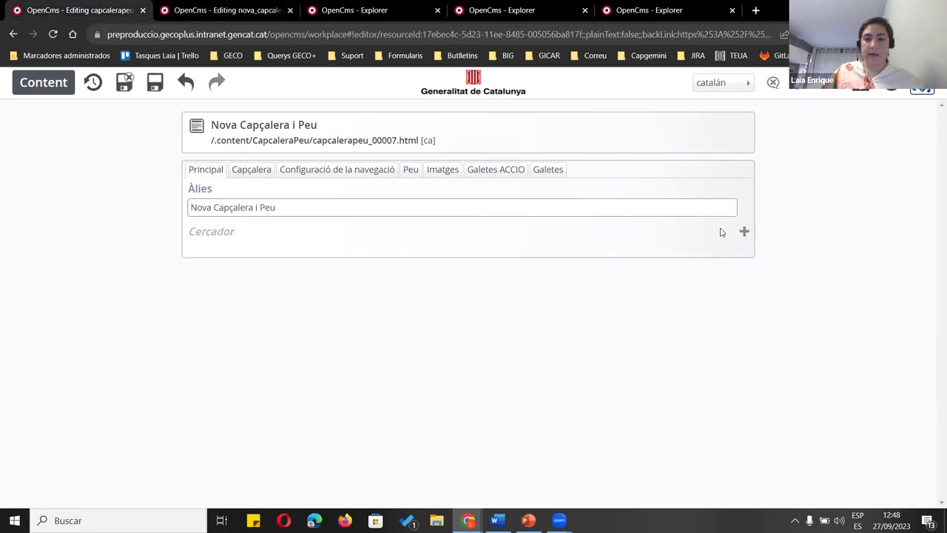
{"action": "left_click", "coordinate": [719, 234]}
{"action": "left_click", "coordinate": [329, 340]}
{"action": "key", "text": "ctrl+v"}
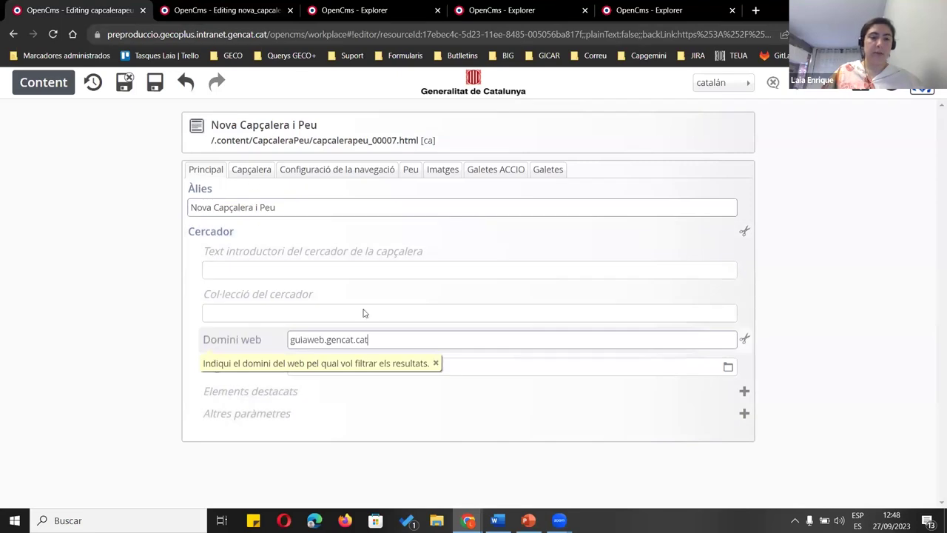
Copy the Pàgina de cerca value /ca/cercador/ from nova_capcalerapeu.html into the same field of capcalerapeu_00007.html
{"action": "left_click", "coordinate": [161, 14]}
{"action": "key", "text": "Tab"}
{"action": "key", "text": "ctrl+c"}
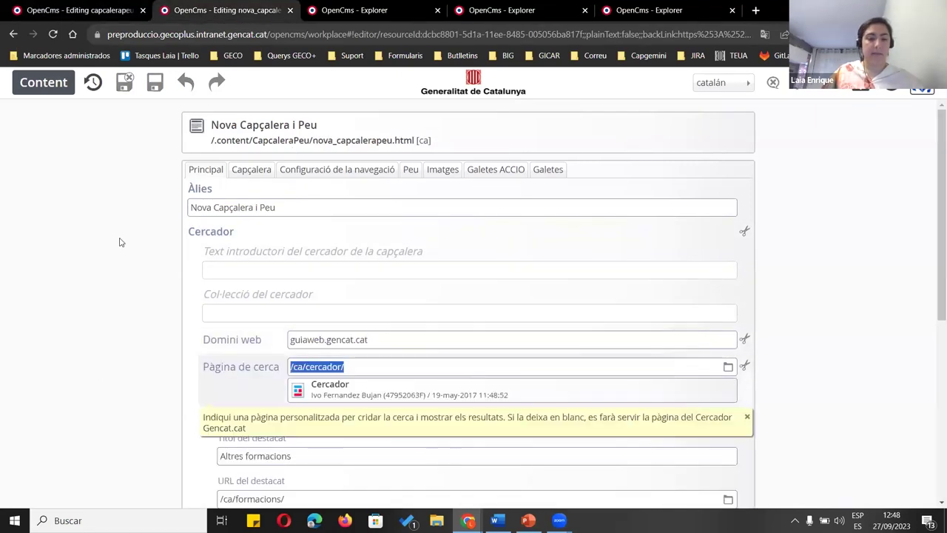
{"action": "left_click", "coordinate": [74, 11]}
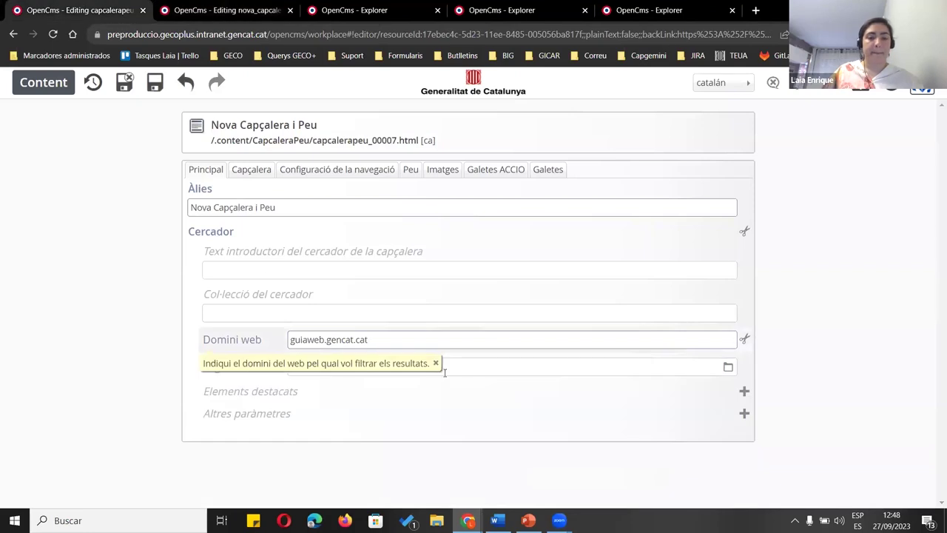
{"action": "left_click", "coordinate": [469, 366]}
{"action": "key", "text": "ctrl+v"}
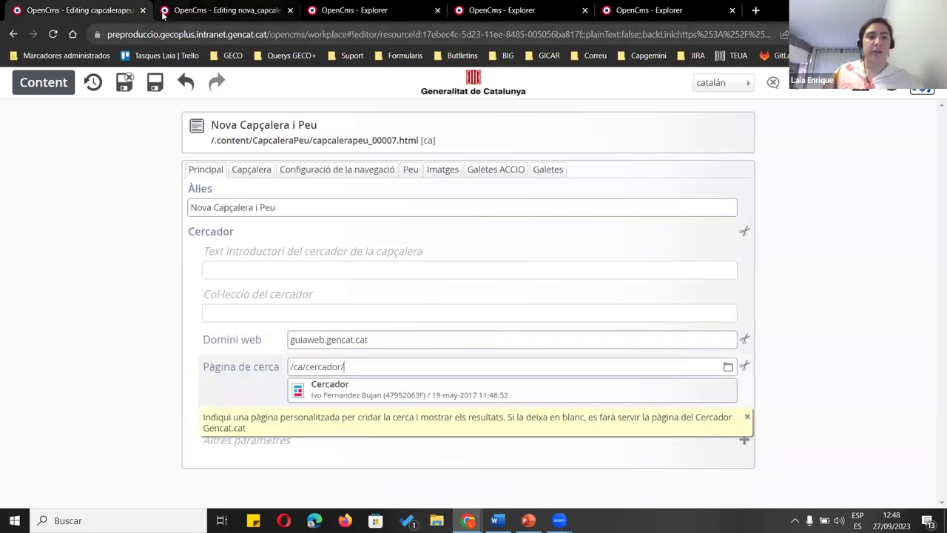
Copy the first highlighted element's title, Altres formacions, from nova_capcalerapeu.html and return to capcalerapeu_00007.html
{"action": "left_click", "coordinate": [164, 11]}
{"action": "scroll", "coordinate": [301, 367], "scroll_direction": "up", "scroll_amount": 2}
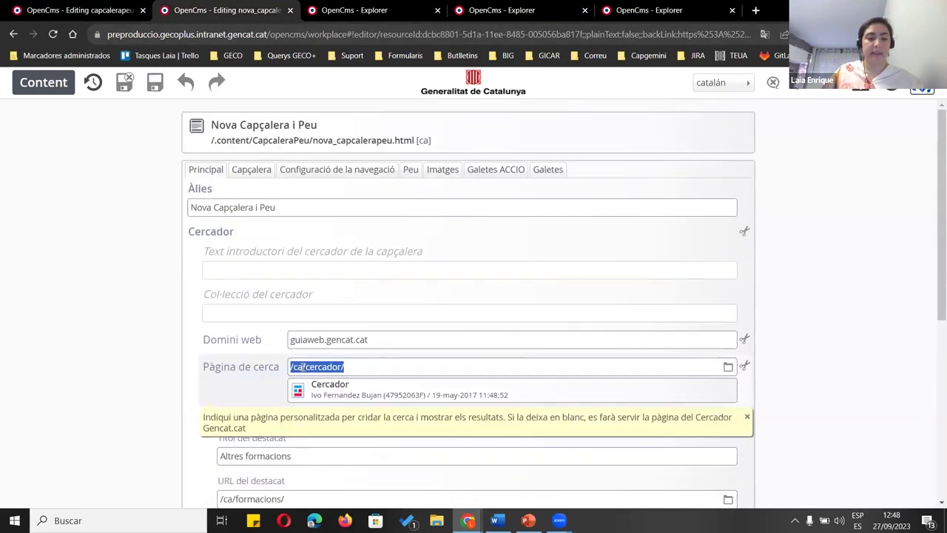
{"action": "scroll", "coordinate": [355, 392], "scroll_direction": "down", "scroll_amount": 1}
{"action": "triple_click", "coordinate": [331, 397]}
{"action": "key", "text": "ctrl+c"}
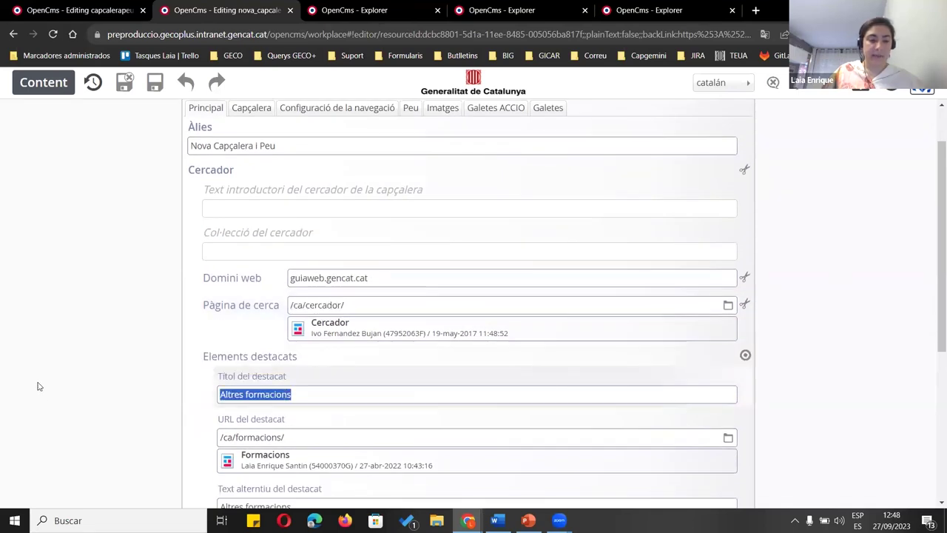
{"action": "key", "text": "ctrl+shift+Tab"}
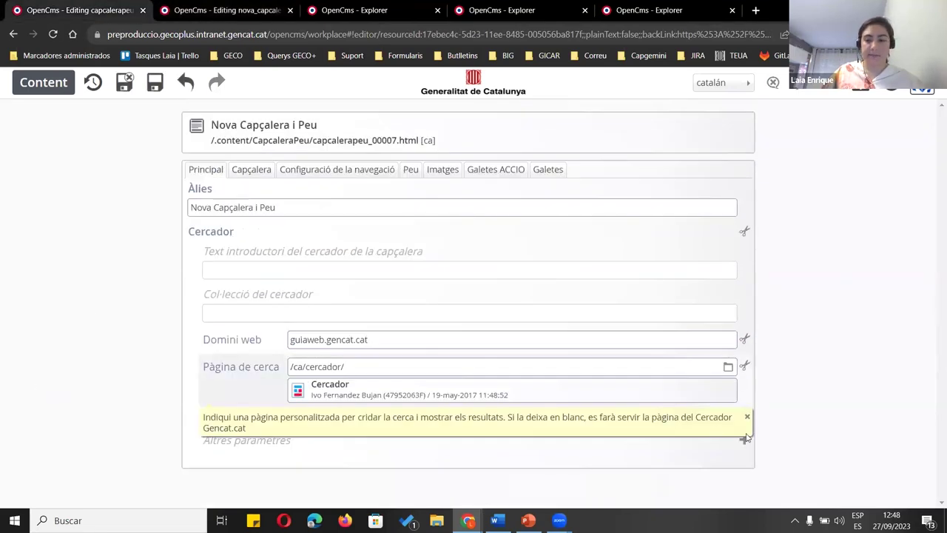
{"action": "left_click", "coordinate": [744, 439]}
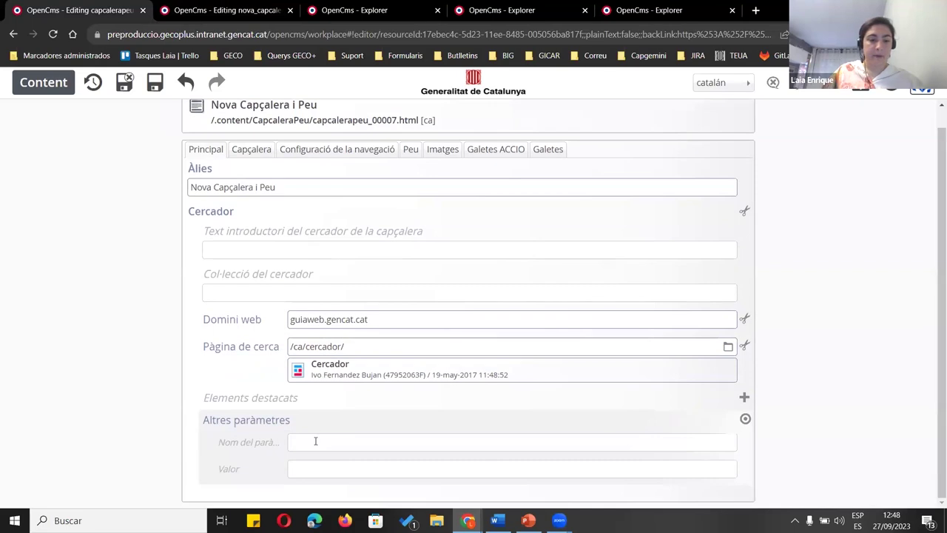
{"action": "left_click", "coordinate": [315, 441]}
{"action": "key", "text": "ctrl+v"}
{"action": "left_click", "coordinate": [164, 9]}
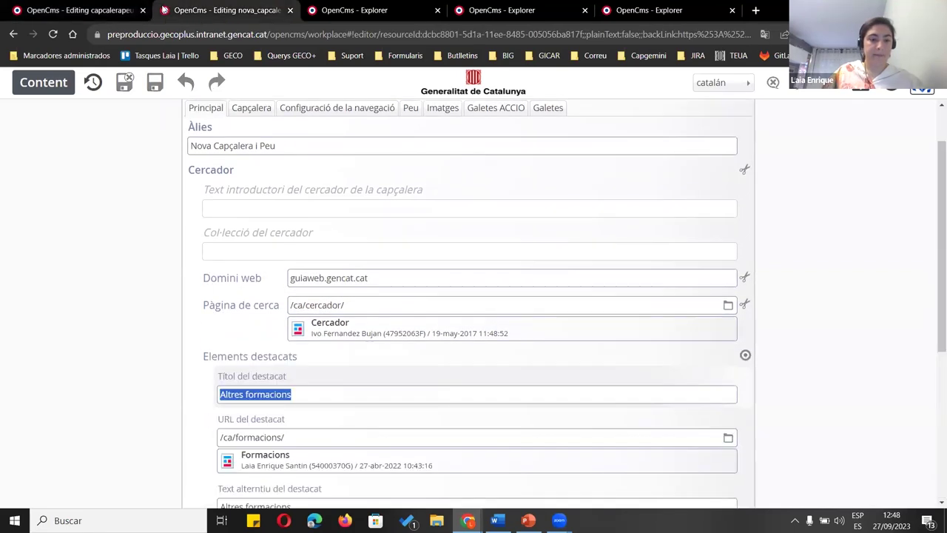
{"action": "left_click", "coordinate": [72, 7]}
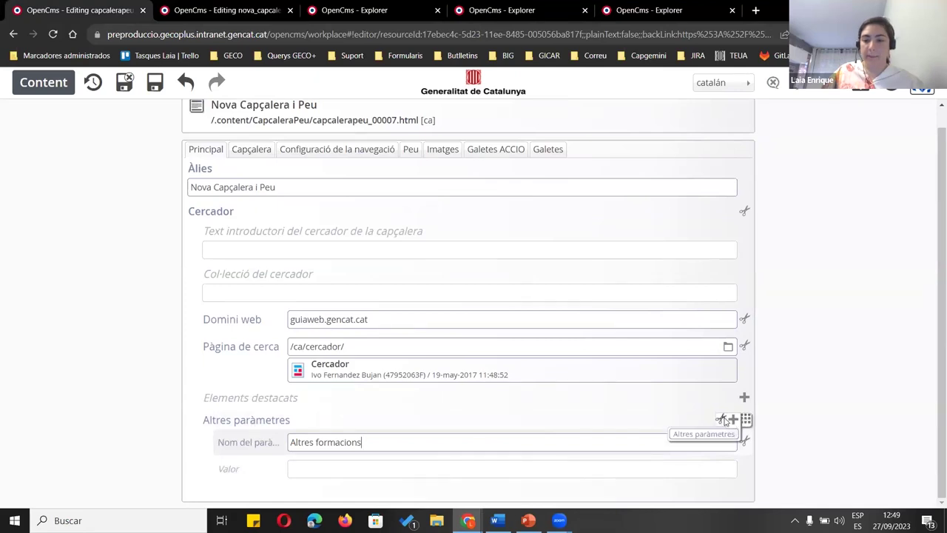
{"action": "left_click", "coordinate": [747, 428]}
Add an Elements destacats entry to the Cercador section and paste Altres formacions as its title
{"action": "left_click", "coordinate": [744, 417]}
{"action": "scroll", "coordinate": [274, 327], "scroll_direction": "down", "scroll_amount": 3}
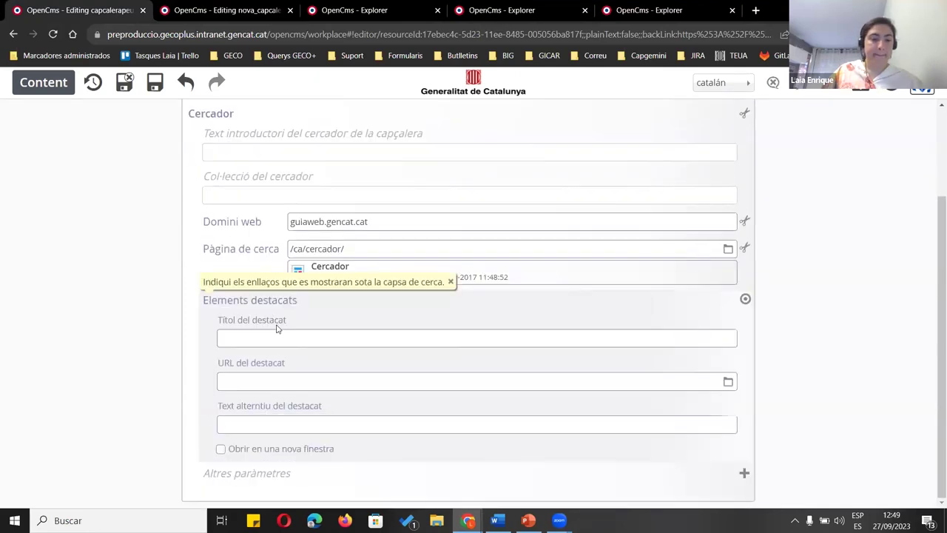
{"action": "left_click", "coordinate": [278, 337]}
{"action": "key", "text": "ctrl+v"}
Copy the highlighted element's URL /ca/formacions/ from nova_capcalerapeu.html into the new Elements destacats entry
{"action": "key", "text": "ctrl+Tab"}
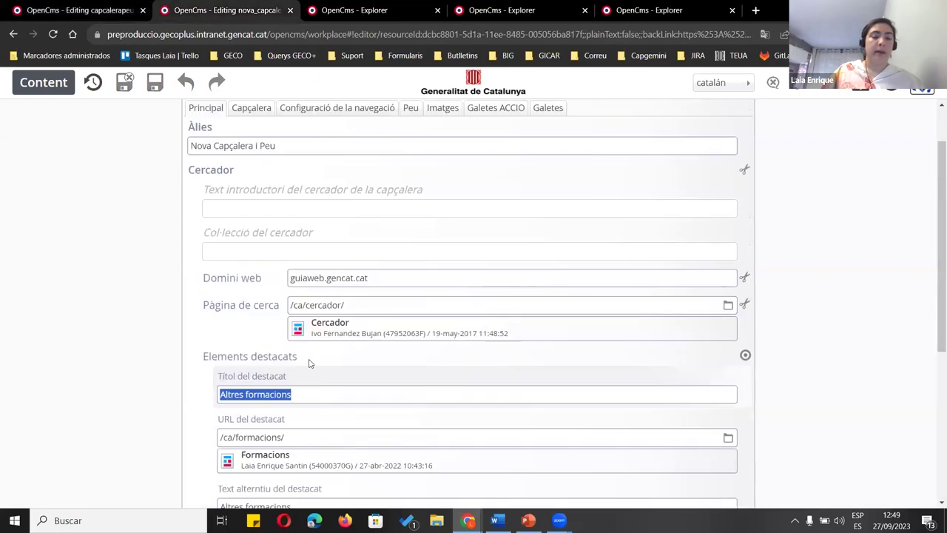
{"action": "scroll", "coordinate": [301, 418], "scroll_direction": "down", "scroll_amount": 3}
{"action": "scroll", "coordinate": [301, 417], "scroll_direction": "up", "scroll_amount": 4}
{"action": "key", "text": "Tab"}
{"action": "key", "text": "ctrl+c"}
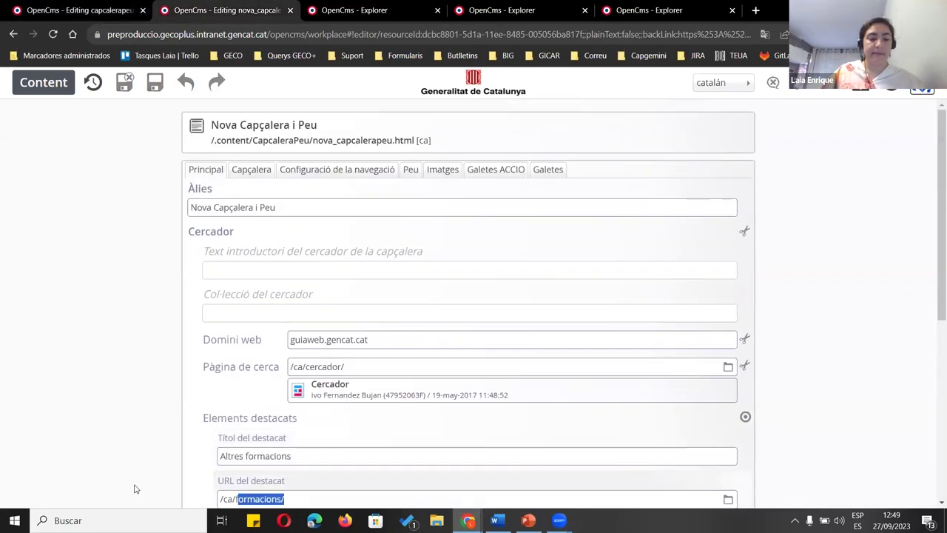
{"action": "left_click", "coordinate": [31, 6]}
{"action": "left_click", "coordinate": [258, 379]}
{"action": "key", "text": "ctrl+v"}
{"action": "key", "text": "ctrl+Tab"}
{"action": "scroll", "coordinate": [307, 379], "scroll_direction": "down", "scroll_amount": 5}
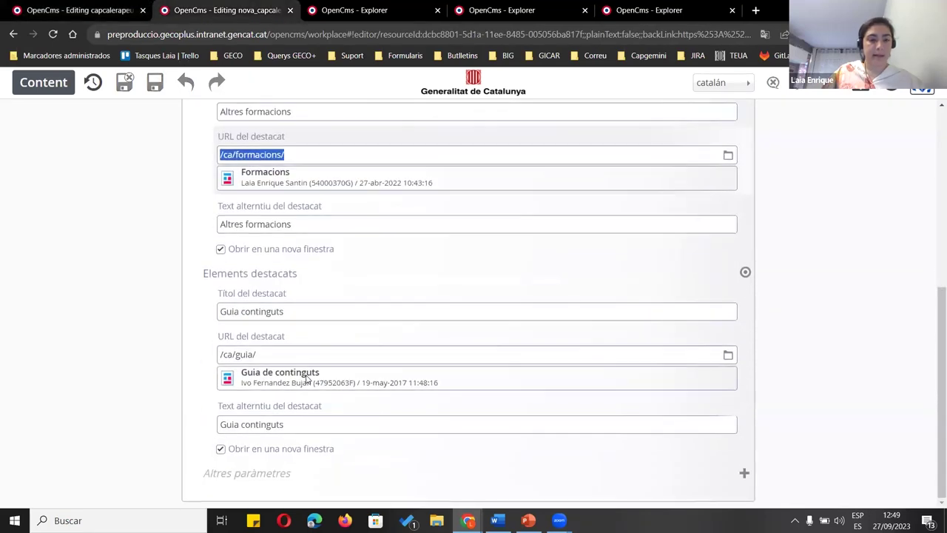
Copy the first highlighted element's alternative text Altres formacions from nova_capcalerapeu.html into the same field of capcalerapeu_00007.html
{"action": "triple_click", "coordinate": [279, 226]}
{"action": "key", "text": "ctrl+c"}
{"action": "left_click", "coordinate": [94, 16]}
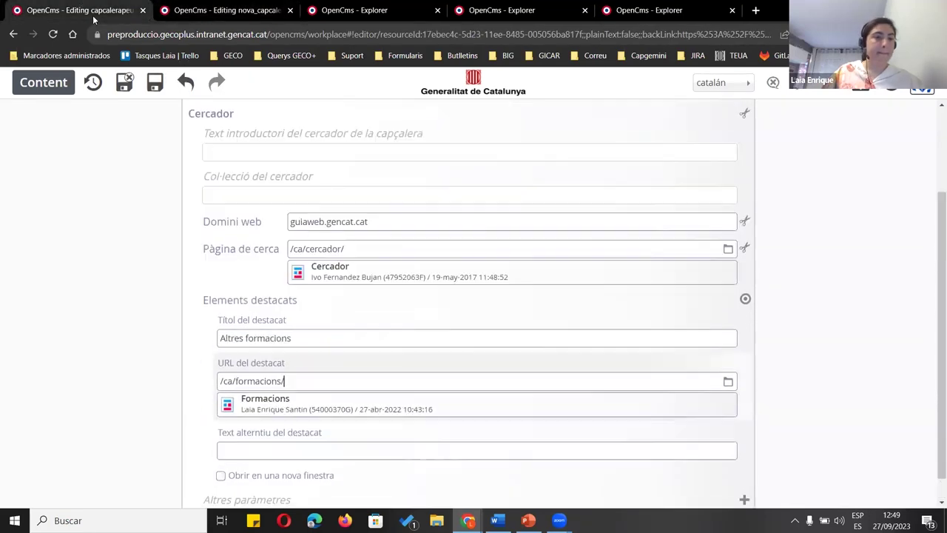
{"action": "left_click", "coordinate": [296, 449]}
{"action": "key", "text": "ctrl+v"}
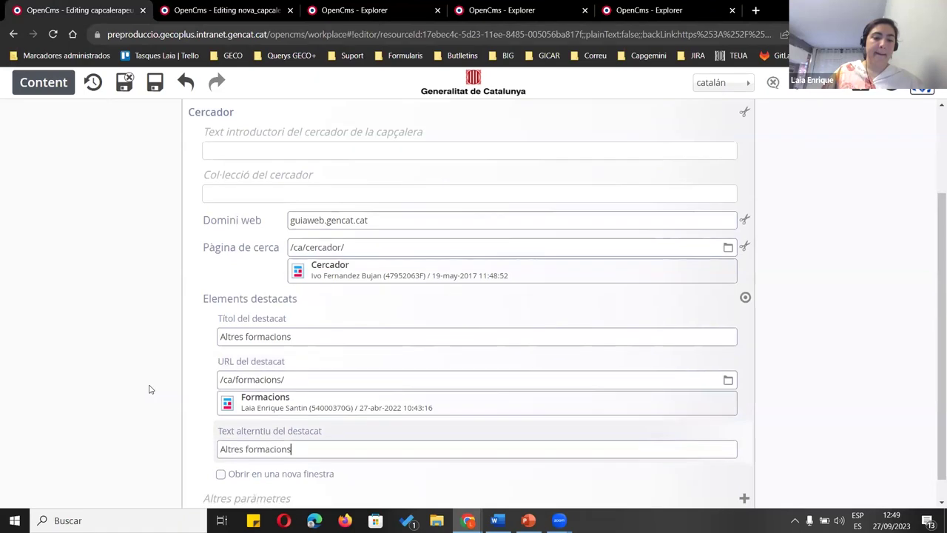
Add a second Elements destacats entry in capcalerapeu_00007.html and copy the title Guia continguts into it from nova_capcalerapeu.html
{"action": "scroll", "coordinate": [274, 477], "scroll_direction": "down", "scroll_amount": 1}
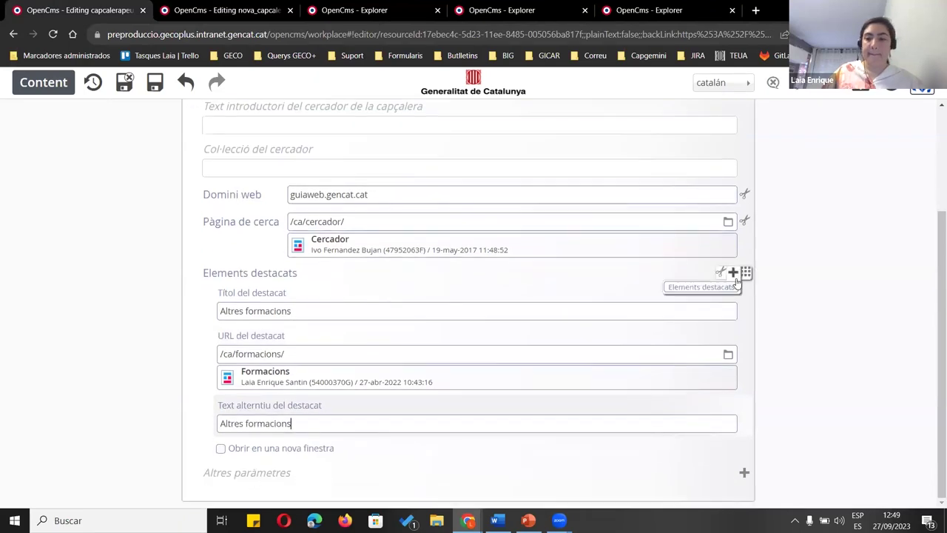
{"action": "left_click", "coordinate": [732, 272]}
{"action": "scroll", "coordinate": [345, 369], "scroll_direction": "down", "scroll_amount": 3}
{"action": "left_click", "coordinate": [164, 11]}
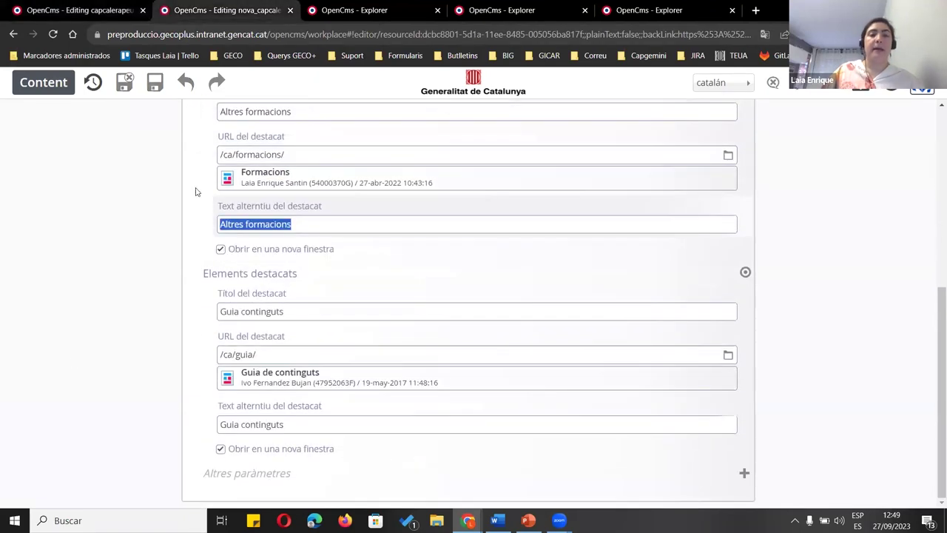
{"action": "left_click", "coordinate": [277, 307]}
{"action": "key", "text": "ctrl+a"}
{"action": "key", "text": "ctrl+c"}
{"action": "key", "text": "ctrl+Page_Up"}
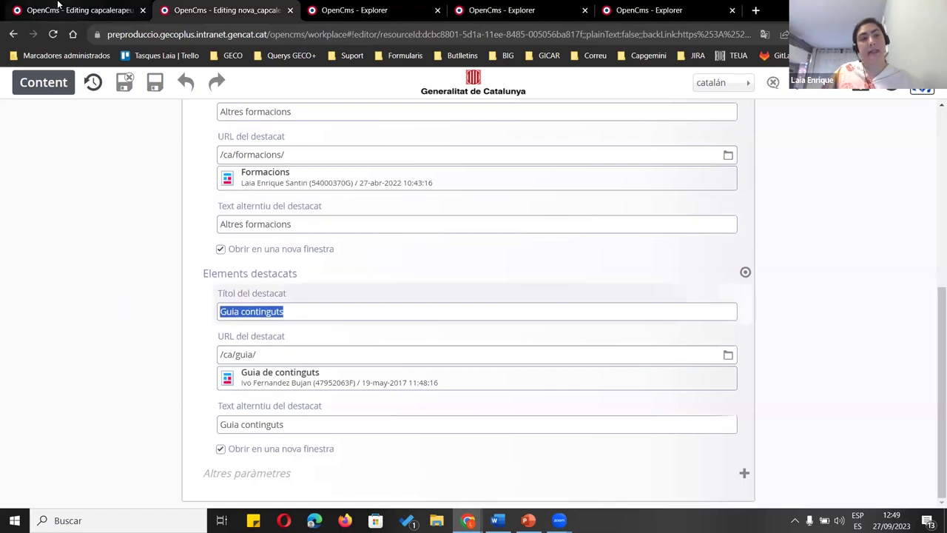
{"action": "left_click", "coordinate": [307, 339]}
{"action": "key", "text": "ctrl+v"}
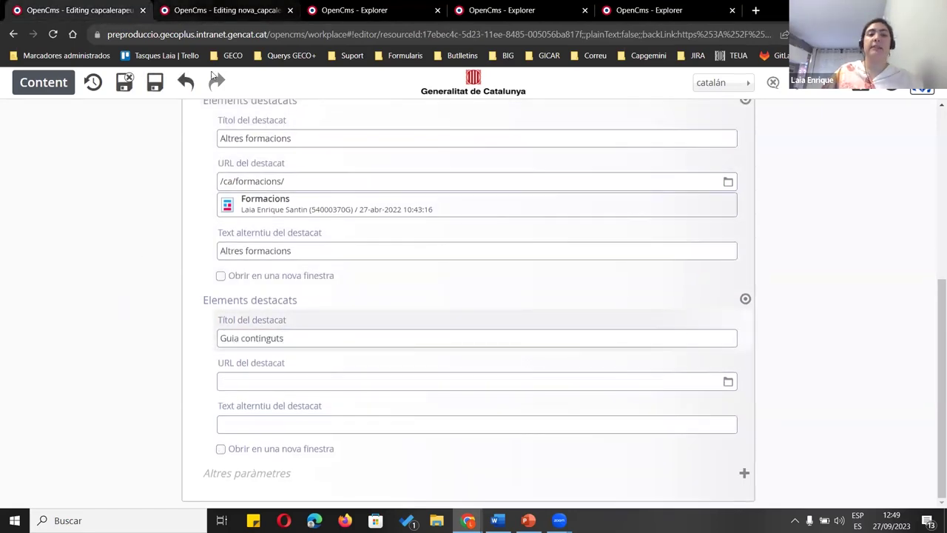
Copy the second highlighted element's URL /ca/guia/ from nova_capcalerapeu.html into the matching entry of capcalerapeu_00007.html
{"action": "key", "text": "ctrl+Page_Down"}
{"action": "left_click", "coordinate": [287, 356]}
{"action": "key", "text": "ctrl+a"}
{"action": "key", "text": "ctrl+c"}
{"action": "key", "text": "ctrl+Page_Up"}
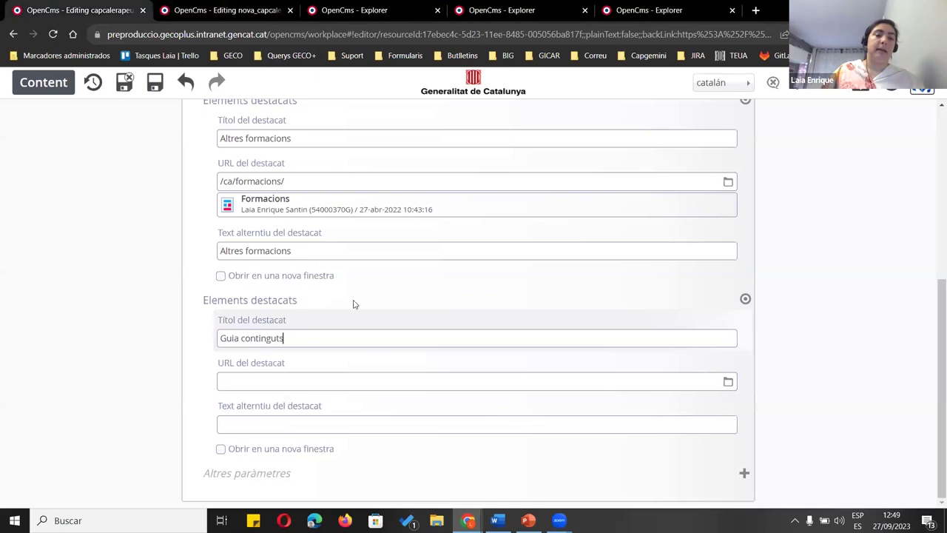
{"action": "left_click", "coordinate": [295, 378]}
{"action": "key", "text": "ctrl+v"}
Copy the second highlighted element's alternative text Guia continguts from nova_capcalerapeu.html into the matching entry of capcalerapeu_00007.html
{"action": "key", "text": "ctrl+Page_Down"}
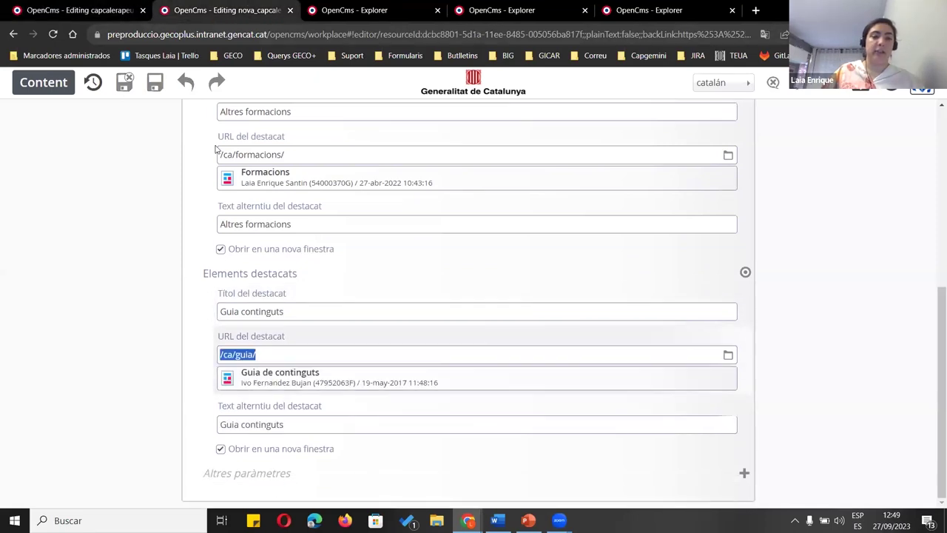
{"action": "left_click", "coordinate": [295, 421]}
{"action": "key", "text": "ctrl+a"}
{"action": "key", "text": "ctrl+c"}
{"action": "left_click", "coordinate": [65, 9]}
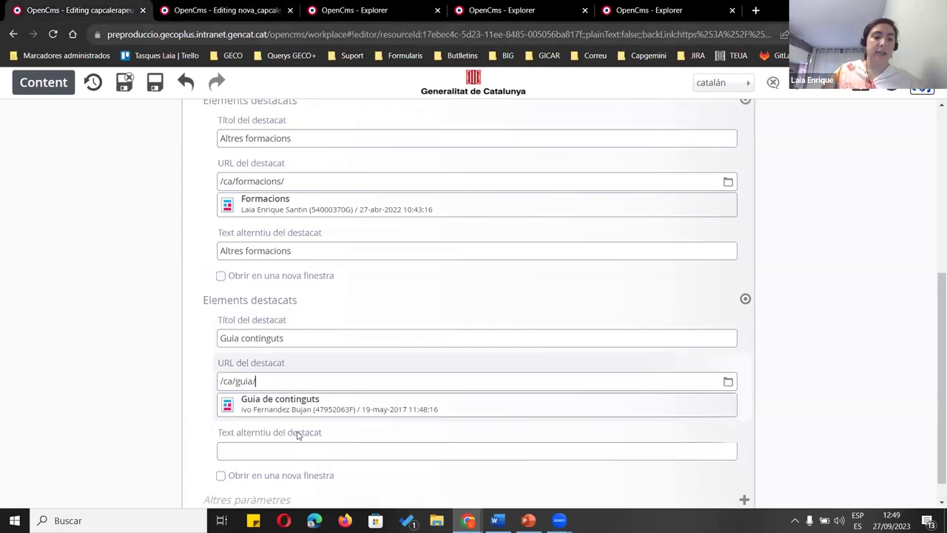
{"action": "key", "text": "ctrl+v"}
{"action": "scroll", "coordinate": [190, 370], "scroll_direction": "up", "scroll_amount": 5}
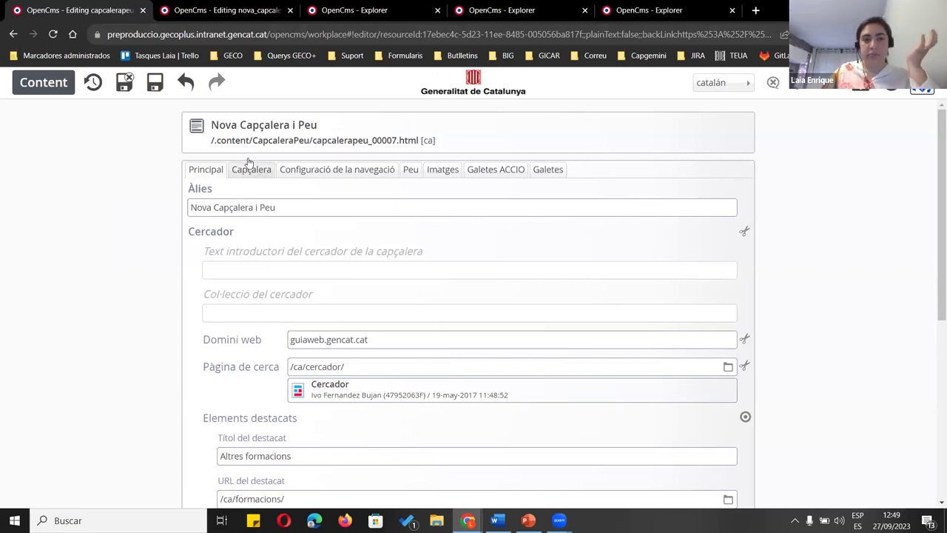
Add a Punts de navegació entry in capcalerapeu_00007.html, paste Path d'inici /ca/inici/ from nova_capcalerapeu.html, and clear that path again
{"action": "left_click", "coordinate": [164, 11]}
{"action": "scroll", "coordinate": [311, 222], "scroll_direction": "up", "scroll_amount": 10}
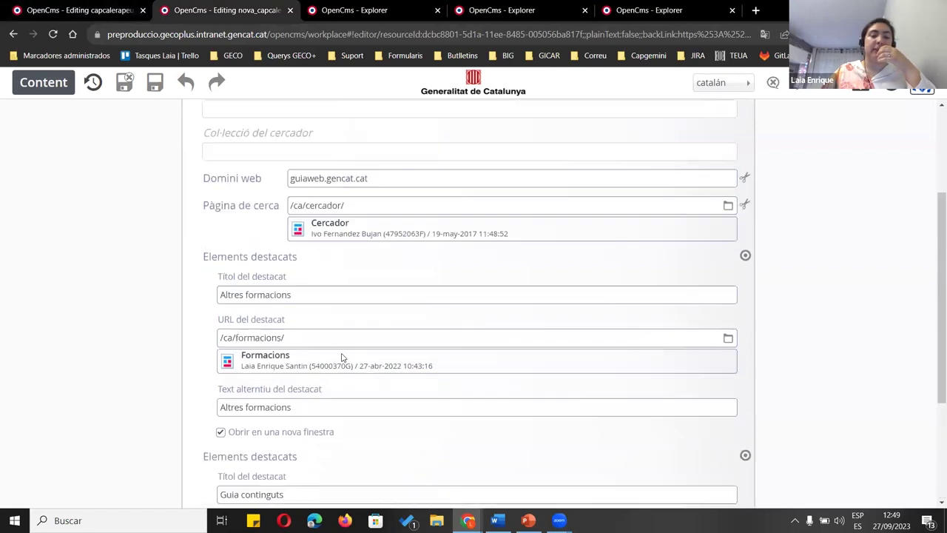
{"action": "left_click", "coordinate": [301, 170]}
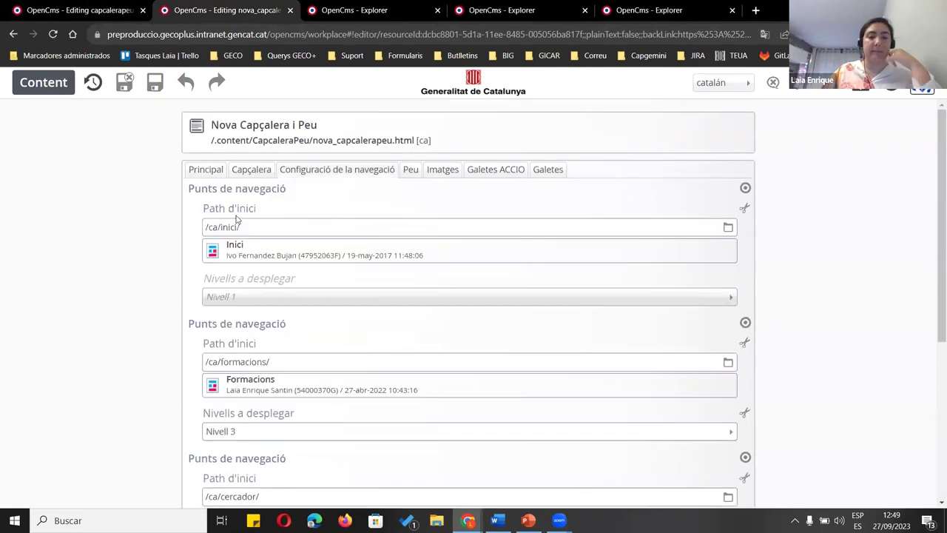
{"action": "left_click_drag", "start_coordinate": [237, 222], "coordinate": [67, 222]}
{"action": "left_click", "coordinate": [74, 11]}
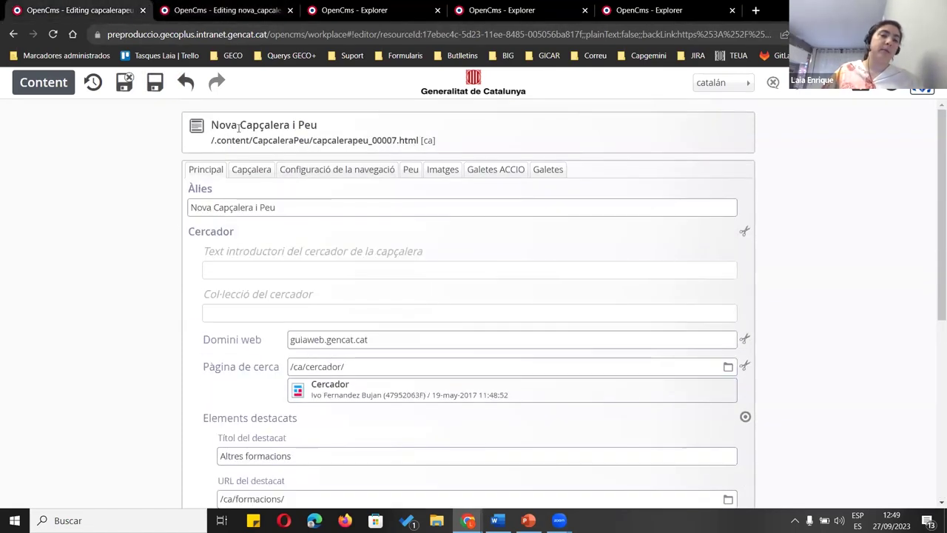
{"action": "left_click", "coordinate": [305, 169]}
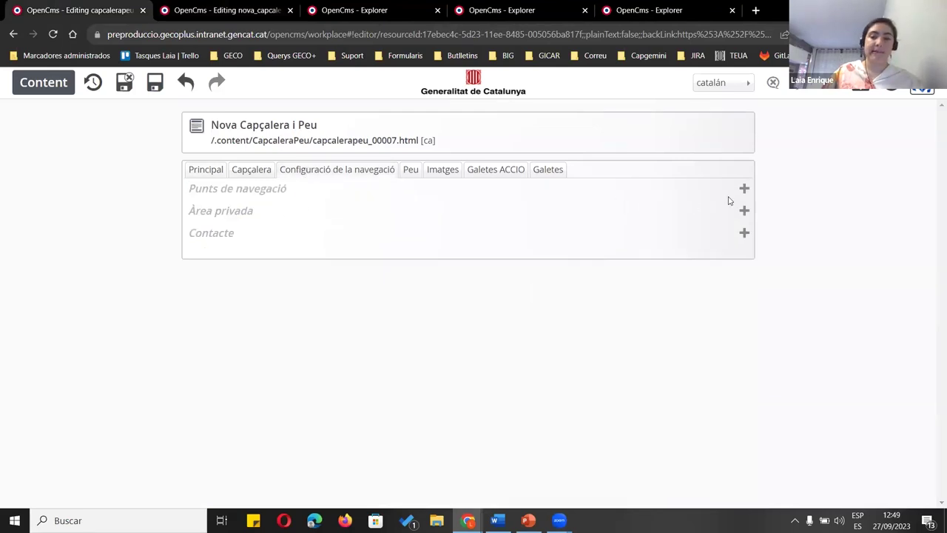
{"action": "left_click", "coordinate": [744, 188]}
{"action": "left_click", "coordinate": [304, 226]}
{"action": "key", "text": "ctrl+v"}
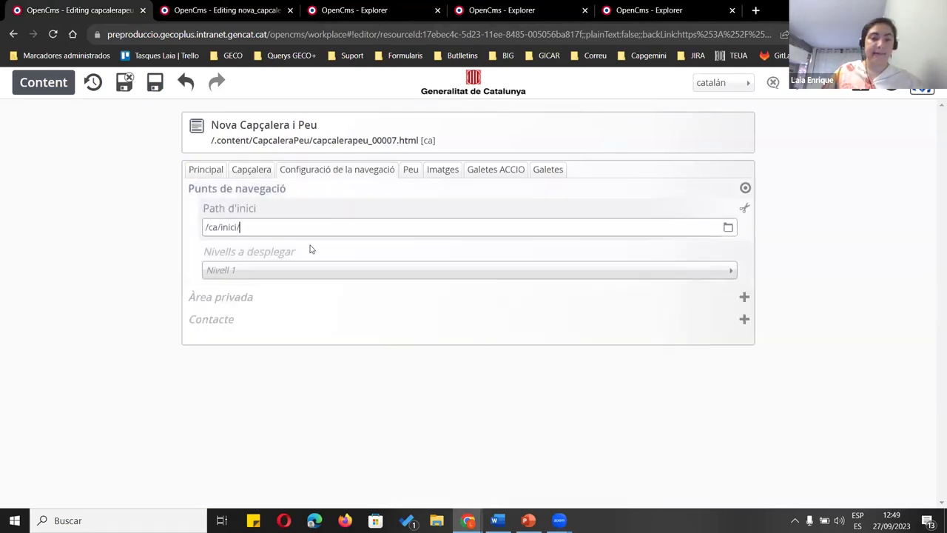
{"action": "key", "text": "ctrl+a"}
{"action": "key", "text": "BackSpace"}
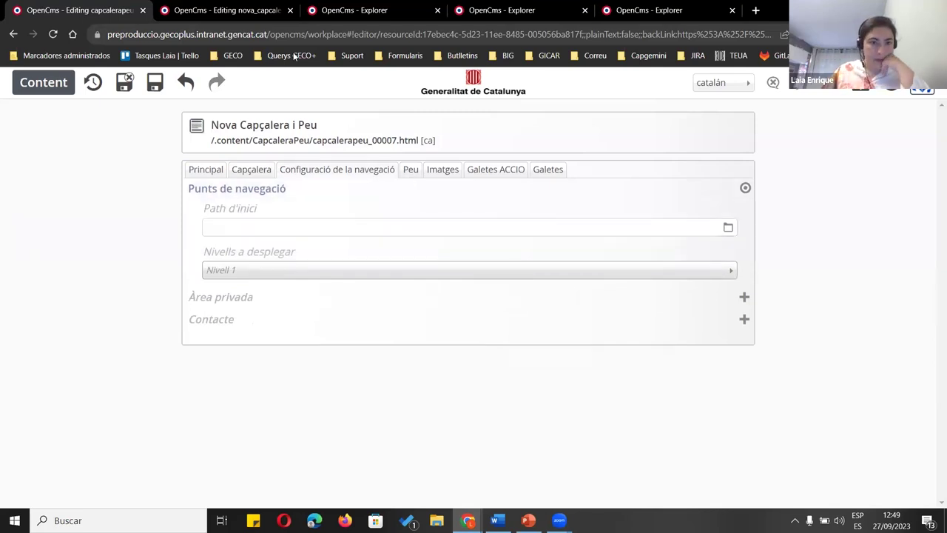
Examine the navigation points and the footer settings in nova_capcalerapeu.html, including Nova visualització del faldó, the logo link and the Faldó text
{"action": "left_click", "coordinate": [215, 10]}
{"action": "scroll", "coordinate": [353, 277], "scroll_direction": "down", "scroll_amount": 4}
{"action": "scroll", "coordinate": [341, 222], "scroll_direction": "up", "scroll_amount": 4}
{"action": "left_click", "coordinate": [410, 172]}
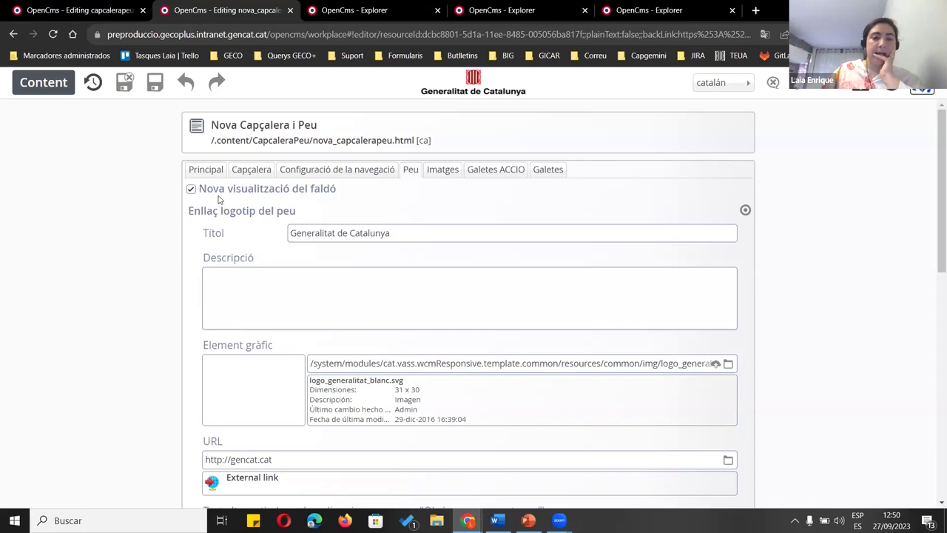
{"action": "left_click_drag", "start_coordinate": [197, 190], "coordinate": [378, 193]}
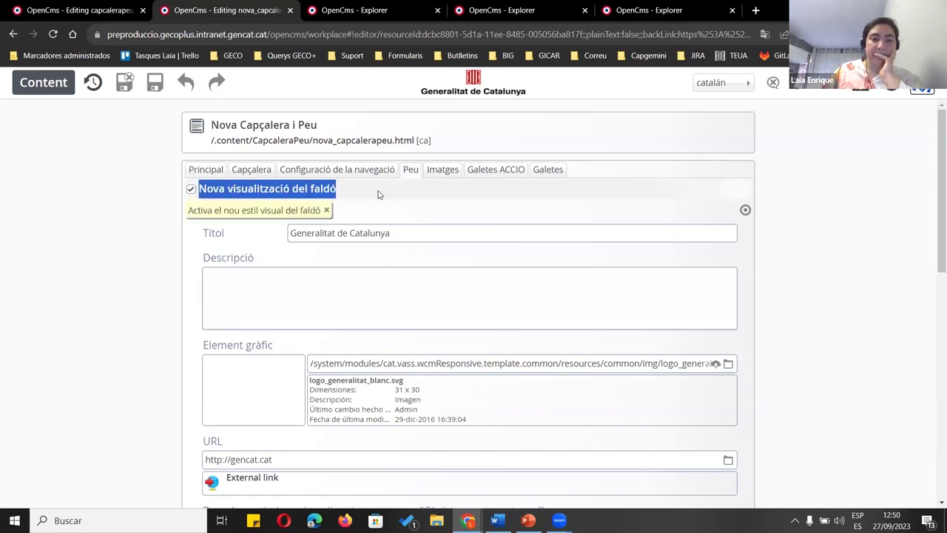
{"action": "left_click", "coordinate": [68, 205]}
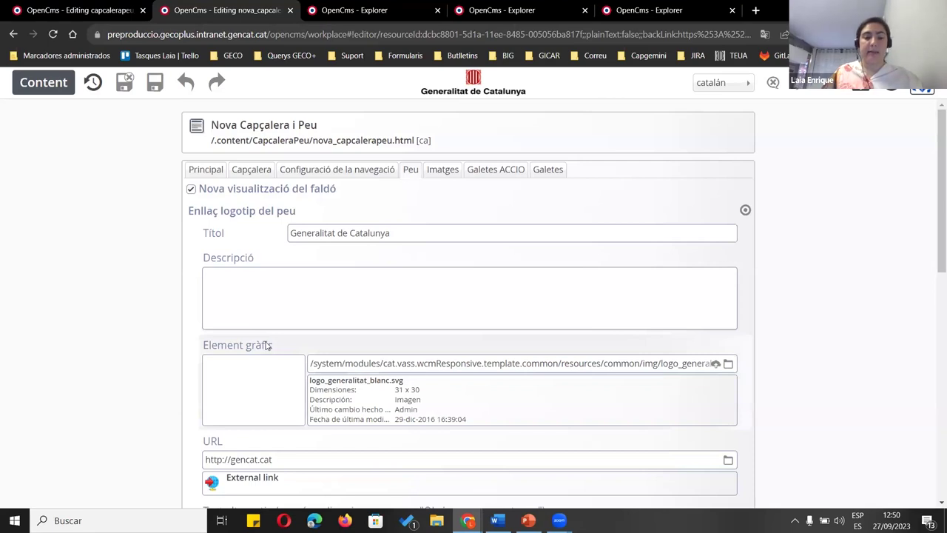
{"action": "left_click_drag", "start_coordinate": [932, 195], "coordinate": [900, 355]}
{"action": "left_click_drag", "start_coordinate": [251, 195], "coordinate": [100, 185]}
{"action": "left_click", "coordinate": [308, 266]}
{"action": "scroll", "coordinate": [309, 267], "scroll_direction": "down", "scroll_amount": 2}
{"action": "scroll", "coordinate": [338, 291], "scroll_direction": "up", "scroll_amount": 1}
{"action": "scroll", "coordinate": [474, 438], "scroll_direction": "down", "scroll_amount": 1}
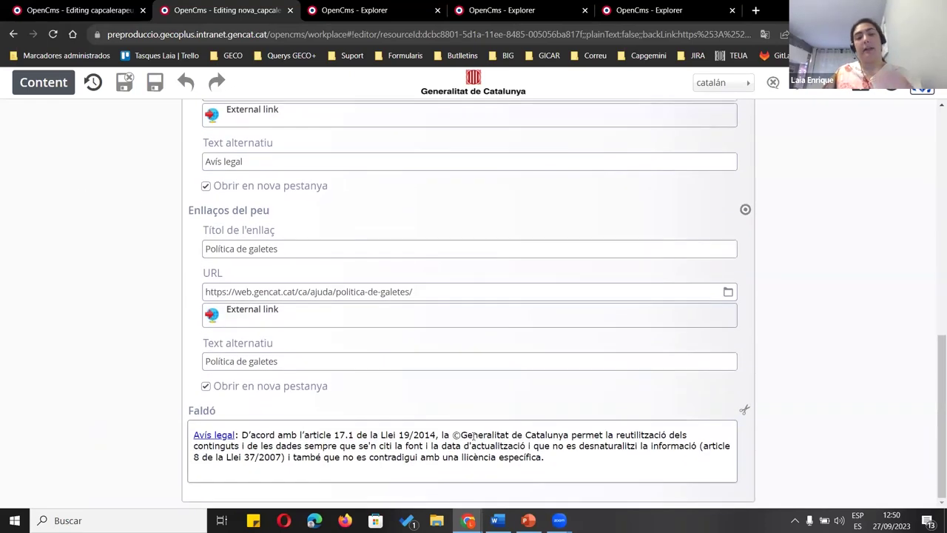
{"action": "scroll", "coordinate": [274, 369], "scroll_direction": "up", "scroll_amount": 10}
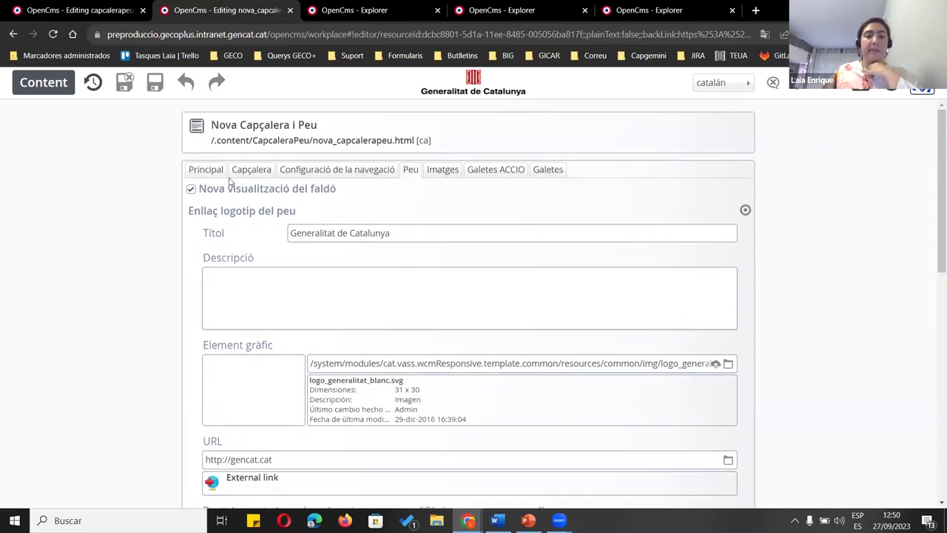
{"action": "left_click", "coordinate": [243, 172]}
{"action": "left_click", "coordinate": [323, 172]}
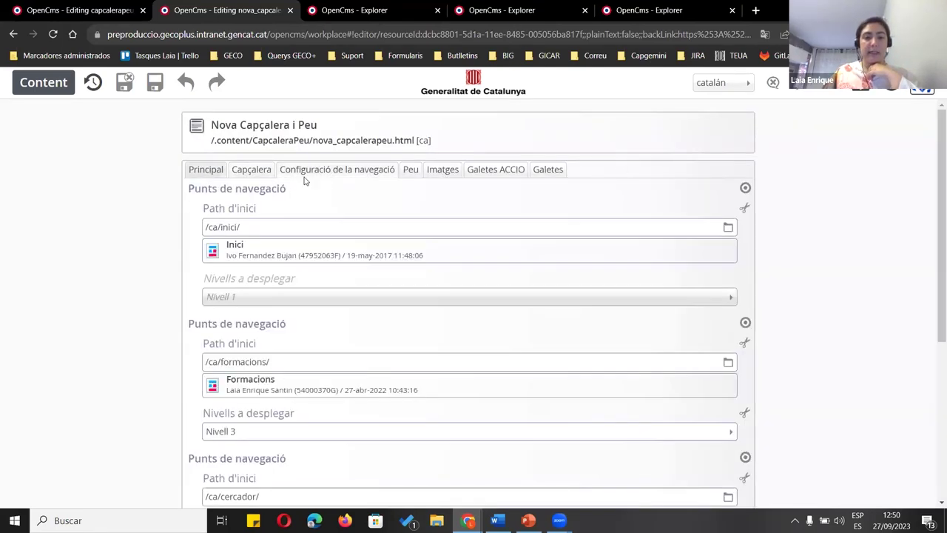
{"action": "left_click", "coordinate": [411, 170]}
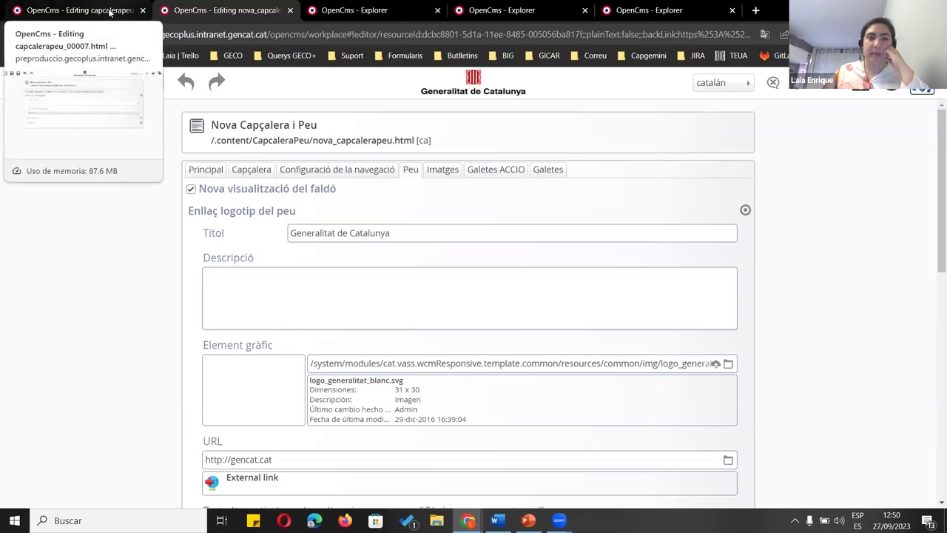
Close the editing of capcalerapeu_00007.html and discard all its unsaved changes
{"action": "left_click", "coordinate": [109, 12]}
{"action": "left_click", "coordinate": [892, 90]}
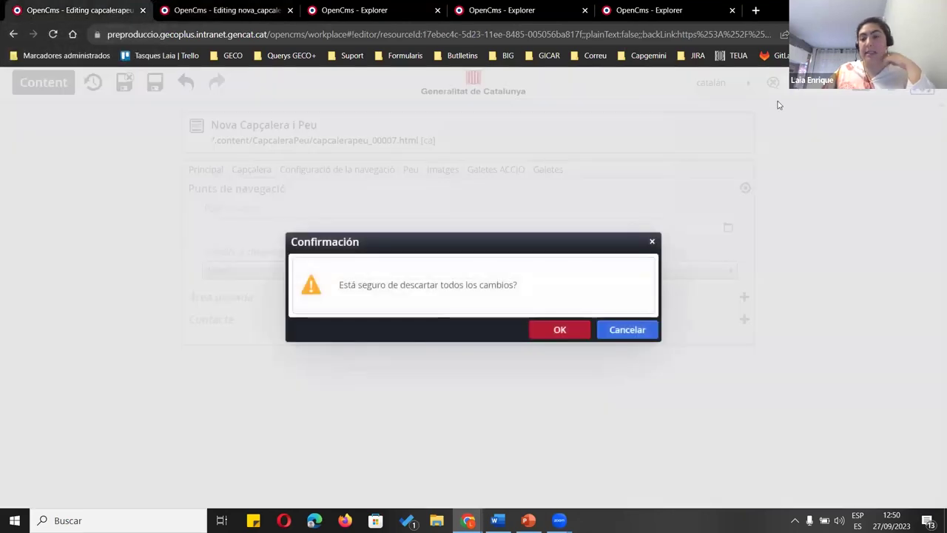
{"action": "left_click", "coordinate": [556, 330]}
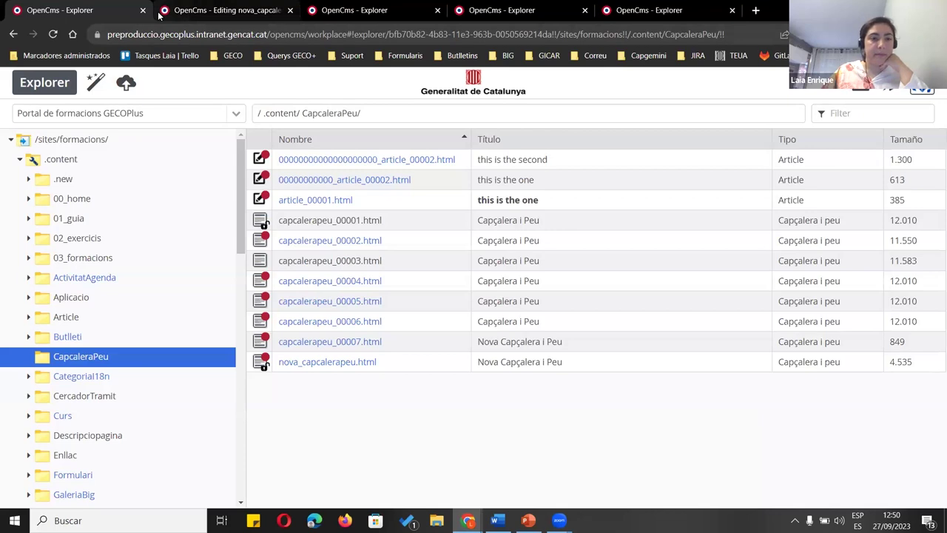
Open the template page Plantilla_formacio.html from the .content/.new folder
{"action": "left_click", "coordinate": [222, 10]}
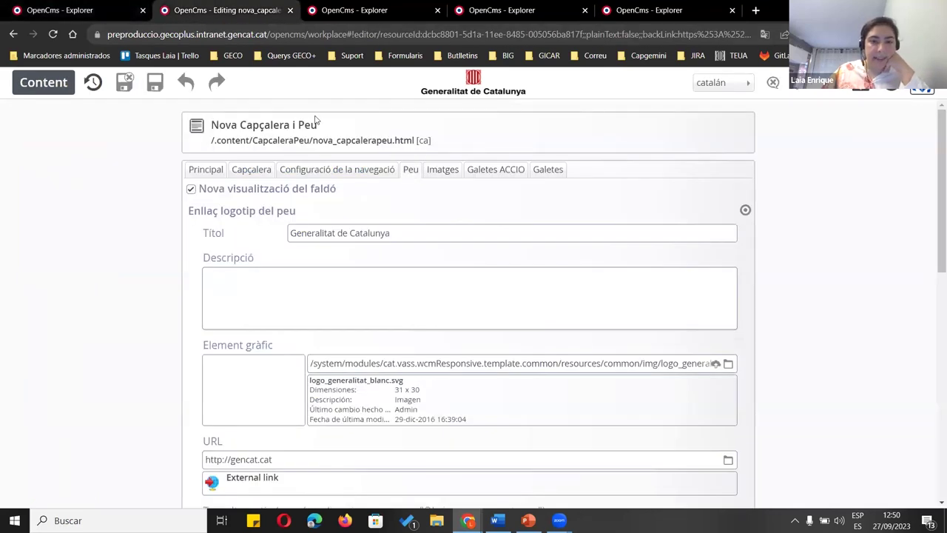
{"action": "left_click", "coordinate": [59, 10]}
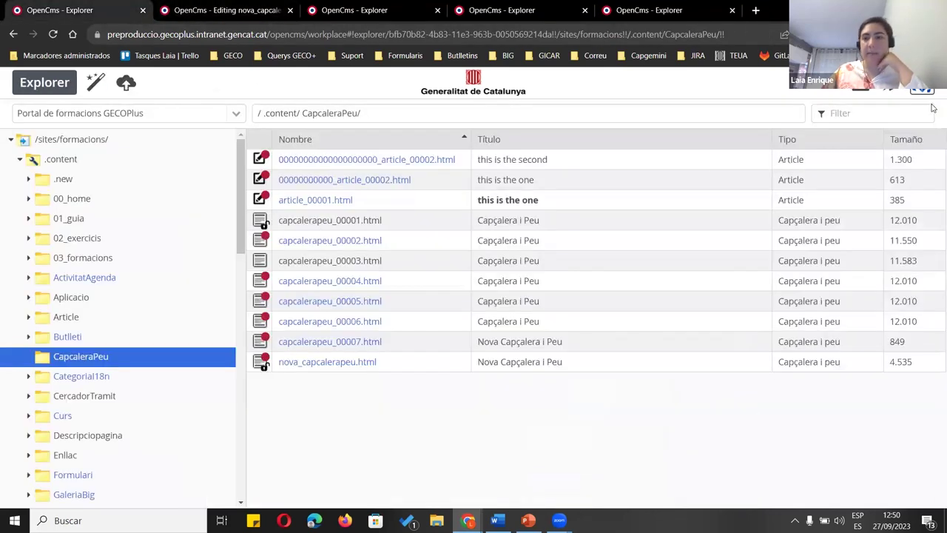
{"action": "left_click", "coordinate": [281, 113]}
{"action": "double_click", "coordinate": [286, 159]}
{"action": "left_click", "coordinate": [333, 209]}
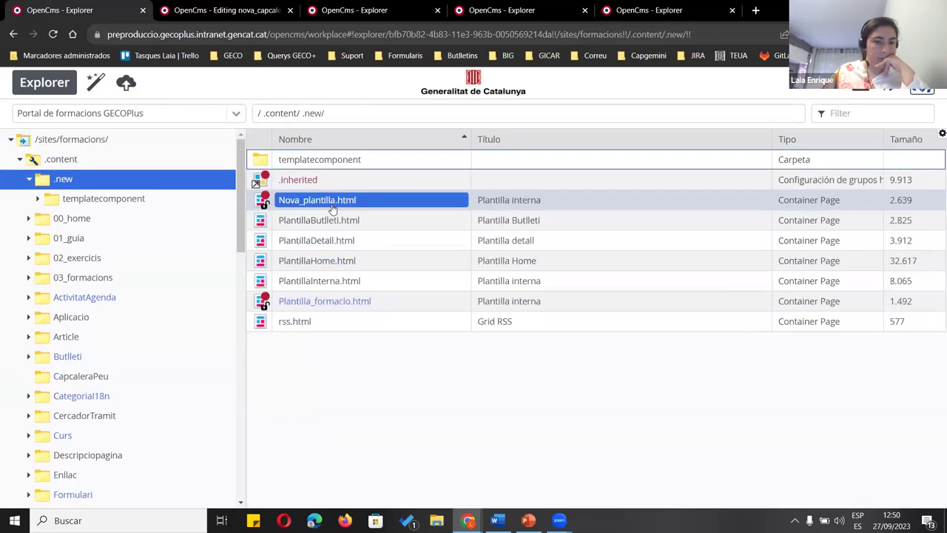
{"action": "left_click", "coordinate": [384, 301]}
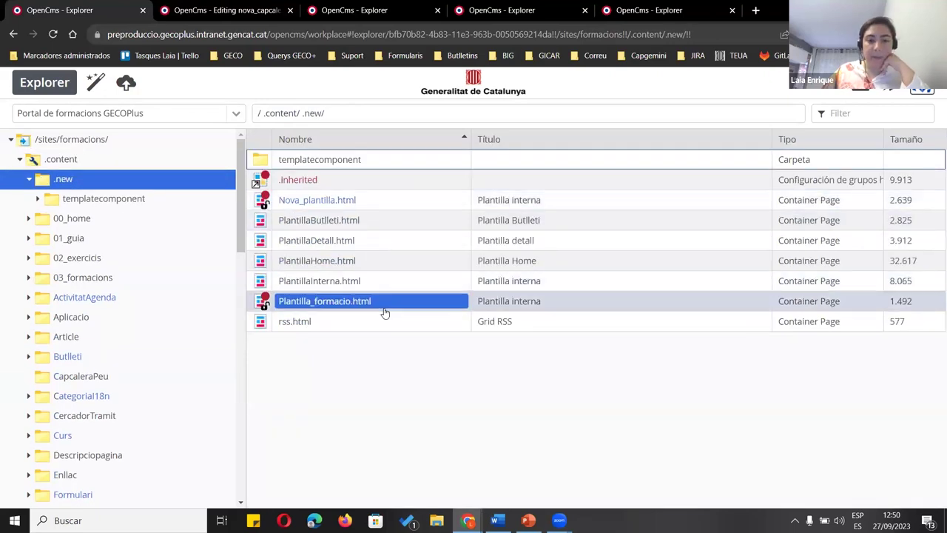
{"action": "double_click", "coordinate": [384, 303]}
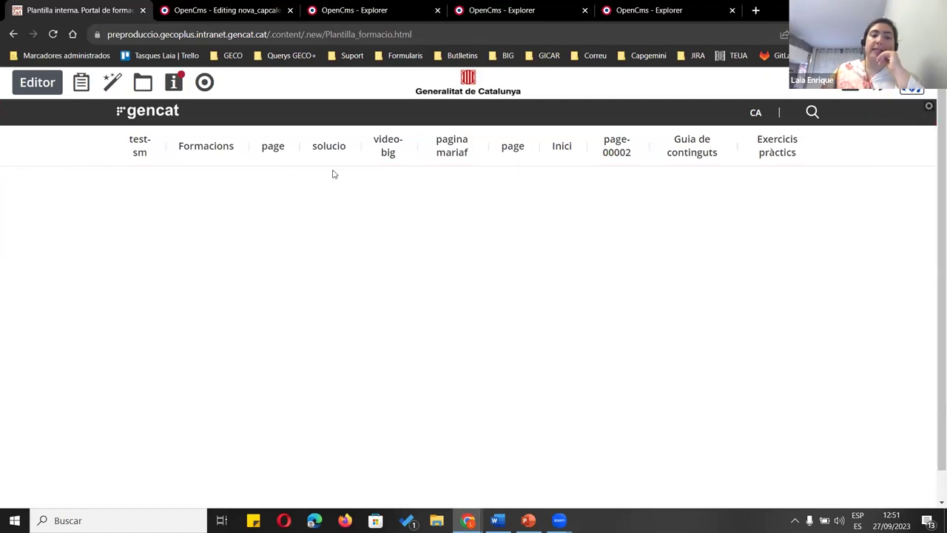
Remove the current header from the inherited group and try to place the Nova Capçalera i Peu dated 27-sep-2023 12:01:06 there
{"action": "left_click", "coordinate": [929, 107]}
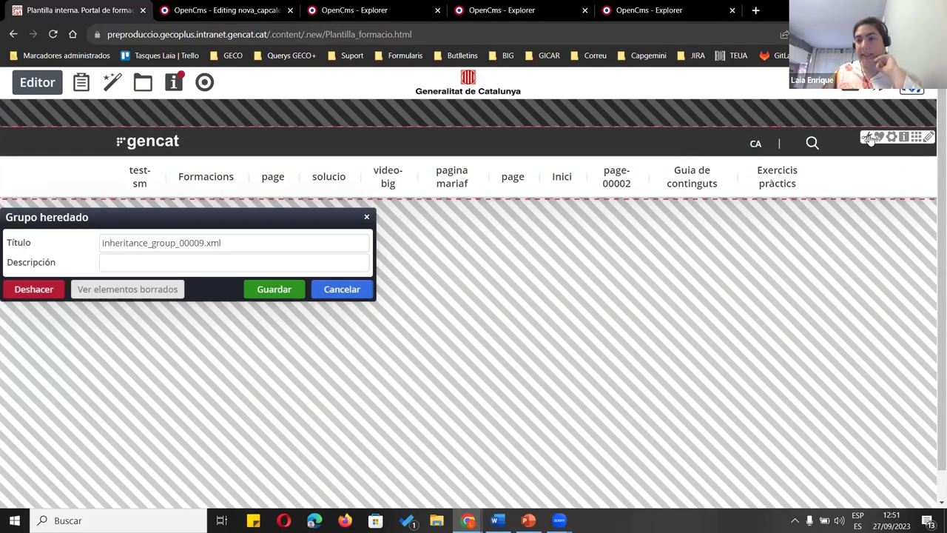
{"action": "left_click", "coordinate": [871, 138]}
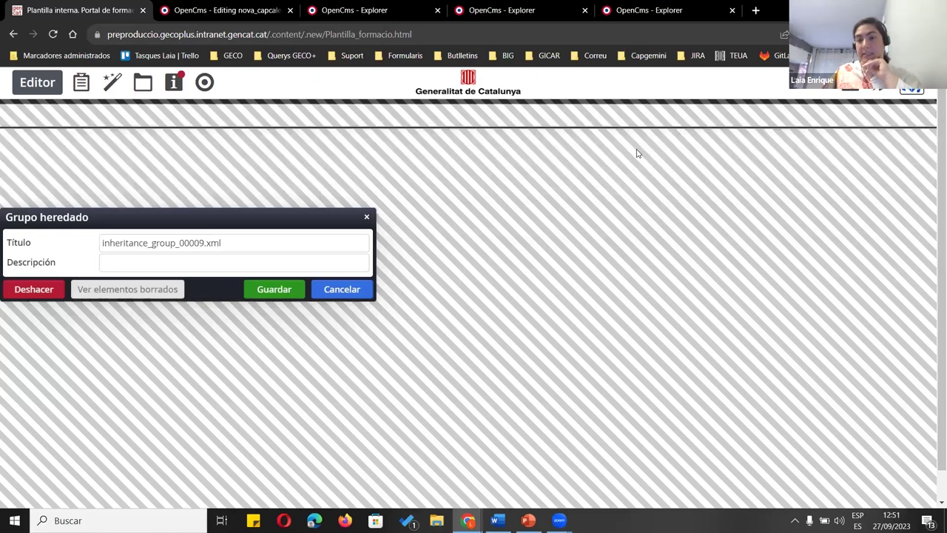
{"action": "left_click", "coordinate": [117, 86]}
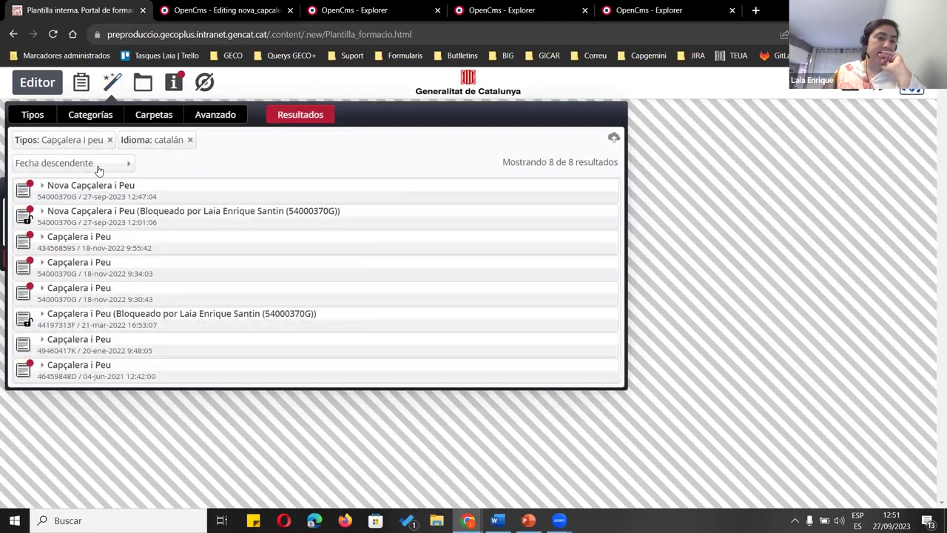
{"action": "mouse_move", "coordinate": [169, 229]}
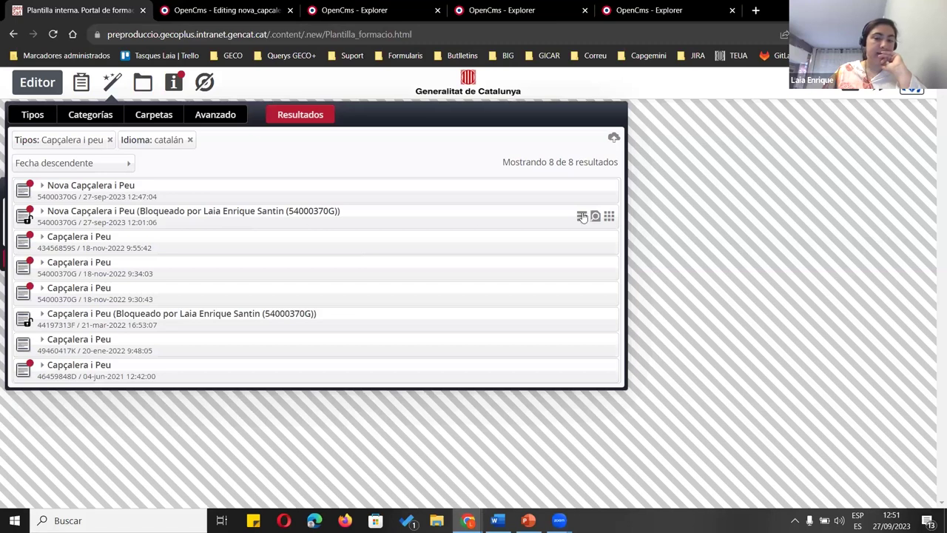
{"action": "left_click_drag", "start_coordinate": [609, 216], "coordinate": [661, 130]}
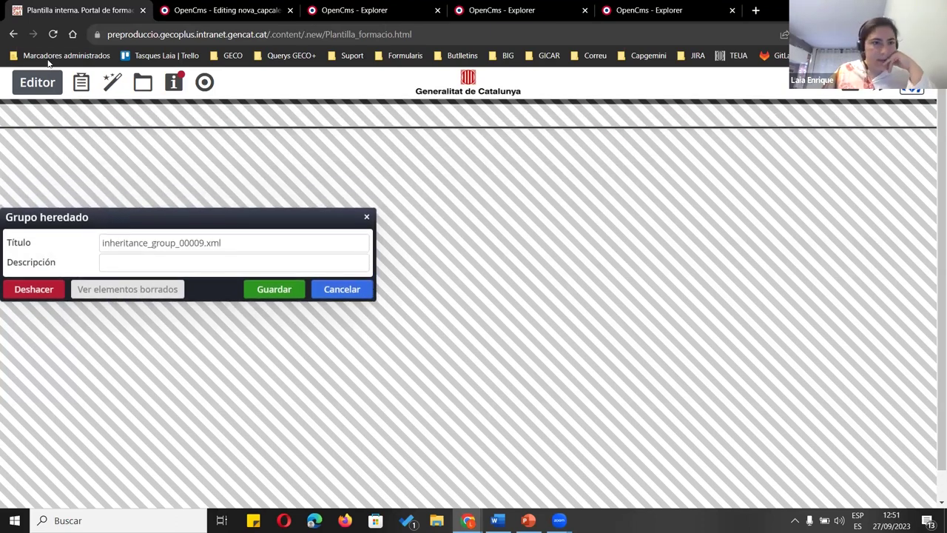
Try again to add the Nova Capçalera i Peu dated 27-sep-2023 12:01:06 to the inherited group, save it and reload the page
{"action": "left_click", "coordinate": [113, 83]}
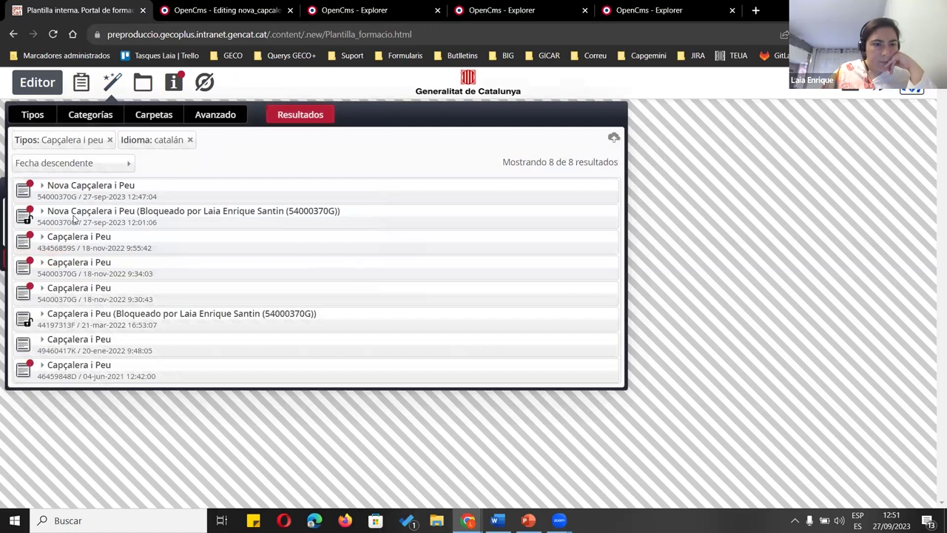
{"action": "left_click_drag", "start_coordinate": [602, 219], "coordinate": [716, 133]}
{"action": "left_click", "coordinate": [277, 293]}
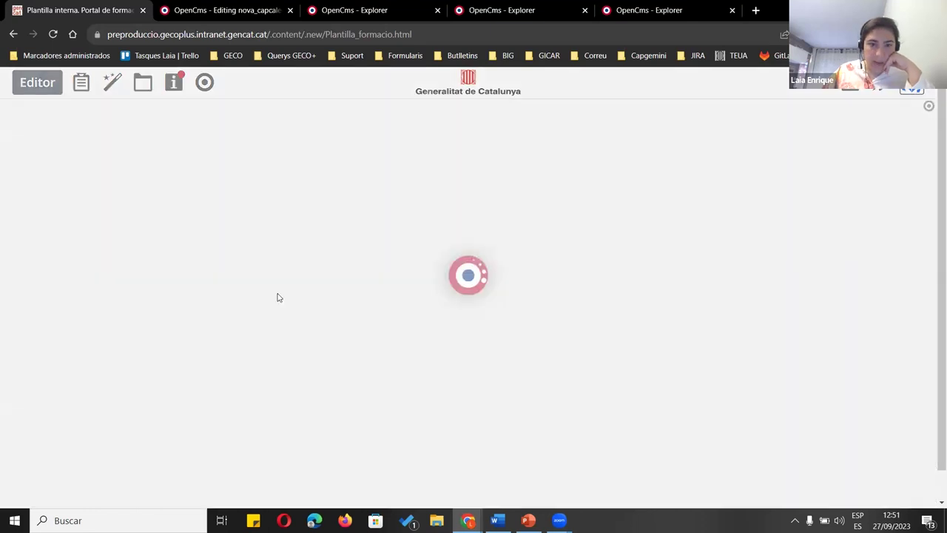
{"action": "left_click", "coordinate": [55, 35]}
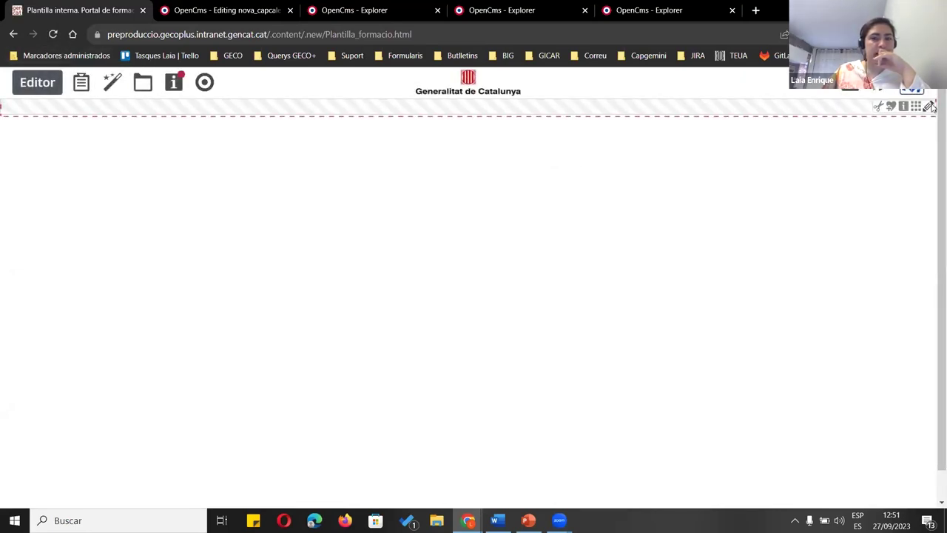
Edit the header's inherited group, insert the Nova Capçalera i Peu dated 27-sep-2023 12:01:06, save the group and refresh the template
{"action": "left_click", "coordinate": [930, 107]}
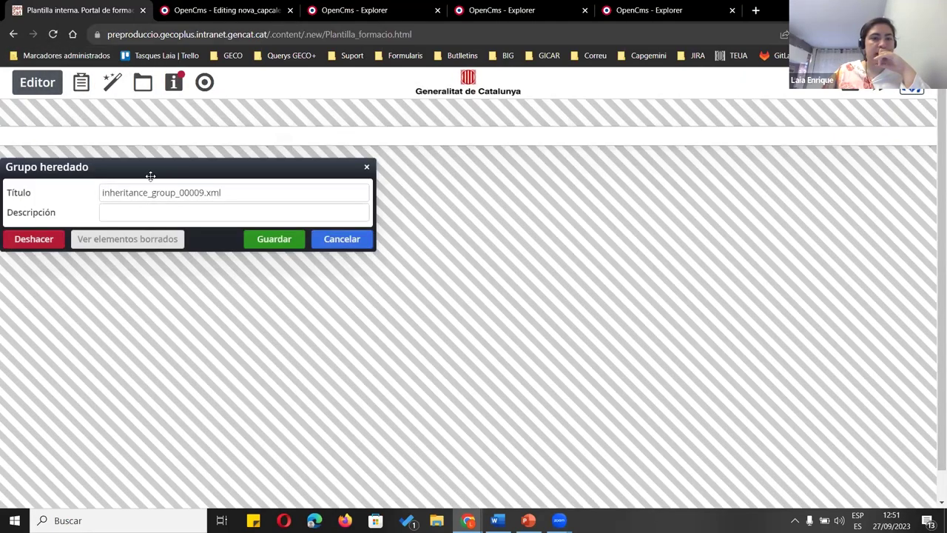
{"action": "left_click", "coordinate": [113, 83]}
{"action": "left_click_drag", "start_coordinate": [608, 215], "coordinate": [600, 149]}
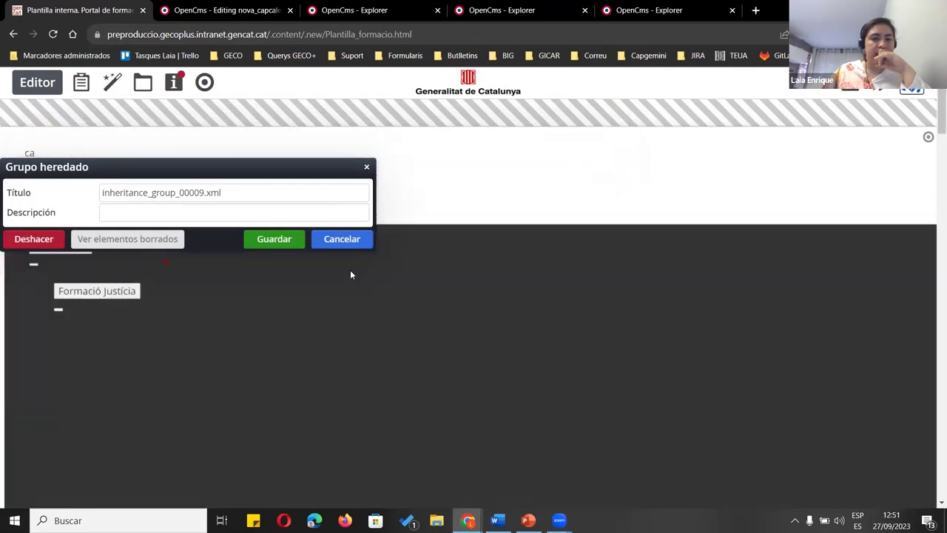
{"action": "left_click", "coordinate": [293, 244]}
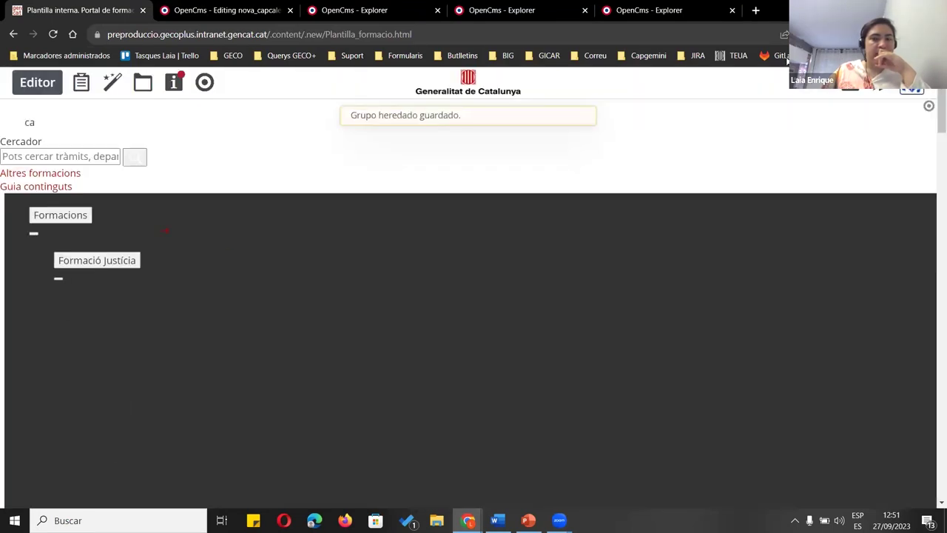
{"action": "left_click", "coordinate": [54, 36]}
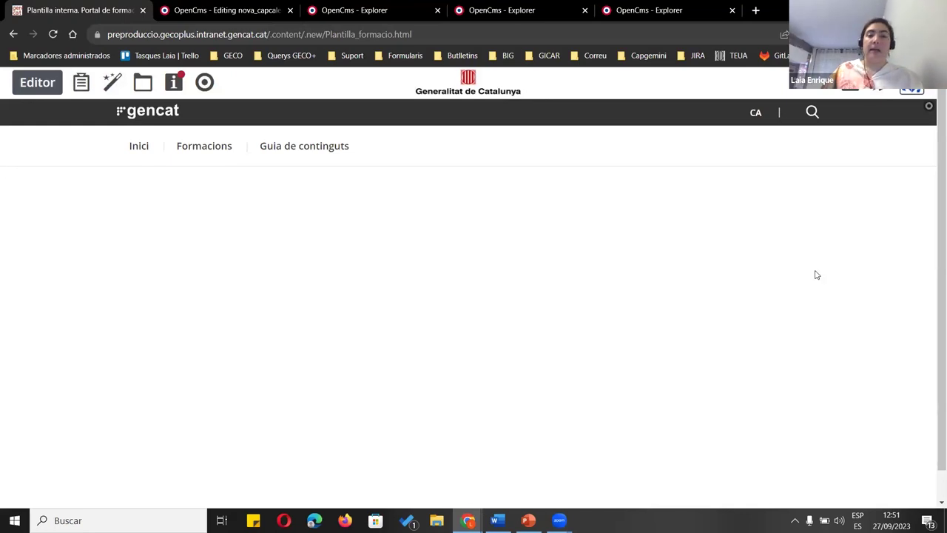
Check the header's Inici and Guia de continguts links, then return to the template and inspect its lower area
{"action": "left_click", "coordinate": [140, 148]}
{"action": "left_click", "coordinate": [281, 152]}
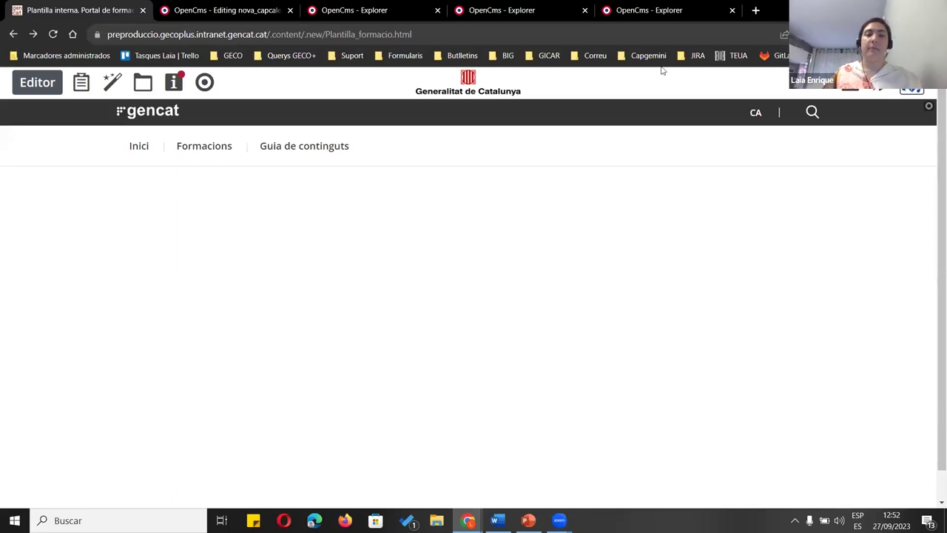
{"action": "scroll", "coordinate": [506, 377], "scroll_direction": "down", "scroll_amount": 1}
{"action": "scroll", "coordinate": [514, 355], "scroll_direction": "up", "scroll_amount": 1}
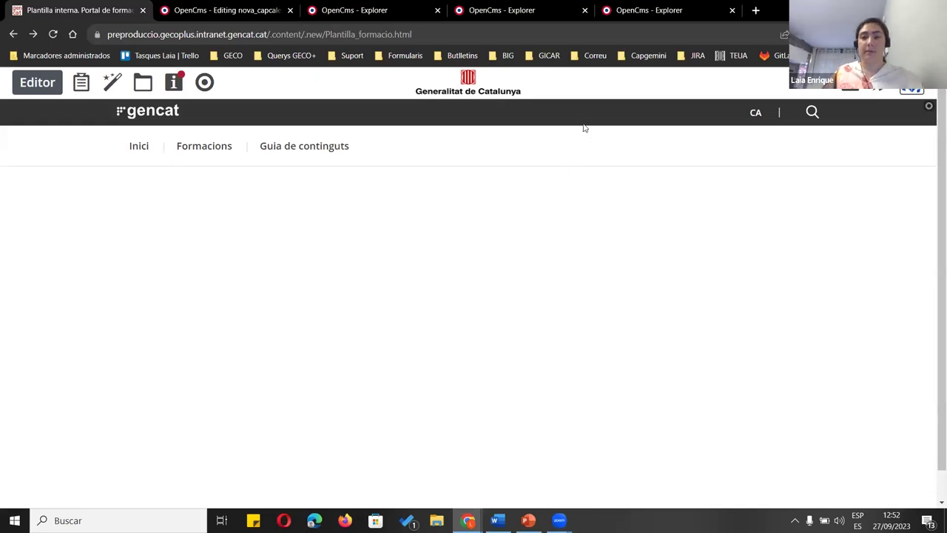
{"action": "scroll", "coordinate": [592, 457], "scroll_direction": "down", "scroll_amount": 1}
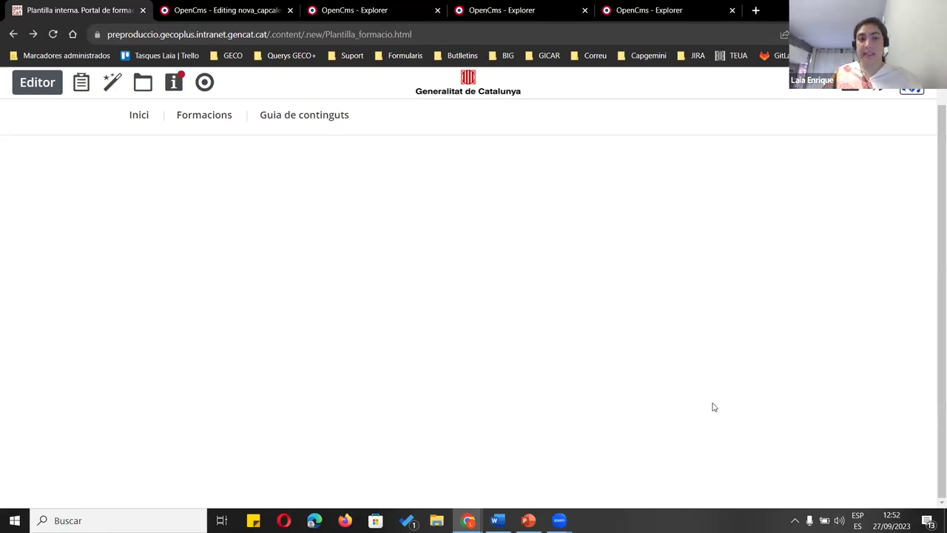
Place the Nova Capçalera i Peu dated 27-sep-2023 12:01:06 in the template's footer area and reload the page
{"action": "left_click", "coordinate": [120, 89]}
{"action": "left_click_drag", "start_coordinate": [609, 219], "coordinate": [636, 505]}
{"action": "left_click", "coordinate": [55, 35]}
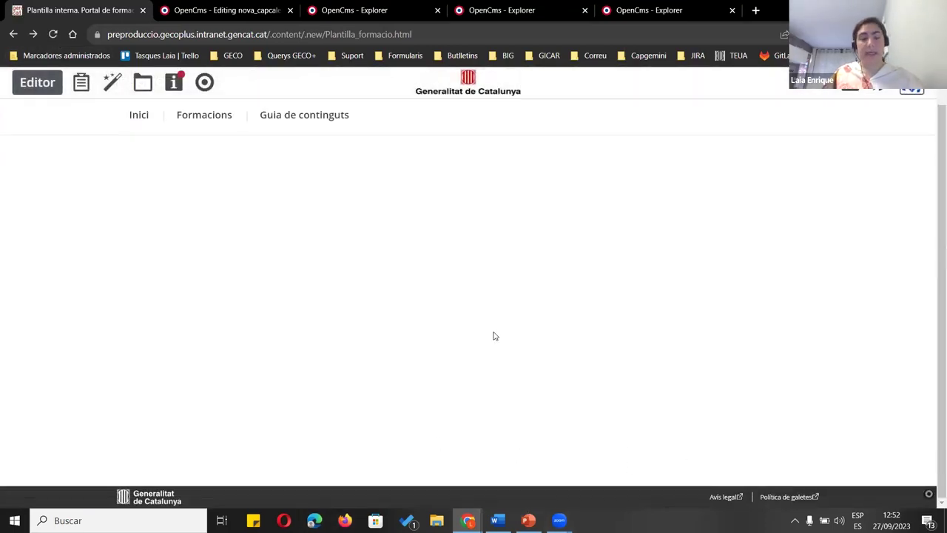
Insert three Grupo heredado elements from the System elements types into the template, directly above the footer
{"action": "left_click", "coordinate": [81, 86]}
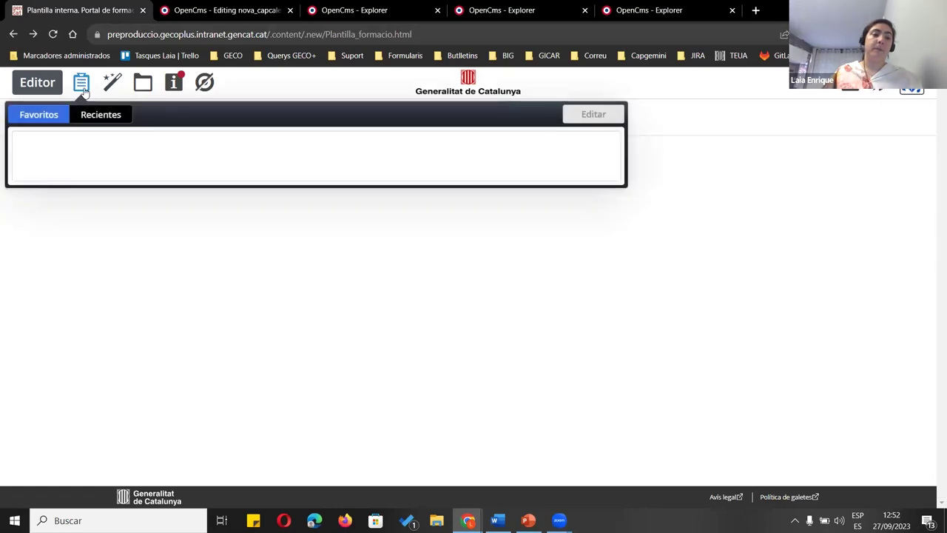
{"action": "left_click", "coordinate": [115, 83]}
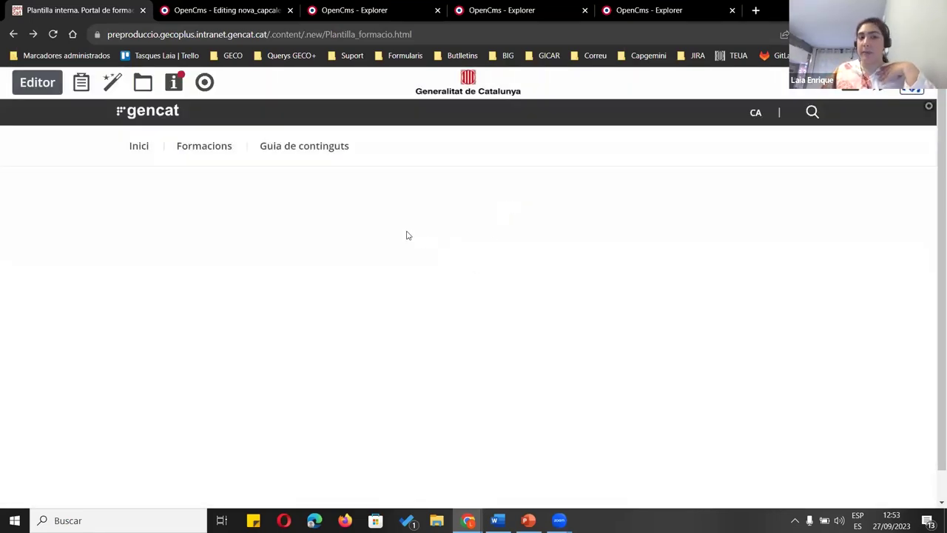
{"action": "left_click", "coordinate": [112, 82]}
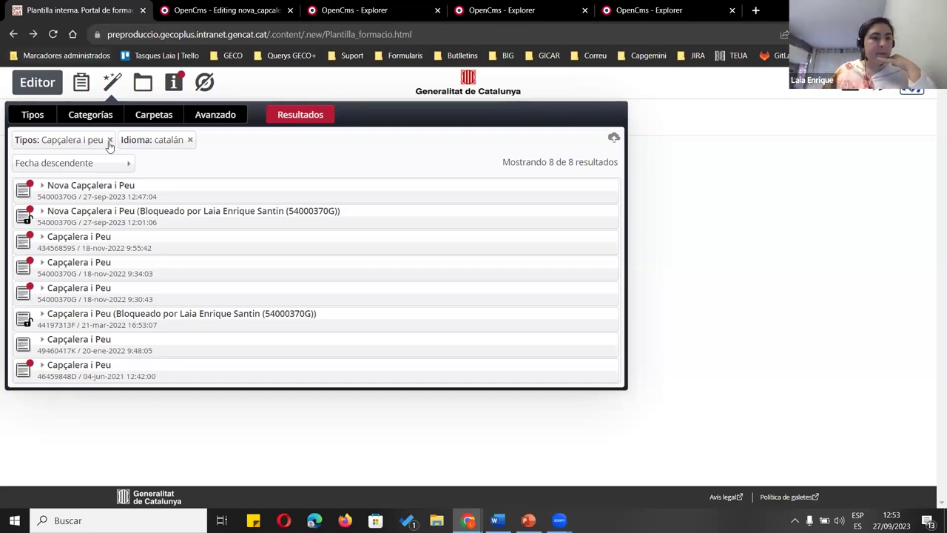
{"action": "left_click", "coordinate": [32, 115]}
{"action": "left_click", "coordinate": [106, 141]}
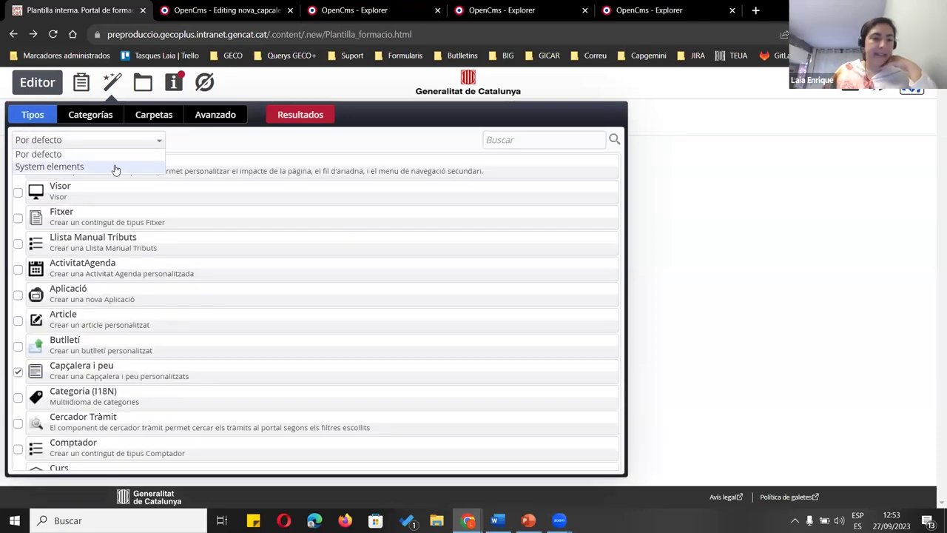
{"action": "left_click", "coordinate": [115, 169]}
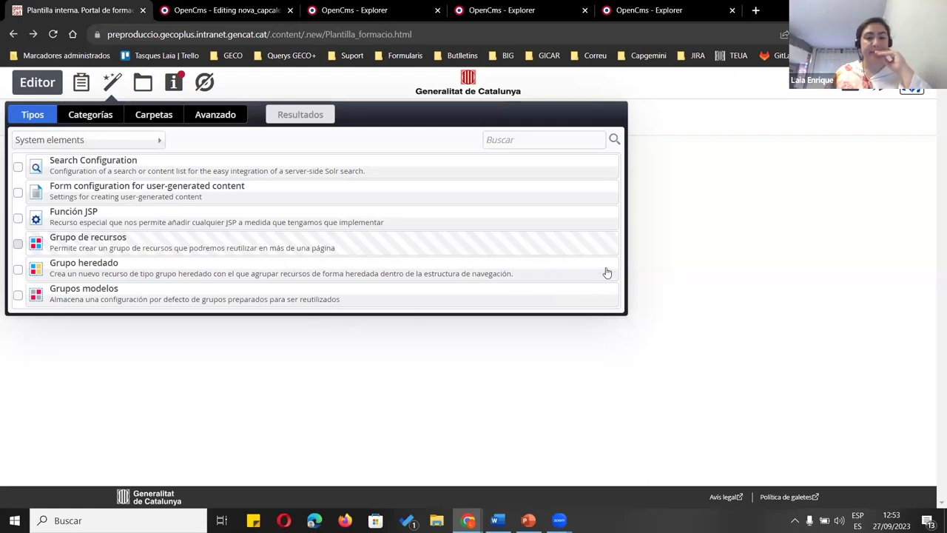
{"action": "mouse_move", "coordinate": [608, 272]}
{"action": "left_click_drag", "start_coordinate": [608, 271], "coordinate": [687, 485]}
{"action": "left_click", "coordinate": [111, 82]}
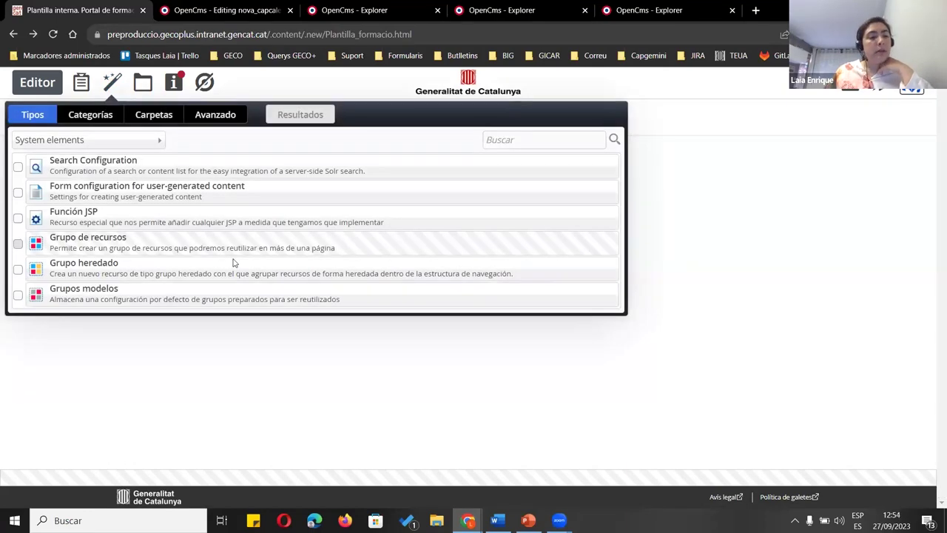
{"action": "left_click_drag", "start_coordinate": [614, 272], "coordinate": [641, 462]}
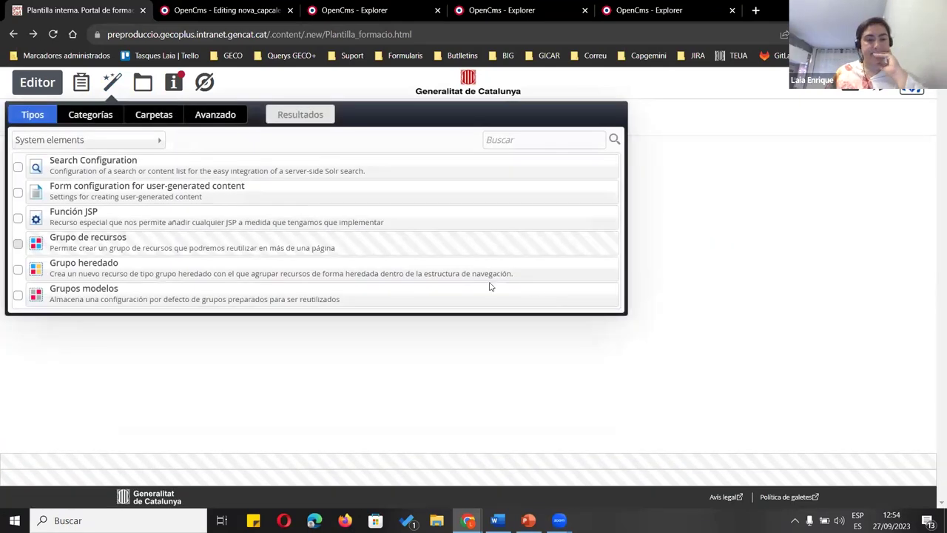
{"action": "left_click_drag", "start_coordinate": [605, 270], "coordinate": [625, 503]}
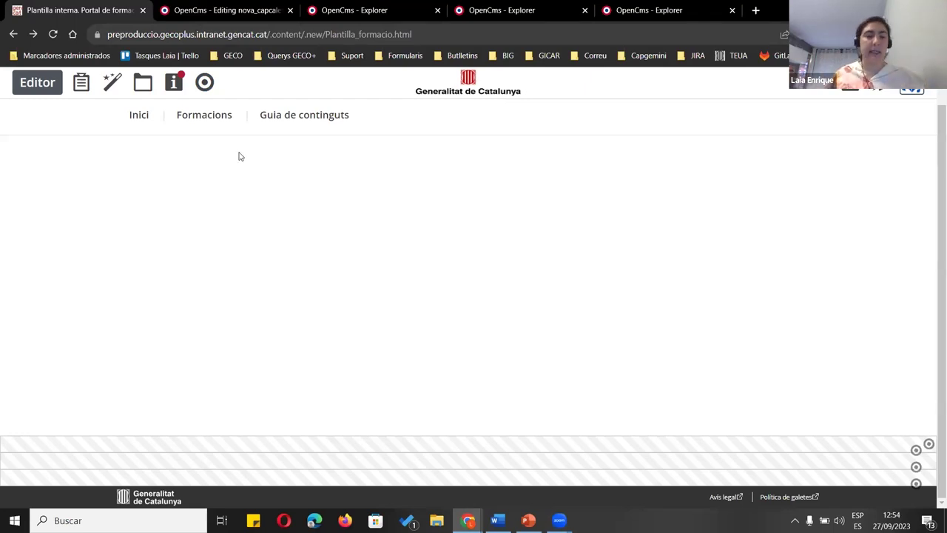
Close the editing of nova_capcalerapeu.html and look through the subfolders of the .content folder
{"action": "left_click", "coordinate": [222, 10]}
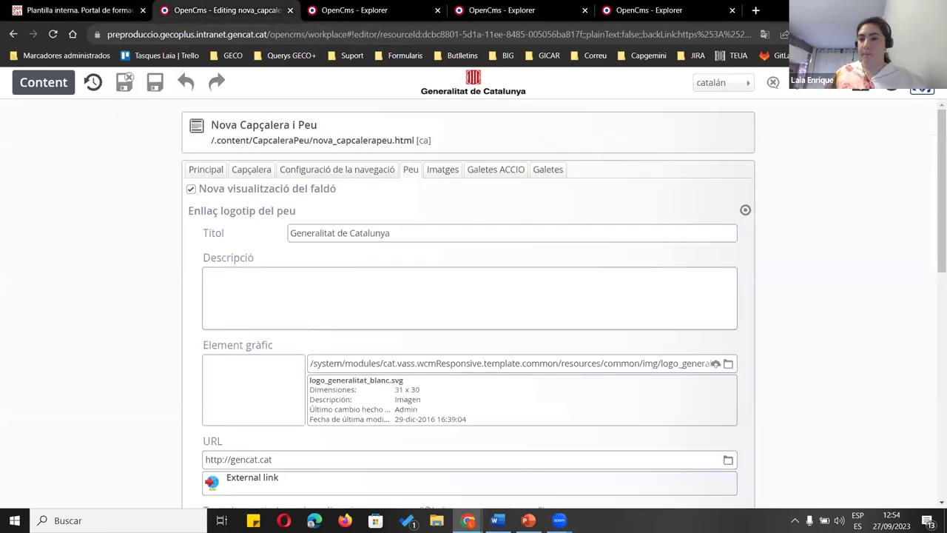
{"action": "left_click", "coordinate": [860, 83]}
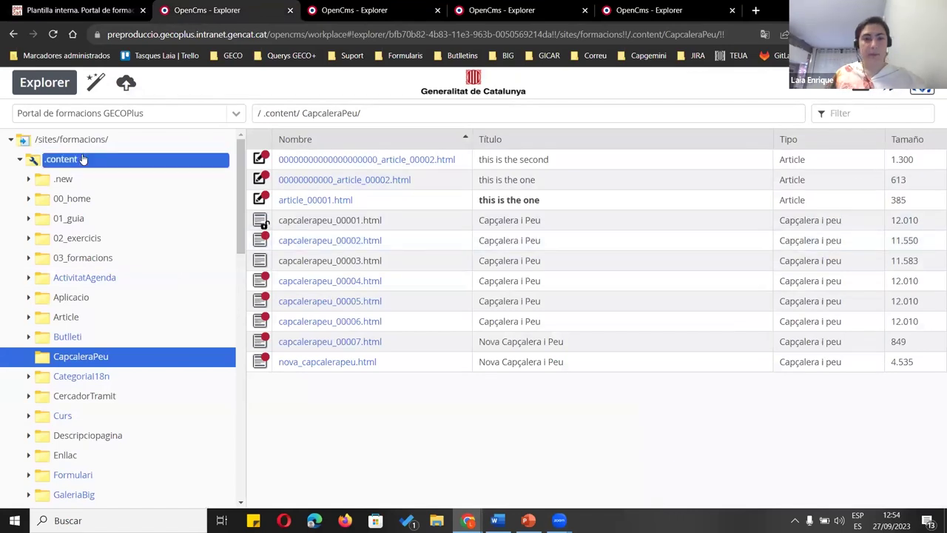
{"action": "left_click", "coordinate": [277, 114]}
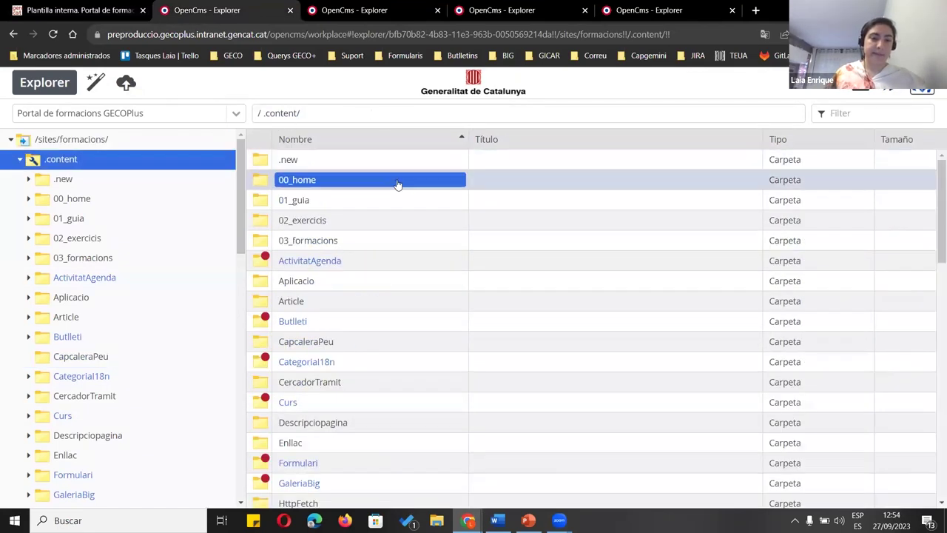
{"action": "scroll", "coordinate": [390, 198], "scroll_direction": "down", "scroll_amount": 8}
{"action": "scroll", "coordinate": [392, 244], "scroll_direction": "down", "scroll_amount": 3}
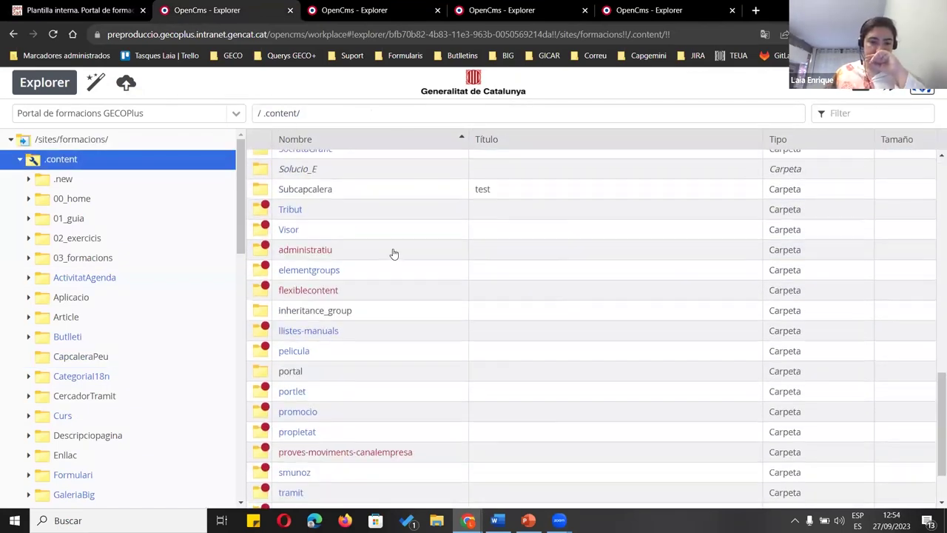
{"action": "scroll", "coordinate": [380, 320], "scroll_direction": "down", "scroll_amount": 1}
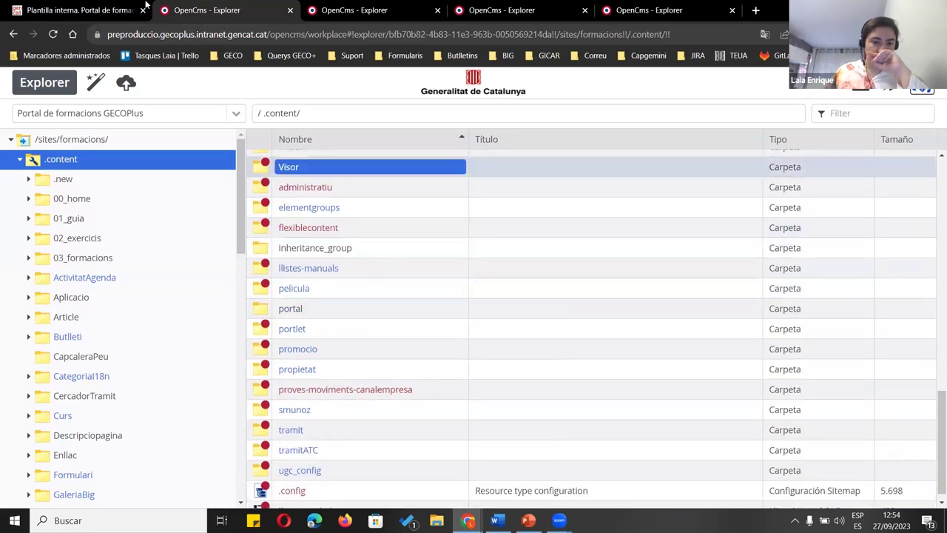
Return to the template, try to switch the element types list from System elements to Por defecto, and reload the page
{"action": "left_click", "coordinate": [80, 11]}
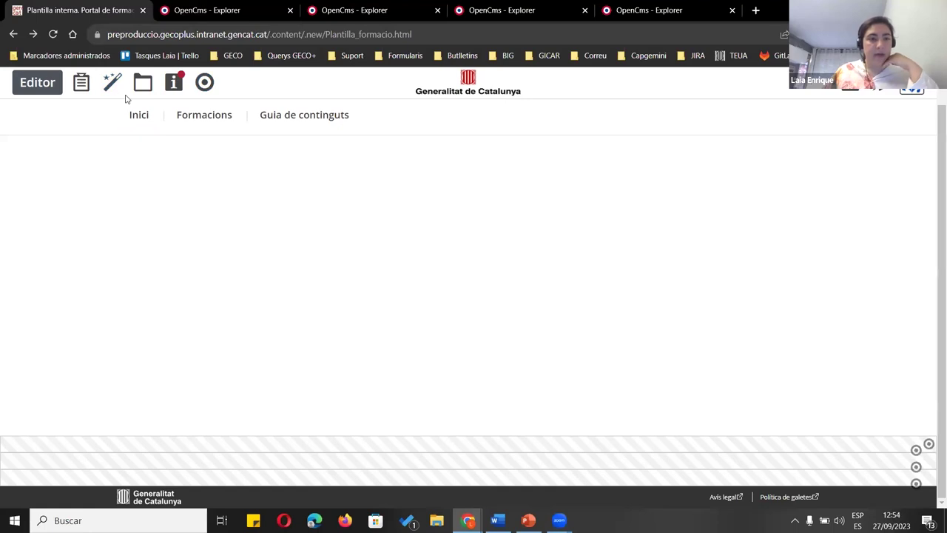
{"action": "left_click", "coordinate": [111, 83]}
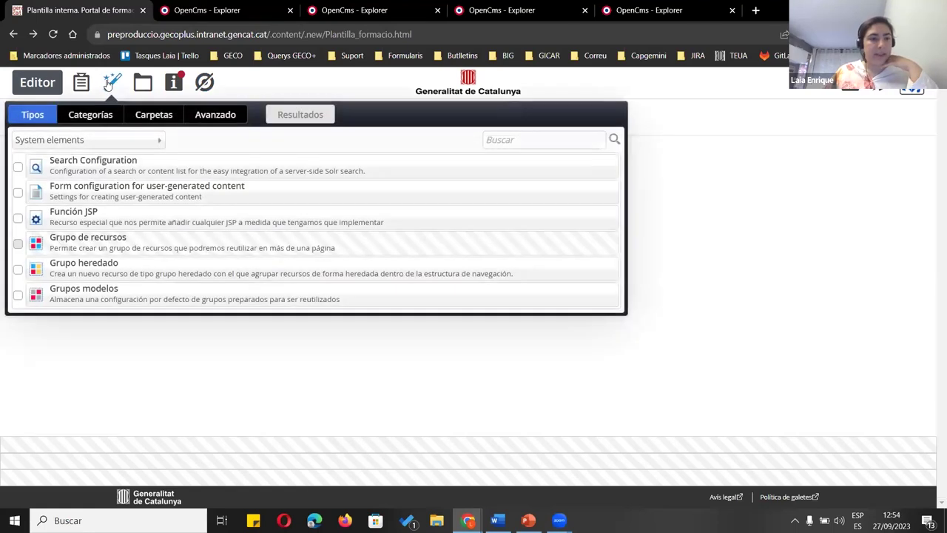
{"action": "left_click", "coordinate": [81, 140]}
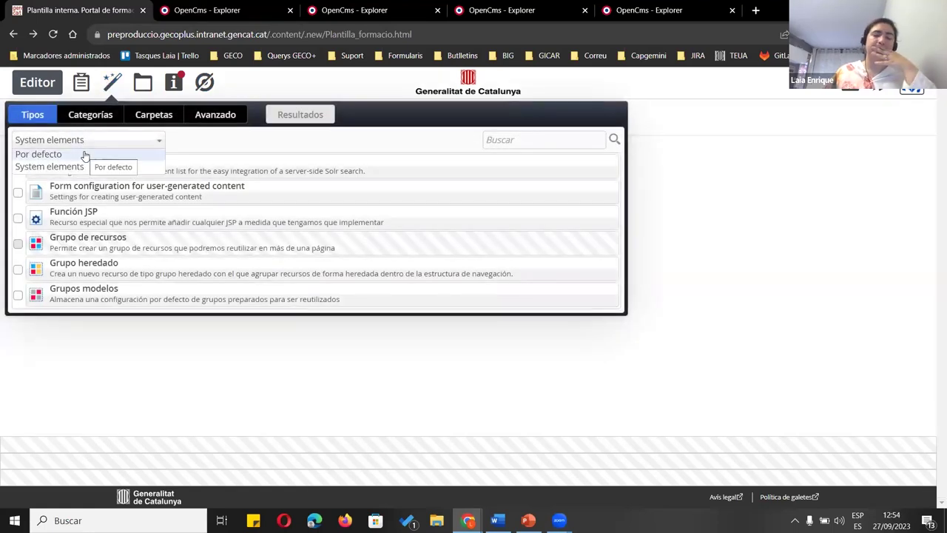
{"action": "left_click", "coordinate": [111, 78]}
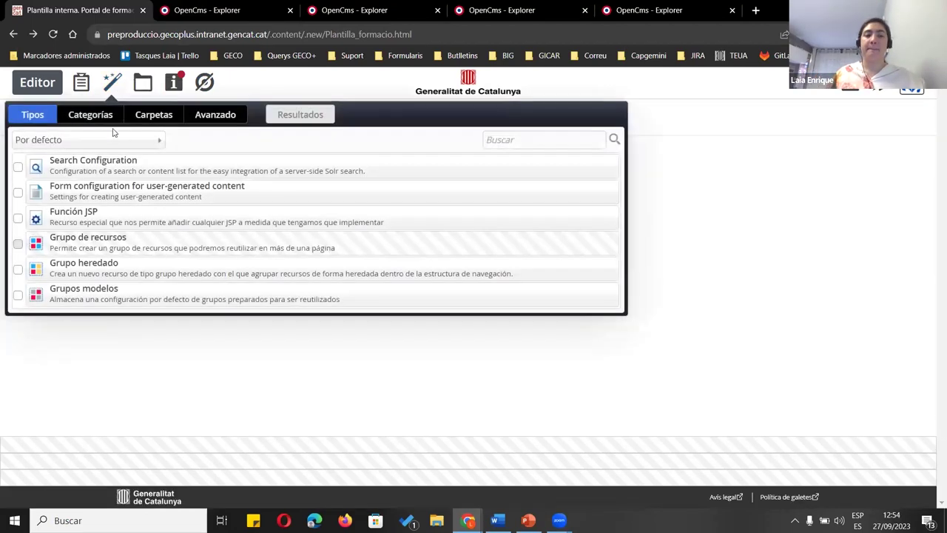
{"action": "left_click", "coordinate": [127, 138]}
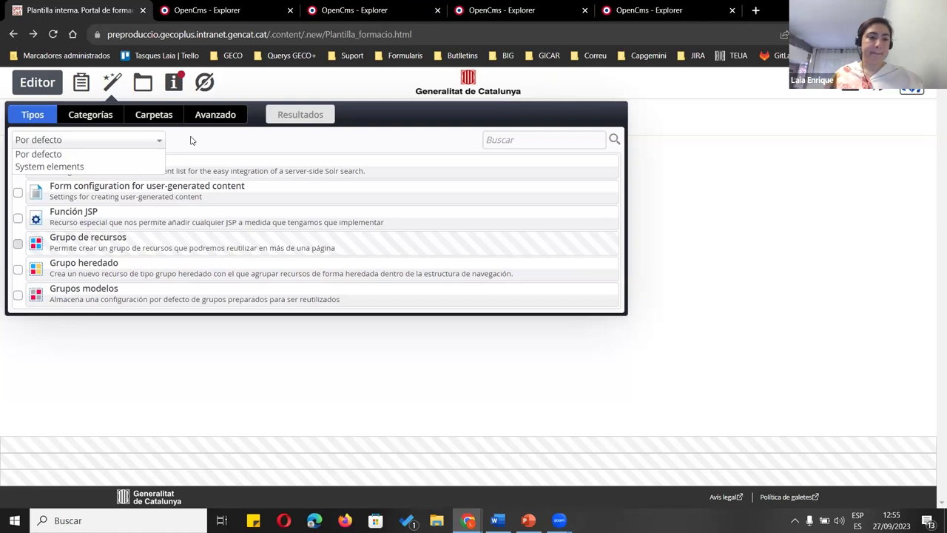
{"action": "left_click", "coordinate": [132, 154]}
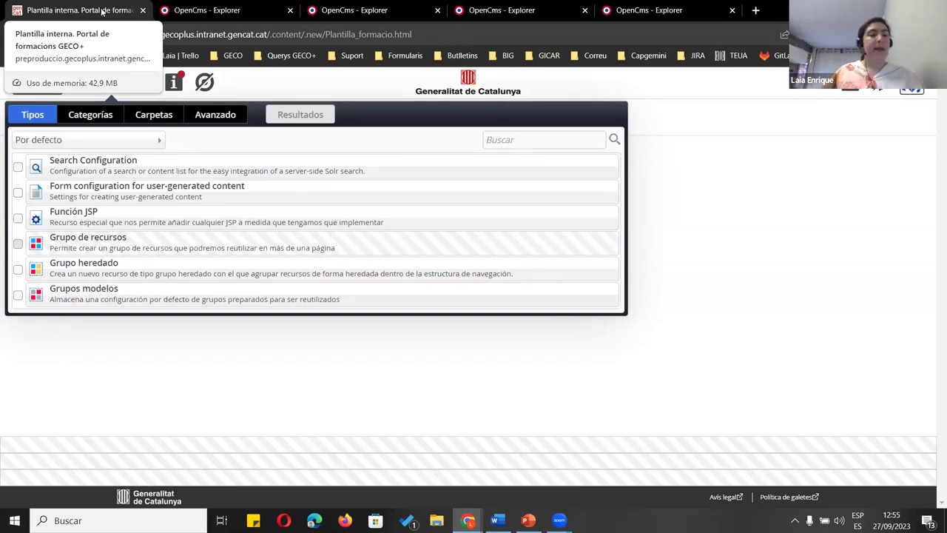
{"action": "left_click", "coordinate": [139, 146]}
{"action": "left_click", "coordinate": [137, 140]}
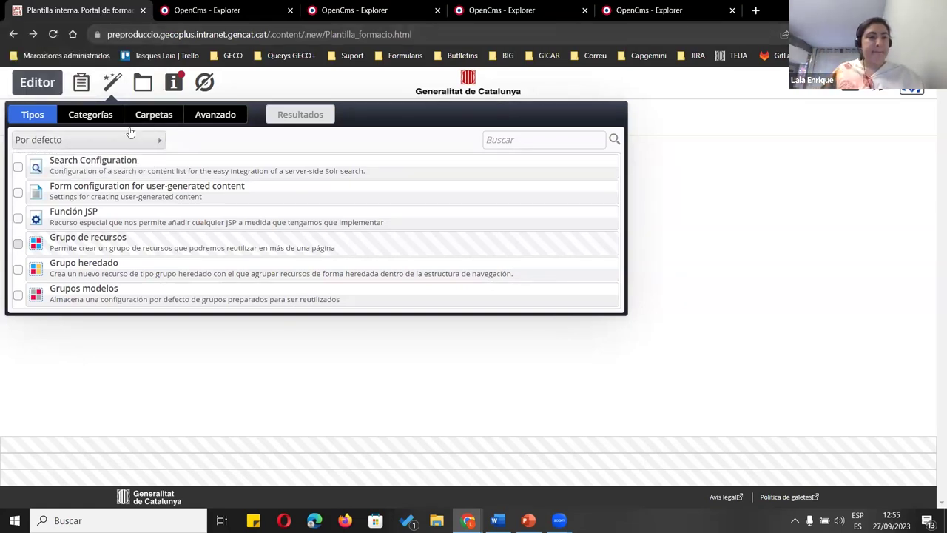
{"action": "left_click", "coordinate": [54, 34]}
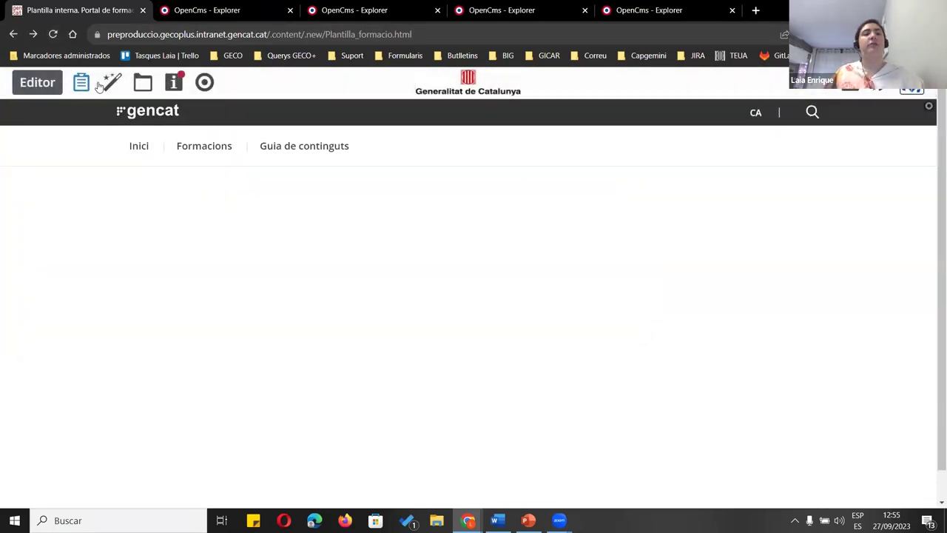
Try to place a Llista Manual element between the template's header and footer, and reload the page
{"action": "left_click", "coordinate": [112, 83]}
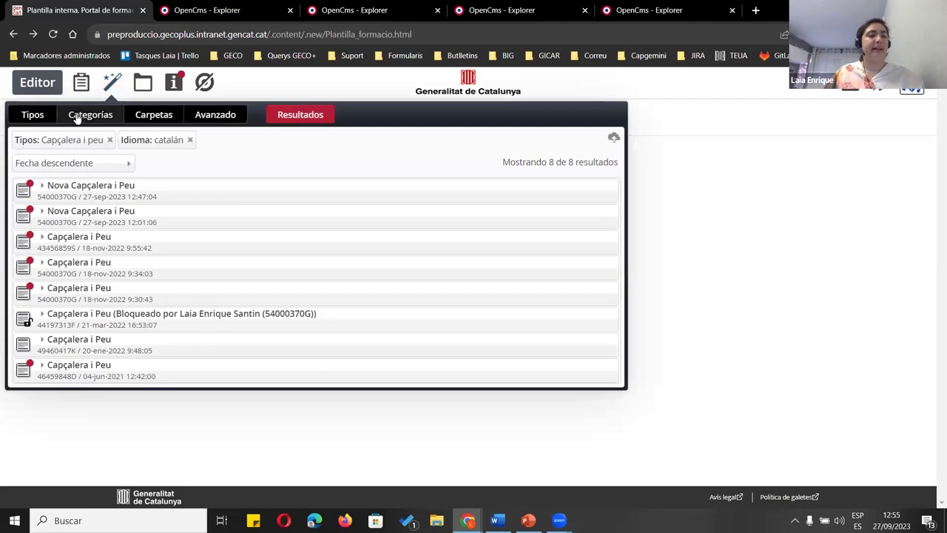
{"action": "left_click", "coordinate": [32, 121]}
{"action": "scroll", "coordinate": [170, 200], "scroll_direction": "down", "scroll_amount": 4}
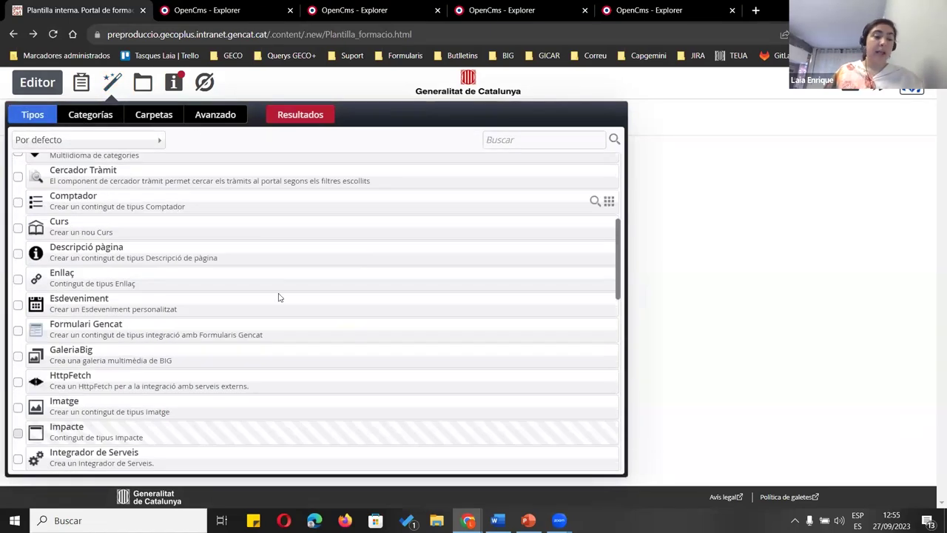
{"action": "scroll", "coordinate": [293, 316], "scroll_direction": "down", "scroll_amount": 4}
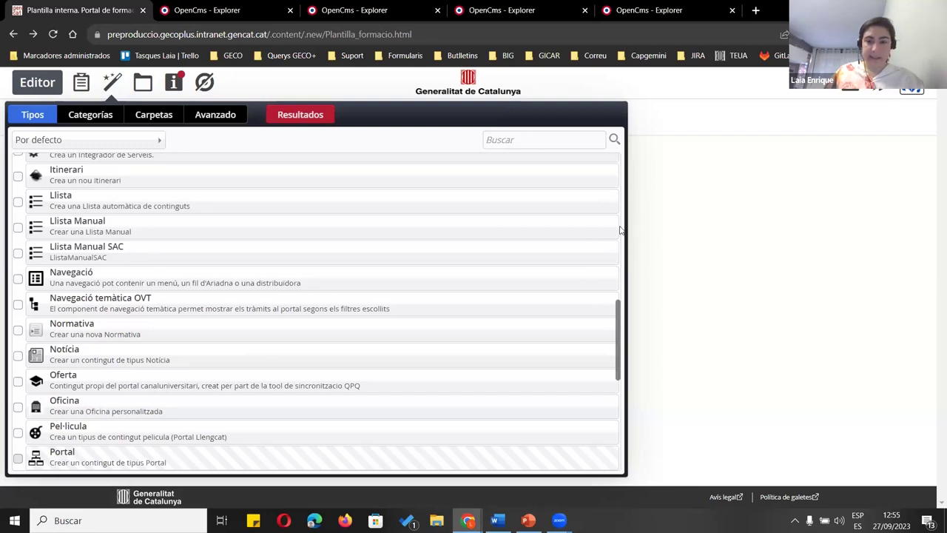
{"action": "left_click_drag", "start_coordinate": [608, 226], "coordinate": [530, 255]}
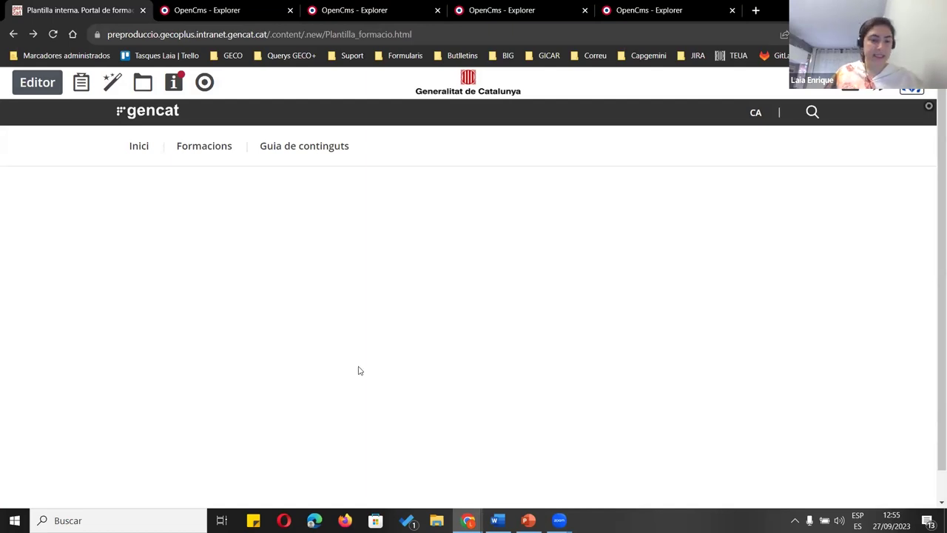
{"action": "scroll", "coordinate": [860, 481], "scroll_direction": "down", "scroll_amount": 2}
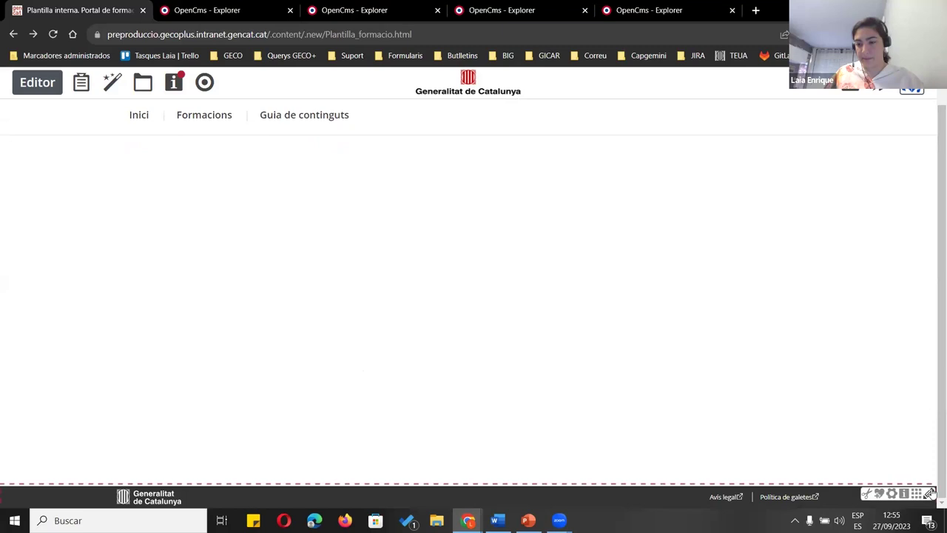
{"action": "left_click", "coordinate": [53, 34]}
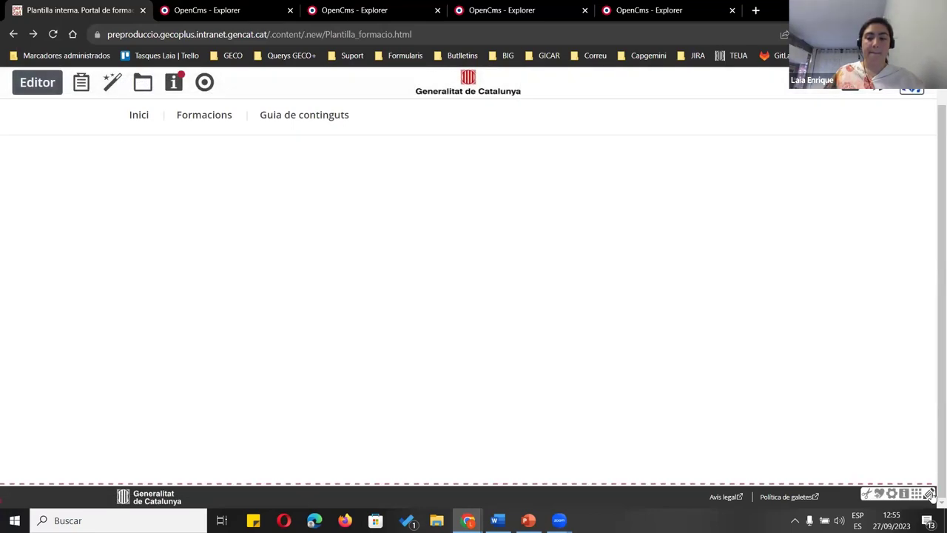
{"action": "left_click", "coordinate": [930, 487]}
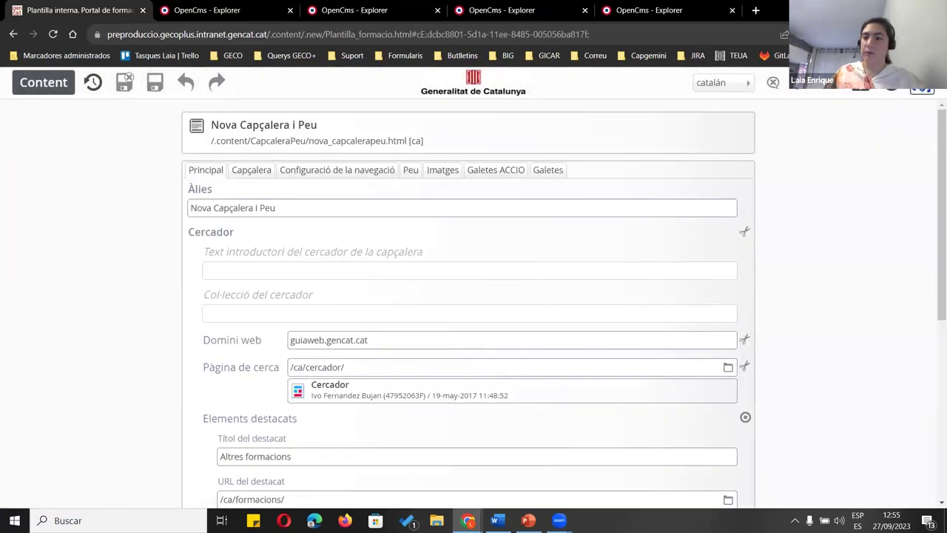
{"action": "key", "text": "Escape"}
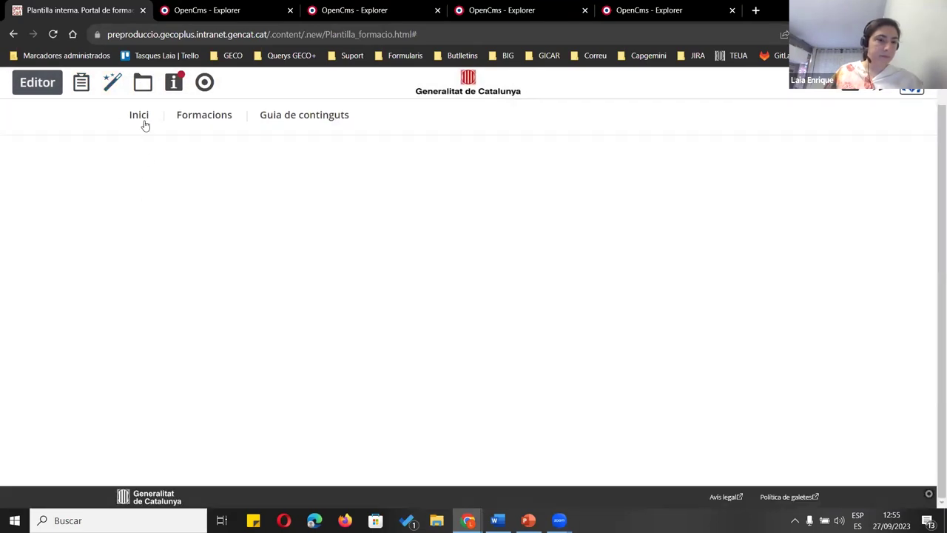
Clear the Capçalera i peu type filter, try adding a Llista Manual element directly above the footer, and reload the page
{"action": "left_click", "coordinate": [113, 82]}
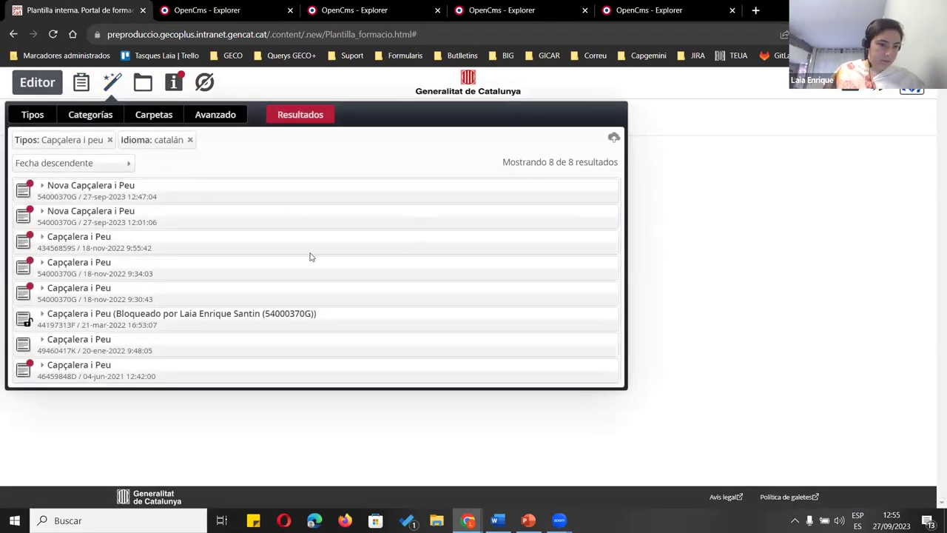
{"action": "left_click", "coordinate": [32, 115]}
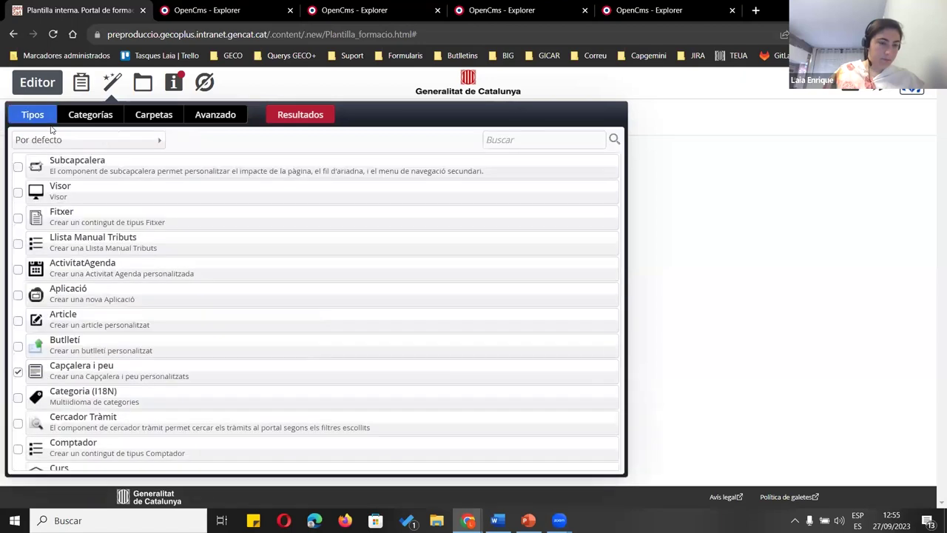
{"action": "left_click", "coordinate": [16, 375]}
{"action": "scroll", "coordinate": [186, 296], "scroll_direction": "down", "scroll_amount": 8}
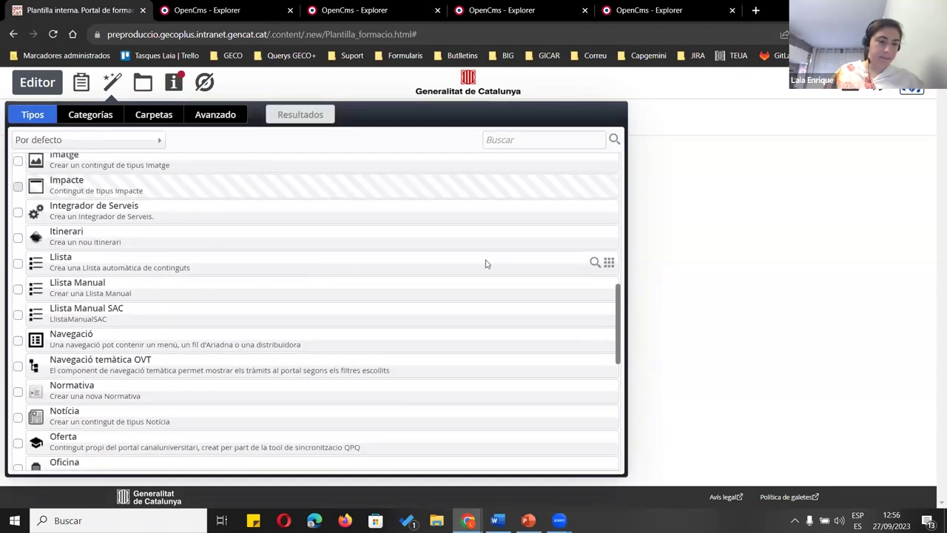
{"action": "left_click_drag", "start_coordinate": [608, 288], "coordinate": [689, 480]}
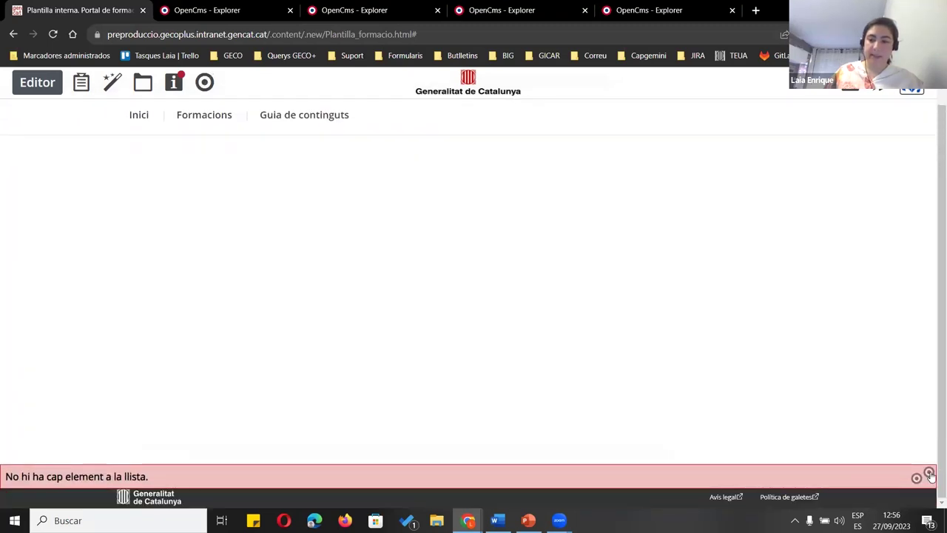
{"action": "mouse_move", "coordinate": [930, 473]}
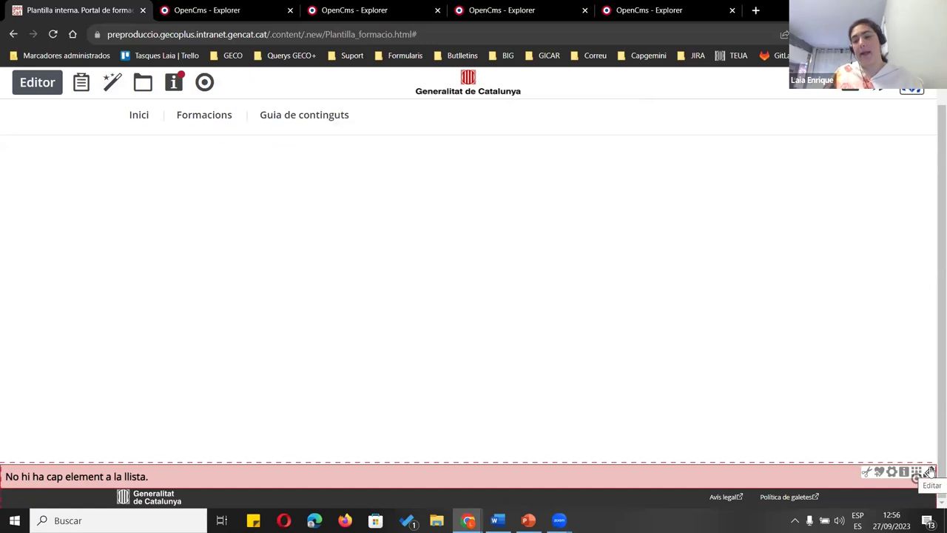
{"action": "left_click", "coordinate": [929, 474]}
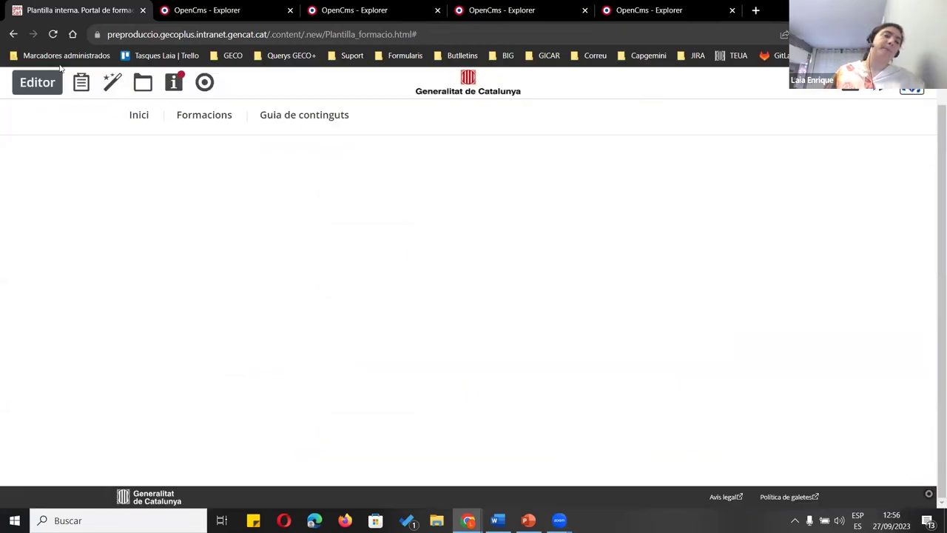
{"action": "left_click", "coordinate": [59, 33]}
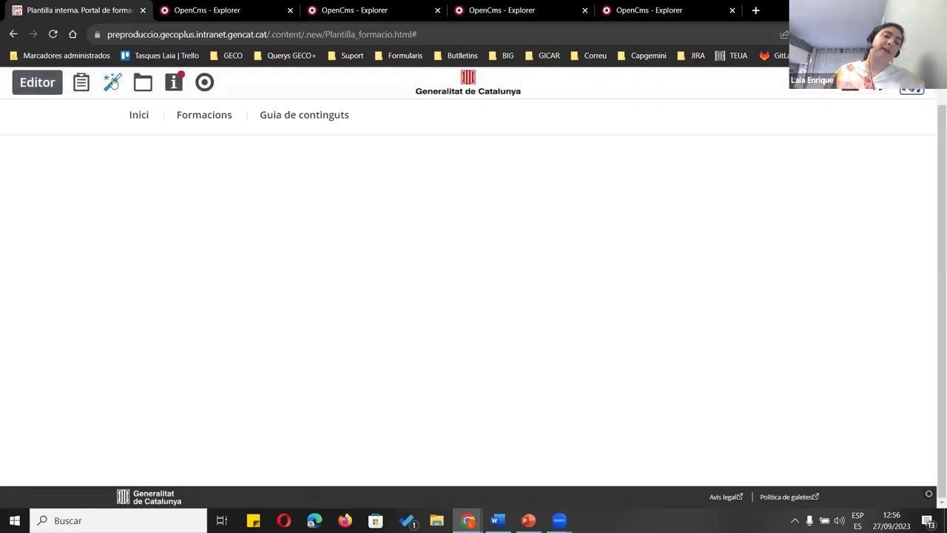
Clear the Capçalera i peu type filter again and try to place a Llista Manual element in the empty page area
{"action": "left_click", "coordinate": [112, 82]}
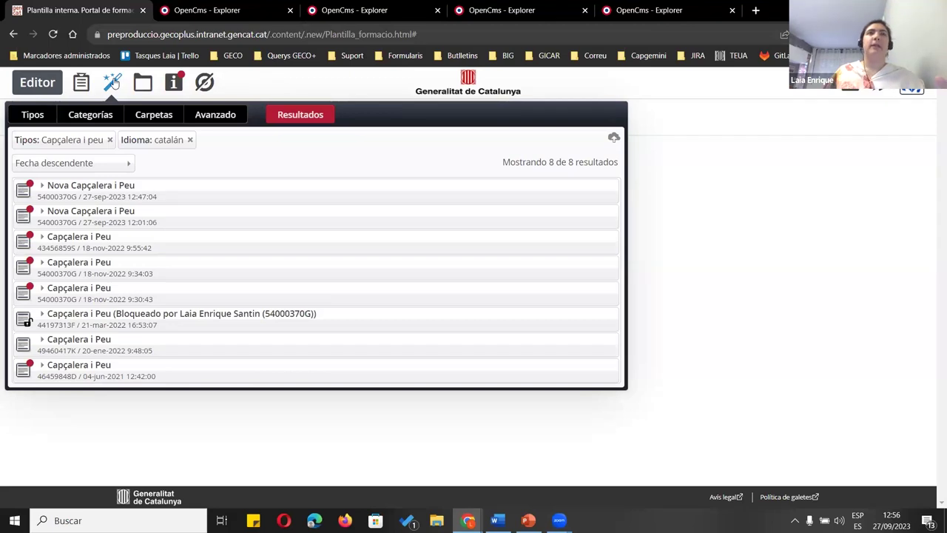
{"action": "left_click", "coordinate": [31, 116]}
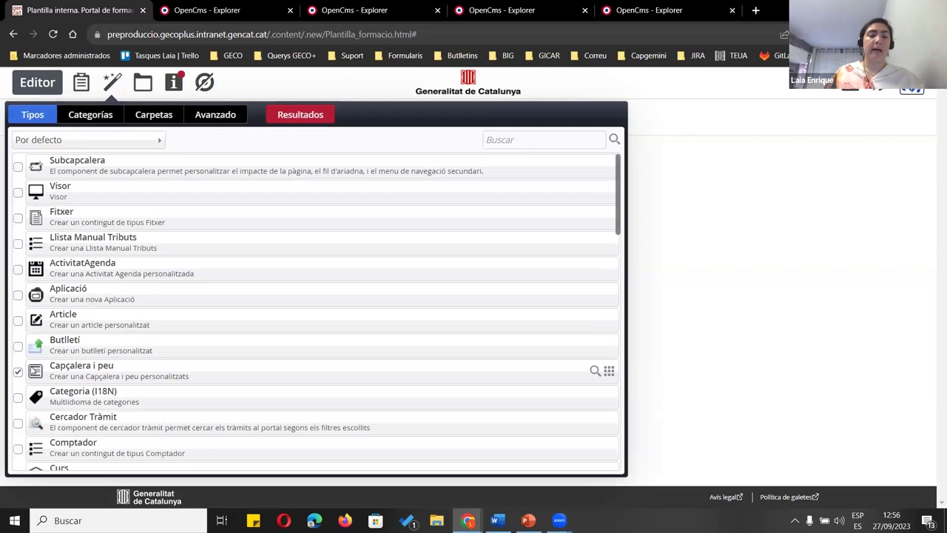
{"action": "left_click", "coordinate": [17, 372]}
{"action": "scroll", "coordinate": [289, 229], "scroll_direction": "down", "scroll_amount": 2}
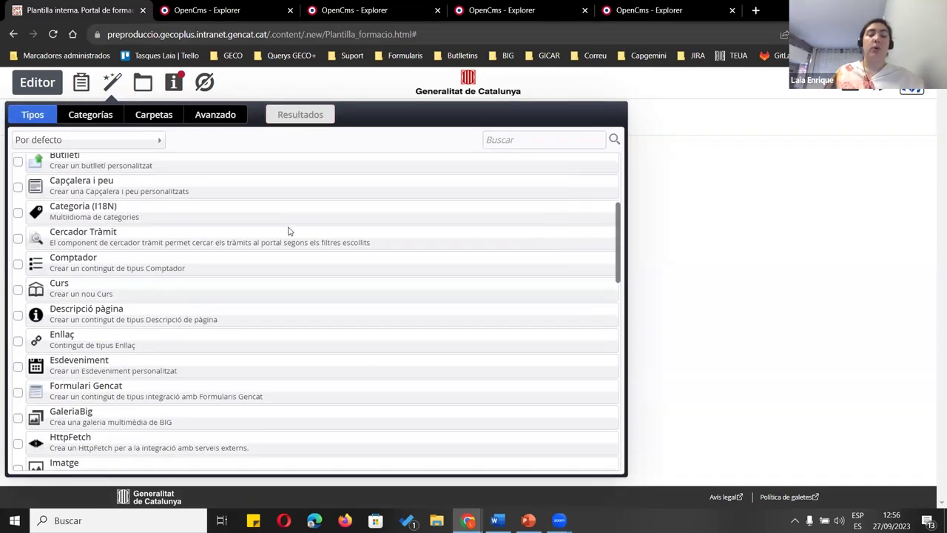
{"action": "scroll", "coordinate": [300, 253], "scroll_direction": "down", "scroll_amount": 3}
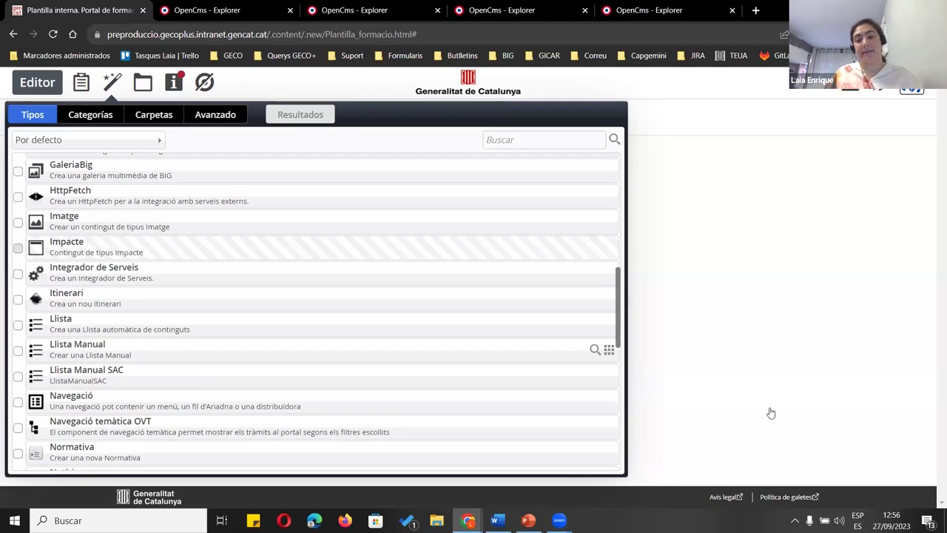
{"action": "left_click_drag", "start_coordinate": [771, 413], "coordinate": [759, 402]}
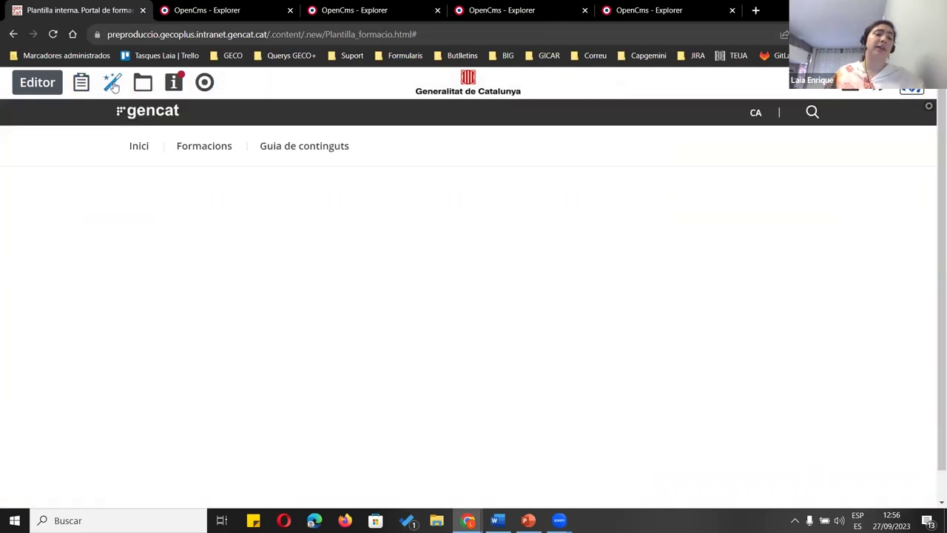
Insert a Llista Manual element directly above the footer and remove it from the page
{"action": "left_click", "coordinate": [112, 84]}
{"action": "scroll", "coordinate": [384, 328], "scroll_direction": "down", "scroll_amount": 3}
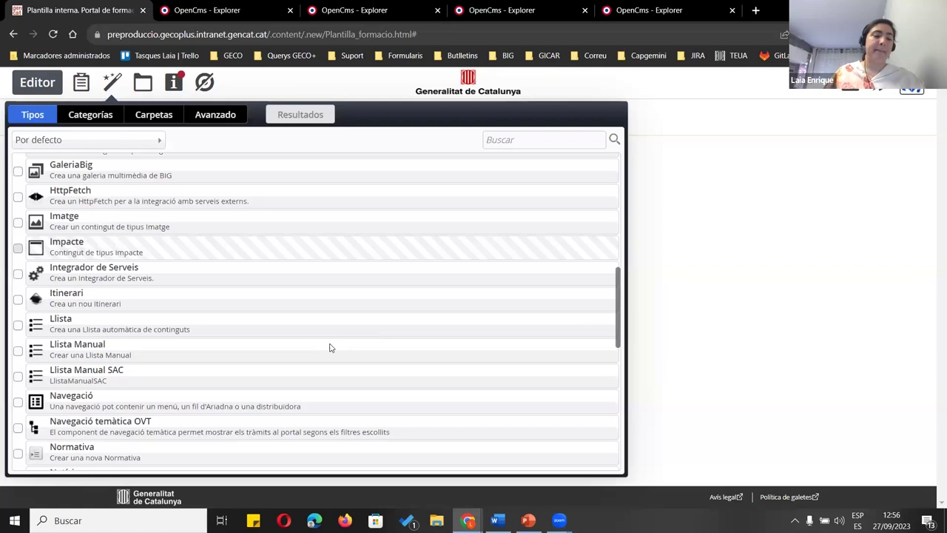
{"action": "left_click_drag", "start_coordinate": [608, 348], "coordinate": [665, 489]}
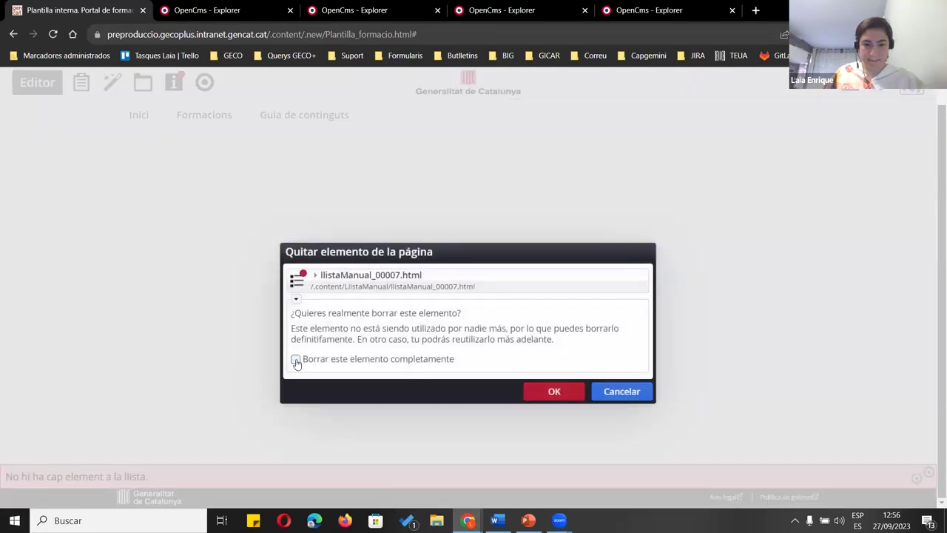
{"action": "left_click", "coordinate": [555, 392]}
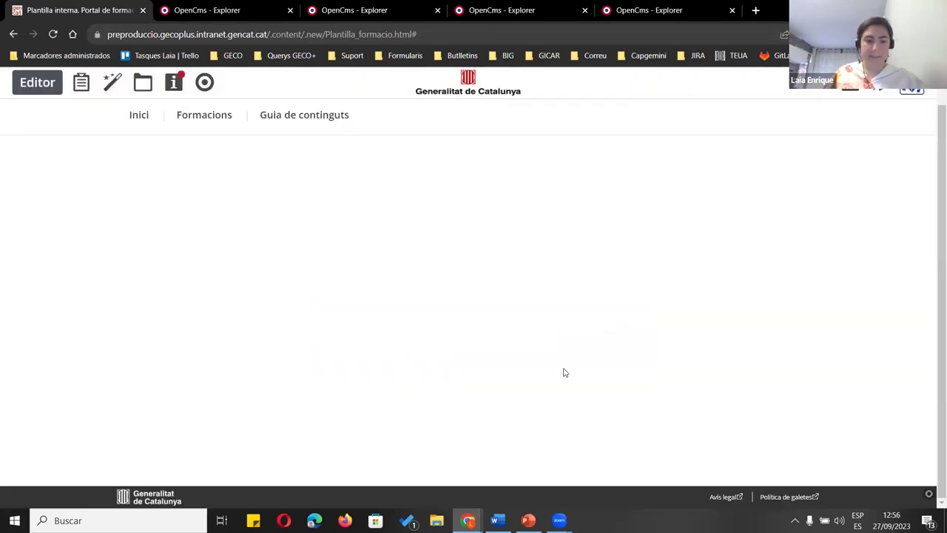
Try to insert a Grupo heredado from the System elements types above the footer, and reload the page
{"action": "left_click", "coordinate": [112, 84]}
{"action": "left_click", "coordinate": [82, 141]}
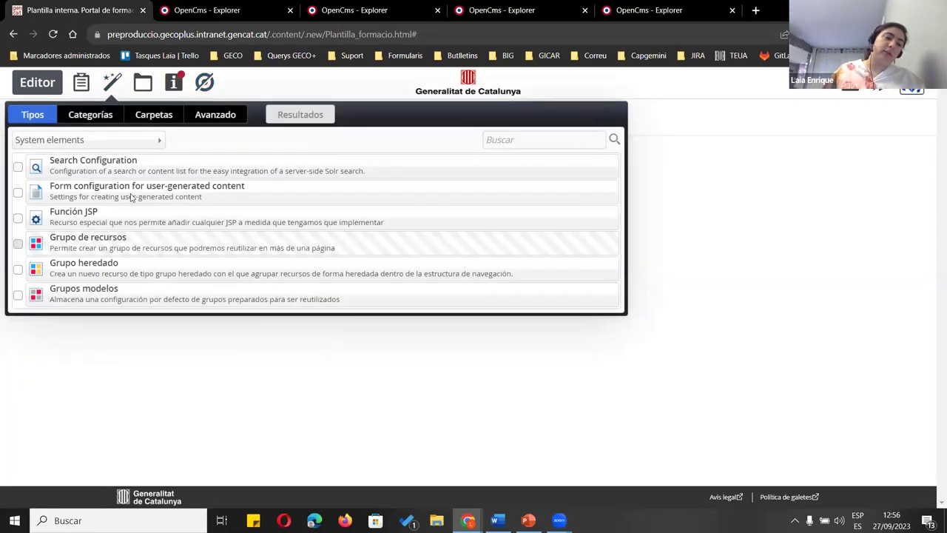
{"action": "left_click_drag", "start_coordinate": [612, 271], "coordinate": [784, 488]}
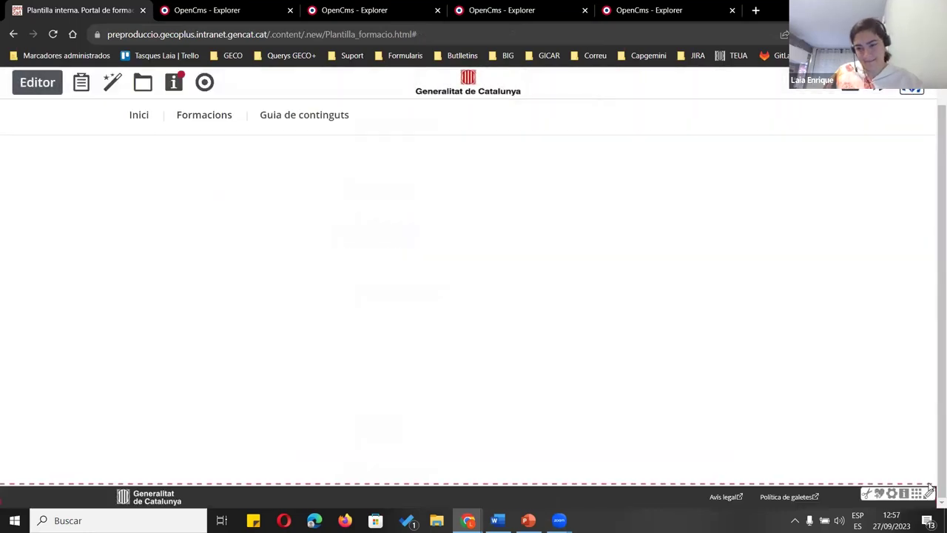
{"action": "left_click", "coordinate": [51, 35]}
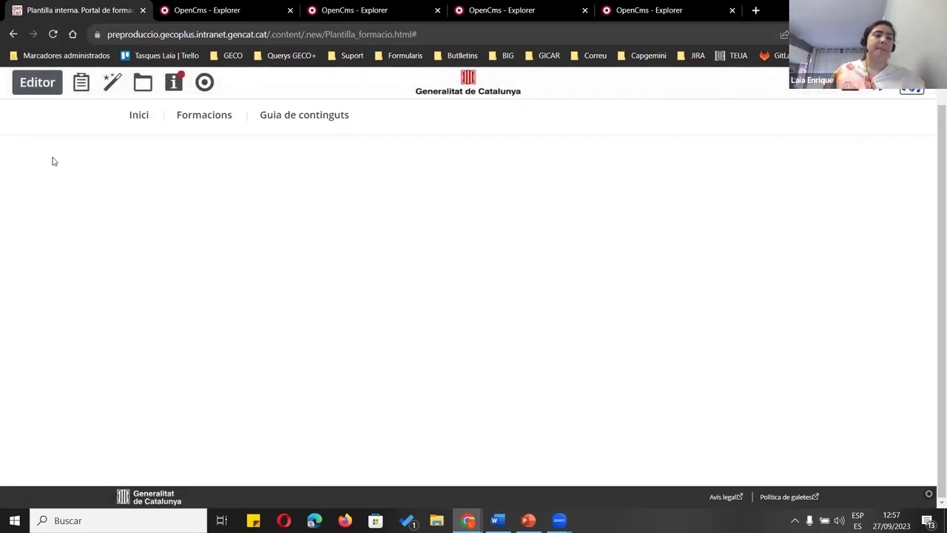
{"action": "left_click", "coordinate": [80, 83]}
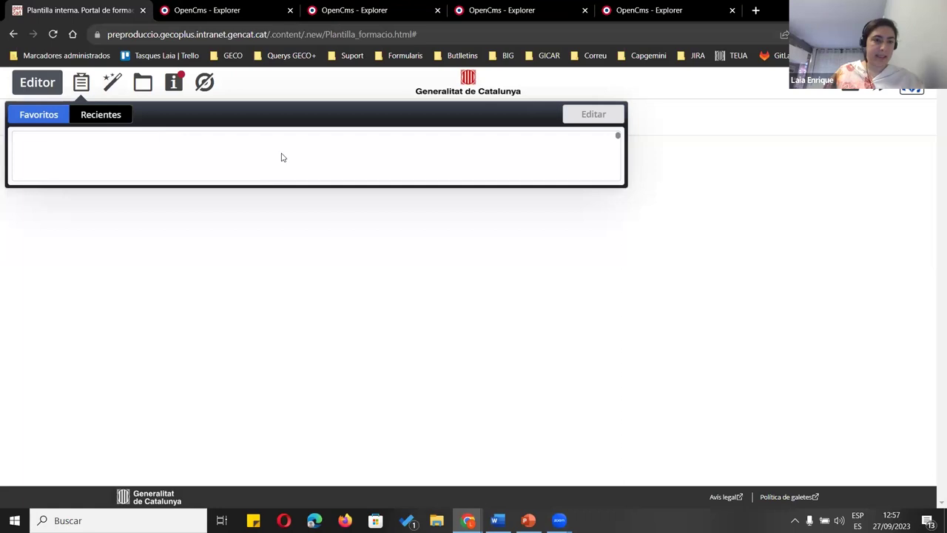
{"action": "left_click", "coordinate": [115, 85]}
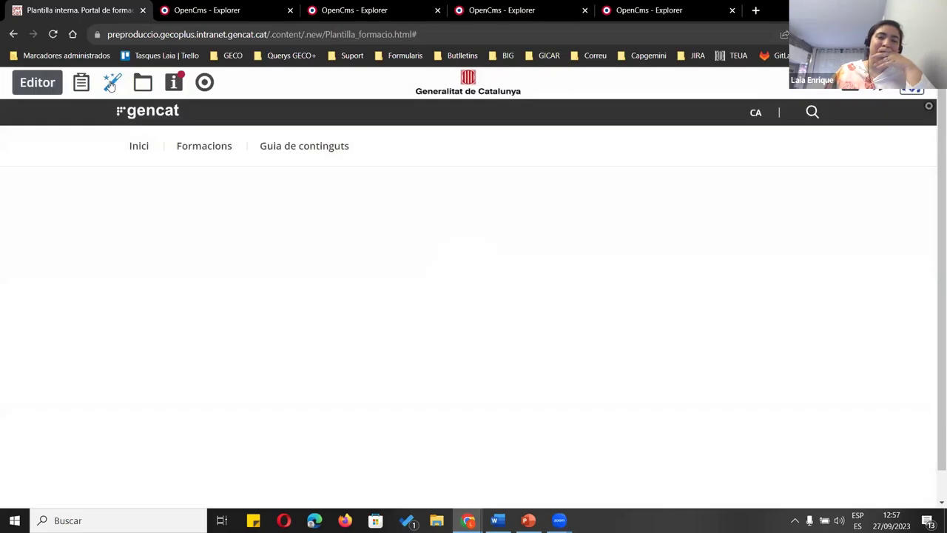
Insert a Grupo heredado element directly above the footer and open the inherited group for editing
{"action": "left_click", "coordinate": [111, 83]}
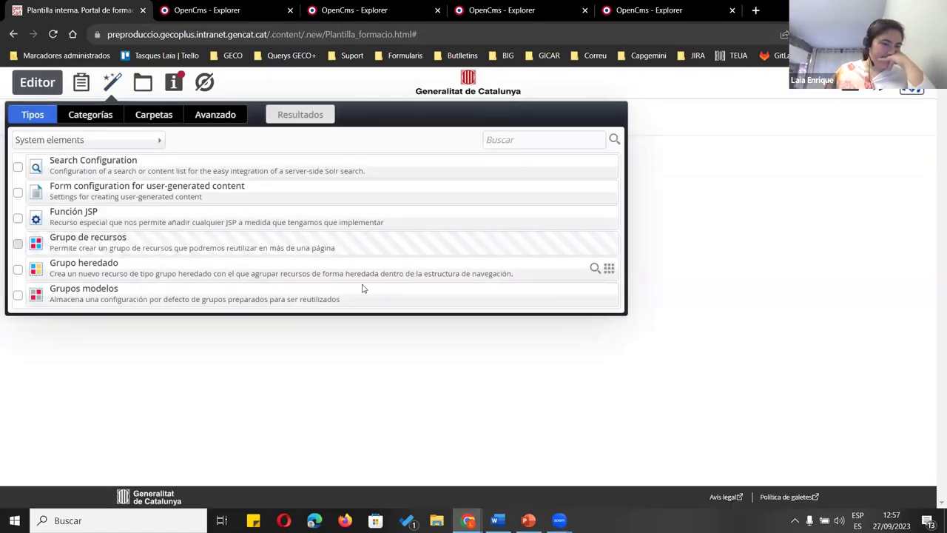
{"action": "left_click_drag", "start_coordinate": [613, 270], "coordinate": [729, 484]}
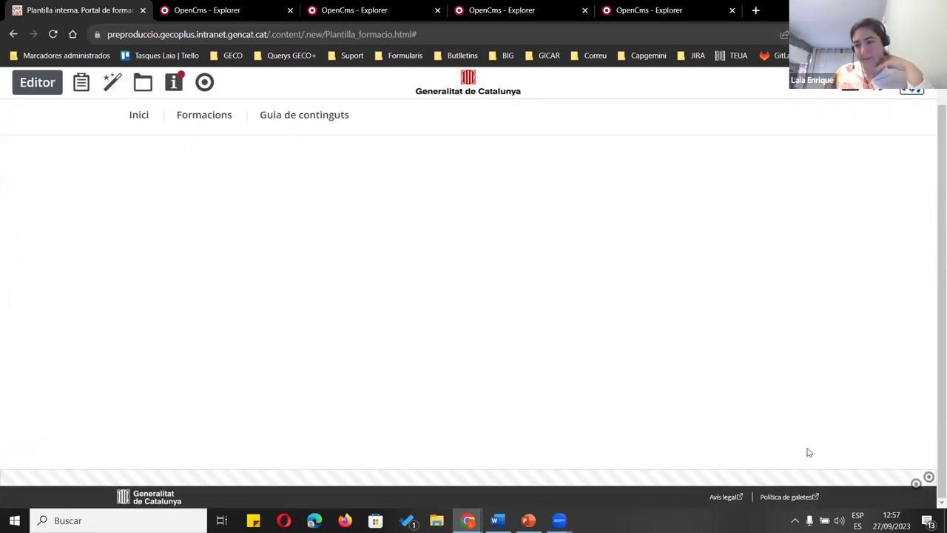
{"action": "left_click", "coordinate": [917, 485]}
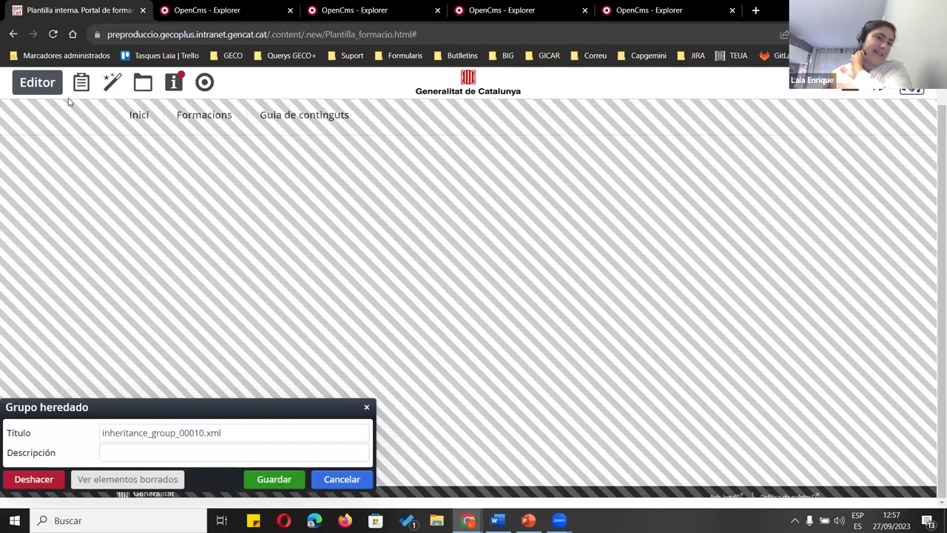
Switch the element types to Por defecto and try to place a Llista Manual inside the inherited group
{"action": "left_click", "coordinate": [111, 83]}
{"action": "left_click", "coordinate": [110, 141]}
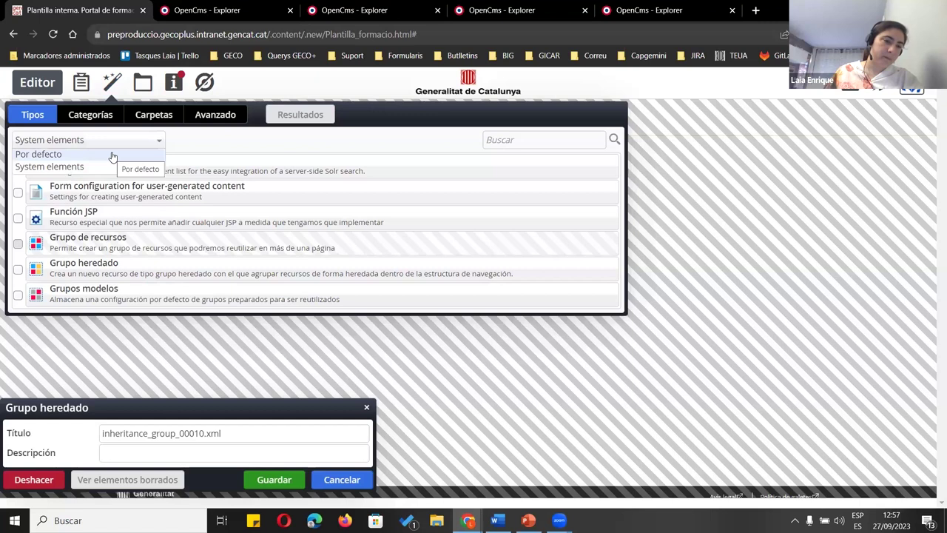
{"action": "left_click", "coordinate": [112, 162]}
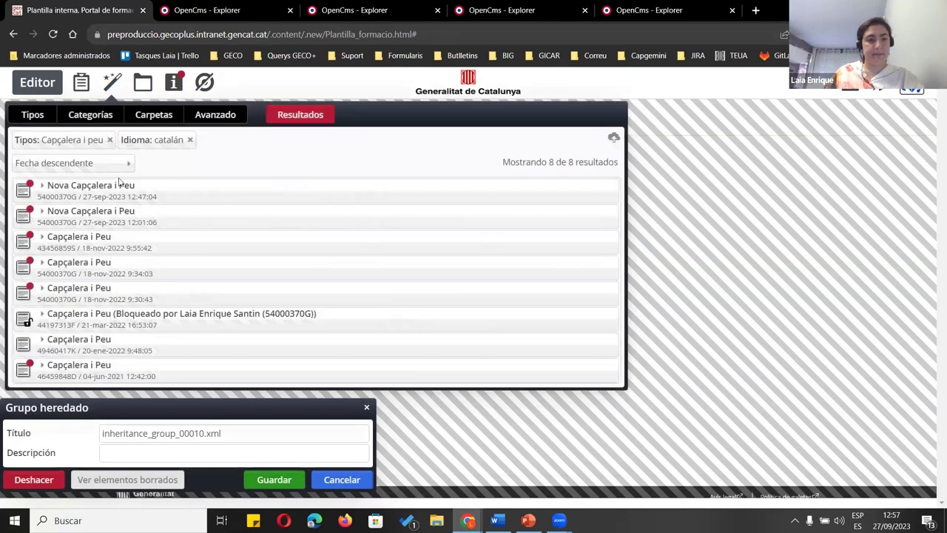
{"action": "left_click", "coordinate": [29, 115]}
{"action": "scroll", "coordinate": [316, 288], "scroll_direction": "down", "scroll_amount": 5}
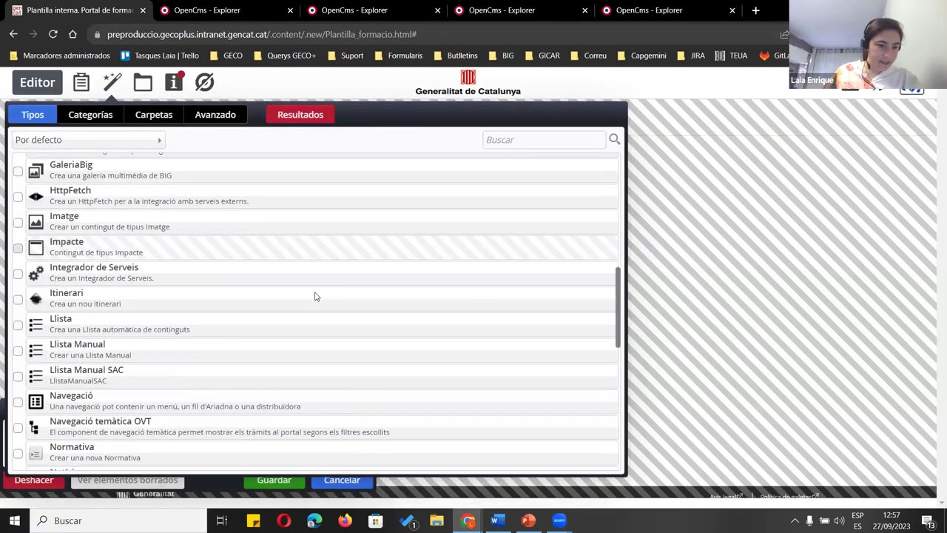
{"action": "left_click_drag", "start_coordinate": [608, 348], "coordinate": [683, 424]}
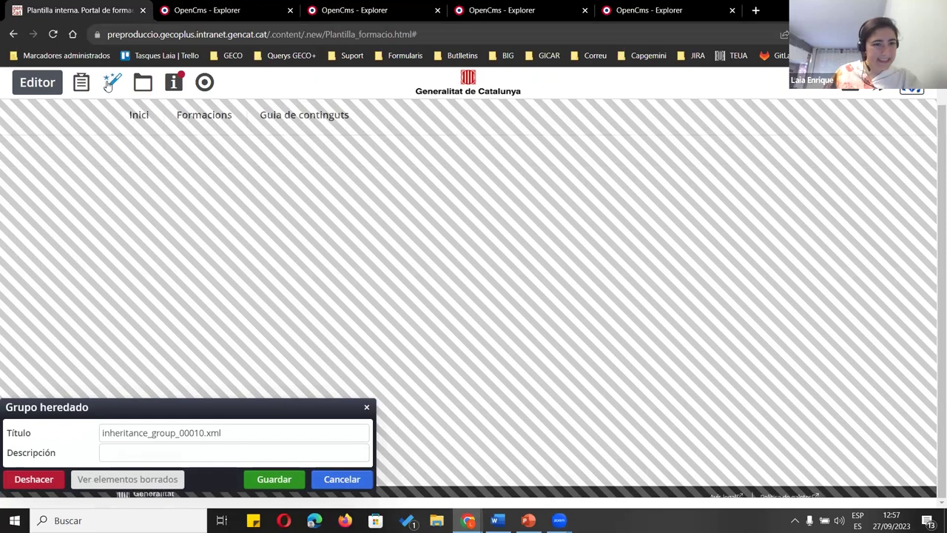
Try to place a new Llista Manual from the Por defecto types inside the inherited group and save the group
{"action": "left_click", "coordinate": [112, 82]}
{"action": "scroll", "coordinate": [303, 288], "scroll_direction": "down", "scroll_amount": 4}
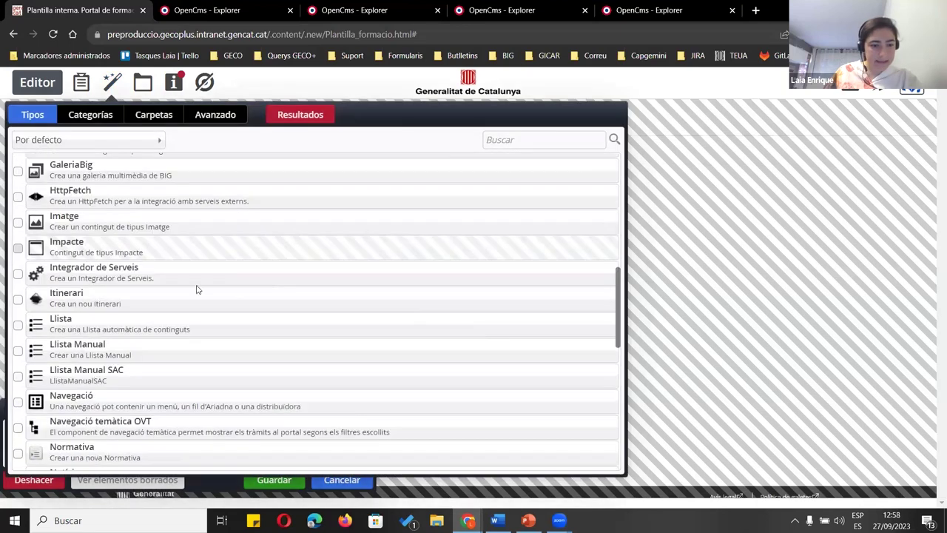
{"action": "left_click_drag", "start_coordinate": [602, 374], "coordinate": [796, 510]}
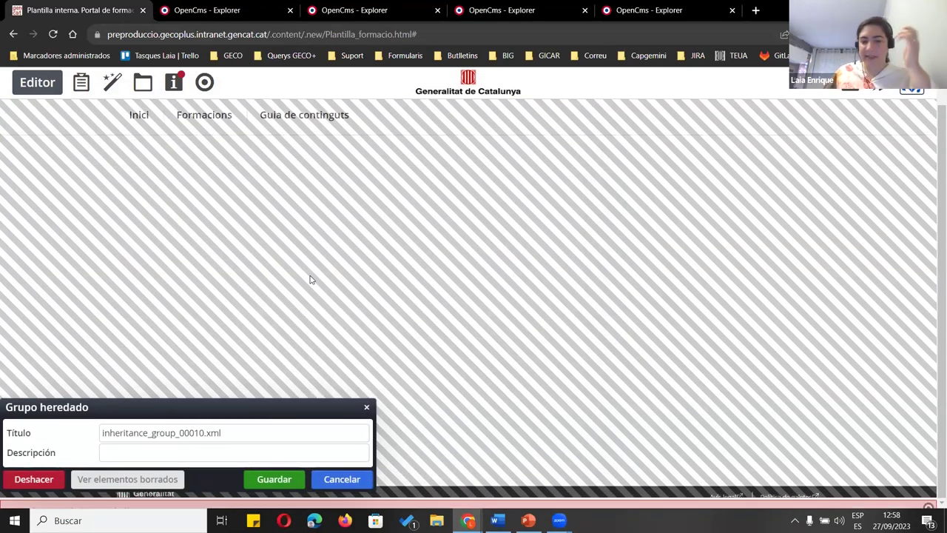
{"action": "left_click", "coordinate": [274, 479]}
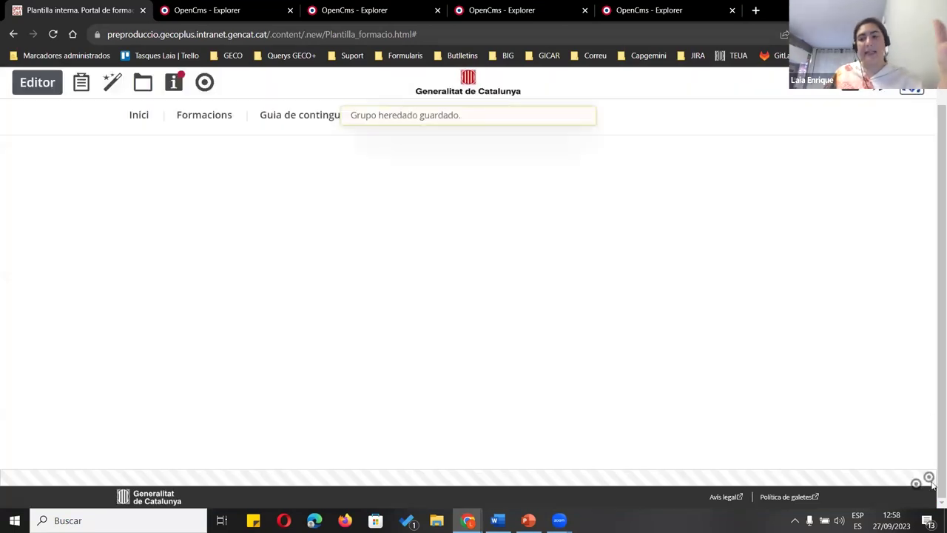
Reopen the inherited group, try again to place and save a Llista Manual in it, and check the saved group
{"action": "mouse_move", "coordinate": [874, 483]}
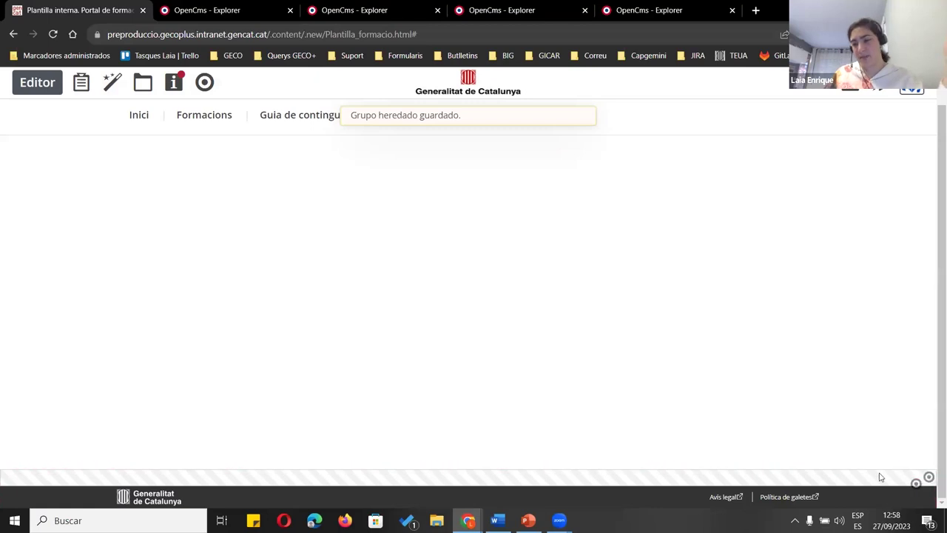
{"action": "left_click", "coordinate": [915, 482]}
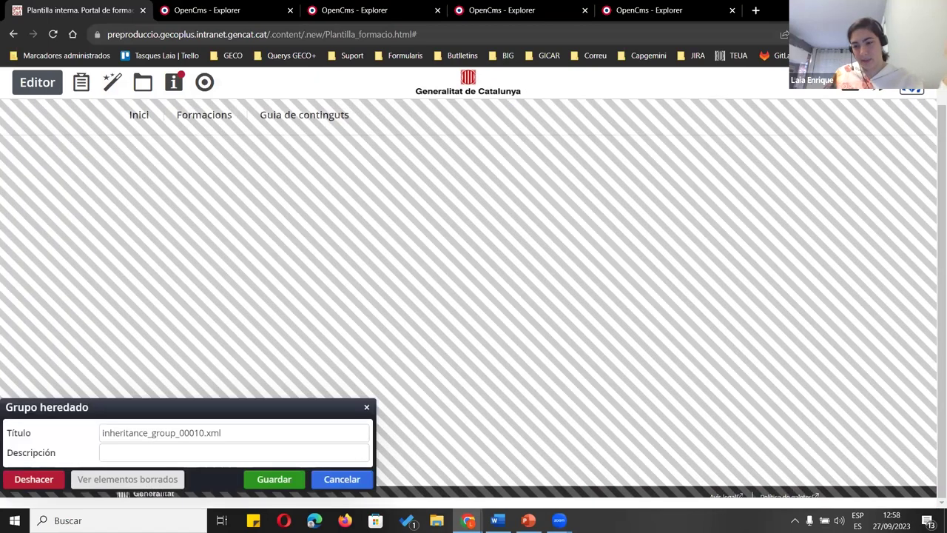
{"action": "left_click", "coordinate": [113, 83]}
{"action": "scroll", "coordinate": [205, 313], "scroll_direction": "down", "scroll_amount": 4}
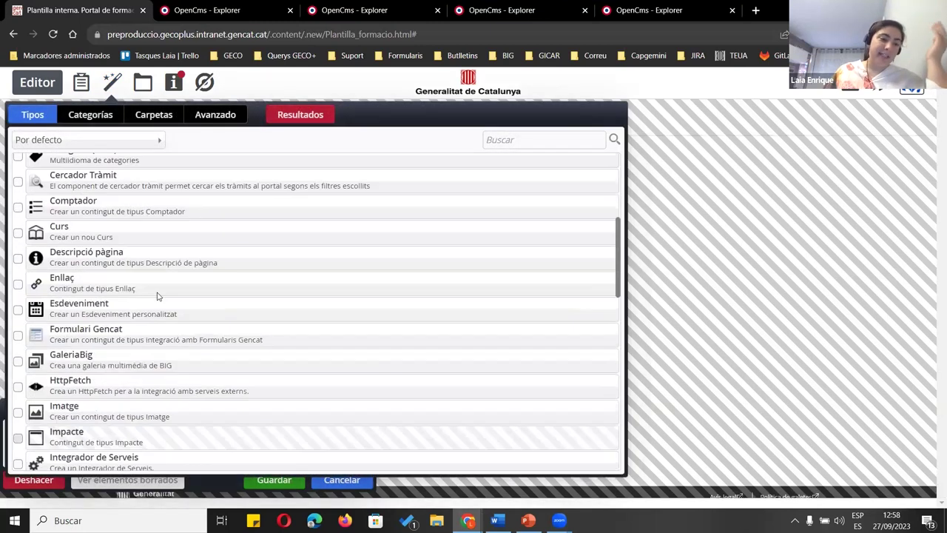
{"action": "scroll", "coordinate": [170, 338], "scroll_direction": "down", "scroll_amount": 3}
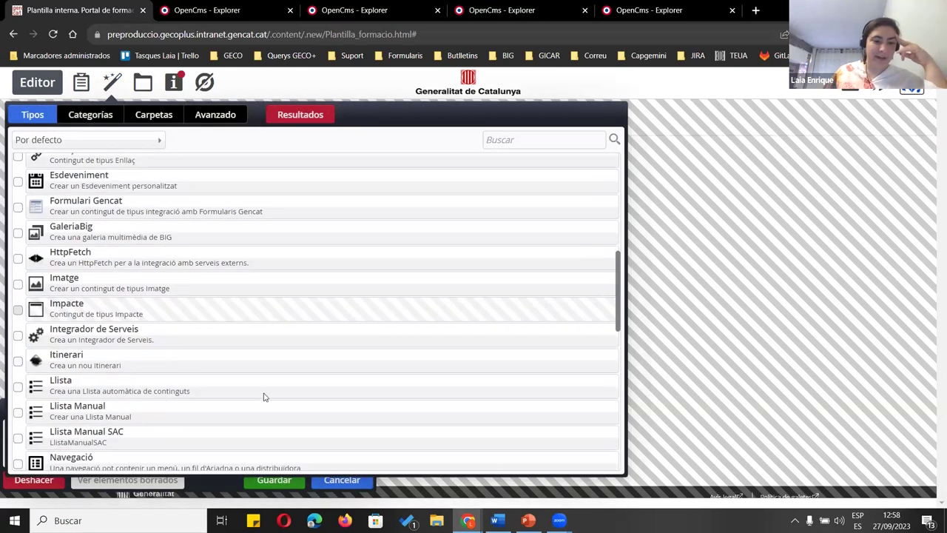
{"action": "left_click_drag", "start_coordinate": [603, 414], "coordinate": [649, 507]}
{"action": "left_click", "coordinate": [306, 479]}
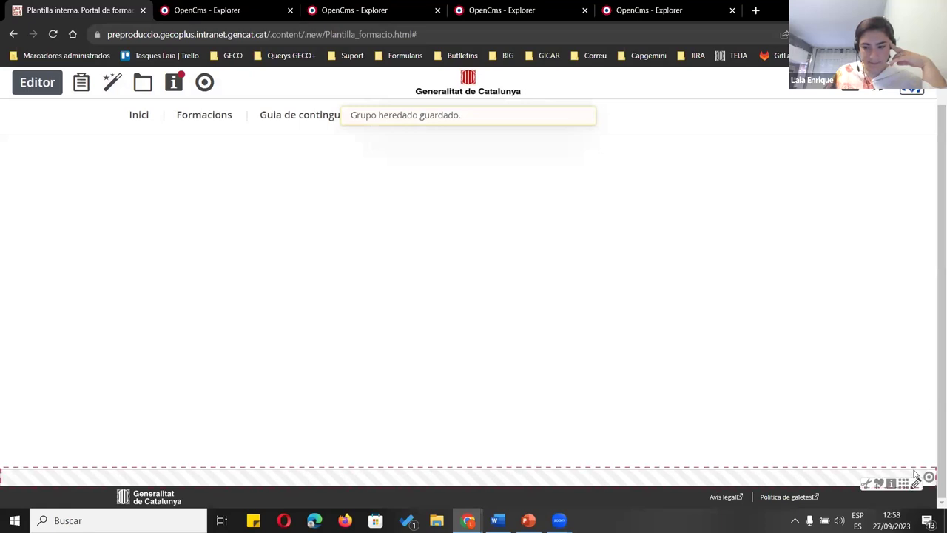
{"action": "left_click", "coordinate": [915, 482]}
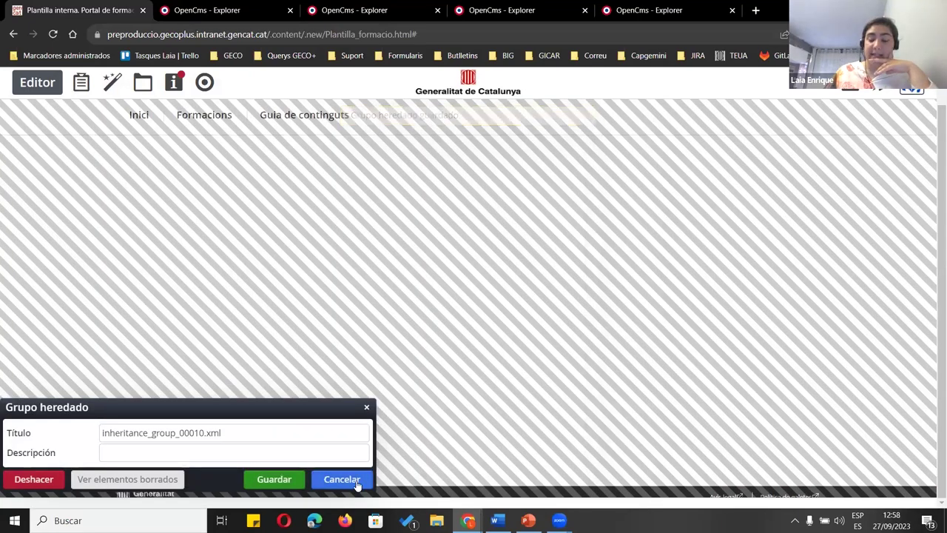
{"action": "left_click", "coordinate": [366, 407]}
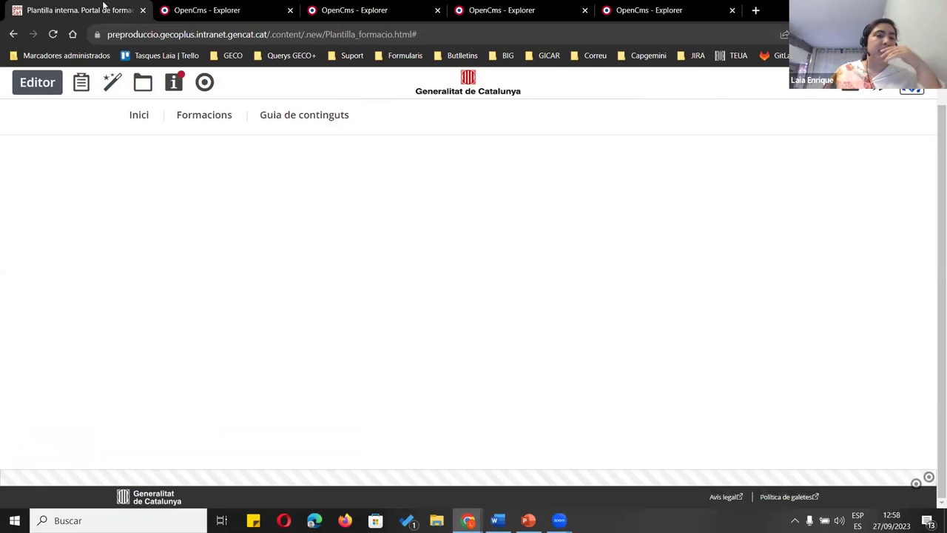
Find the seccions_home Llista Manual in the site's .content/00_home/enllac folder in the explorer
{"action": "left_click", "coordinate": [196, 10]}
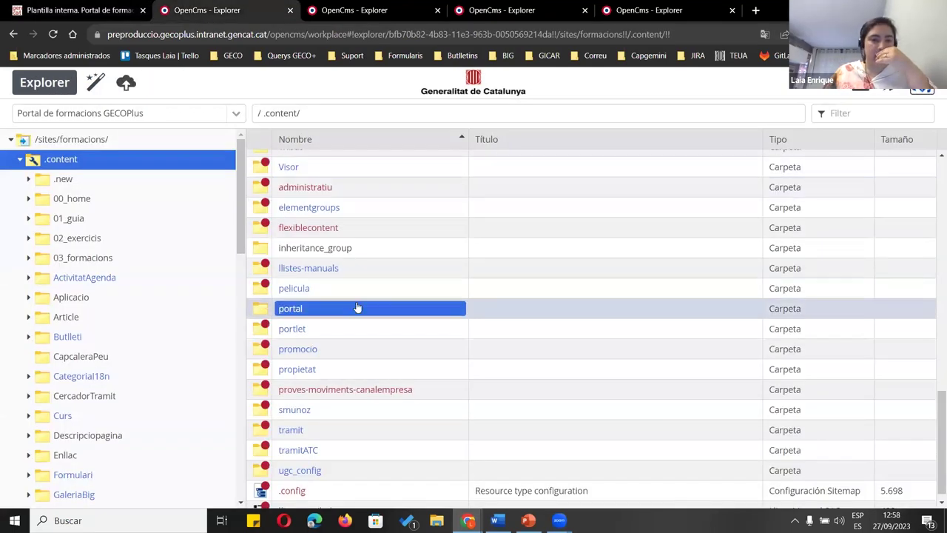
{"action": "scroll", "coordinate": [363, 294], "scroll_direction": "up", "scroll_amount": 10}
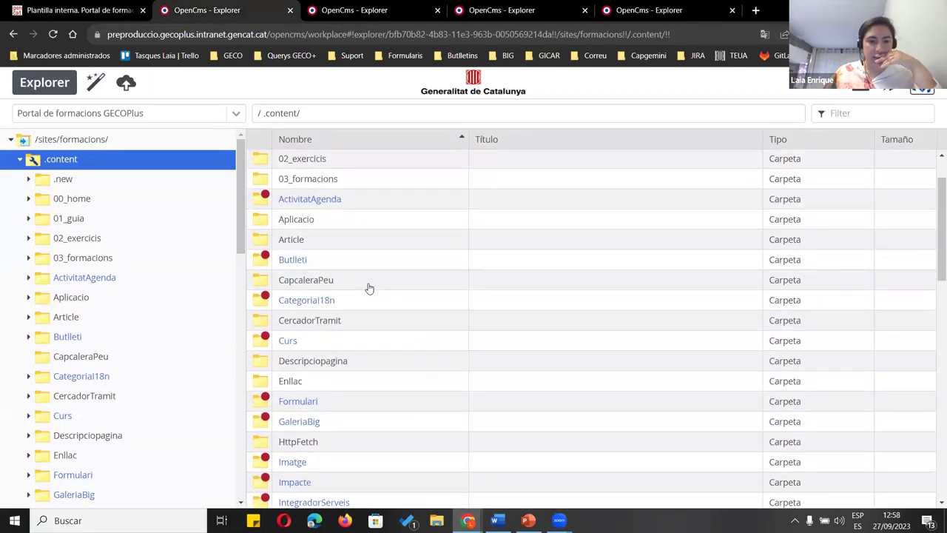
{"action": "scroll", "coordinate": [369, 288], "scroll_direction": "up", "scroll_amount": 2}
{"action": "double_click", "coordinate": [327, 181]}
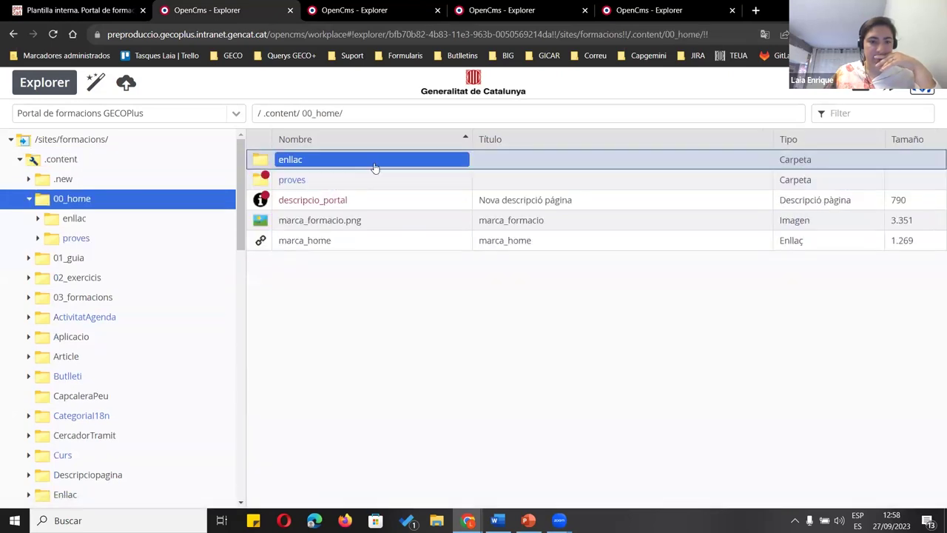
{"action": "double_click", "coordinate": [375, 159]}
{"action": "left_click", "coordinate": [344, 222]}
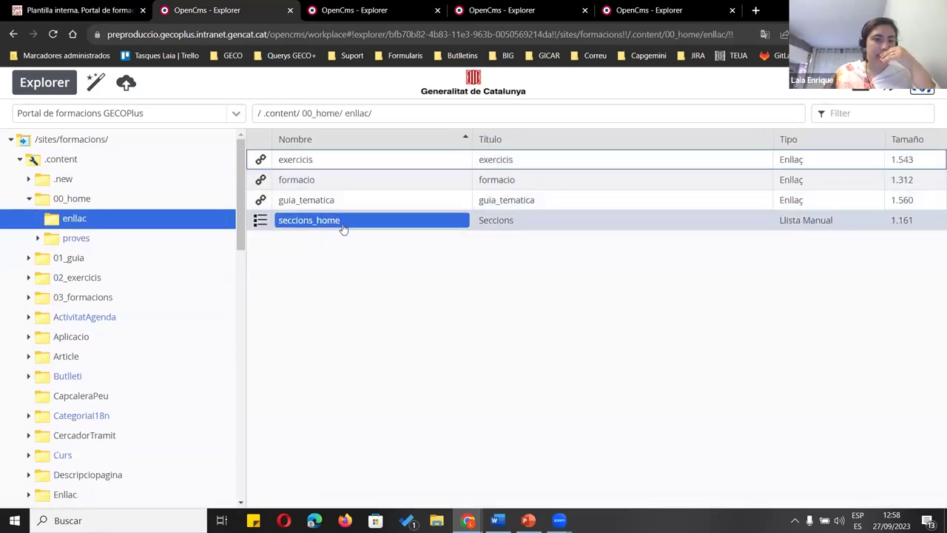
View the resource information of seccions_home and copy its path
{"action": "right_click", "coordinate": [345, 222]}
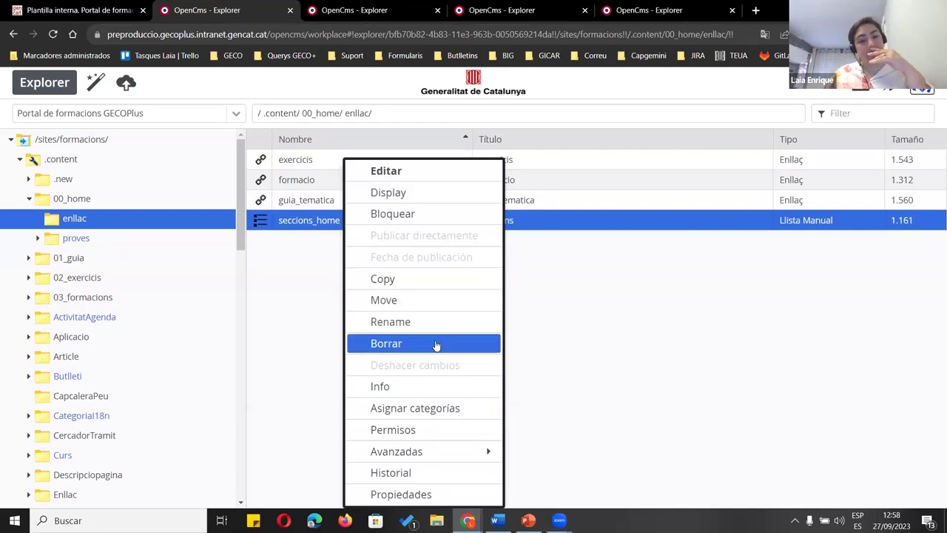
{"action": "left_click", "coordinate": [447, 283]}
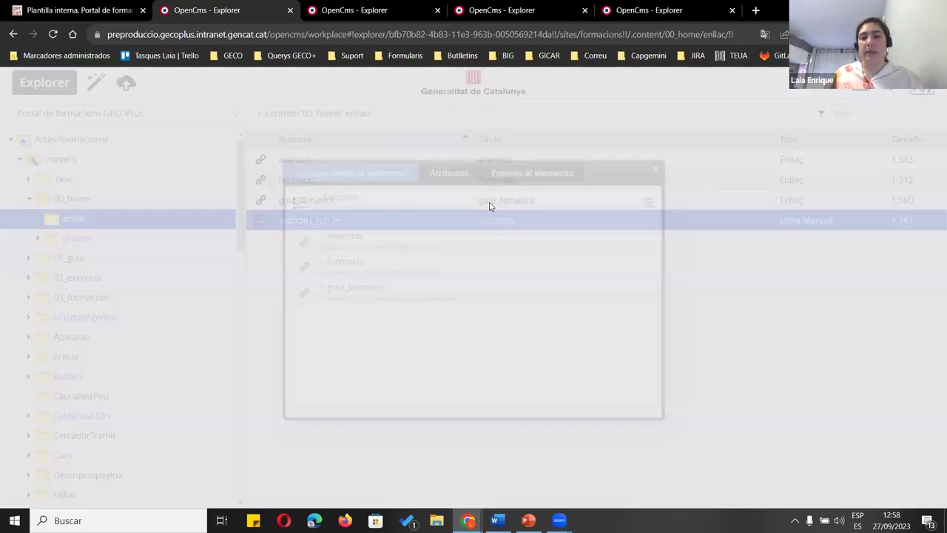
{"action": "triple_click", "coordinate": [418, 209]}
{"action": "right_click", "coordinate": [419, 210]}
{"action": "left_click", "coordinate": [437, 220]}
Return to the template page, reopen the inherited group for editing and browse the system root's .content folder for existing elements
{"action": "left_click", "coordinate": [135, 10]}
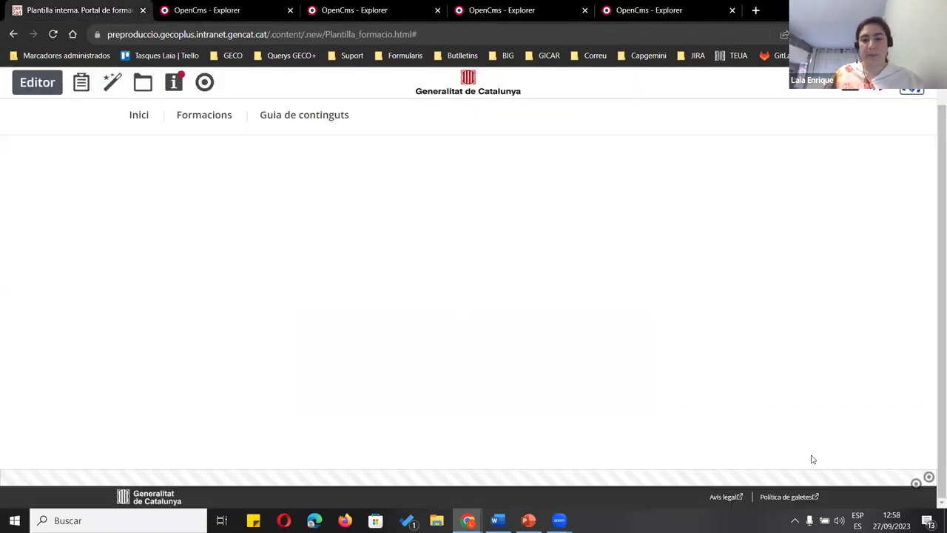
{"action": "left_click", "coordinate": [917, 489]}
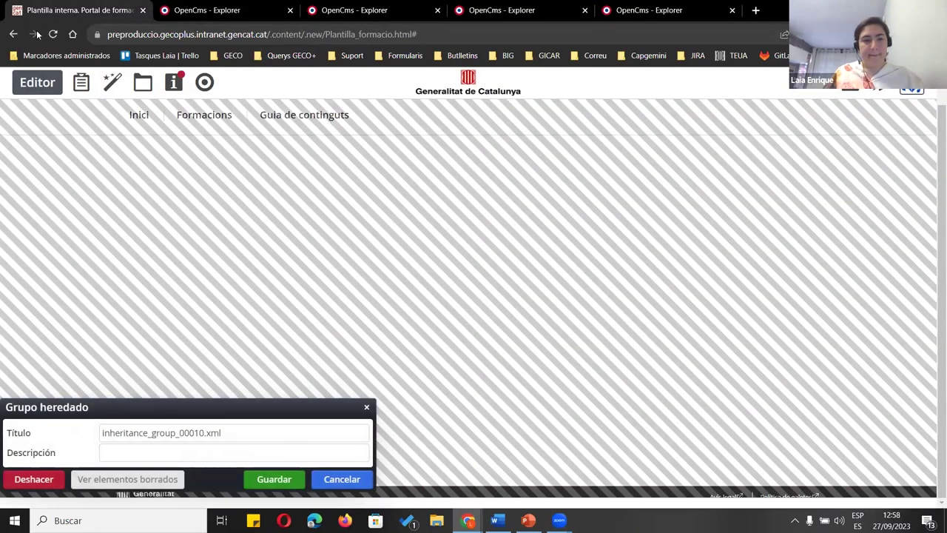
{"action": "left_click", "coordinate": [157, 10]}
{"action": "left_click", "coordinate": [89, 9]}
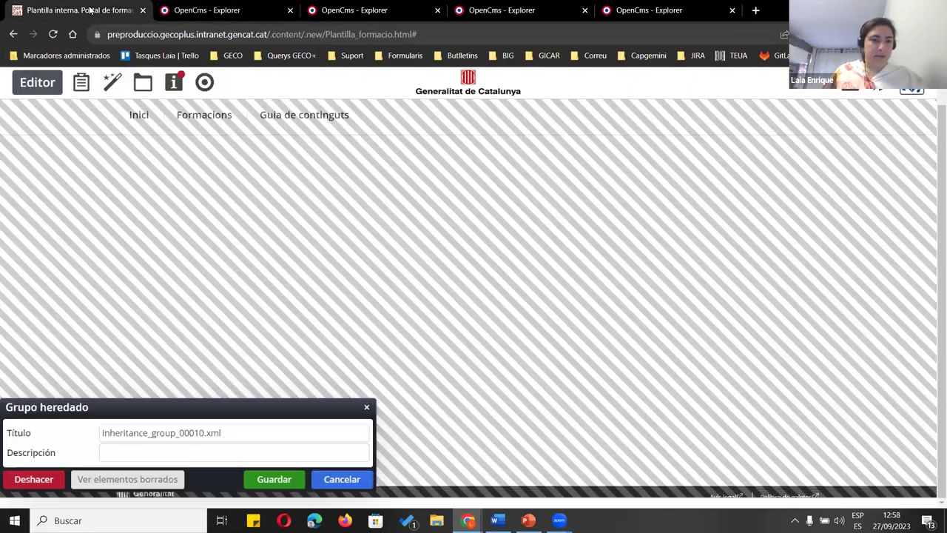
{"action": "left_click", "coordinate": [115, 83]}
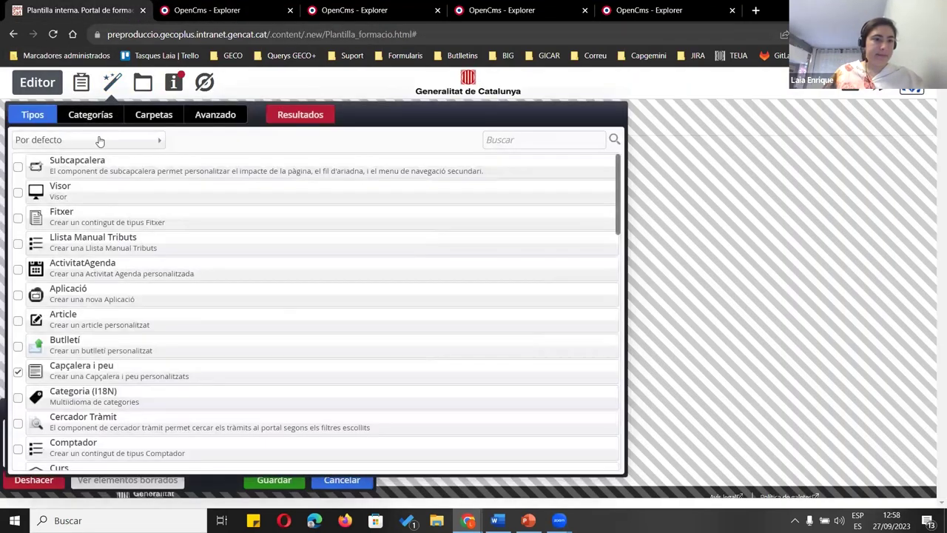
{"action": "left_click", "coordinate": [166, 119]}
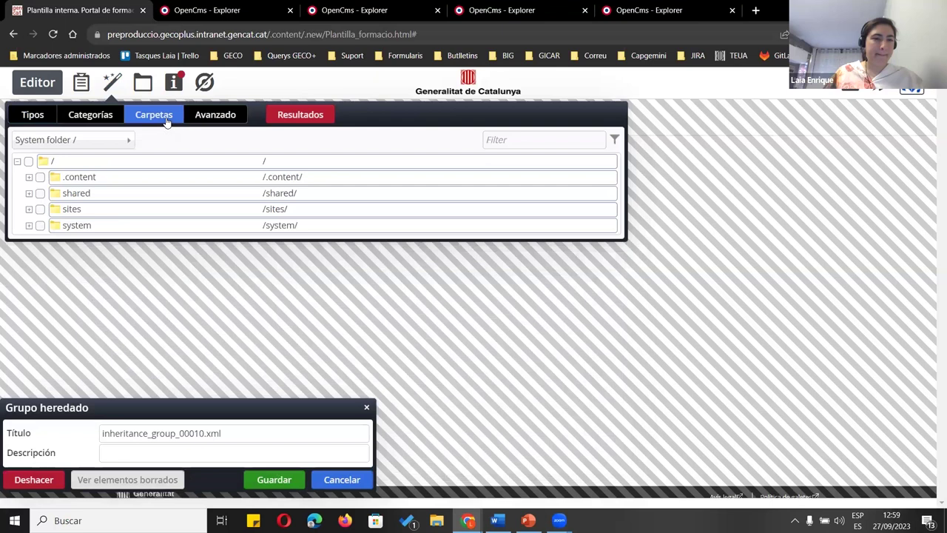
{"action": "left_click", "coordinate": [29, 179]}
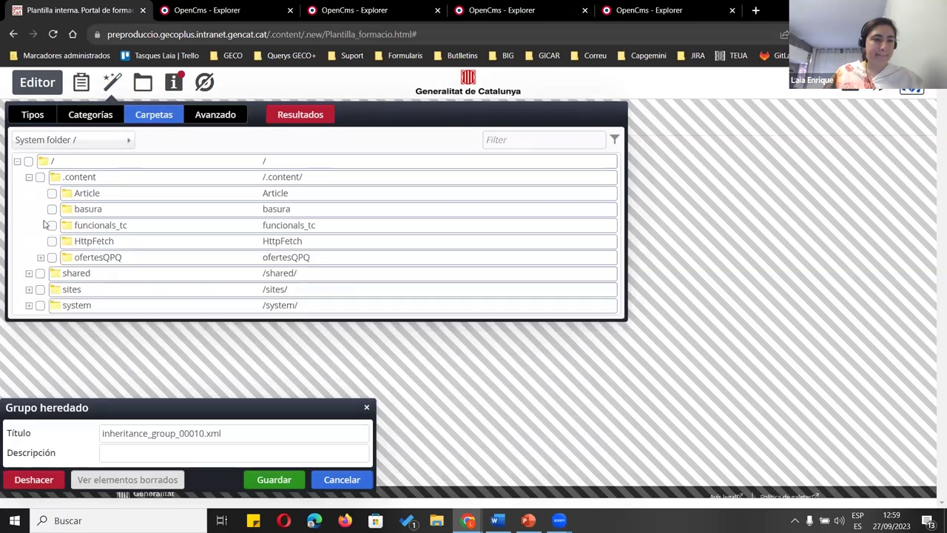
Switch the element folder tree to the Portal de formacions GECOPlus site and select its formacions root folder
{"action": "left_click", "coordinate": [72, 139]}
{"action": "scroll", "coordinate": [111, 185], "scroll_direction": "down", "scroll_amount": 10}
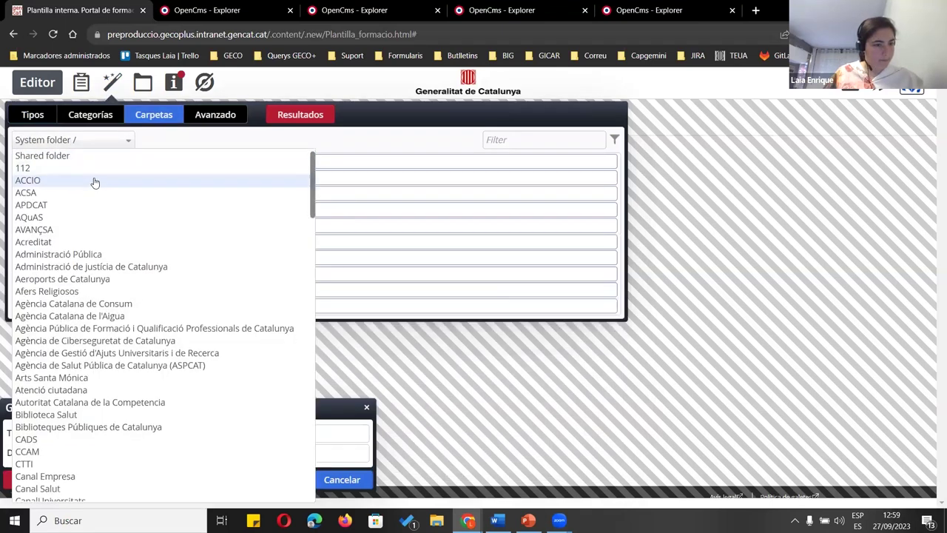
{"action": "scroll", "coordinate": [128, 195], "scroll_direction": "down", "scroll_amount": 8}
{"action": "scroll", "coordinate": [127, 194], "scroll_direction": "up", "scroll_amount": 1}
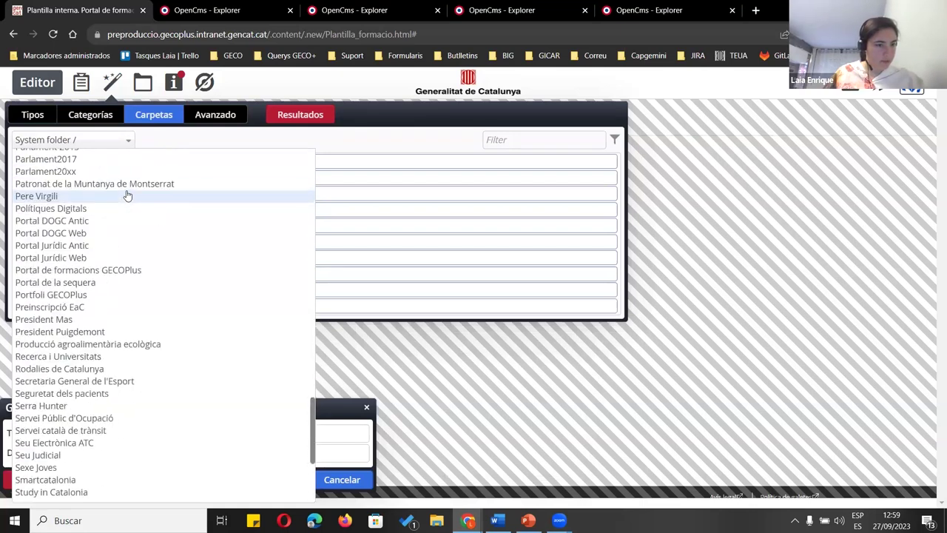
{"action": "scroll", "coordinate": [135, 281], "scroll_direction": "up", "scroll_amount": 2}
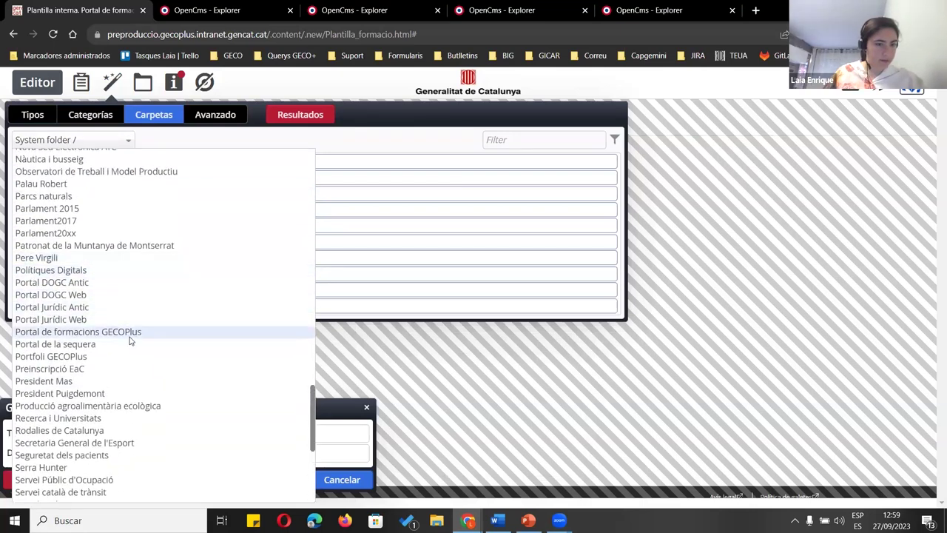
{"action": "left_click", "coordinate": [136, 332]}
{"action": "left_click", "coordinate": [28, 161]}
{"action": "left_click", "coordinate": [17, 161]}
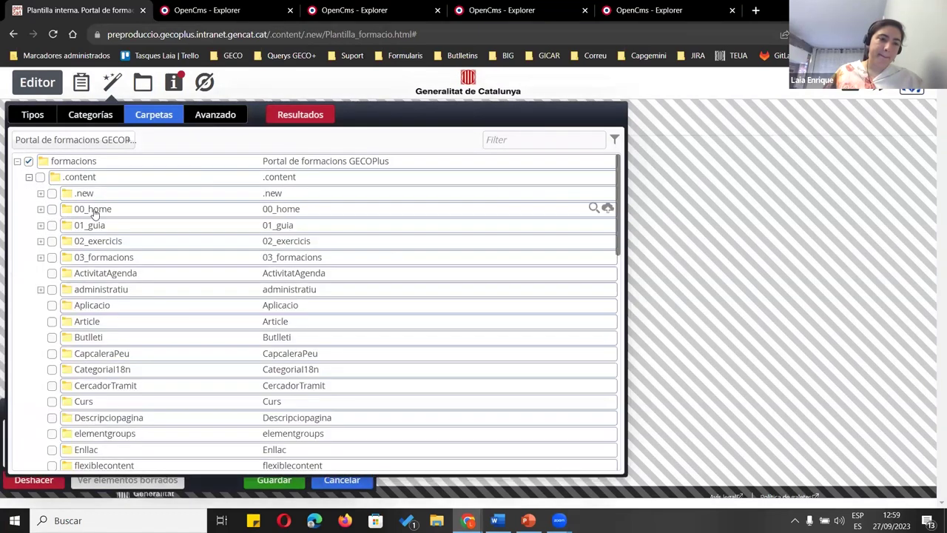
Search 00_home without the Capçalera i peu filter, place the Seccions list in the inherited group, and save
{"action": "left_click", "coordinate": [92, 210]}
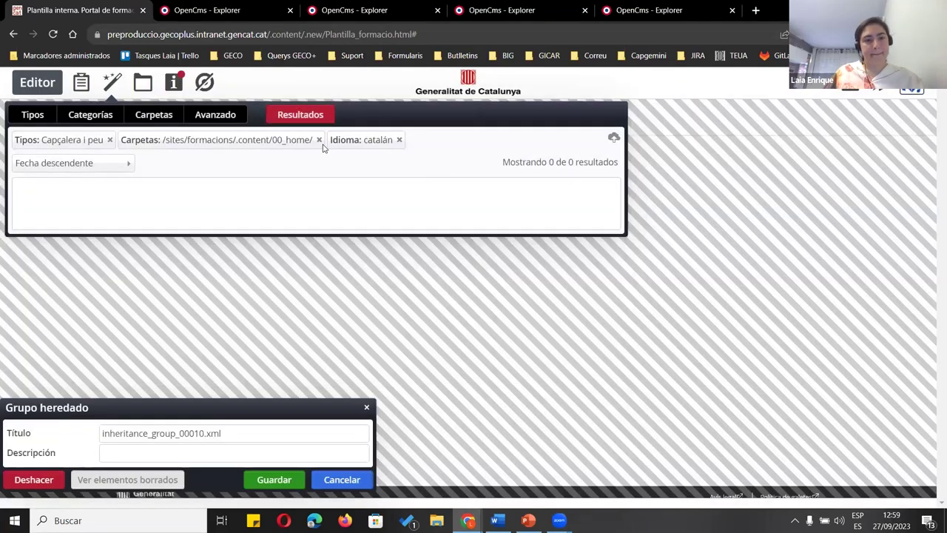
{"action": "left_click", "coordinate": [109, 140]}
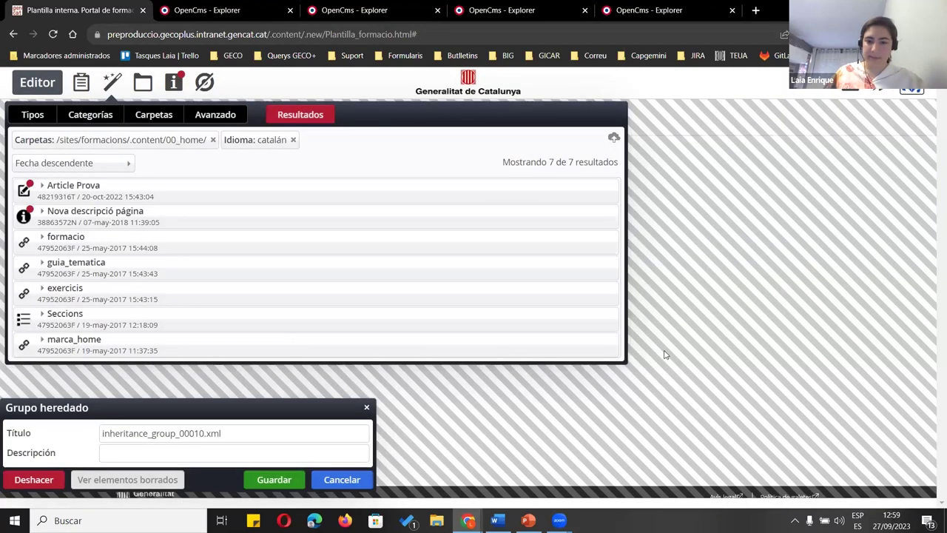
{"action": "left_click_drag", "start_coordinate": [614, 324], "coordinate": [681, 503]}
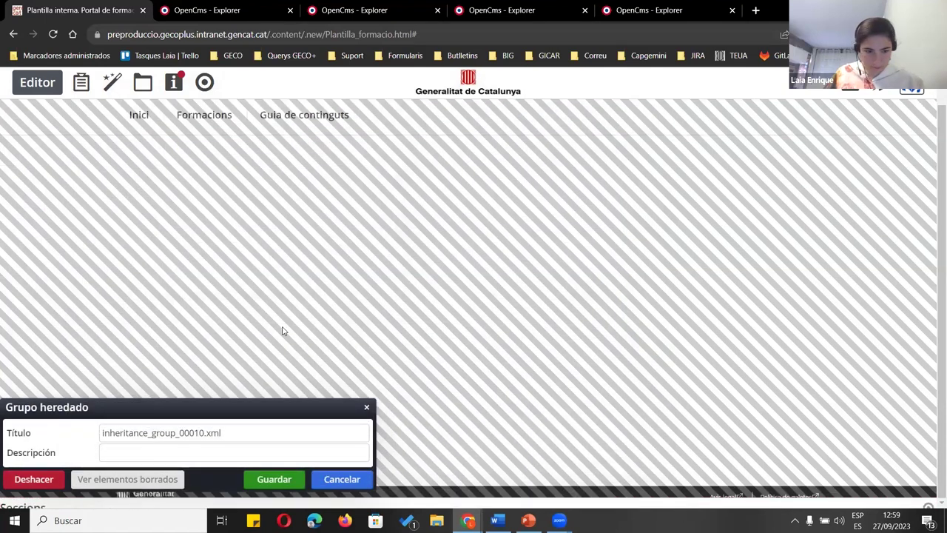
{"action": "left_click", "coordinate": [267, 483]}
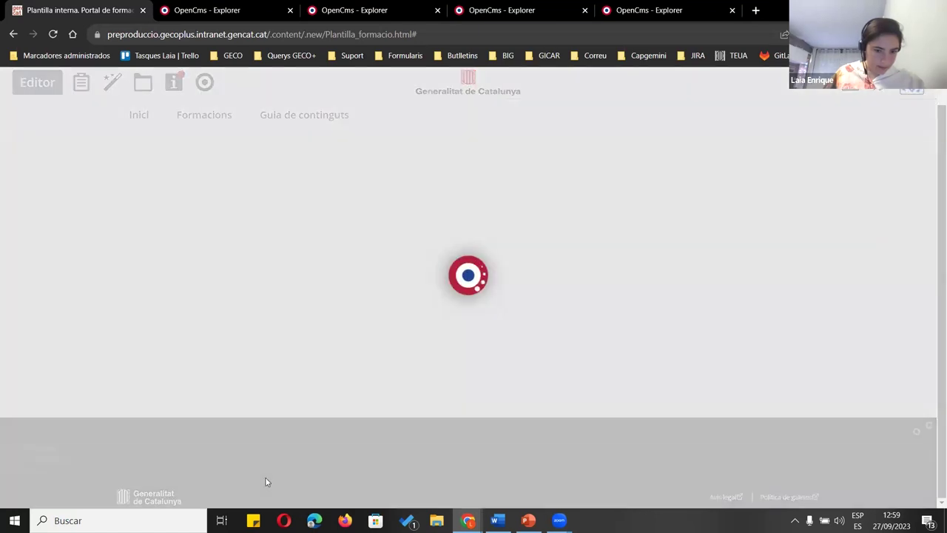
{"action": "left_click", "coordinate": [53, 34]}
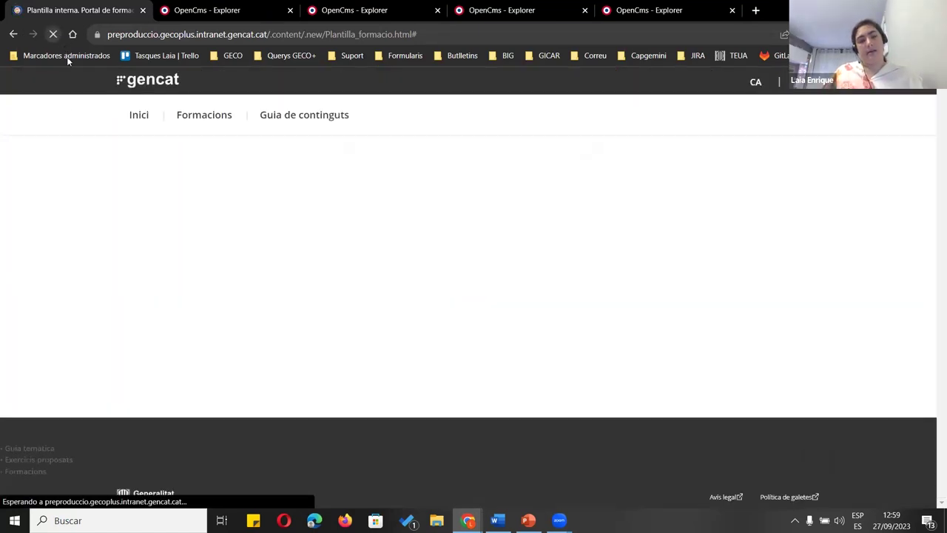
{"action": "mouse_move", "coordinate": [929, 429]}
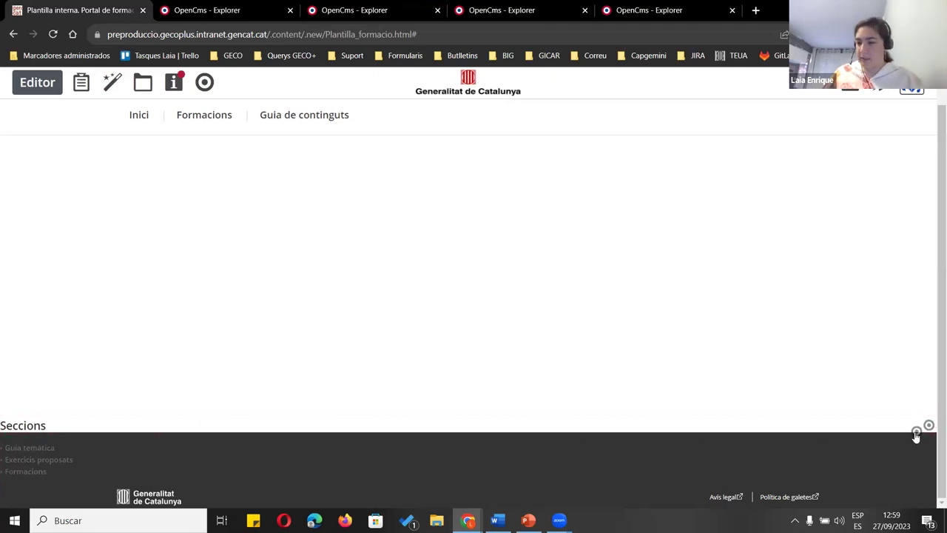
{"action": "left_click", "coordinate": [916, 431]}
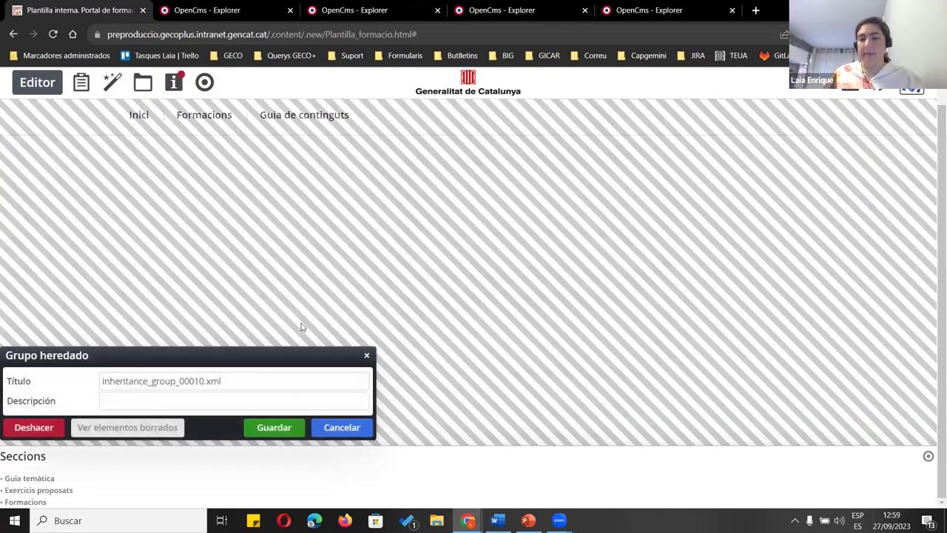
{"action": "left_click", "coordinate": [365, 359]}
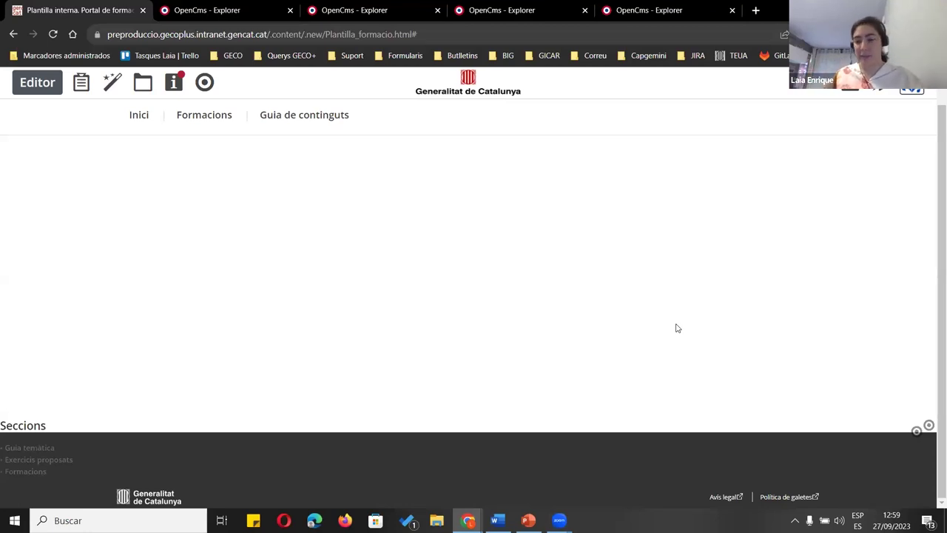
Reopen the inherited group for editing and set the Seccions list's configurable presentation to fpca_peu_xarxesSocials
{"action": "left_click", "coordinate": [917, 435]}
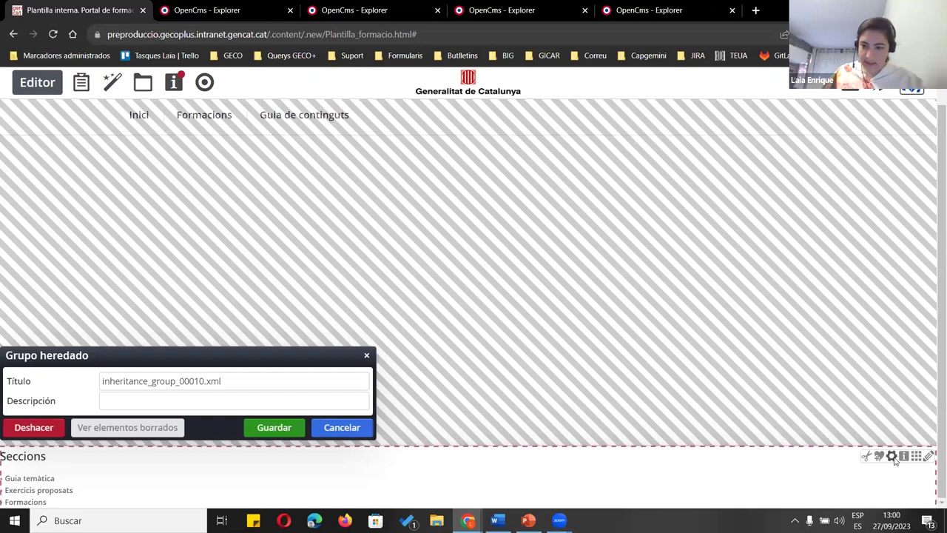
{"action": "left_click", "coordinate": [895, 460]}
{"action": "left_click", "coordinate": [500, 326]}
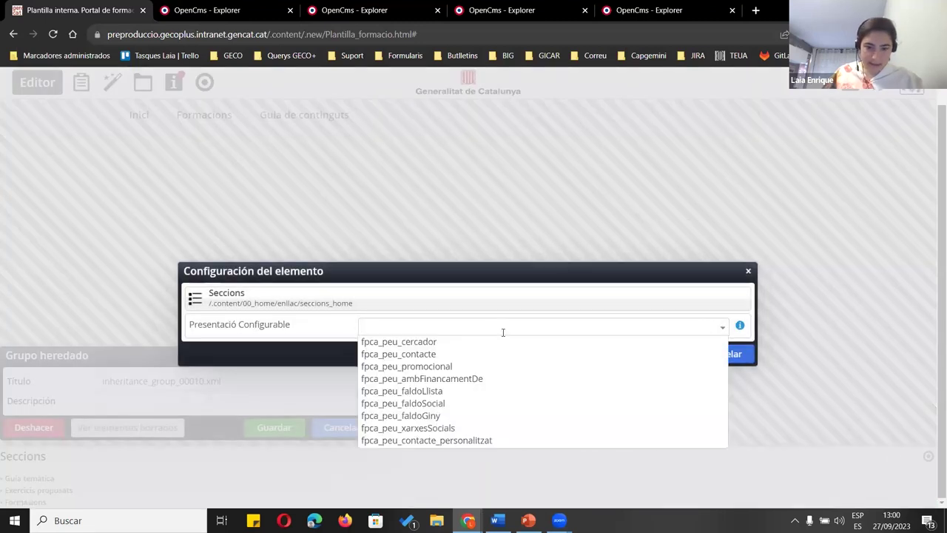
{"action": "left_click", "coordinate": [511, 429]}
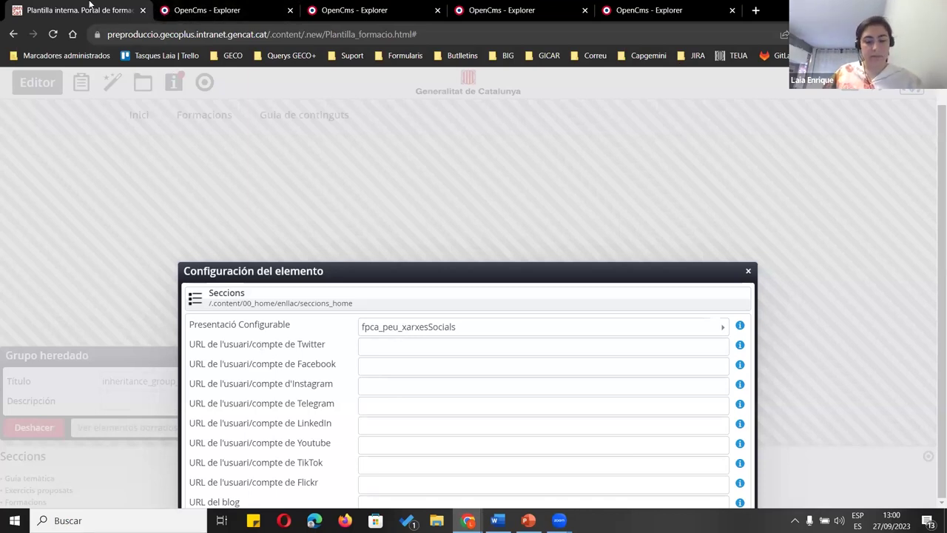
Search Google for guiaweb in a new browser window and open the Guia web gencat site
{"action": "key", "text": "ctrl+n"}
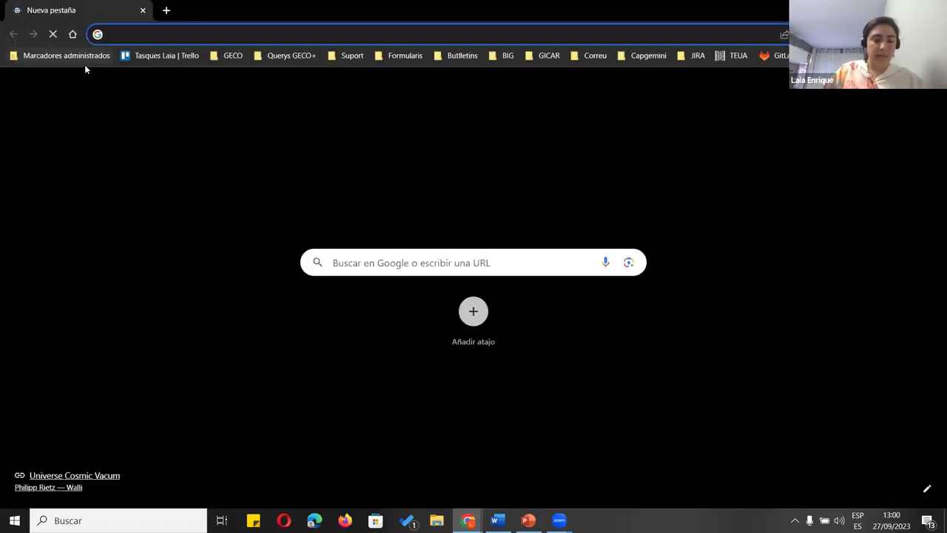
{"action": "type", "text": "guiaweb "}
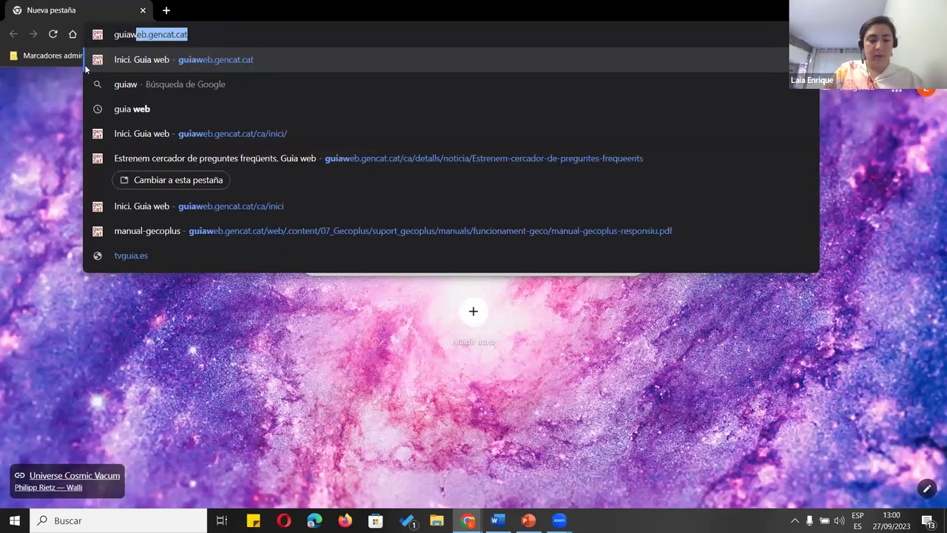
{"action": "type", "text": "twitter"}
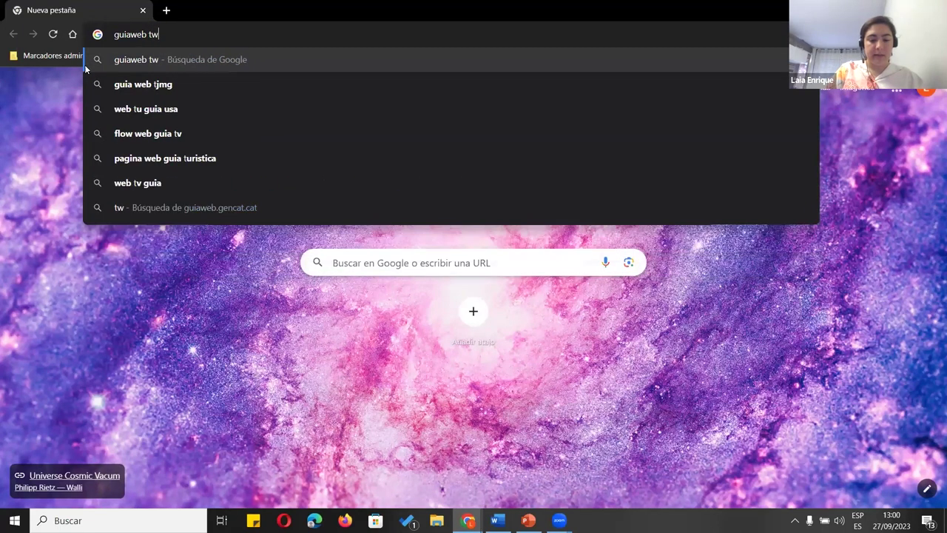
{"action": "key", "text": "BackSpace"}
{"action": "key", "text": "BackSpace"}
{"action": "key", "text": "BackSpace"}
{"action": "key", "text": "BackSpace"}
{"action": "key", "text": "BackSpace"}
{"action": "key", "text": "BackSpace"}
{"action": "key", "text": "BackSpace"}
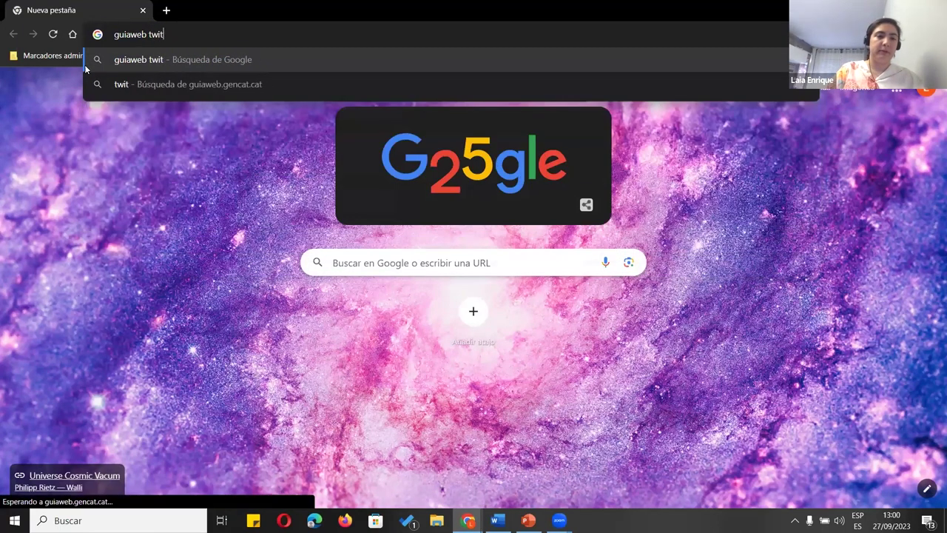
{"action": "key", "text": "Return"}
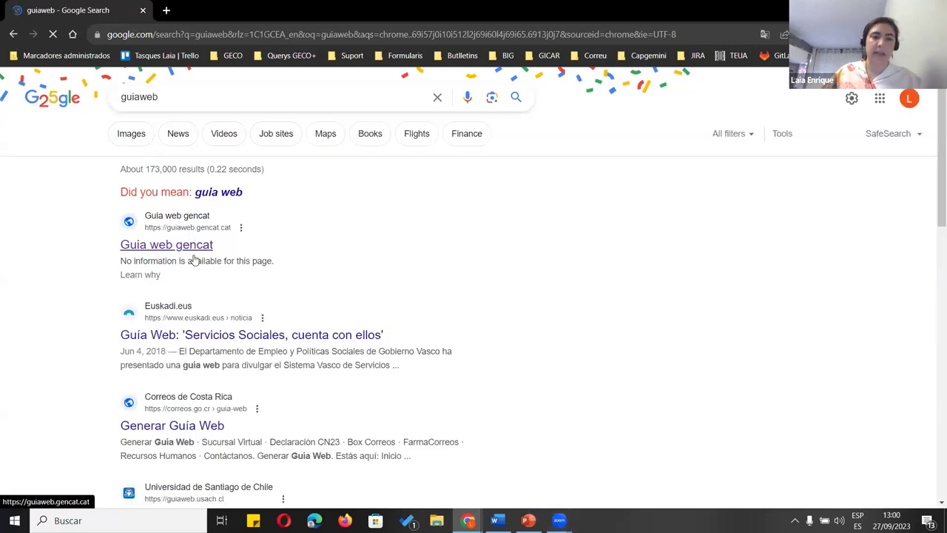
{"action": "left_click", "coordinate": [195, 250]}
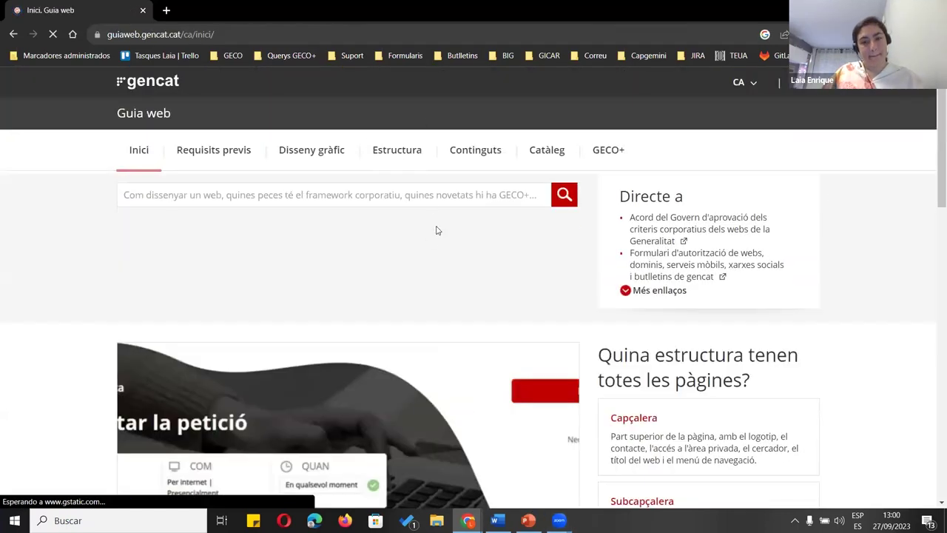
{"action": "scroll", "coordinate": [436, 228], "scroll_direction": "down", "scroll_amount": 10}
{"action": "scroll", "coordinate": [432, 219], "scroll_direction": "up", "scroll_amount": 10}
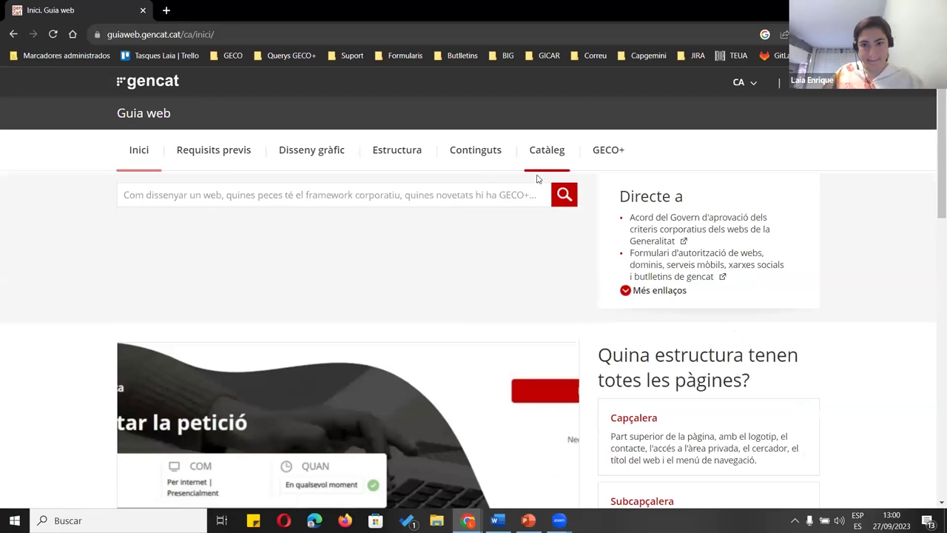
Search the guide for its Xarxes socials page and open the linked Exemple en HTML de faldó amb xarxes
{"action": "left_click", "coordinate": [793, 82]}
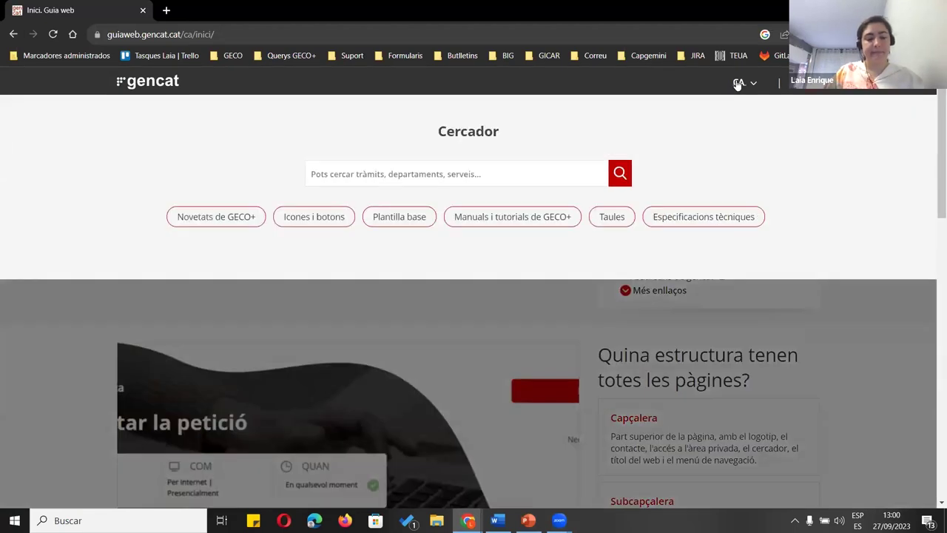
{"action": "left_click", "coordinate": [354, 169]}
{"action": "type", "text": "xarx"}
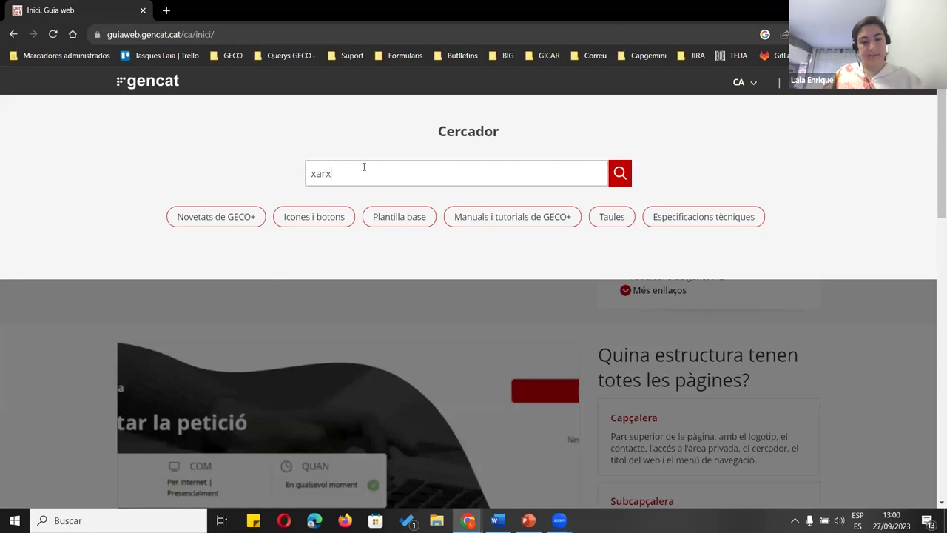
{"action": "left_click", "coordinate": [614, 172]}
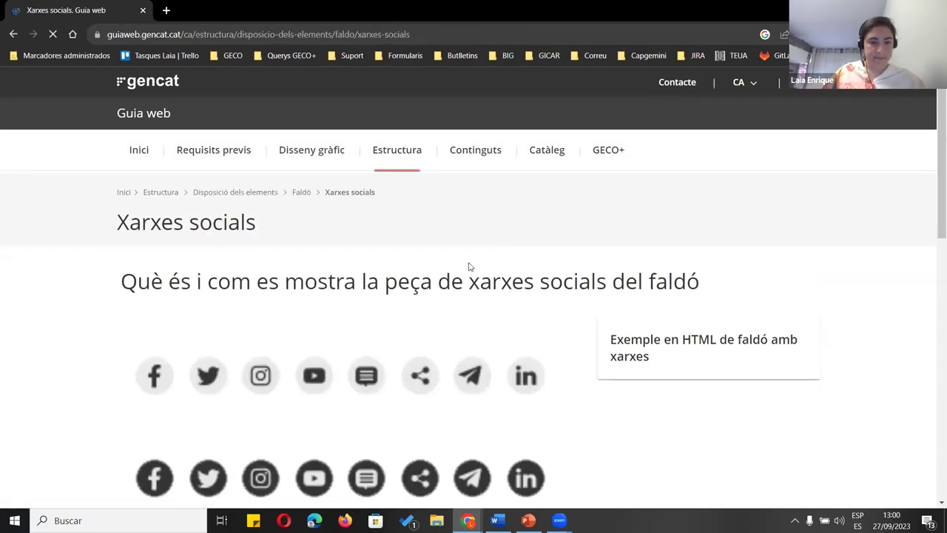
{"action": "scroll", "coordinate": [444, 296], "scroll_direction": "down", "scroll_amount": 3}
{"action": "scroll", "coordinate": [499, 307], "scroll_direction": "down", "scroll_amount": 4}
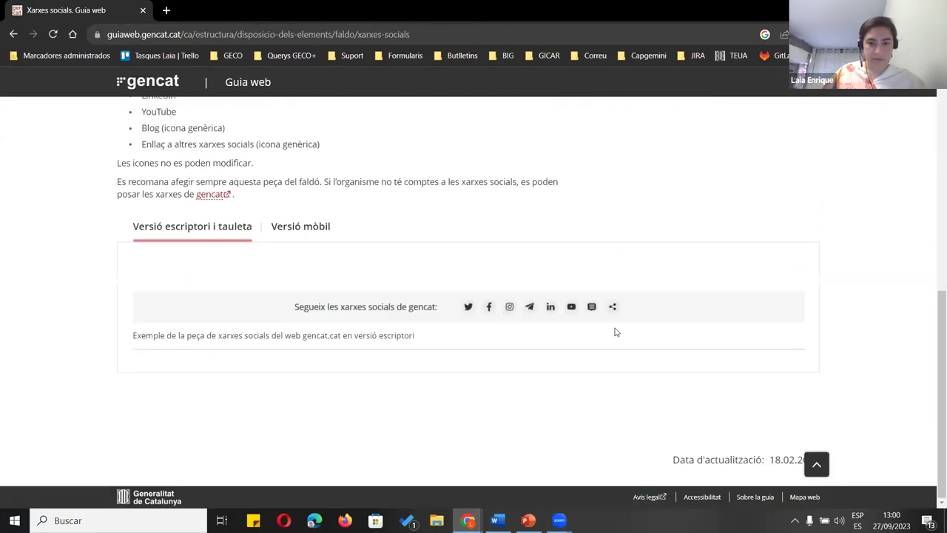
{"action": "scroll", "coordinate": [440, 300], "scroll_direction": "up", "scroll_amount": 3}
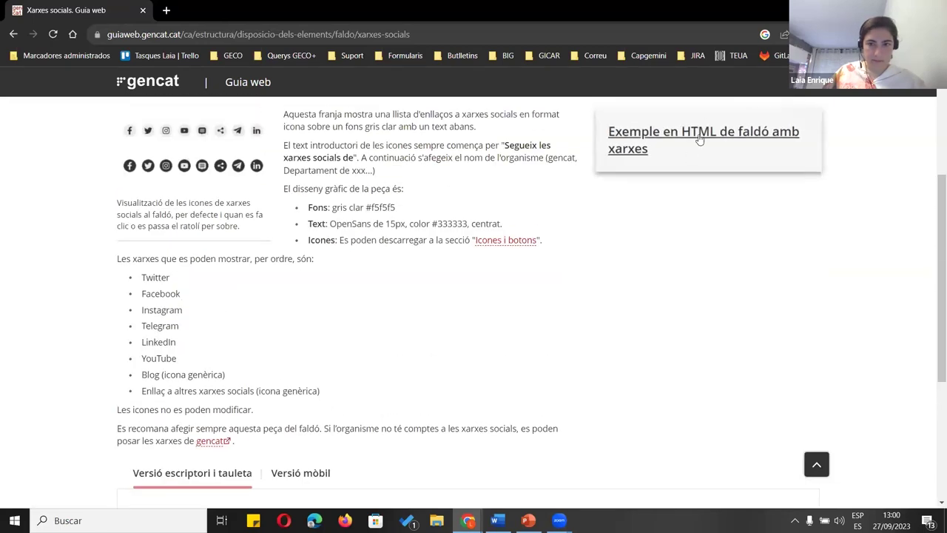
{"action": "left_click", "coordinate": [675, 144]}
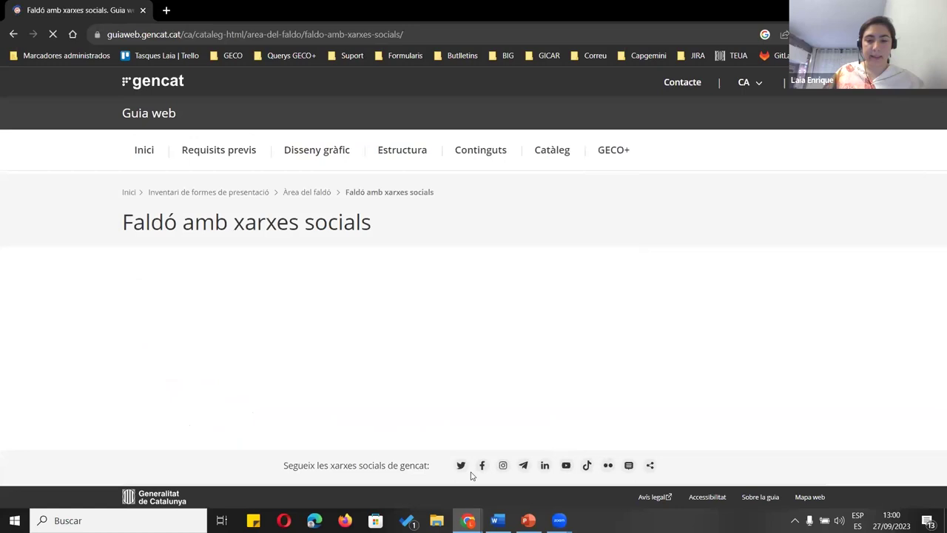
Open gencat's Facebook page from the example's social links, copy its address and close the extra browser window
{"action": "left_click", "coordinate": [483, 466]}
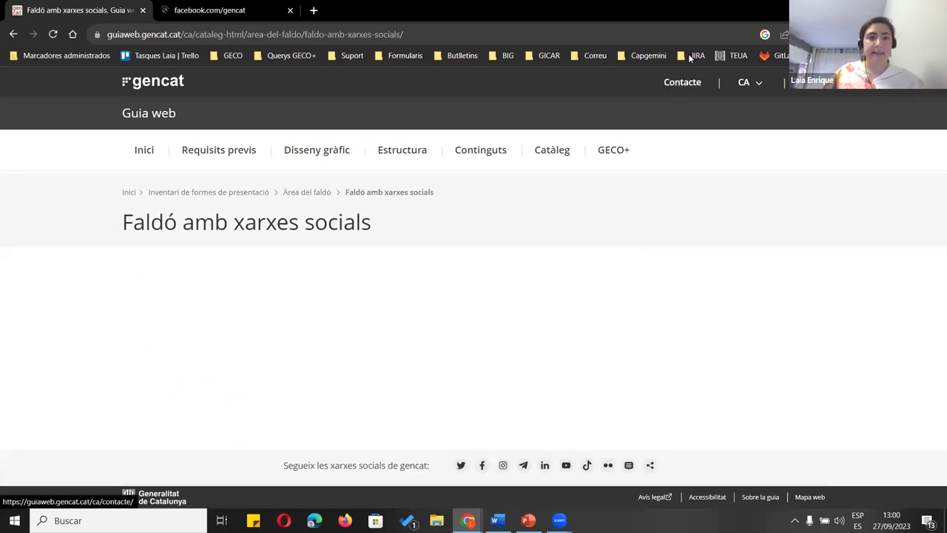
{"action": "left_click", "coordinate": [192, 10]}
{"action": "left_click", "coordinate": [155, 35]}
{"action": "key", "text": "ctrl+c"}
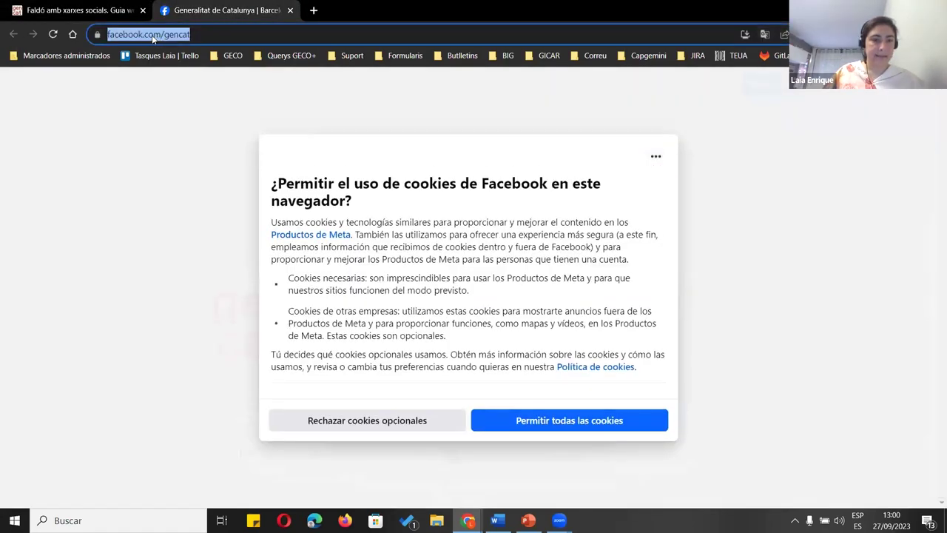
{"action": "left_click", "coordinate": [142, 10]}
{"action": "left_click", "coordinate": [143, 10]}
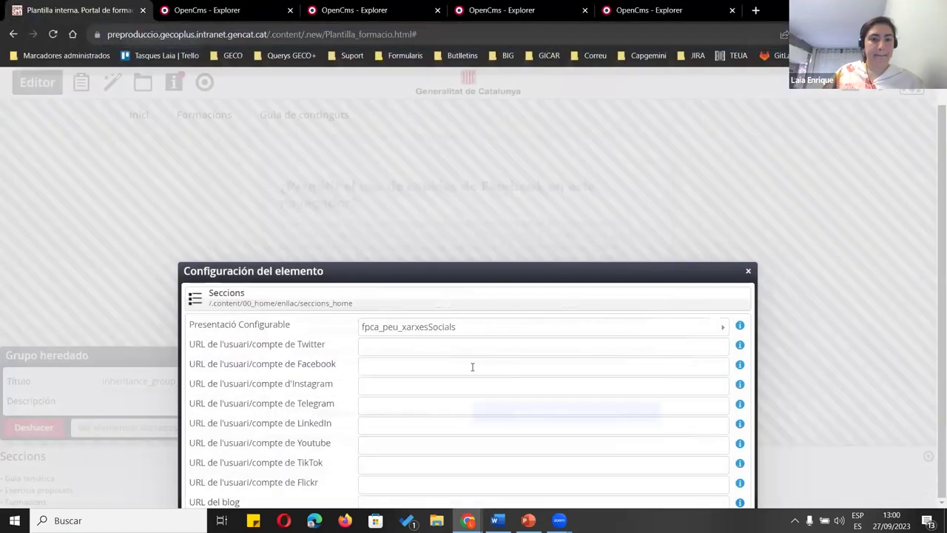
{"action": "key", "text": "ctrl+v"}
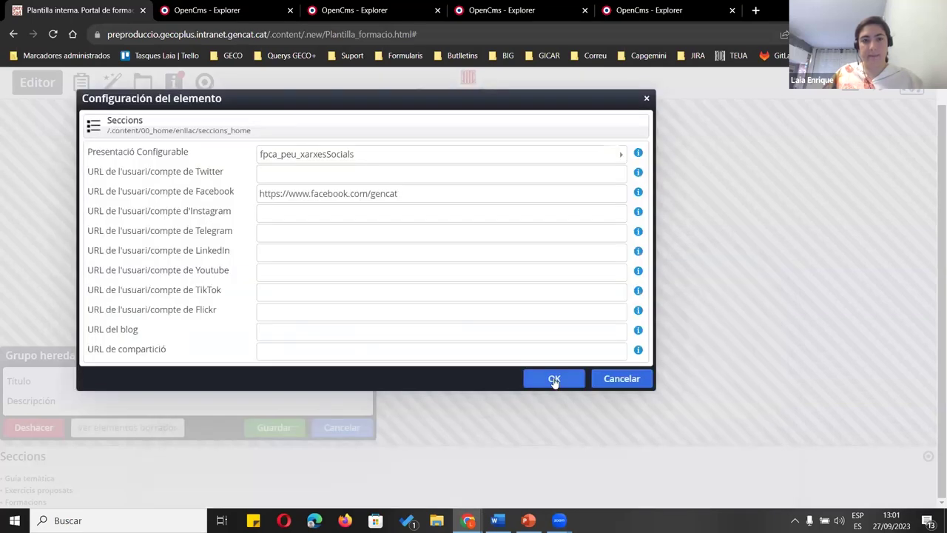
{"action": "left_click", "coordinate": [554, 378]}
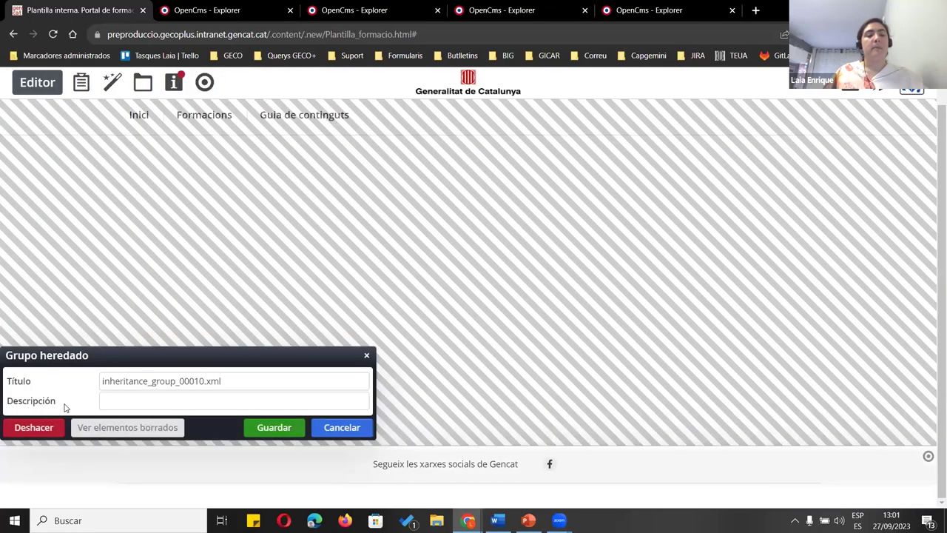
{"action": "left_click", "coordinate": [266, 432]}
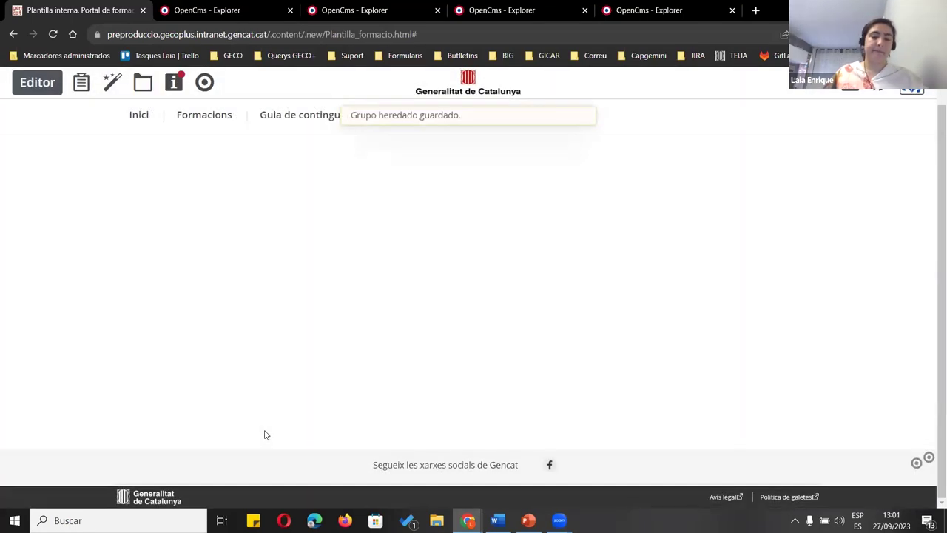
{"action": "left_click", "coordinate": [52, 34]}
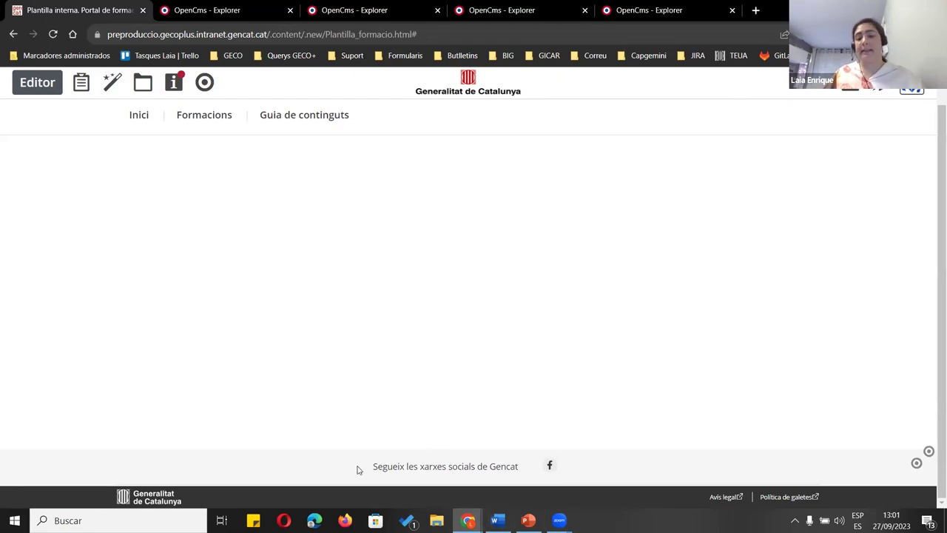
{"action": "left_click_drag", "start_coordinate": [359, 466], "coordinate": [604, 473]}
{"action": "left_click", "coordinate": [635, 475]}
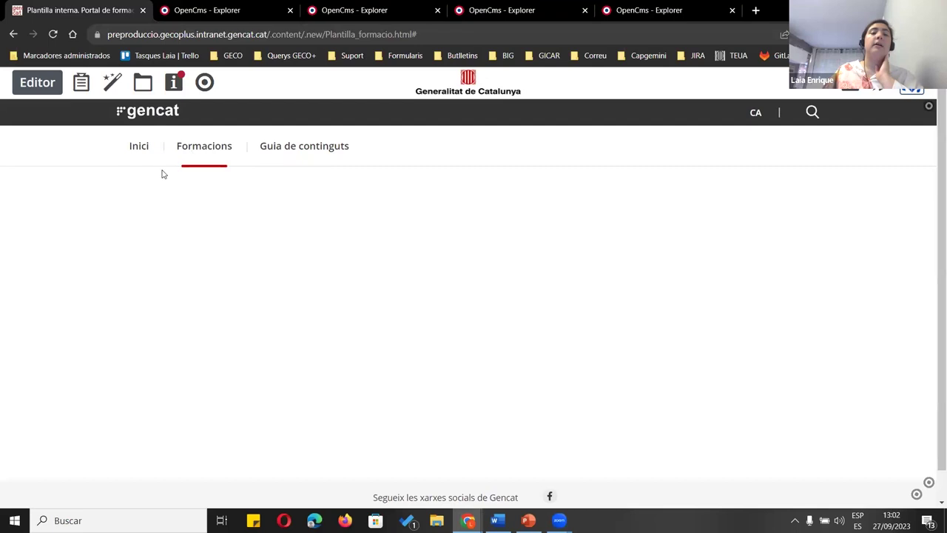
{"action": "scroll", "coordinate": [613, 302], "scroll_direction": "down", "scroll_amount": 1}
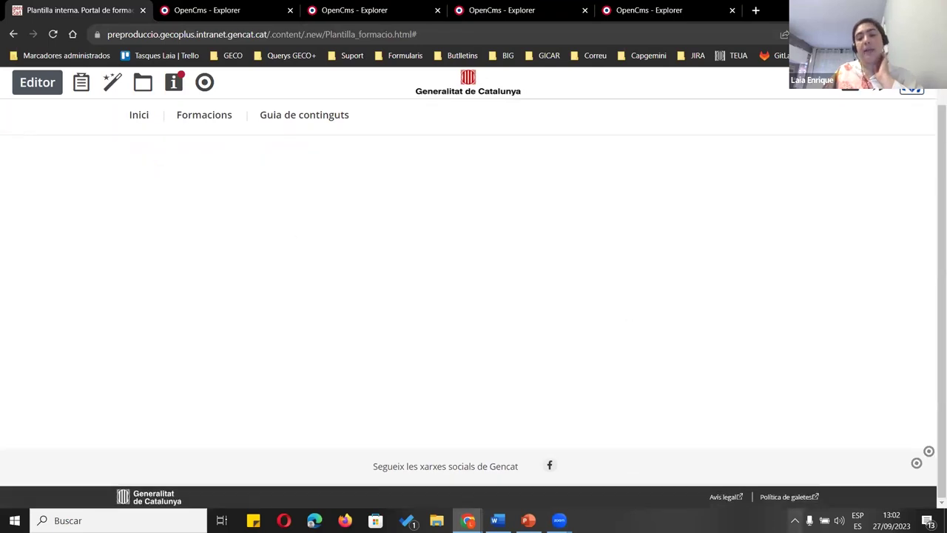
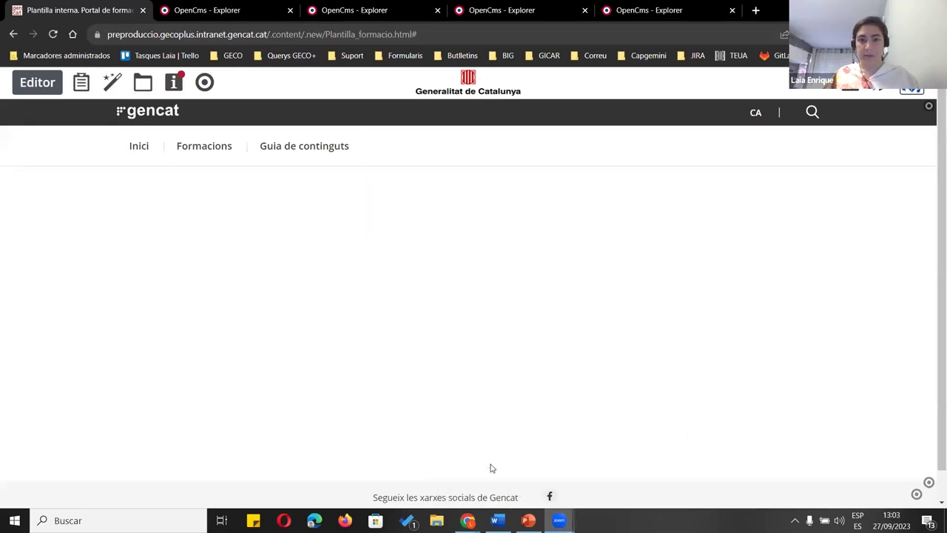
{"action": "left_click", "coordinate": [639, 242]}
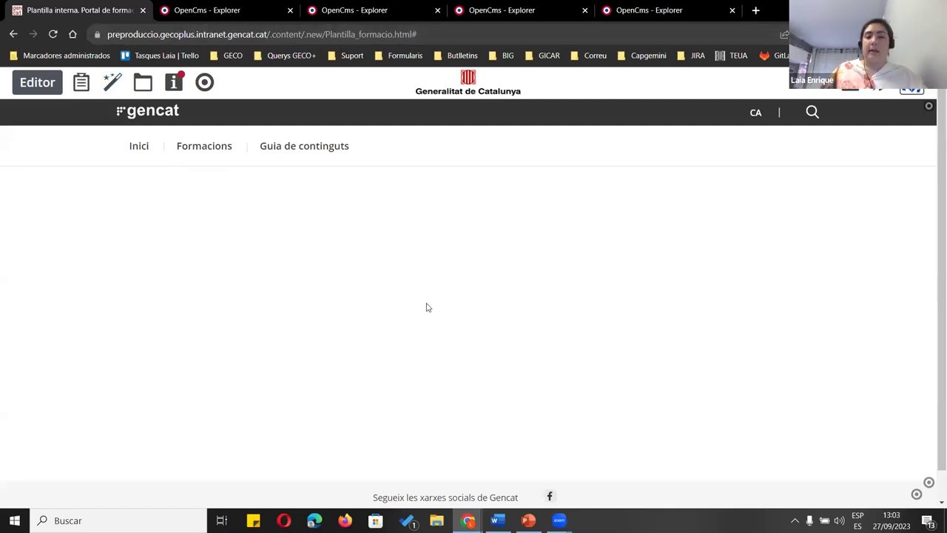
{"action": "scroll", "coordinate": [418, 280], "scroll_direction": "down", "scroll_amount": 1}
{"action": "scroll", "coordinate": [405, 254], "scroll_direction": "up", "scroll_amount": 1}
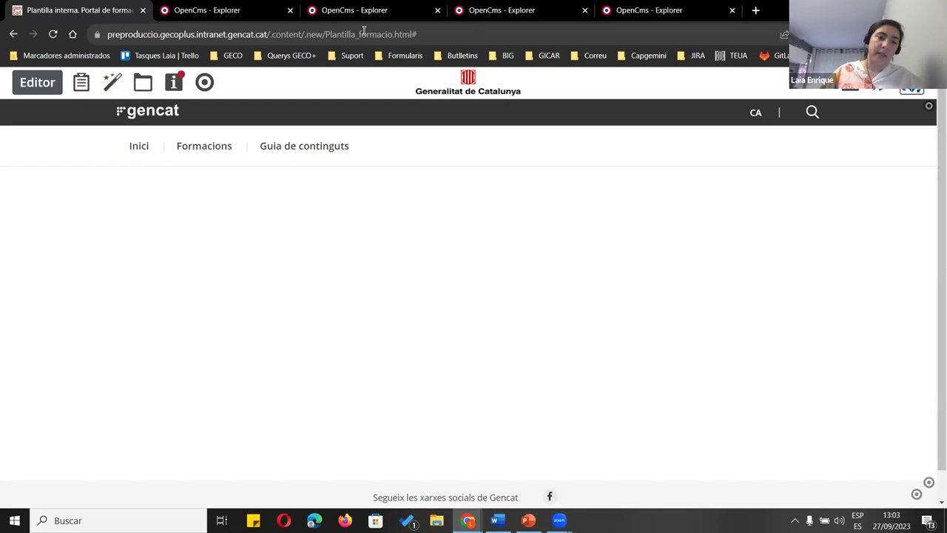
Close the seccions_home resource information, switch from the Explorer to the sitemap and open the Inici sub-sitemap
{"action": "key", "text": "ctrl+Tab"}
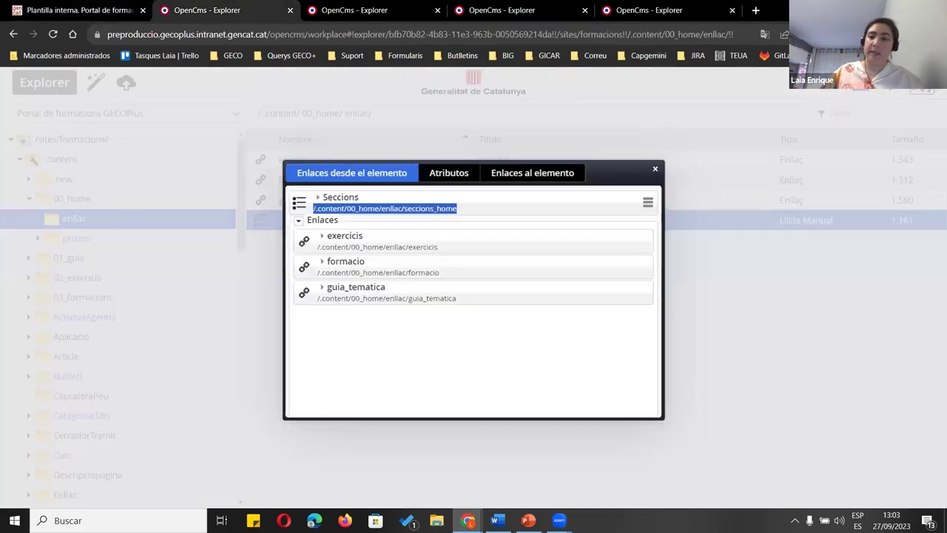
{"action": "left_click", "coordinate": [655, 170]}
{"action": "left_click", "coordinate": [893, 88]}
{"action": "left_click", "coordinate": [877, 135]}
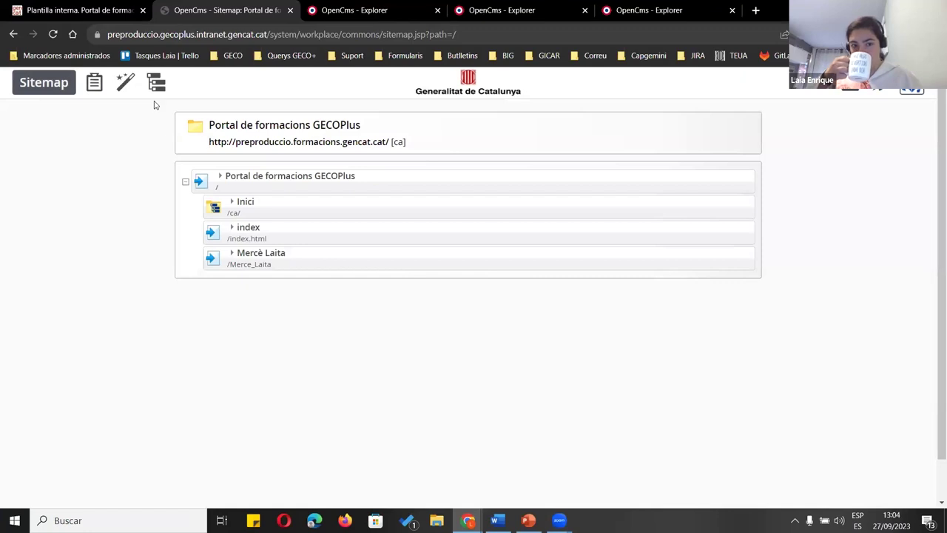
{"action": "left_click", "coordinate": [214, 207]}
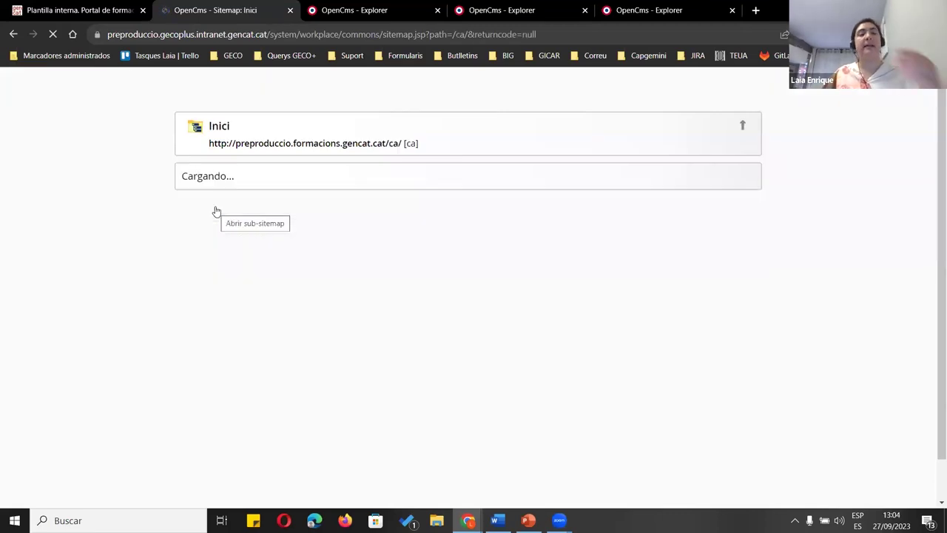
{"action": "scroll", "coordinate": [249, 196], "scroll_direction": "down", "scroll_amount": 2}
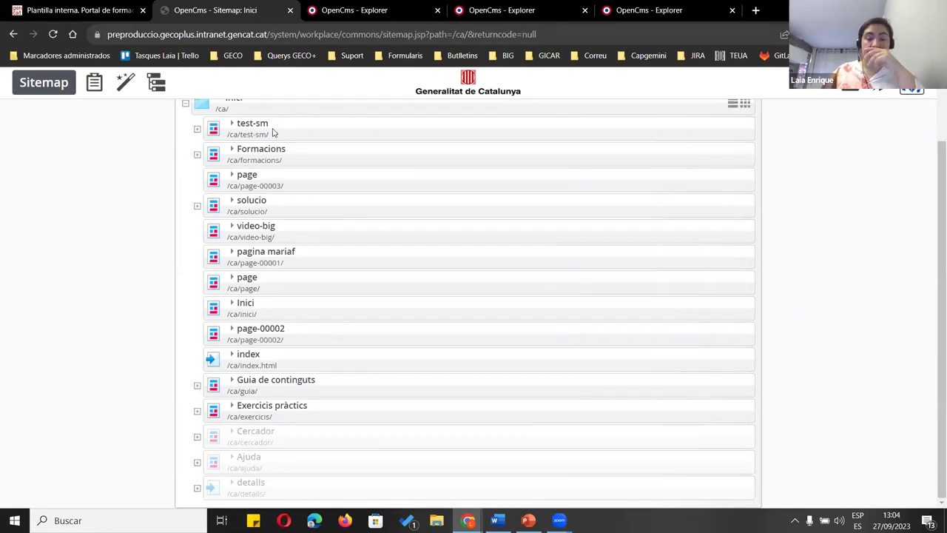
Start creating a child page under the Inici root to examine the page models offered
{"action": "scroll", "coordinate": [244, 174], "scroll_direction": "up", "scroll_amount": 2}
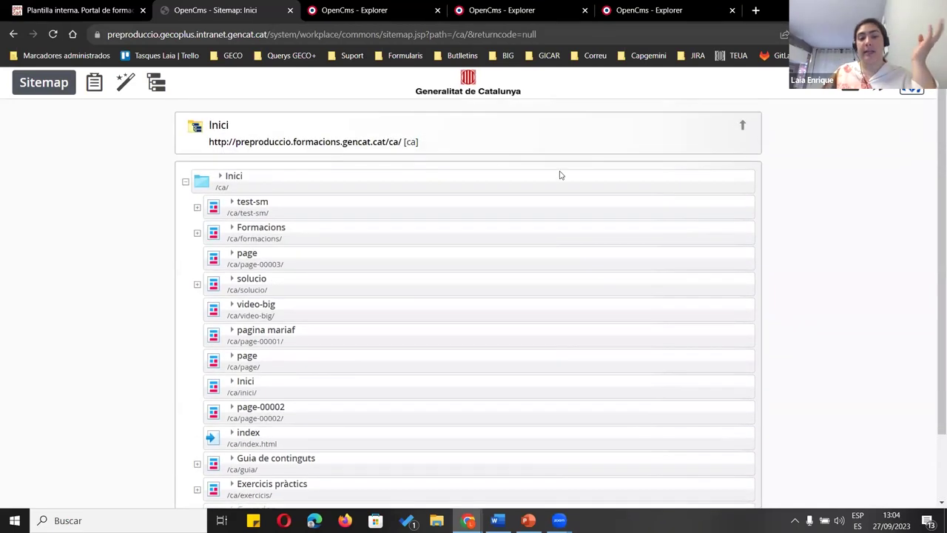
{"action": "left_click", "coordinate": [733, 182]}
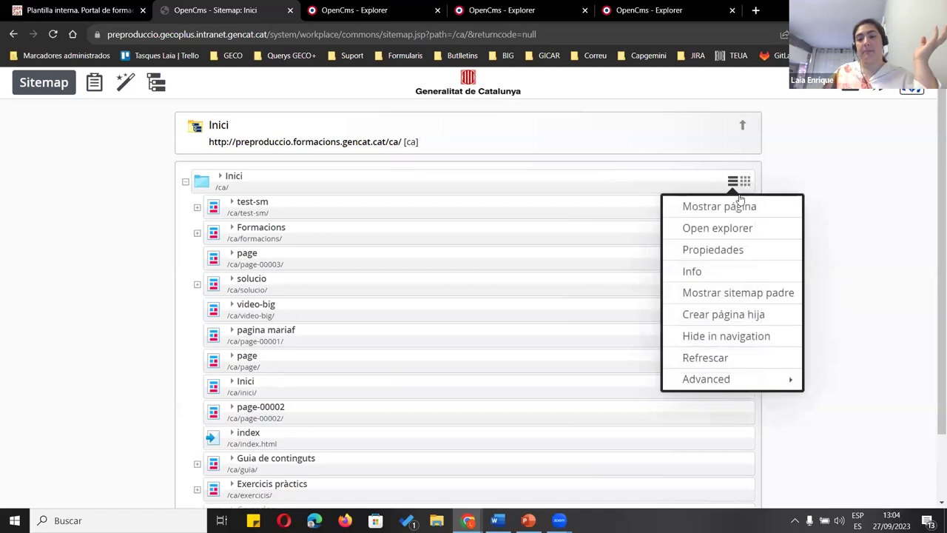
{"action": "left_click", "coordinate": [731, 317]}
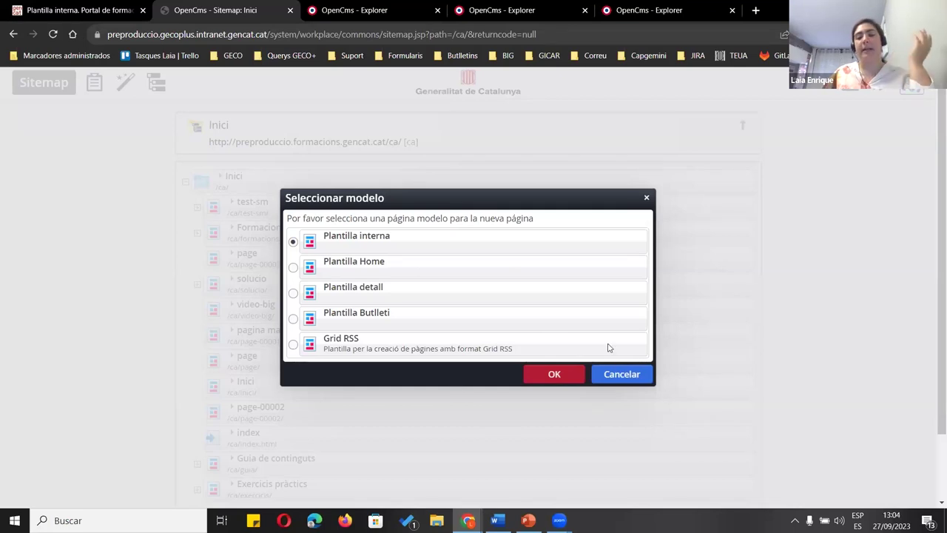
Switch from the template page to the Explorer and open the .config file in the .content folder for editing
{"action": "left_click", "coordinate": [110, 11]}
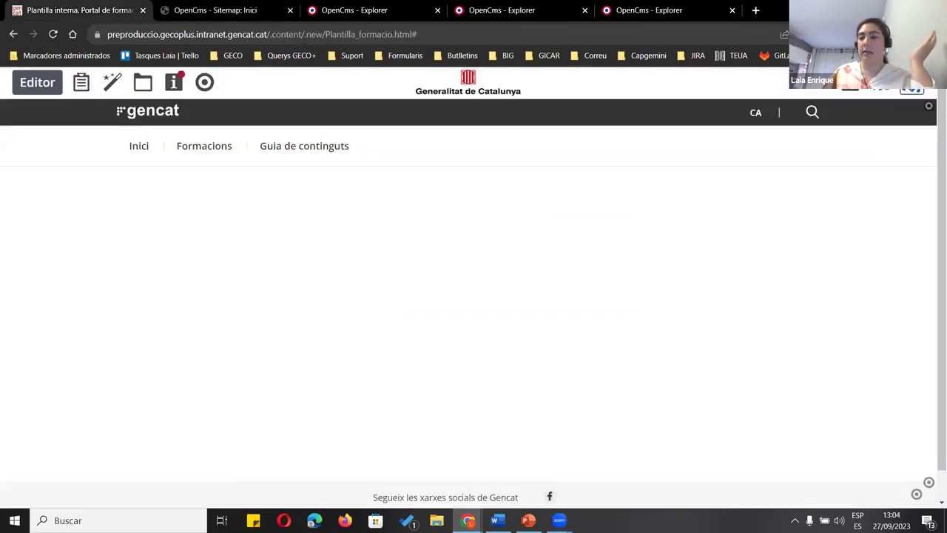
{"action": "left_click", "coordinate": [911, 88]}
{"action": "left_click", "coordinate": [769, 196]}
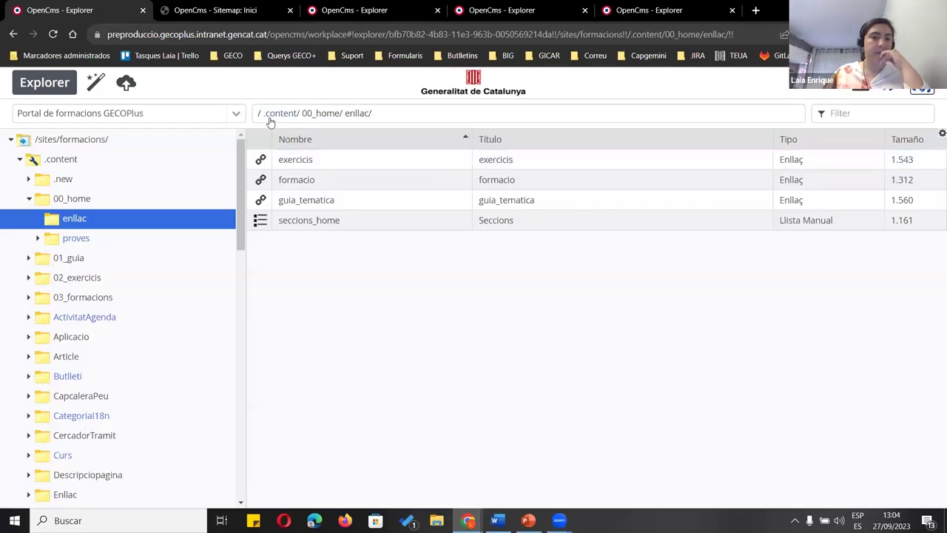
{"action": "left_click", "coordinate": [270, 117]}
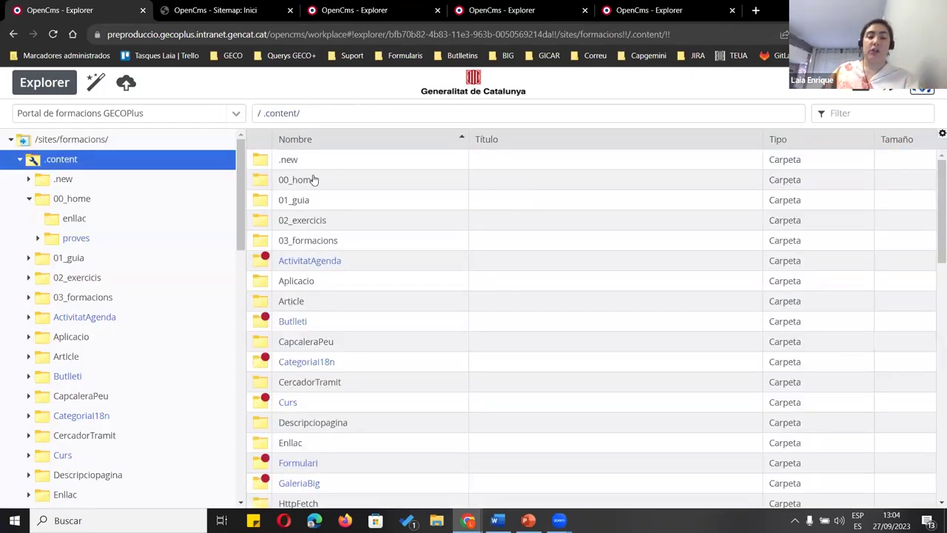
{"action": "scroll", "coordinate": [313, 180], "scroll_direction": "down", "scroll_amount": 15}
{"action": "left_click", "coordinate": [380, 235]}
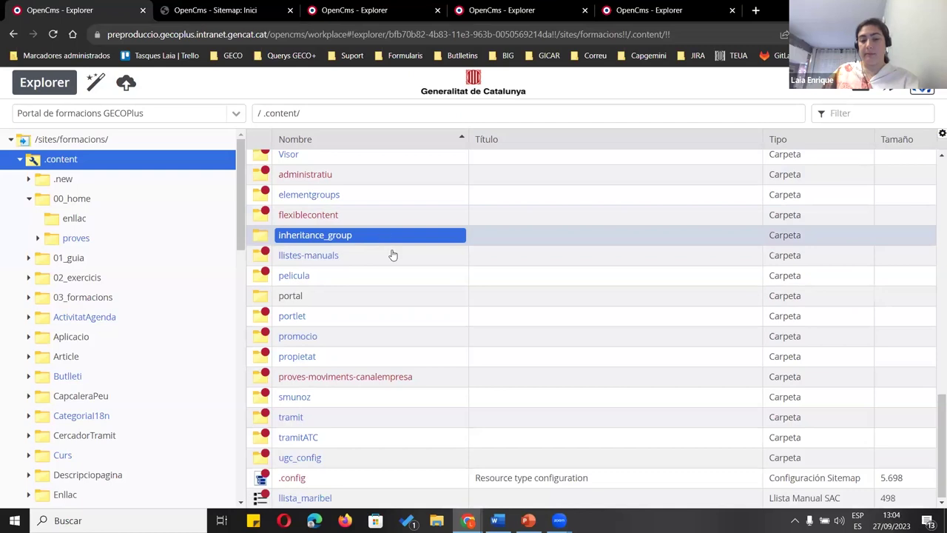
{"action": "left_click", "coordinate": [298, 478]}
{"action": "right_click", "coordinate": [298, 478]}
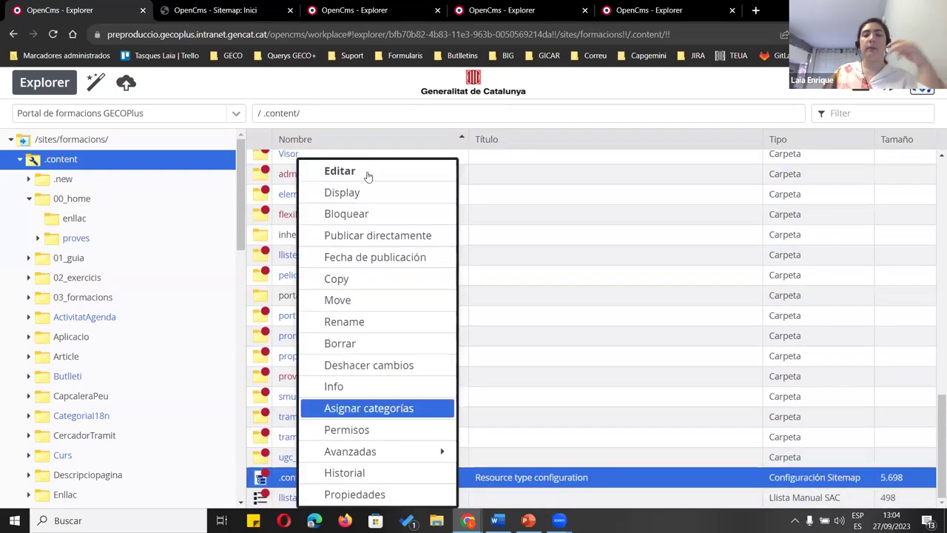
{"action": "left_click", "coordinate": [375, 177]}
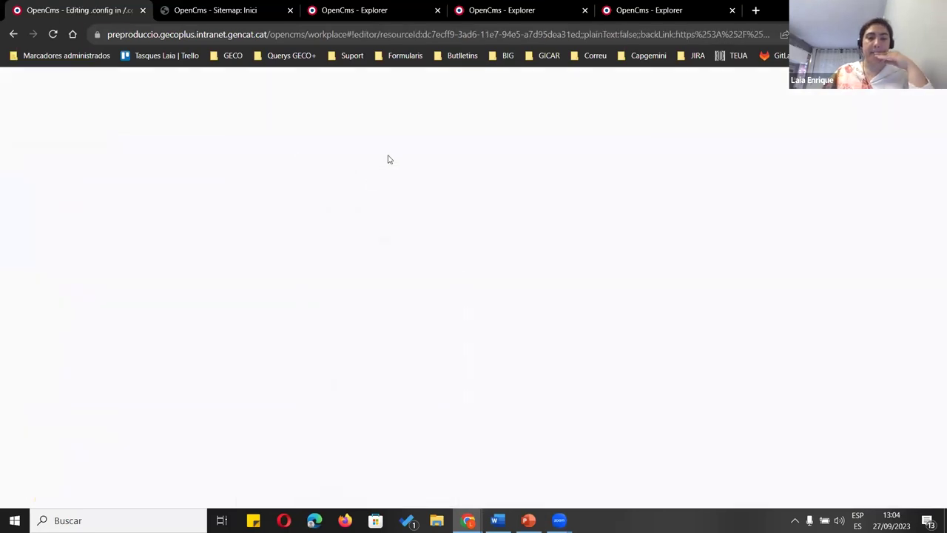
Examine the page paths and default options of the templates defined in the resource type configuration
{"action": "left_click", "coordinate": [441, 170]}
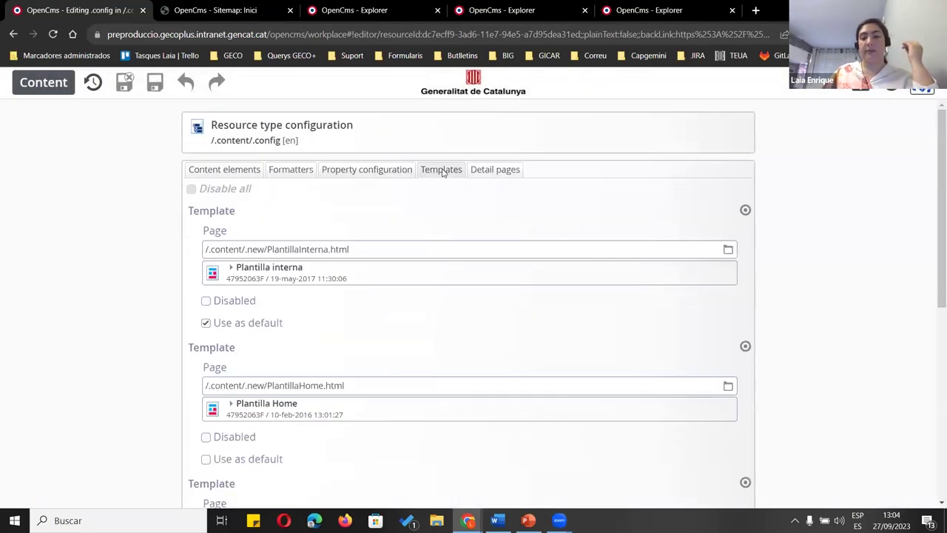
{"action": "scroll", "coordinate": [382, 185], "scroll_direction": "down", "scroll_amount": 3}
{"action": "scroll", "coordinate": [382, 187], "scroll_direction": "up", "scroll_amount": 3}
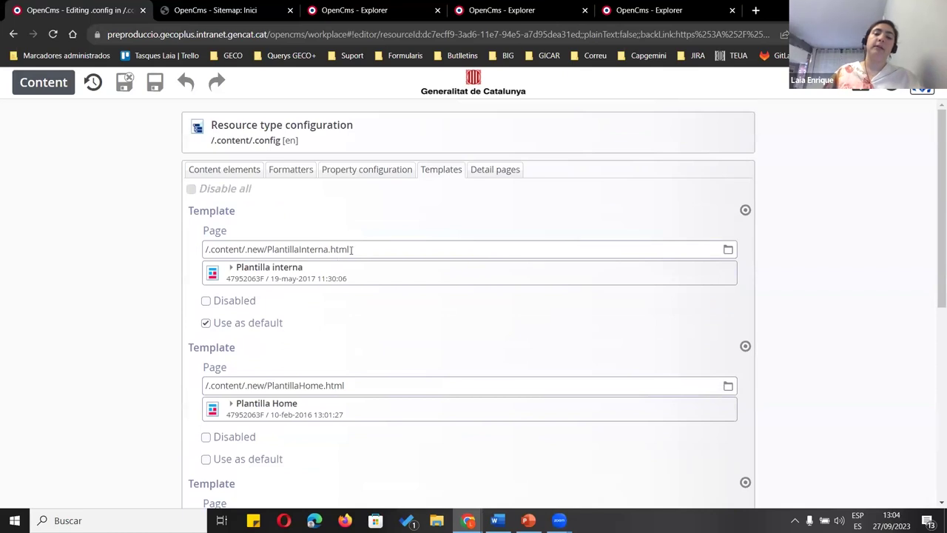
{"action": "double_click", "coordinate": [276, 250]}
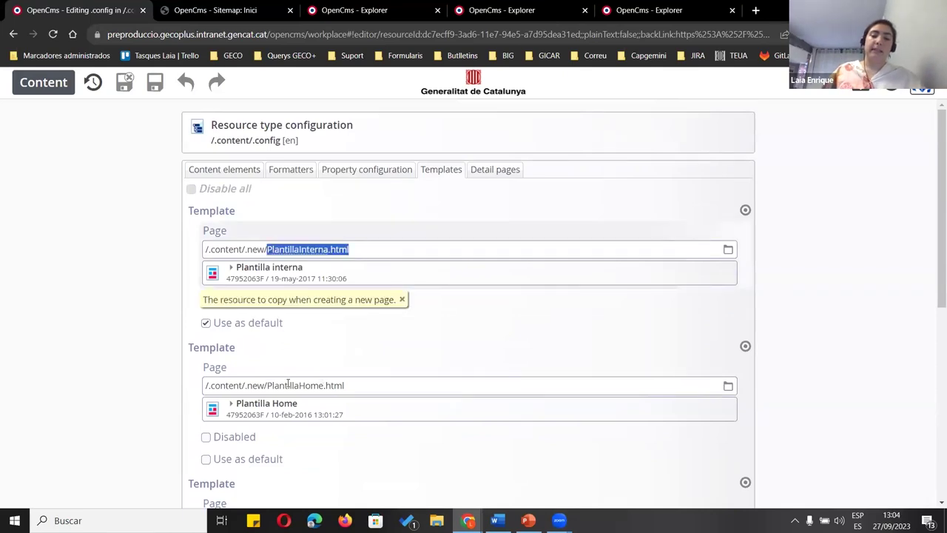
{"action": "double_click", "coordinate": [272, 386]}
{"action": "scroll", "coordinate": [391, 360], "scroll_direction": "down", "scroll_amount": 3}
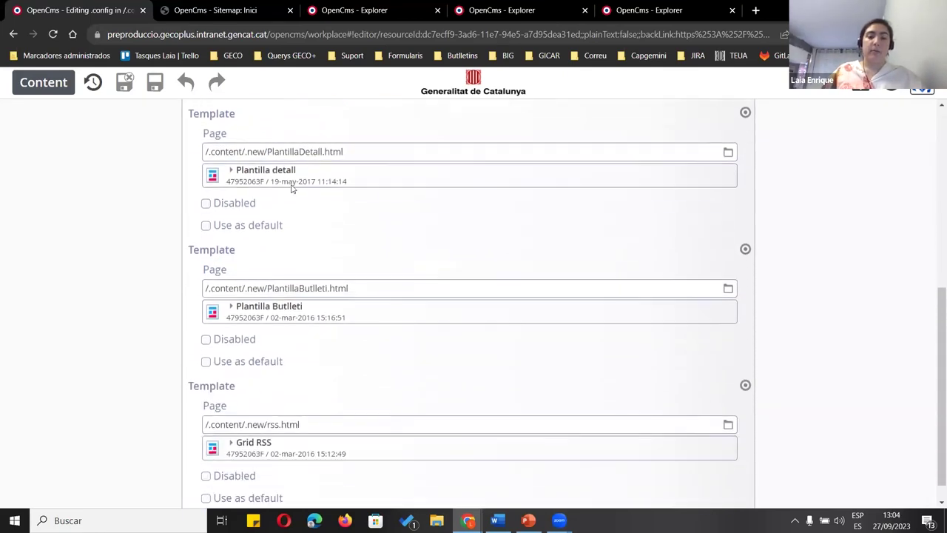
{"action": "scroll", "coordinate": [363, 318], "scroll_direction": "down", "scroll_amount": 1}
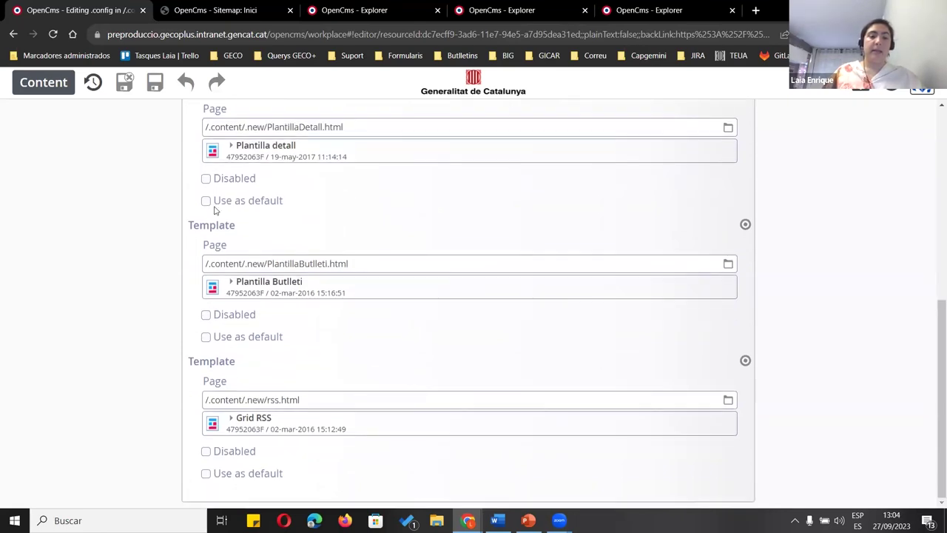
{"action": "left_click", "coordinate": [214, 11]}
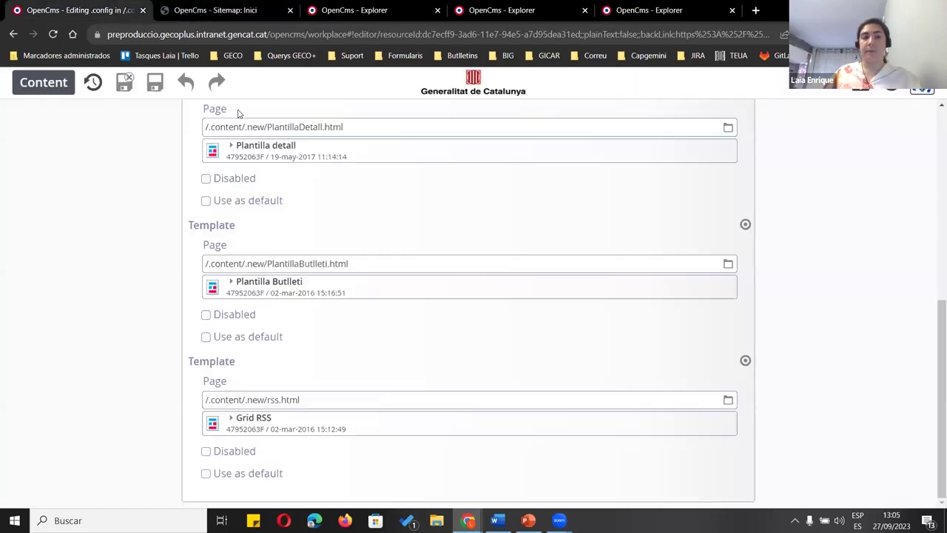
{"action": "left_click", "coordinate": [77, 10]}
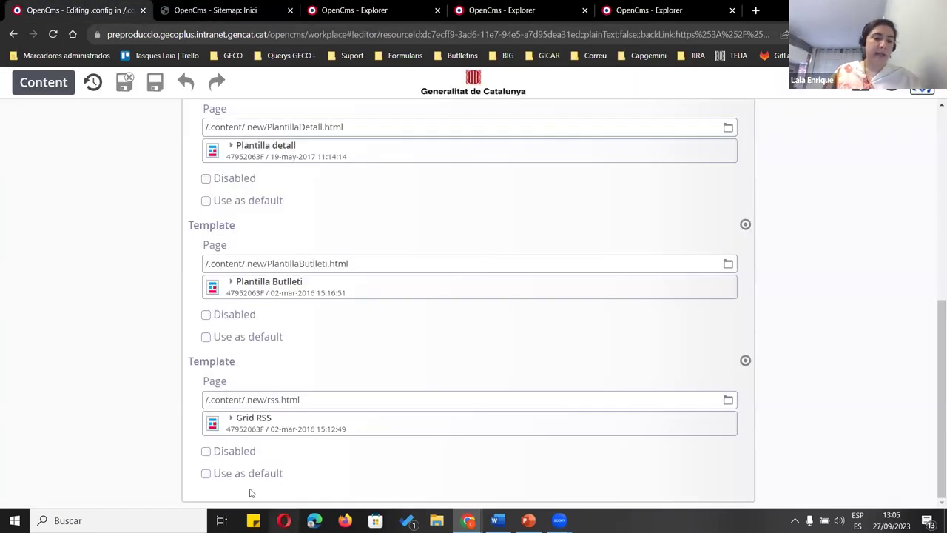
{"action": "scroll", "coordinate": [266, 256], "scroll_direction": "up", "scroll_amount": 10}
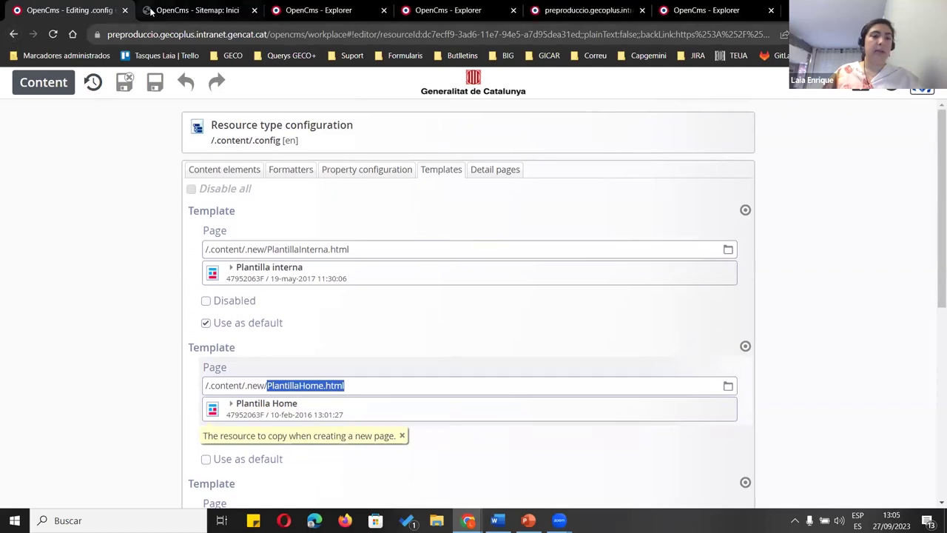
Cancel the pending model selection in the sitemap and copy the path of Plantilla_formacio.html from its resource information in .content/.new
{"action": "left_click_drag", "start_coordinate": [151, 10], "coordinate": [70, 11]}
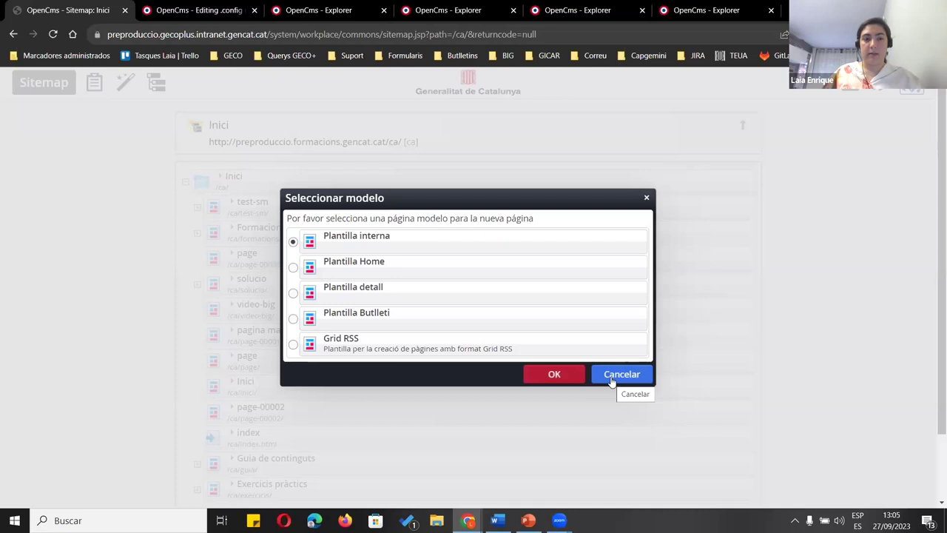
{"action": "left_click", "coordinate": [611, 380]}
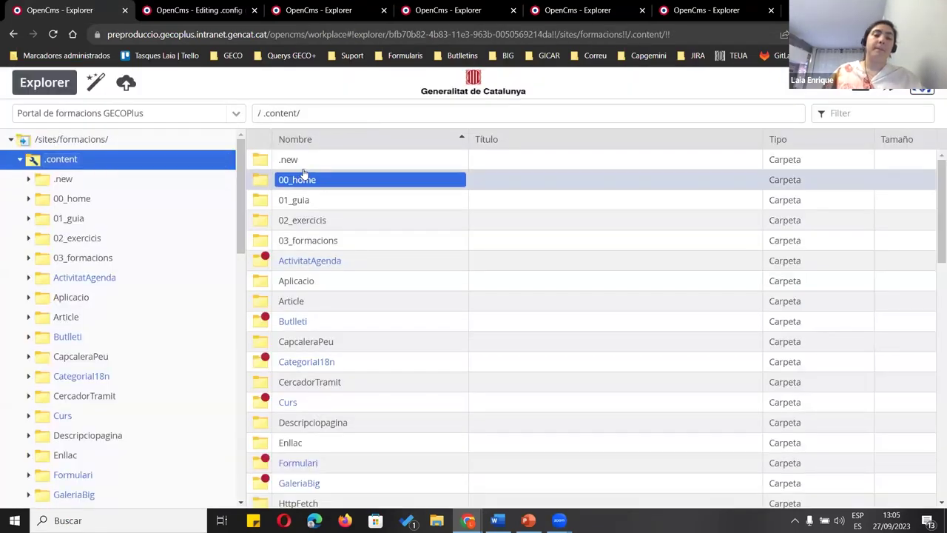
{"action": "double_click", "coordinate": [296, 160]}
{"action": "left_click", "coordinate": [359, 260]}
{"action": "left_click", "coordinate": [360, 303]}
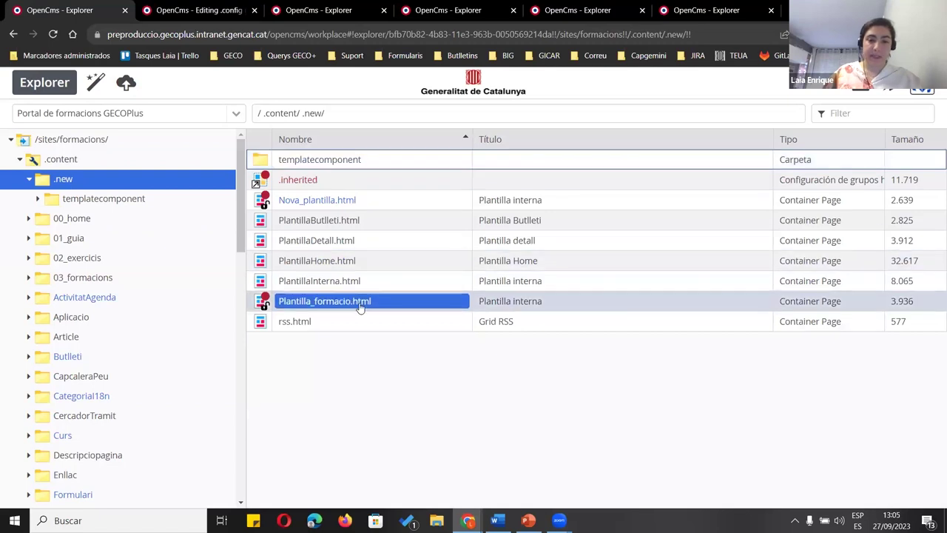
{"action": "right_click", "coordinate": [359, 307]}
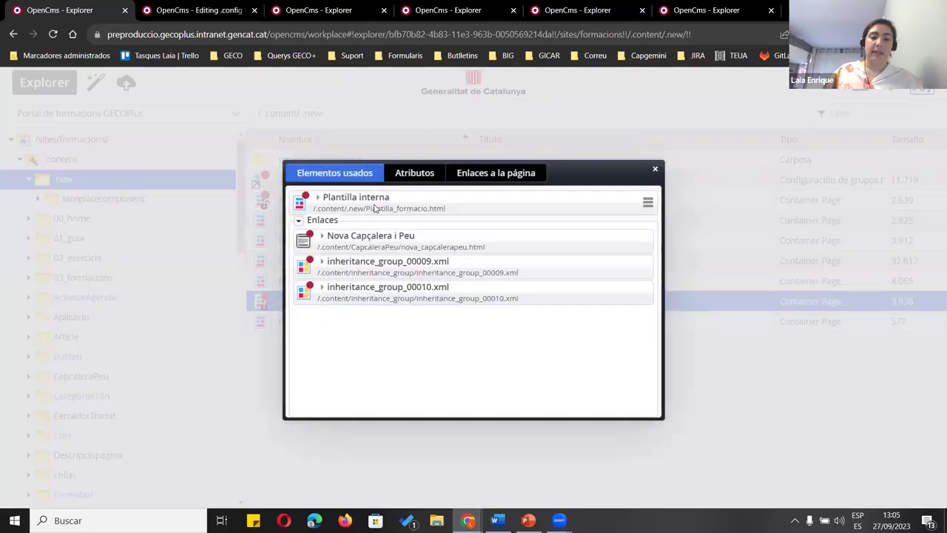
{"action": "triple_click", "coordinate": [375, 209]}
{"action": "right_click", "coordinate": [375, 209]}
{"action": "left_click", "coordinate": [385, 214]}
Add a template entry after Grid RSS with the page /.content/.new/Plantilla_formacio.html, then save and exit the configuration
{"action": "left_click", "coordinate": [198, 10]}
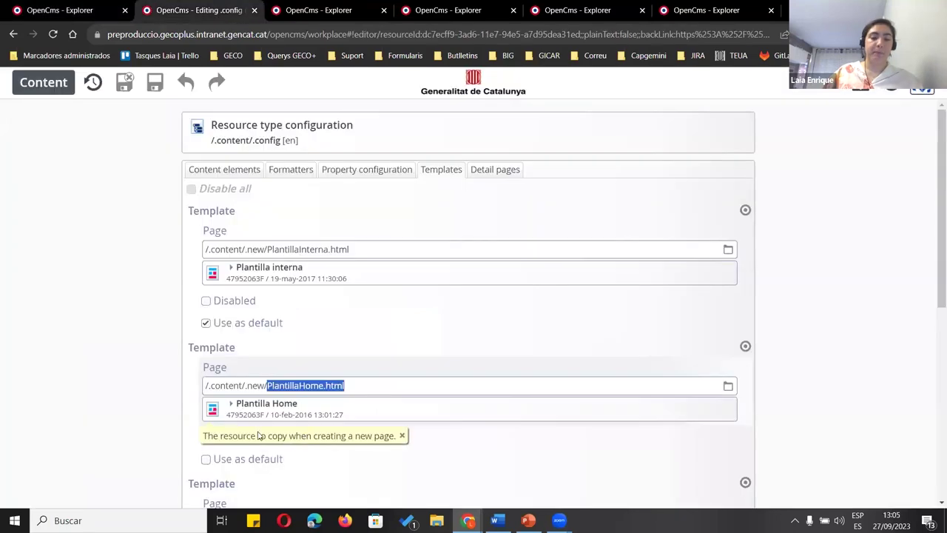
{"action": "scroll", "coordinate": [262, 414], "scroll_direction": "down", "scroll_amount": 10}
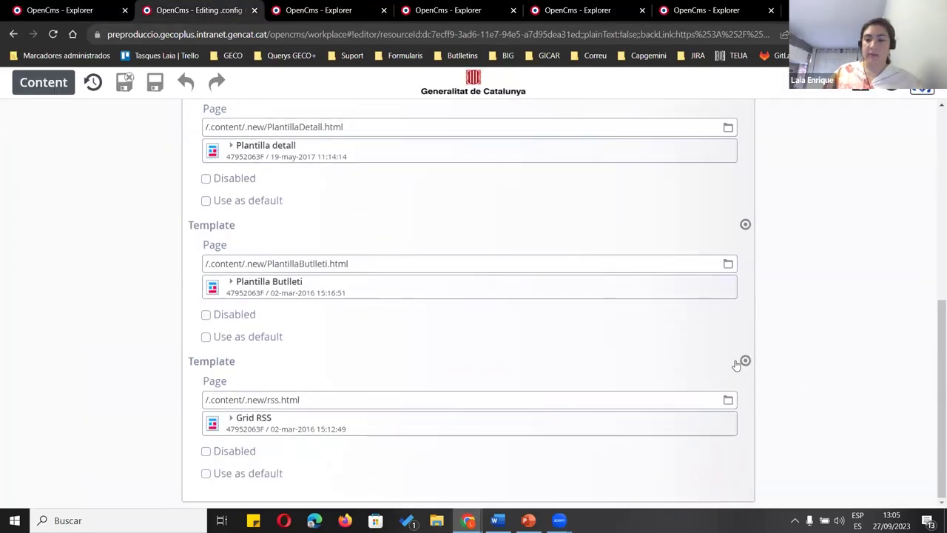
{"action": "left_click", "coordinate": [736, 364]}
{"action": "left_click", "coordinate": [283, 427]}
{"action": "key", "text": "ctrl+v"}
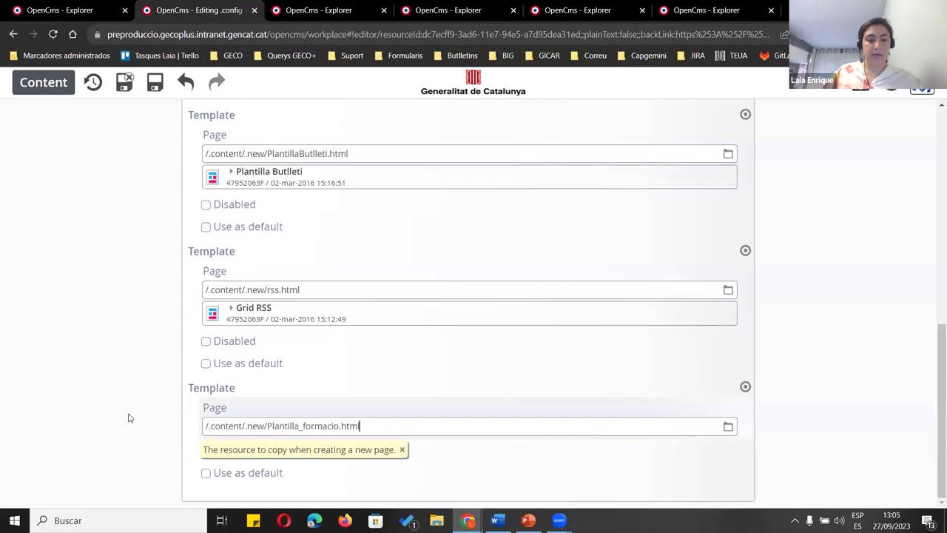
{"action": "left_click", "coordinate": [123, 91]}
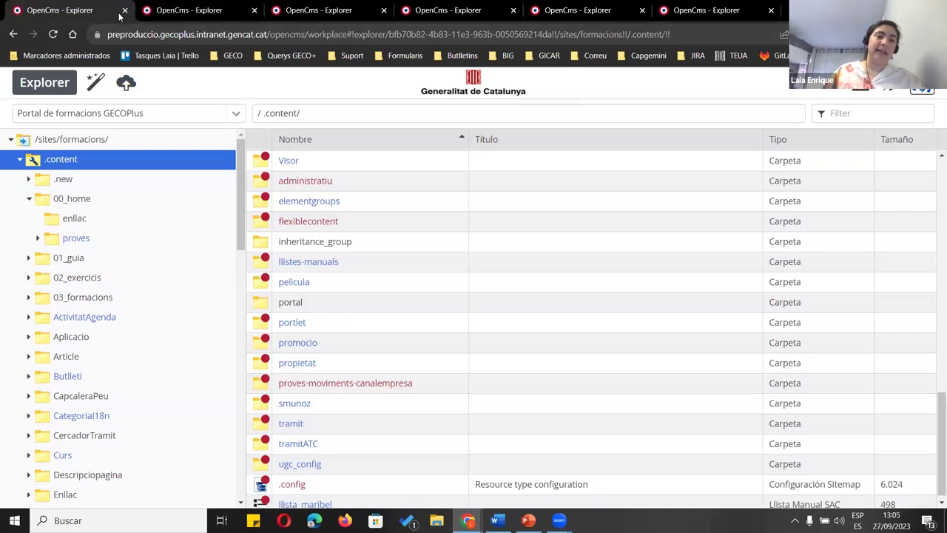
Close the extra Explorer pages and the resource information of Plantilla_formacio.html
{"action": "left_click", "coordinate": [125, 10]}
{"action": "left_click", "coordinate": [153, 10]}
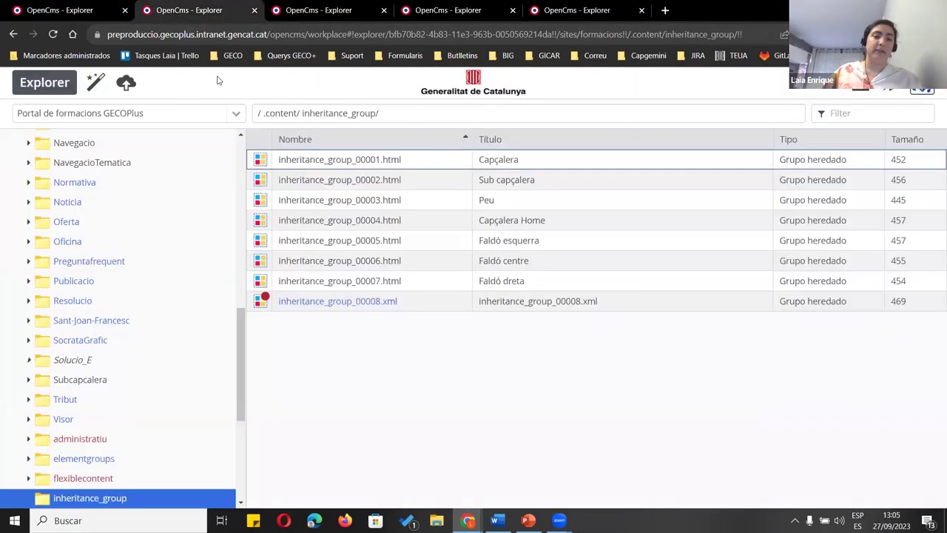
{"action": "left_click", "coordinate": [127, 7]}
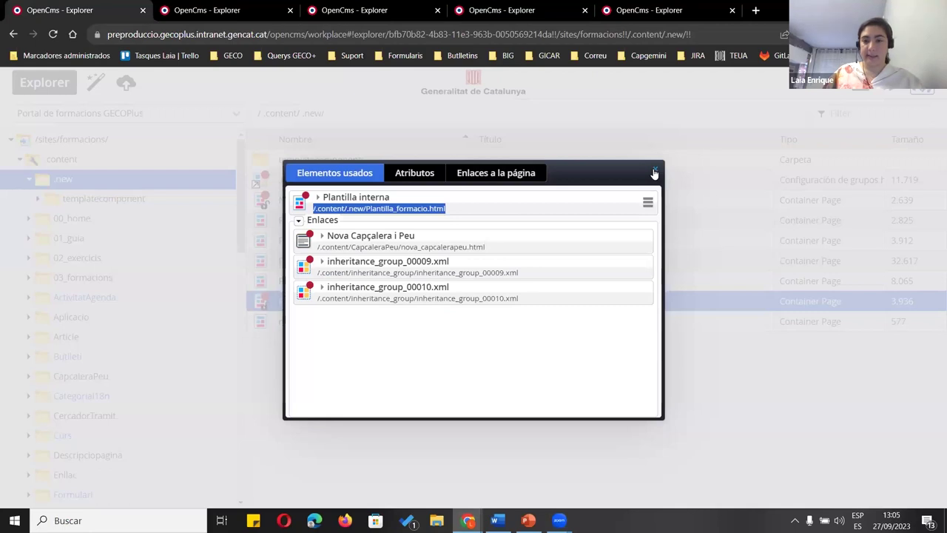
{"action": "left_click", "coordinate": [654, 172]}
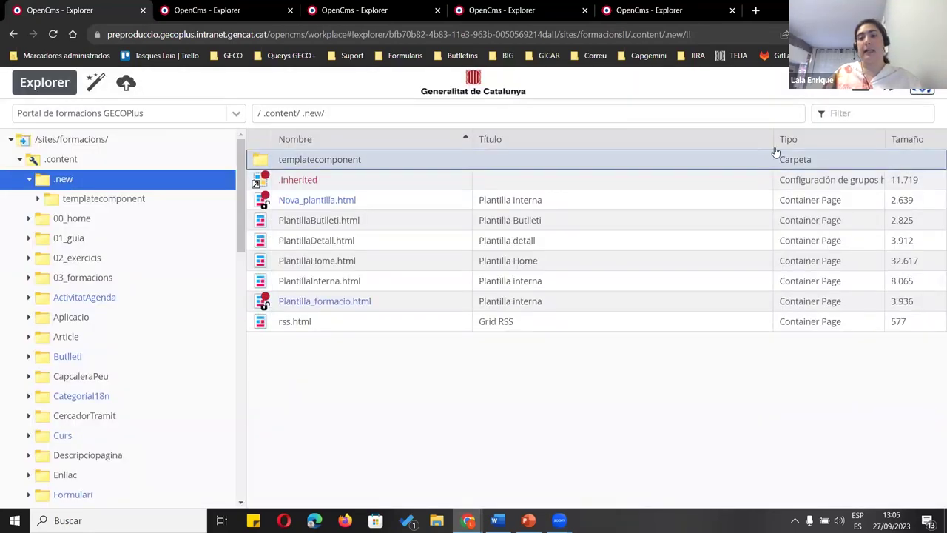
Switch from the Explorer to the sitemap and open the Inici sub-sitemap
{"action": "left_click", "coordinate": [876, 104]}
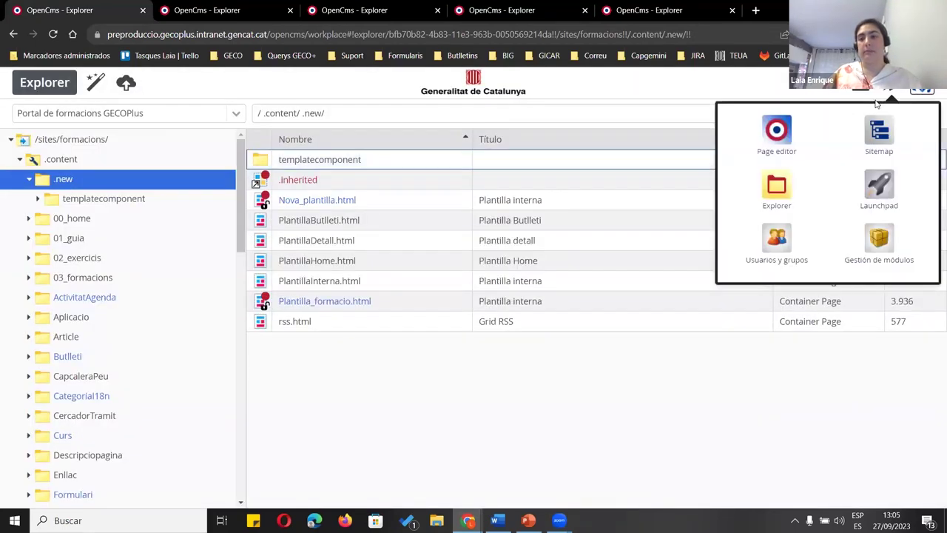
{"action": "left_click", "coordinate": [879, 132]}
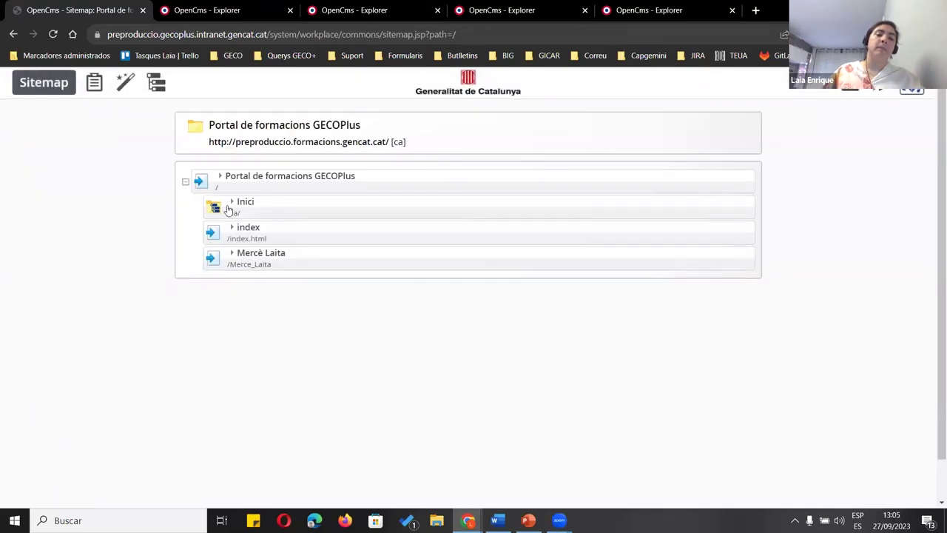
{"action": "left_click", "coordinate": [216, 208]}
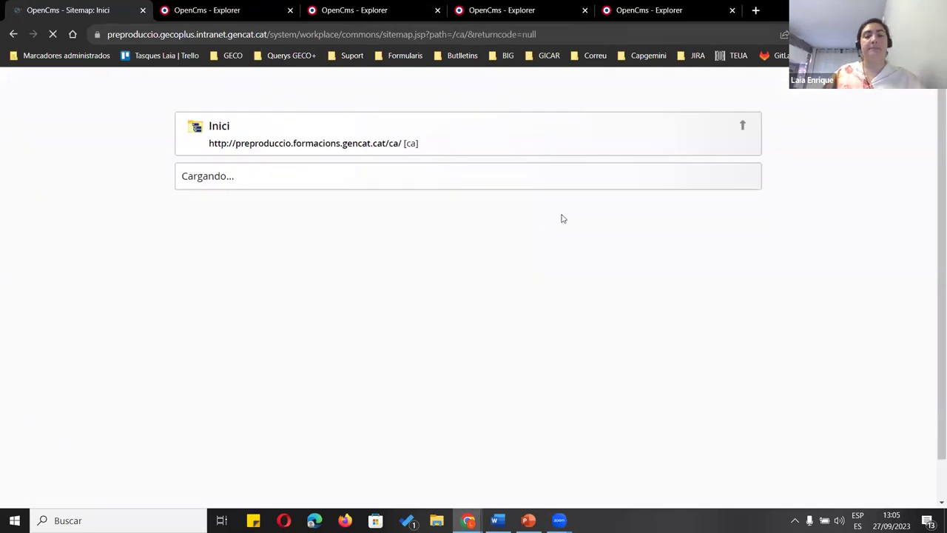
Check the models offered for a child page of test-sm, select the last Plantilla interna, and cancel the creation
{"action": "left_click", "coordinate": [732, 207]}
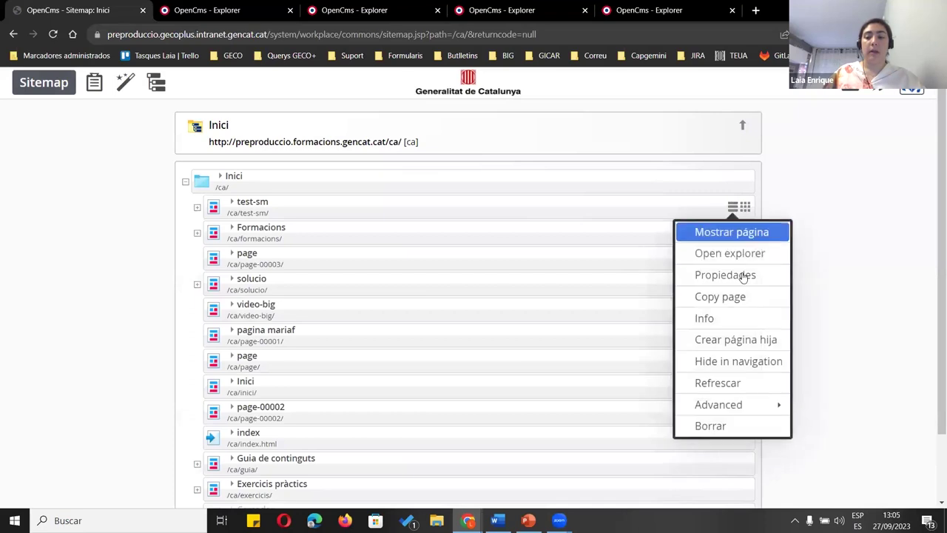
{"action": "left_click", "coordinate": [725, 339]}
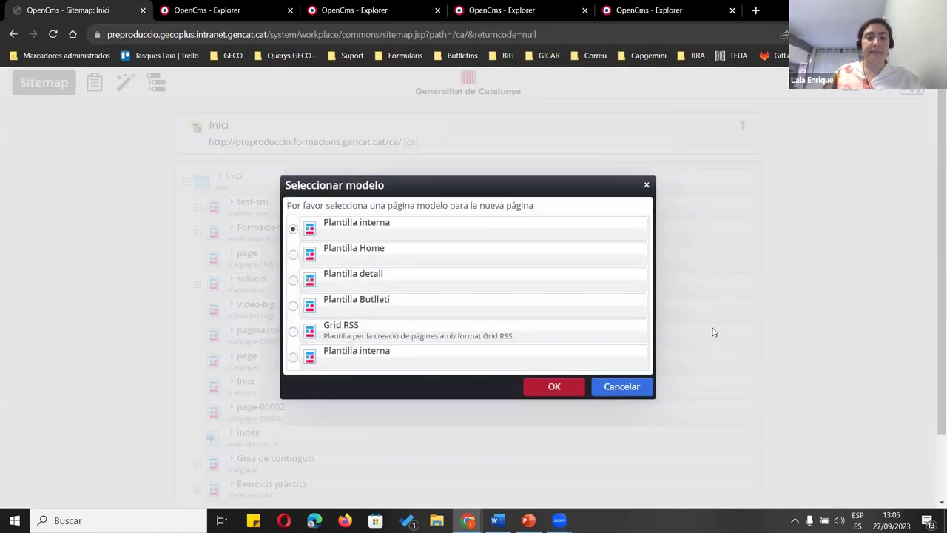
{"action": "left_click_drag", "start_coordinate": [392, 356], "coordinate": [310, 357]}
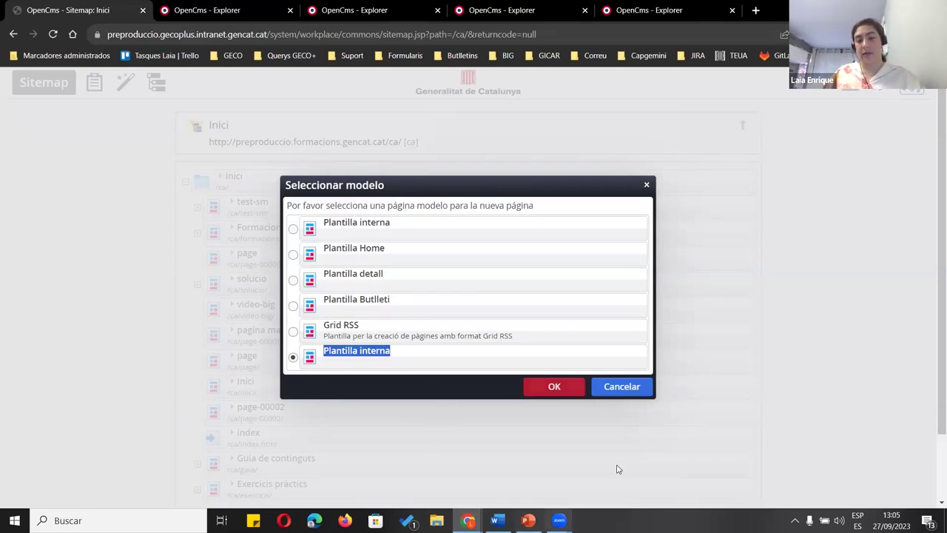
{"action": "left_click", "coordinate": [614, 386]}
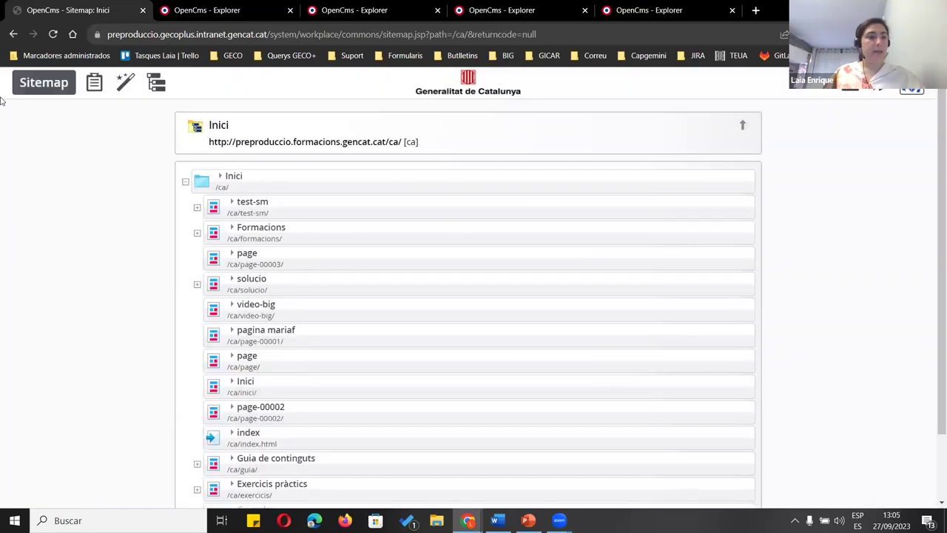
Return to the Explorer's .new folder and set the title of Plantilla_formacio.html to "Plantilla formacio"
{"action": "left_click", "coordinate": [13, 34]}
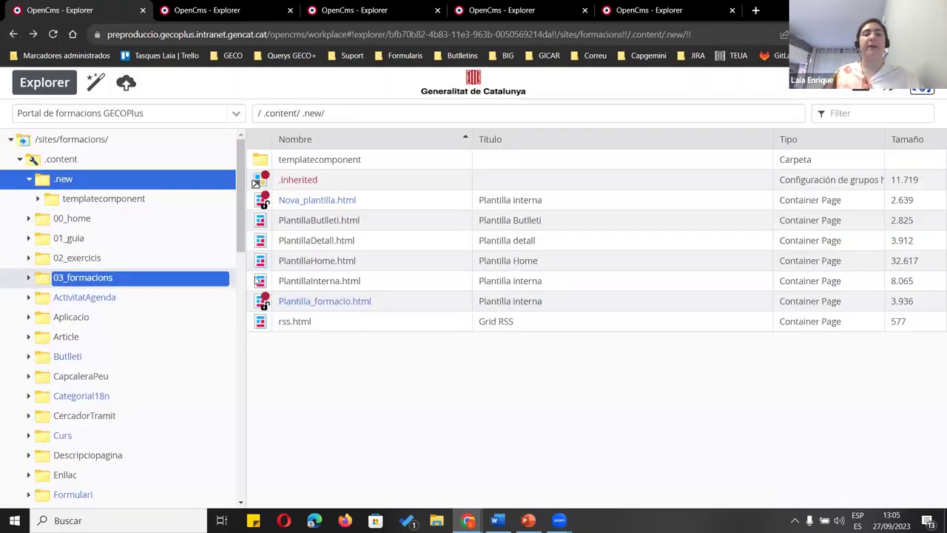
{"action": "left_click", "coordinate": [566, 309]}
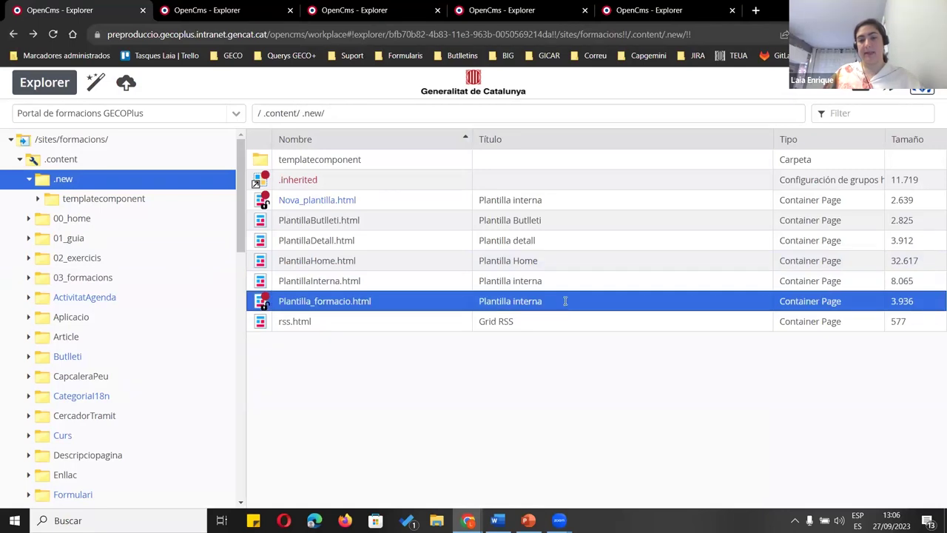
{"action": "left_click", "coordinate": [561, 303]}
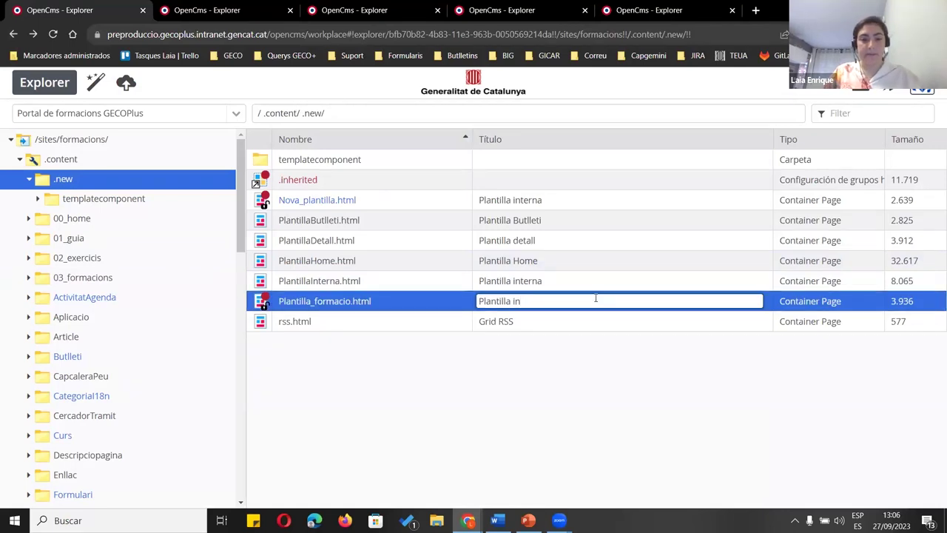
{"action": "type", "text": "Plantilla formacio"}
{"action": "left_click", "coordinate": [575, 418]}
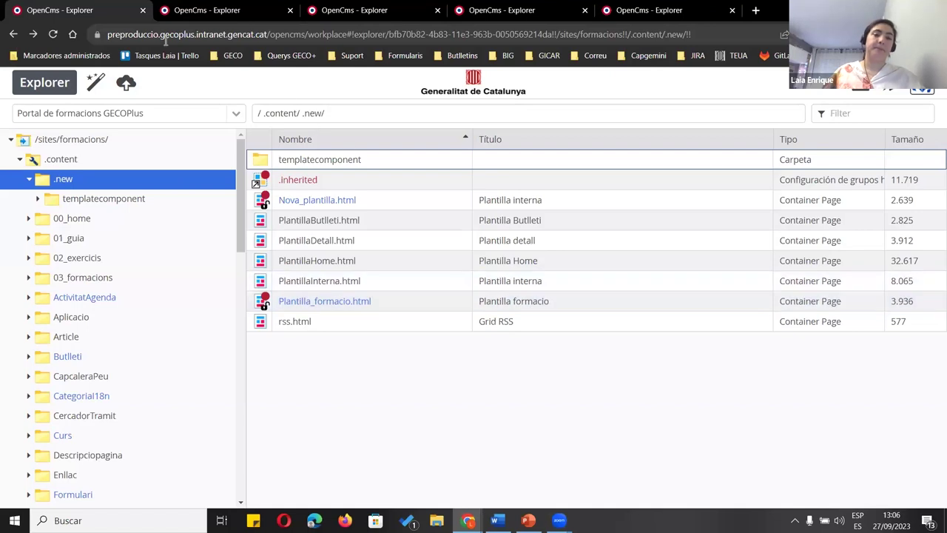
Switch from the Explorer back to the sitemap and open the Inici sub-sitemap again
{"action": "left_click", "coordinate": [204, 10]}
{"action": "left_click", "coordinate": [78, 9]}
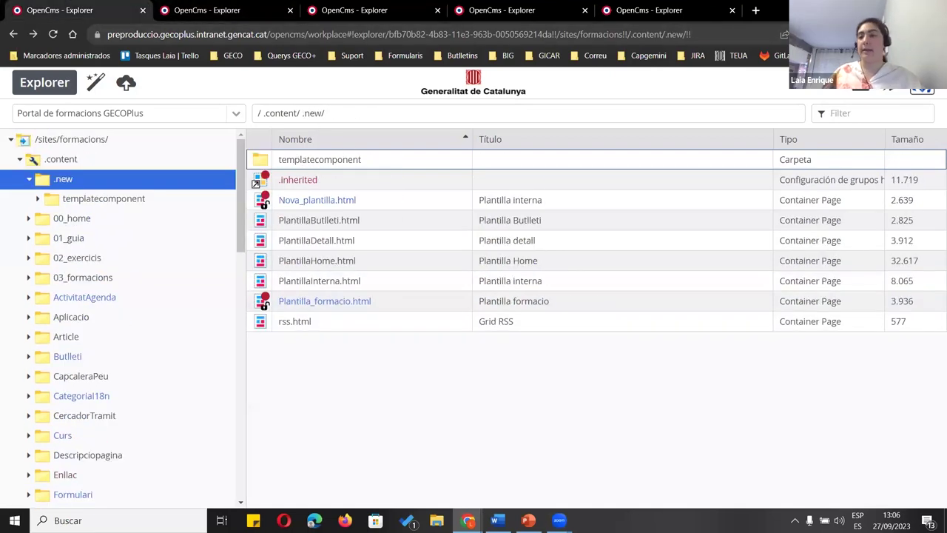
{"action": "left_click", "coordinate": [922, 86]}
{"action": "left_click", "coordinate": [871, 133]}
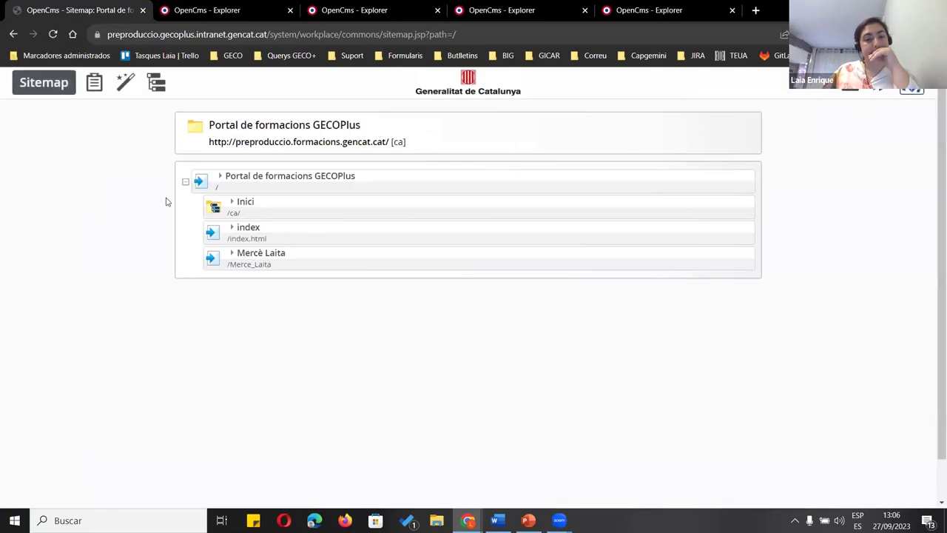
{"action": "left_click", "coordinate": [212, 214]}
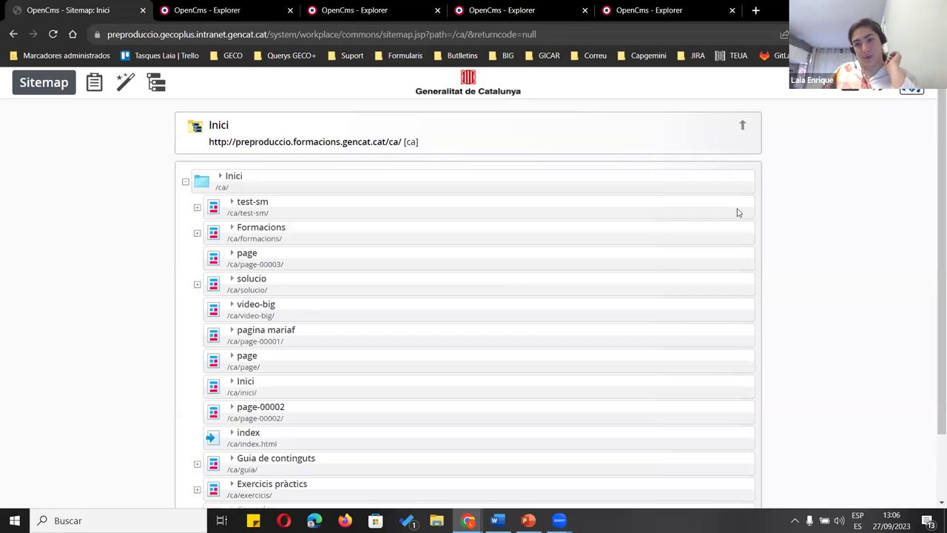
Start a child page under test-sm and check the offered models for Plantilla formacio, highlighting its title
{"action": "left_click", "coordinate": [731, 209]}
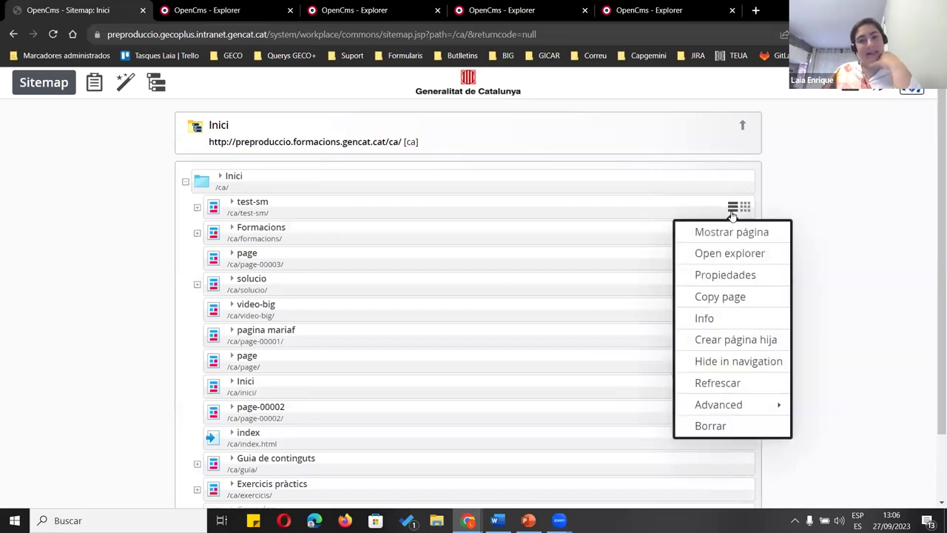
{"action": "left_click", "coordinate": [774, 341]}
{"action": "left_click_drag", "start_coordinate": [392, 363], "coordinate": [331, 361]}
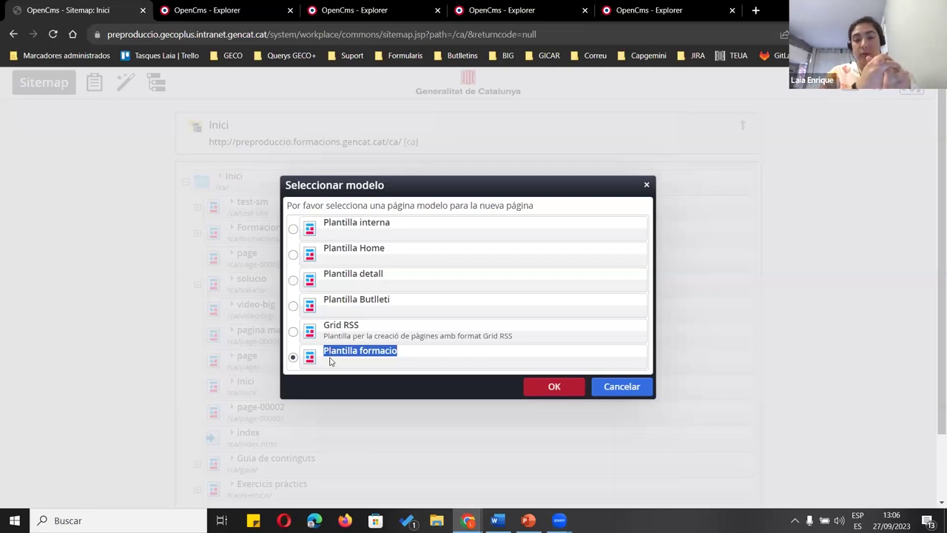
Switch to the PowerPoint presentation, start the slide show and advance to the slide Plantilles (Com publicar-les)
{"action": "left_click", "coordinate": [527, 520]}
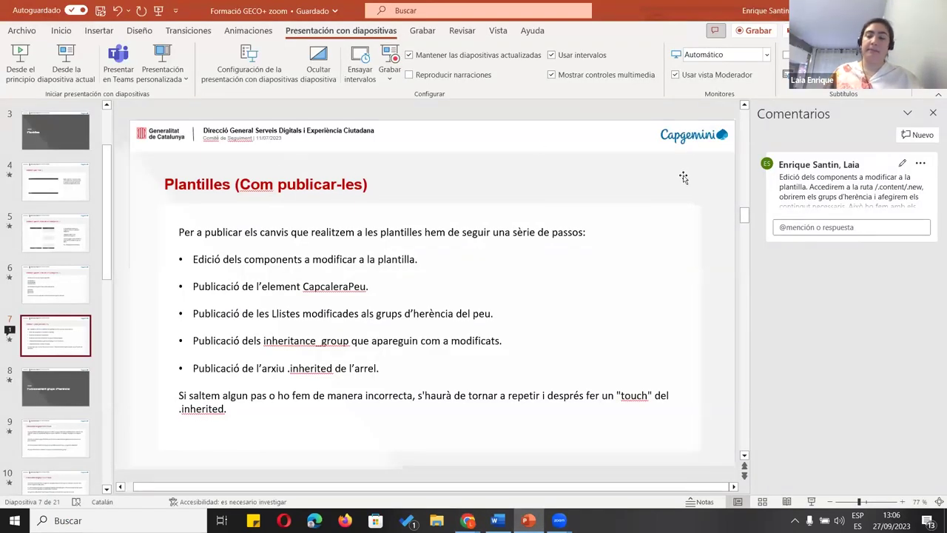
{"action": "key", "text": "F5"}
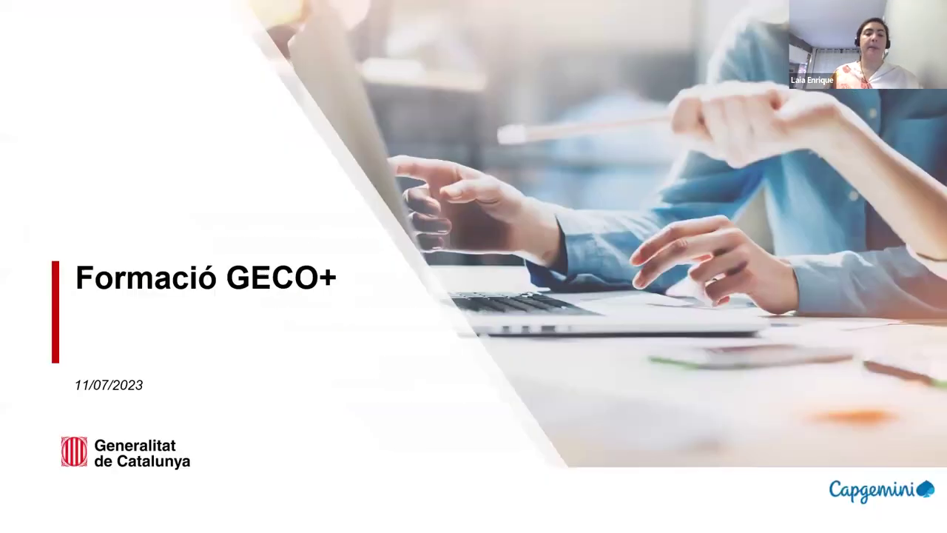
{"action": "key", "text": "Right"}
{"action": "key", "text": "Right"}
{"action": "key", "text": "Right"}
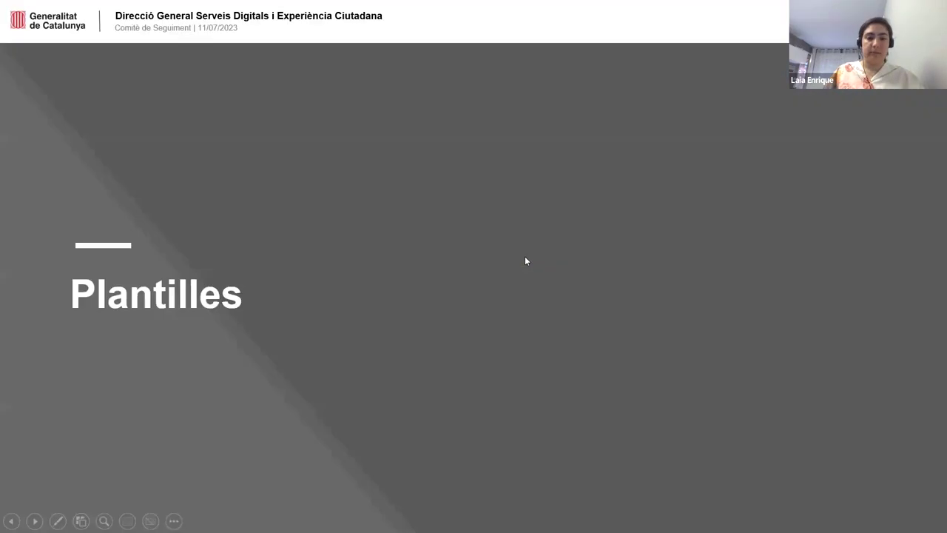
{"action": "key", "text": "Right"}
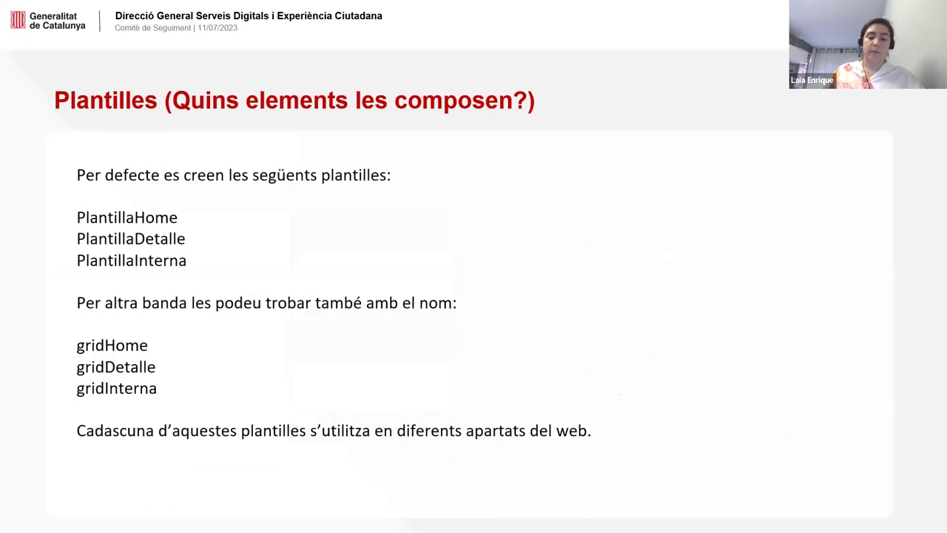
{"action": "key", "text": "Right"}
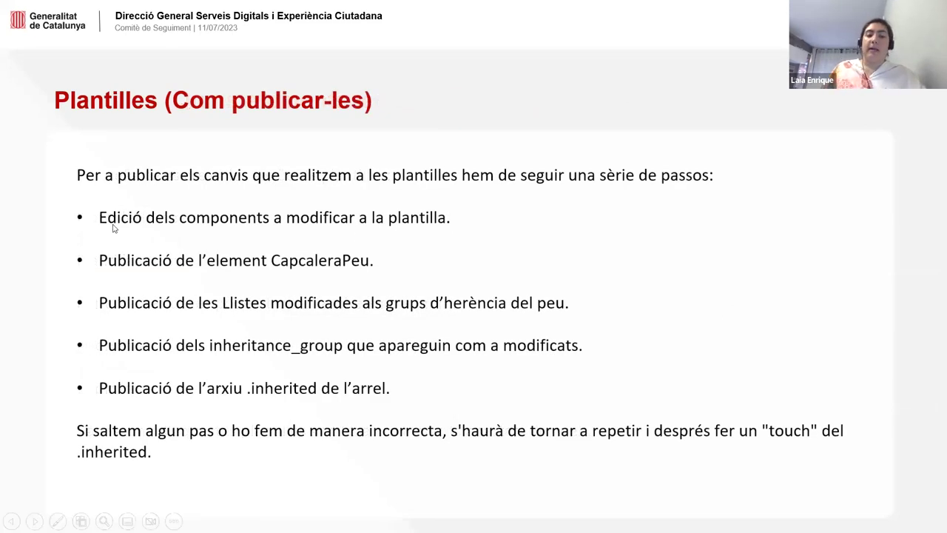
{"action": "key", "text": "Right"}
{"action": "key", "text": "Left"}
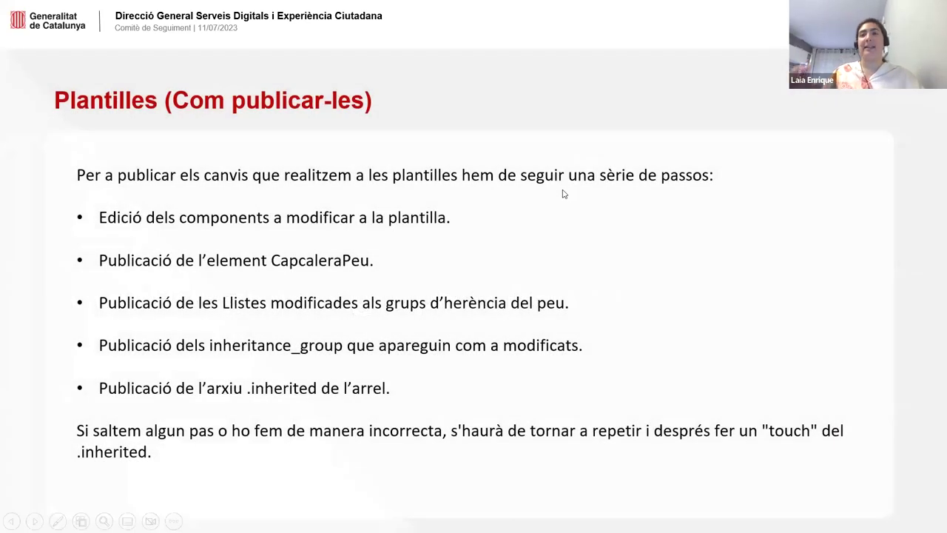
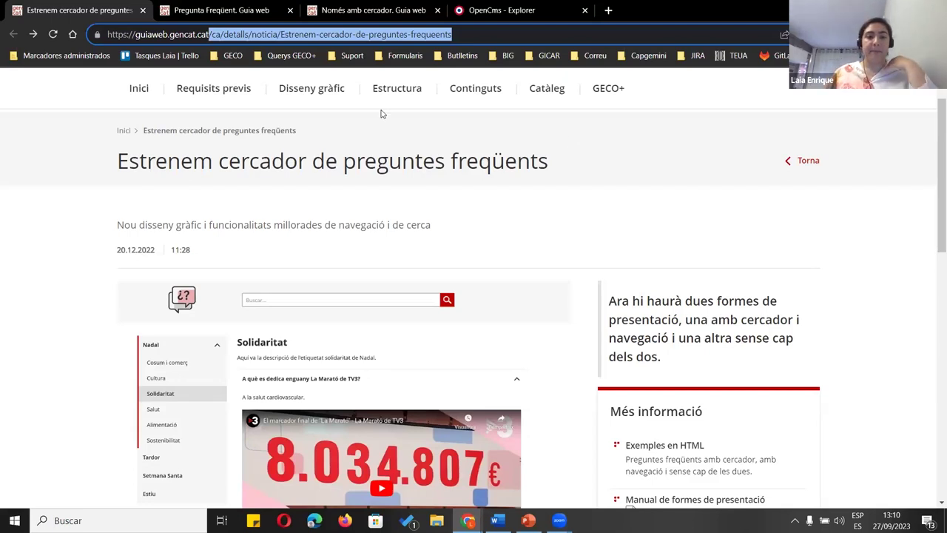
Examine the Guia web article on the frequent-questions search, including its example image and the Més informació links
{"action": "left_click", "coordinate": [180, 34]}
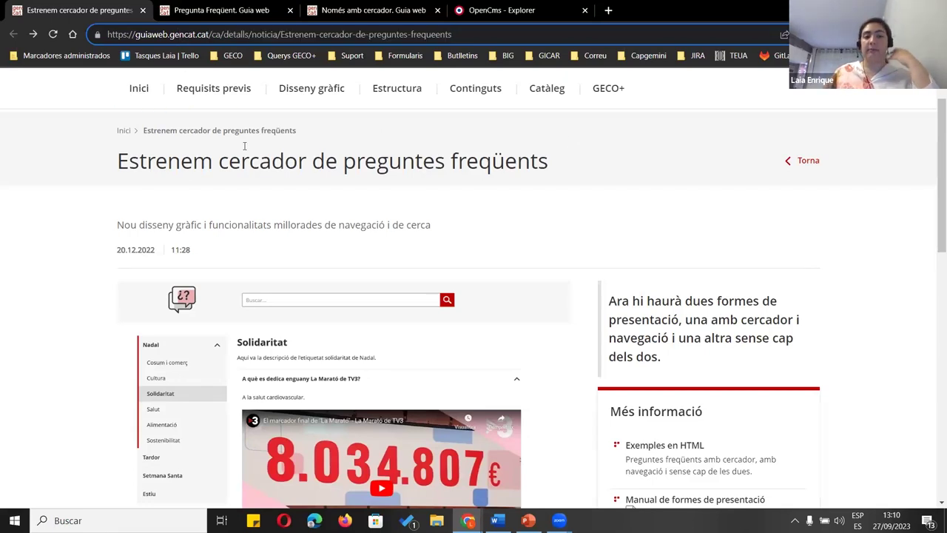
{"action": "scroll", "coordinate": [629, 271], "scroll_direction": "down", "scroll_amount": 15}
{"action": "scroll", "coordinate": [639, 368], "scroll_direction": "up", "scroll_amount": 15}
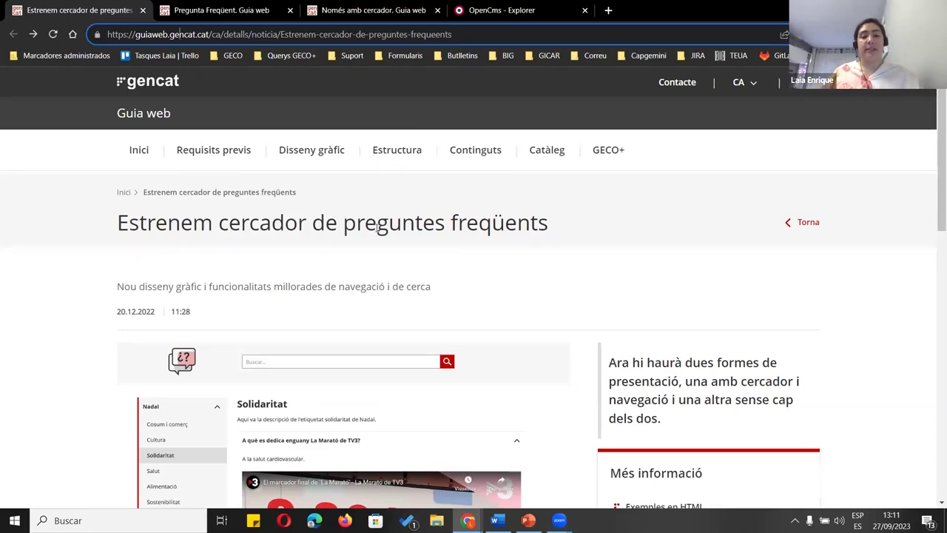
{"action": "scroll", "coordinate": [579, 217], "scroll_direction": "down", "scroll_amount": 3}
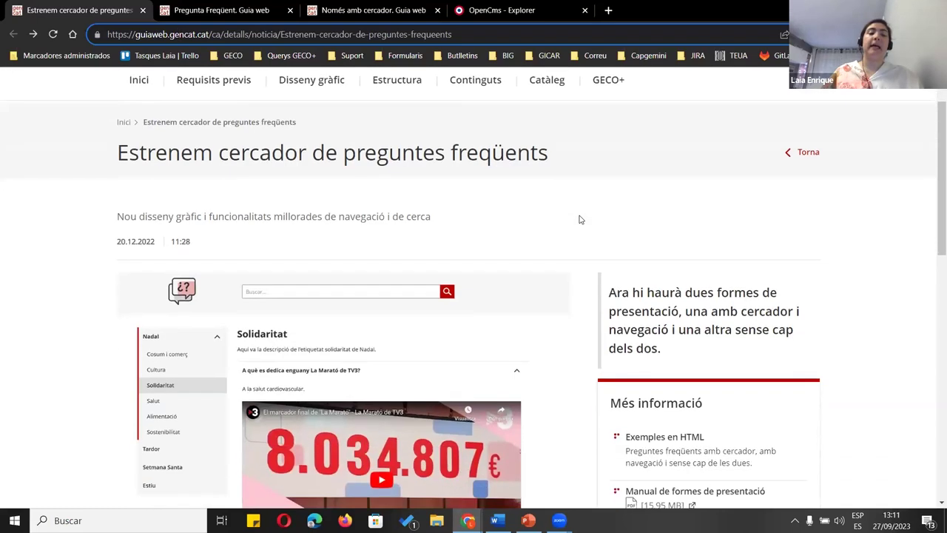
{"action": "scroll", "coordinate": [340, 185], "scroll_direction": "up", "scroll_amount": 1}
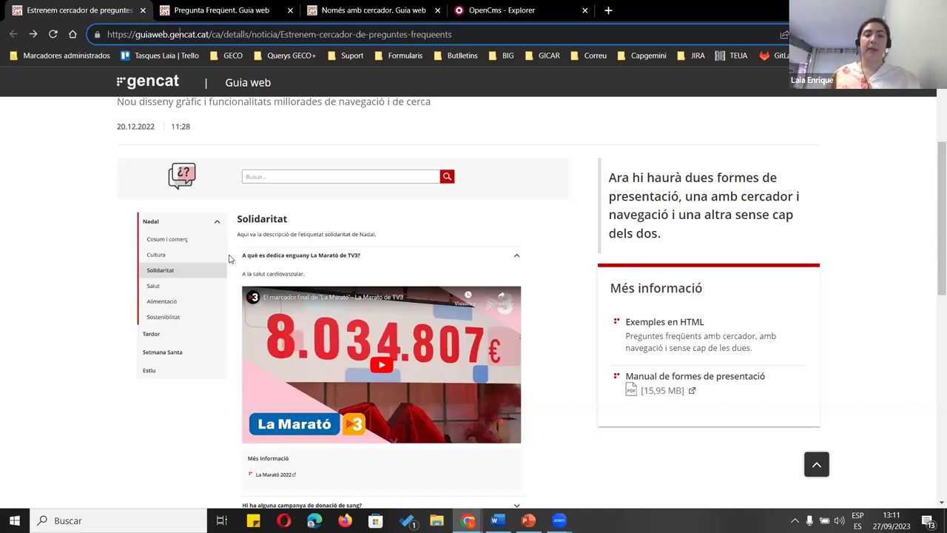
{"action": "scroll", "coordinate": [446, 229], "scroll_direction": "up", "scroll_amount": 2}
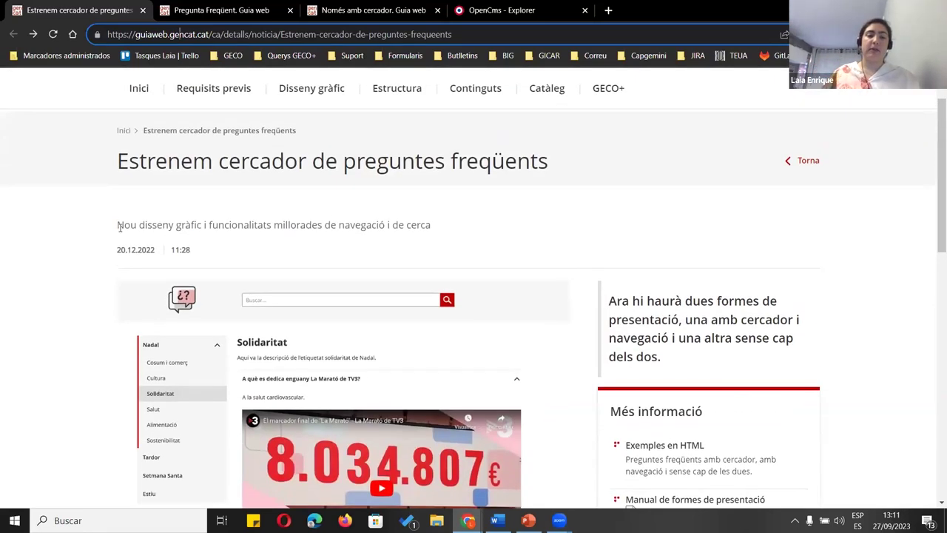
{"action": "scroll", "coordinate": [548, 203], "scroll_direction": "down", "scroll_amount": 2}
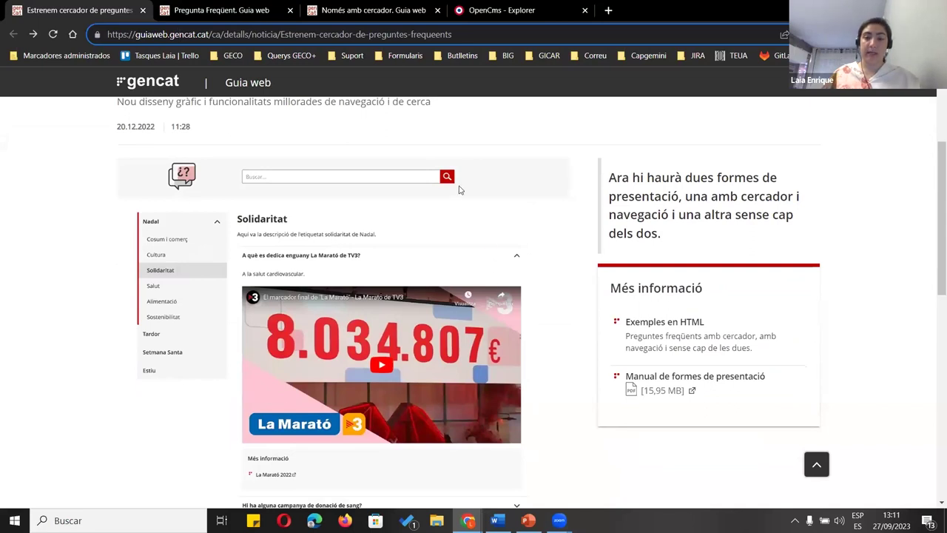
{"action": "scroll", "coordinate": [459, 190], "scroll_direction": "down", "scroll_amount": 3}
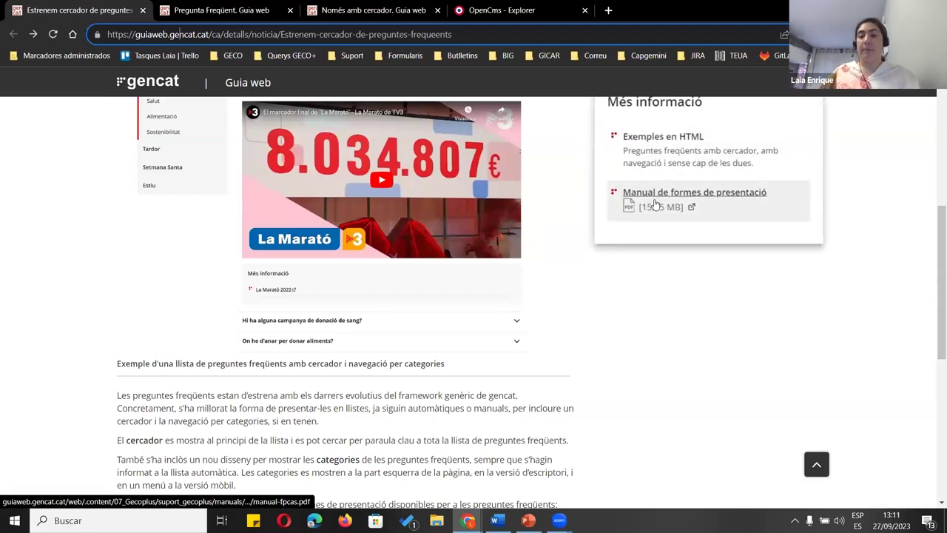
{"action": "scroll", "coordinate": [535, 366], "scroll_direction": "up", "scroll_amount": 3}
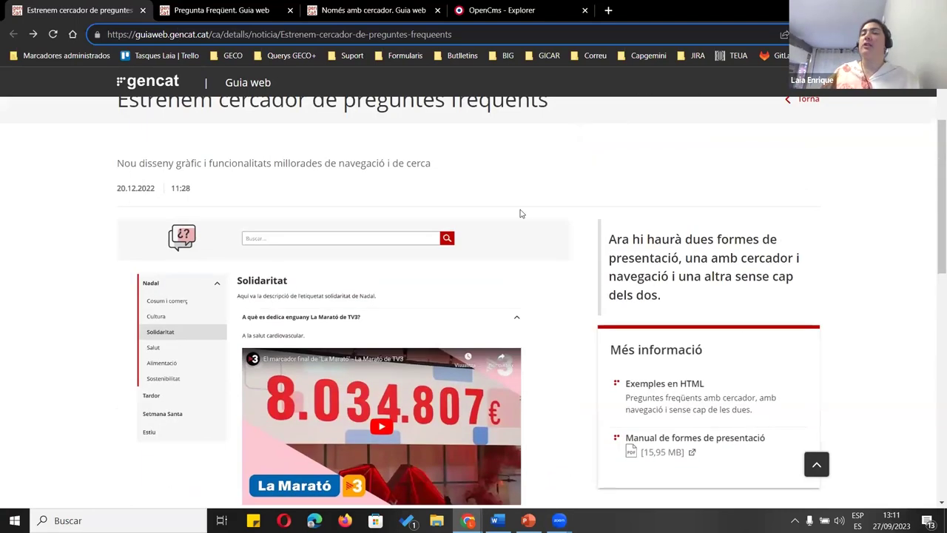
{"action": "scroll", "coordinate": [526, 224], "scroll_direction": "down", "scroll_amount": 1}
{"action": "scroll", "coordinate": [505, 234], "scroll_direction": "up", "scroll_amount": 2}
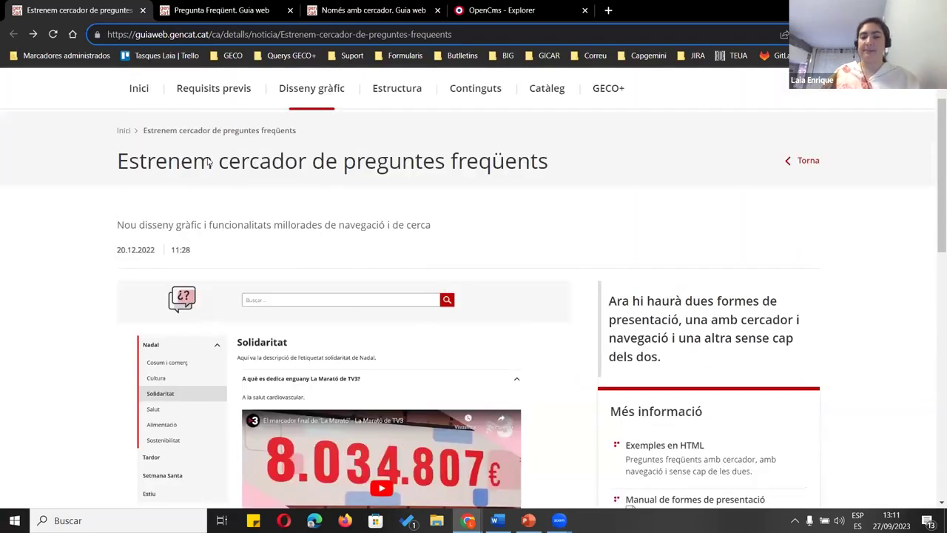
Review the article's text on the two frequent-questions presentation forms, highlighting it, and compare it with the example image
{"action": "scroll", "coordinate": [535, 186], "scroll_direction": "down", "scroll_amount": 3}
{"action": "scroll", "coordinate": [535, 185], "scroll_direction": "down", "scroll_amount": 3}
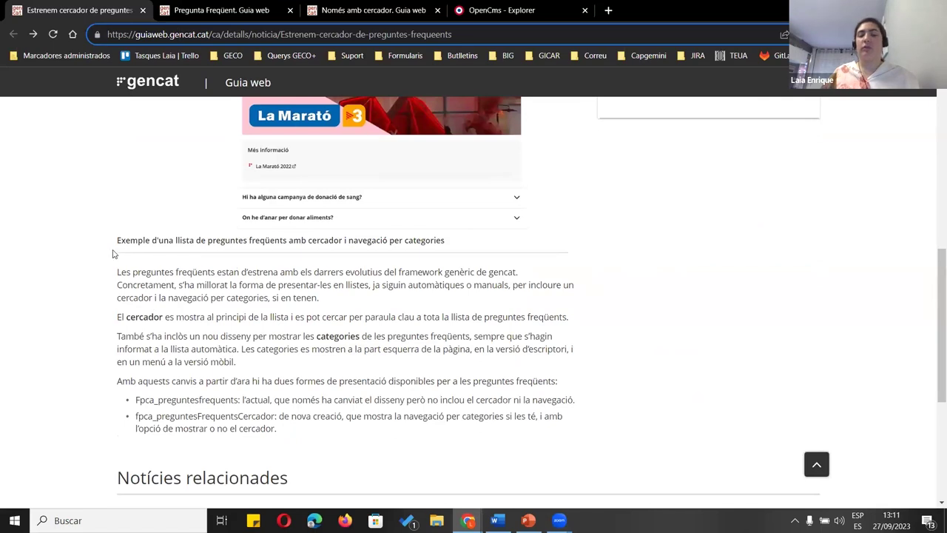
{"action": "left_click_drag", "start_coordinate": [114, 267], "coordinate": [305, 444]}
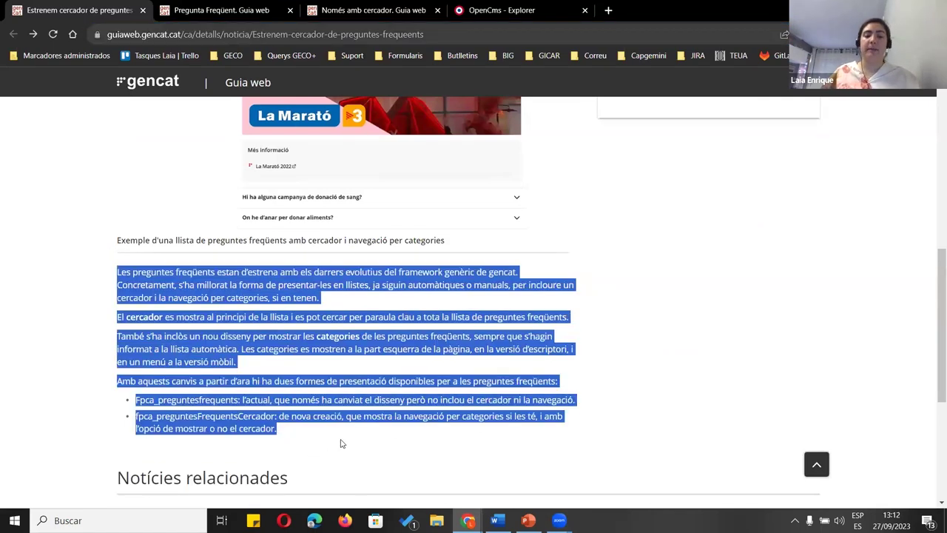
{"action": "scroll", "coordinate": [348, 444], "scroll_direction": "up", "scroll_amount": 4}
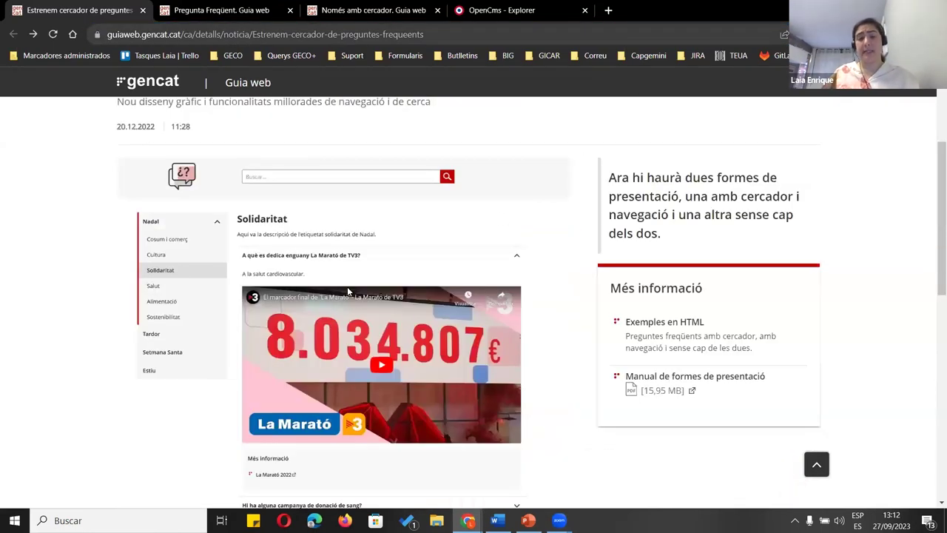
{"action": "scroll", "coordinate": [375, 313], "scroll_direction": "up", "scroll_amount": 1}
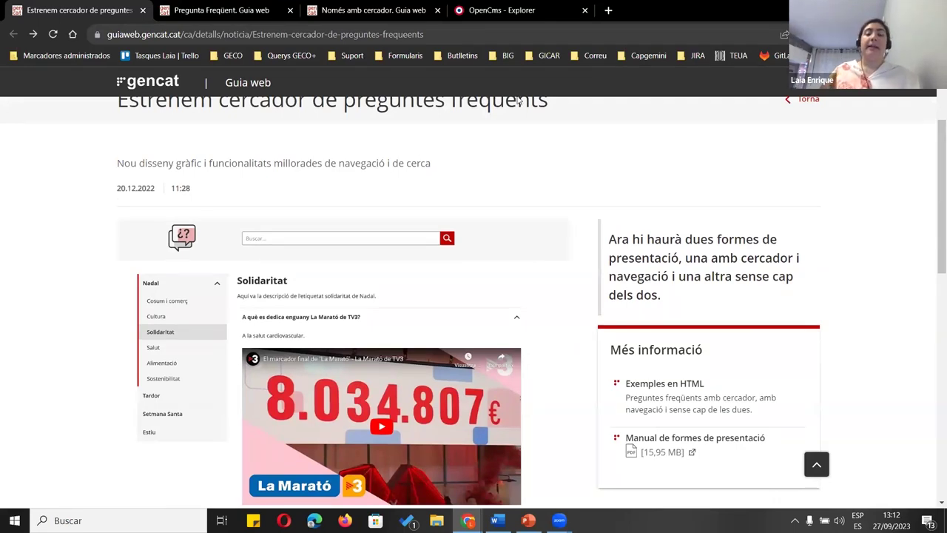
{"action": "scroll", "coordinate": [406, 341], "scroll_direction": "down", "scroll_amount": 1}
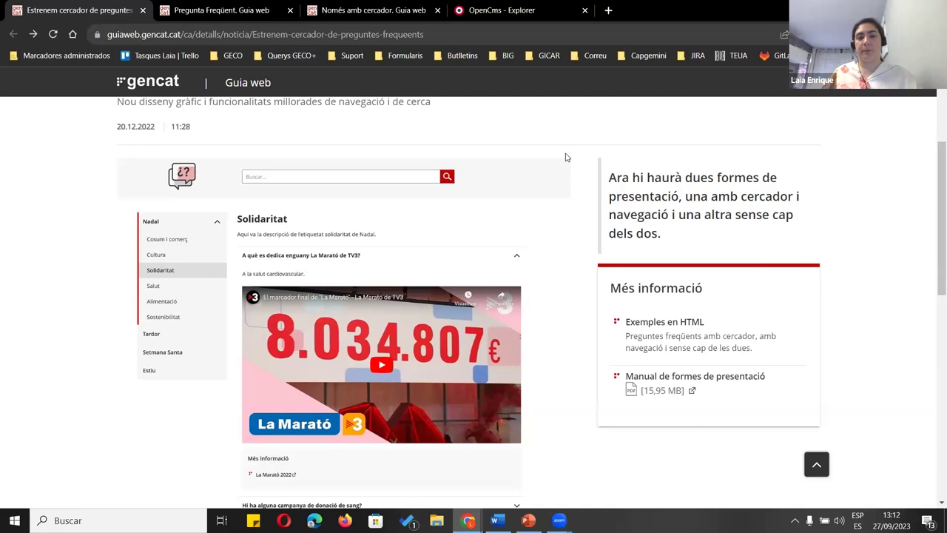
Close the Pregunta Freqüent and Només amb cercador pages, leaving the OpenCms Explorer of Formacions open
{"action": "left_click", "coordinate": [169, 15]}
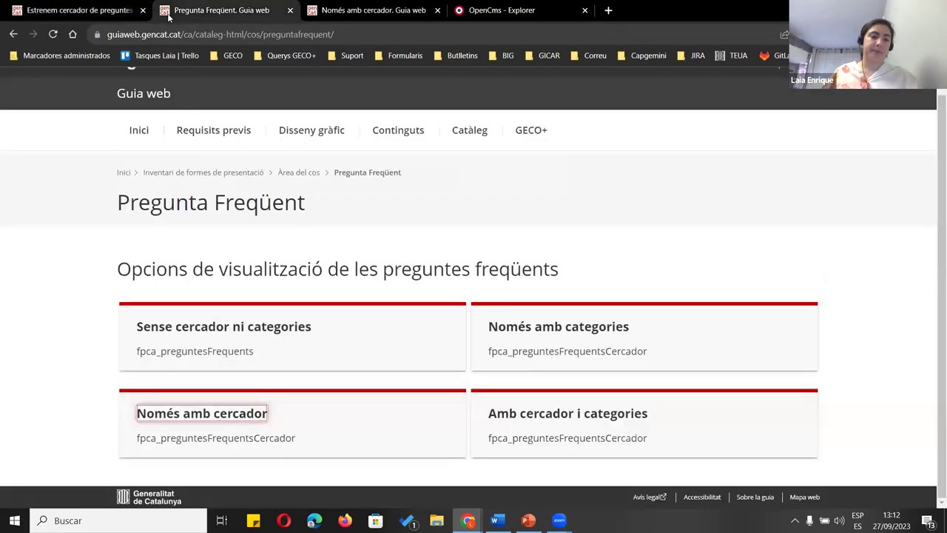
{"action": "key", "text": "ctrl+shift+Tab"}
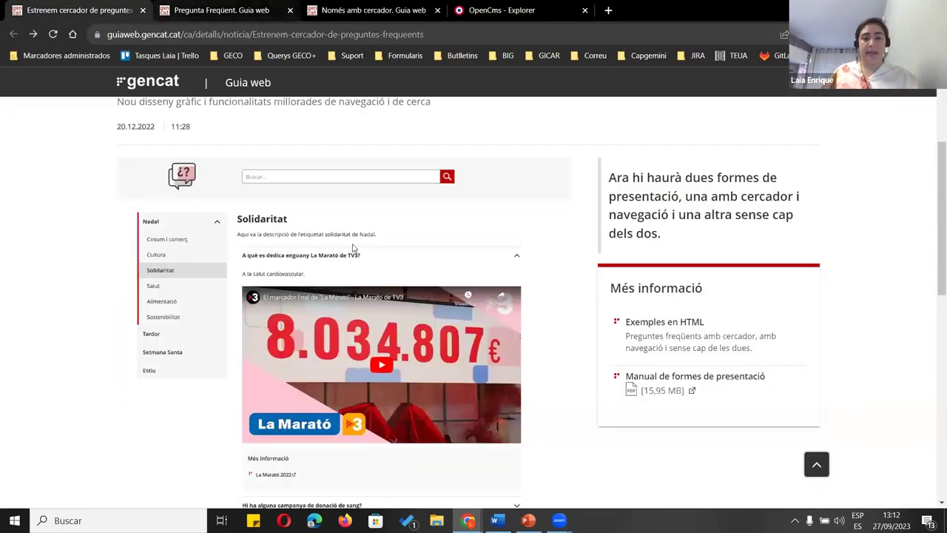
{"action": "left_click", "coordinate": [290, 10]}
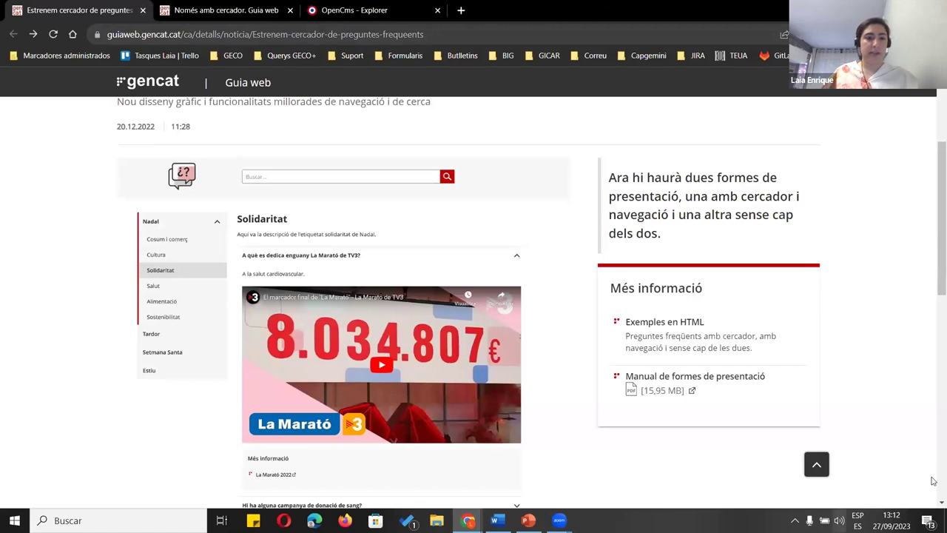
{"action": "left_click", "coordinate": [169, 14]}
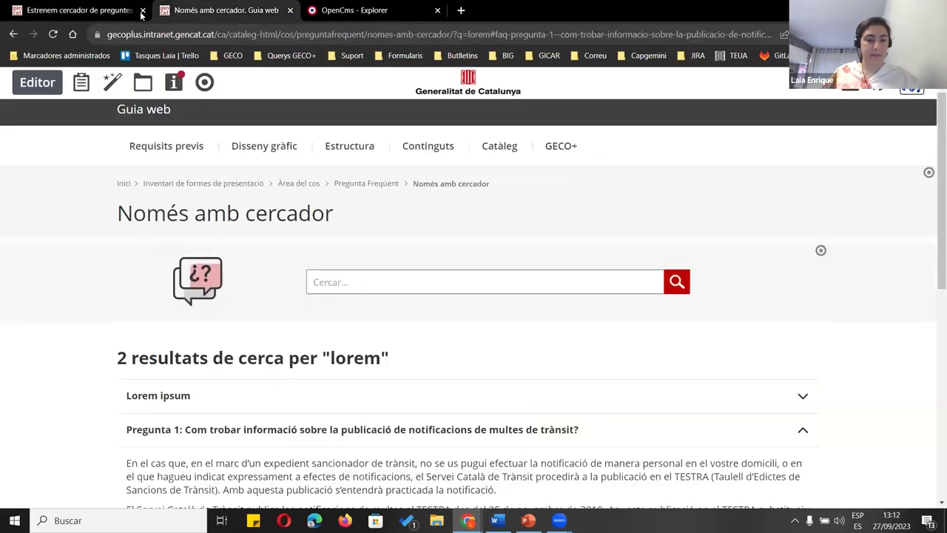
{"action": "key", "text": "ctrl+w"}
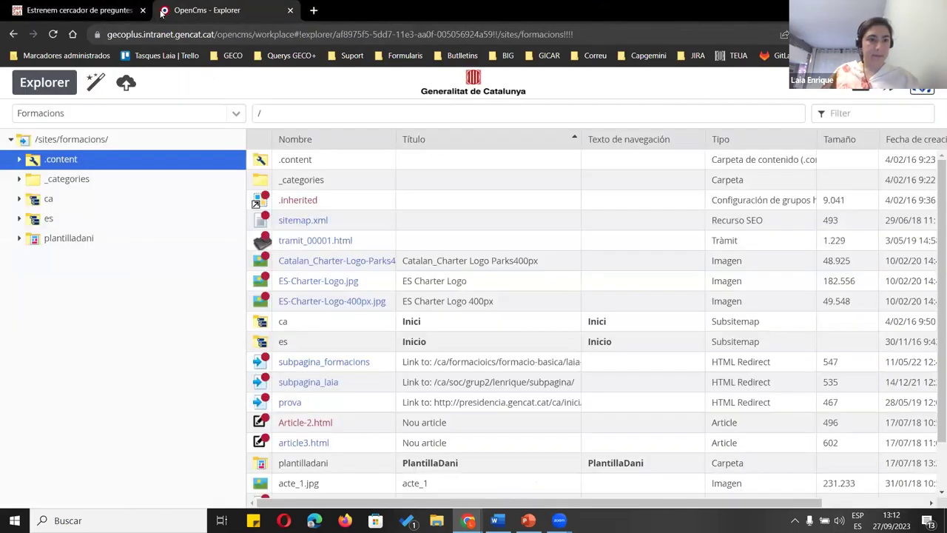
{"action": "scroll", "coordinate": [444, 318], "scroll_direction": "down", "scroll_amount": 2}
{"action": "scroll", "coordinate": [444, 318], "scroll_direction": "up", "scroll_amount": 2}
{"action": "left_click", "coordinate": [82, 179]}
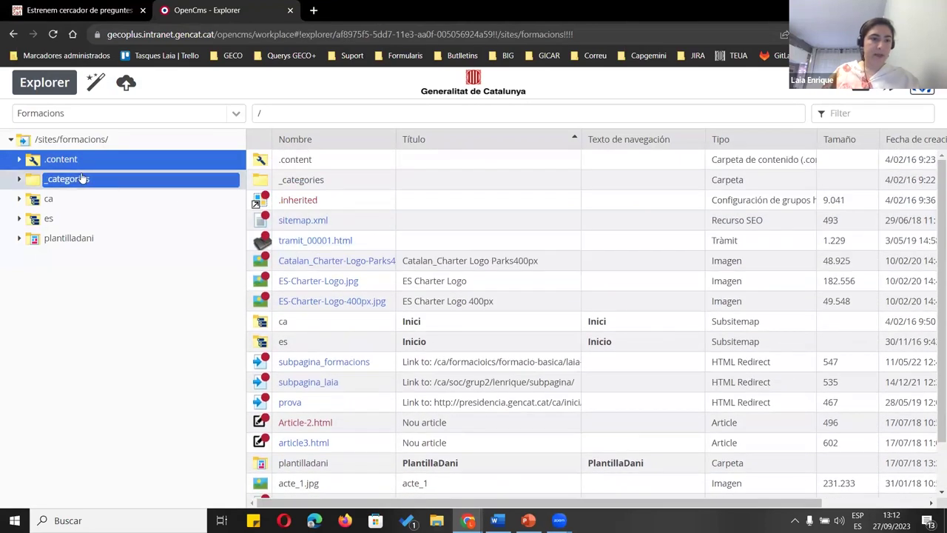
Open the Exemples en HTML page from the Guia web article, keeping the article open before it, and view the Sense cercador ni categories example
{"action": "key", "text": "ctrl+shift+Tab"}
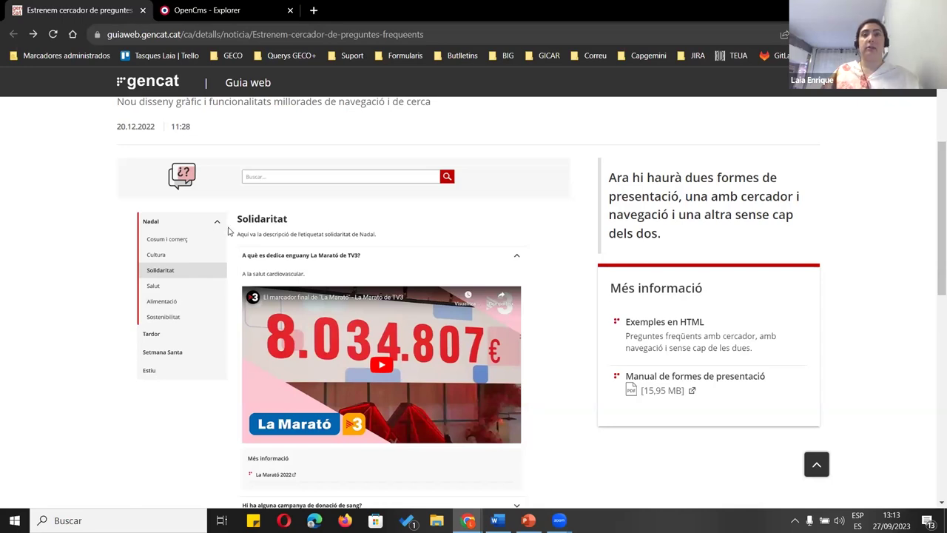
{"action": "scroll", "coordinate": [262, 252], "scroll_direction": "up", "scroll_amount": 2}
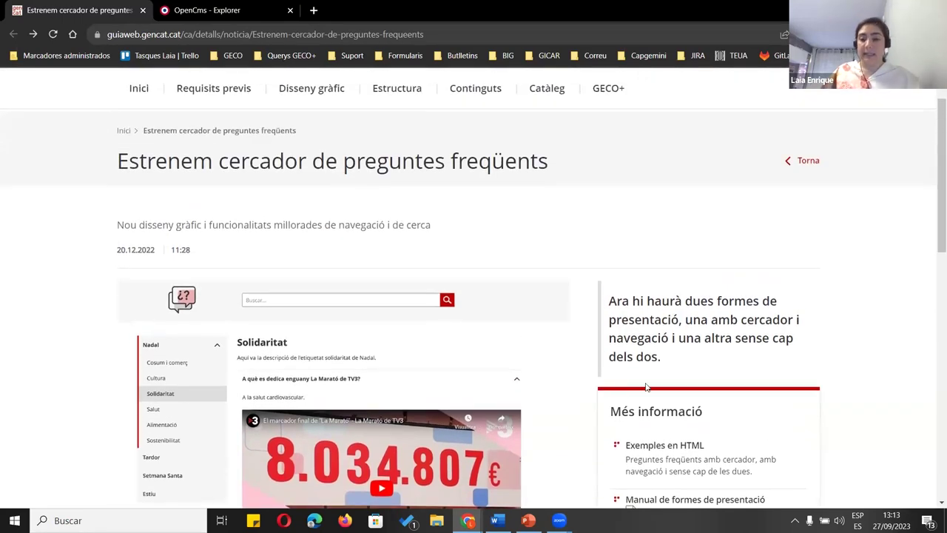
{"action": "left_click", "coordinate": [630, 445]}
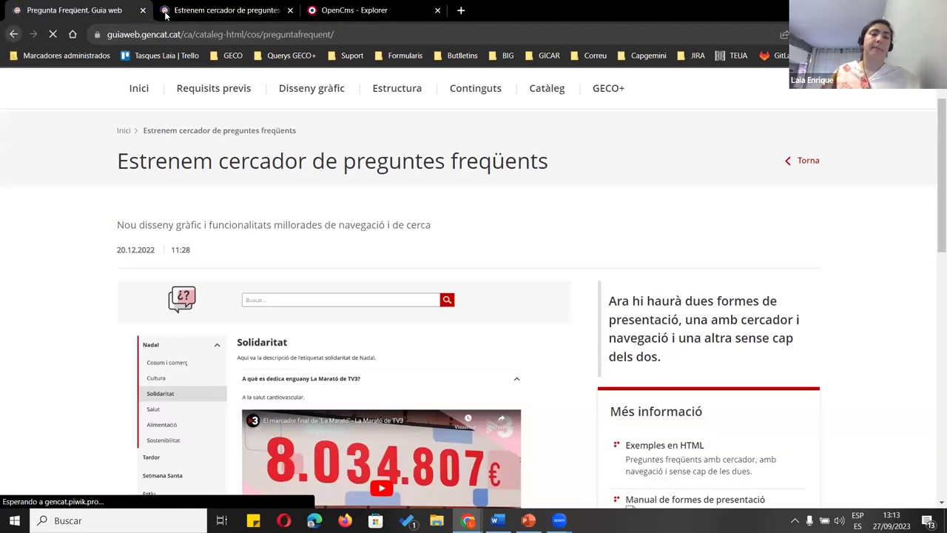
{"action": "left_click_drag", "start_coordinate": [166, 14], "coordinate": [44, 14]}
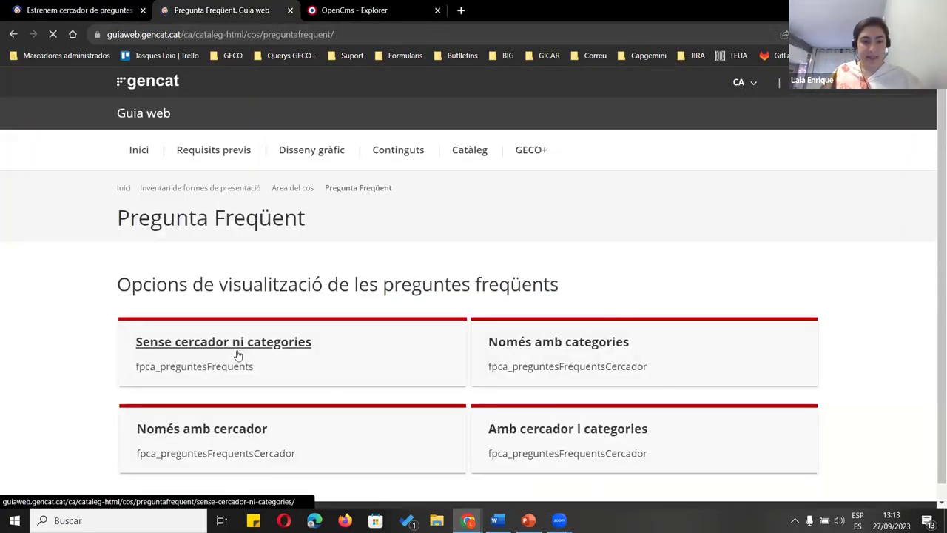
{"action": "left_click", "coordinate": [238, 347]}
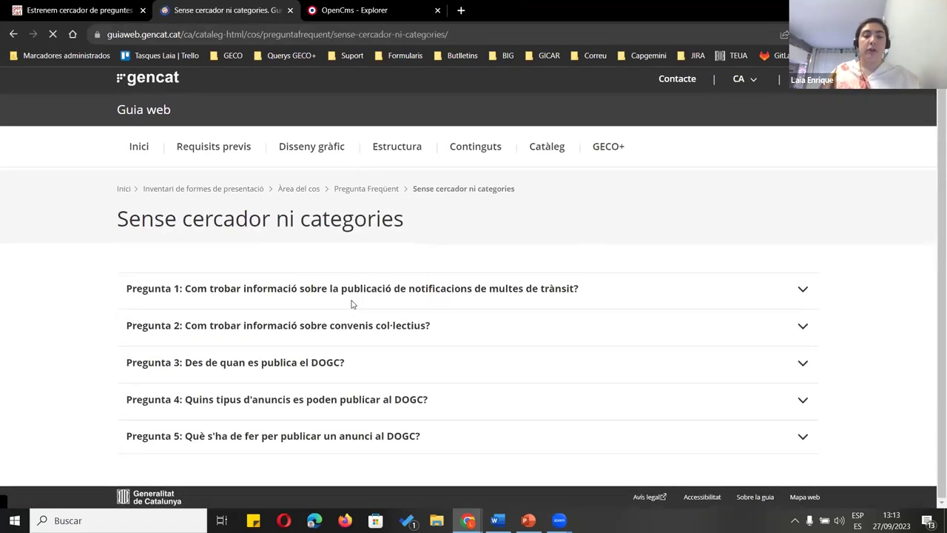
Expand and collapse the answers to Pregunta 1 and Pregunta 2 on the "Sense cercador ni categories" example page
{"action": "left_click", "coordinate": [320, 295]}
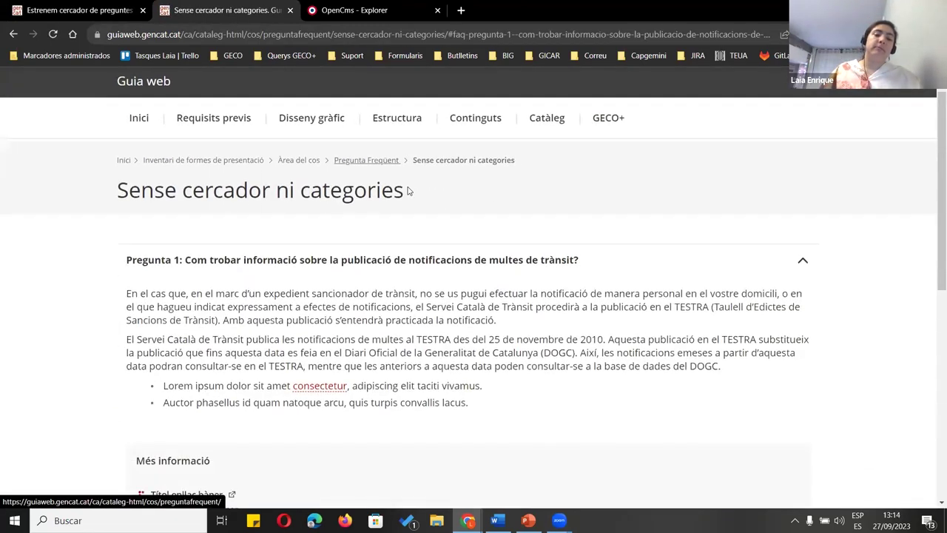
{"action": "scroll", "coordinate": [279, 293], "scroll_direction": "up", "scroll_amount": 2}
{"action": "left_click", "coordinate": [280, 293]}
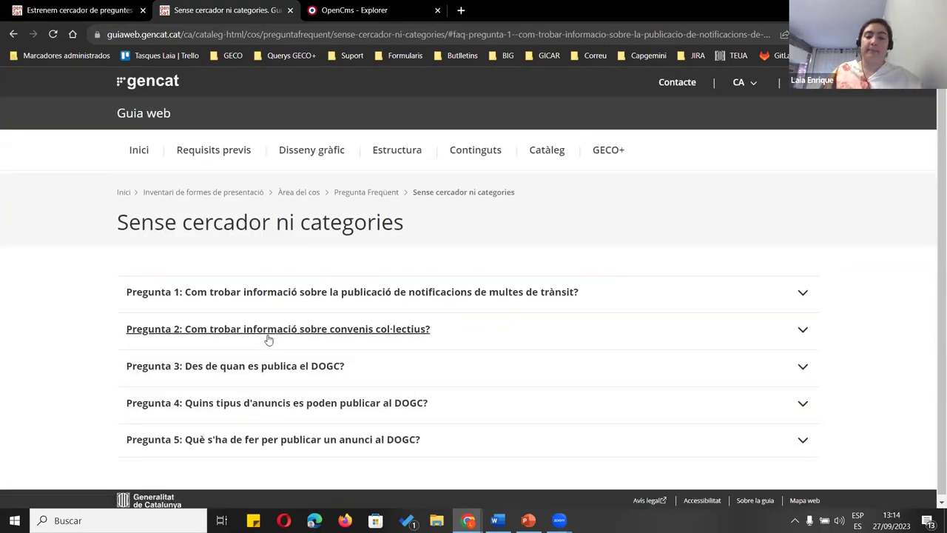
{"action": "left_click", "coordinate": [270, 334]}
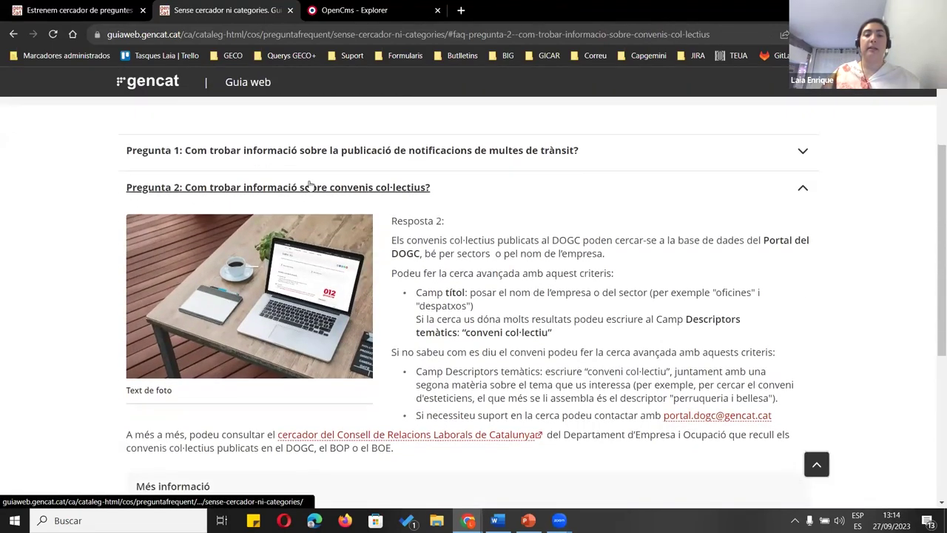
{"action": "left_click", "coordinate": [310, 187]}
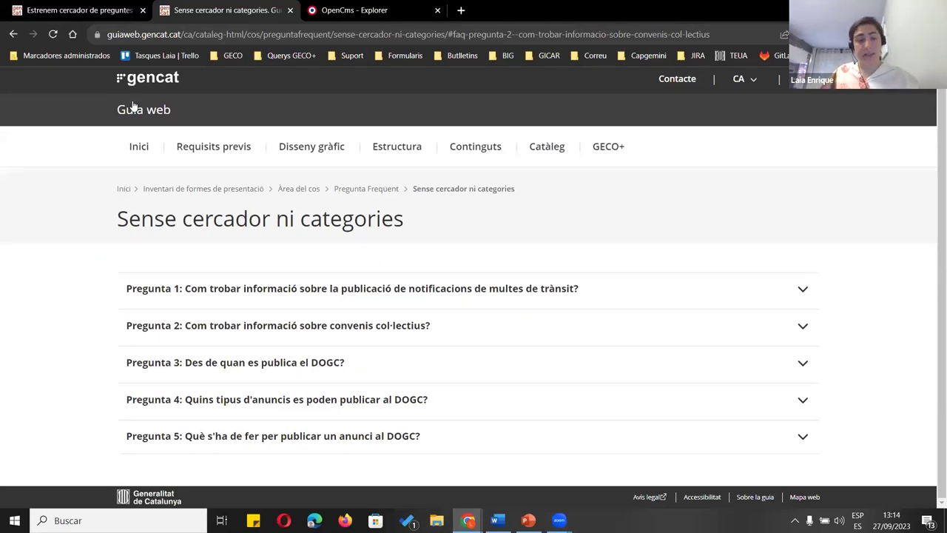
Check the "Estrenem cercador de preguntes freqüents" article, then open the parent "Pregunta Freqüent" page of the catalogue
{"action": "left_click", "coordinate": [100, 15]}
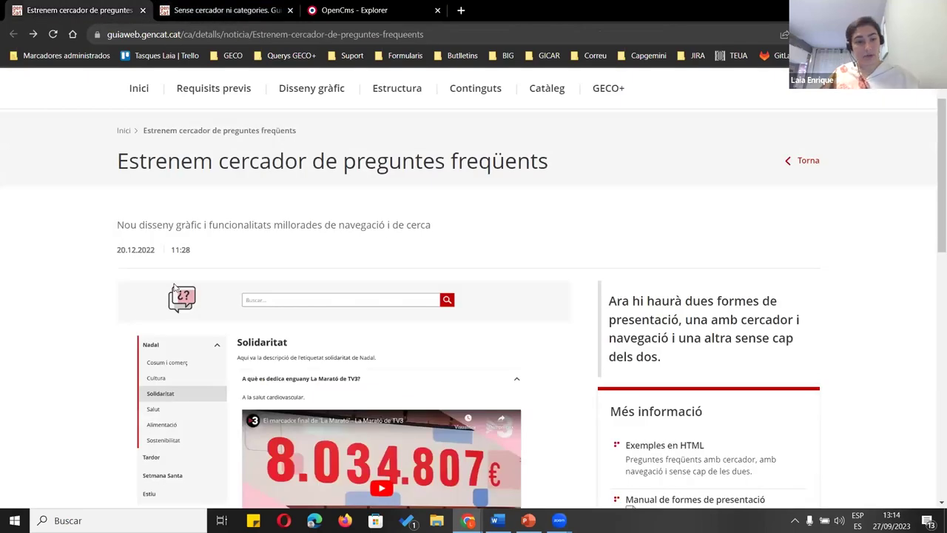
{"action": "scroll", "coordinate": [205, 340], "scroll_direction": "down", "scroll_amount": 2}
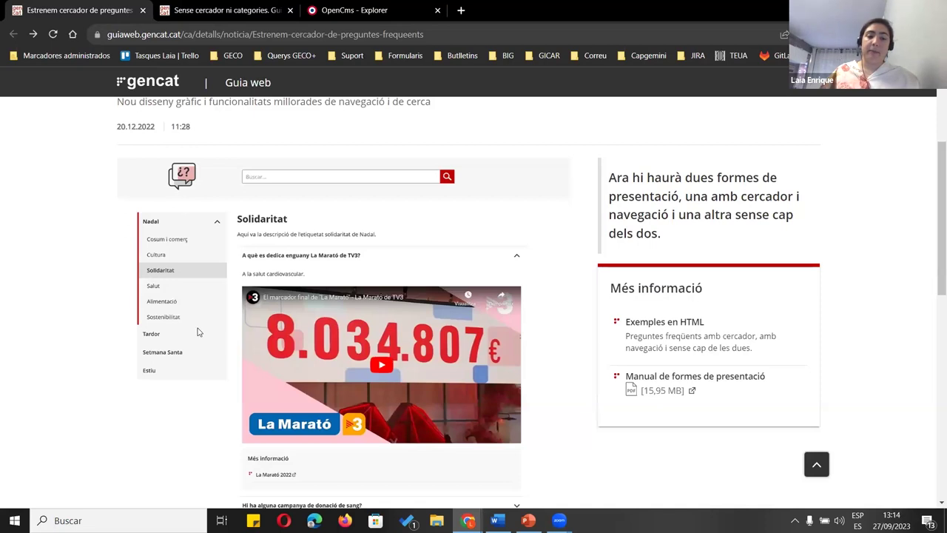
{"action": "left_click", "coordinate": [164, 11]}
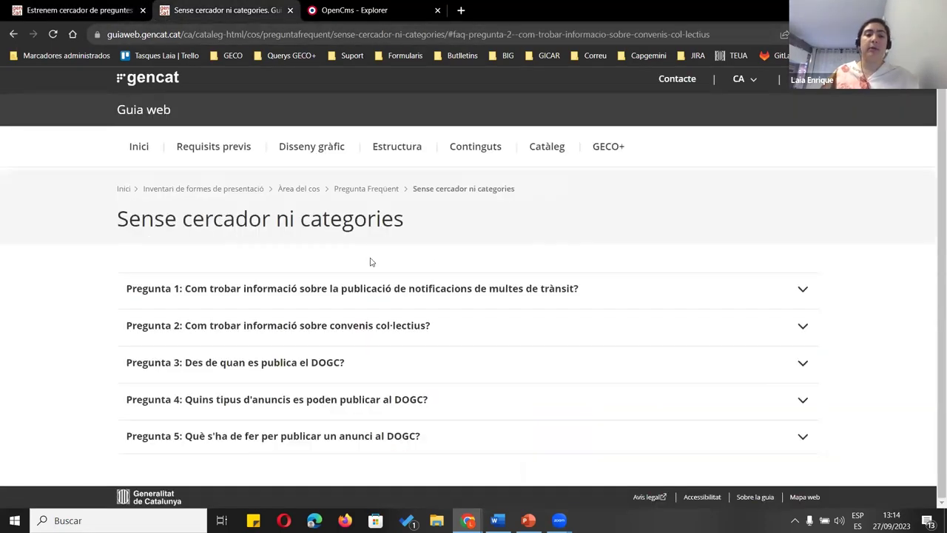
{"action": "left_click", "coordinate": [392, 190]}
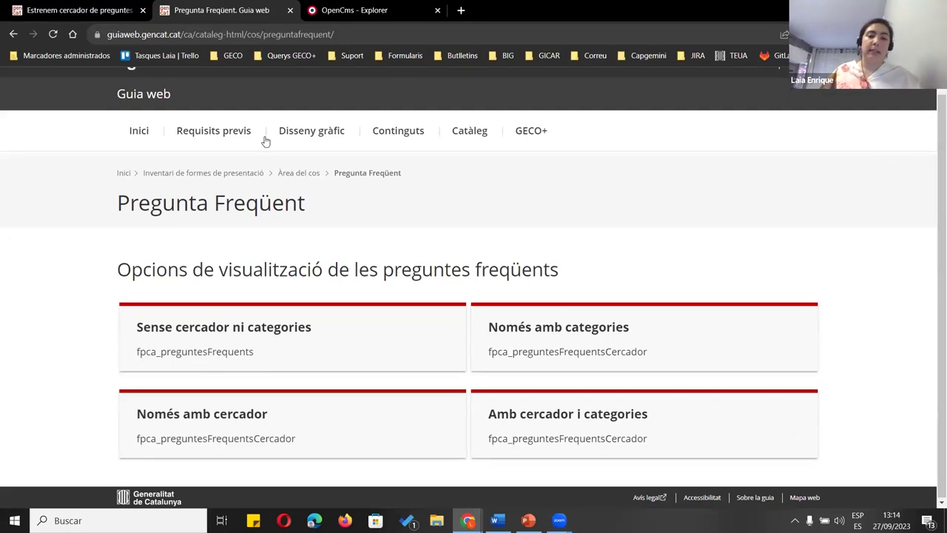
Review the news article's example image and description of the FAQ list with search box and category navigation
{"action": "left_click", "coordinate": [118, 10]}
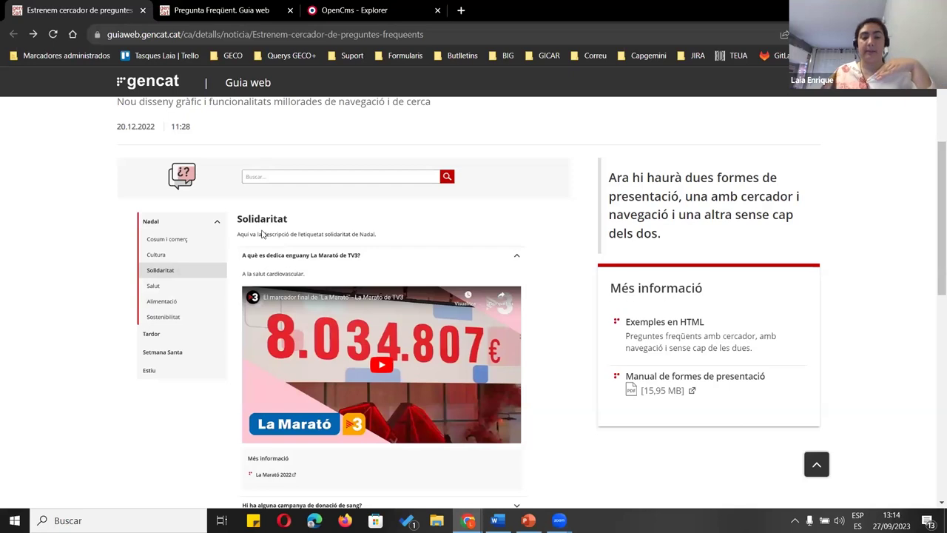
{"action": "scroll", "coordinate": [262, 233], "scroll_direction": "down", "scroll_amount": 3}
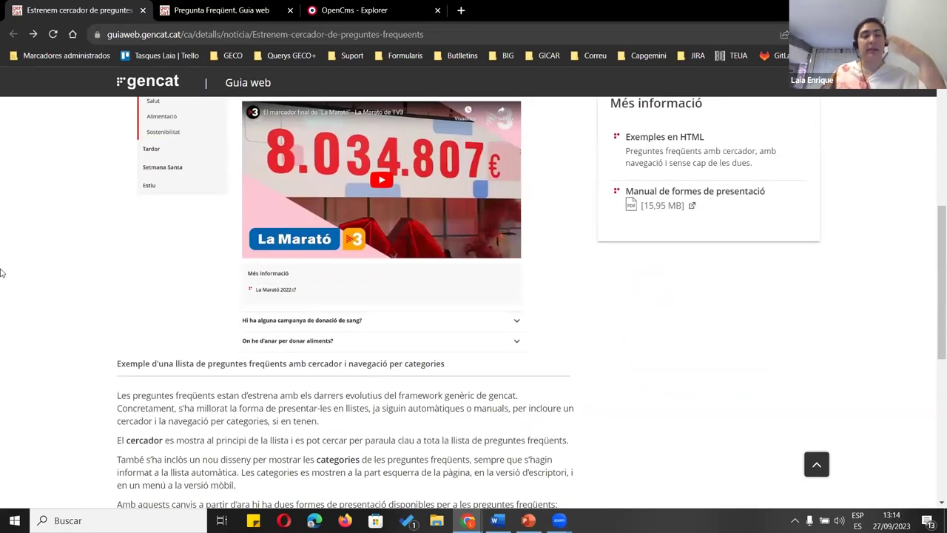
{"action": "scroll", "coordinate": [394, 320], "scroll_direction": "up", "scroll_amount": 3}
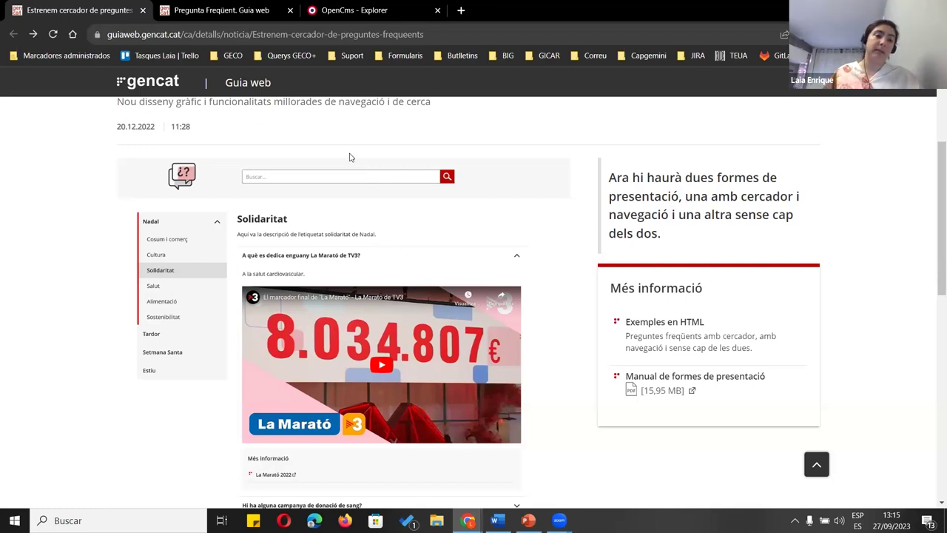
Switch to the OpenCms Explorer, collapse the _categories folder and open the .content folder of the Formacions site
{"action": "left_click", "coordinate": [161, 16]}
{"action": "key", "text": "ctrl+Tab"}
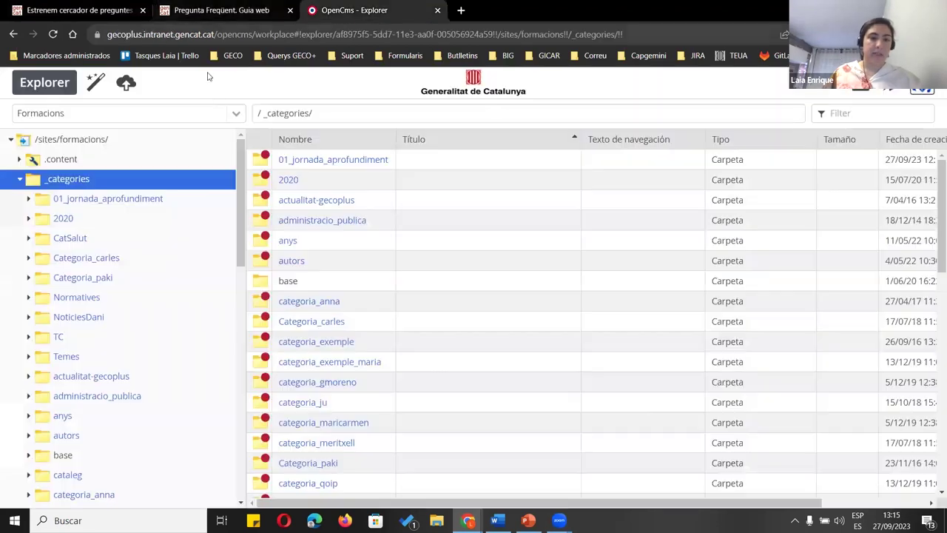
{"action": "double_click", "coordinate": [65, 178]}
{"action": "left_click", "coordinate": [63, 165]}
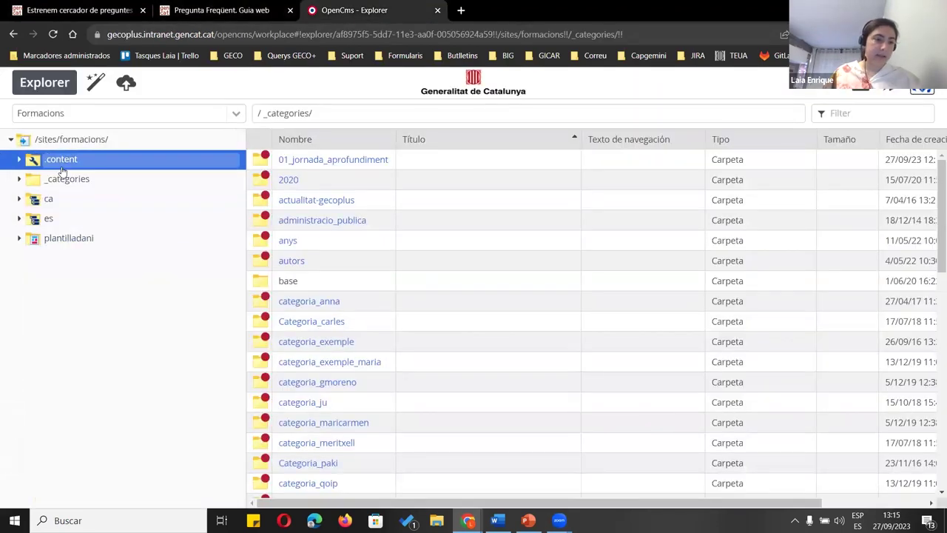
Find the Preguntafrequent folder inside .content and open it to list its FAQ files
{"action": "scroll", "coordinate": [182, 200], "scroll_direction": "down", "scroll_amount": 7}
{"action": "left_click", "coordinate": [175, 199]}
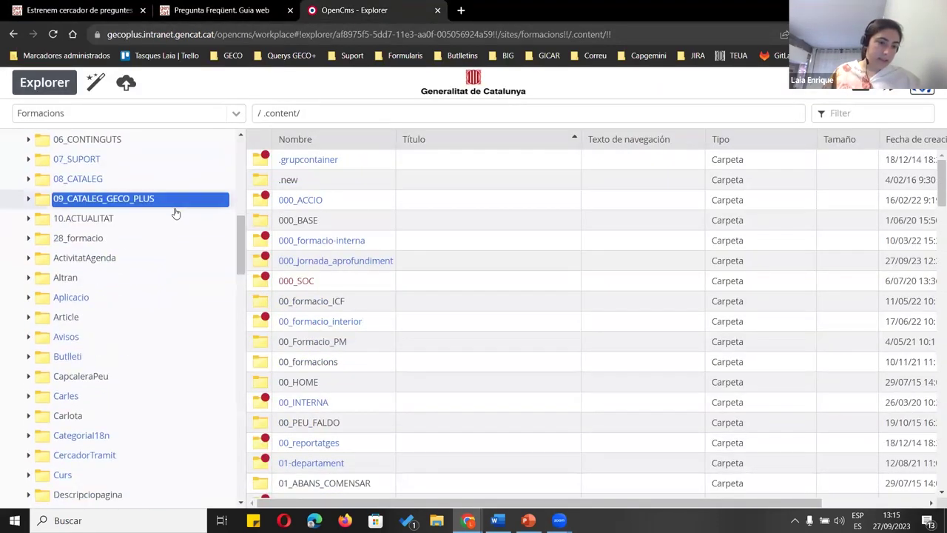
{"action": "scroll", "coordinate": [178, 289], "scroll_direction": "down", "scroll_amount": 1}
{"action": "left_click", "coordinate": [178, 288]}
{"action": "scroll", "coordinate": [178, 296], "scroll_direction": "down", "scroll_amount": 8}
{"action": "left_click", "coordinate": [177, 301]}
{"action": "left_click", "coordinate": [169, 339]}
{"action": "left_click", "coordinate": [183, 373]}
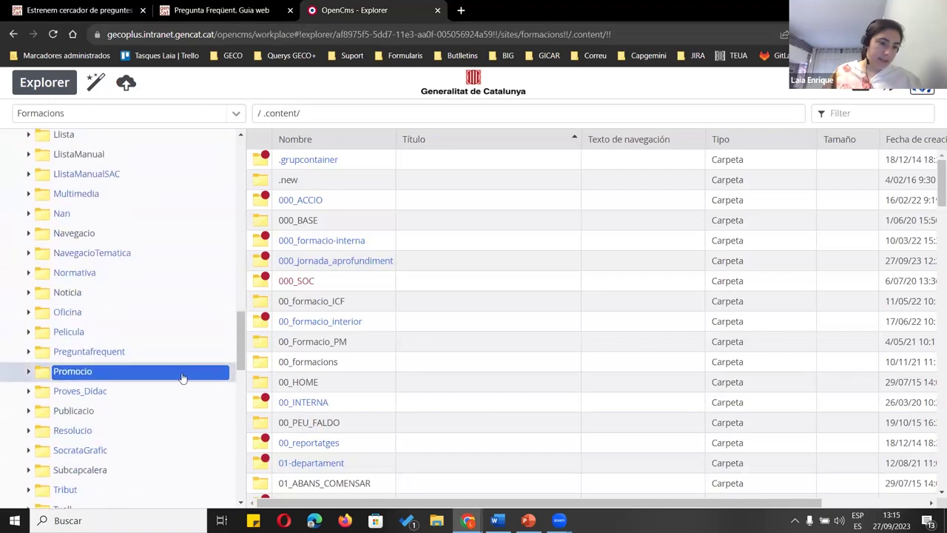
{"action": "left_click", "coordinate": [178, 352]}
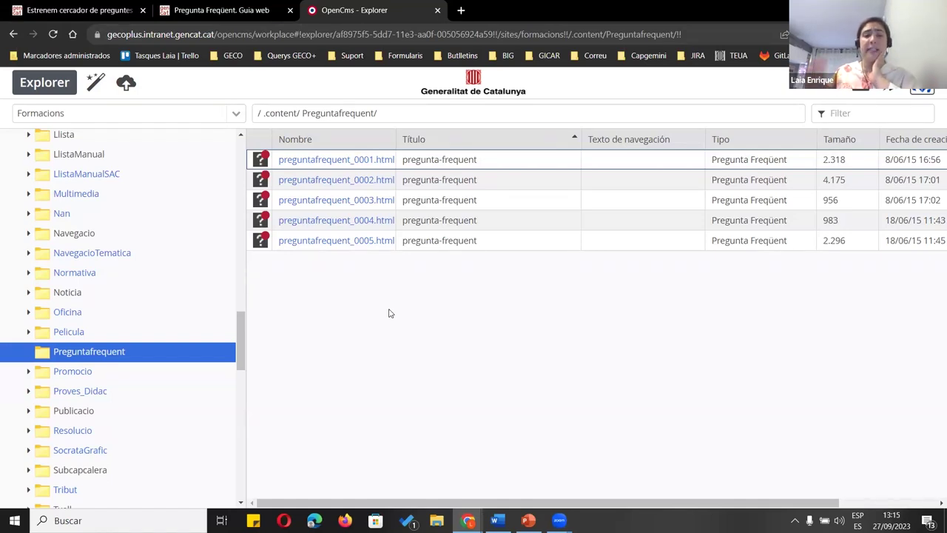
Return to the web guide's "Pregunta Freqüent" page and briefly view the "Sense cercador ni categories" example in a separate tab
{"action": "key", "text": "ctrl+Tab"}
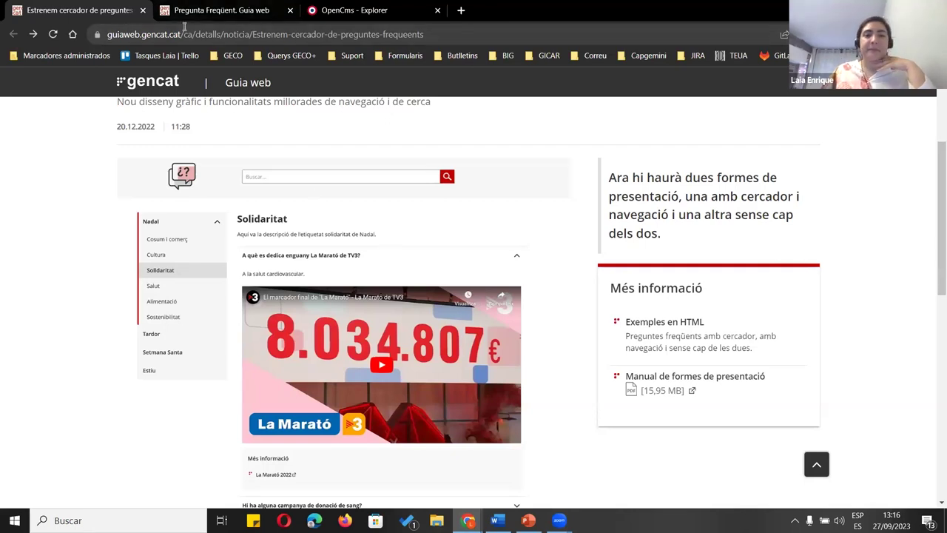
{"action": "key", "text": "ctrl+Tab"}
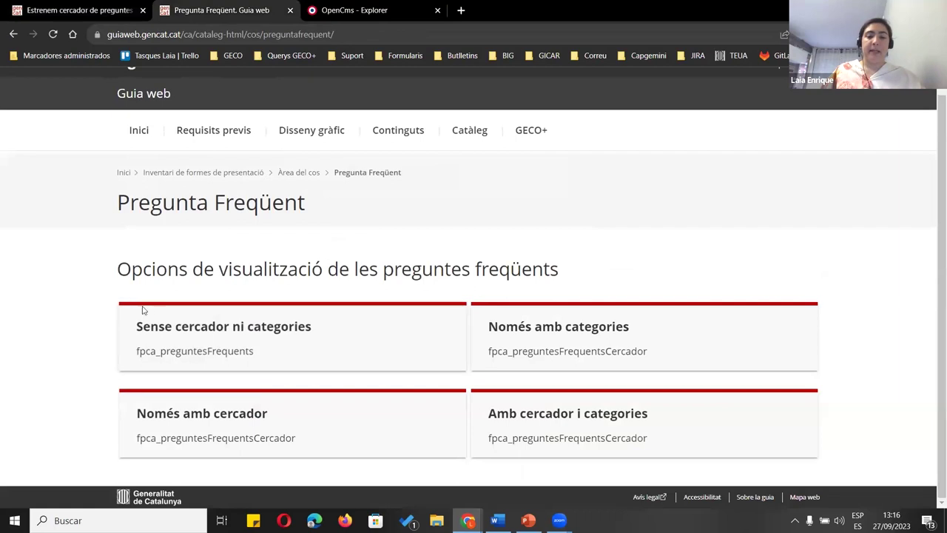
{"action": "middle_click", "coordinate": [248, 330]}
{"action": "key", "text": "ctrl+Tab"}
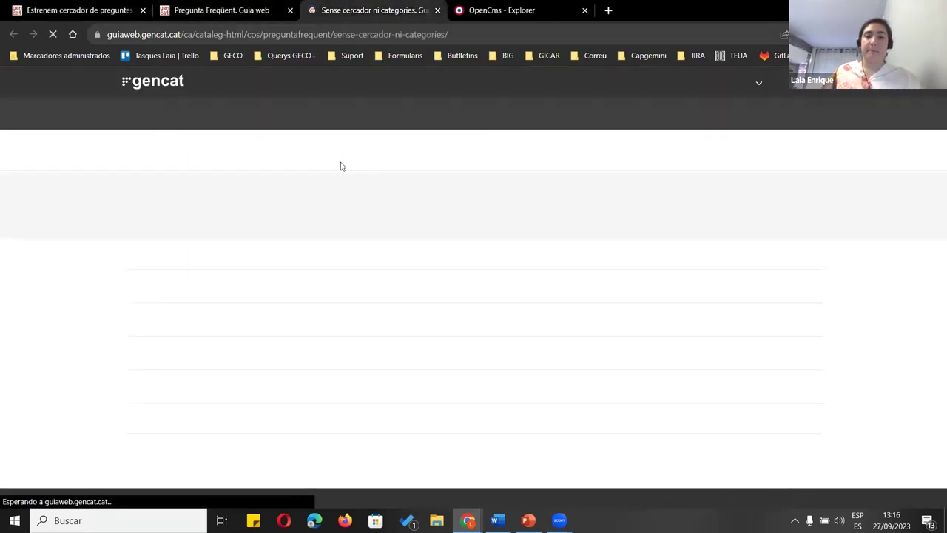
{"action": "middle_click", "coordinate": [308, 16]}
Open the "Només amb categories" example and browse its Tardor, Setmana Santa and Estiu categories
{"action": "left_click", "coordinate": [540, 327]}
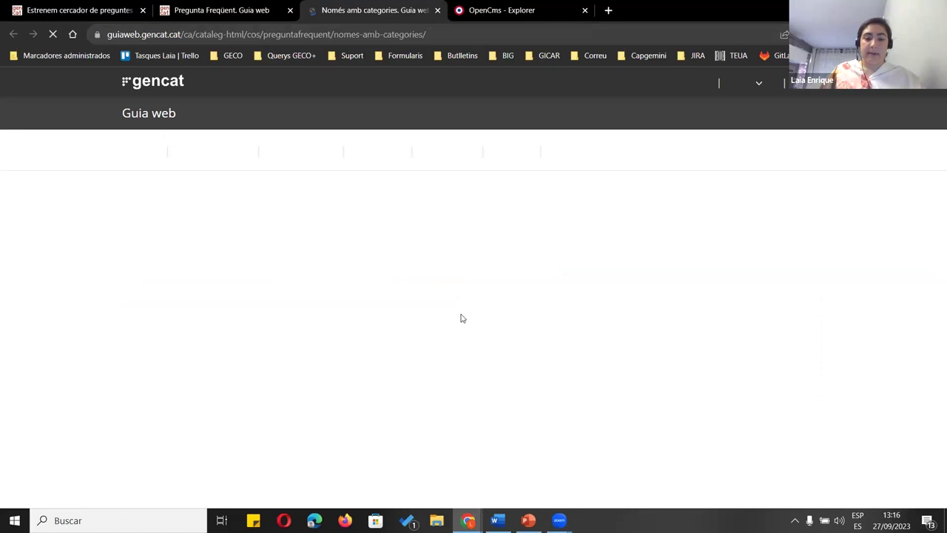
{"action": "scroll", "coordinate": [289, 277], "scroll_direction": "down", "scroll_amount": 2}
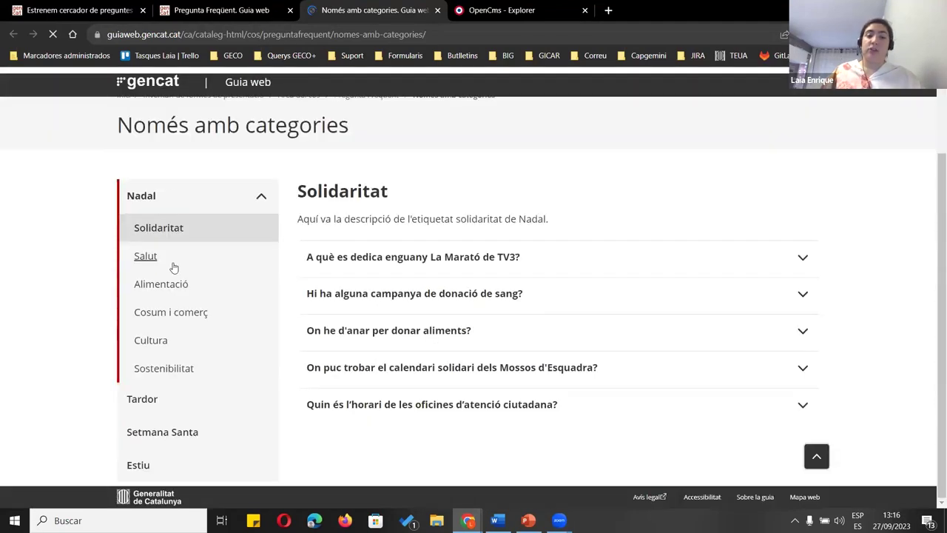
{"action": "left_click", "coordinate": [145, 399]}
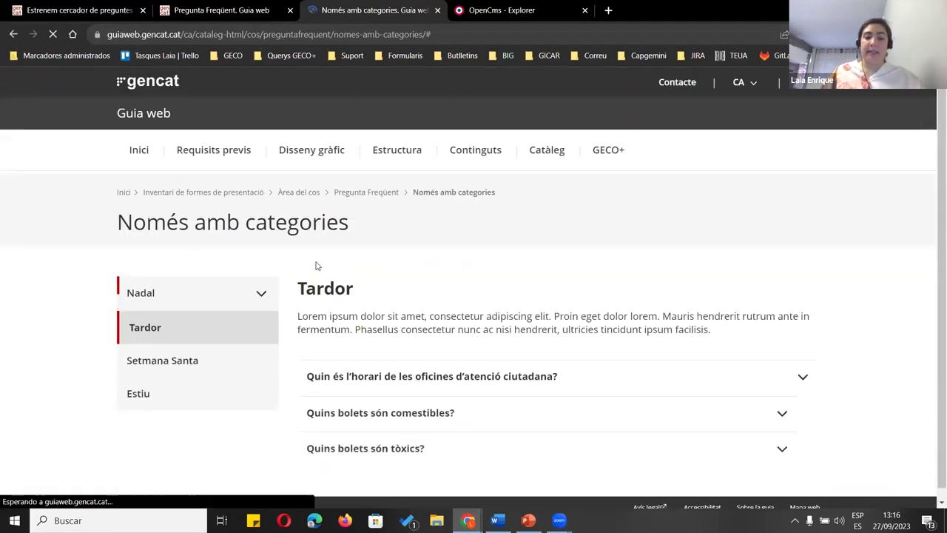
{"action": "left_click", "coordinate": [170, 367]}
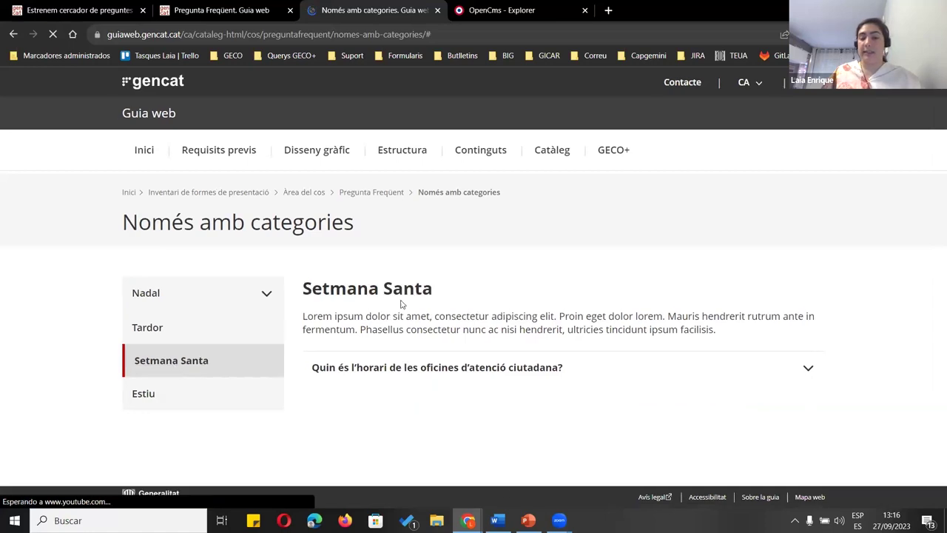
{"action": "left_click", "coordinate": [140, 393]}
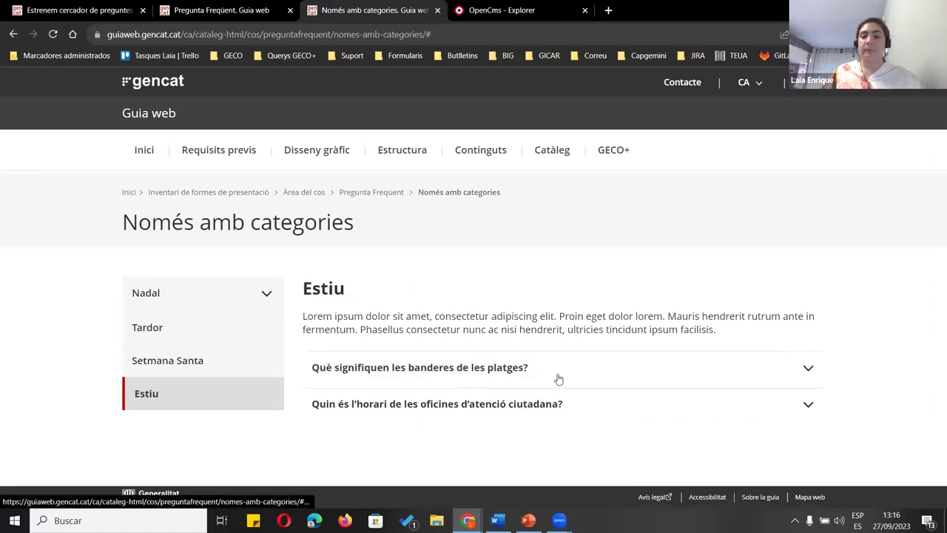
View the answers about beach flags and citizen office hours in the Estiu category
{"action": "left_click", "coordinate": [497, 368]}
{"action": "scroll", "coordinate": [370, 207], "scroll_direction": "down", "scroll_amount": 3}
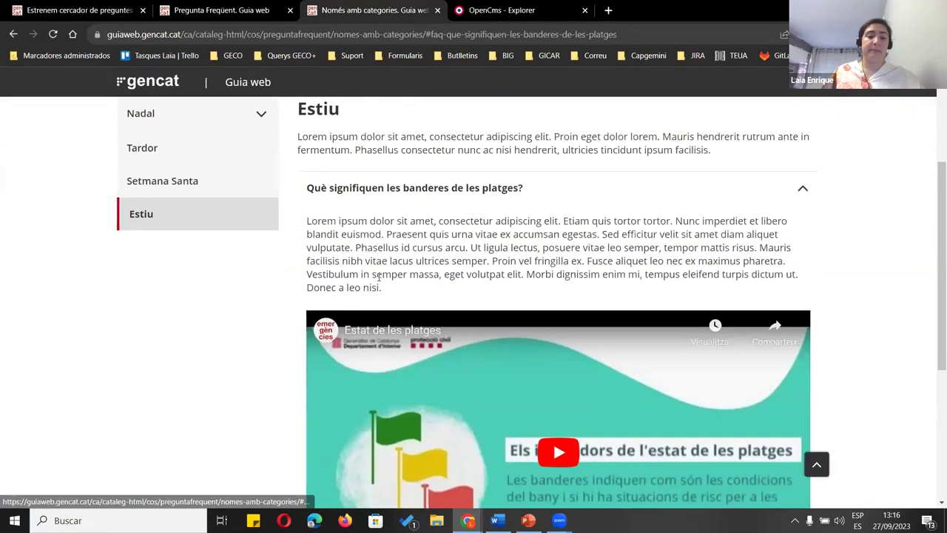
{"action": "left_click", "coordinate": [369, 187]}
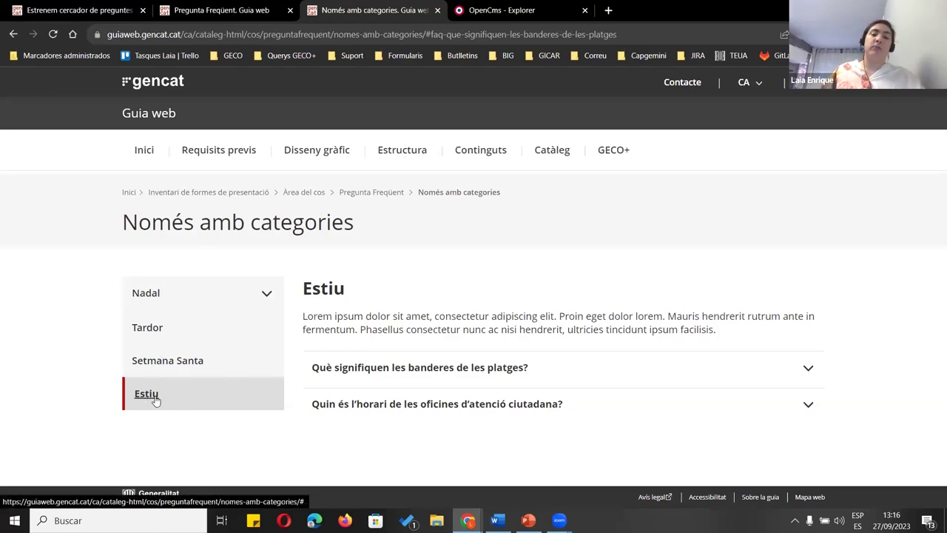
{"action": "left_click", "coordinate": [437, 405]}
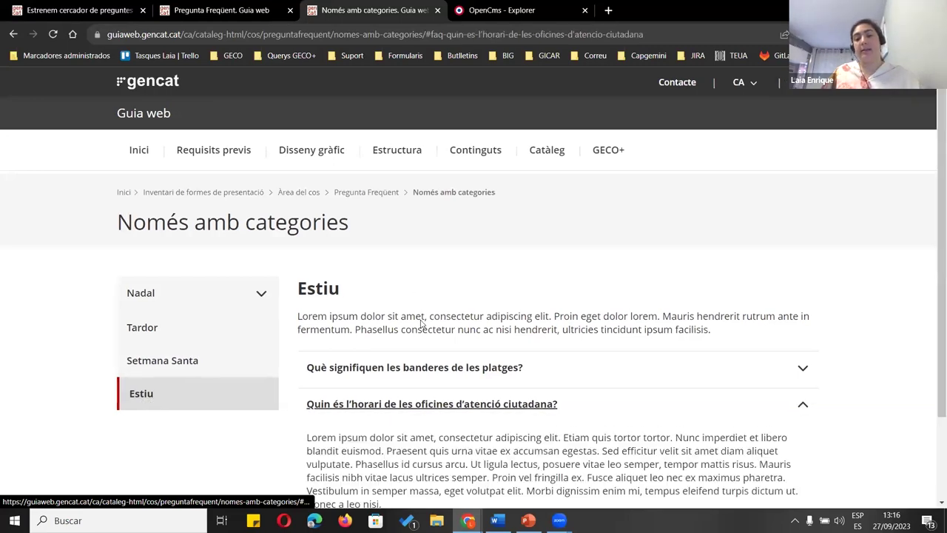
{"action": "scroll", "coordinate": [421, 323], "scroll_direction": "down", "scroll_amount": 3}
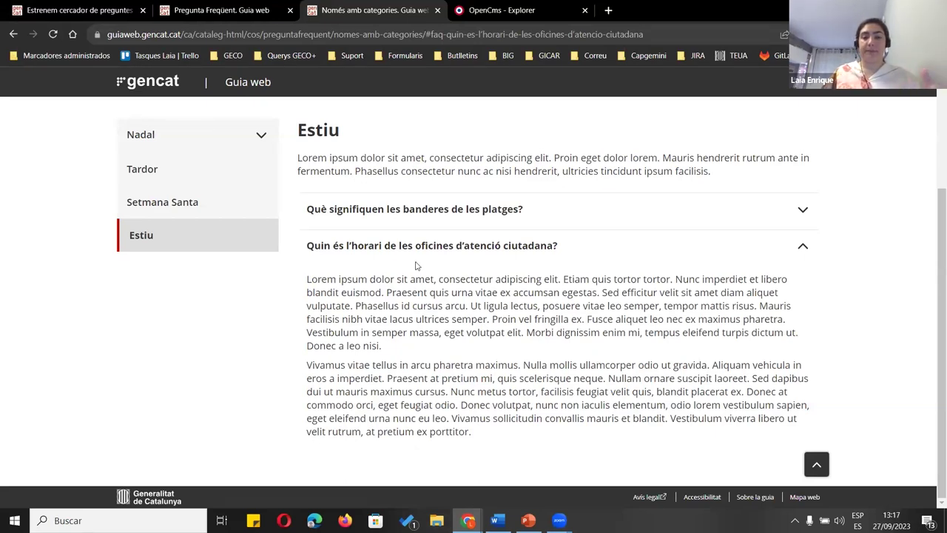
Expand the Nadal category, view its Solidaritat subcategory, and switch to the Tardor questions
{"action": "left_click", "coordinate": [149, 140]}
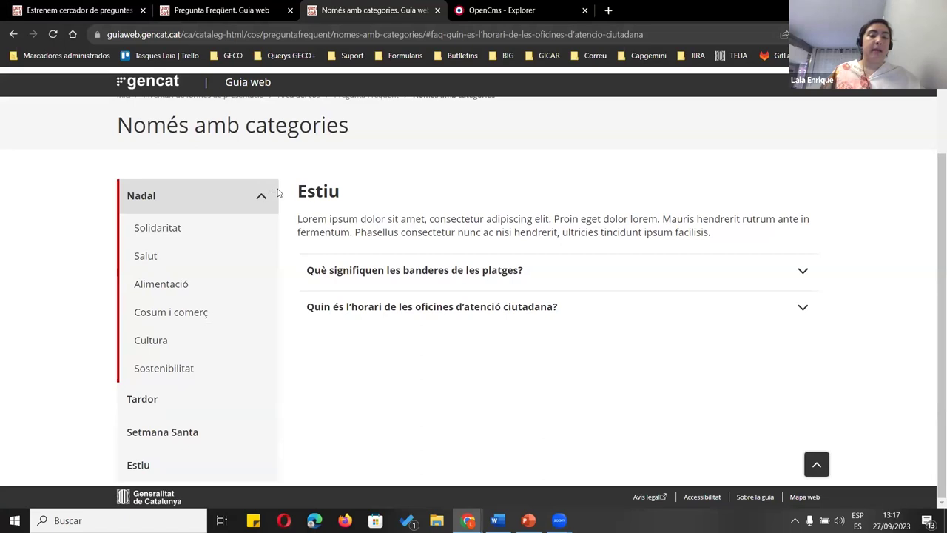
{"action": "left_click", "coordinate": [157, 228]}
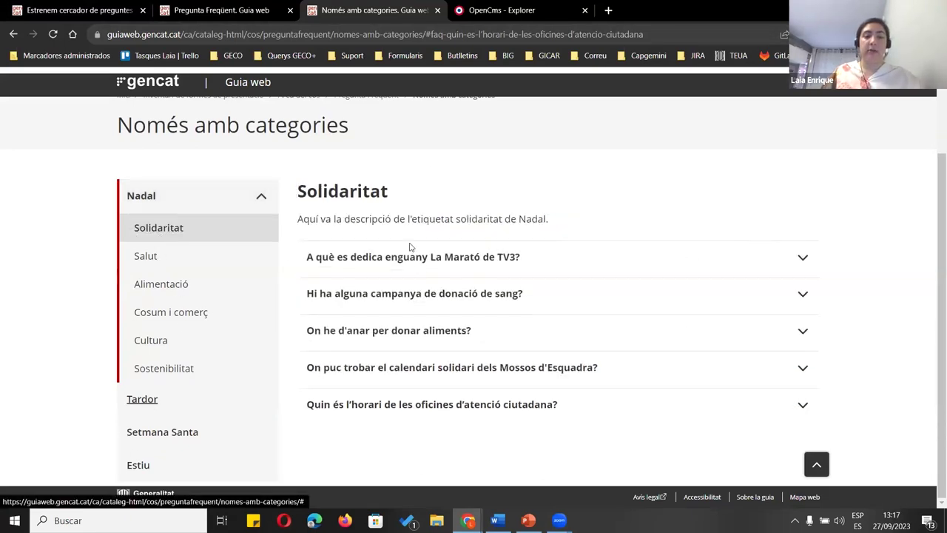
{"action": "left_click", "coordinate": [410, 247]}
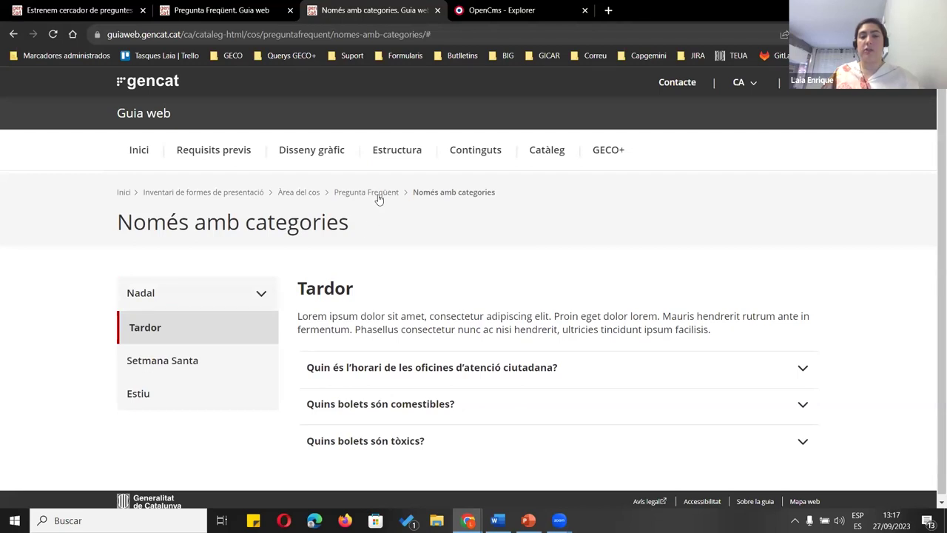
Close the categories example and open the "Només amb cercador" example to examine its search box and question list
{"action": "left_click", "coordinate": [244, 18]}
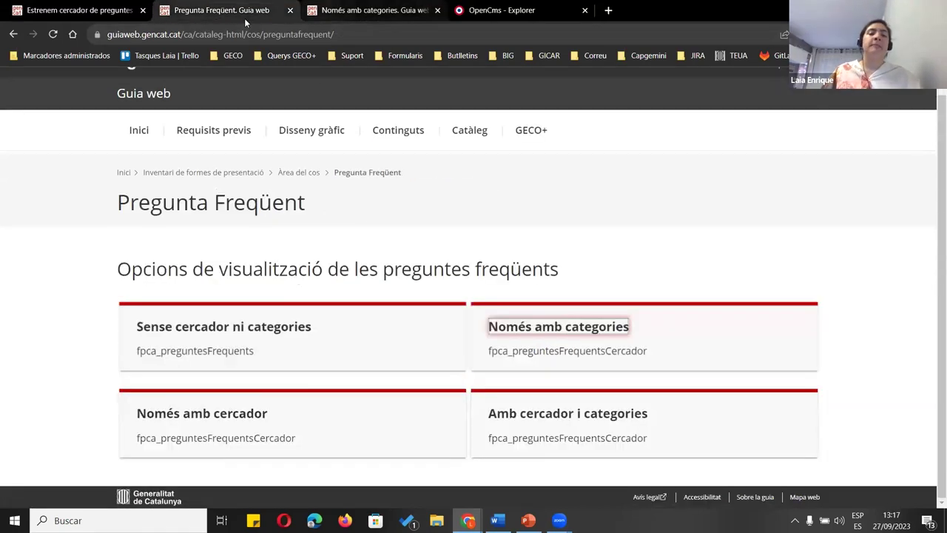
{"action": "left_click", "coordinate": [437, 10]}
{"action": "left_click", "coordinate": [201, 415]}
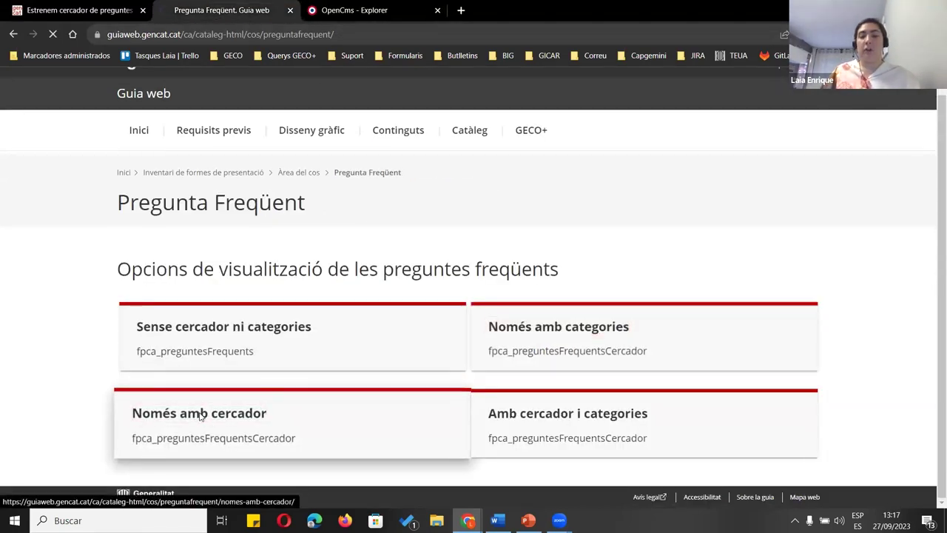
{"action": "scroll", "coordinate": [293, 352], "scroll_direction": "down", "scroll_amount": 4}
{"action": "scroll", "coordinate": [268, 247], "scroll_direction": "up", "scroll_amount": 5}
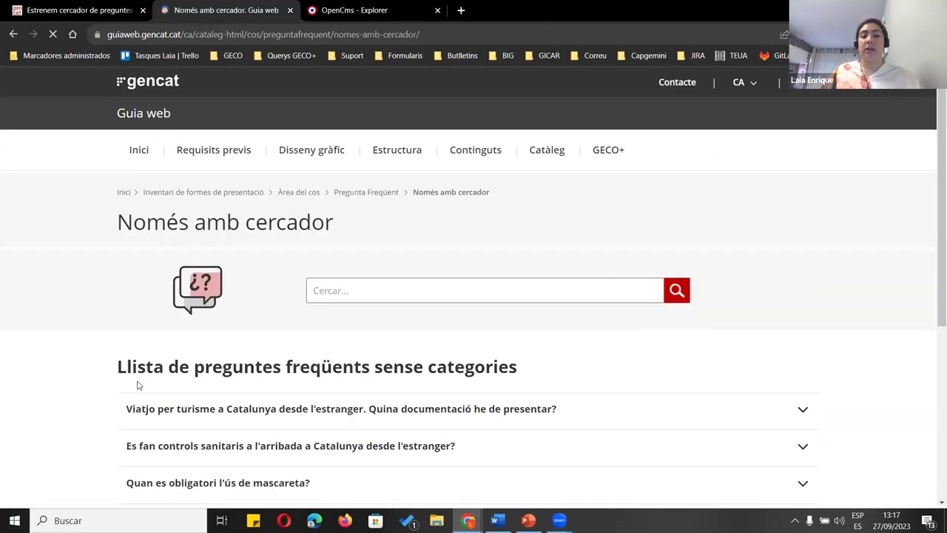
{"action": "scroll", "coordinate": [225, 272], "scroll_direction": "down", "scroll_amount": 2}
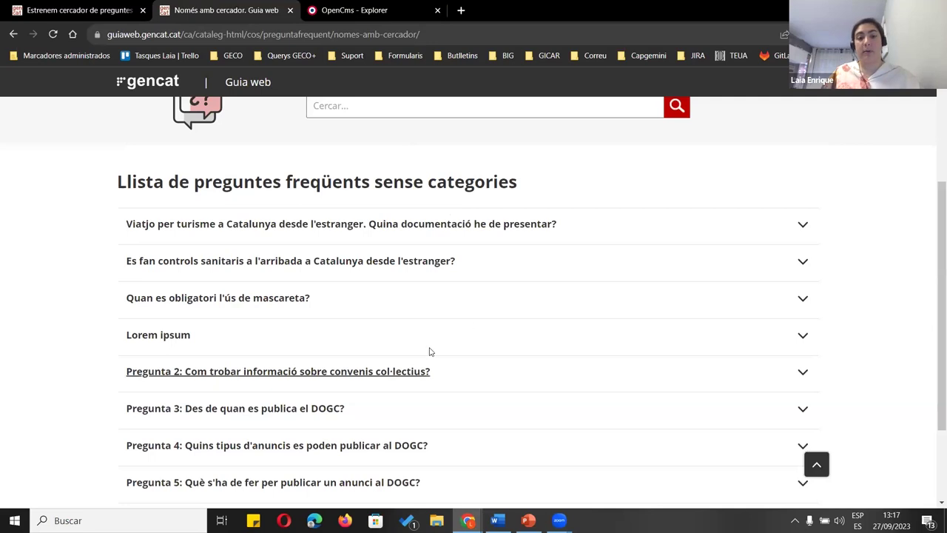
Search the questions in the "Només amb cercador" example for "pregunta"
{"action": "scroll", "coordinate": [424, 296], "scroll_direction": "up", "scroll_amount": 2}
{"action": "left_click", "coordinate": [418, 231]}
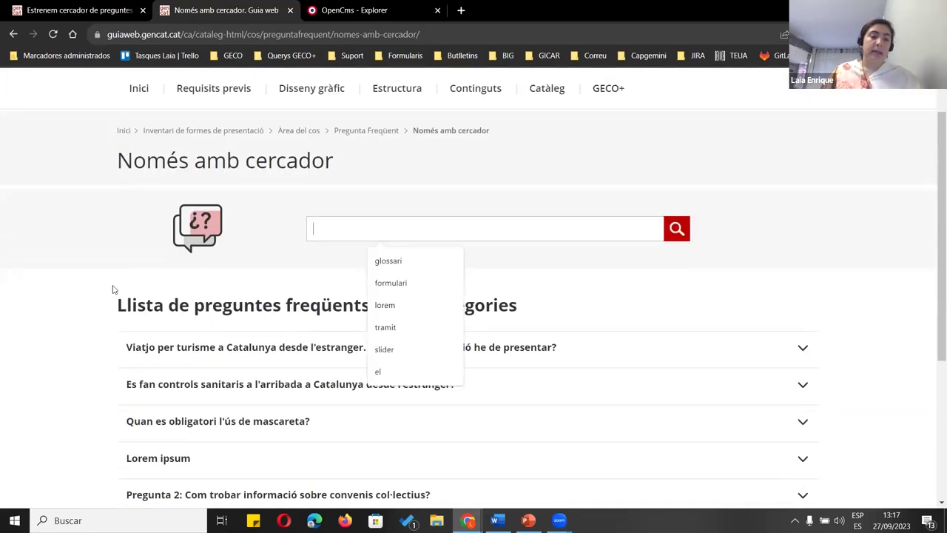
{"action": "scroll", "coordinate": [115, 292], "scroll_direction": "down", "scroll_amount": 3}
{"action": "scroll", "coordinate": [325, 306], "scroll_direction": "up", "scroll_amount": 4}
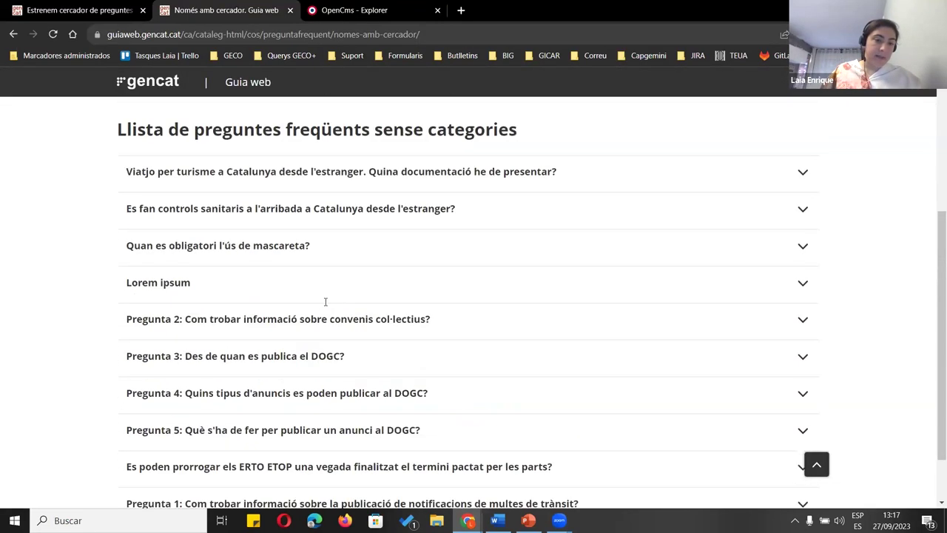
{"action": "left_click", "coordinate": [330, 291]}
{"action": "type", "text": "pregu"}
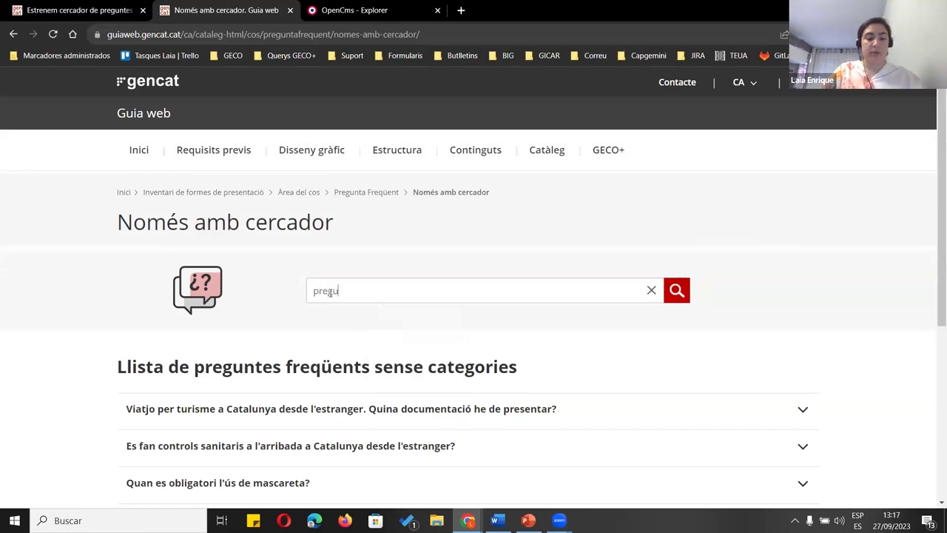
{"action": "type", "text": "nta"}
{"action": "key", "text": "Return"}
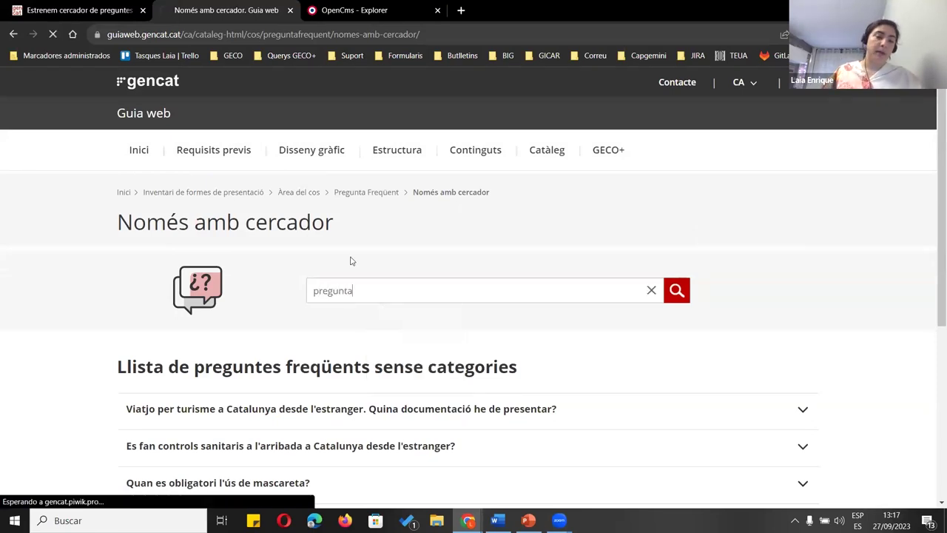
View the answer about travel documentation for tourism in Catalonia, collapse it, and review the "pregunta" results
{"action": "scroll", "coordinate": [432, 271], "scroll_direction": "down", "scroll_amount": 4}
{"action": "scroll", "coordinate": [342, 262], "scroll_direction": "up", "scroll_amount": 3}
{"action": "left_click", "coordinate": [386, 293]}
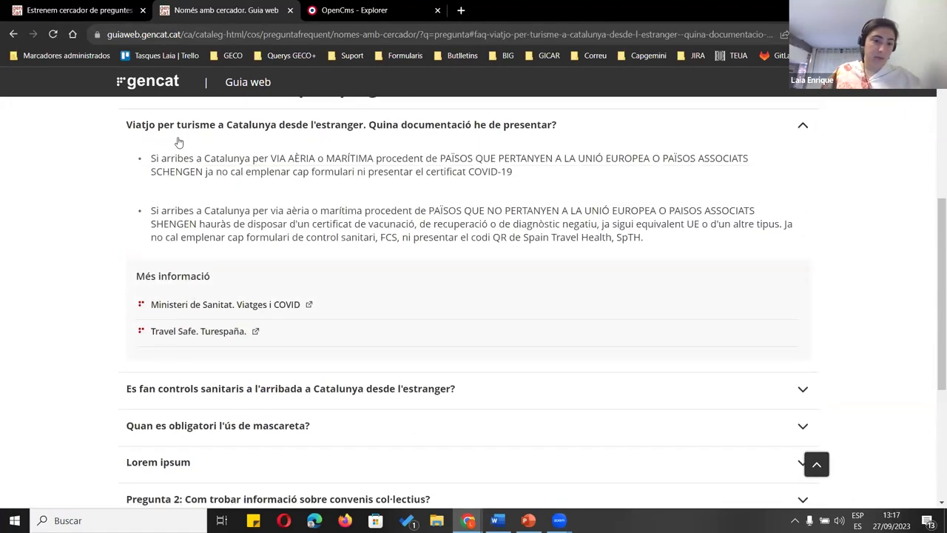
{"action": "scroll", "coordinate": [279, 206], "scroll_direction": "up", "scroll_amount": 1}
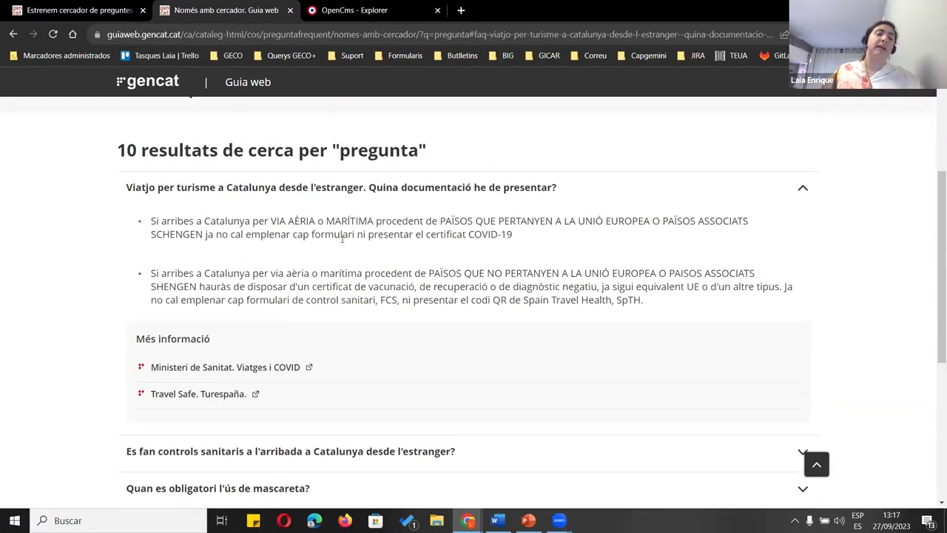
{"action": "scroll", "coordinate": [342, 238], "scroll_direction": "up", "scroll_amount": 3}
{"action": "left_click", "coordinate": [224, 370]}
{"action": "scroll", "coordinate": [225, 369], "scroll_direction": "down", "scroll_amount": 4}
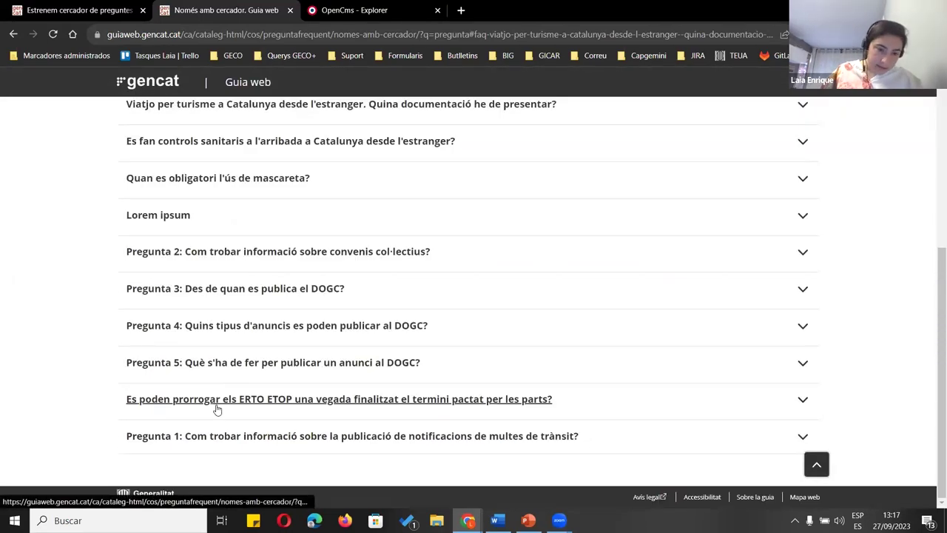
{"action": "scroll", "coordinate": [218, 406], "scroll_direction": "up", "scroll_amount": 5}
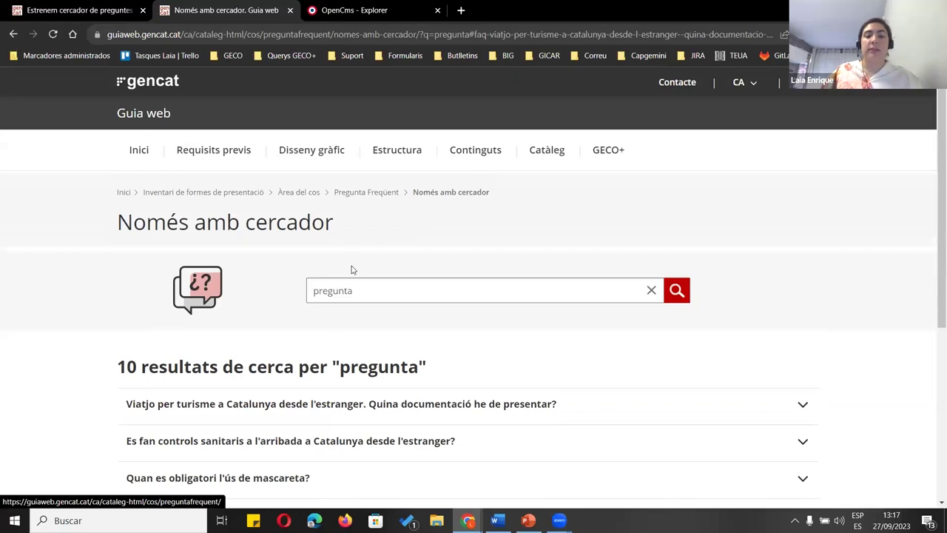
Search the questions for "prorrogar" and collapse the first result's answer
{"action": "key", "text": "shift+Tab"}
{"action": "type", "text": "prorro"}
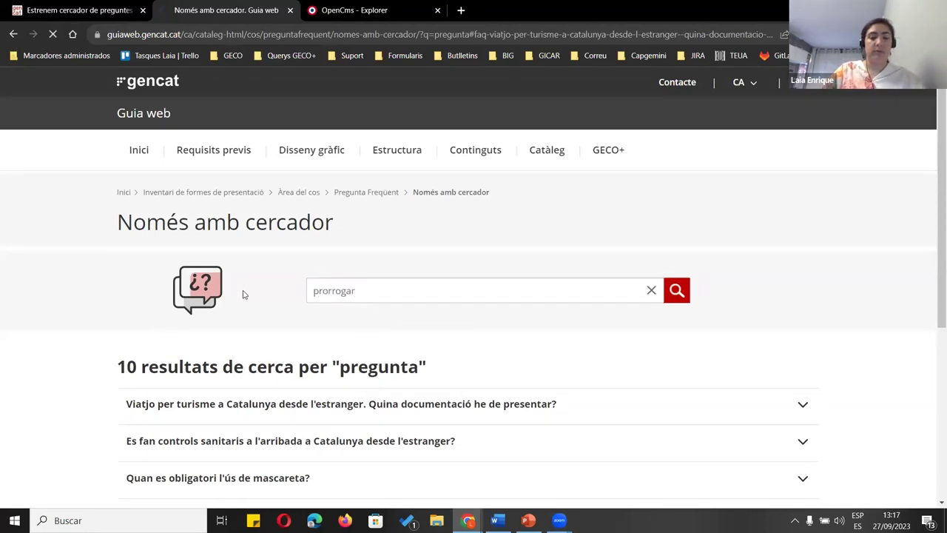
{"action": "type", "text": "gar"}
{"action": "key", "text": "Return"}
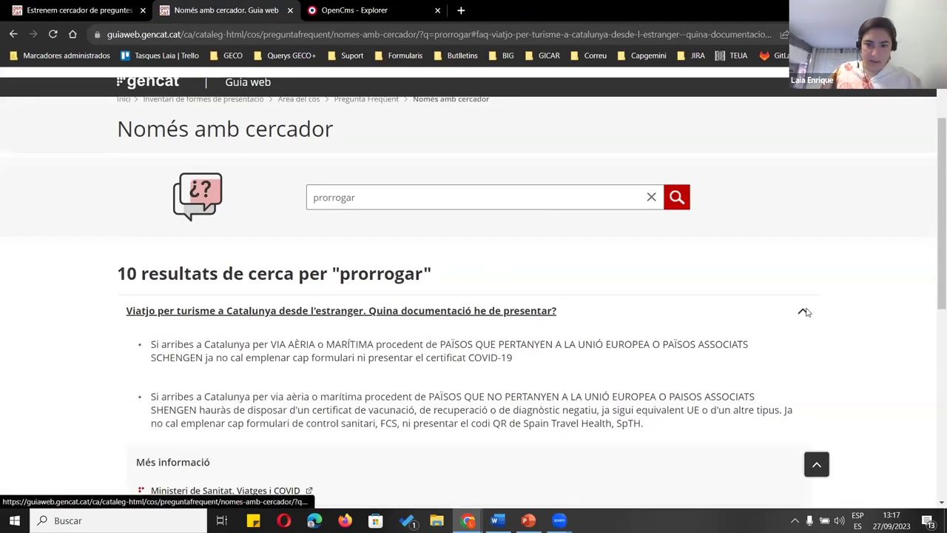
{"action": "left_click", "coordinate": [805, 312]}
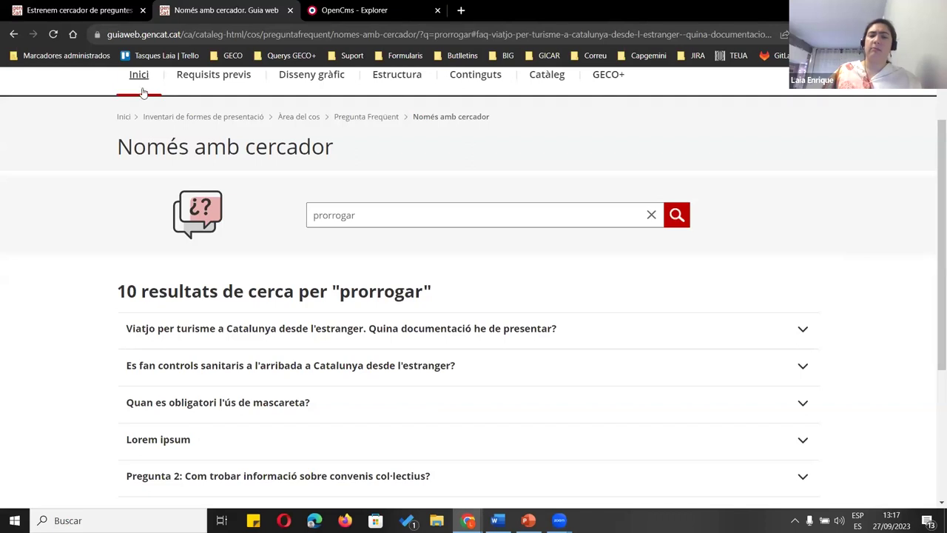
Expand the travel documentation question in the "prorrogar" results to check its answer, and collapse it again
{"action": "scroll", "coordinate": [353, 268], "scroll_direction": "up", "scroll_amount": 1}
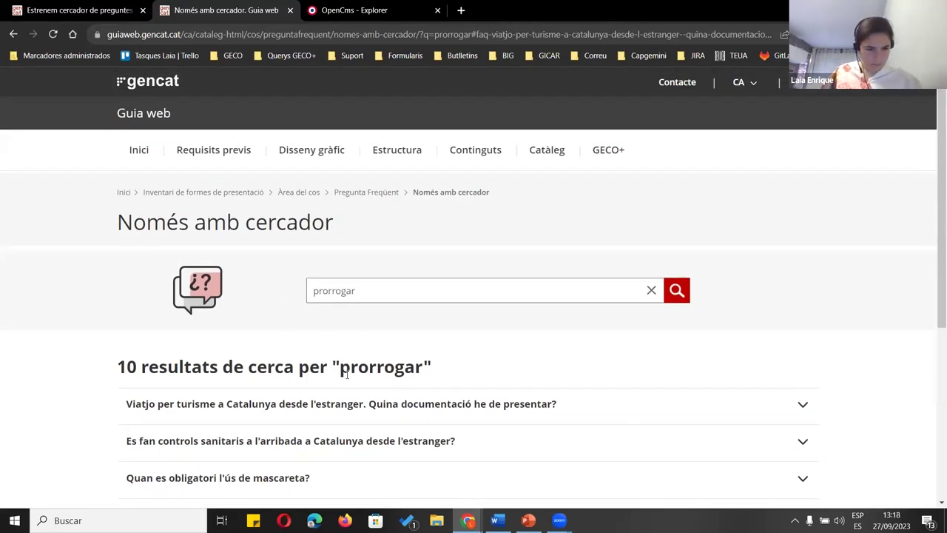
{"action": "left_click", "coordinate": [392, 405]}
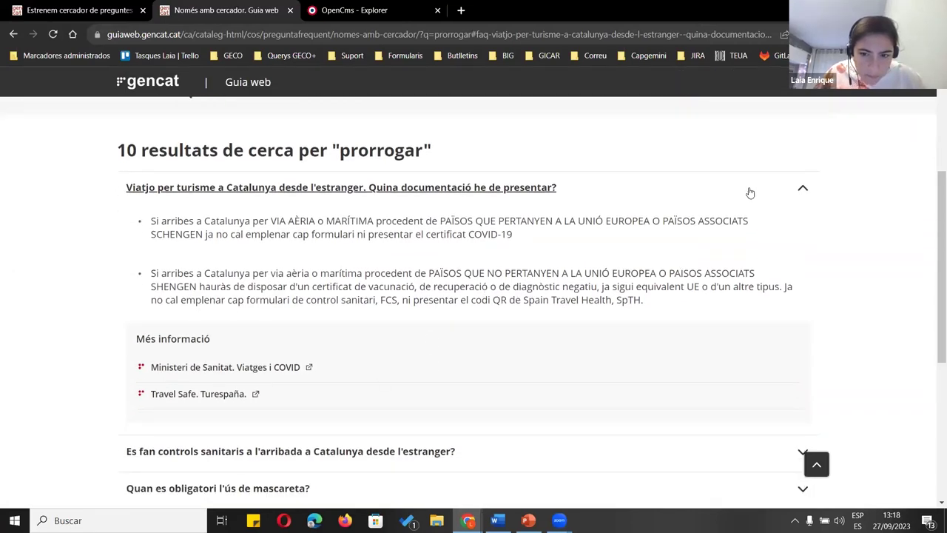
{"action": "left_click", "coordinate": [776, 193]}
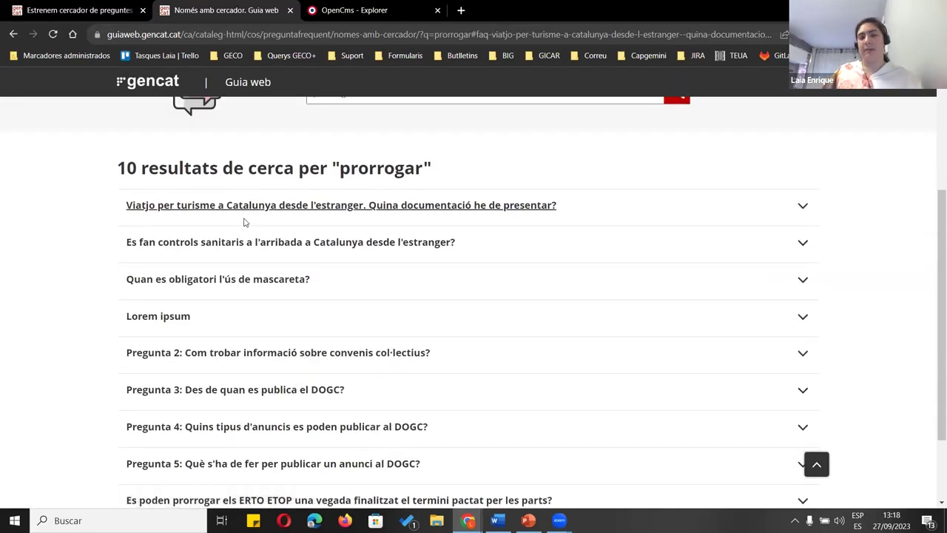
{"action": "scroll", "coordinate": [268, 258], "scroll_direction": "up", "scroll_amount": 3}
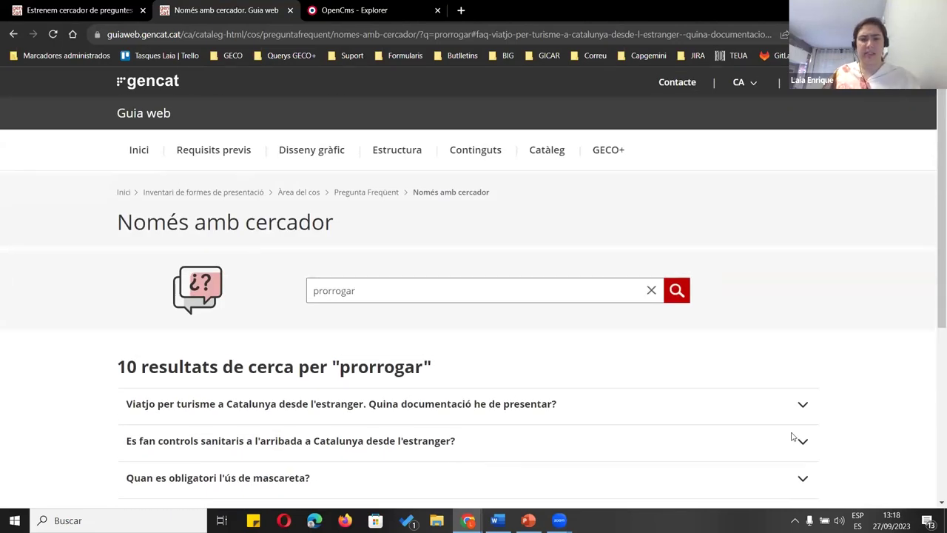
Return to the Pregunta Freqüent overview, open the "Amb cercador i categories" example, review its layout and collapse the Nadal category
{"action": "left_click", "coordinate": [366, 192]}
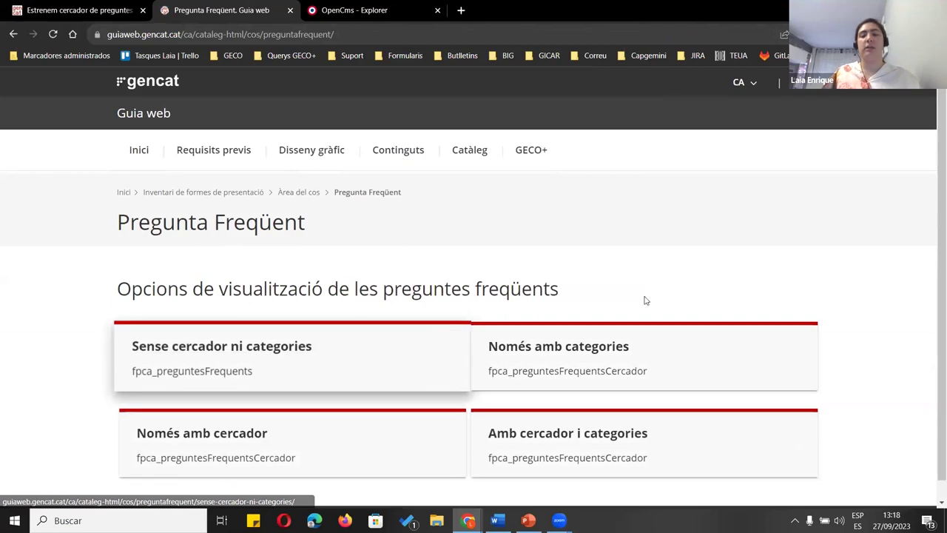
{"action": "left_click", "coordinate": [576, 455]}
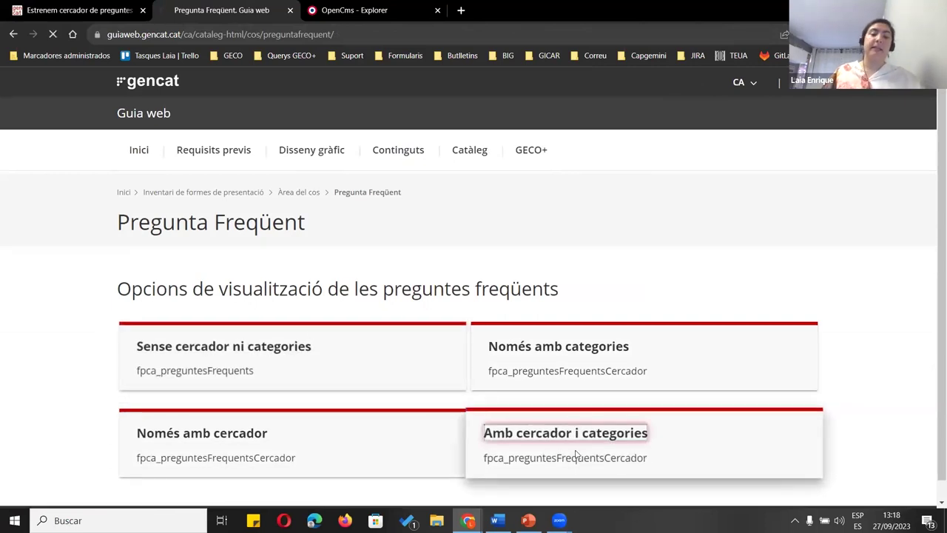
{"action": "left_click", "coordinate": [78, 10]}
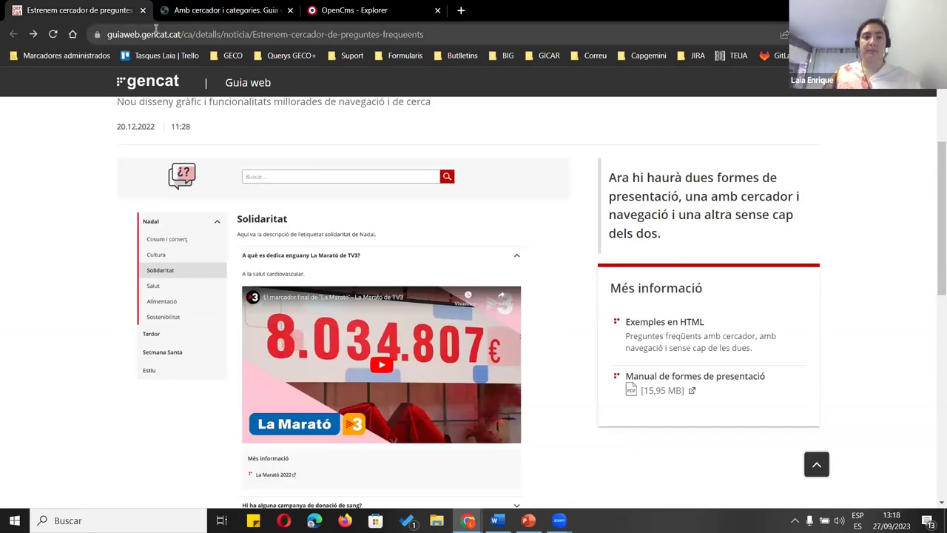
{"action": "left_click", "coordinate": [222, 9]}
{"action": "scroll", "coordinate": [296, 304], "scroll_direction": "down", "scroll_amount": 1}
{"action": "scroll", "coordinate": [226, 316], "scroll_direction": "down", "scroll_amount": 2}
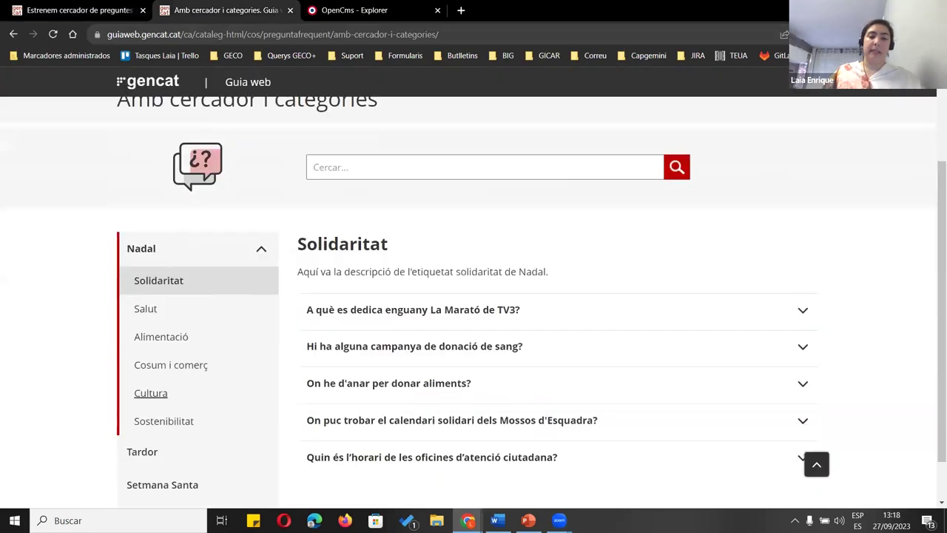
{"action": "scroll", "coordinate": [207, 303], "scroll_direction": "down", "scroll_amount": 1}
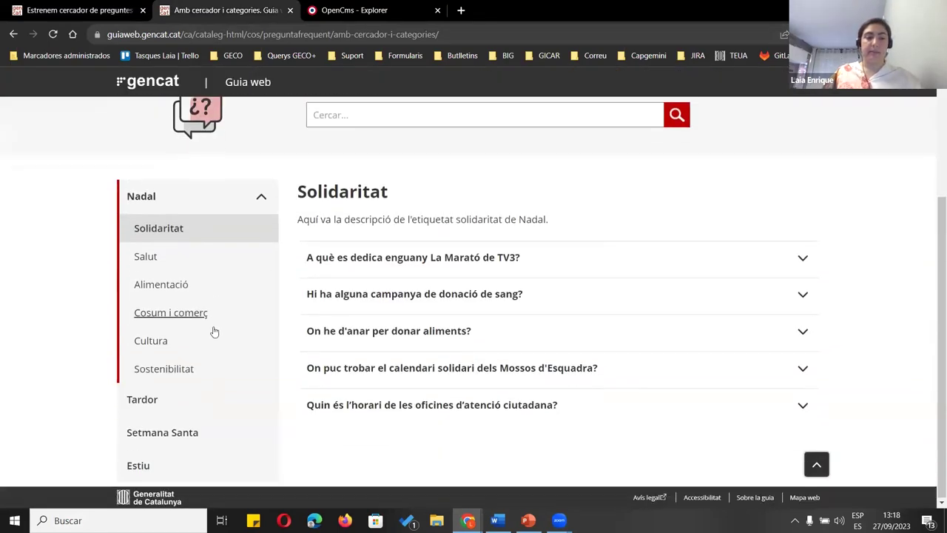
{"action": "left_click", "coordinate": [201, 207]}
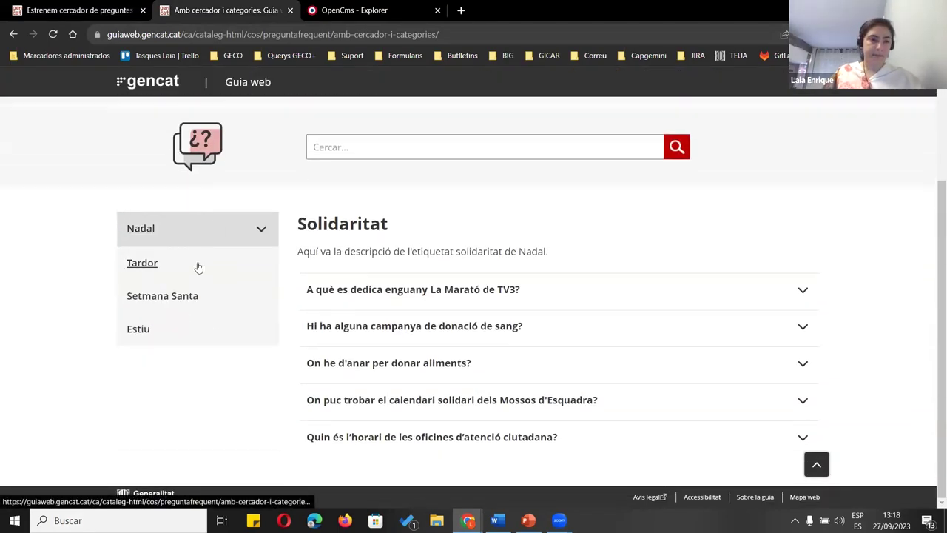
Search the questions in the "Amb cercador i categories" example for "horari"
{"action": "left_click", "coordinate": [371, 146]}
{"action": "left_click", "coordinate": [45, 7]}
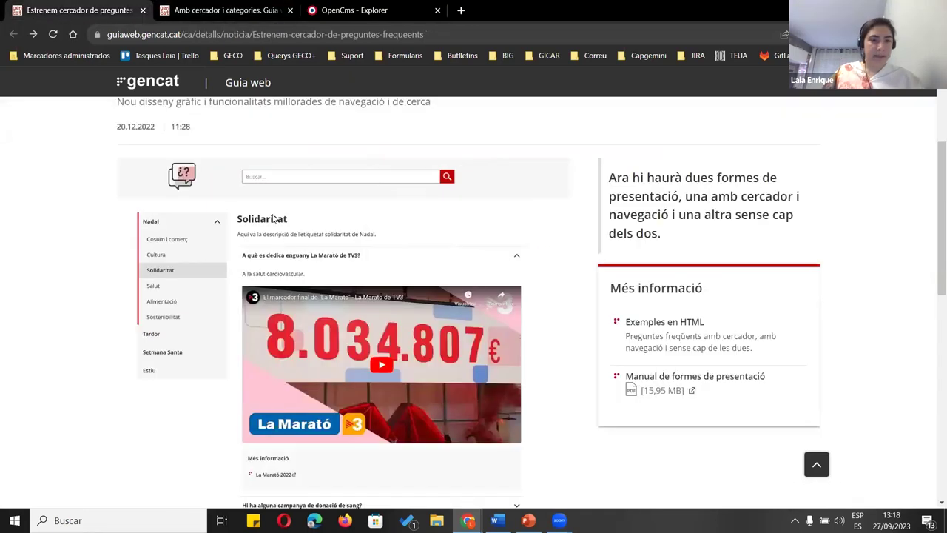
{"action": "key", "text": "ctrl+Tab"}
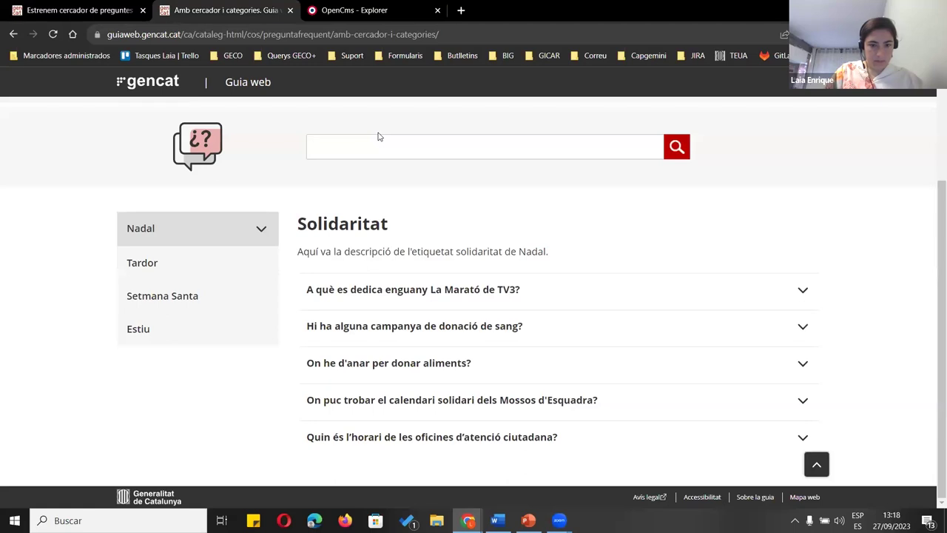
{"action": "key", "text": "BackSpace"}
{"action": "key", "text": "BackSpace"}
{"action": "key", "text": "BackSpace"}
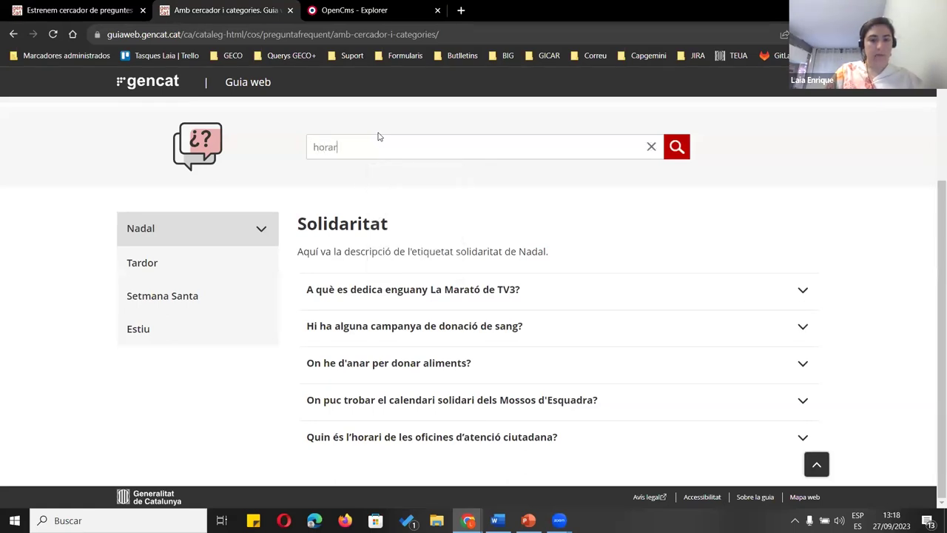
{"action": "key", "text": "Return"}
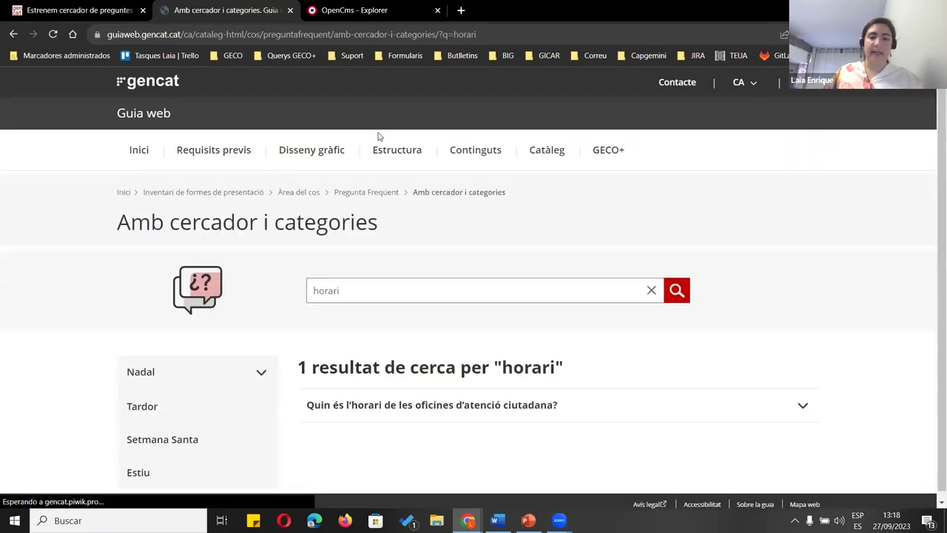
View and collapse the answer about citizen office hours, and close the "Amb cercador i categories" example
{"action": "scroll", "coordinate": [444, 429], "scroll_direction": "down", "scroll_amount": 1}
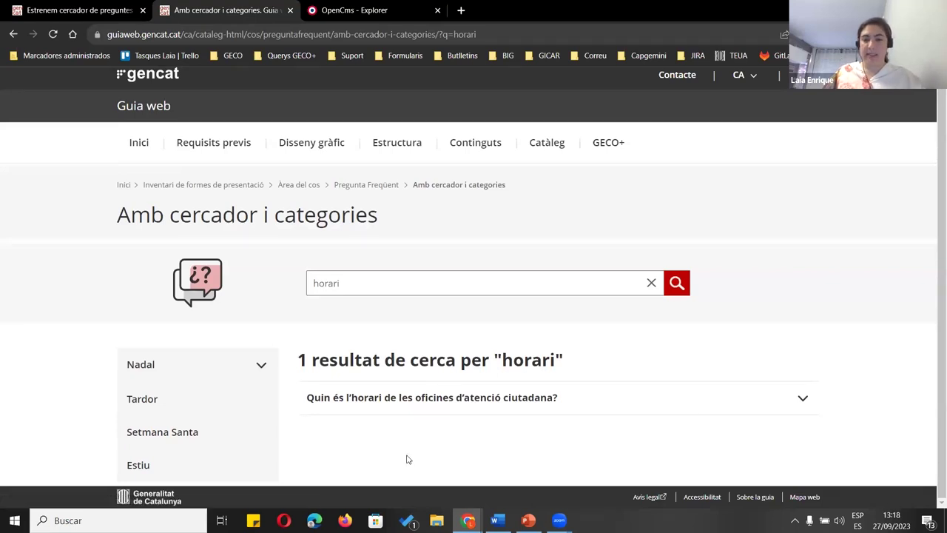
{"action": "left_click", "coordinate": [410, 399]}
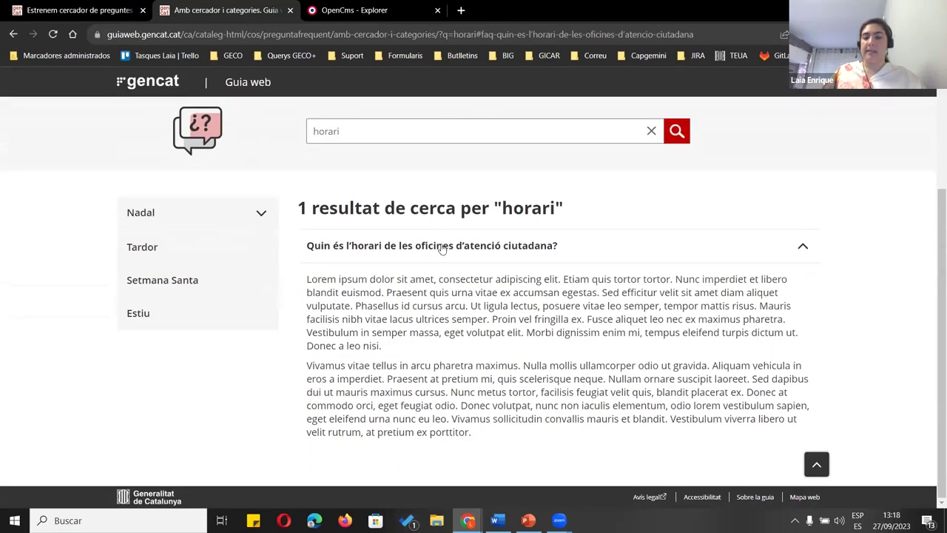
{"action": "left_click", "coordinate": [442, 248]}
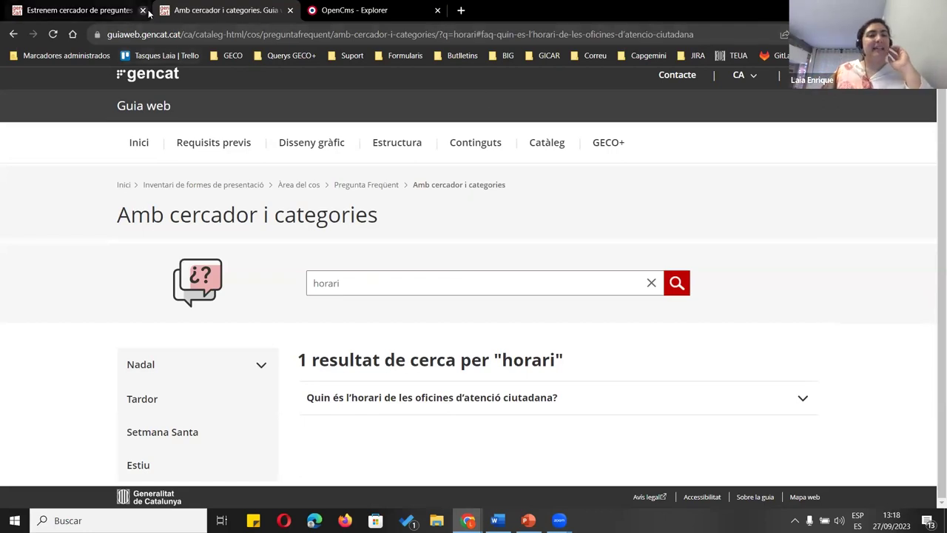
{"action": "key", "text": "ctrl+w"}
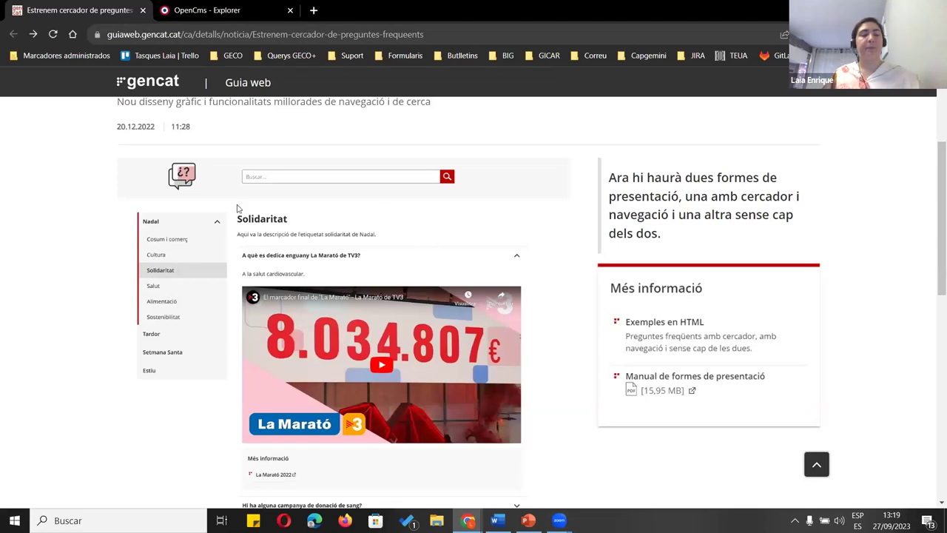
Switch to the OpenCms Explorer, open the 01_jornada_aprofundiment folder inside _categories, and point out its path and subfolders
{"action": "left_click", "coordinate": [181, 11]}
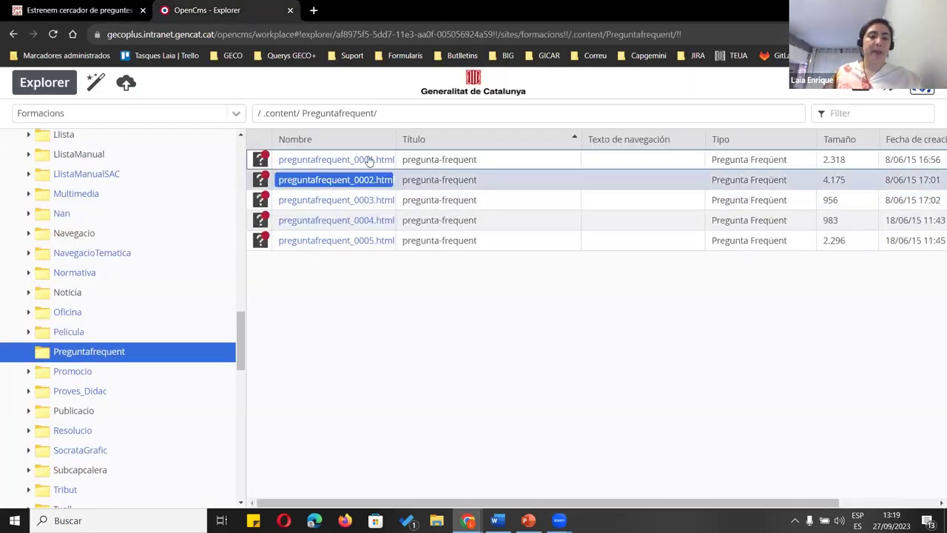
{"action": "scroll", "coordinate": [147, 133], "scroll_direction": "up", "scroll_amount": 15}
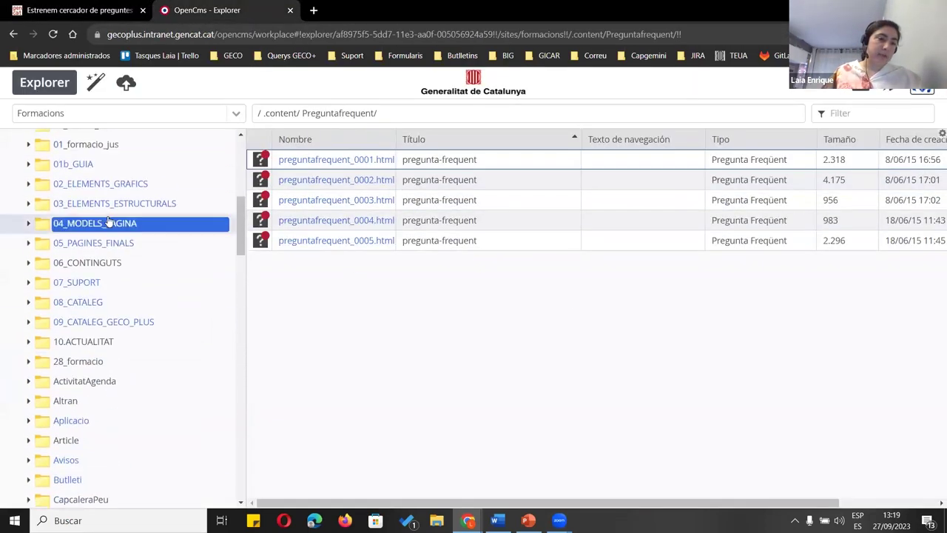
{"action": "left_click", "coordinate": [20, 159]}
{"action": "left_click", "coordinate": [63, 179]}
{"action": "scroll", "coordinate": [507, 186], "scroll_direction": "down", "scroll_amount": 1}
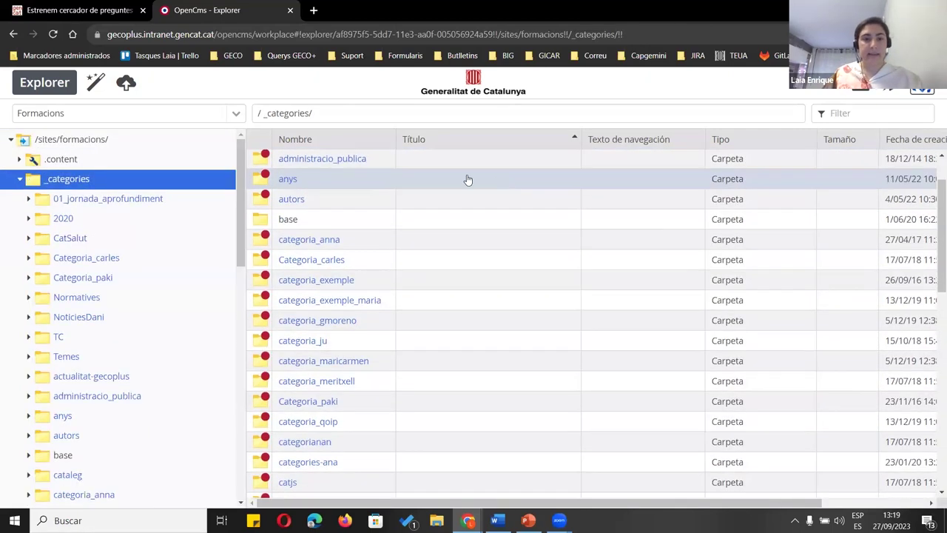
{"action": "scroll", "coordinate": [410, 212], "scroll_direction": "up", "scroll_amount": 1}
{"action": "double_click", "coordinate": [330, 160]}
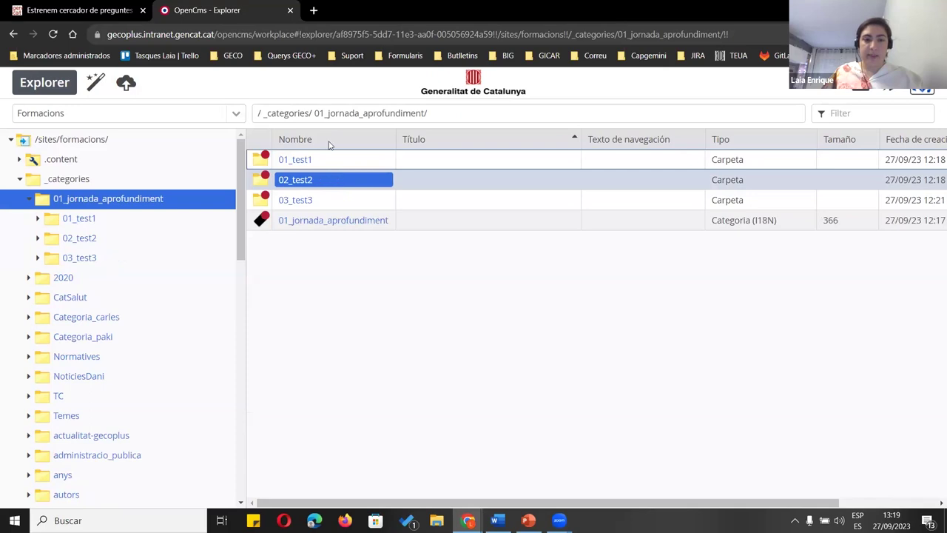
{"action": "left_click_drag", "start_coordinate": [444, 114], "coordinate": [293, 114]}
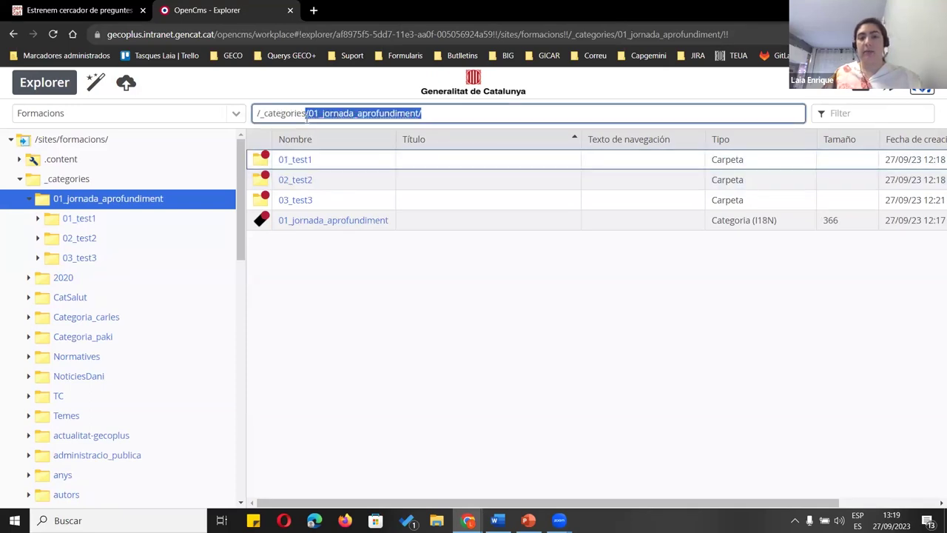
{"action": "left_click", "coordinate": [329, 256]}
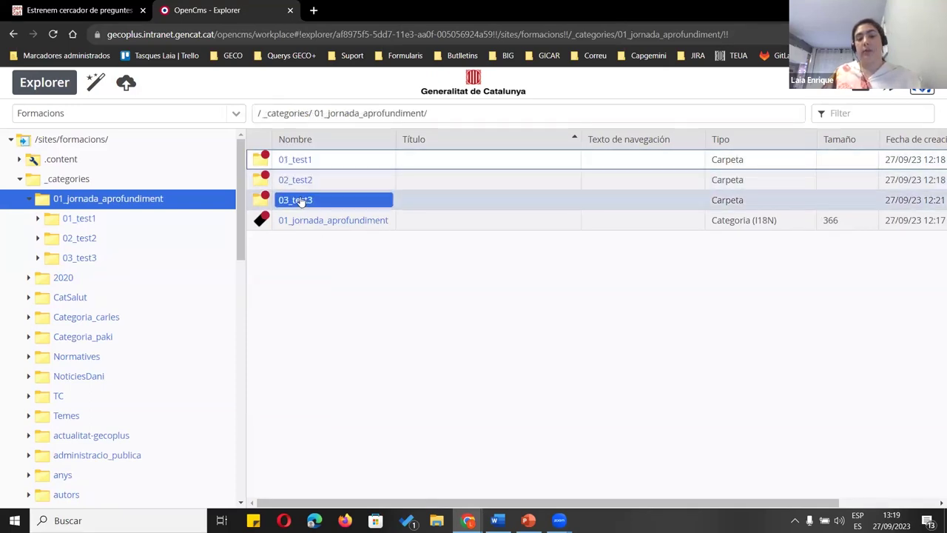
Look into the 01_test1 category folder and go back up to the _categories folder
{"action": "double_click", "coordinate": [299, 160]}
{"action": "key", "text": "ctrl+shift+Tab"}
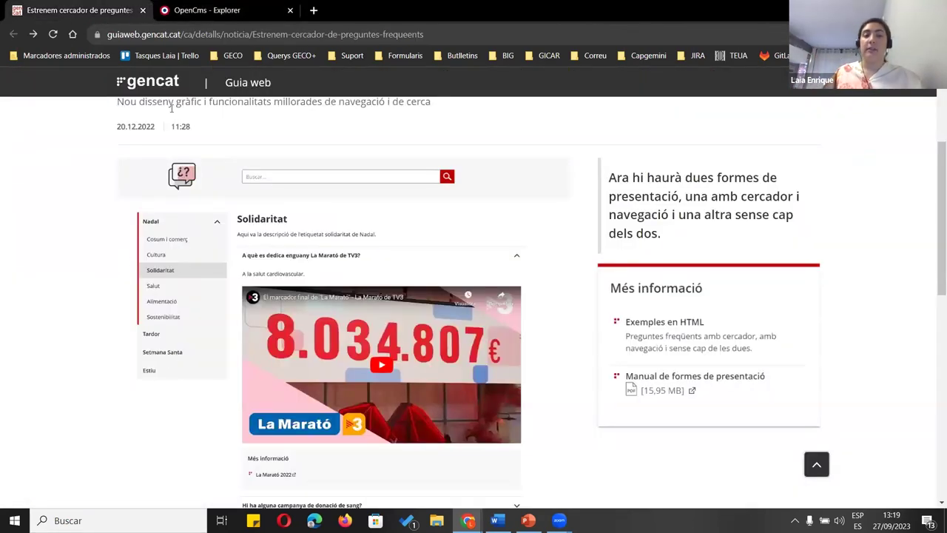
{"action": "left_click", "coordinate": [211, 10]}
{"action": "left_click", "coordinate": [360, 114]}
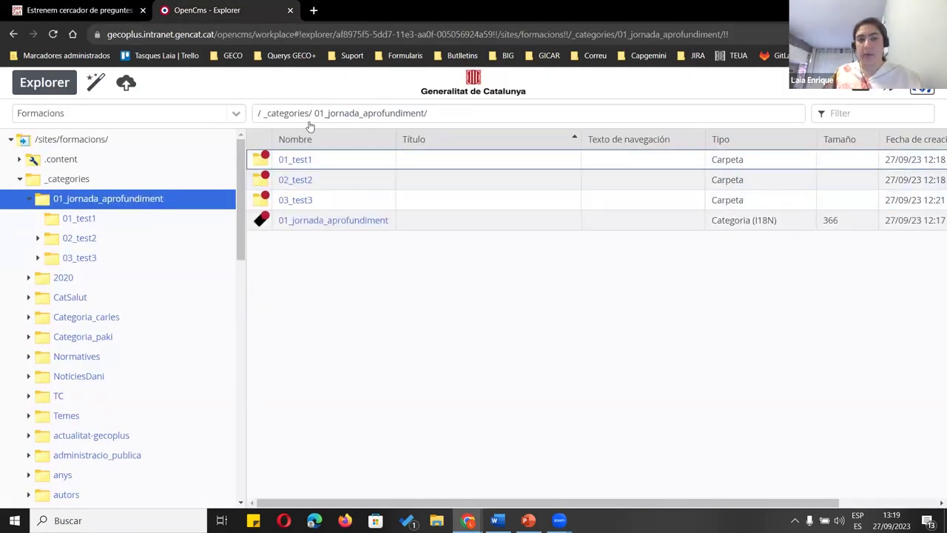
{"action": "left_click", "coordinate": [284, 113]}
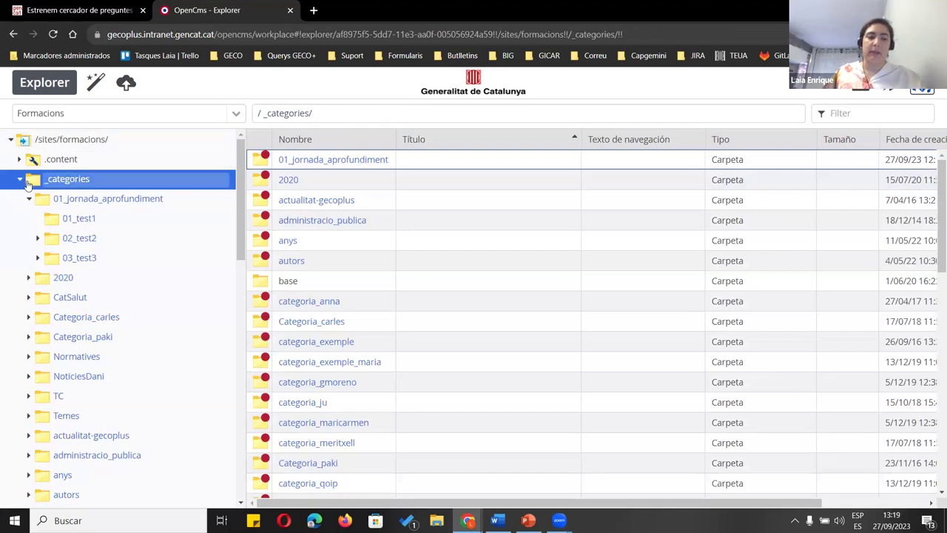
Collapse the _categories folder and open the 000_jornada_aprofundiment folder inside .content
{"action": "double_click", "coordinate": [144, 178]}
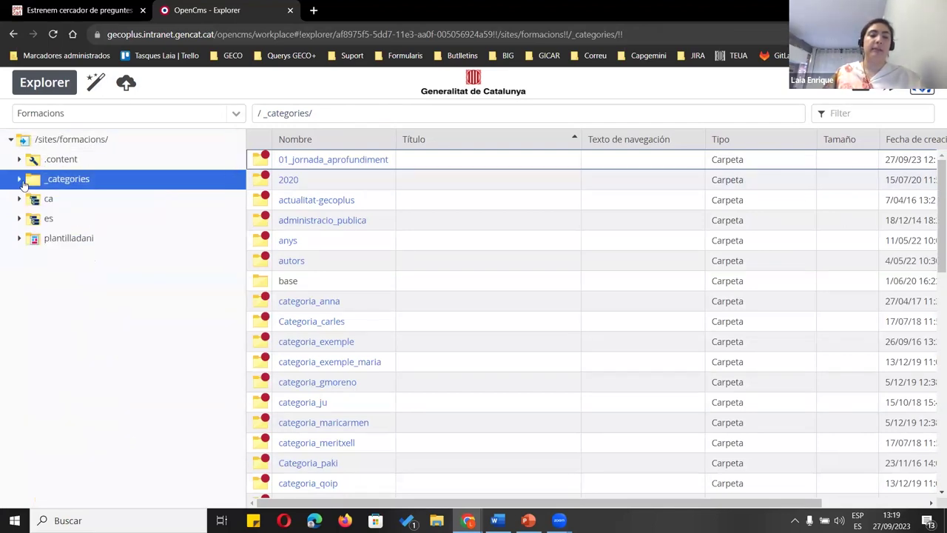
{"action": "double_click", "coordinate": [122, 163]}
{"action": "scroll", "coordinate": [497, 236], "scroll_direction": "down", "scroll_amount": 1}
{"action": "scroll", "coordinate": [497, 236], "scroll_direction": "up", "scroll_amount": 1}
{"action": "double_click", "coordinate": [341, 273]}
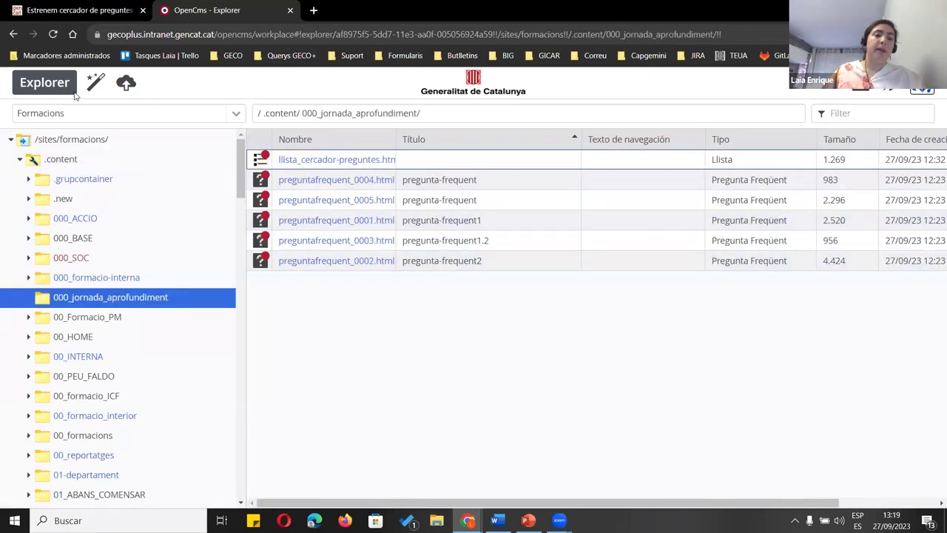
Start a new resource of type Llista in the 000_jornada_aprofundiment folder
{"action": "left_click", "coordinate": [87, 9]}
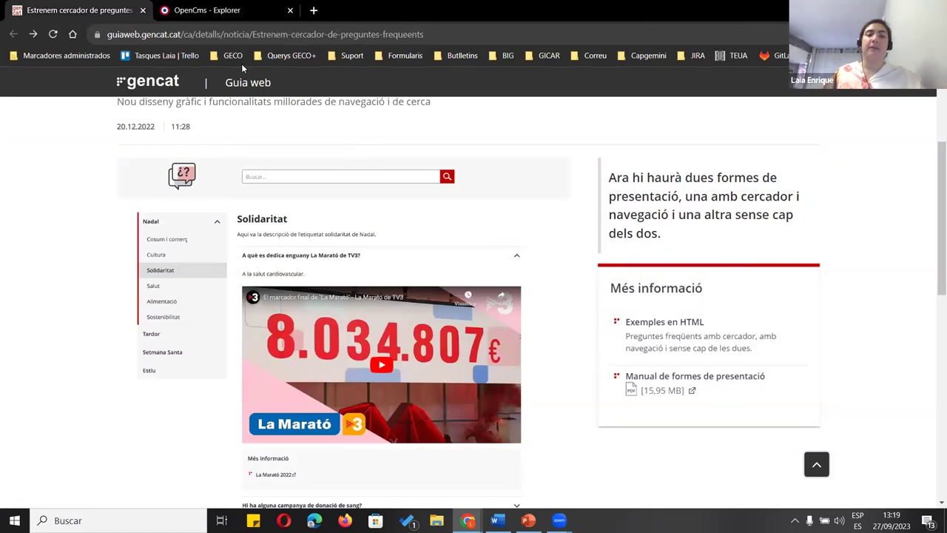
{"action": "left_click", "coordinate": [222, 10]}
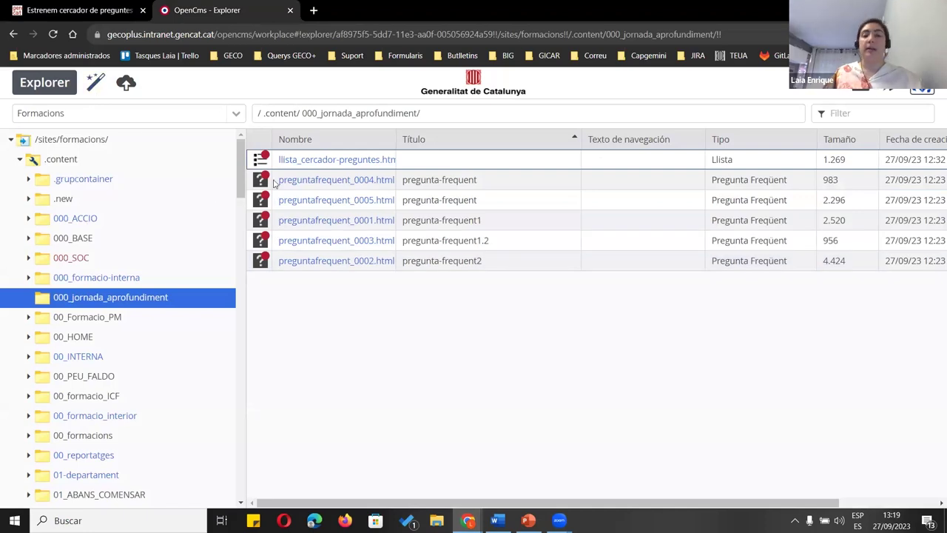
{"action": "scroll", "coordinate": [446, 254], "scroll_direction": "down", "scroll_amount": 2}
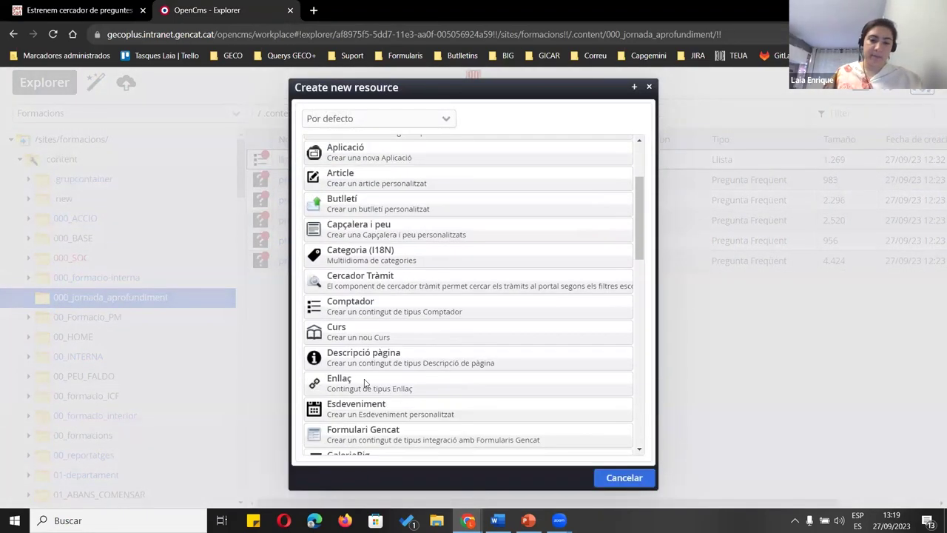
{"action": "scroll", "coordinate": [366, 384], "scroll_direction": "down", "scroll_amount": 4}
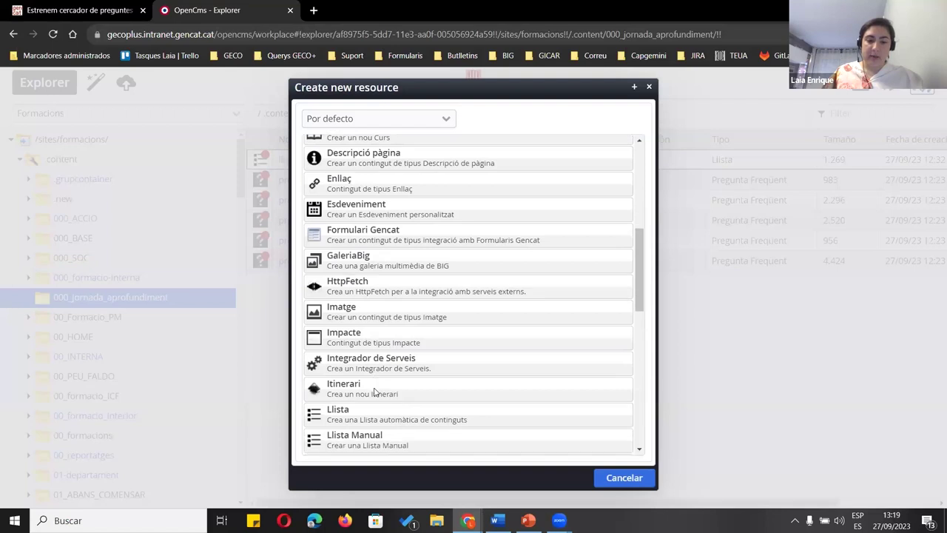
{"action": "scroll", "coordinate": [366, 374], "scroll_direction": "down", "scroll_amount": 3}
{"action": "left_click", "coordinate": [341, 309]}
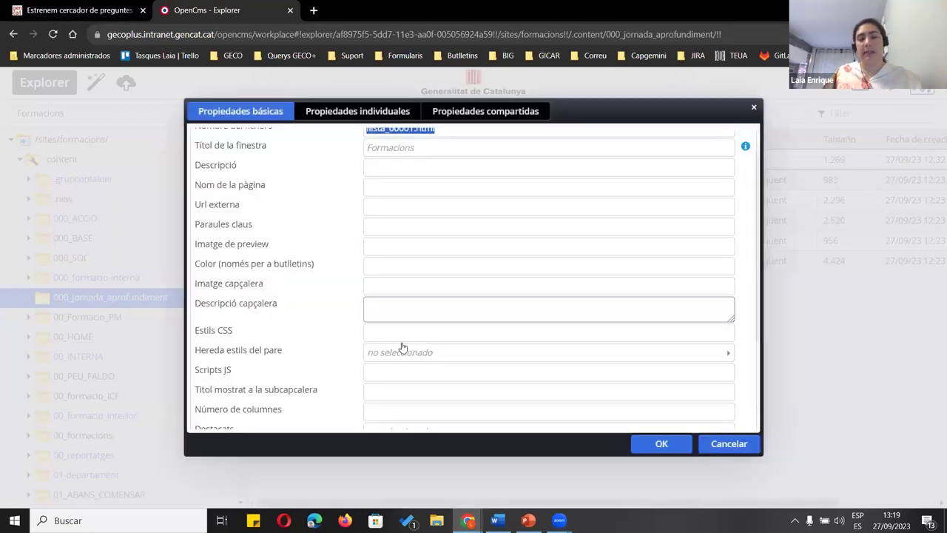
Set the new list's file name to llista_auto_preguntes_freq and confirm its properties
{"action": "left_click", "coordinate": [412, 168]}
{"action": "double_click", "coordinate": [419, 168]}
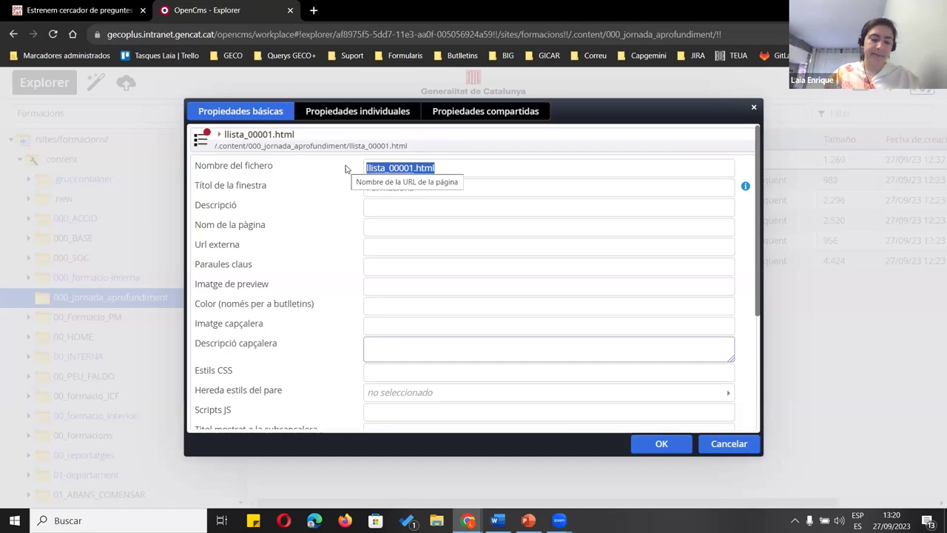
{"action": "key", "text": "BackSpace"}
{"action": "type", "text": "llista"}
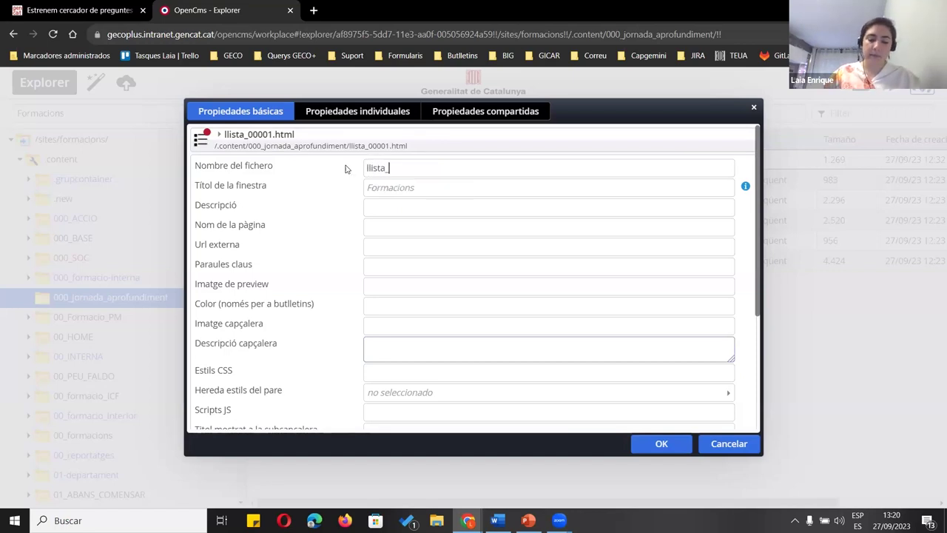
{"action": "type", "text": "_auto_pre"}
{"action": "key", "text": "BackSpace"}
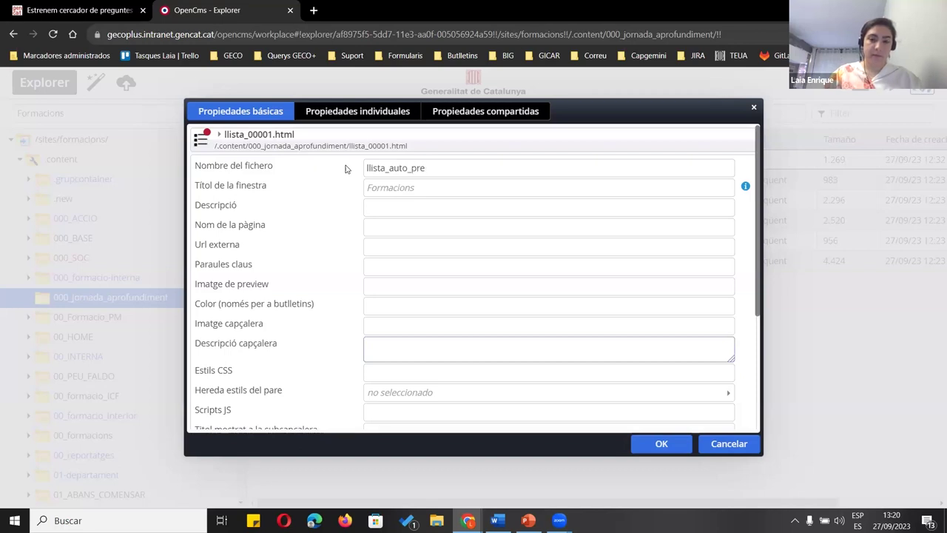
{"action": "type", "text": "guntes_freq"}
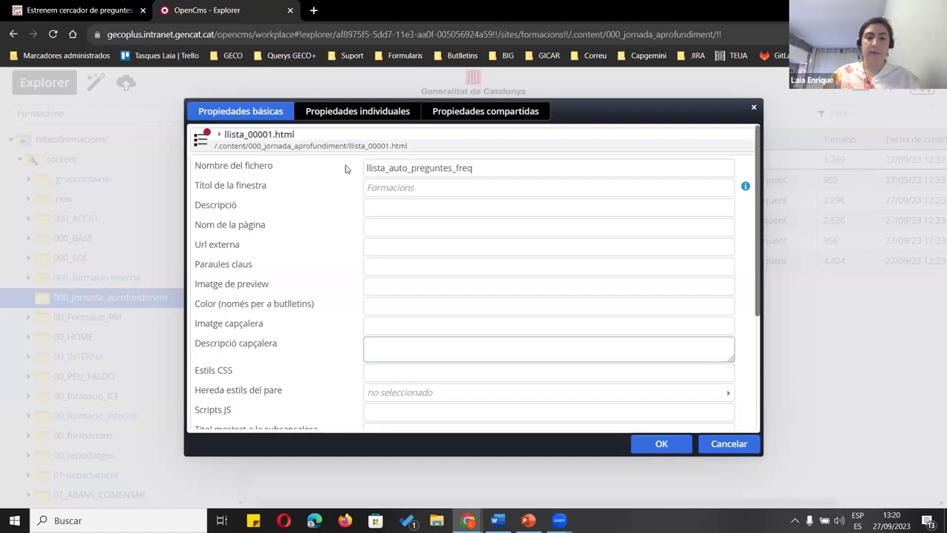
{"action": "key", "text": "Return"}
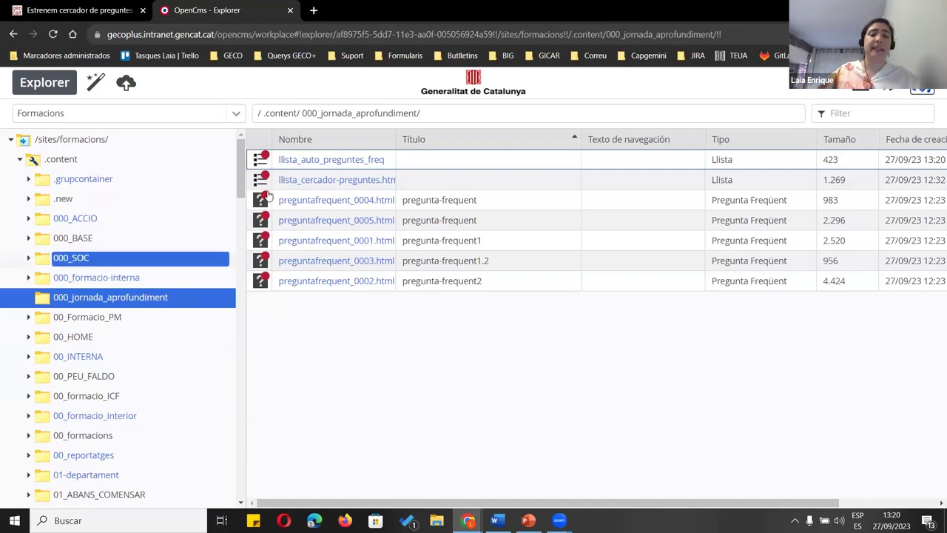
Show the actions available for the llista_auto_preguntes_freq list, and switch to the site's ca folder
{"action": "left_click", "coordinate": [337, 180]}
{"action": "right_click", "coordinate": [341, 168]}
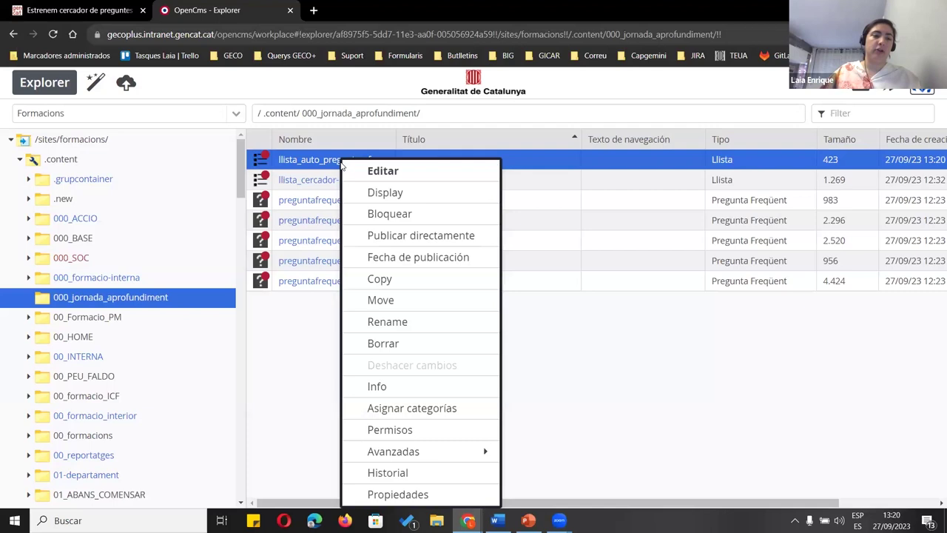
{"action": "left_click", "coordinate": [19, 160]}
{"action": "left_click", "coordinate": [48, 198]}
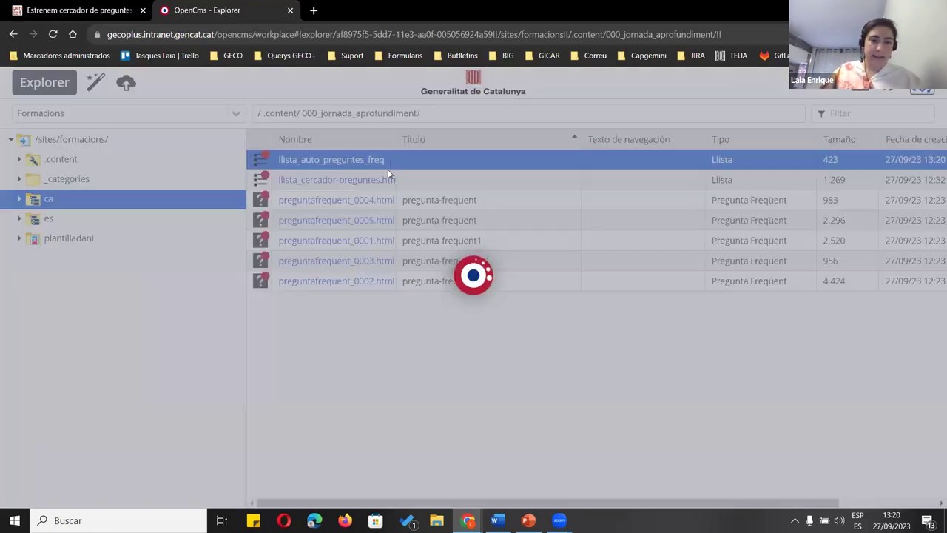
Try to open the index.html page in the pagina folder under ca/Formacio, and return to the Explorer
{"action": "scroll", "coordinate": [403, 184], "scroll_direction": "down", "scroll_amount": 1}
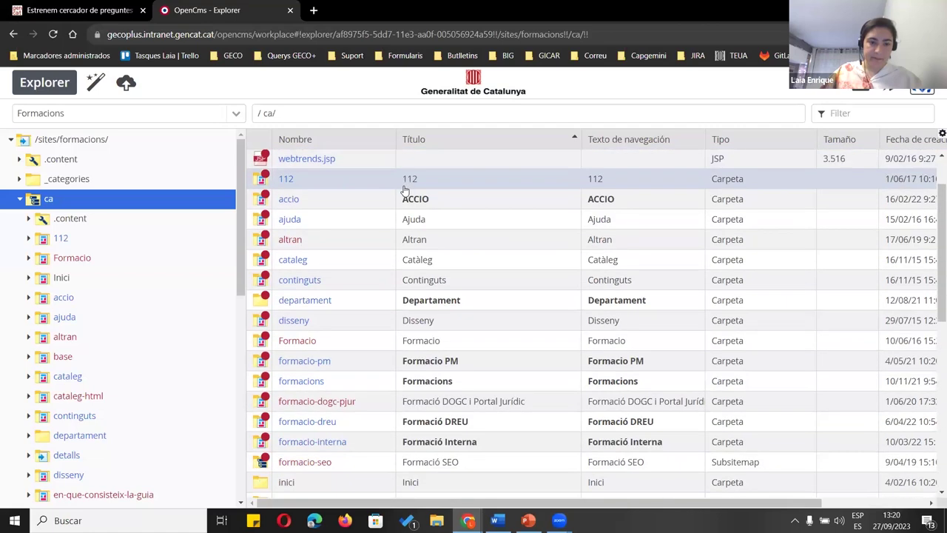
{"action": "scroll", "coordinate": [380, 190], "scroll_direction": "down", "scroll_amount": 2}
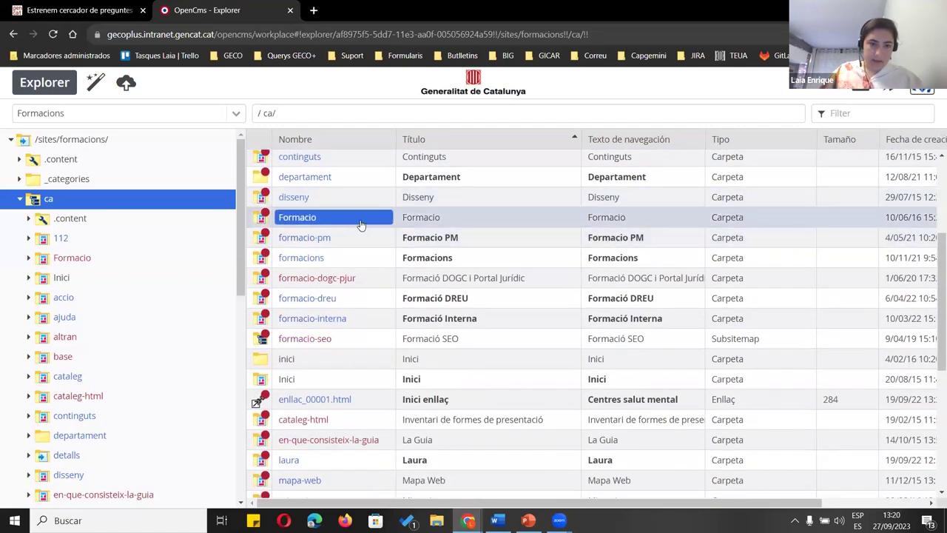
{"action": "double_click", "coordinate": [360, 224]}
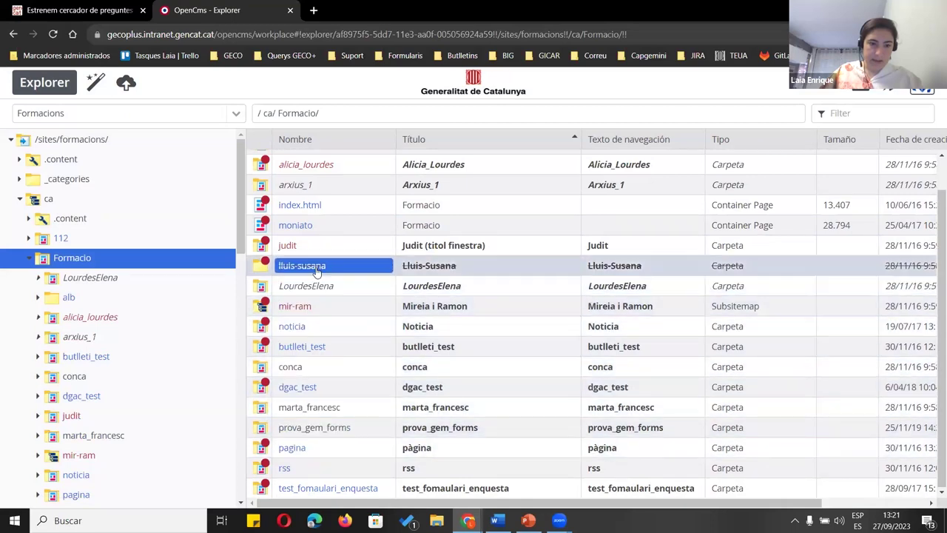
{"action": "scroll", "coordinate": [316, 271], "scroll_direction": "up", "scroll_amount": 1}
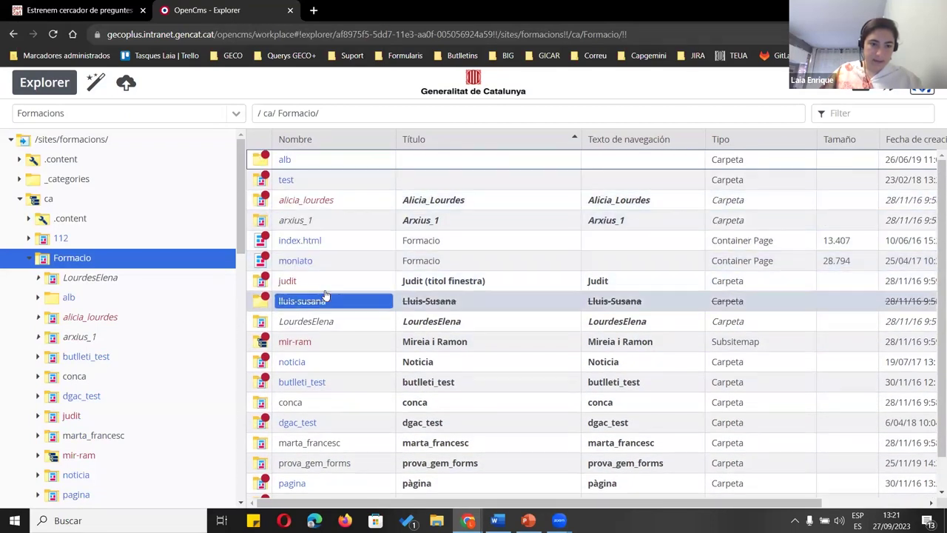
{"action": "scroll", "coordinate": [338, 301], "scroll_direction": "down", "scroll_amount": 1}
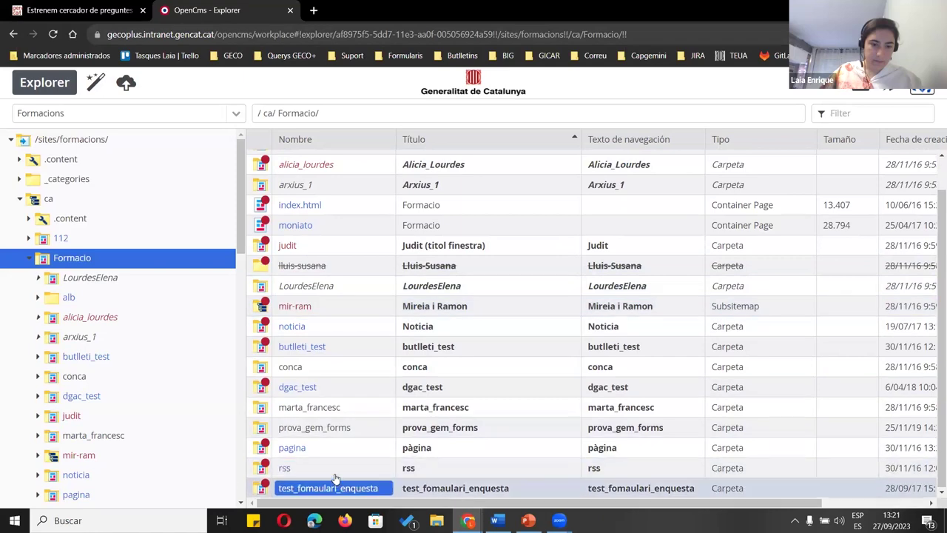
{"action": "double_click", "coordinate": [333, 448]}
{"action": "double_click", "coordinate": [322, 170]}
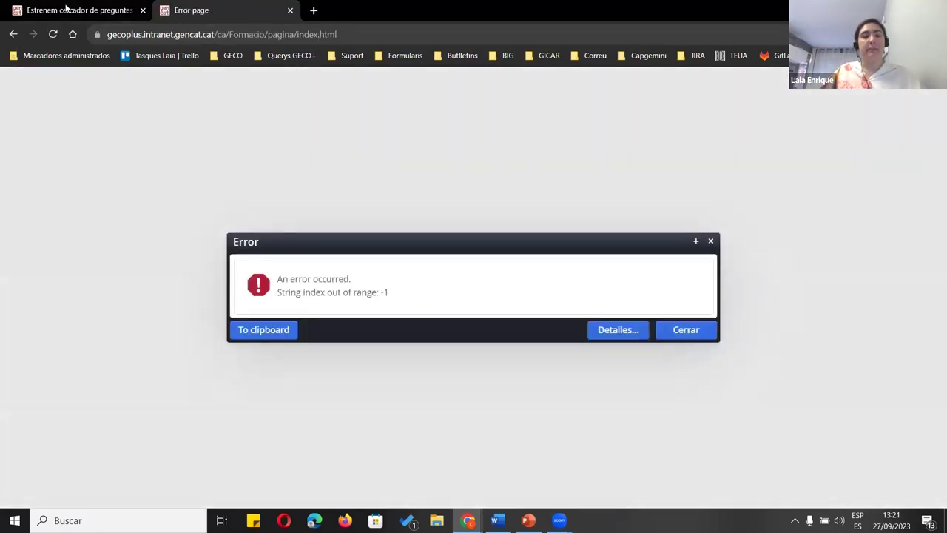
{"action": "left_click", "coordinate": [13, 34]}
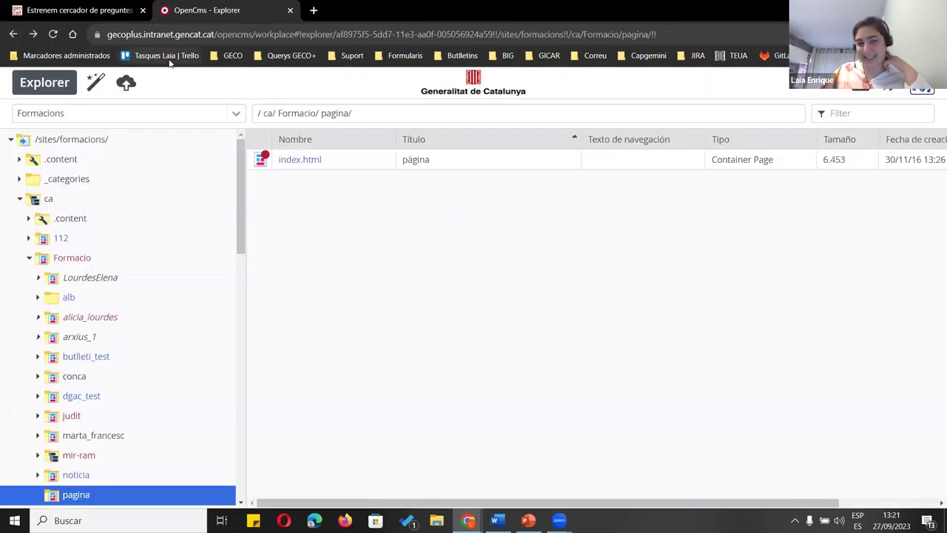
Try to open the index.html redirect of the ca folder, and return to the ca folder listing
{"action": "left_click", "coordinate": [323, 159]}
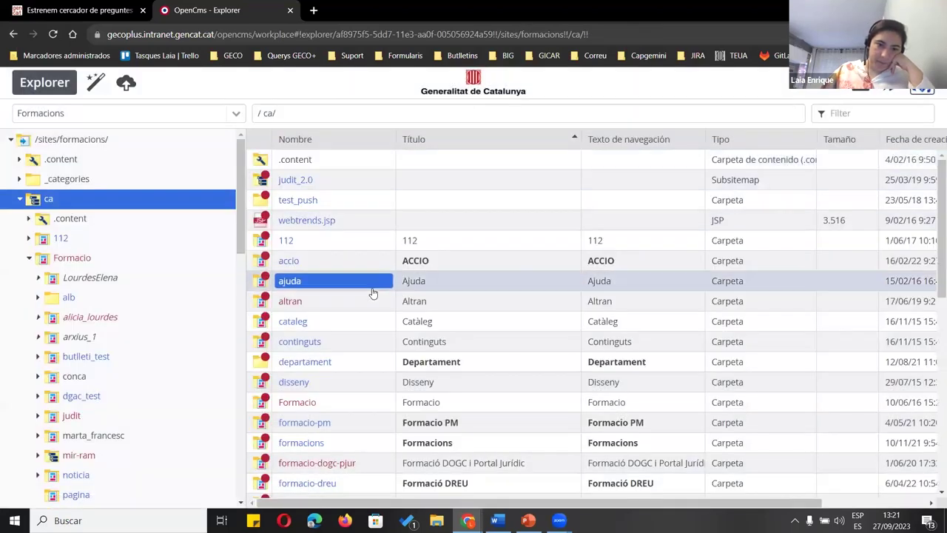
{"action": "scroll", "coordinate": [370, 251], "scroll_direction": "down", "scroll_amount": 10}
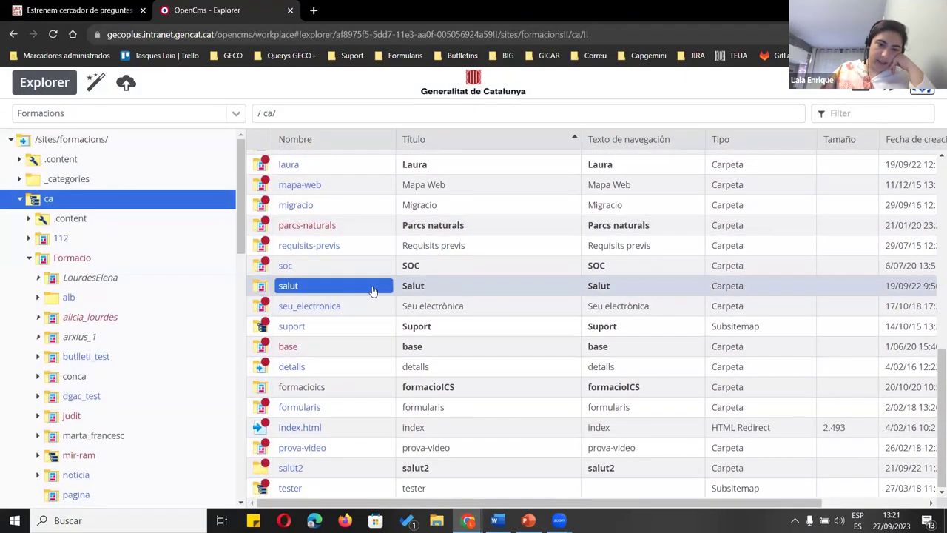
{"action": "left_click", "coordinate": [357, 431]}
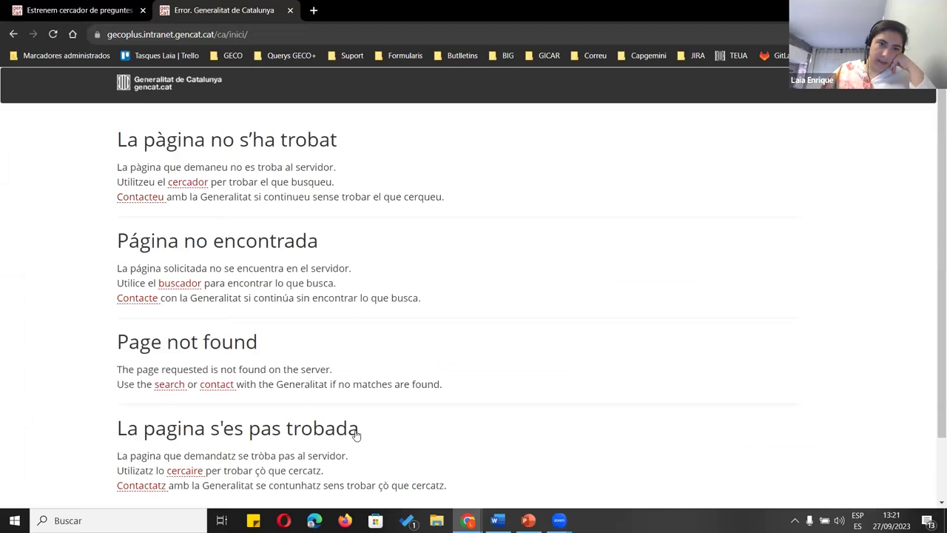
{"action": "left_click", "coordinate": [13, 34]}
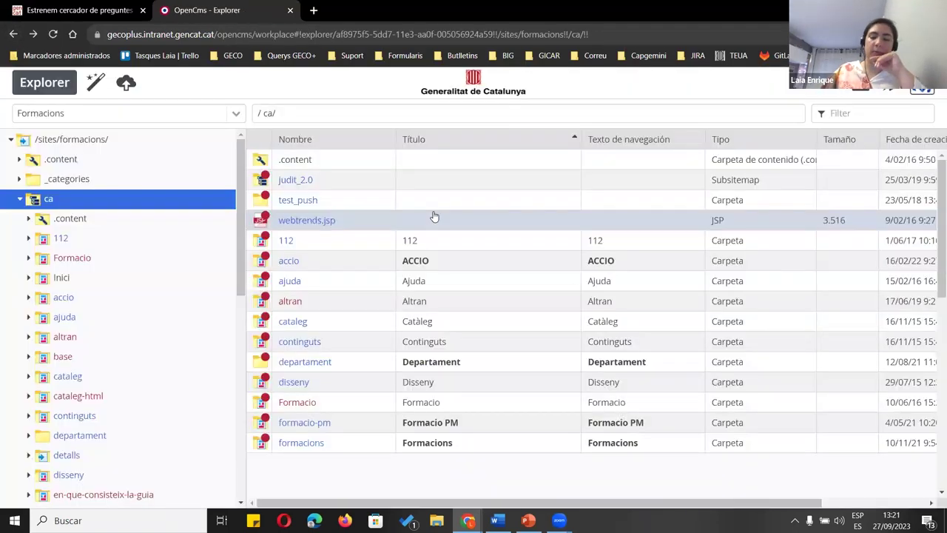
Open the index.html container page of the formacio-interna folder under ca
{"action": "left_click", "coordinate": [351, 200]}
{"action": "left_click", "coordinate": [372, 222]}
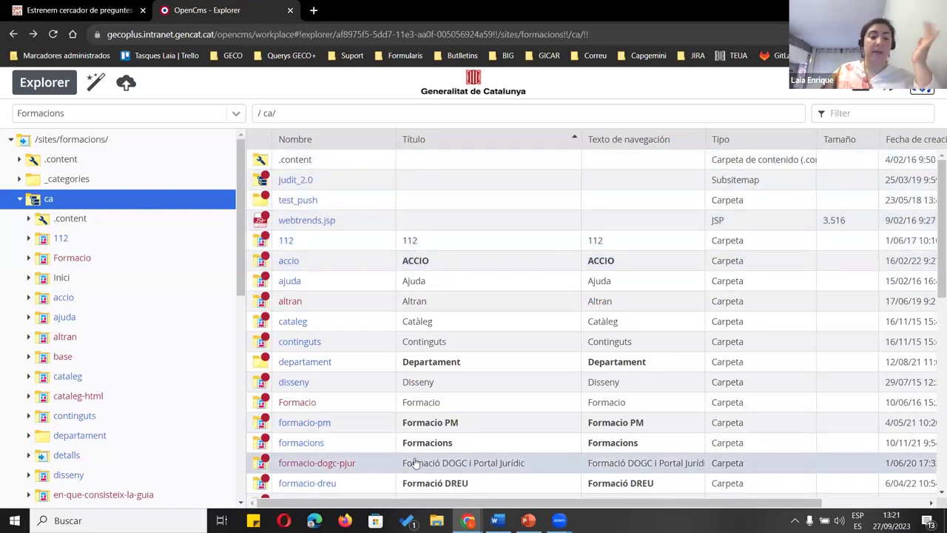
{"action": "scroll", "coordinate": [318, 465], "scroll_direction": "down", "scroll_amount": 1}
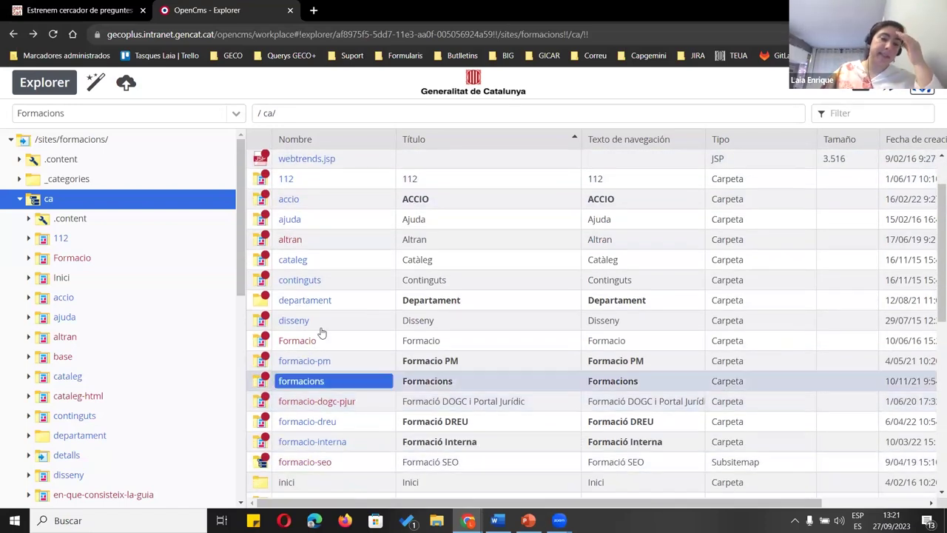
{"action": "left_click", "coordinate": [359, 444]}
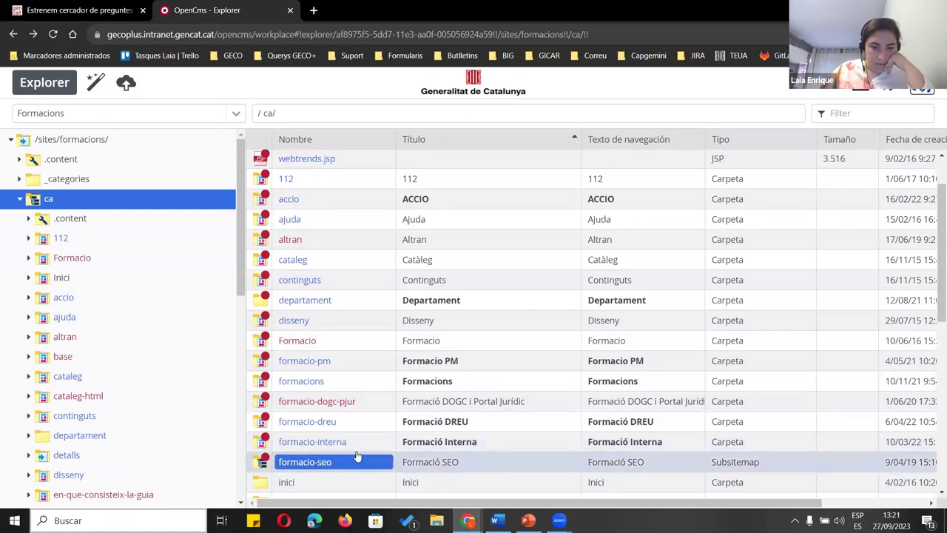
{"action": "left_click", "coordinate": [358, 449]}
{"action": "double_click", "coordinate": [358, 449]}
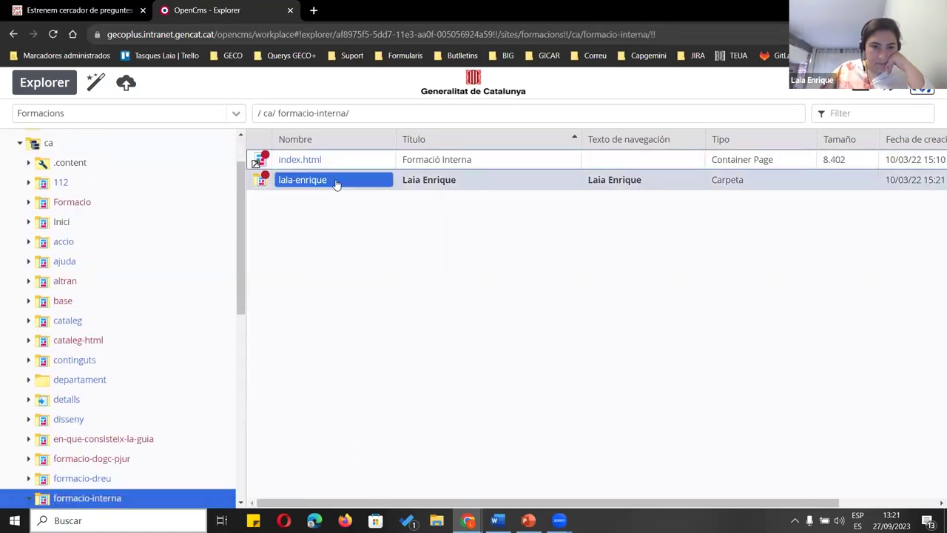
{"action": "left_click", "coordinate": [333, 170]}
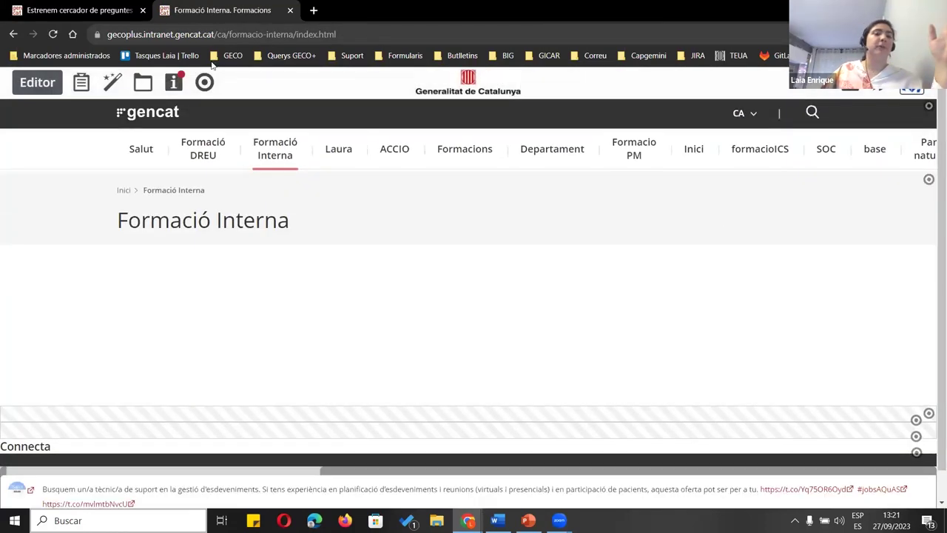
Keep the Formació Interna page open in its own tab and show the Explorer's formacio-interna folder in a separate tab
{"action": "left_click", "coordinate": [100, 12]}
{"action": "left_click", "coordinate": [162, 16]}
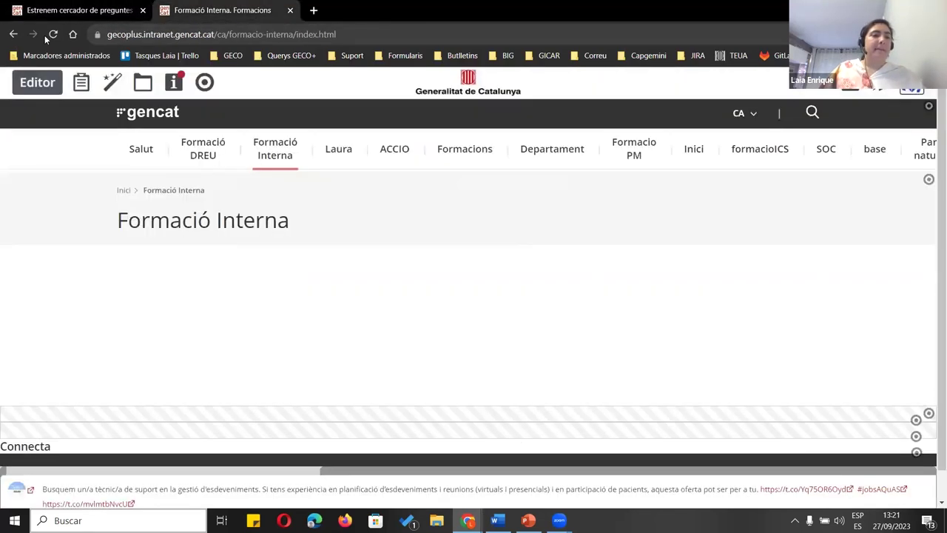
{"action": "left_click", "coordinate": [168, 13]}
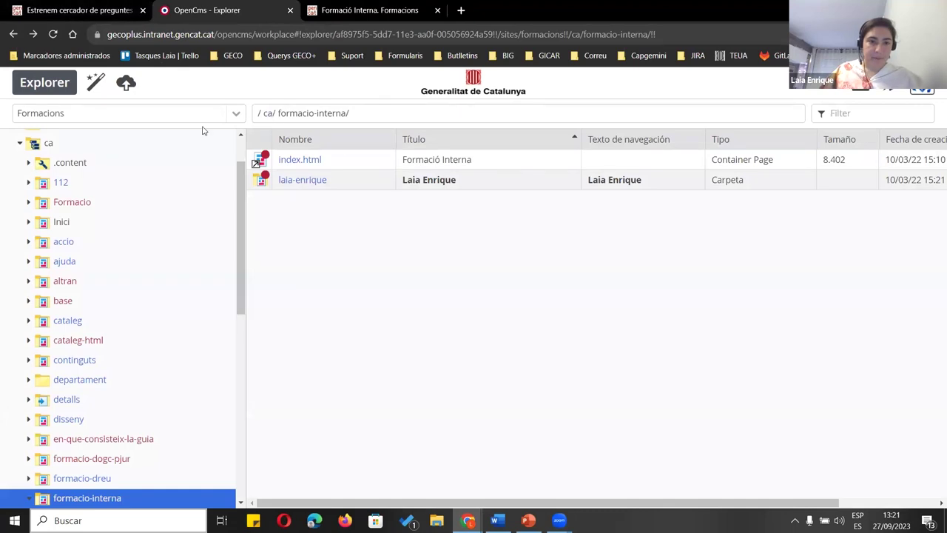
Open the 000_jornada_aprofundiment folder inside the site's root .content folder
{"action": "scroll", "coordinate": [106, 182], "scroll_direction": "up", "scroll_amount": 1}
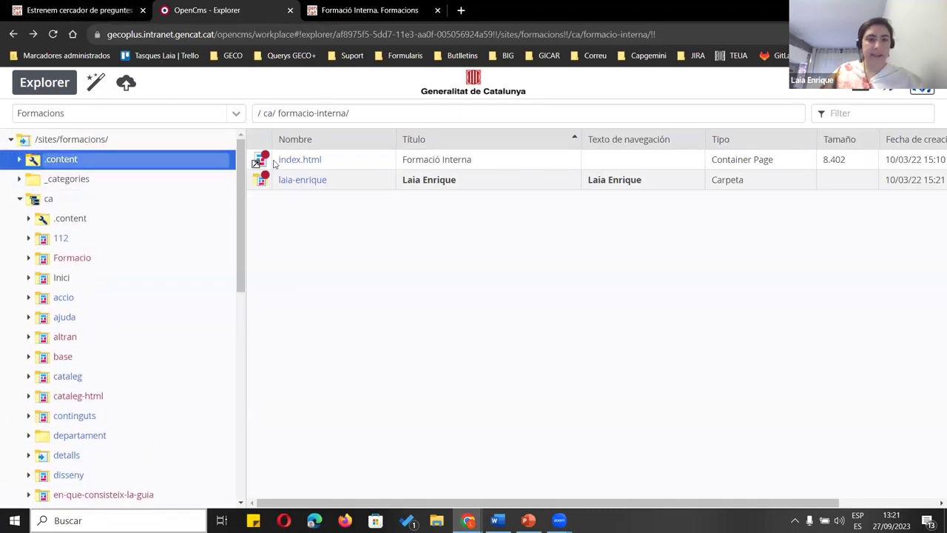
{"action": "scroll", "coordinate": [323, 236], "scroll_direction": "down", "scroll_amount": 1}
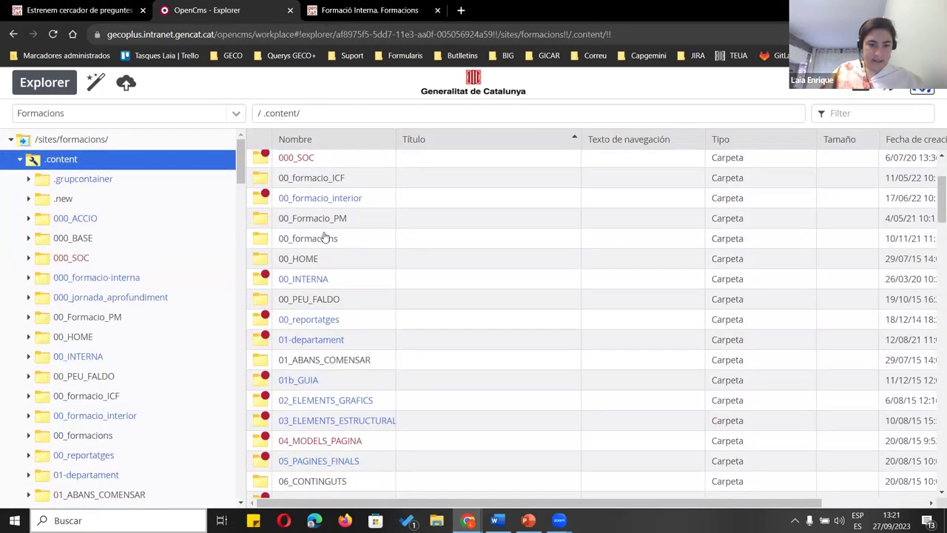
{"action": "scroll", "coordinate": [325, 240], "scroll_direction": "down", "scroll_amount": 1}
{"action": "scroll", "coordinate": [328, 243], "scroll_direction": "up", "scroll_amount": 3}
{"action": "double_click", "coordinate": [342, 259]}
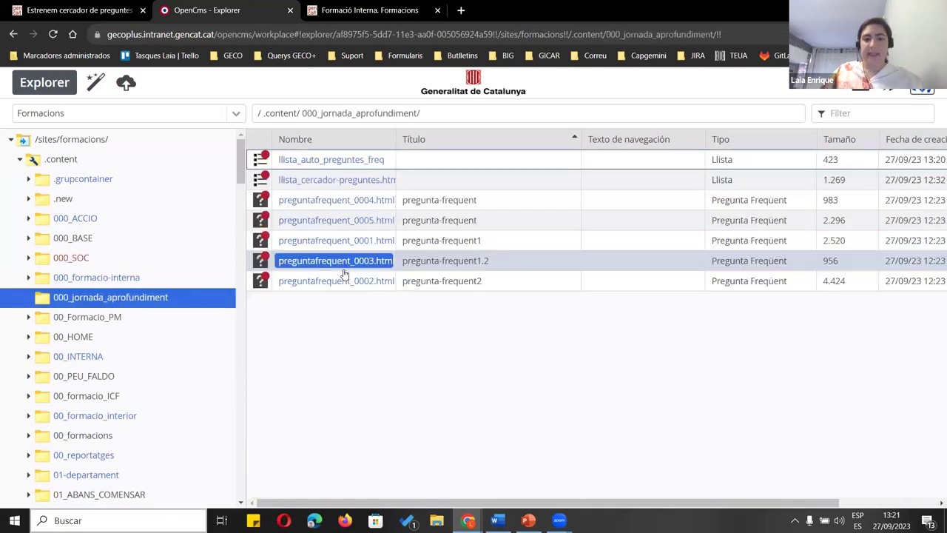
Widen the Nombre column and open the llista_auto_preguntes_freq list for editing
{"action": "right_click", "coordinate": [368, 166]}
{"action": "left_click", "coordinate": [301, 432]}
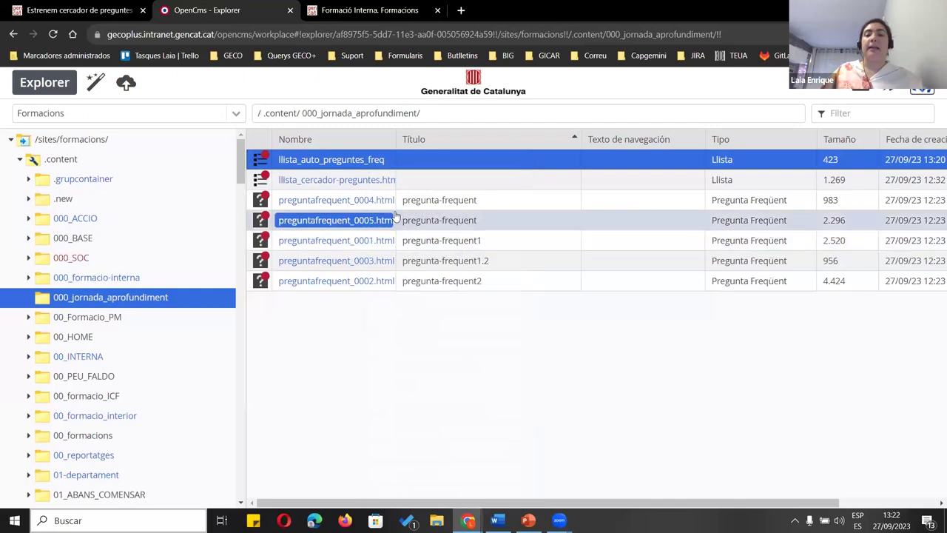
{"action": "left_click_drag", "start_coordinate": [396, 140], "coordinate": [433, 140]}
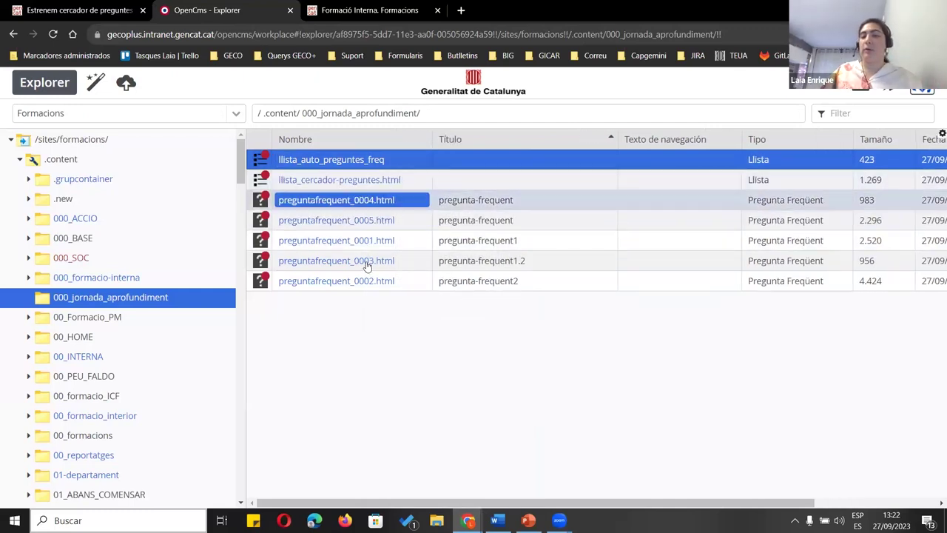
{"action": "right_click", "coordinate": [322, 164]}
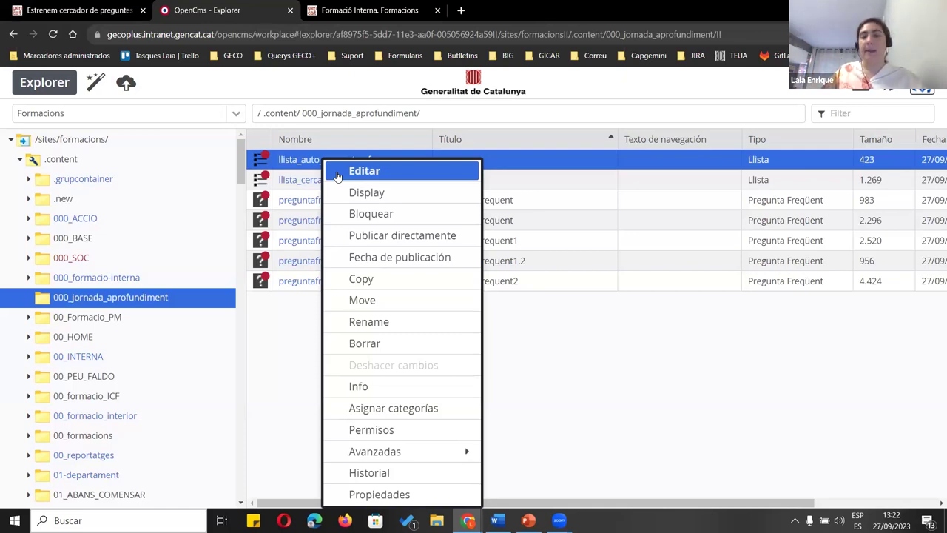
{"action": "left_click", "coordinate": [336, 176]}
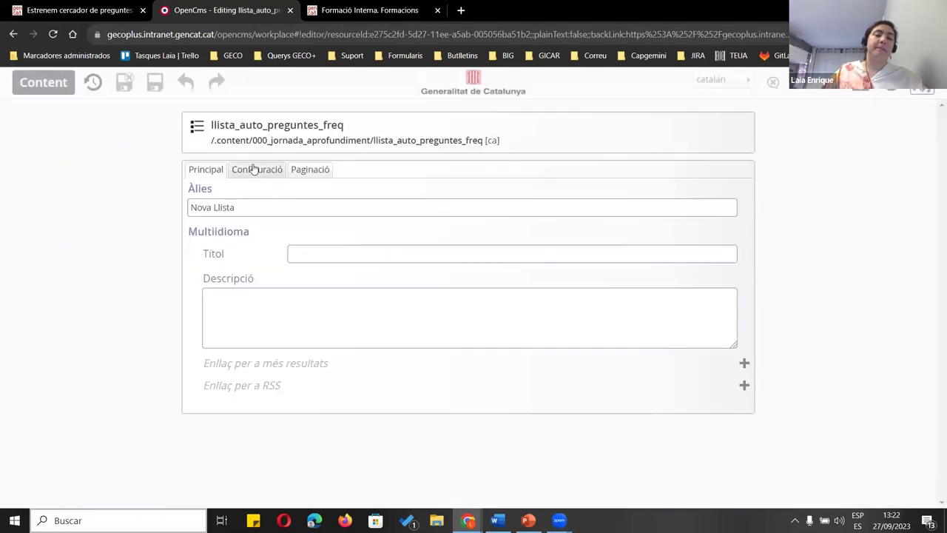
Set both the list's alias and its title to "Llista cercador preguntes"
{"action": "left_click_drag", "start_coordinate": [269, 207], "coordinate": [94, 202]}
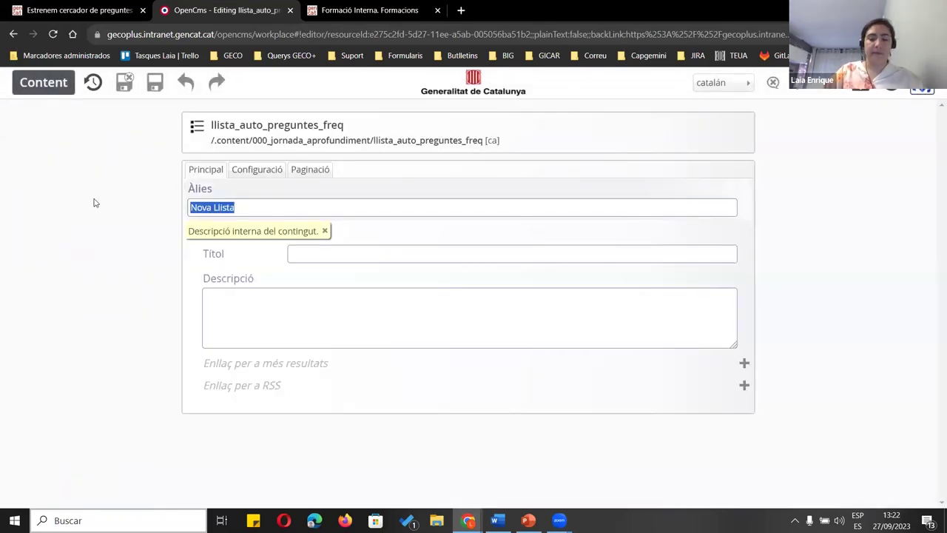
{"action": "type", "text": "Llista"}
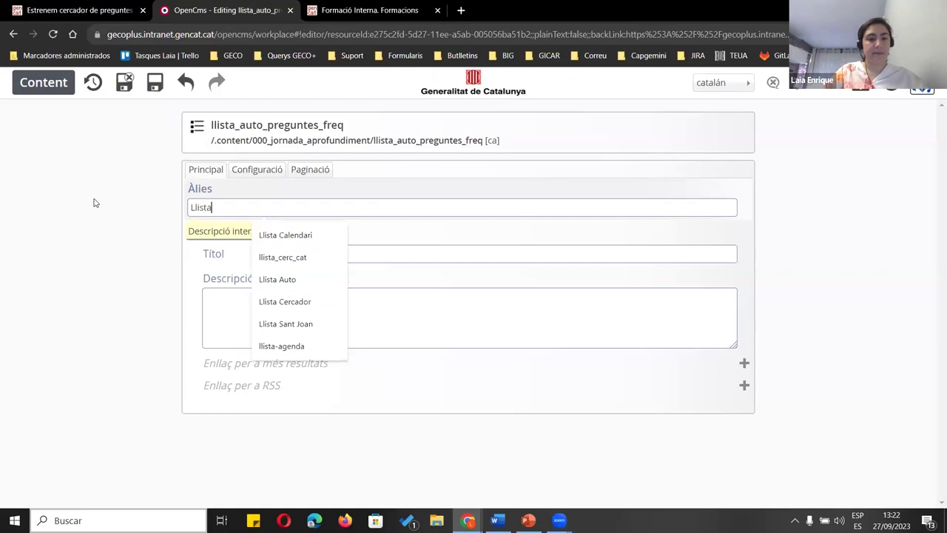
{"action": "type", "text": " cercador preguntes"}
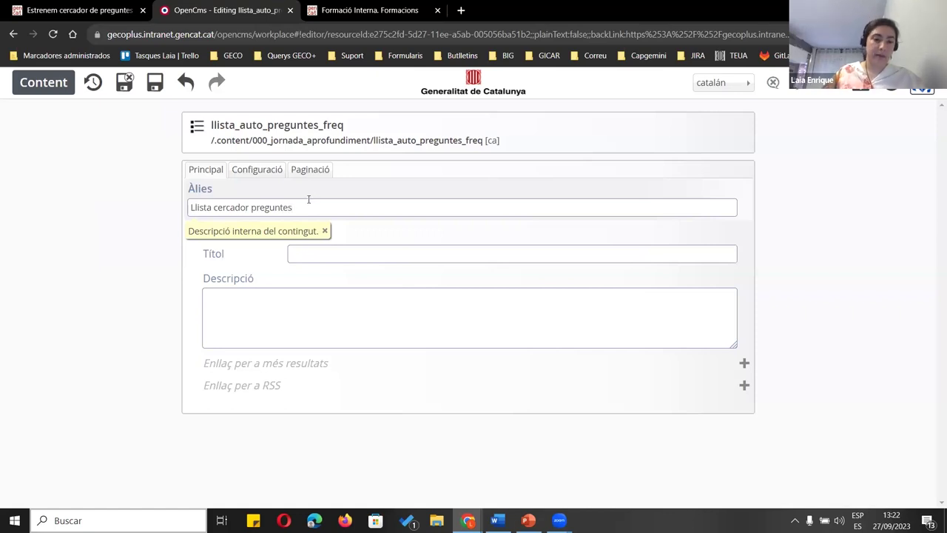
{"action": "left_click_drag", "start_coordinate": [303, 207], "coordinate": [6, 206]}
{"action": "key", "text": "ctrl+c"}
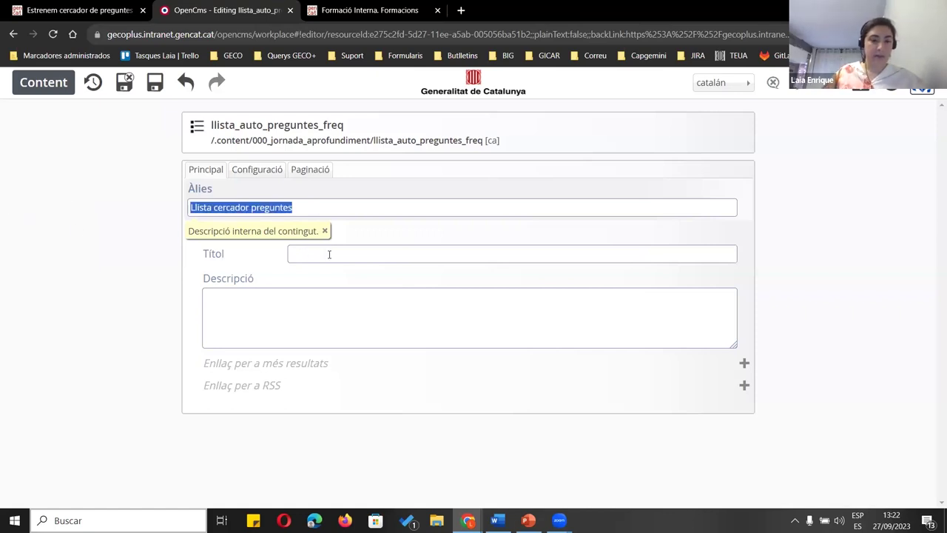
{"action": "left_click", "coordinate": [329, 253]}
{"action": "key", "text": "ctrl+v"}
Configure the list's query with content type Preguntafrequent, ordered by Àlies
{"action": "left_click", "coordinate": [270, 170]}
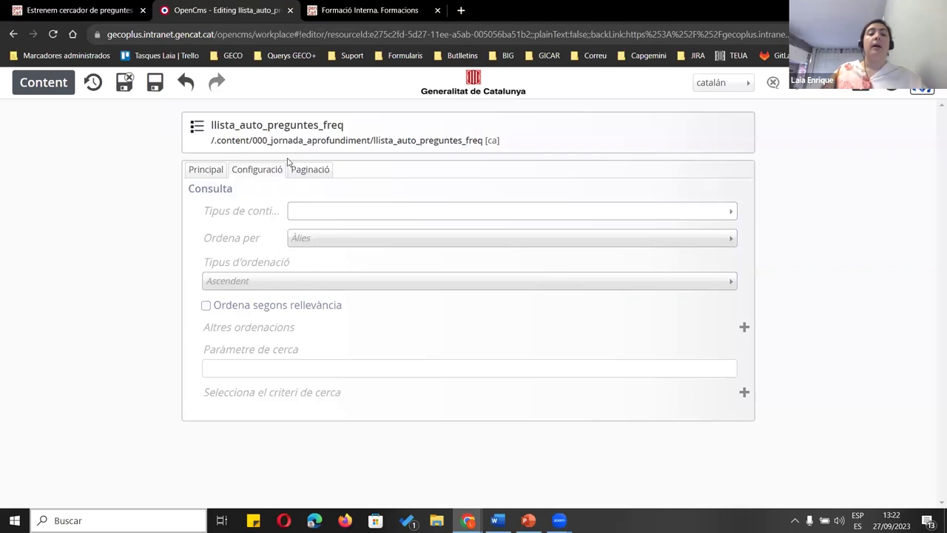
{"action": "left_click", "coordinate": [206, 171]}
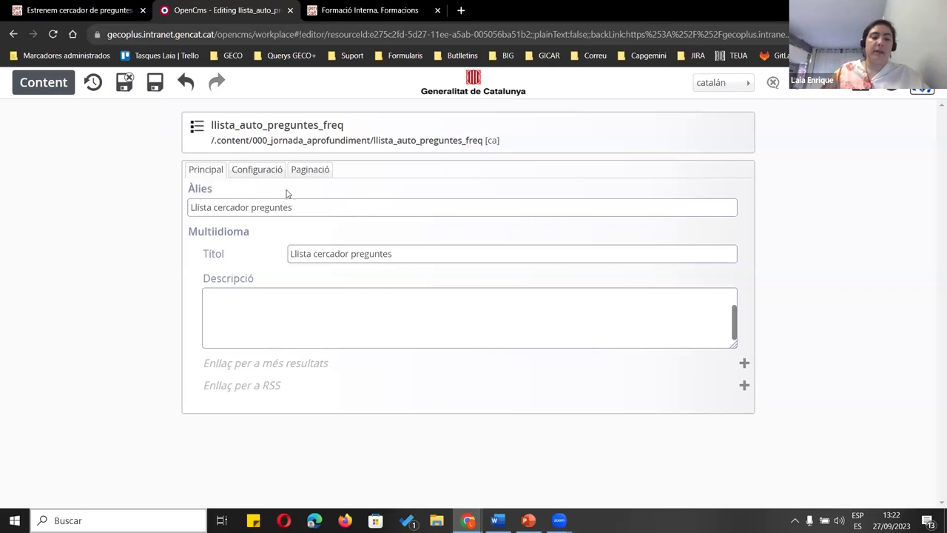
{"action": "left_click", "coordinate": [259, 169]}
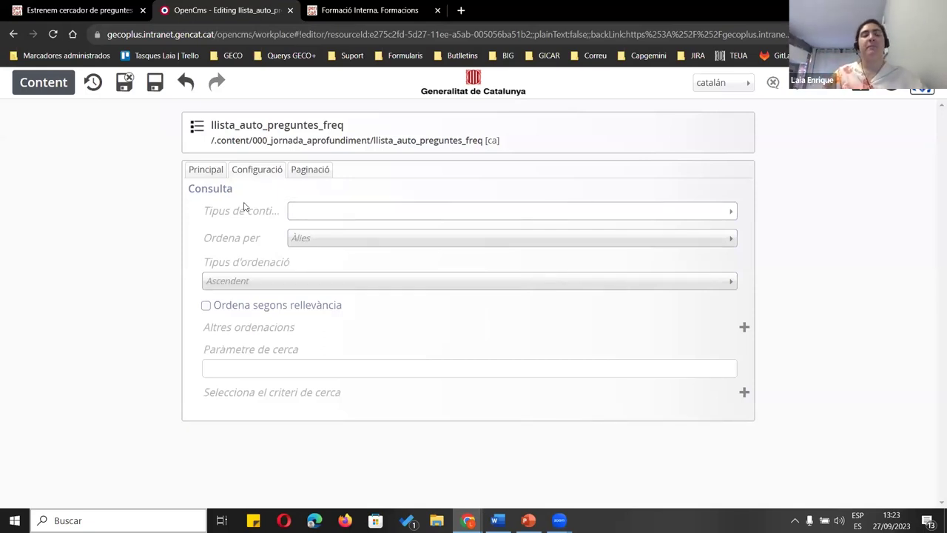
{"action": "left_click", "coordinate": [730, 211]}
{"action": "scroll", "coordinate": [448, 475], "scroll_direction": "down", "scroll_amount": 5}
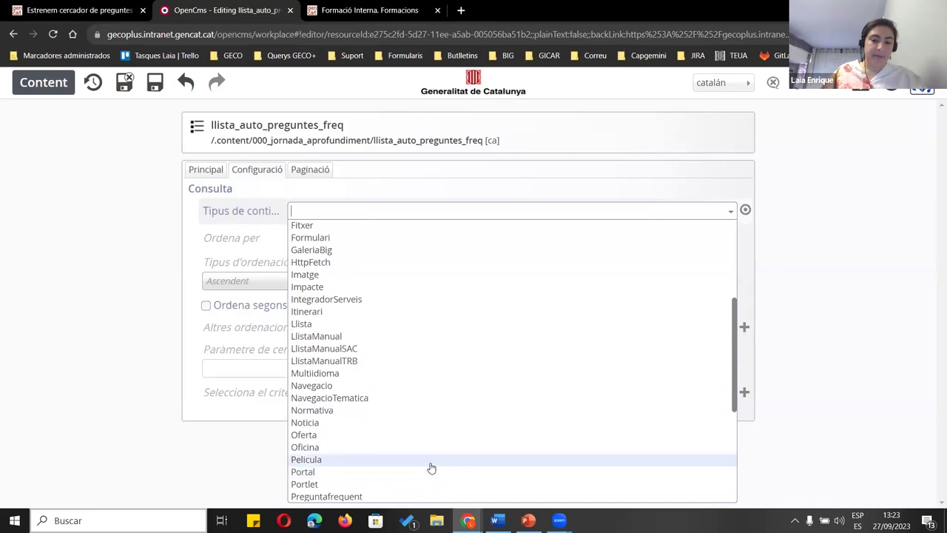
{"action": "left_click", "coordinate": [410, 497]}
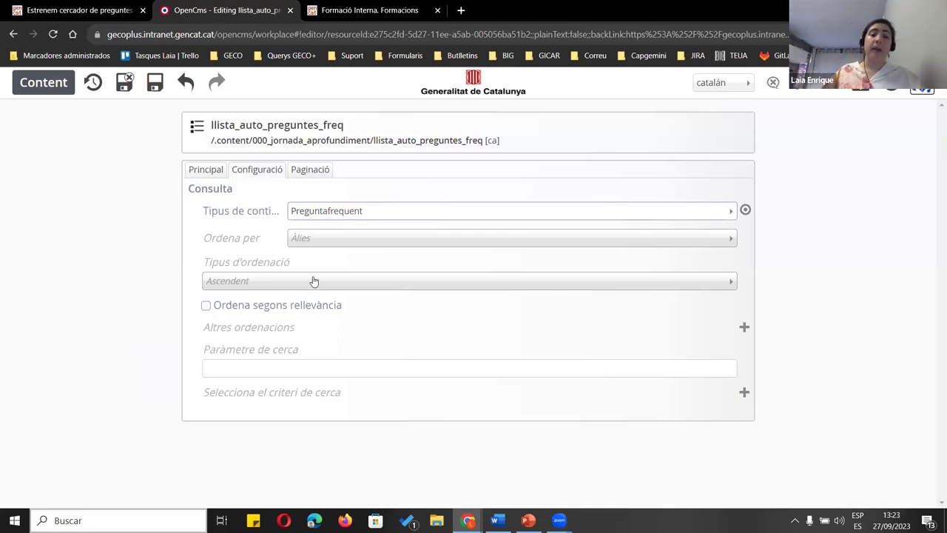
{"action": "left_click", "coordinate": [316, 245]}
{"action": "left_click", "coordinate": [319, 254]}
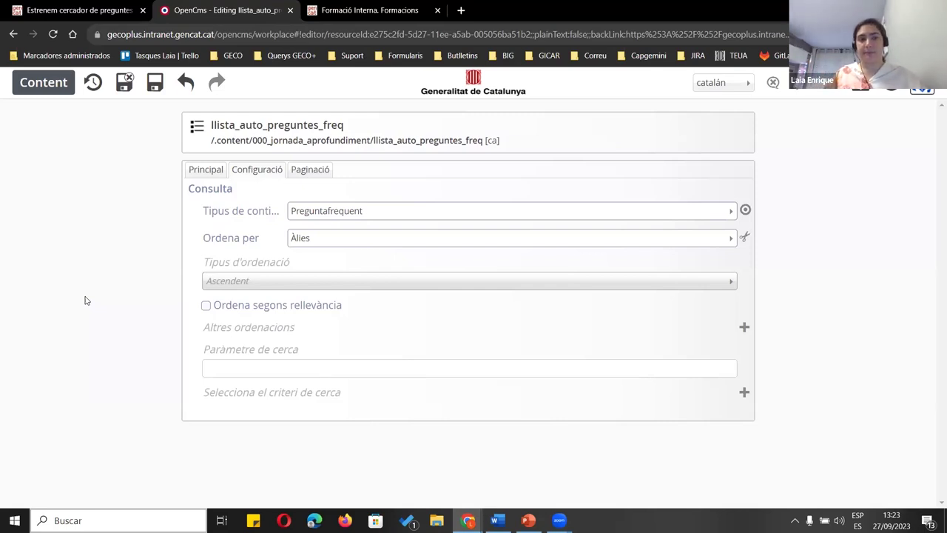
Examine the category navigation in the Guia web example of the FAQ search, and return to the list's configuration
{"action": "left_click", "coordinate": [80, 10]}
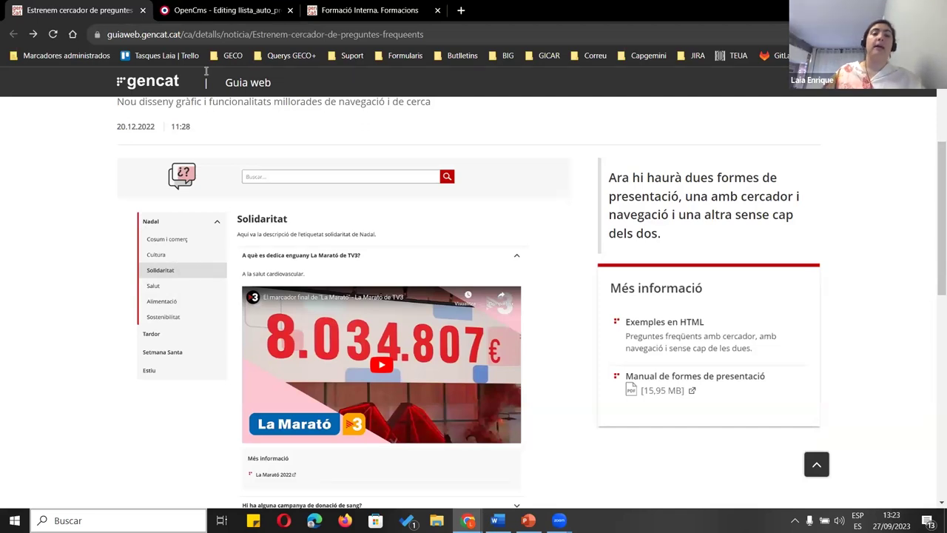
{"action": "left_click", "coordinate": [168, 11]}
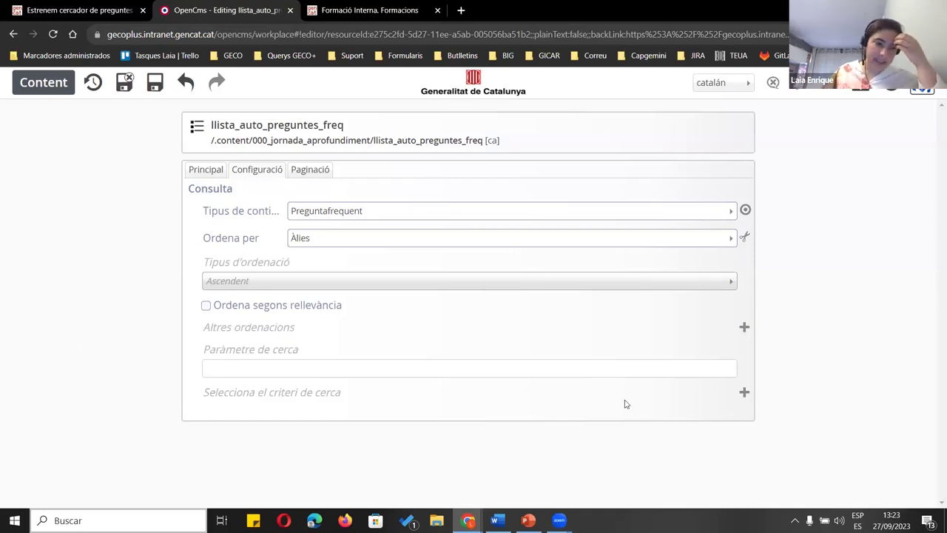
{"action": "left_click", "coordinate": [744, 392]}
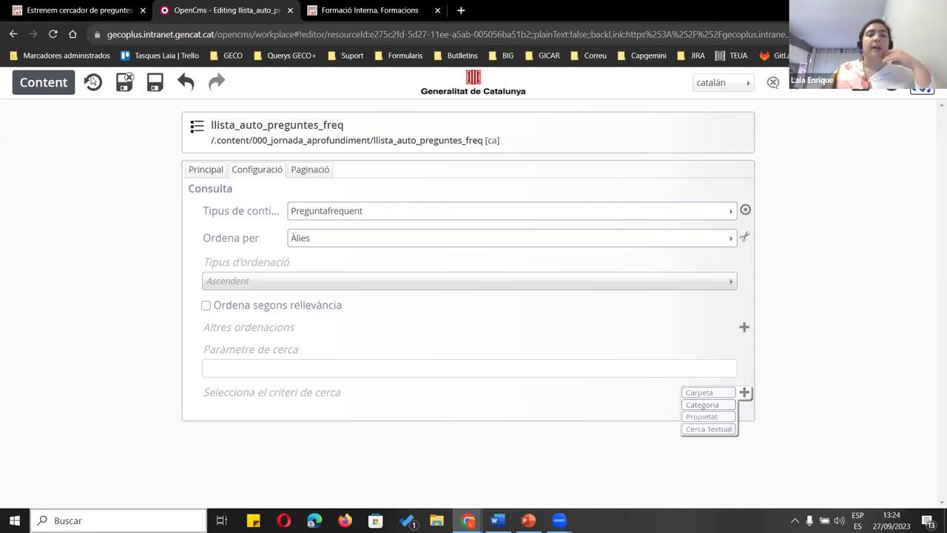
{"action": "left_click", "coordinate": [80, 11]}
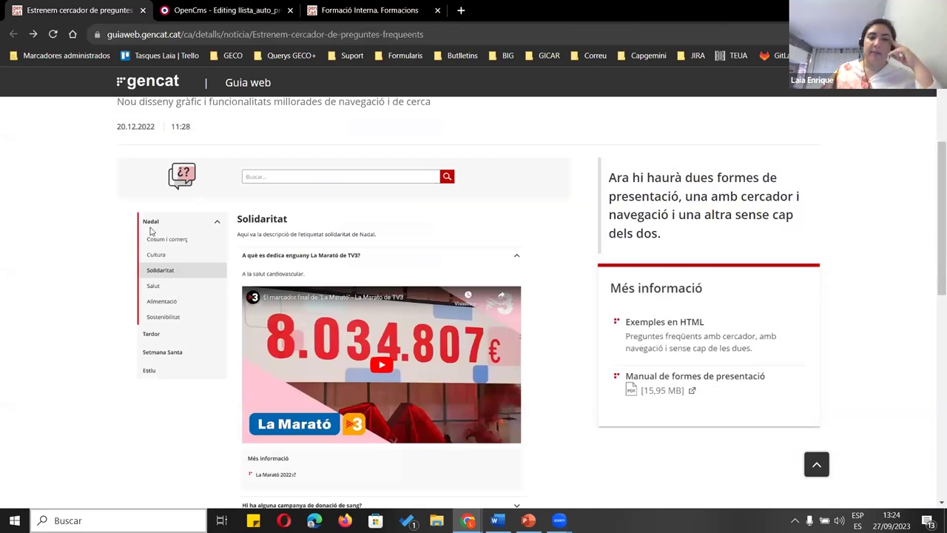
{"action": "left_click", "coordinate": [163, 11]}
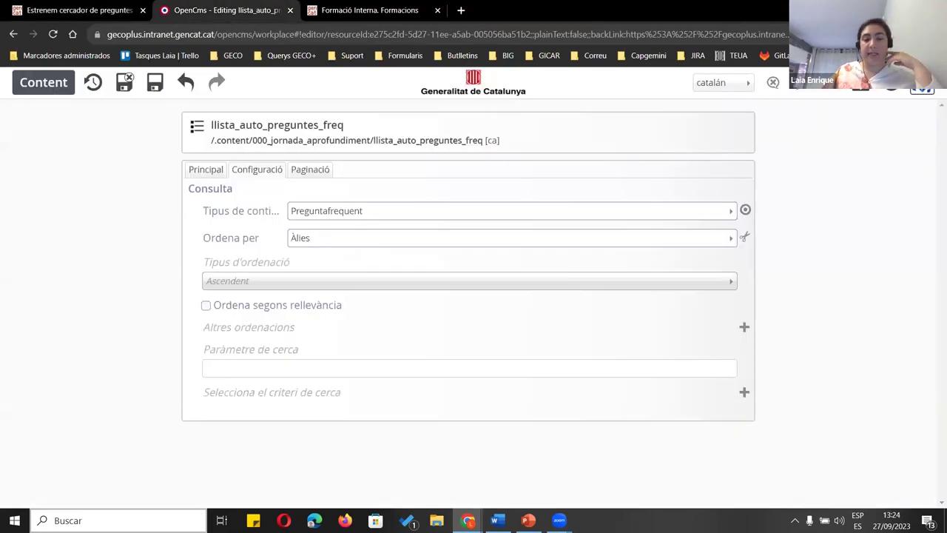
Add a Categoria search criterion to the list and set its comparator to Conté
{"action": "left_click", "coordinate": [744, 394]}
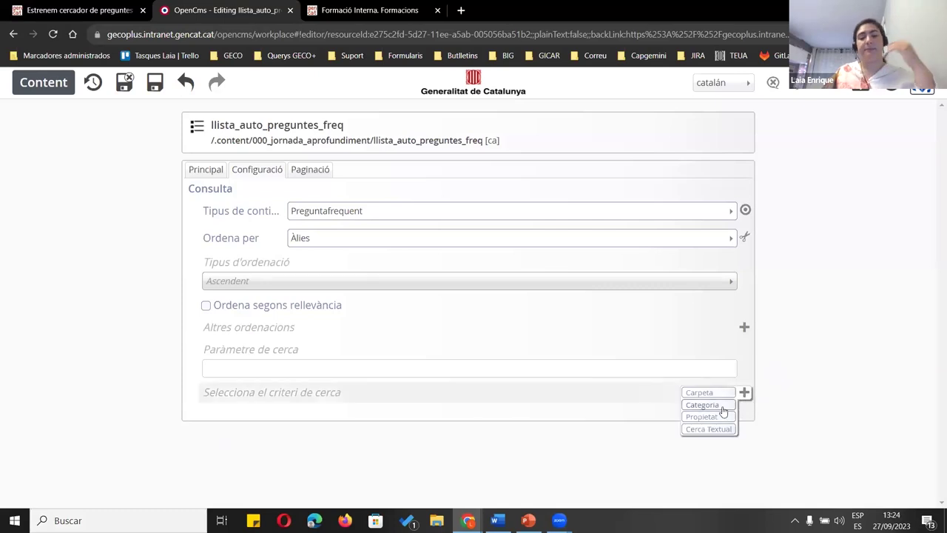
{"action": "left_click", "coordinate": [722, 409]}
{"action": "scroll", "coordinate": [505, 401], "scroll_direction": "down", "scroll_amount": 2}
{"action": "left_click", "coordinate": [319, 326]}
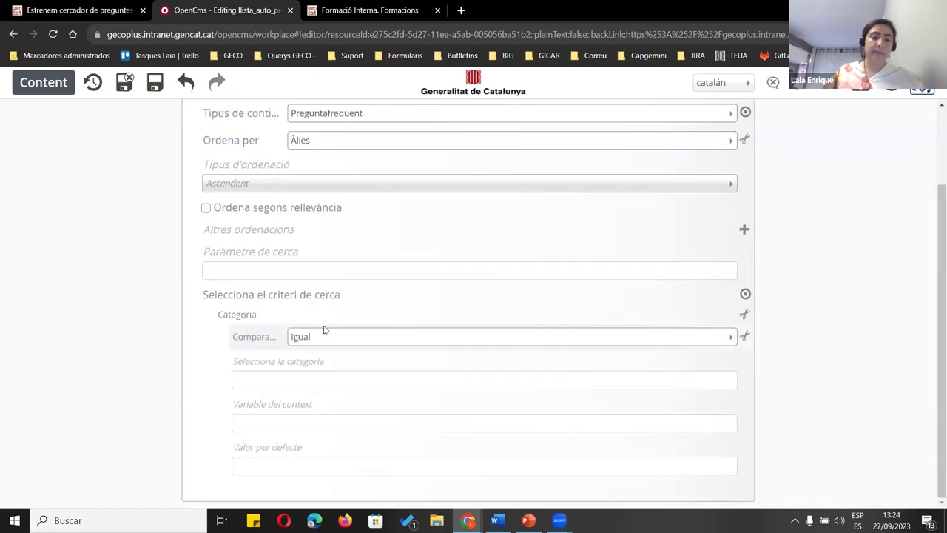
{"action": "left_click", "coordinate": [323, 335]}
{"action": "left_click", "coordinate": [329, 376]}
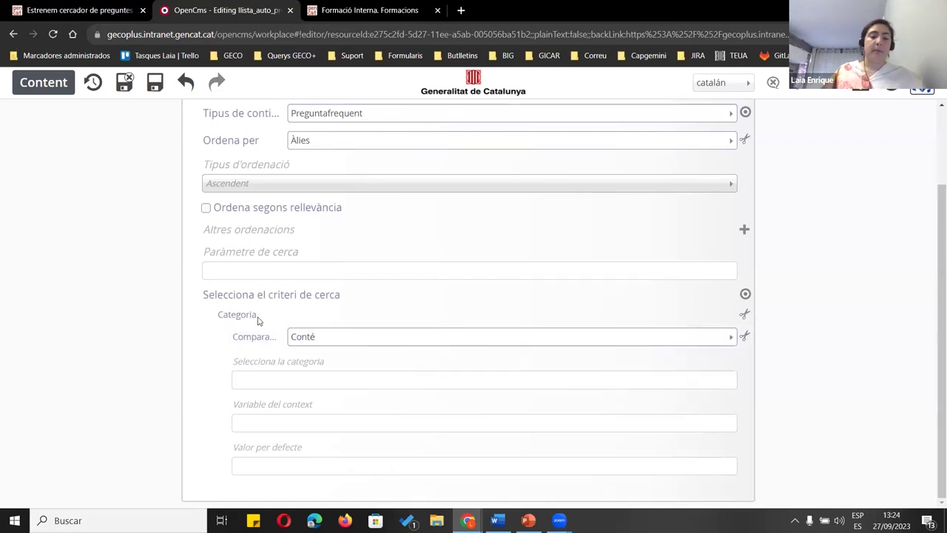
Assign 01_test1 from 01_jornada_aprofundiment as the criterion's first category, and add 02_test2 as a second one
{"action": "left_click", "coordinate": [277, 382]}
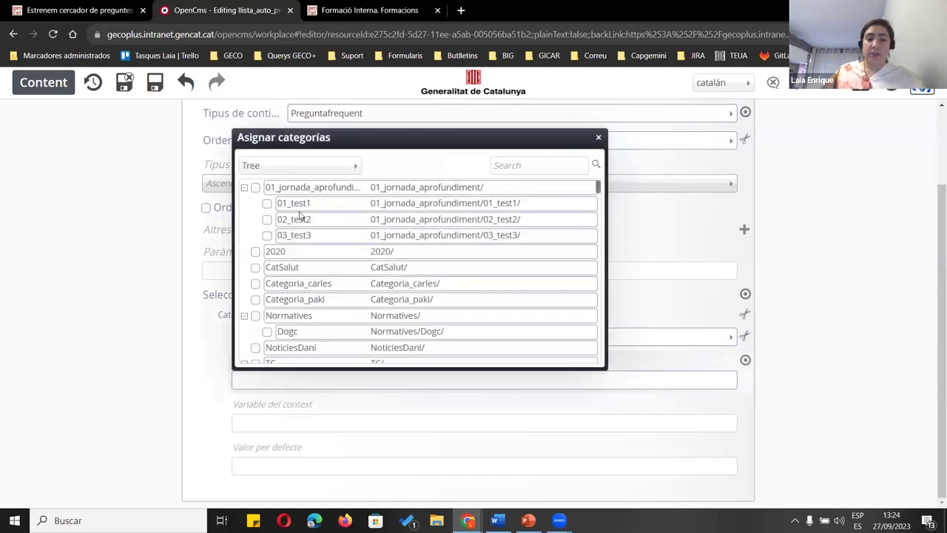
{"action": "left_click", "coordinate": [267, 203]}
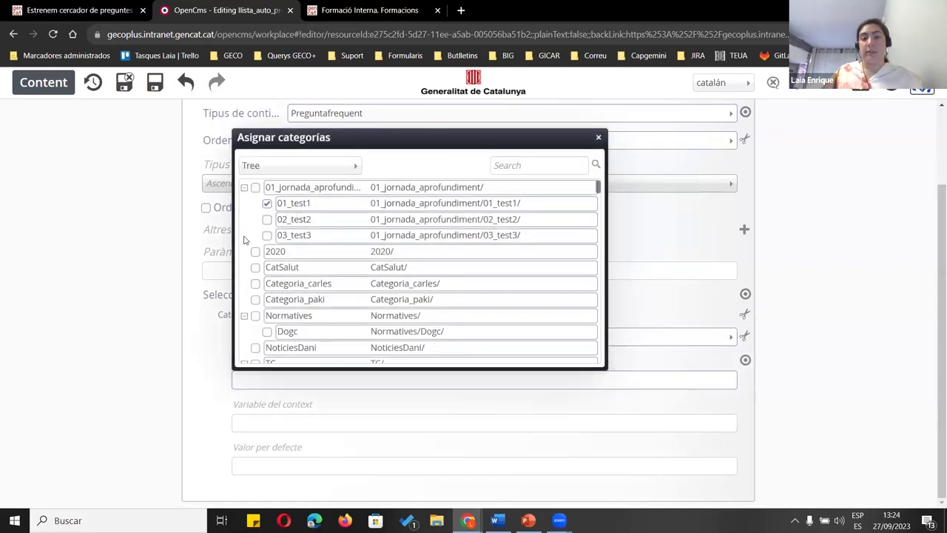
{"action": "left_click", "coordinate": [154, 308]}
{"action": "left_click", "coordinate": [733, 362]}
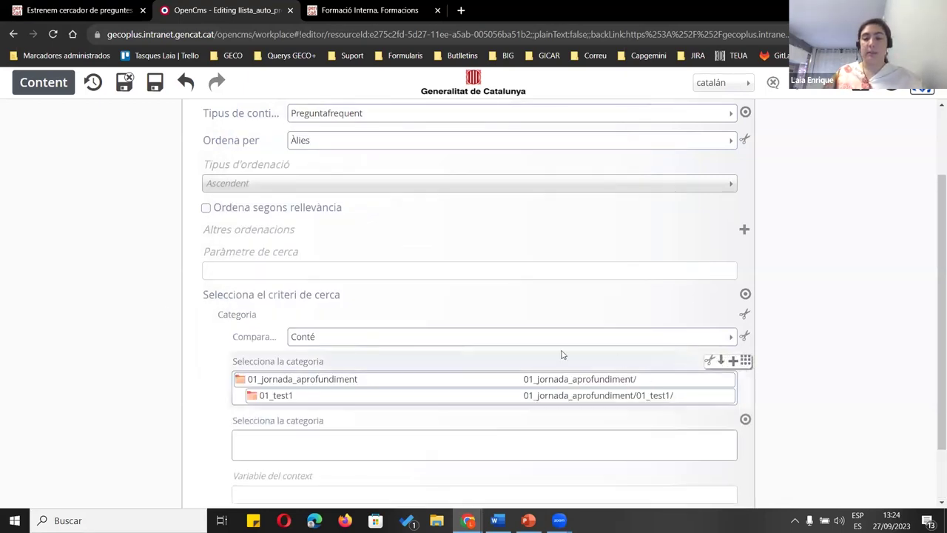
{"action": "scroll", "coordinate": [308, 368], "scroll_direction": "down", "scroll_amount": 1}
{"action": "left_click", "coordinate": [309, 368]}
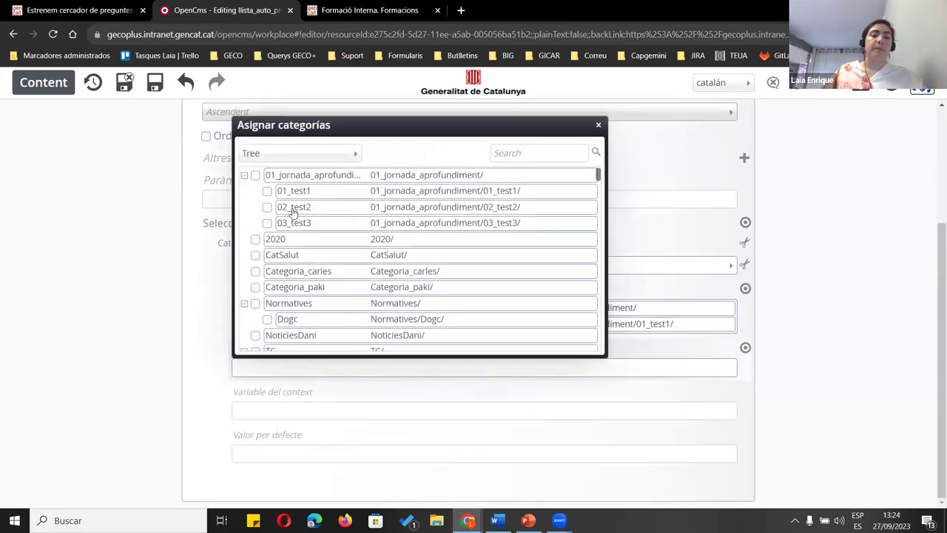
{"action": "left_click", "coordinate": [267, 207]}
{"action": "left_click", "coordinate": [155, 271]}
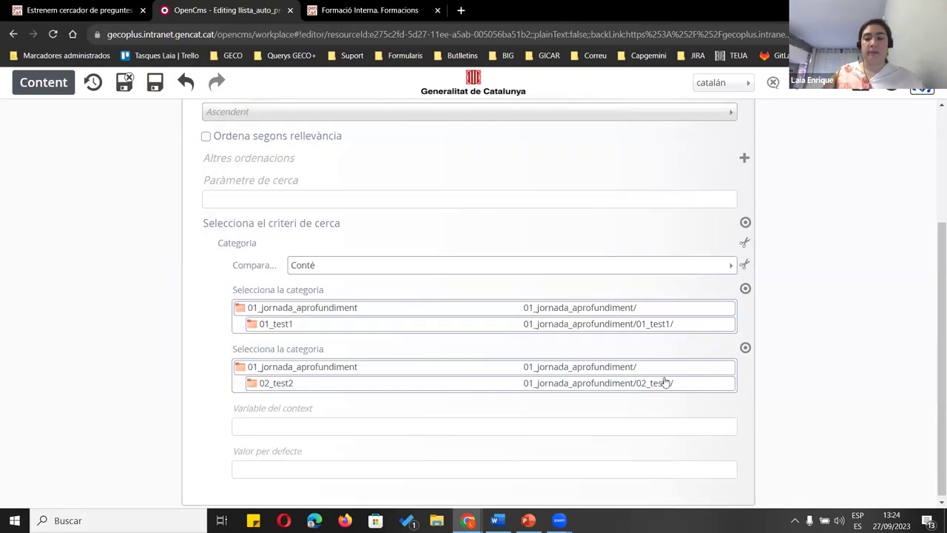
Add a third category to the search criterion, 03_test3 from 01_jornada_aprofundiment
{"action": "left_click", "coordinate": [731, 350]}
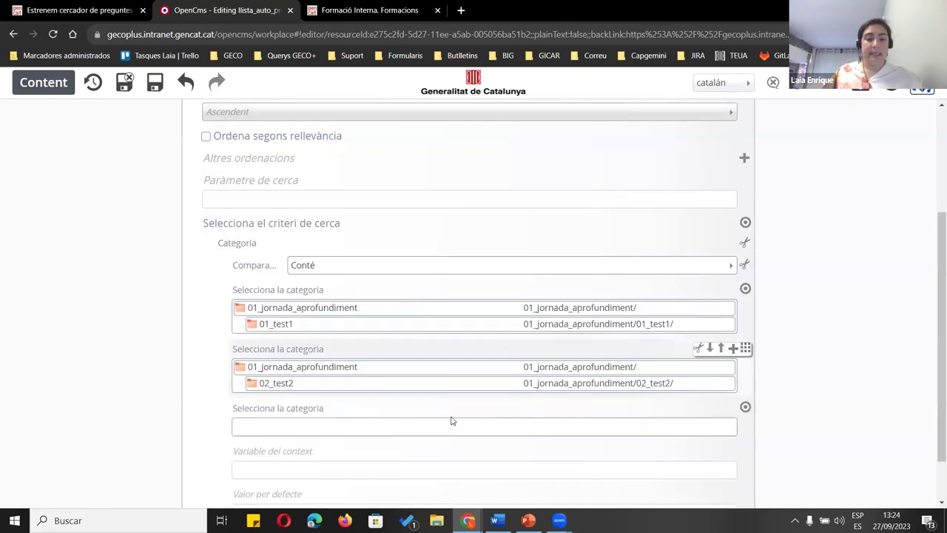
{"action": "left_click", "coordinate": [402, 423]}
{"action": "left_click", "coordinate": [267, 281]}
{"action": "left_click", "coordinate": [72, 307]}
{"action": "scroll", "coordinate": [429, 266], "scroll_direction": "down", "scroll_amount": 2}
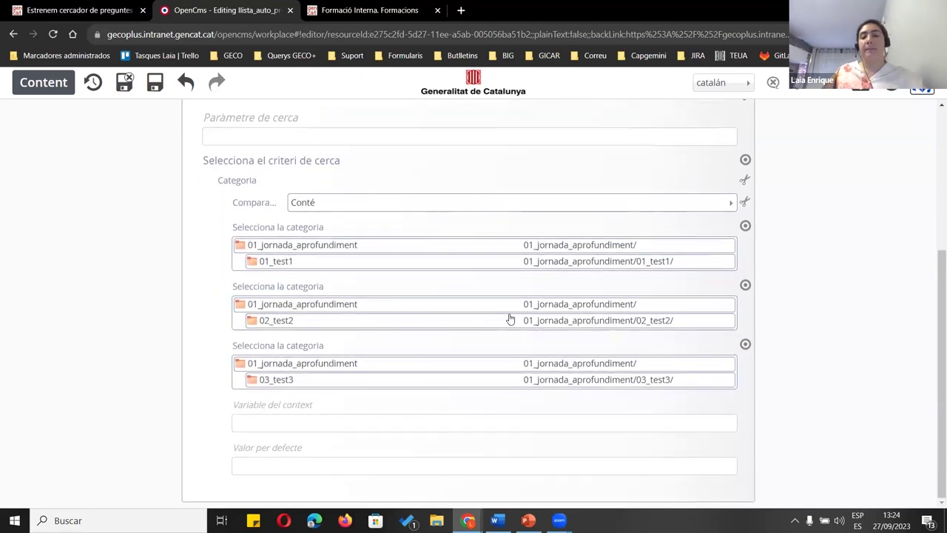
Review the controls for adding categories and criteria, and switch to the Guia web example of the FAQ search
{"action": "mouse_move", "coordinate": [742, 230]}
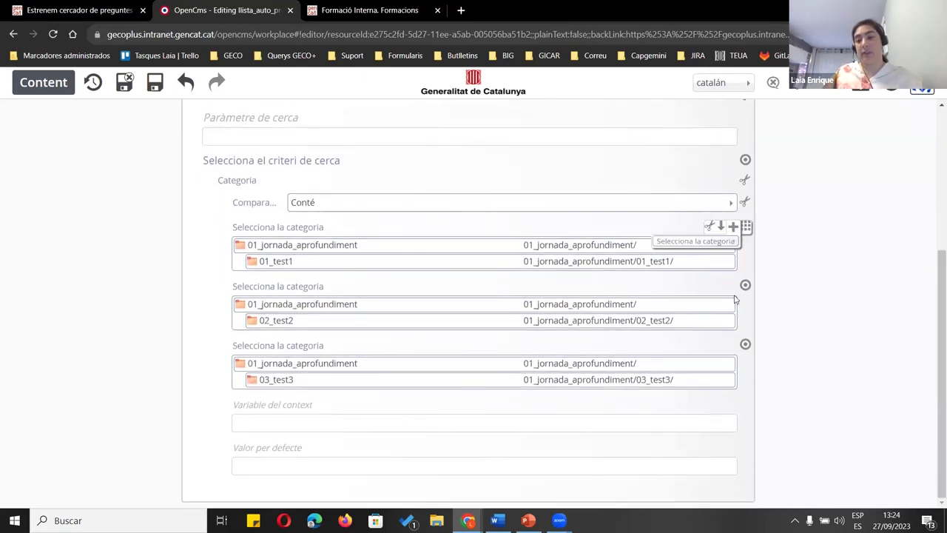
{"action": "mouse_move", "coordinate": [732, 159]}
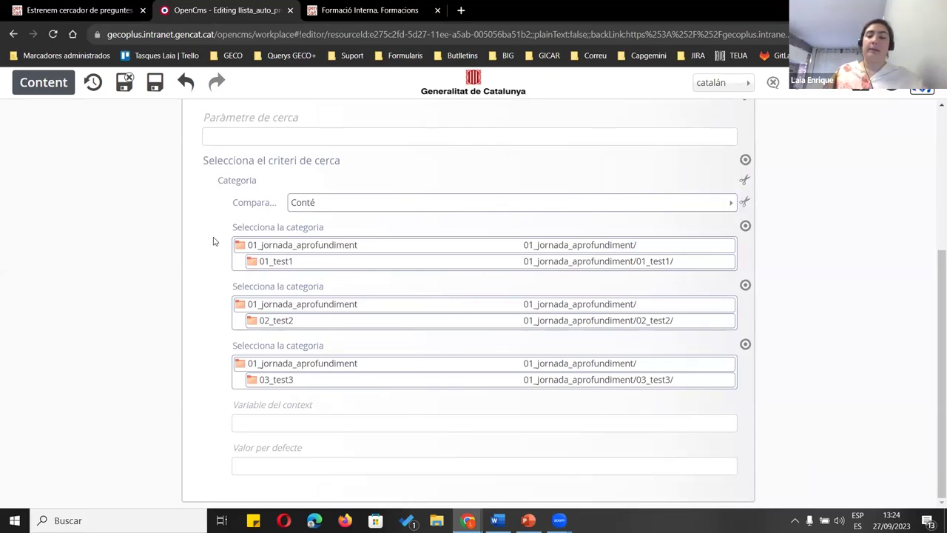
{"action": "left_click", "coordinate": [89, 10]}
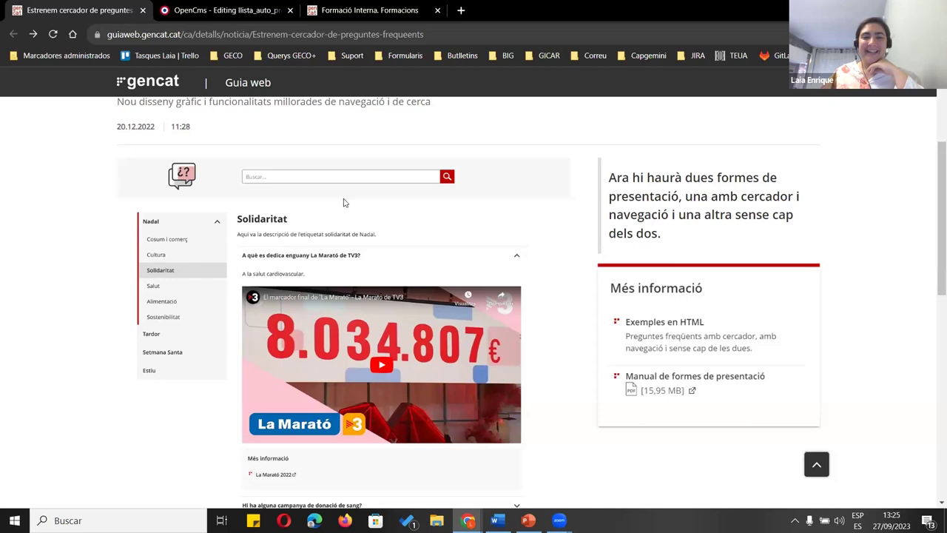
Add a Cerca Textual criterion to the list that searches (PreguntaFreqüent) Pregunta, with request.q as its context variable
{"action": "left_click", "coordinate": [211, 13]}
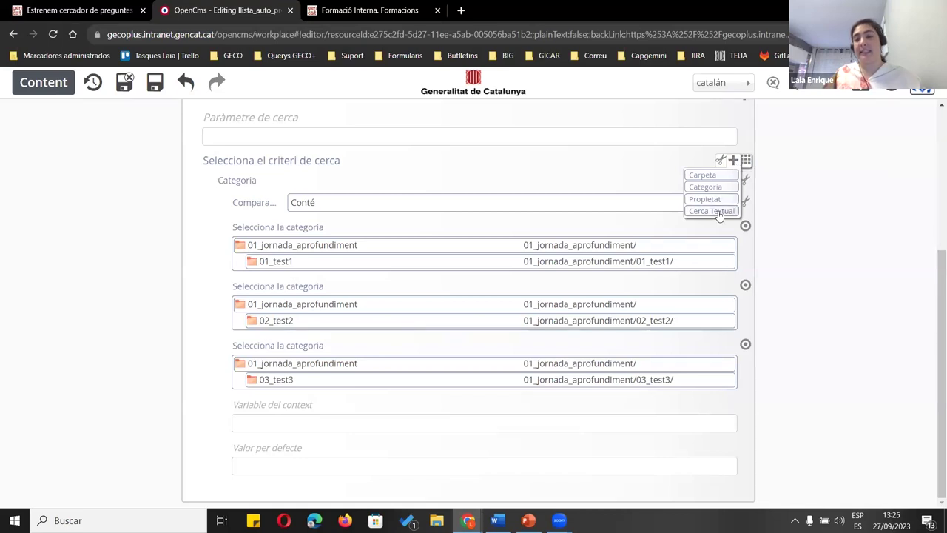
{"action": "left_click", "coordinate": [718, 212]}
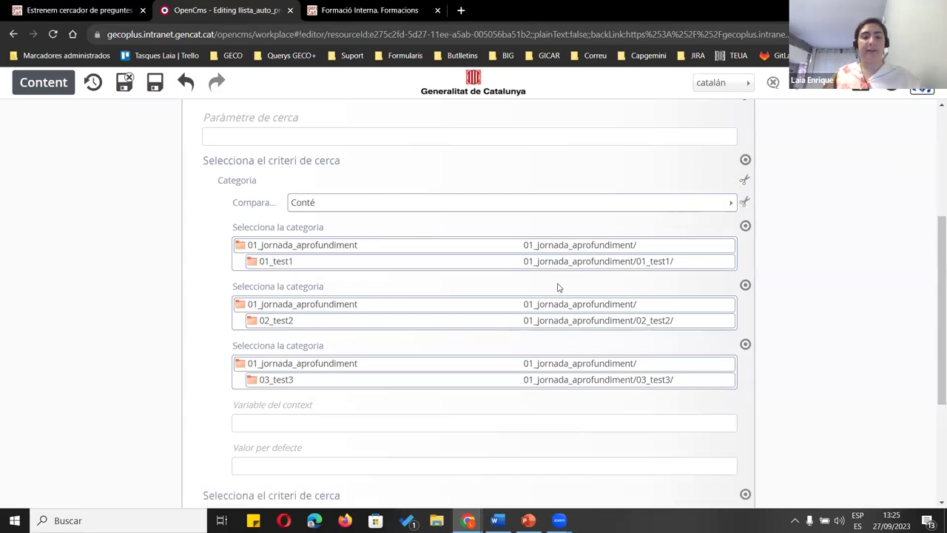
{"action": "scroll", "coordinate": [555, 288], "scroll_direction": "down", "scroll_amount": 3}
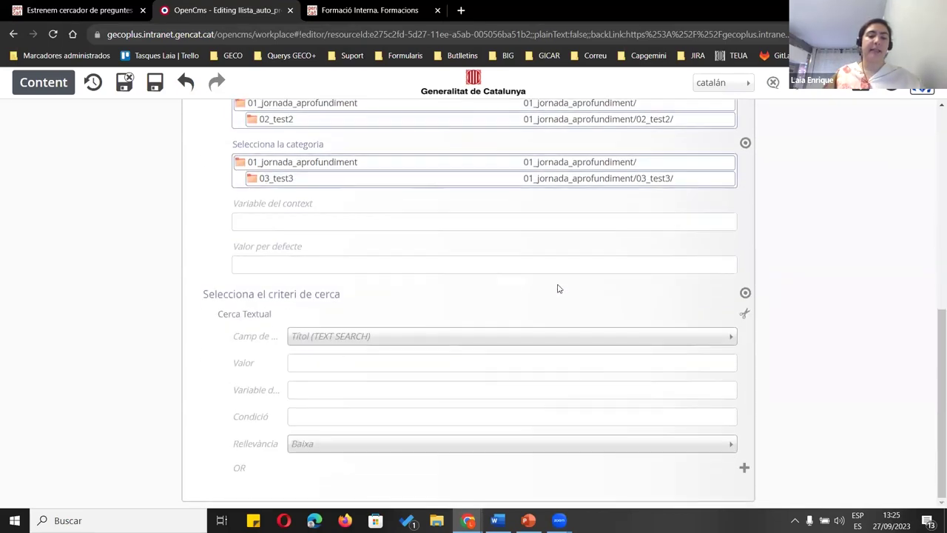
{"action": "left_click", "coordinate": [385, 338]}
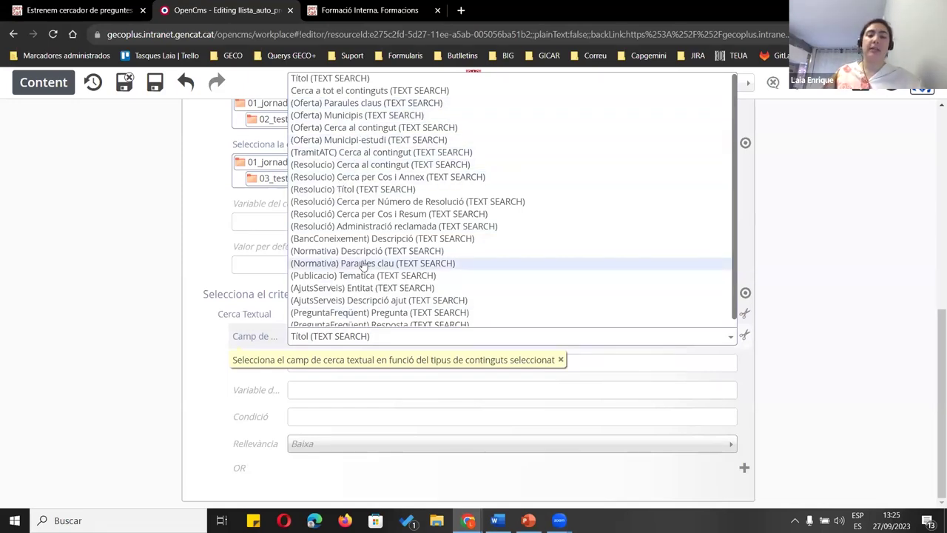
{"action": "left_click", "coordinate": [367, 312]}
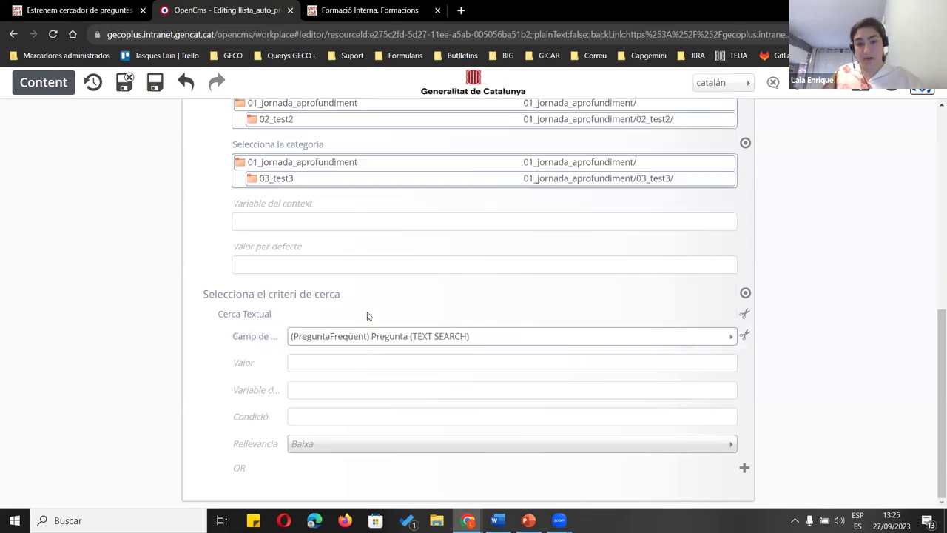
{"action": "left_click", "coordinate": [383, 389]}
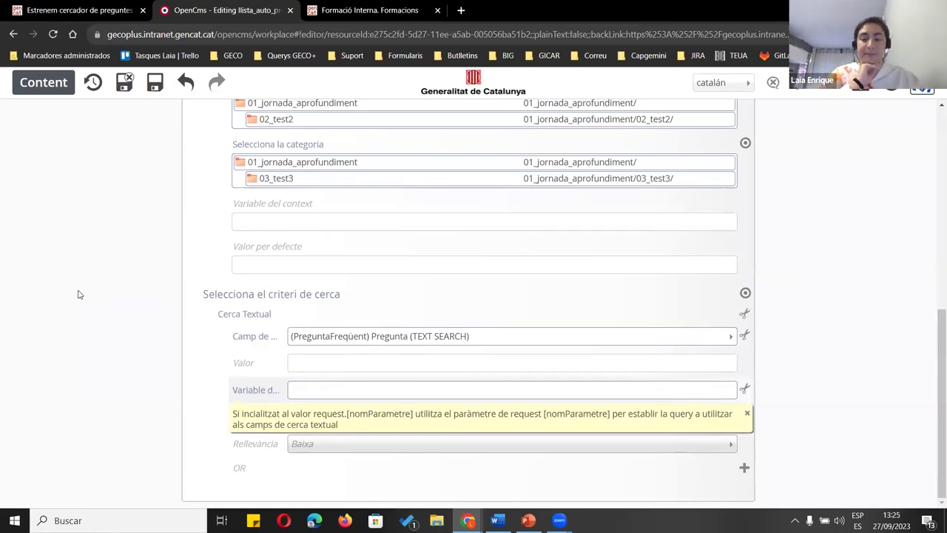
{"action": "type", "text": "request.q"}
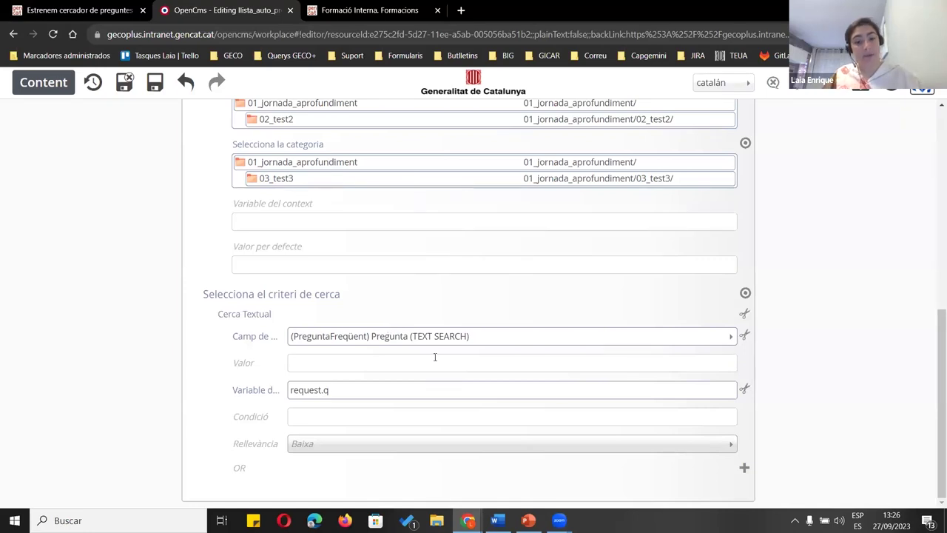
Add an OR condition to the text search criterion that searches the (PreguntaFreqüent) Resposta field
{"action": "left_click", "coordinate": [744, 467]}
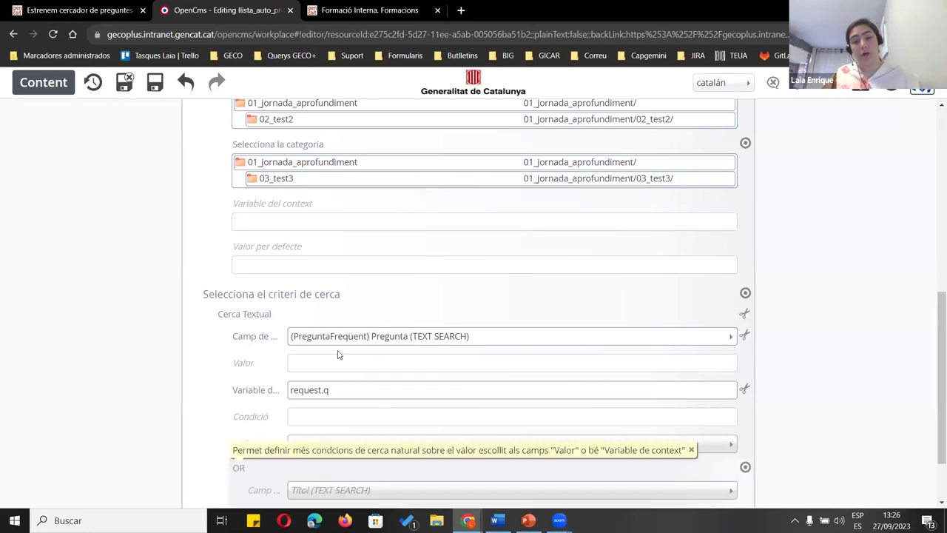
{"action": "scroll", "coordinate": [337, 354], "scroll_direction": "down", "scroll_amount": 1}
{"action": "left_click", "coordinate": [344, 409]}
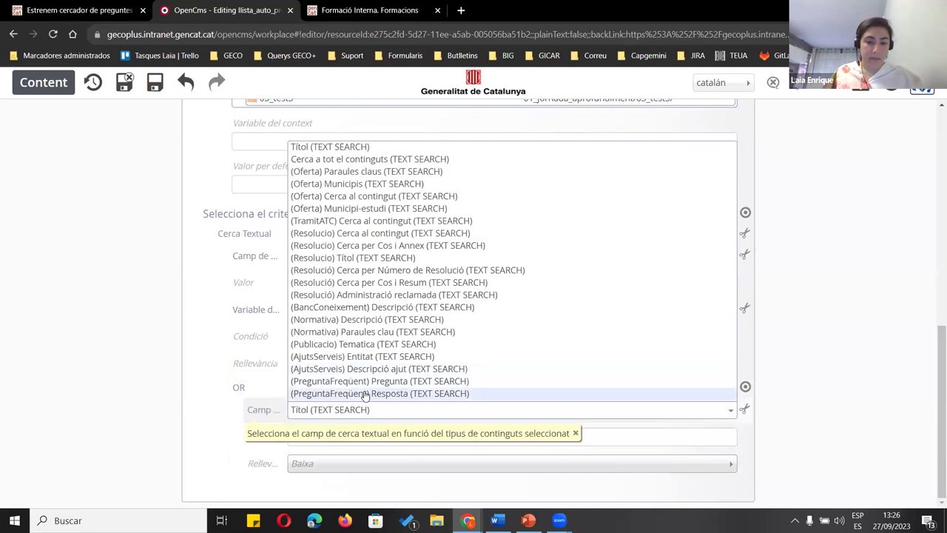
{"action": "left_click", "coordinate": [365, 394]}
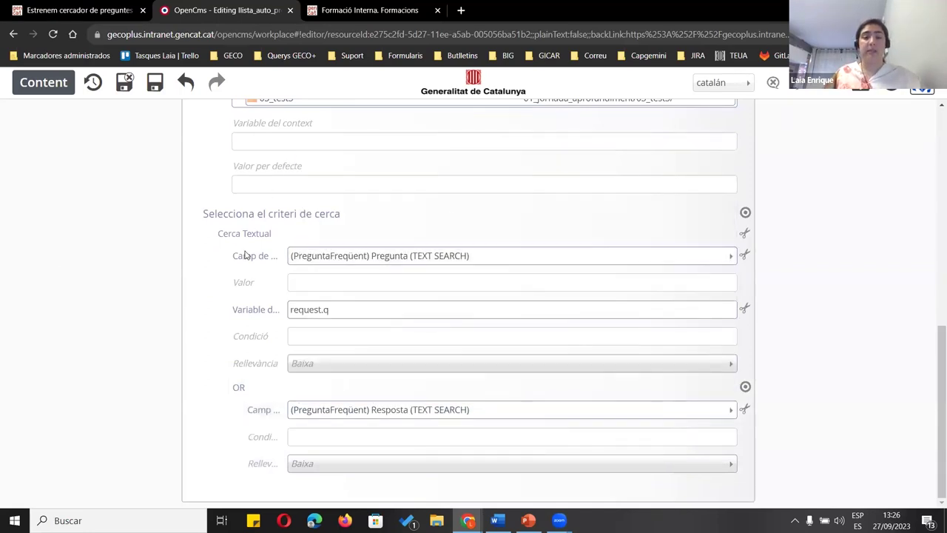
Review the list's text search and category criteria, comparing them with the Guia web example of the FAQ search
{"action": "left_click_drag", "start_coordinate": [218, 234], "coordinate": [289, 236]}
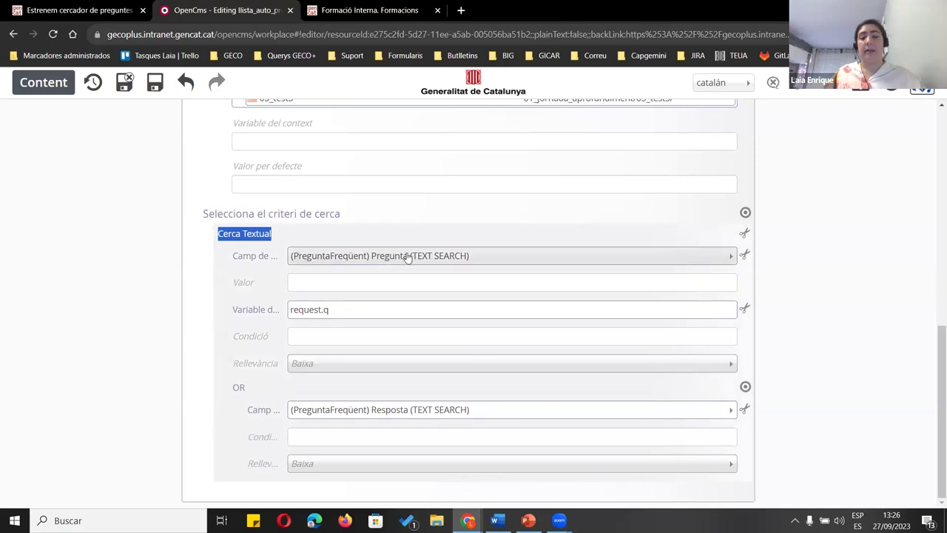
{"action": "left_click", "coordinate": [325, 310]}
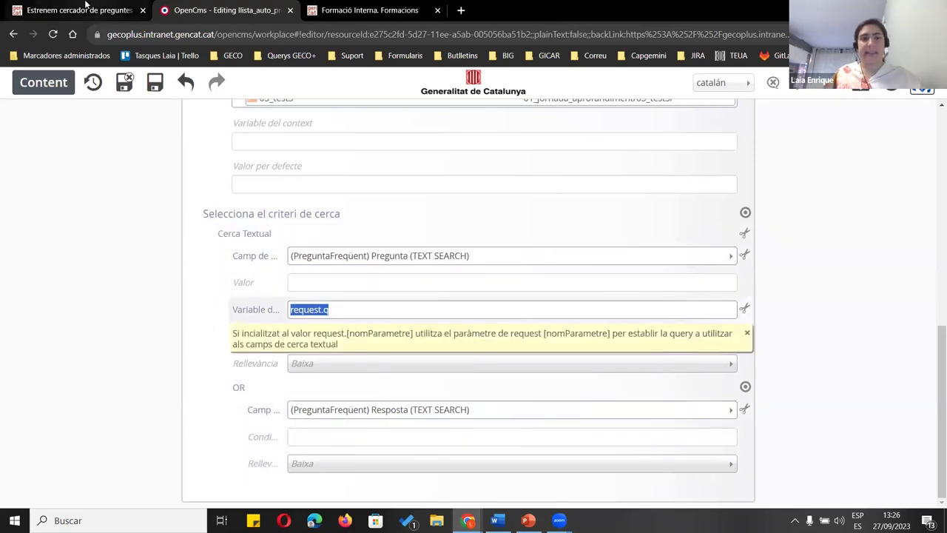
{"action": "left_click", "coordinate": [85, 9]}
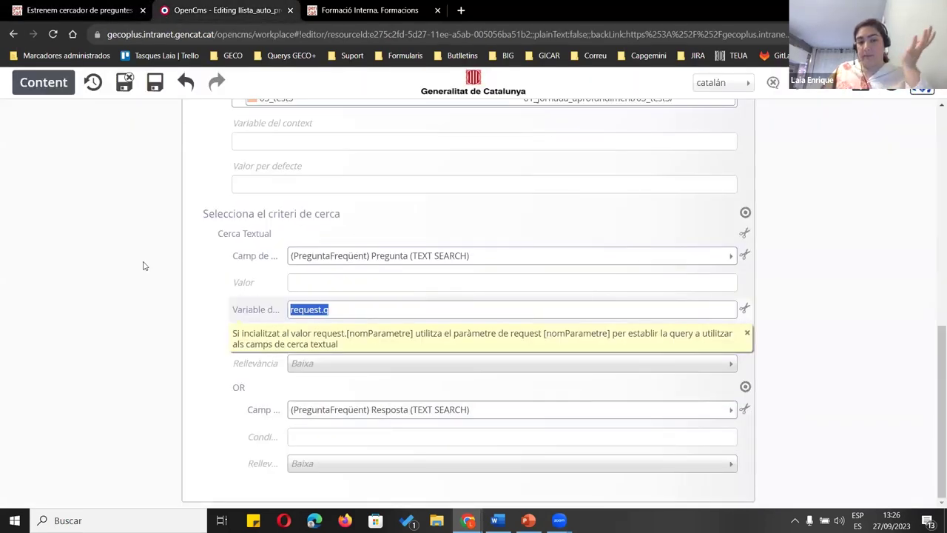
{"action": "left_click", "coordinate": [165, 236]}
{"action": "scroll", "coordinate": [288, 206], "scroll_direction": "up", "scroll_amount": 5}
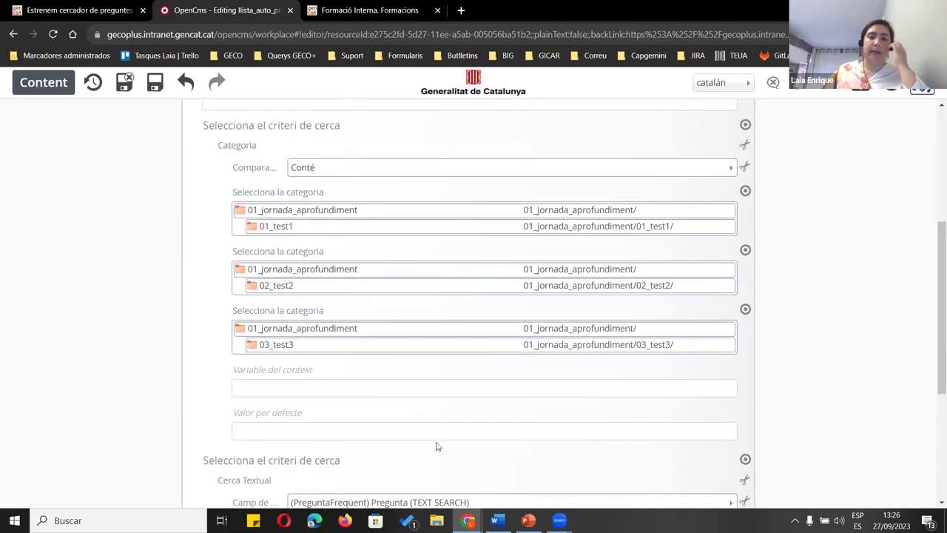
{"action": "left_click", "coordinate": [78, 10]}
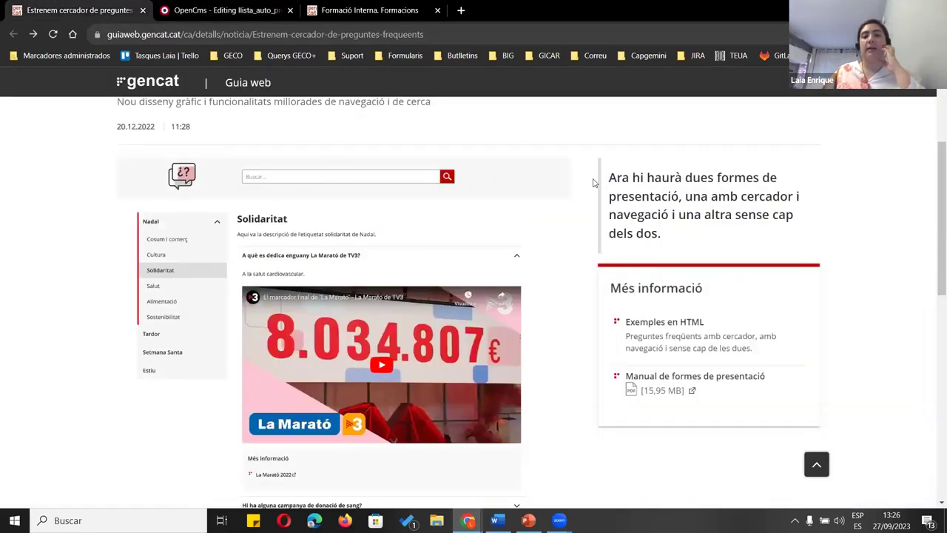
{"action": "left_click", "coordinate": [221, 10]}
{"action": "scroll", "coordinate": [258, 170], "scroll_direction": "up", "scroll_amount": 5}
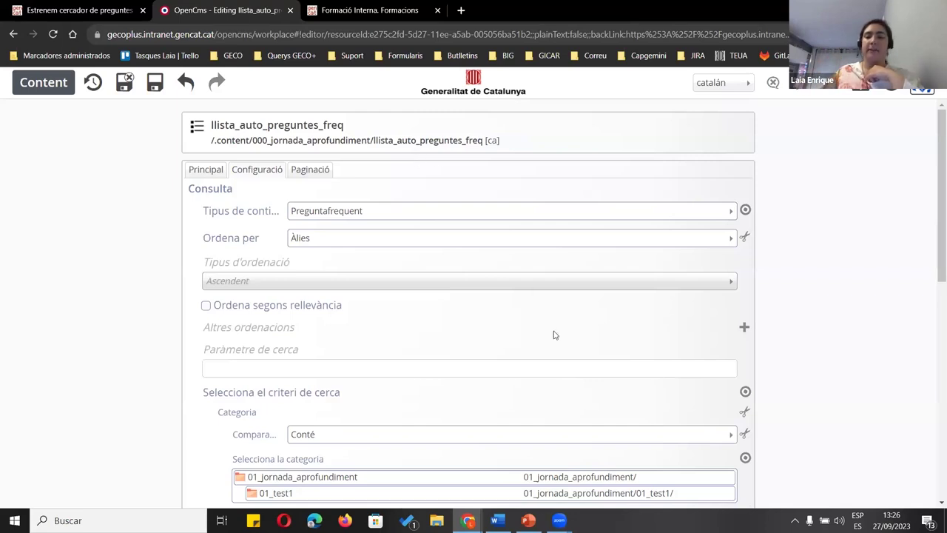
{"action": "scroll", "coordinate": [666, 331], "scroll_direction": "down", "scroll_amount": 3}
{"action": "mouse_move", "coordinate": [742, 219]}
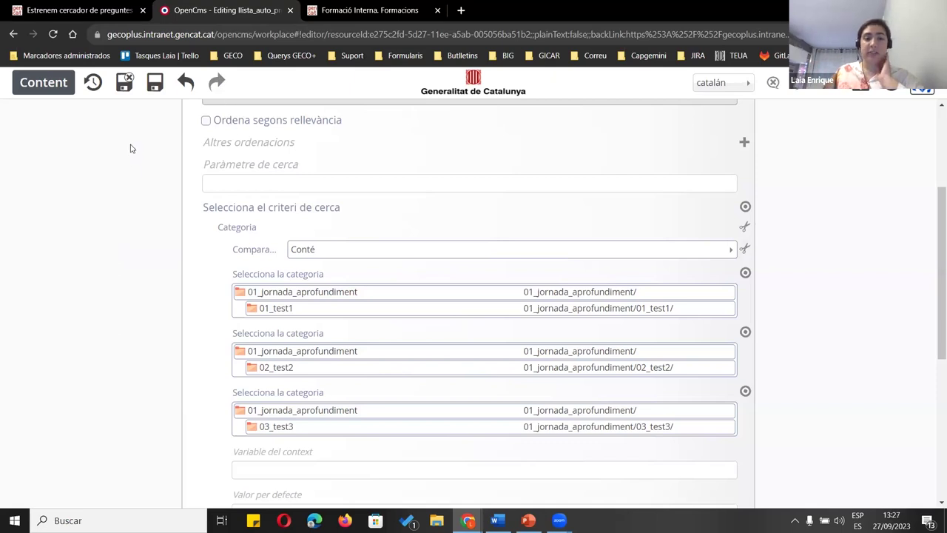
Save and close the list configuration, and select llista_auto_preguntes_freq in the 000_jornada_aprofundiment folder
{"action": "left_click", "coordinate": [131, 94]}
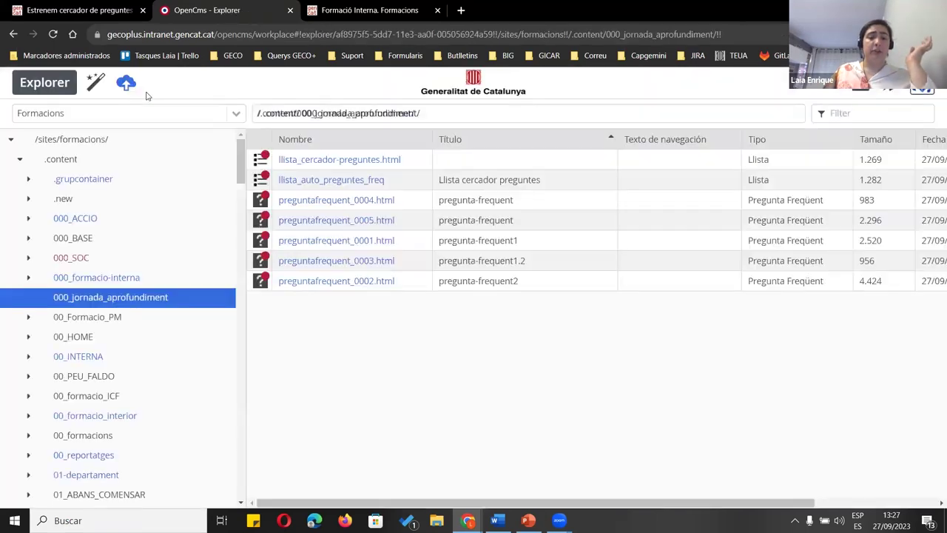
{"action": "left_click", "coordinate": [320, 167]}
{"action": "left_click", "coordinate": [330, 180]}
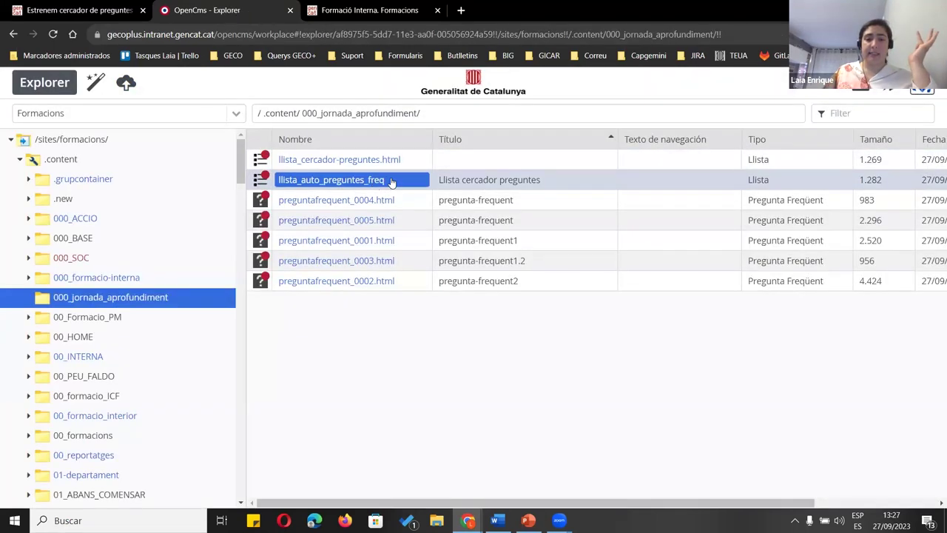
Switch to the Formació Interna page and reload it
{"action": "left_click", "coordinate": [110, 9]}
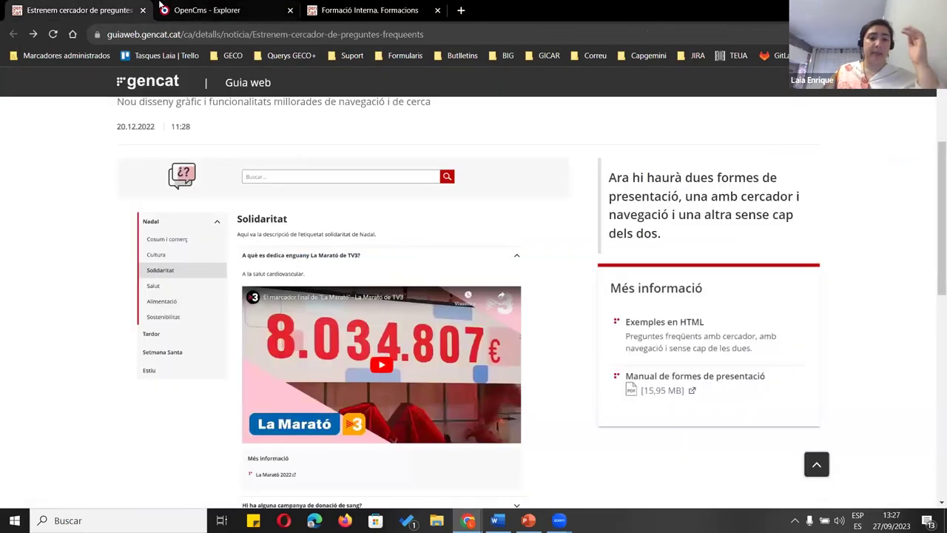
{"action": "key", "text": "ctrl+3"}
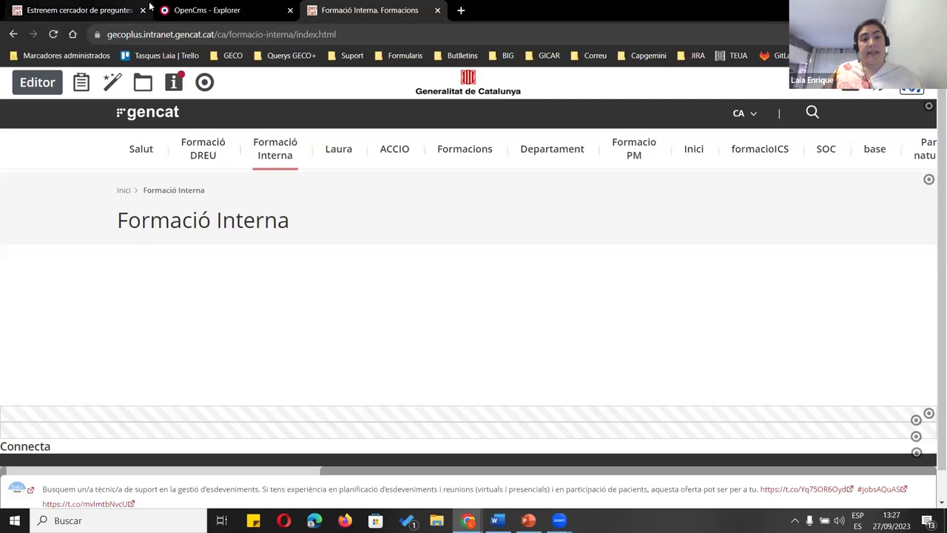
{"action": "left_click", "coordinate": [62, 34]}
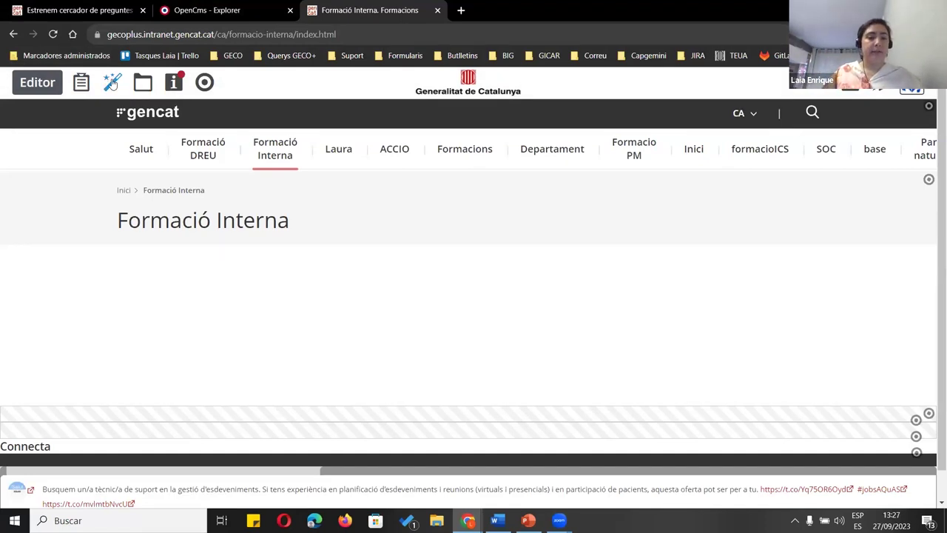
Place the Llista cercador preguntes list from the 000_jornada_aprofundiment folder in the main area of the Formació Interna page
{"action": "left_click", "coordinate": [112, 84]}
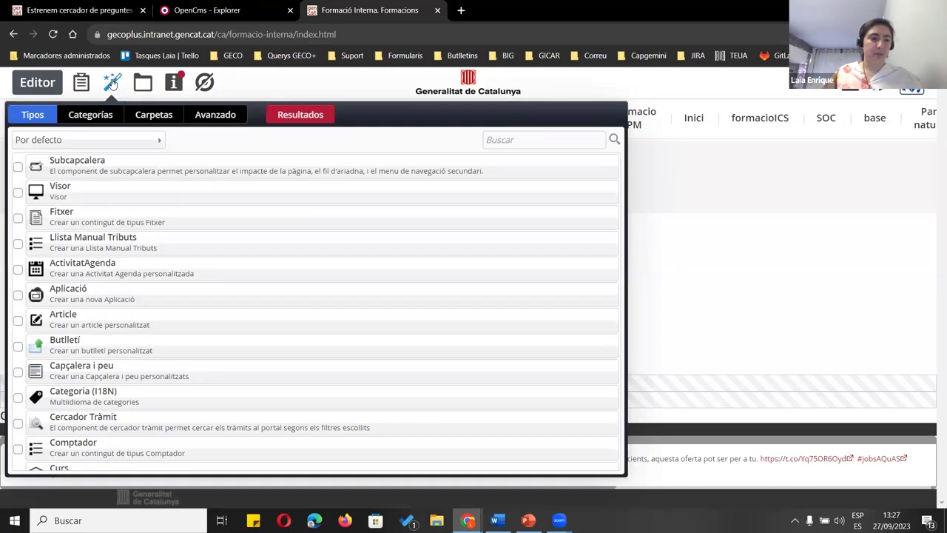
{"action": "scroll", "coordinate": [106, 217], "scroll_direction": "down", "scroll_amount": 5}
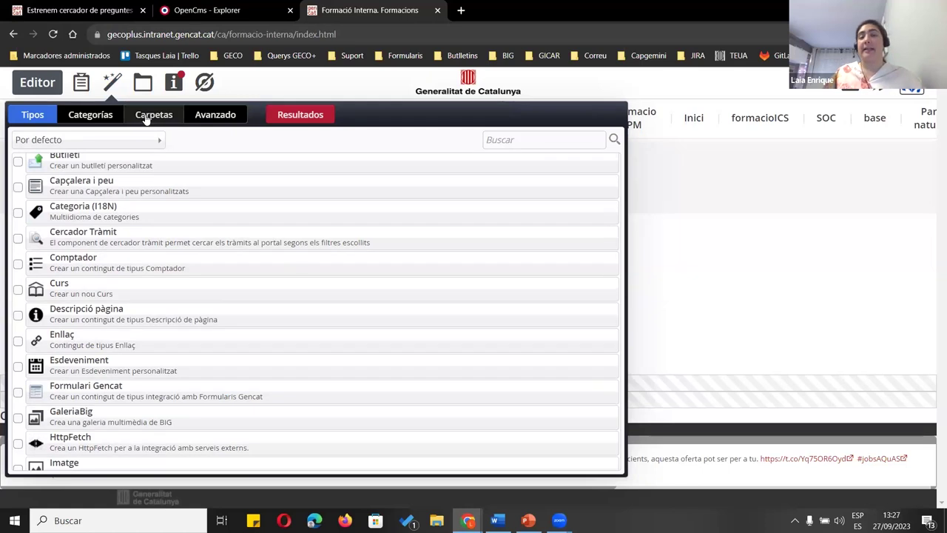
{"action": "scroll", "coordinate": [148, 300], "scroll_direction": "down", "scroll_amount": 5}
{"action": "scroll", "coordinate": [50, 307], "scroll_direction": "down", "scroll_amount": 2}
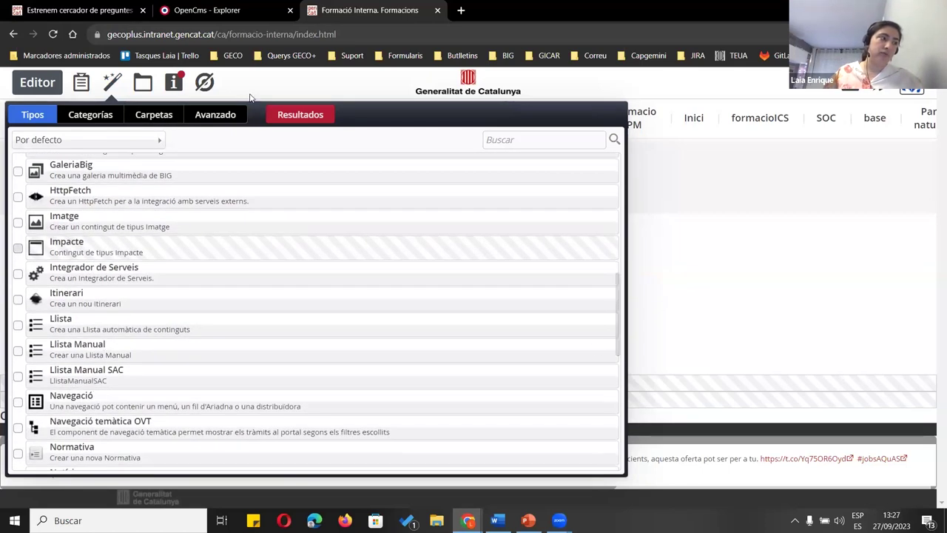
{"action": "left_click", "coordinate": [164, 117]}
{"action": "scroll", "coordinate": [122, 182], "scroll_direction": "down", "scroll_amount": 2}
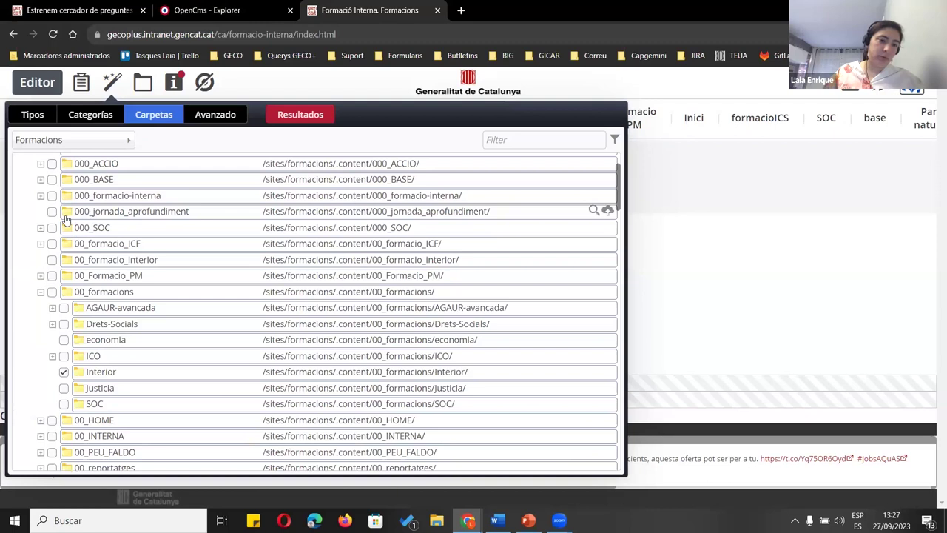
{"action": "double_click", "coordinate": [69, 214]}
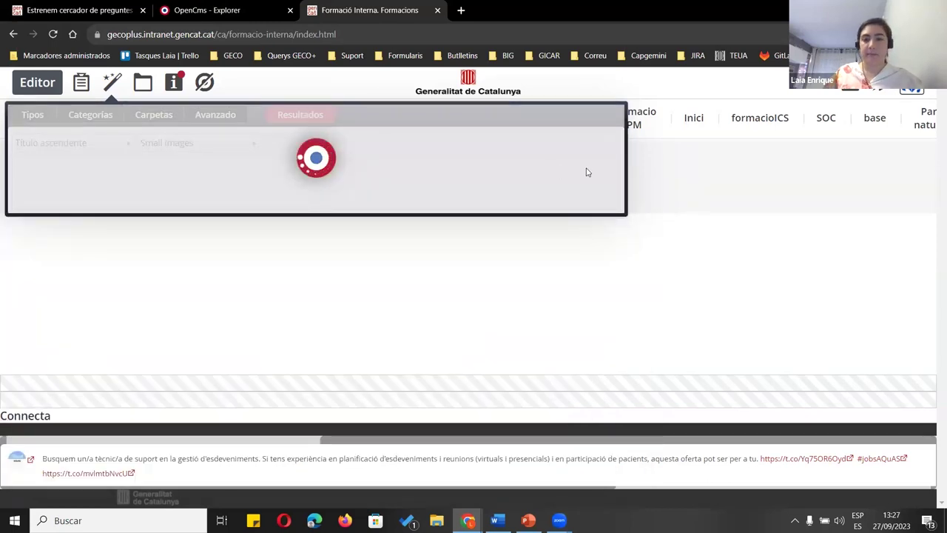
{"action": "left_click", "coordinate": [608, 192]}
{"action": "left_click_drag", "start_coordinate": [613, 211], "coordinate": [687, 285]}
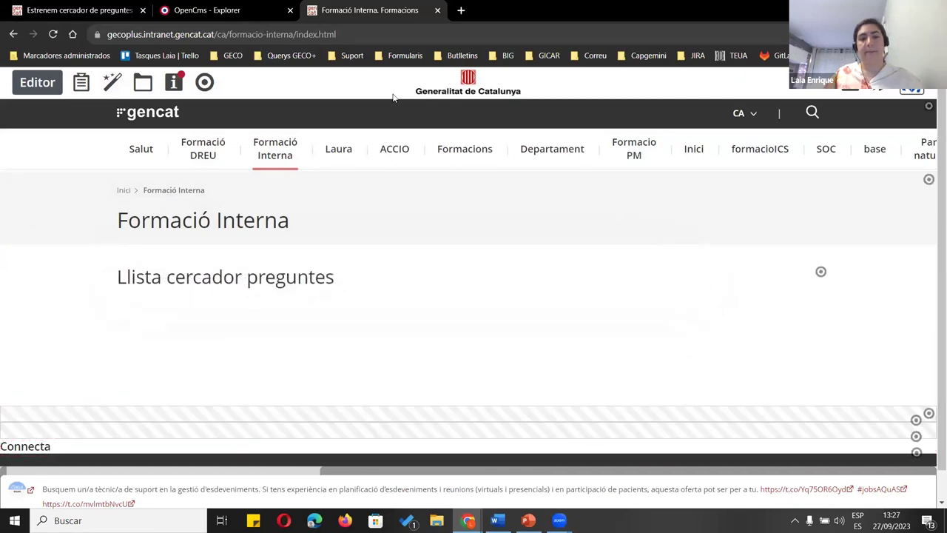
Reload the Formació Interna page and open the presentation choices in the element settings of the Llista cercador preguntes list
{"action": "left_click", "coordinate": [54, 34]}
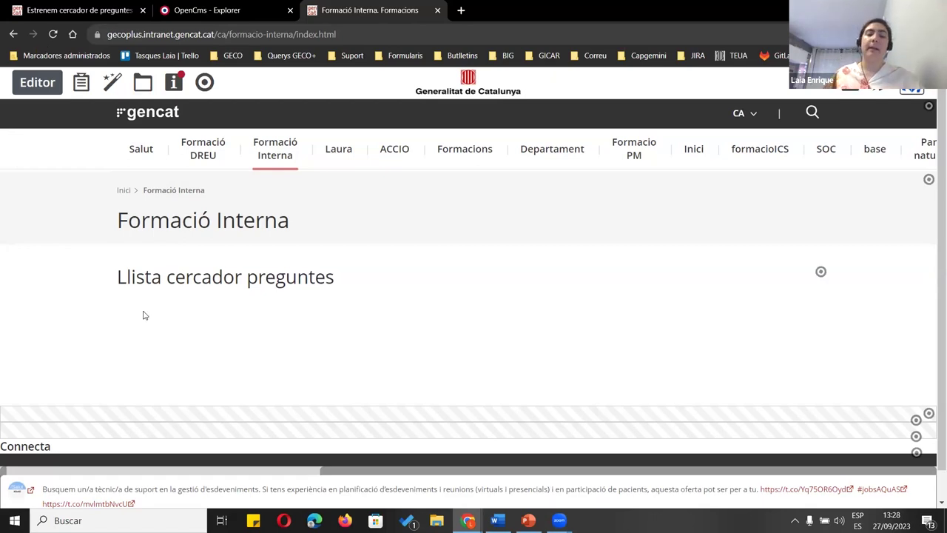
{"action": "scroll", "coordinate": [304, 331], "scroll_direction": "down", "scroll_amount": 1}
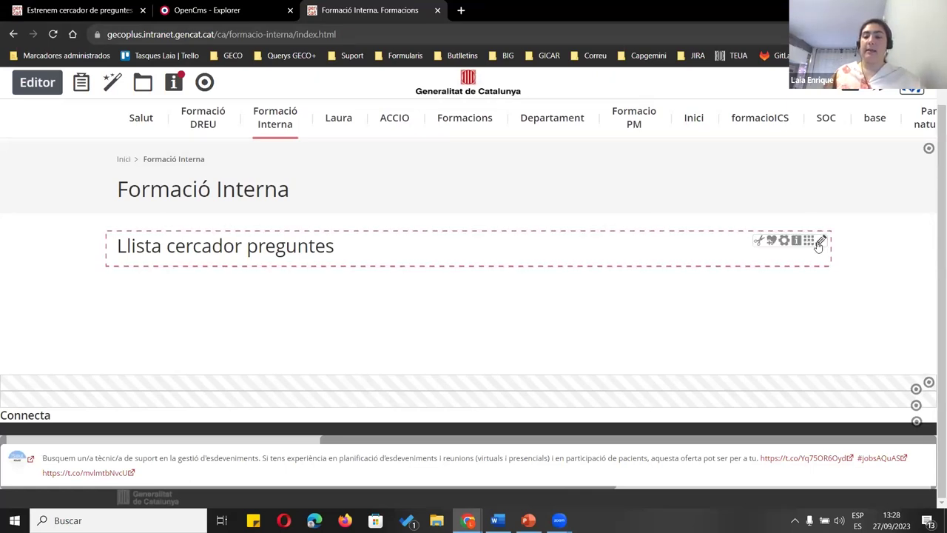
{"action": "left_click", "coordinate": [820, 241]}
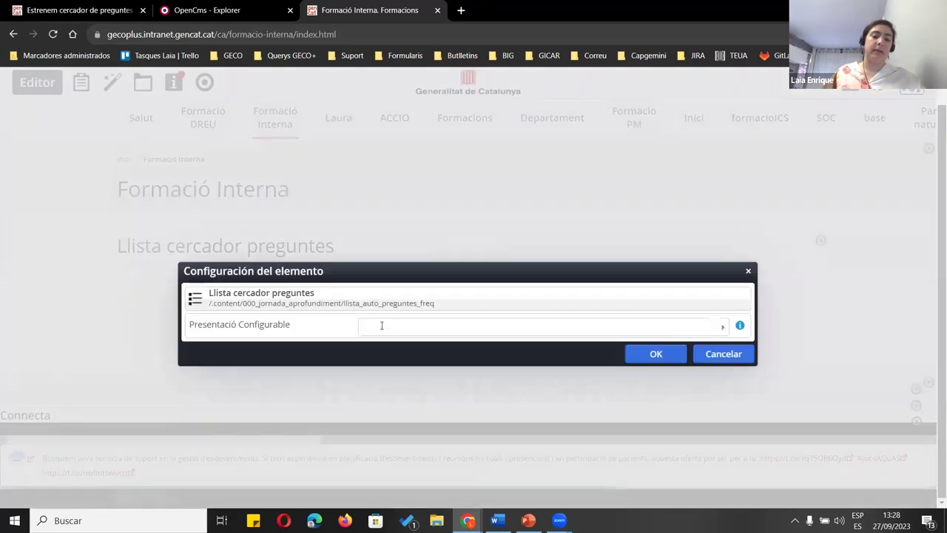
{"action": "left_click", "coordinate": [381, 326]}
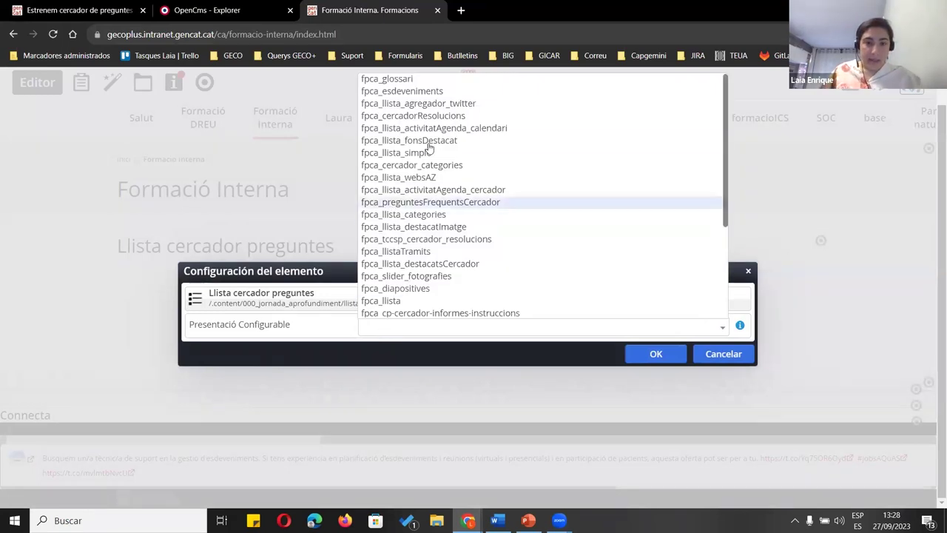
Browse the available presentations and select fpca_cercador_categories for the Llista cercador preguntes list
{"action": "scroll", "coordinate": [501, 178], "scroll_direction": "up", "scroll_amount": 1}
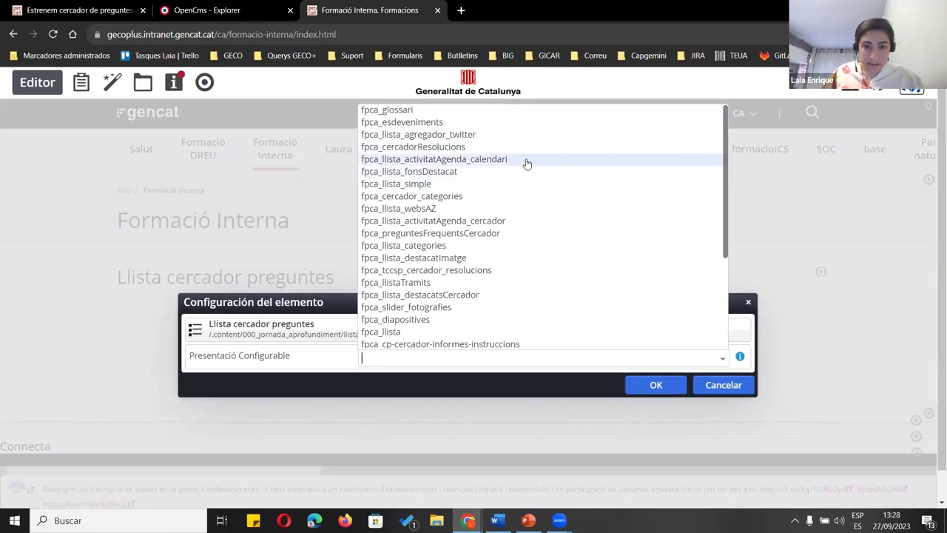
{"action": "scroll", "coordinate": [527, 170], "scroll_direction": "down", "scroll_amount": 1}
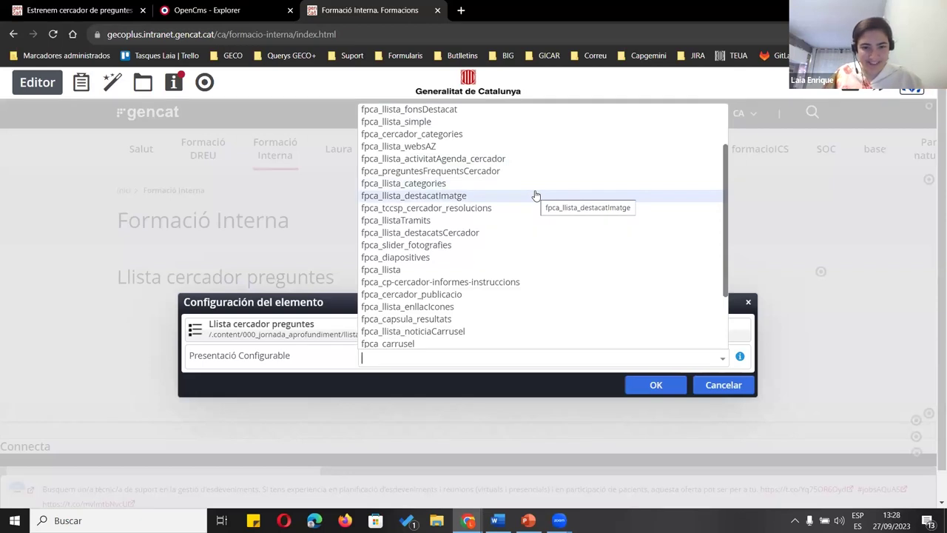
{"action": "scroll", "coordinate": [536, 196], "scroll_direction": "down", "scroll_amount": 1}
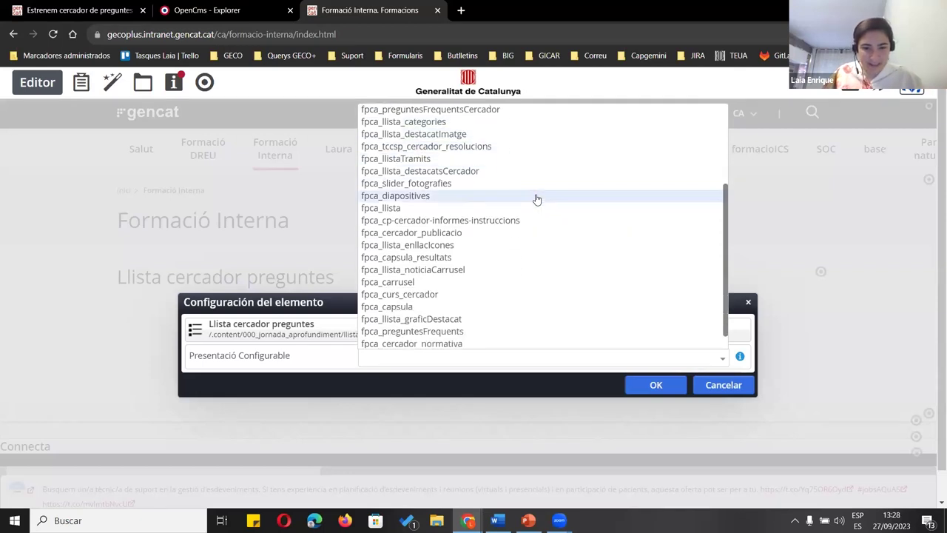
{"action": "scroll", "coordinate": [536, 198], "scroll_direction": "down", "scroll_amount": 1}
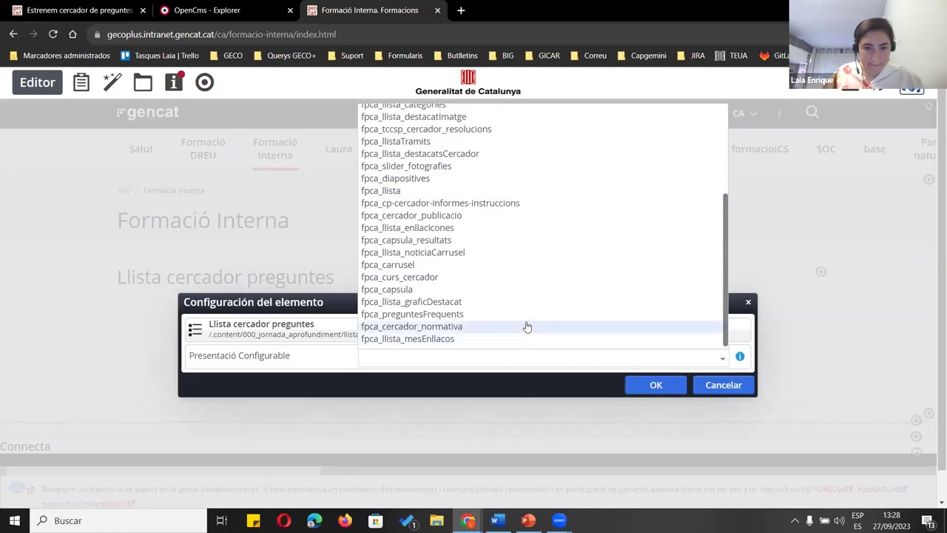
{"action": "scroll", "coordinate": [532, 319], "scroll_direction": "up", "scroll_amount": 1}
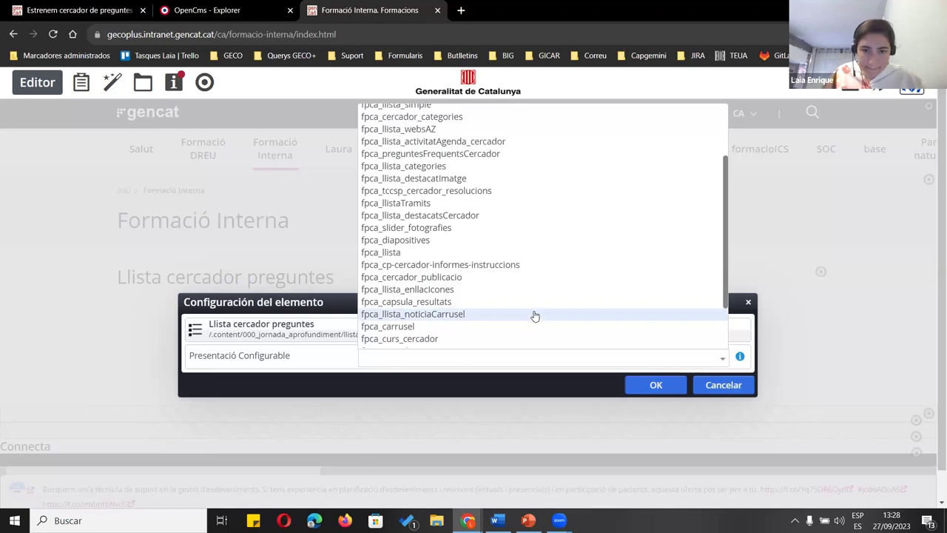
{"action": "scroll", "coordinate": [532, 303], "scroll_direction": "up", "scroll_amount": 1}
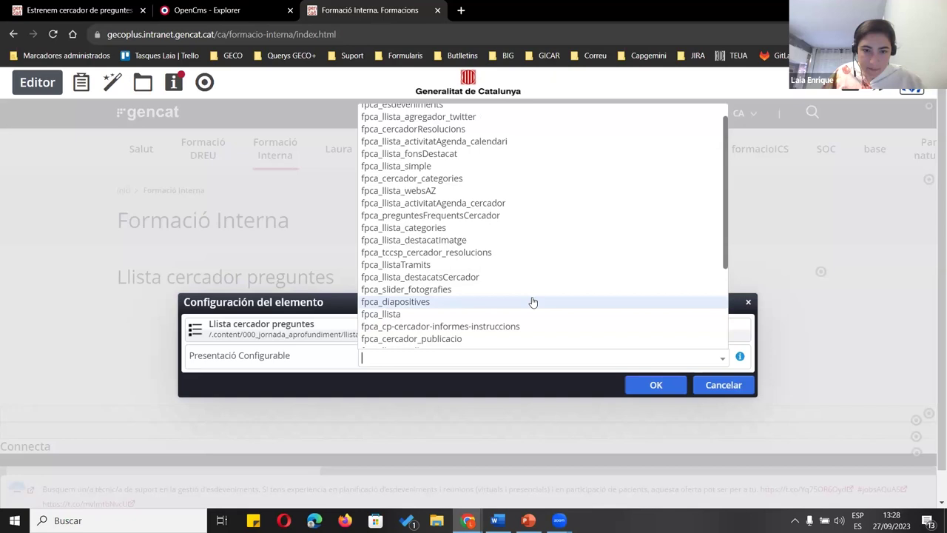
{"action": "scroll", "coordinate": [533, 301], "scroll_direction": "up", "scroll_amount": 1}
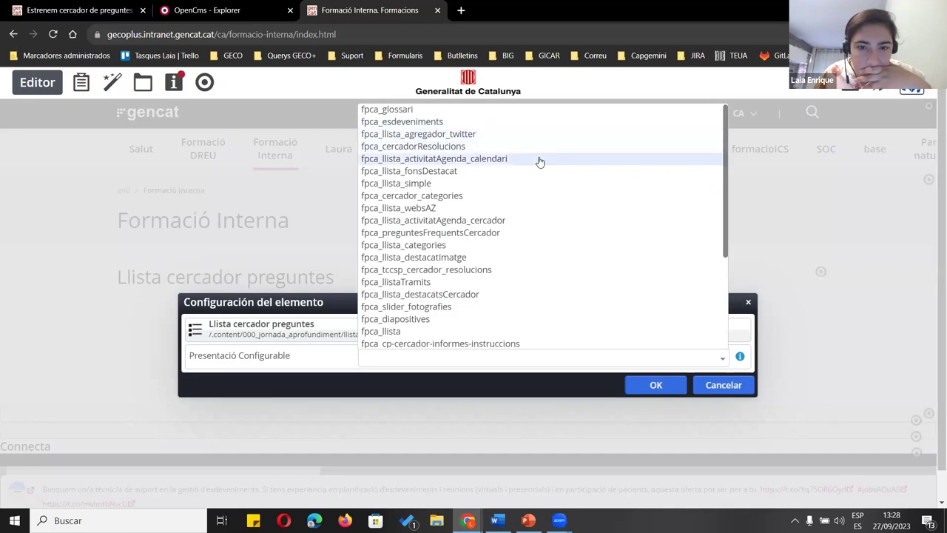
{"action": "left_click", "coordinate": [533, 196]}
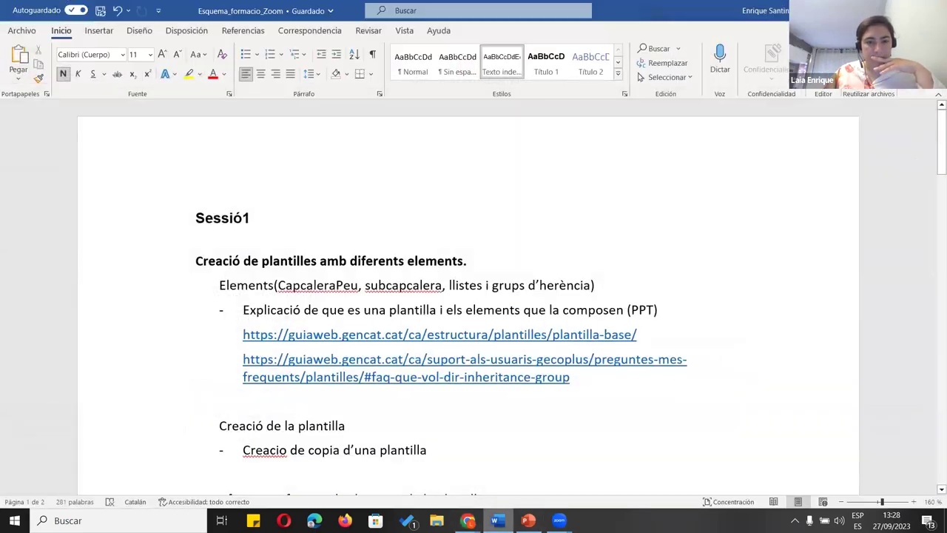
Switch to the Esquema_formacio_Zoom document in Word, consult the section on the new FAQ component, and return to Chrome
{"action": "left_click", "coordinate": [497, 520]}
{"action": "scroll", "coordinate": [501, 361], "scroll_direction": "down", "scroll_amount": 4}
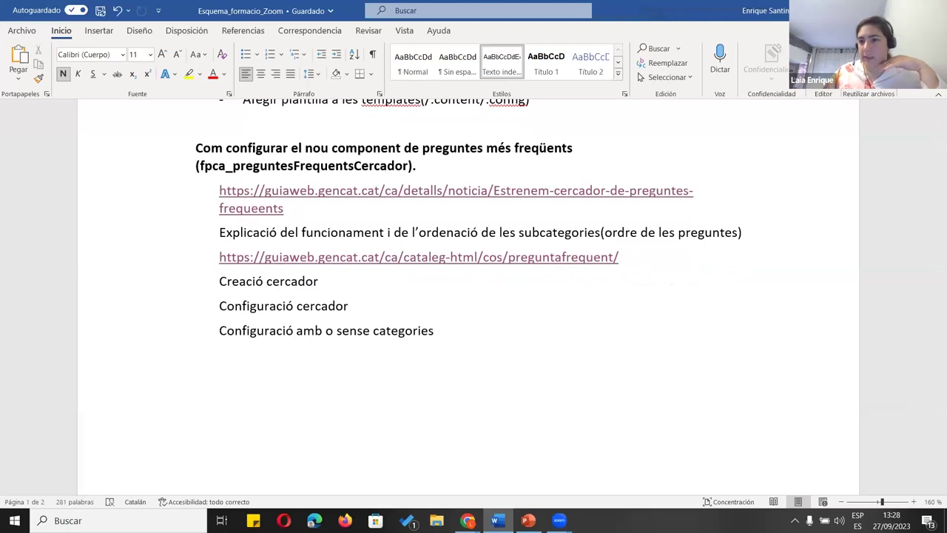
{"action": "left_click", "coordinate": [467, 520]}
Set the list's configurable presentation to fpca_preguntesFrequentsCercador, apply the element settings, and reload the page
{"action": "left_click", "coordinate": [463, 357]}
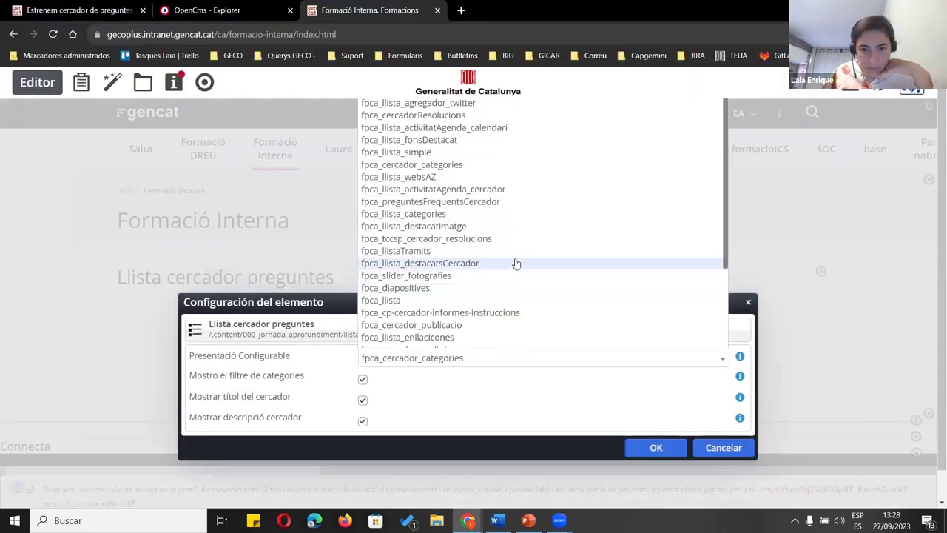
{"action": "left_click", "coordinate": [549, 201]}
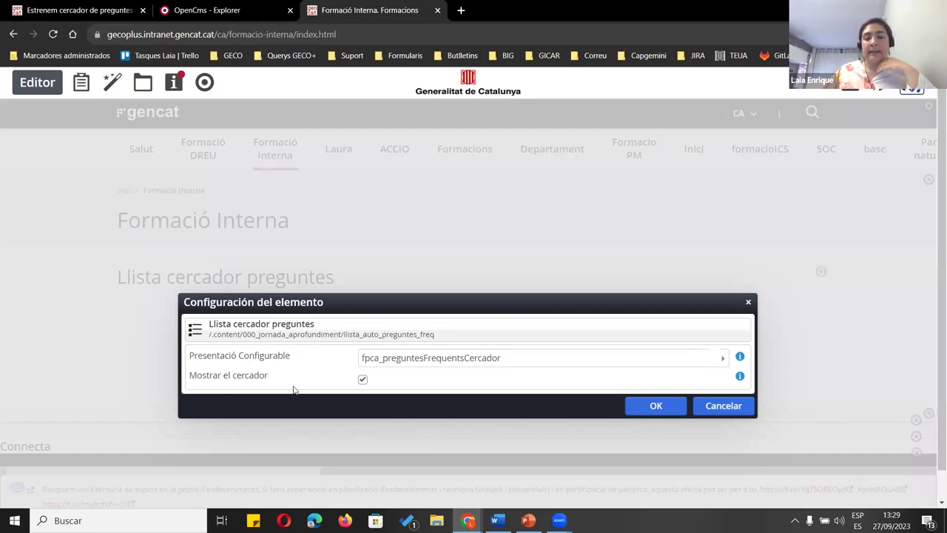
{"action": "left_click", "coordinate": [663, 412]}
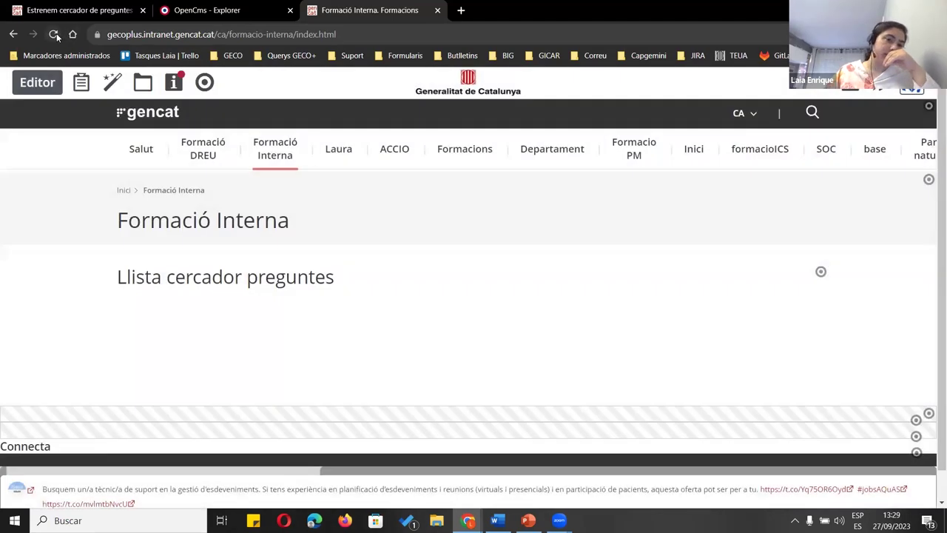
{"action": "left_click", "coordinate": [55, 35]}
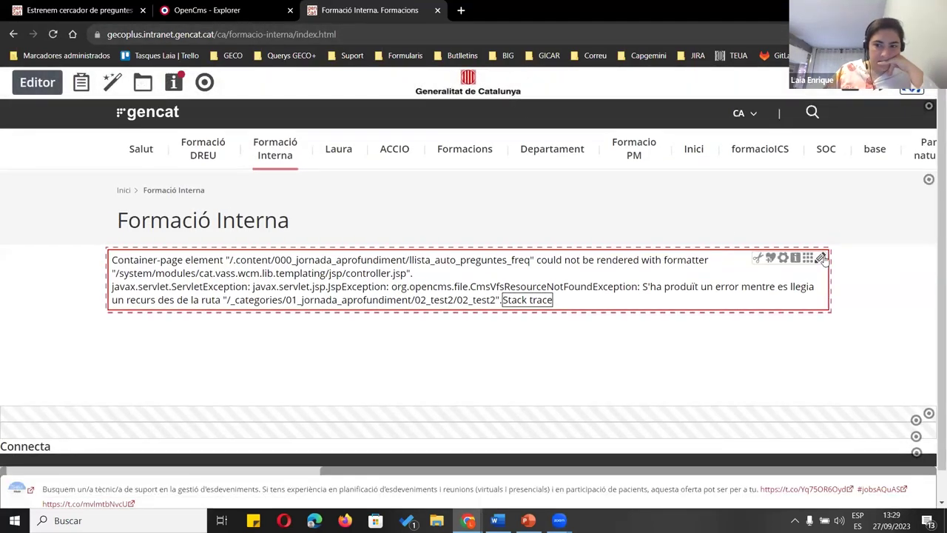
Examine the list's query, category, text search and pagination configuration, as well as its presentation settings on the page
{"action": "left_click", "coordinate": [821, 258]}
{"action": "left_click", "coordinate": [254, 174]}
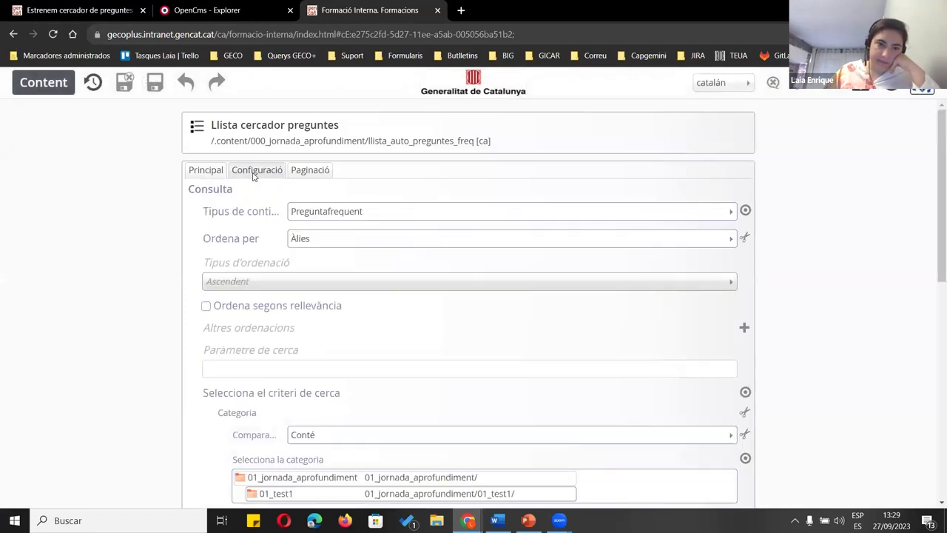
{"action": "scroll", "coordinate": [437, 214], "scroll_direction": "down", "scroll_amount": 6}
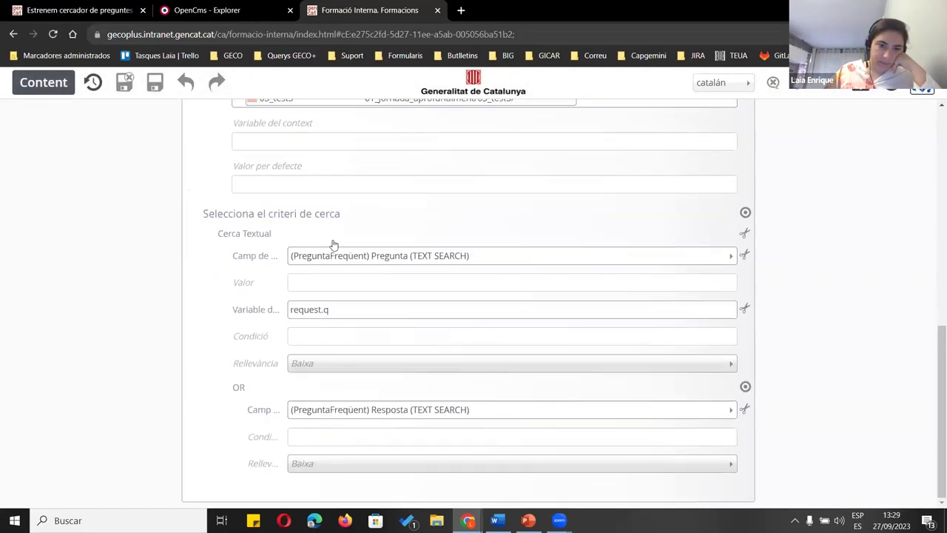
{"action": "scroll", "coordinate": [348, 230], "scroll_direction": "up", "scroll_amount": 3}
{"action": "scroll", "coordinate": [436, 335], "scroll_direction": "up", "scroll_amount": 3}
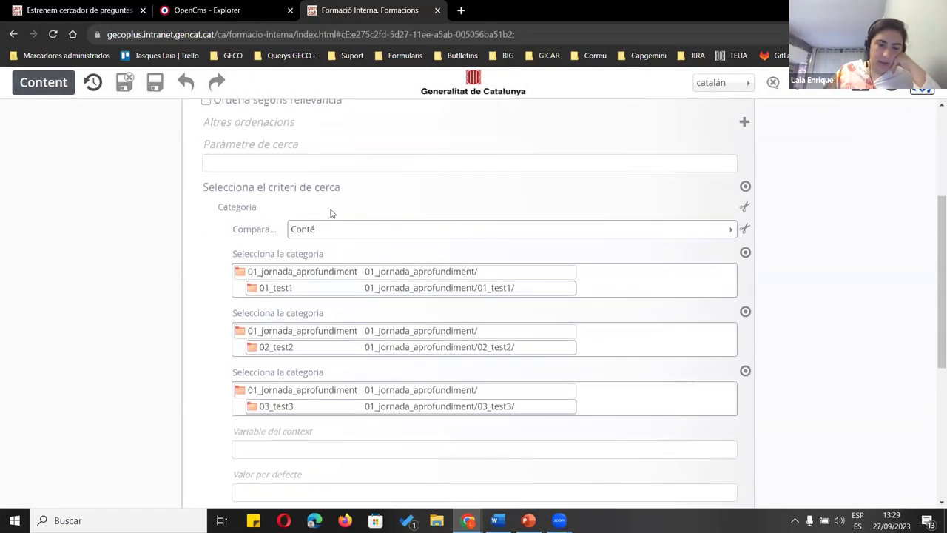
{"action": "scroll", "coordinate": [372, 281], "scroll_direction": "up", "scroll_amount": 5}
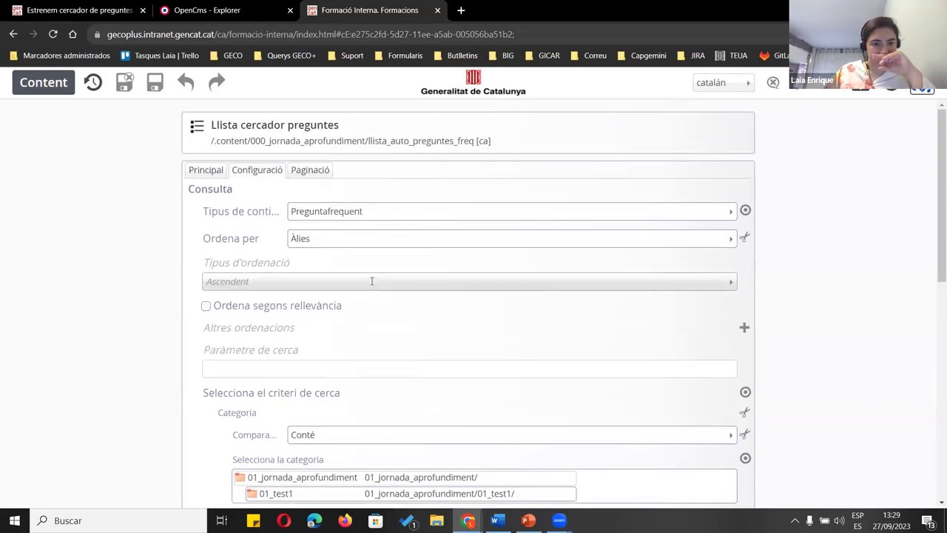
{"action": "left_click", "coordinate": [299, 170]}
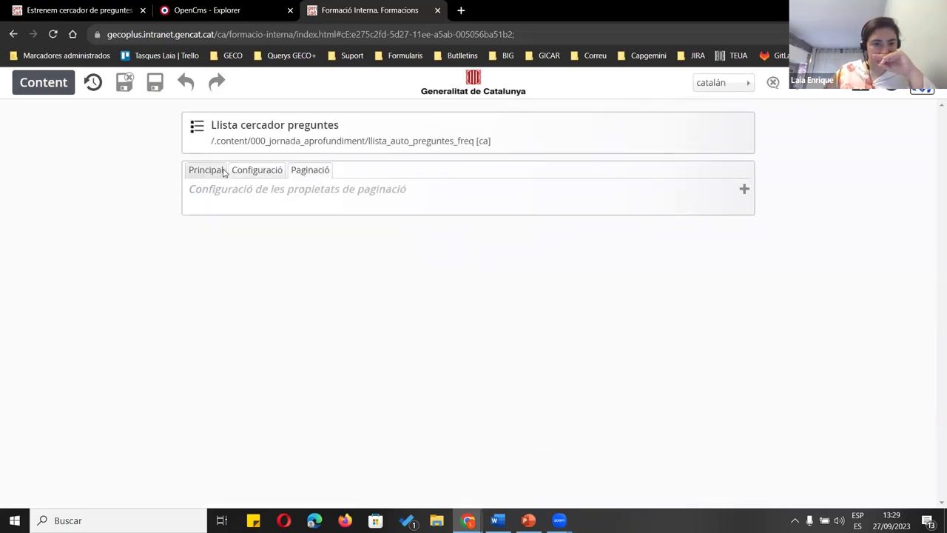
{"action": "left_click", "coordinate": [218, 170]}
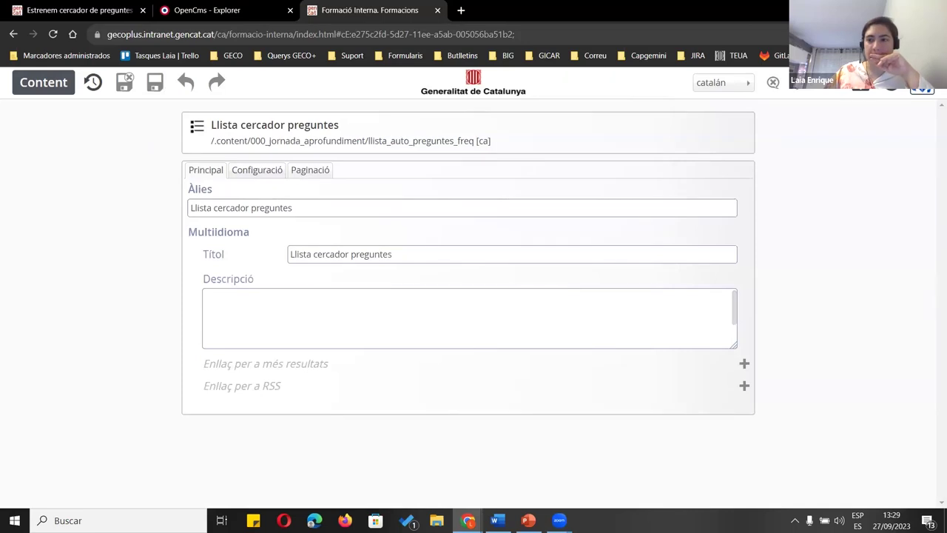
{"action": "left_click", "coordinate": [773, 82]}
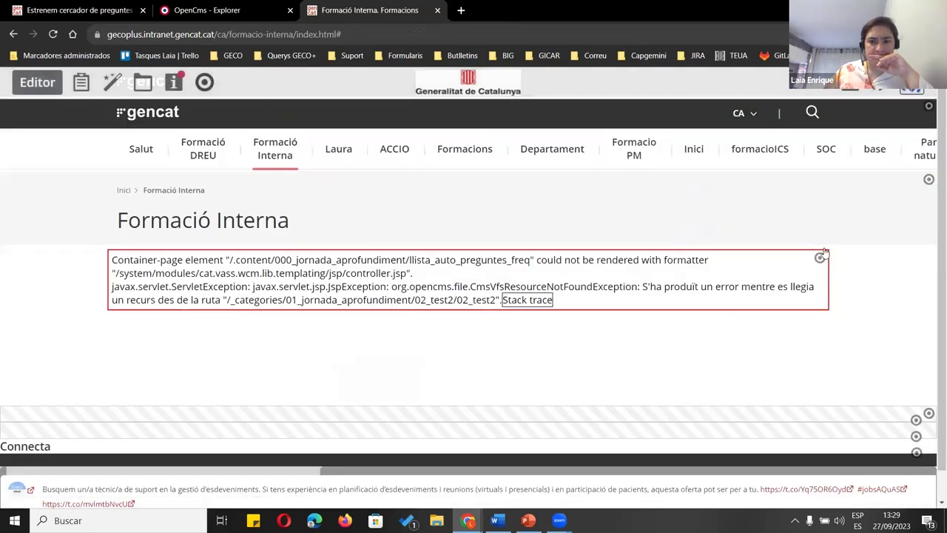
{"action": "left_click", "coordinate": [782, 261]}
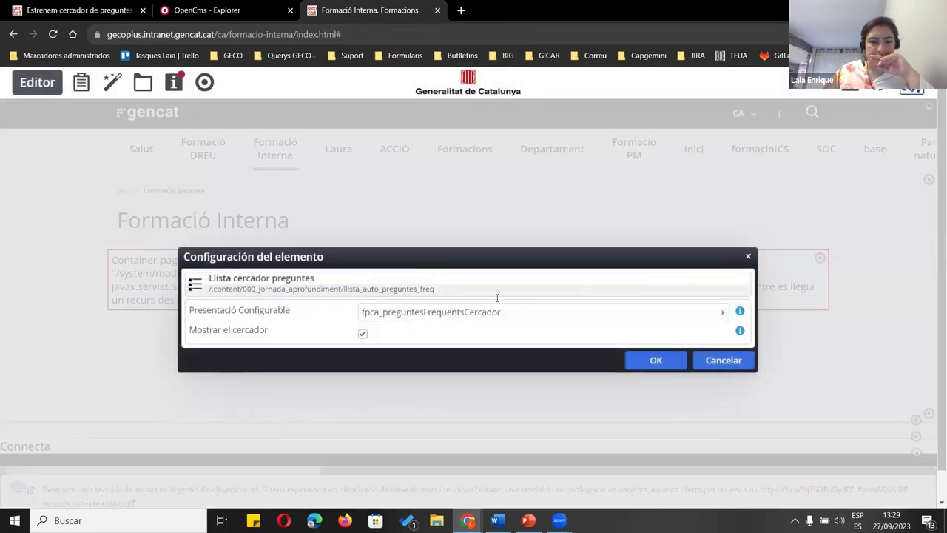
Assign the category 01_jornada_aprofundiment/03_test3 to preguntafrequent_0004.html in the 000_jornada_aprofundiment folder, and save and close it
{"action": "left_click", "coordinate": [257, 17]}
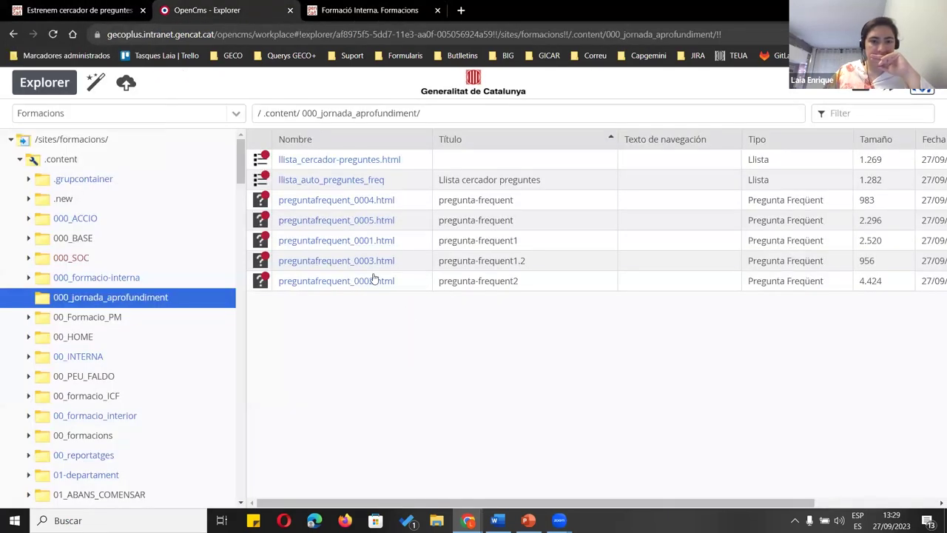
{"action": "left_click", "coordinate": [353, 220]}
{"action": "left_click", "coordinate": [371, 199]}
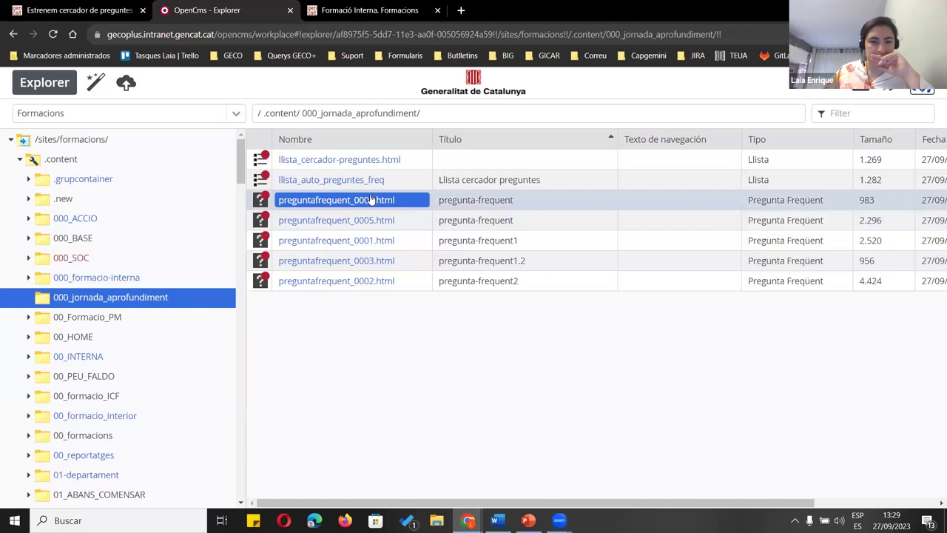
{"action": "left_click", "coordinate": [369, 281]}
{"action": "right_click", "coordinate": [306, 205]}
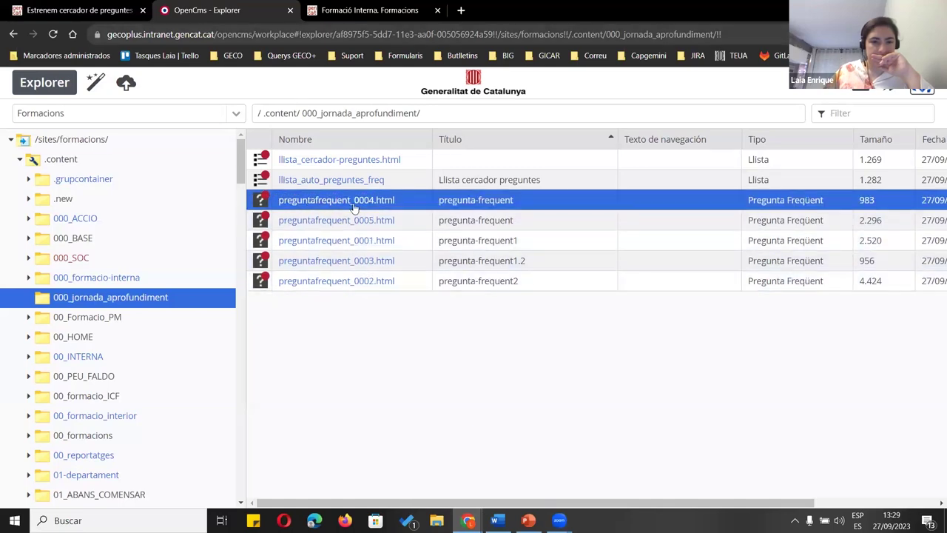
{"action": "left_click", "coordinate": [370, 172]}
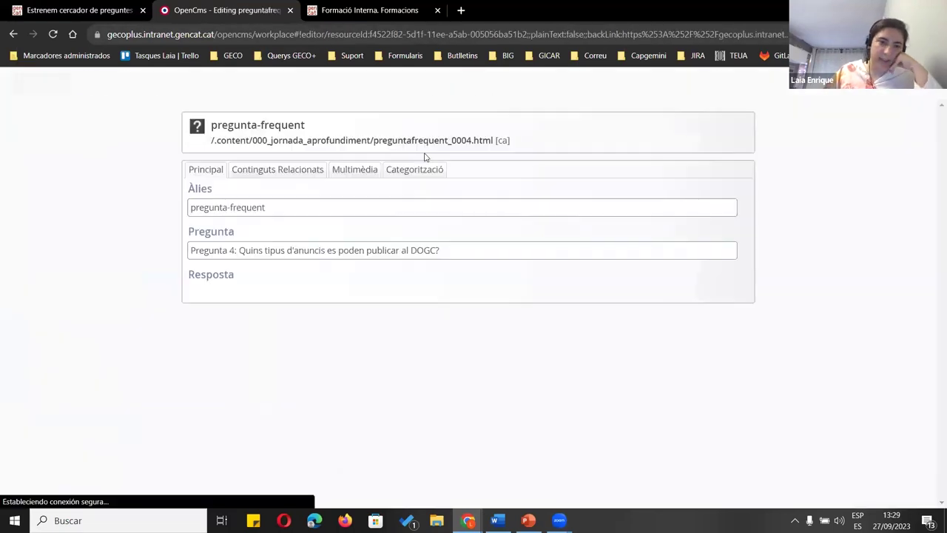
{"action": "left_click", "coordinate": [416, 175]}
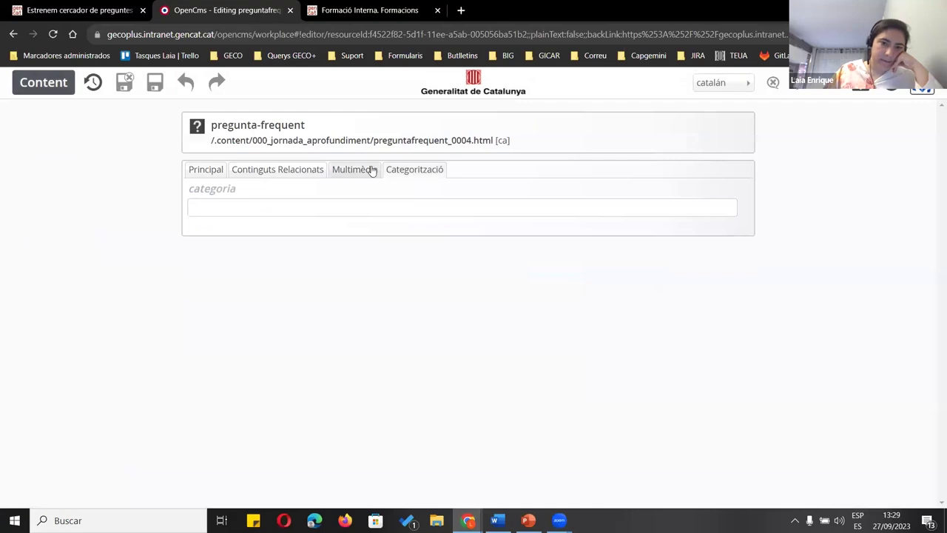
{"action": "left_click", "coordinate": [295, 213]}
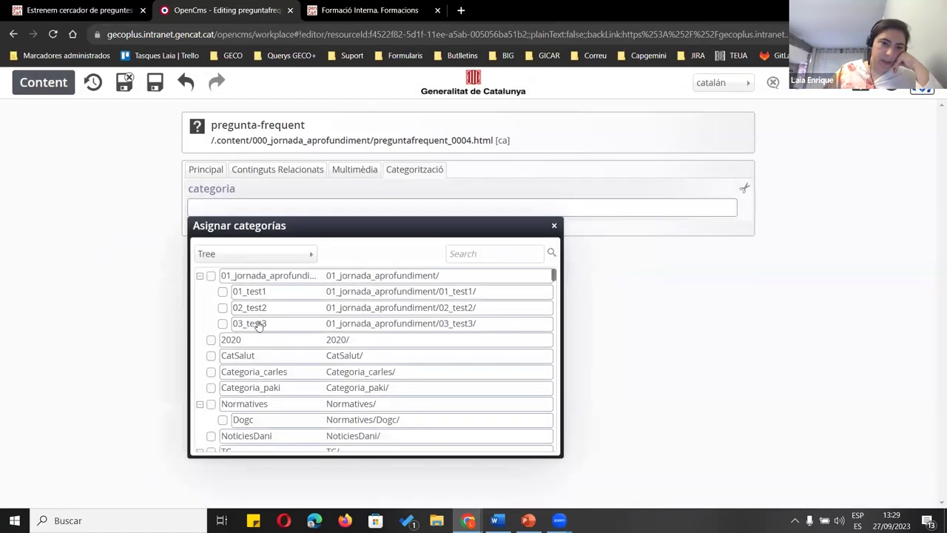
{"action": "left_click", "coordinate": [211, 275]}
{"action": "left_click", "coordinate": [222, 323]}
{"action": "left_click", "coordinate": [115, 204]}
{"action": "left_click", "coordinate": [124, 83]}
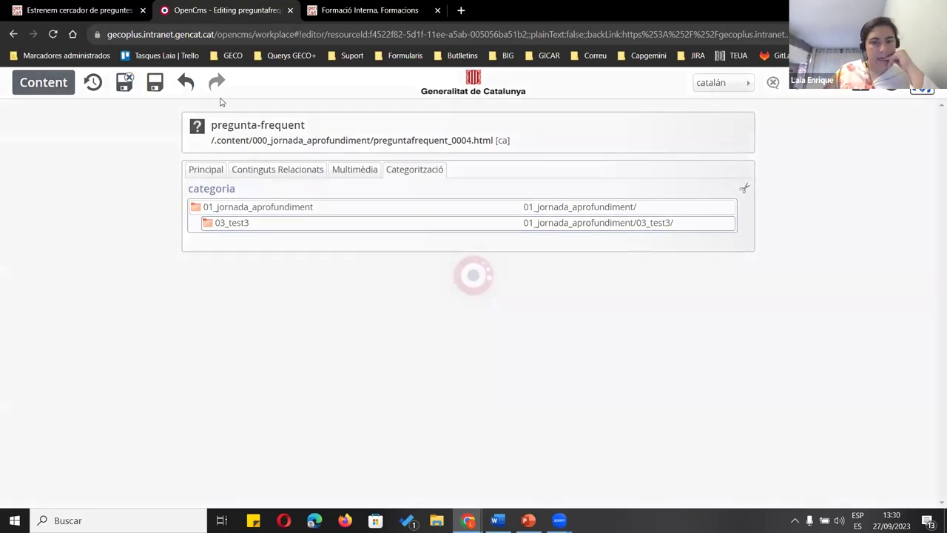
Assign the category 01_jornada_aprofundiment/01_test1 to preguntafrequent_0003.html, and save and close the question
{"action": "right_click", "coordinate": [320, 225]}
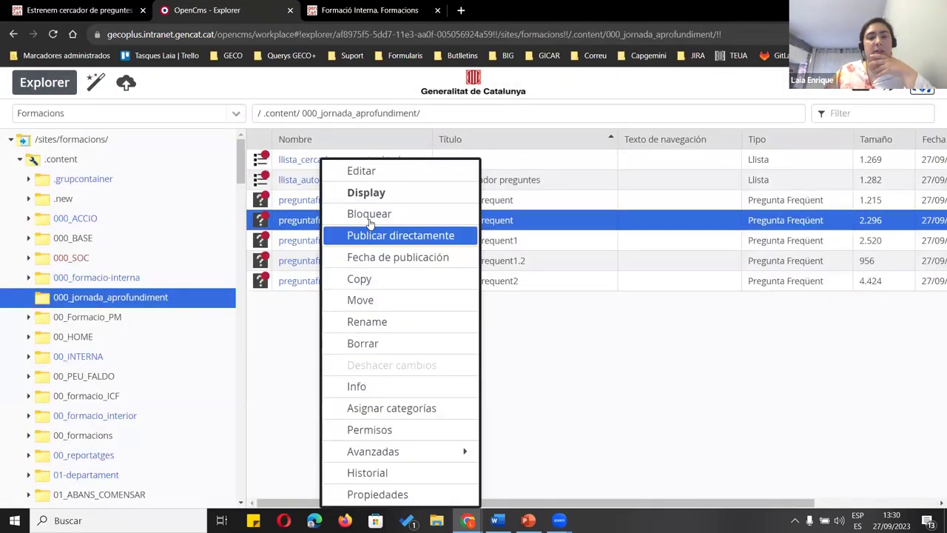
{"action": "right_click", "coordinate": [294, 265]}
{"action": "left_click", "coordinate": [340, 174]}
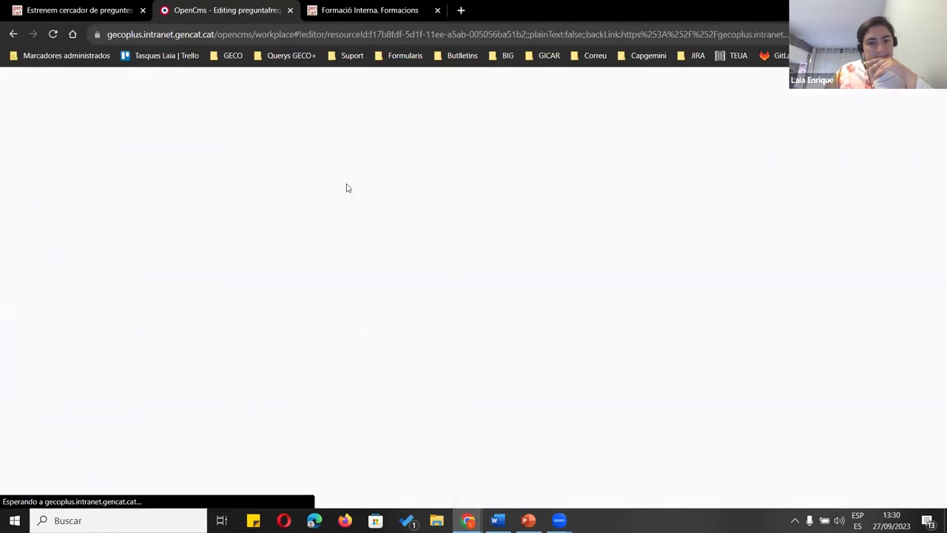
{"action": "left_click", "coordinate": [414, 169]}
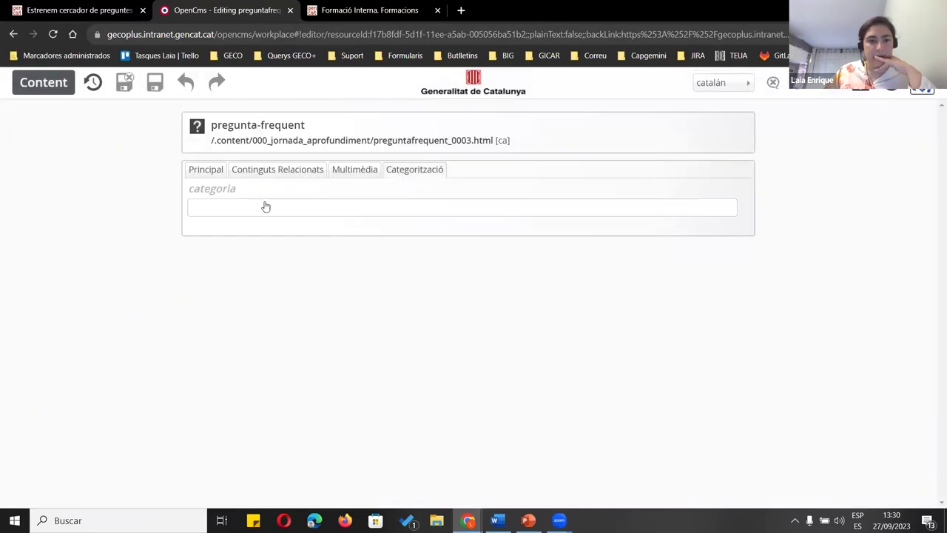
{"action": "left_click", "coordinate": [249, 214]}
{"action": "left_click", "coordinate": [223, 291]}
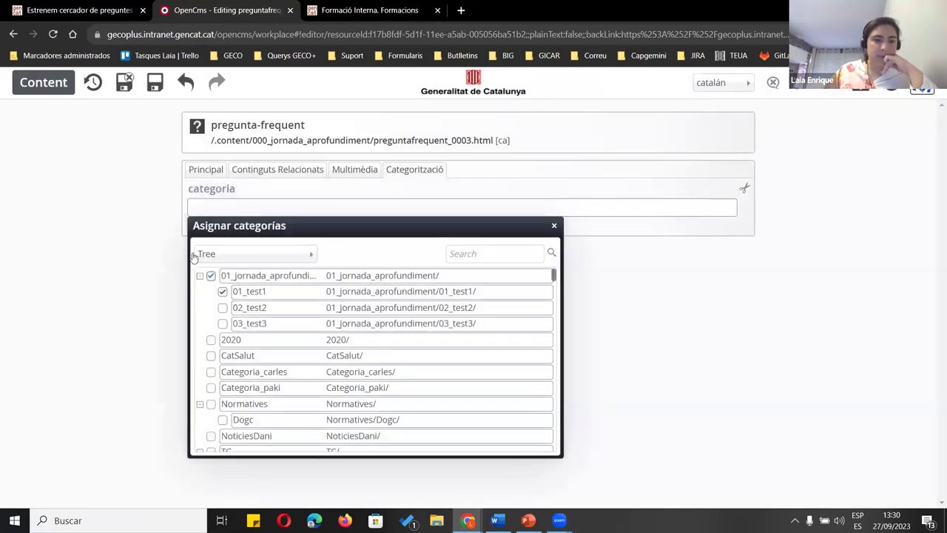
{"action": "left_click", "coordinate": [122, 186]}
{"action": "left_click", "coordinate": [124, 82]}
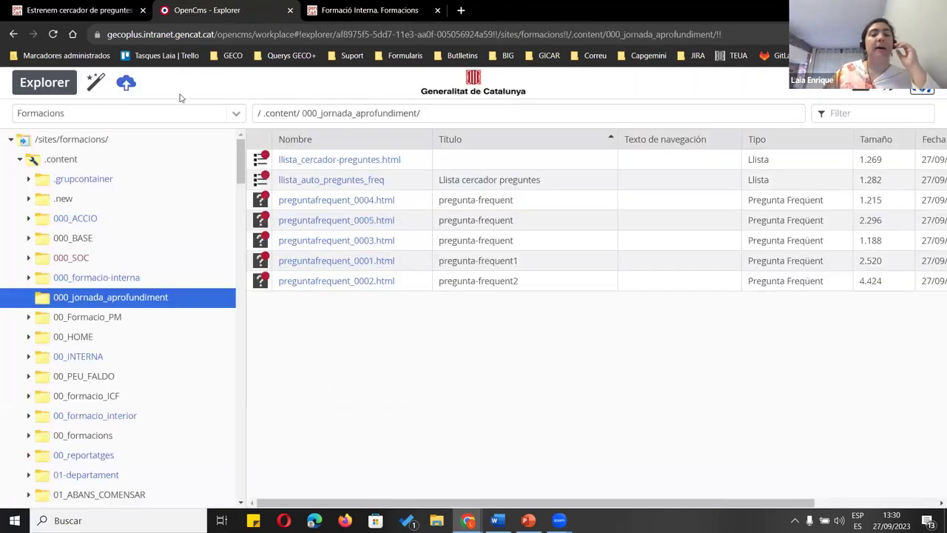
Edit the 01_test1 category inside _categories/01_jornada_aprofundiment/01_test1 and set its title to "Test 1"
{"action": "left_click", "coordinate": [20, 159]}
{"action": "left_click", "coordinate": [57, 181]}
{"action": "left_click", "coordinate": [373, 160]}
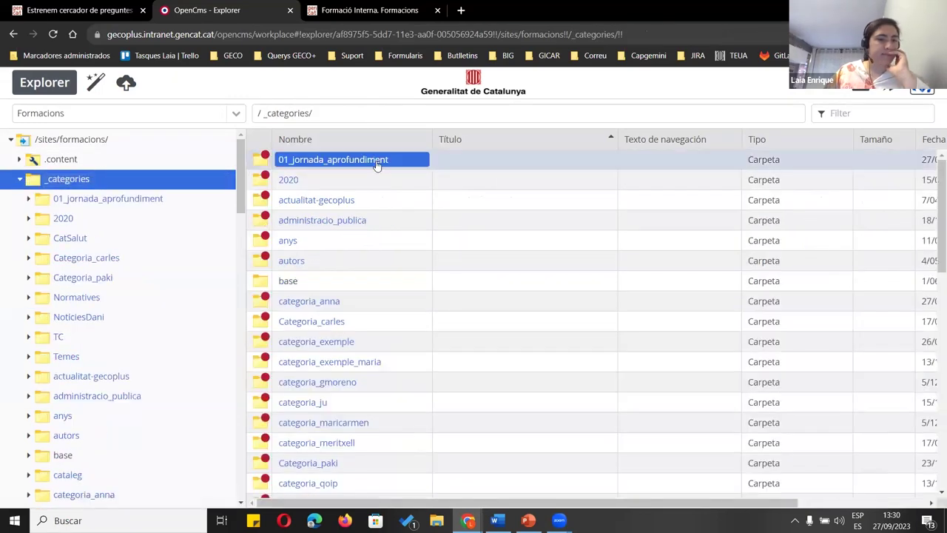
{"action": "double_click", "coordinate": [357, 168]}
{"action": "left_click", "coordinate": [348, 176]}
{"action": "left_click", "coordinate": [342, 165]}
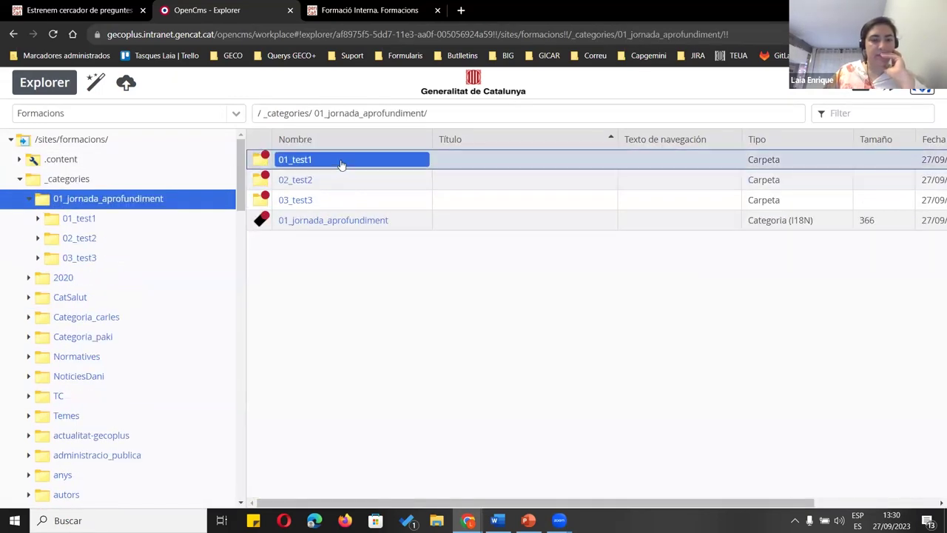
{"action": "double_click", "coordinate": [341, 162]}
{"action": "right_click", "coordinate": [342, 160]}
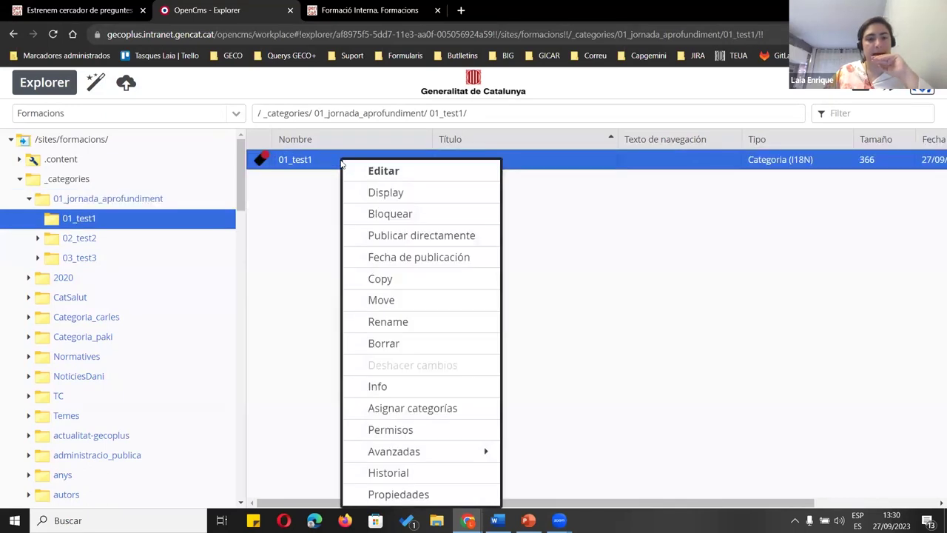
{"action": "left_click", "coordinate": [393, 170]}
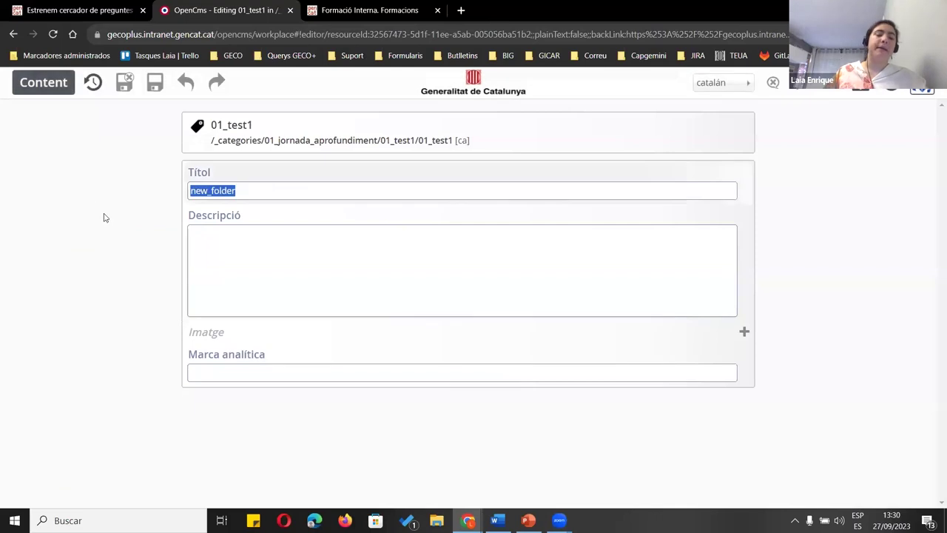
{"action": "type", "text": "Test 1"}
Compare the category title with the navigation labels in the Guia web FAQ example, and save and close the category
{"action": "left_click", "coordinate": [89, 10]}
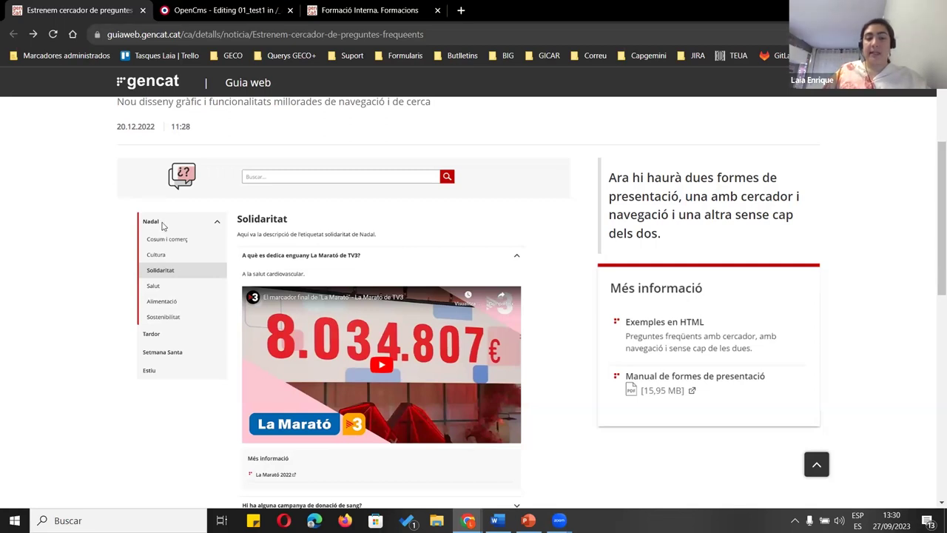
{"action": "left_click", "coordinate": [181, 11]}
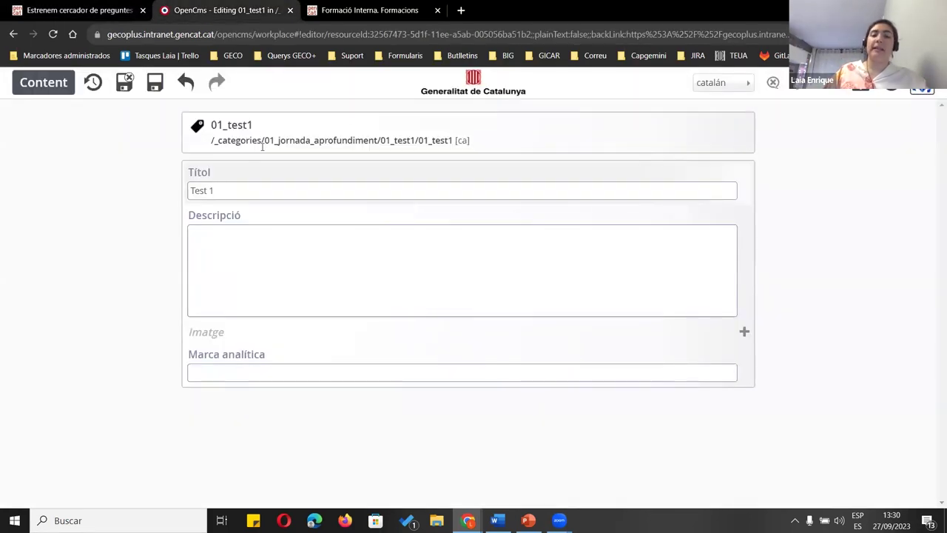
{"action": "left_click_drag", "start_coordinate": [419, 140], "coordinate": [451, 140]}
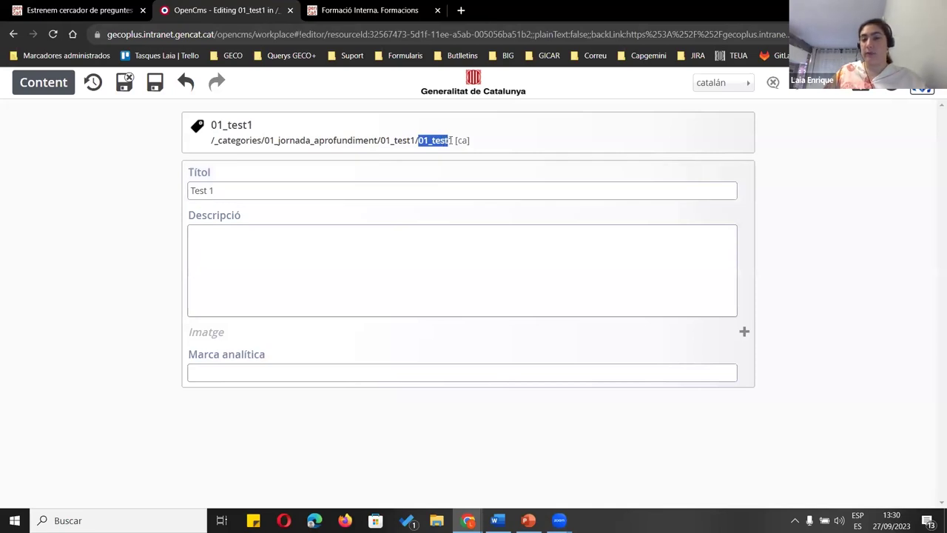
{"action": "left_click_drag", "start_coordinate": [227, 190], "coordinate": [165, 194]}
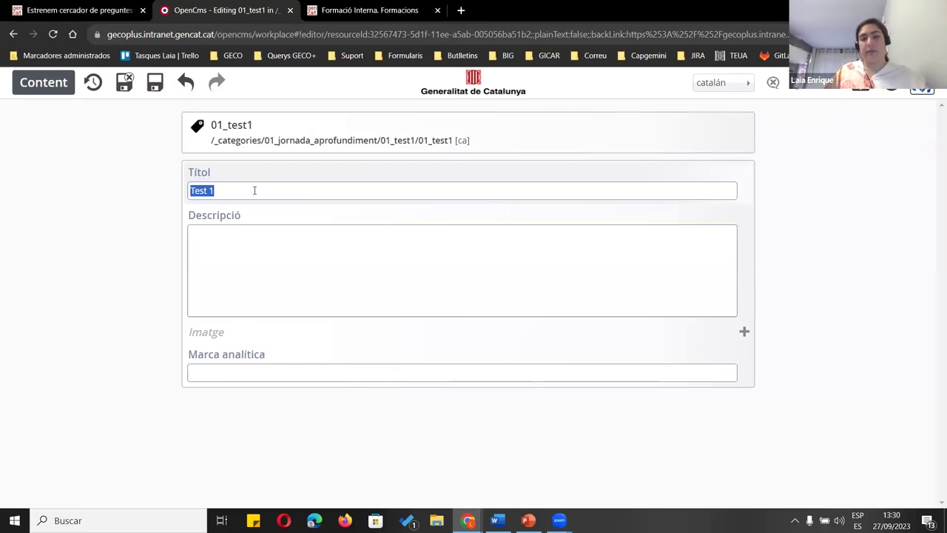
{"action": "left_click", "coordinate": [118, 108]}
{"action": "left_click", "coordinate": [124, 82]}
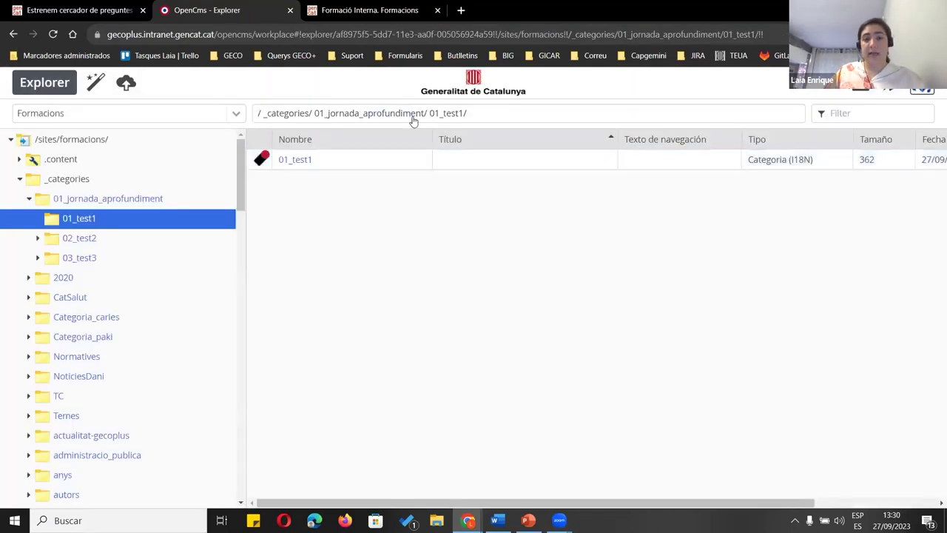
Try to rename the new_folder category inside _categories/01_jornada_aprofundiment/02_test2 as 02_test2, copying the name from the folder path
{"action": "left_click", "coordinate": [403, 116]}
{"action": "right_click", "coordinate": [325, 190]}
{"action": "double_click", "coordinate": [318, 179]}
{"action": "right_click", "coordinate": [318, 161]}
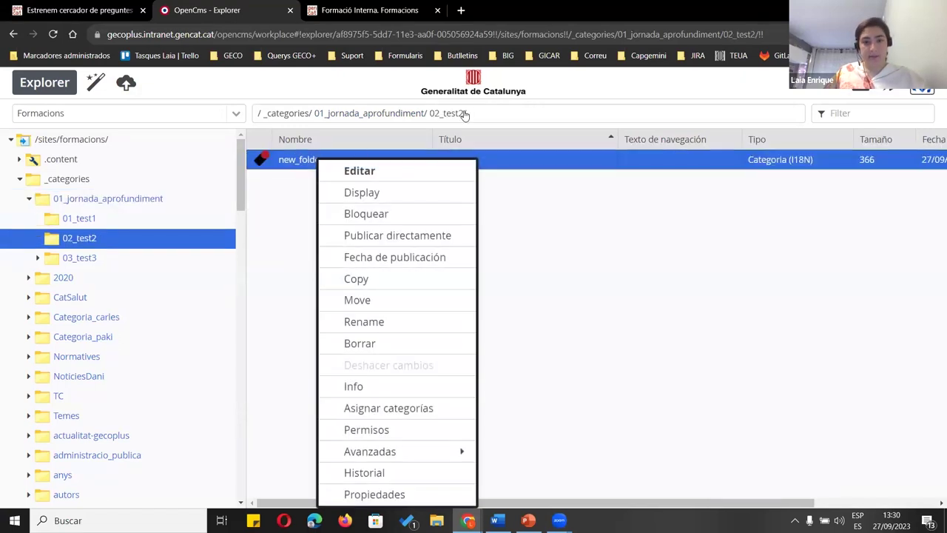
{"action": "left_click", "coordinate": [549, 207]}
{"action": "left_click", "coordinate": [462, 113]}
{"action": "left_click_drag", "start_coordinate": [459, 113], "coordinate": [416, 113]}
{"action": "key", "text": "ctrl+c"}
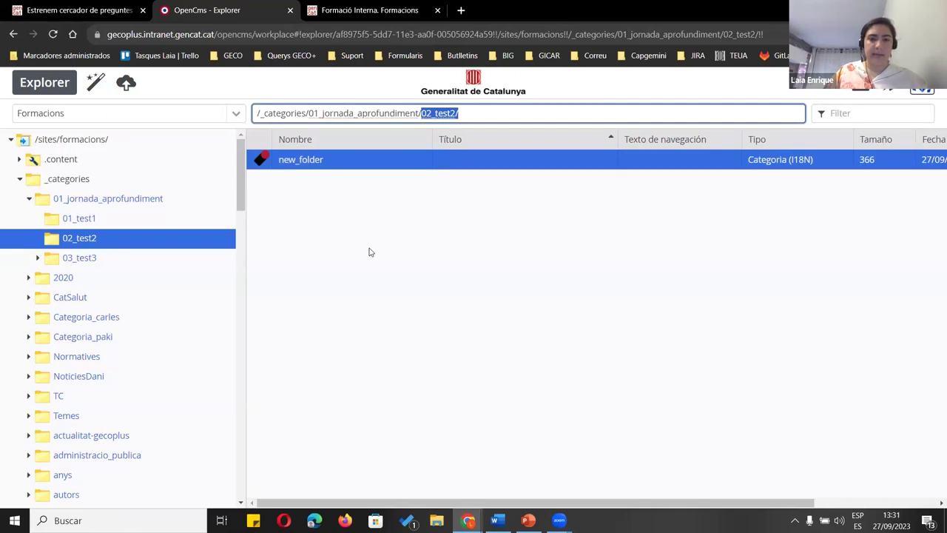
{"action": "right_click", "coordinate": [332, 171]}
{"action": "left_click", "coordinate": [387, 321]}
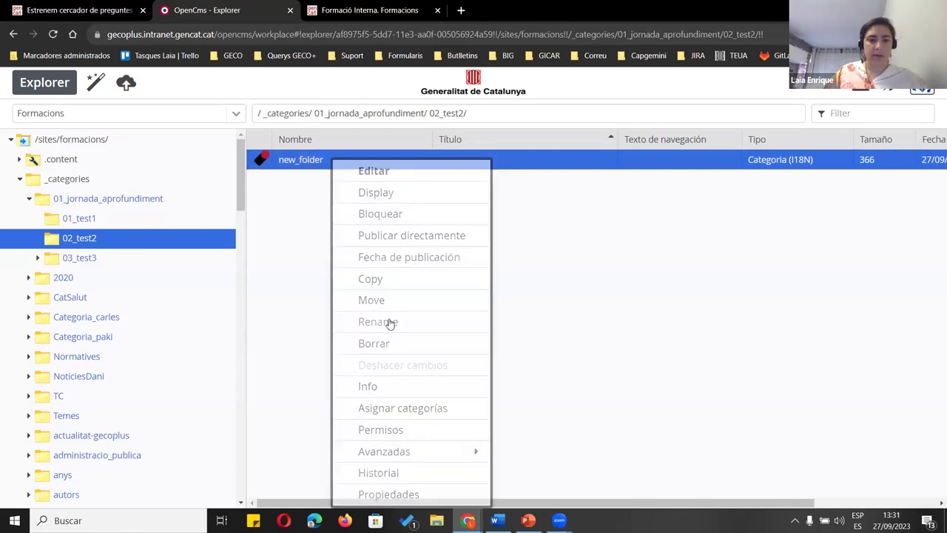
{"action": "key", "text": "ctrl+v"}
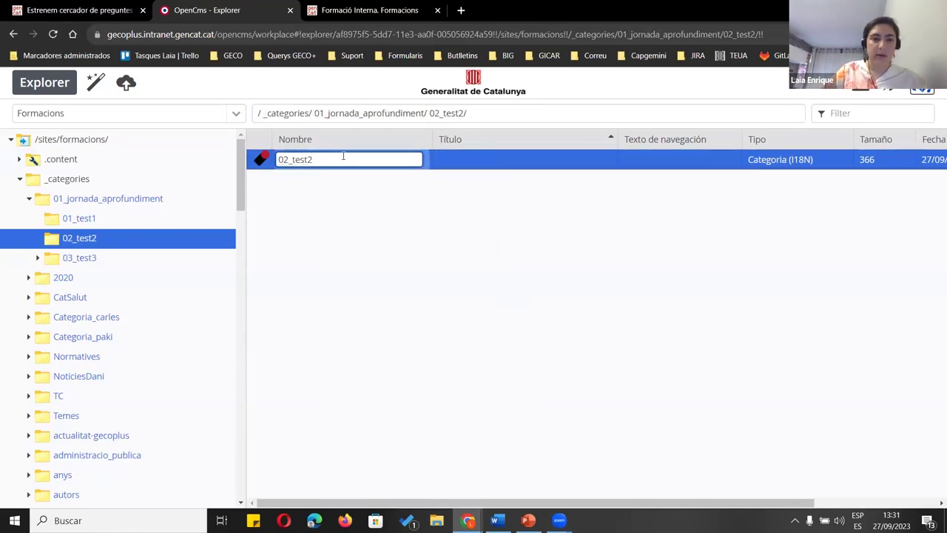
{"action": "key", "text": "Return"}
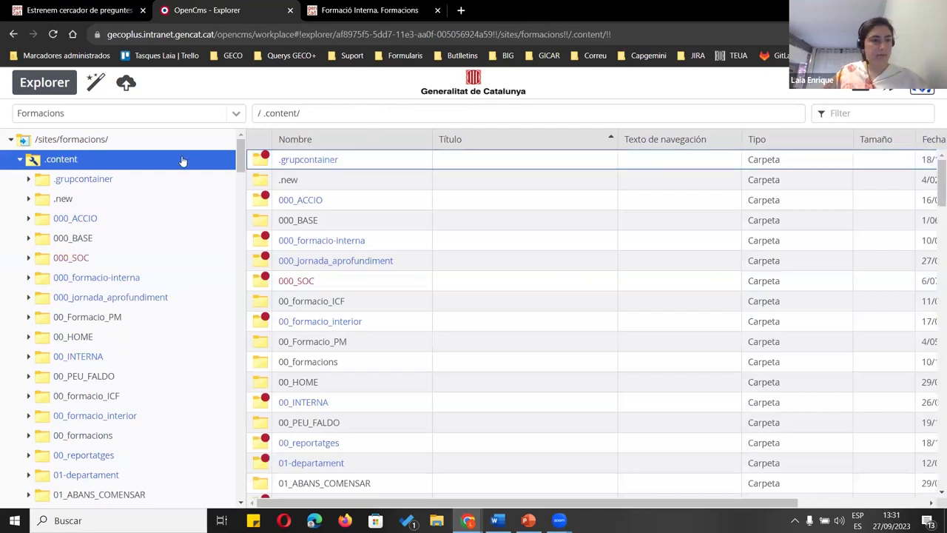
Reload the explorer and rename the new_folder category inside _categories/01_jornada_aprofundiment/02_test2 as 02_test2
{"action": "left_click", "coordinate": [20, 159]}
{"action": "left_click", "coordinate": [71, 181]}
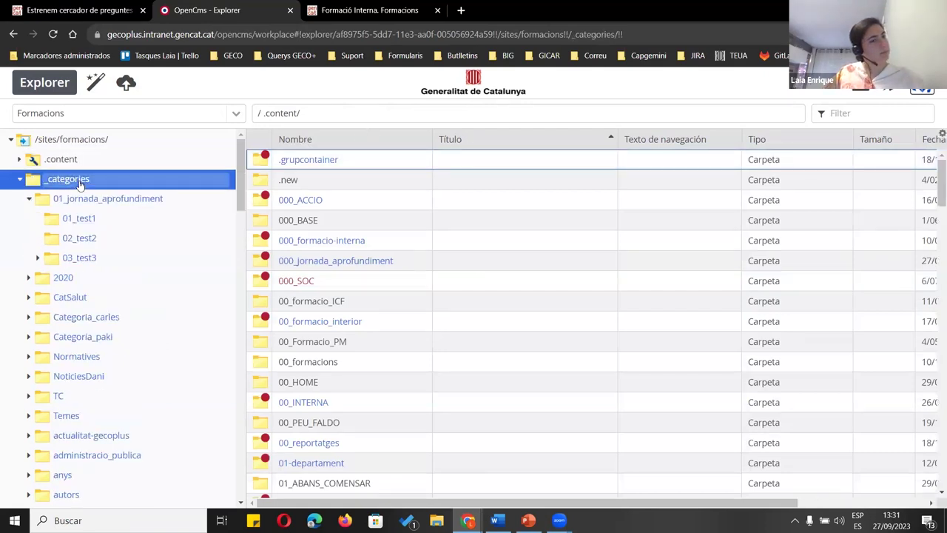
{"action": "left_click", "coordinate": [396, 163]}
{"action": "left_click", "coordinate": [396, 163]}
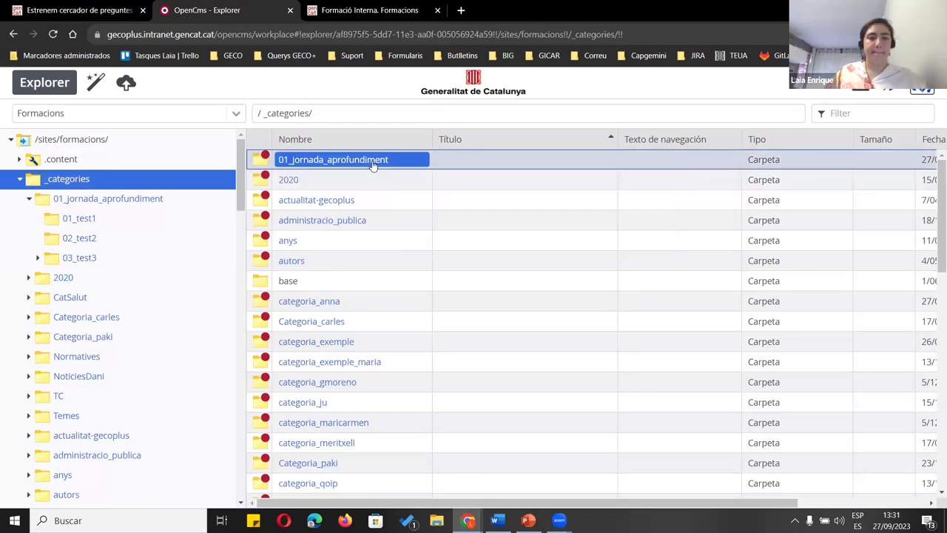
{"action": "left_click", "coordinate": [52, 35]}
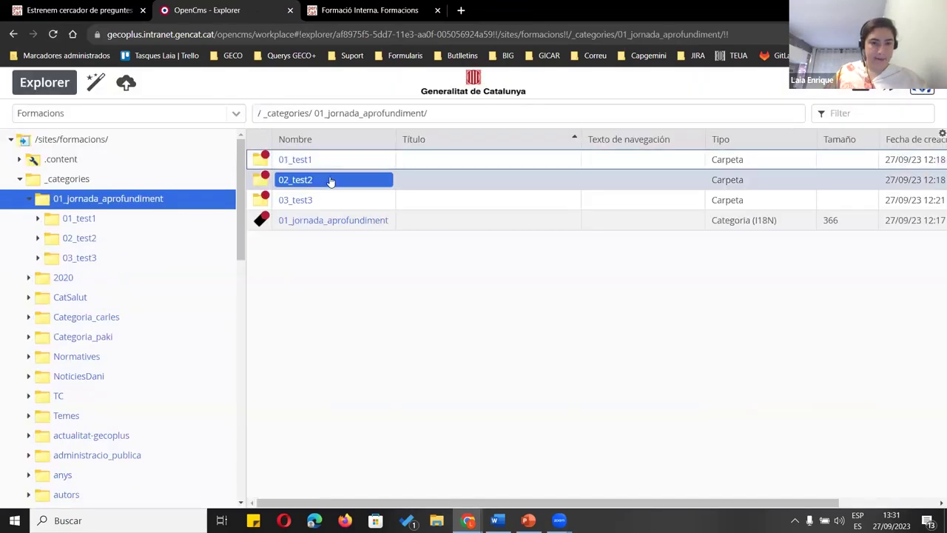
{"action": "left_click", "coordinate": [330, 180]}
{"action": "double_click", "coordinate": [330, 180]}
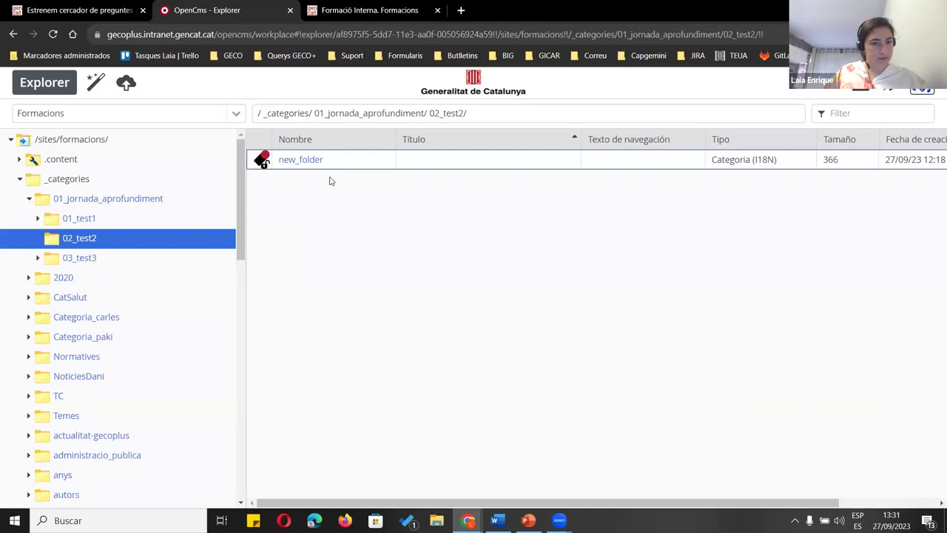
{"action": "left_click", "coordinate": [329, 165]}
{"action": "right_click", "coordinate": [328, 162]}
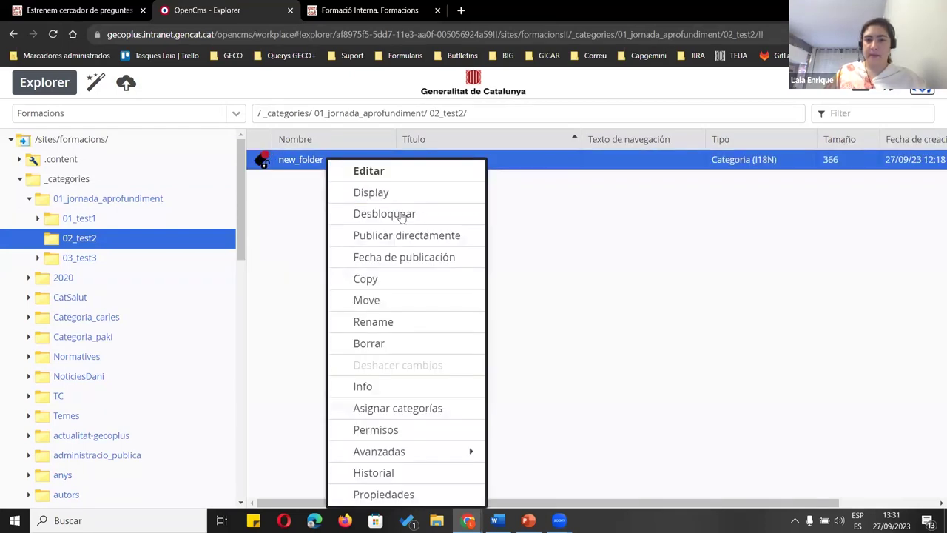
{"action": "left_click", "coordinate": [403, 326]}
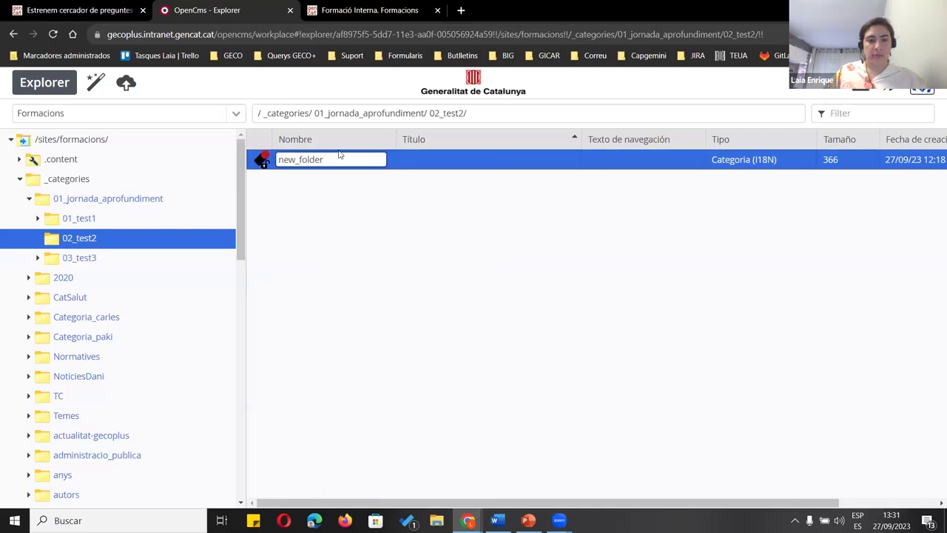
{"action": "left_click_drag", "start_coordinate": [339, 153], "coordinate": [254, 159]}
{"action": "type", "text": "02_test2/"}
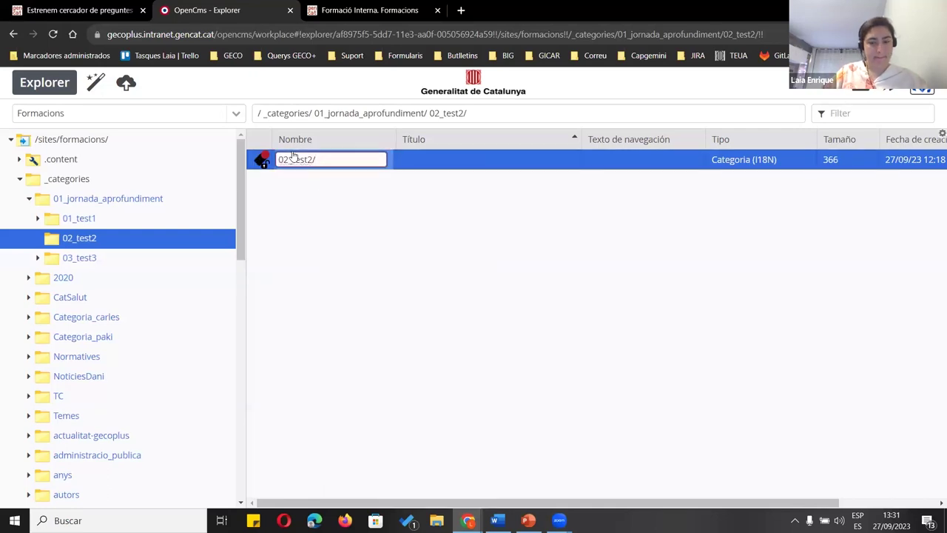
{"action": "key", "text": "Return"}
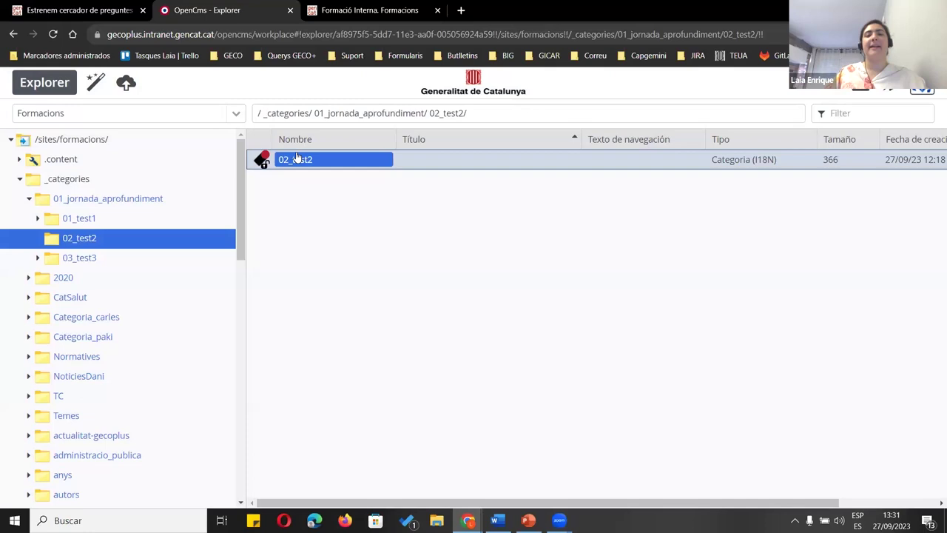
Check the name of the category file inside the 03_test3 folder of 01_jornada_aprofundiment
{"action": "left_click", "coordinate": [402, 112]}
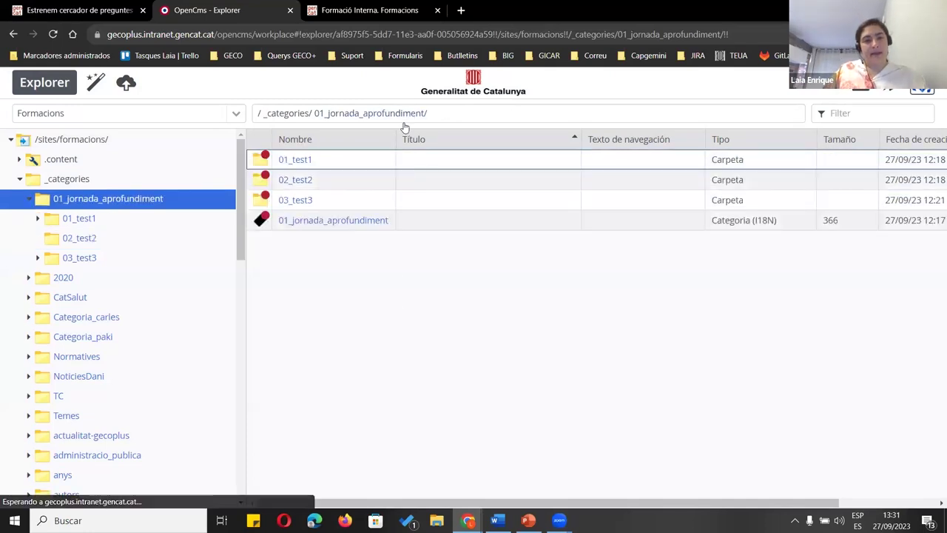
{"action": "right_click", "coordinate": [356, 199]}
{"action": "left_click", "coordinate": [333, 197]}
{"action": "double_click", "coordinate": [333, 198]}
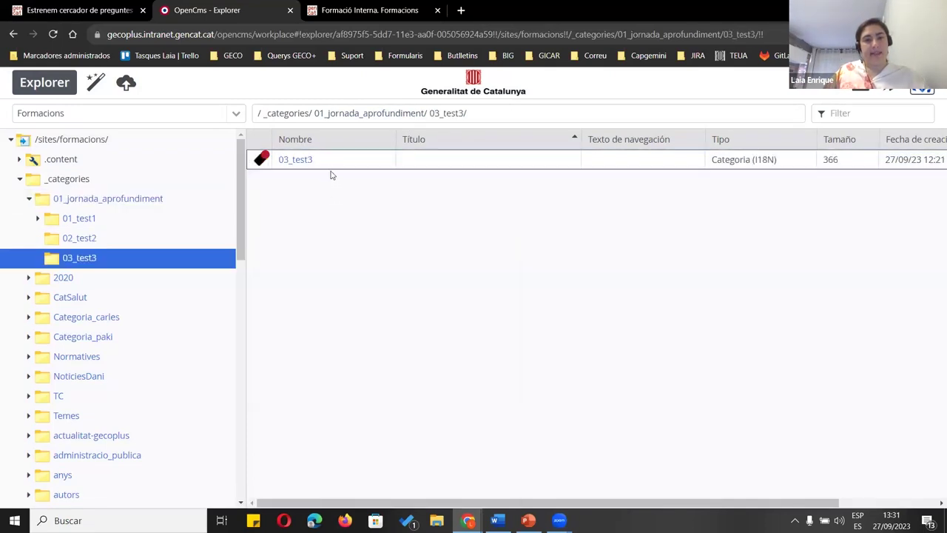
{"action": "left_click", "coordinate": [406, 116]}
{"action": "left_click", "coordinate": [320, 181]}
{"action": "double_click", "coordinate": [321, 180]}
{"action": "right_click", "coordinate": [321, 159]}
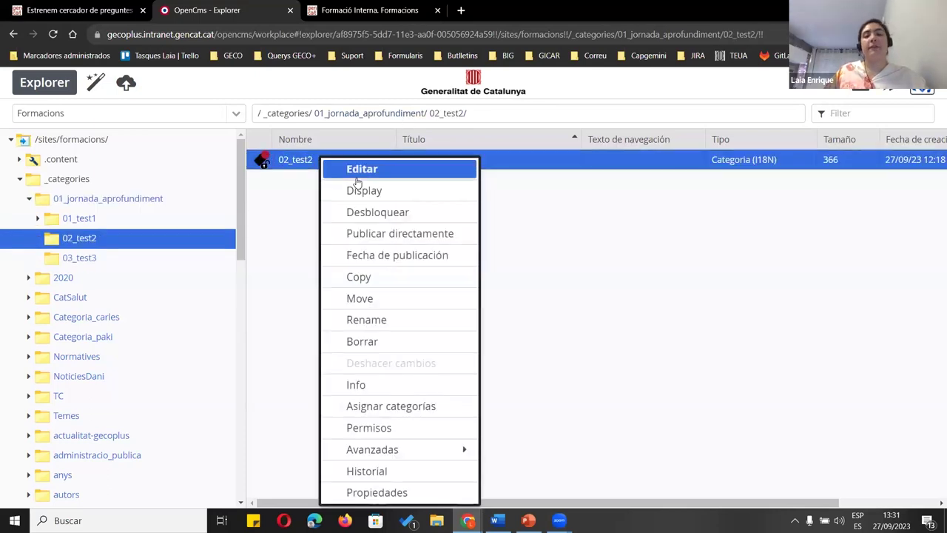
{"action": "left_click", "coordinate": [392, 109]}
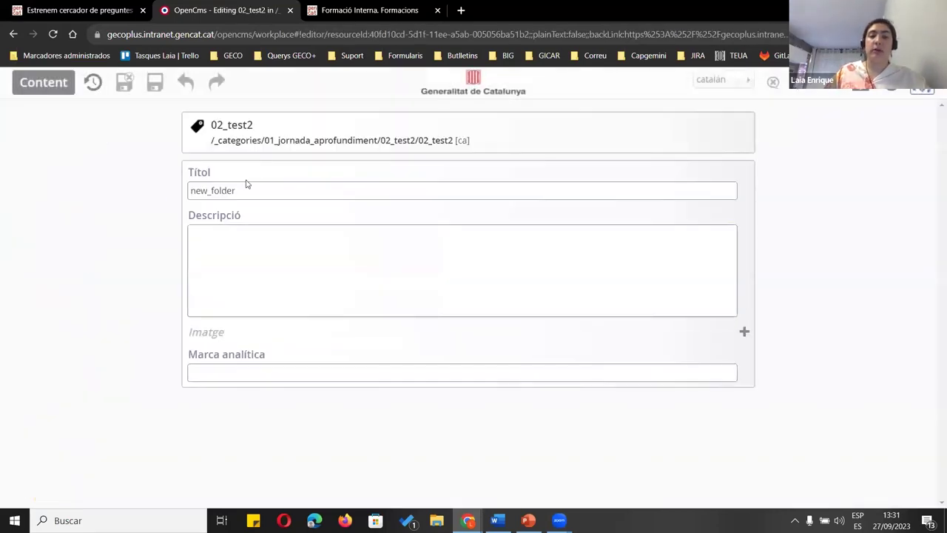
{"action": "double_click", "coordinate": [198, 192]}
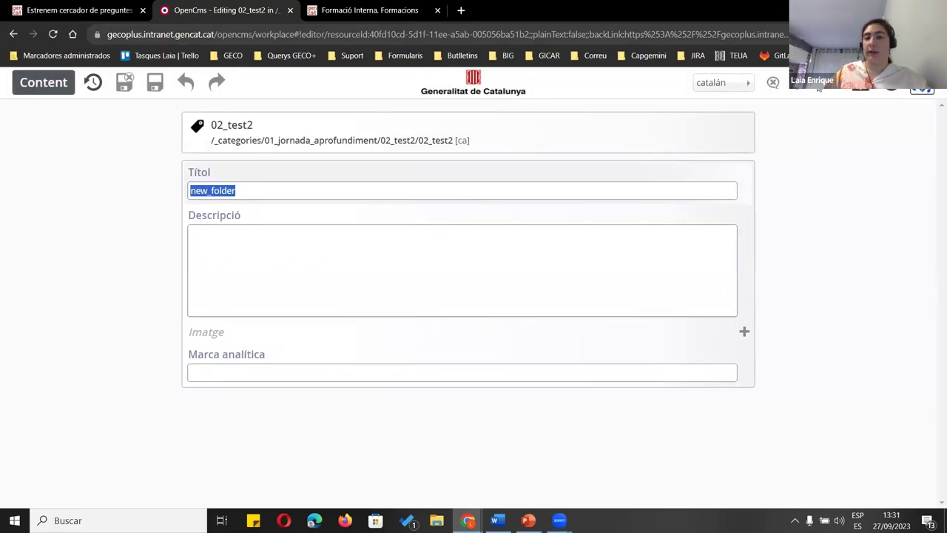
{"action": "left_click", "coordinate": [925, 89]}
Return to the Formació Interna page, cancel the list's element settings, and reload the page to view the categorised questions
{"action": "left_click", "coordinate": [109, 10]}
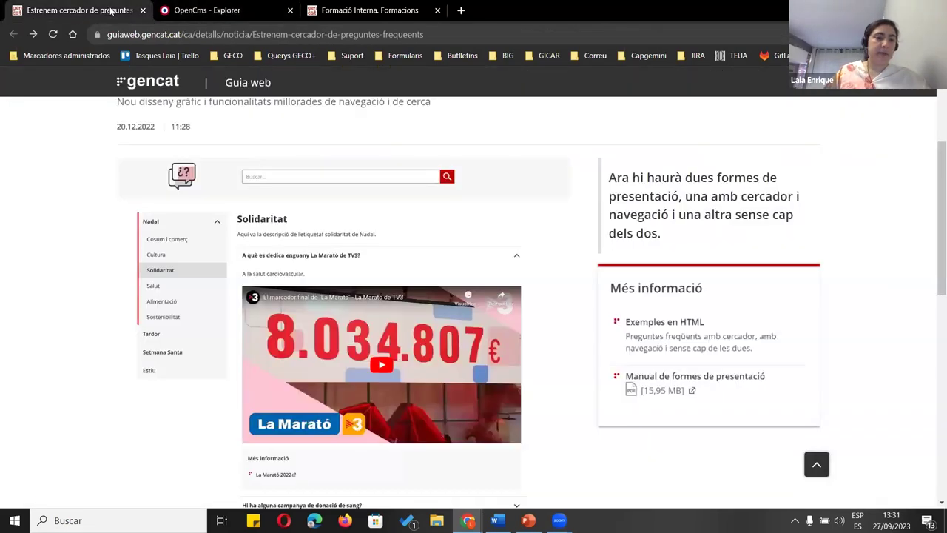
{"action": "left_click", "coordinate": [207, 10]}
{"action": "left_click", "coordinate": [370, 10]}
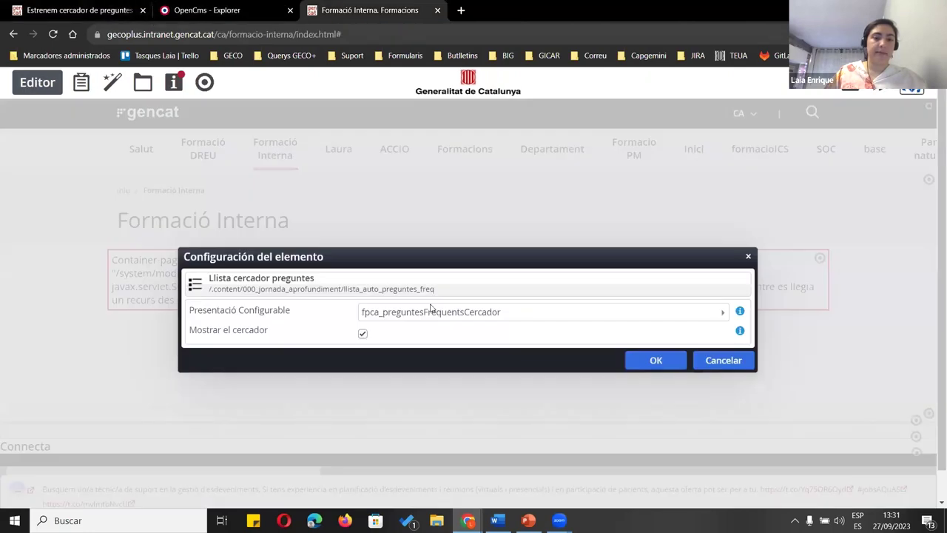
{"action": "left_click", "coordinate": [721, 360]}
{"action": "left_click", "coordinate": [53, 34]}
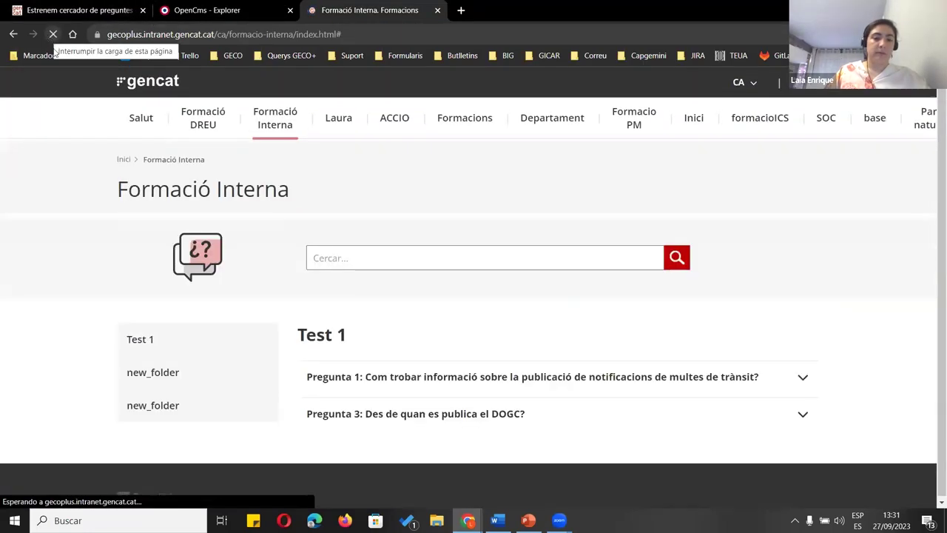
Rename the 02_test2 category file in the explorer as 02test2 and reload the Formació Interna page to check the effect
{"action": "left_click", "coordinate": [111, 10]}
{"action": "left_click", "coordinate": [163, 11]}
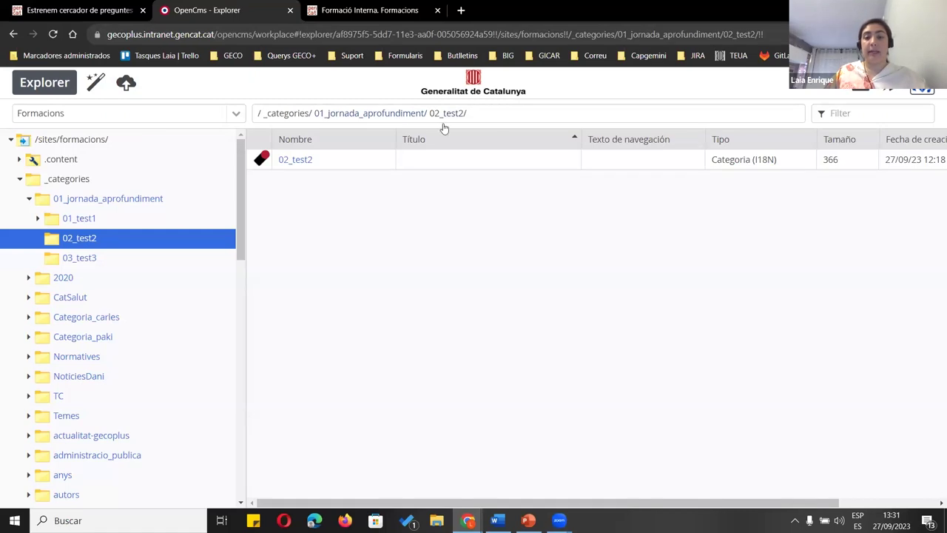
{"action": "left_click", "coordinate": [289, 163]}
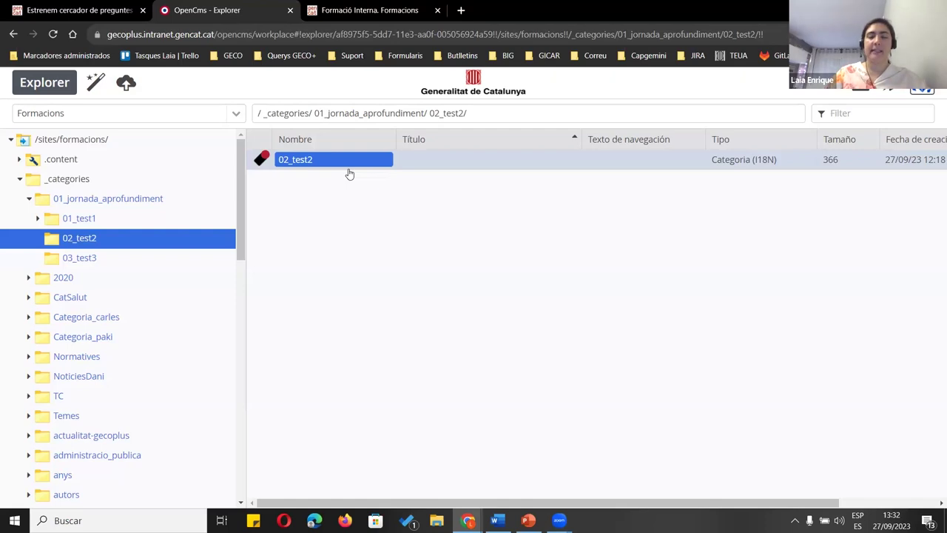
{"action": "right_click", "coordinate": [349, 162]}
{"action": "left_click", "coordinate": [412, 303]}
{"action": "right_click", "coordinate": [294, 162]}
{"action": "left_click", "coordinate": [346, 318]}
{"action": "left_click", "coordinate": [295, 159]}
{"action": "key", "text": "BackSpace"}
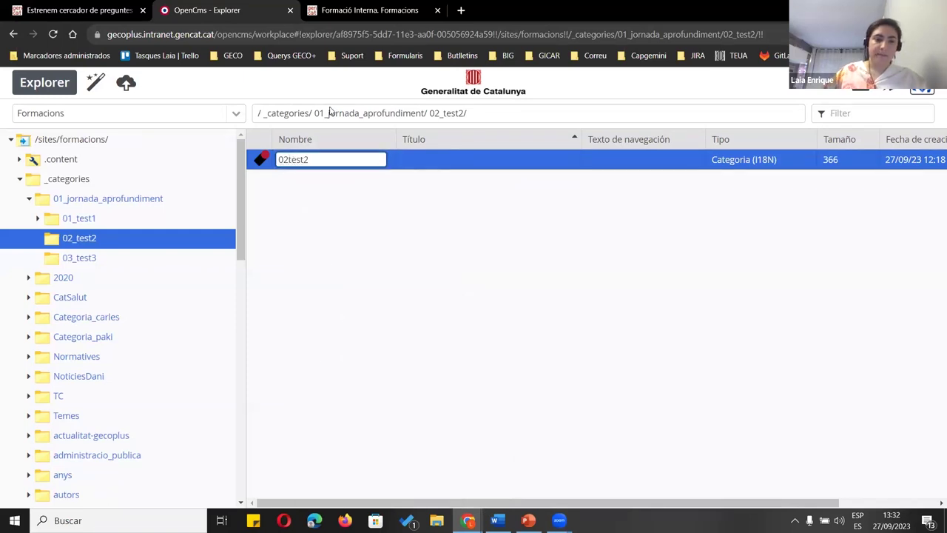
{"action": "key", "text": "Return"}
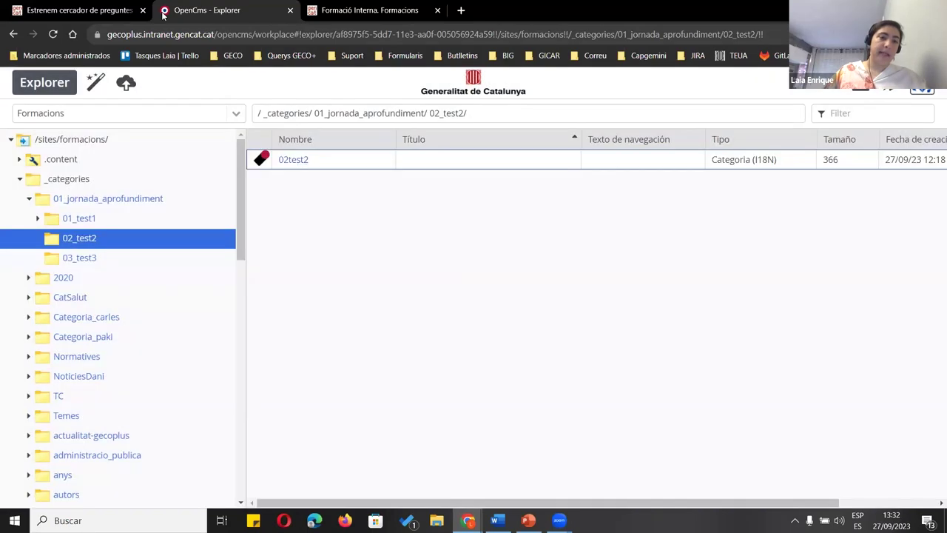
{"action": "key", "text": "ctrl+Tab"}
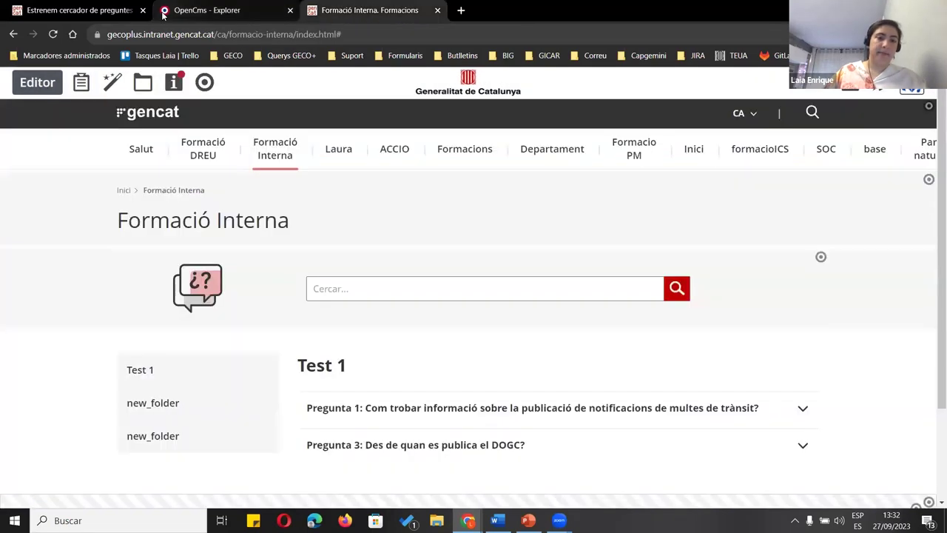
{"action": "left_click", "coordinate": [52, 34]}
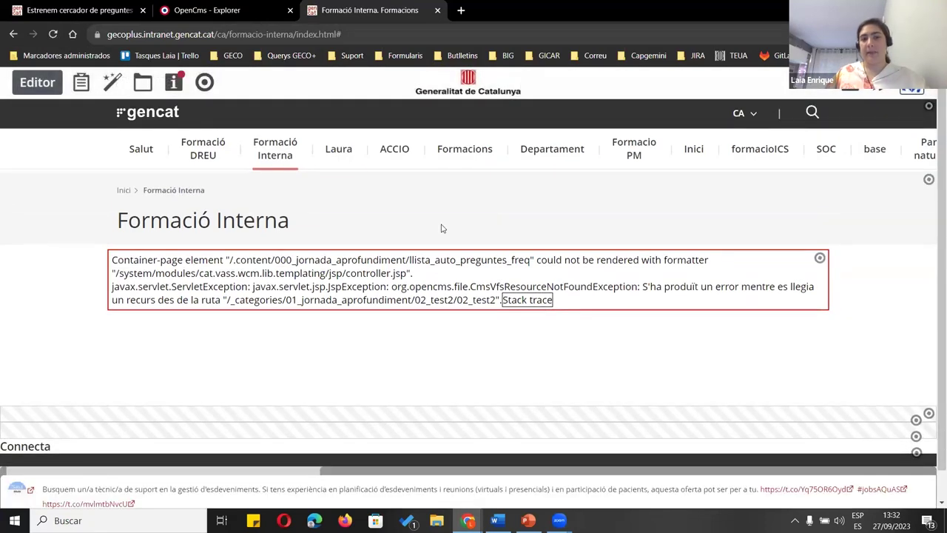
Rename the 02test2 category file in the explorer back to 02_test2
{"action": "left_click", "coordinate": [214, 10]}
{"action": "left_click", "coordinate": [296, 161]}
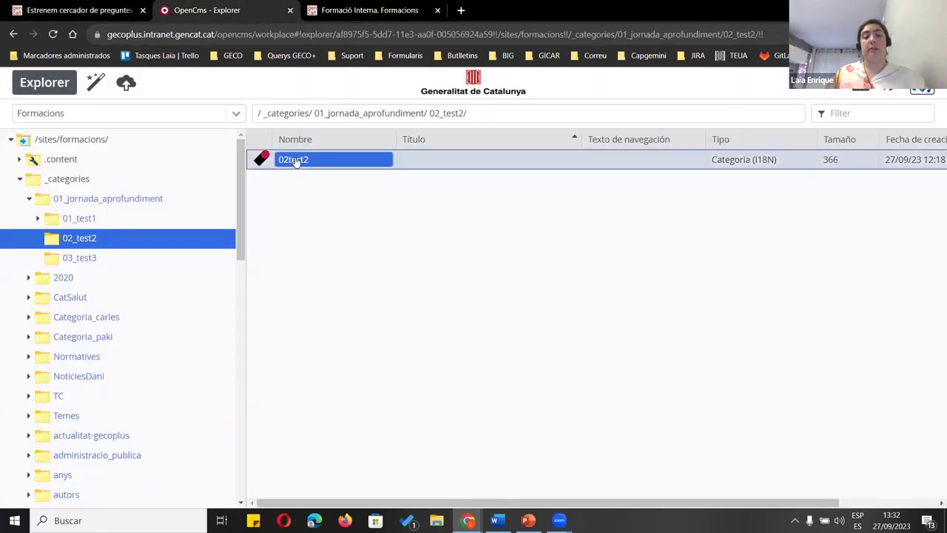
{"action": "right_click", "coordinate": [296, 161]}
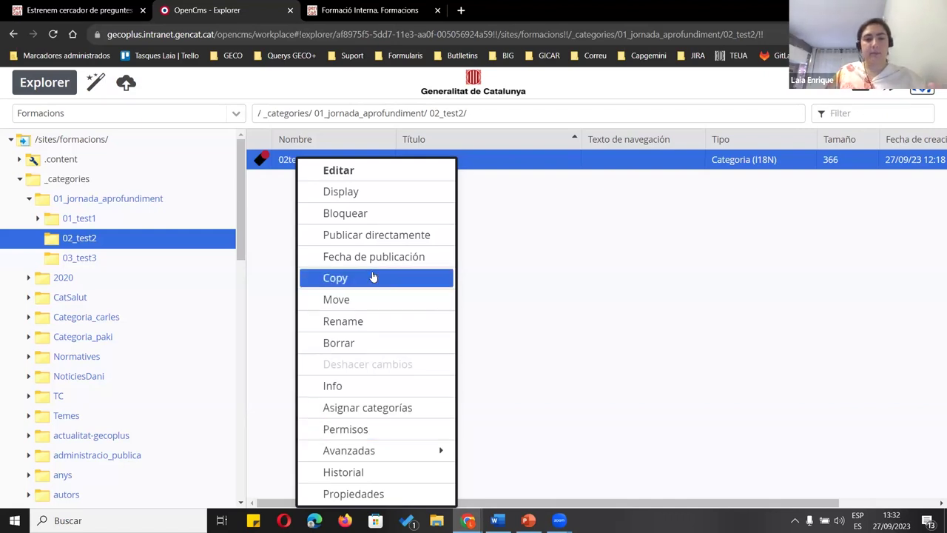
{"action": "left_click", "coordinate": [373, 321]}
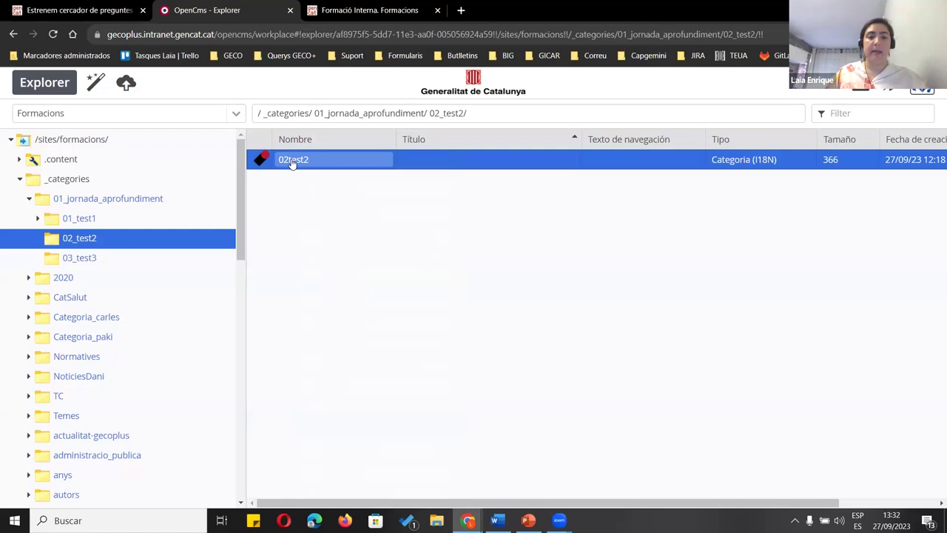
{"action": "right_click", "coordinate": [292, 164]}
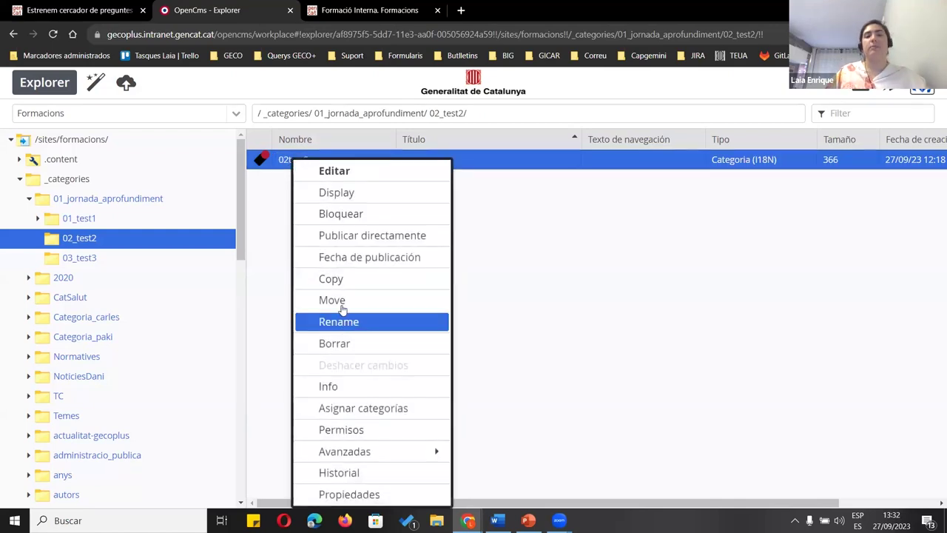
{"action": "left_click", "coordinate": [345, 322]}
{"action": "right_click", "coordinate": [292, 164]}
{"action": "left_click", "coordinate": [339, 321]}
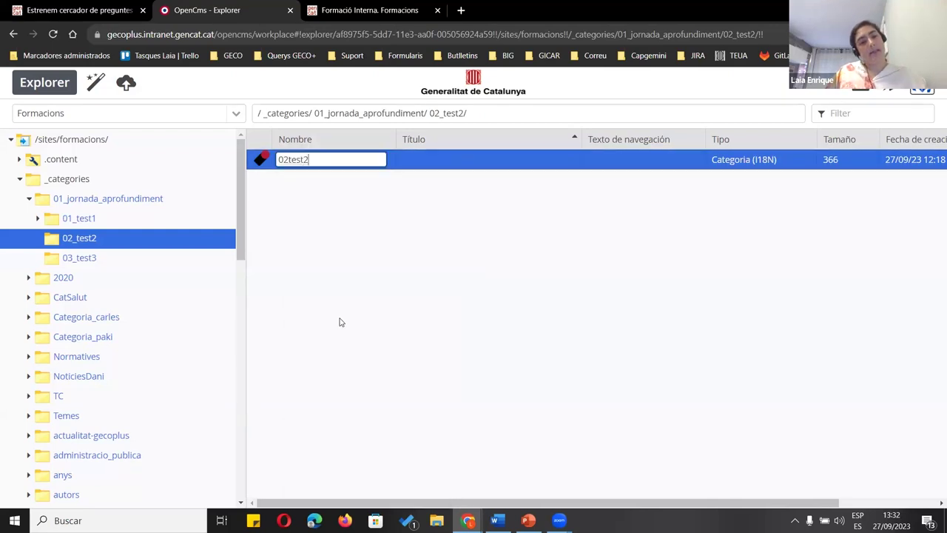
{"action": "left_click", "coordinate": [285, 159]}
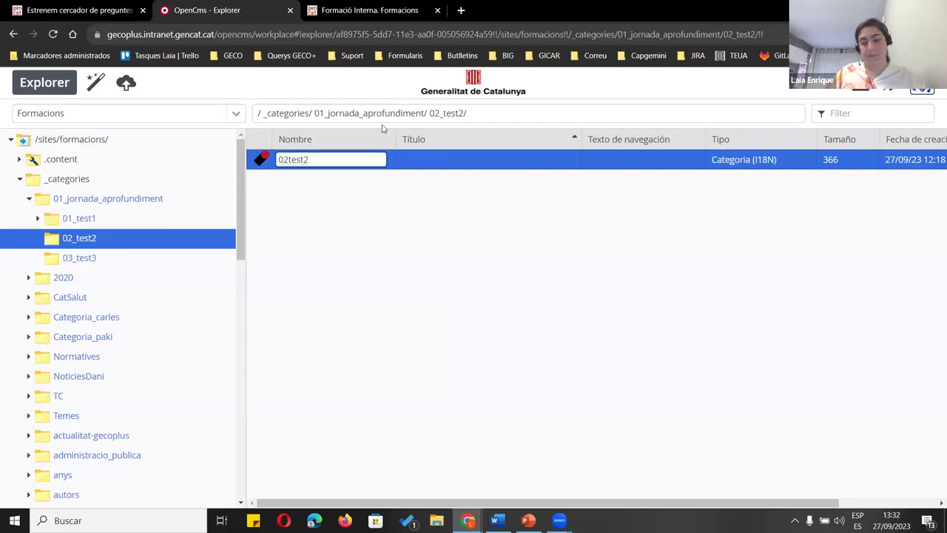
{"action": "type", "text": "_"}
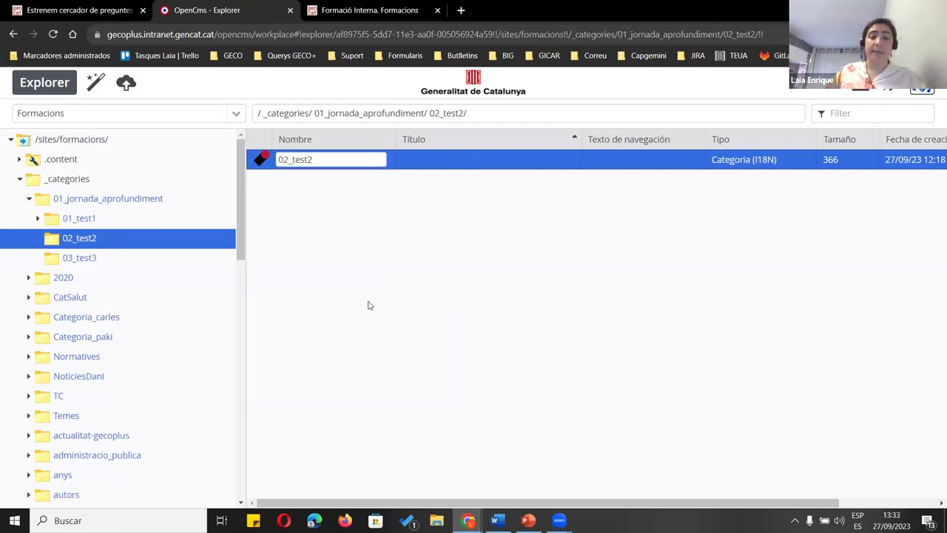
{"action": "left_click", "coordinate": [381, 176]}
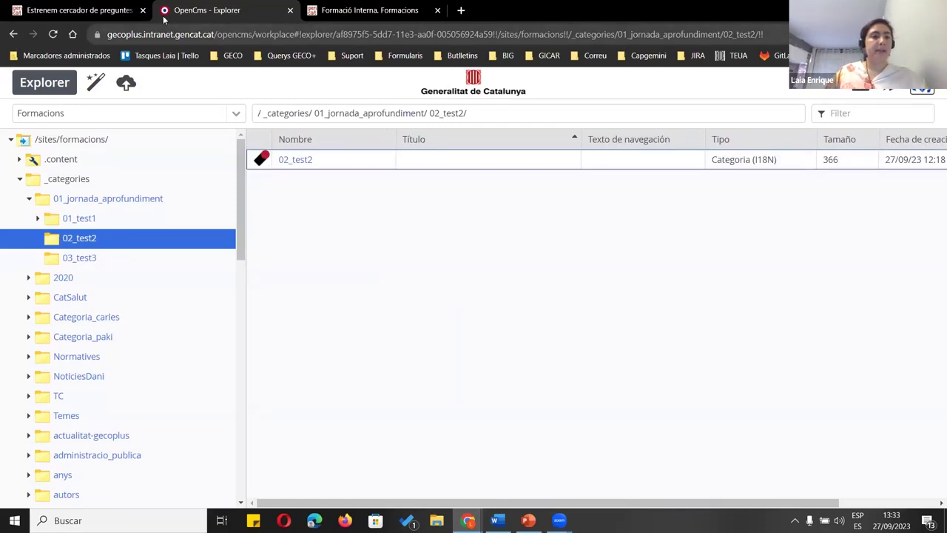
Reload the Formació Interna page and check the category names in the question list's navigation
{"action": "key", "text": "ctrl+Tab"}
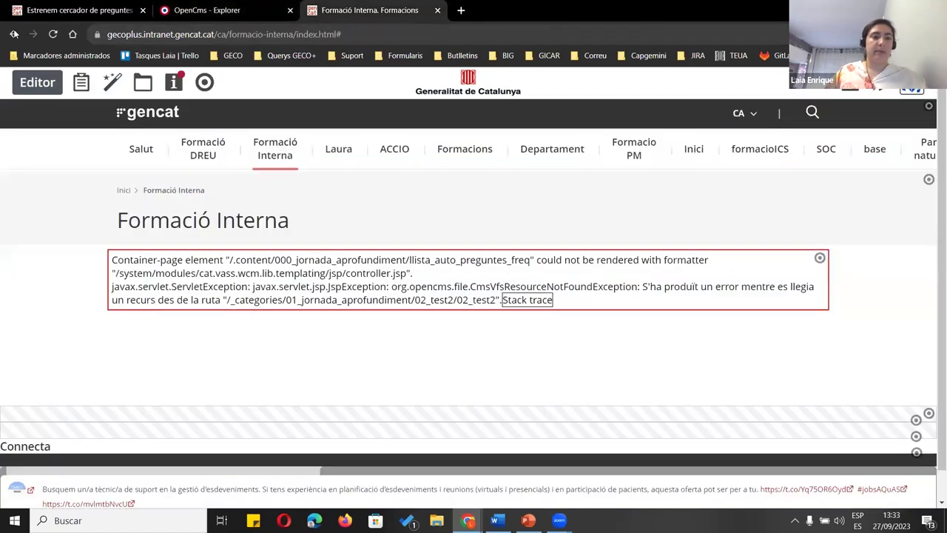
{"action": "left_click", "coordinate": [53, 34]}
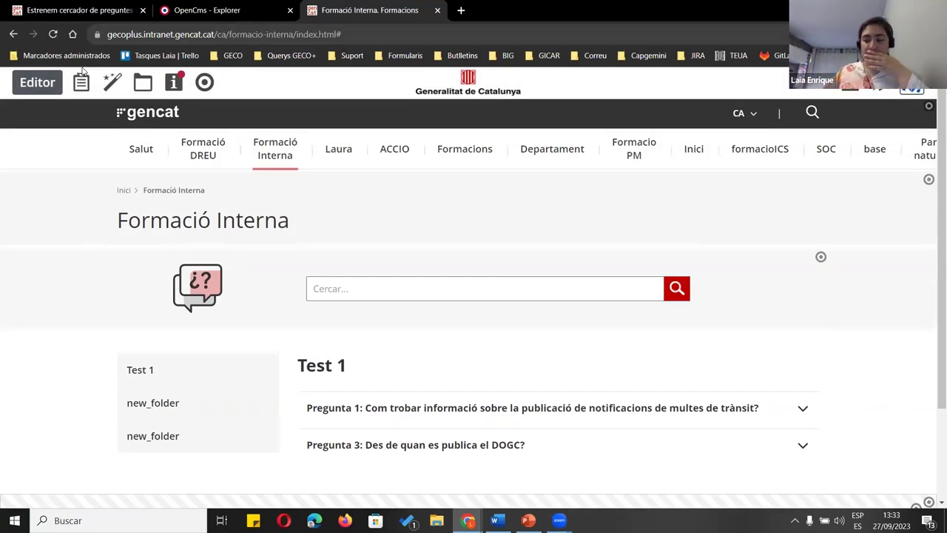
{"action": "scroll", "coordinate": [174, 275], "scroll_direction": "down", "scroll_amount": 2}
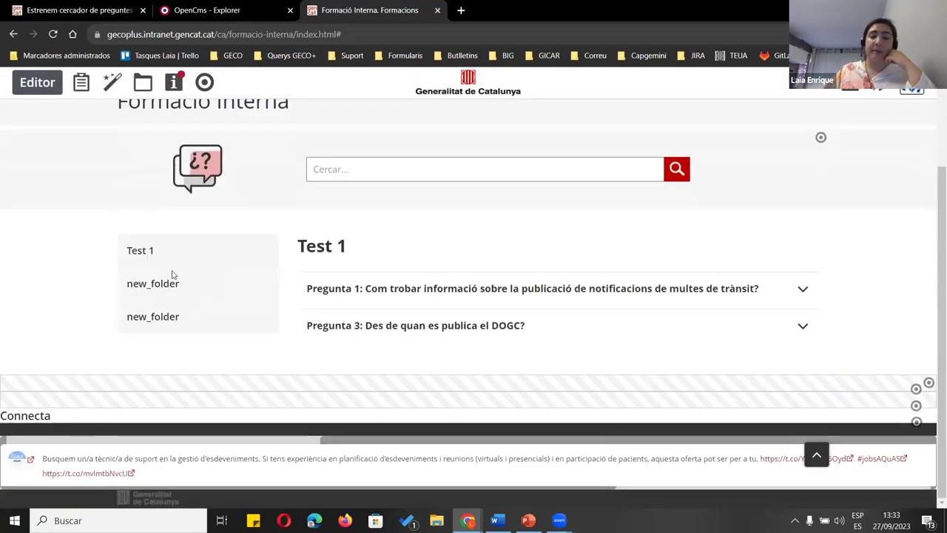
{"action": "left_click_drag", "start_coordinate": [144, 248], "coordinate": [123, 245]}
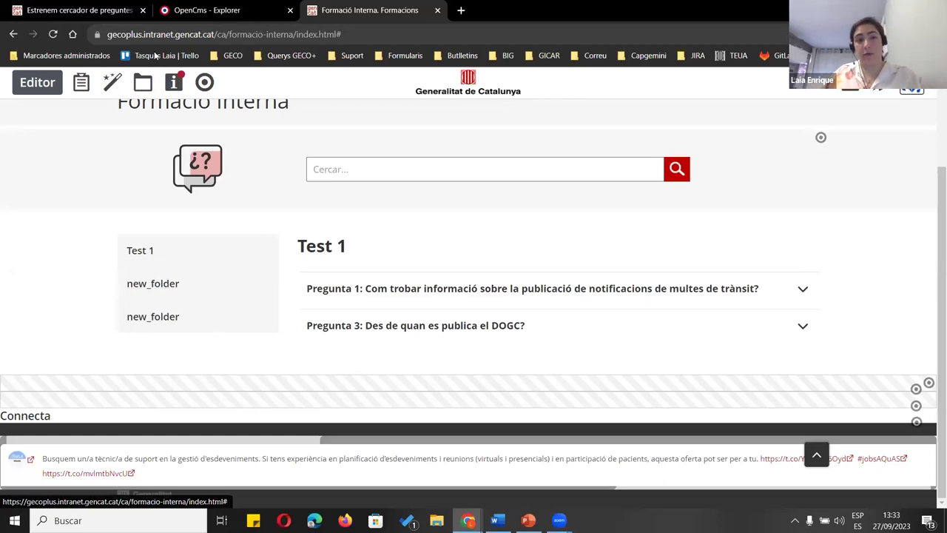
Edit the 02_test2 category in the explorer, set its title to Test 2, and save and close it
{"action": "left_click", "coordinate": [159, 13]}
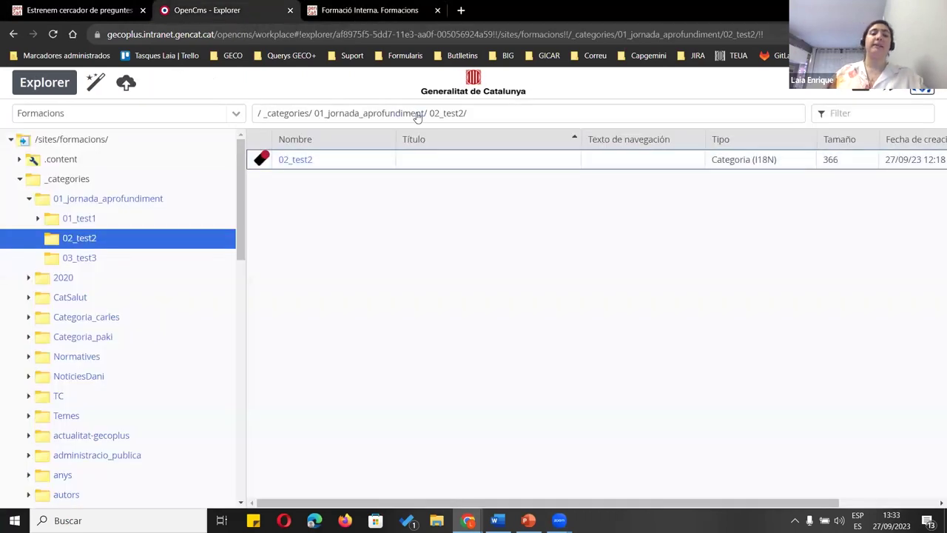
{"action": "right_click", "coordinate": [282, 159]}
{"action": "left_click", "coordinate": [330, 166]}
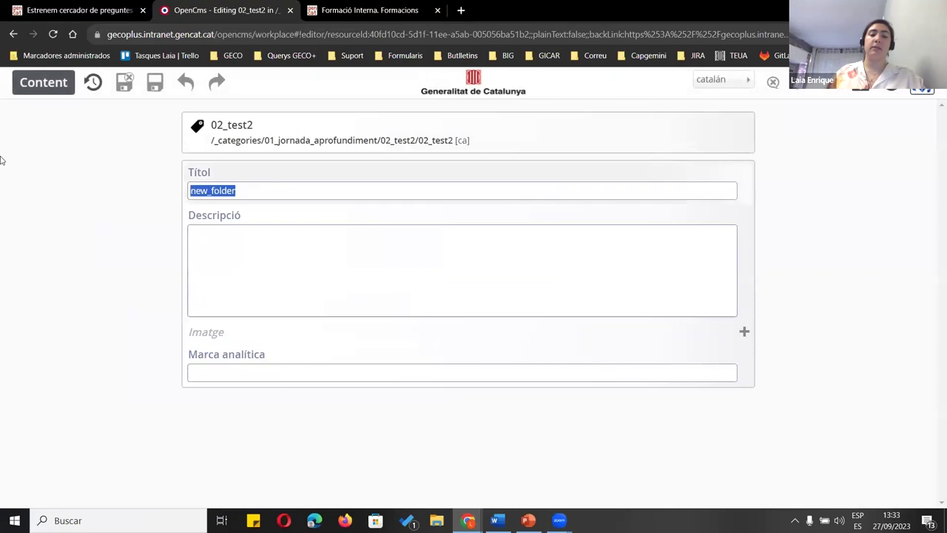
{"action": "type", "text": "Test 2"}
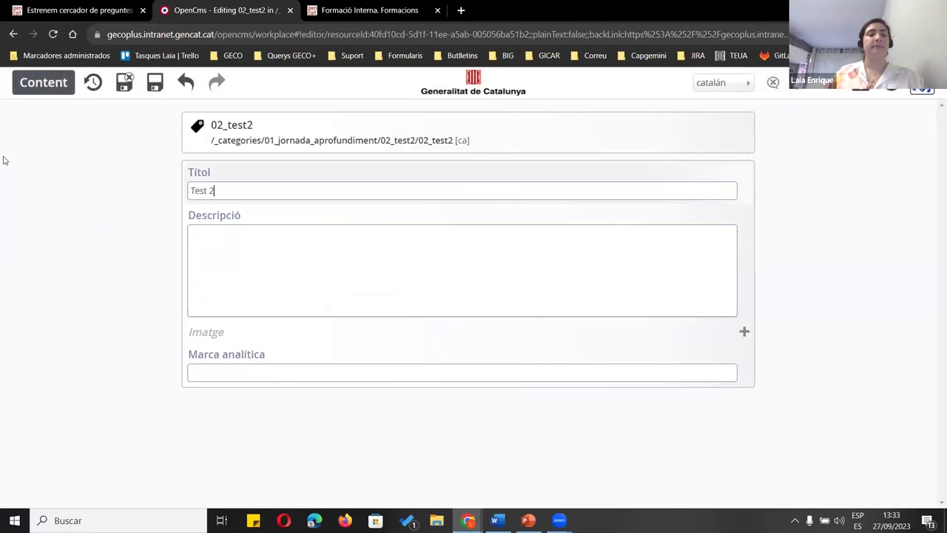
{"action": "left_click", "coordinate": [124, 83]}
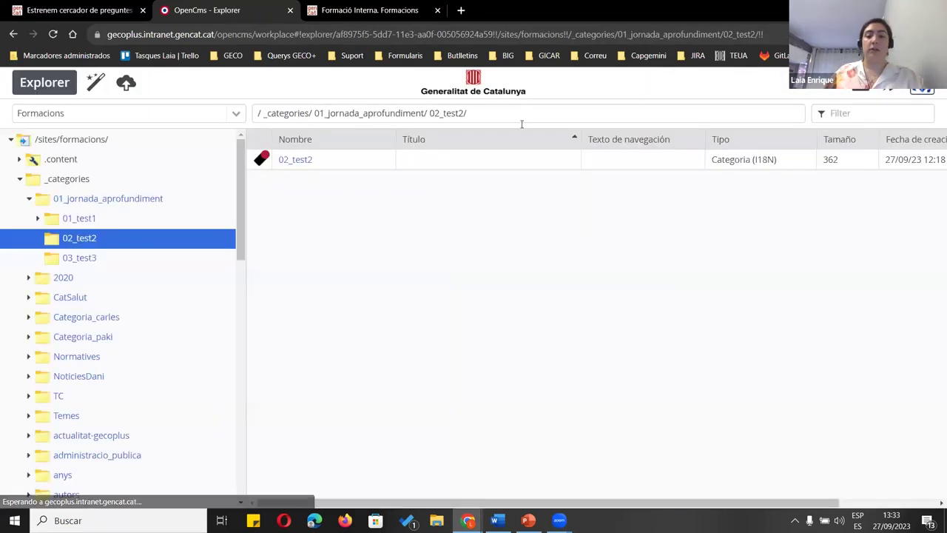
Edit the category inside the 03_test3 folder of 01_jornada_aprofundiment, set its title to Test 3, and save and close it
{"action": "left_click", "coordinate": [400, 114]}
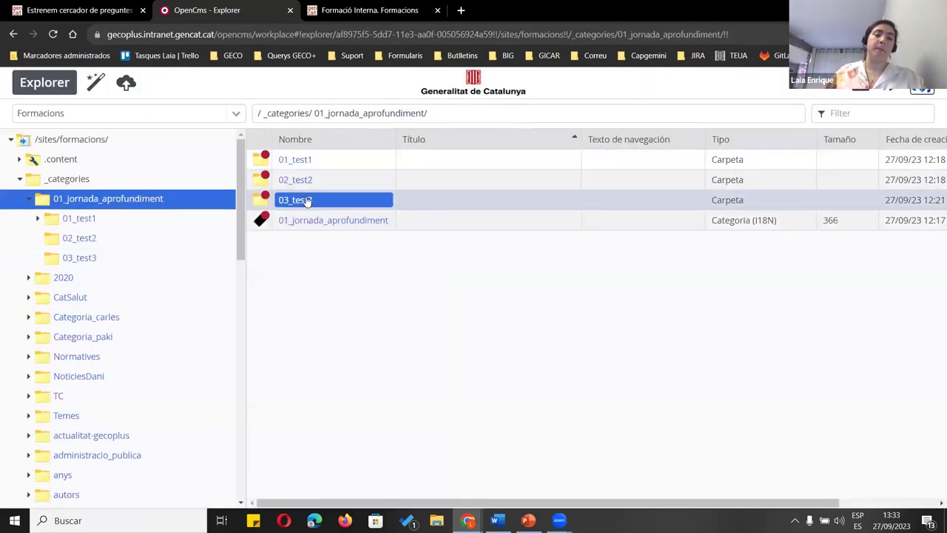
{"action": "double_click", "coordinate": [306, 201]}
{"action": "right_click", "coordinate": [306, 161]}
{"action": "left_click", "coordinate": [329, 170]}
{"action": "triple_click", "coordinate": [209, 190]}
{"action": "key", "text": "BackSpace"}
{"action": "type", "text": "Test 3"}
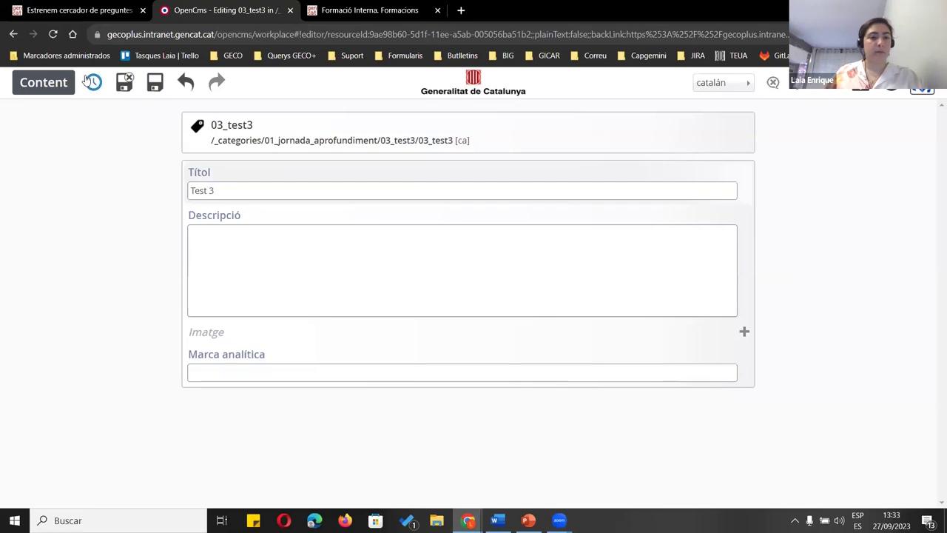
{"action": "left_click", "coordinate": [123, 82]}
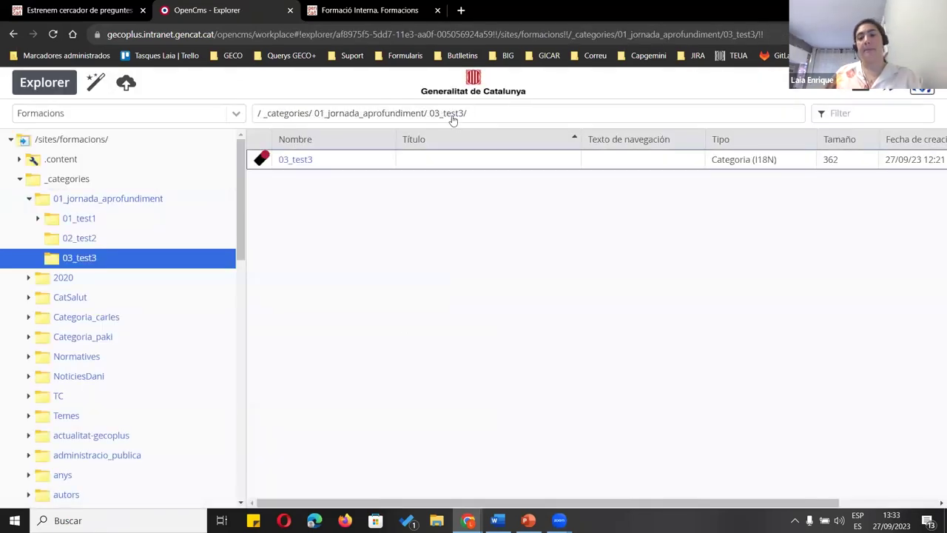
{"action": "left_click", "coordinate": [504, 113]}
{"action": "left_click", "coordinate": [327, 196]}
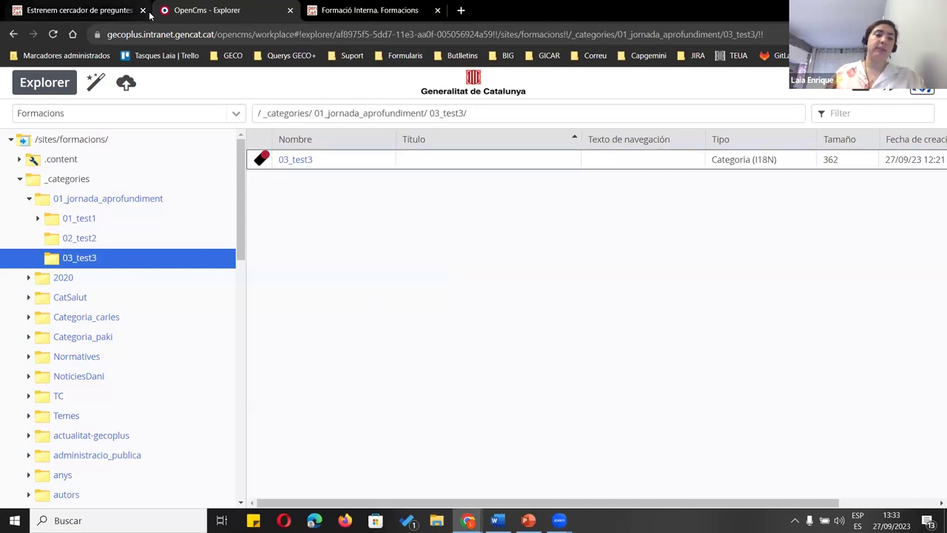
Reload the Formació Interna page and view the questions under the Test 1, Test 2 and Test 3 categories
{"action": "left_click", "coordinate": [53, 34]}
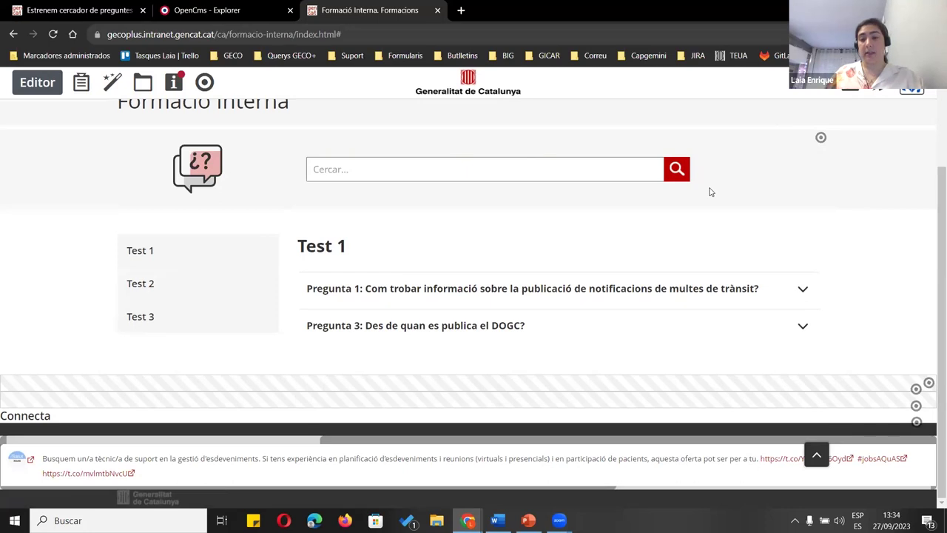
{"action": "left_click", "coordinate": [145, 261]}
{"action": "scroll", "coordinate": [425, 344], "scroll_direction": "up", "scroll_amount": 2}
{"action": "scroll", "coordinate": [425, 343], "scroll_direction": "down", "scroll_amount": 2}
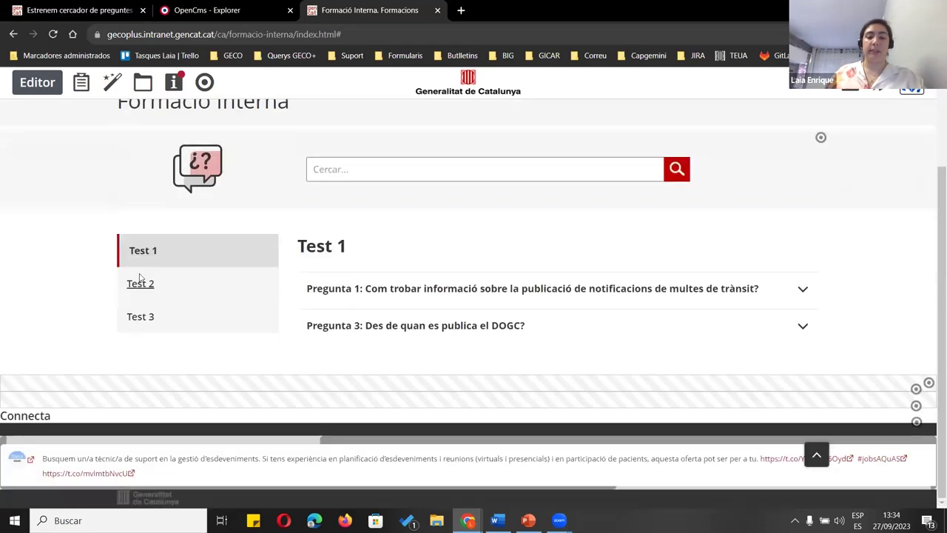
{"action": "left_click", "coordinate": [139, 281]}
{"action": "scroll", "coordinate": [154, 362], "scroll_direction": "down", "scroll_amount": 1}
{"action": "left_click", "coordinate": [153, 362]}
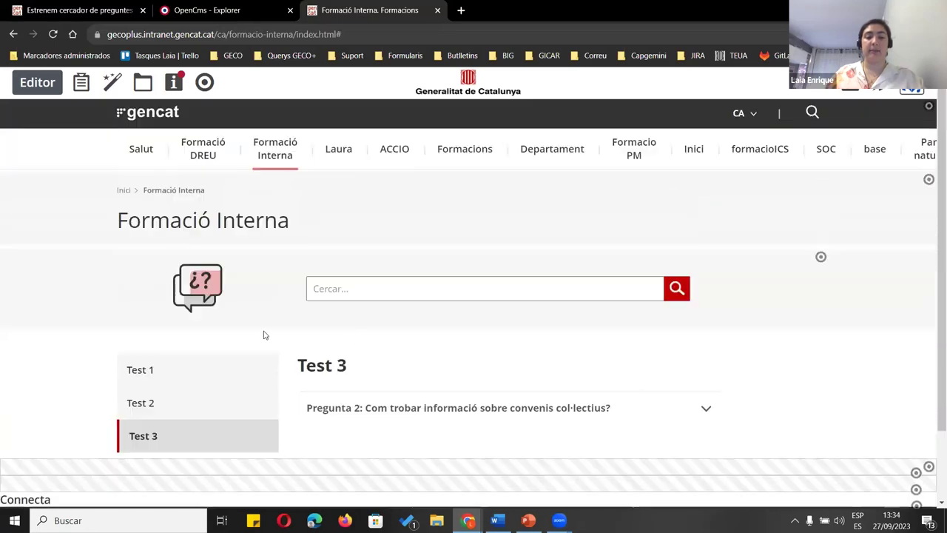
{"action": "scroll", "coordinate": [450, 335], "scroll_direction": "down", "scroll_amount": 1}
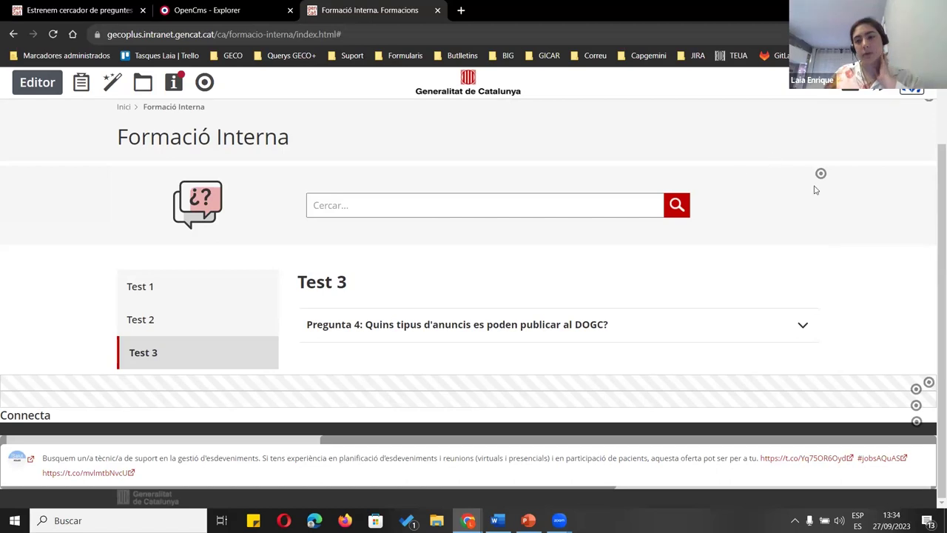
Turn off Mostrar el cercador in the element settings of the Llista cercador preguntes list and confirm
{"action": "mouse_move", "coordinate": [820, 174]}
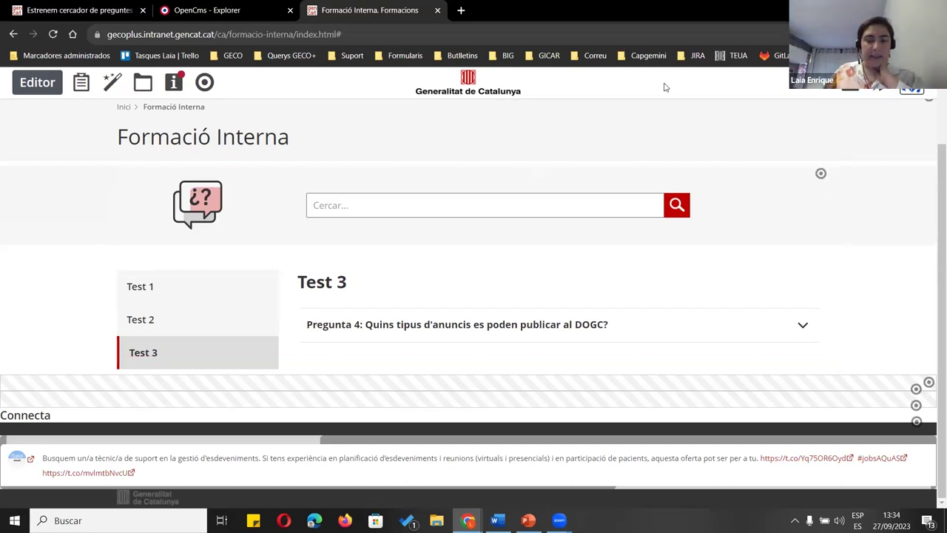
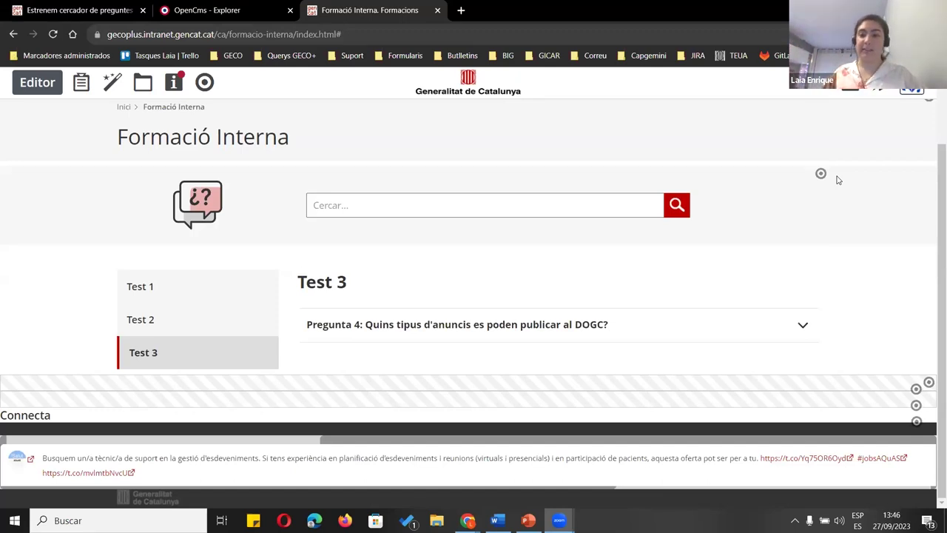
{"action": "left_click", "coordinate": [787, 174]}
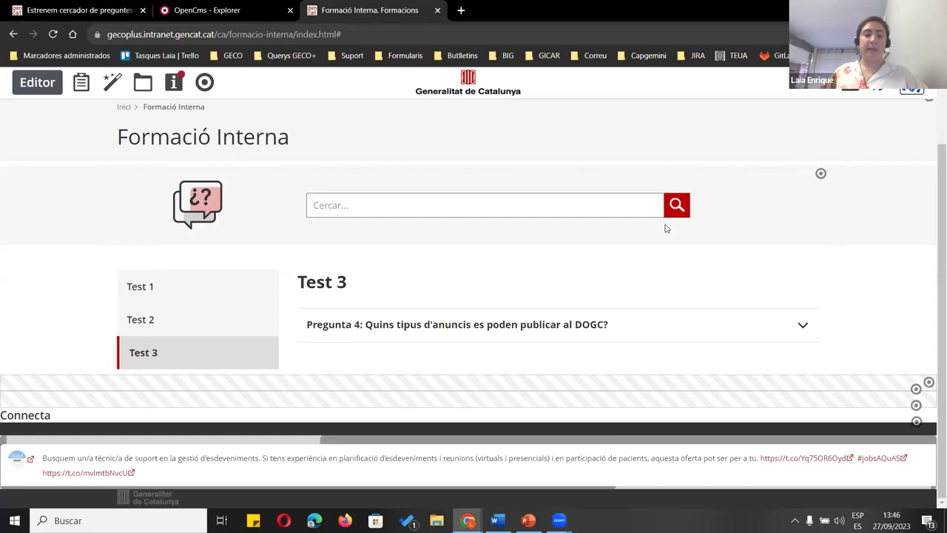
{"action": "left_click", "coordinate": [363, 333]}
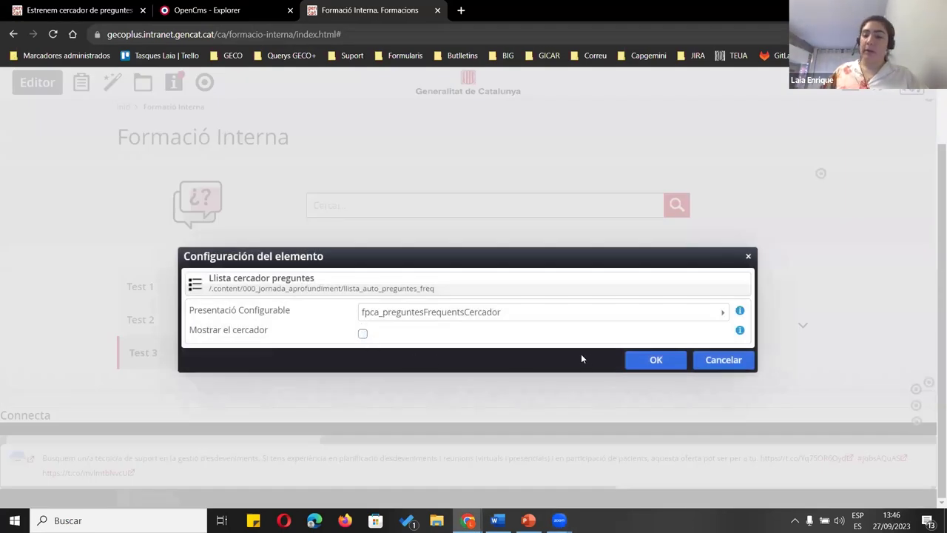
{"action": "left_click", "coordinate": [656, 361]}
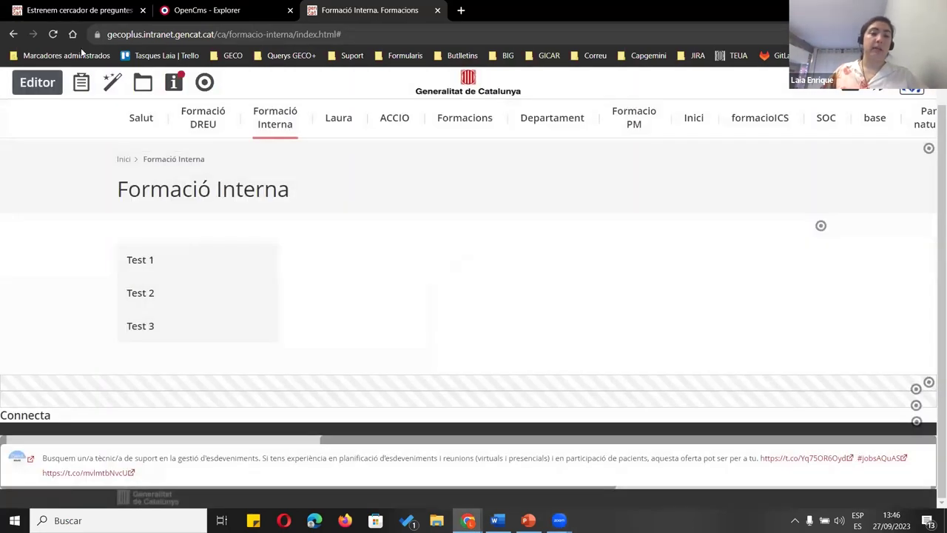
Reload the Formació Interna page, review the search criteria in the Llista cercador preguntes configuration, and save and close it
{"action": "left_click", "coordinate": [53, 34]}
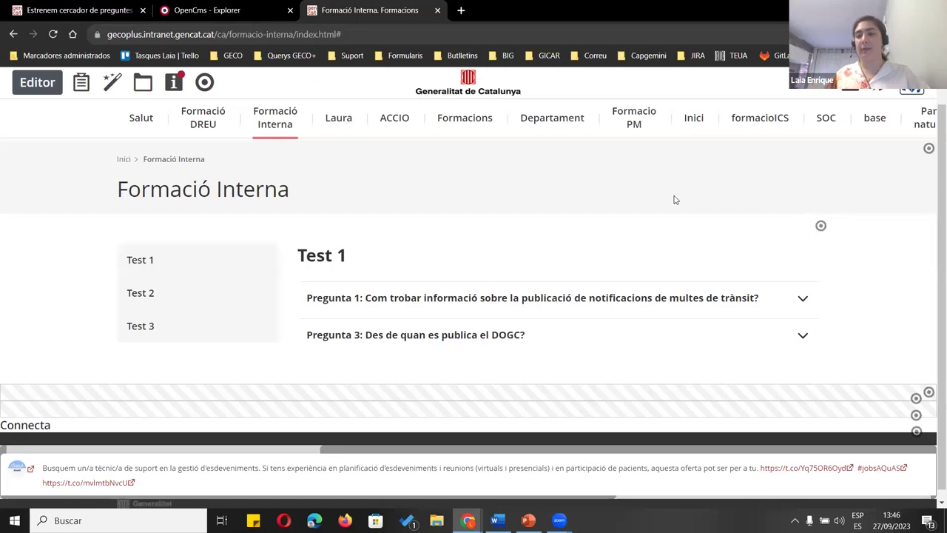
{"action": "left_click", "coordinate": [812, 226]}
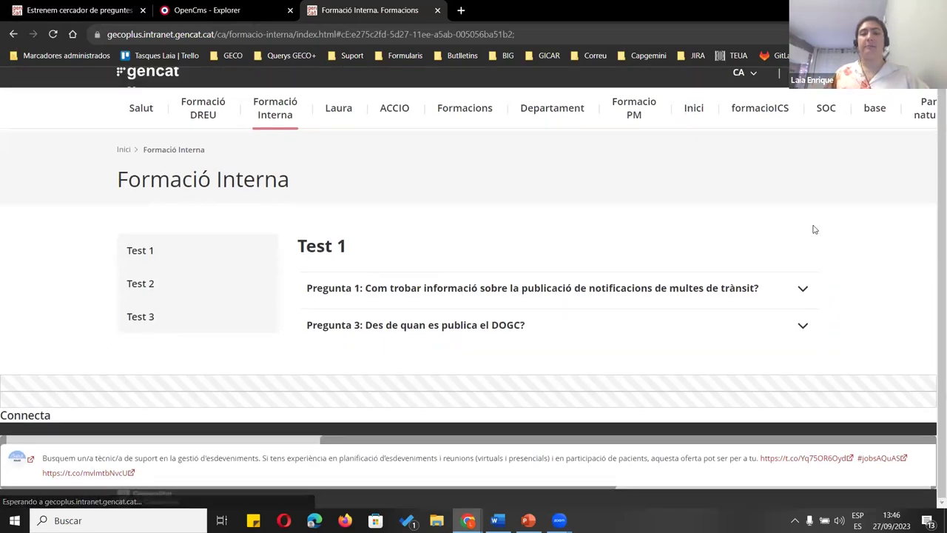
{"action": "left_click", "coordinate": [246, 176]}
{"action": "scroll", "coordinate": [562, 197], "scroll_direction": "down", "scroll_amount": 5}
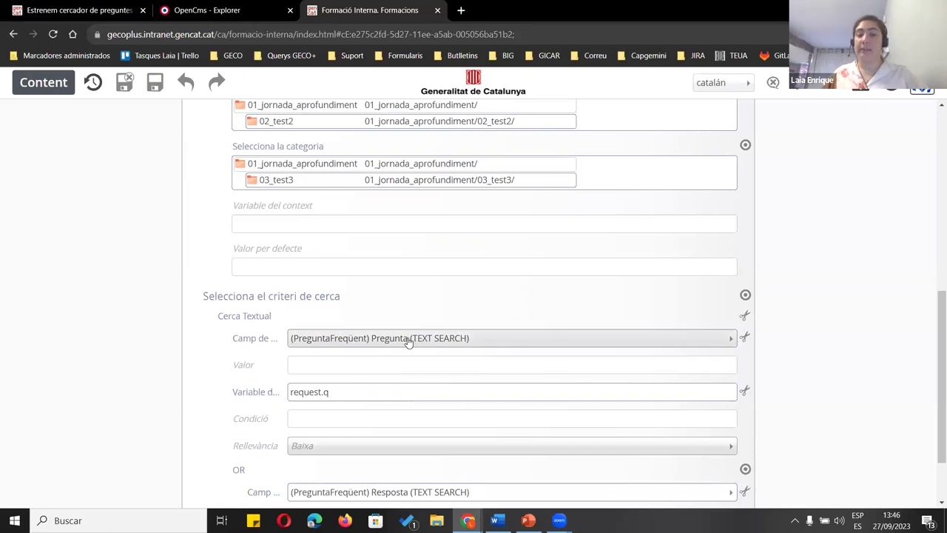
{"action": "scroll", "coordinate": [399, 222], "scroll_direction": "up", "scroll_amount": 5}
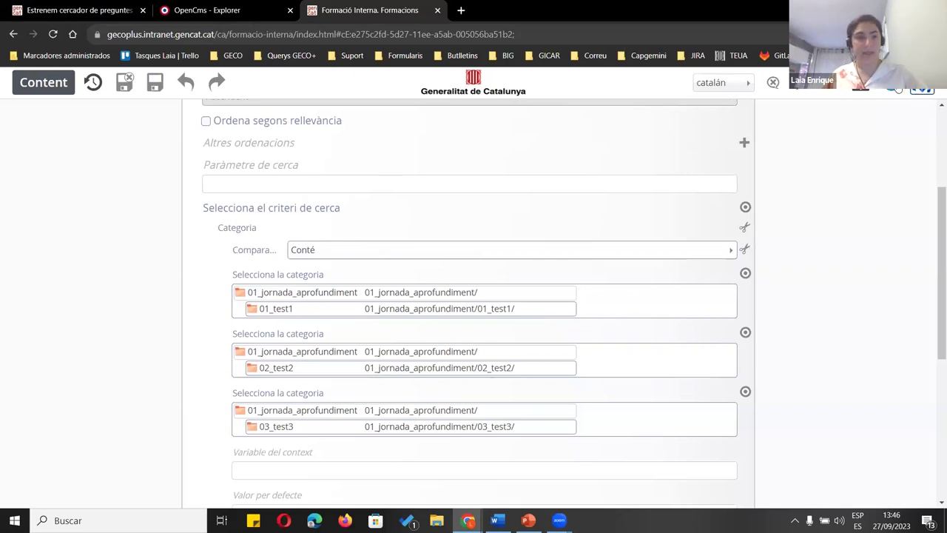
{"action": "left_click", "coordinate": [124, 82]}
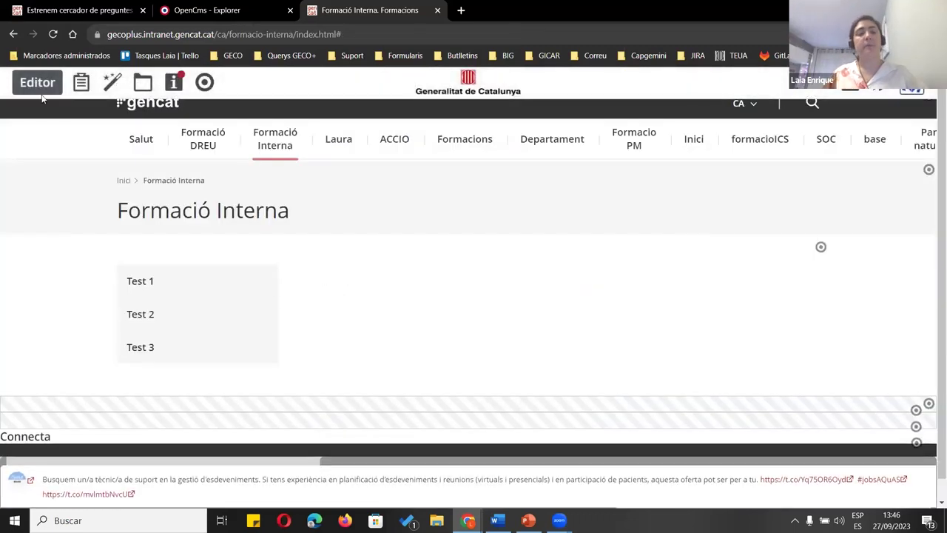
Reload the page and view the questions under the Test 2, Test 3 and Test 1 categories without the search box
{"action": "left_click", "coordinate": [54, 37]}
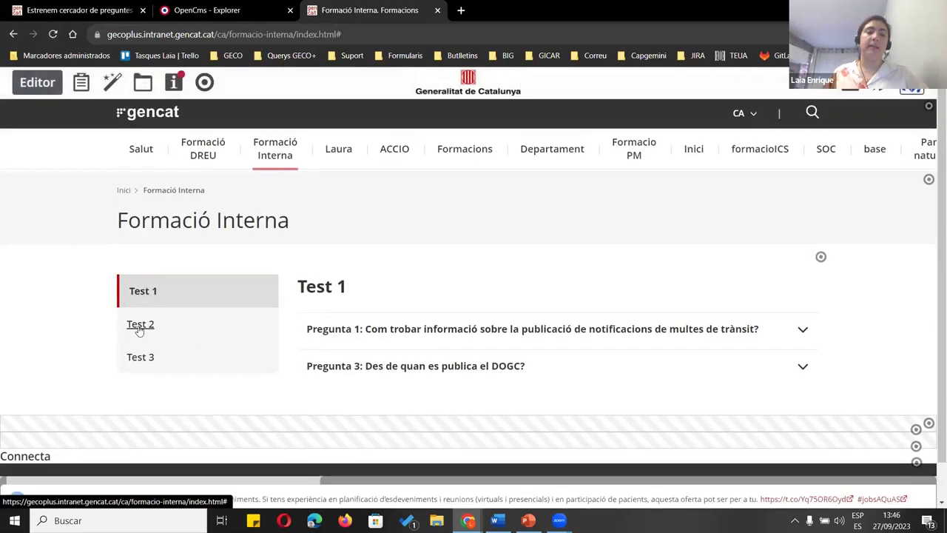
{"action": "left_click", "coordinate": [141, 326]}
{"action": "left_click", "coordinate": [145, 360]}
{"action": "left_click", "coordinate": [139, 290]}
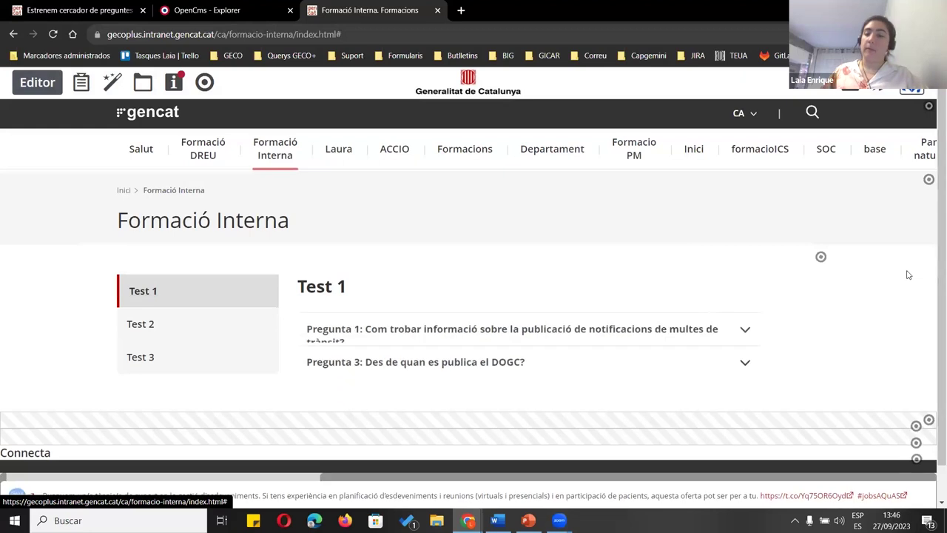
Turn on Mostrar el cercador in the element settings of the Llista cercador preguntes list and confirm
{"action": "mouse_move", "coordinate": [821, 258]}
{"action": "left_click", "coordinate": [784, 257]}
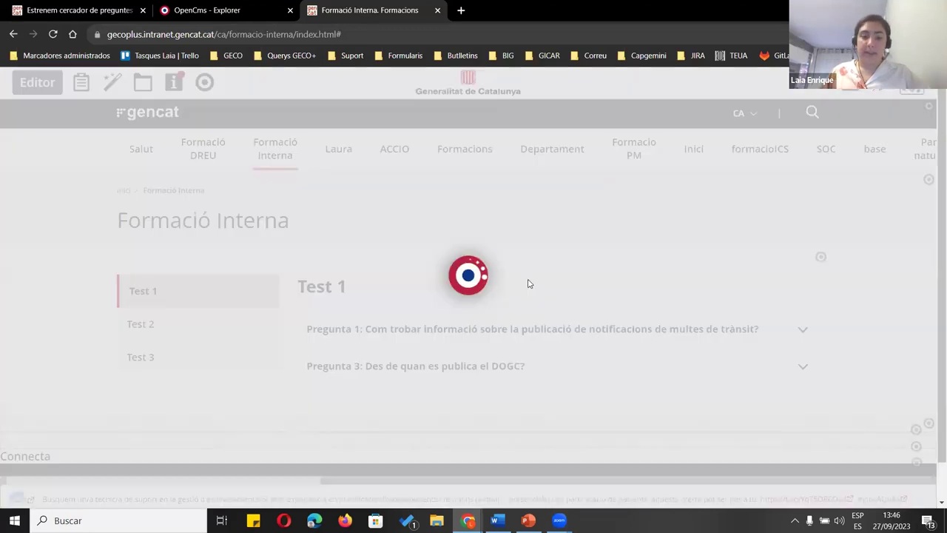
{"action": "left_click", "coordinate": [656, 358]}
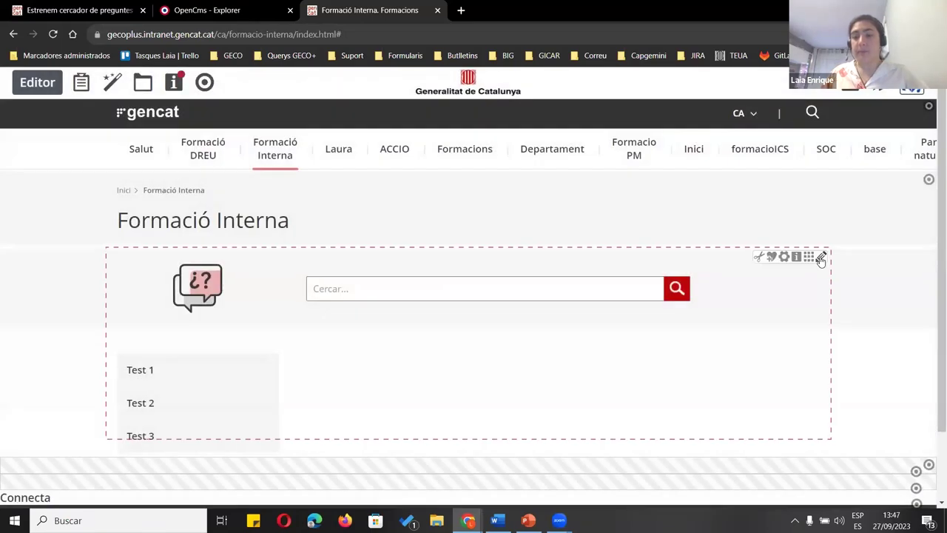
Delete the Categoria search criterion from the Llista cercador preguntes configuration, keeping the Cerca Textual criterion, and save and close it
{"action": "left_click", "coordinate": [819, 259]}
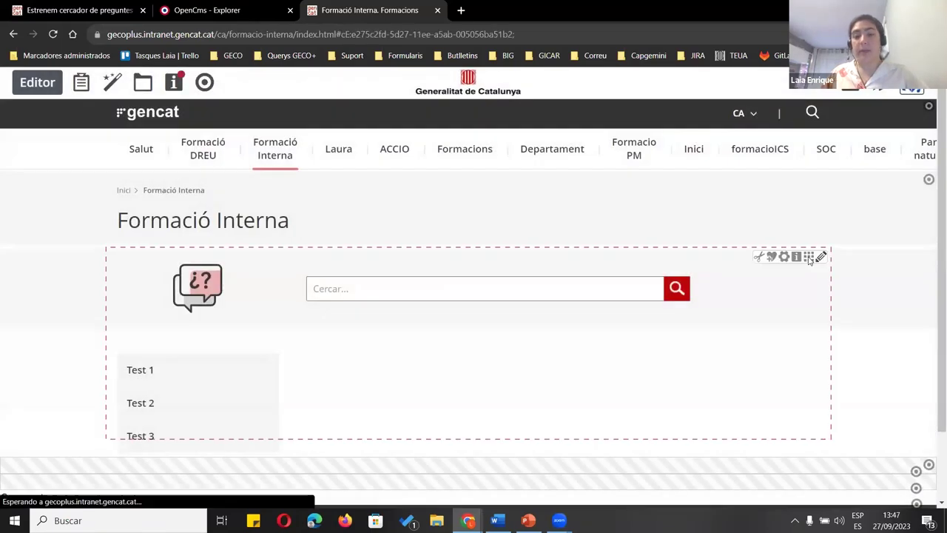
{"action": "left_click", "coordinate": [257, 169]}
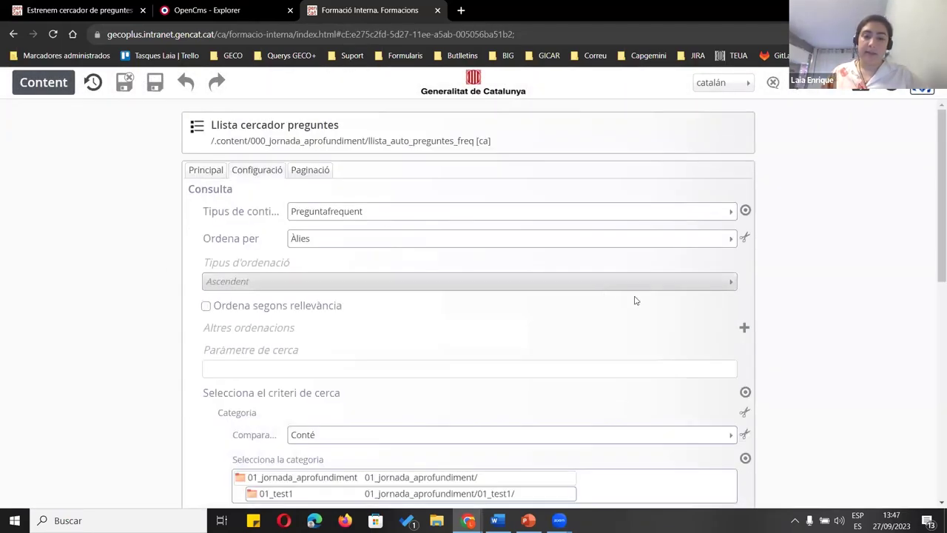
{"action": "scroll", "coordinate": [755, 356], "scroll_direction": "down", "scroll_amount": 1}
{"action": "left_click", "coordinate": [745, 331]}
{"action": "left_click", "coordinate": [707, 346]}
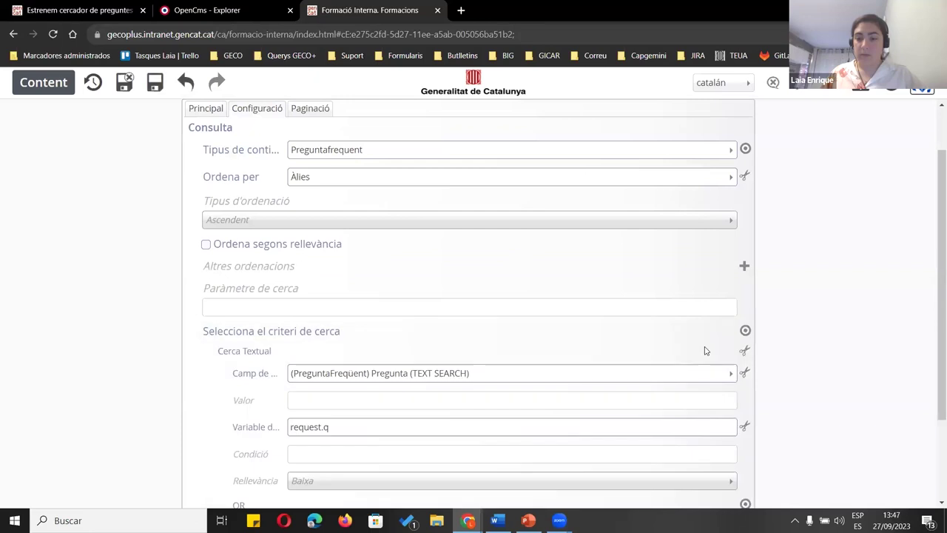
{"action": "left_click", "coordinate": [123, 82]}
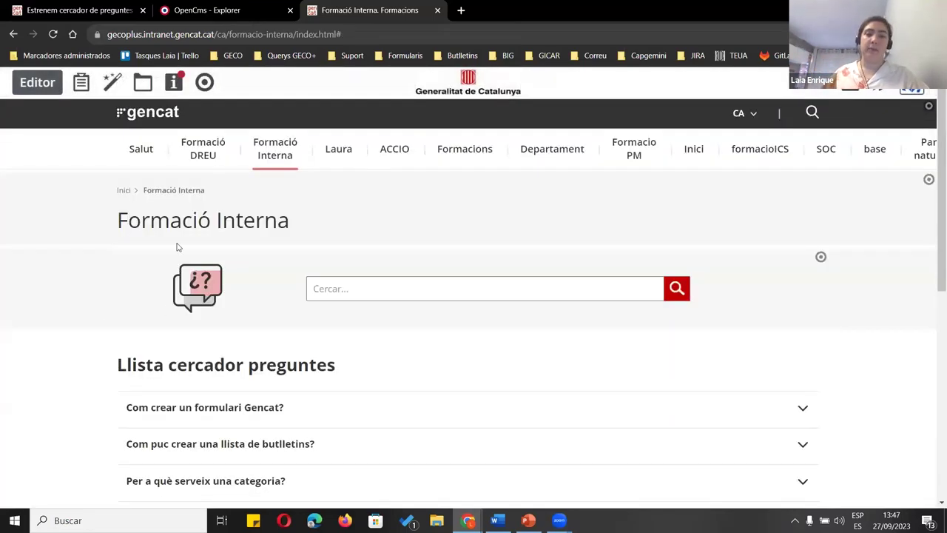
Reload the Formació Interna page and examine which questions the list shows without a category filter
{"action": "left_click", "coordinate": [52, 34]}
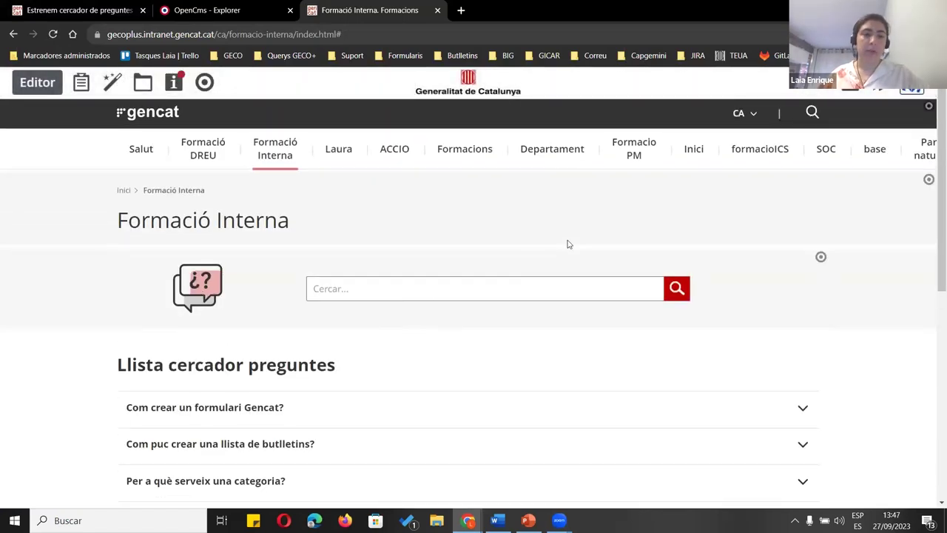
{"action": "scroll", "coordinate": [389, 281], "scroll_direction": "down", "scroll_amount": 2}
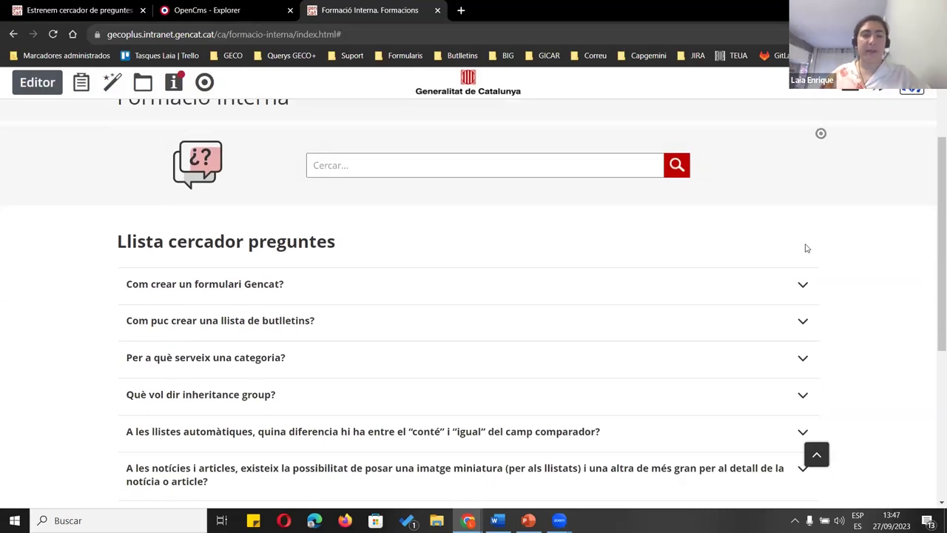
{"action": "scroll", "coordinate": [318, 296], "scroll_direction": "down", "scroll_amount": 5}
{"action": "scroll", "coordinate": [466, 366], "scroll_direction": "up", "scroll_amount": 3}
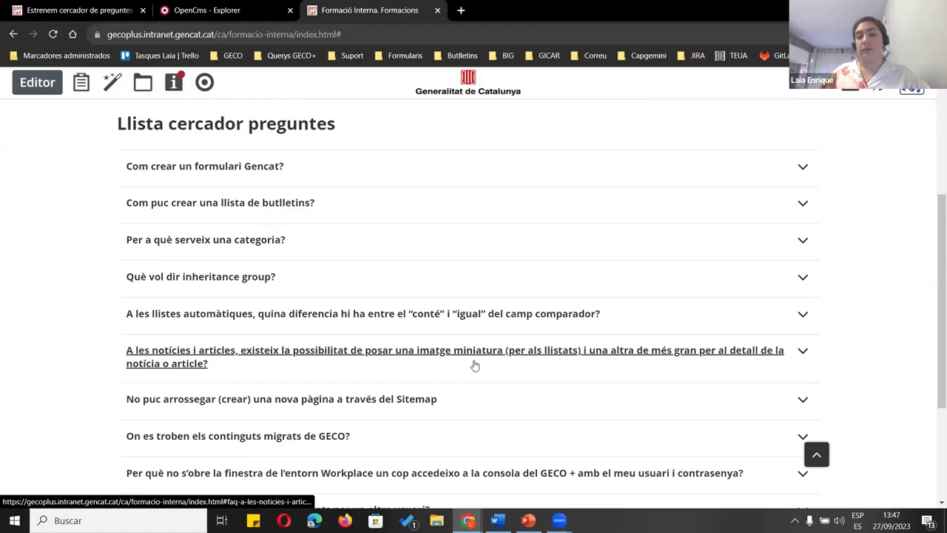
{"action": "scroll", "coordinate": [237, 318], "scroll_direction": "down", "scroll_amount": 3}
{"action": "scroll", "coordinate": [353, 281], "scroll_direction": "up", "scroll_amount": 4}
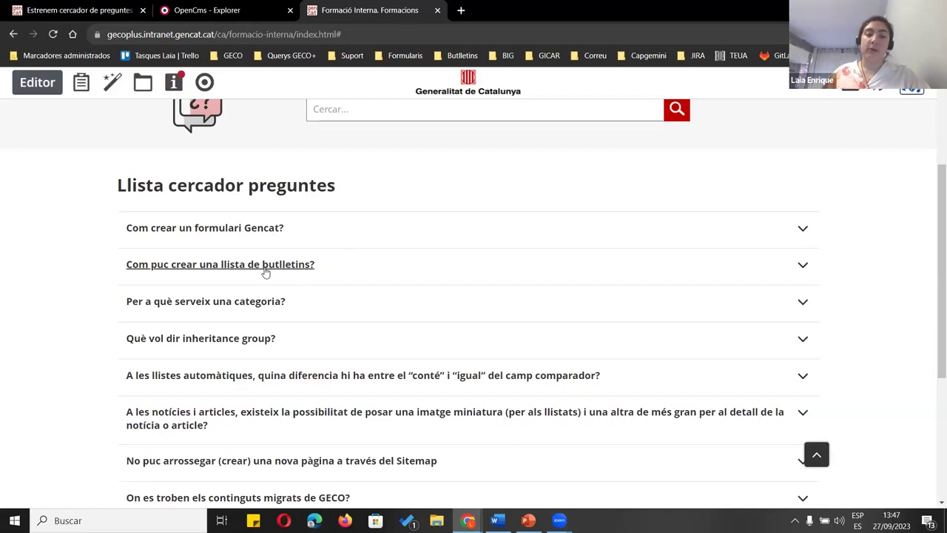
{"action": "scroll", "coordinate": [344, 259], "scroll_direction": "down", "scroll_amount": 3}
{"action": "scroll", "coordinate": [274, 272], "scroll_direction": "up", "scroll_amount": 3}
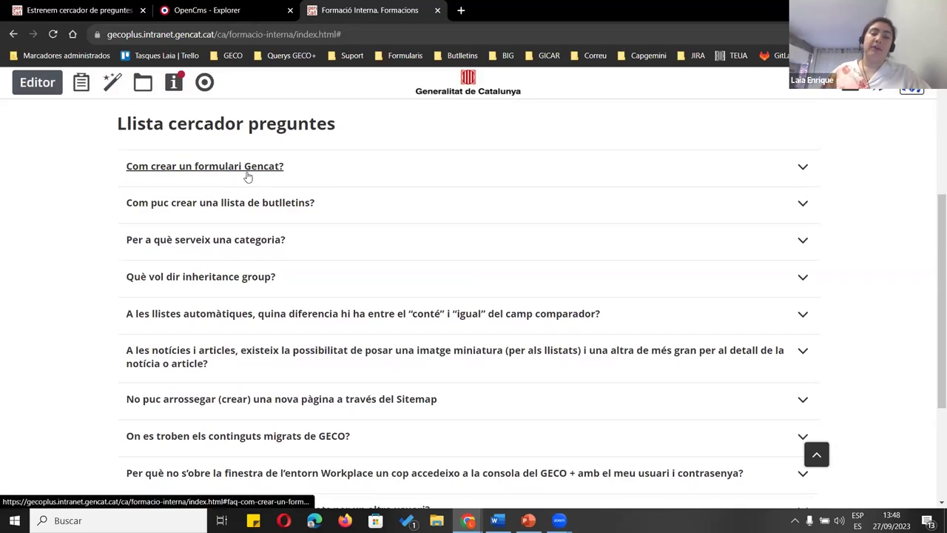
Switch to the OpenCms explorer and open the 000_jornada_aprofundiment folder inside .content
{"action": "left_click", "coordinate": [214, 10]}
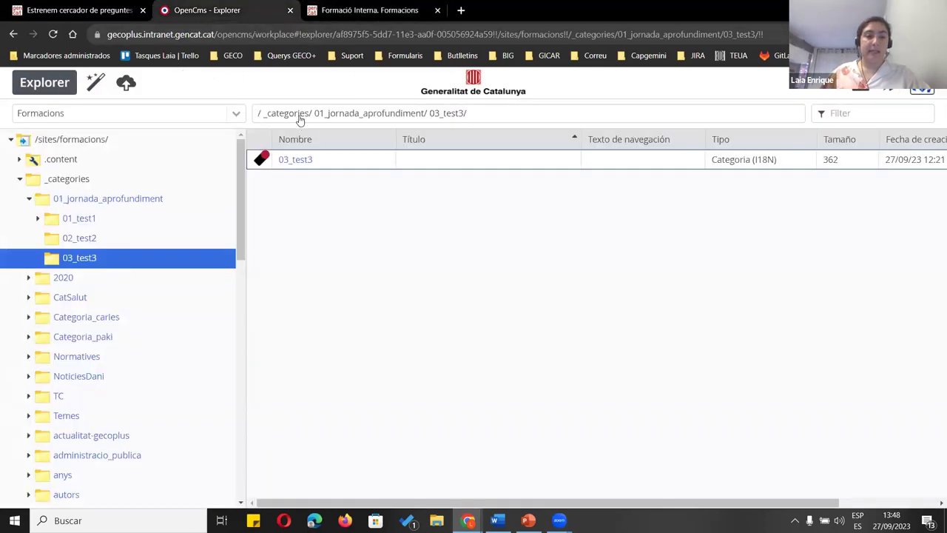
{"action": "left_click", "coordinate": [74, 160]}
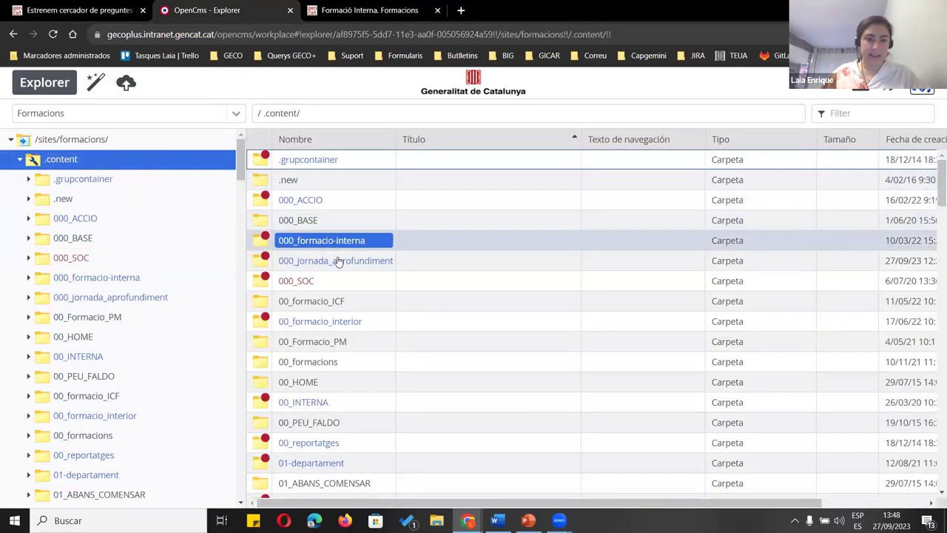
{"action": "left_click", "coordinate": [335, 263]}
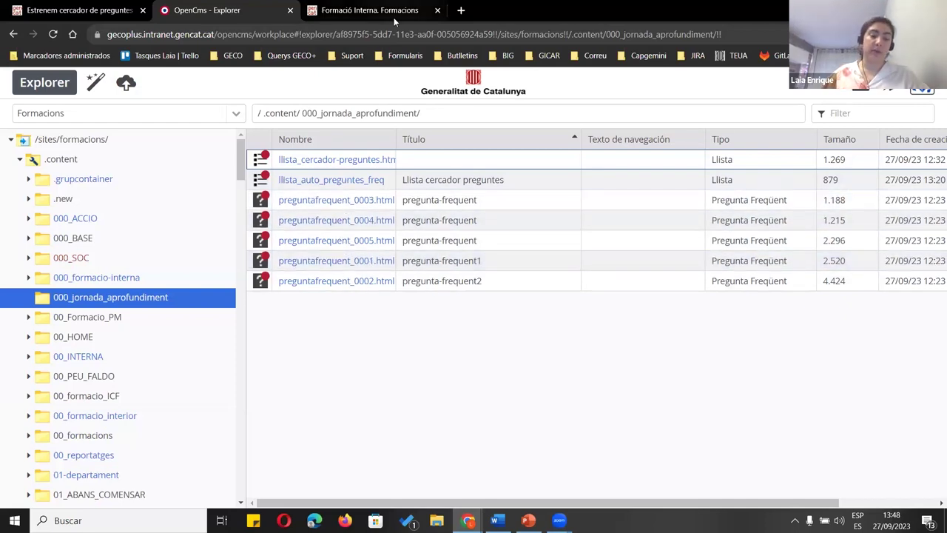
Return to the Formació Interna page and add a Carpeta search criterion in the Llista cercador preguntes configuration
{"action": "key", "text": "ctrl+Tab"}
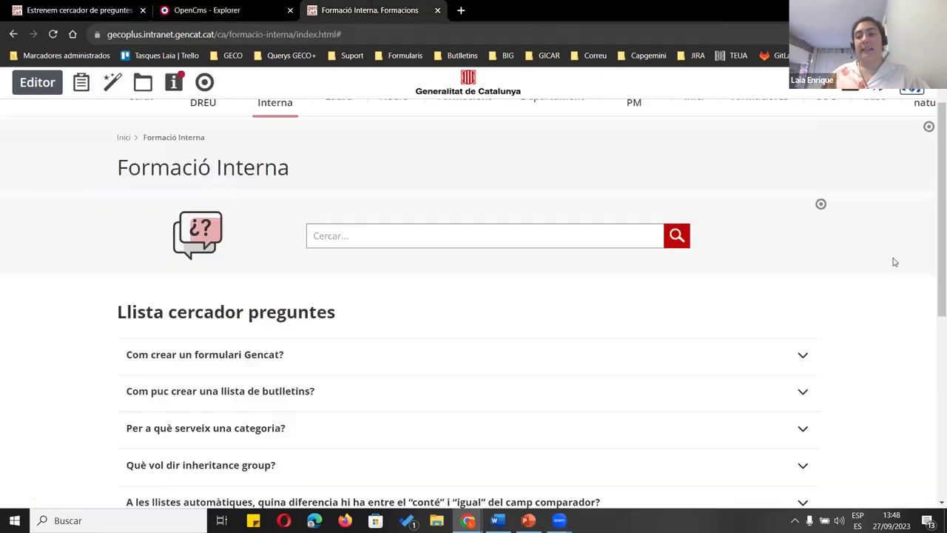
{"action": "left_click", "coordinate": [821, 258]}
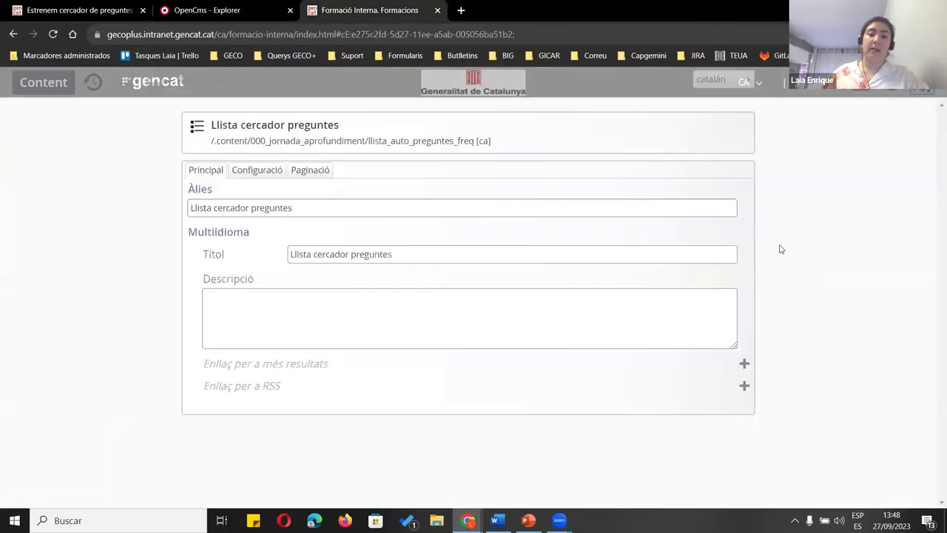
{"action": "left_click", "coordinate": [246, 176]}
{"action": "scroll", "coordinate": [765, 281], "scroll_direction": "down", "scroll_amount": 1}
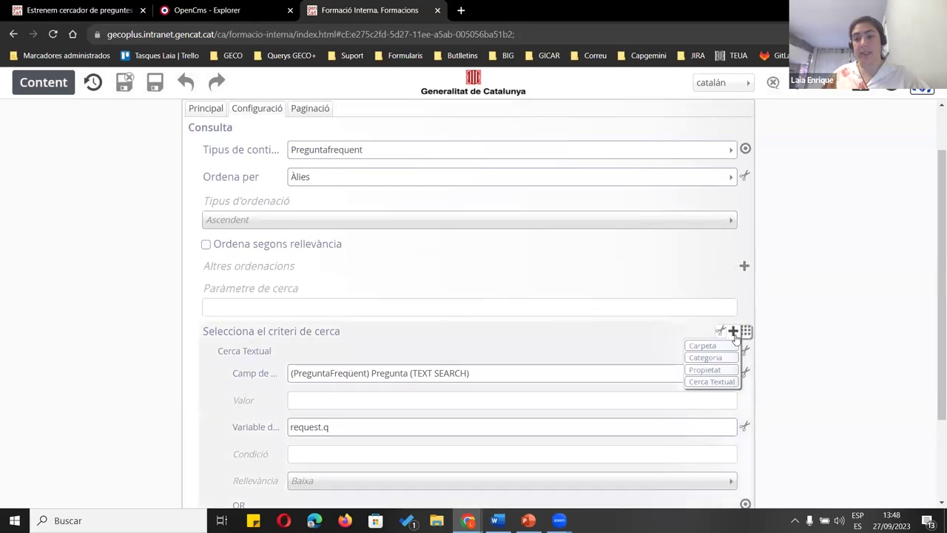
{"action": "scroll", "coordinate": [477, 167], "scroll_direction": "down", "scroll_amount": 4}
Copy the /.content/000_jornada_aprofundiment/ path from the explorer, set it as the Carpeta criterion's folder with comparator Igual, and save and close the list
{"action": "left_click", "coordinate": [261, 15]}
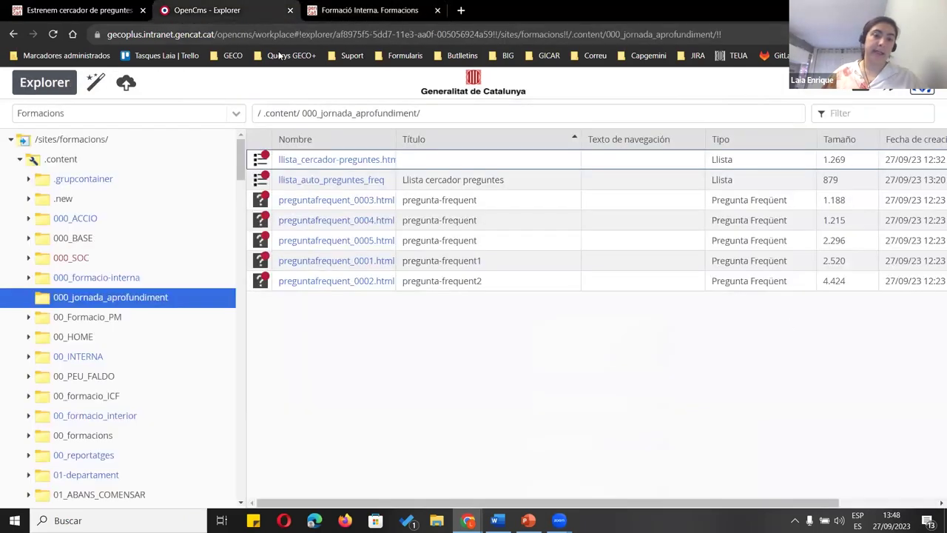
{"action": "left_click", "coordinate": [428, 112]}
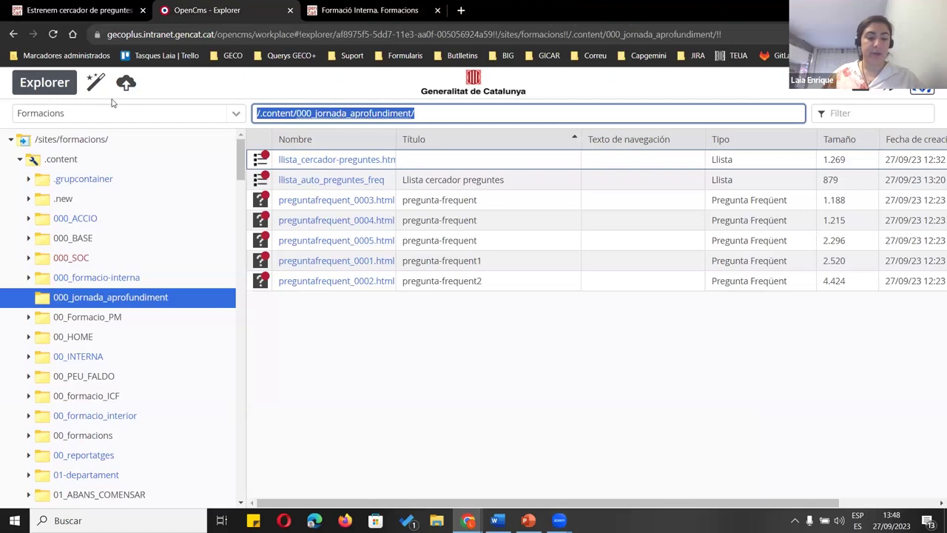
{"action": "left_click", "coordinate": [370, 10]}
{"action": "left_click", "coordinate": [317, 382]}
{"action": "left_click", "coordinate": [164, 360]}
{"action": "left_click", "coordinate": [264, 415]}
{"action": "type", "text": "/content/00_jornada_aprofundiment/"}
{"action": "scroll", "coordinate": [203, 326], "scroll_direction": "down", "scroll_amount": 3}
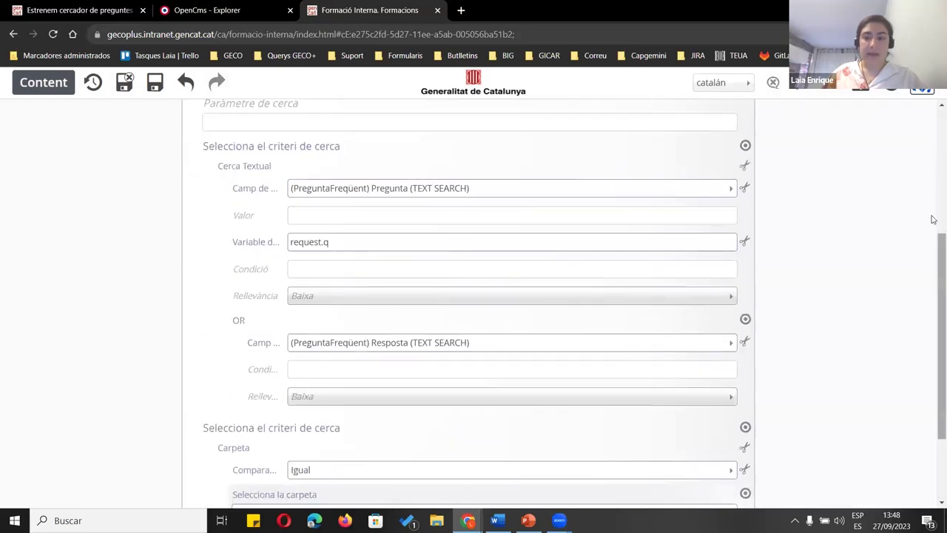
{"action": "left_click_drag", "start_coordinate": [934, 238], "coordinate": [933, 252]}
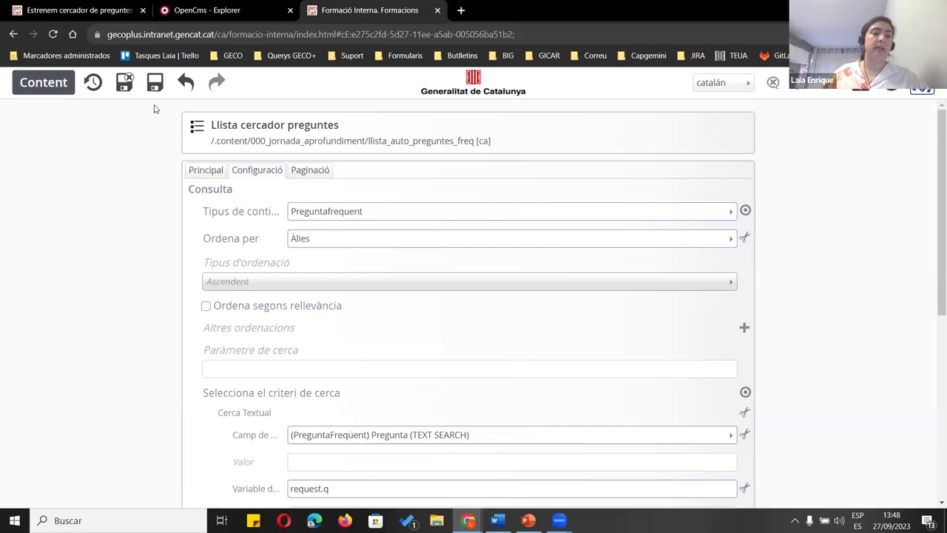
{"action": "left_click", "coordinate": [124, 82]}
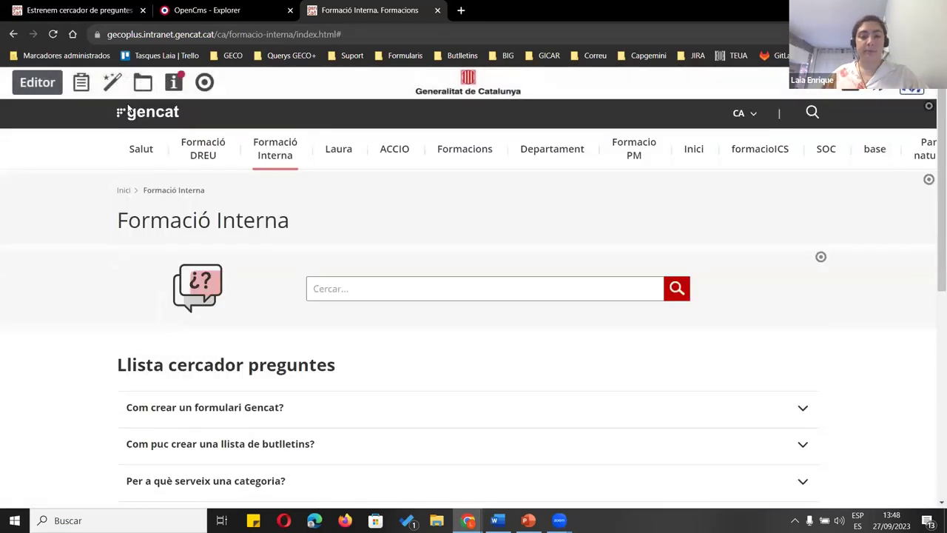
Reload the Formació Interna page and check the questions listed from the chosen folder
{"action": "left_click", "coordinate": [52, 34]}
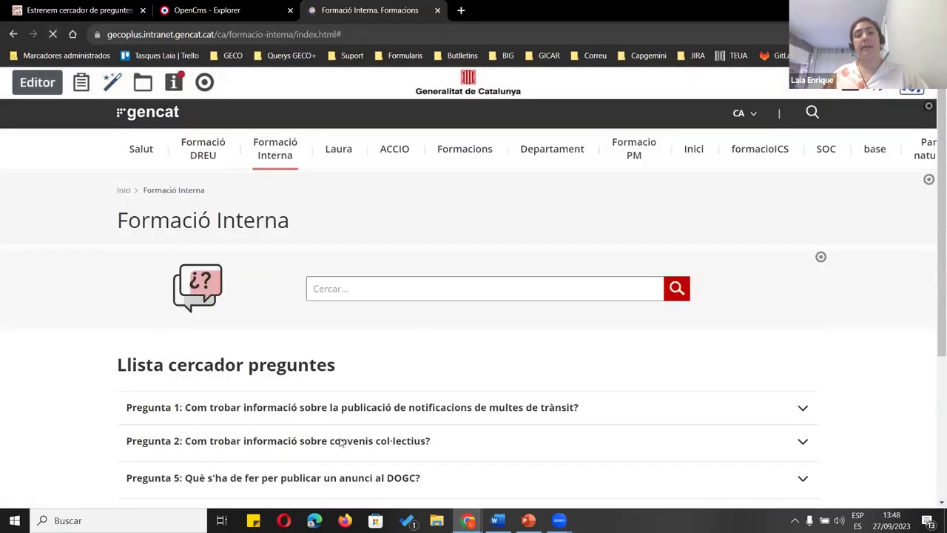
{"action": "scroll", "coordinate": [478, 361], "scroll_direction": "down", "scroll_amount": 2}
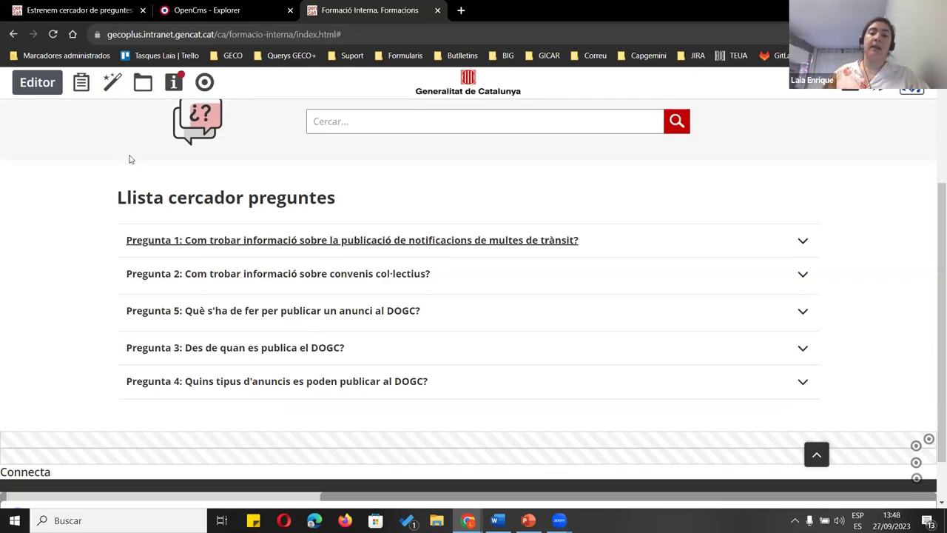
{"action": "scroll", "coordinate": [274, 68], "scroll_direction": "up", "scroll_amount": 3}
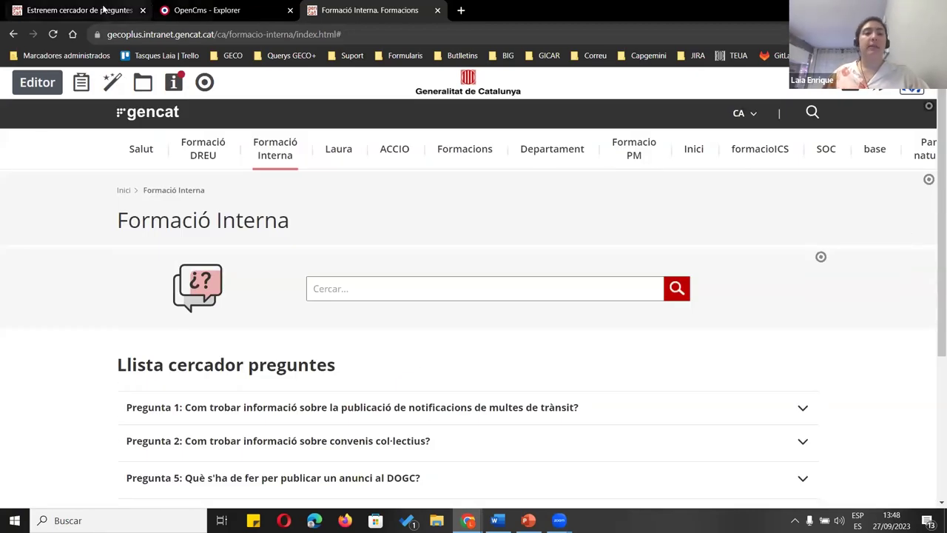
In the OpenCms explorer, open preguntafrequent_0003.html for editing, look at its Àlies field, and close the editor
{"action": "left_click", "coordinate": [208, 10]}
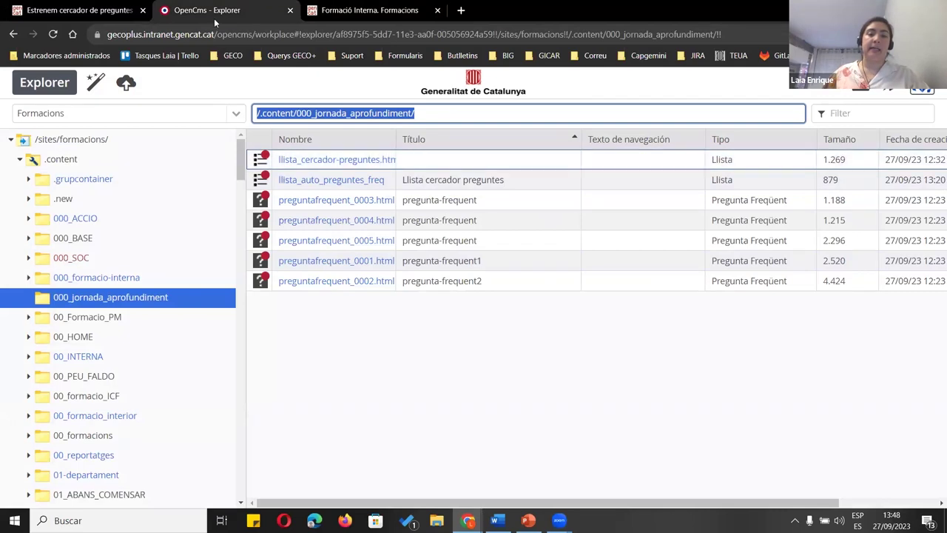
{"action": "left_click", "coordinate": [440, 464]}
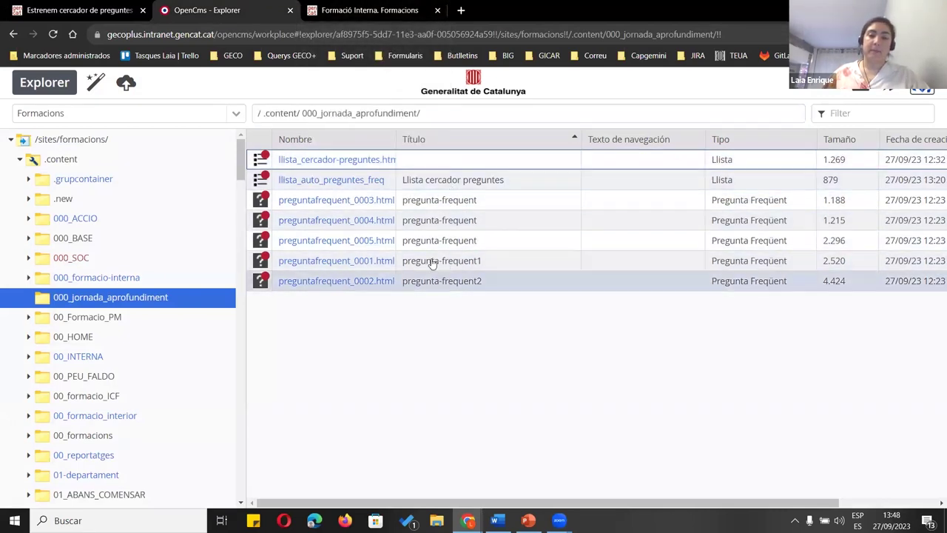
{"action": "left_click", "coordinate": [403, 201]}
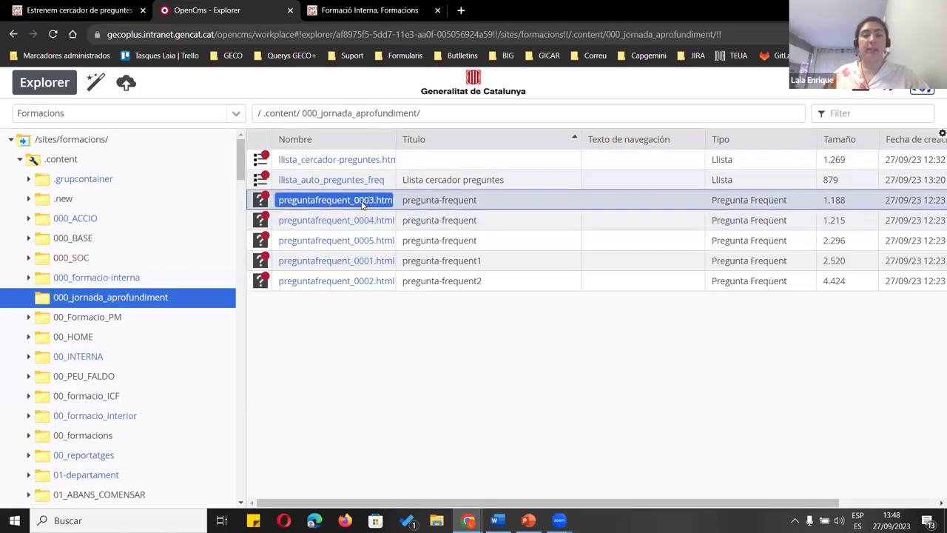
{"action": "right_click", "coordinate": [414, 201]}
{"action": "left_click", "coordinate": [416, 179]}
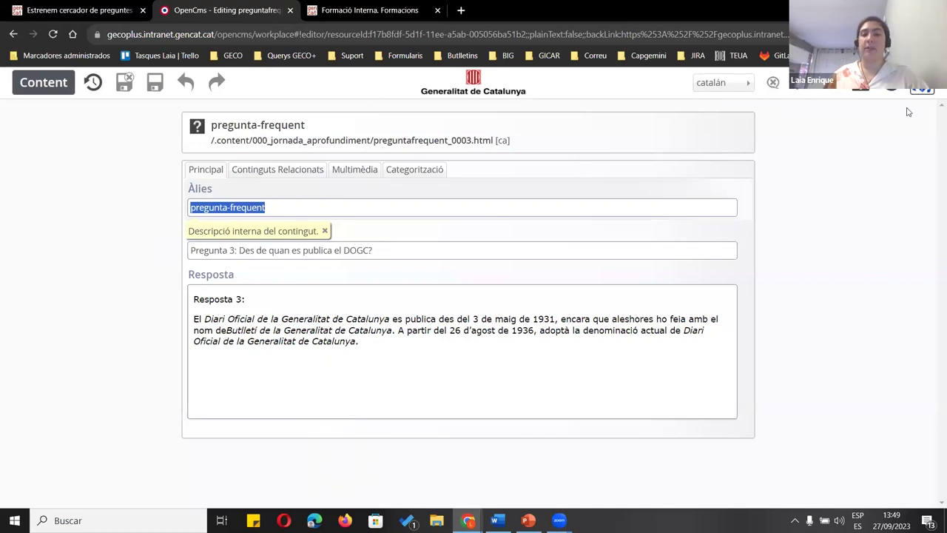
{"action": "left_click", "coordinate": [772, 82]}
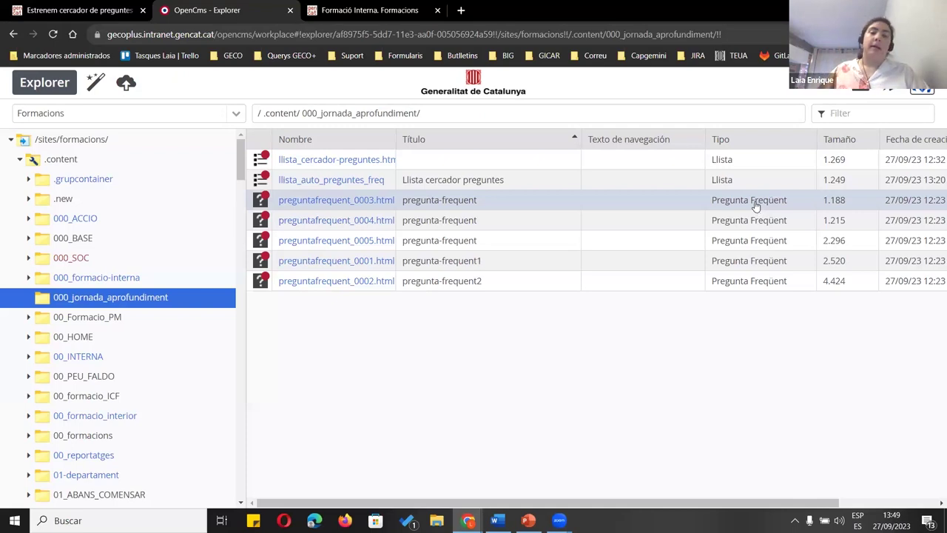
Switch to the Guia web article, open its HTML examples, and open the Amb cercador i categories example
{"action": "key", "text": "ctrl+Tab"}
{"action": "key", "text": "ctrl+Tab"}
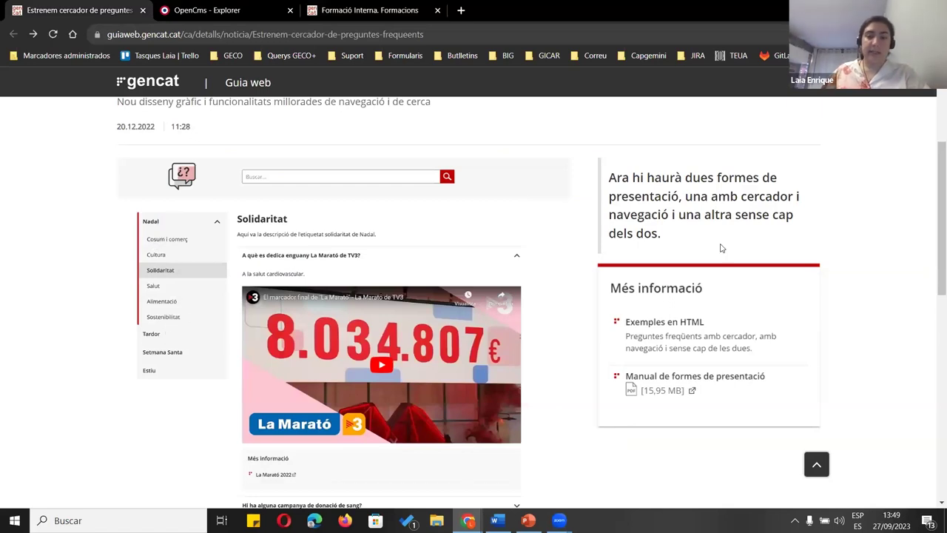
{"action": "scroll", "coordinate": [465, 244], "scroll_direction": "up", "scroll_amount": 1}
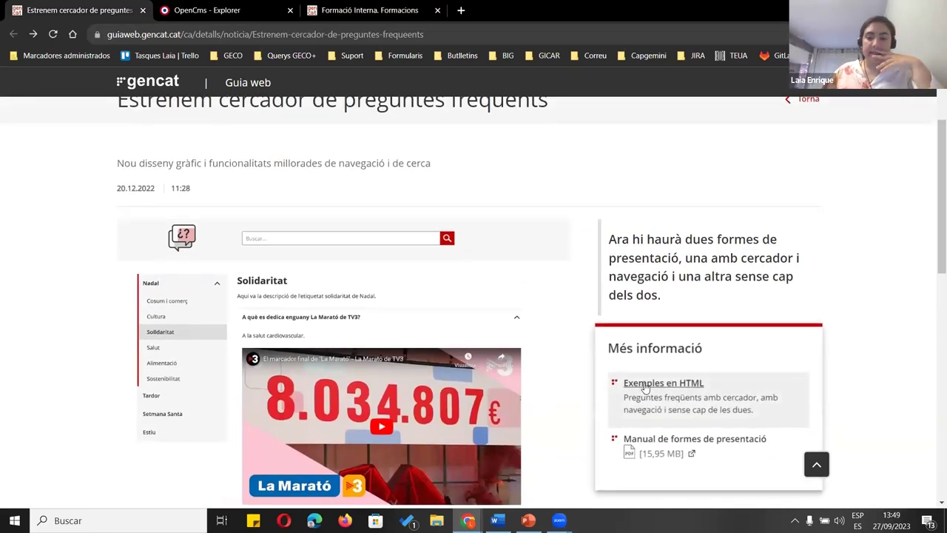
{"action": "left_click", "coordinate": [645, 385]}
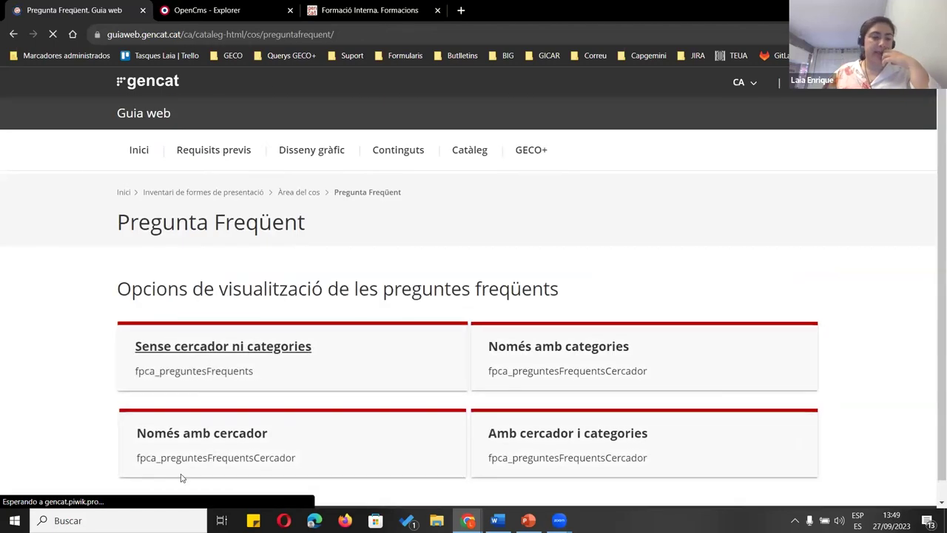
{"action": "left_click", "coordinate": [503, 433]}
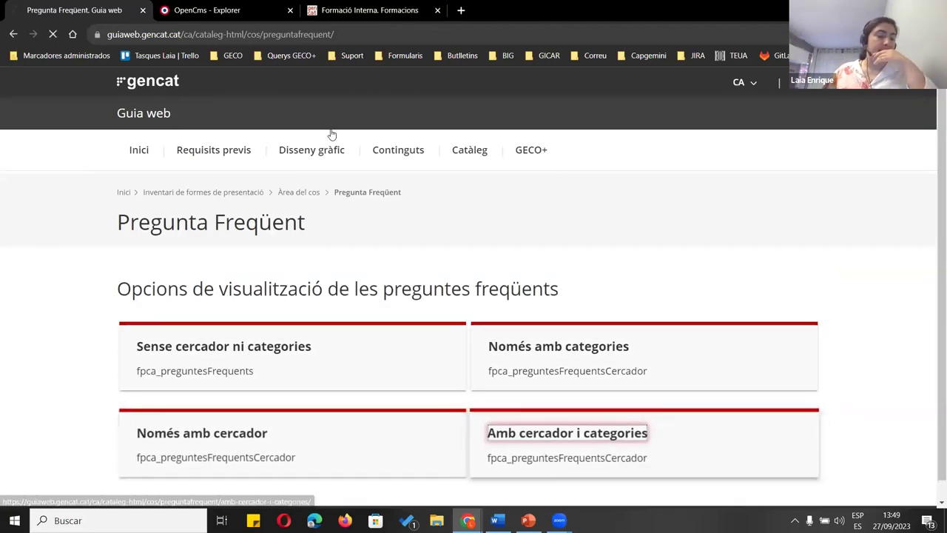
Browse the example's category navigation, viewing the questions under Tardor and under Nadal's Sostenibilitat and Solidaritat
{"action": "scroll", "coordinate": [220, 344], "scroll_direction": "down", "scroll_amount": 3}
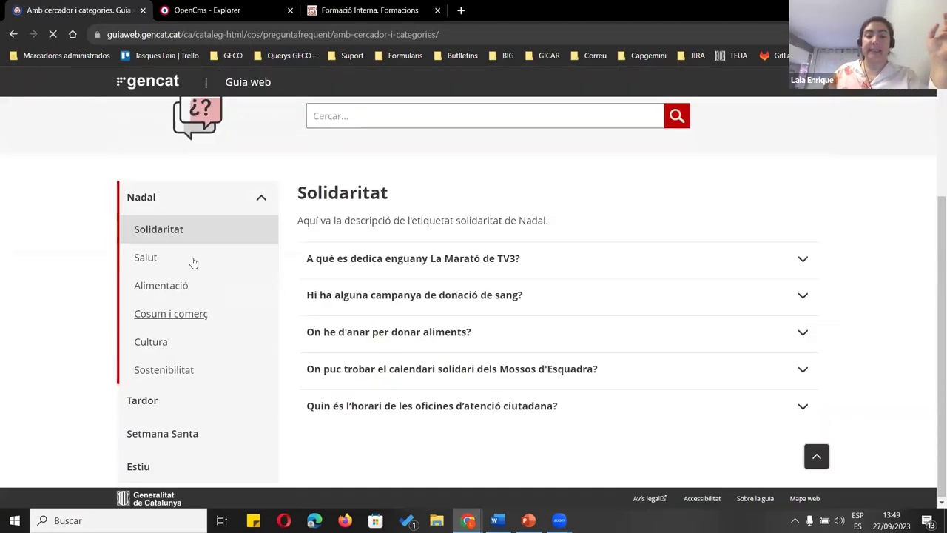
{"action": "left_click", "coordinate": [138, 400]}
{"action": "scroll", "coordinate": [184, 275], "scroll_direction": "down", "scroll_amount": 1}
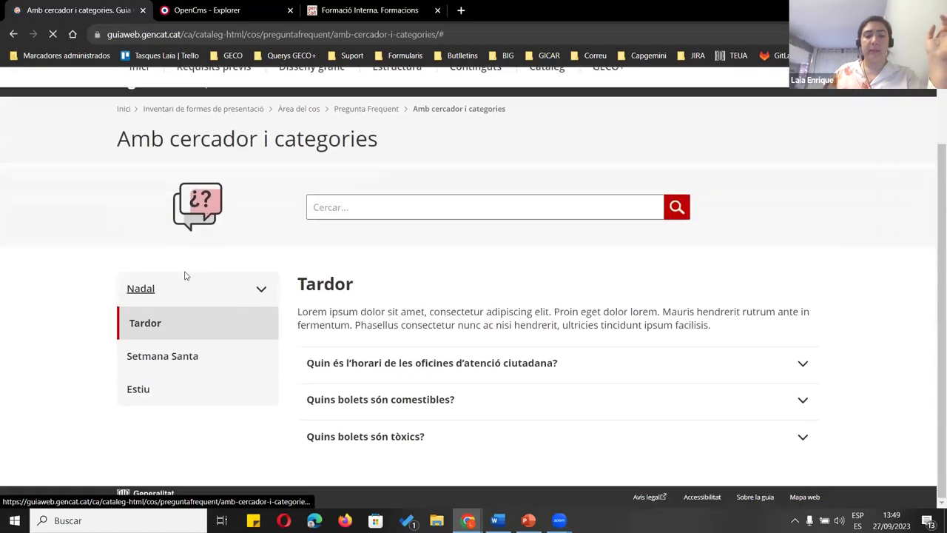
{"action": "left_click", "coordinate": [147, 295]}
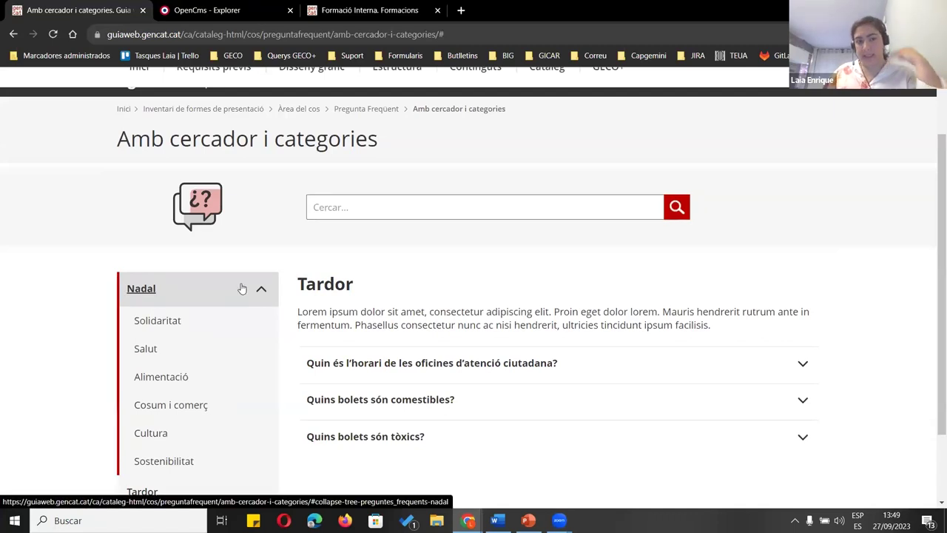
{"action": "left_click", "coordinate": [144, 463]}
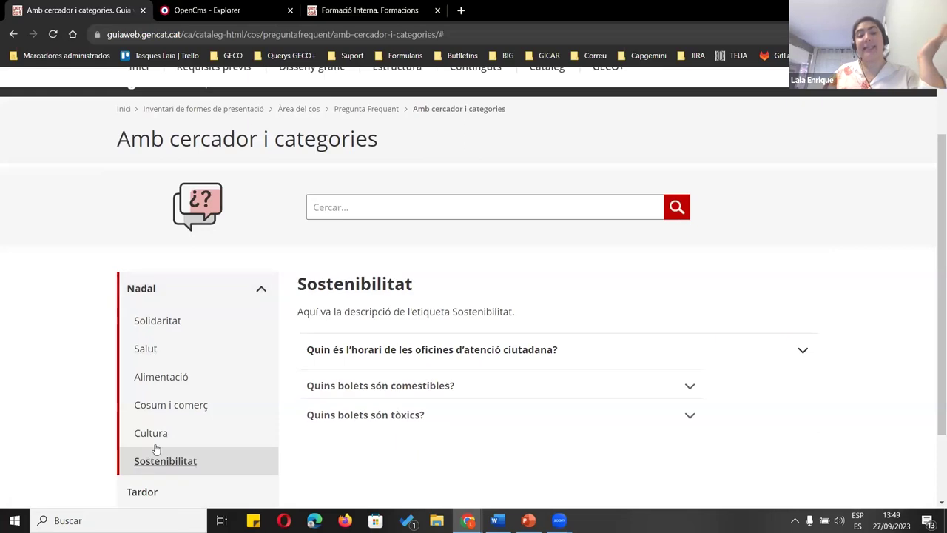
{"action": "left_click", "coordinate": [157, 321]}
{"action": "scroll", "coordinate": [187, 184], "scroll_direction": "down", "scroll_amount": 1}
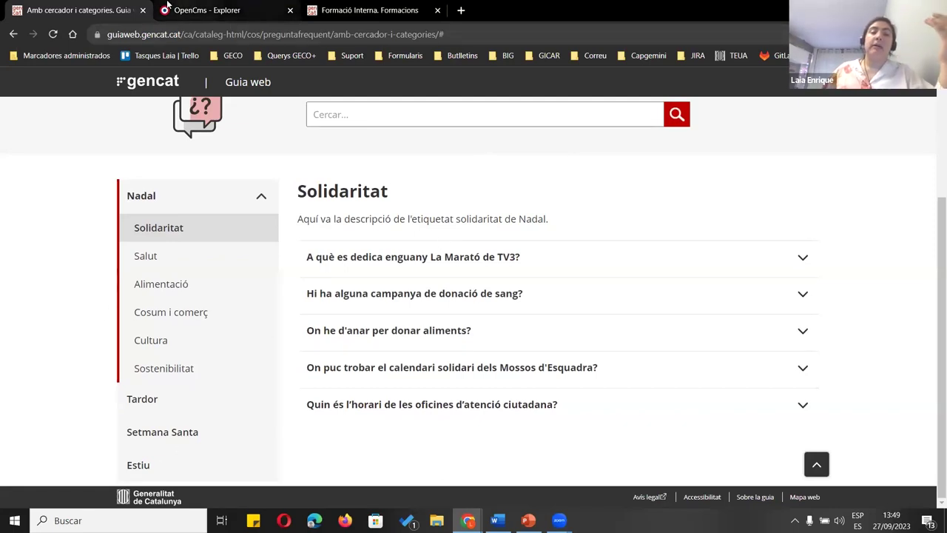
Open llista_auto_preguntes_freq for editing from the explorer and examine the content type and ordering in its Configuració section
{"action": "left_click", "coordinate": [167, 6]}
{"action": "left_click", "coordinate": [370, 9]}
{"action": "left_click", "coordinate": [193, 10]}
{"action": "right_click", "coordinate": [306, 186]}
{"action": "left_click", "coordinate": [342, 169]}
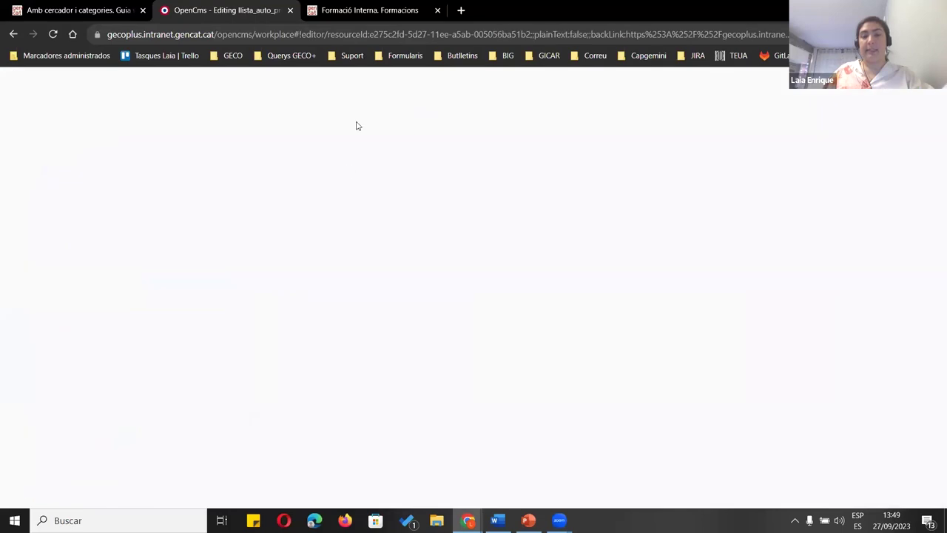
{"action": "left_click", "coordinate": [276, 175]}
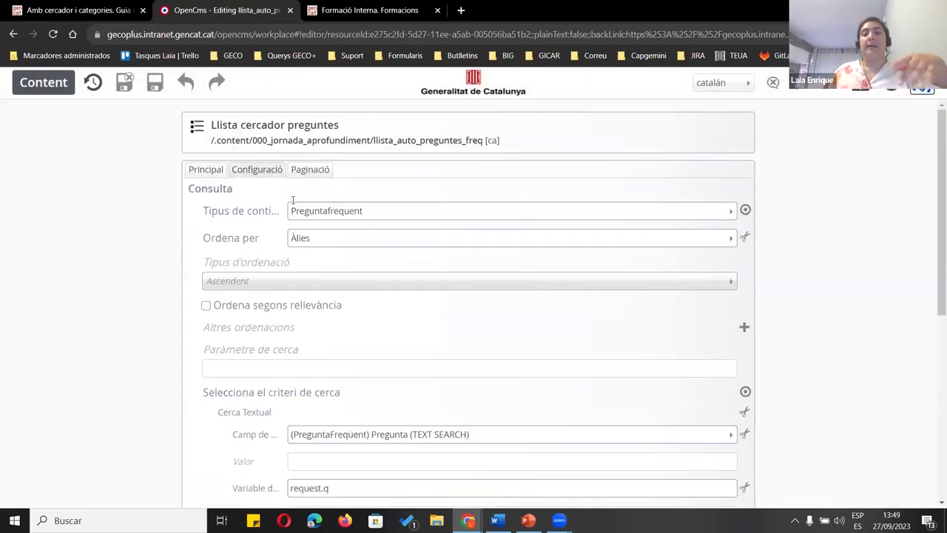
{"action": "left_click_drag", "start_coordinate": [362, 213], "coordinate": [259, 222]}
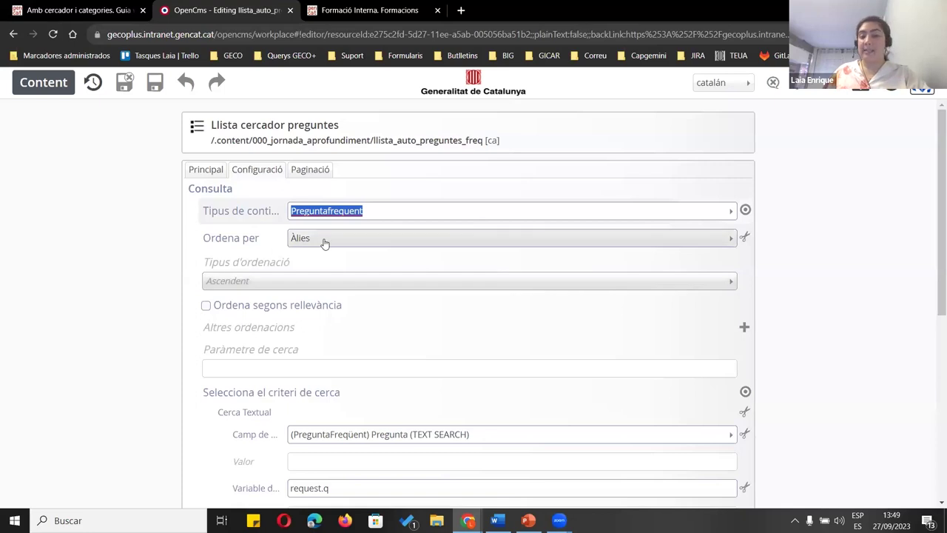
Return to the Guia web example and view the questions listed under Solidaritat, Salut and Alimentació
{"action": "left_click", "coordinate": [89, 10]}
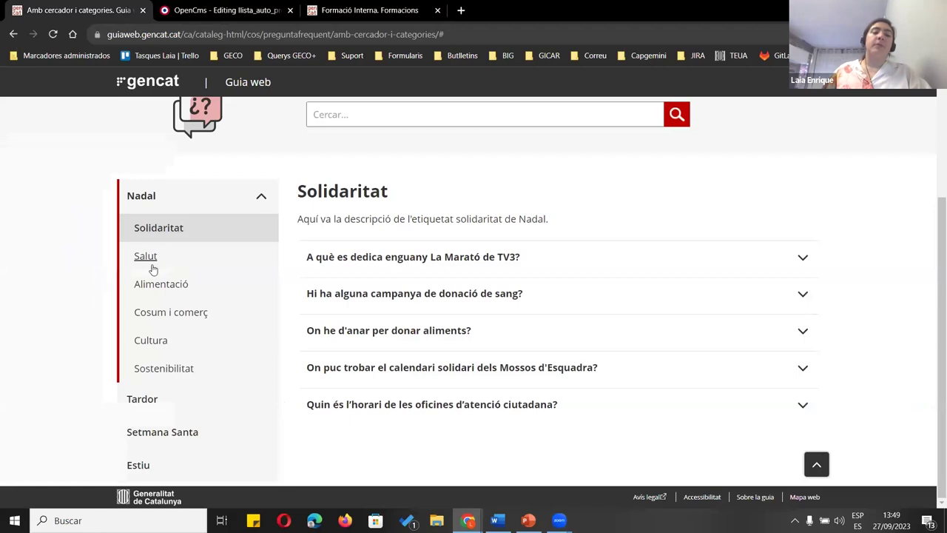
{"action": "left_click", "coordinate": [355, 10]}
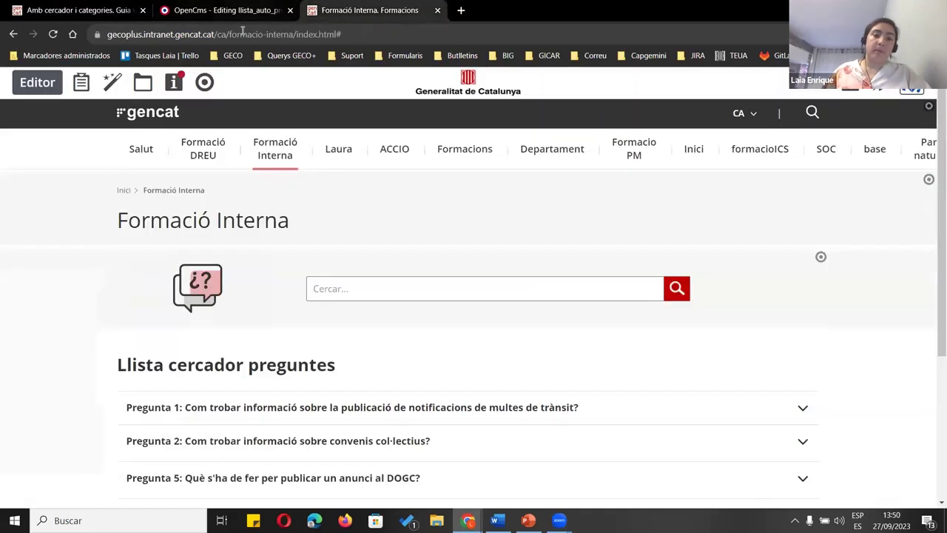
{"action": "left_click", "coordinate": [265, 9]}
{"action": "left_click", "coordinate": [49, 8]}
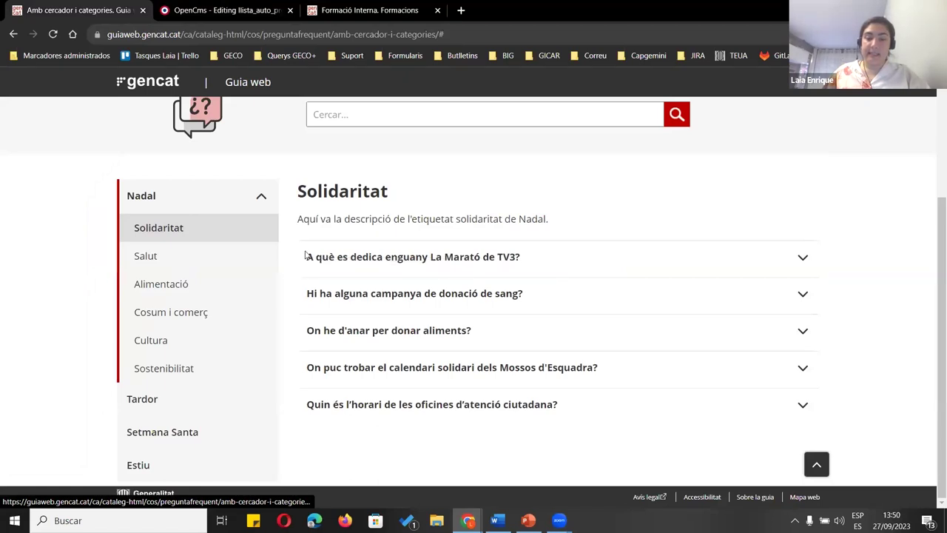
{"action": "left_click_drag", "start_coordinate": [299, 257], "coordinate": [562, 262]}
{"action": "left_click", "coordinate": [144, 258]}
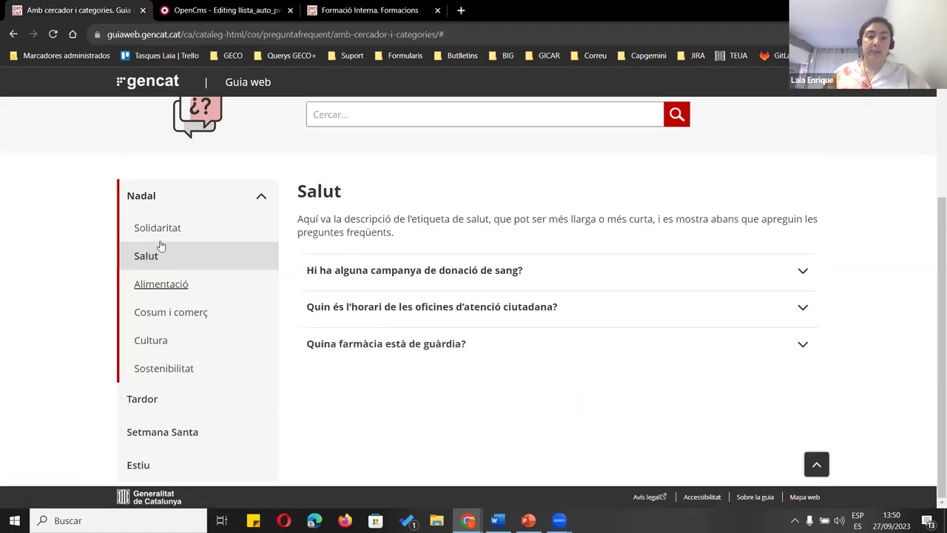
{"action": "left_click", "coordinate": [148, 288]}
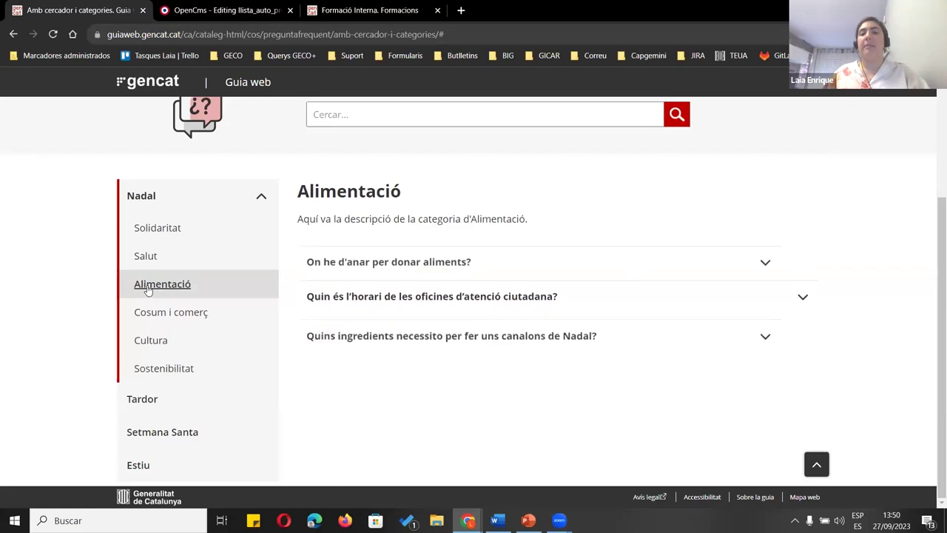
Compare the first question of the Solidaritat, Salut and Alimentació categories, highlighting each one
{"action": "left_click", "coordinate": [160, 230]}
{"action": "left_click_drag", "start_coordinate": [301, 259], "coordinate": [526, 257]}
{"action": "left_click", "coordinate": [140, 260]}
{"action": "left_click_drag", "start_coordinate": [299, 270], "coordinate": [524, 271]}
{"action": "left_click", "coordinate": [154, 285]}
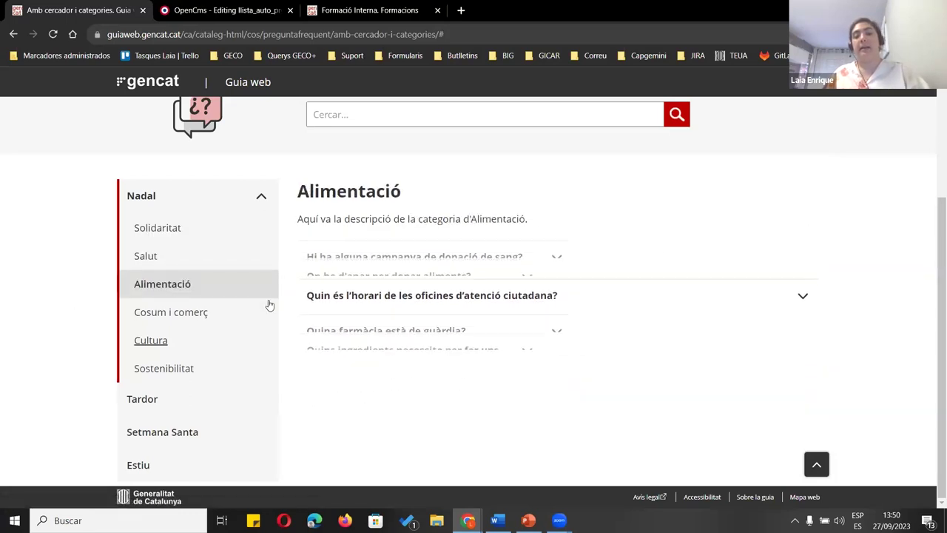
{"action": "left_click_drag", "start_coordinate": [300, 258], "coordinate": [496, 256]}
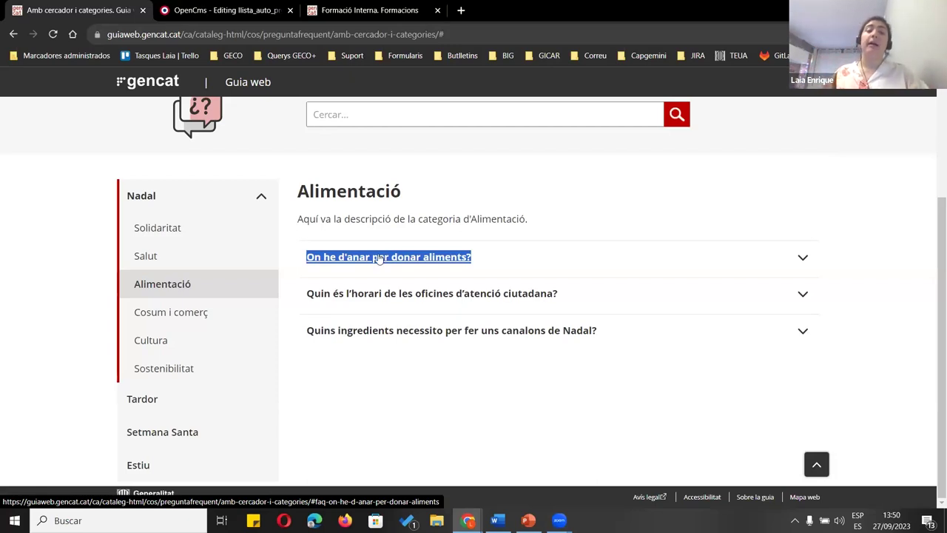
Go back to the Llista cercador preguntes editor and close it to return to the explorer's folder listing
{"action": "left_click", "coordinate": [230, 10]}
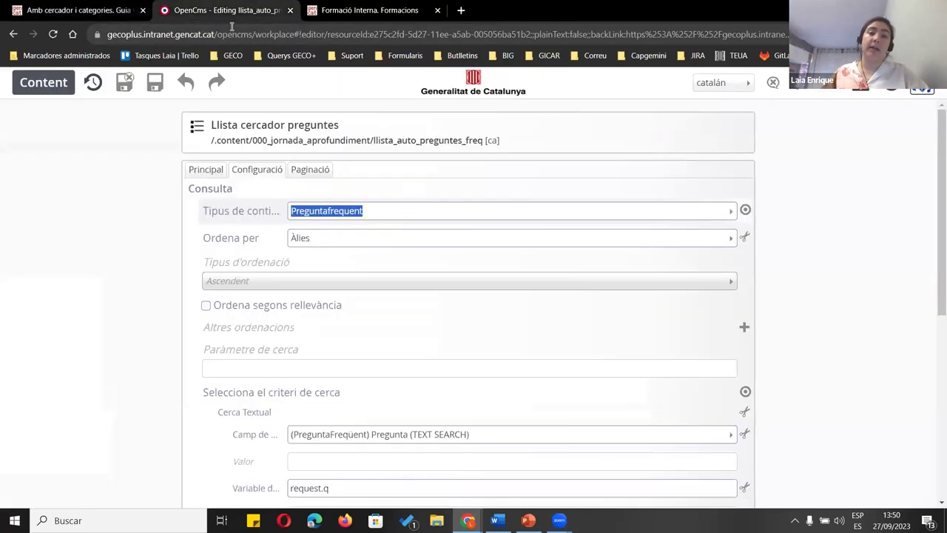
{"action": "left_click", "coordinate": [332, 11]}
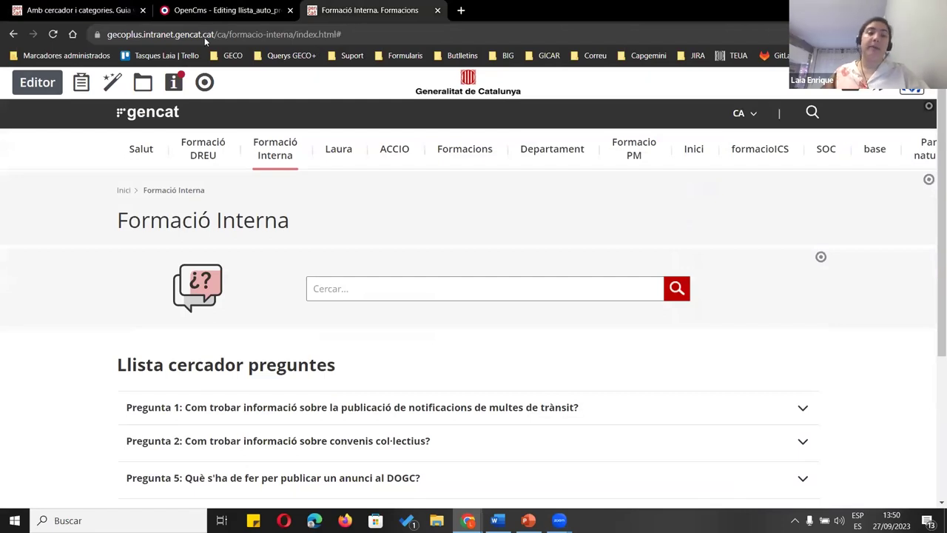
{"action": "key", "text": "ctrl+Tab"}
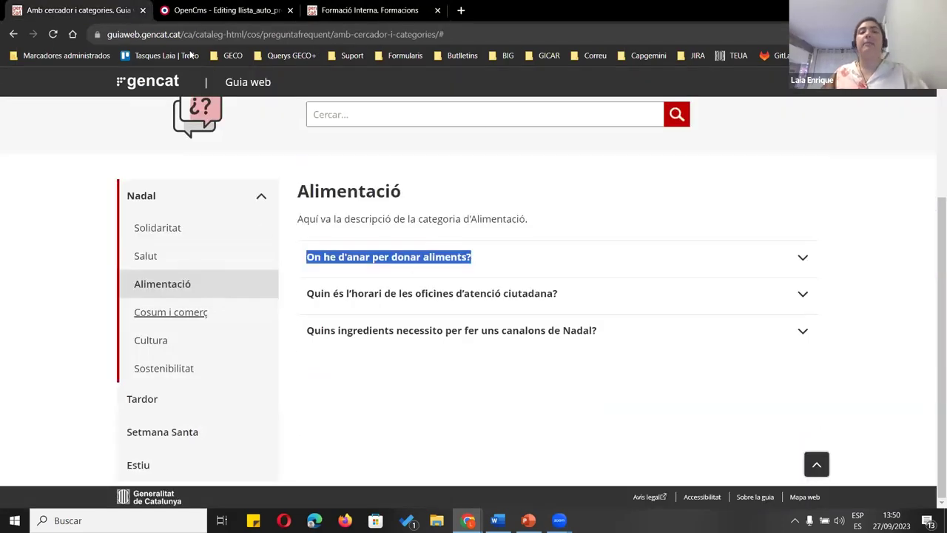
{"action": "left_click", "coordinate": [168, 13]}
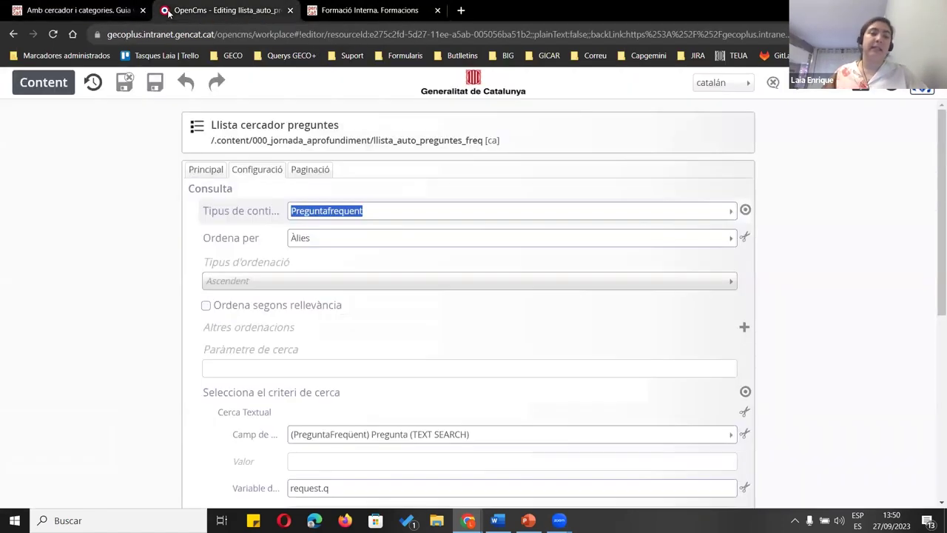
{"action": "left_click", "coordinate": [889, 92]}
{"action": "left_click", "coordinate": [318, 330]}
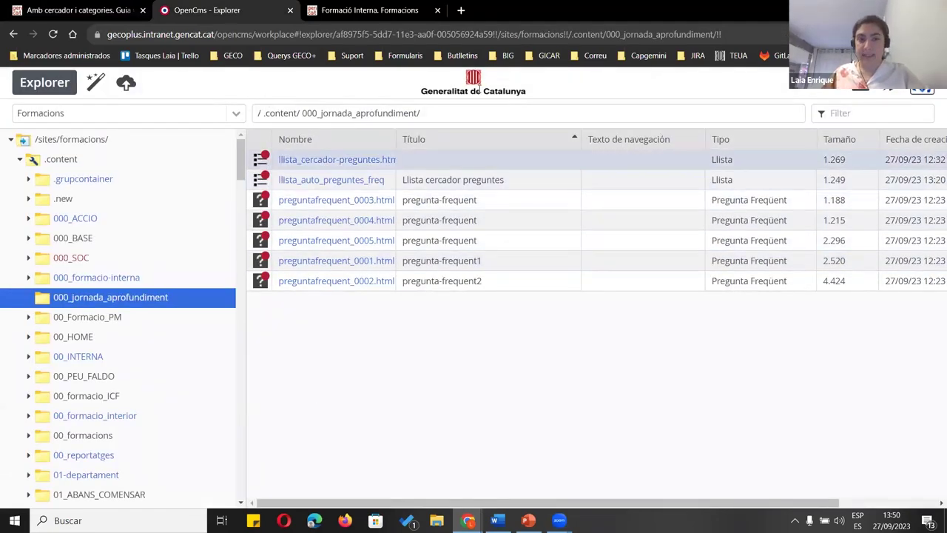
Select preguntafrequent_0003.html in the explorer and compare it with the first Alimentació question in the Guia web example
{"action": "left_click", "coordinate": [518, 202]}
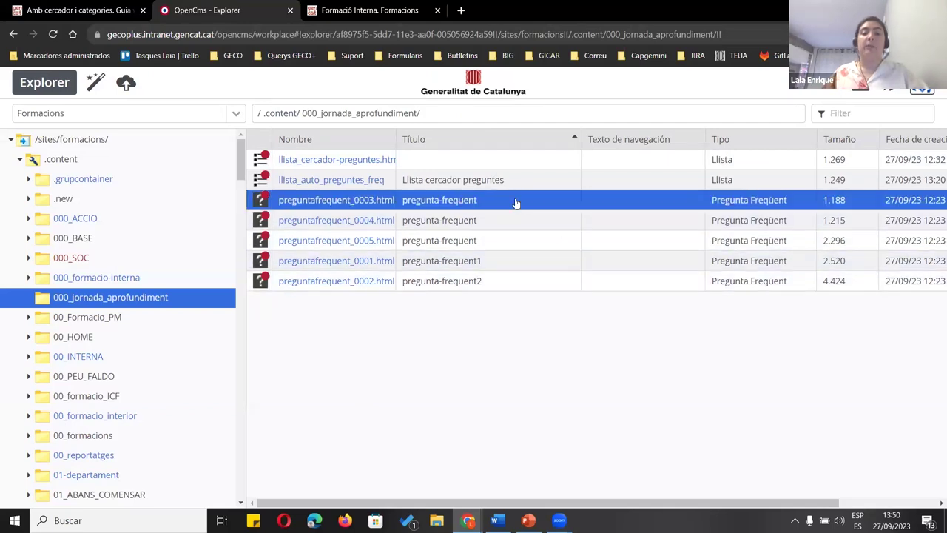
{"action": "left_click", "coordinate": [67, 10]}
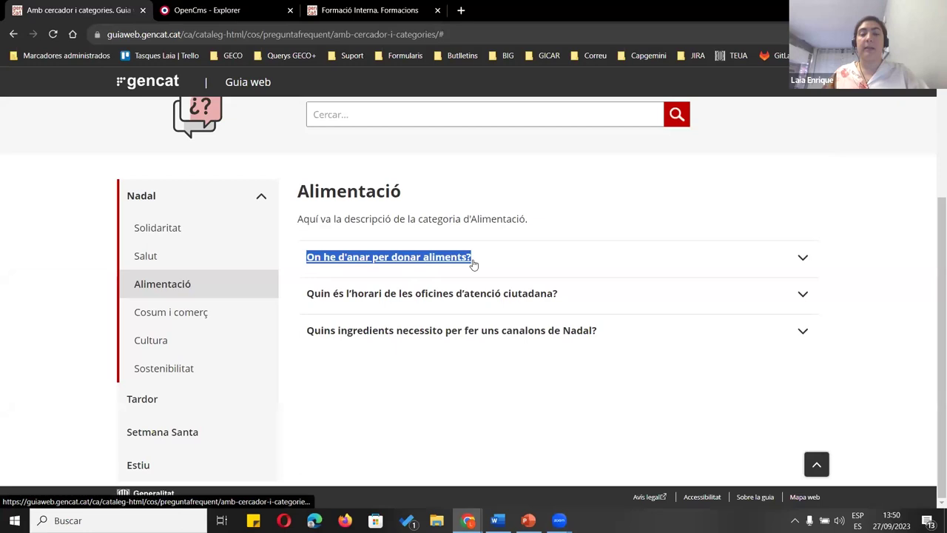
{"action": "left_click", "coordinate": [207, 10]}
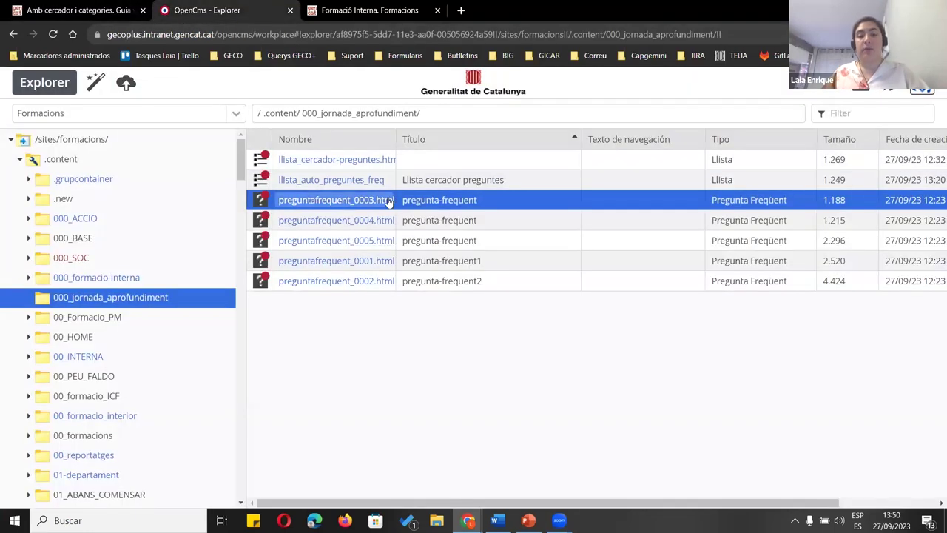
{"action": "left_click", "coordinate": [63, 8]}
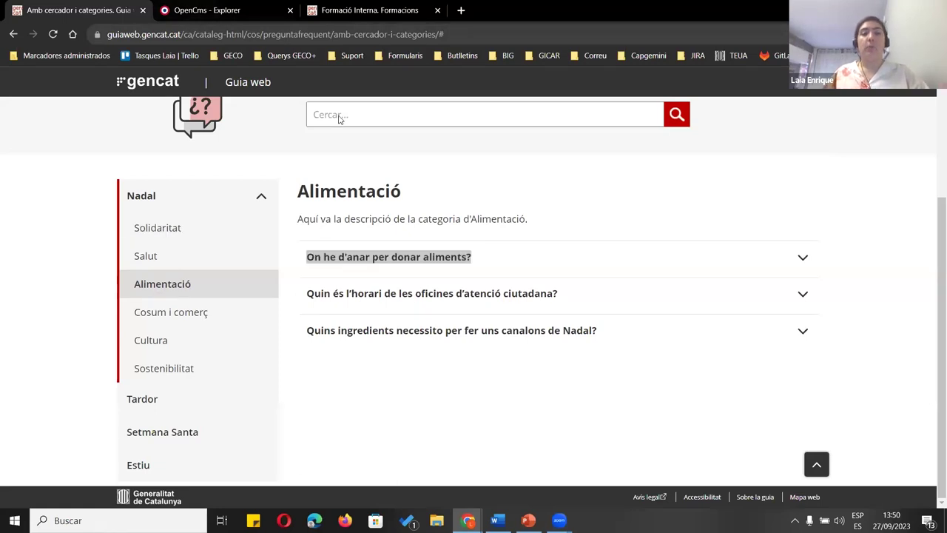
Switch to the OpenCms explorer and change the title of preguntafrequent_0003.html to "1.1-pregunta-frequent"
{"action": "key", "text": "ctrl+Tab"}
{"action": "right_click", "coordinate": [470, 203]}
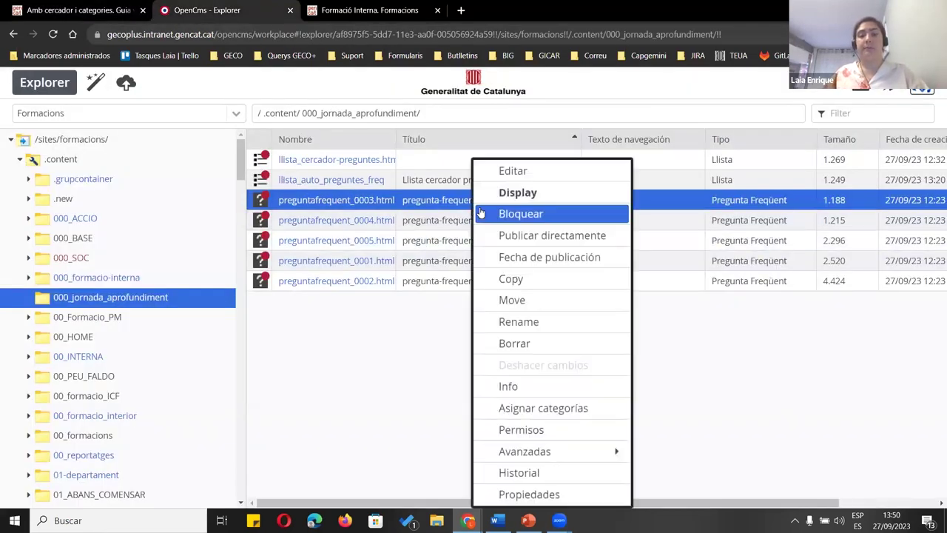
{"action": "left_click", "coordinate": [447, 200]}
{"action": "key", "text": "Home"}
{"action": "type", "text": "1.1"}
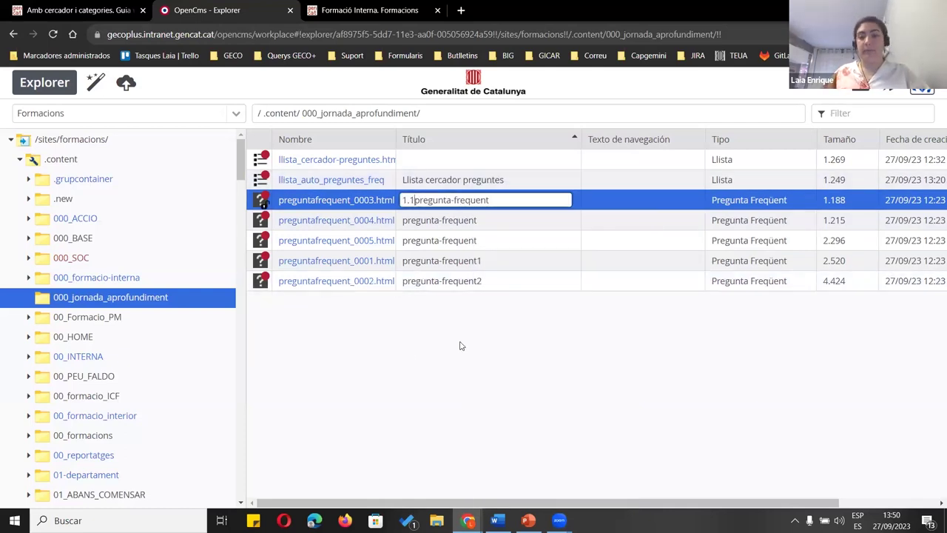
{"action": "type", "text": "-"}
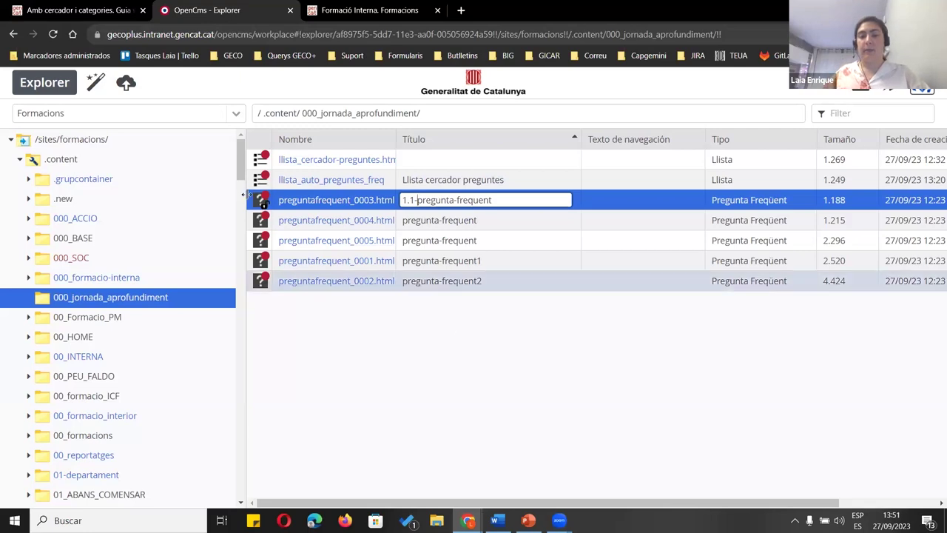
{"action": "key", "text": "Return"}
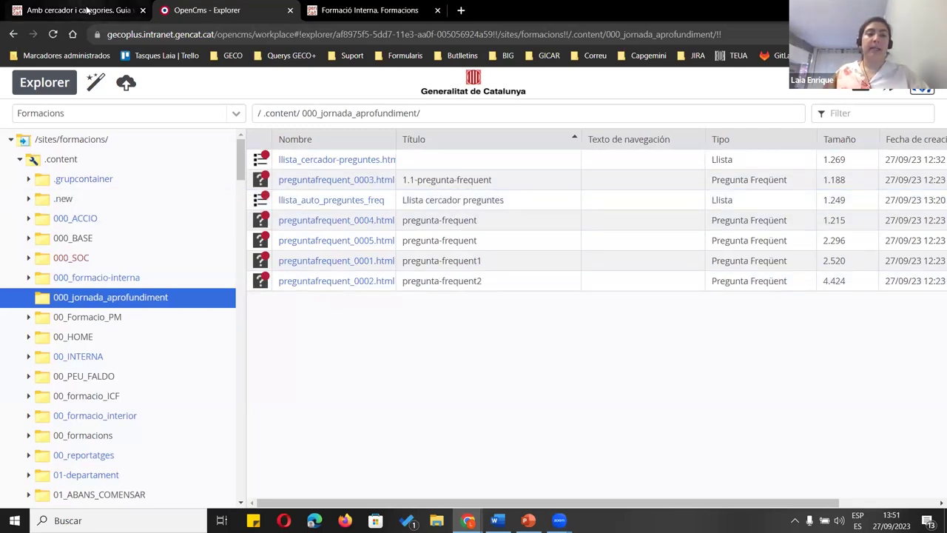
Review the Alimentació questions and the Salut questions in the Guia web example, and return to the OpenCms explorer
{"action": "key", "text": "ctrl+shift+Tab"}
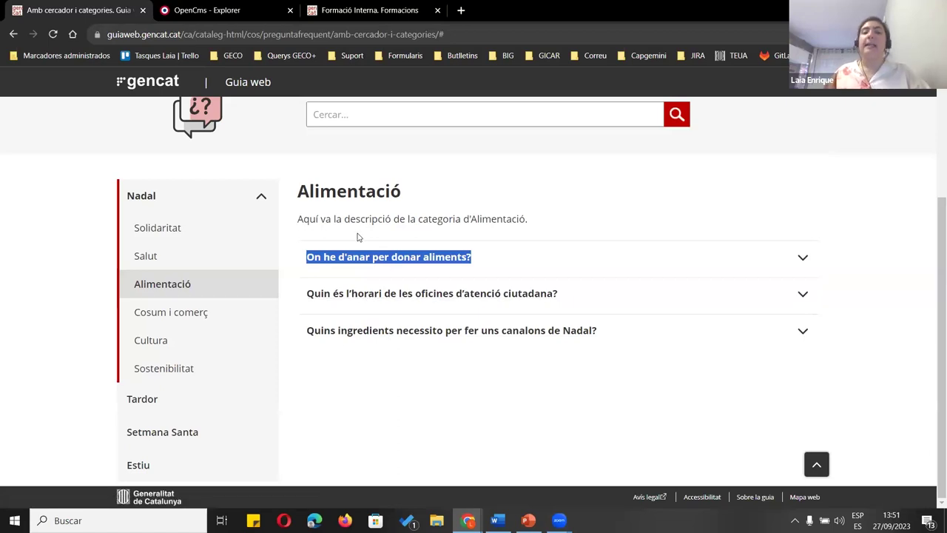
{"action": "key", "text": "ctrl+Tab"}
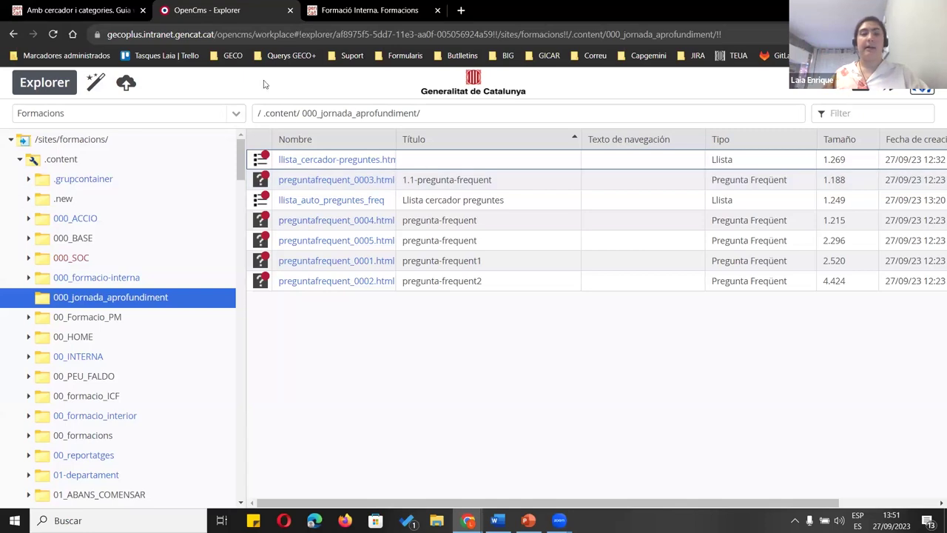
{"action": "left_click", "coordinate": [59, 7]}
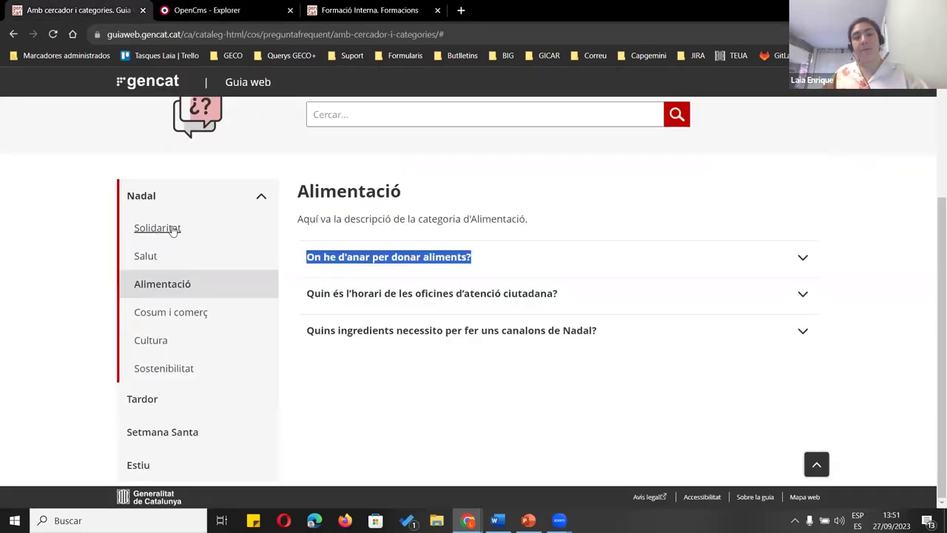
{"action": "left_click", "coordinate": [146, 255]}
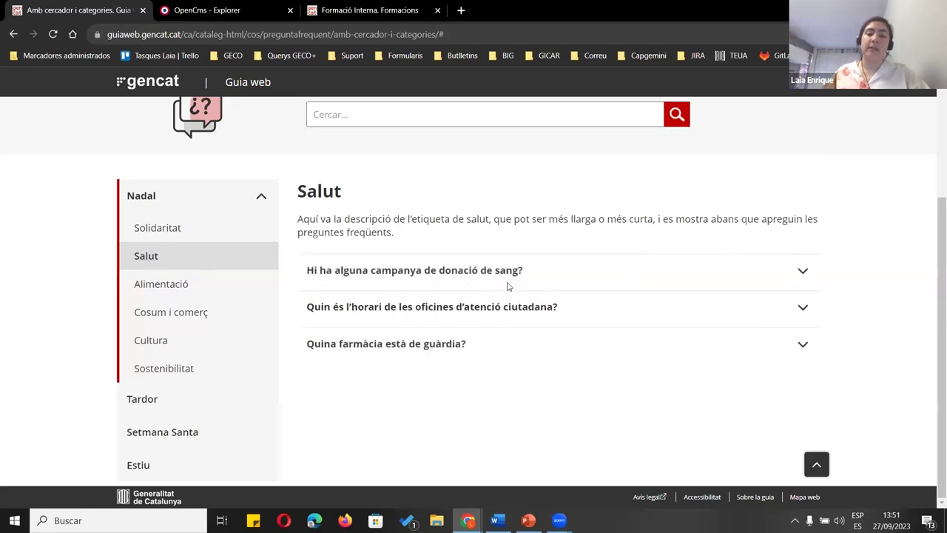
{"action": "left_click", "coordinate": [167, 11]}
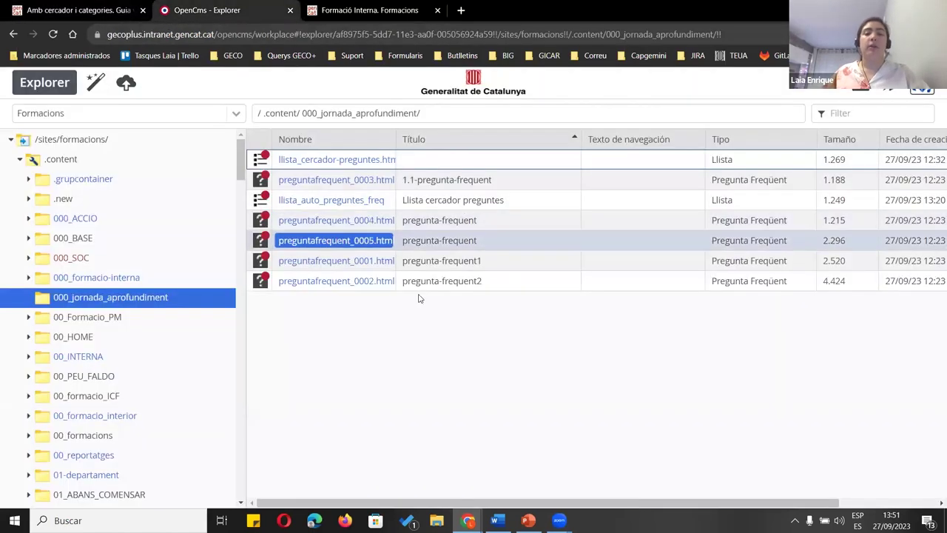
{"action": "right_click", "coordinate": [431, 200]}
{"action": "left_click", "coordinate": [430, 200]}
{"action": "left_click", "coordinate": [403, 200]}
{"action": "type", "text": "2.1-Llista cercador preguntes"}
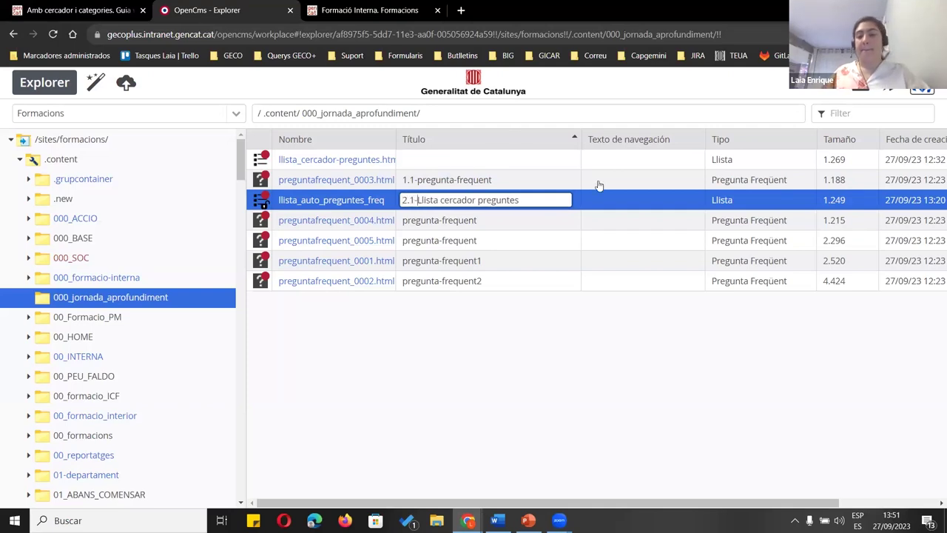
{"action": "key", "text": "BackSpace"}
{"action": "key", "text": "BackSpace"}
{"action": "key", "text": "BackSpace"}
{"action": "key", "text": "BackSpace"}
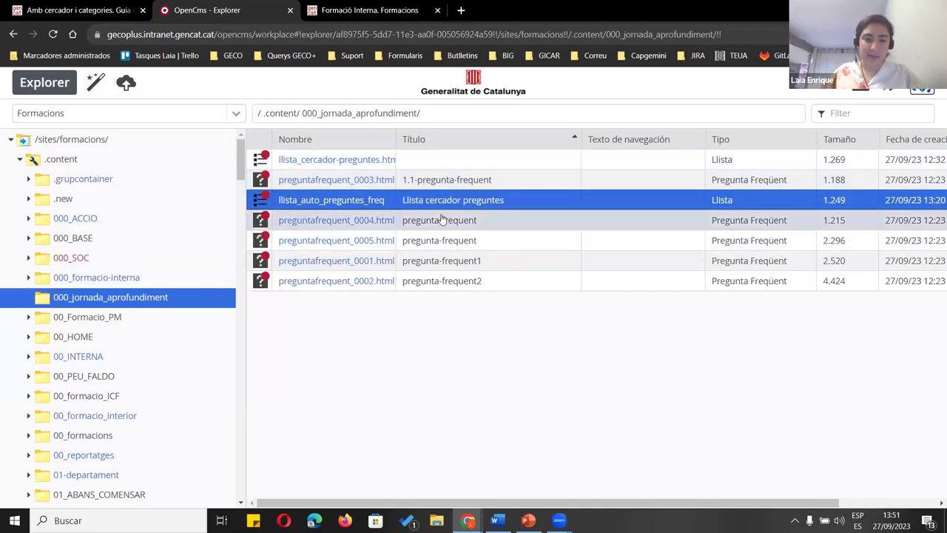
Change the title of preguntafrequent_0004.html to "2.1- pregunta-frequent"
{"action": "left_click", "coordinate": [441, 220]}
{"action": "left_click", "coordinate": [416, 221]}
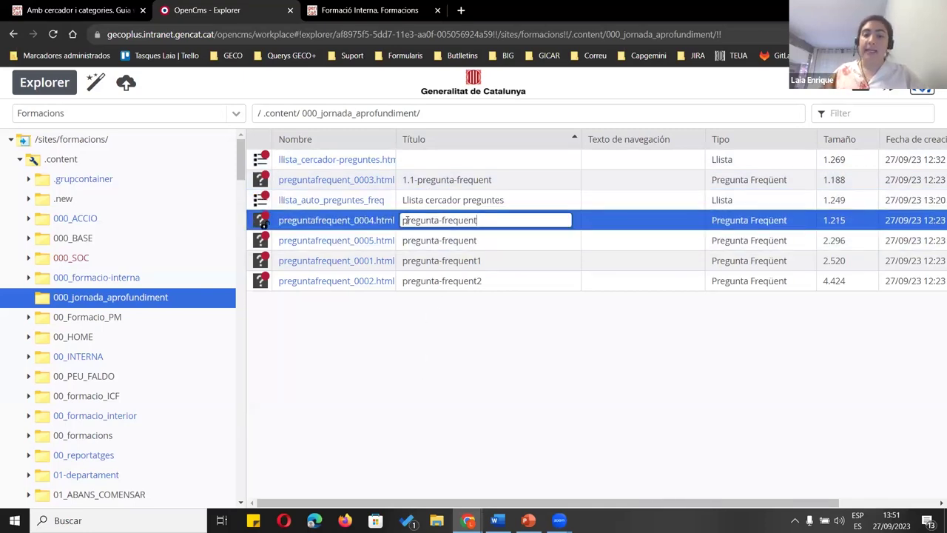
{"action": "type", "text": "2.1"}
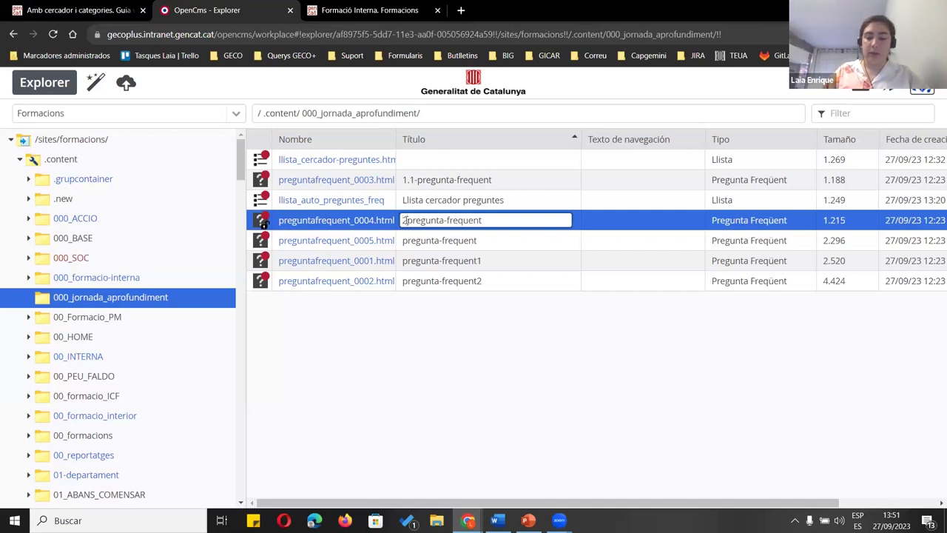
{"action": "type", "text": "-"}
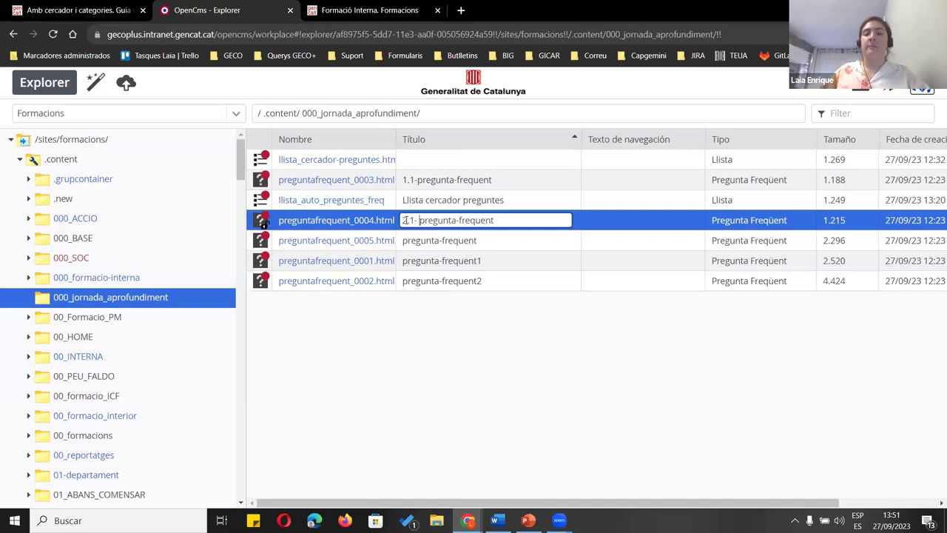
Set the title of preguntafrequent_0004.html to 2.1-pregunta-frequent
{"action": "left_click", "coordinate": [444, 332]}
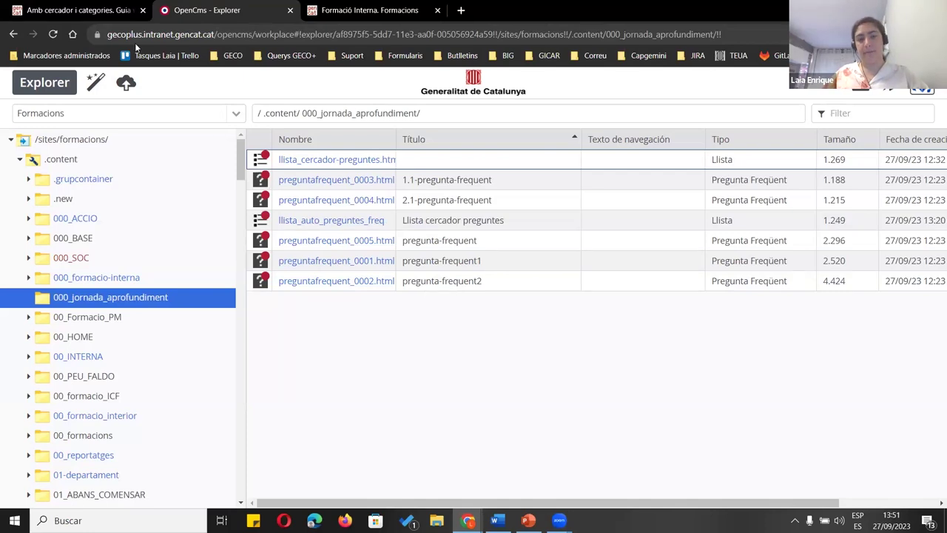
Examine the subcategories under Nadal, from Solidaritat to Sostenibilitat, on the Guia web example page
{"action": "key", "text": "ctrl+shift+Tab"}
{"action": "double_click", "coordinate": [158, 228]}
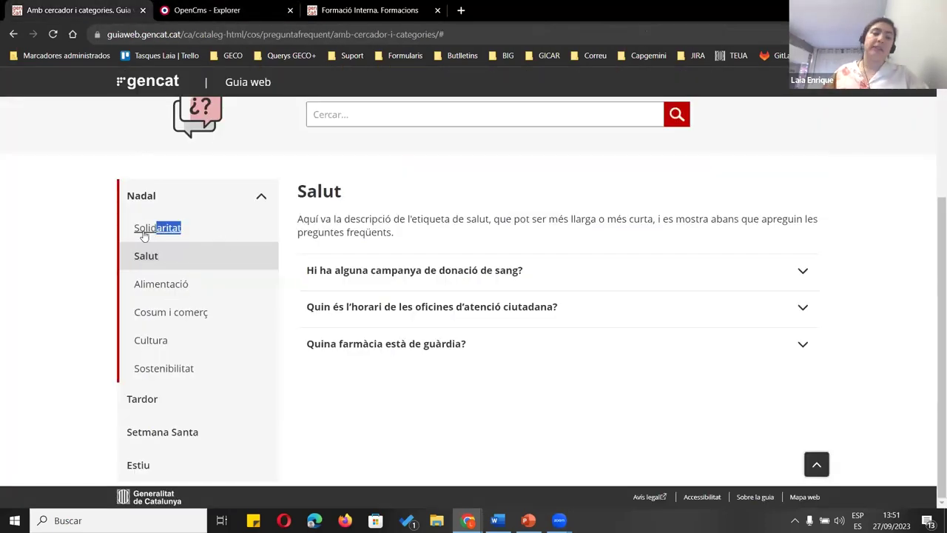
{"action": "double_click", "coordinate": [151, 256]}
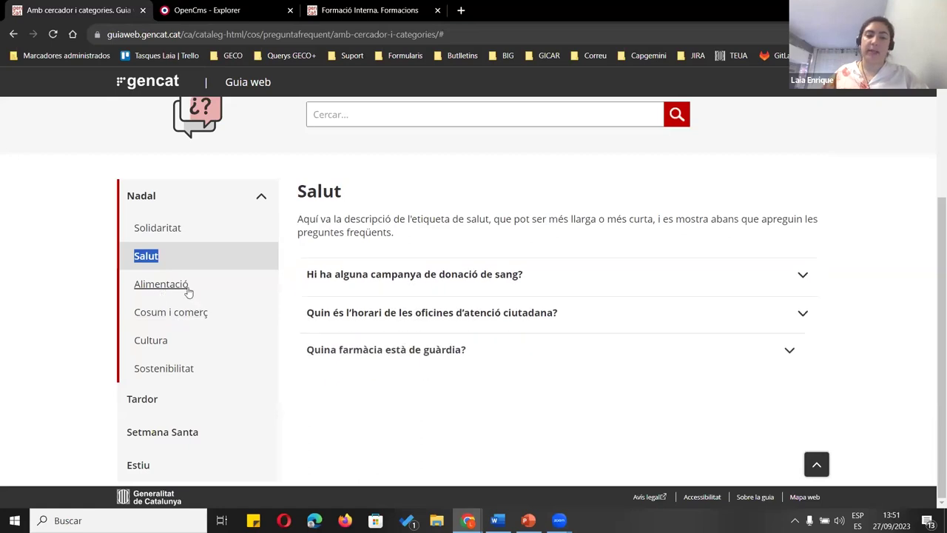
{"action": "double_click", "coordinate": [136, 287]}
{"action": "left_click_drag", "start_coordinate": [131, 223], "coordinate": [222, 387]}
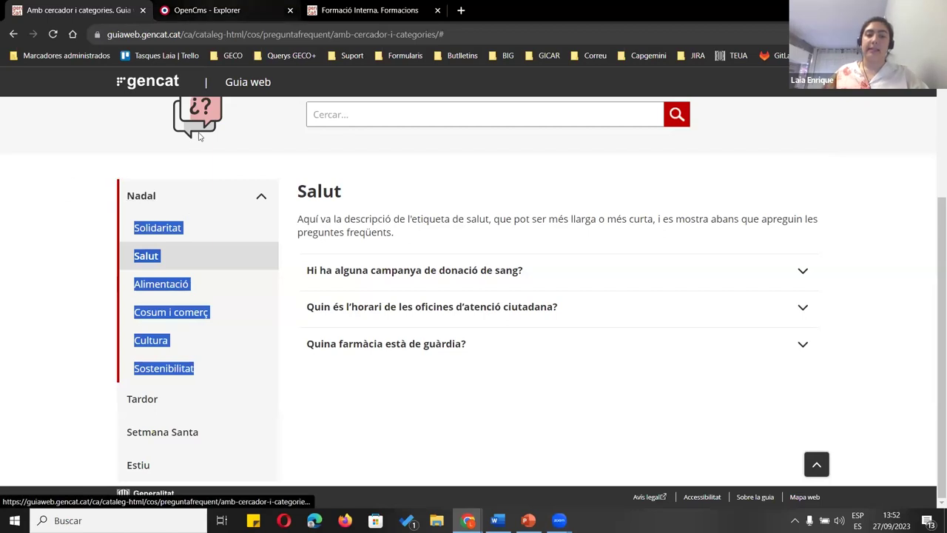
Return to the OpenCms Explorer and open llista_auto_preguntes_freq for editing at its search criteria
{"action": "left_click", "coordinate": [207, 10]}
{"action": "left_click", "coordinate": [340, 167]}
{"action": "left_click", "coordinate": [322, 222]}
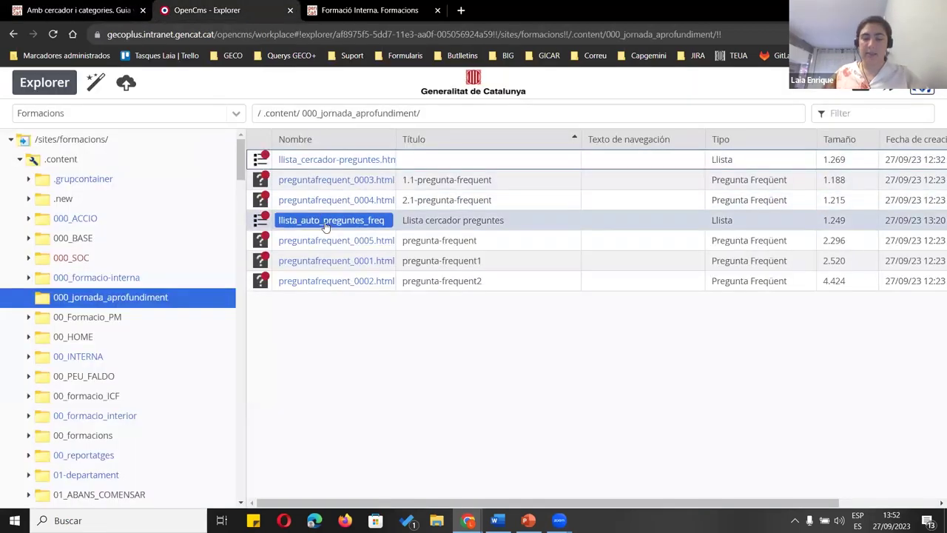
{"action": "left_click", "coordinate": [306, 165]}
{"action": "left_click", "coordinate": [306, 222]}
{"action": "left_click", "coordinate": [309, 238]}
{"action": "left_click", "coordinate": [305, 222]}
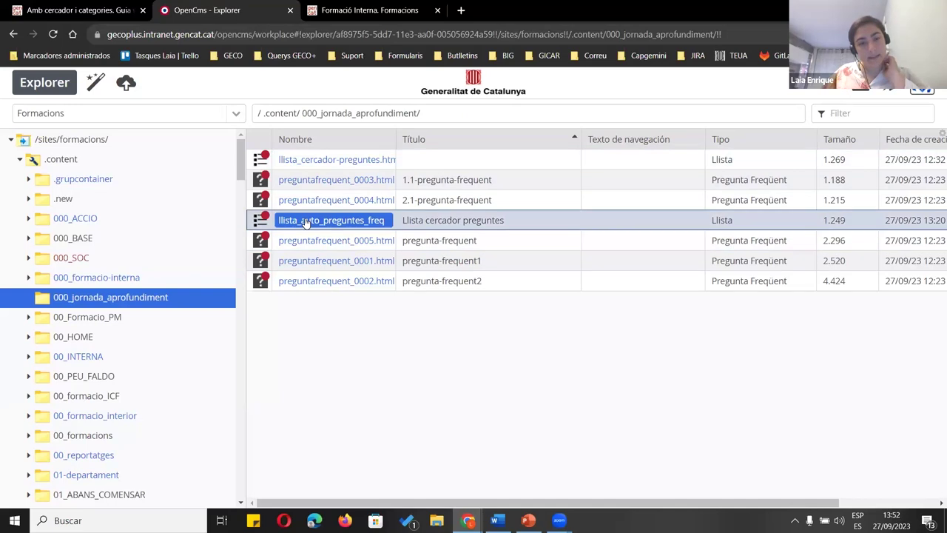
{"action": "right_click", "coordinate": [305, 222]}
{"action": "left_click", "coordinate": [336, 175]}
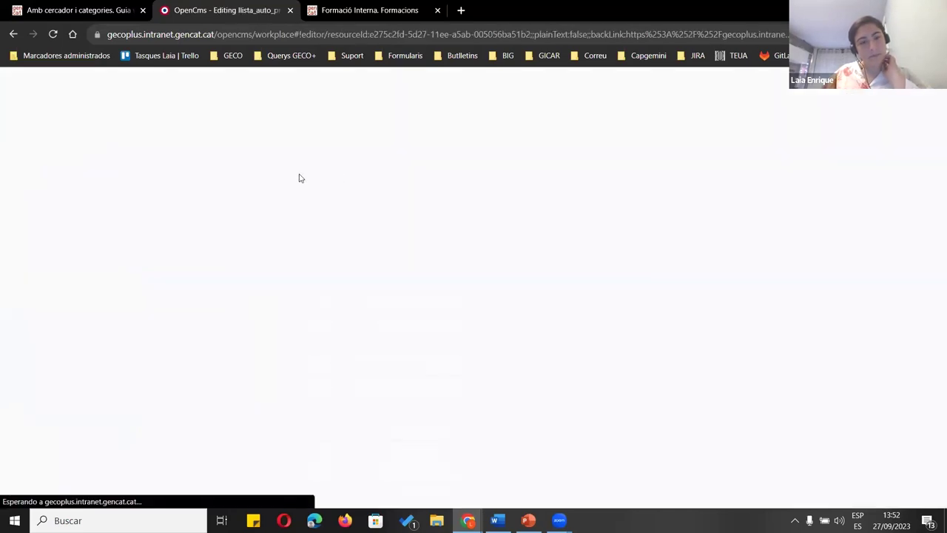
{"action": "left_click", "coordinate": [263, 169]}
Add a Categoria search criterion to the list and remove the Carpeta criterion
{"action": "scroll", "coordinate": [419, 236], "scroll_direction": "down", "scroll_amount": 5}
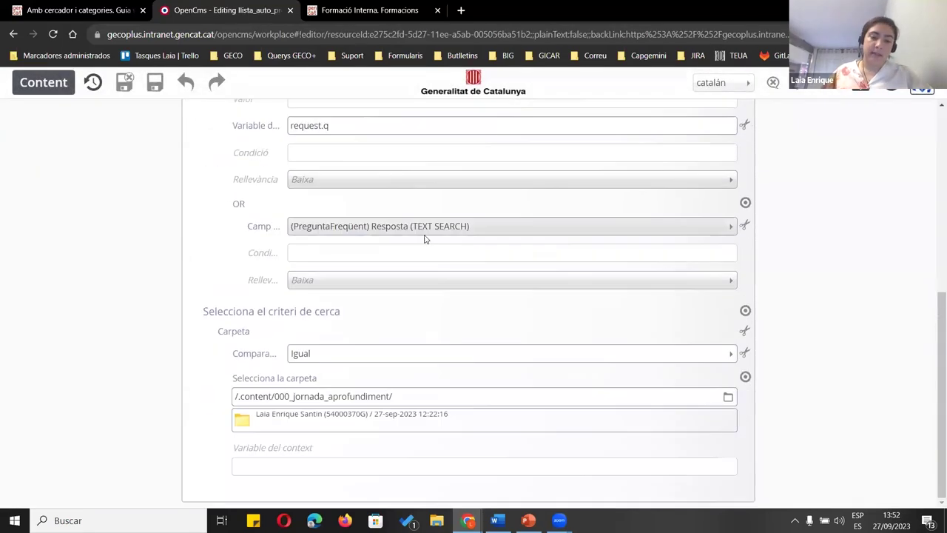
{"action": "scroll", "coordinate": [647, 235], "scroll_direction": "up", "scroll_amount": 3}
{"action": "mouse_move", "coordinate": [733, 278]}
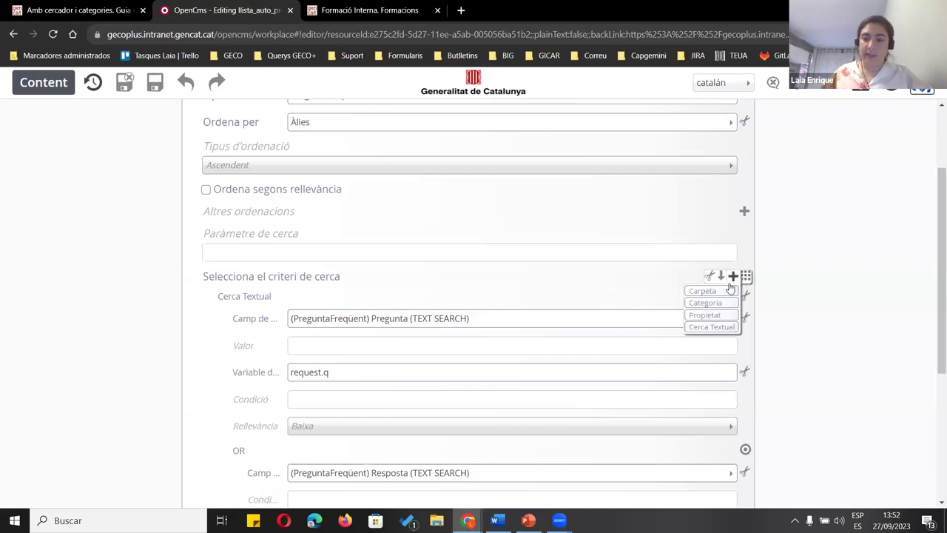
{"action": "left_click", "coordinate": [706, 302]}
{"action": "scroll", "coordinate": [503, 296], "scroll_direction": "down", "scroll_amount": 10}
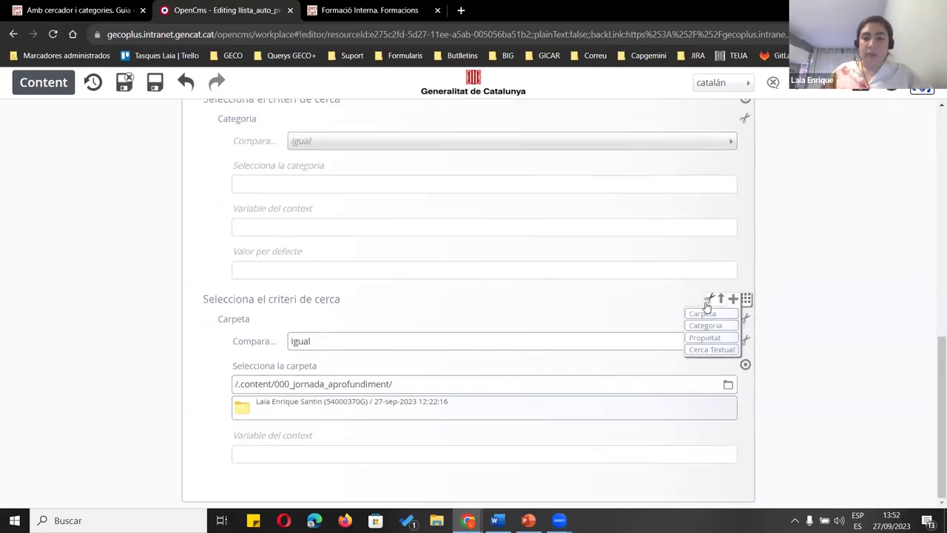
{"action": "left_click", "coordinate": [708, 299]}
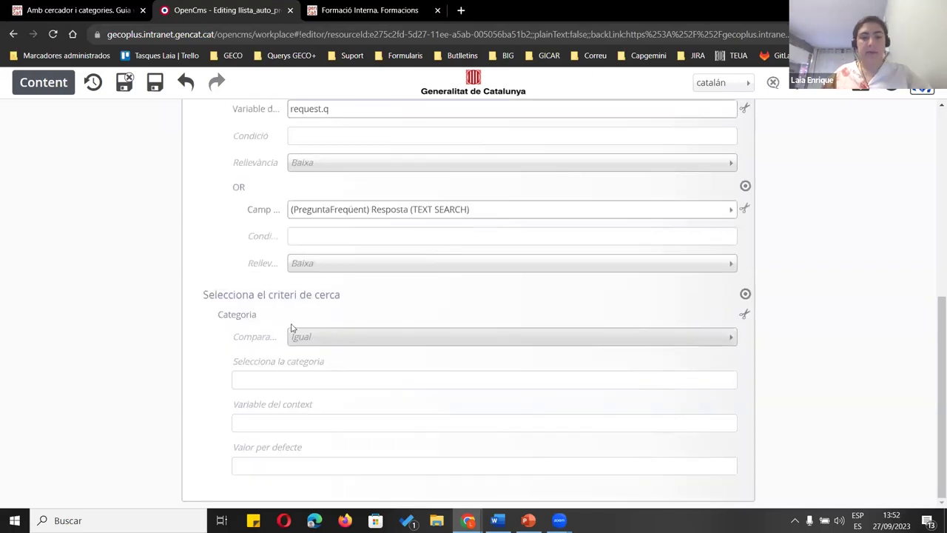
Set the category criterion's comparison to Conté and assign it the category 01_jornada_aprofundiment/01_test1
{"action": "left_click", "coordinate": [335, 343]}
{"action": "left_click", "coordinate": [330, 341]}
{"action": "left_click", "coordinate": [330, 344]}
{"action": "left_click", "coordinate": [328, 377]}
{"action": "left_click", "coordinate": [285, 382]}
{"action": "left_click", "coordinate": [267, 203]}
{"action": "left_click", "coordinate": [664, 308]}
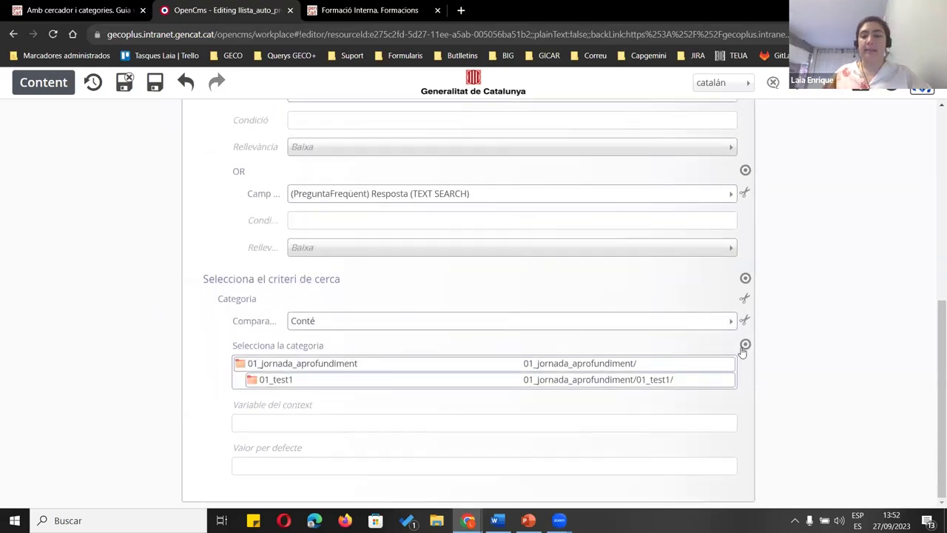
Add a second category to the criterion and assign it 01_jornada_aprofundiment/03_test3
{"action": "left_click", "coordinate": [732, 344]}
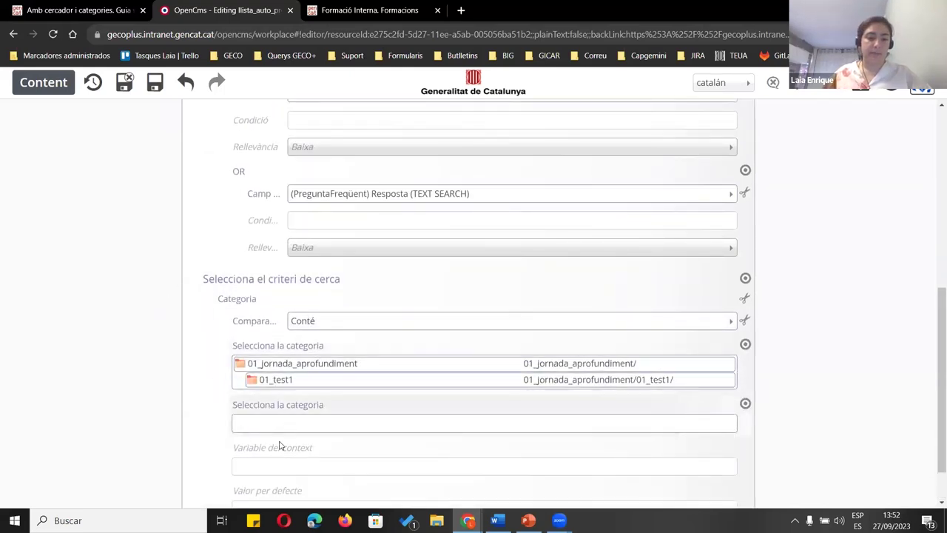
{"action": "left_click", "coordinate": [288, 423]}
{"action": "left_click", "coordinate": [289, 282]}
{"action": "left_click", "coordinate": [143, 328]}
{"action": "scroll", "coordinate": [489, 325], "scroll_direction": "down", "scroll_amount": 1}
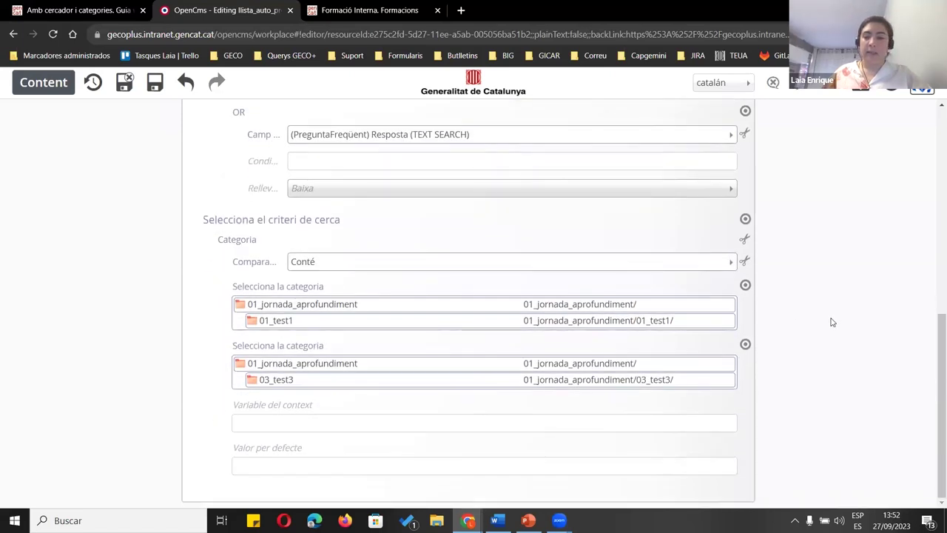
Add 01_jornada_aprofundiment/02_test2 as the criterion's third category, then save the list and exit its editor
{"action": "left_click", "coordinate": [732, 344]}
{"action": "left_click", "coordinate": [321, 425]}
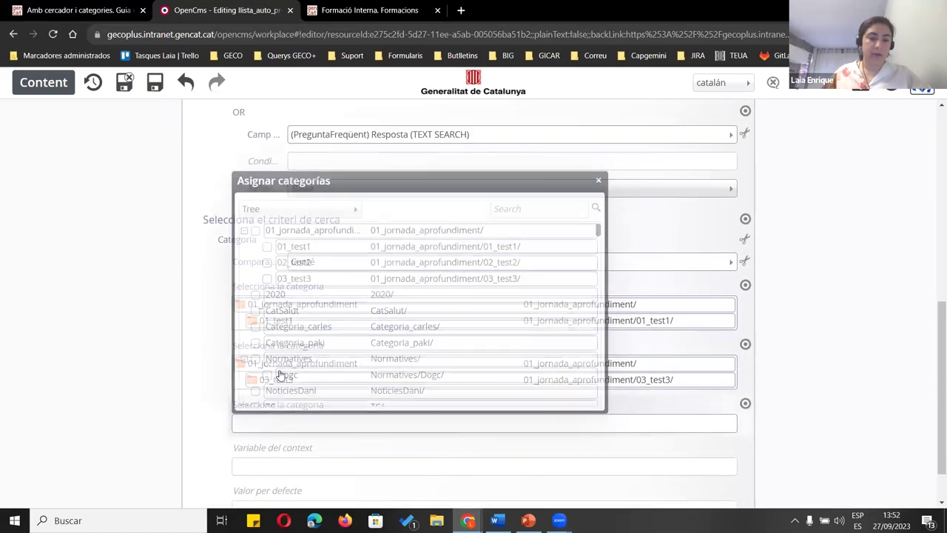
{"action": "left_click", "coordinate": [296, 262]}
{"action": "left_click", "coordinate": [57, 290]}
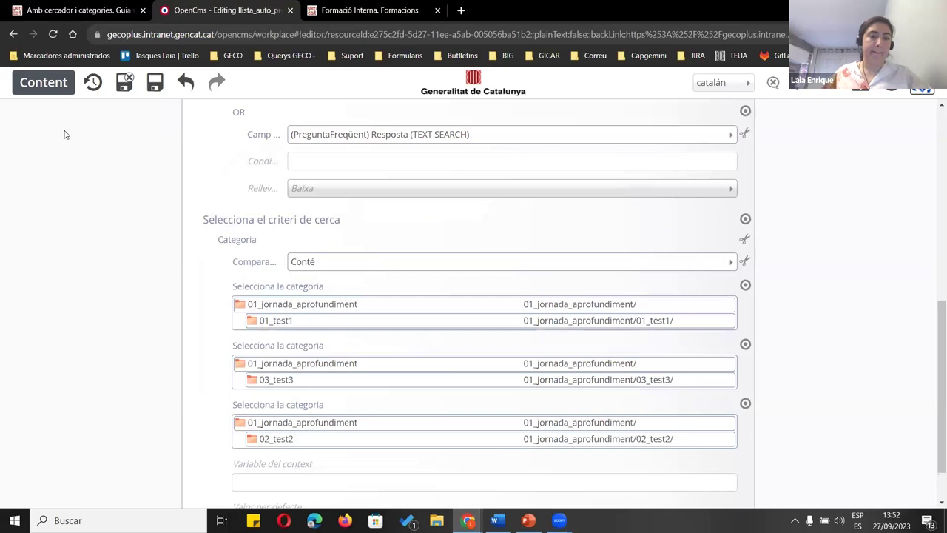
{"action": "left_click", "coordinate": [124, 82]}
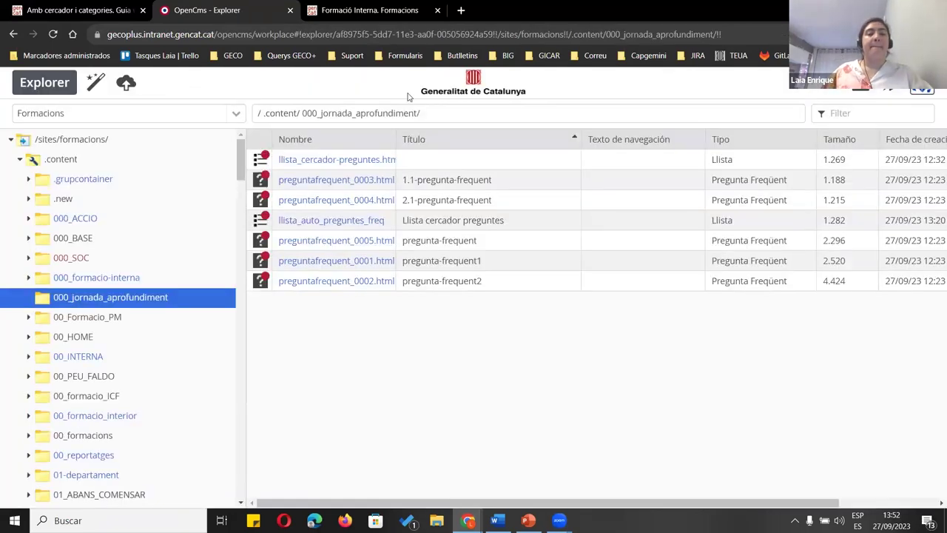
Reload the Formació Interna page and check the order of its question categories
{"action": "key", "text": "ctrl+Tab"}
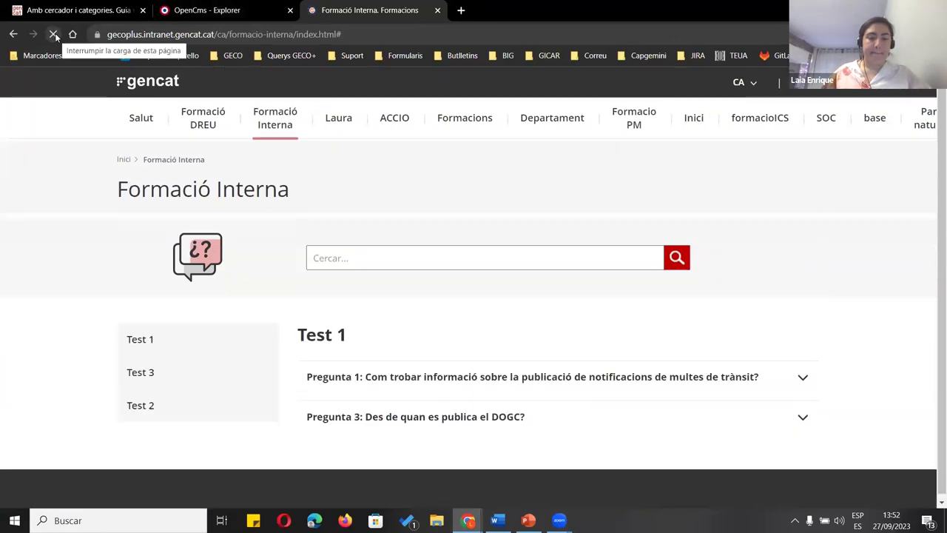
{"action": "left_click_drag", "start_coordinate": [158, 370], "coordinate": [136, 369]}
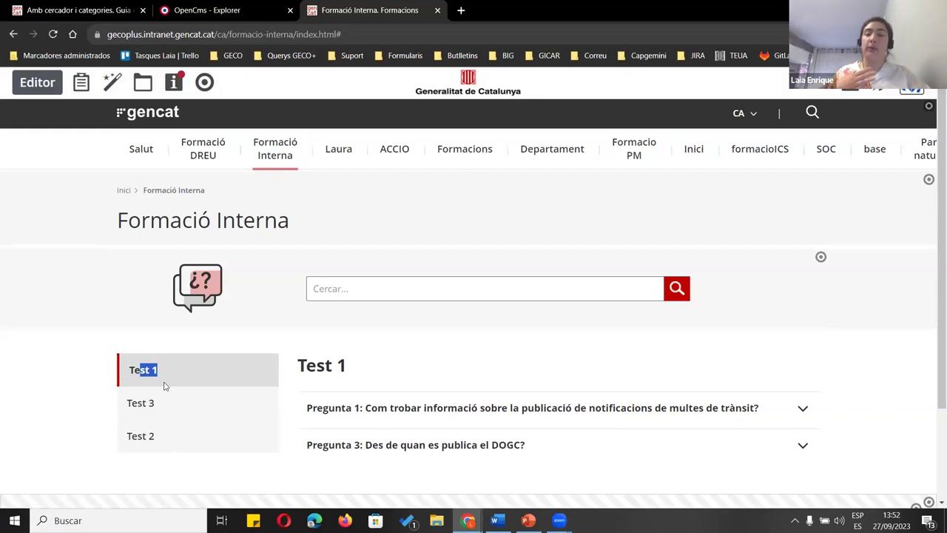
Return to the Guia web example and compare the questions under Nadal's Solidaritat and Salut subcategories
{"action": "left_click", "coordinate": [48, 8]}
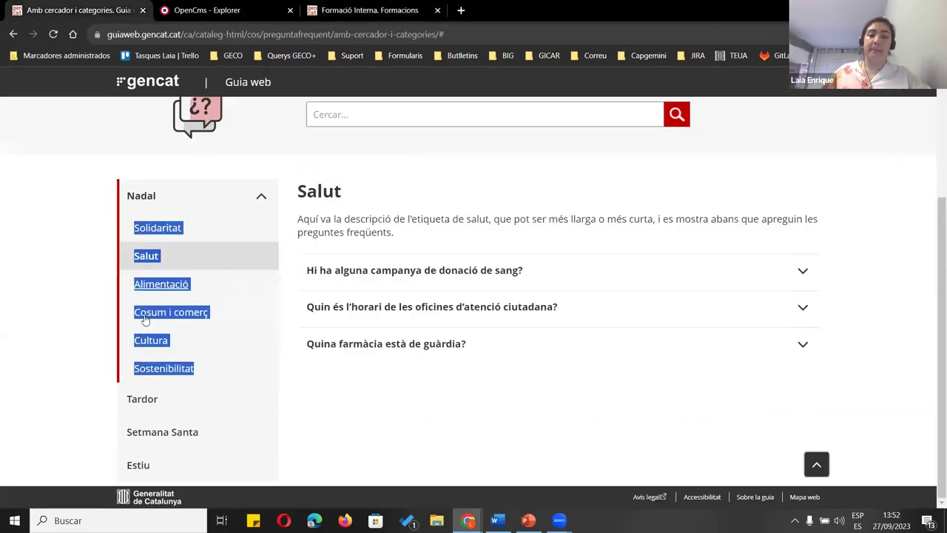
{"action": "left_click_drag", "start_coordinate": [138, 222], "coordinate": [239, 370]}
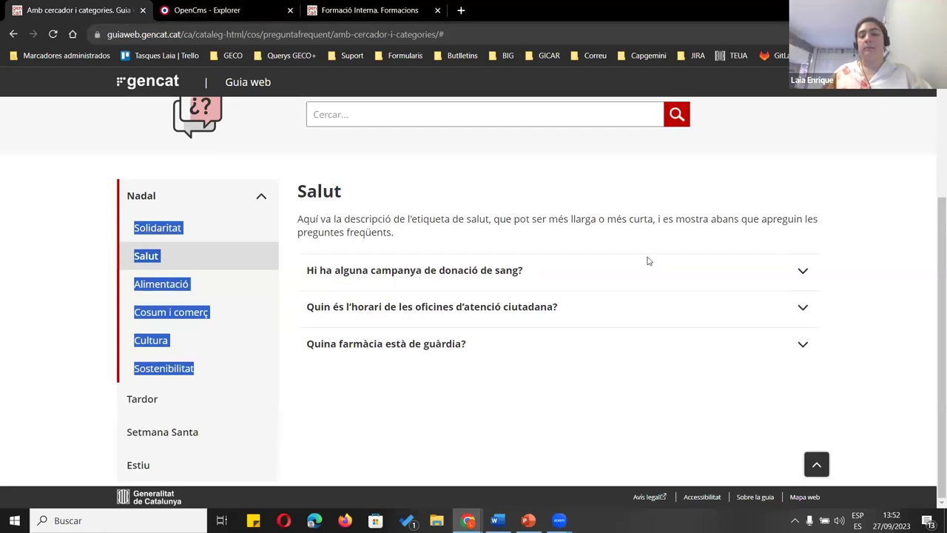
{"action": "left_click", "coordinate": [158, 229]}
{"action": "left_click_drag", "start_coordinate": [290, 239], "coordinate": [394, 463]}
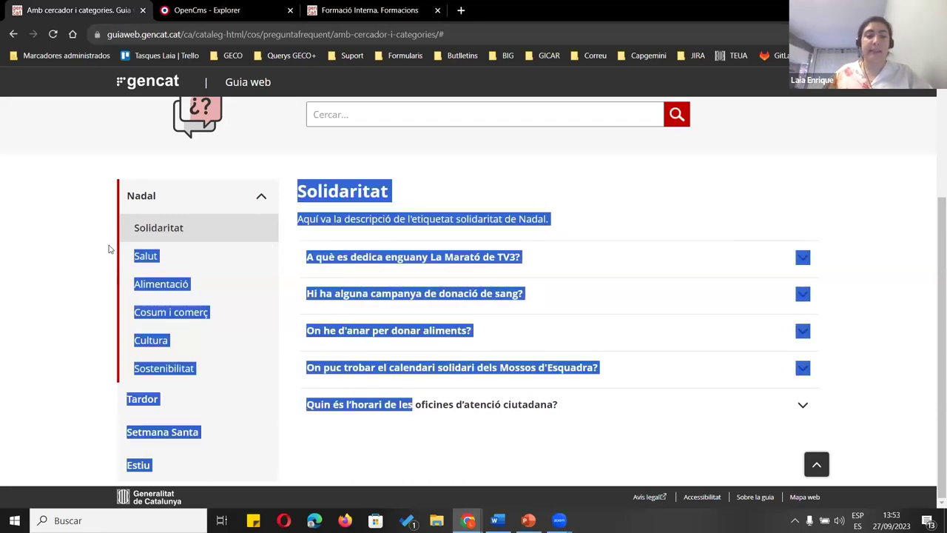
{"action": "left_click", "coordinate": [250, 256]}
{"action": "left_click", "coordinate": [56, 226]}
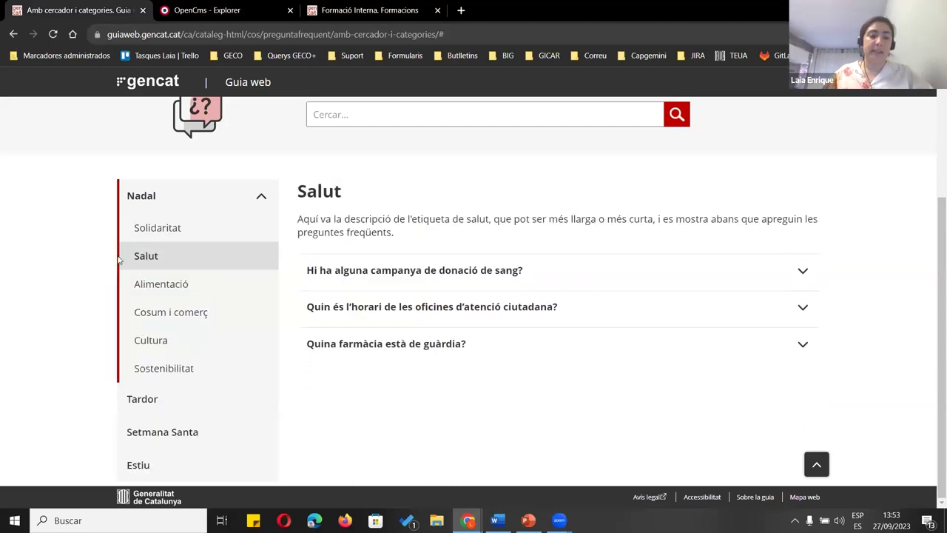
Display the Solidaritat subcategory and examine the order of its frequently asked questions
{"action": "left_click", "coordinate": [158, 229]}
{"action": "left_click_drag", "start_coordinate": [304, 257], "coordinate": [553, 260]}
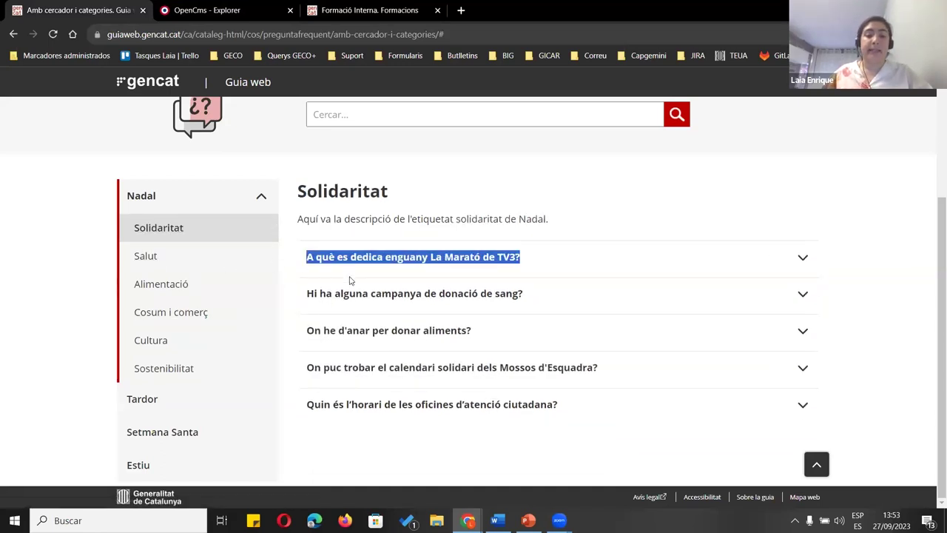
{"action": "left_click_drag", "start_coordinate": [303, 294], "coordinate": [551, 289]}
{"action": "left_click_drag", "start_coordinate": [296, 333], "coordinate": [482, 333]}
{"action": "left_click_drag", "start_coordinate": [305, 367], "coordinate": [571, 366]}
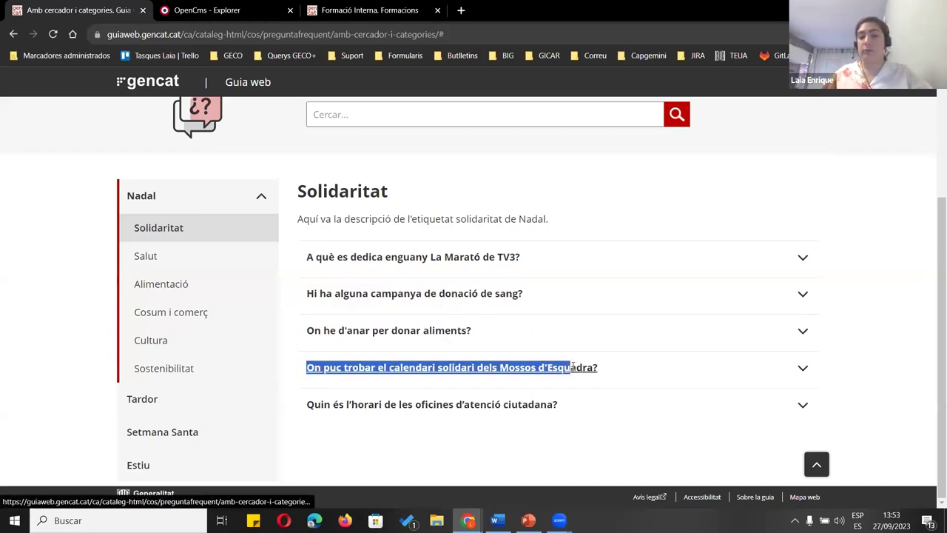
{"action": "left_click_drag", "start_coordinate": [296, 333], "coordinate": [566, 330]}
{"action": "left_click_drag", "start_coordinate": [299, 369], "coordinate": [599, 367]}
{"action": "left_click_drag", "start_coordinate": [297, 407], "coordinate": [559, 405]}
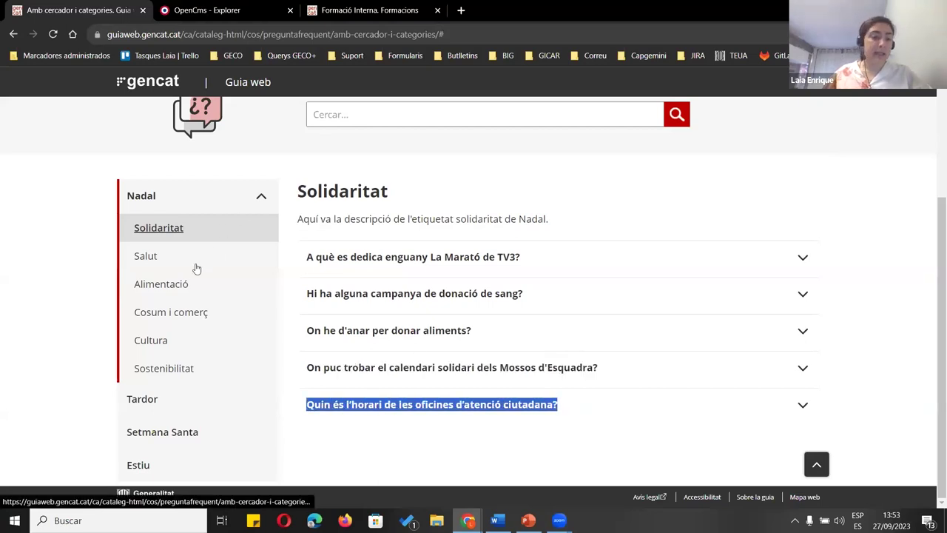
Display the Cultura subcategory and examine the order of its first questions
{"action": "left_click", "coordinate": [152, 339]}
{"action": "left_click_drag", "start_coordinate": [301, 257], "coordinate": [599, 260]}
{"action": "left_click_drag", "start_coordinate": [299, 295], "coordinate": [473, 294]}
{"action": "left_click_drag", "start_coordinate": [310, 333], "coordinate": [477, 326]}
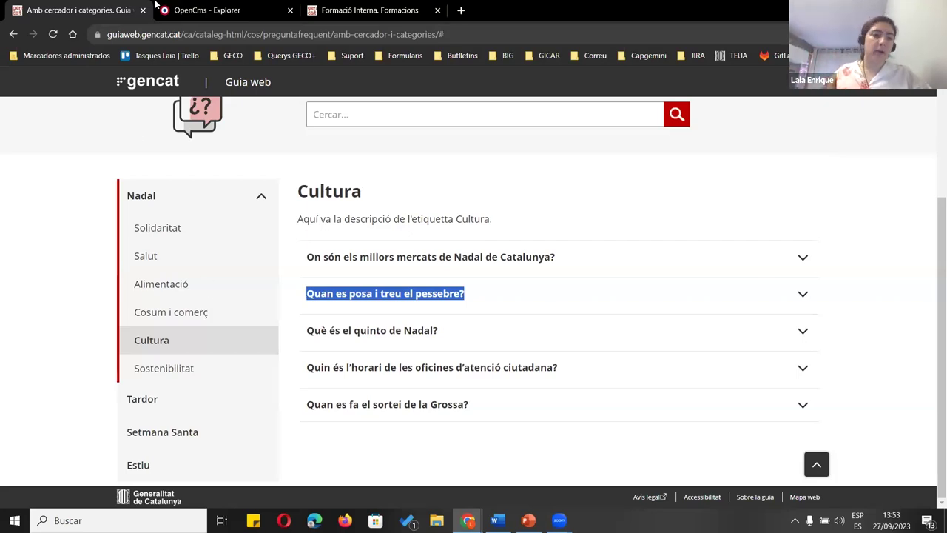
Open preguntafrequent_0003.html in the OpenCms editor, examine its alias and question text, and close it
{"action": "left_click", "coordinate": [207, 9]}
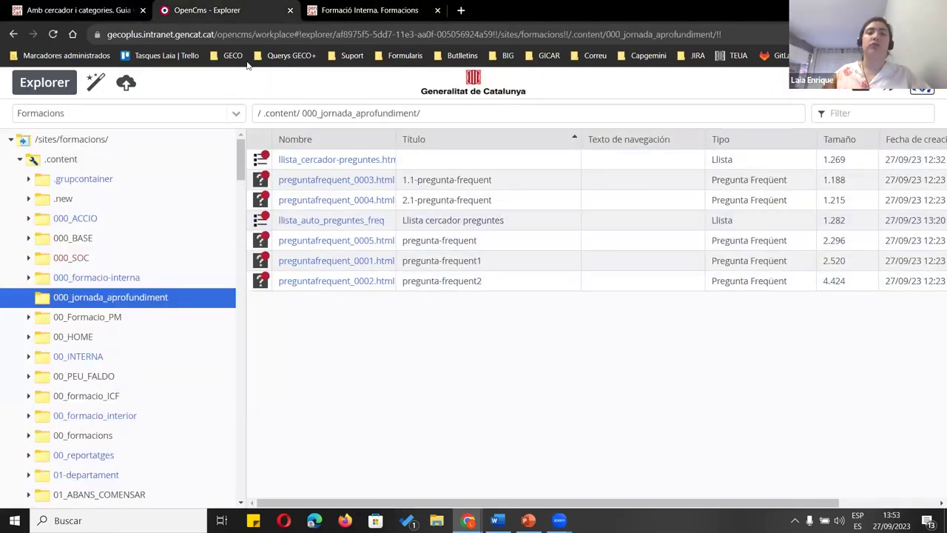
{"action": "right_click", "coordinate": [346, 180]}
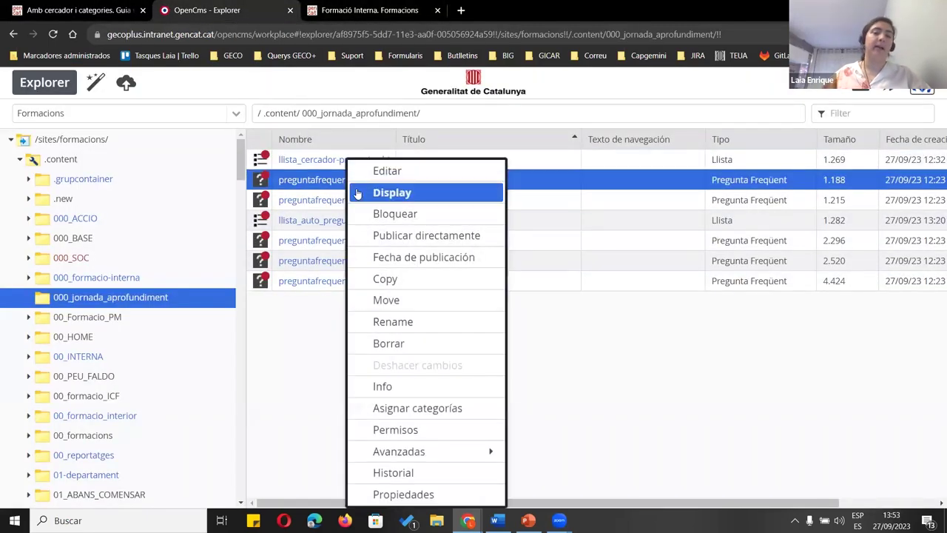
{"action": "left_click", "coordinate": [369, 171]}
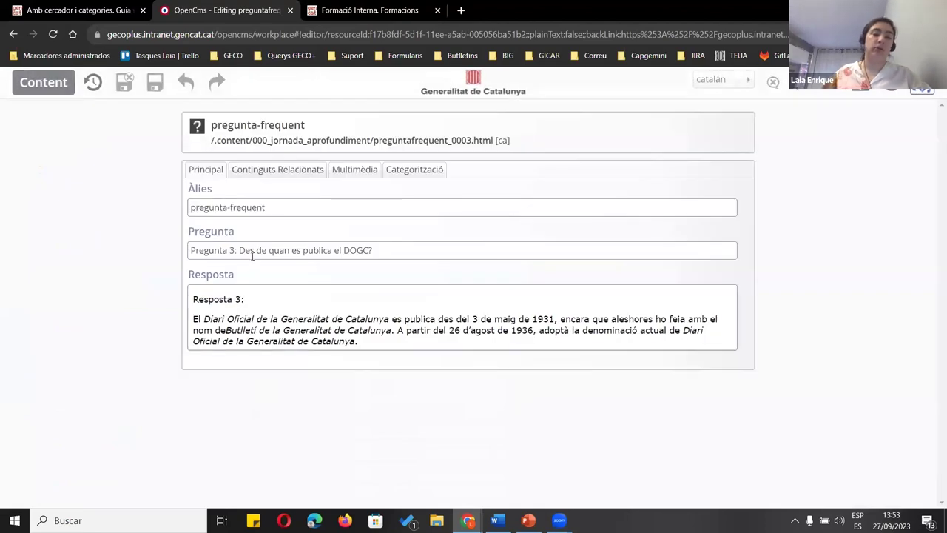
{"action": "left_click_drag", "start_coordinate": [372, 250], "coordinate": [182, 210]}
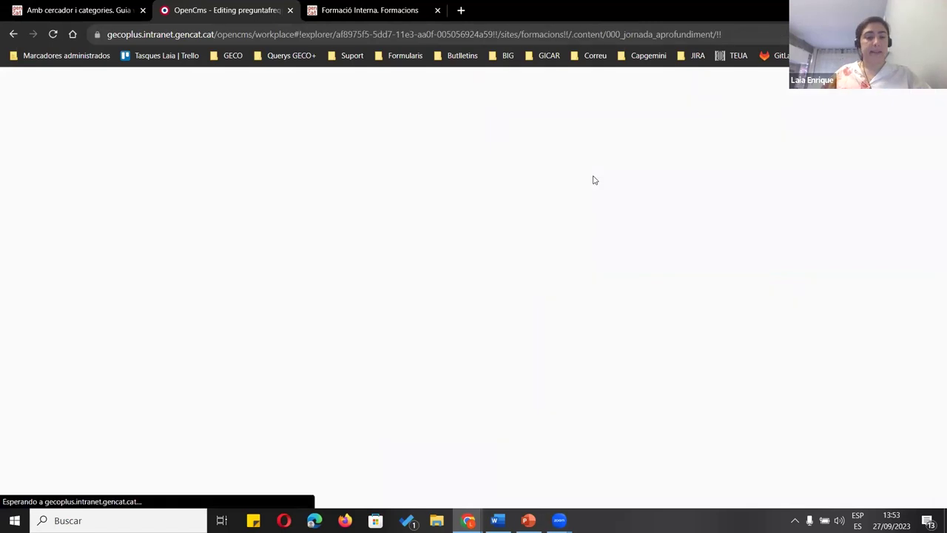
Return to the Formació Interna page and display the Test 3 category's questions
{"action": "key", "text": "ctrl+Tab"}
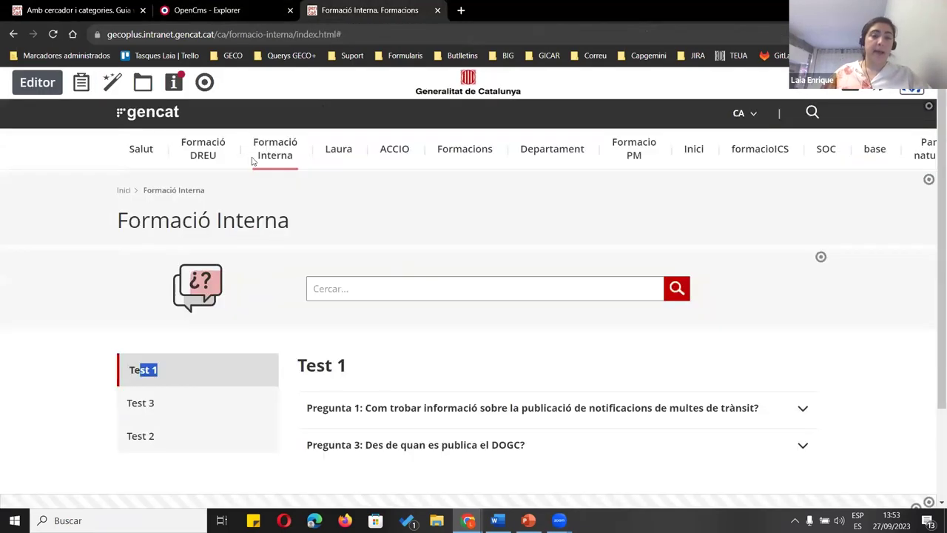
{"action": "left_click", "coordinate": [219, 329]}
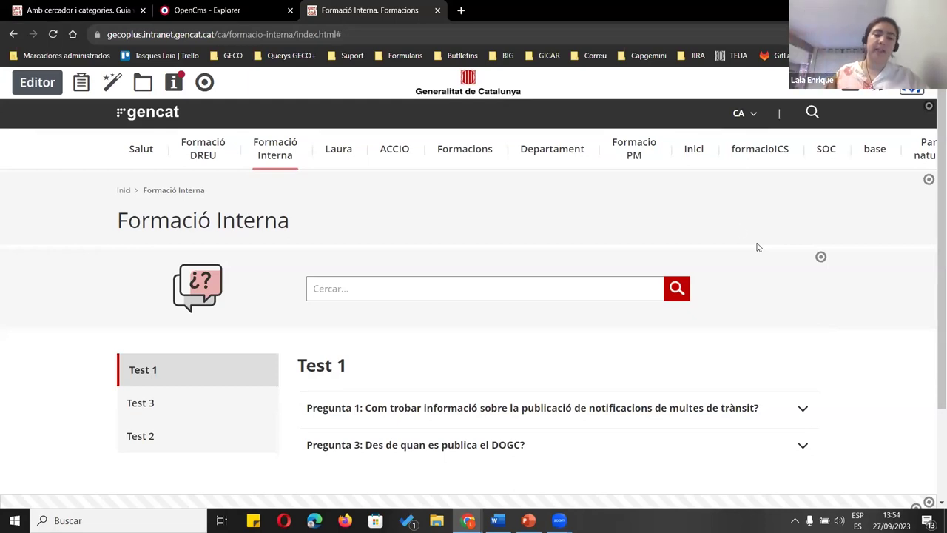
{"action": "scroll", "coordinate": [274, 322], "scroll_direction": "down", "scroll_amount": 2}
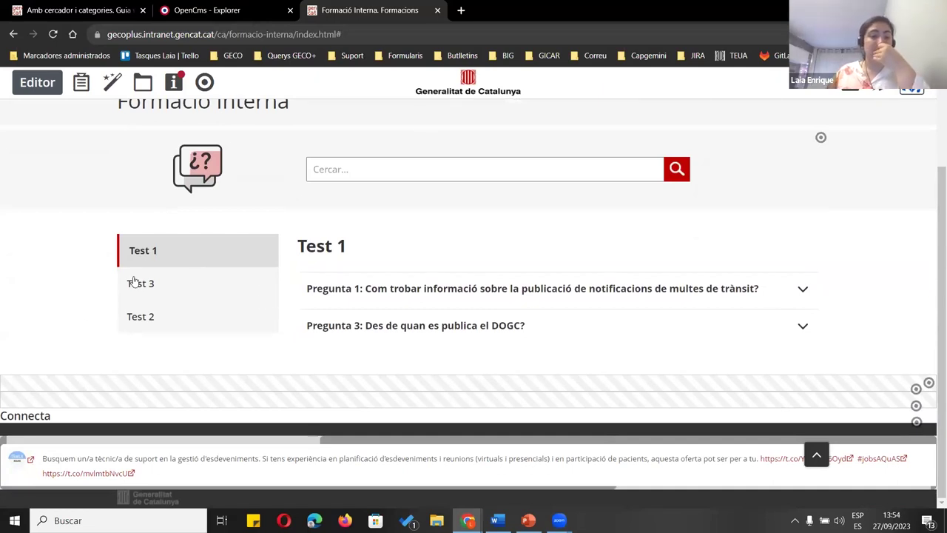
{"action": "left_click", "coordinate": [148, 297]}
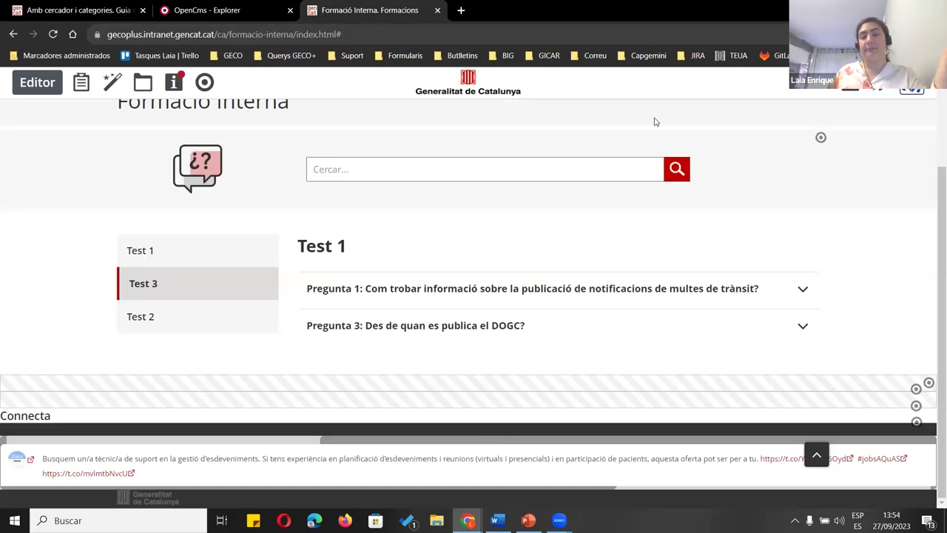
Return to the Guia web and go back to the Pregunta Freqüent overview page
{"action": "left_click", "coordinate": [158, 16]}
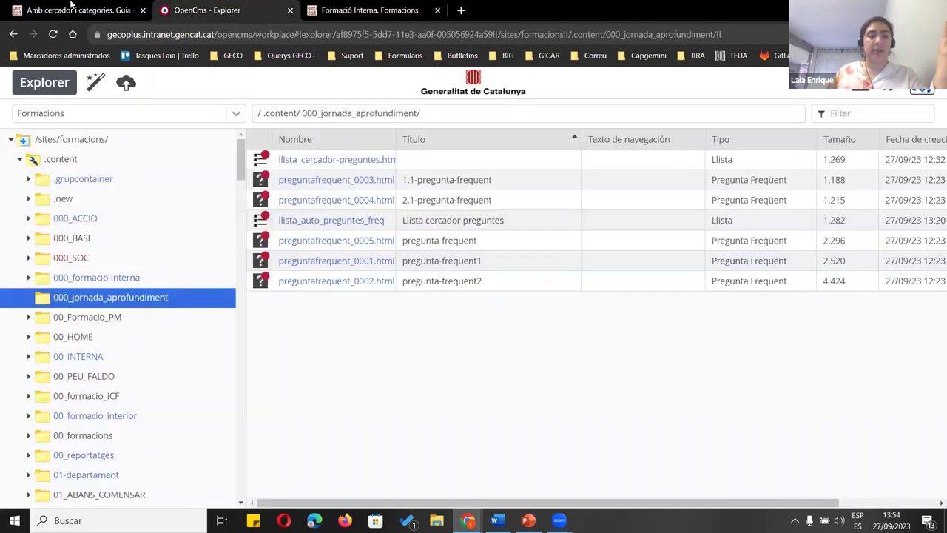
{"action": "left_click", "coordinate": [118, 11]}
{"action": "scroll", "coordinate": [310, 192], "scroll_direction": "up", "scroll_amount": 3}
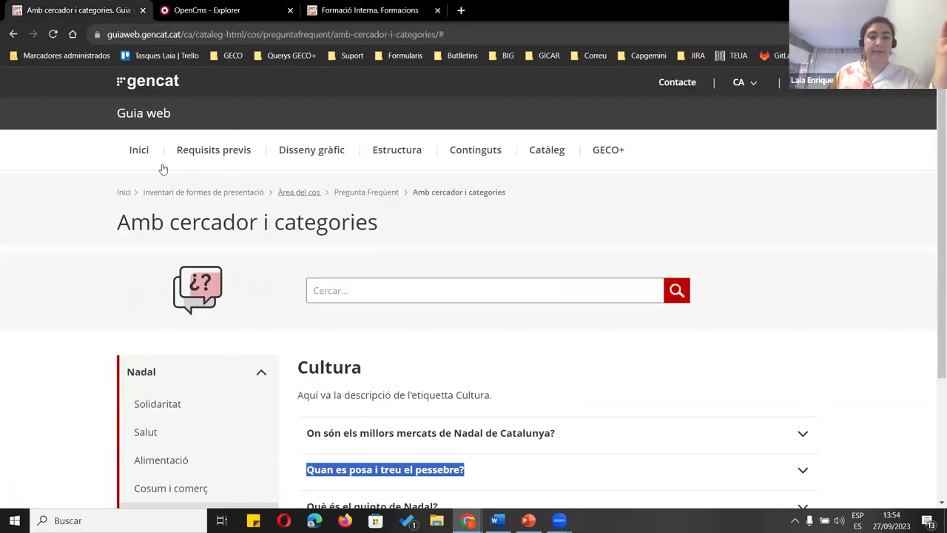
{"action": "left_click", "coordinate": [13, 34]}
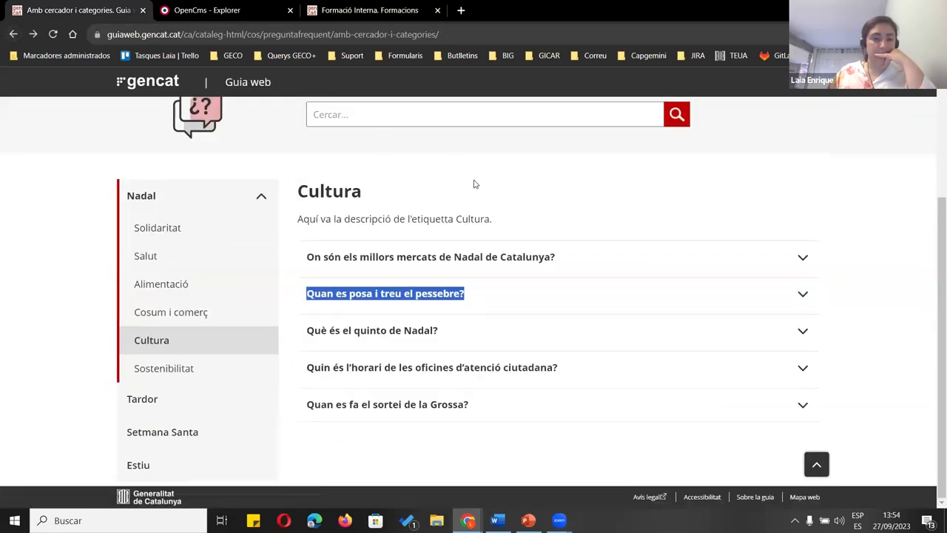
{"action": "left_click", "coordinate": [14, 34]}
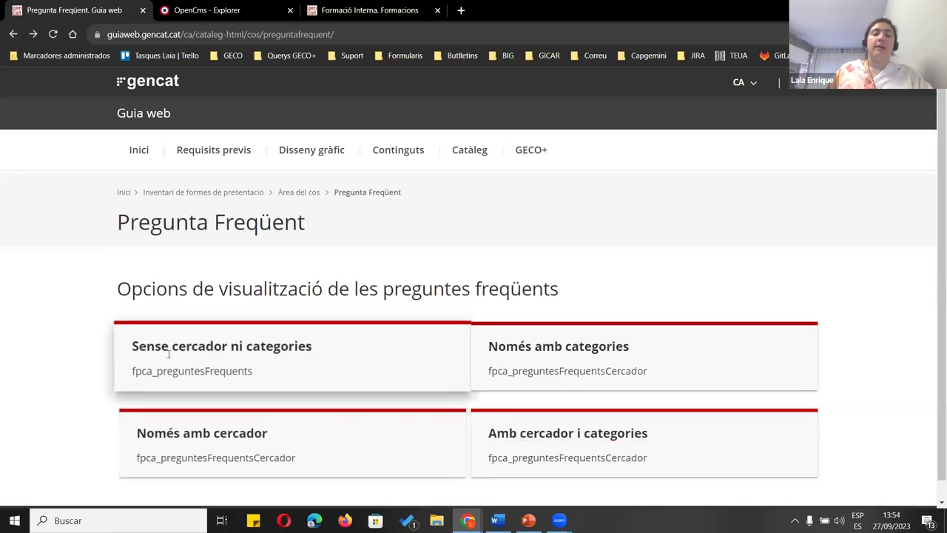
Examine the four display options for frequently asked questions, with and without a search box and categories
{"action": "triple_click", "coordinate": [33, 347]}
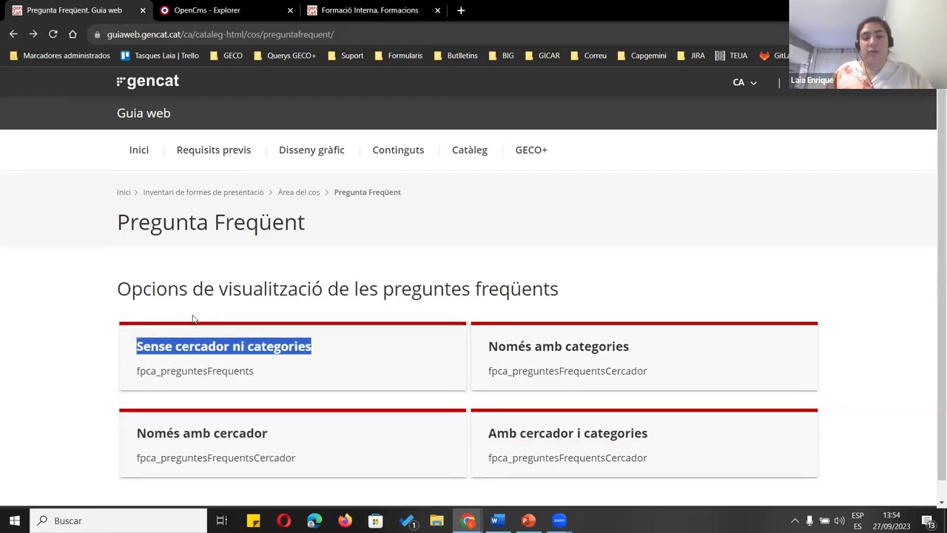
{"action": "left_click", "coordinate": [397, 363]}
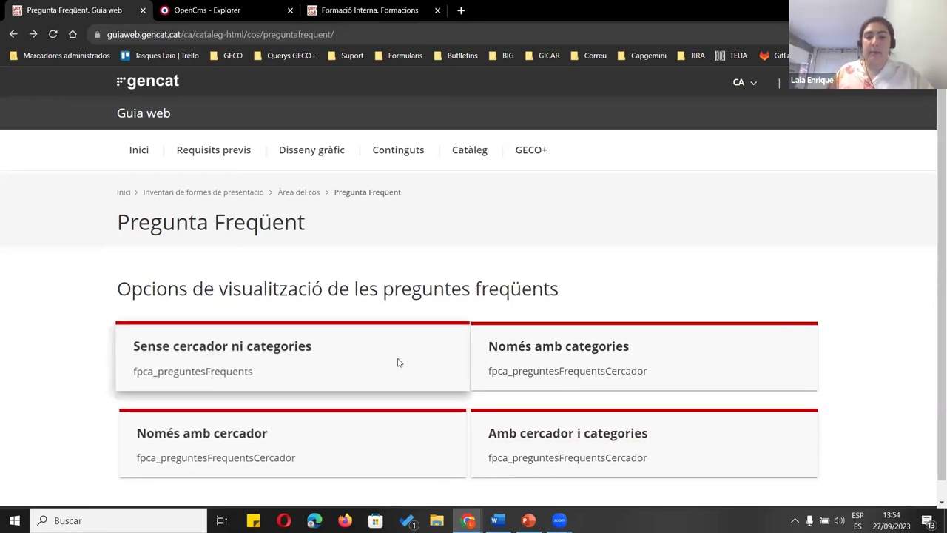
{"action": "scroll", "coordinate": [398, 363], "scroll_direction": "down", "scroll_amount": 1}
{"action": "left_click_drag", "start_coordinate": [636, 326], "coordinate": [471, 331]}
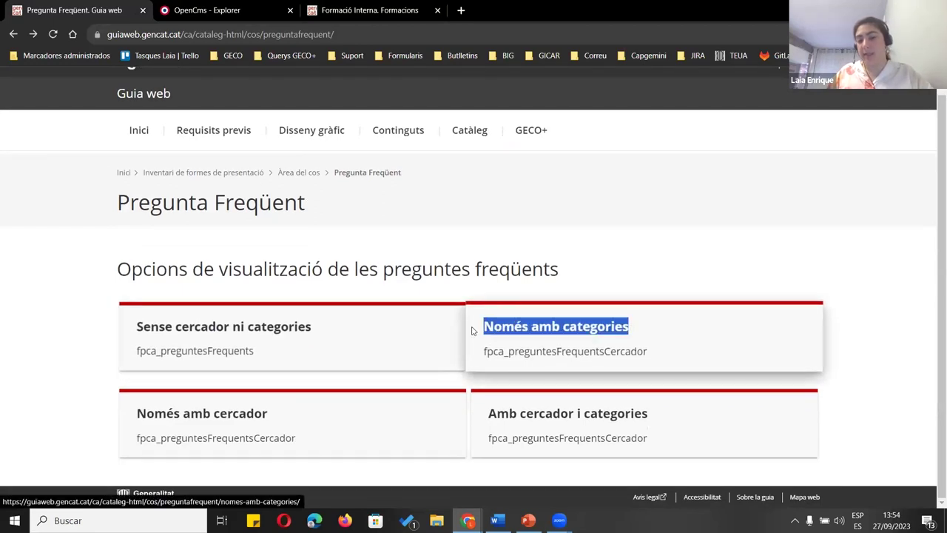
{"action": "left_click_drag", "start_coordinate": [270, 413], "coordinate": [122, 418]}
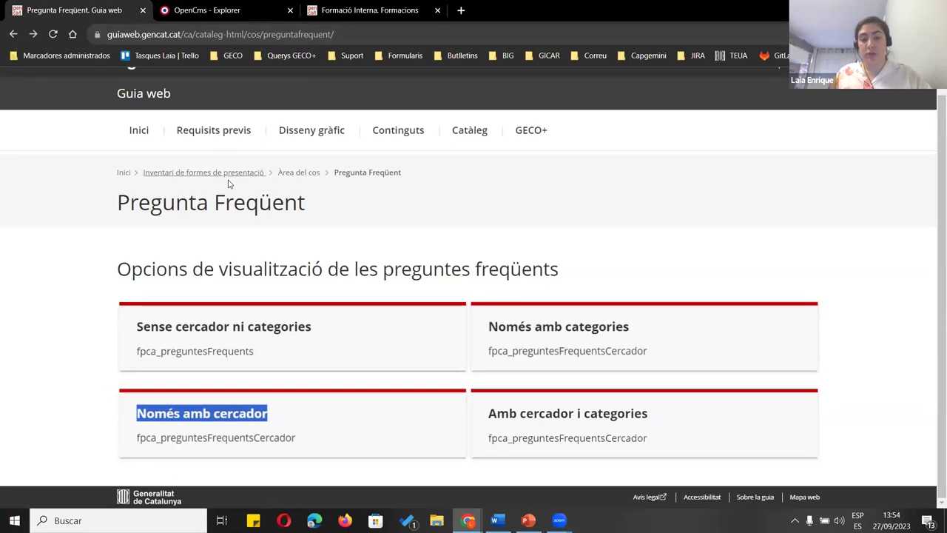
{"action": "left_click", "coordinate": [654, 413], "text": "shift"}
{"action": "left_click", "coordinate": [680, 176]}
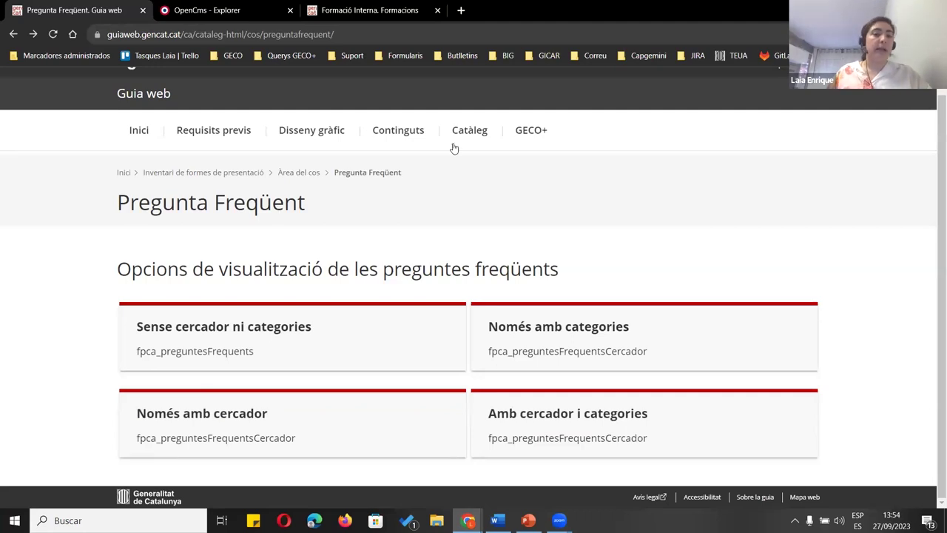
Switch back to the Formació Interna page and review its frequently asked questions list
{"action": "key", "text": "ctrl+Tab"}
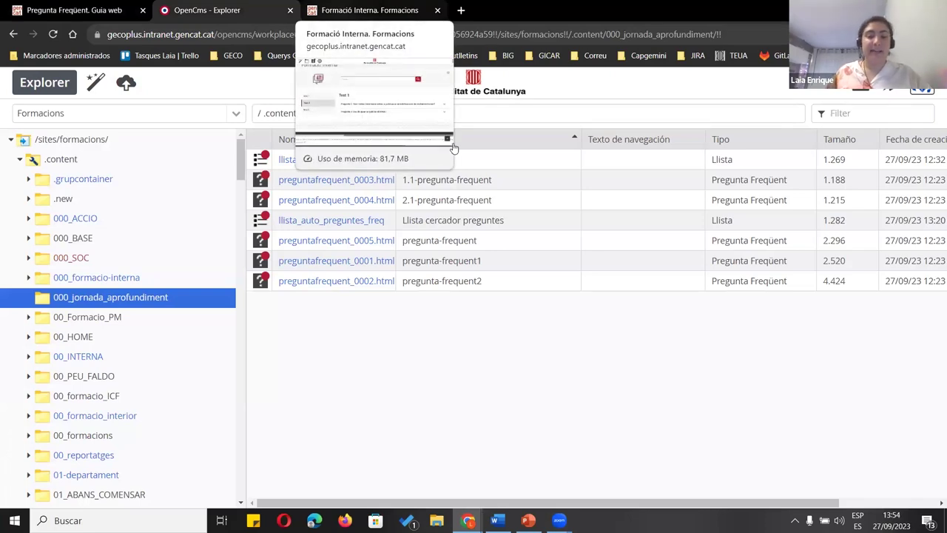
{"action": "left_click", "coordinate": [363, 10]}
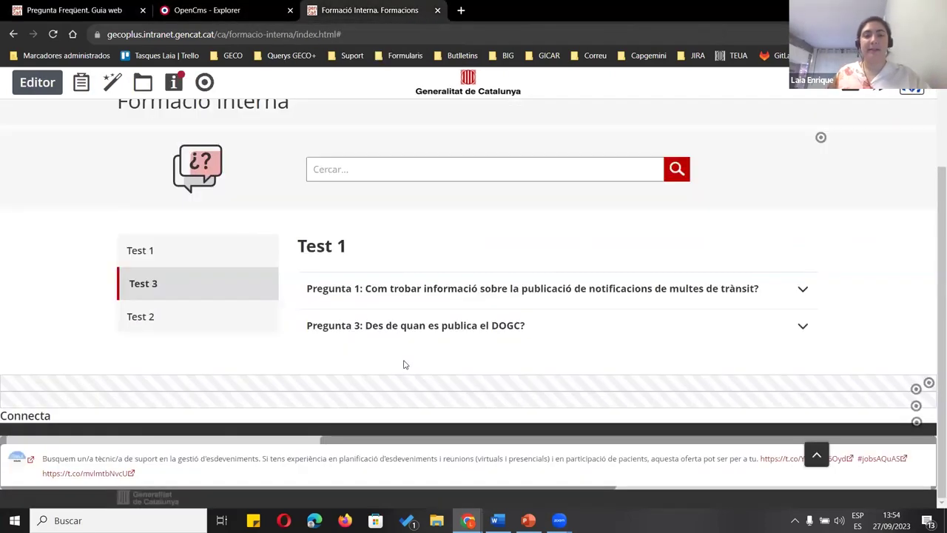
{"action": "left_click", "coordinate": [81, 10]}
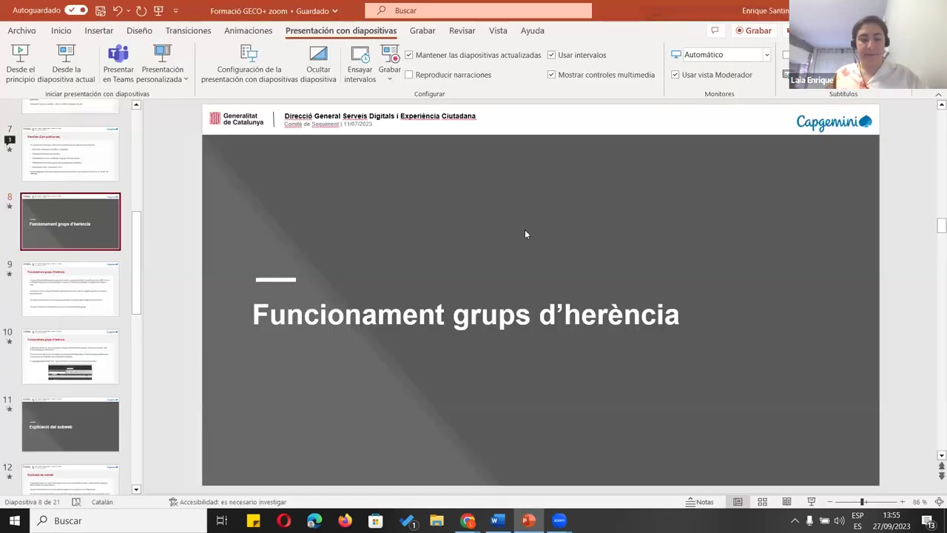
Switch to the PowerPoint presentation, start the slide show and advance to the slide Plantilles (Com publicar-les)
{"action": "left_click", "coordinate": [528, 520]}
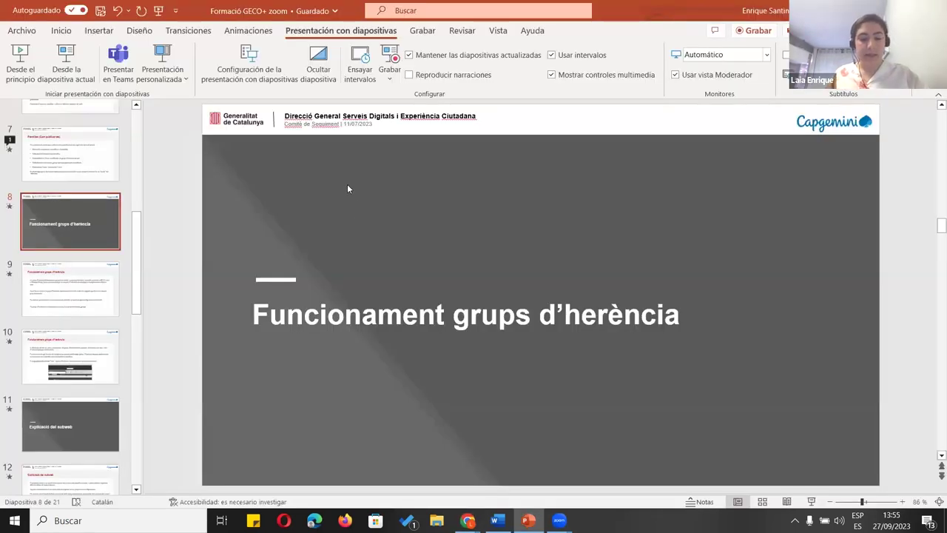
{"action": "key", "text": "F5"}
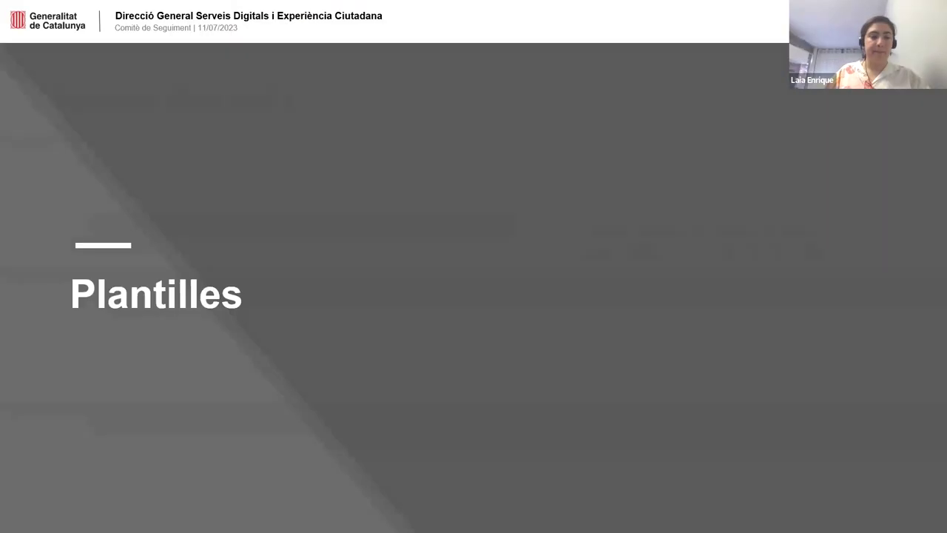
{"action": "key", "text": "Right"}
{"action": "key", "text": "Right"}
{"action": "key", "text": "Right"}
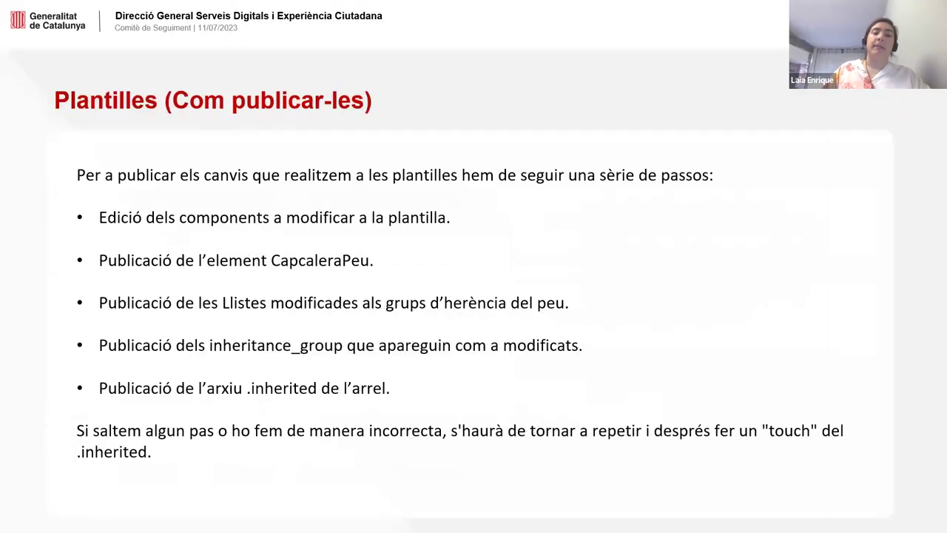
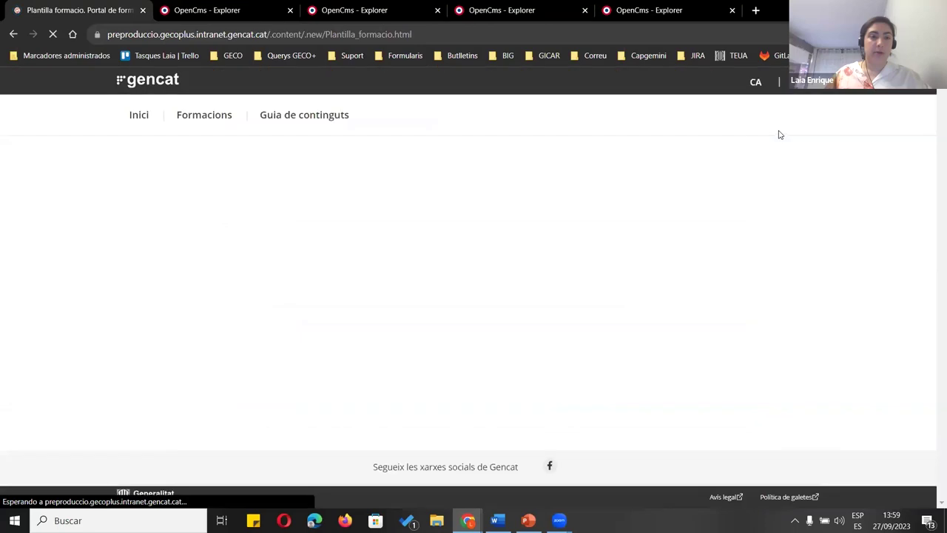
Open the OpenCms Explorer from the Plantilla_formacio.html page and display the .content/inheritance_group folder
{"action": "left_click", "coordinate": [878, 81]}
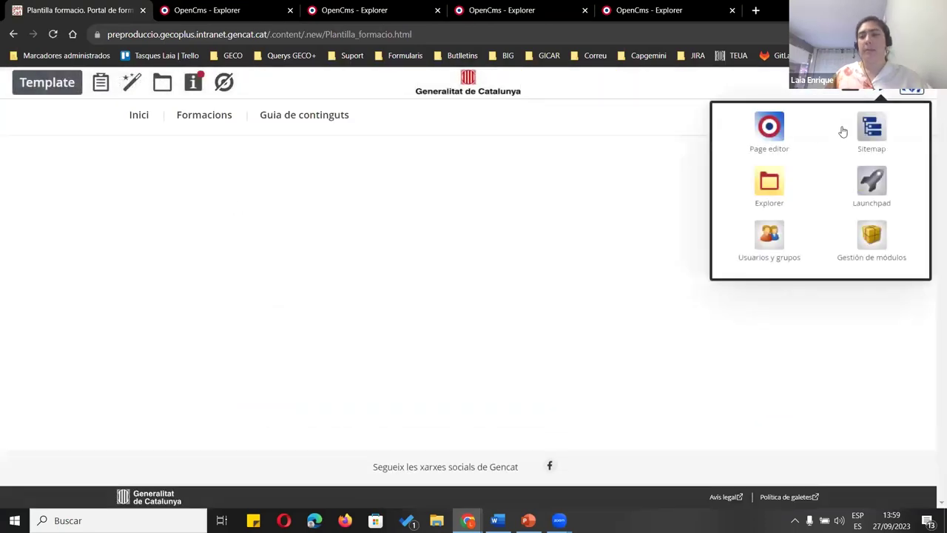
{"action": "left_click", "coordinate": [768, 185]}
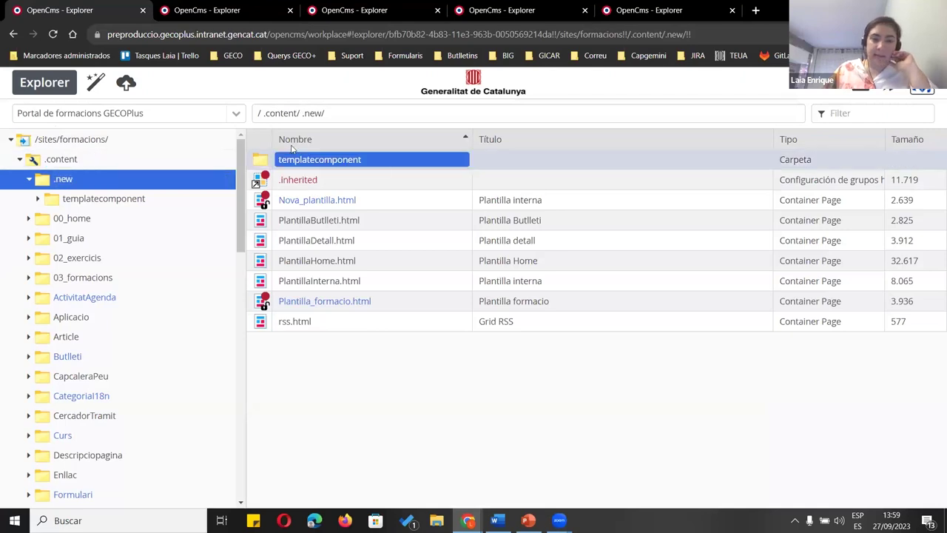
{"action": "left_click", "coordinate": [281, 113]}
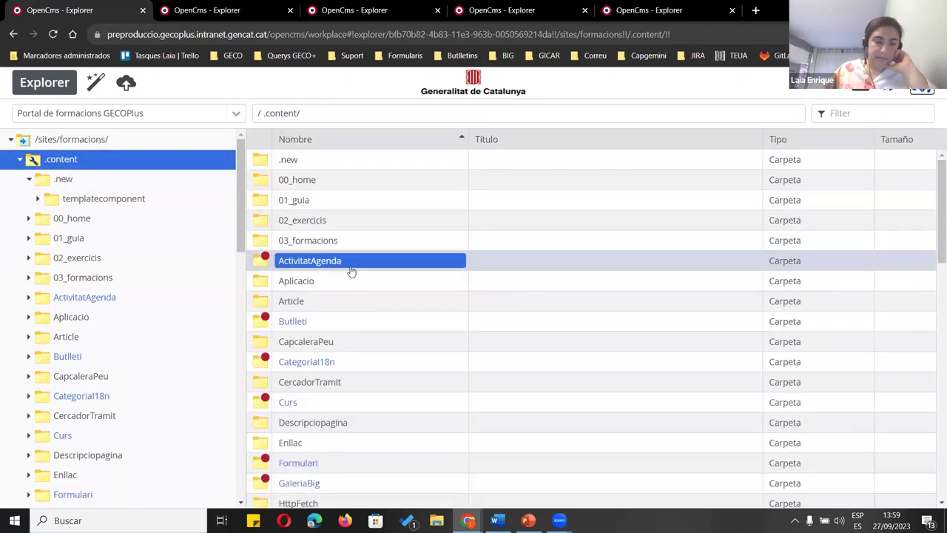
{"action": "scroll", "coordinate": [123, 384], "scroll_direction": "down", "scroll_amount": 6}
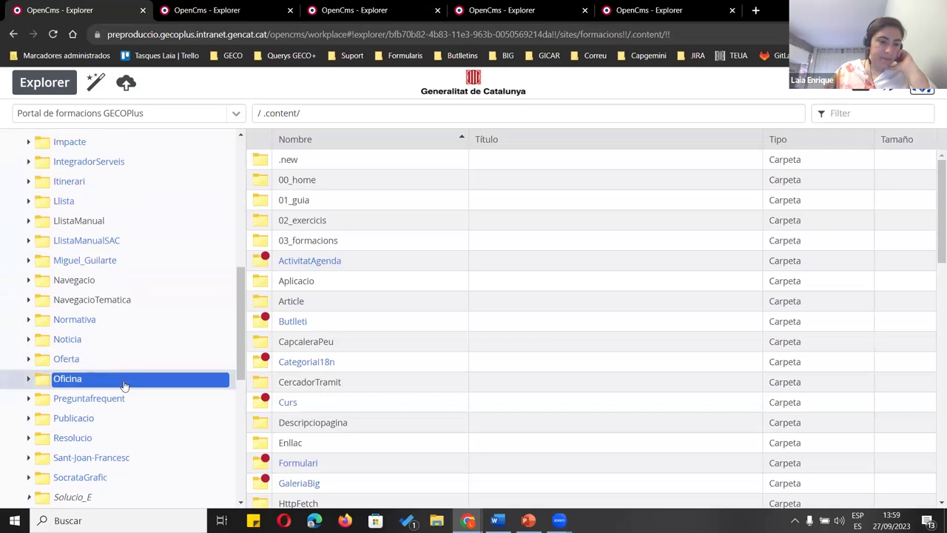
{"action": "scroll", "coordinate": [107, 289], "scroll_direction": "down", "scroll_amount": 5}
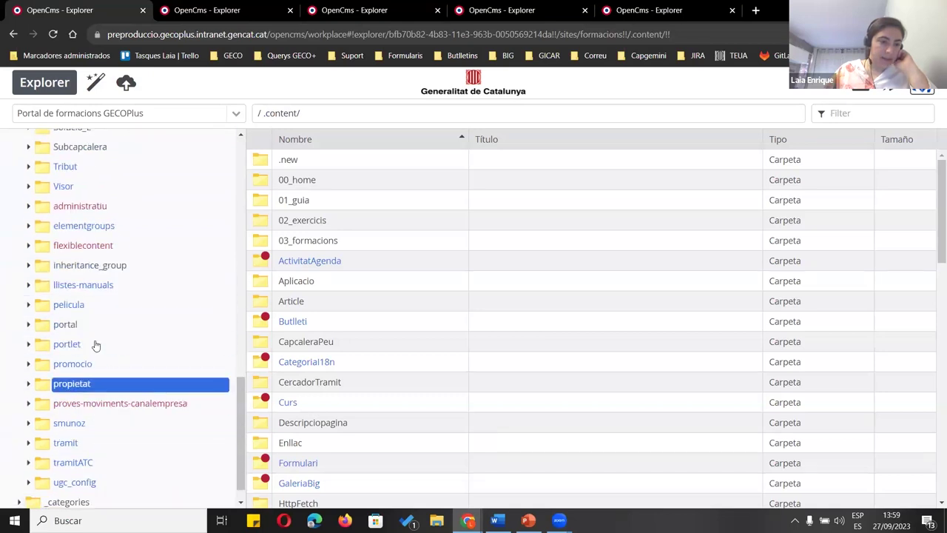
{"action": "left_click", "coordinate": [96, 265]}
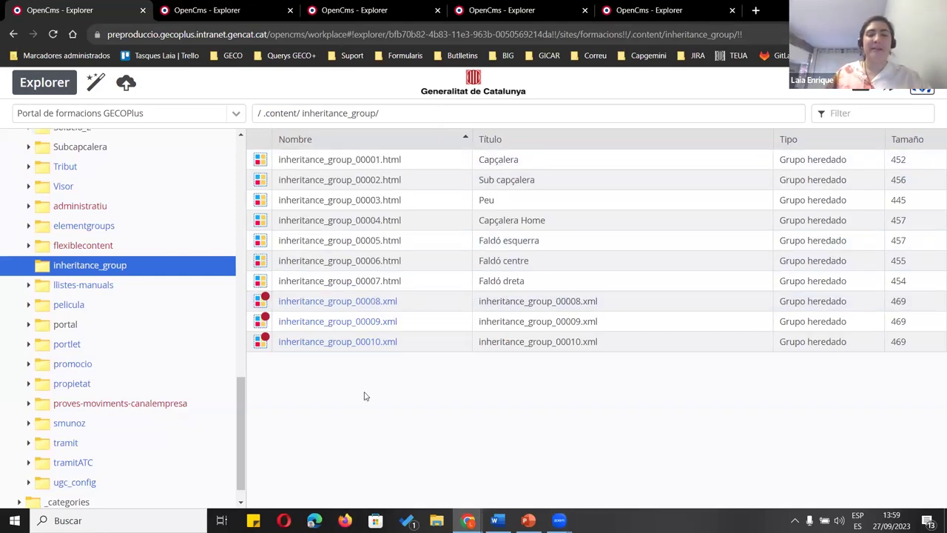
{"action": "left_click", "coordinate": [310, 318]}
{"action": "left_click", "coordinate": [332, 303]}
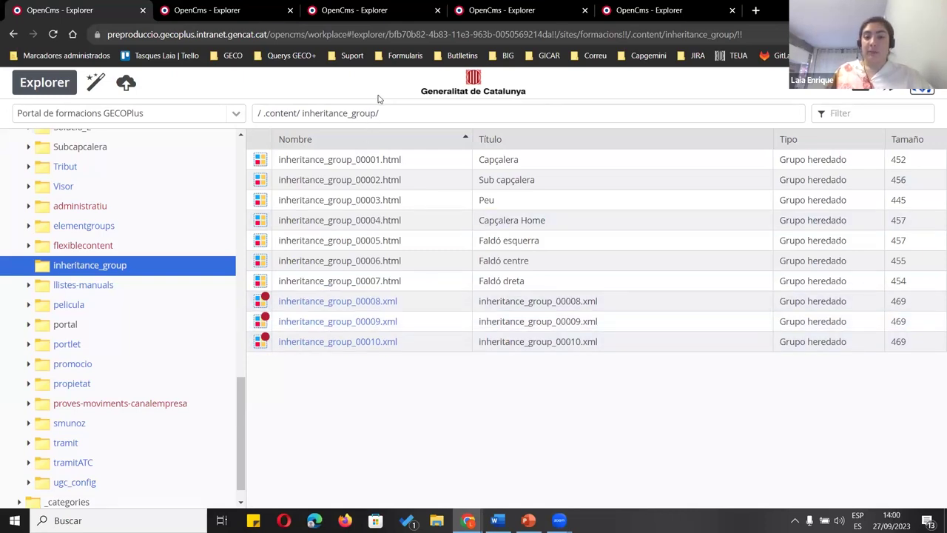
{"action": "left_click", "coordinate": [401, 112]}
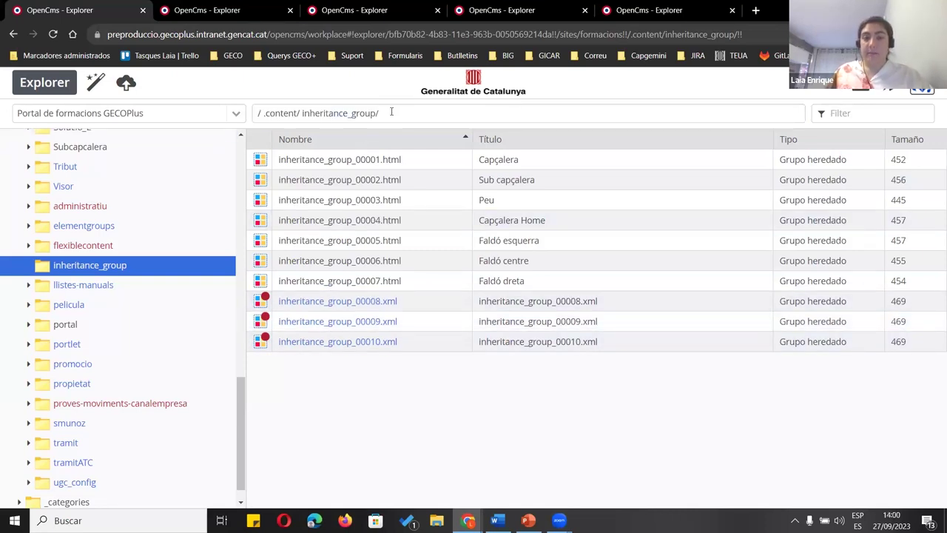
{"action": "left_click", "coordinate": [391, 112]}
{"action": "type", "text": "/.content/Solucio_E/"}
{"action": "left_click_drag", "start_coordinate": [91, 139], "coordinate": [103, 303]}
{"action": "left_click", "coordinate": [89, 363]}
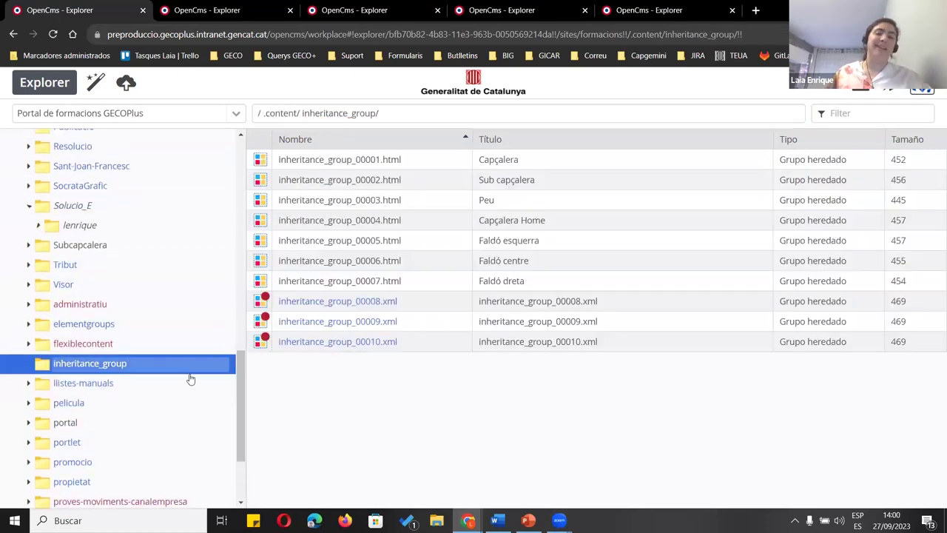
Look through the inherited group files in the inheritance_group folder, including the unpublished XML files
{"action": "left_click", "coordinate": [397, 320]}
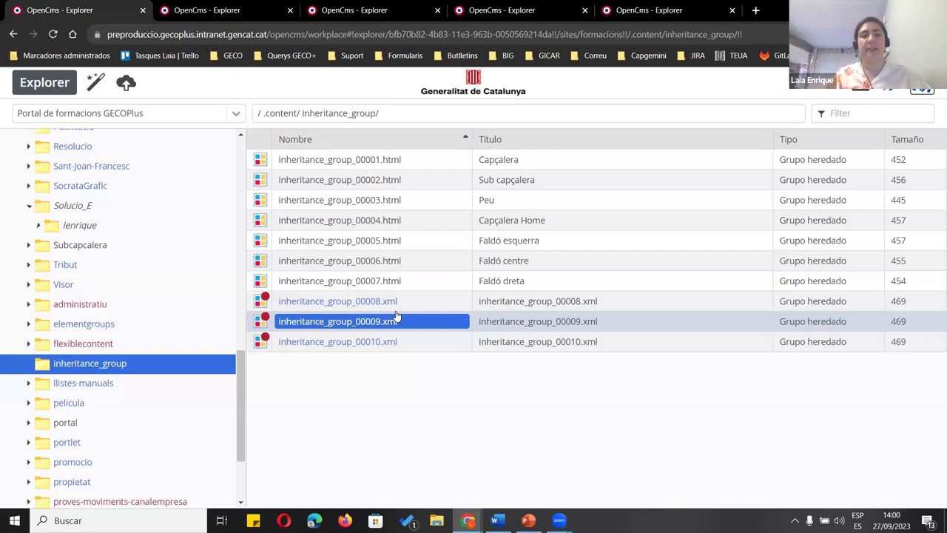
{"action": "key", "text": "Up"}
{"action": "key", "text": "Up"}
{"action": "key", "text": "Up"}
{"action": "key", "text": "Up"}
{"action": "key", "text": "Up"}
{"action": "key", "text": "Down"}
{"action": "key", "text": "Down"}
{"action": "key", "text": "Down"}
{"action": "key", "text": "Down"}
{"action": "key", "text": "Down"}
{"action": "key", "text": "Down"}
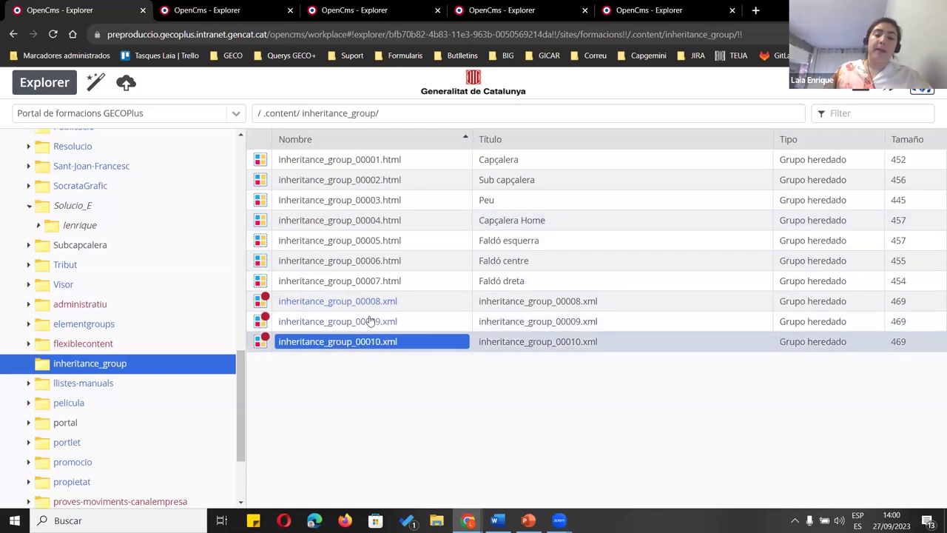
{"action": "left_click", "coordinate": [333, 180]}
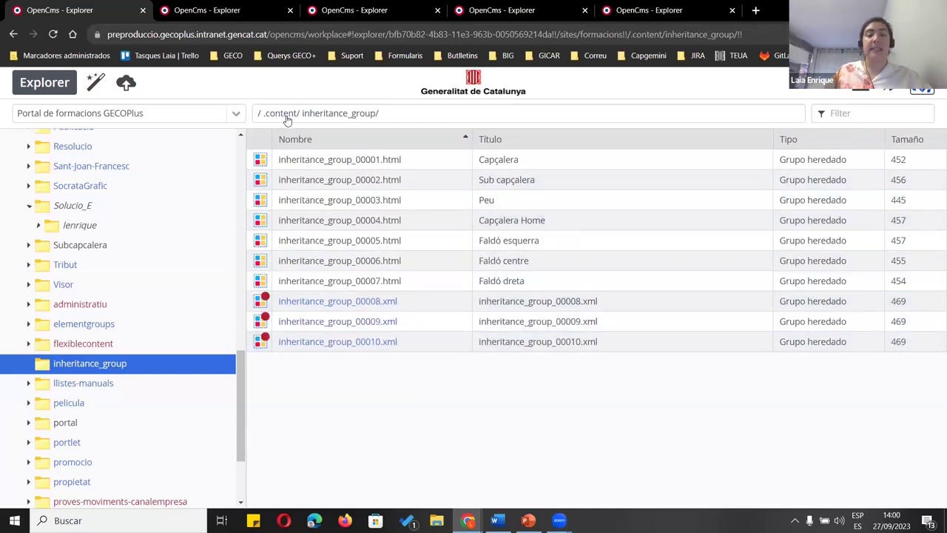
Go to the .content/.new folder and look through its template pages
{"action": "left_click", "coordinate": [281, 115]}
{"action": "double_click", "coordinate": [290, 159]}
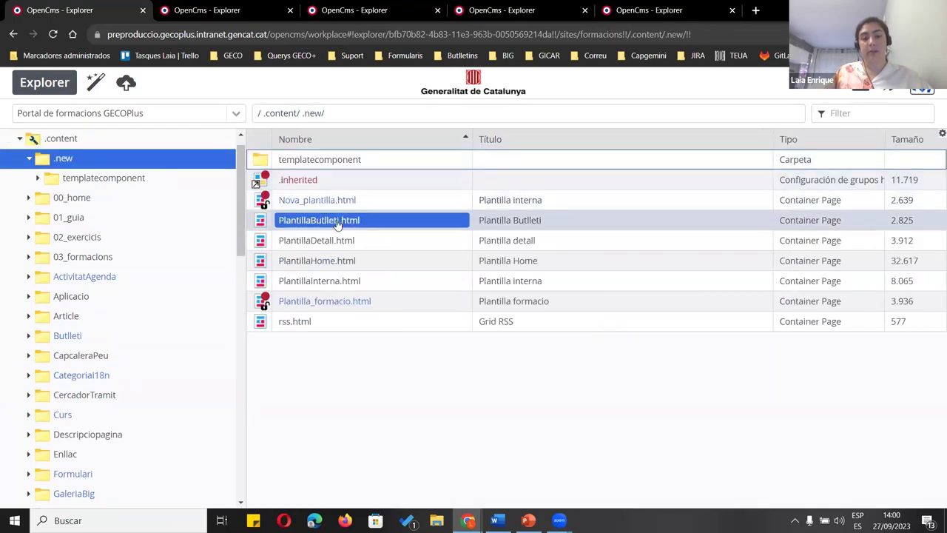
{"action": "left_click", "coordinate": [348, 322]}
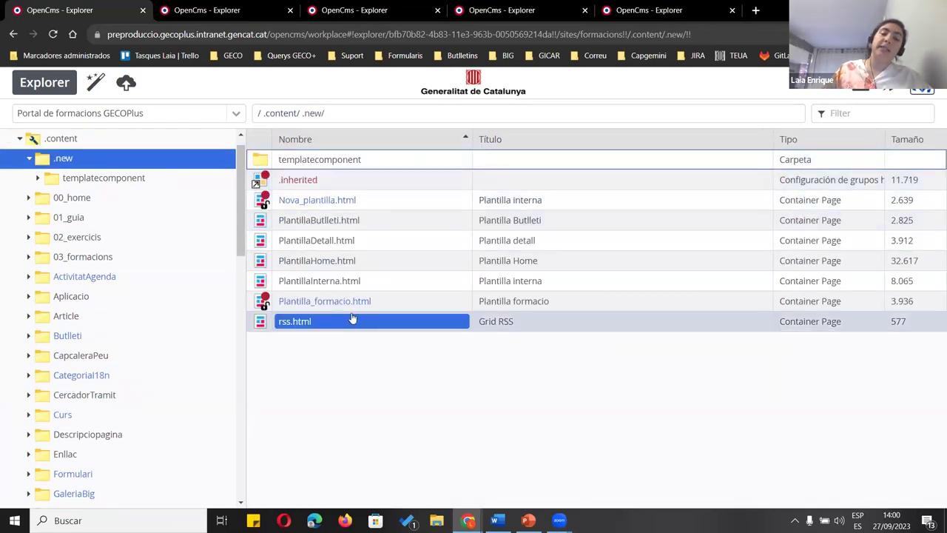
{"action": "left_click", "coordinate": [380, 239]}
{"action": "left_click", "coordinate": [370, 201]}
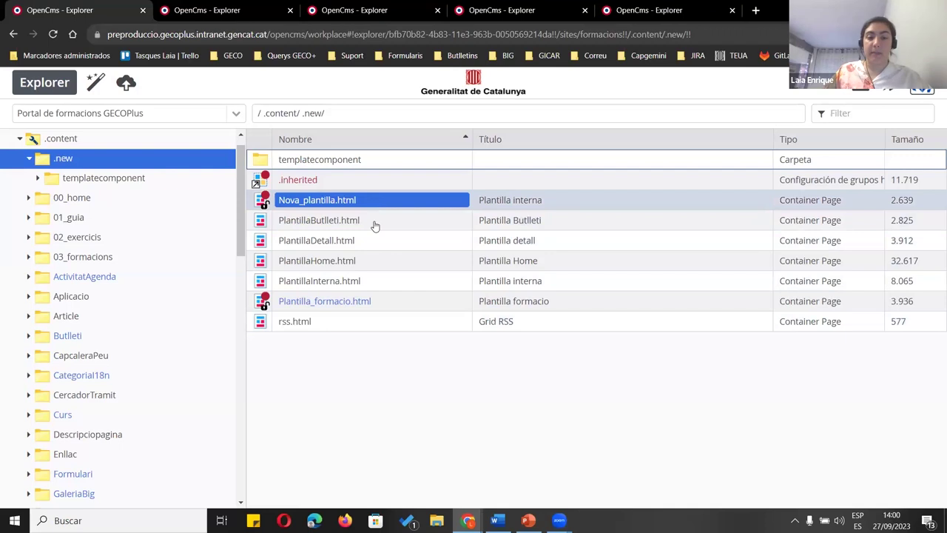
{"action": "left_click", "coordinate": [367, 282]}
{"action": "left_click", "coordinate": [362, 301]}
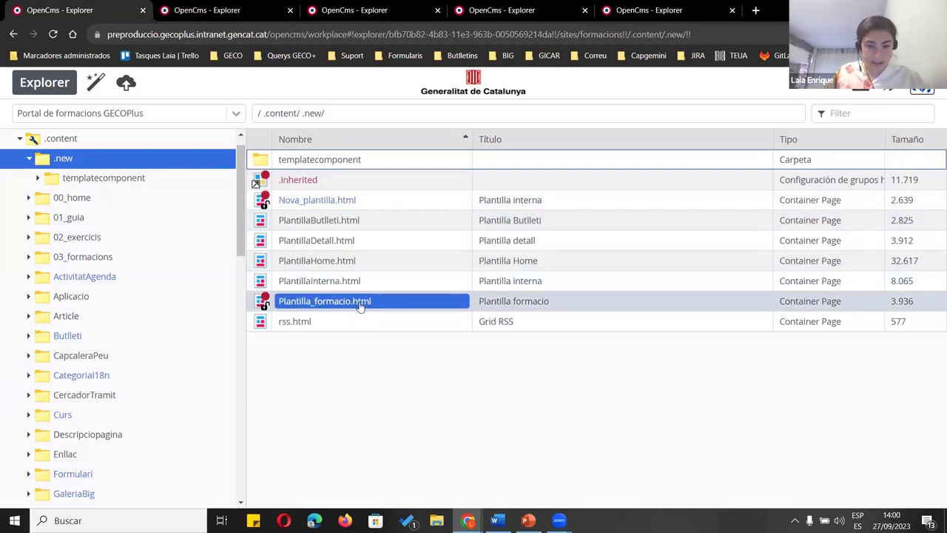
Open the Plantilla_formacio.html template and start editing the inherited group above its footer
{"action": "left_click", "coordinate": [361, 304]}
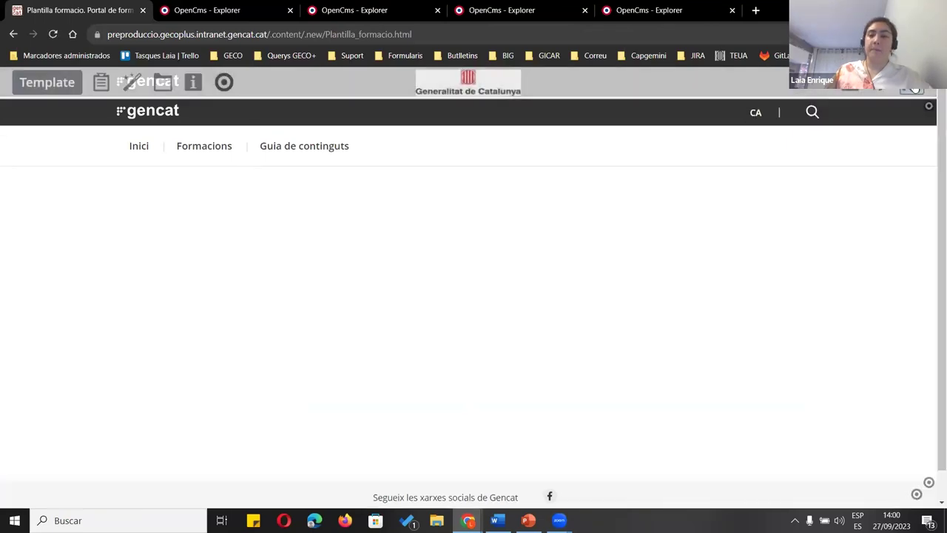
{"action": "scroll", "coordinate": [835, 406], "scroll_direction": "down", "scroll_amount": 1}
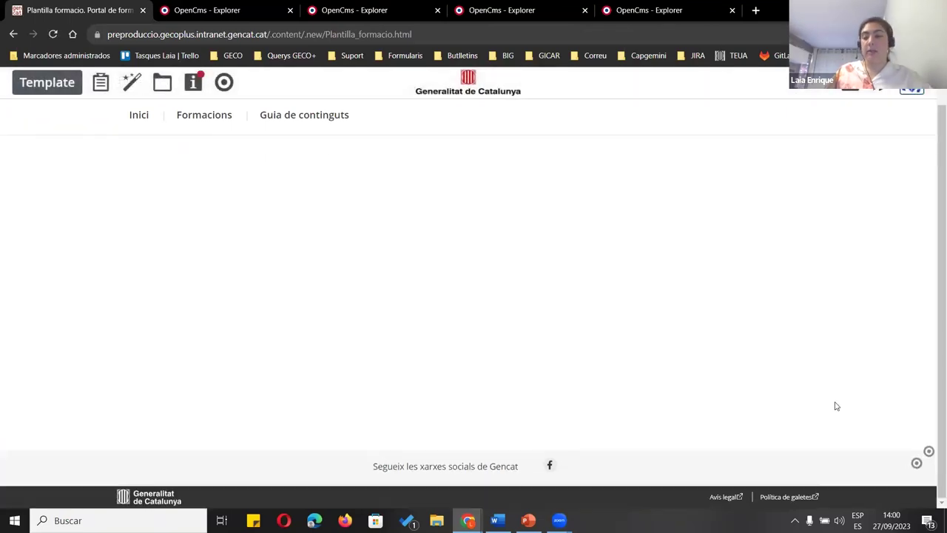
{"action": "left_click", "coordinate": [917, 464]}
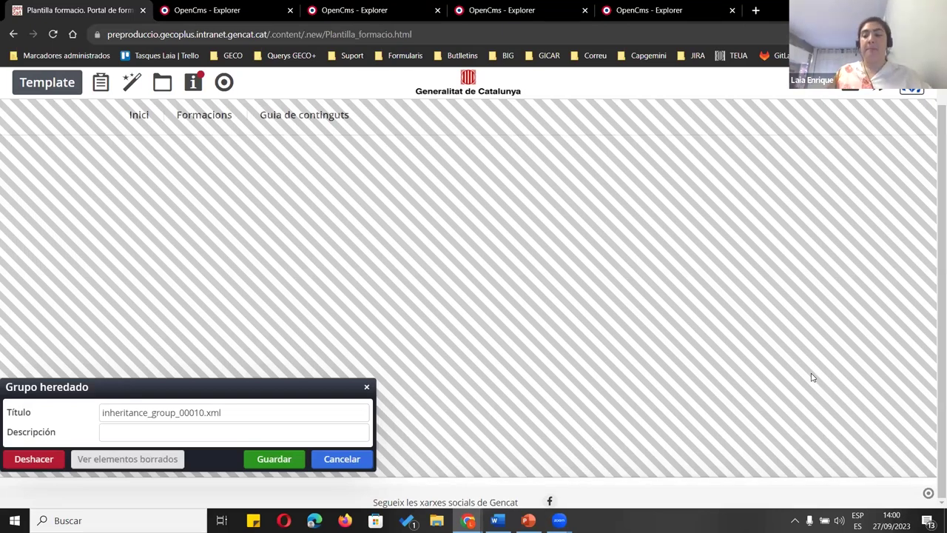
Add a new Llista Manual element to the inherited group above the footer, clearing the /00_home/ folder filter from the content gallery
{"action": "mouse_move", "coordinate": [933, 497]}
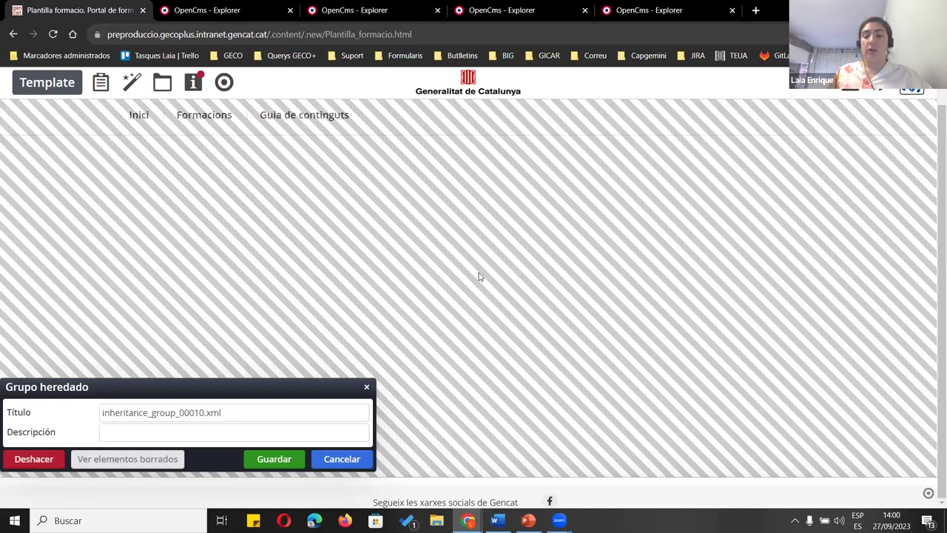
{"action": "left_click", "coordinate": [132, 83]}
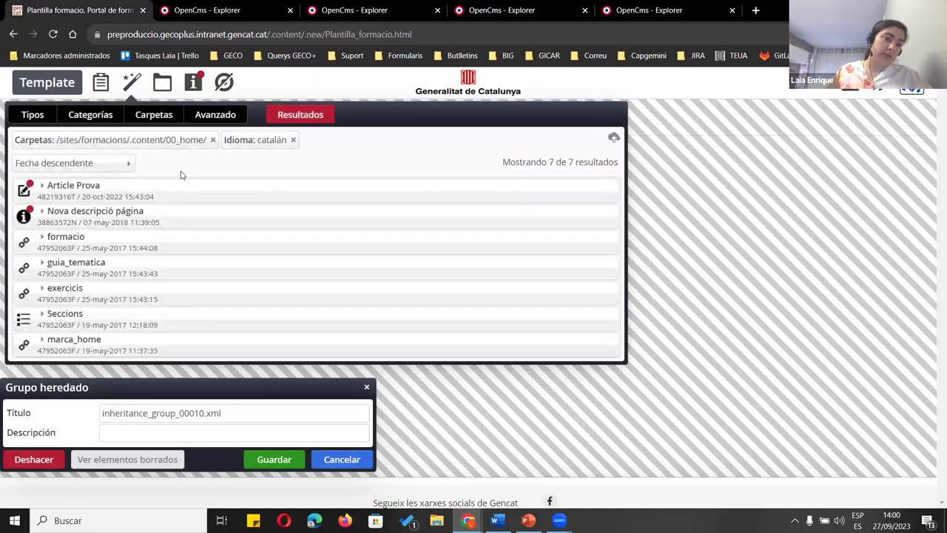
{"action": "left_click", "coordinate": [213, 139]}
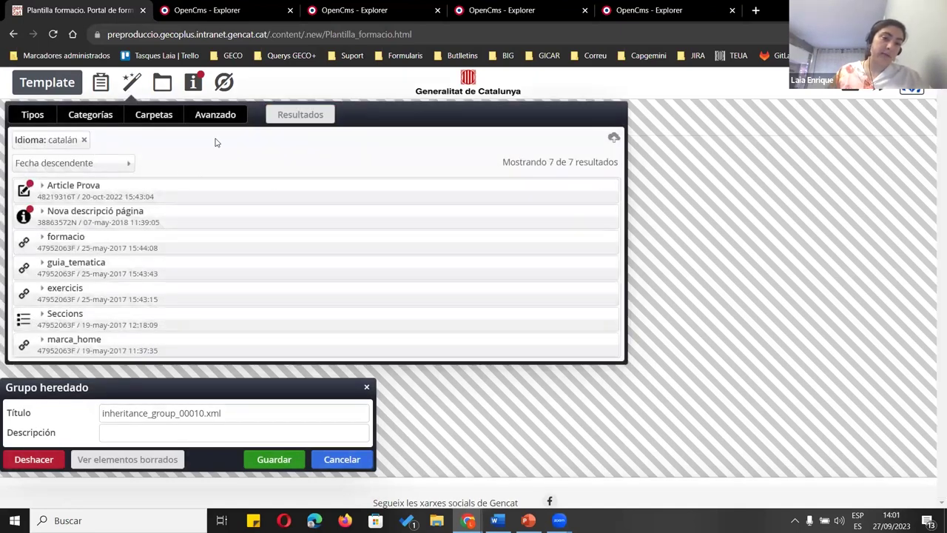
{"action": "left_click", "coordinate": [32, 116]}
{"action": "scroll", "coordinate": [197, 218], "scroll_direction": "down", "scroll_amount": 5}
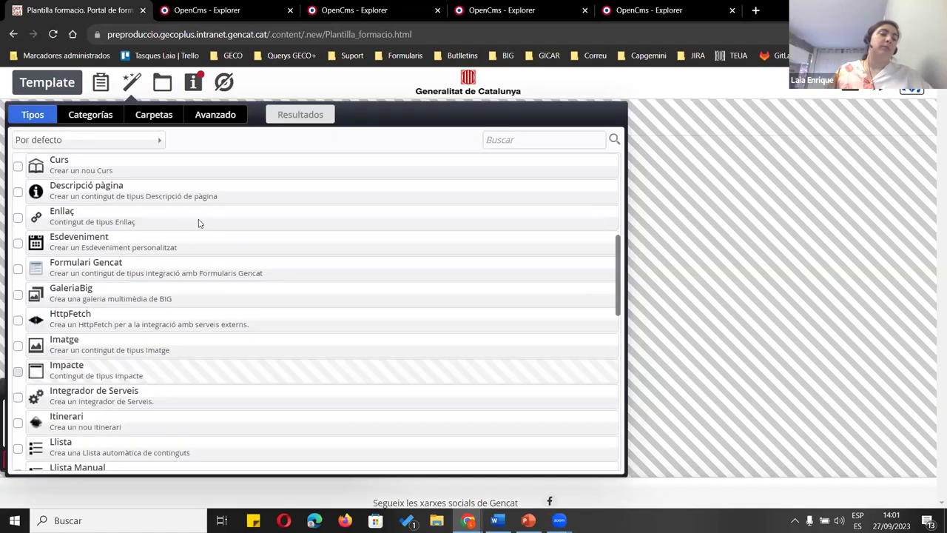
{"action": "scroll", "coordinate": [210, 250], "scroll_direction": "down", "scroll_amount": 3}
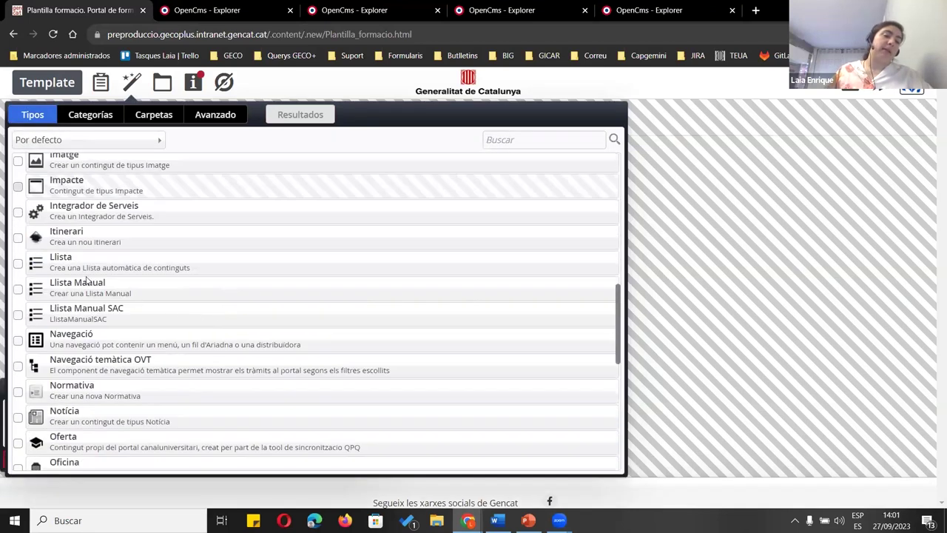
{"action": "scroll", "coordinate": [403, 284], "scroll_direction": "down", "scroll_amount": 1}
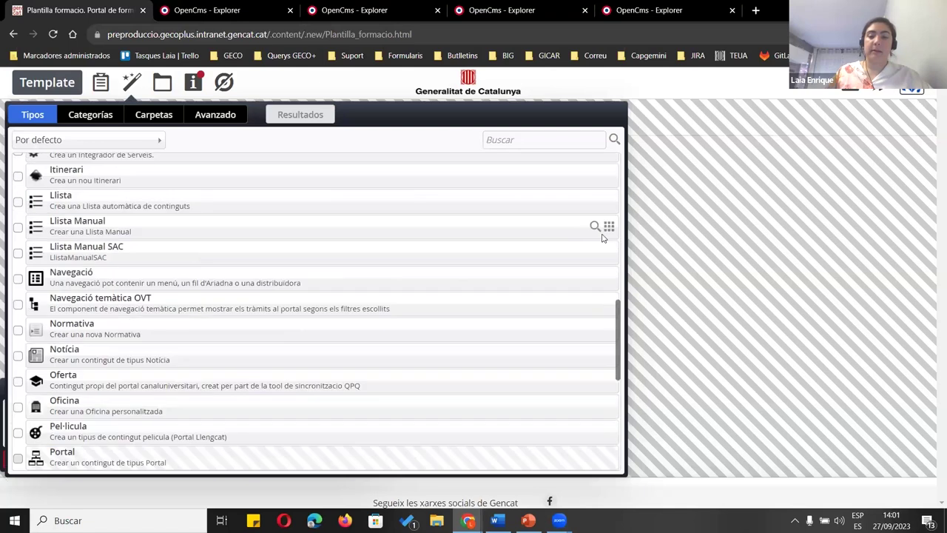
{"action": "left_click_drag", "start_coordinate": [608, 226], "coordinate": [573, 496]}
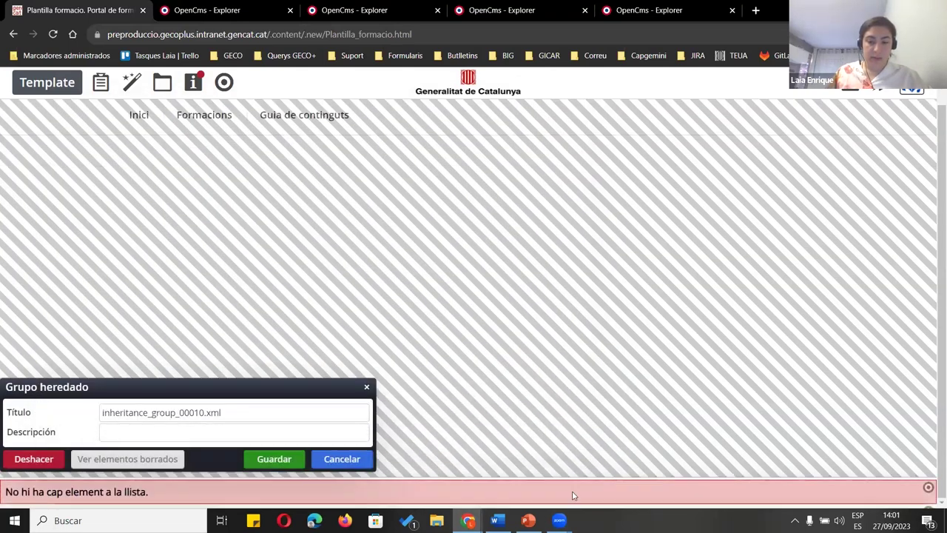
Edit the new manual list, set its Títol to "Nova", and save it
{"action": "left_click", "coordinate": [929, 487]}
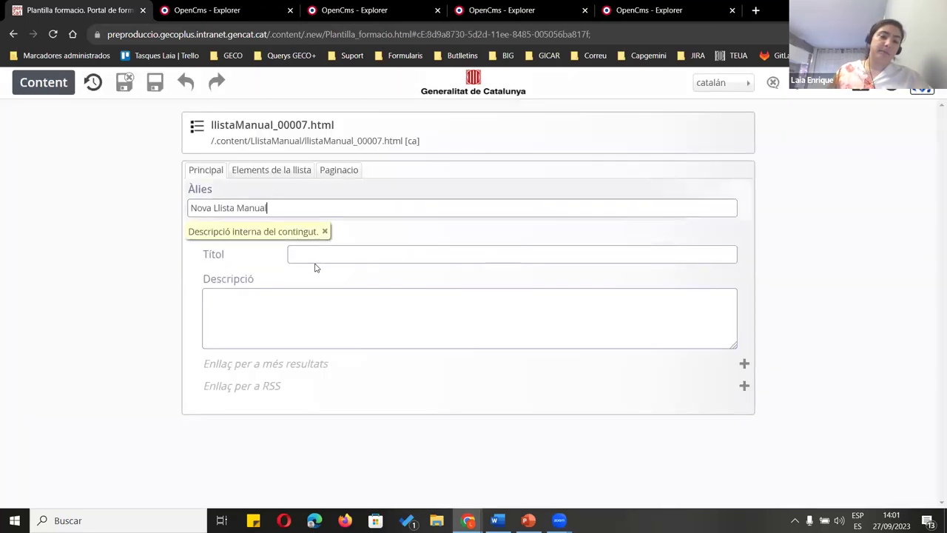
{"action": "left_click", "coordinate": [313, 255]}
{"action": "type", "text": "N"}
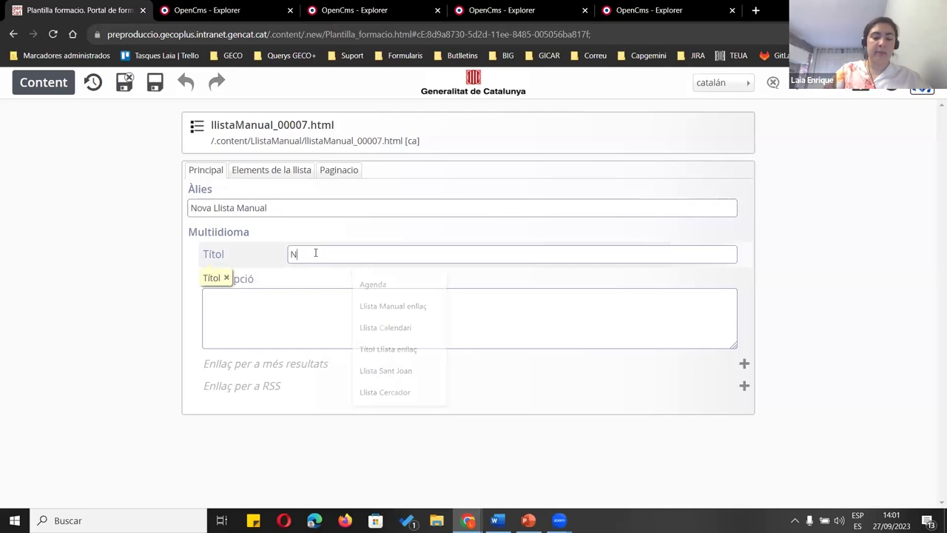
{"action": "type", "text": "ova"}
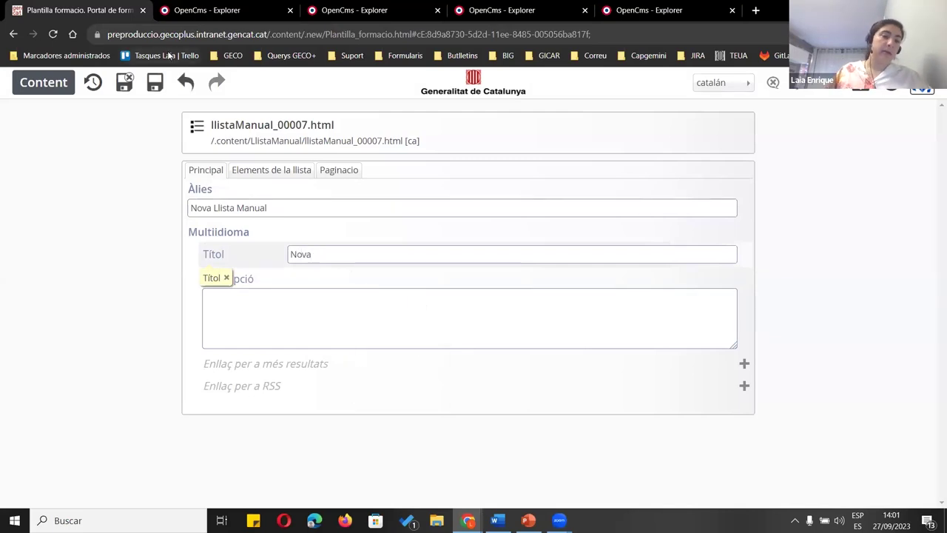
{"action": "left_click", "coordinate": [123, 82]}
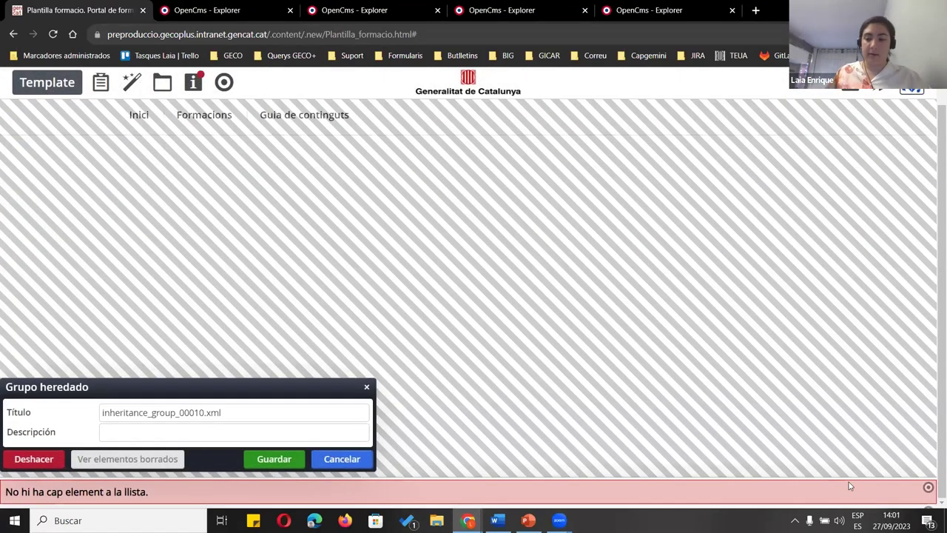
Set the manual list's Presentació Configurable to fpca_peu_faldoGiny and save the inherited group
{"action": "left_click", "coordinate": [891, 486]}
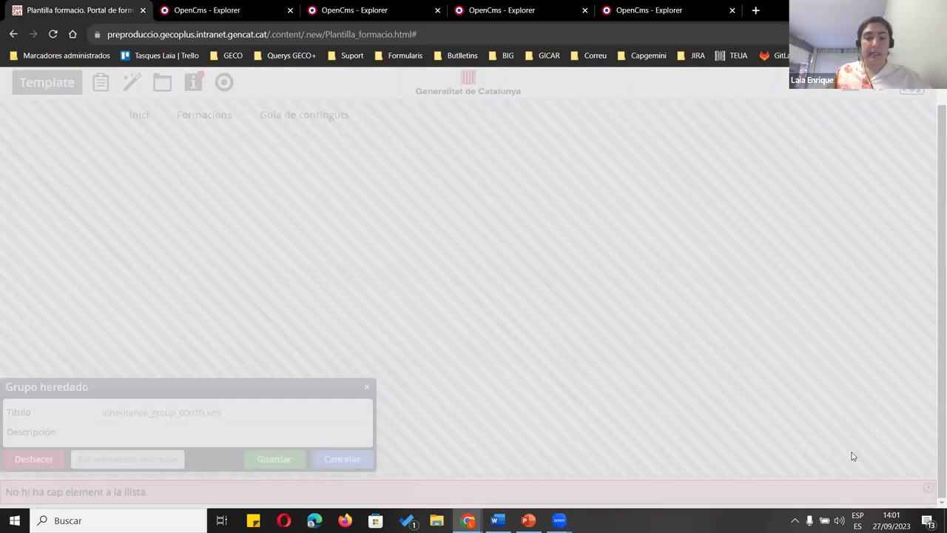
{"action": "left_click", "coordinate": [392, 326]}
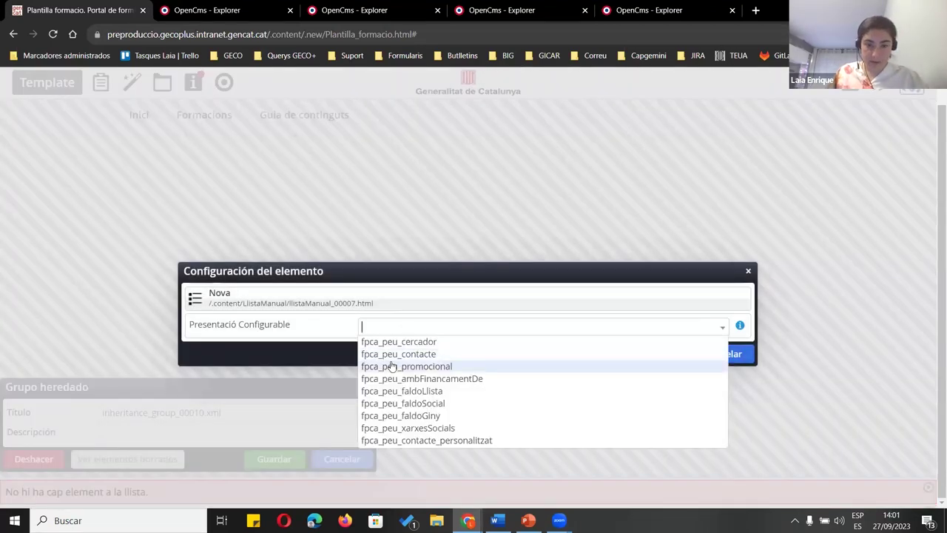
{"action": "left_click", "coordinate": [454, 417]}
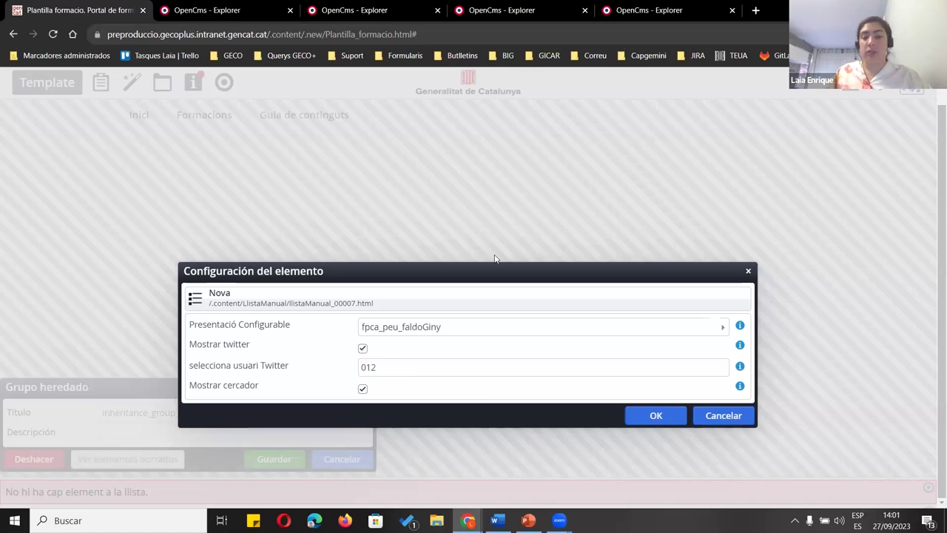
{"action": "left_click", "coordinate": [642, 419]}
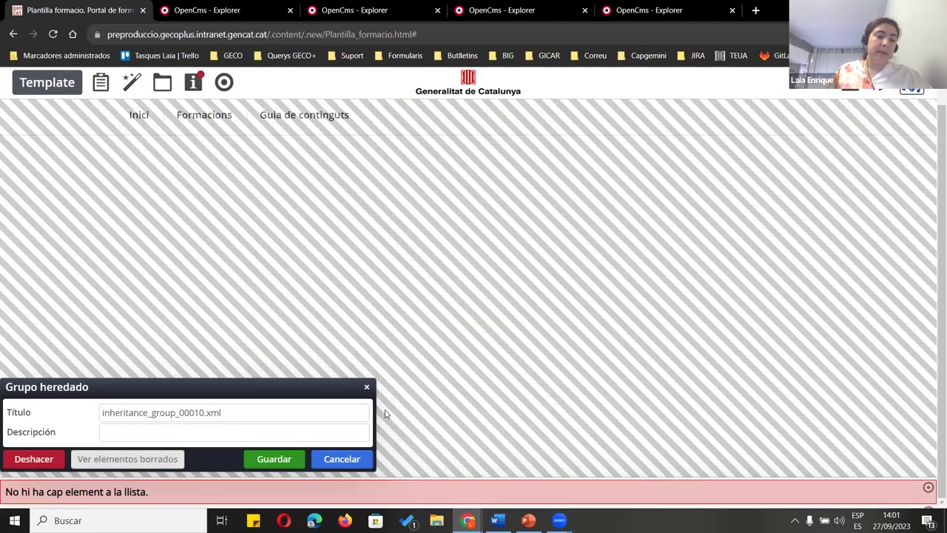
{"action": "left_click", "coordinate": [289, 458]}
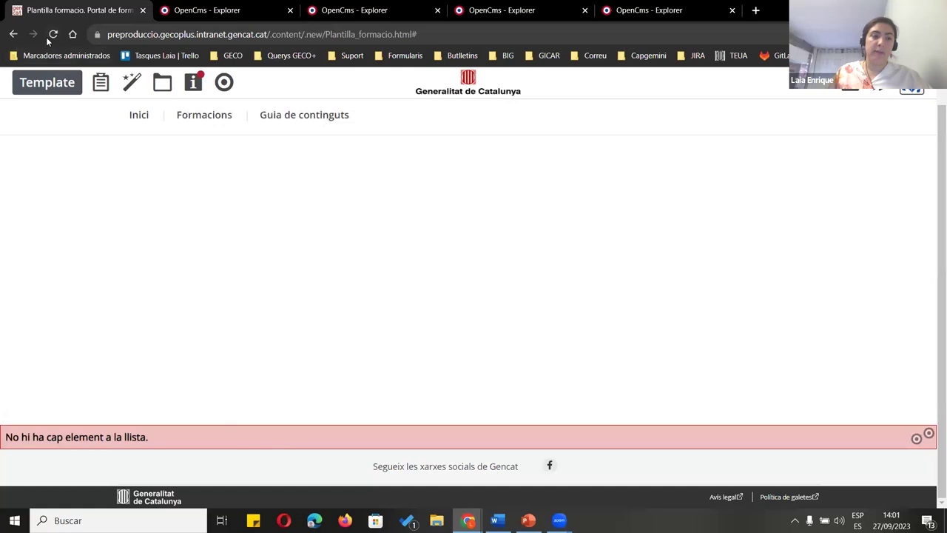
Reload the template page and reopen the element configuration of the manual list in the inherited group
{"action": "left_click", "coordinate": [50, 36]}
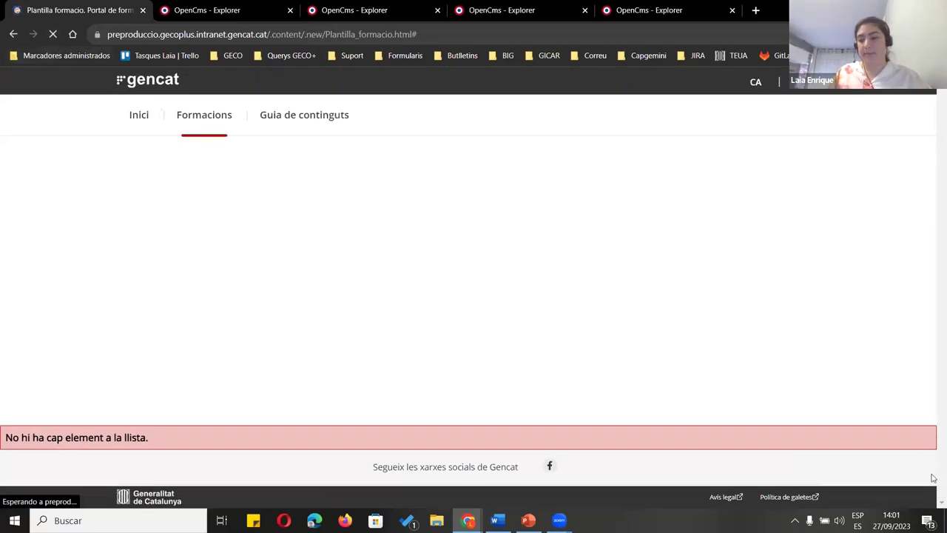
{"action": "left_click", "coordinate": [917, 443]}
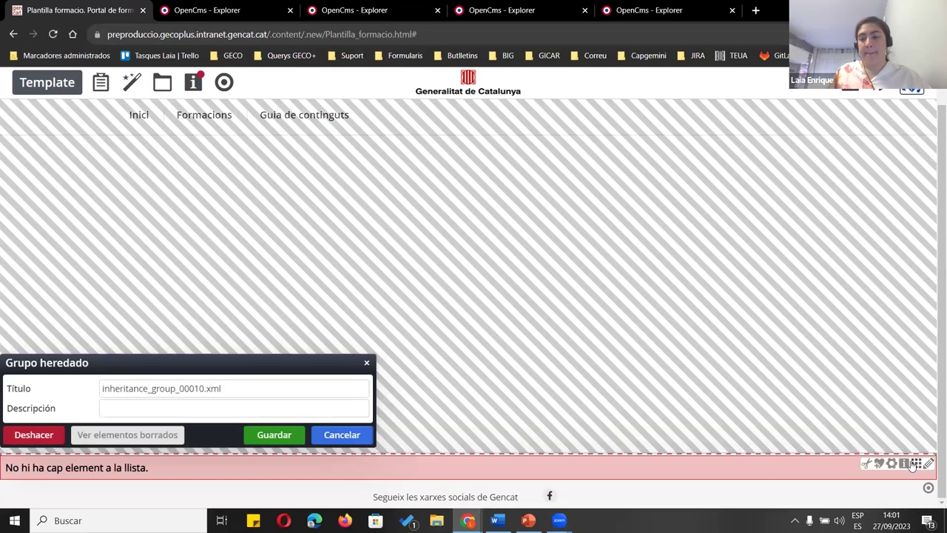
{"action": "left_click", "coordinate": [892, 466]}
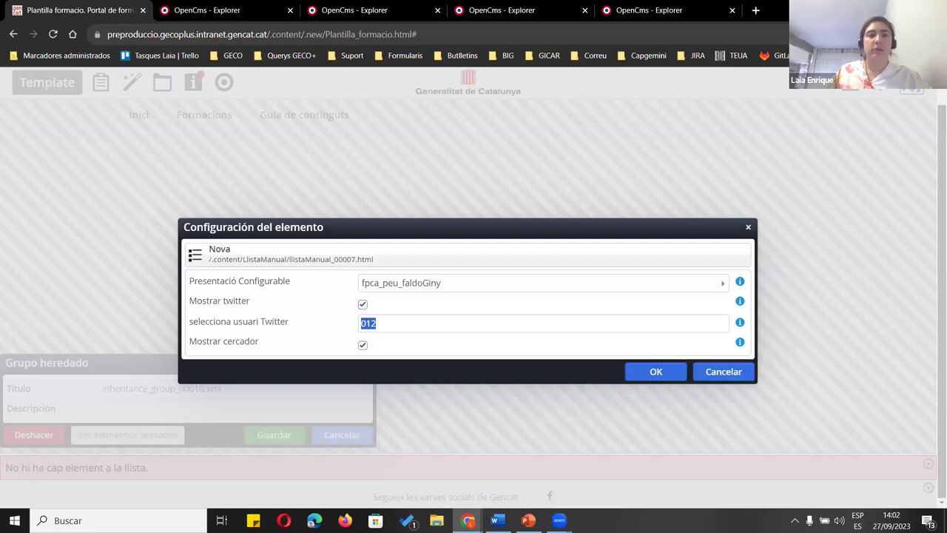
Search Google for "gencat xRXES" in a new browser window and open the Xarxes socials page of Serveis Digitals i Experiència Ciutadana
{"action": "key", "text": "ctrl+n"}
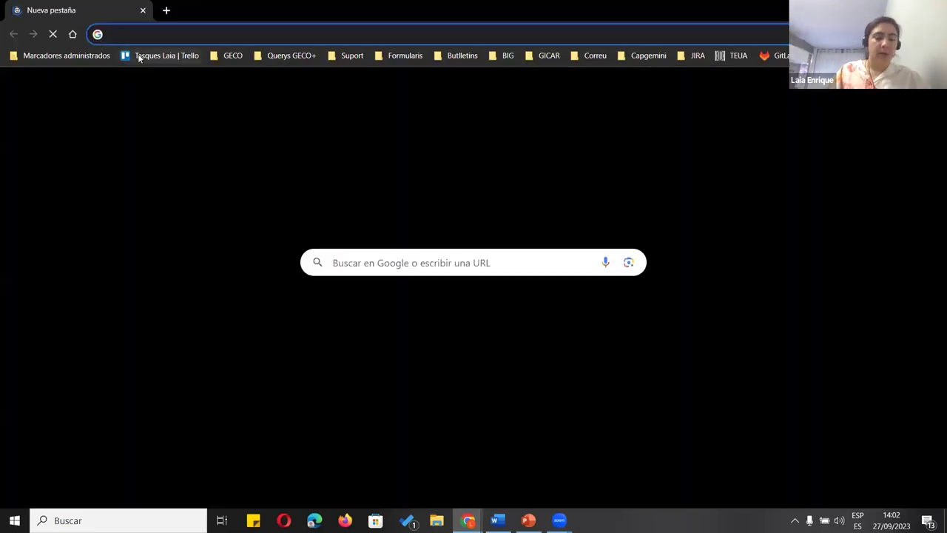
{"action": "type", "text": "g"}
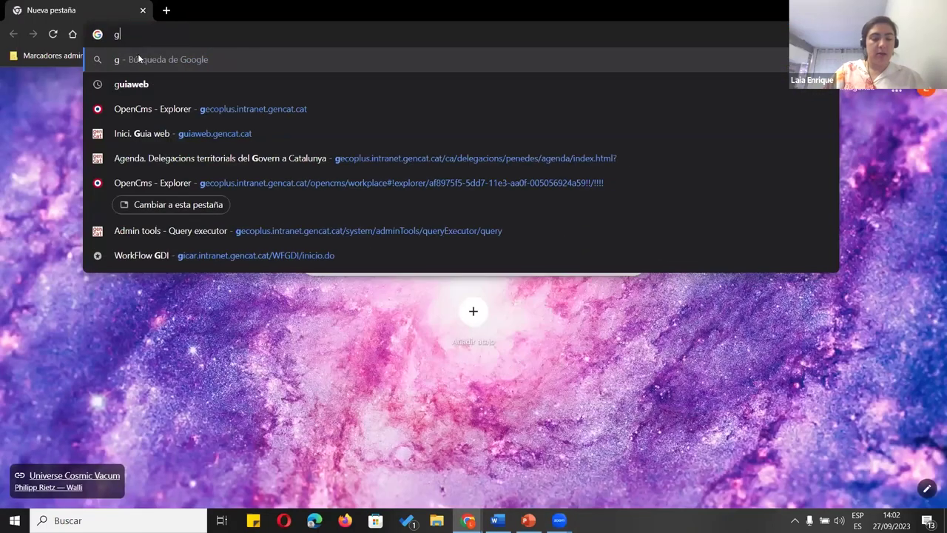
{"action": "type", "text": "encat "}
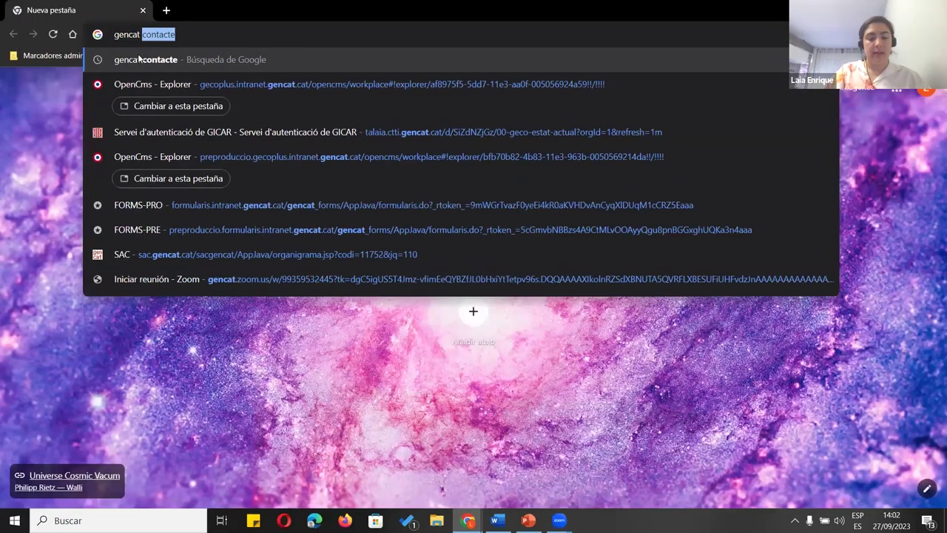
{"action": "type", "text": "tw"}
{"action": "key", "text": "BackSpace"}
{"action": "key", "text": "BackSpace"}
{"action": "type", "text": "xRXES"}
{"action": "key", "text": "Return"}
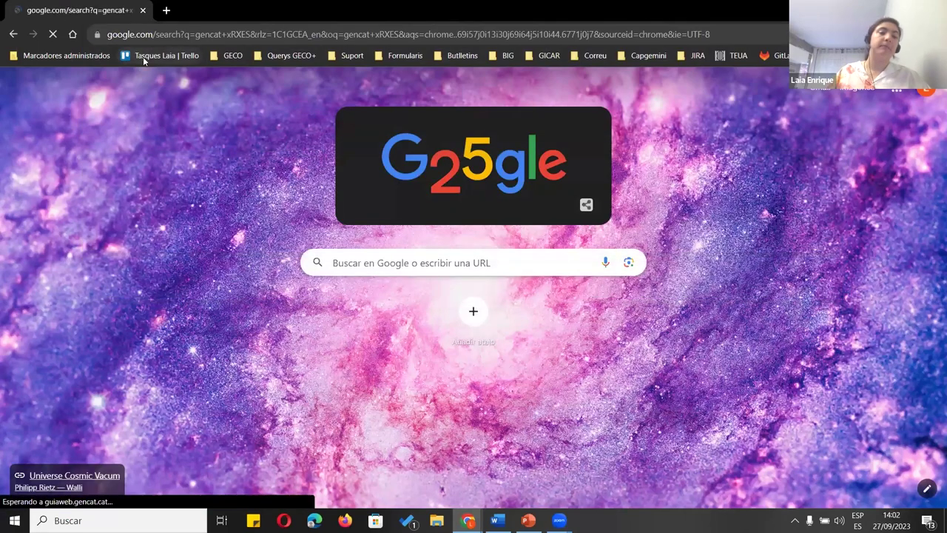
{"action": "left_click", "coordinate": [201, 223]}
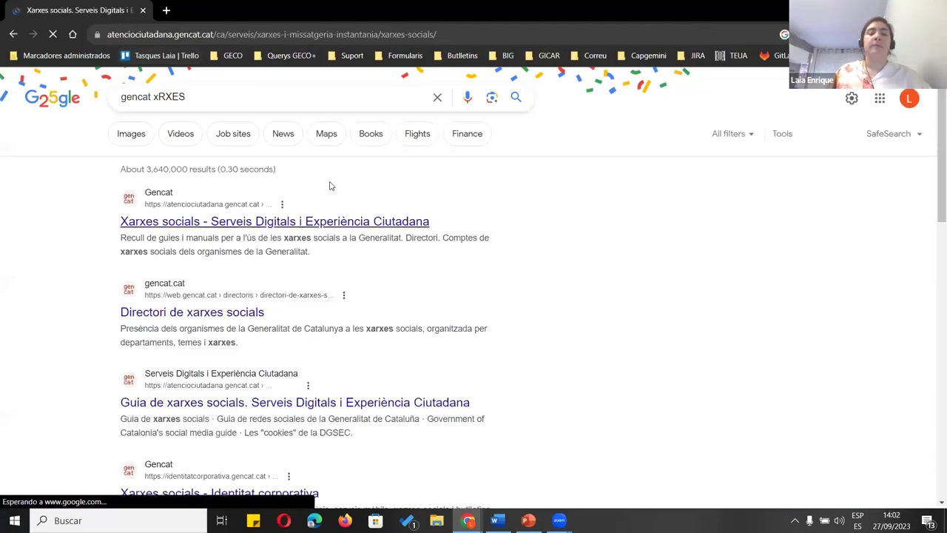
Open gencat's Twitter profile from the "gencat a les xarxes" links and copy the account name from its address
{"action": "scroll", "coordinate": [422, 226], "scroll_direction": "down", "scroll_amount": 6}
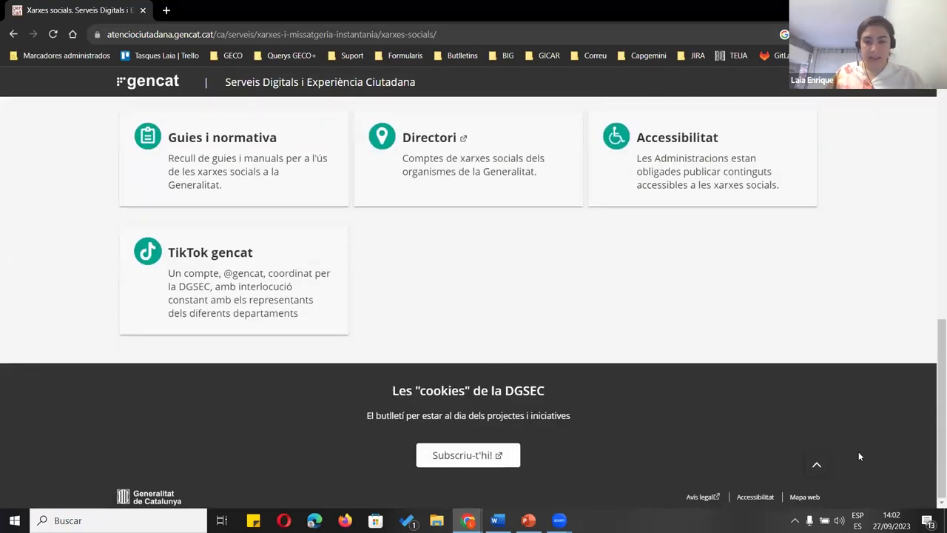
{"action": "scroll", "coordinate": [509, 453], "scroll_direction": "up", "scroll_amount": 8}
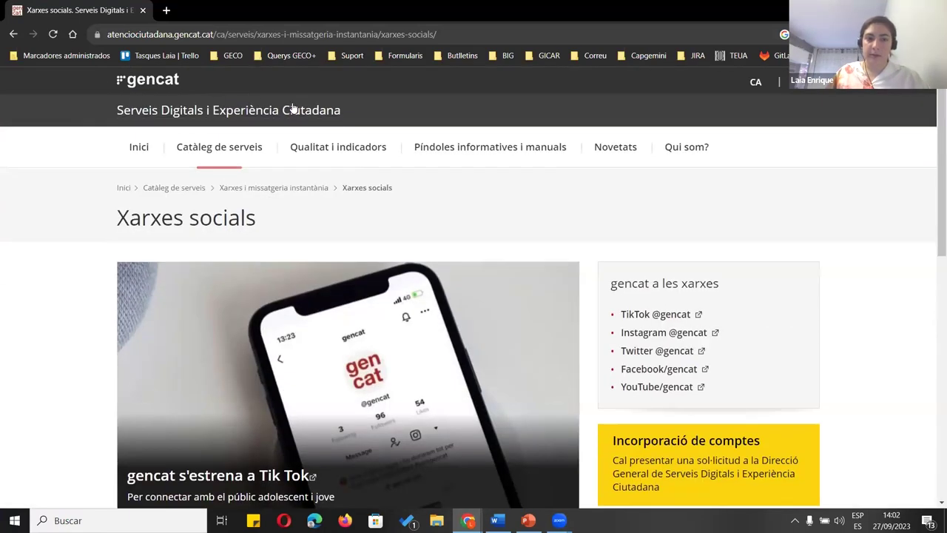
{"action": "scroll", "coordinate": [699, 194], "scroll_direction": "down", "scroll_amount": 2}
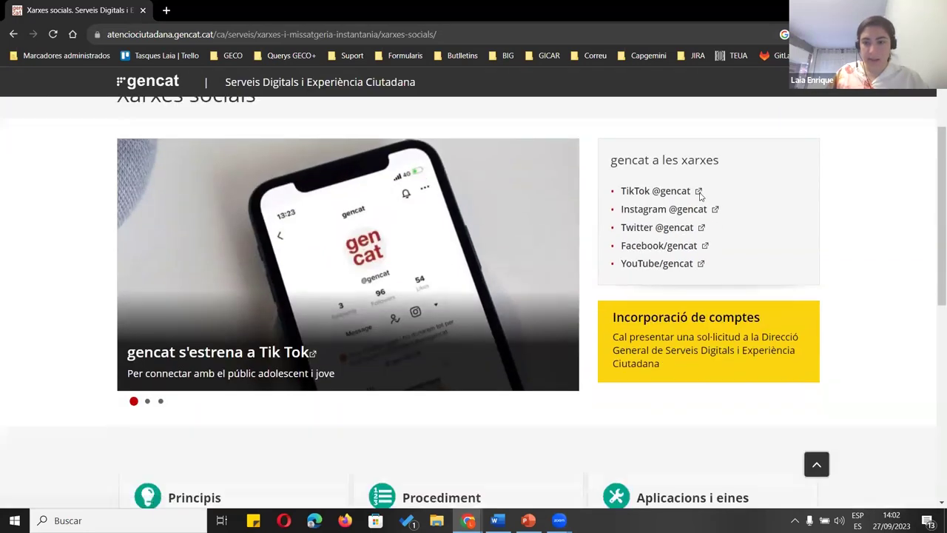
{"action": "left_click", "coordinate": [664, 230]}
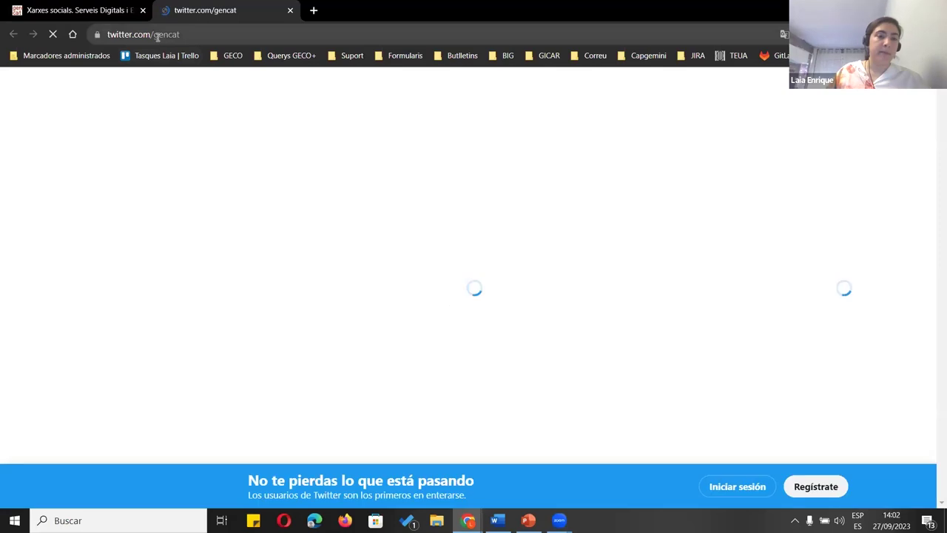
{"action": "left_click", "coordinate": [158, 34]}
{"action": "key", "text": "ctrl+c"}
{"action": "left_click", "coordinate": [94, 15]}
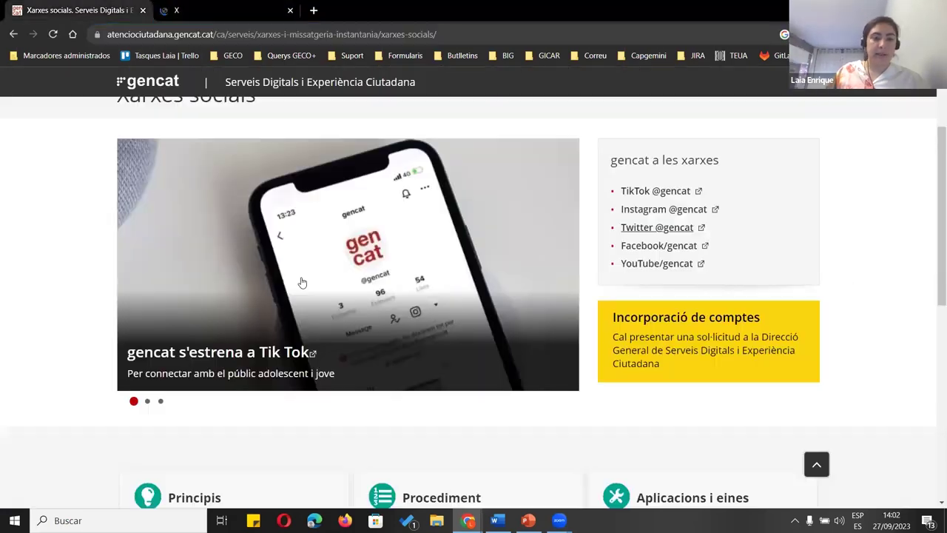
Set the manual list's Twitter user to gencat, disable Mostrar cercador, and save the inherited group
{"action": "key", "text": "ctrl+w"}
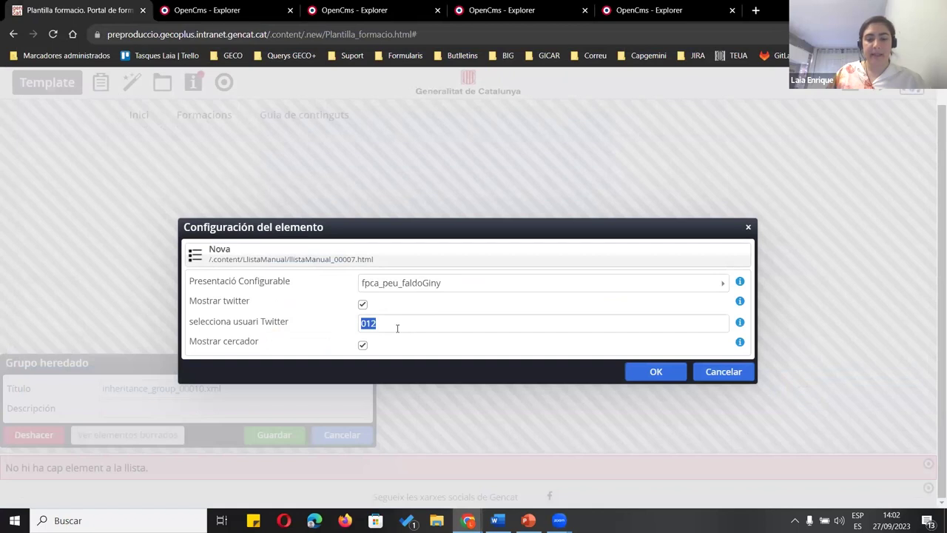
{"action": "key", "text": "ctrl+v"}
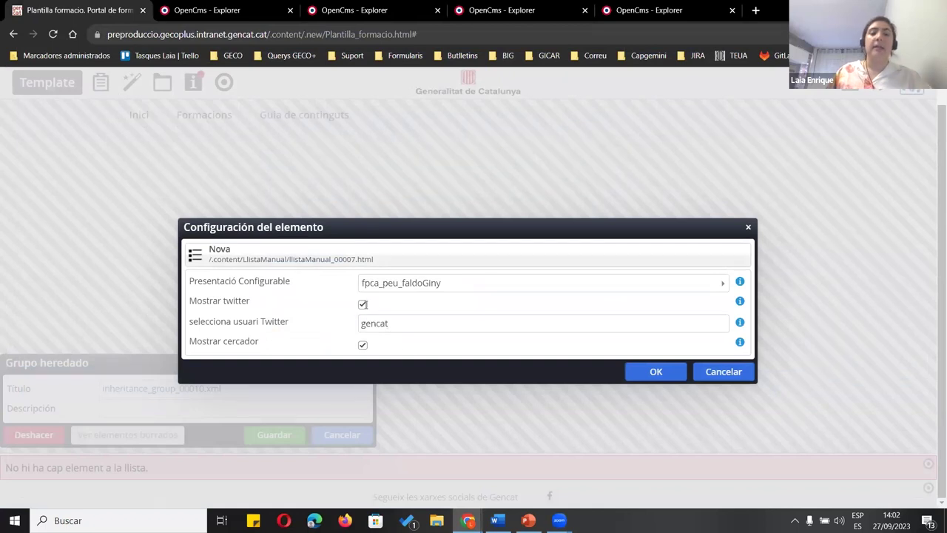
{"action": "left_click", "coordinate": [665, 379]}
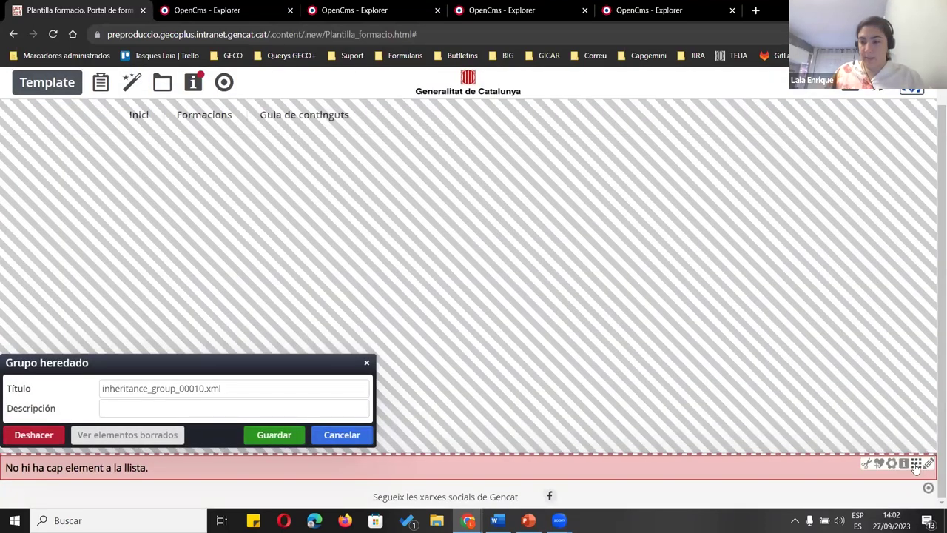
{"action": "left_click", "coordinate": [904, 467]}
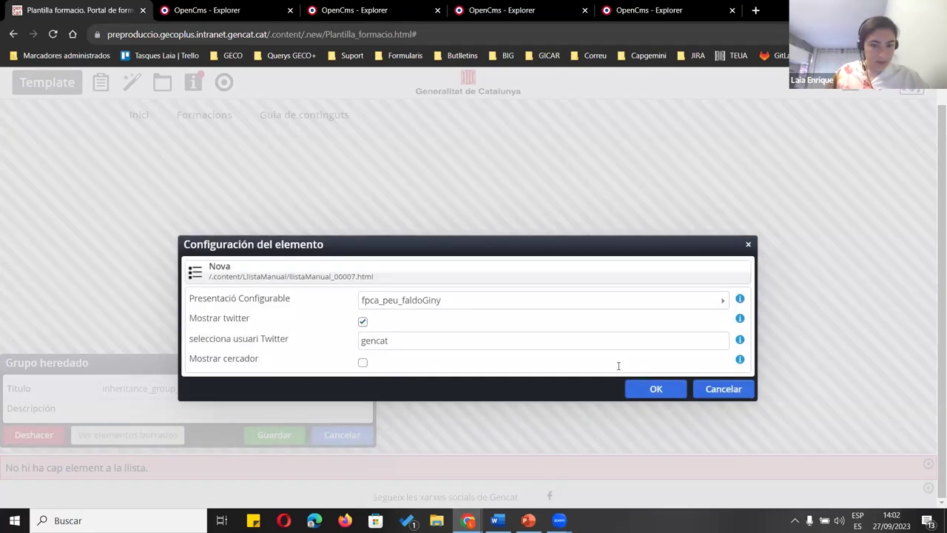
{"action": "left_click", "coordinate": [656, 390]}
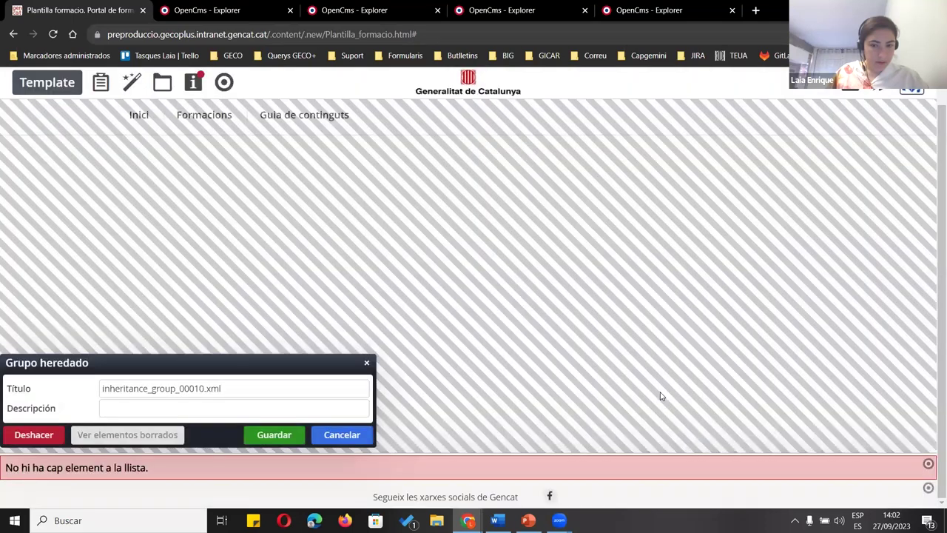
{"action": "left_click", "coordinate": [270, 435]}
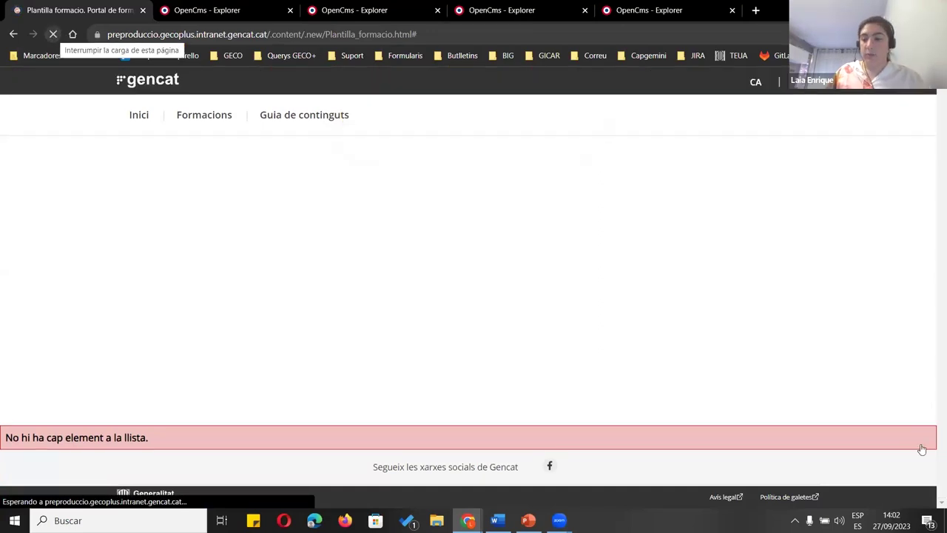
Set the manual list's Presentació Configurable to fpca_peu_ambFinancamentDe in the inherited group, save the group and reload the page
{"action": "left_click", "coordinate": [919, 445]}
{"action": "left_click", "coordinate": [879, 465]}
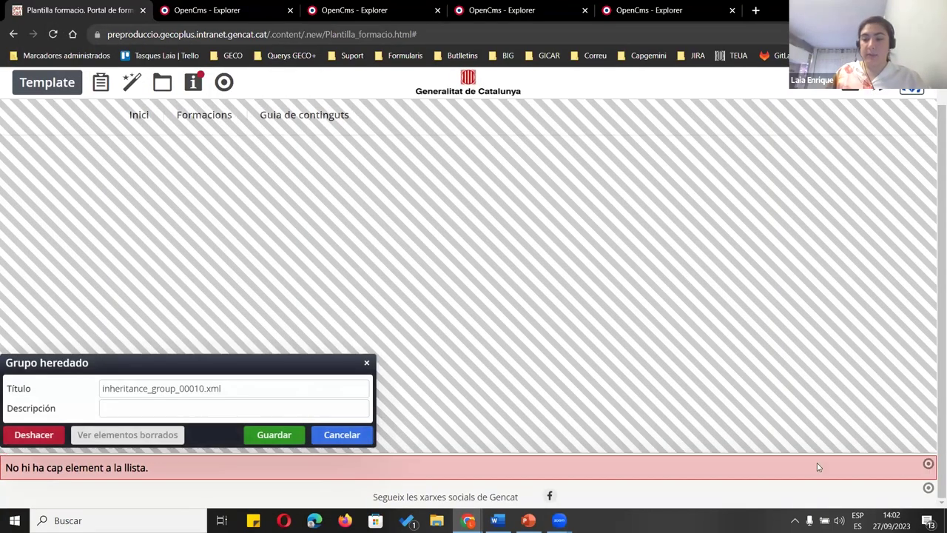
{"action": "left_click", "coordinate": [395, 283]}
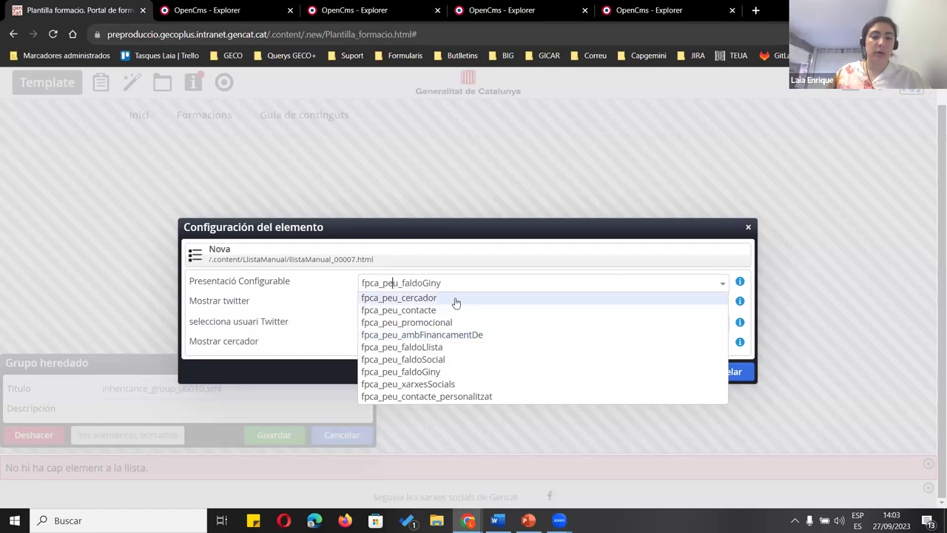
{"action": "left_click", "coordinate": [453, 335]}
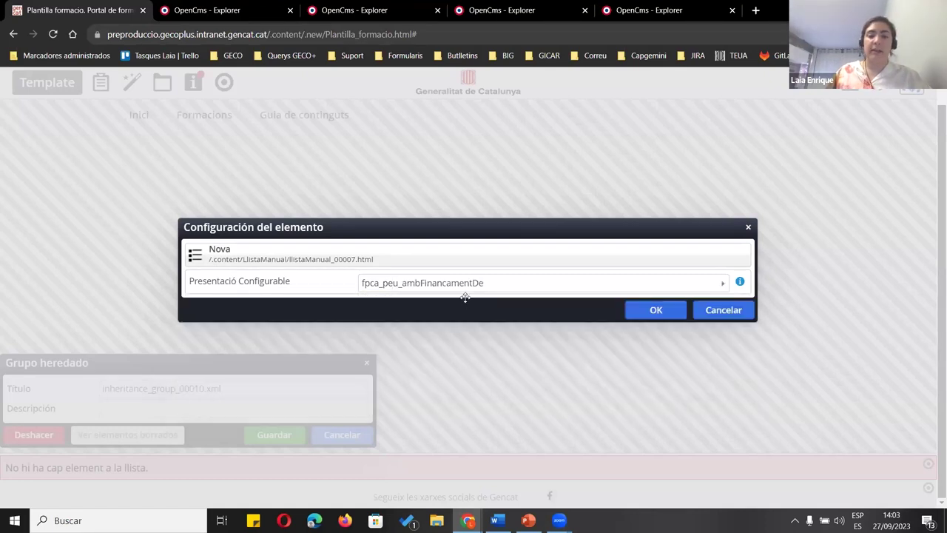
{"action": "key", "text": "Return"}
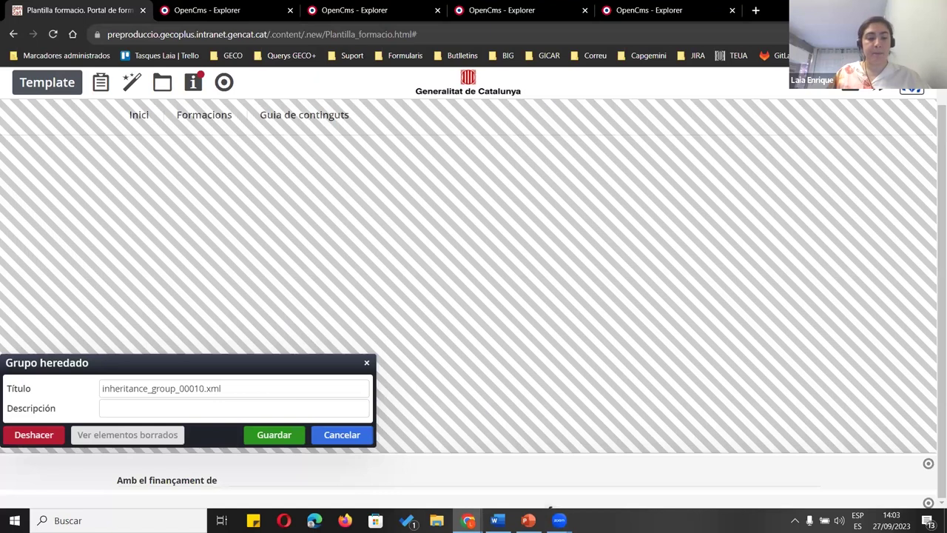
{"action": "left_click", "coordinate": [274, 438]}
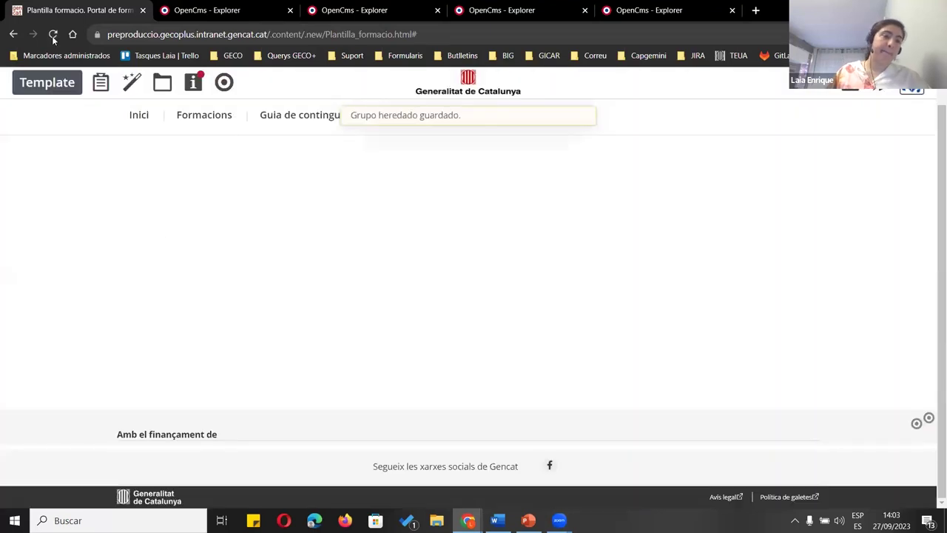
{"action": "left_click", "coordinate": [52, 34]}
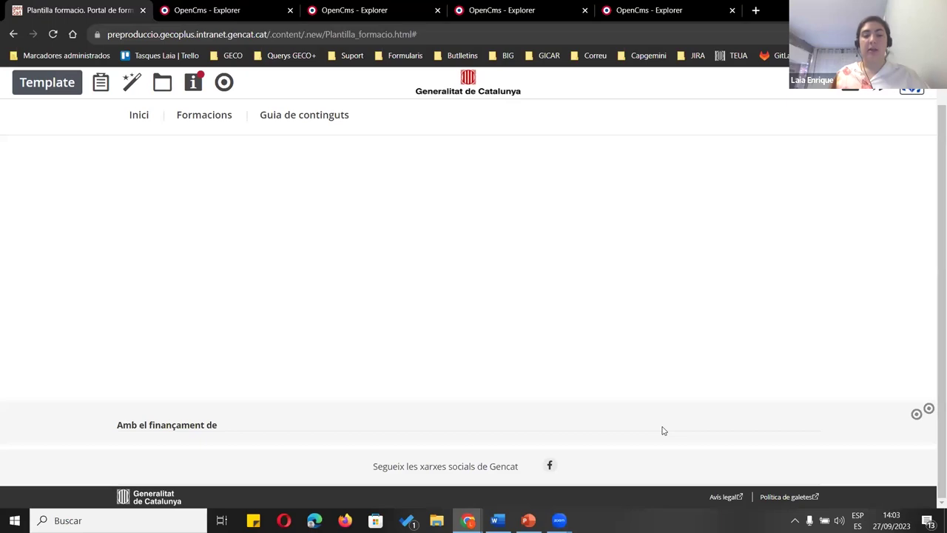
Show the System elements resource types in the gallery of elements that can be added to the template
{"action": "left_click", "coordinate": [131, 82]}
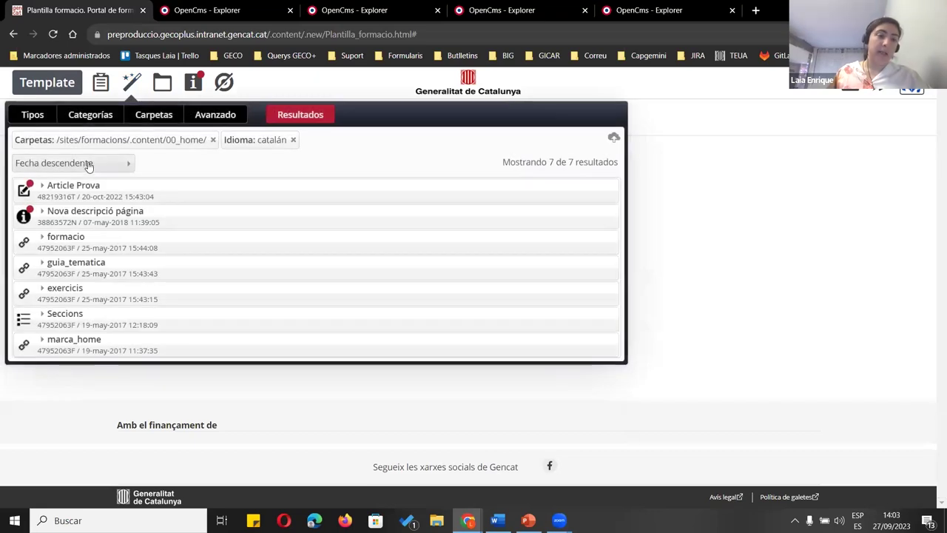
{"action": "left_click", "coordinate": [23, 113]}
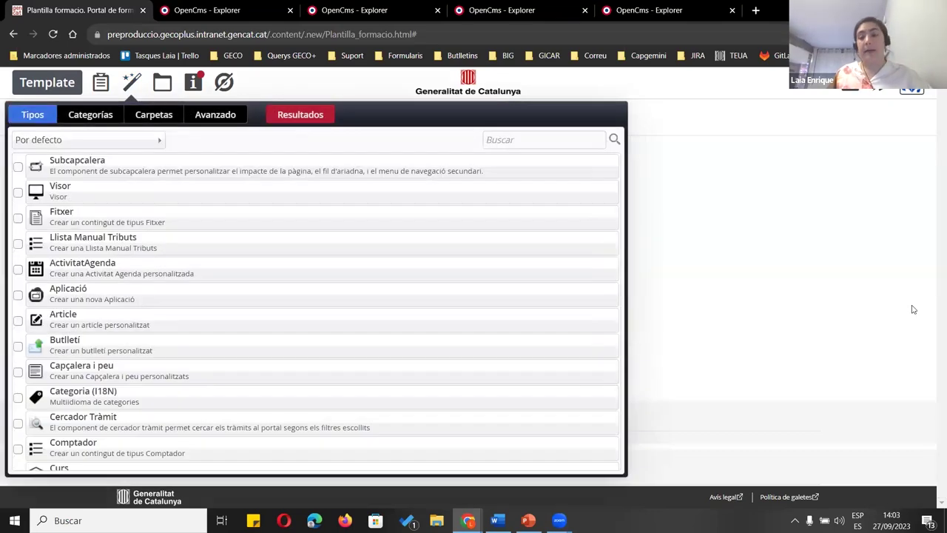
{"action": "left_click", "coordinate": [926, 463]}
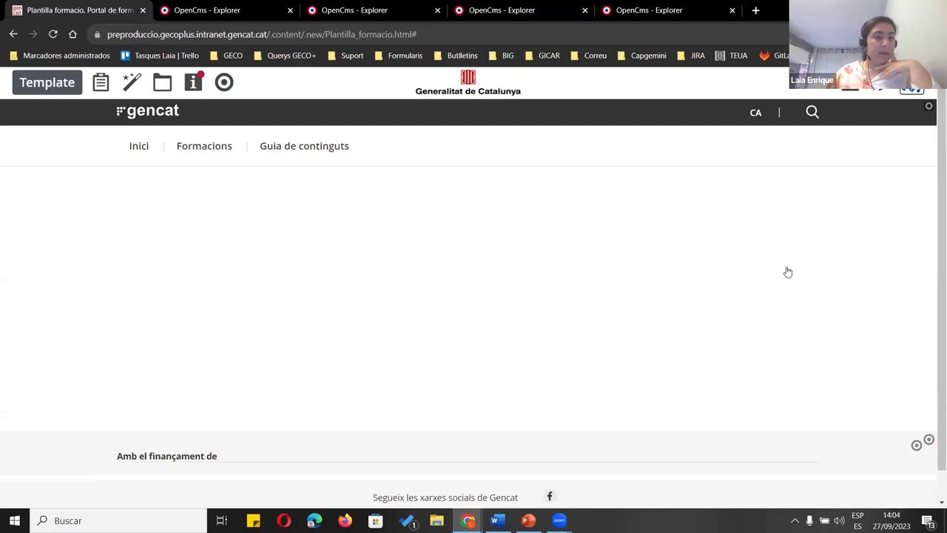
{"action": "left_click", "coordinate": [133, 83]}
{"action": "left_click", "coordinate": [127, 150]}
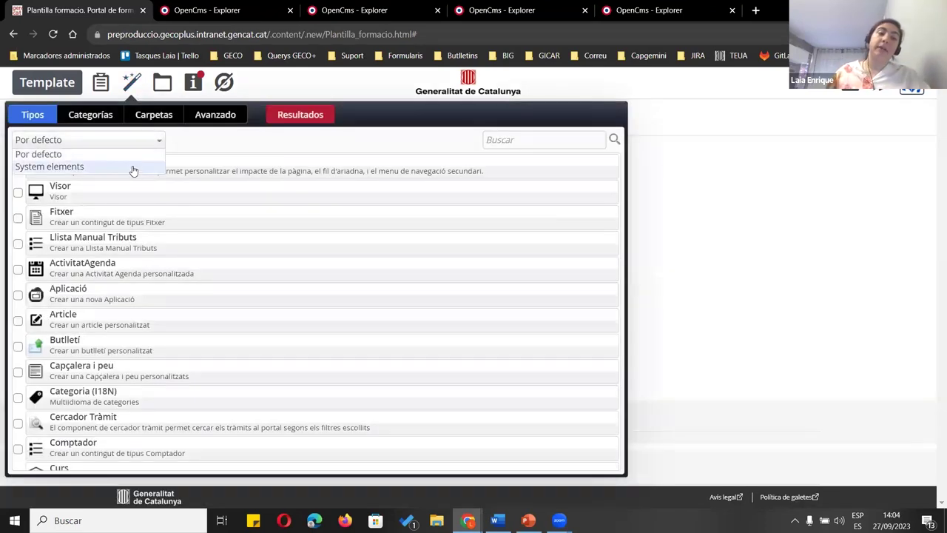
{"action": "key", "text": "Escape"}
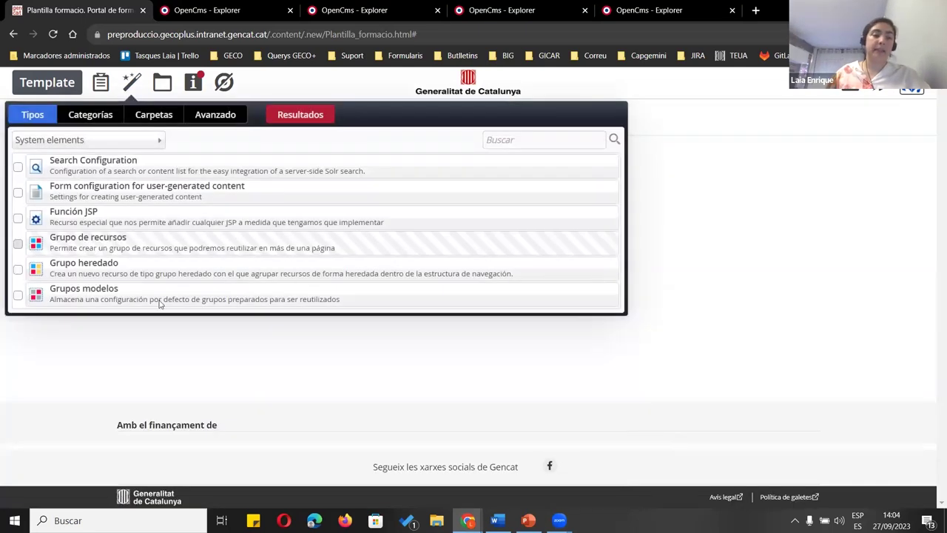
Try to place a Grupo heredado above the existing footer group and open it for editing
{"action": "left_click_drag", "start_coordinate": [614, 270], "coordinate": [653, 391]}
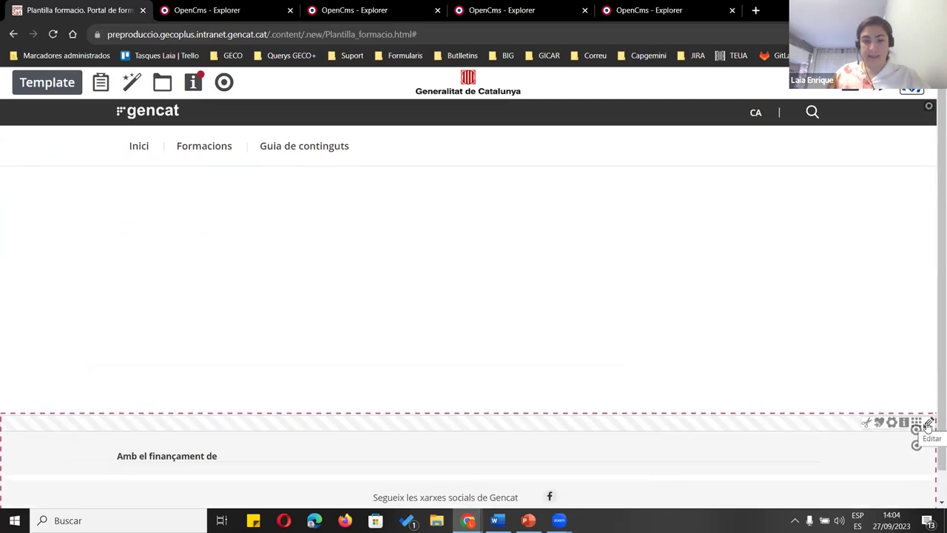
{"action": "left_click", "coordinate": [928, 422]}
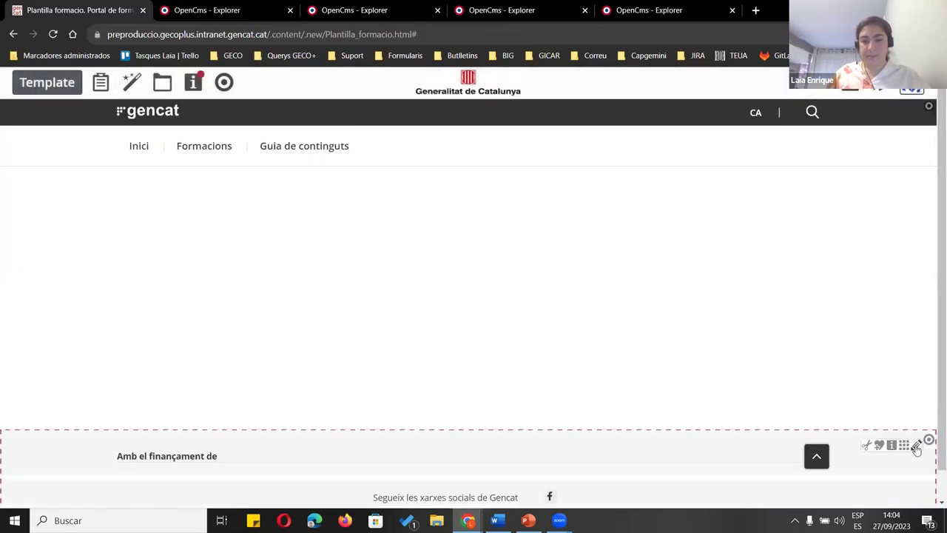
{"action": "scroll", "coordinate": [919, 440], "scroll_direction": "down", "scroll_amount": 1}
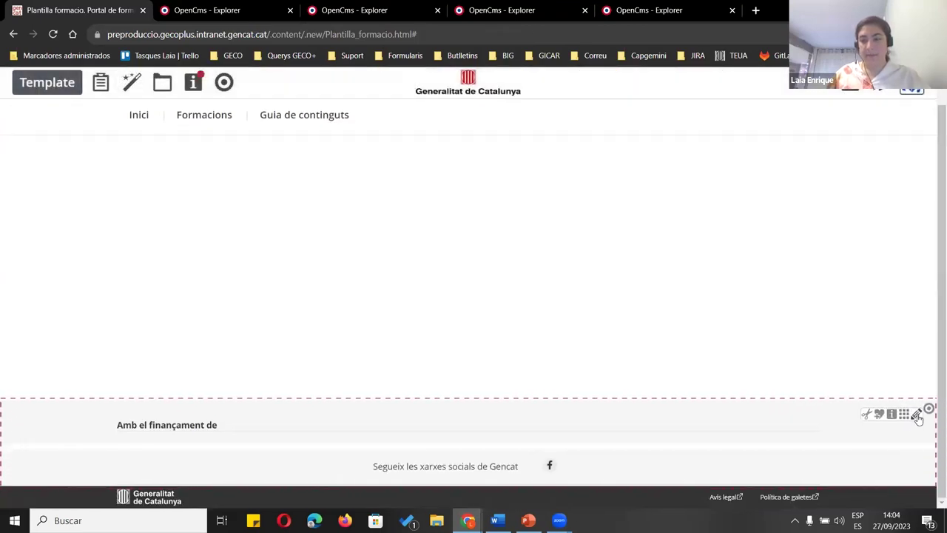
{"action": "left_click", "coordinate": [916, 415]}
{"action": "mouse_move", "coordinate": [922, 438]}
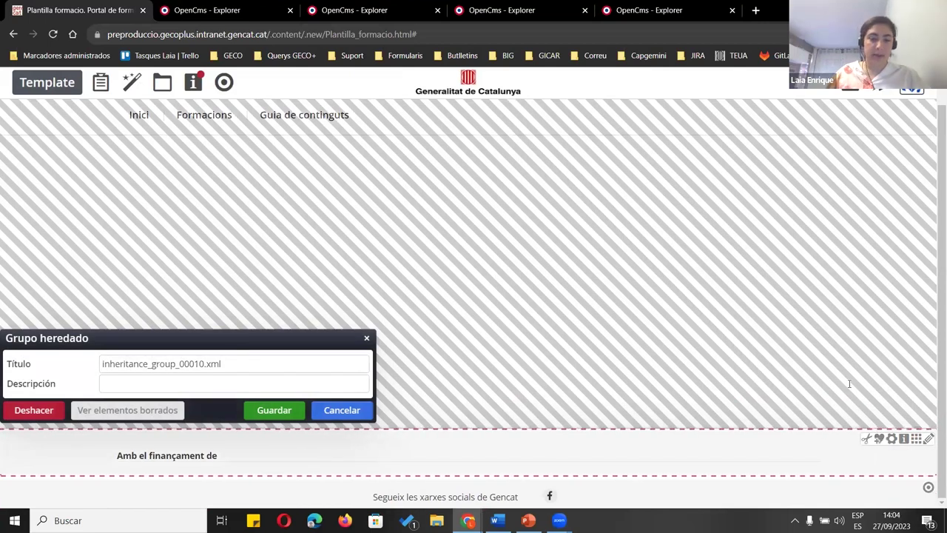
{"action": "left_click", "coordinate": [366, 338]}
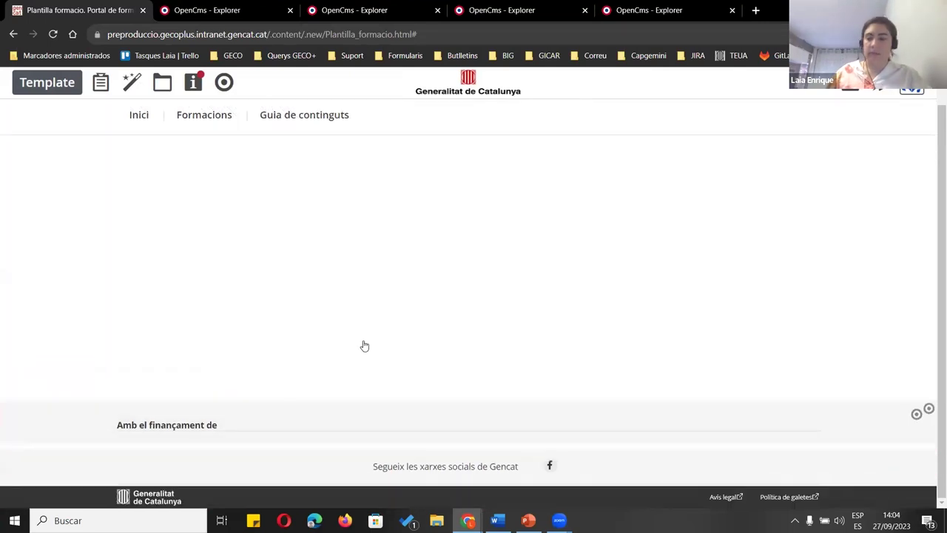
Add a Grupo heredado to the footer again, positioned directly above the "Amb el finançament de" group
{"action": "left_click", "coordinate": [132, 82]}
{"action": "left_click_drag", "start_coordinate": [608, 271], "coordinate": [813, 393]}
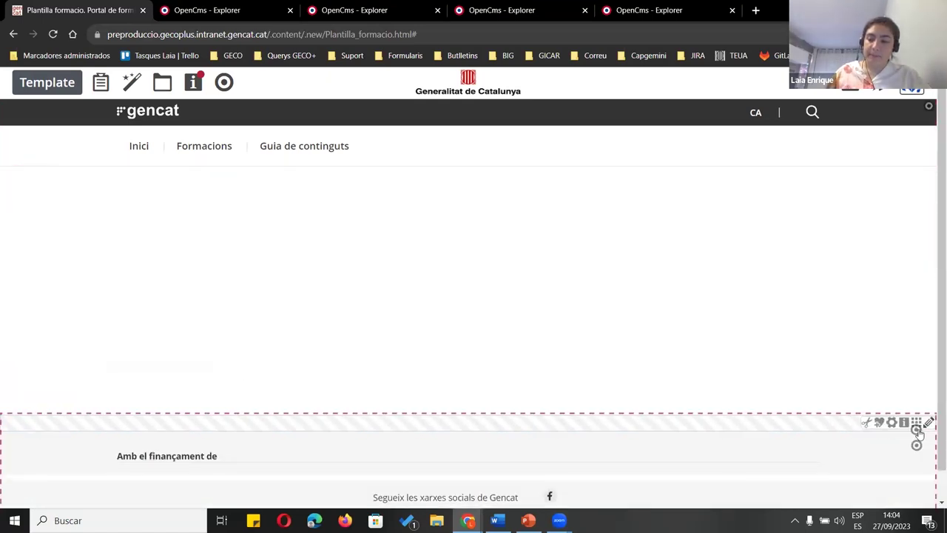
{"action": "left_click_drag", "start_coordinate": [903, 430], "coordinate": [433, 399]}
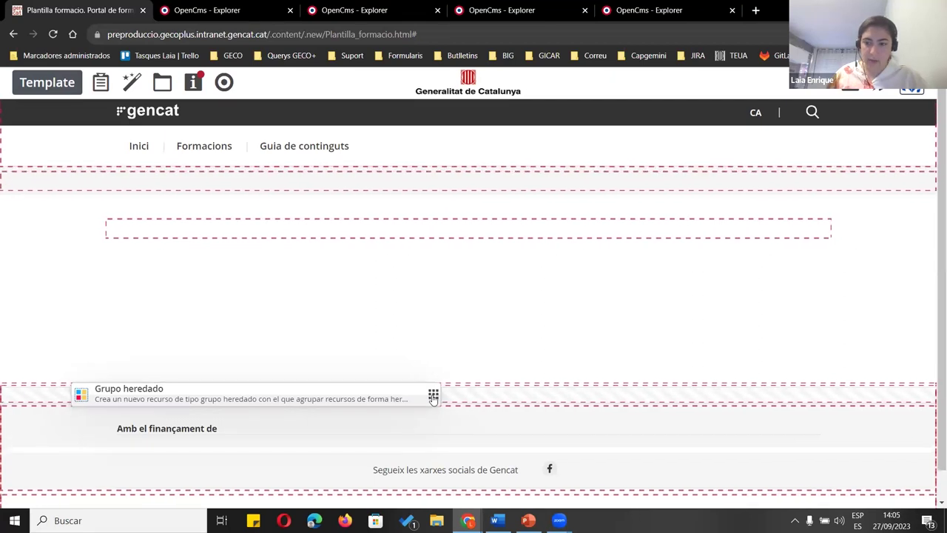
{"action": "left_click_drag", "start_coordinate": [433, 398], "coordinate": [431, 398]}
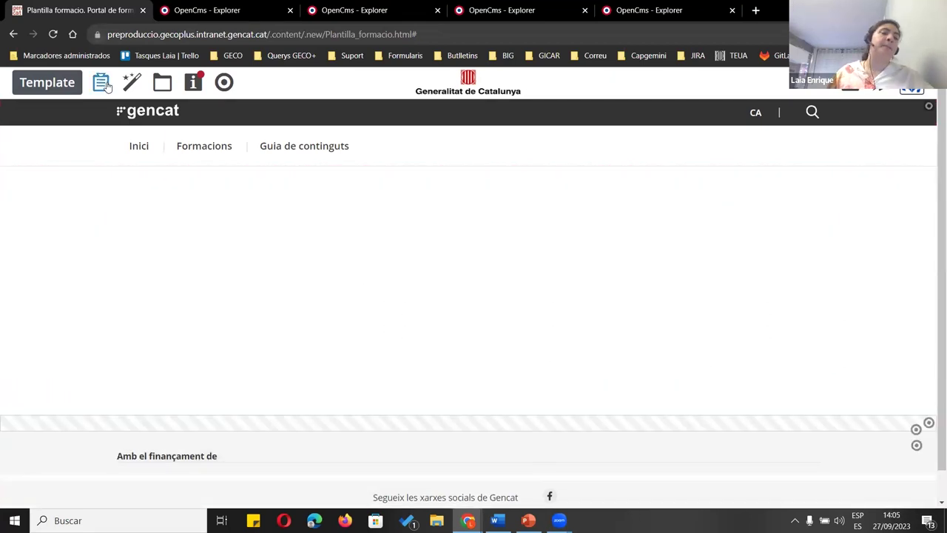
{"action": "left_click", "coordinate": [102, 83]}
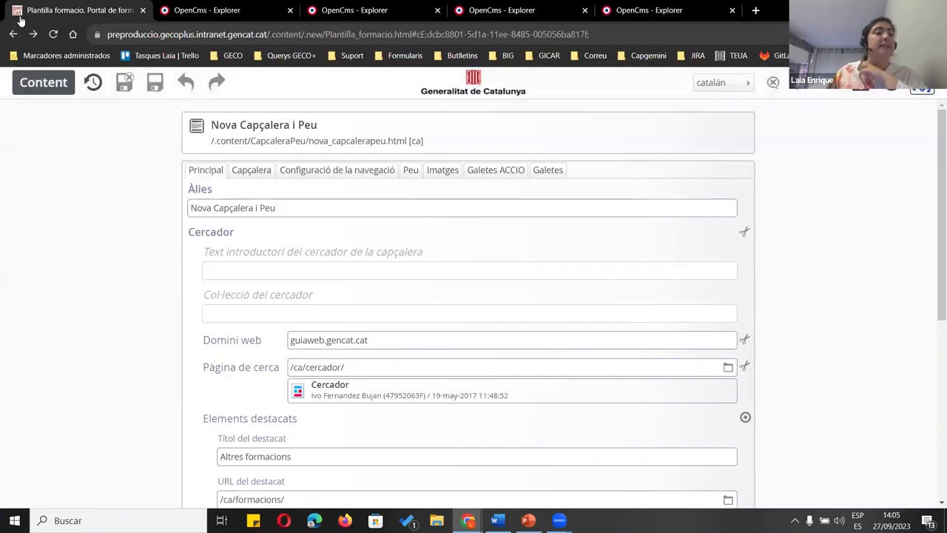
{"action": "left_click", "coordinate": [15, 34]}
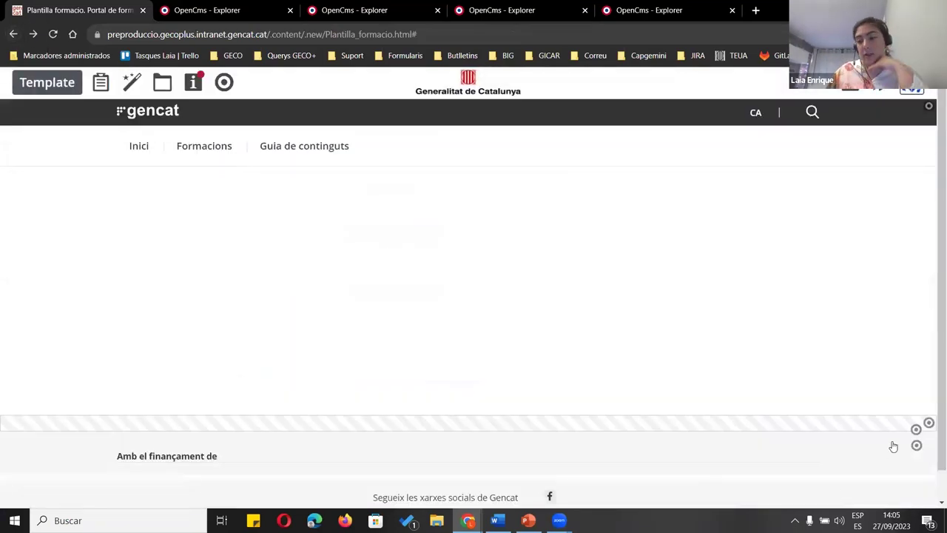
Insert the favourite manual list Nova into the newly placed inherited group and close the group without saving
{"action": "left_click", "coordinate": [915, 442]}
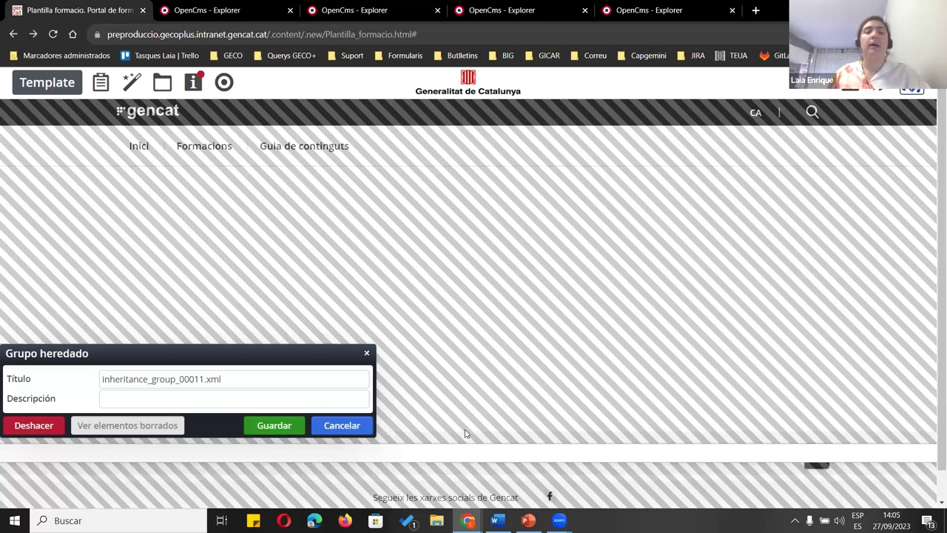
{"action": "left_click", "coordinate": [101, 82]}
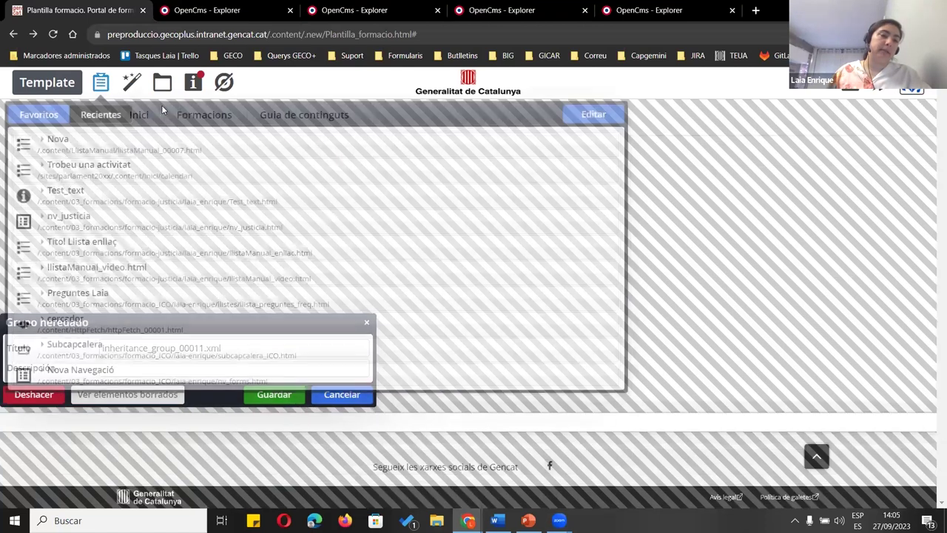
{"action": "left_click_drag", "start_coordinate": [608, 145], "coordinate": [583, 463]}
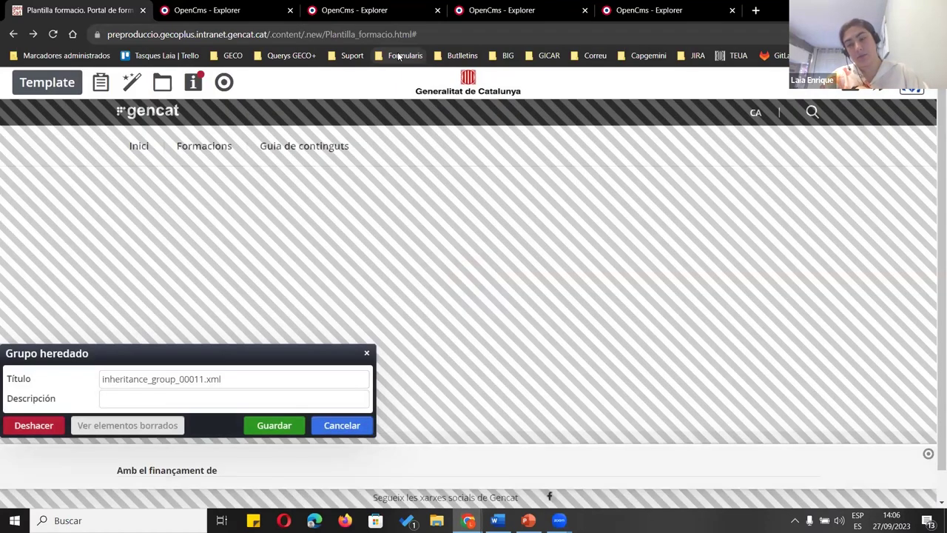
{"action": "left_click", "coordinate": [364, 356]}
{"action": "scroll", "coordinate": [363, 358], "scroll_direction": "down", "scroll_amount": 1}
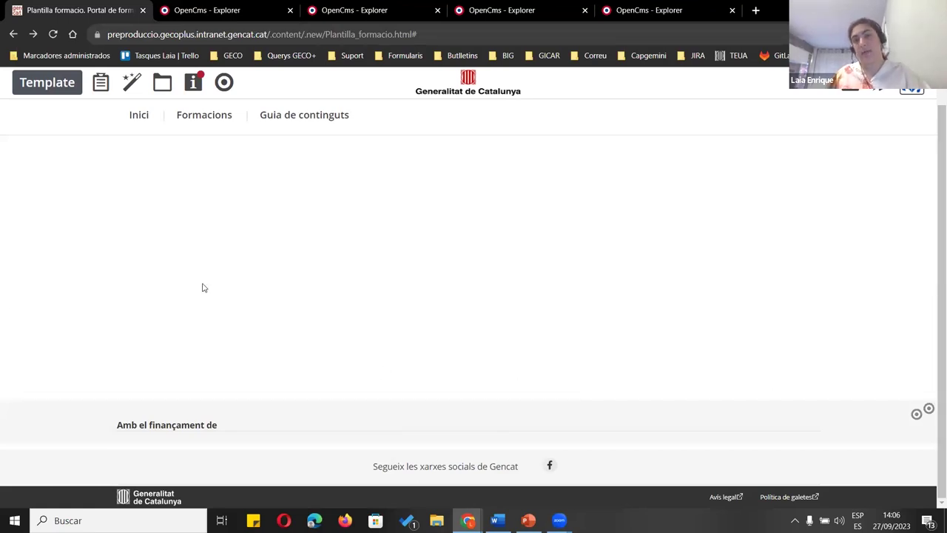
Place a new Grupo heredado above the existing footer group and open it for editing
{"action": "left_click", "coordinate": [134, 88]}
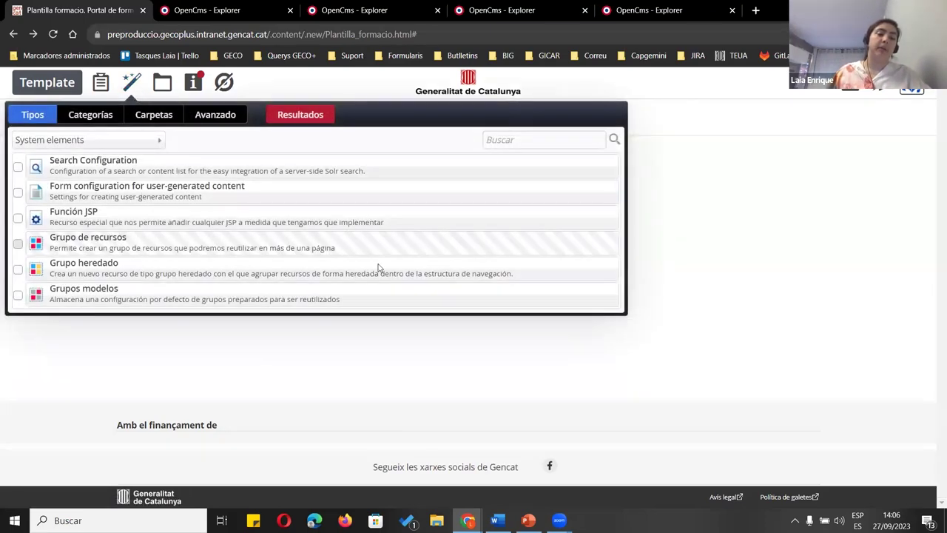
{"action": "mouse_move", "coordinate": [608, 270]}
{"action": "left_mouse_down"}
{"action": "mouse_move", "coordinate": [765, 370]}
{"action": "mouse_move", "coordinate": [769, 394]}
{"action": "left_mouse_up"}
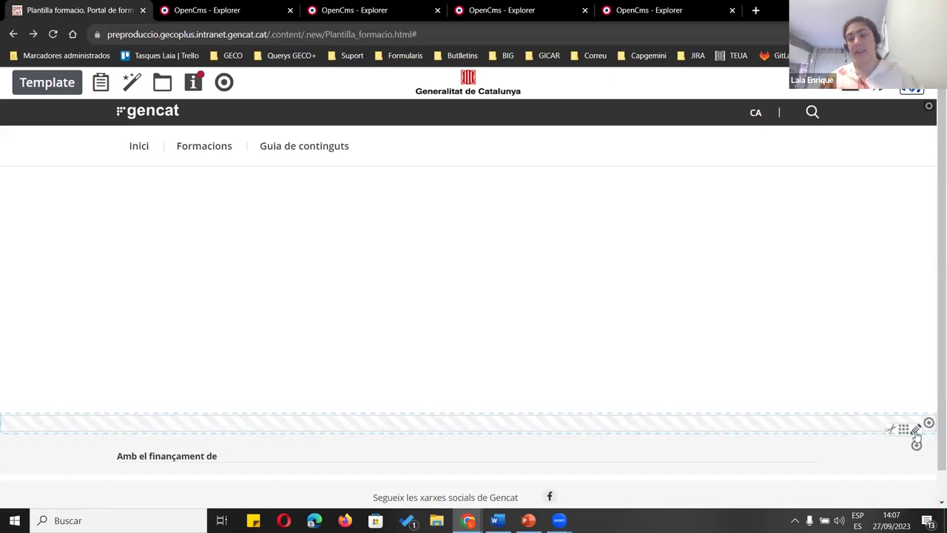
{"action": "left_click", "coordinate": [916, 436]}
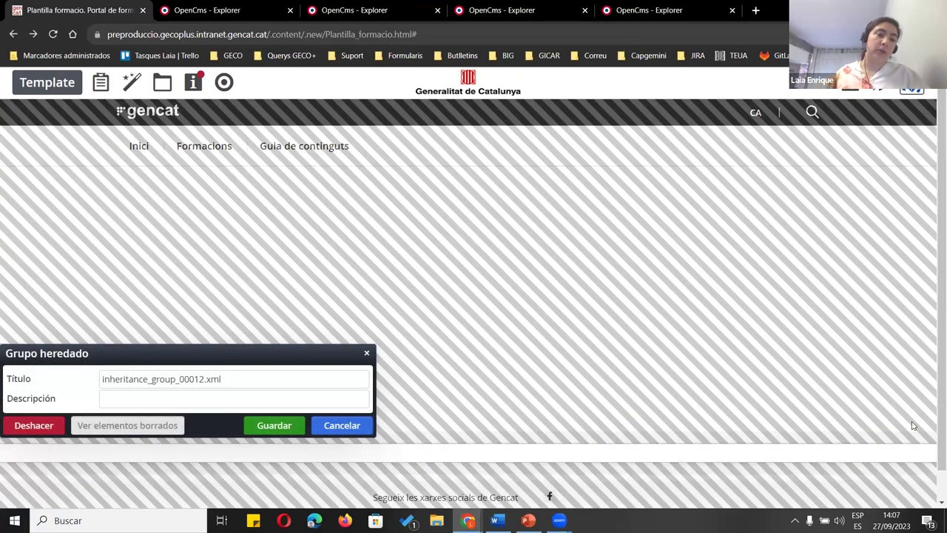
Insert the manual list Nova from the favourites into the new inherited group, save the group and reload the page
{"action": "left_click", "coordinate": [101, 82]}
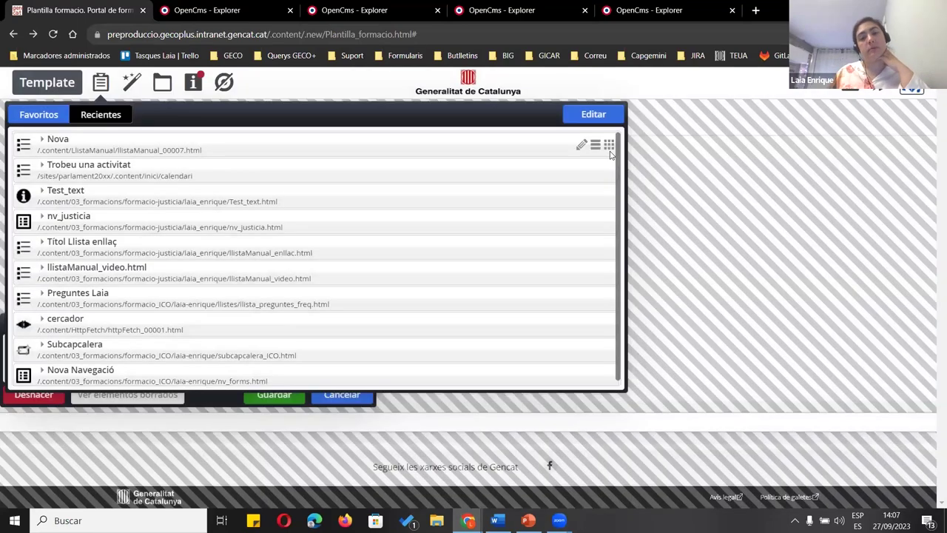
{"action": "left_click_drag", "start_coordinate": [607, 148], "coordinate": [605, 456]}
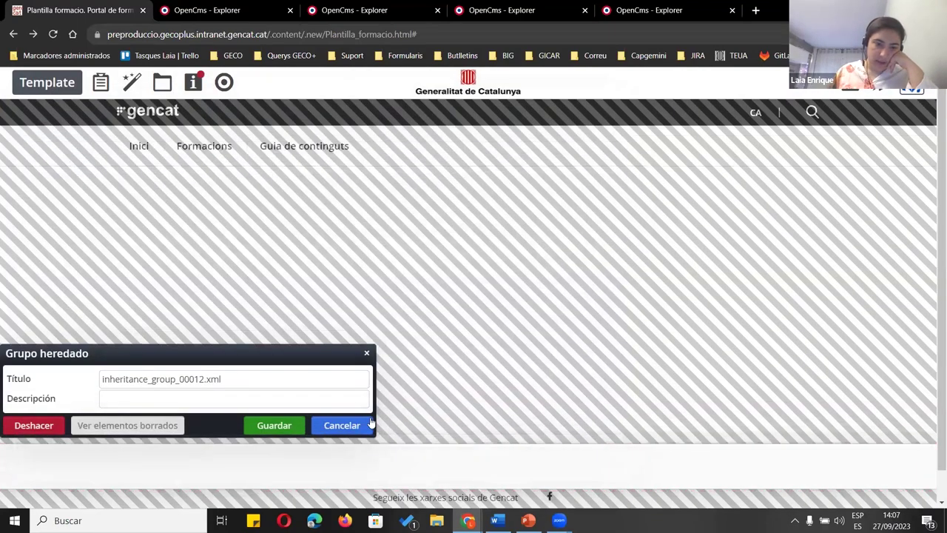
{"action": "left_click", "coordinate": [300, 426]}
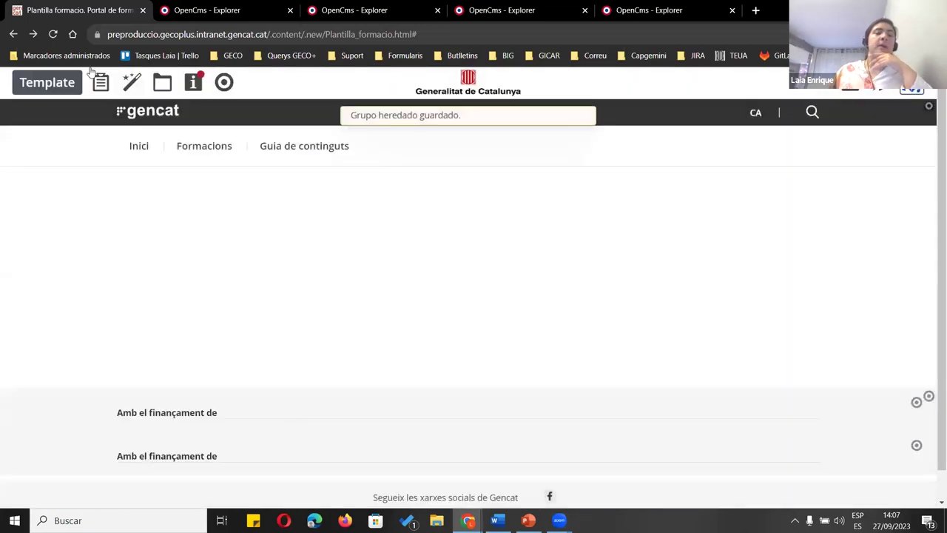
{"action": "left_click", "coordinate": [53, 36]}
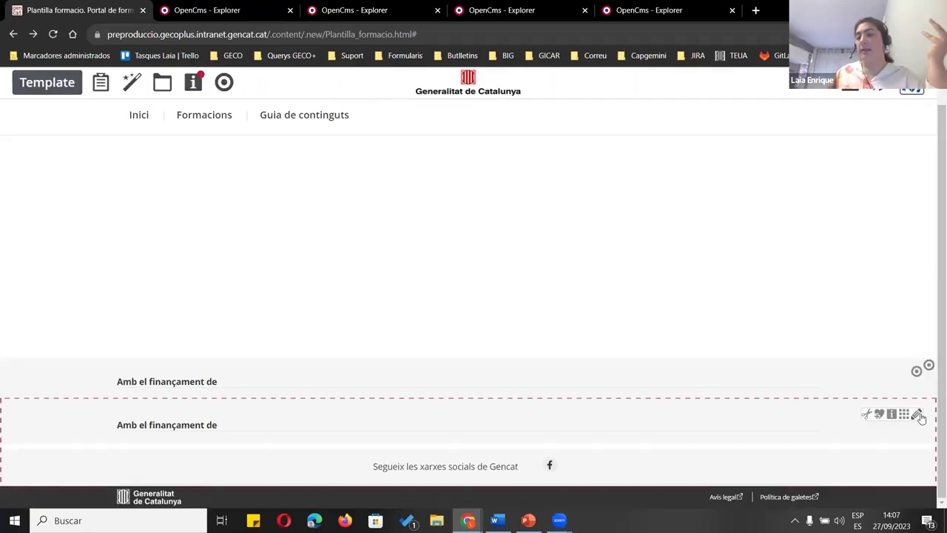
Cut the "Amb el finançament de" manual list from the original inherited group inheritance_group_00010.xml and save the group
{"action": "left_click", "coordinate": [917, 415]}
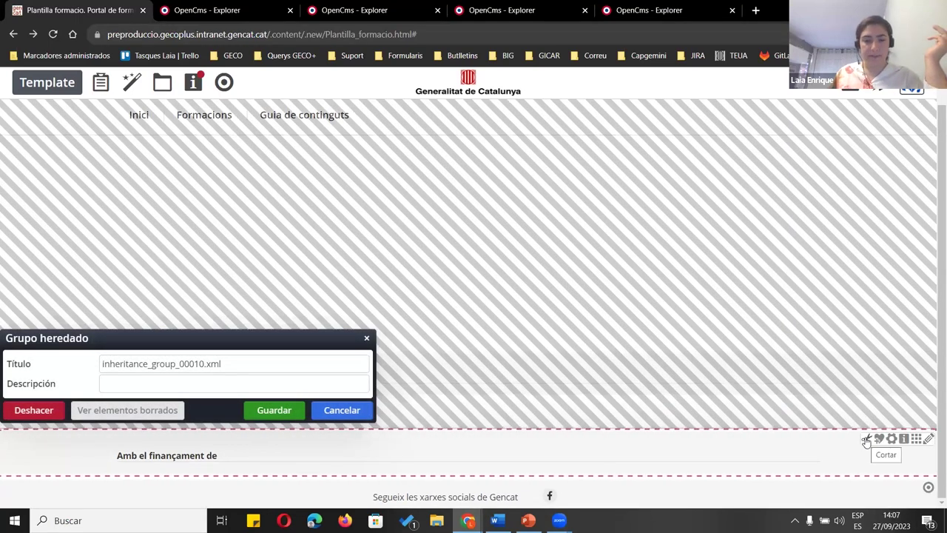
{"action": "left_click", "coordinate": [866, 441]}
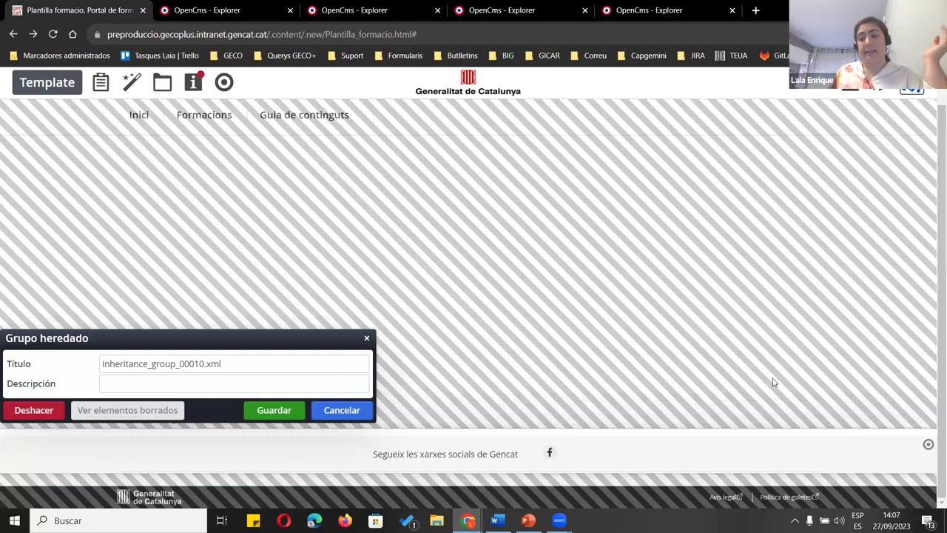
{"action": "left_click", "coordinate": [273, 410]}
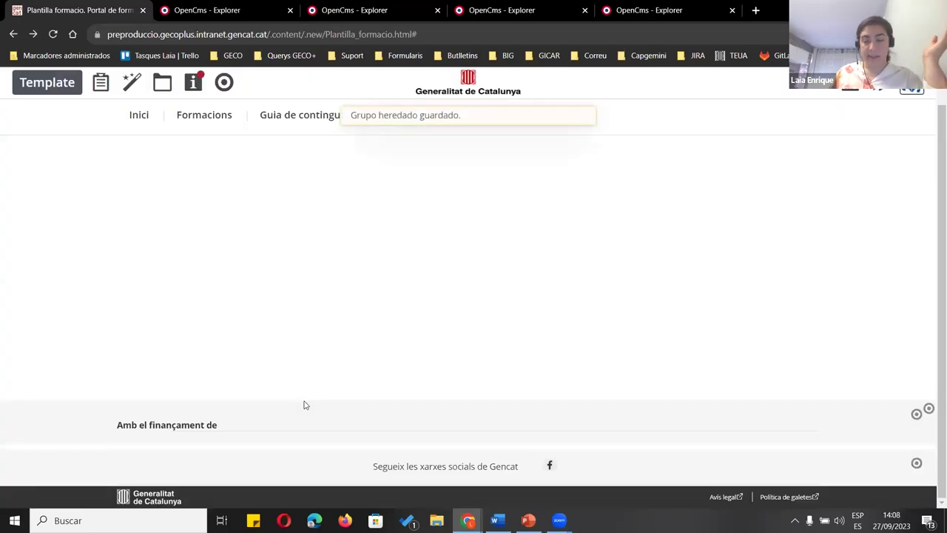
Reload the training template page and examine the "Amb el finançament de" heading in its footer
{"action": "left_click", "coordinate": [52, 34]}
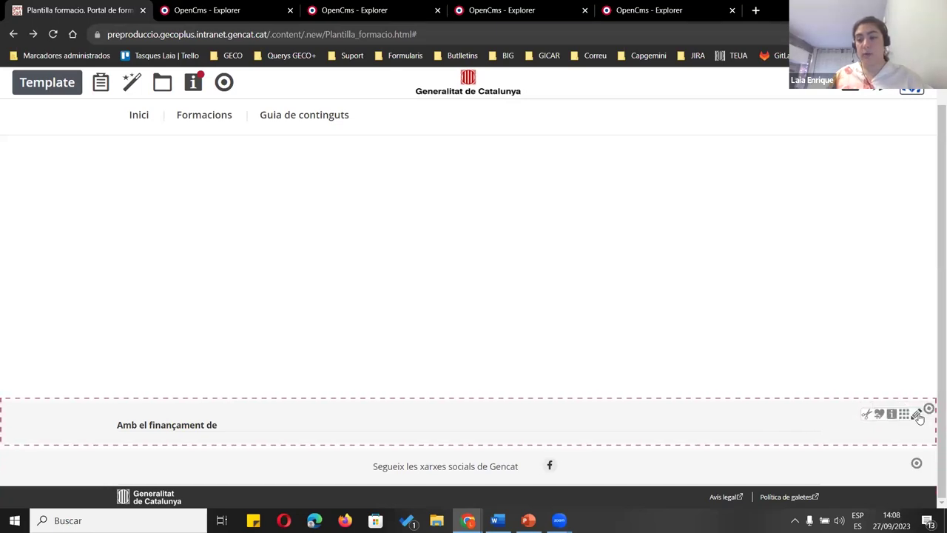
{"action": "mouse_move", "coordinate": [917, 463]}
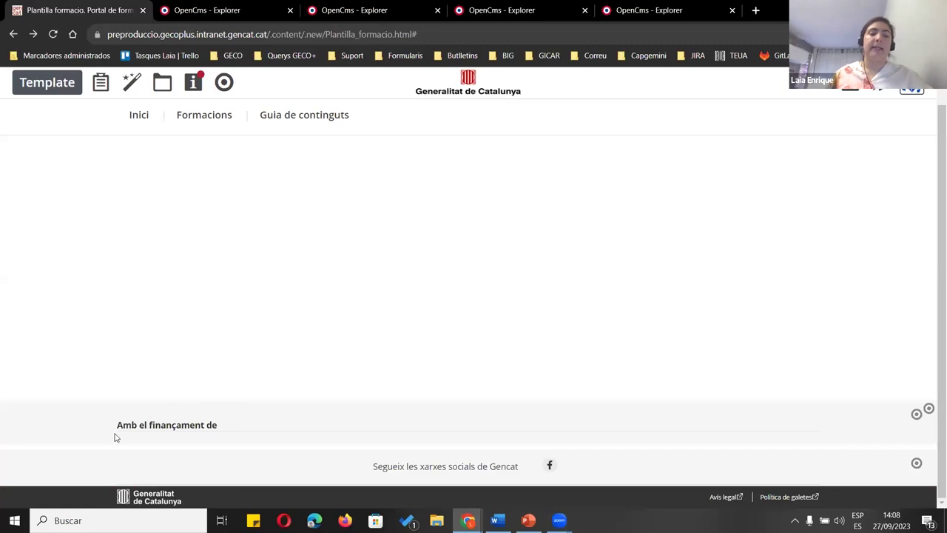
{"action": "left_click_drag", "start_coordinate": [115, 424], "coordinate": [226, 436]}
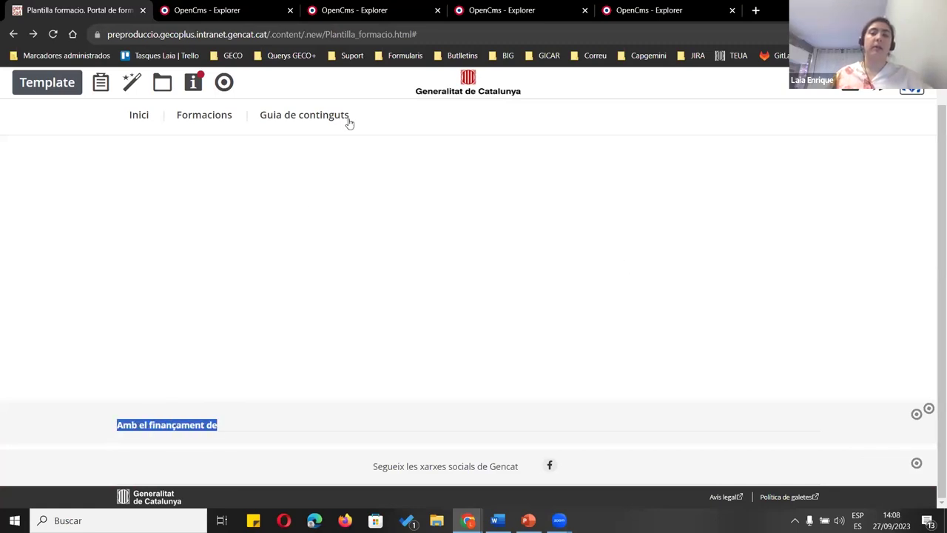
{"action": "left_click", "coordinate": [227, 369]}
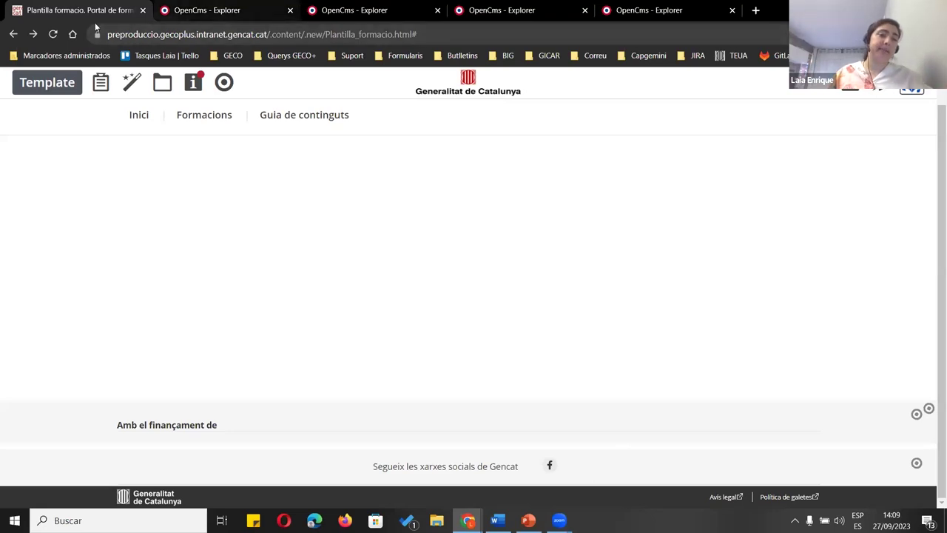
Switch to the first Explorer tab and open the sitemap of the Portal de formacions GECOPlus site
{"action": "left_click", "coordinate": [157, 20]}
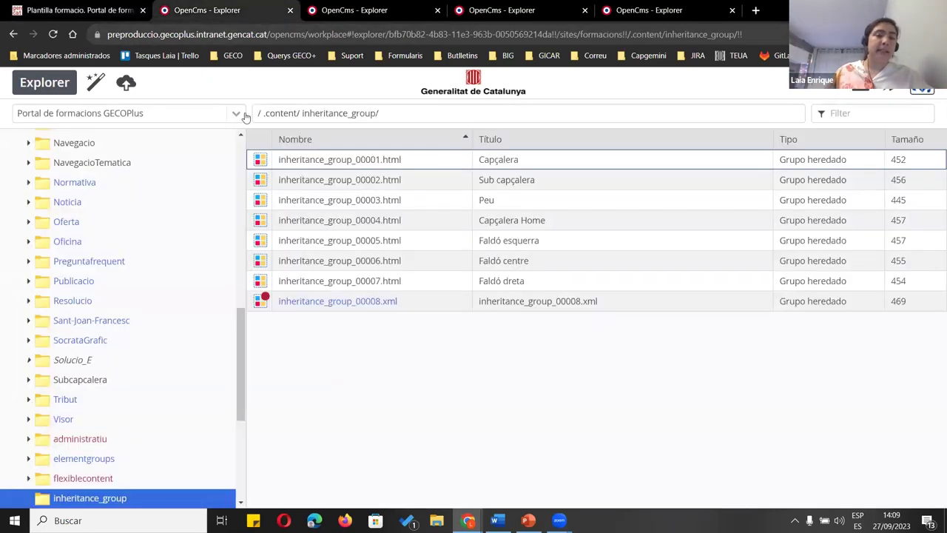
{"action": "scroll", "coordinate": [131, 160], "scroll_direction": "up", "scroll_amount": 5}
{"action": "scroll", "coordinate": [126, 156], "scroll_direction": "up", "scroll_amount": 5}
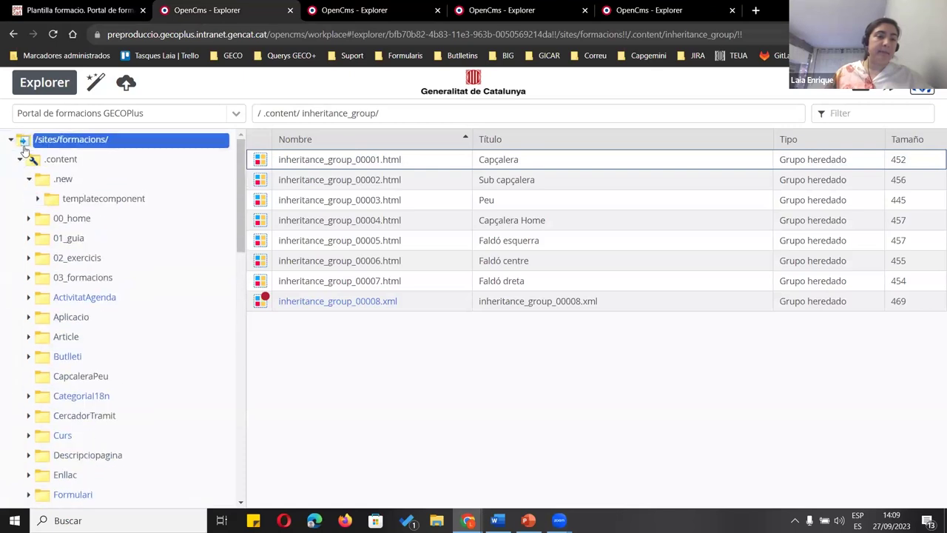
{"action": "left_click", "coordinate": [891, 87]}
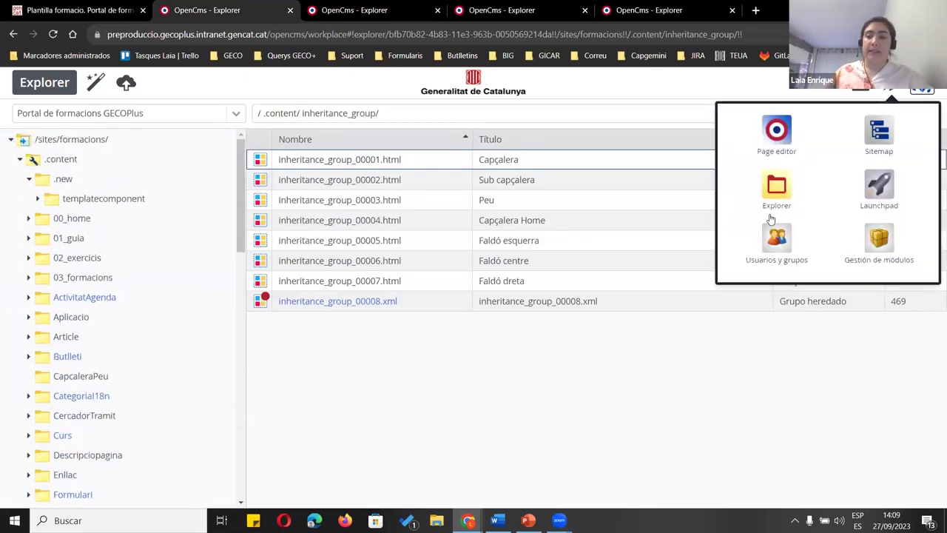
{"action": "left_click", "coordinate": [879, 132]}
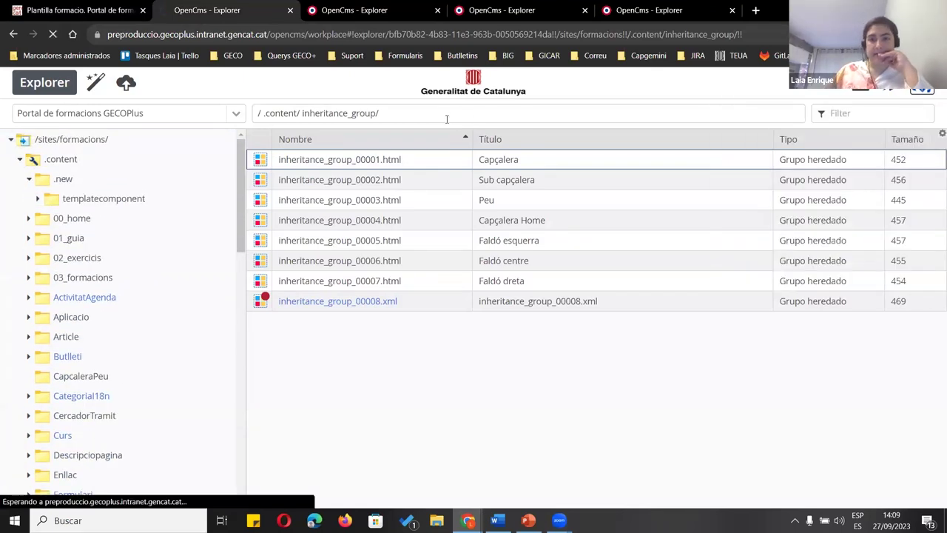
{"action": "left_click", "coordinate": [216, 210]}
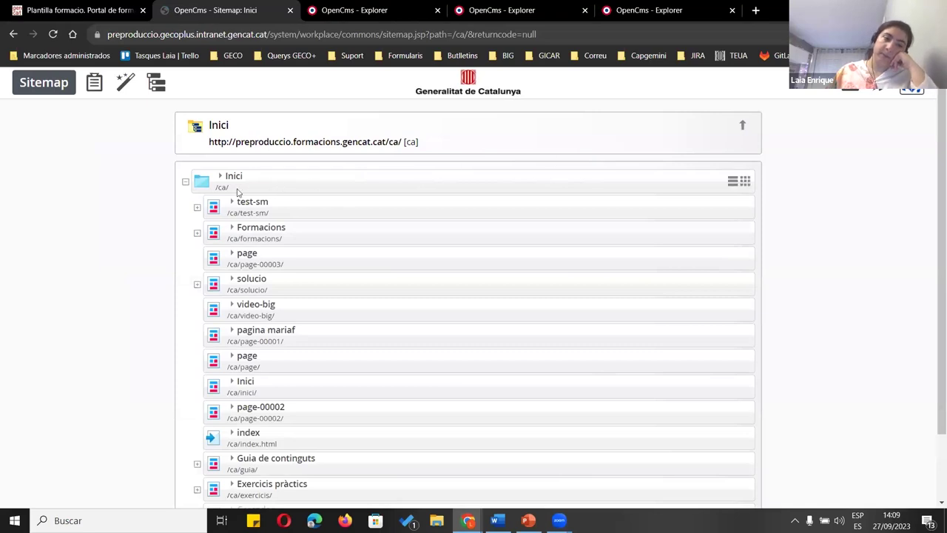
Create a child page under Inici using the Plantilla formacio model
{"action": "left_click", "coordinate": [733, 182]}
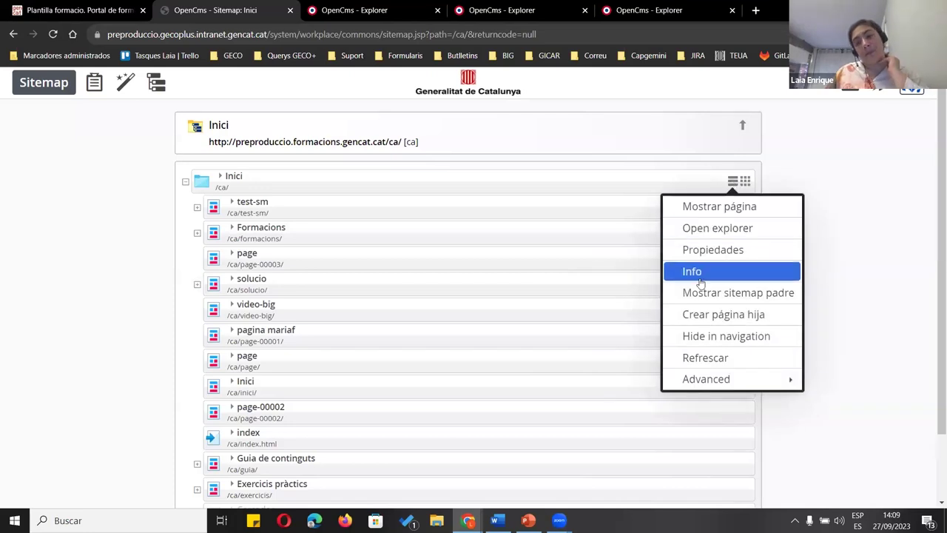
{"action": "left_click", "coordinate": [700, 320]}
{"action": "left_click", "coordinate": [404, 357]}
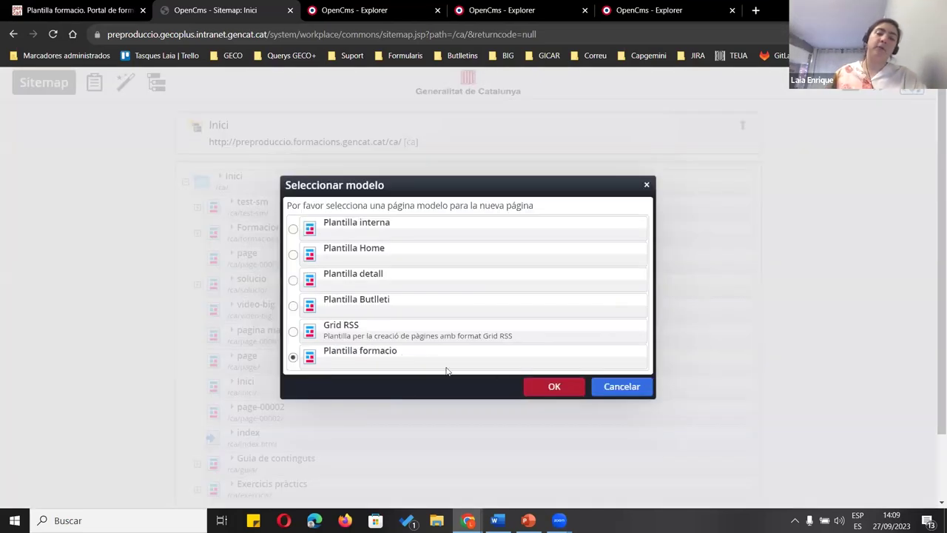
{"action": "left_click", "coordinate": [557, 386]}
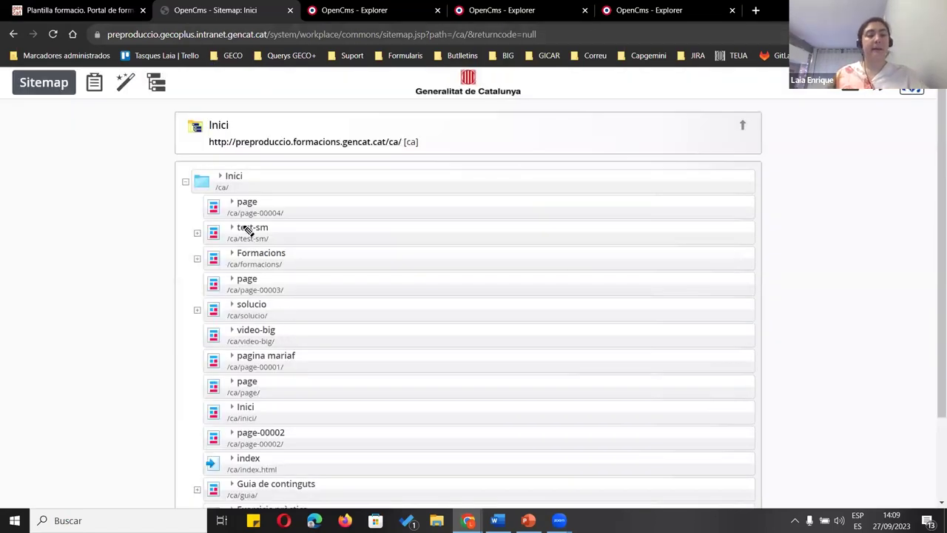
Rename the newly created page in the sitemap as "Pàgina form"
{"action": "left_click", "coordinate": [247, 203]}
{"action": "type", "text": "PAGINA FOR"}
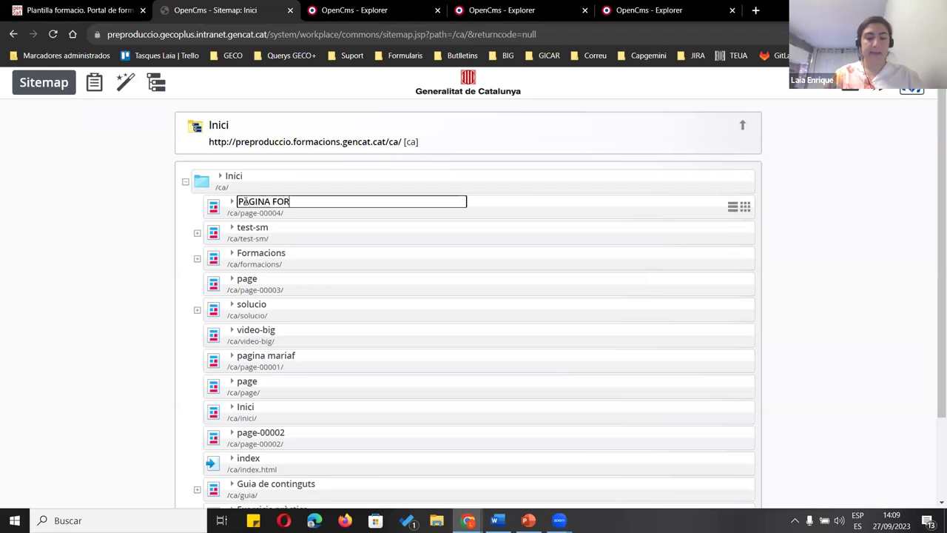
{"action": "type", "text": "M"}
{"action": "left_click_drag", "start_coordinate": [244, 203], "coordinate": [366, 206]}
{"action": "type", "text": "a"}
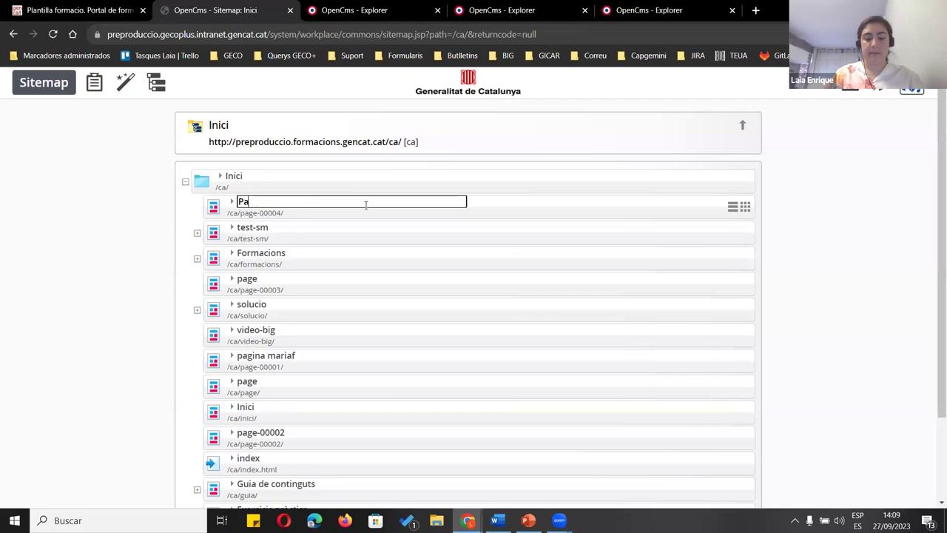
{"action": "key", "text": "BackSpace"}
{"action": "key", "text": "BackSpace"}
{"action": "type", "text": "p"}
{"action": "key", "text": "BackSpace"}
{"action": "key", "text": "BackSpace"}
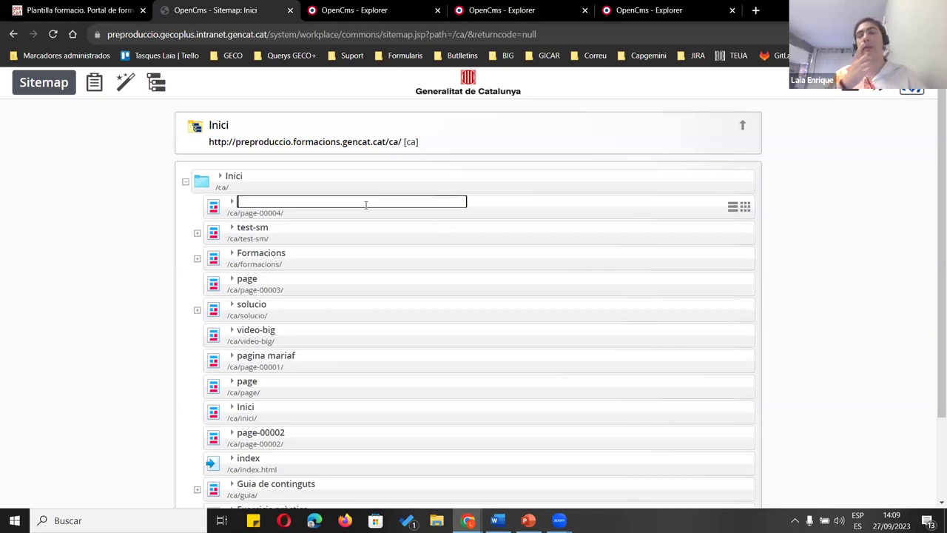
{"action": "type", "text": "Pàgina form"}
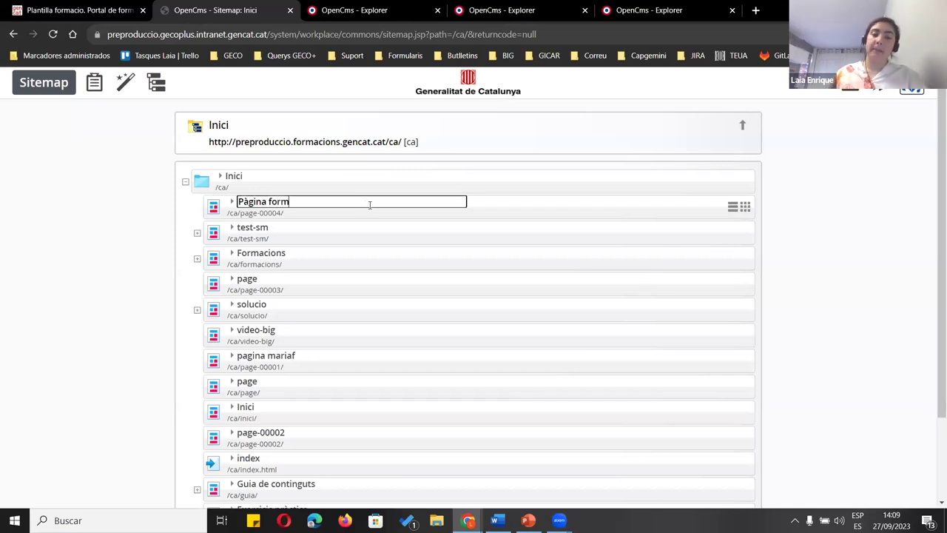
{"action": "key", "text": "Return"}
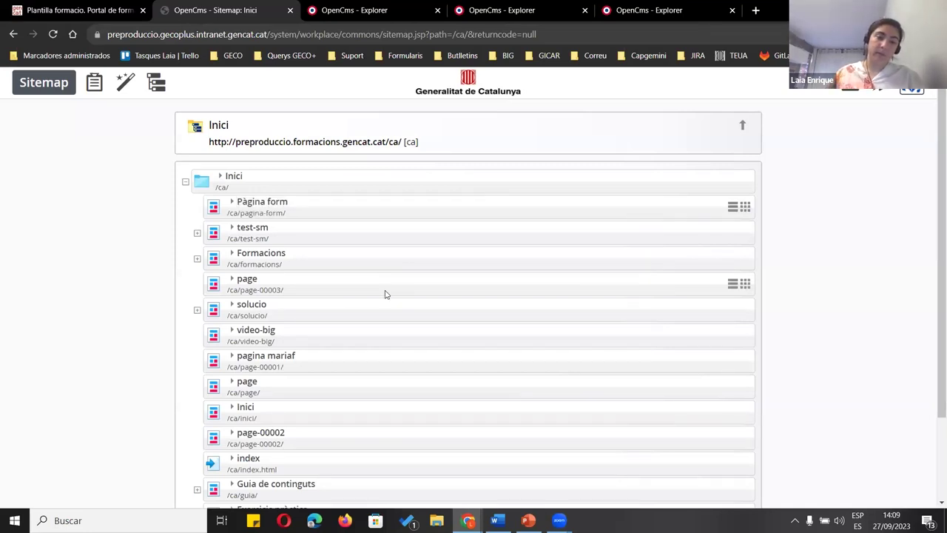
Open Pàgina form from the sitemap and compare its header and footer with the training template
{"action": "left_click", "coordinate": [272, 215]}
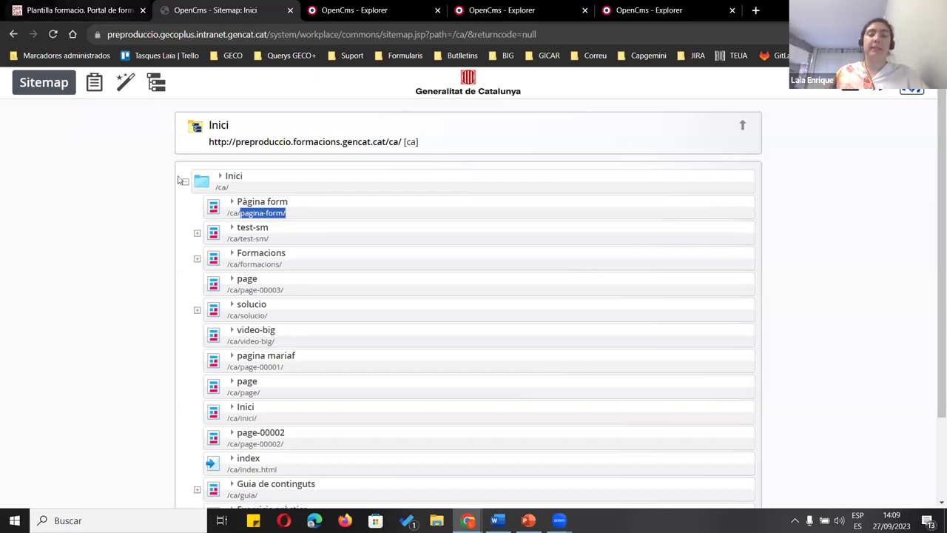
{"action": "left_click", "coordinate": [212, 212]}
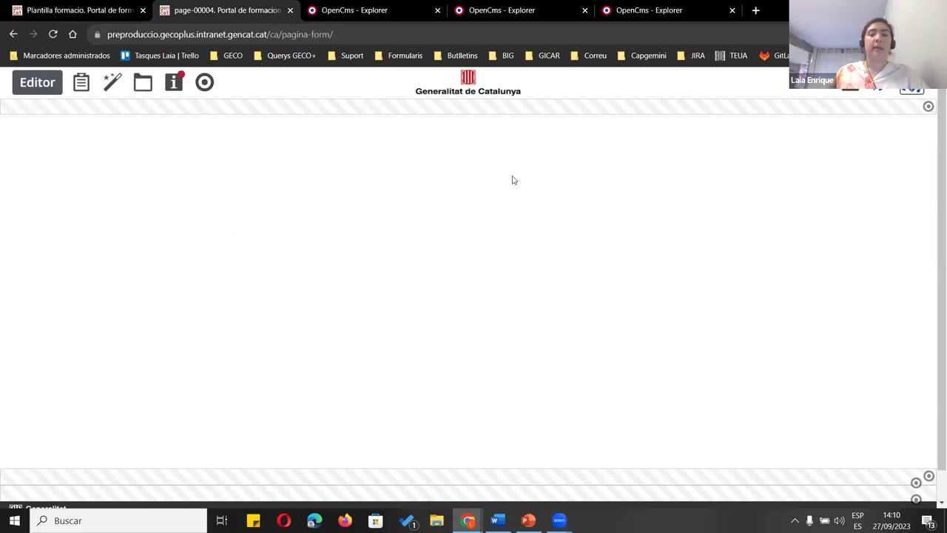
{"action": "scroll", "coordinate": [829, 227], "scroll_direction": "down", "scroll_amount": 1}
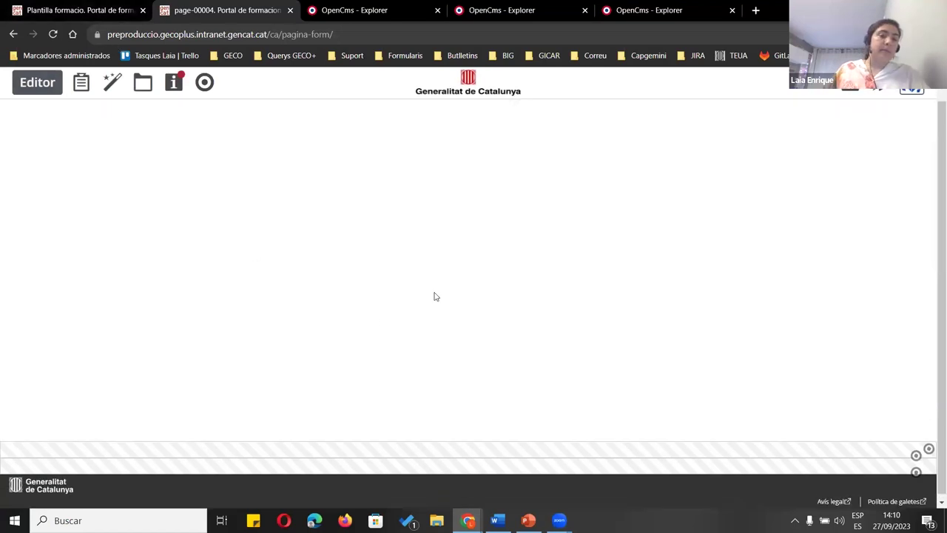
{"action": "scroll", "coordinate": [433, 295], "scroll_direction": "up", "scroll_amount": 1}
{"action": "left_click", "coordinate": [85, 17]}
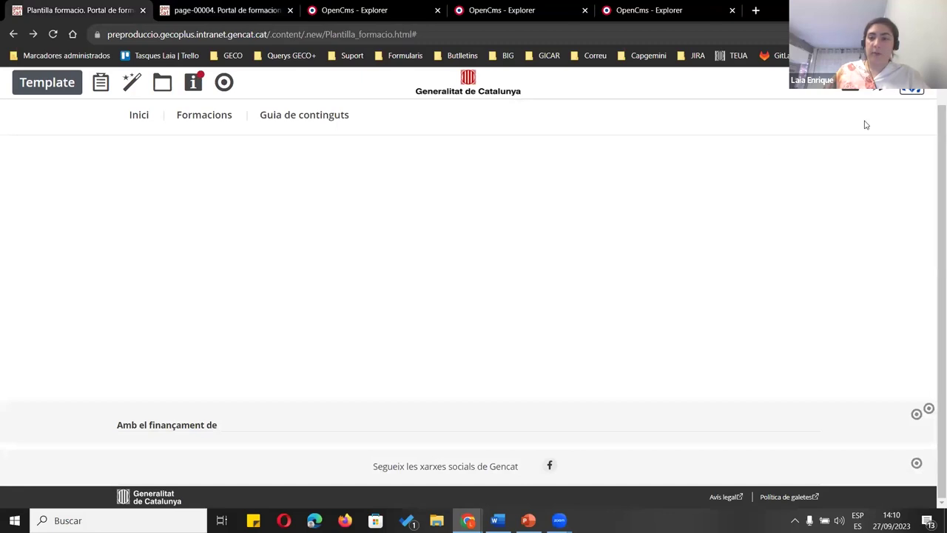
{"action": "left_click", "coordinate": [155, 7]}
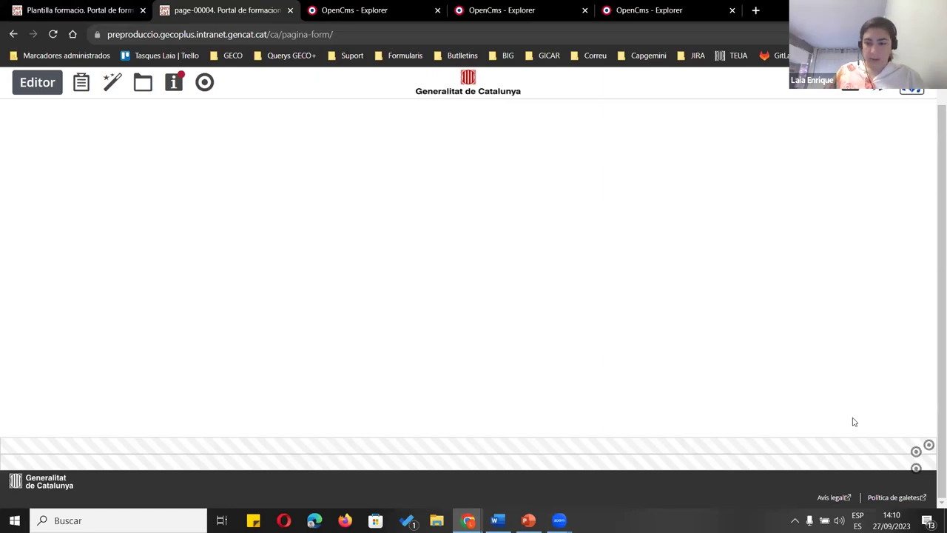
Compare the upper footer inherited group on Pàgina form and on the template, closing both group editors without saving
{"action": "left_click", "coordinate": [917, 453]}
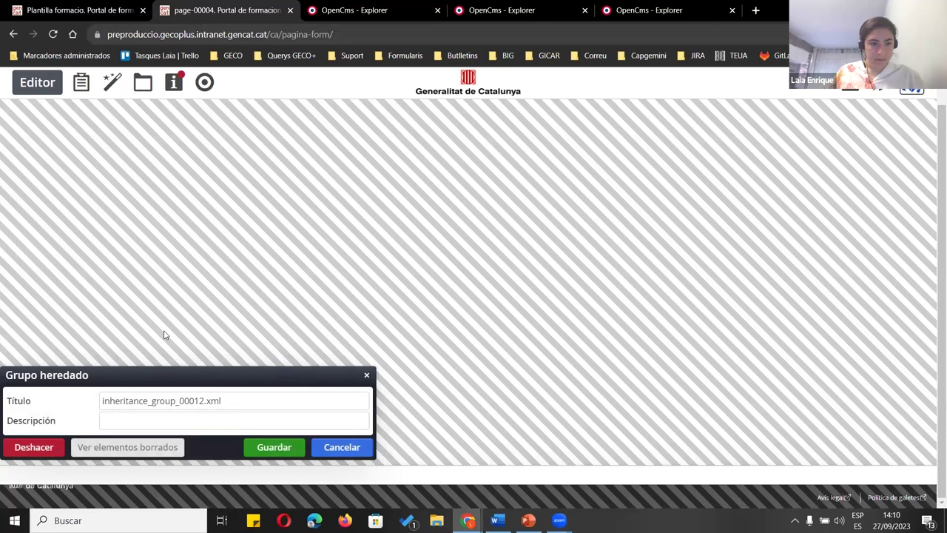
{"action": "key", "text": "ctrl+Page_Up"}
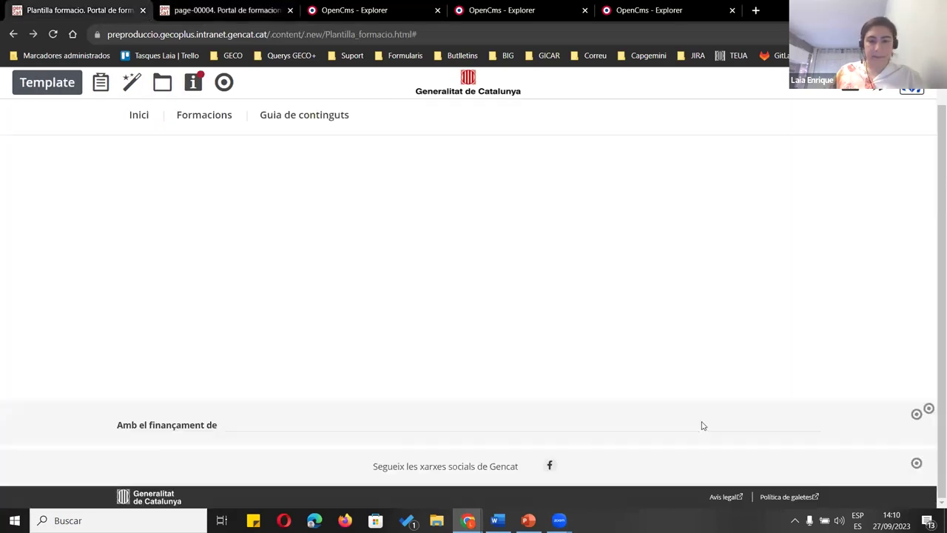
{"action": "left_click", "coordinate": [902, 414]}
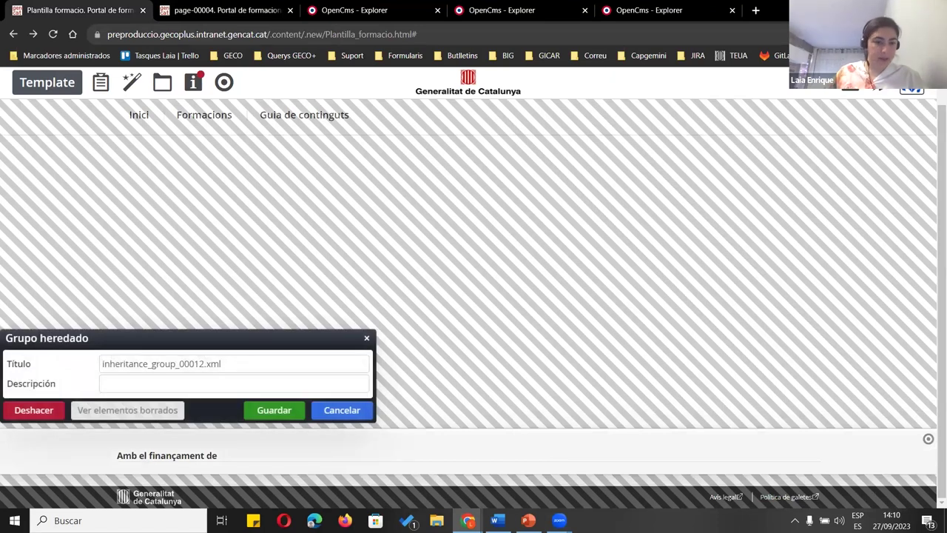
{"action": "left_click", "coordinate": [350, 412]}
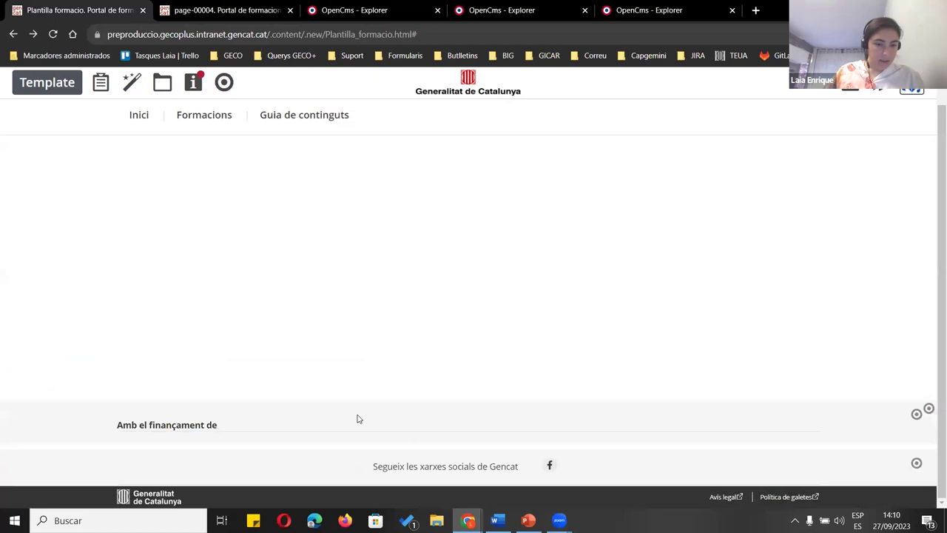
{"action": "key", "text": "ctrl+Tab"}
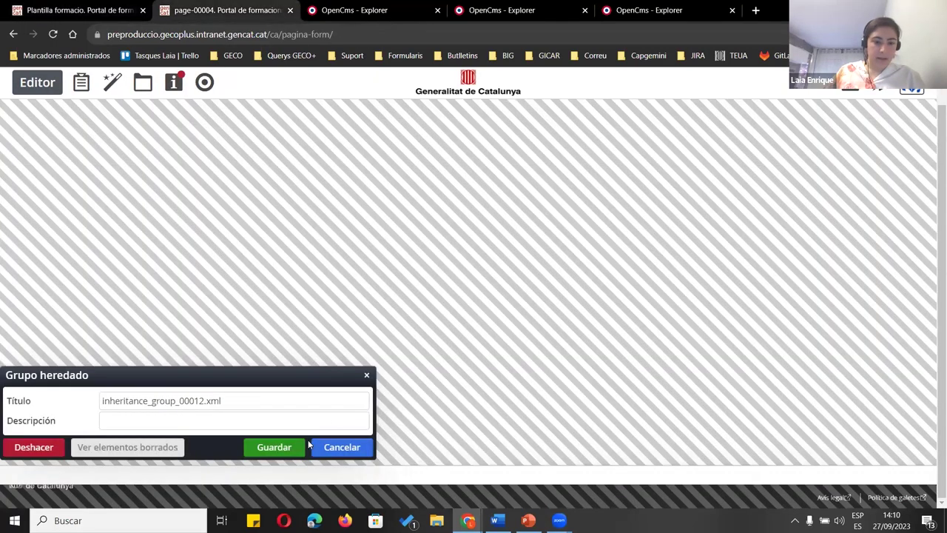
{"action": "left_click", "coordinate": [115, 6]}
{"action": "key", "text": "ctrl+Tab"}
{"action": "left_click", "coordinate": [342, 452]}
Save the template's footer inherited group inheritance_group_00012.xml again and reload Pàgina form
{"action": "key", "text": "ctrl+shift+Tab"}
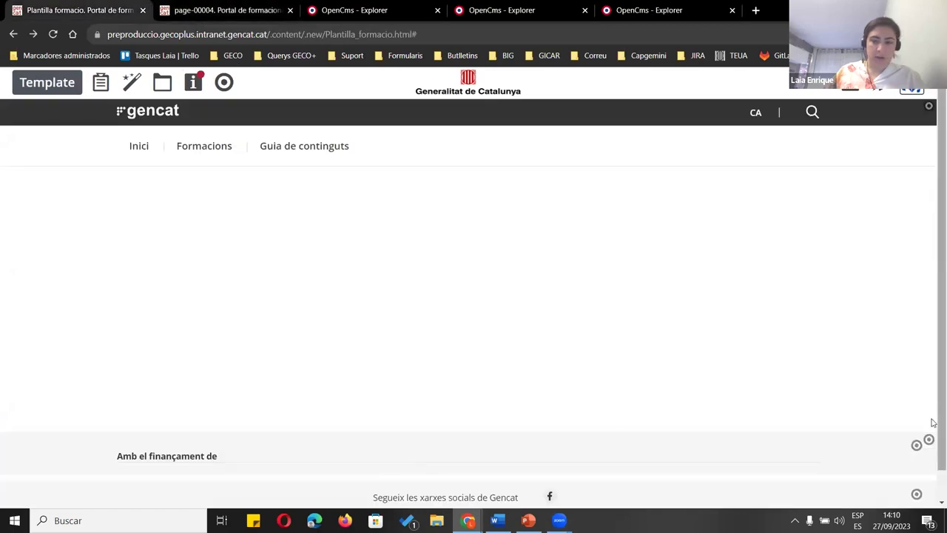
{"action": "left_click", "coordinate": [917, 444]}
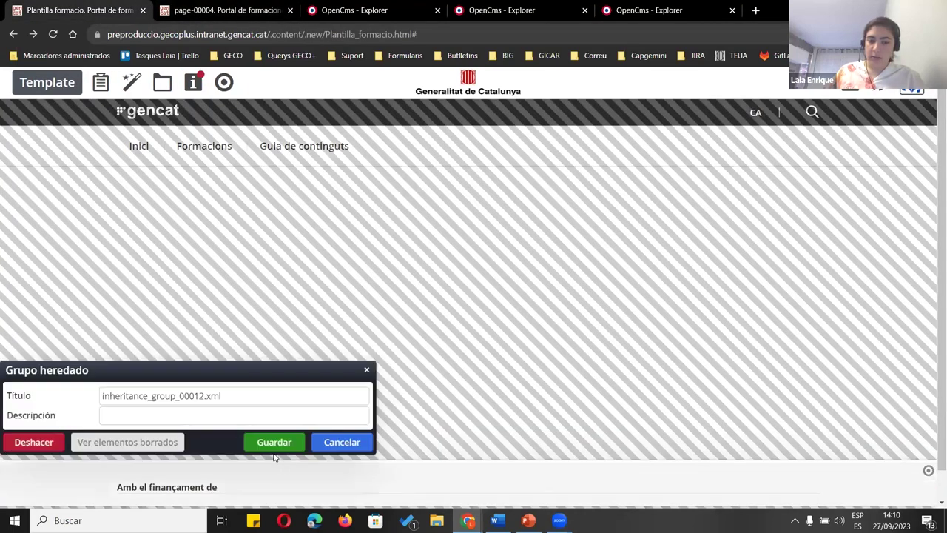
{"action": "left_click", "coordinate": [271, 442]}
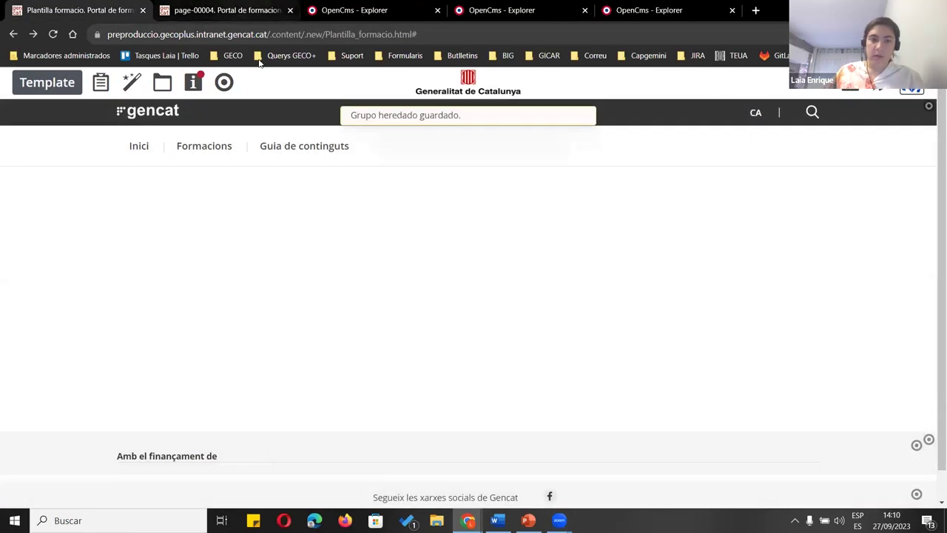
{"action": "key", "text": "ctrl+Tab"}
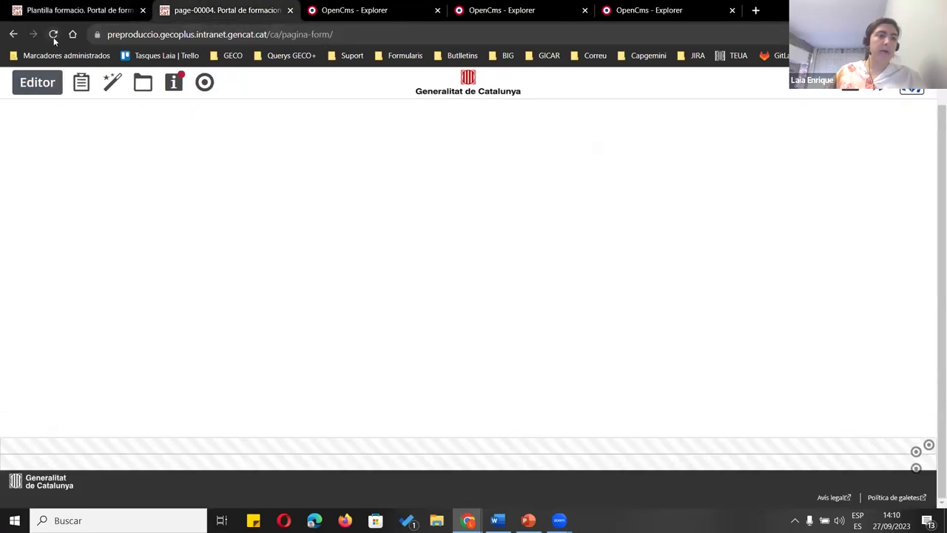
{"action": "left_click", "coordinate": [53, 34]}
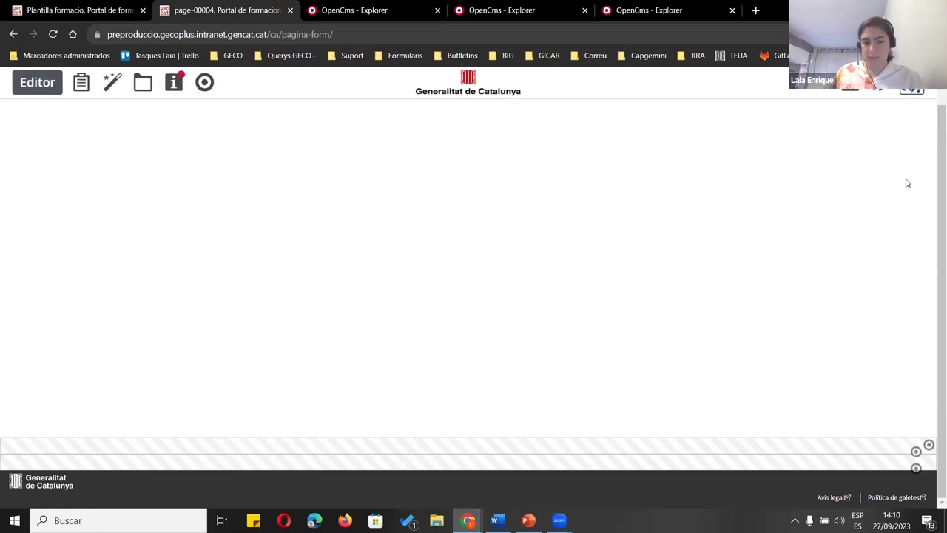
In the template's header inherited group inheritance_group_00009.xml, set Nova Capçalera i Peu's Presentació Configurable to fpca_capcalera_new and save the group
{"action": "key", "text": "ctrl+shift+Tab"}
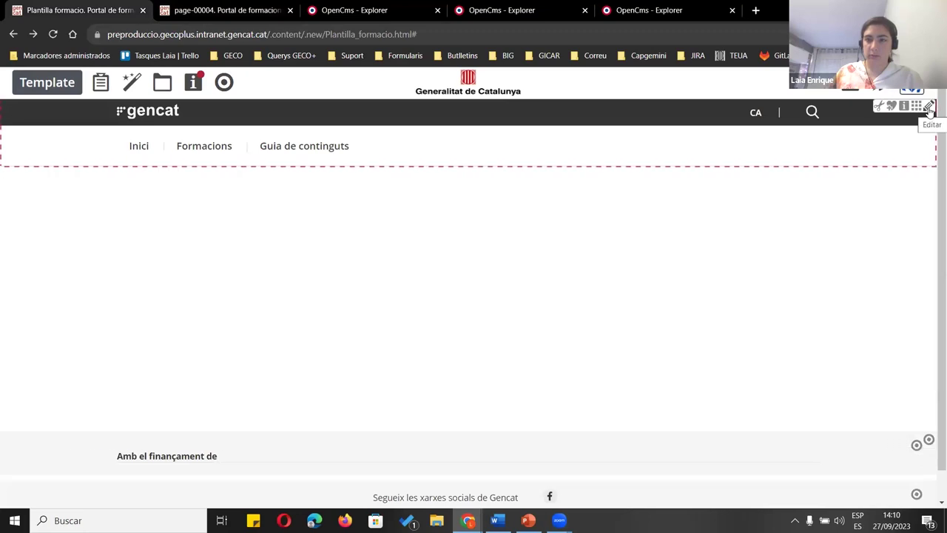
{"action": "left_click", "coordinate": [930, 110]}
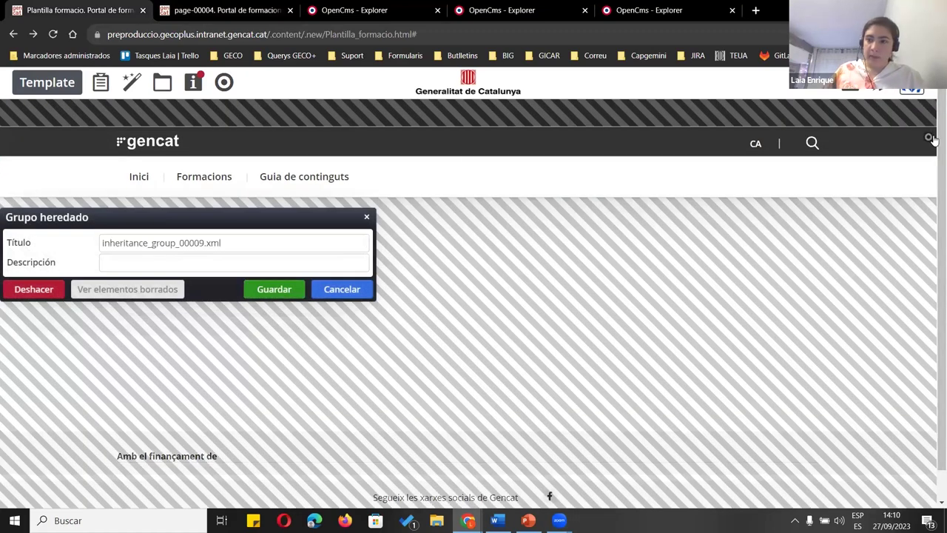
{"action": "left_click", "coordinate": [904, 139]}
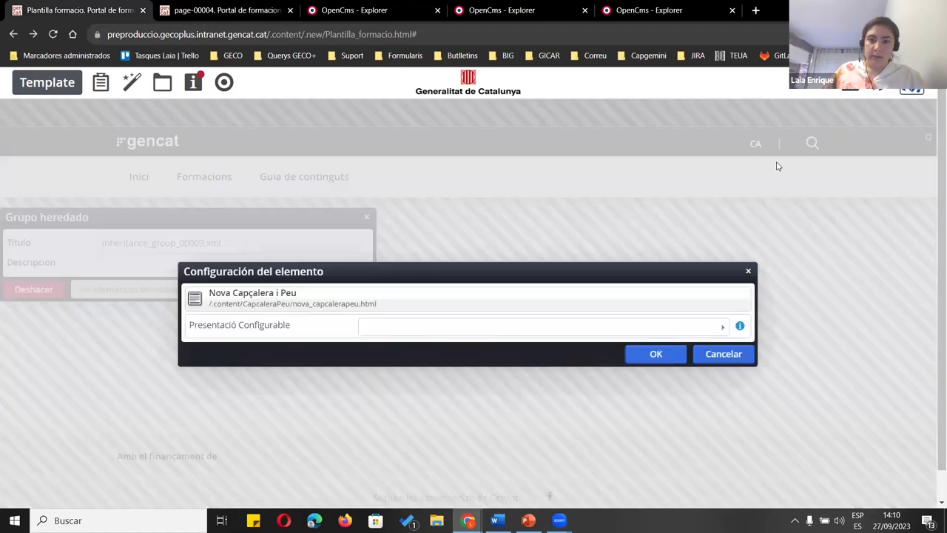
{"action": "left_click", "coordinate": [360, 333]}
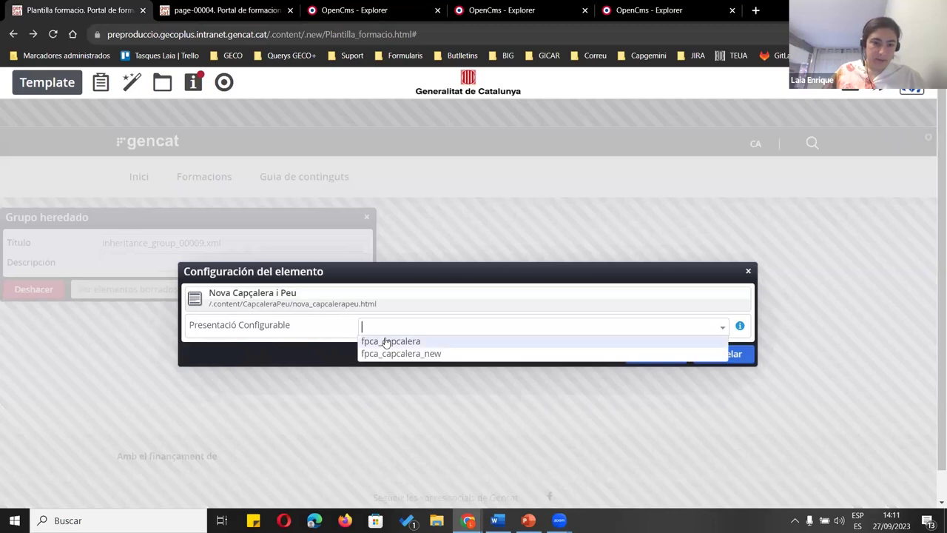
{"action": "left_click", "coordinate": [434, 354]}
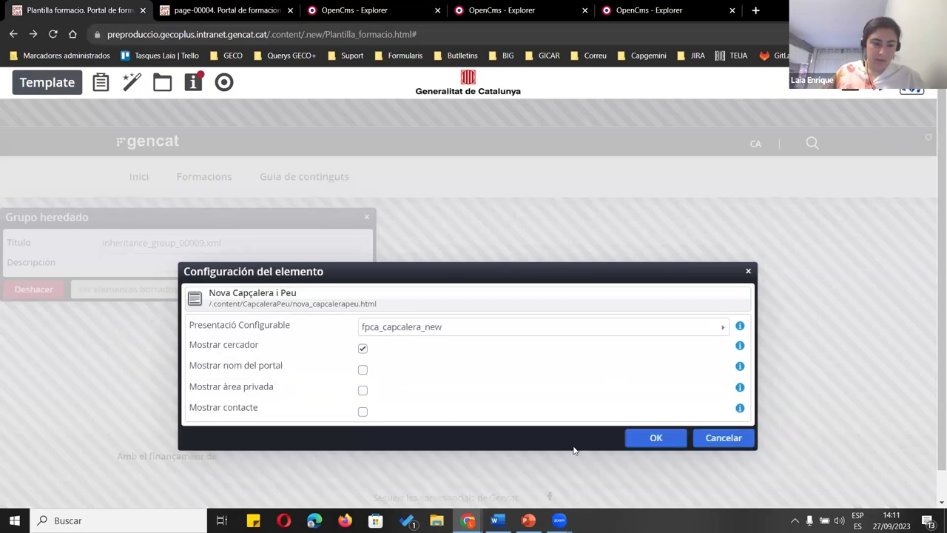
{"action": "left_click", "coordinate": [641, 443]}
{"action": "left_click", "coordinate": [272, 289]}
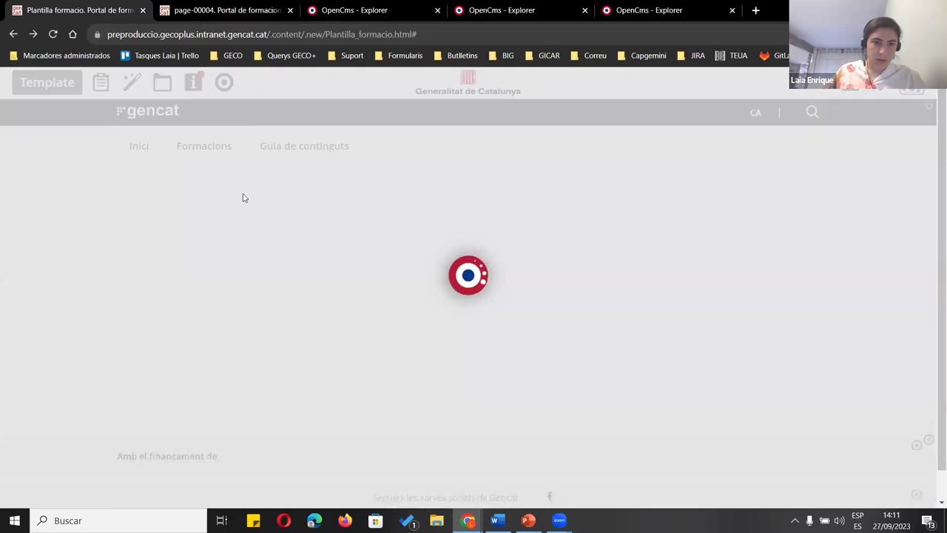
Reload Pàgina form and check its header and footer areas for the inherited content
{"action": "key", "text": "ctrl+Tab"}
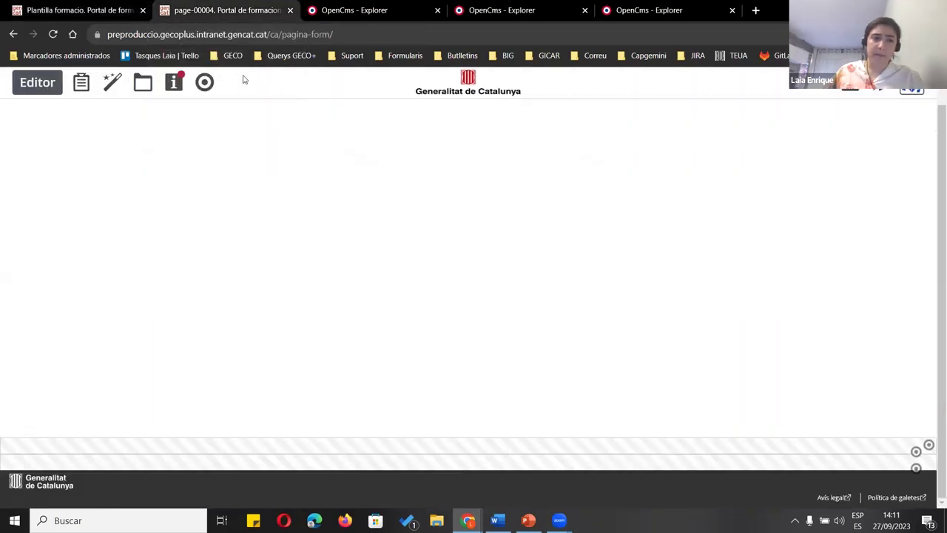
{"action": "left_click", "coordinate": [52, 34]}
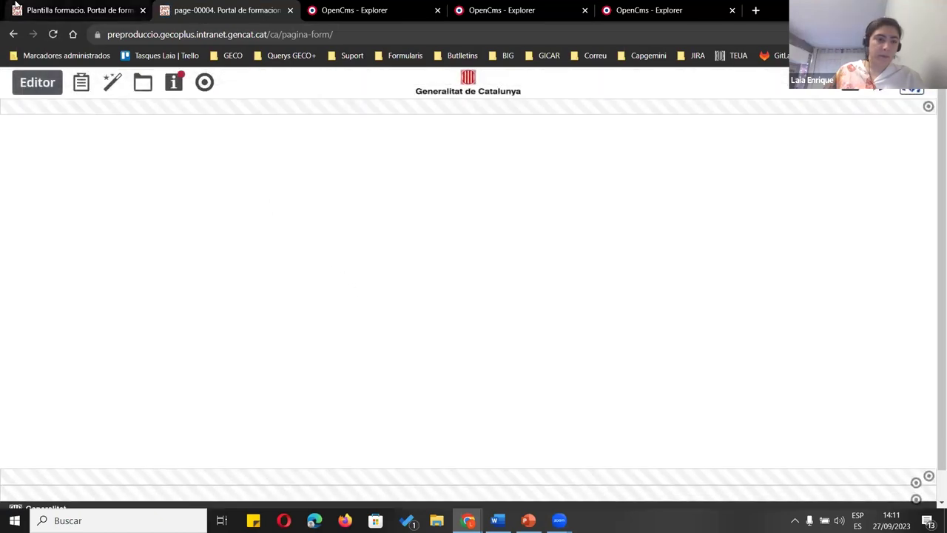
{"action": "mouse_move", "coordinate": [929, 108]}
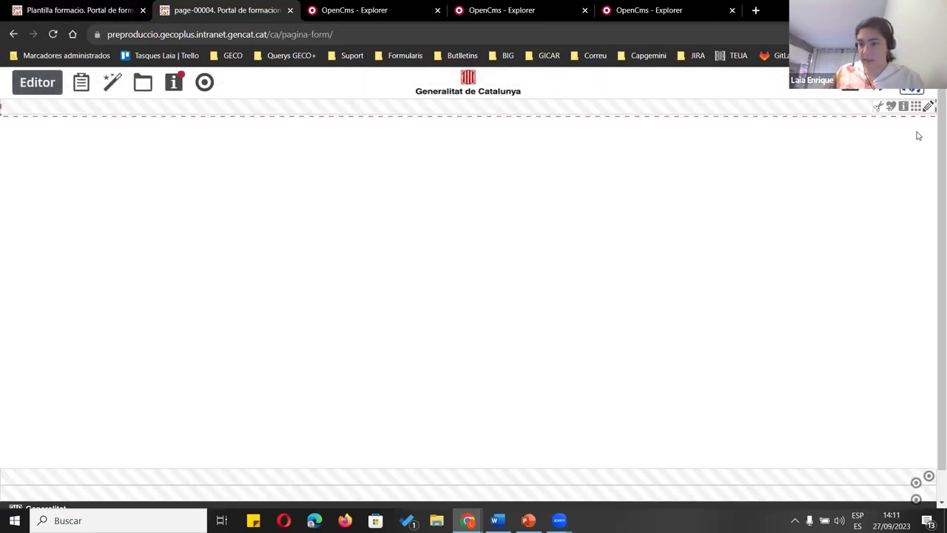
{"action": "scroll", "coordinate": [915, 469], "scroll_direction": "down", "scroll_amount": 1}
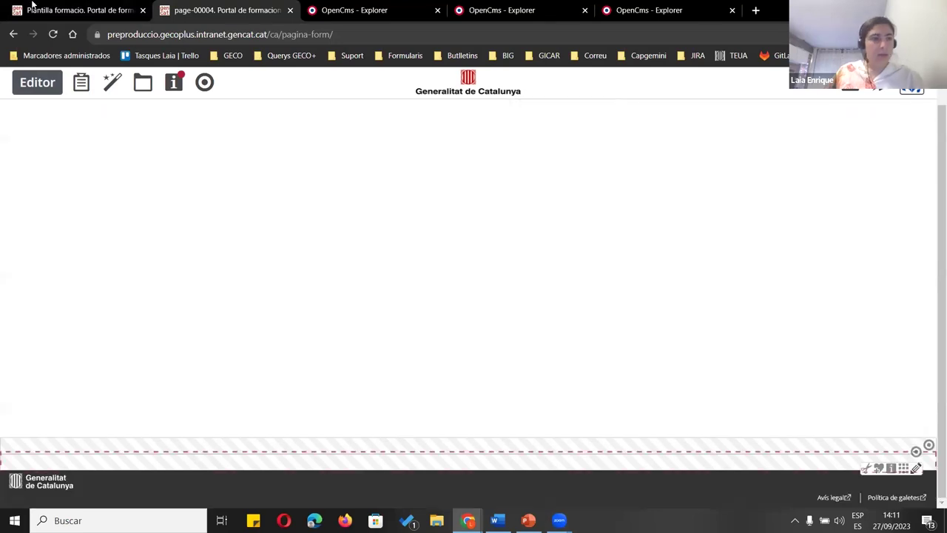
From the template page, open the site's .content/inheritance_group folder in the Explorer
{"action": "key", "text": "ctrl+shift+Tab"}
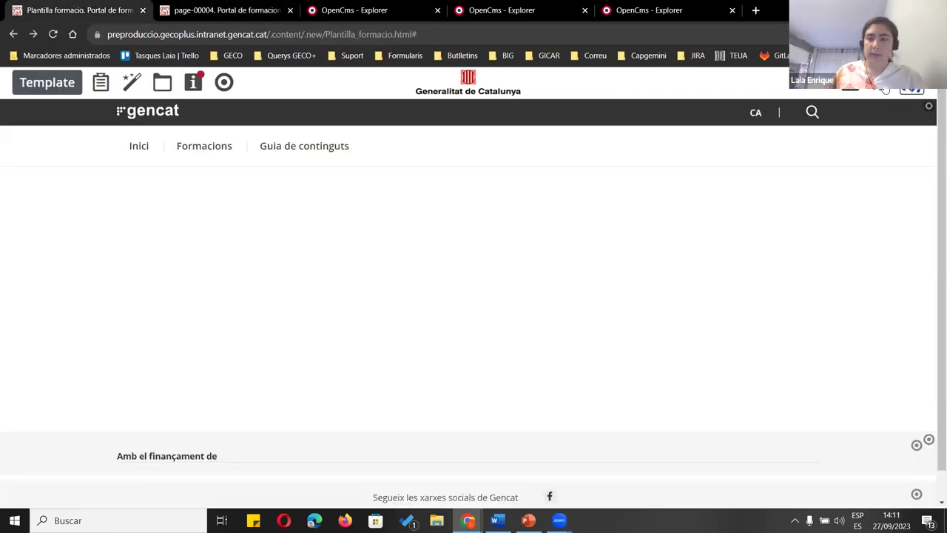
{"action": "left_click", "coordinate": [884, 88]}
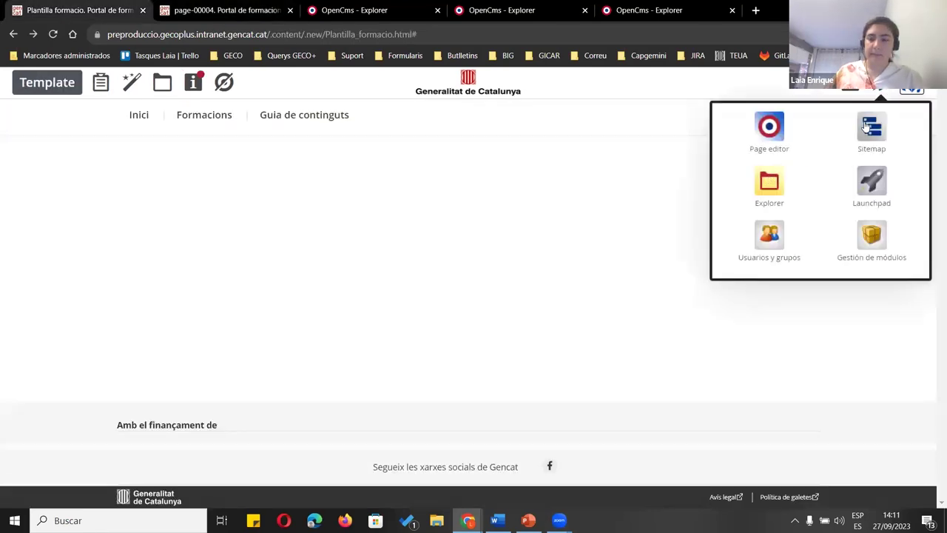
{"action": "left_click", "coordinate": [768, 192]}
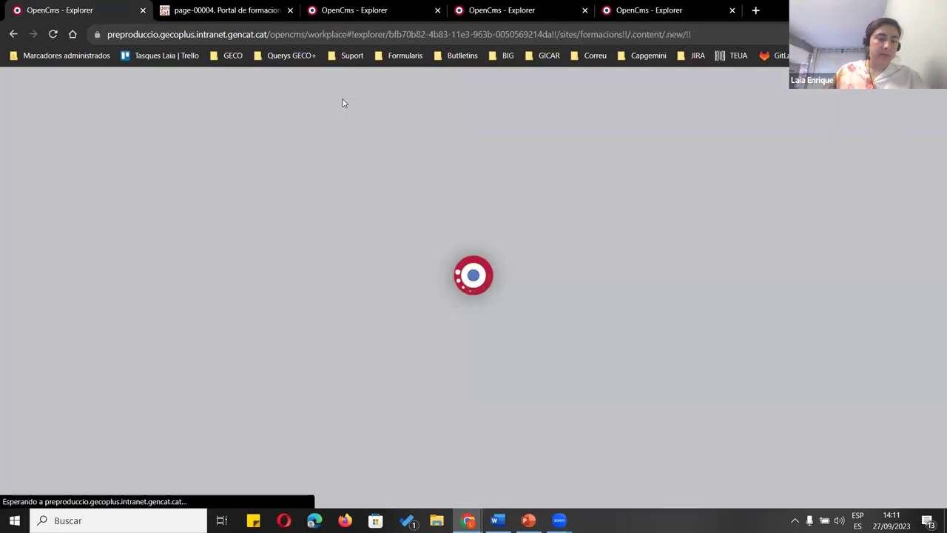
{"action": "left_click", "coordinate": [278, 117]}
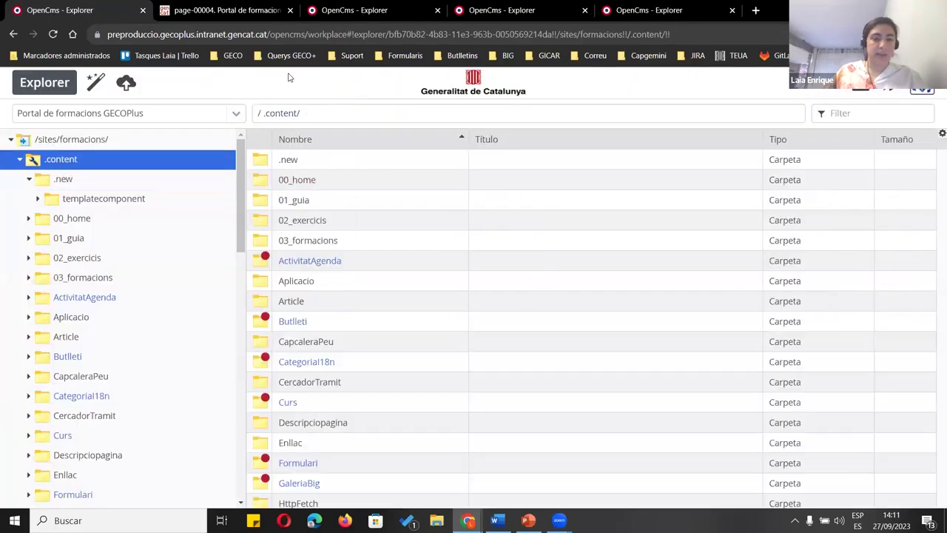
{"action": "scroll", "coordinate": [360, 316], "scroll_direction": "down", "scroll_amount": 4}
{"action": "scroll", "coordinate": [361, 316], "scroll_direction": "down", "scroll_amount": 6}
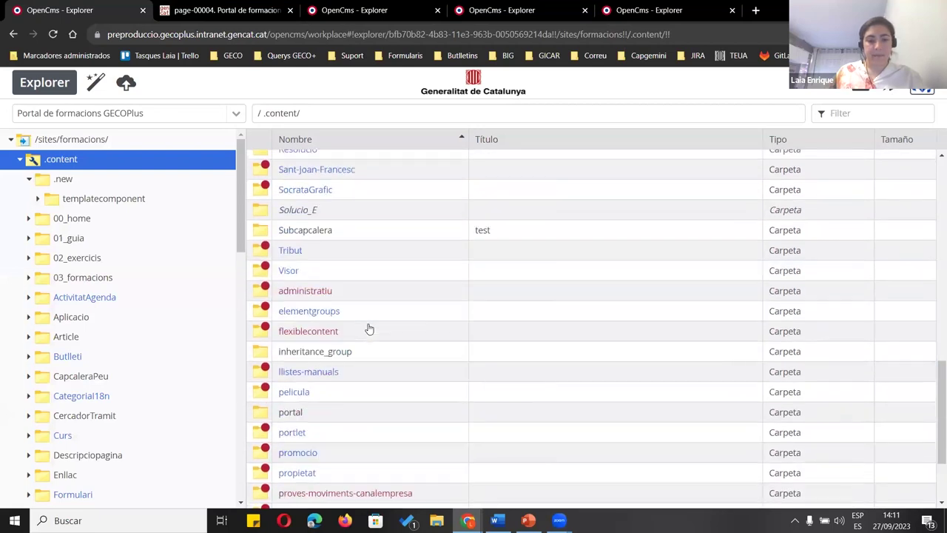
{"action": "double_click", "coordinate": [319, 318]}
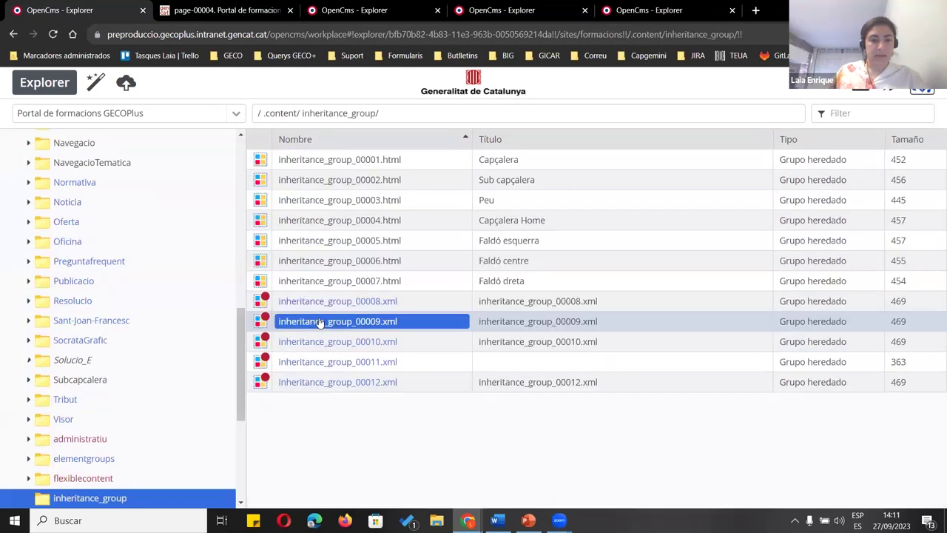
Open inheritance_group_00012.xml for editing to inspect its title and configuration name, and close it unchanged
{"action": "left_click", "coordinate": [372, 383]}
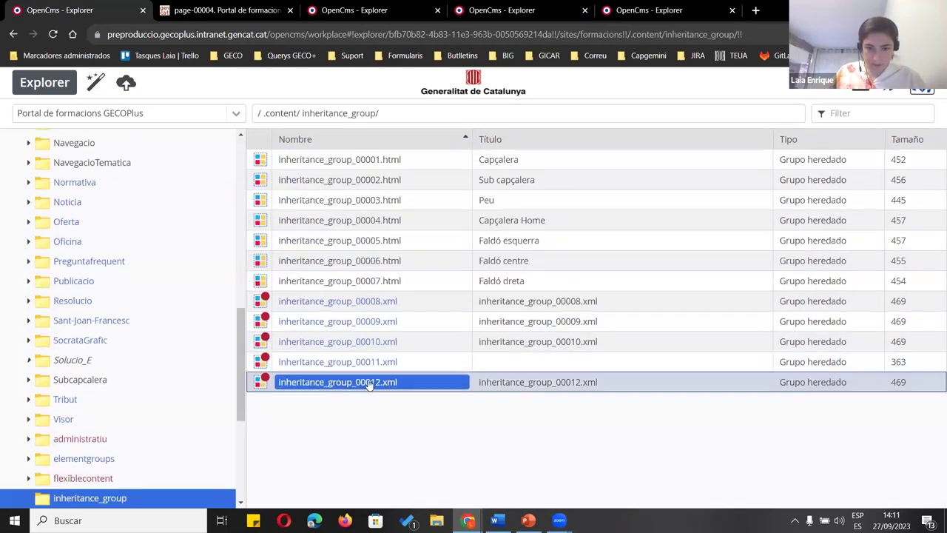
{"action": "right_click", "coordinate": [373, 382]}
{"action": "left_click", "coordinate": [402, 165]}
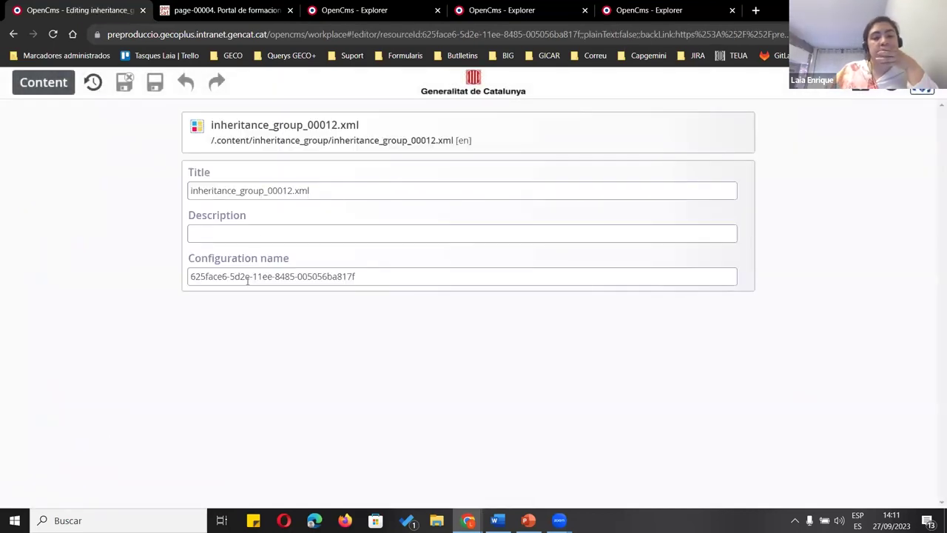
{"action": "left_click", "coordinate": [894, 93]}
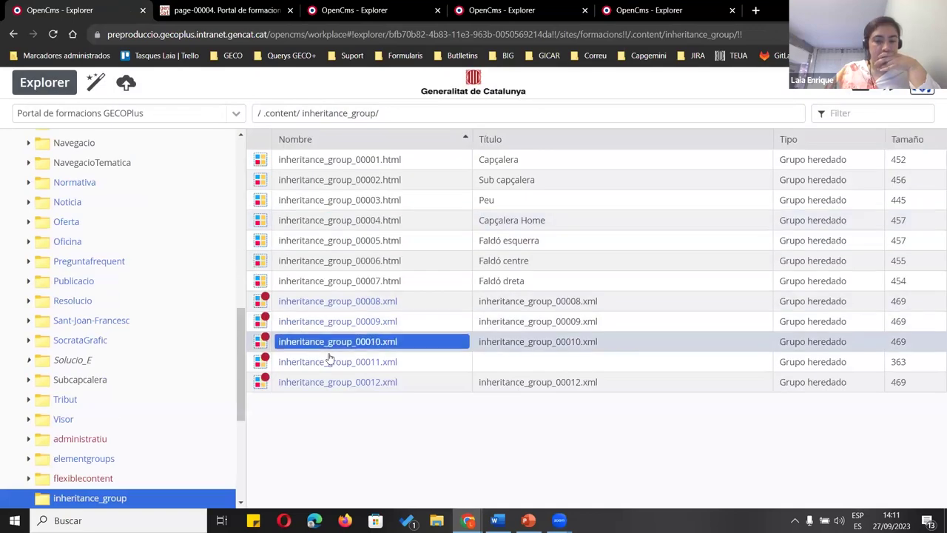
Glance at Pàgina form, return to the .content/.new folder and open Plantilla_formacio.html
{"action": "key", "text": "ctrl+Tab"}
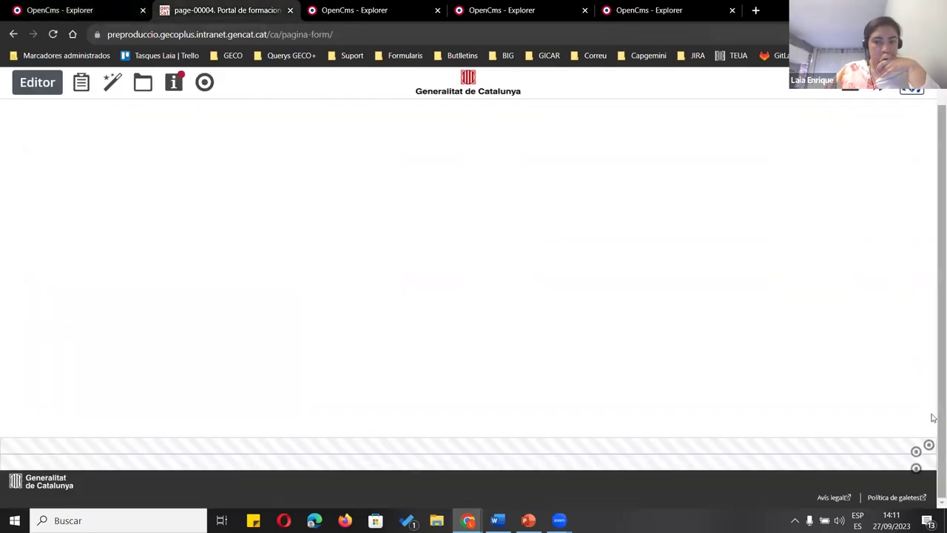
{"action": "left_click", "coordinate": [67, 11]}
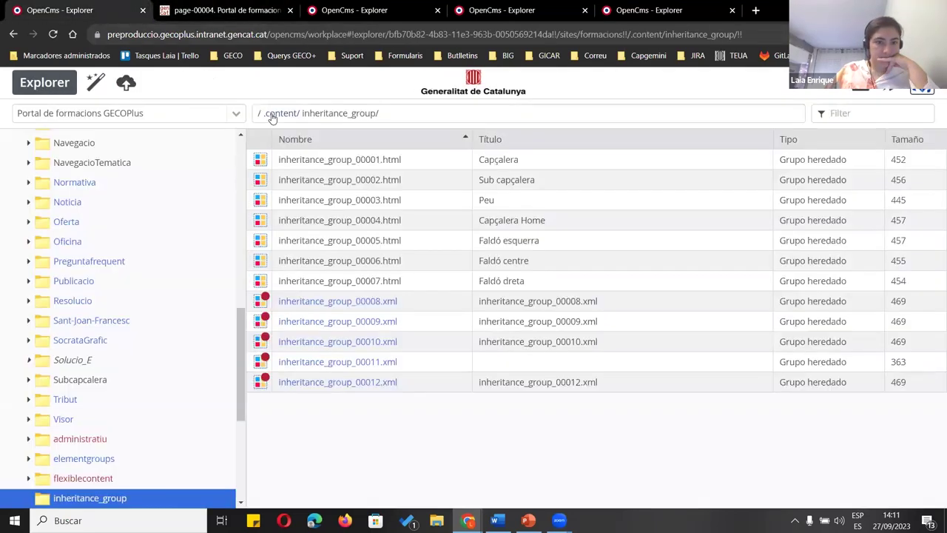
{"action": "left_click", "coordinate": [270, 114]}
{"action": "double_click", "coordinate": [302, 158]}
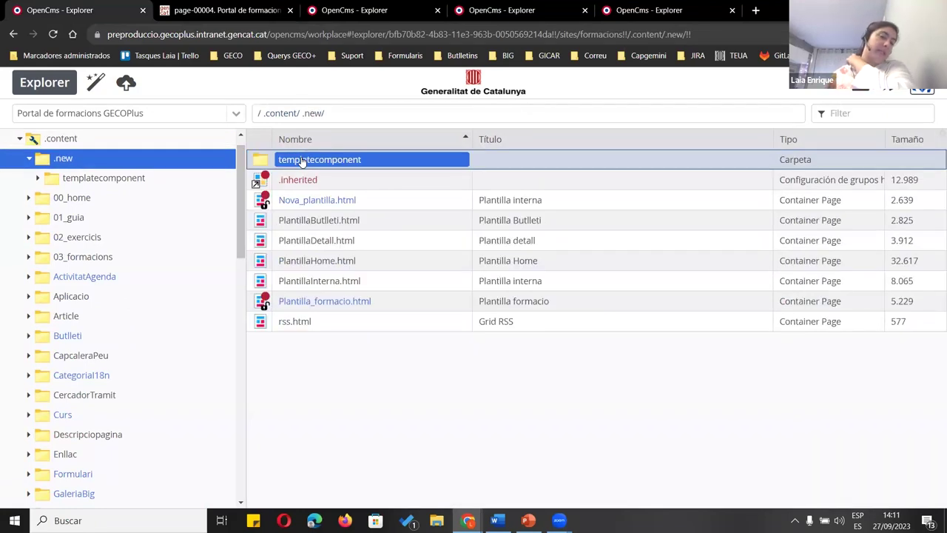
{"action": "left_click", "coordinate": [325, 179]}
{"action": "left_click", "coordinate": [324, 302]}
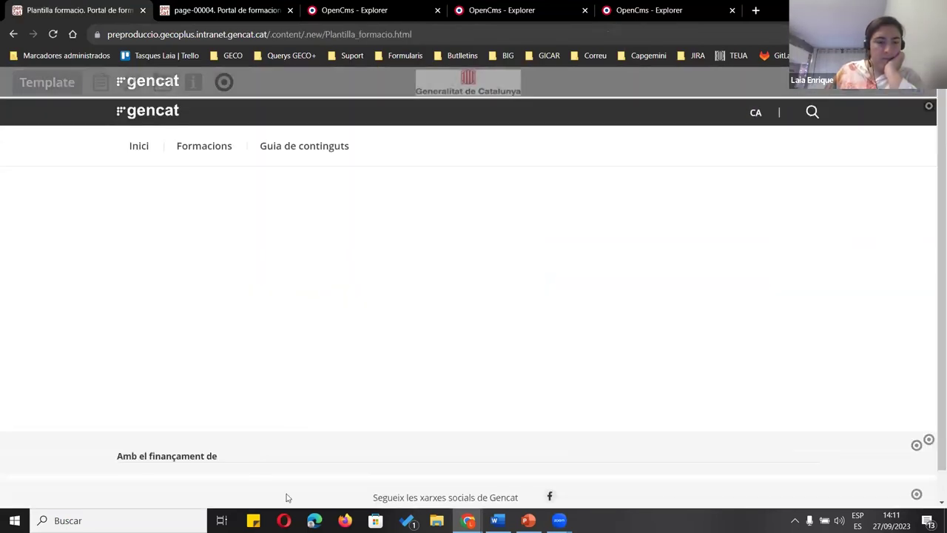
Add the social networks element in footer group inheritance_group_00010.xml to favorites, remove it from the group and save the group
{"action": "scroll", "coordinate": [508, 459], "scroll_direction": "down", "scroll_amount": 1}
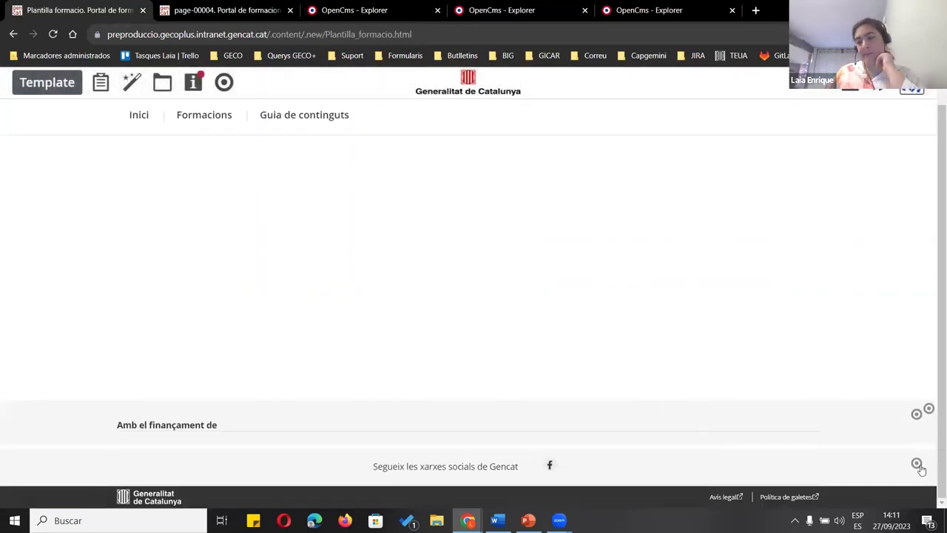
{"action": "mouse_move", "coordinate": [919, 468]}
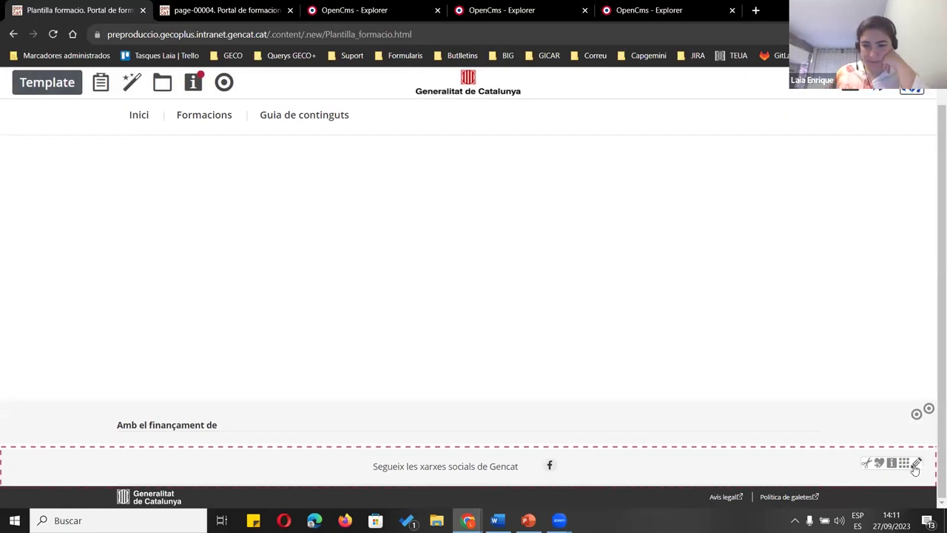
{"action": "left_click", "coordinate": [915, 468]}
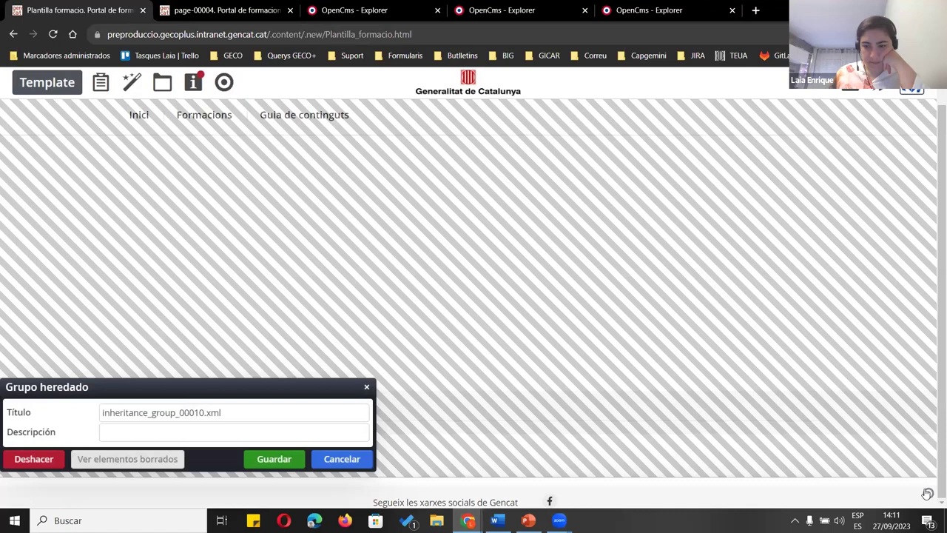
{"action": "mouse_move", "coordinate": [927, 493]}
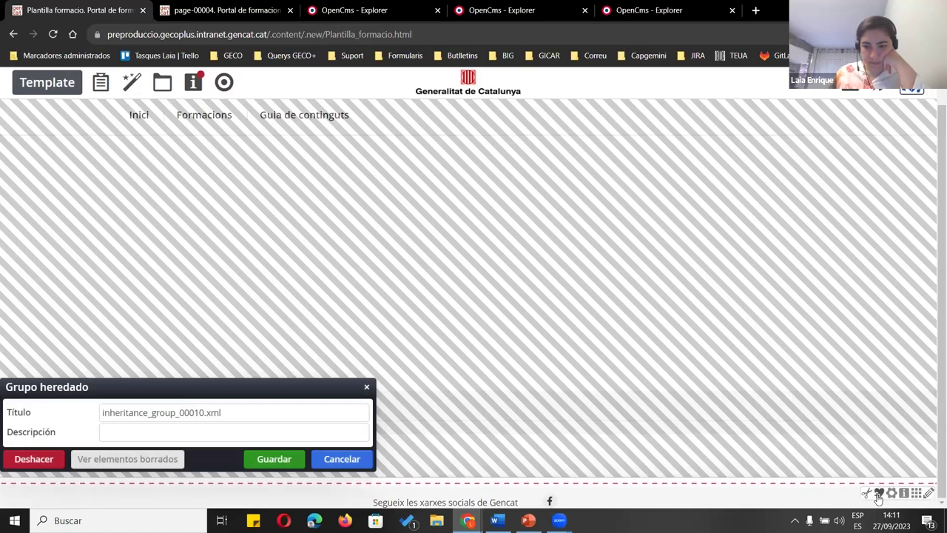
{"action": "left_click", "coordinate": [878, 493]}
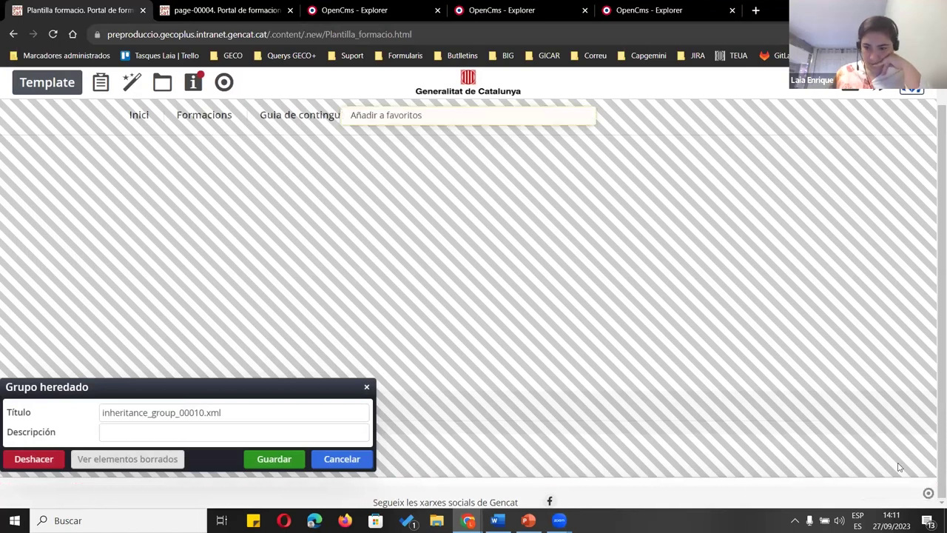
{"action": "scroll", "coordinate": [864, 497], "scroll_direction": "down", "scroll_amount": 2}
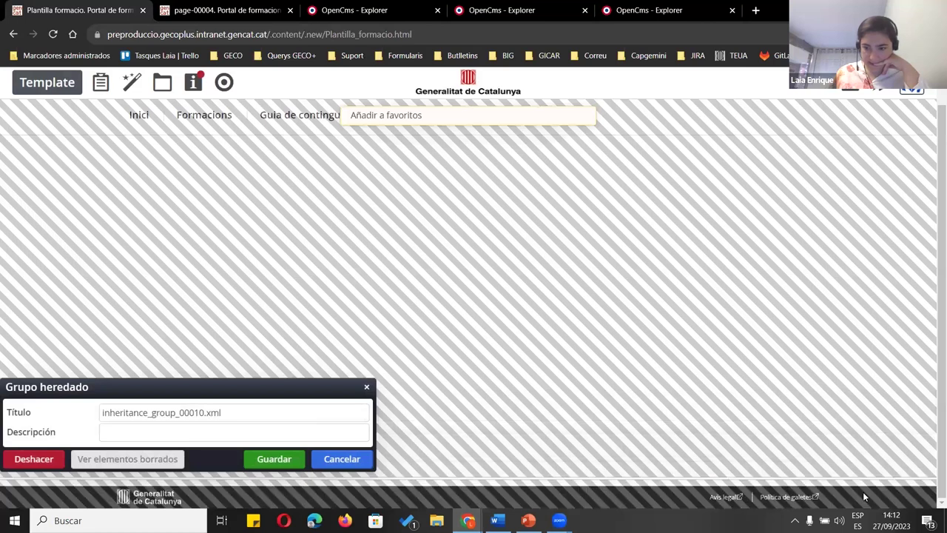
{"action": "left_click", "coordinate": [270, 459]}
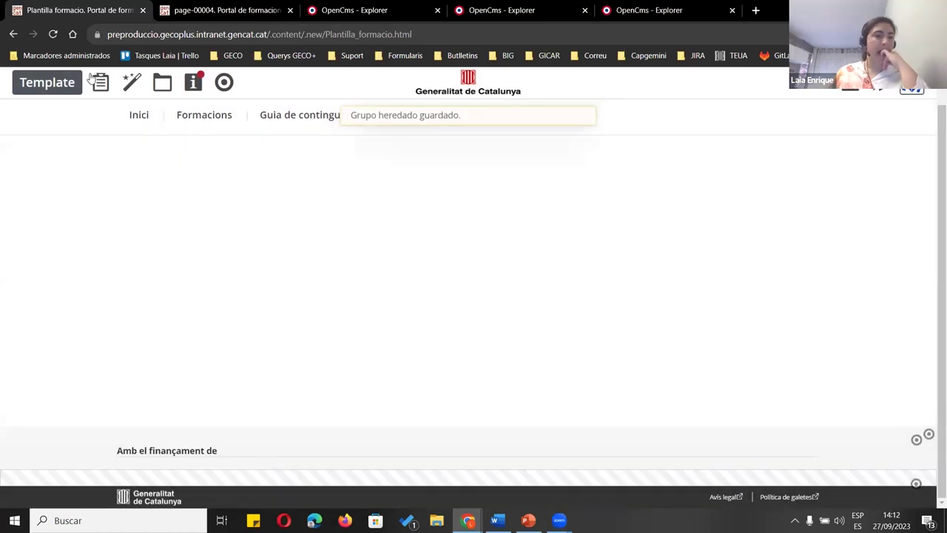
Reload the template, remove the "Amb el finançament de" element from footer group inheritance_group_00012.xml and save the group
{"action": "left_click", "coordinate": [53, 36]}
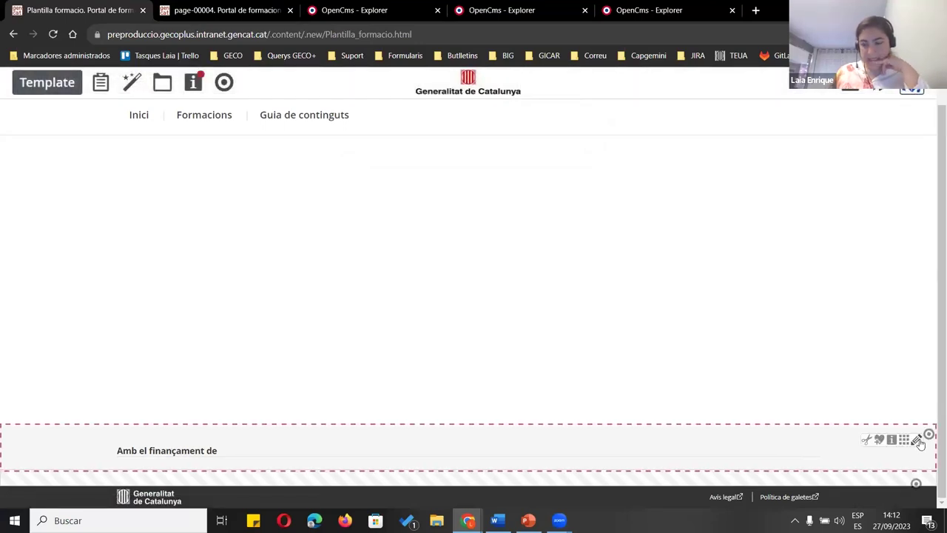
{"action": "left_click", "coordinate": [917, 441]}
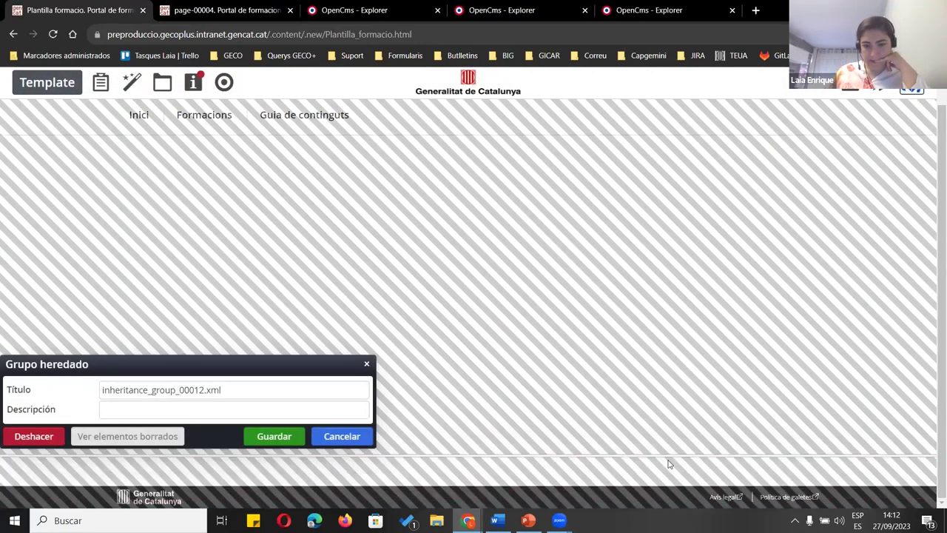
{"action": "left_click", "coordinate": [286, 445]}
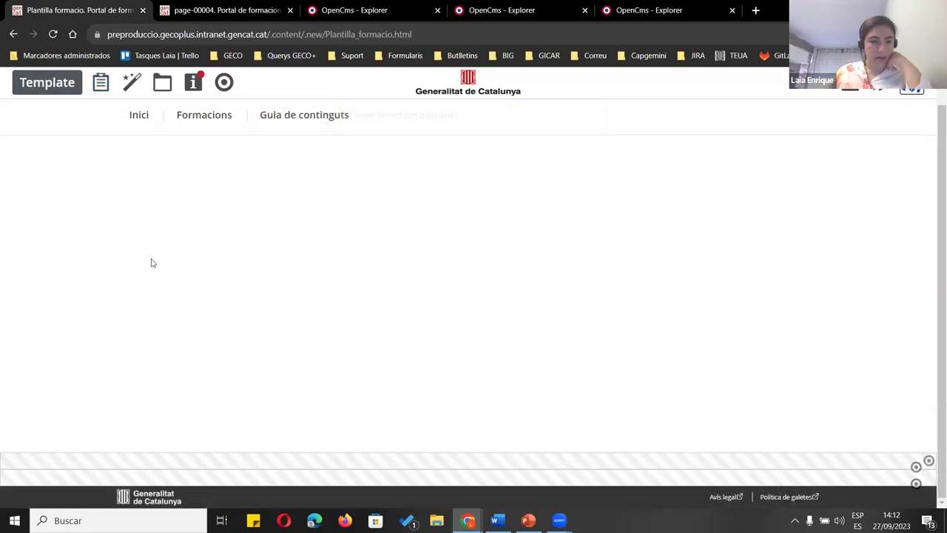
Reload the template and Pàgina form to compare their footer areas after the inherited group edits
{"action": "left_click", "coordinate": [52, 34]}
{"action": "key", "text": "ctrl+Tab"}
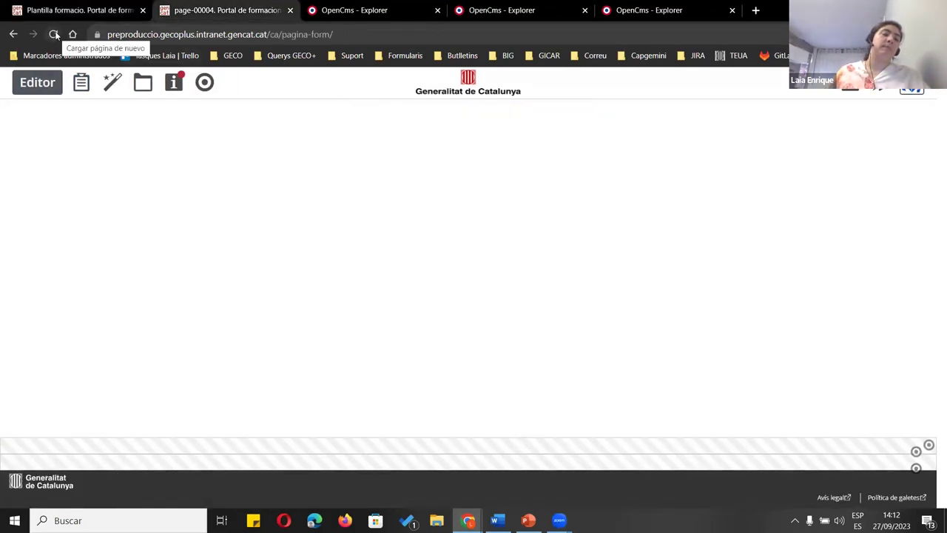
{"action": "left_click", "coordinate": [54, 35]}
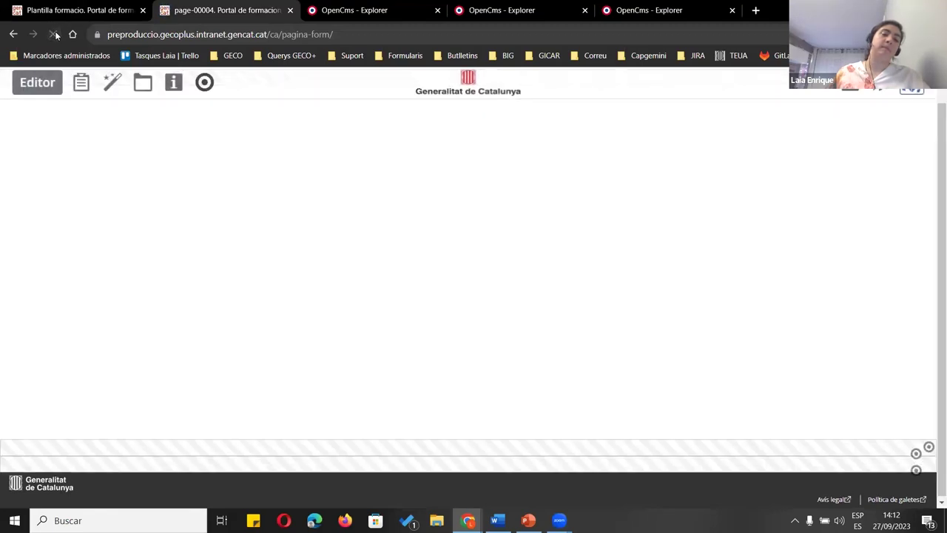
{"action": "left_click", "coordinate": [59, 9]}
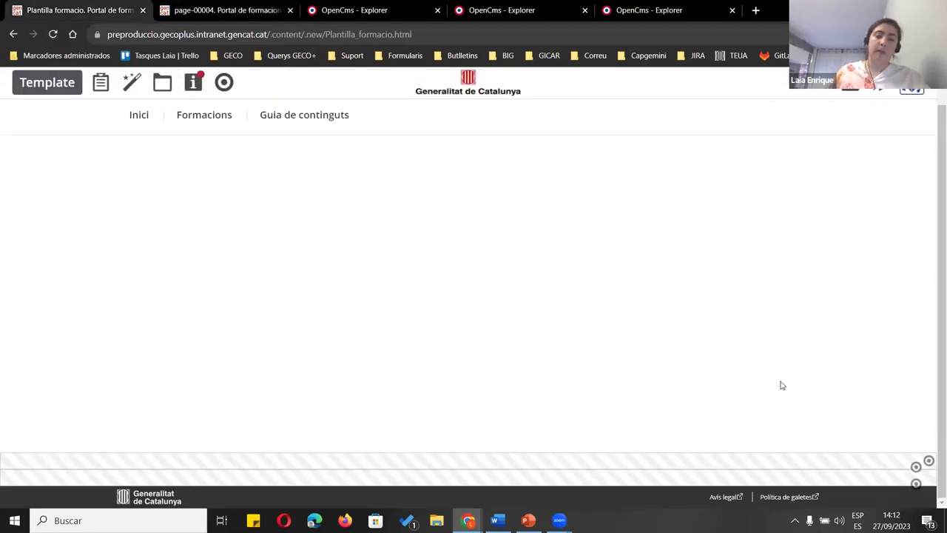
{"action": "left_click", "coordinate": [916, 485]}
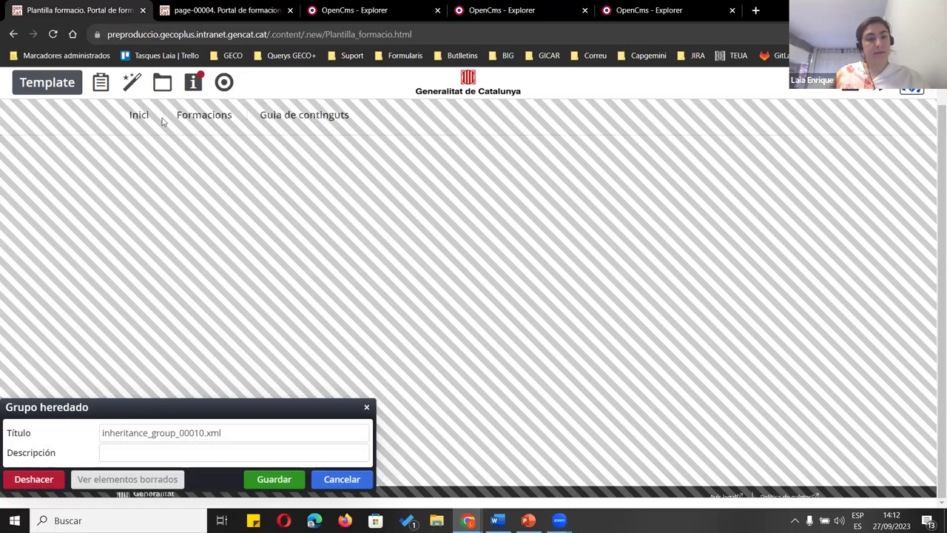
{"action": "left_click", "coordinate": [132, 82]}
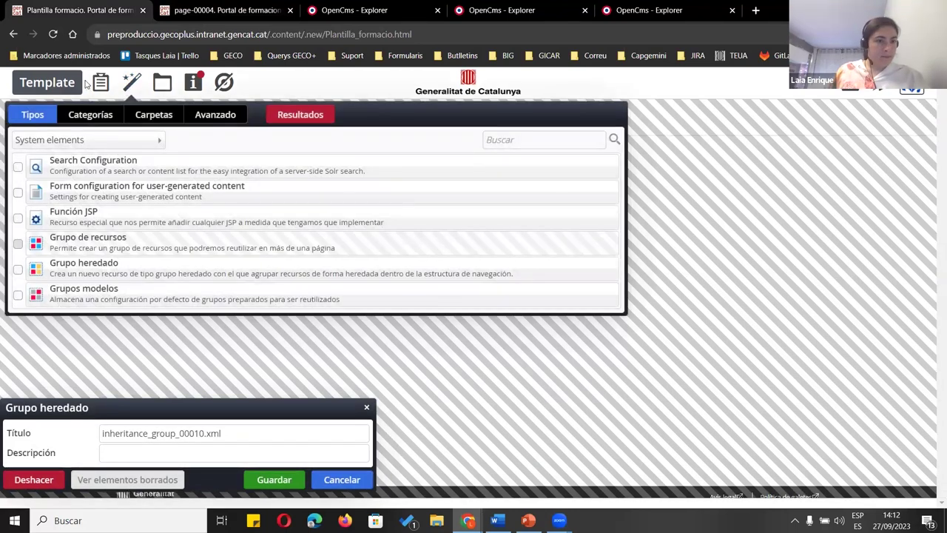
{"action": "left_click", "coordinate": [100, 82]}
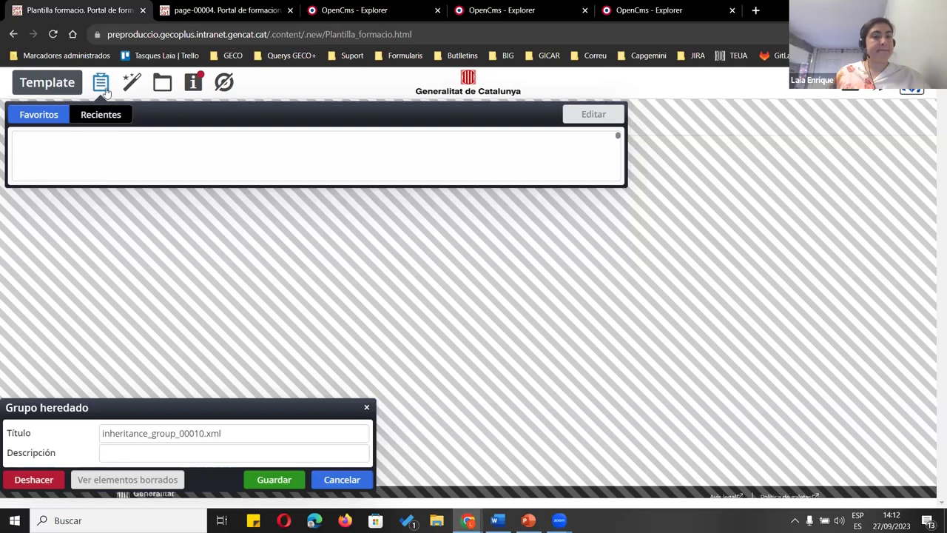
{"action": "left_click", "coordinate": [126, 83]}
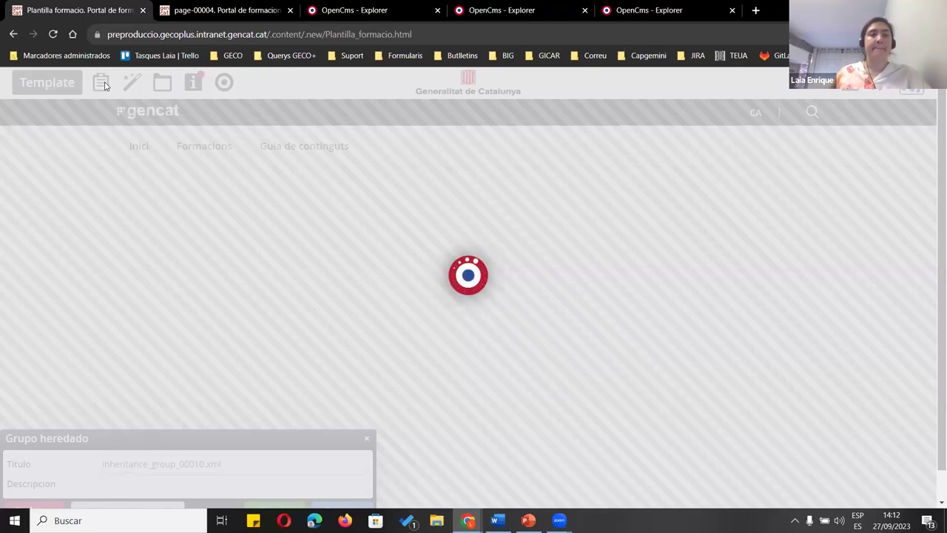
{"action": "left_click", "coordinate": [54, 34]}
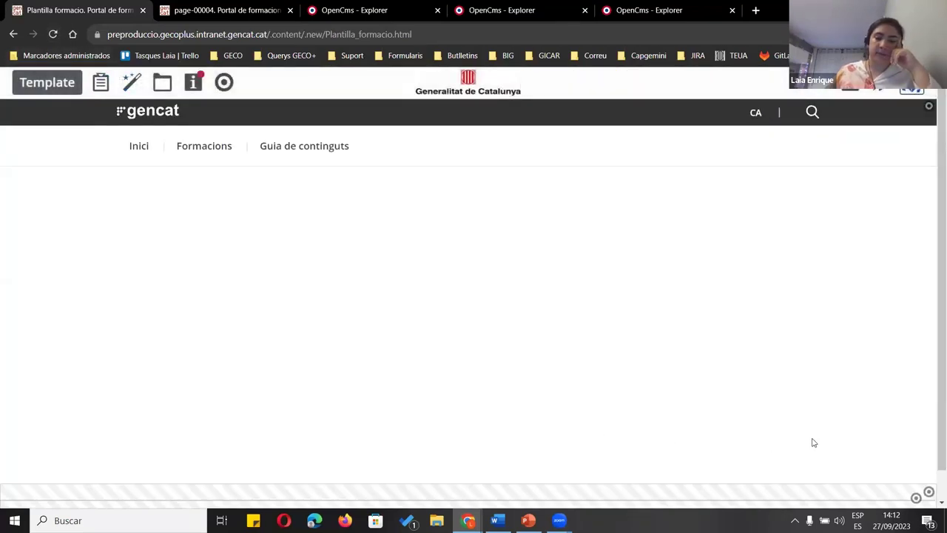
Open footer group inheritance_group_00010.xml in the template for editing and check the favorite and recent elements
{"action": "scroll", "coordinate": [921, 481], "scroll_direction": "down", "scroll_amount": 1}
{"action": "left_click", "coordinate": [917, 483]}
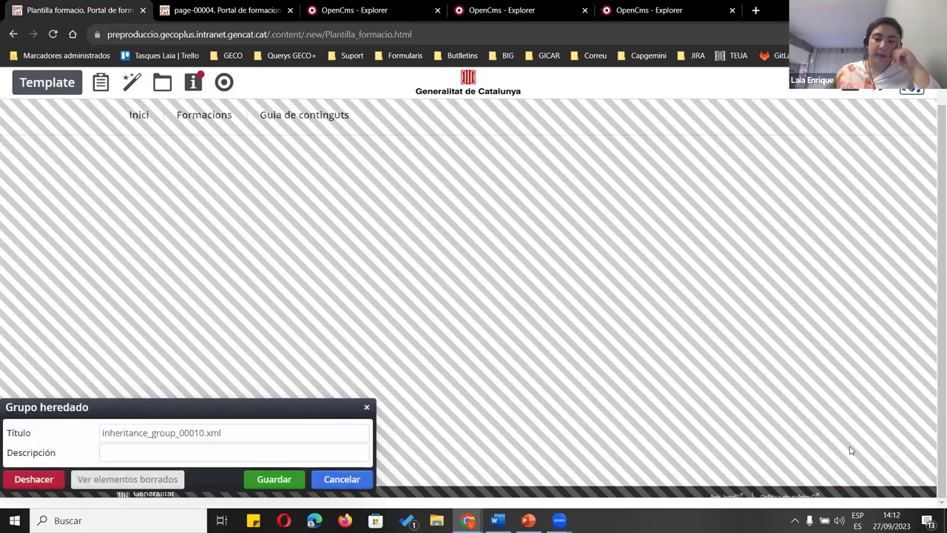
{"action": "left_click", "coordinate": [101, 82]}
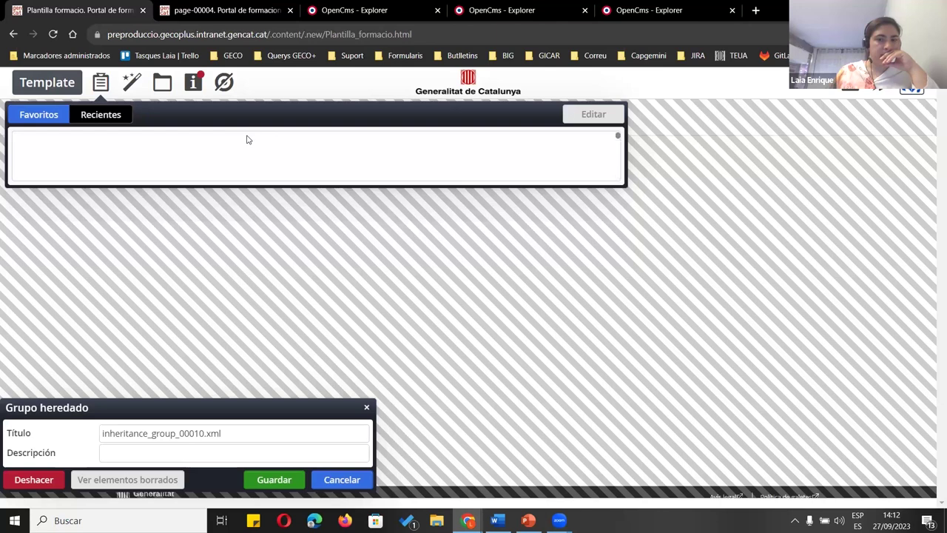
{"action": "left_click", "coordinate": [99, 117]}
{"action": "left_click", "coordinate": [39, 117]}
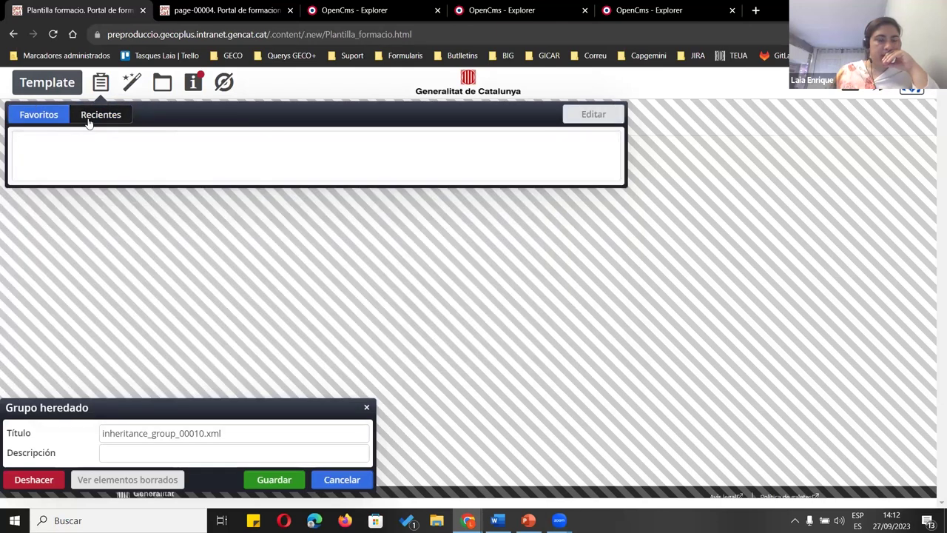
{"action": "left_click", "coordinate": [88, 118]}
{"action": "left_click", "coordinate": [44, 116]}
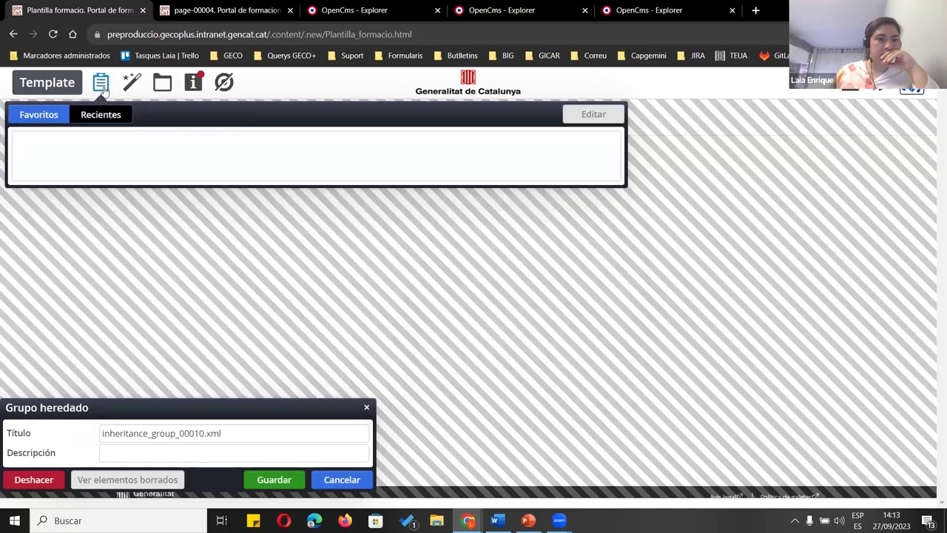
{"action": "left_click", "coordinate": [103, 85]}
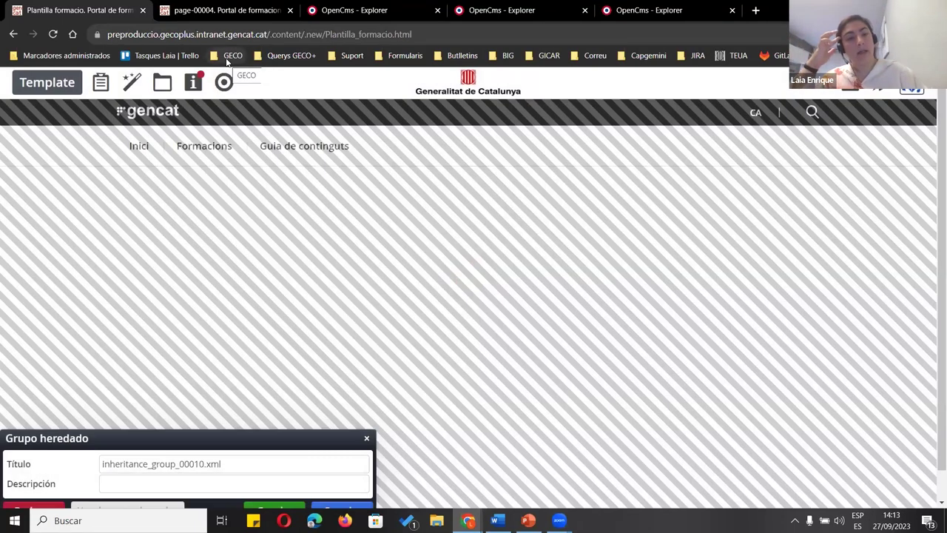
Add the social networks element from the favorites back into footer group inheritance_group_00010.xml and save the group
{"action": "left_click", "coordinate": [136, 86]}
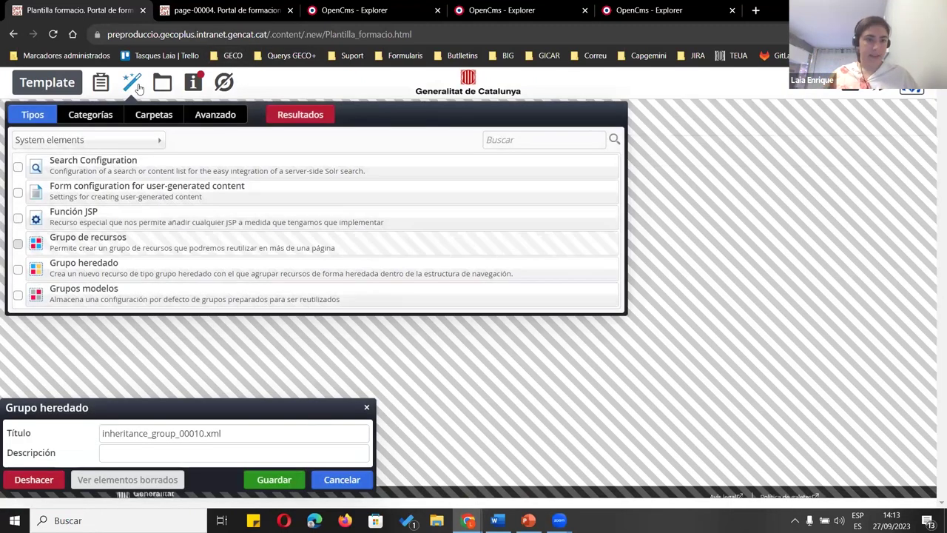
{"action": "left_click", "coordinate": [118, 140]}
{"action": "left_click", "coordinate": [108, 157]}
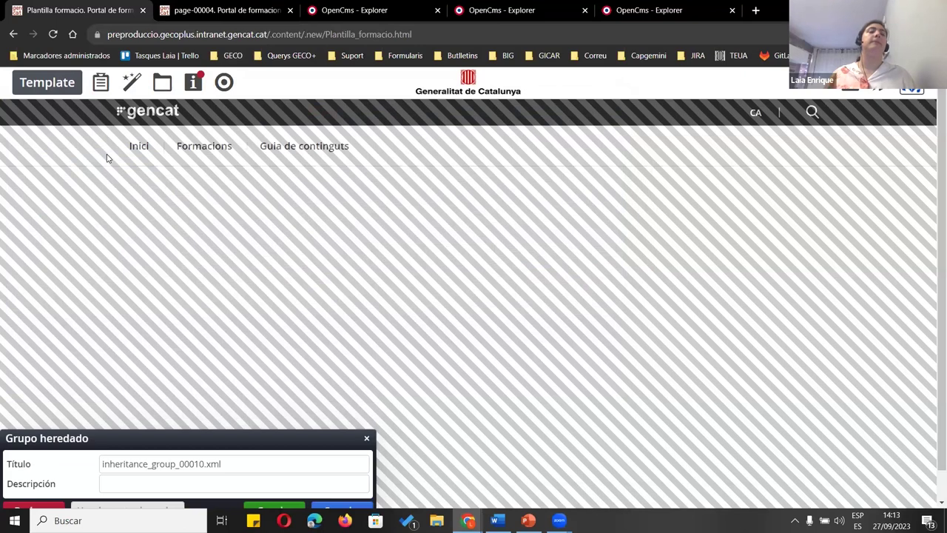
{"action": "left_click", "coordinate": [108, 83]}
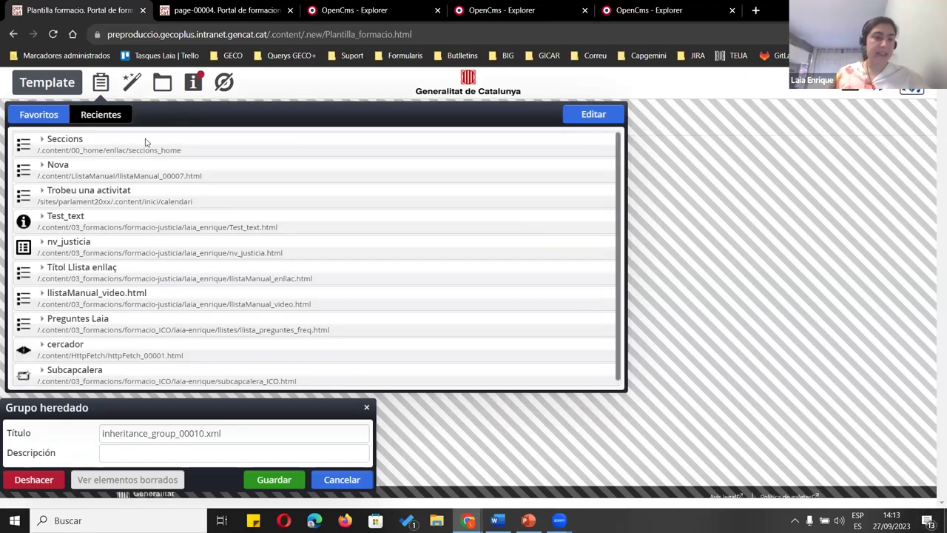
{"action": "left_click_drag", "start_coordinate": [606, 146], "coordinate": [680, 500]}
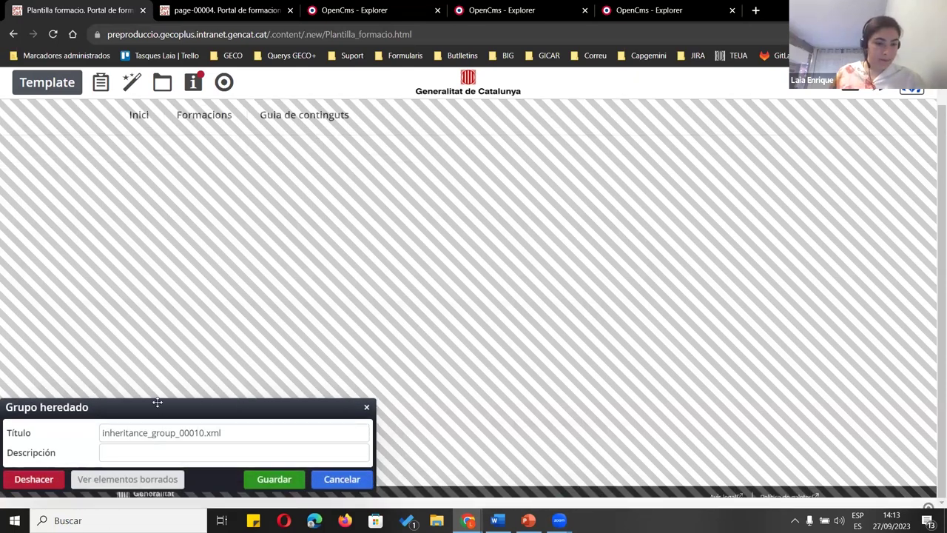
{"action": "left_click", "coordinate": [273, 480]}
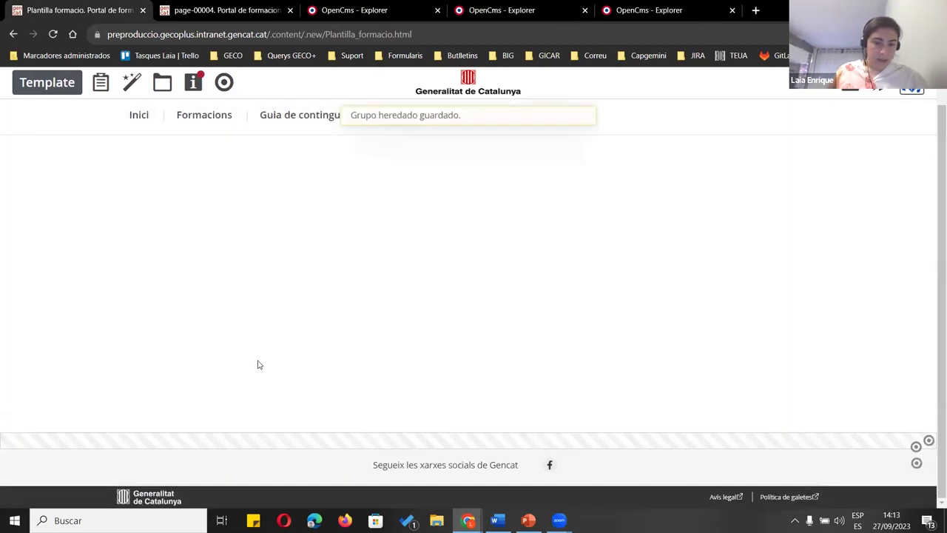
Reload the training template and Pàgina form to compare their footers with the social networks element restored in the group
{"action": "left_click", "coordinate": [53, 34]}
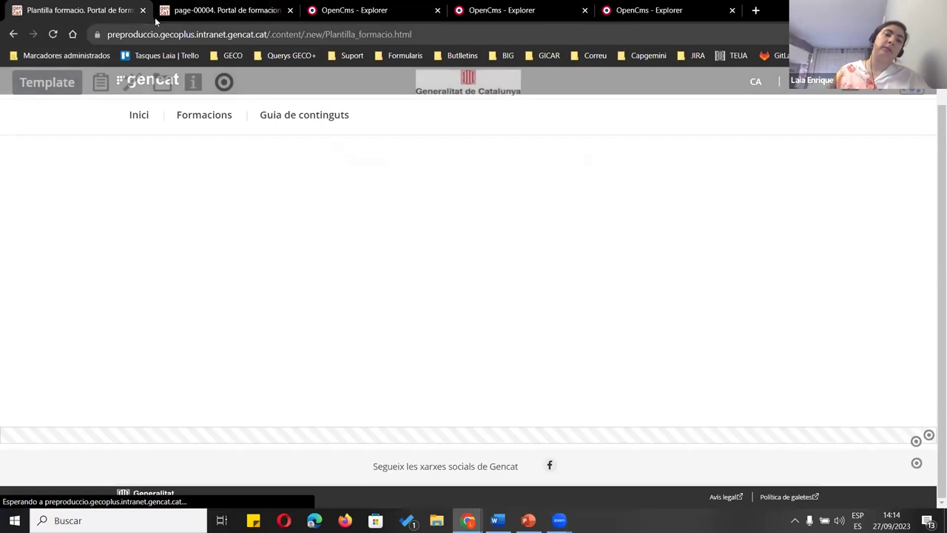
{"action": "left_click", "coordinate": [222, 11]}
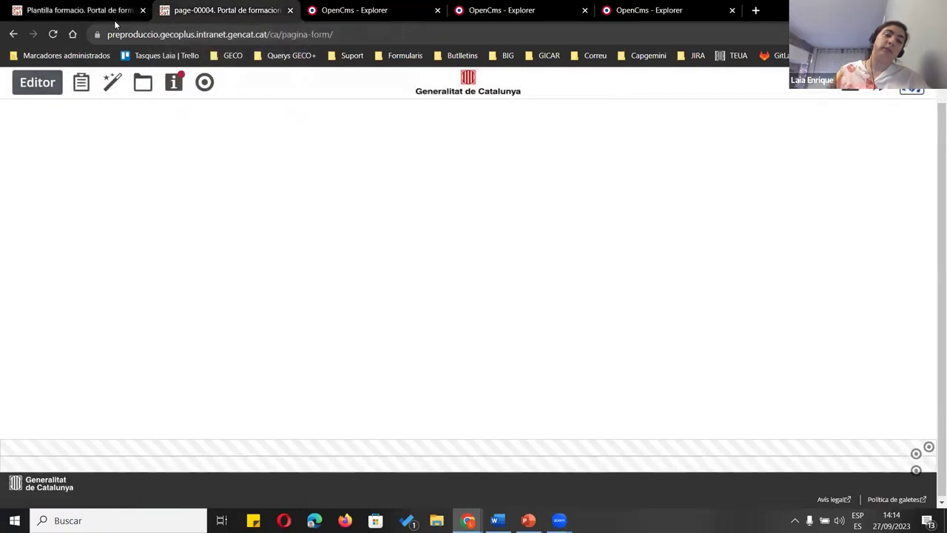
{"action": "left_click", "coordinate": [53, 35]}
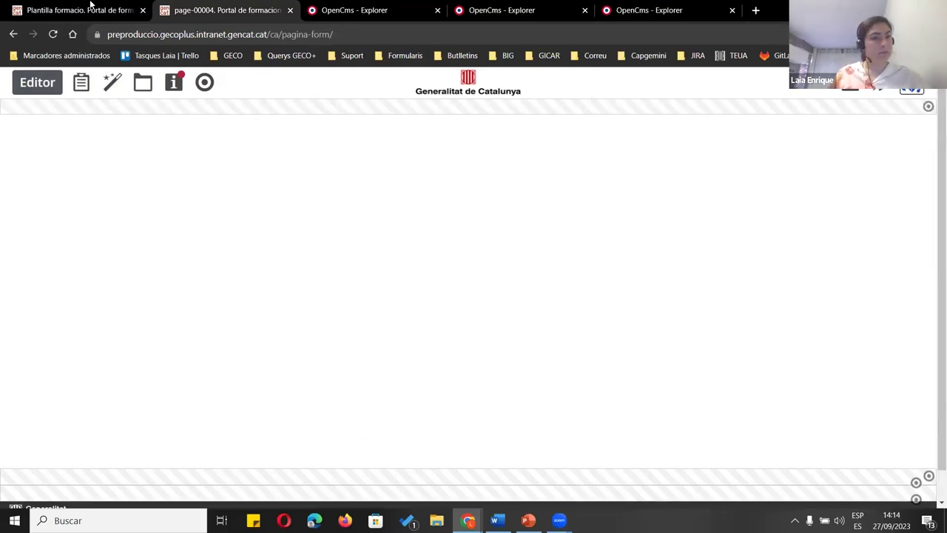
{"action": "left_click", "coordinate": [90, 6]}
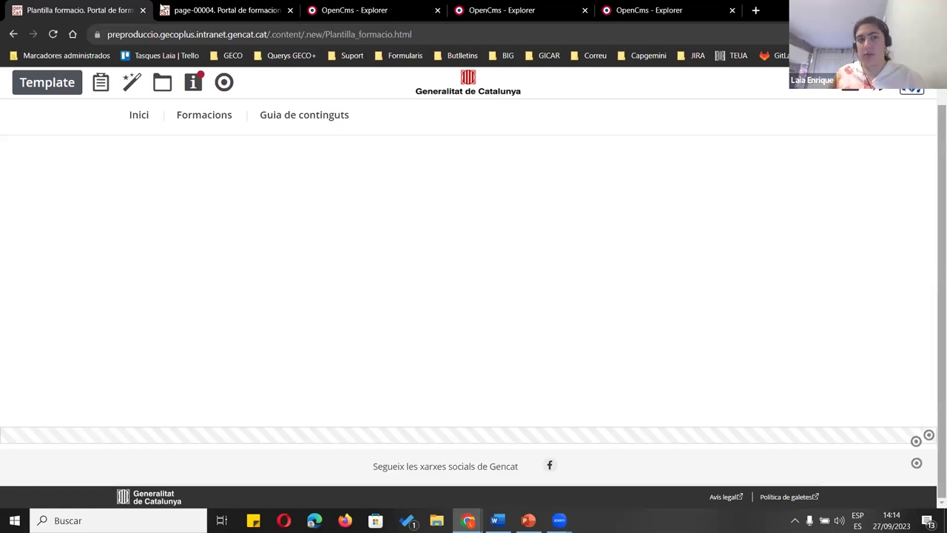
{"action": "left_click", "coordinate": [163, 9]}
{"action": "left_click", "coordinate": [106, 11]}
Return to the .content/.new folder in the Explorer and open PlantillaInterna.html
{"action": "left_click", "coordinate": [892, 92]}
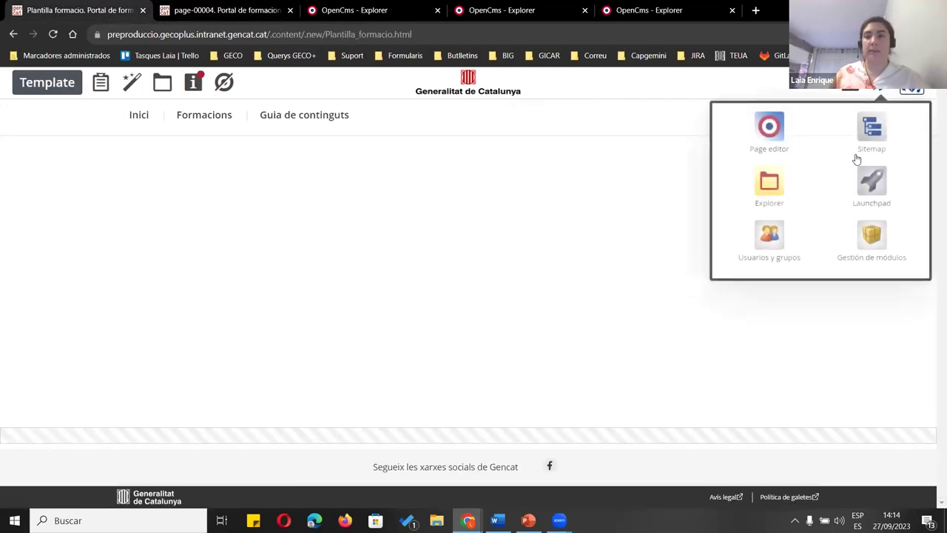
{"action": "left_click", "coordinate": [767, 183]}
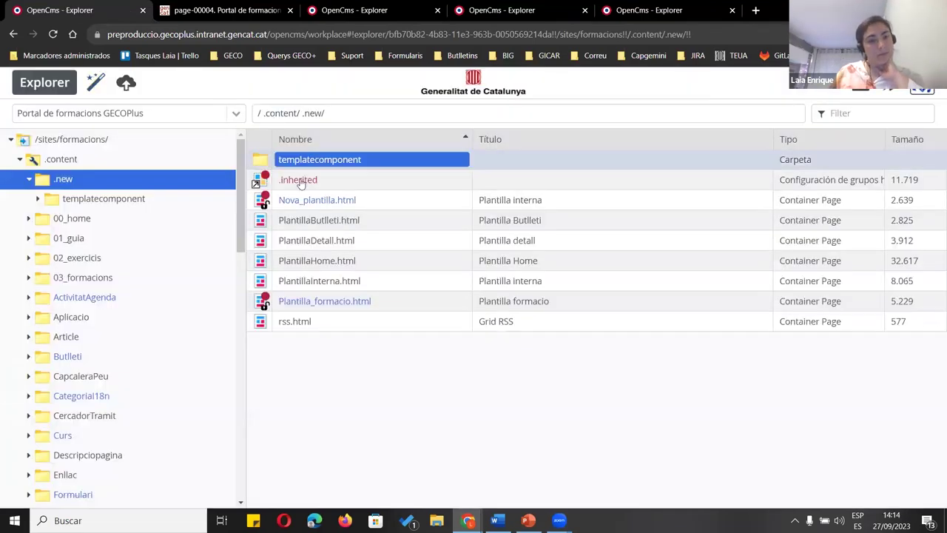
{"action": "left_click", "coordinate": [324, 240]}
{"action": "left_click", "coordinate": [355, 280]}
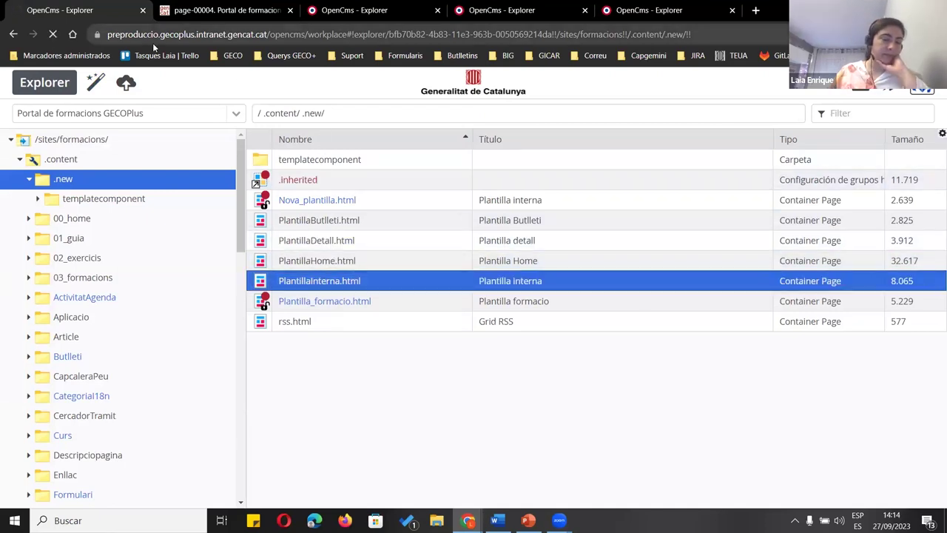
Switch from Pàgina form to the Explorer and browse .content, 03_formacions and the formacio_ICO folder
{"action": "left_click", "coordinate": [163, 11]}
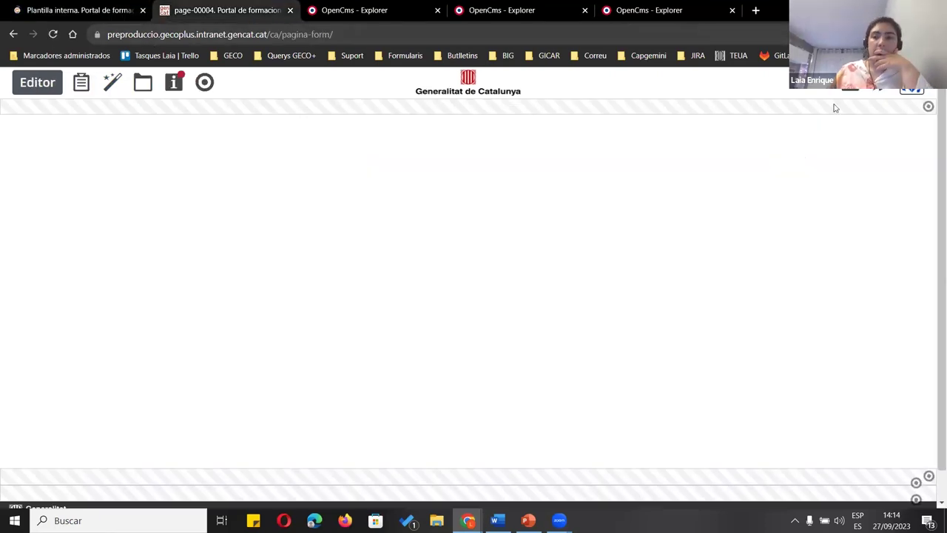
{"action": "left_click", "coordinate": [879, 90]}
{"action": "left_click", "coordinate": [769, 183]}
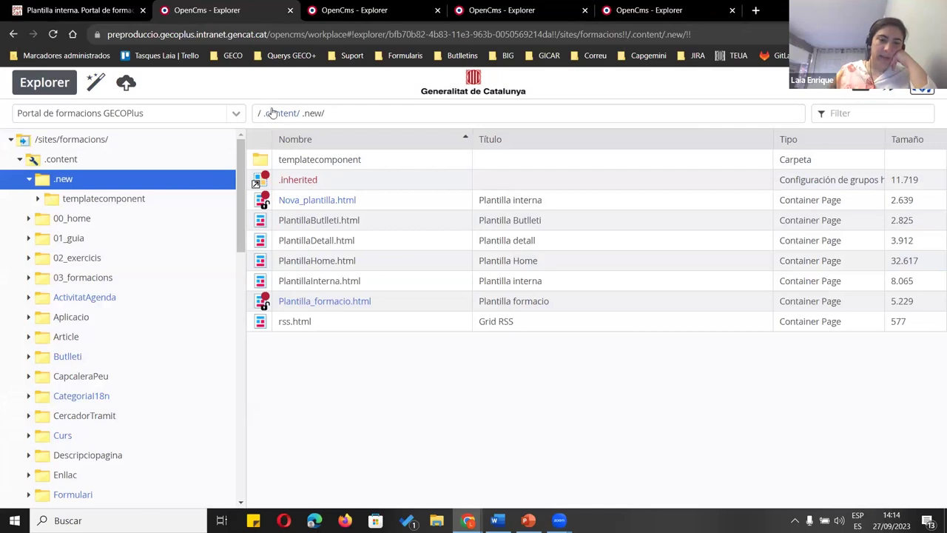
{"action": "left_click", "coordinate": [272, 113]}
{"action": "left_click", "coordinate": [347, 220]}
{"action": "scroll", "coordinate": [337, 199], "scroll_direction": "down", "scroll_amount": 2}
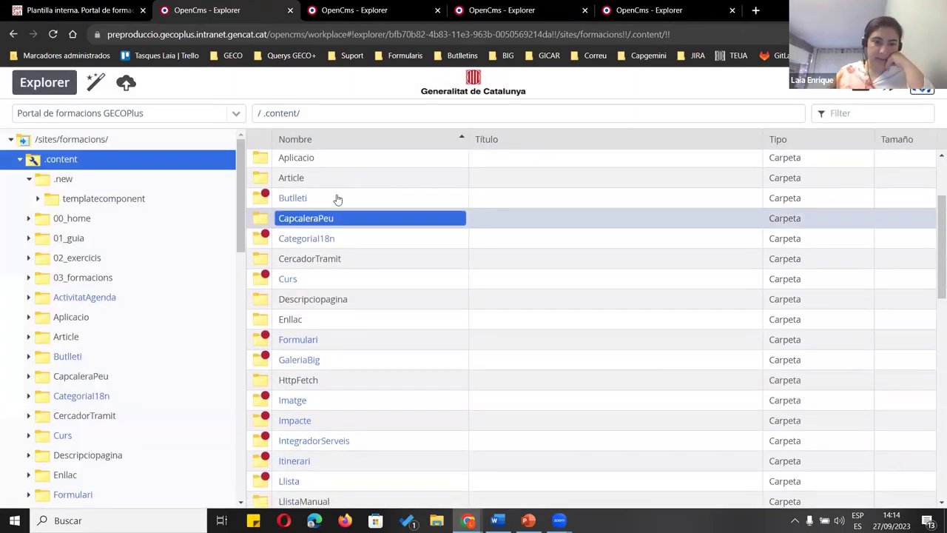
{"action": "scroll", "coordinate": [336, 198], "scroll_direction": "up", "scroll_amount": 3}
{"action": "double_click", "coordinate": [345, 239]}
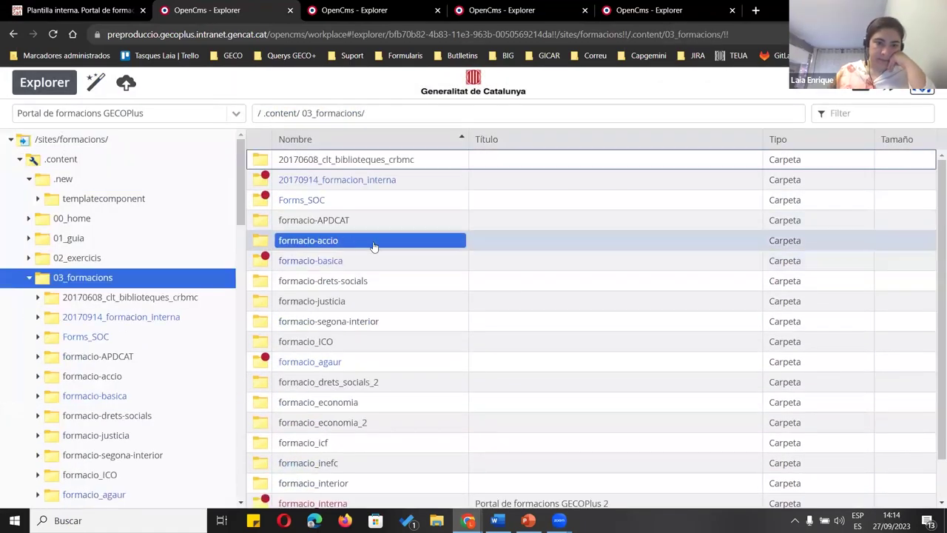
{"action": "scroll", "coordinate": [375, 282], "scroll_direction": "down", "scroll_amount": 2}
{"action": "double_click", "coordinate": [369, 303]}
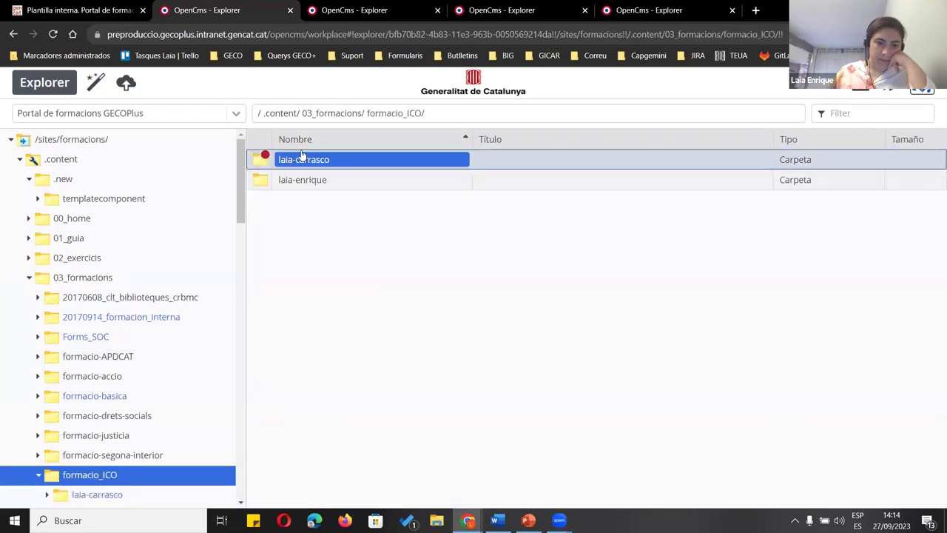
Look through 03_formacions and Descripciopagina, collapse .content in the folder tree and switch to the PlantillaInterna template page
{"action": "left_click", "coordinate": [303, 119]}
{"action": "left_click", "coordinate": [326, 280]}
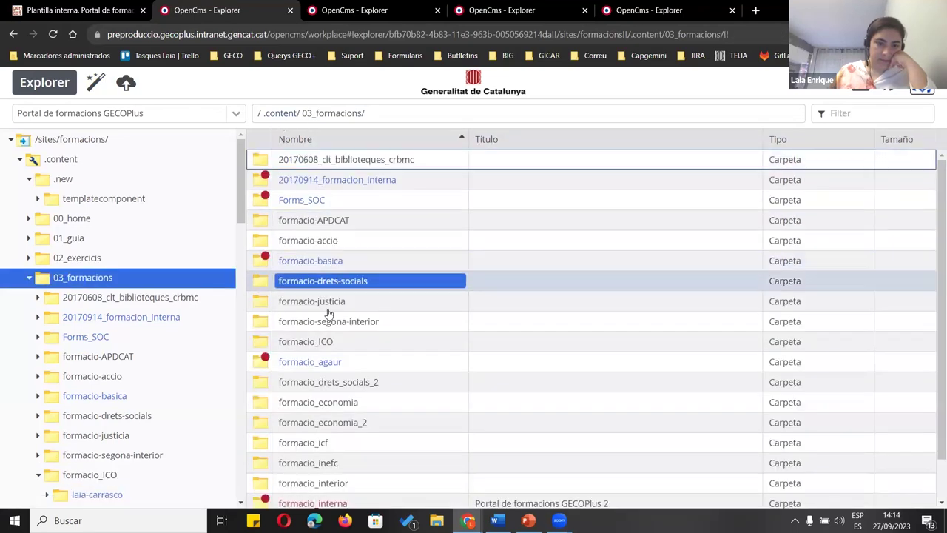
{"action": "scroll", "coordinate": [329, 313], "scroll_direction": "down", "scroll_amount": 2}
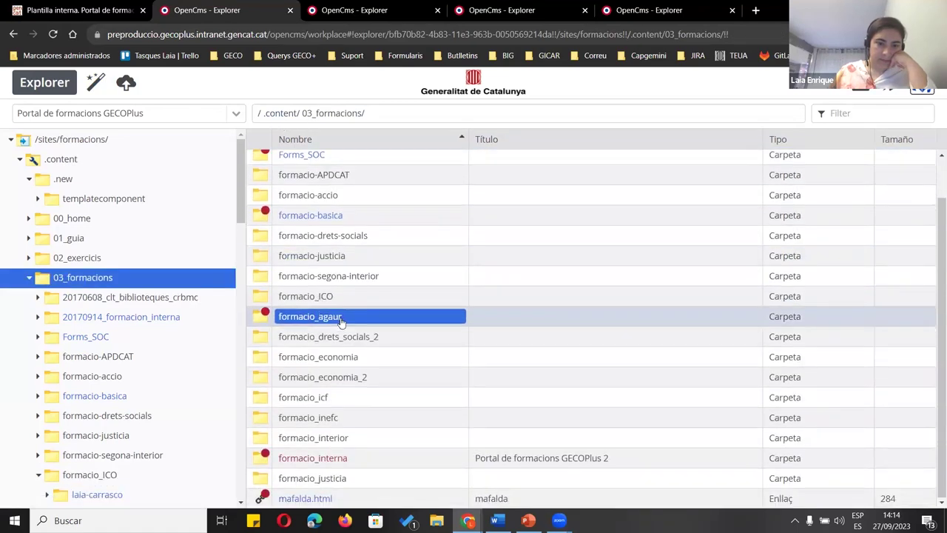
{"action": "left_click", "coordinate": [280, 112]}
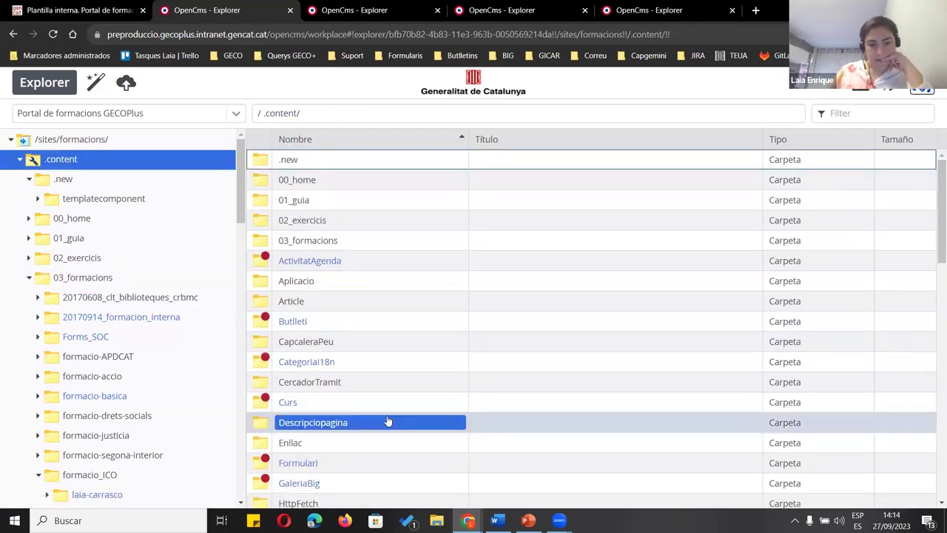
{"action": "left_click", "coordinate": [388, 421]}
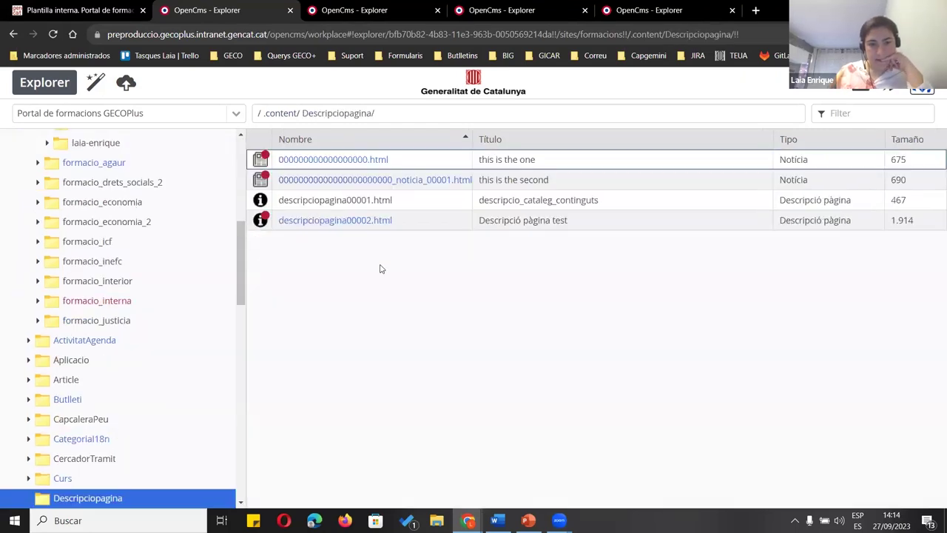
{"action": "left_click", "coordinate": [283, 115]}
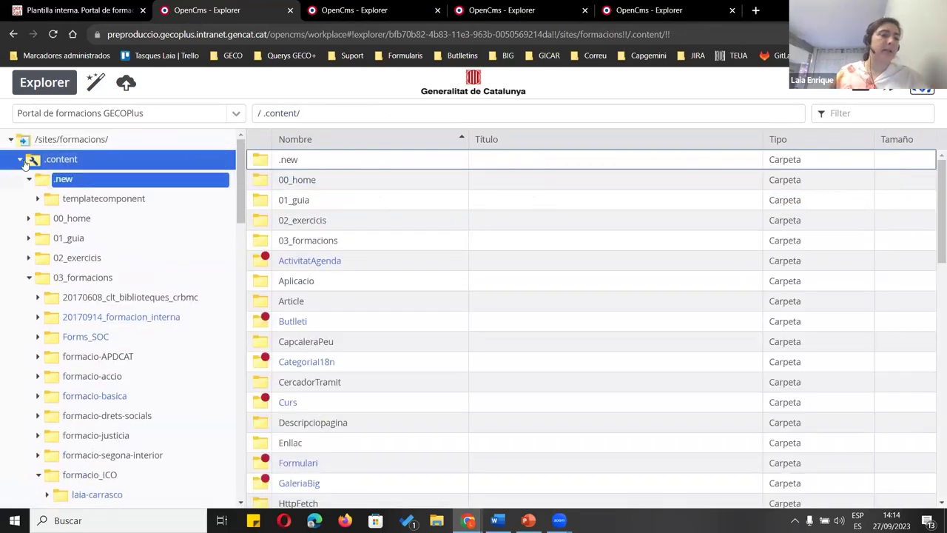
{"action": "left_click", "coordinate": [18, 161]}
{"action": "left_click", "coordinate": [46, 198]}
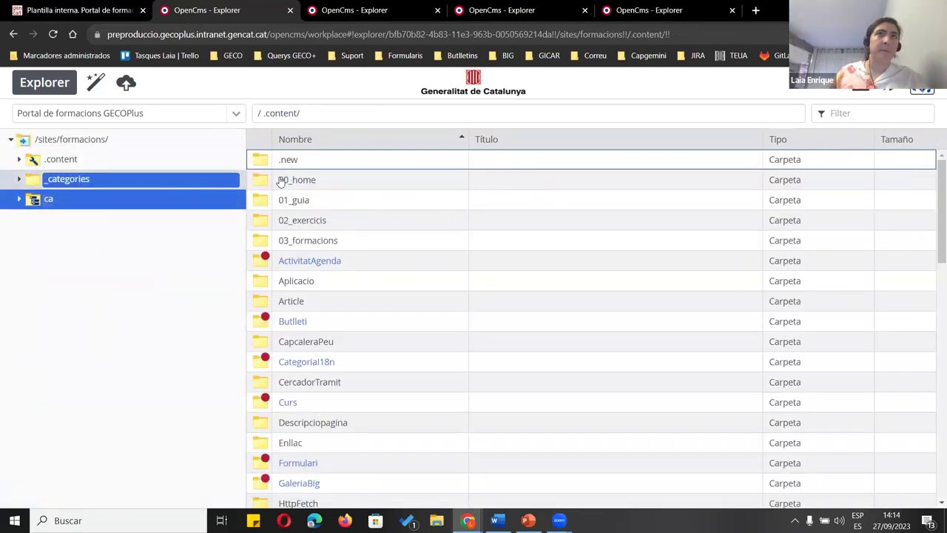
{"action": "key", "text": "ctrl+1"}
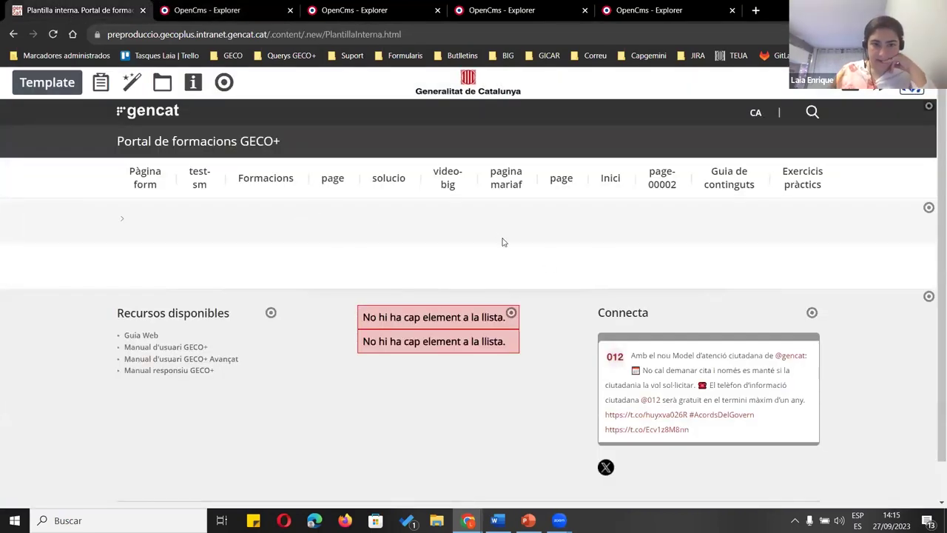
Switch from the template page to the Explorer and open index.html in the ca/ajuda folder
{"action": "scroll", "coordinate": [602, 273], "scroll_direction": "down", "scroll_amount": 1}
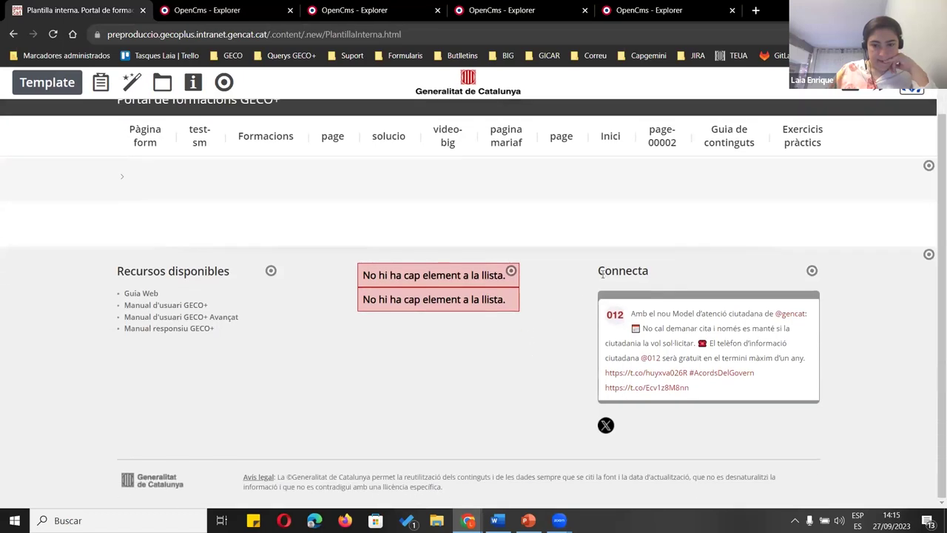
{"action": "mouse_move", "coordinate": [271, 271]}
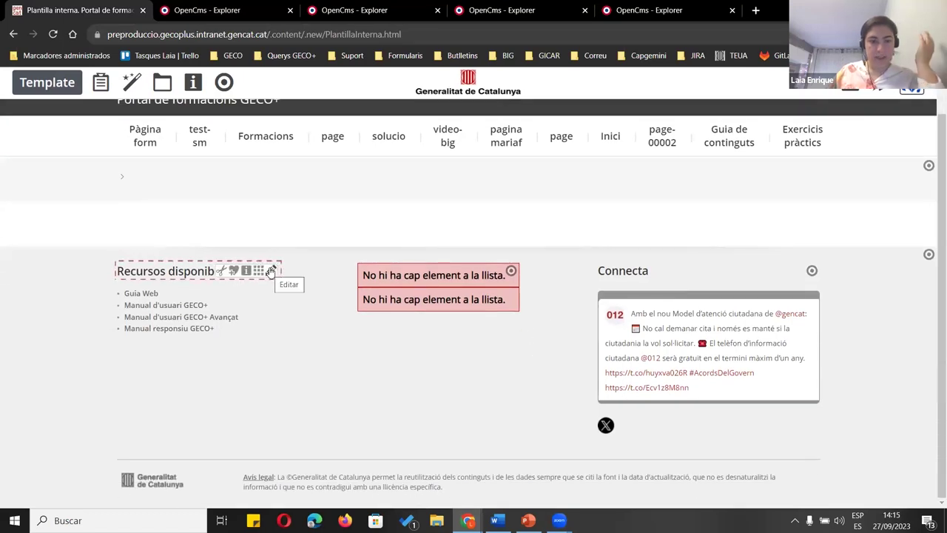
{"action": "left_click", "coordinate": [178, 10]}
{"action": "left_click", "coordinate": [370, 221]}
{"action": "left_click", "coordinate": [370, 206]}
{"action": "left_click", "coordinate": [362, 163]}
{"action": "left_click", "coordinate": [347, 199]}
{"action": "double_click", "coordinate": [338, 183]}
{"action": "left_click", "coordinate": [341, 178]}
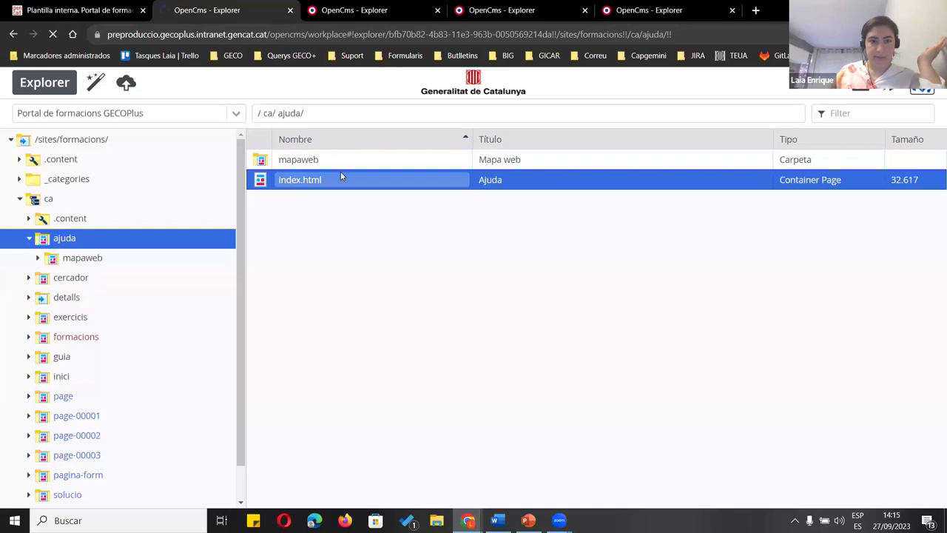
{"action": "double_click", "coordinate": [341, 177]}
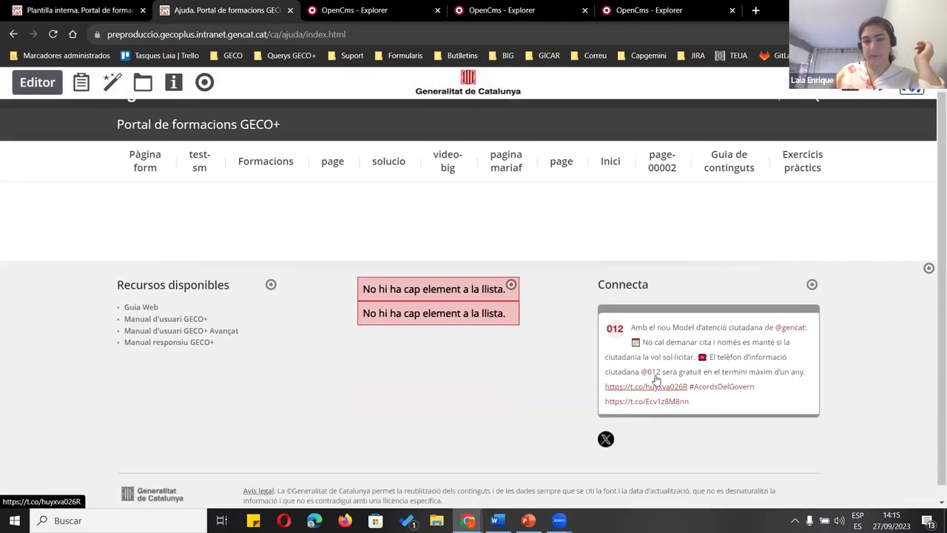
Compare the header and footer of the PlantillaInterna template with those of the Ajuda page
{"action": "left_click", "coordinate": [88, 11]}
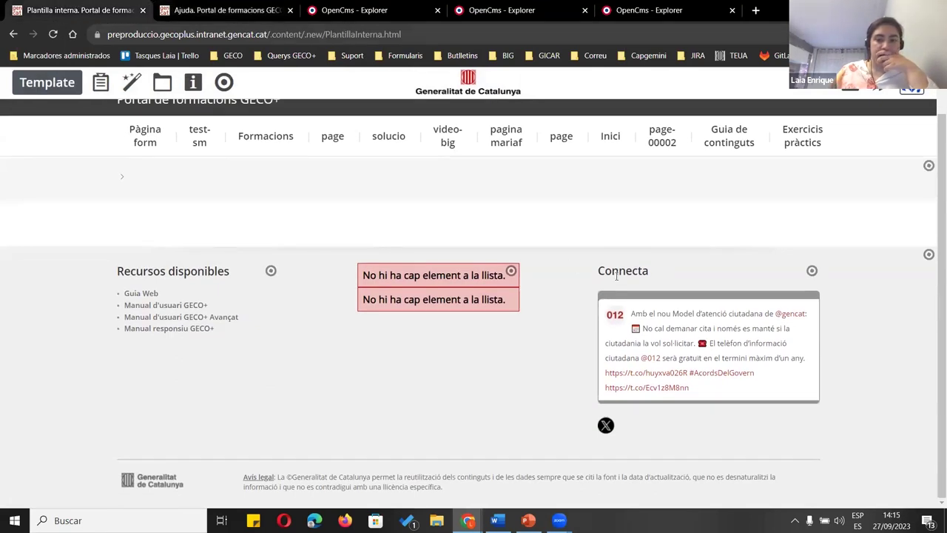
{"action": "scroll", "coordinate": [673, 338], "scroll_direction": "up", "scroll_amount": 2}
{"action": "left_click", "coordinate": [222, 10]}
{"action": "left_click", "coordinate": [134, 10]}
{"action": "left_click", "coordinate": [222, 10]}
{"action": "left_click", "coordinate": [102, 6]}
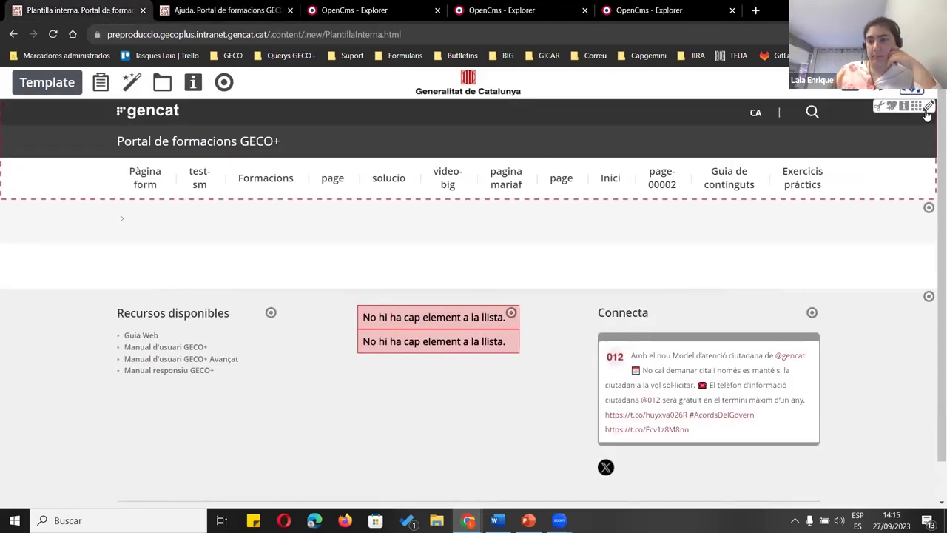
Inspect the header element's configuration inside the template's Capçalera inherited group, and leave the group without saving
{"action": "left_click", "coordinate": [927, 111]}
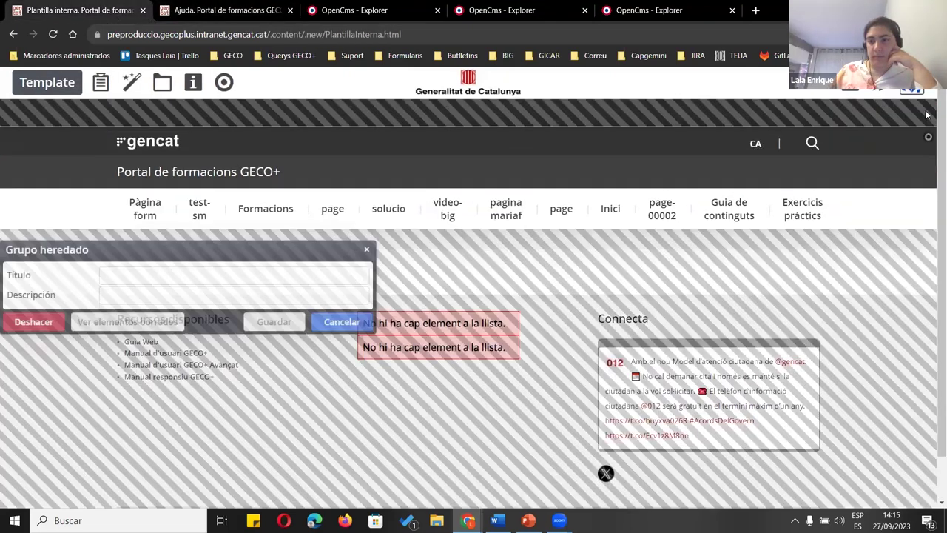
{"action": "mouse_move", "coordinate": [927, 141]}
{"action": "left_click", "coordinate": [896, 141]}
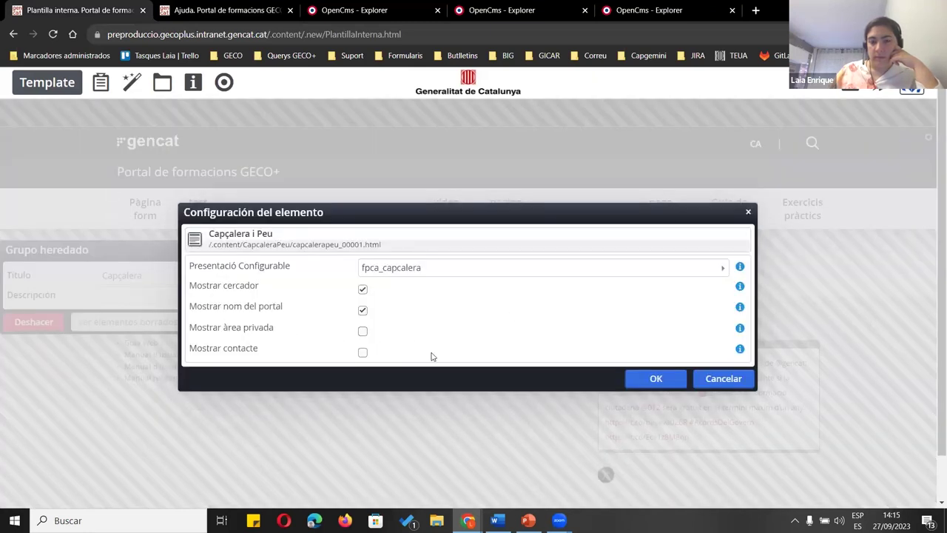
{"action": "left_click", "coordinate": [722, 382]}
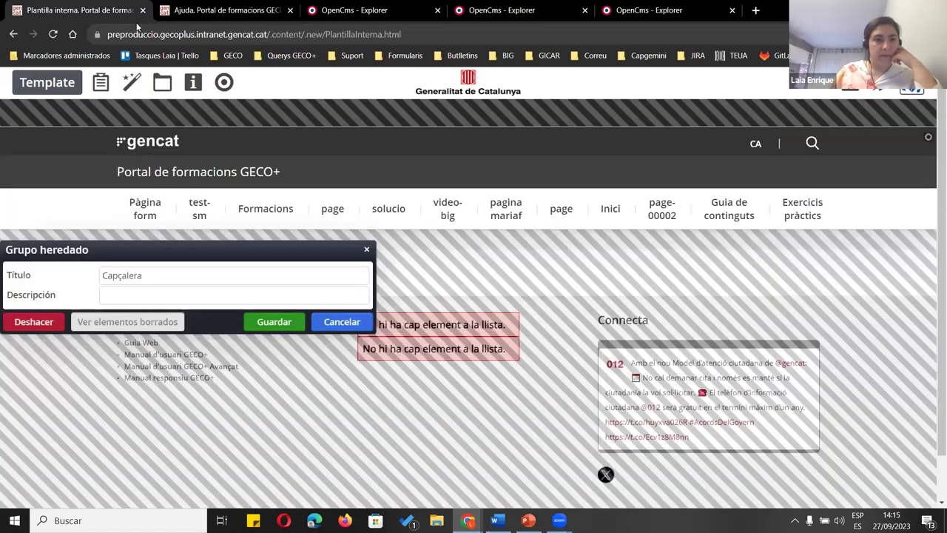
{"action": "left_click", "coordinate": [334, 323]}
Review the footers of the template and Ajuda, inspect the Faldó dreta inherited group on Ajuda, and cancel its editing
{"action": "scroll", "coordinate": [789, 381], "scroll_direction": "down", "scroll_amount": 1}
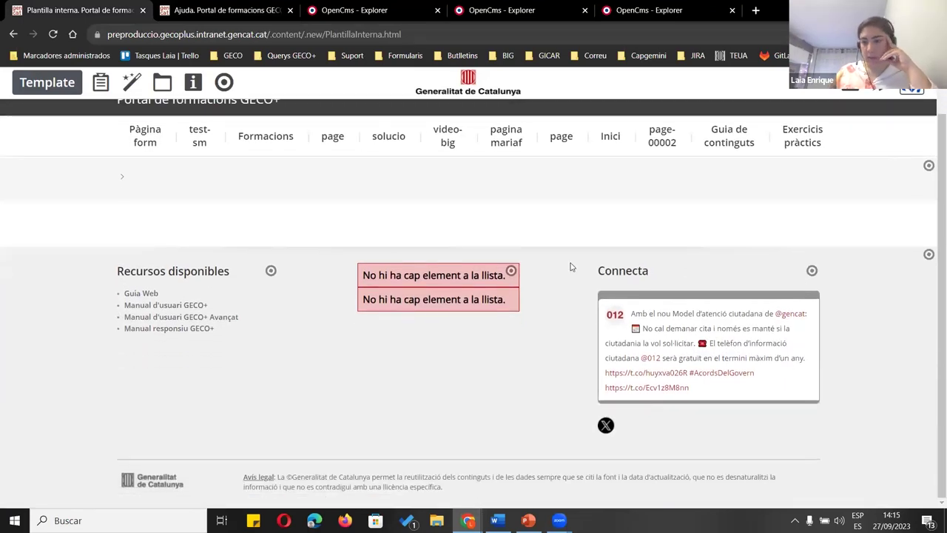
{"action": "scroll", "coordinate": [570, 267], "scroll_direction": "up", "scroll_amount": 1}
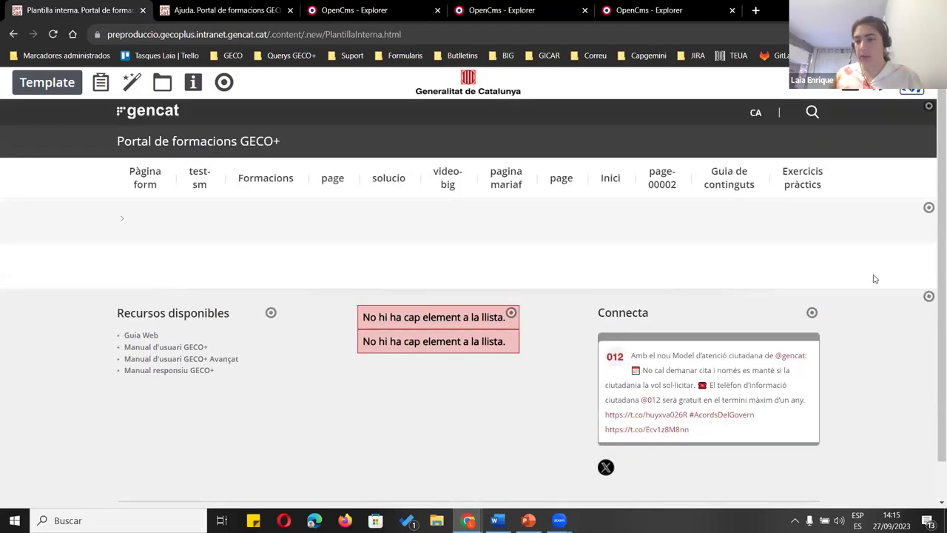
{"action": "mouse_move", "coordinate": [929, 296]}
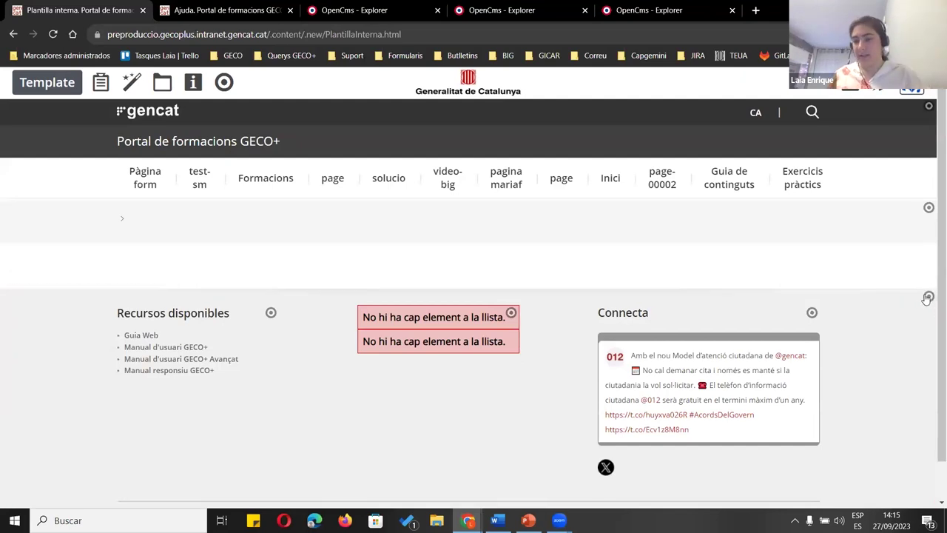
{"action": "left_click", "coordinate": [221, 11]}
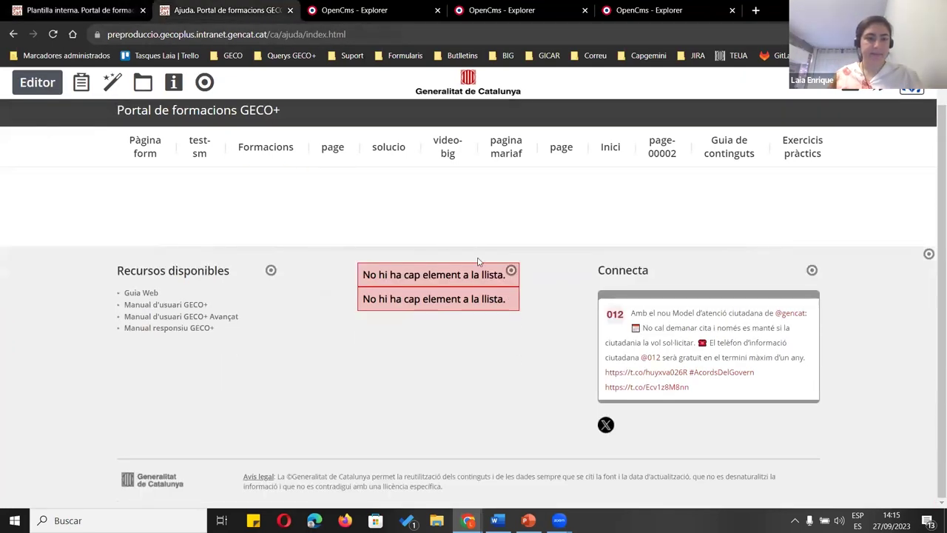
{"action": "mouse_move", "coordinate": [929, 257]}
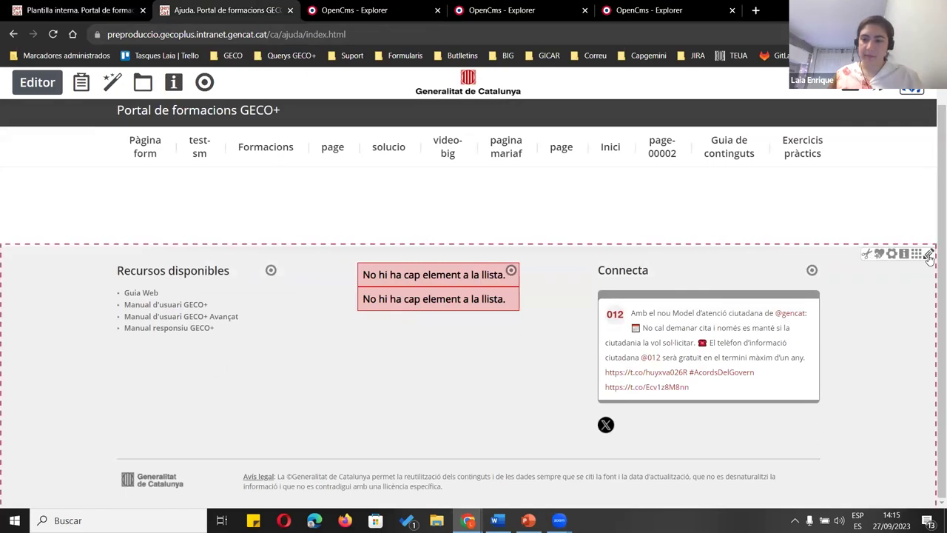
{"action": "left_click", "coordinate": [812, 276]}
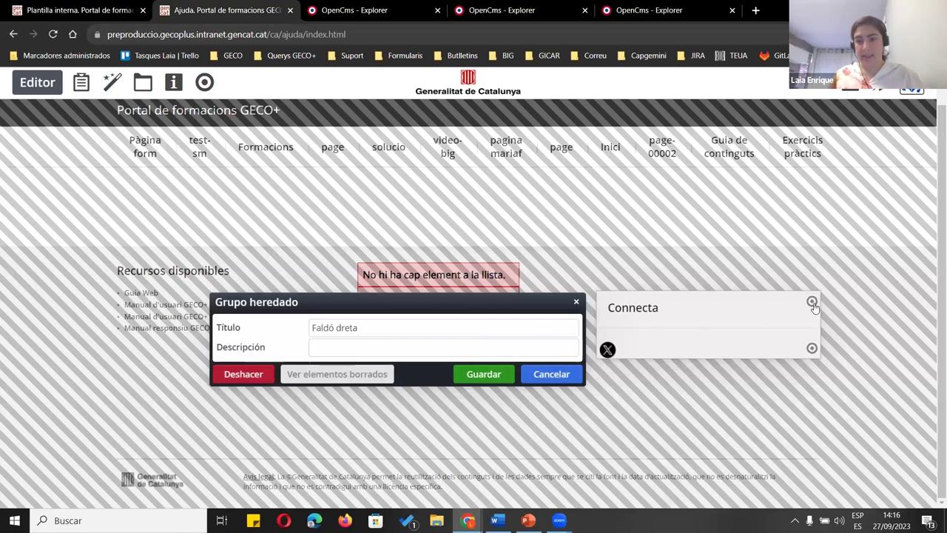
{"action": "mouse_move", "coordinate": [814, 302]}
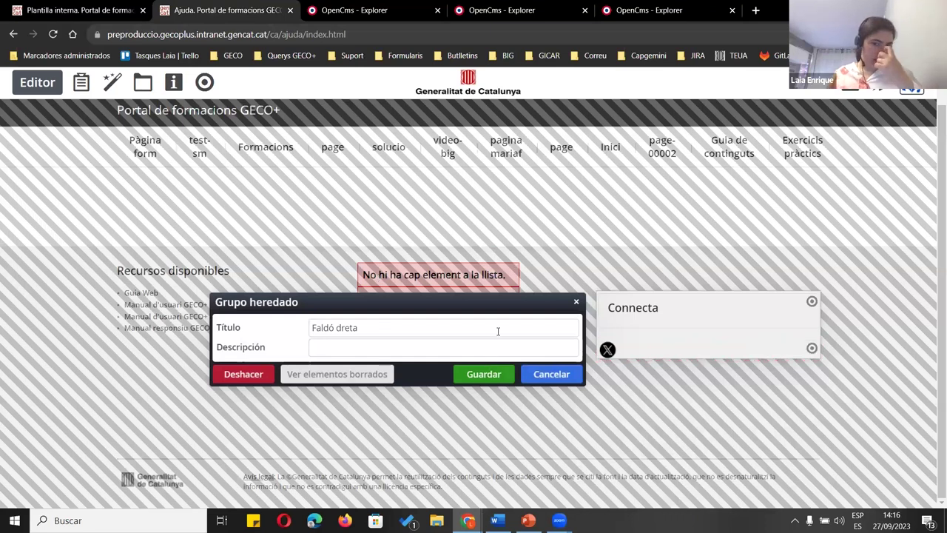
{"action": "left_click", "coordinate": [148, 9]}
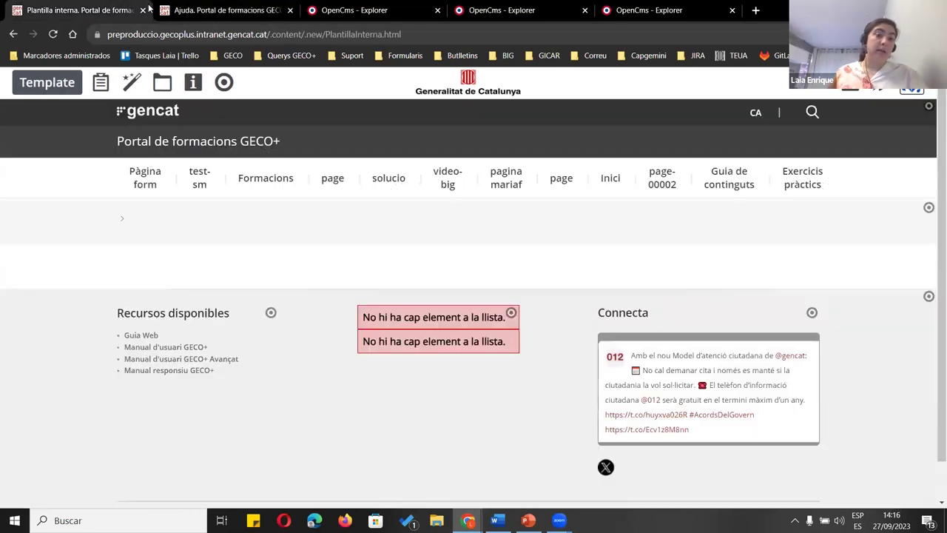
{"action": "left_click", "coordinate": [156, 12]}
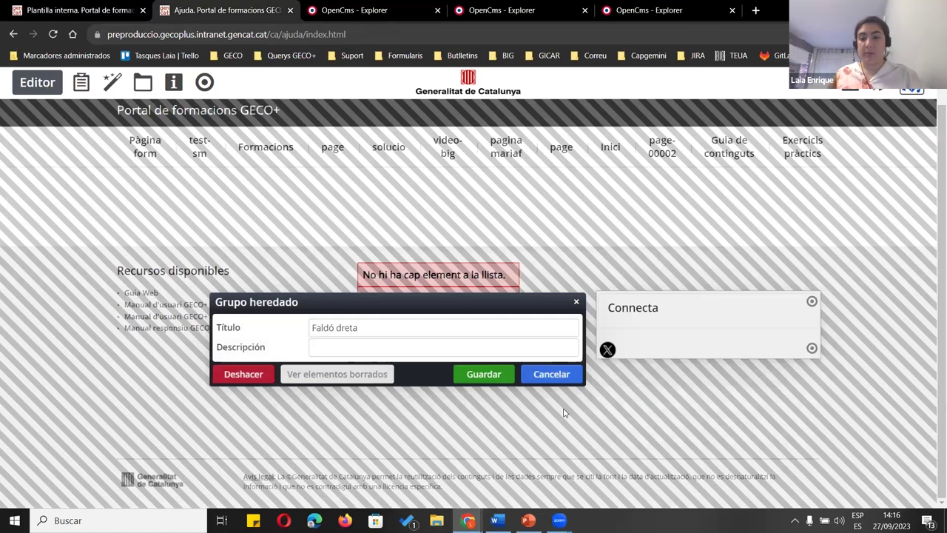
{"action": "left_click", "coordinate": [552, 376]}
Open the Faldó dreta inherited group from the PlantillaInterna template, save it and reload the template
{"action": "left_click", "coordinate": [135, 8]}
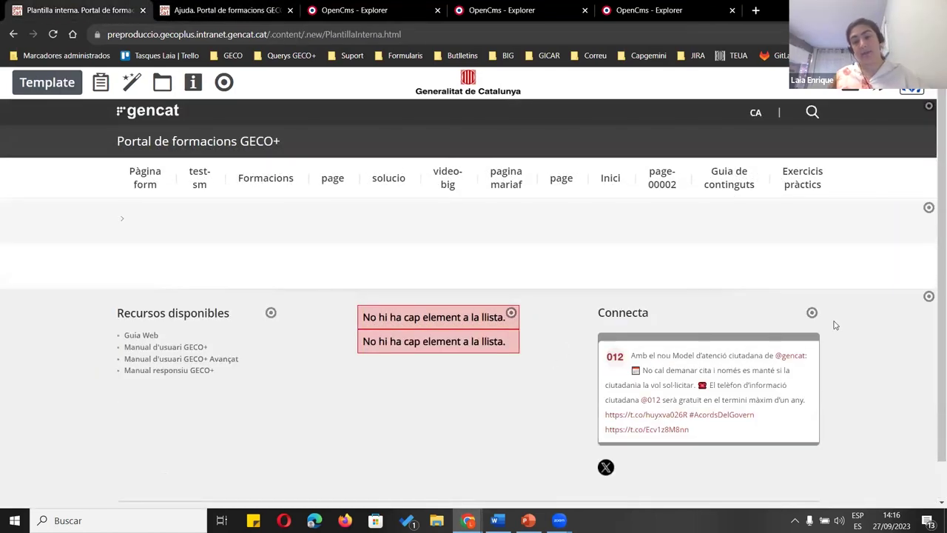
{"action": "mouse_move", "coordinate": [811, 312]}
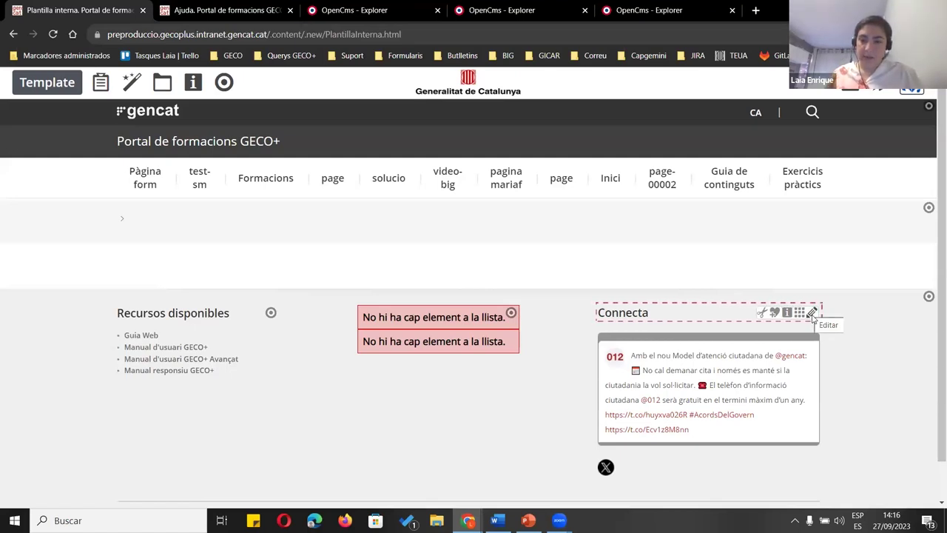
{"action": "left_click", "coordinate": [811, 313]}
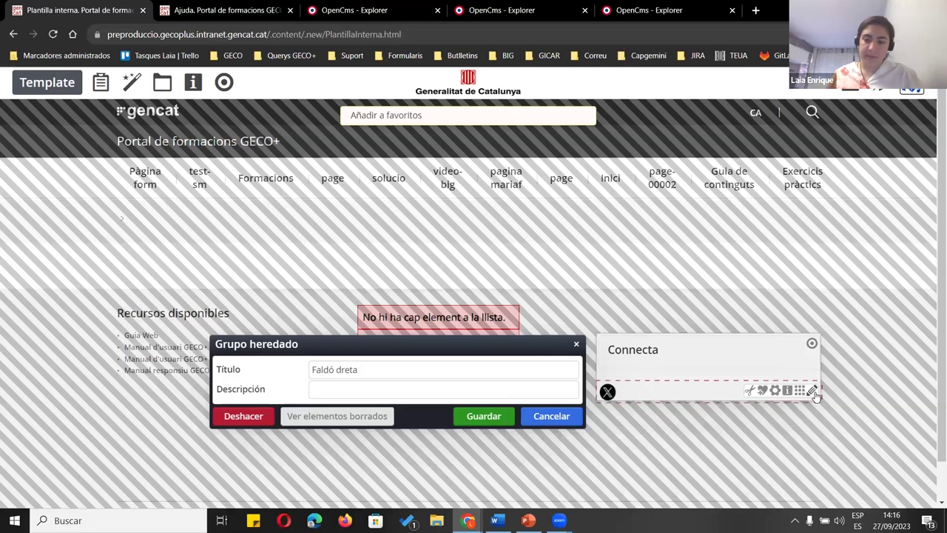
{"action": "left_click", "coordinate": [483, 416]}
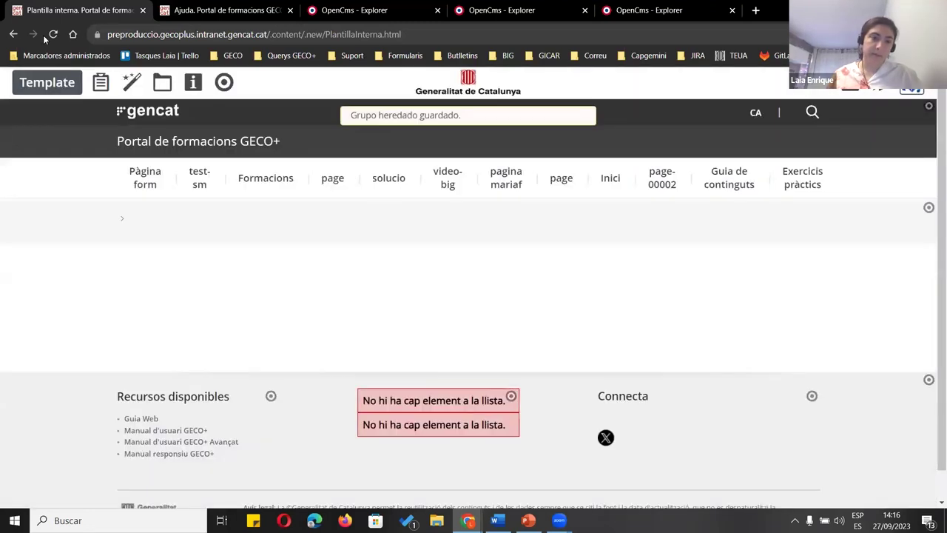
{"action": "left_click", "coordinate": [53, 34]}
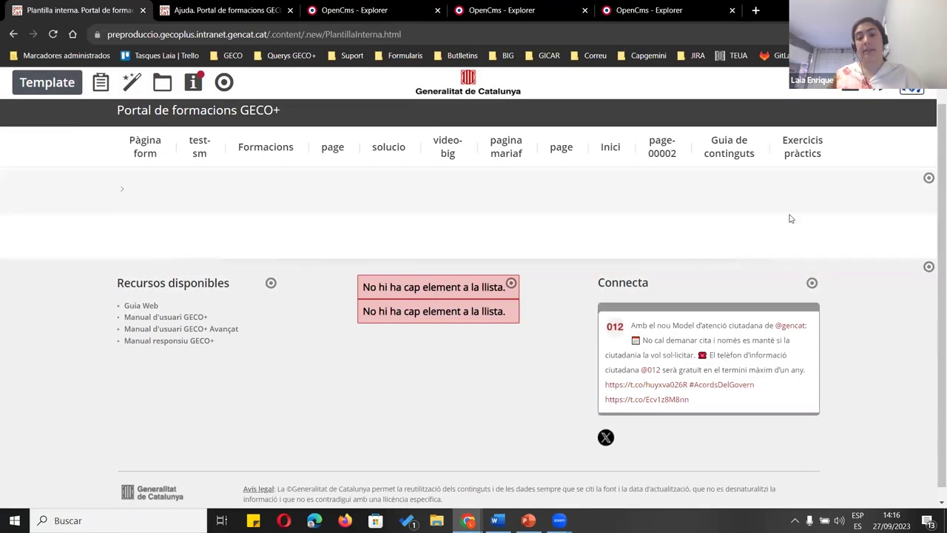
Remove the X social networks element from the template's Faldó dreta inherited group, save the group and reload the template
{"action": "mouse_move", "coordinate": [811, 290]}
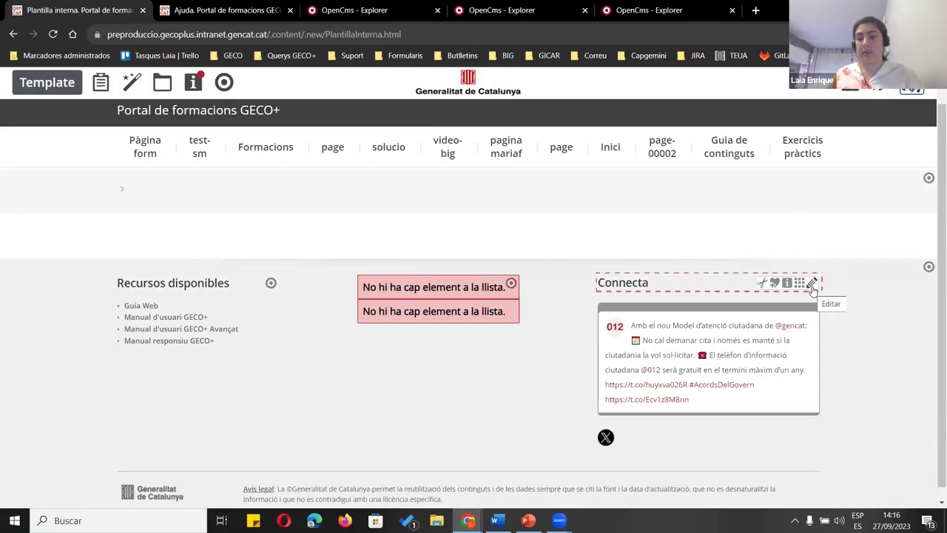
{"action": "left_click", "coordinate": [812, 285]}
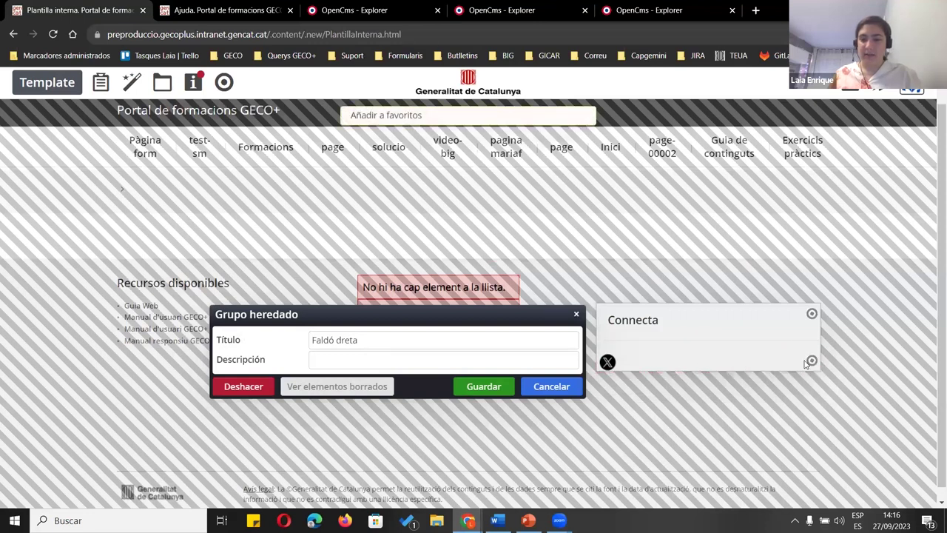
{"action": "mouse_move", "coordinate": [808, 363]}
{"action": "left_click", "coordinate": [755, 362]}
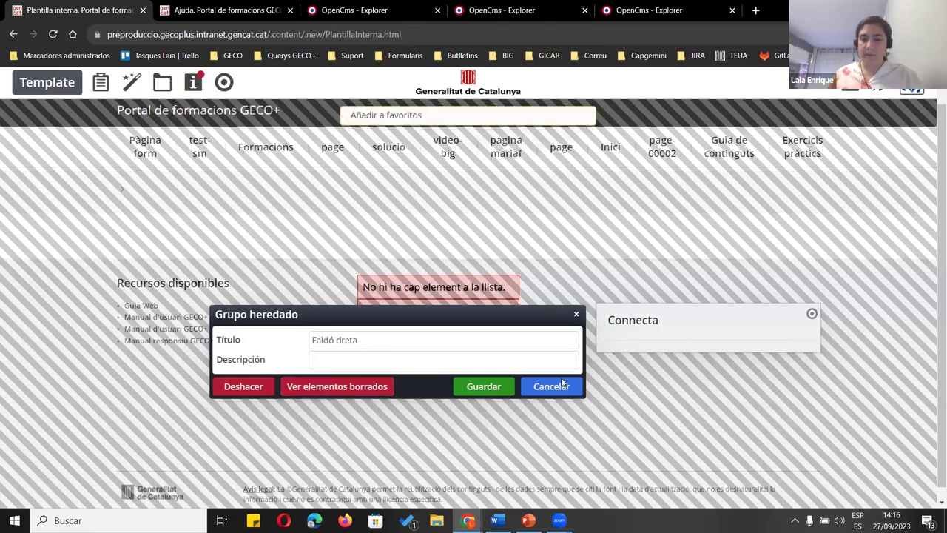
{"action": "left_click", "coordinate": [483, 386]}
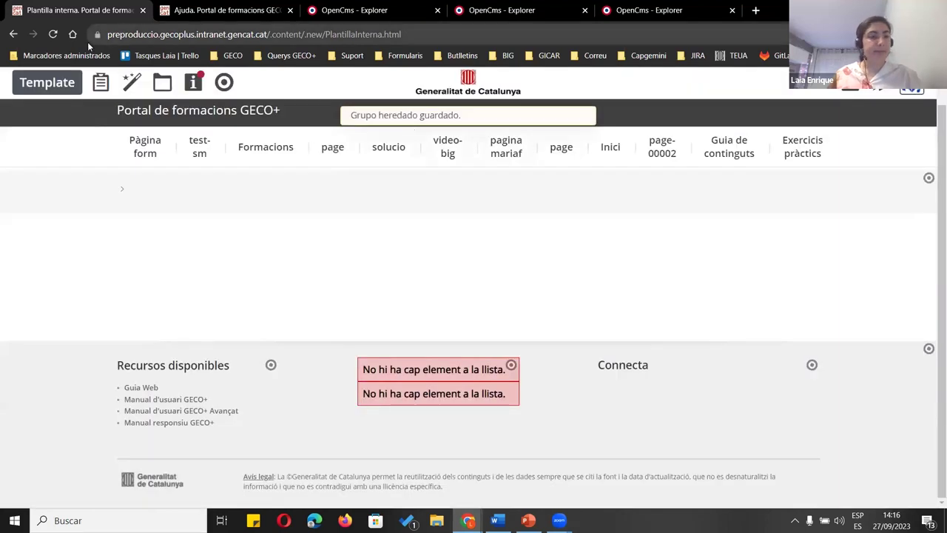
{"action": "left_click", "coordinate": [52, 38]}
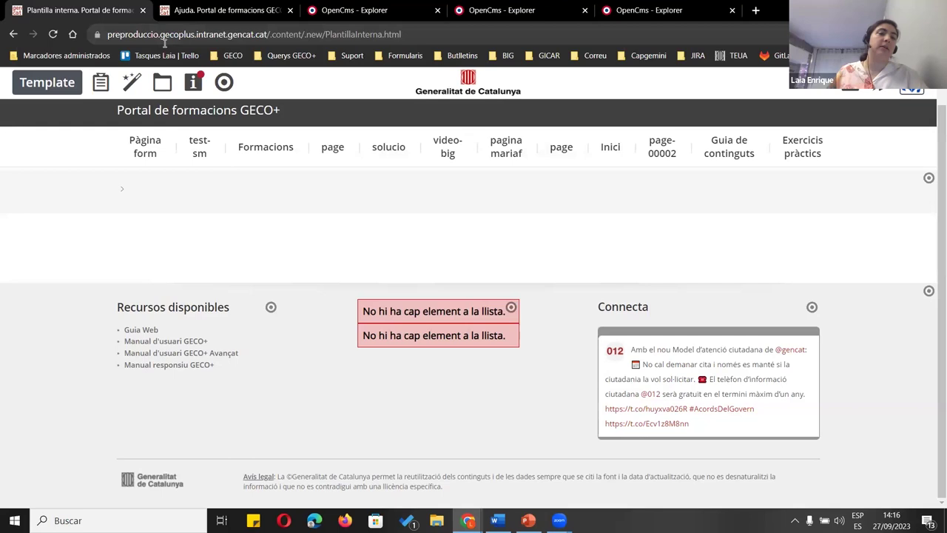
Reload Ajuda to compare its footer with the template's, then check the Pàgina form page and return to Ajuda
{"action": "left_click", "coordinate": [162, 16]}
{"action": "left_click", "coordinate": [53, 34]}
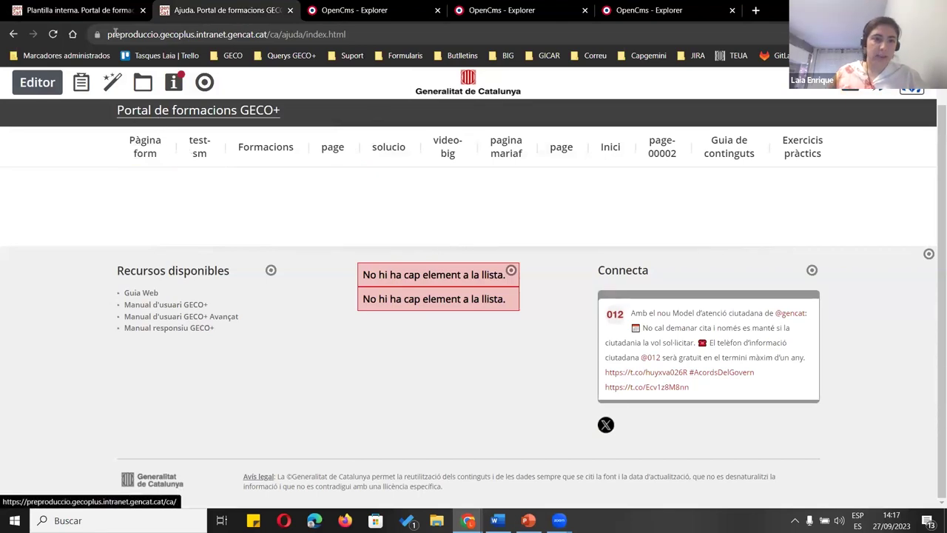
{"action": "left_click", "coordinate": [83, 7]}
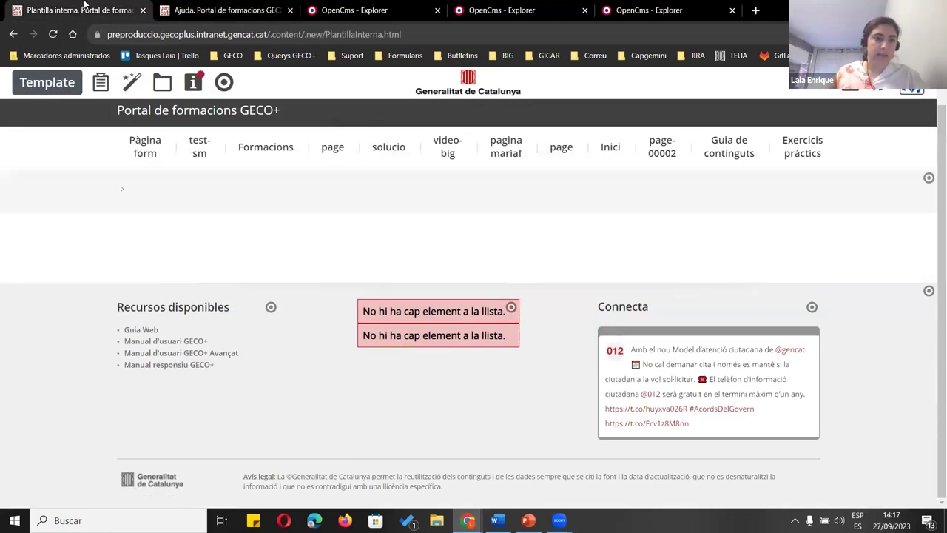
{"action": "left_click", "coordinate": [177, 10]}
{"action": "left_click", "coordinate": [162, 142]}
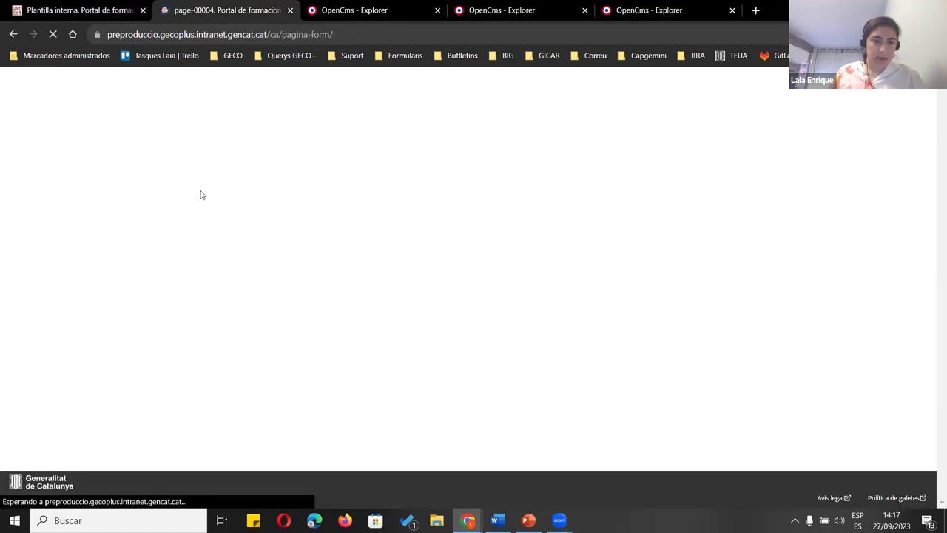
{"action": "left_click", "coordinate": [18, 36]}
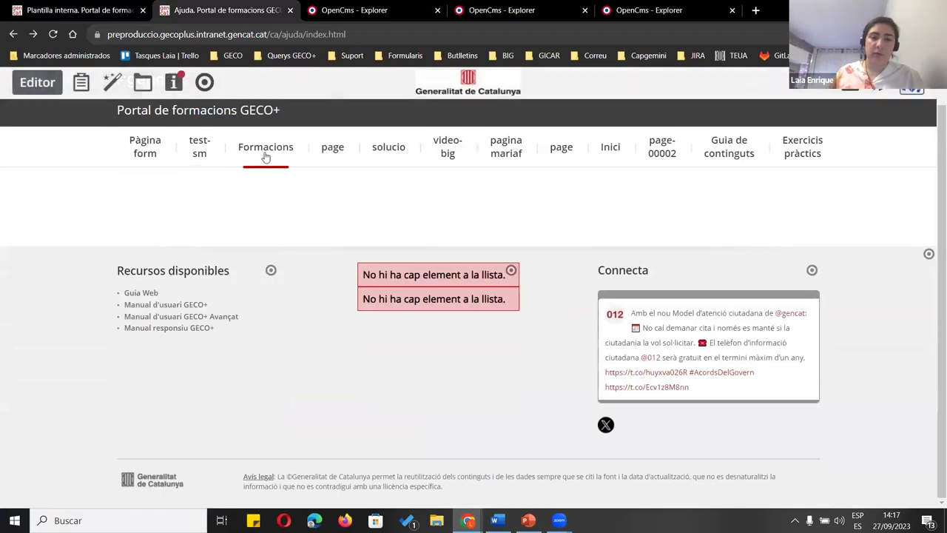
Open the test forms page under Formacions and examine the Connecta block in its footer
{"action": "left_click", "coordinate": [273, 154]}
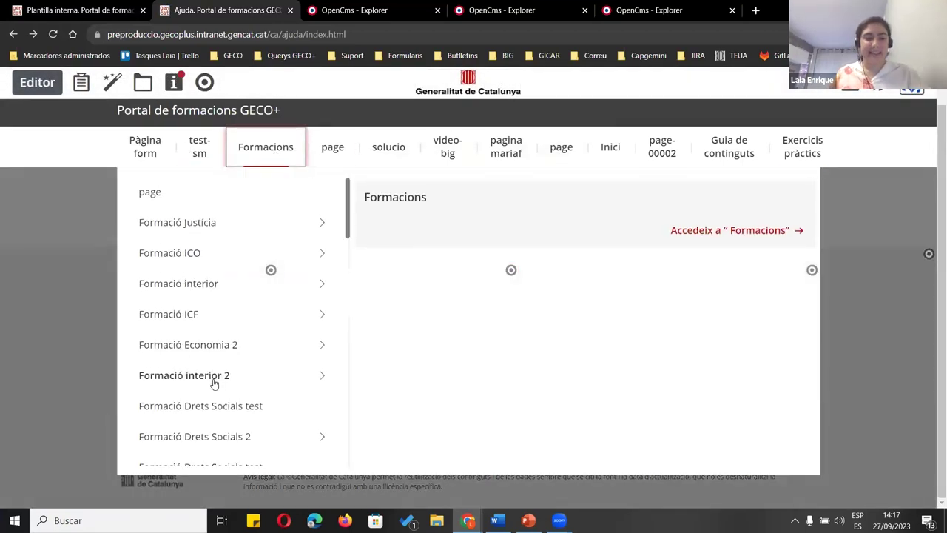
{"action": "scroll", "coordinate": [241, 374], "scroll_direction": "down", "scroll_amount": 3}
{"action": "left_click", "coordinate": [177, 380]}
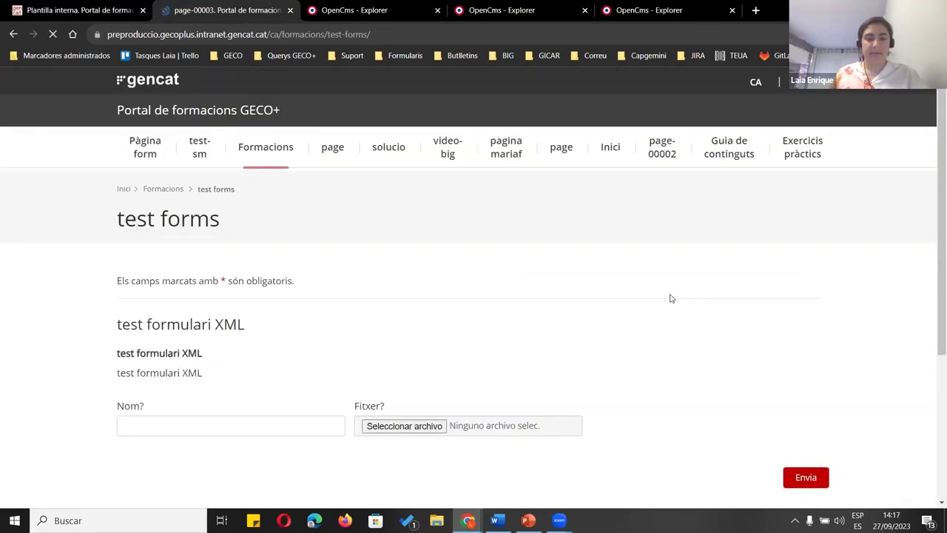
{"action": "scroll", "coordinate": [670, 296], "scroll_direction": "down", "scroll_amount": 3}
{"action": "scroll", "coordinate": [715, 356], "scroll_direction": "down", "scroll_amount": 1}
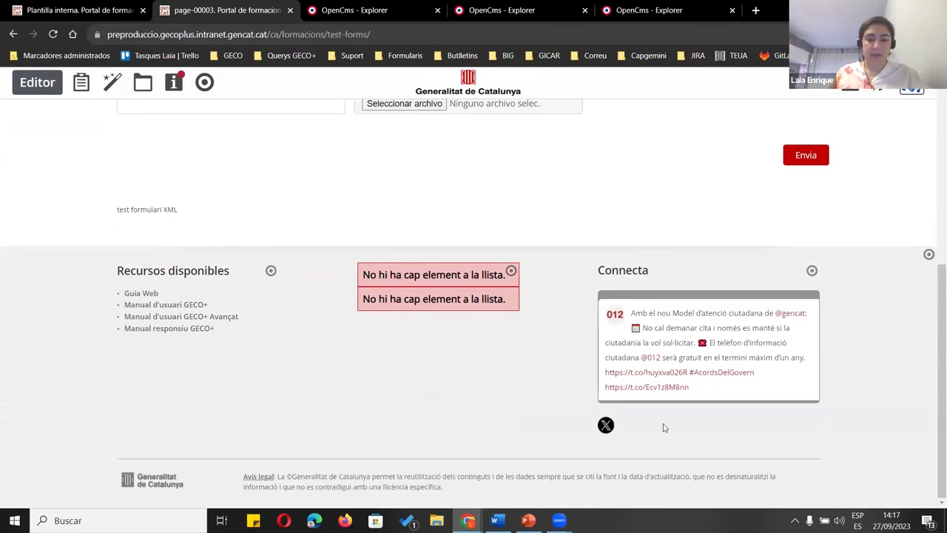
Open the page and solucio pages from the site navigation and examine the Connecta block in their footers
{"action": "scroll", "coordinate": [343, 194], "scroll_direction": "up", "scroll_amount": 5}
{"action": "left_click", "coordinate": [349, 178]}
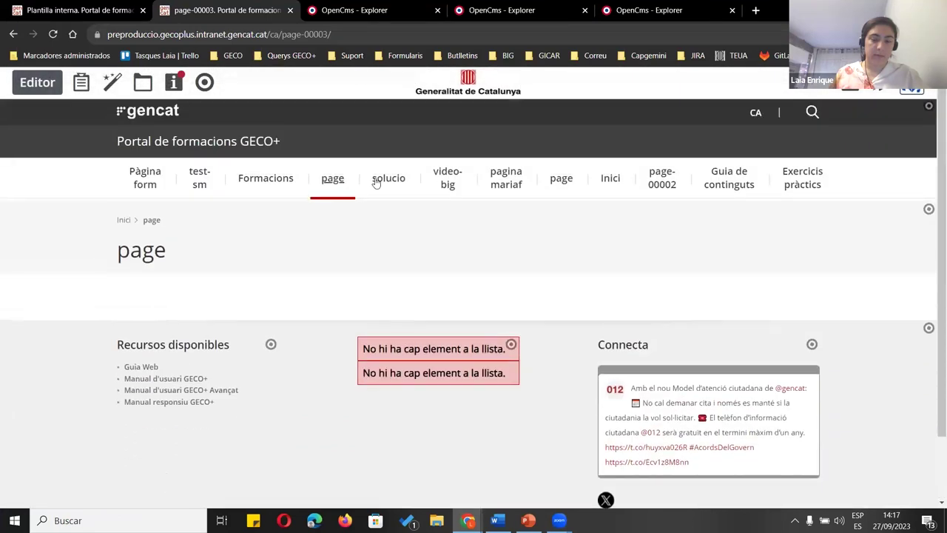
{"action": "left_click", "coordinate": [377, 182]}
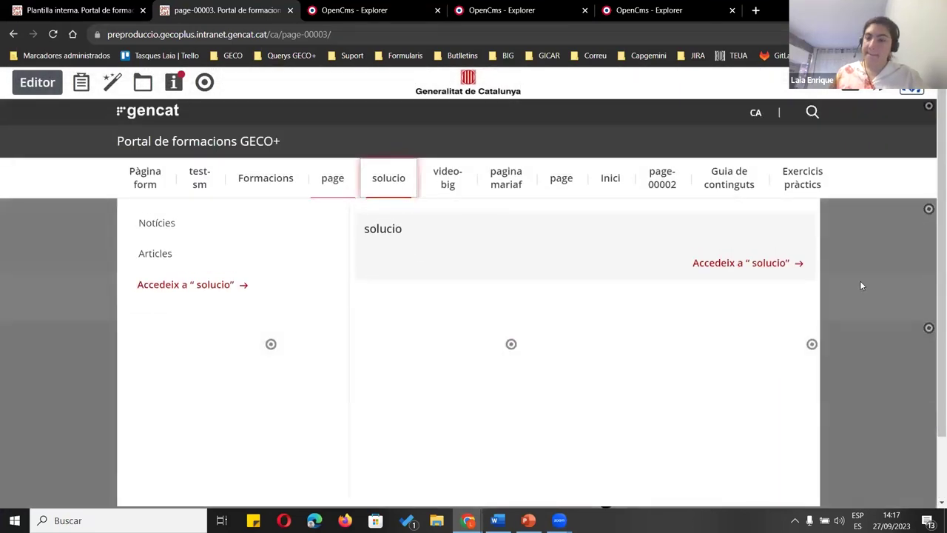
{"action": "left_click", "coordinate": [773, 267]}
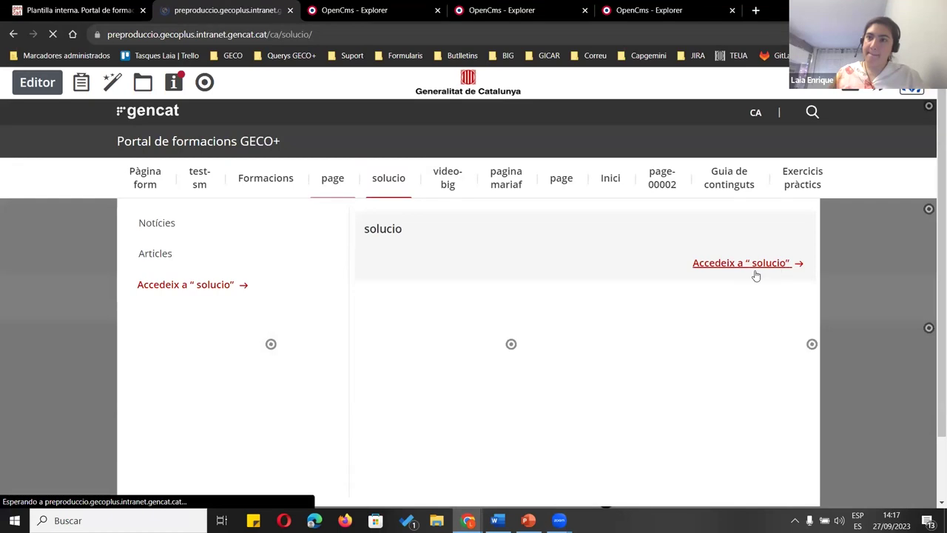
{"action": "scroll", "coordinate": [786, 259], "scroll_direction": "down", "scroll_amount": 4}
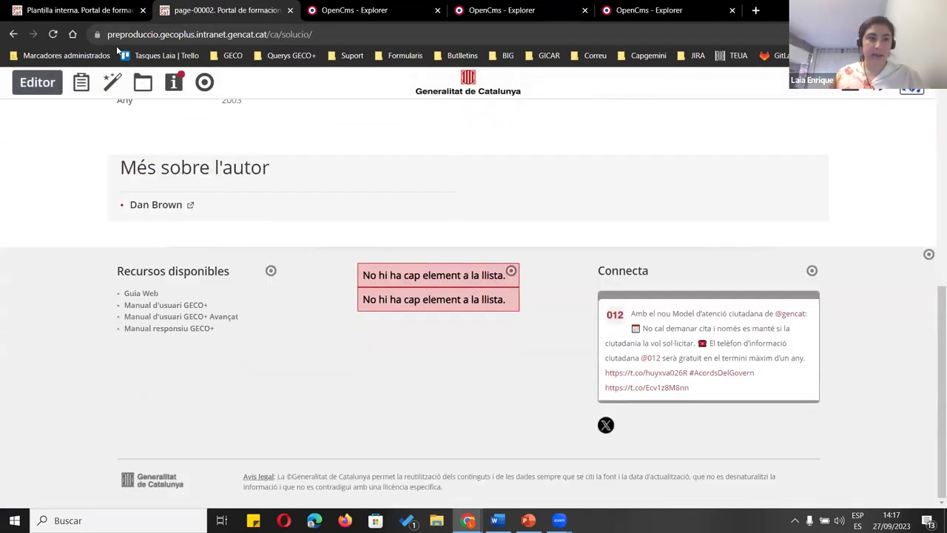
Return to the template's .new folder, open the PlantillaDetall.html template for a look and go back to the folder
{"action": "left_click", "coordinate": [142, 82]}
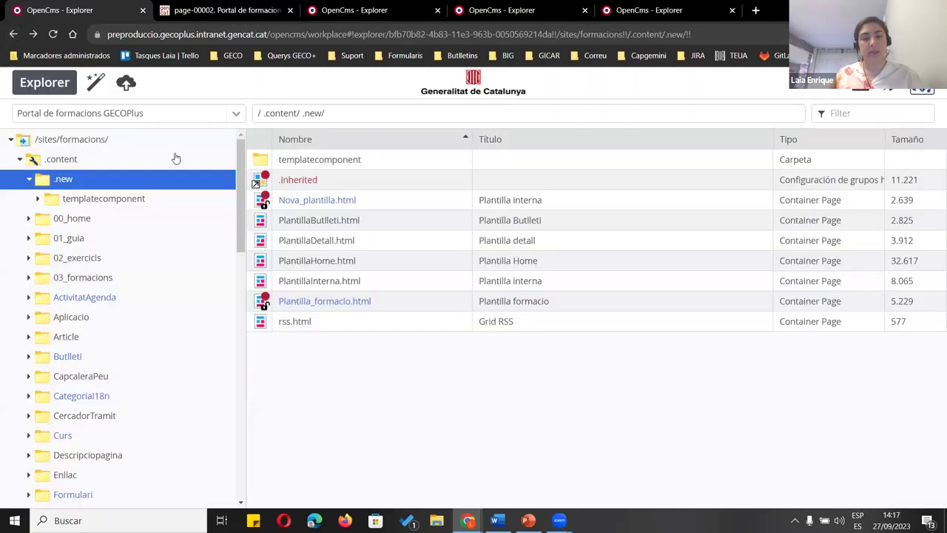
{"action": "left_click", "coordinate": [378, 299]}
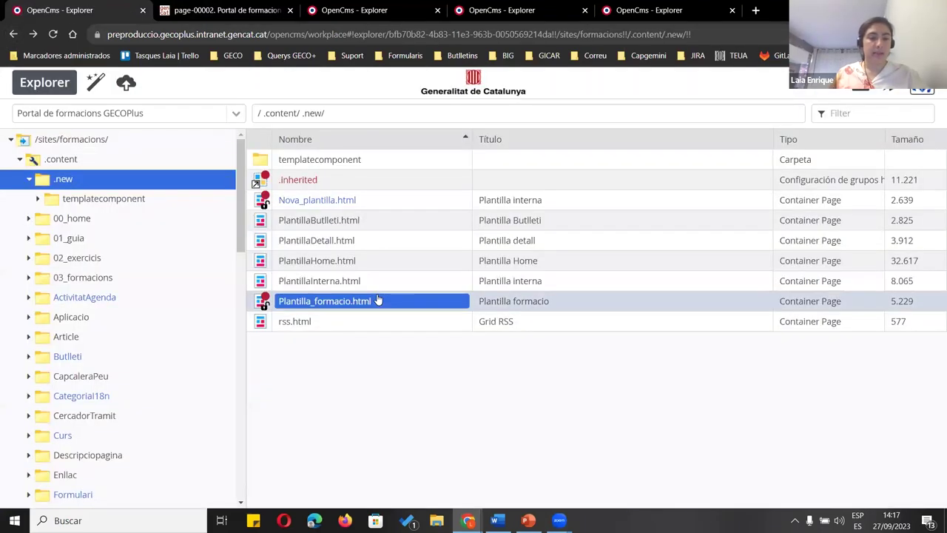
{"action": "left_click", "coordinate": [373, 261]}
{"action": "left_click", "coordinate": [372, 243]}
{"action": "left_click", "coordinate": [386, 220]}
{"action": "left_click", "coordinate": [380, 239]}
{"action": "right_click", "coordinate": [380, 240]}
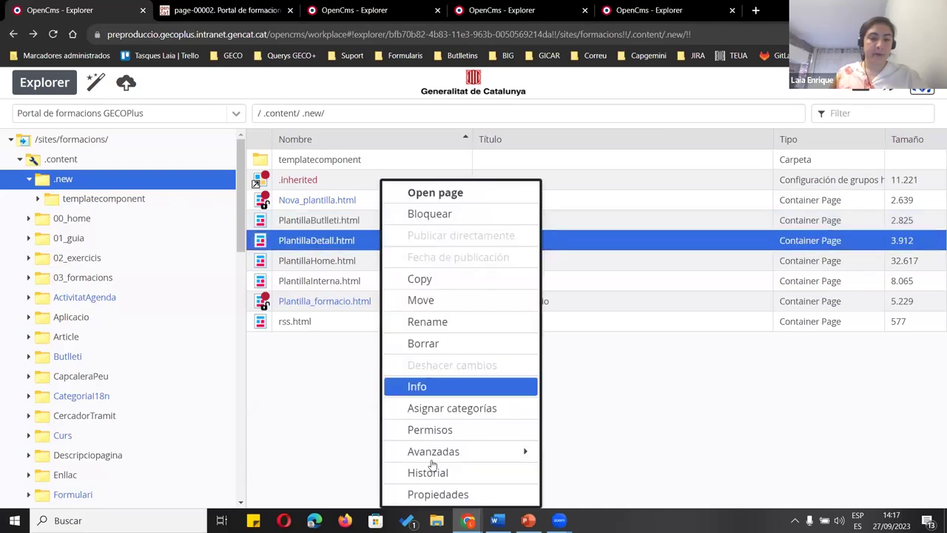
{"action": "left_click", "coordinate": [438, 192]}
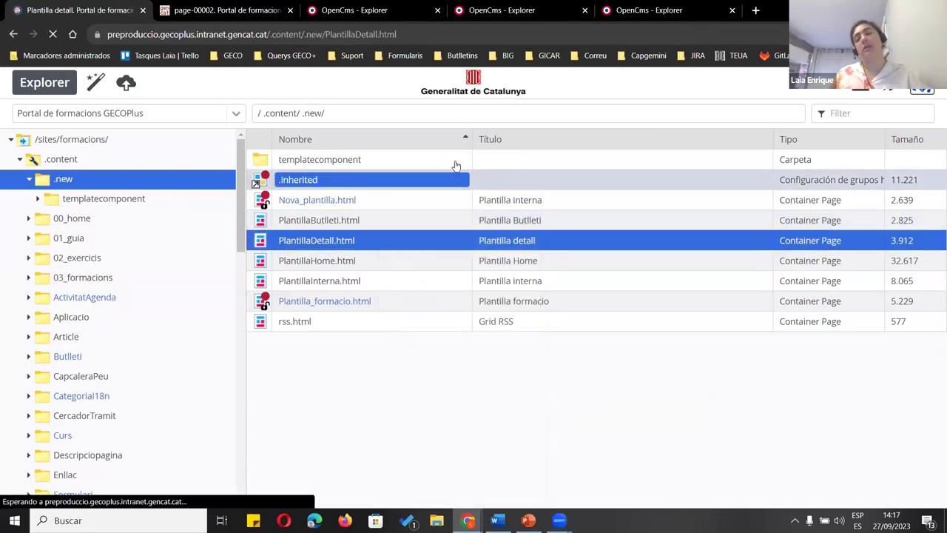
{"action": "left_click", "coordinate": [13, 34]}
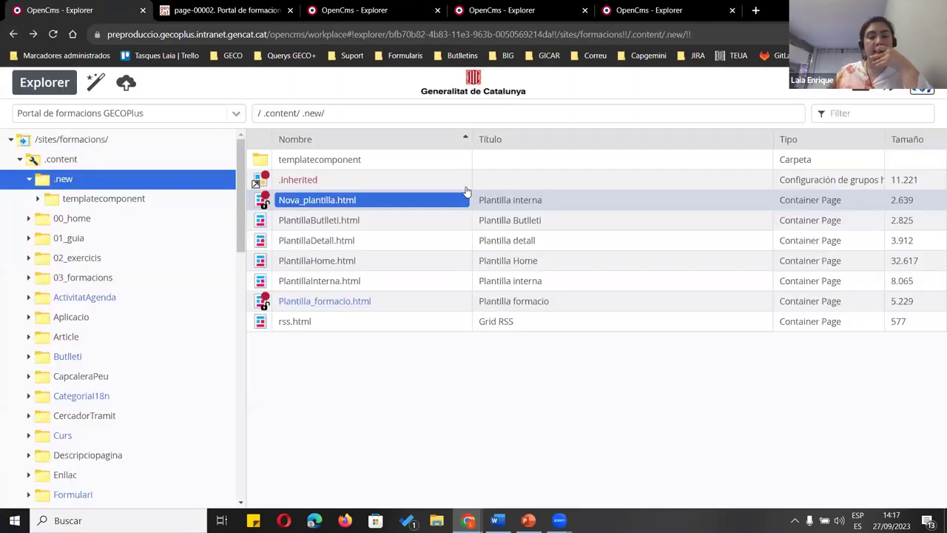
Open PlantillaHome.html, inspect the element information of Connecta inside the Faldó dreta inherited group, and return to the templates folder
{"action": "left_click", "coordinate": [410, 245]}
{"action": "double_click", "coordinate": [412, 255]}
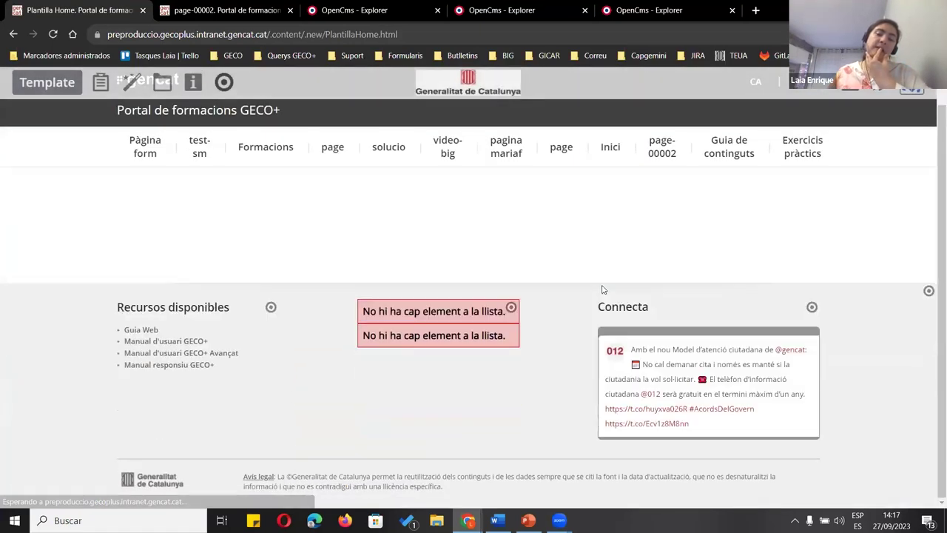
{"action": "left_click", "coordinate": [811, 309]}
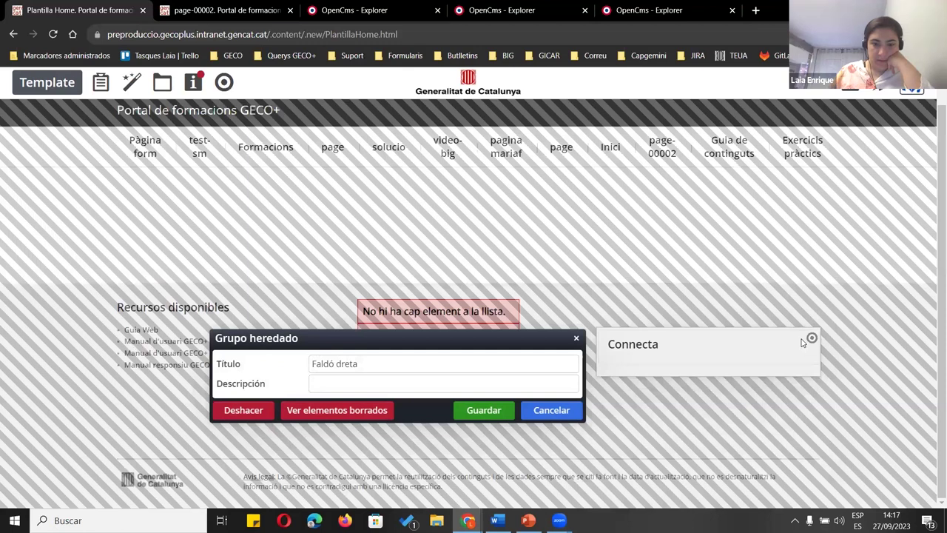
{"action": "left_click", "coordinate": [787, 337]}
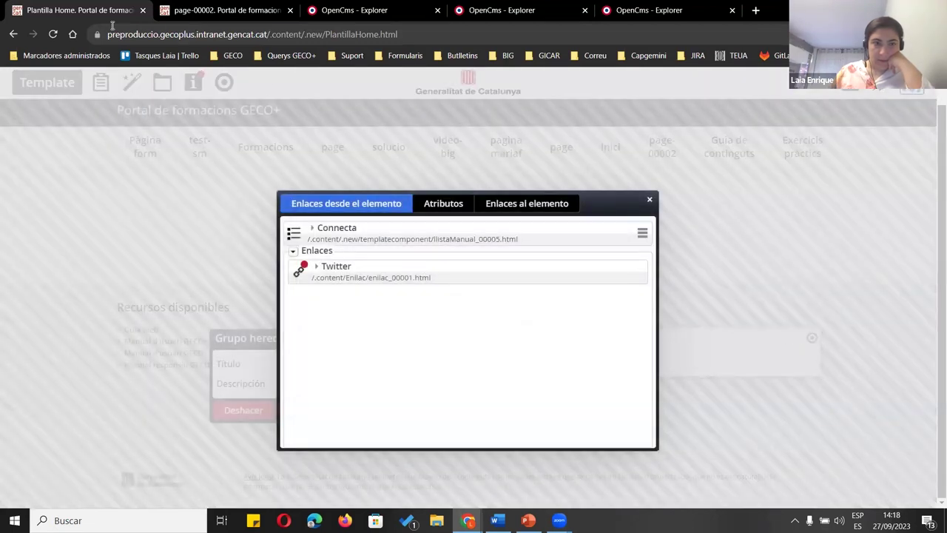
{"action": "left_click", "coordinate": [12, 34]}
Open the PlantillaInterna.html template and inspect the element information of its Faldó dreta inherited group
{"action": "left_click", "coordinate": [338, 301]}
{"action": "left_click", "coordinate": [348, 286]}
{"action": "double_click", "coordinate": [348, 284]}
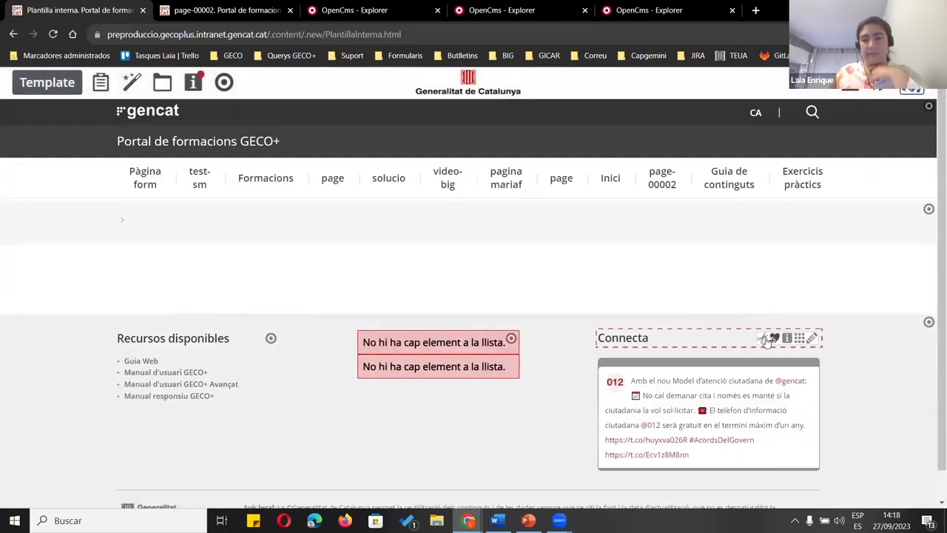
{"action": "left_click", "coordinate": [789, 338]}
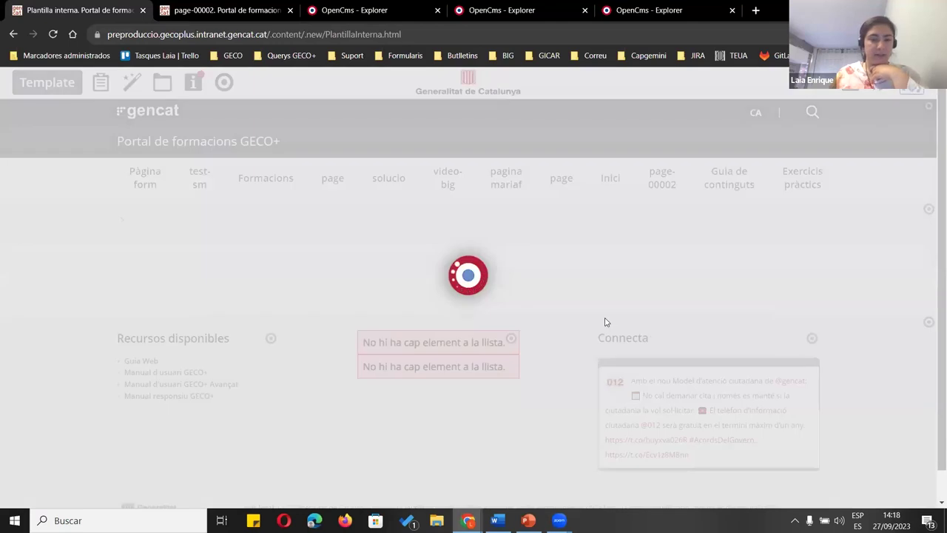
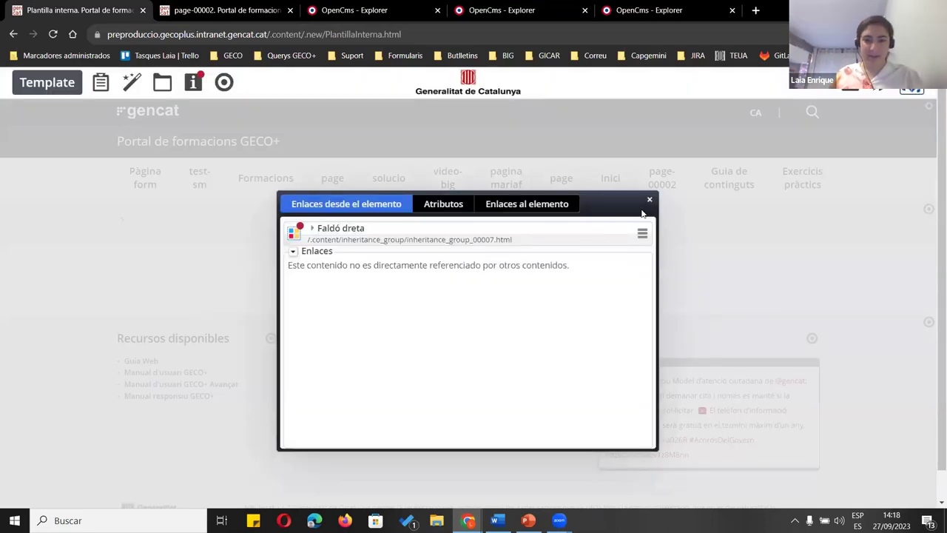
{"action": "left_click", "coordinate": [650, 200]}
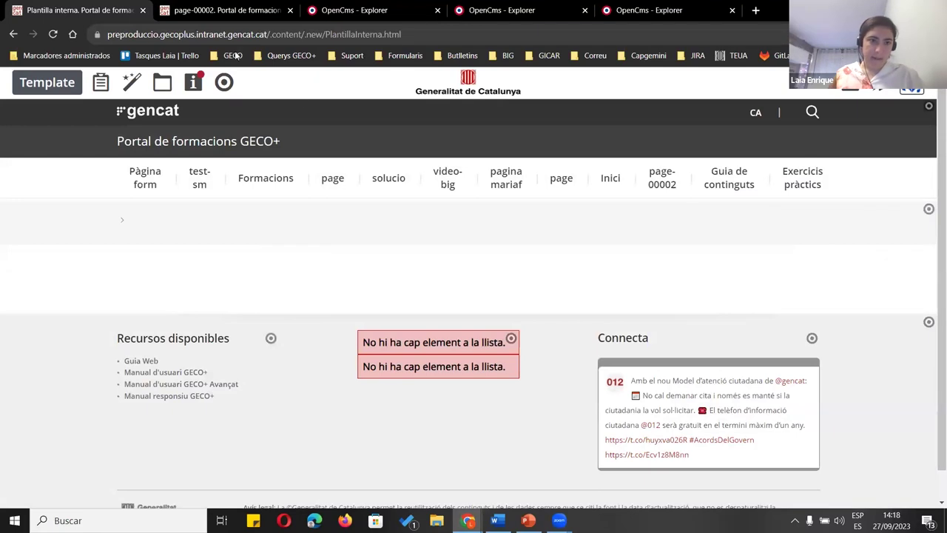
Inspect the element information of the footer's Connecta group on the solucio page to compare it with the template's
{"action": "left_click", "coordinate": [155, 13]}
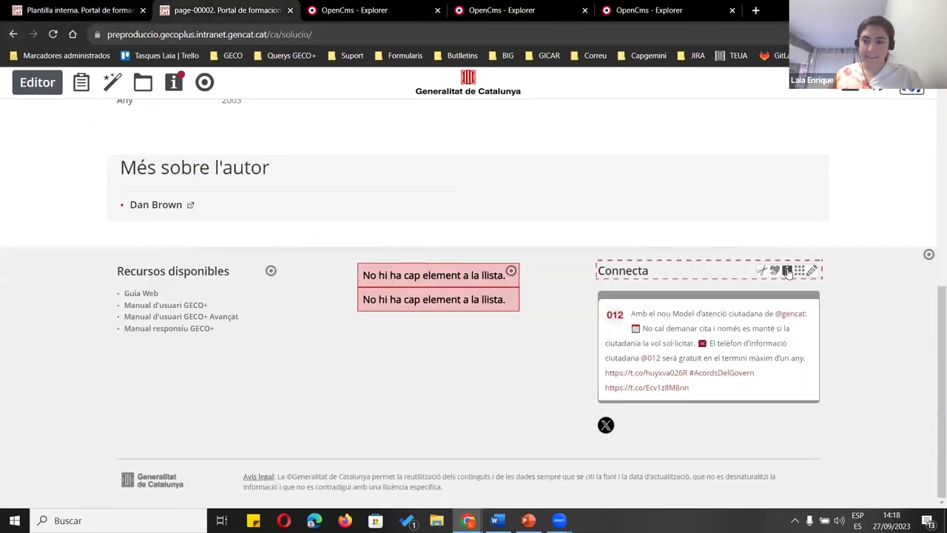
{"action": "left_click", "coordinate": [788, 272]}
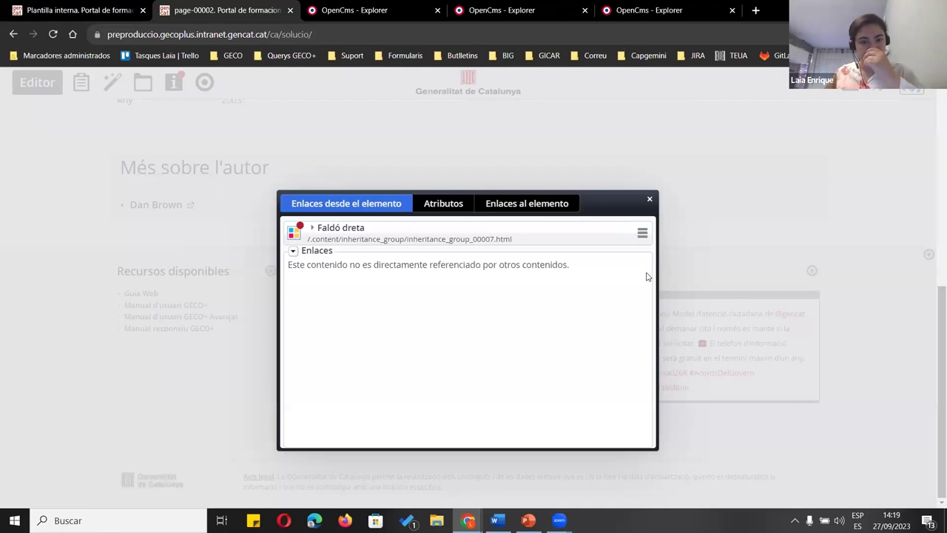
{"action": "left_click", "coordinate": [648, 201]}
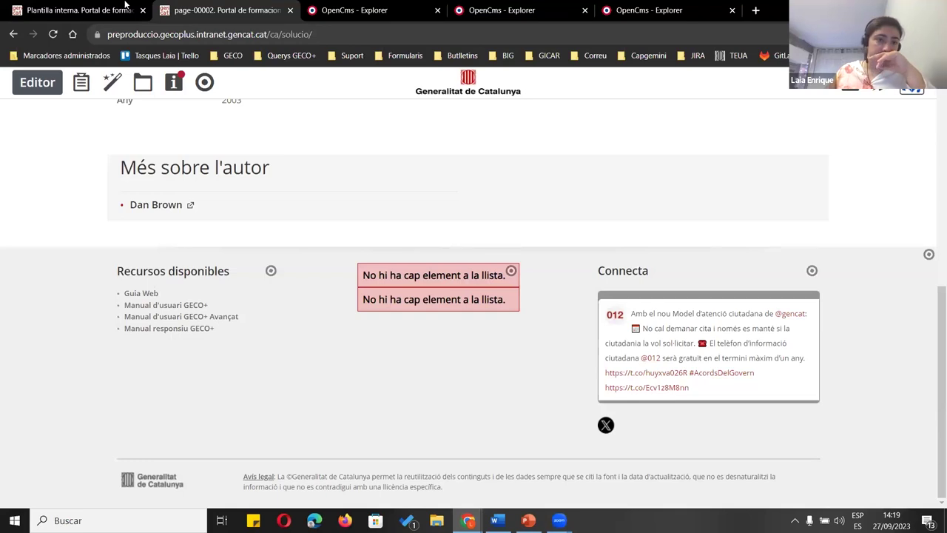
Add the Xarxas list from the favourites below Connecta in the template's Faldó dreta inherited group, save the group and reload the template
{"action": "left_click", "coordinate": [130, 8]}
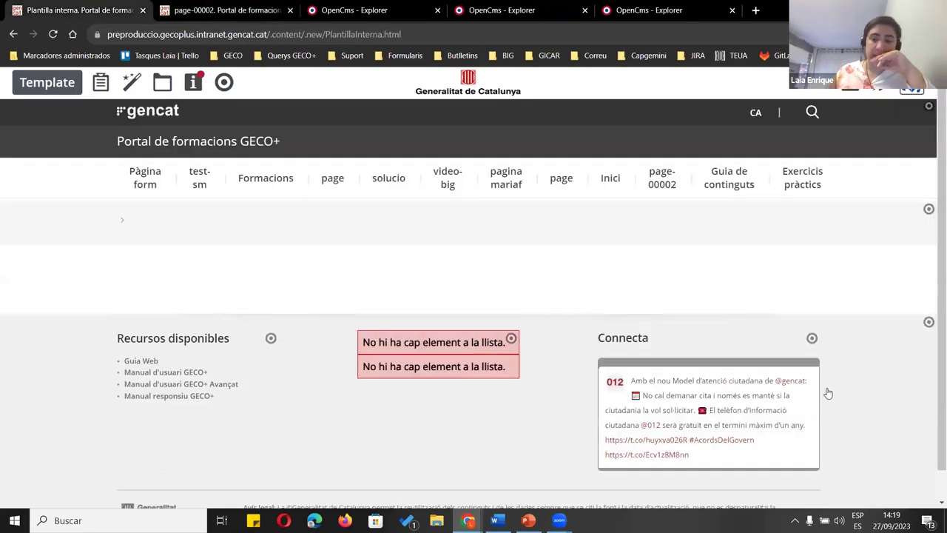
{"action": "mouse_move", "coordinate": [813, 340]}
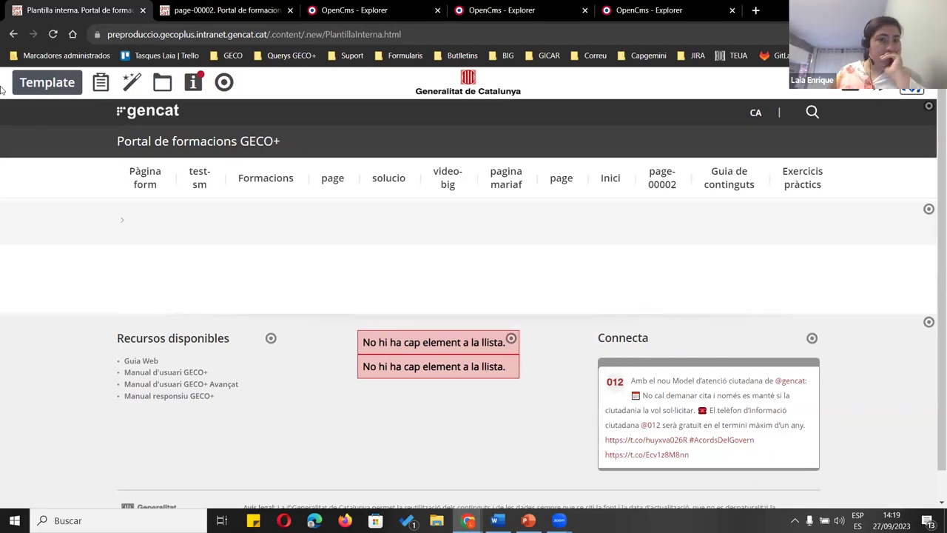
{"action": "left_click", "coordinate": [811, 339]}
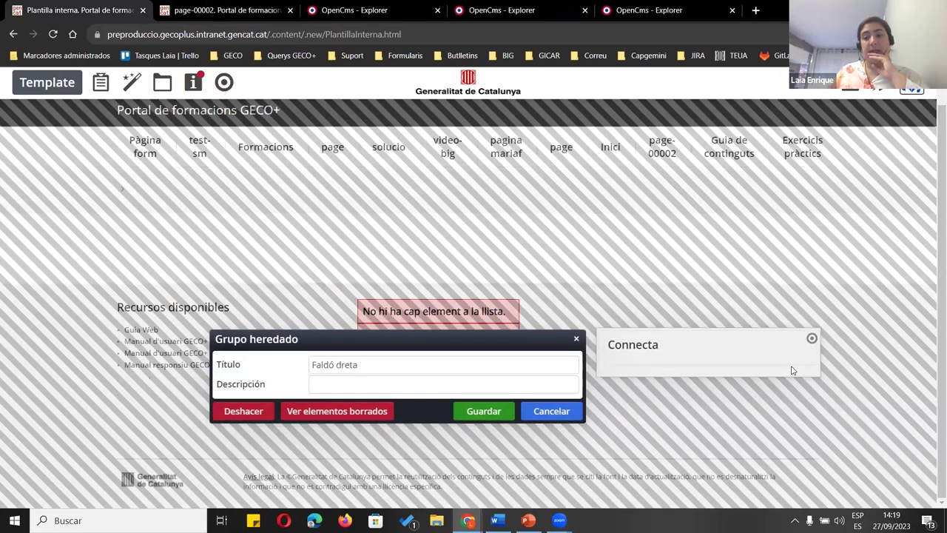
{"action": "left_click", "coordinate": [102, 84]}
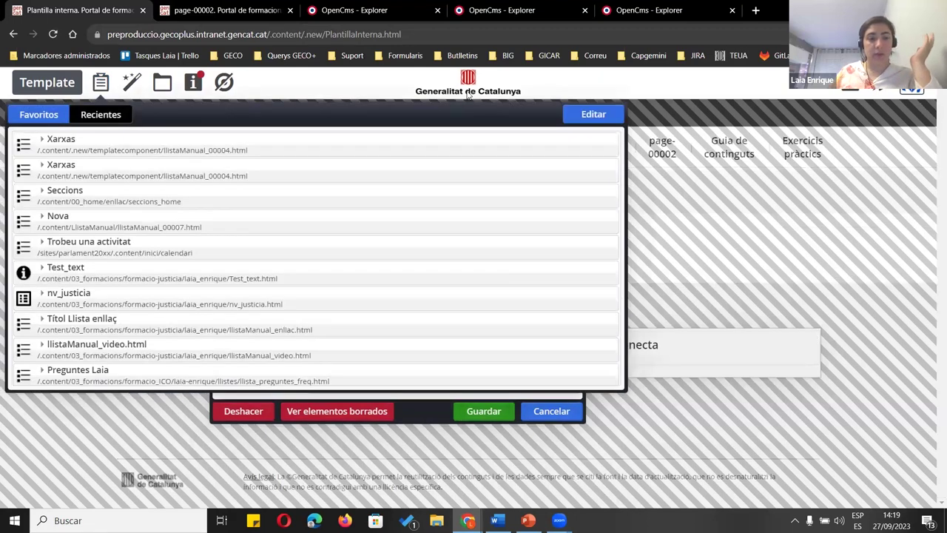
{"action": "left_click_drag", "start_coordinate": [611, 145], "coordinate": [754, 412]}
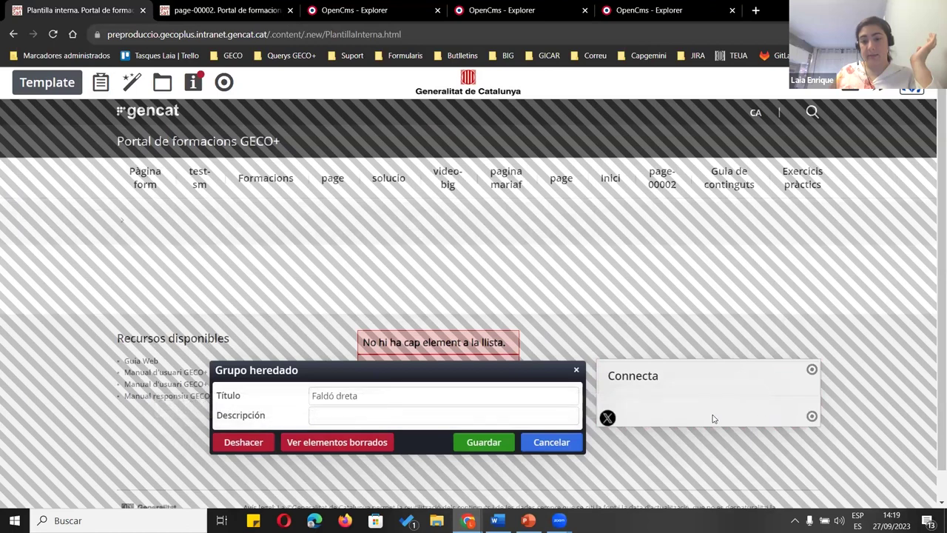
{"action": "left_click", "coordinate": [484, 441]}
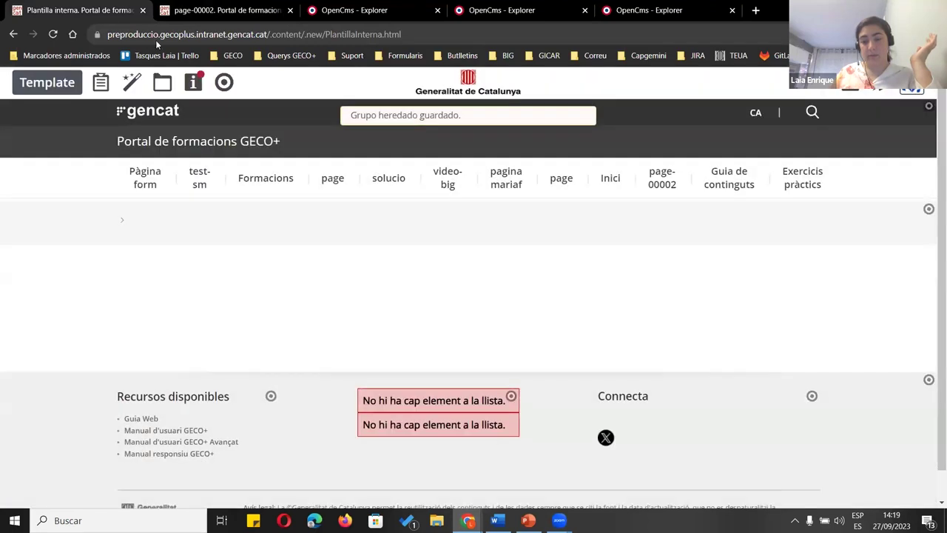
{"action": "left_click", "coordinate": [53, 34]}
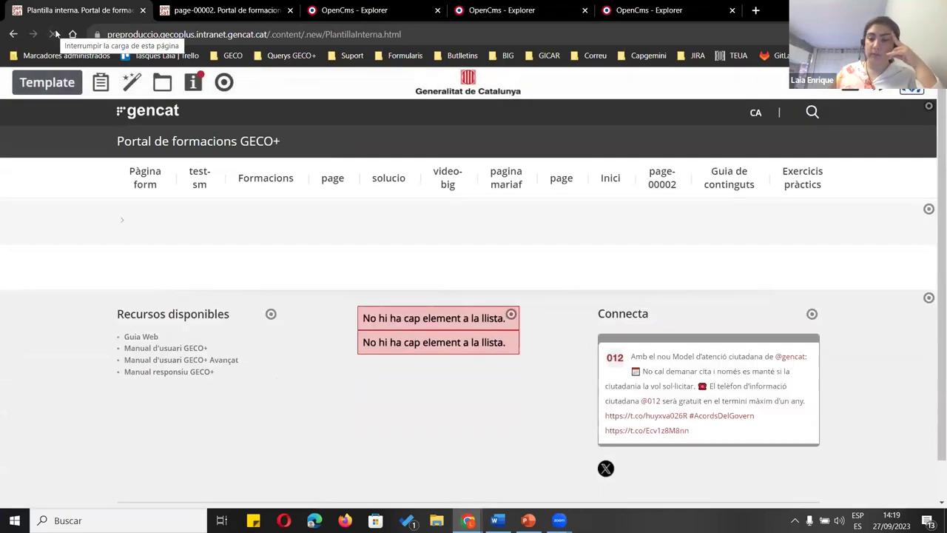
Reload the solucio page to compare its footer with the template's, then return to the template's Recursos disponibles group
{"action": "left_click", "coordinate": [158, 10]}
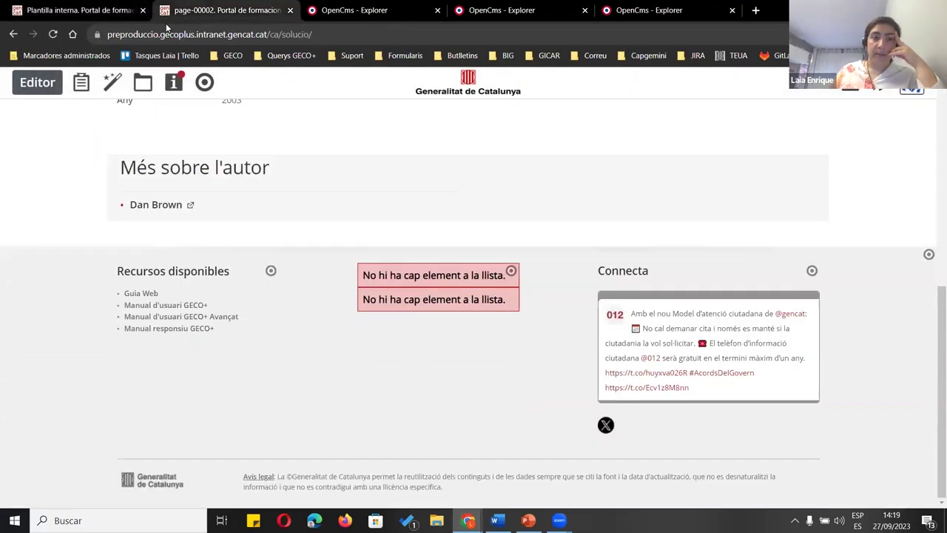
{"action": "left_click", "coordinate": [53, 34]}
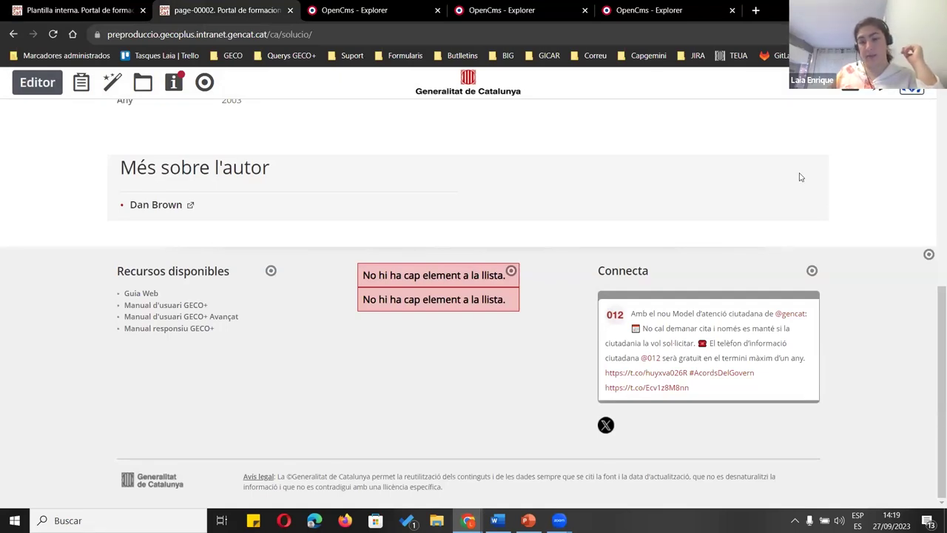
{"action": "left_click", "coordinate": [90, 10]}
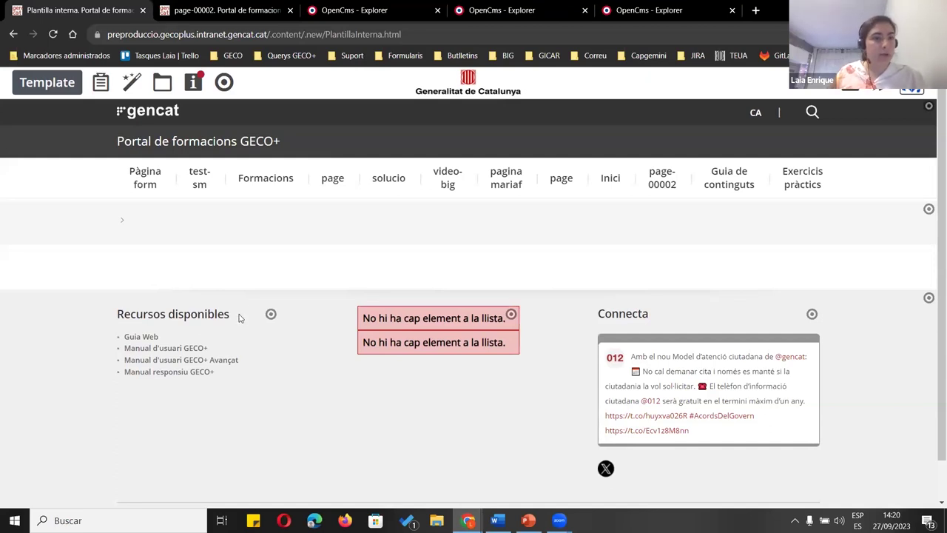
{"action": "mouse_move", "coordinate": [271, 314]}
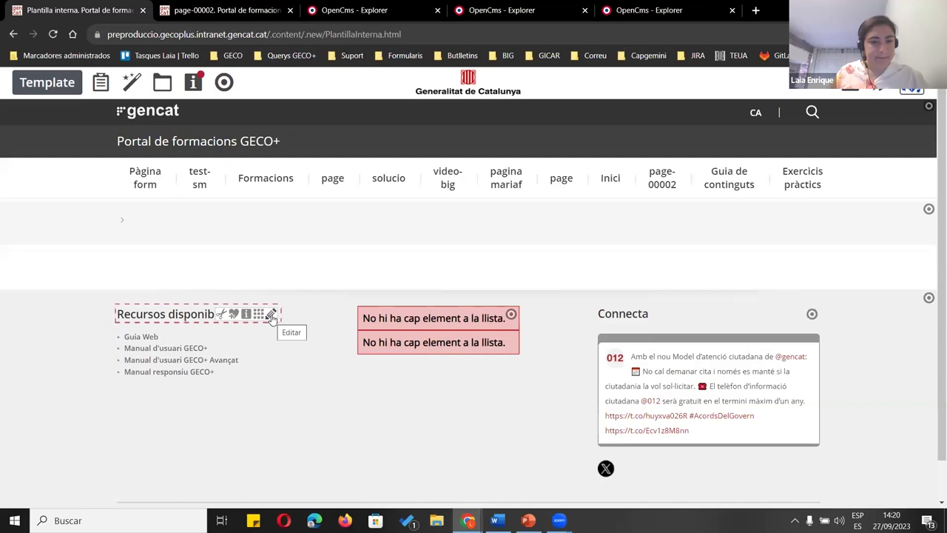
Go back to the .new folder, run the advanced Marcar operation on the .inherited configuration file, and select PlantillaInterna.html
{"action": "left_click", "coordinate": [13, 35]}
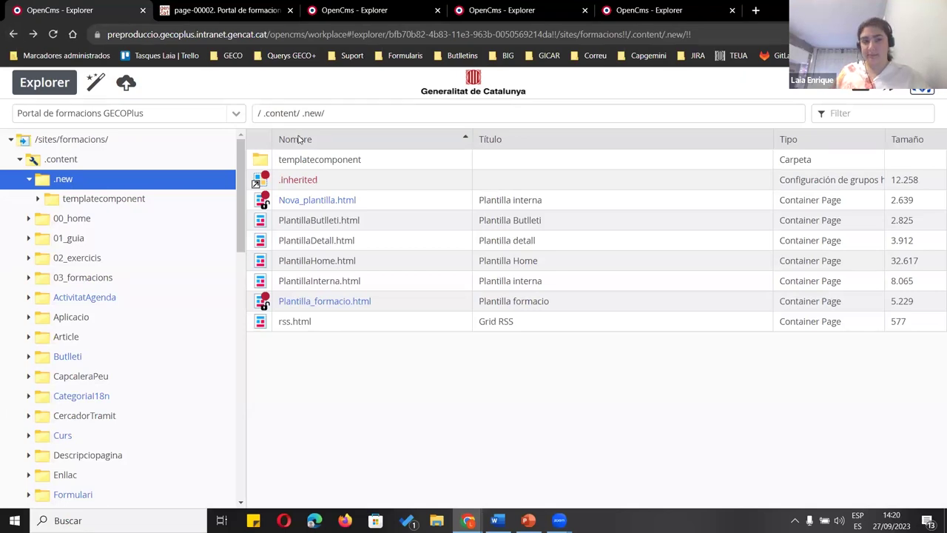
{"action": "left_click", "coordinate": [314, 185]}
{"action": "right_click", "coordinate": [314, 184]}
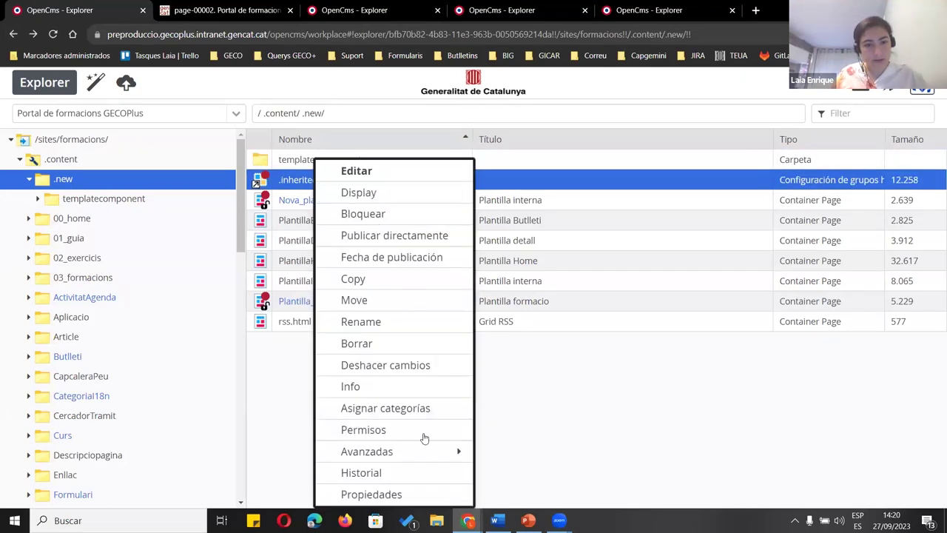
{"action": "mouse_move", "coordinate": [420, 453]}
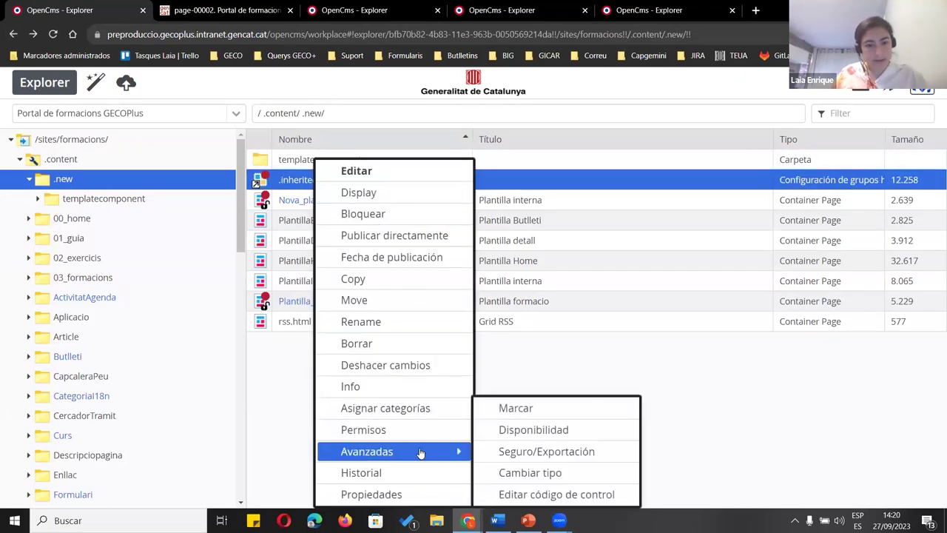
{"action": "left_click", "coordinate": [508, 407]}
{"action": "left_click", "coordinate": [395, 310]}
{"action": "left_click", "coordinate": [555, 341]}
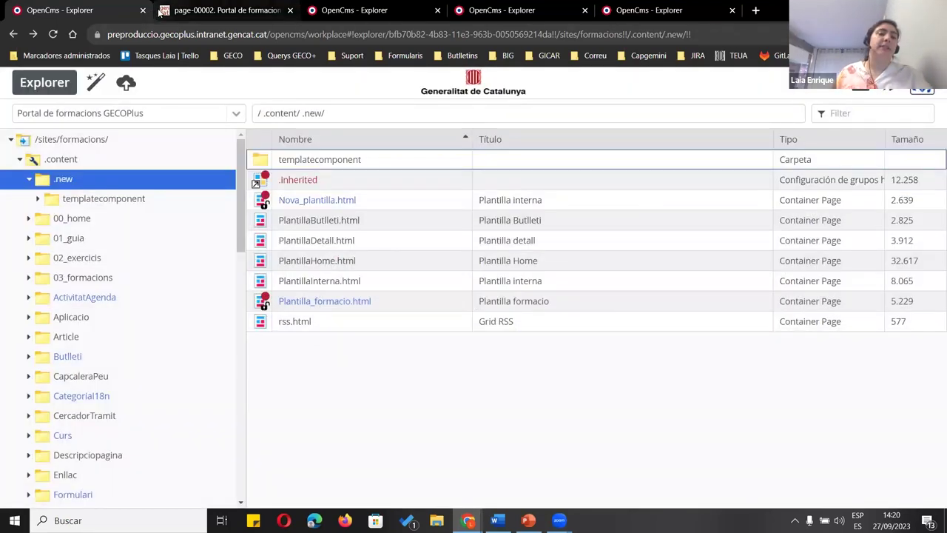
{"action": "left_click", "coordinate": [320, 282]}
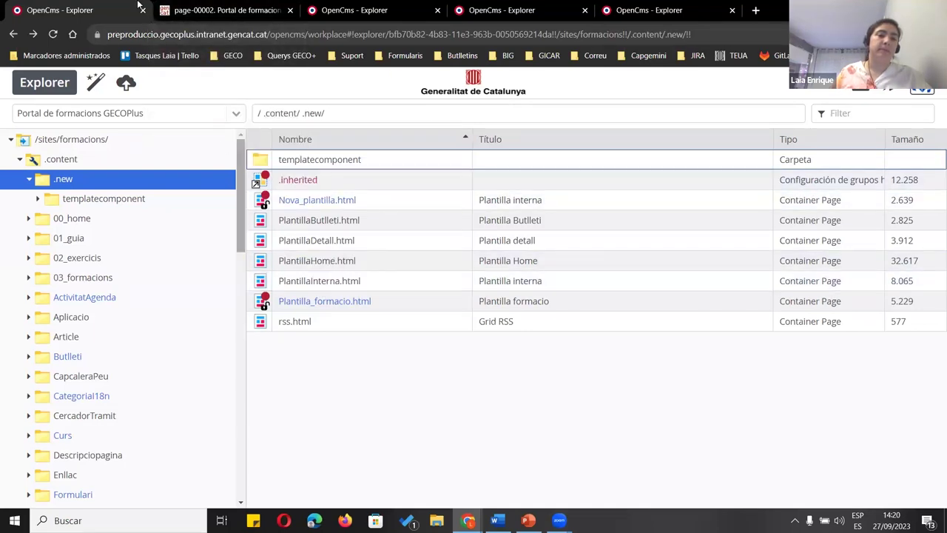
Open the PlantillaInterna.html template and compare its footer with the one on the solucio page
{"action": "double_click", "coordinate": [332, 286]}
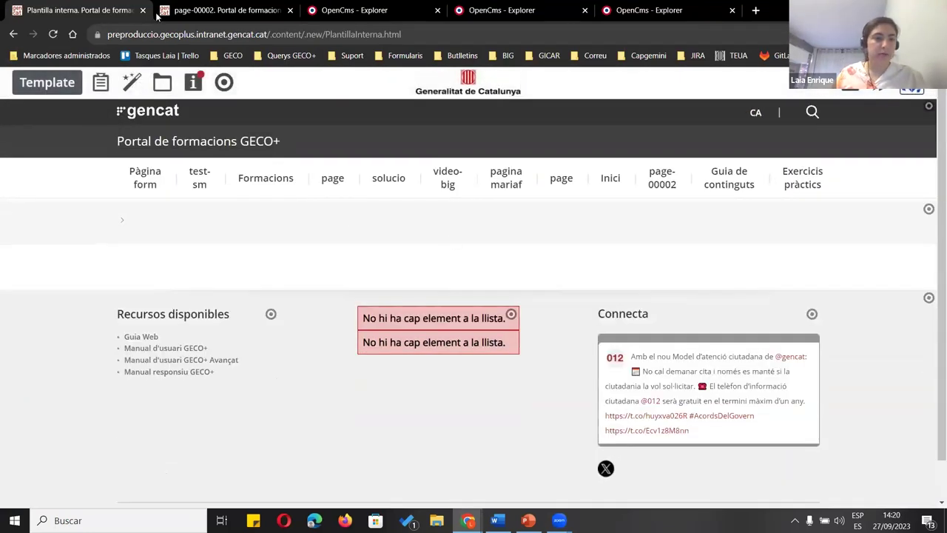
{"action": "left_click", "coordinate": [158, 13]}
{"action": "left_click", "coordinate": [126, 10]}
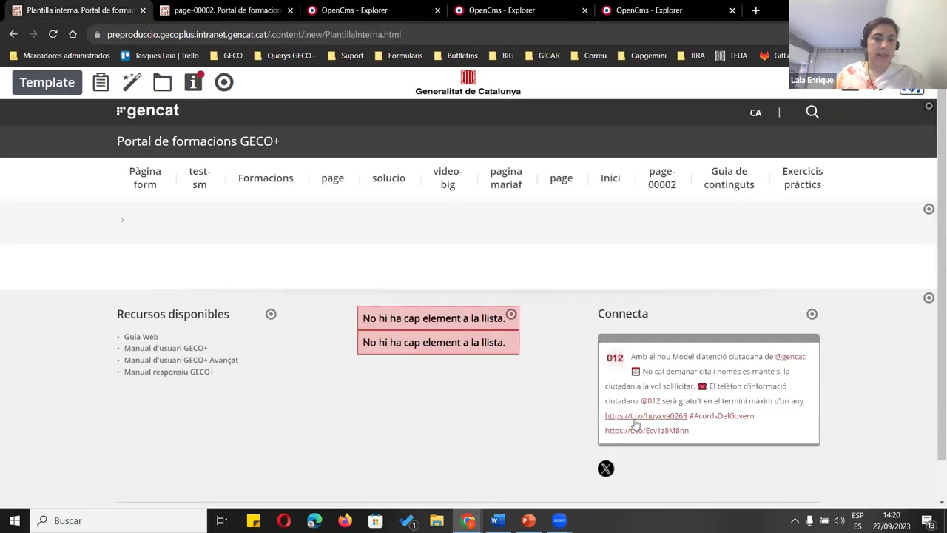
{"action": "left_click", "coordinate": [169, 15]}
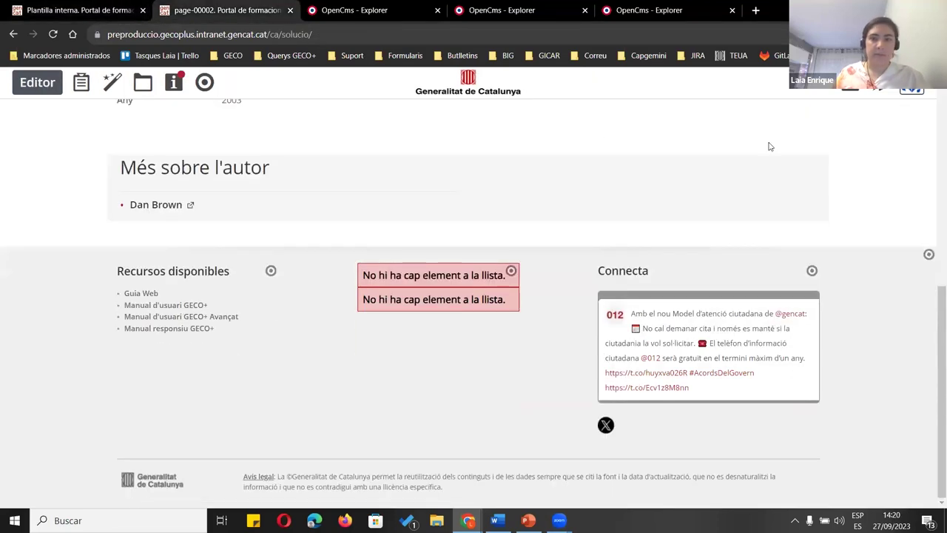
Go to the sitemap from the solucio page and open the Pàgina form page
{"action": "scroll", "coordinate": [773, 170], "scroll_direction": "up", "scroll_amount": 10}
{"action": "left_click", "coordinate": [879, 89]}
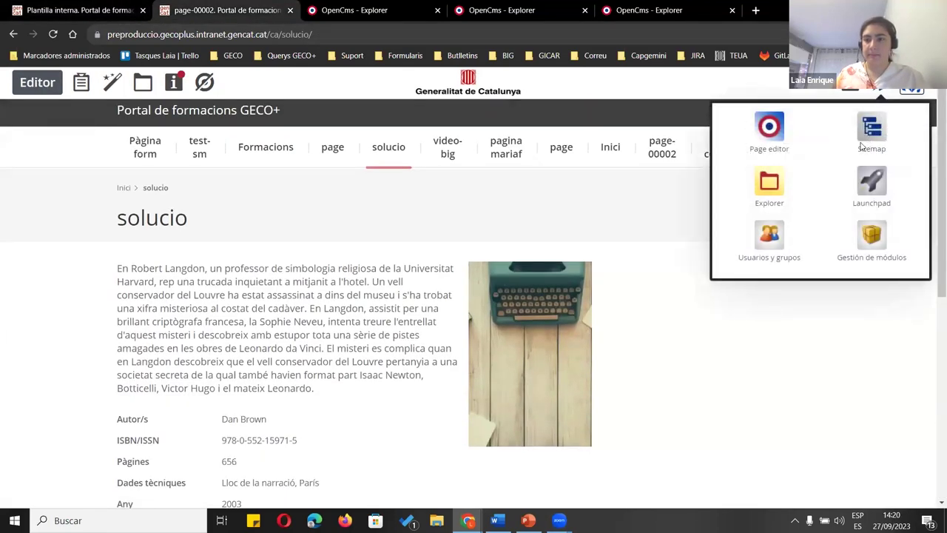
{"action": "left_click", "coordinate": [873, 141]}
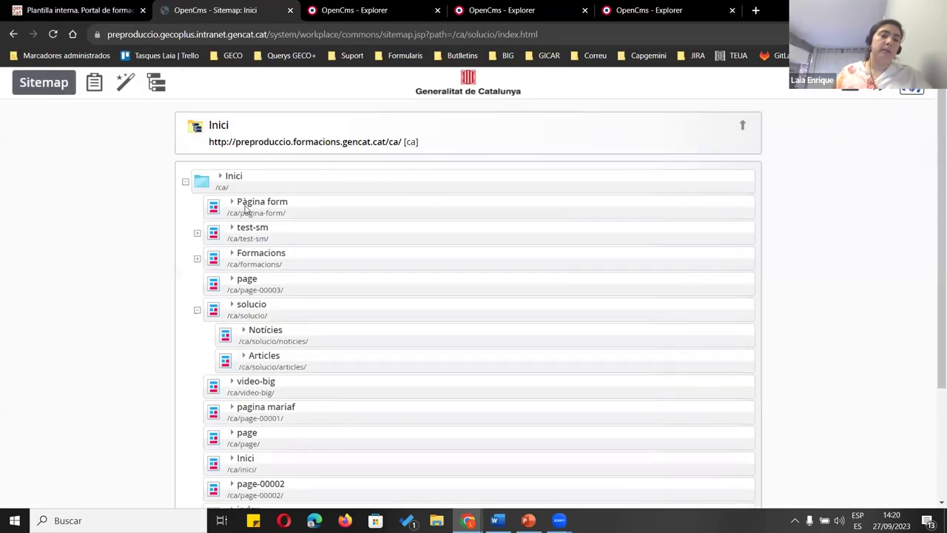
{"action": "left_click", "coordinate": [215, 210]}
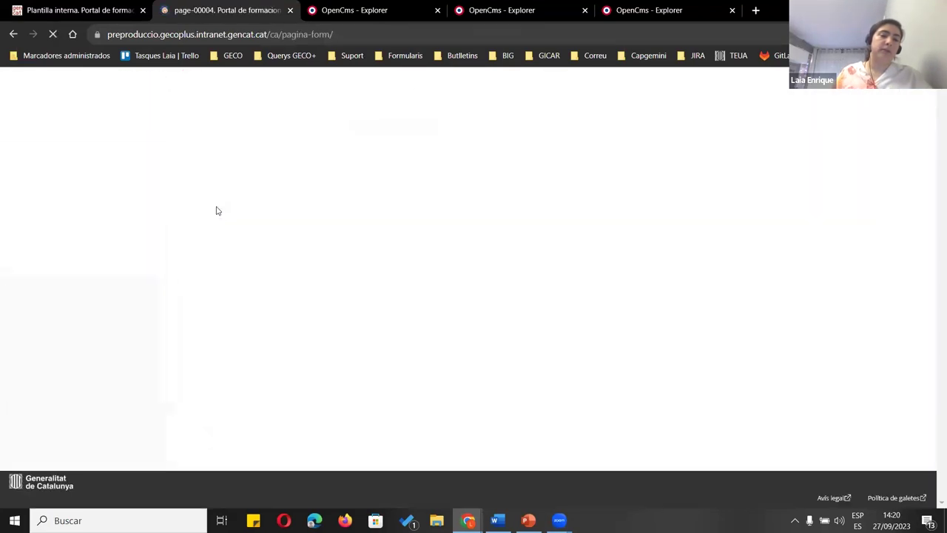
Back in the Explorer's .new folder, examine the siblings of the .inherited configuration file in its resource information
{"action": "left_click", "coordinate": [65, 6]}
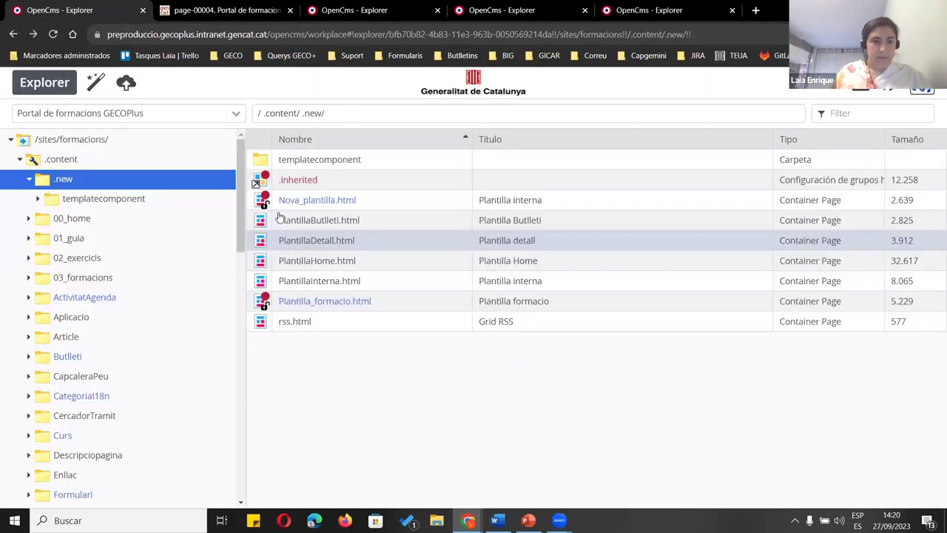
{"action": "right_click", "coordinate": [296, 179]}
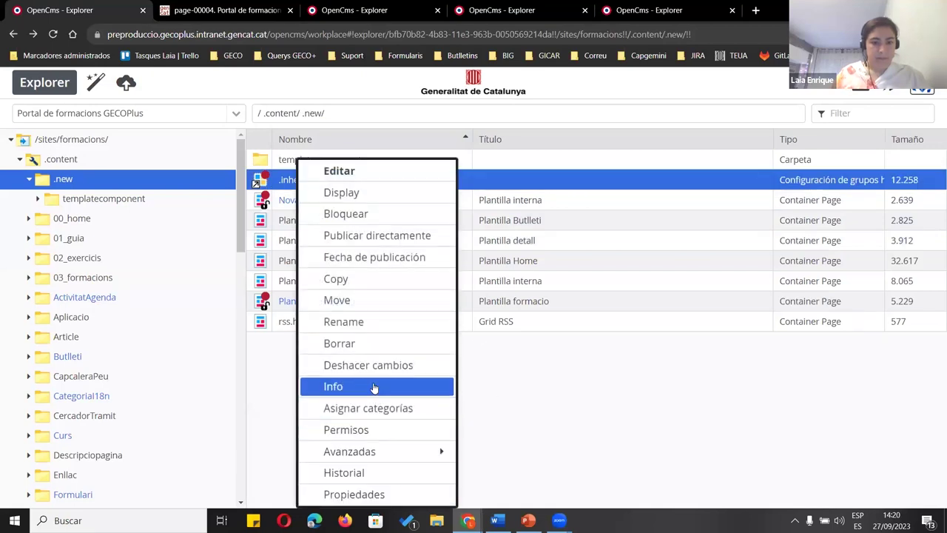
{"action": "left_click", "coordinate": [374, 386]}
{"action": "left_click", "coordinate": [608, 178]}
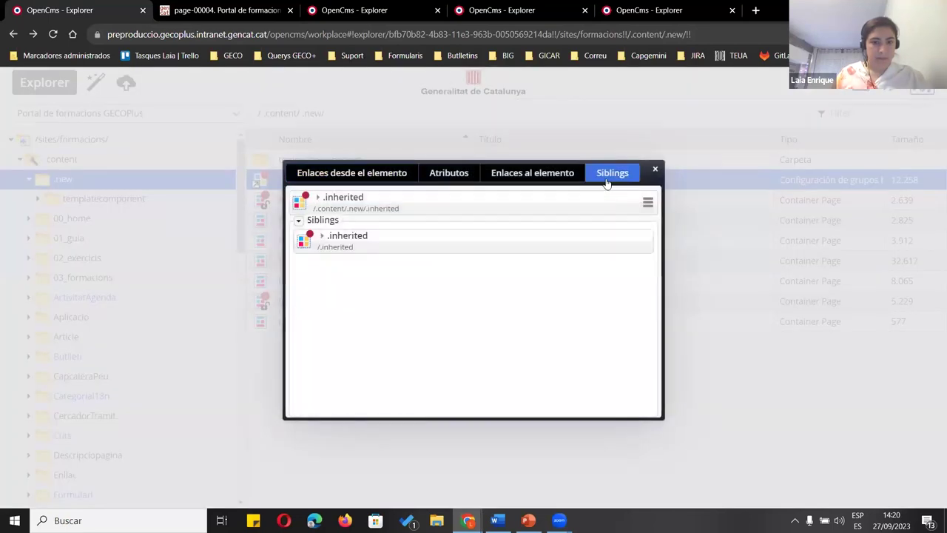
{"action": "left_click", "coordinate": [654, 169]}
Look through the manual lists in the templatecomponent folder, then return to the .new folder
{"action": "left_click", "coordinate": [342, 304]}
{"action": "right_click", "coordinate": [342, 303]}
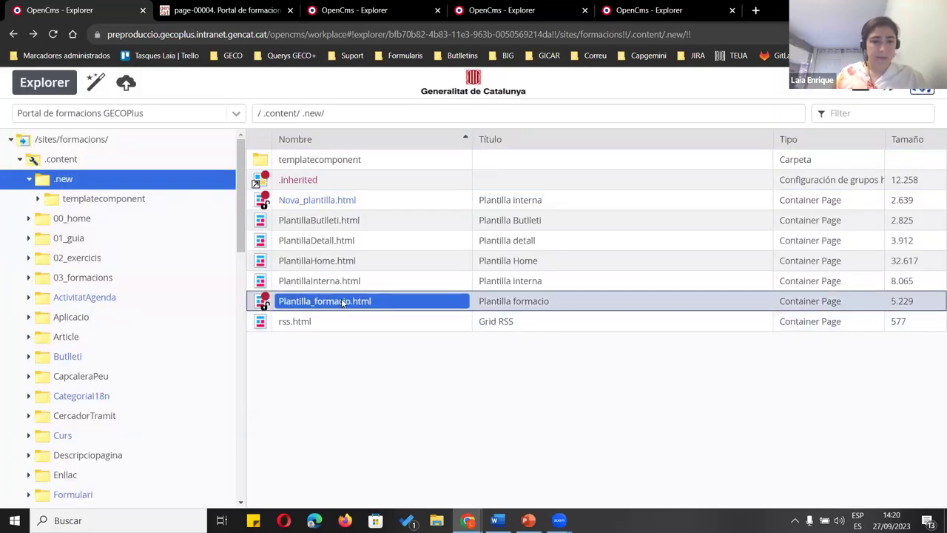
{"action": "left_click", "coordinate": [311, 140]}
{"action": "left_click", "coordinate": [308, 158]}
{"action": "key", "text": "alt+Left"}
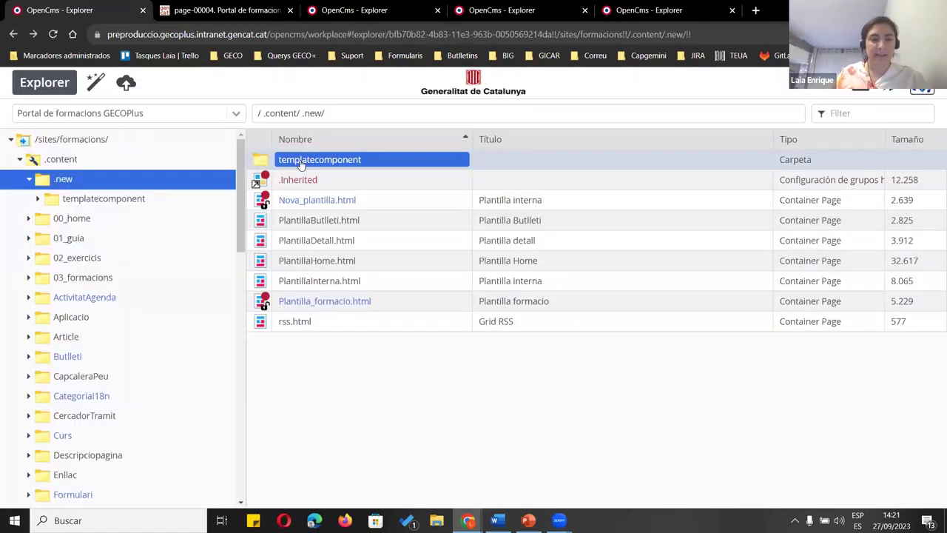
{"action": "left_click", "coordinate": [300, 164]}
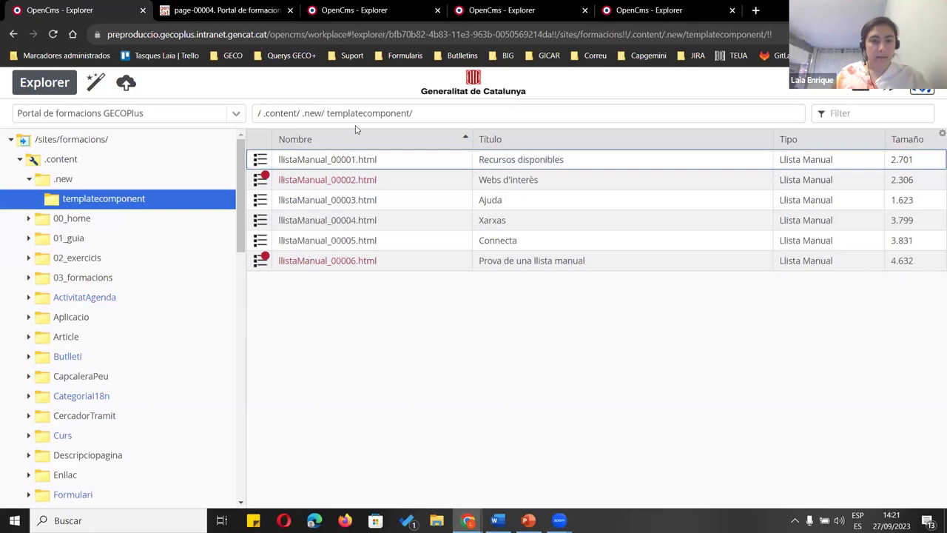
{"action": "left_click", "coordinate": [453, 241]}
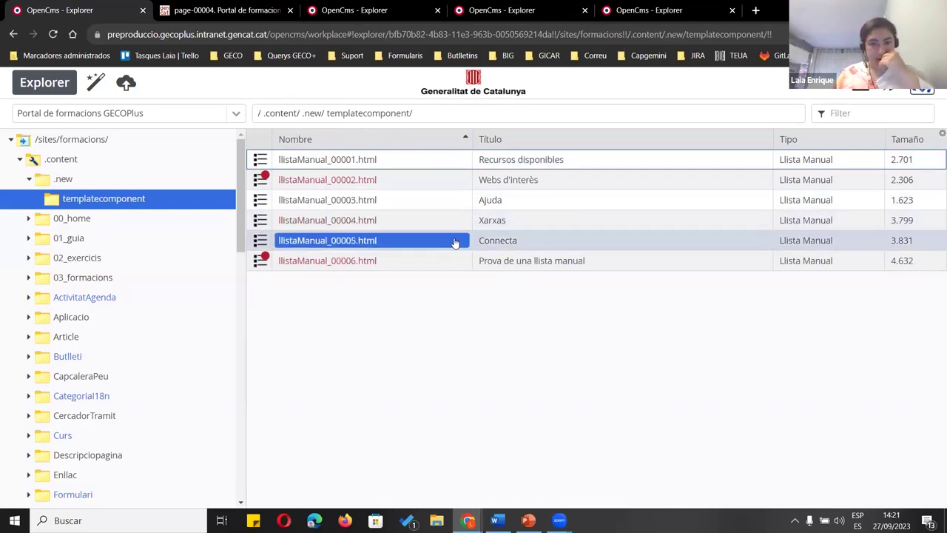
{"action": "left_click", "coordinate": [317, 115]}
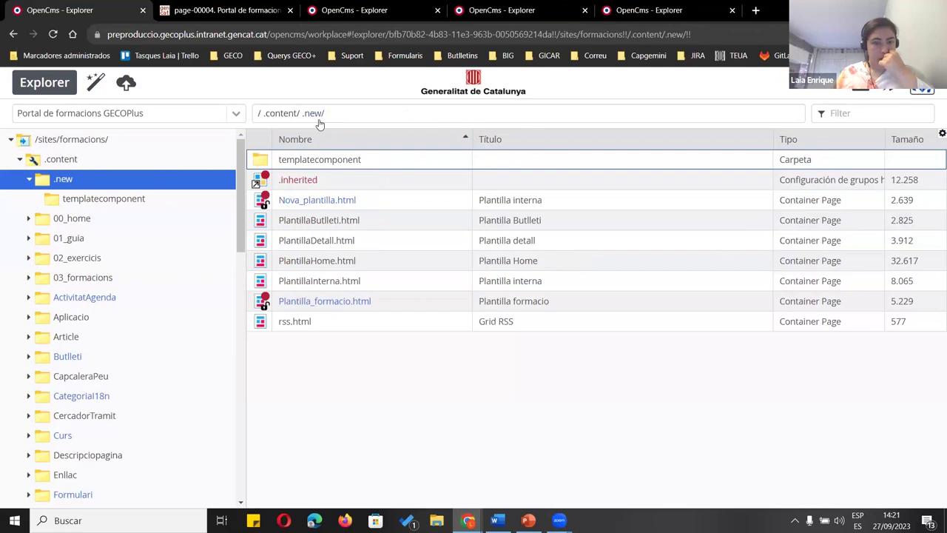
Run the advanced Marcar operation on Plantilla_formacio.html with Reescribir contenido enabled, and reload the Pàgina form page
{"action": "left_click", "coordinate": [360, 307]}
{"action": "right_click", "coordinate": [360, 311]}
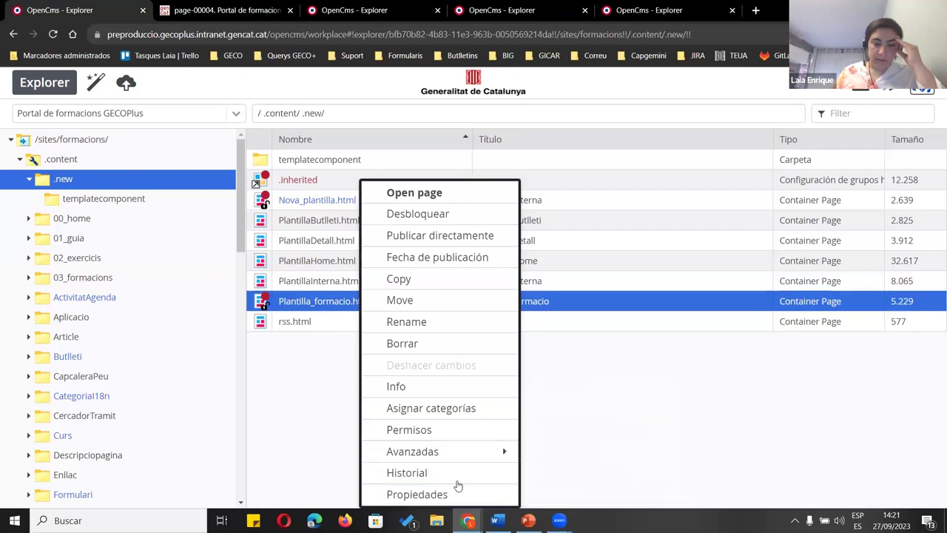
{"action": "mouse_move", "coordinate": [448, 457]}
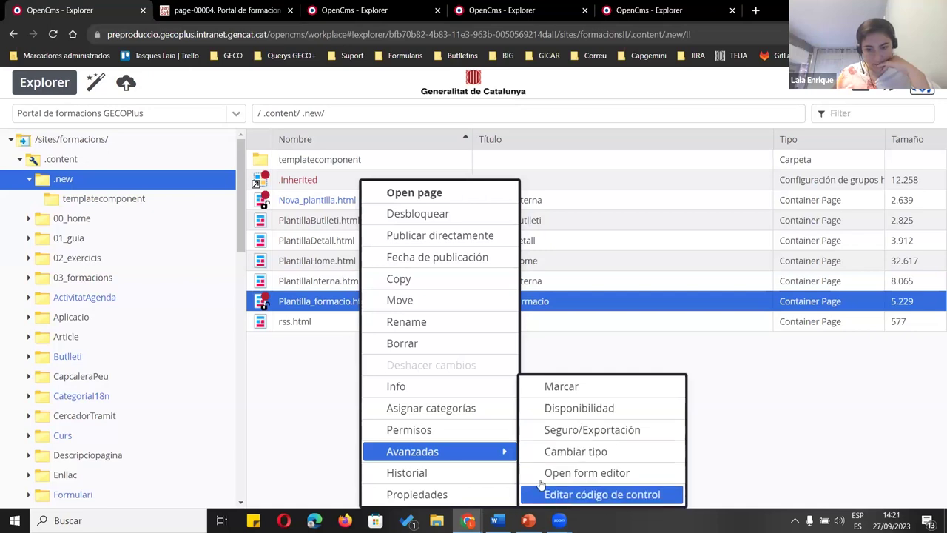
{"action": "left_click", "coordinate": [550, 398]}
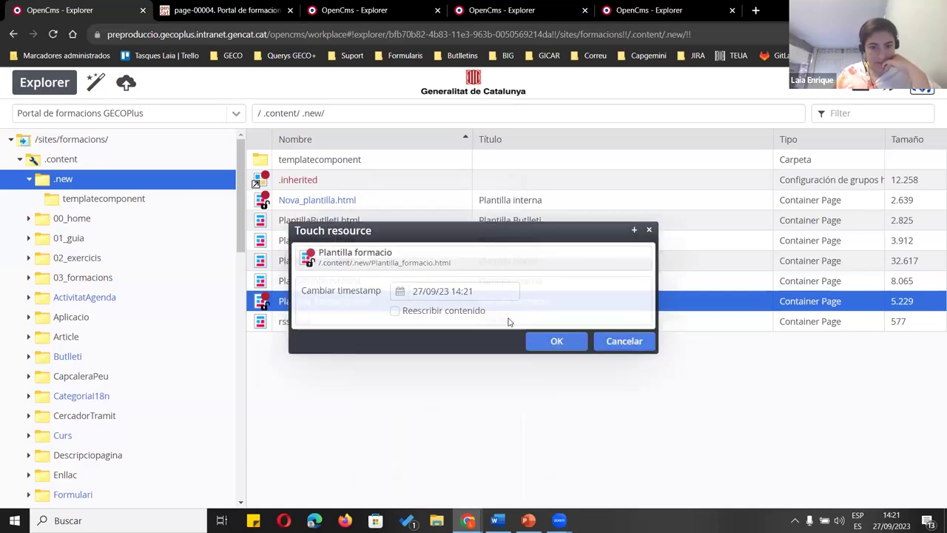
{"action": "left_click", "coordinate": [394, 311]}
{"action": "left_click", "coordinate": [556, 341]}
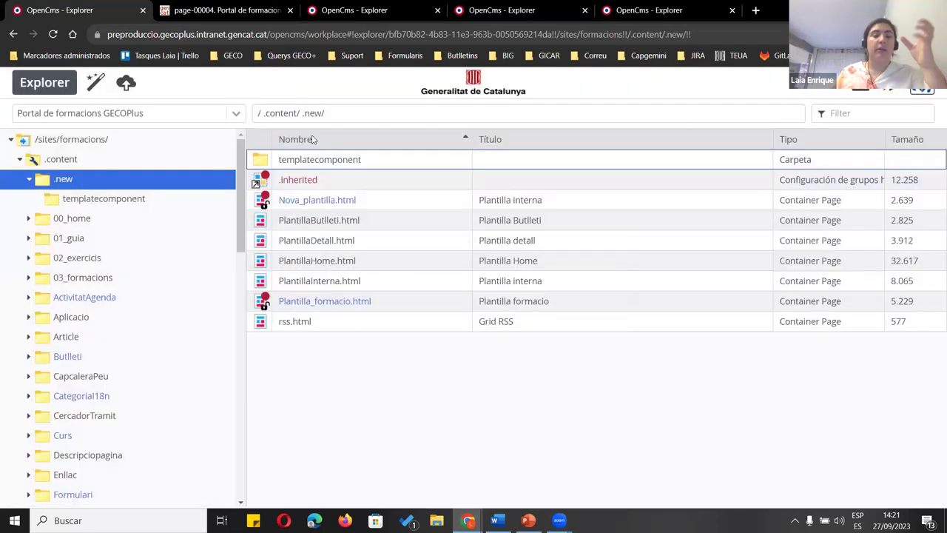
{"action": "left_click", "coordinate": [15, 34]}
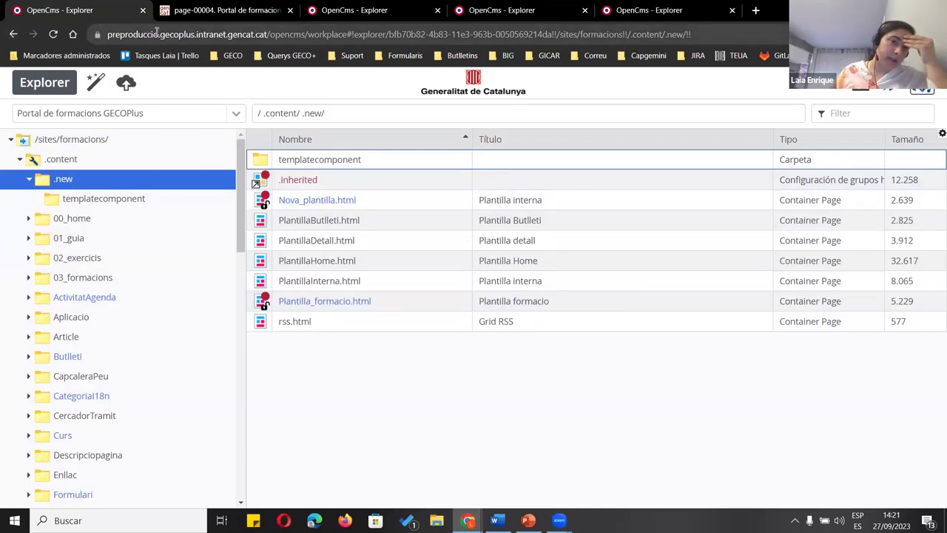
{"action": "left_click", "coordinate": [56, 36]}
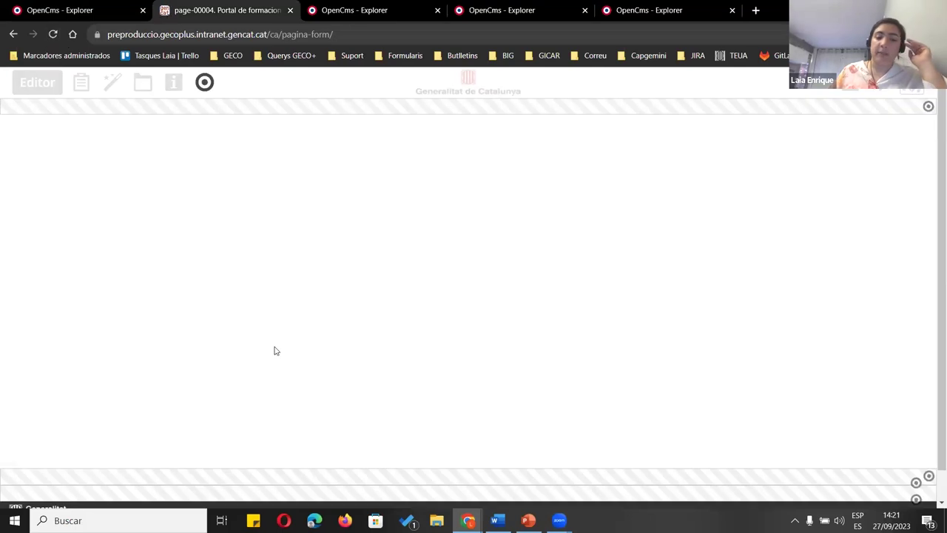
Return to the .new folder and review its inherited configuration and the template files
{"action": "left_click", "coordinate": [32, 6]}
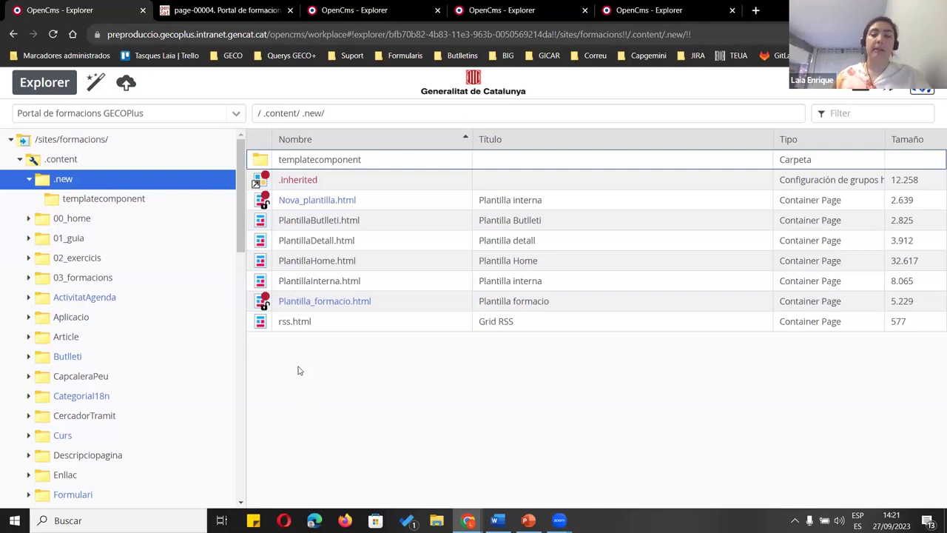
{"action": "left_click", "coordinate": [347, 181]}
{"action": "key", "text": "Escape"}
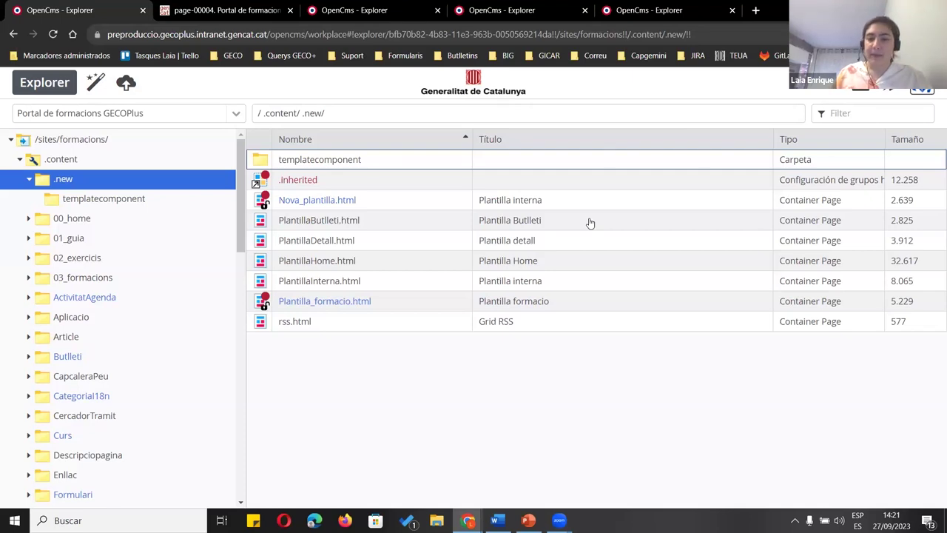
{"action": "left_click", "coordinate": [416, 198]}
{"action": "left_click", "coordinate": [385, 280]}
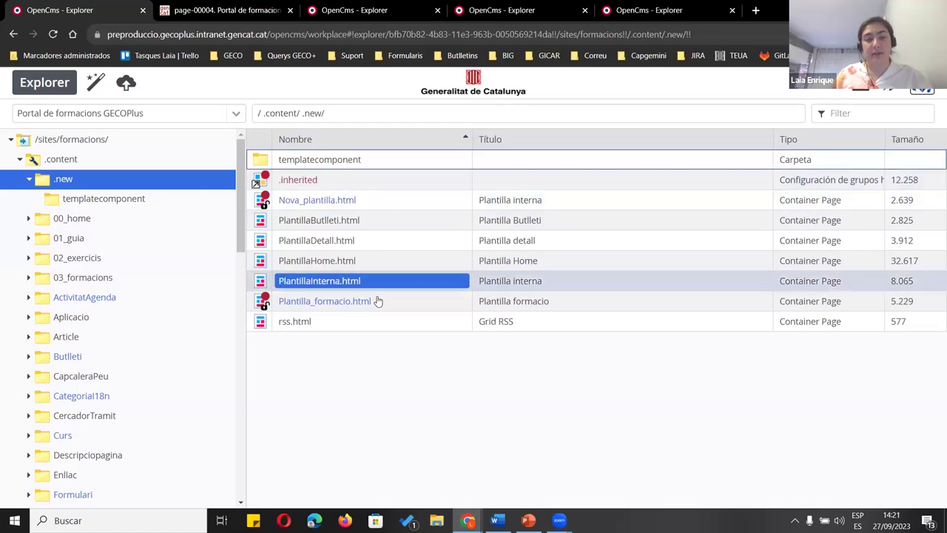
{"action": "left_click", "coordinate": [376, 301]}
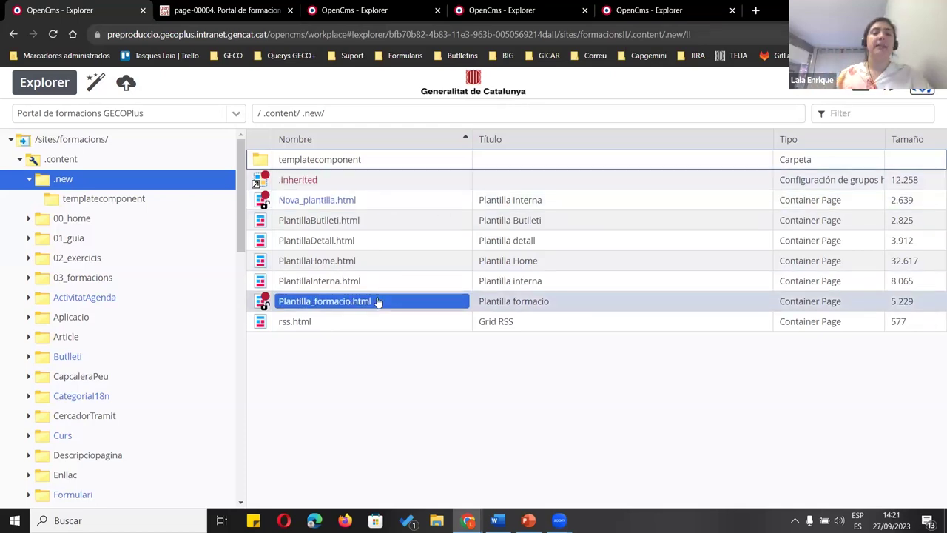
Run the advanced Marcar operation on the site root's .inherited file with Reescribir contenido enabled, and reload the Pàgina form page
{"action": "left_click", "coordinate": [260, 116]}
{"action": "right_click", "coordinate": [331, 220]}
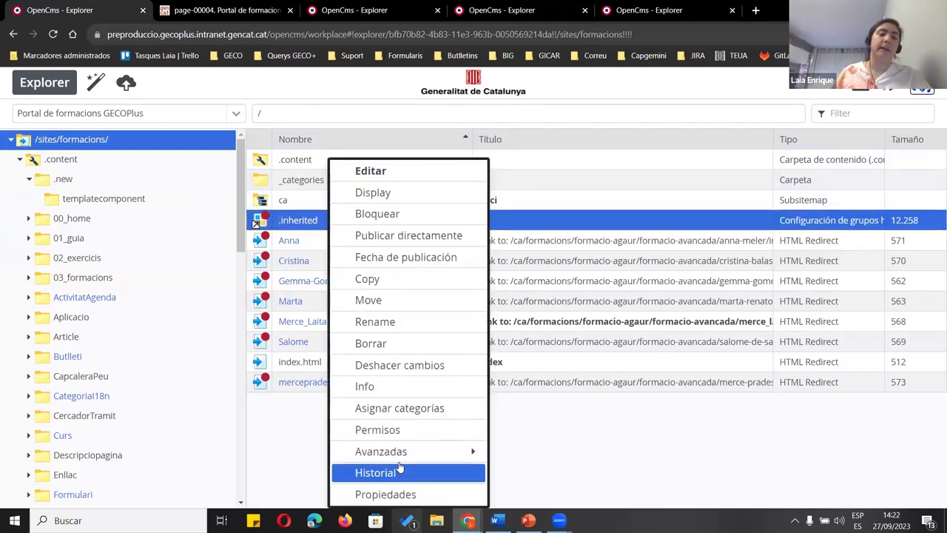
{"action": "mouse_move", "coordinate": [433, 450]}
{"action": "left_click", "coordinate": [538, 416]}
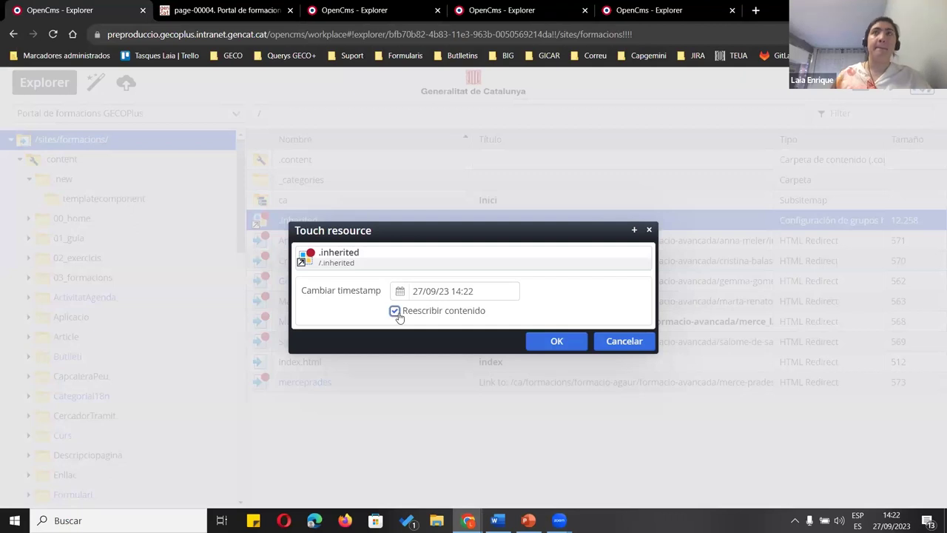
{"action": "left_click", "coordinate": [581, 344]}
{"action": "left_click", "coordinate": [171, 10]}
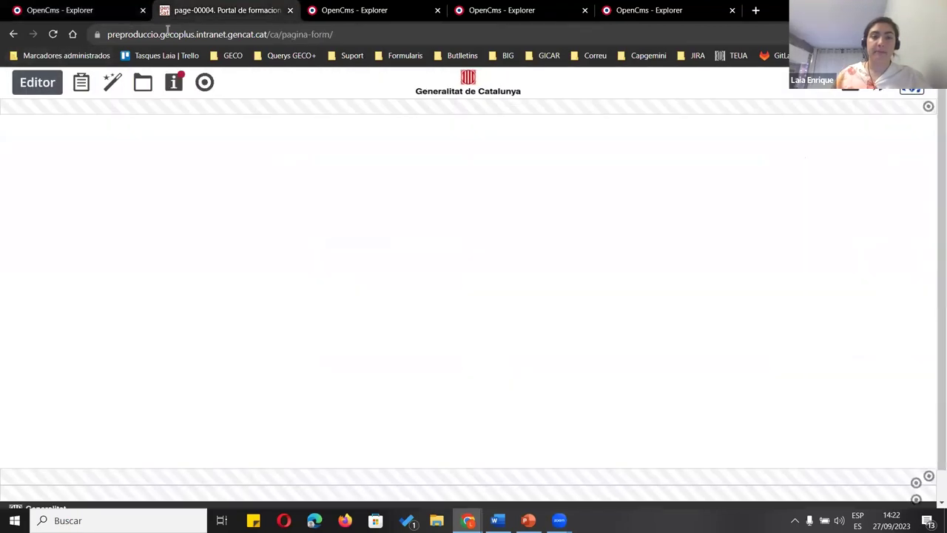
{"action": "left_click", "coordinate": [53, 35]}
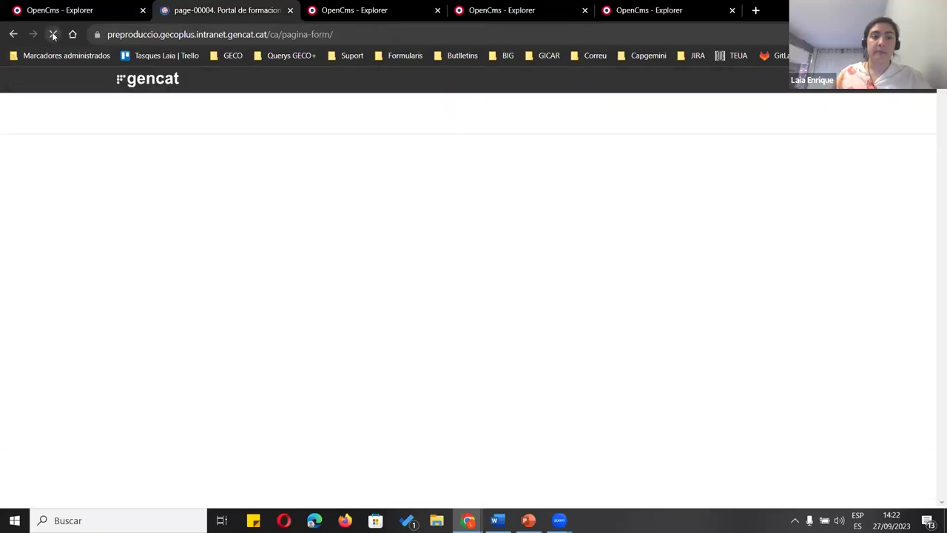
Compare the .inherited file in the .new folder with the one in the site root, ending in the .new folder
{"action": "left_click", "coordinate": [63, 10]}
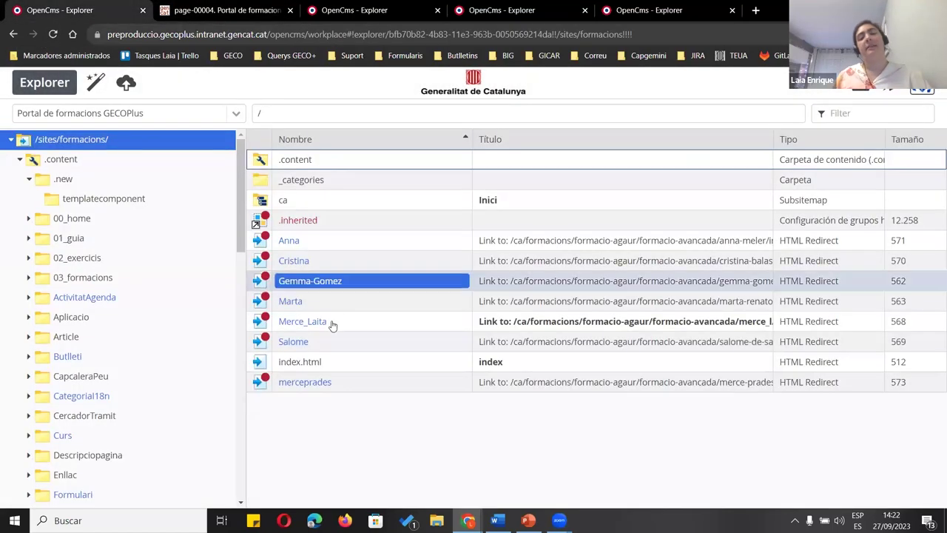
{"action": "left_click", "coordinate": [338, 180]}
{"action": "double_click", "coordinate": [338, 163]}
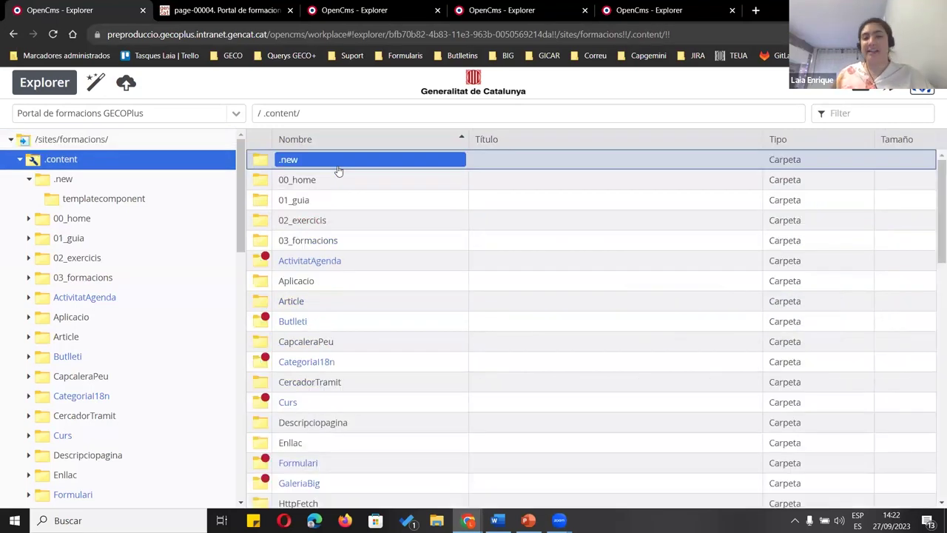
{"action": "double_click", "coordinate": [338, 167]}
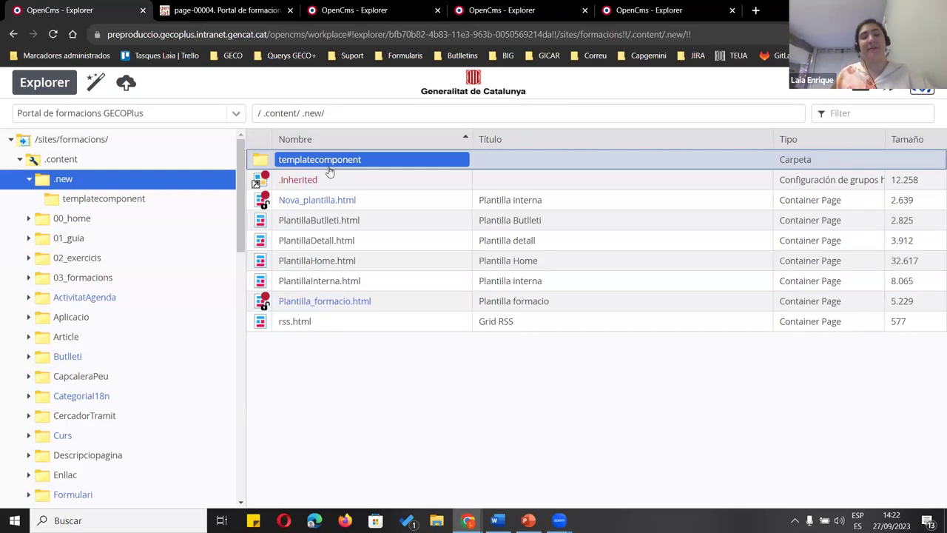
{"action": "left_click", "coordinate": [316, 185]}
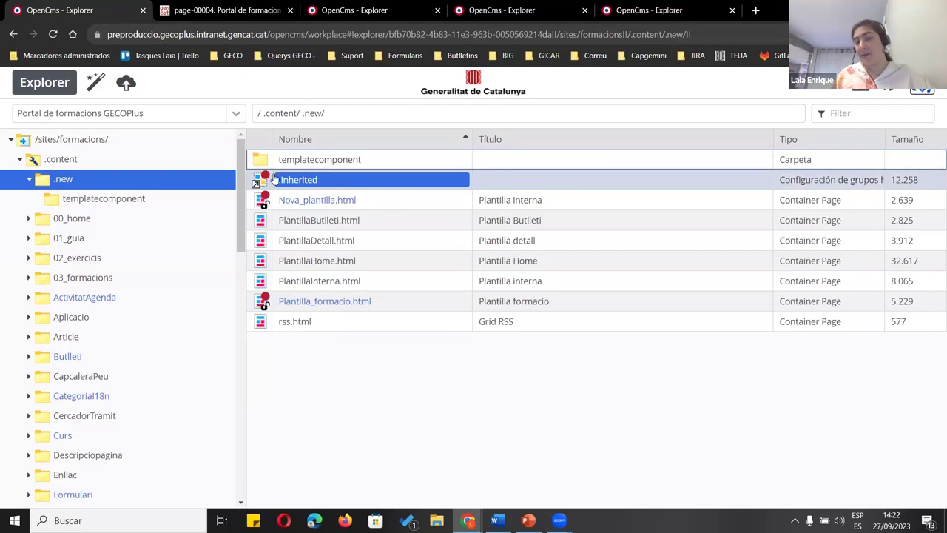
{"action": "left_click_drag", "start_coordinate": [274, 179], "coordinate": [260, 119]}
{"action": "left_click", "coordinate": [260, 114]}
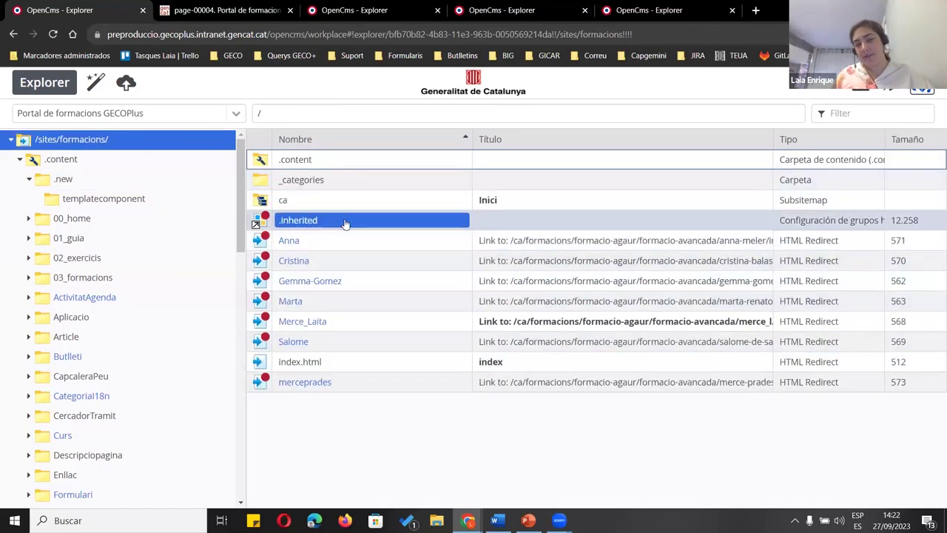
{"action": "double_click", "coordinate": [326, 158]}
{"action": "double_click", "coordinate": [334, 160]}
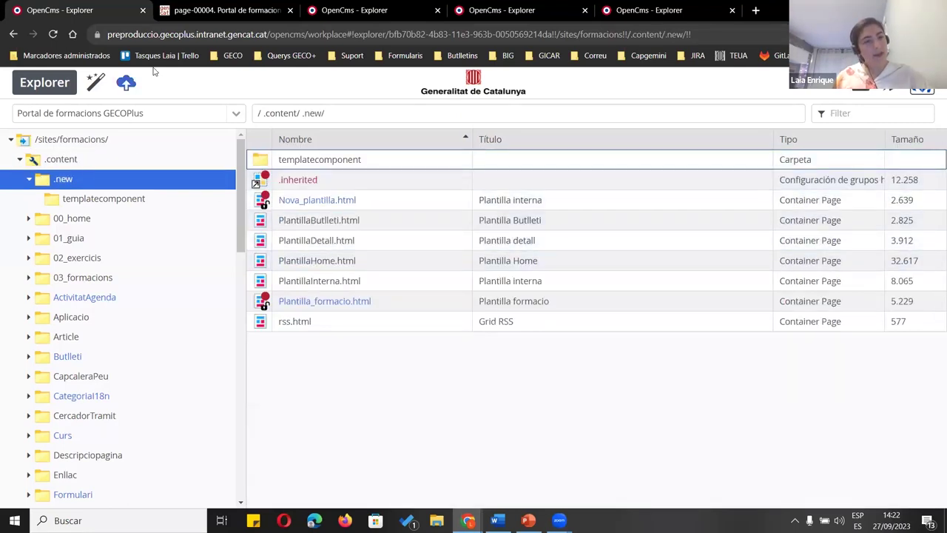
Check the header menu and footer of the reloaded Pàgina form page
{"action": "key", "text": "ctrl+Tab"}
{"action": "scroll", "coordinate": [562, 392], "scroll_direction": "down", "scroll_amount": 1}
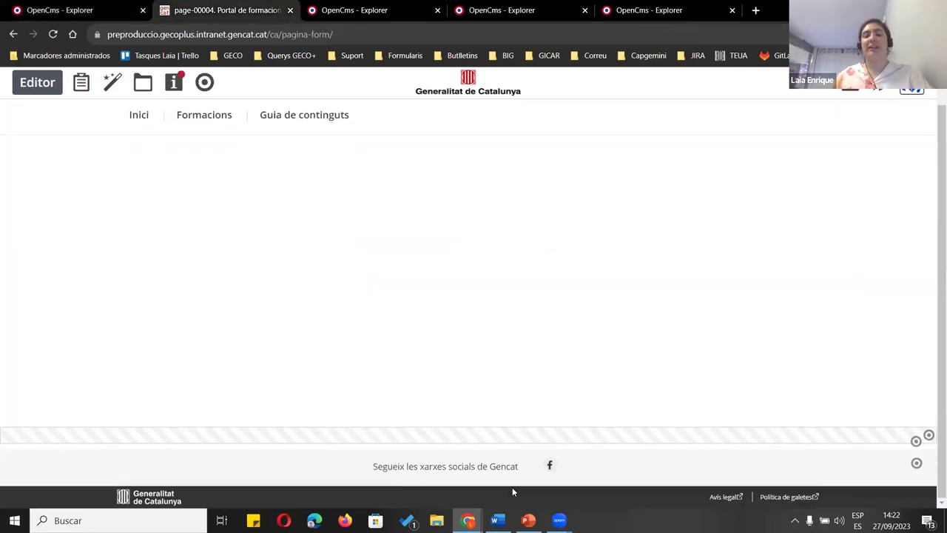
{"action": "scroll", "coordinate": [568, 327], "scroll_direction": "up", "scroll_amount": 1}
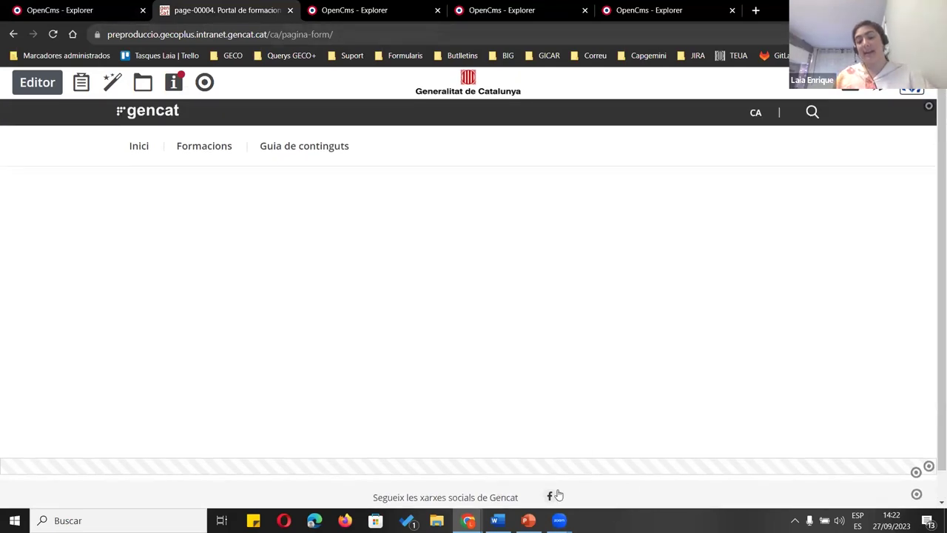
Open the Plantilla_formacio.html template from the Explorer and start editing the empty inherited group above the social networks strip
{"action": "scroll", "coordinate": [435, 473], "scroll_direction": "down", "scroll_amount": 1}
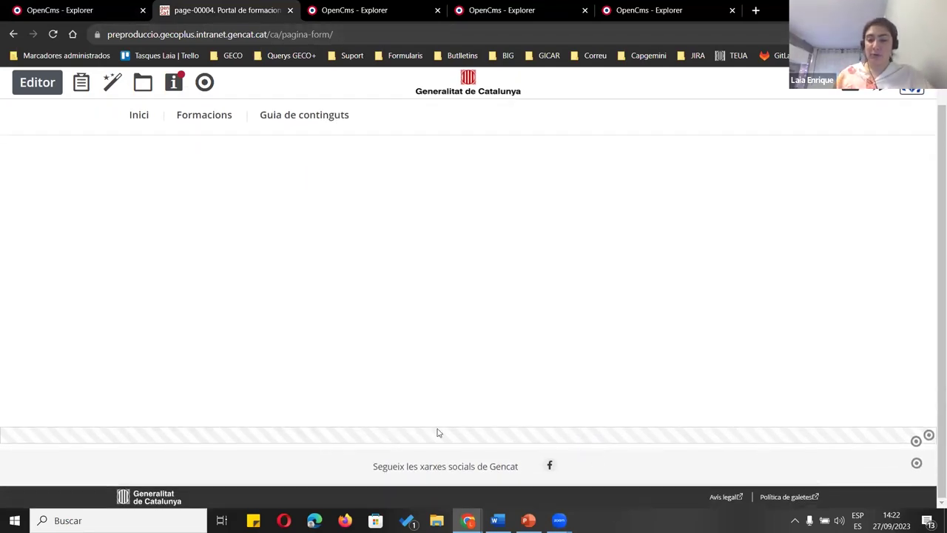
{"action": "left_click", "coordinate": [115, 9]}
{"action": "left_click", "coordinate": [407, 309]}
{"action": "left_click", "coordinate": [407, 310]}
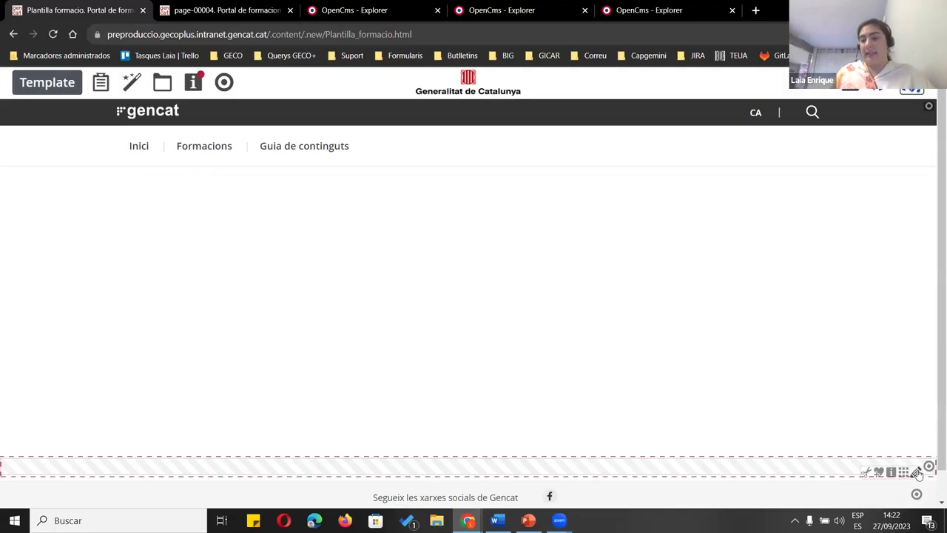
{"action": "left_click", "coordinate": [918, 473]}
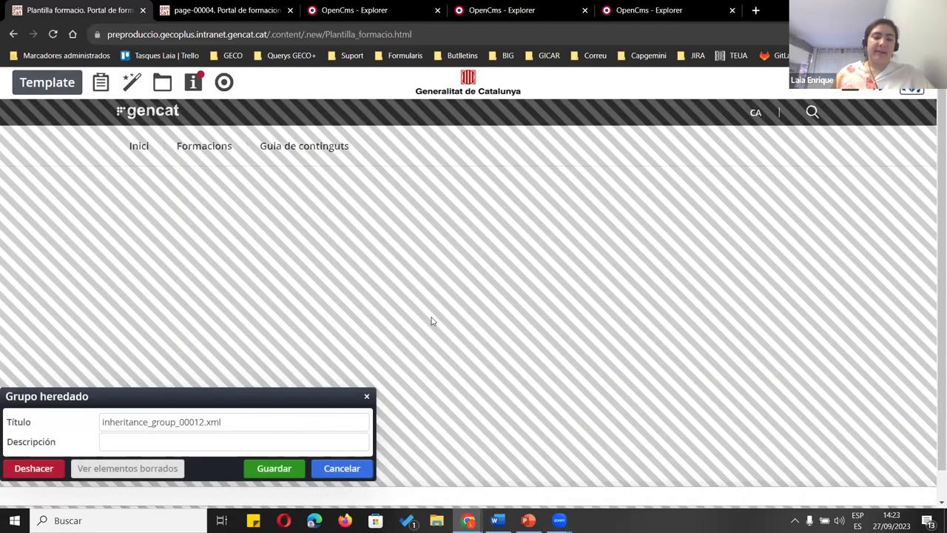
Add the favourite list Nova to the inherited group and save the group
{"action": "left_click", "coordinate": [94, 84]}
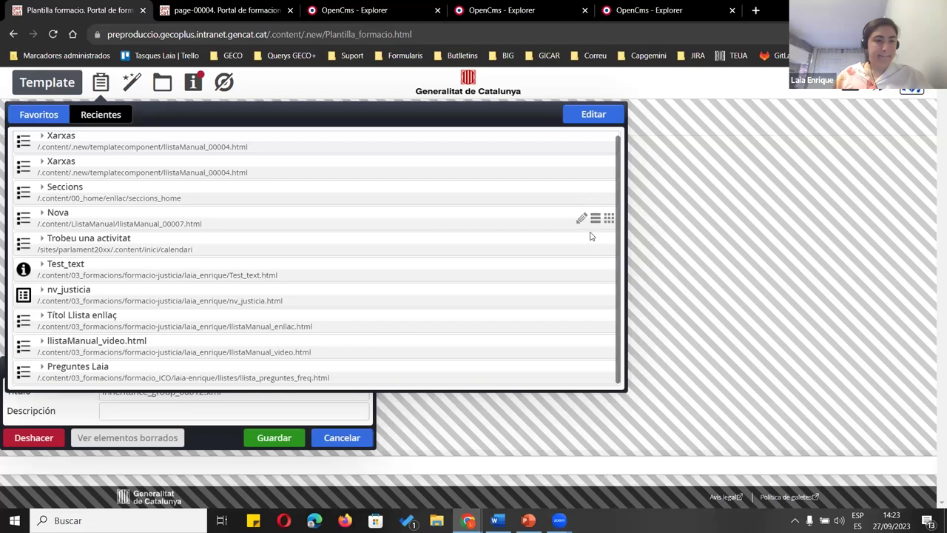
{"action": "mouse_move", "coordinate": [607, 226]}
{"action": "left_click_drag", "start_coordinate": [607, 225], "coordinate": [597, 346]}
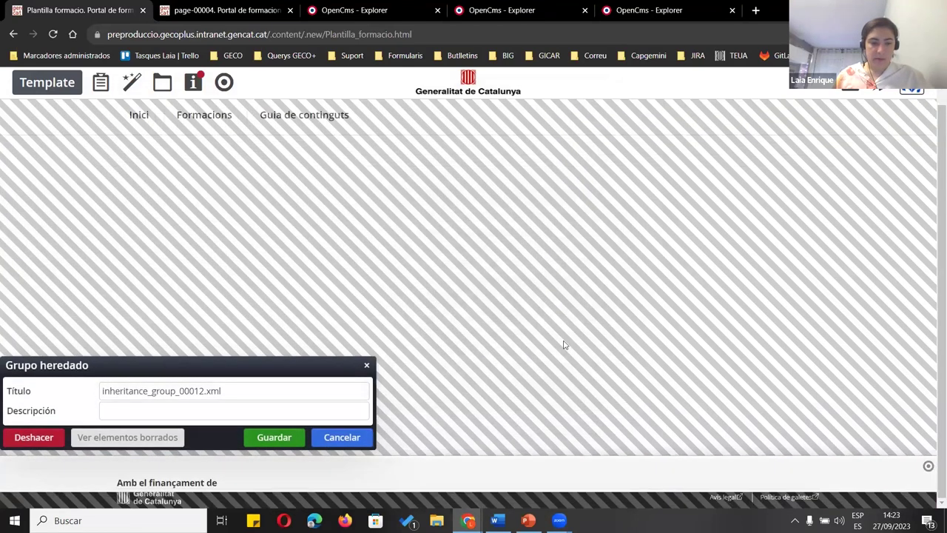
{"action": "left_click", "coordinate": [271, 443]}
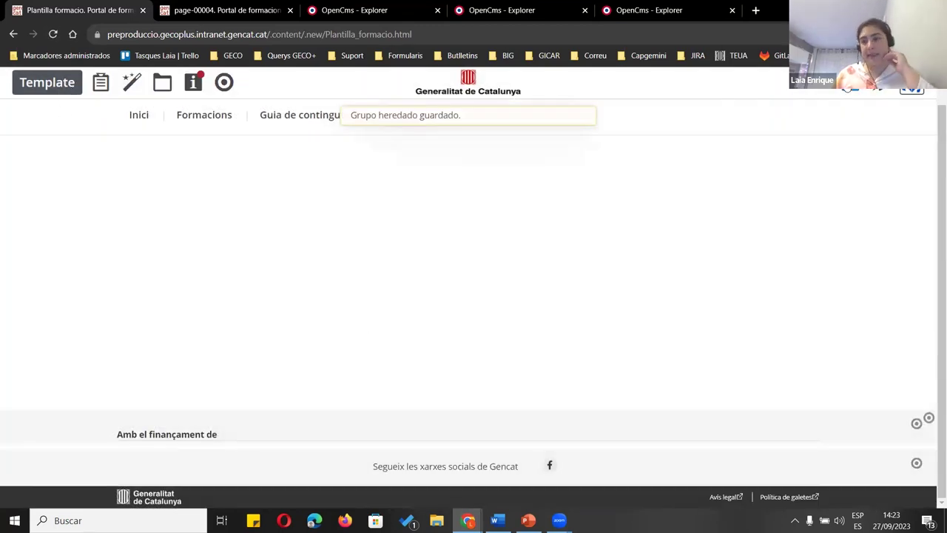
In the Explorer's site root, touch the .inherited file with Reescribir contenido enabled, and reload the pagina-form page
{"action": "left_click", "coordinate": [878, 88]}
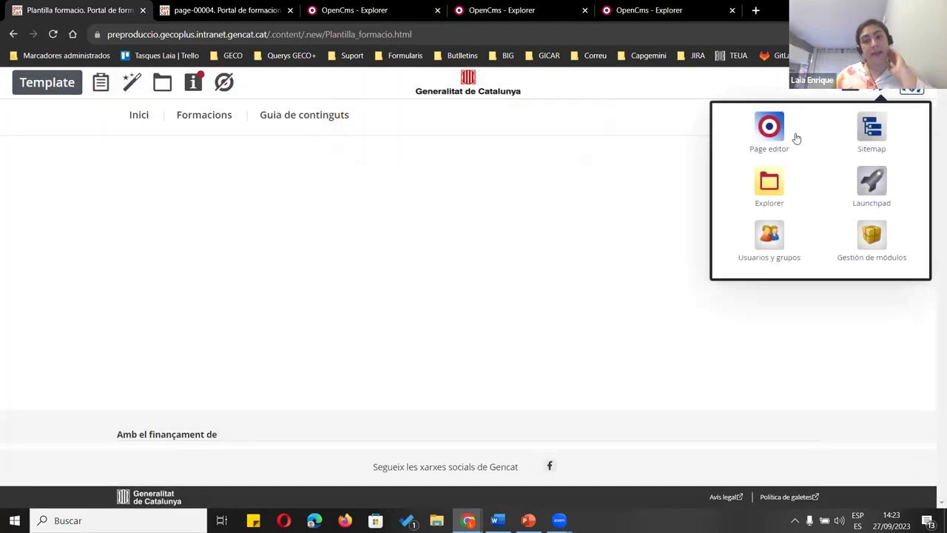
{"action": "left_click", "coordinate": [759, 194]}
{"action": "left_click", "coordinate": [258, 116]}
{"action": "left_click", "coordinate": [331, 226]}
{"action": "right_click", "coordinate": [331, 225]}
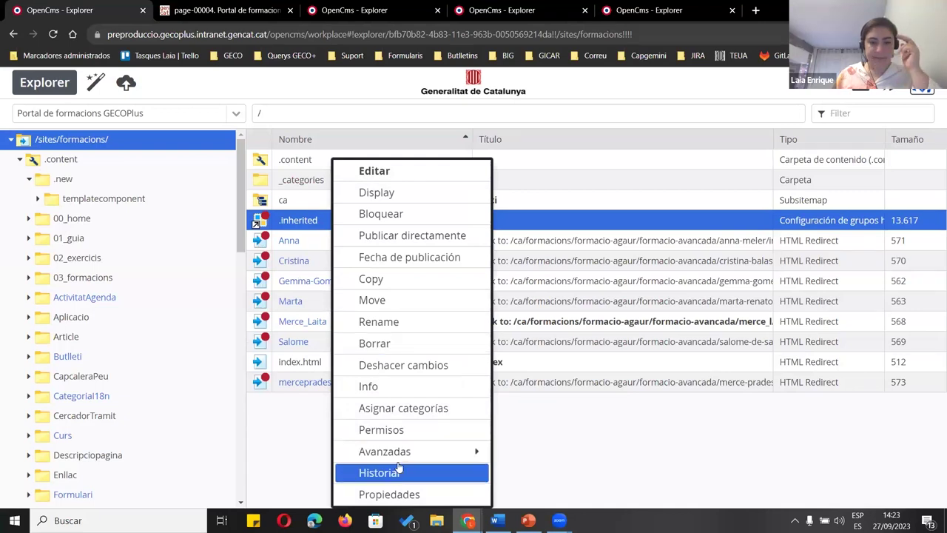
{"action": "mouse_move", "coordinate": [443, 452]}
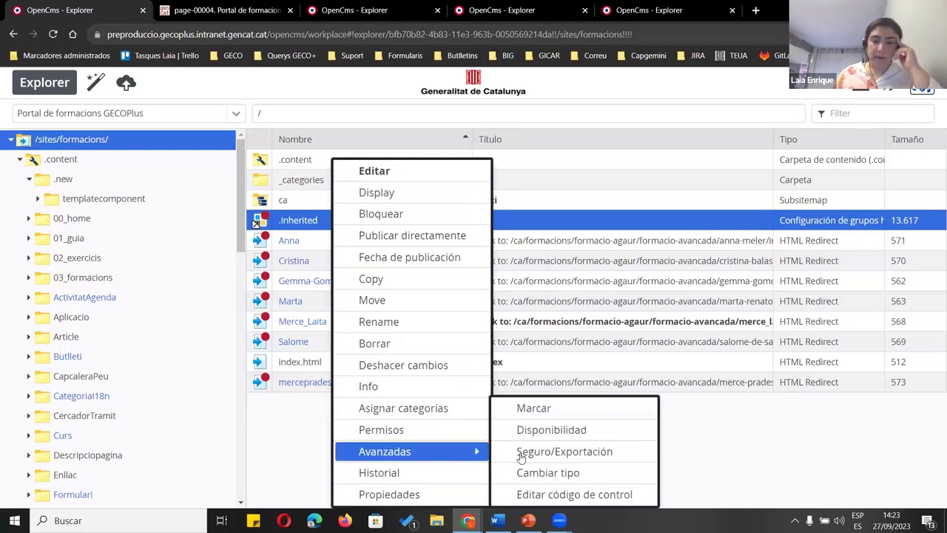
{"action": "left_click", "coordinate": [533, 409]}
{"action": "left_click", "coordinate": [422, 313]}
{"action": "left_click", "coordinate": [541, 342]}
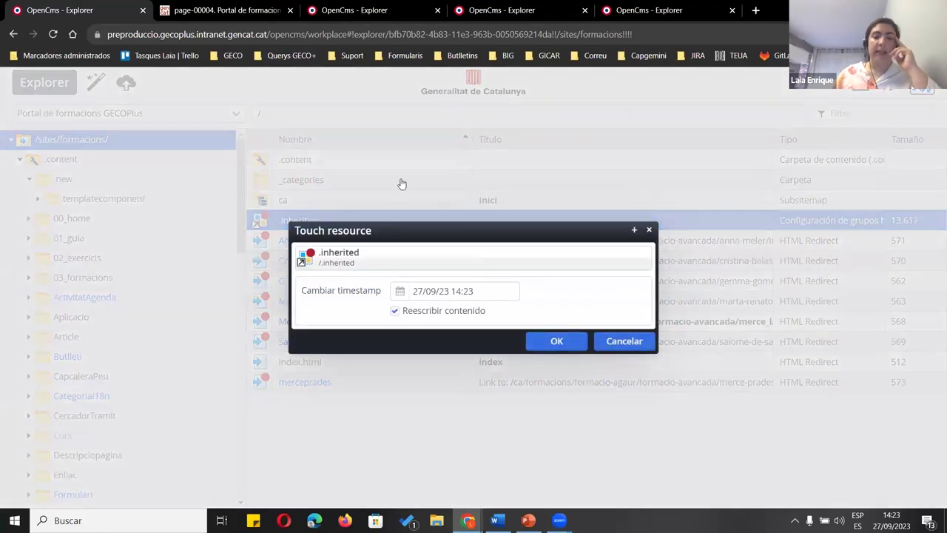
{"action": "left_click", "coordinate": [222, 10]}
{"action": "left_click", "coordinate": [54, 35]}
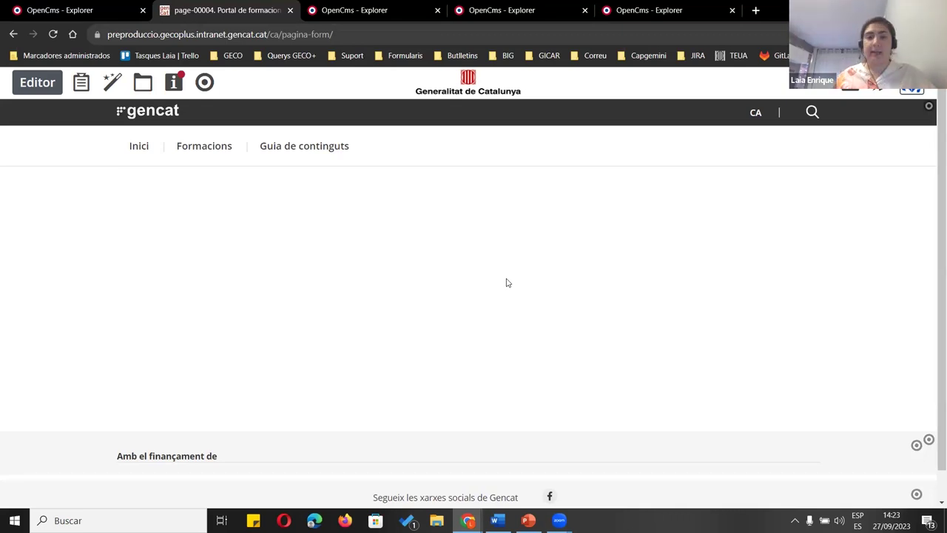
Open the Plantilla_formacio.html template from the /.content/.new/ folder in the Explorer
{"action": "key", "text": "ctrl+shift+Tab"}
{"action": "left_click", "coordinate": [302, 170]}
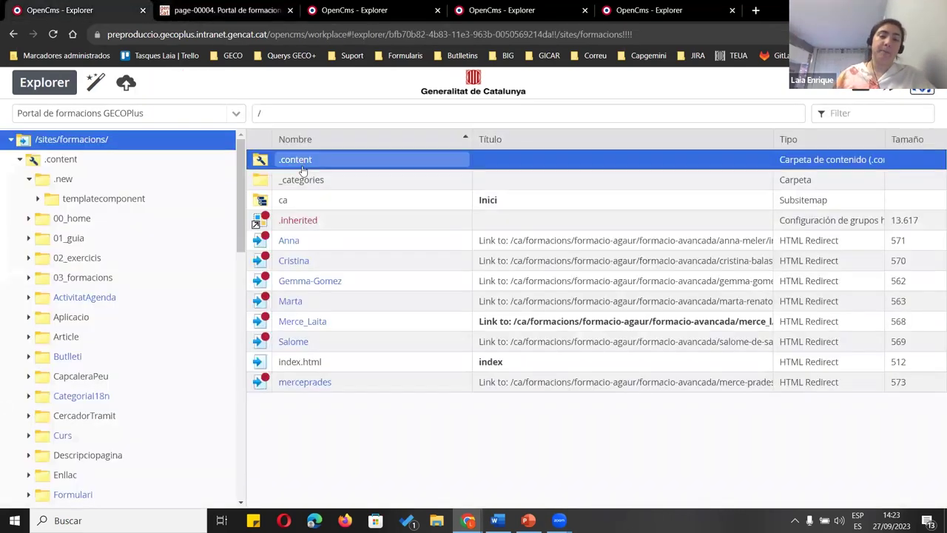
{"action": "double_click", "coordinate": [302, 170]}
{"action": "double_click", "coordinate": [302, 171]}
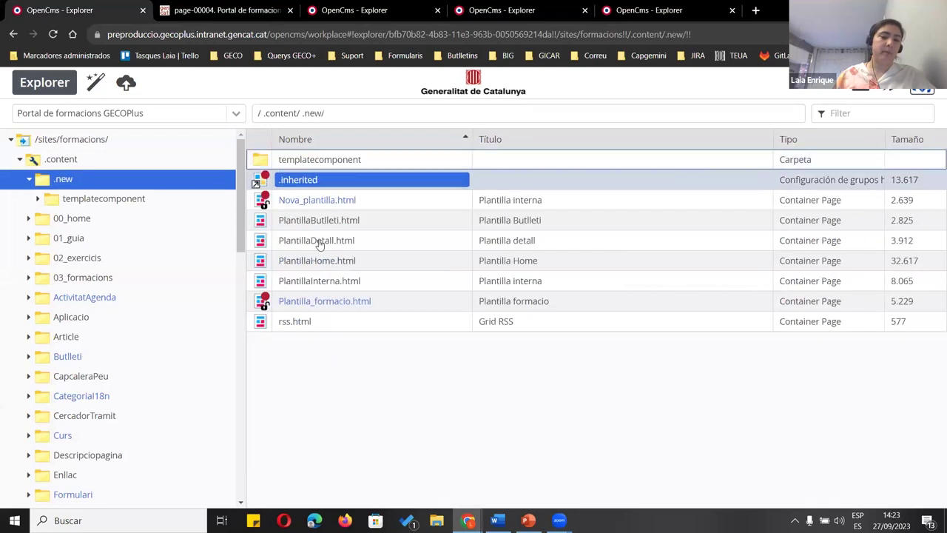
{"action": "left_click", "coordinate": [319, 300]}
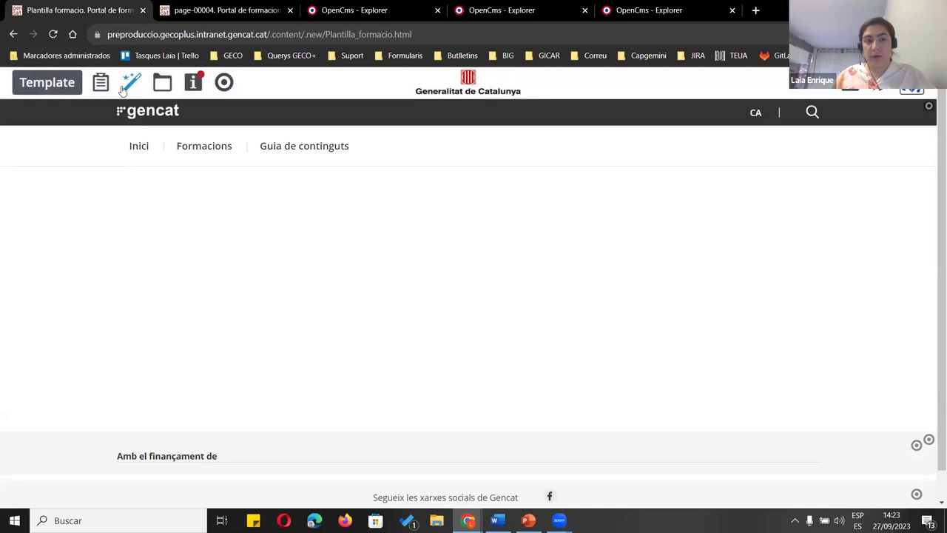
Place the second favourite Xarxas list directly in the template's dark footer area, outside the inherited group, and reload the template
{"action": "left_click", "coordinate": [101, 83]}
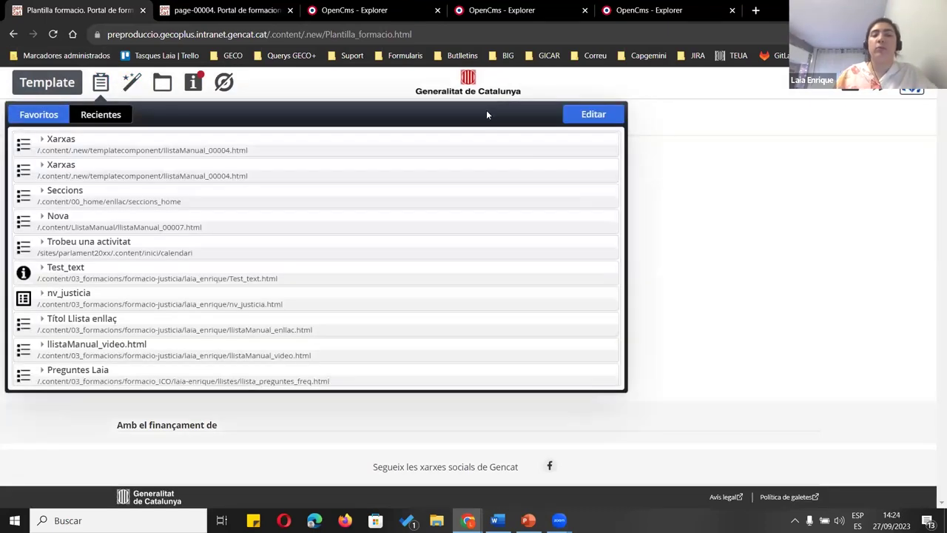
{"action": "left_click_drag", "start_coordinate": [607, 170], "coordinate": [668, 486]}
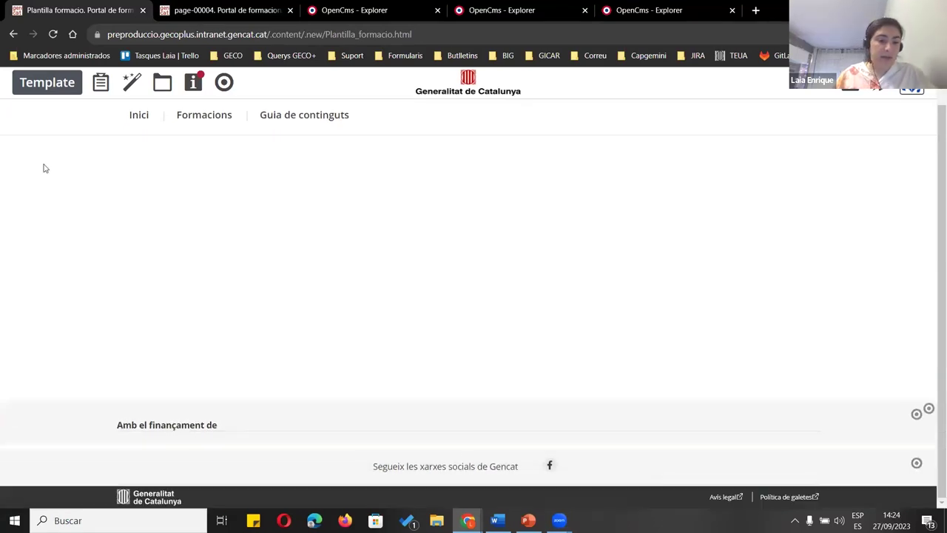
{"action": "left_click", "coordinate": [100, 83]}
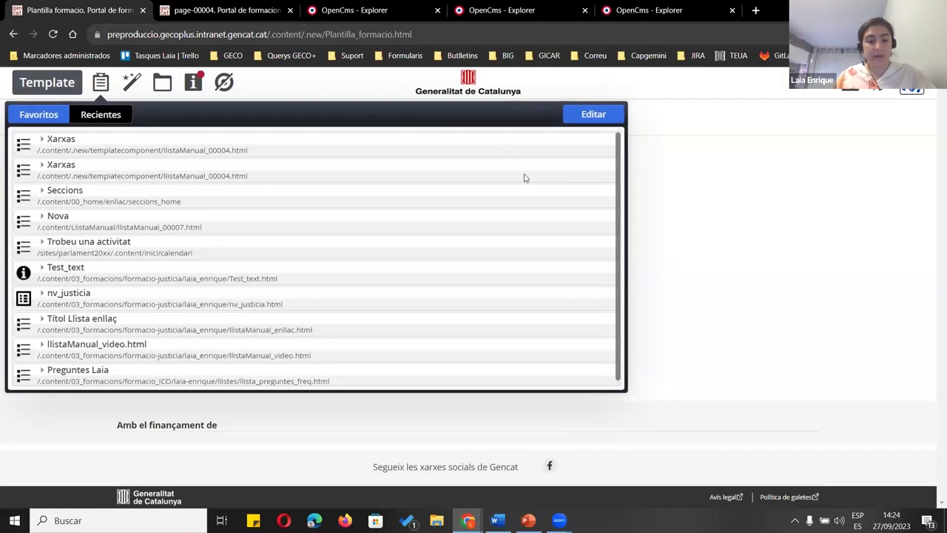
{"action": "left_click_drag", "start_coordinate": [608, 171], "coordinate": [712, 466]}
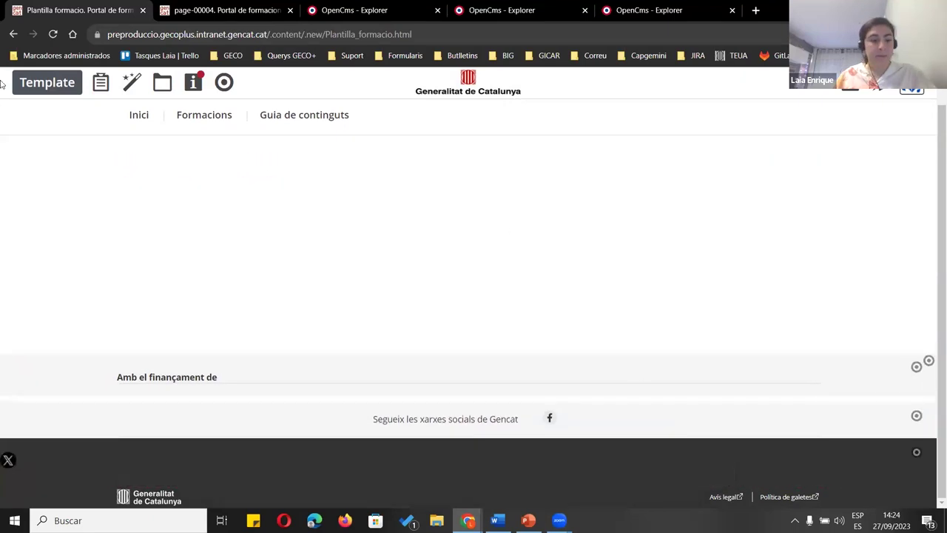
{"action": "left_click", "coordinate": [55, 34]}
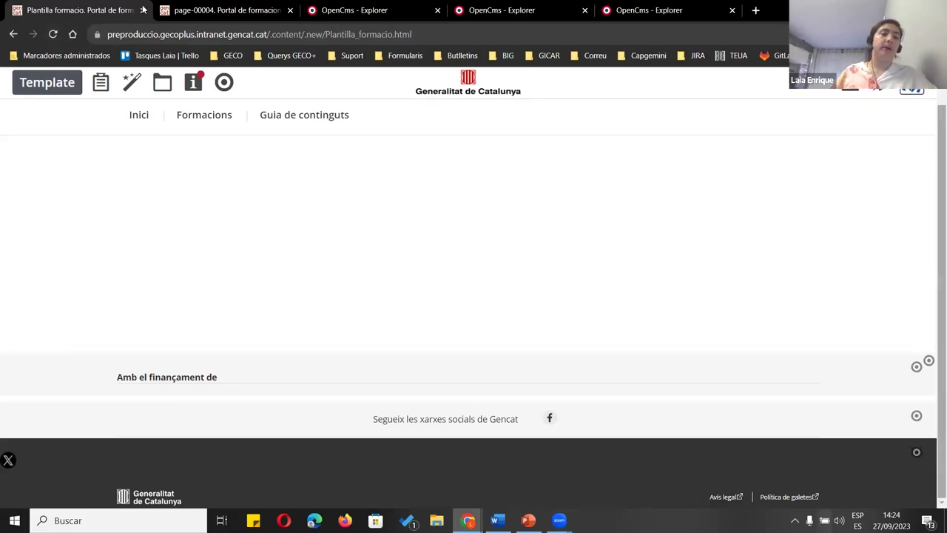
Return to the /sites/formacions/ root in the Explorer and touch .inherited again with its content rewritten
{"action": "left_click", "coordinate": [223, 81]}
{"action": "left_click", "coordinate": [883, 94]}
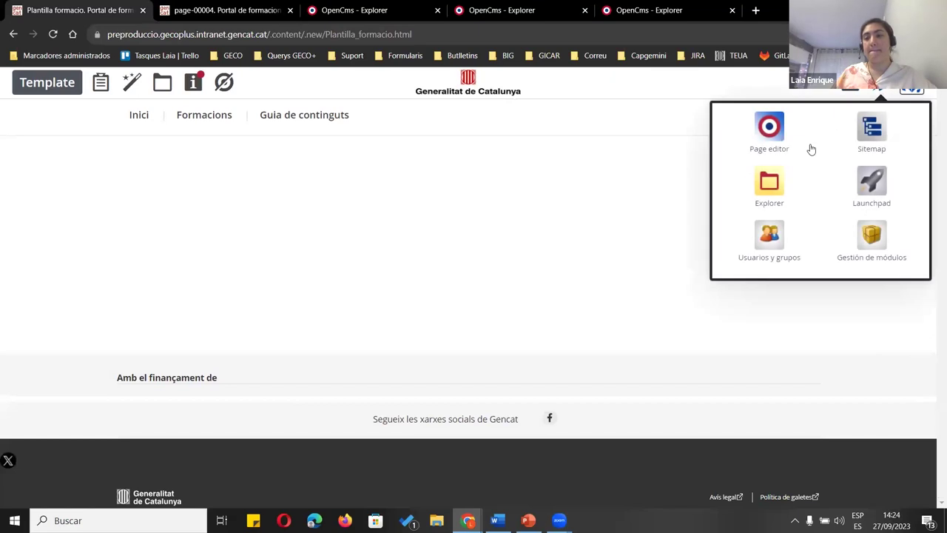
{"action": "left_click", "coordinate": [769, 185]}
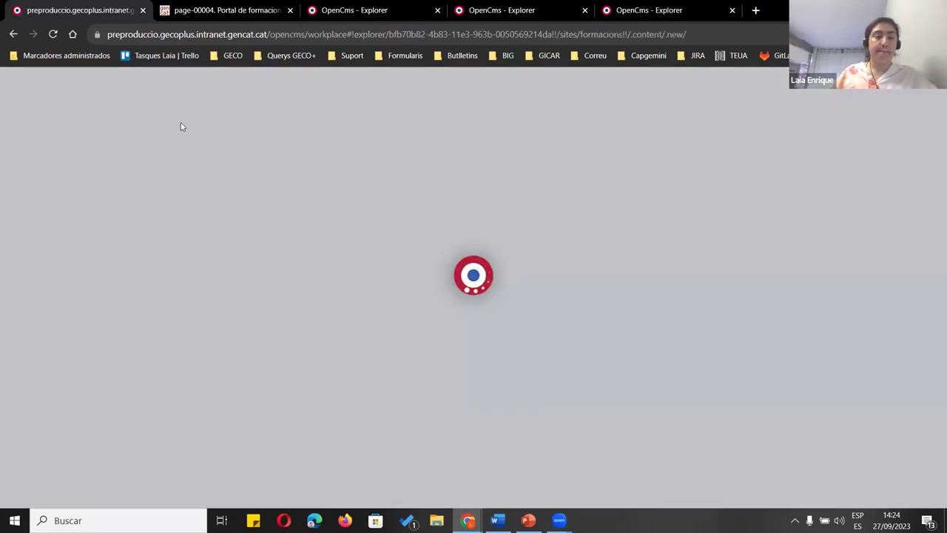
{"action": "left_click", "coordinate": [256, 115]}
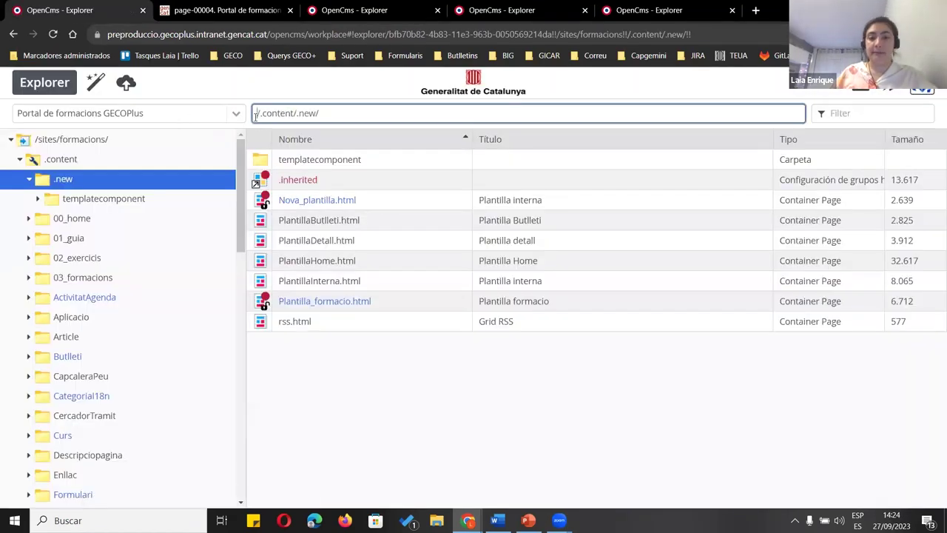
{"action": "left_click", "coordinate": [88, 139]}
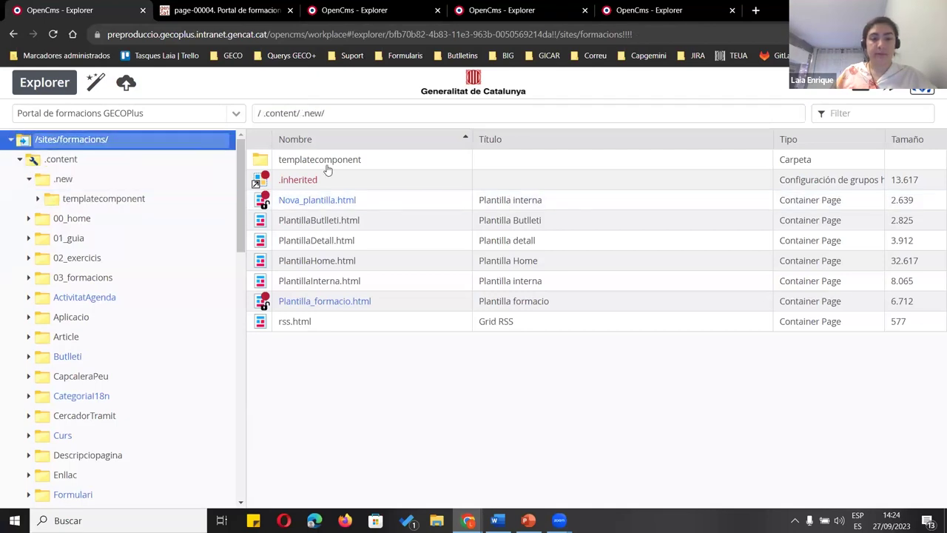
{"action": "right_click", "coordinate": [324, 221]}
{"action": "mouse_move", "coordinate": [448, 452]}
{"action": "left_click", "coordinate": [514, 411]}
{"action": "left_click", "coordinate": [394, 311]}
{"action": "left_click", "coordinate": [547, 341]}
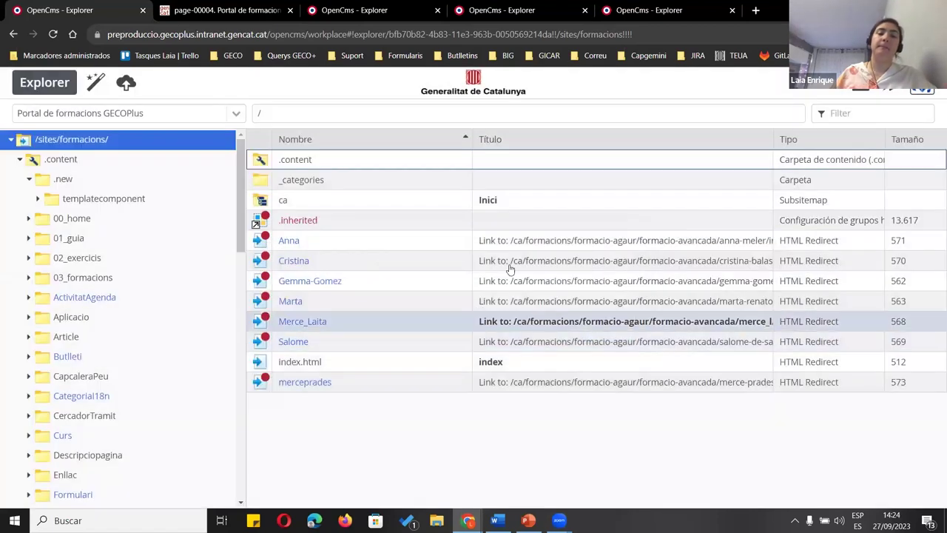
Reload the pagina-form page and check whether the list placed directly in the template reaches its footer
{"action": "left_click", "coordinate": [166, 15]}
{"action": "left_click", "coordinate": [54, 34]}
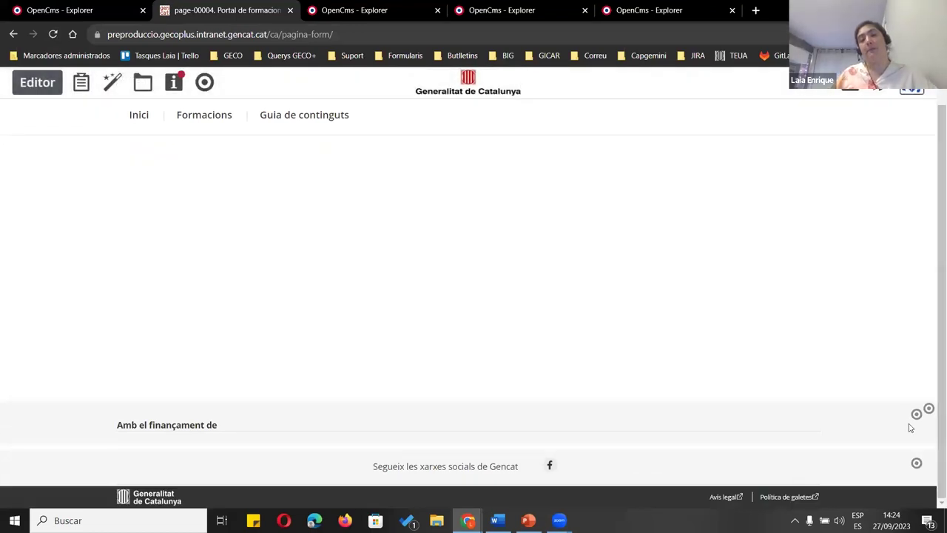
{"action": "scroll", "coordinate": [457, 313], "scroll_direction": "up", "scroll_amount": 1}
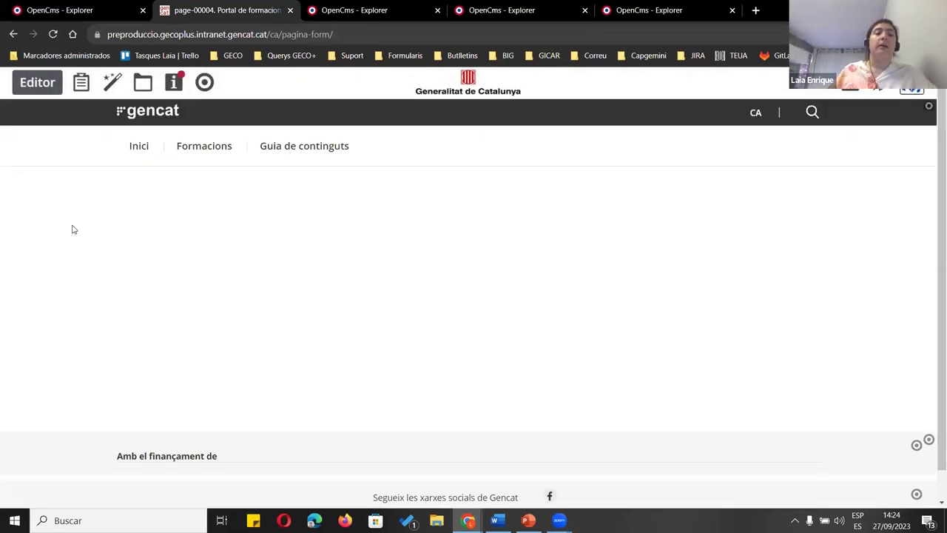
Switch to the Esquema_formacio_Zoom document in Word and review the Sessió1 outline on creating templates and making them selectable
{"action": "left_click", "coordinate": [73, 5]}
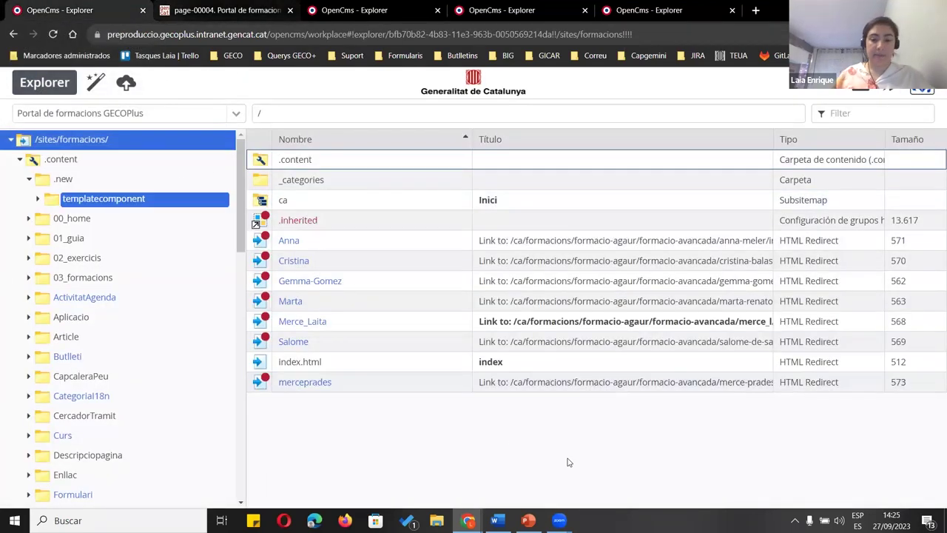
{"action": "left_click", "coordinate": [497, 520]}
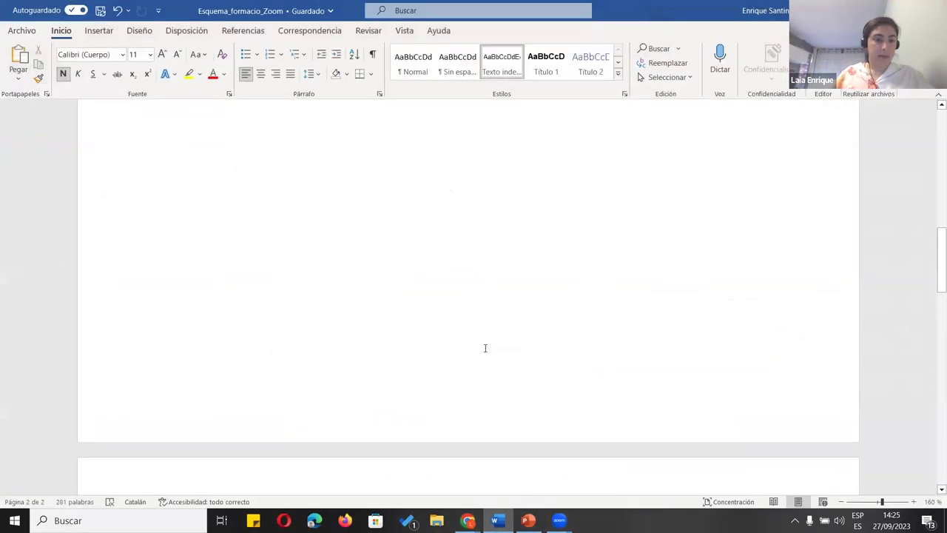
{"action": "scroll", "coordinate": [486, 350], "scroll_direction": "up", "scroll_amount": 8}
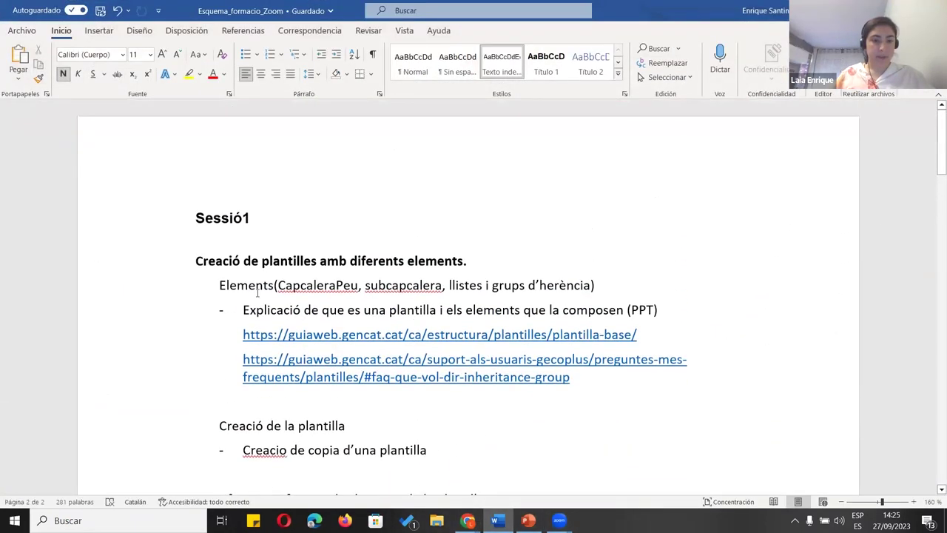
{"action": "scroll", "coordinate": [679, 310], "scroll_direction": "down", "scroll_amount": 2}
{"action": "scroll", "coordinate": [201, 339], "scroll_direction": "down", "scroll_amount": 2}
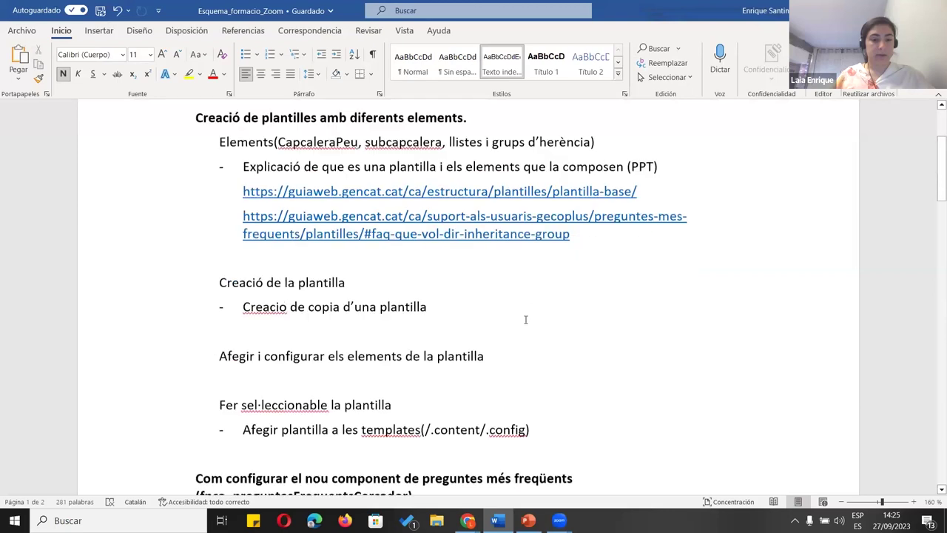
{"action": "scroll", "coordinate": [562, 317], "scroll_direction": "down", "scroll_amount": 4}
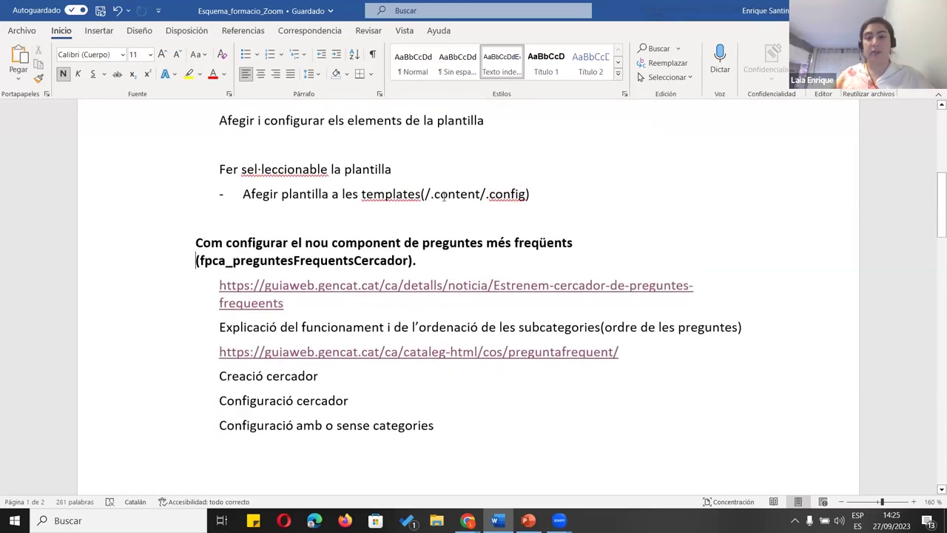
{"action": "left_click_drag", "start_coordinate": [529, 194], "coordinate": [282, 194]}
Highlight the outline heading "Com configurar el nou component de preguntes més freqüents", review its topics, and switch back to Chrome
{"action": "scroll", "coordinate": [679, 254], "scroll_direction": "down", "scroll_amount": 3}
{"action": "left_click", "coordinate": [643, 322]}
{"action": "scroll", "coordinate": [540, 321], "scroll_direction": "up", "scroll_amount": 2}
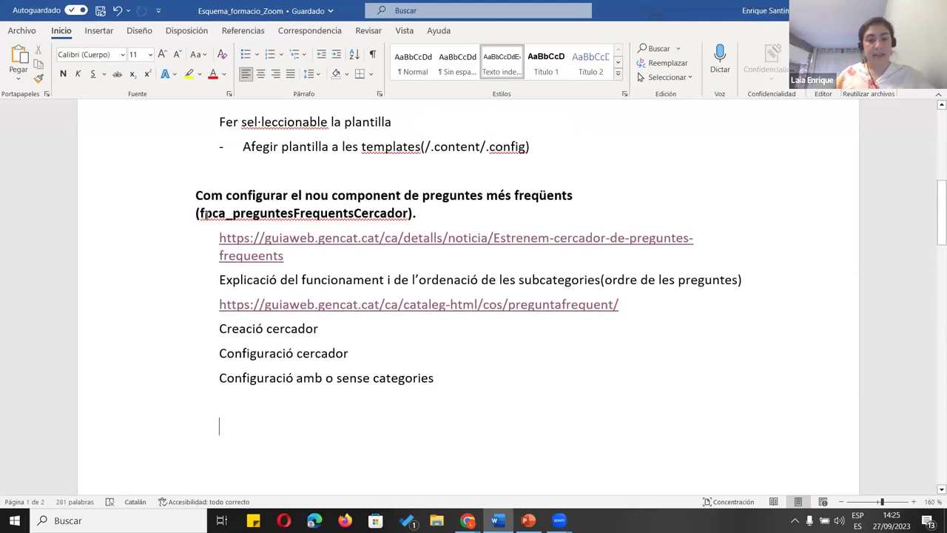
{"action": "left_click_drag", "start_coordinate": [195, 195], "coordinate": [576, 195]}
{"action": "scroll", "coordinate": [283, 356], "scroll_direction": "down", "scroll_amount": 1}
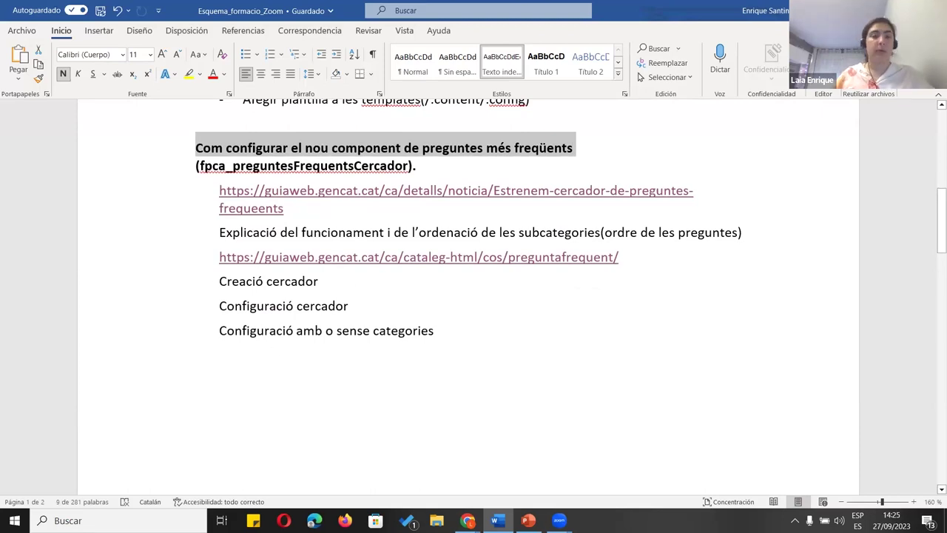
{"action": "left_click", "coordinate": [468, 520]}
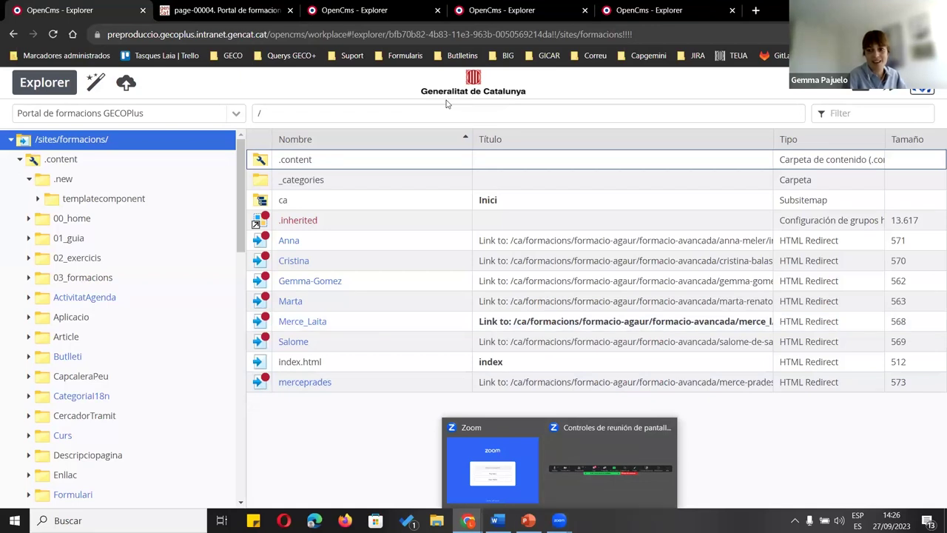
{"action": "mouse_move", "coordinate": [559, 520]}
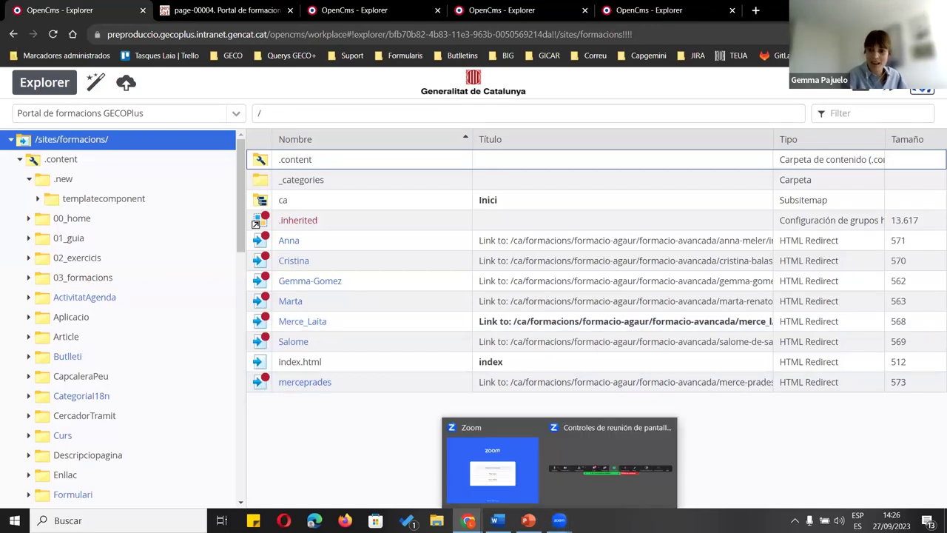
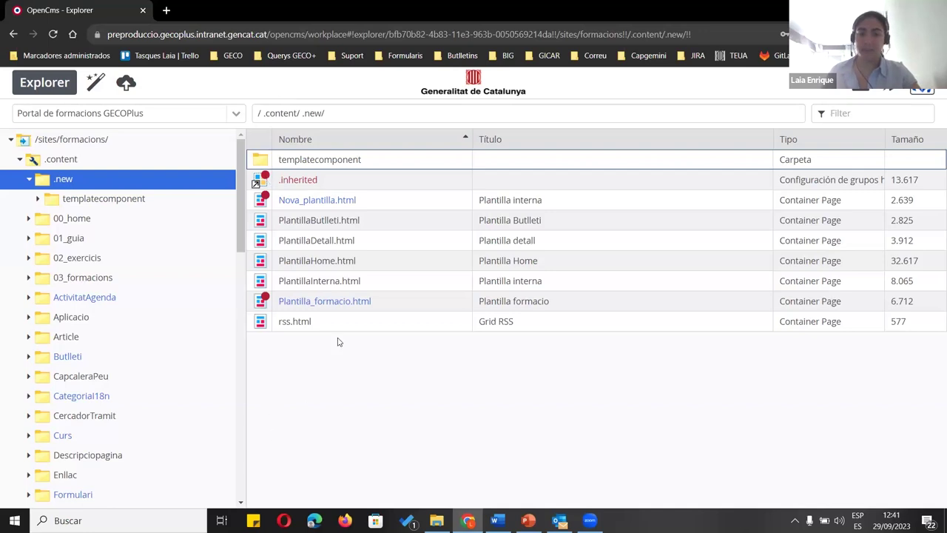
Point out the /.content/.new/ path and the Nova_plantilla.html and Plantilla_formacio.html templates in that folder
{"action": "left_click_drag", "start_coordinate": [253, 116], "coordinate": [353, 127]}
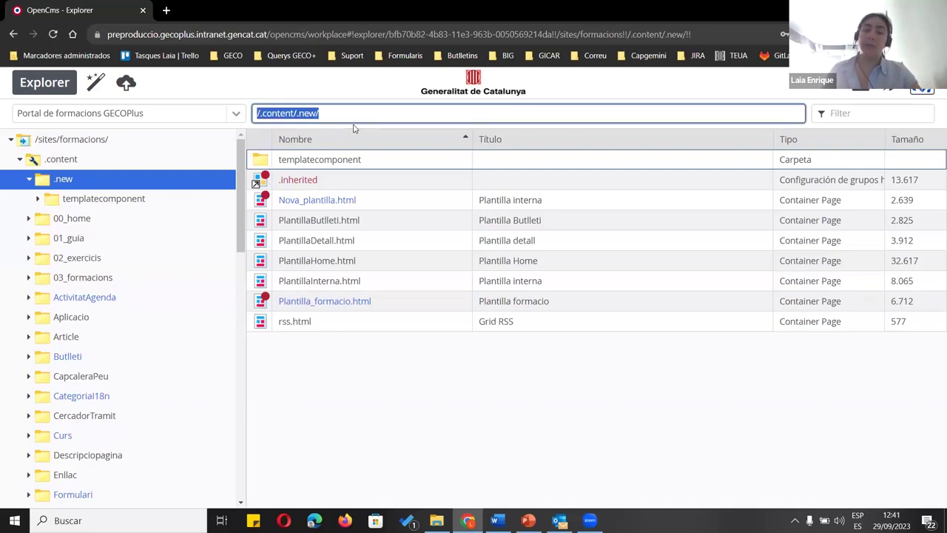
{"action": "left_click", "coordinate": [336, 362]}
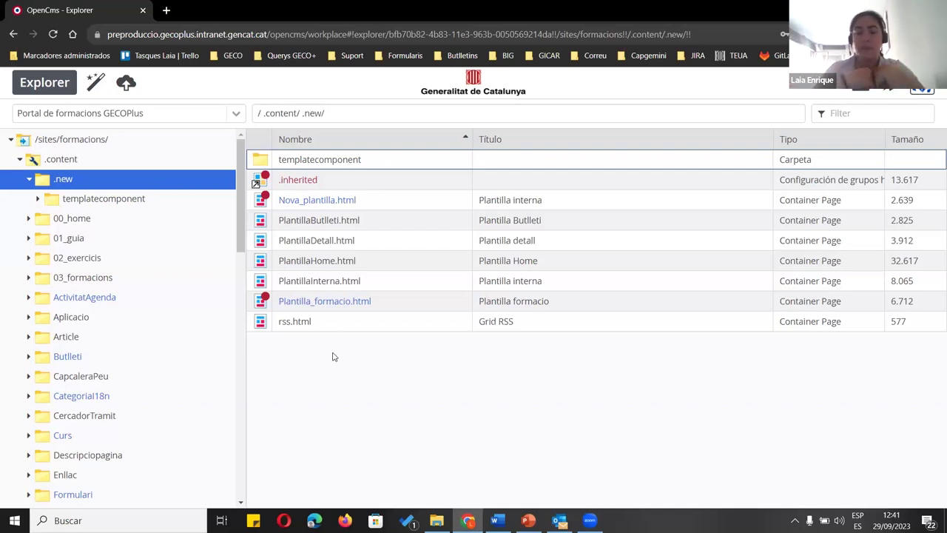
{"action": "left_click", "coordinate": [315, 207]}
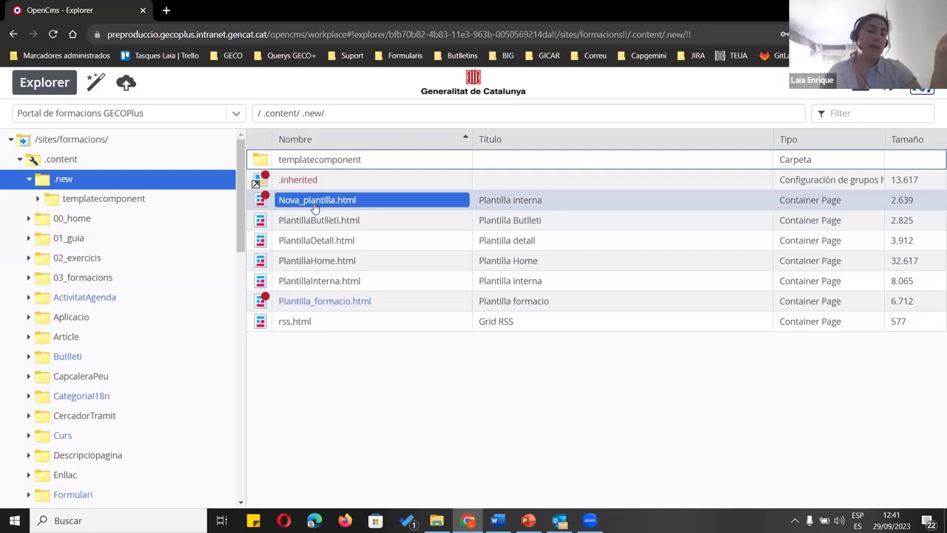
{"action": "left_click", "coordinate": [330, 297]}
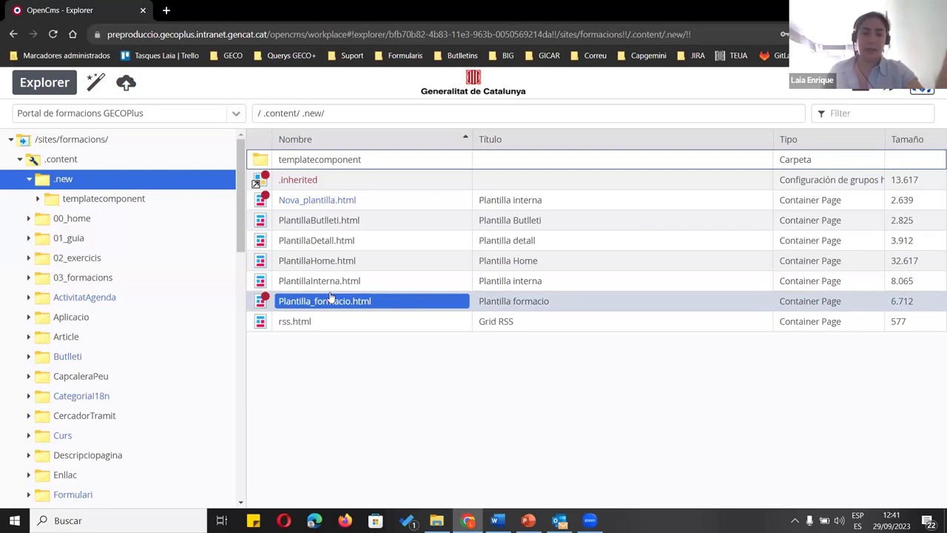
Rename Nova_plantilla.html to Plantilla_Home_ followed by the trainer's first name, keeping the .html extension
{"action": "right_click", "coordinate": [349, 200]}
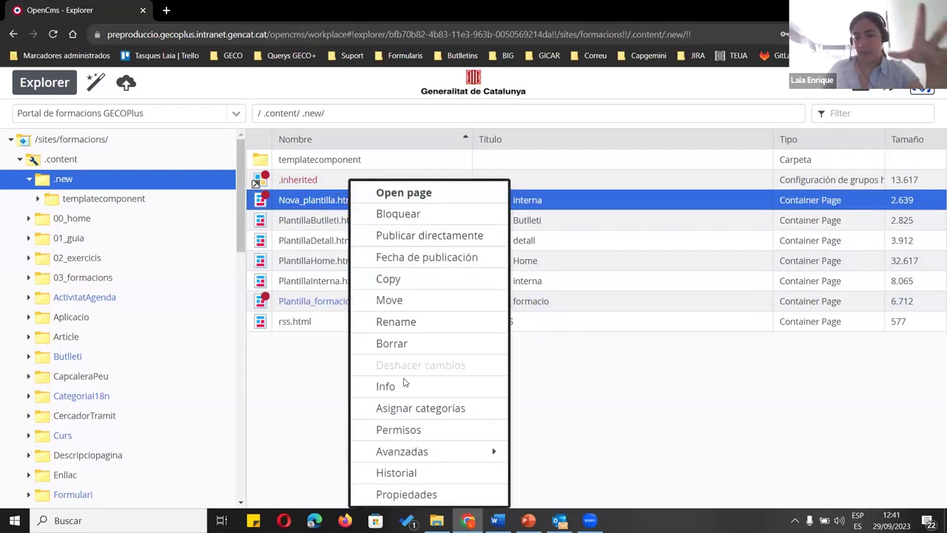
{"action": "left_click", "coordinate": [398, 330]}
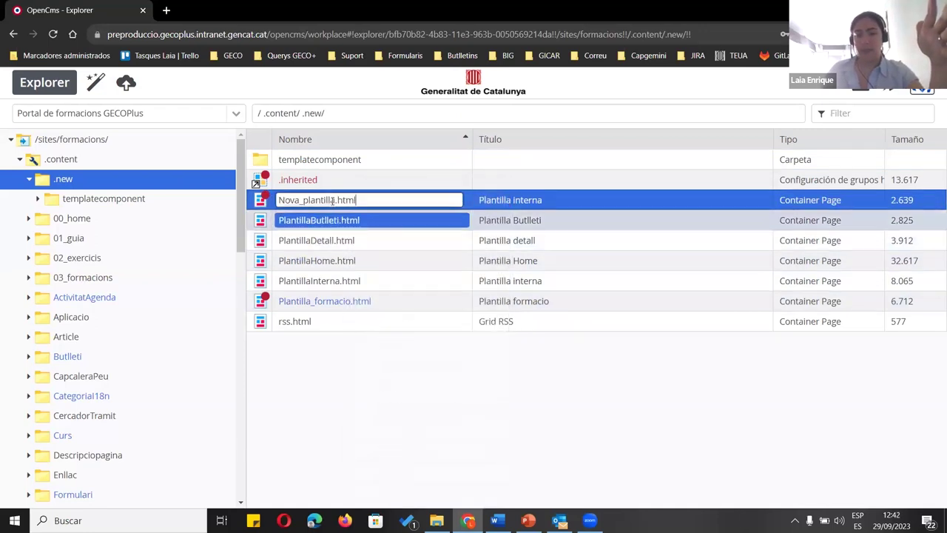
{"action": "left_click_drag", "start_coordinate": [335, 200], "coordinate": [270, 220]}
{"action": "type", "text": "Plantilla"}
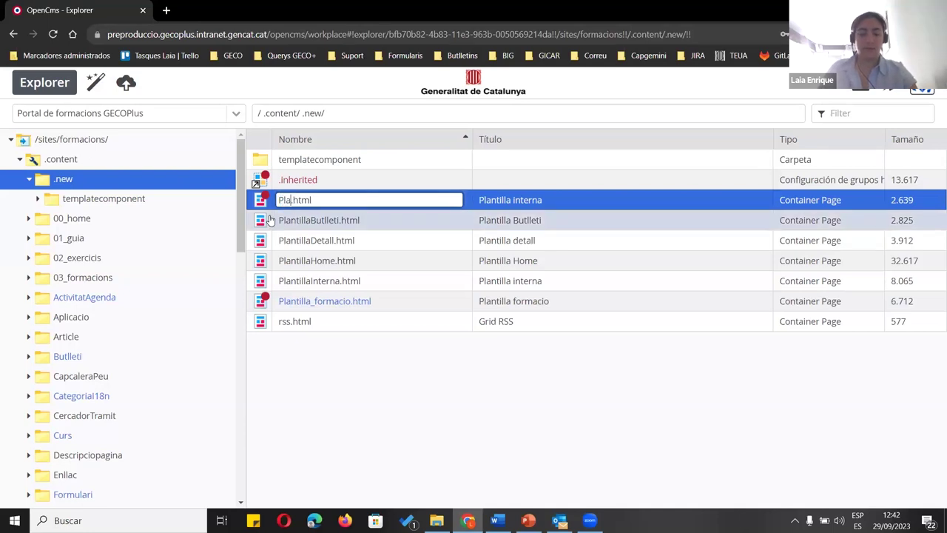
{"action": "type", "text": "_"}
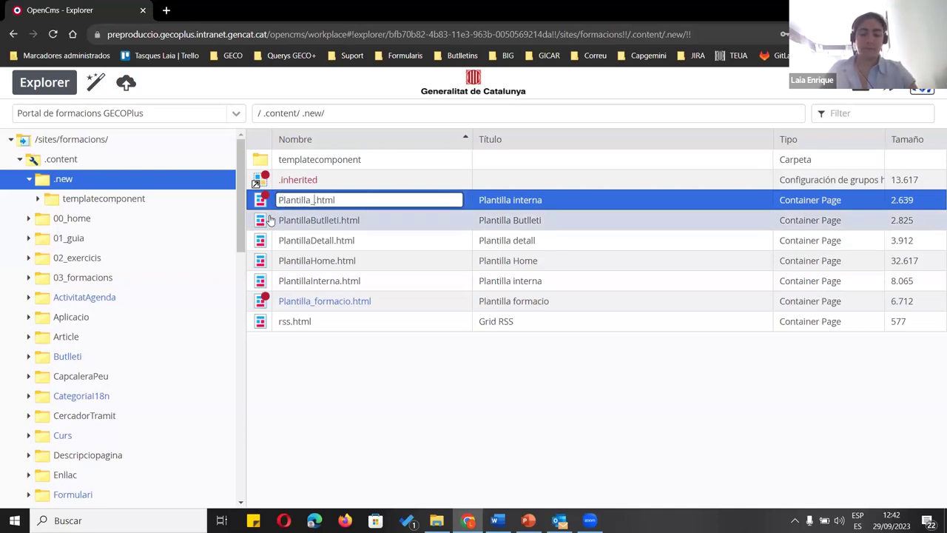
{"action": "type", "text": "Home_"}
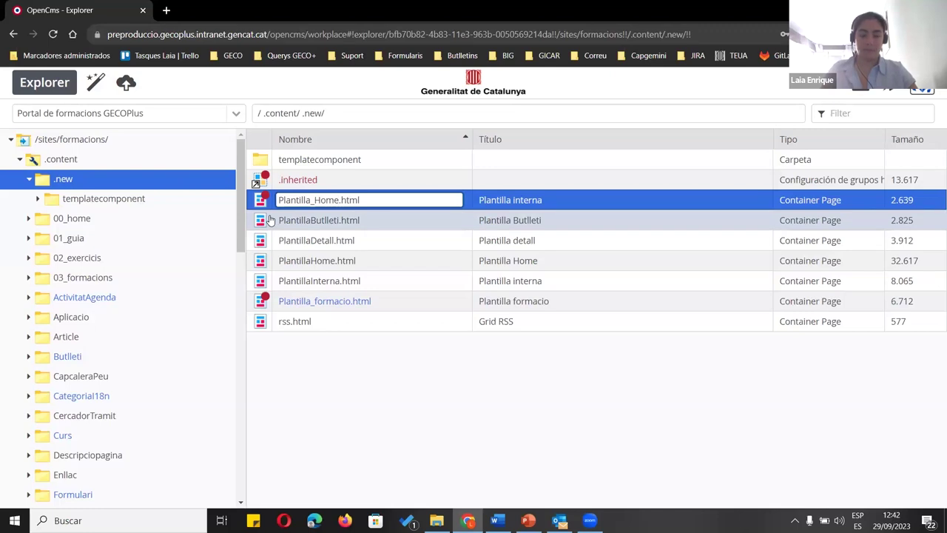
{"action": "type", "text": "Laia"}
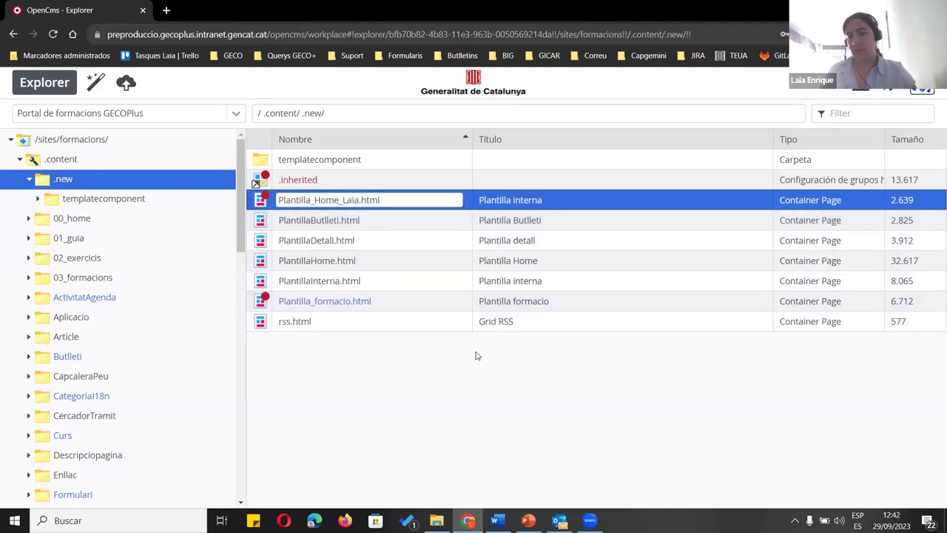
{"action": "left_click", "coordinate": [456, 392]}
Open the name of Plantilla_formacio.html for renaming and remove "formacio", keeping the Plantilla_ prefix and the .html extension
{"action": "right_click", "coordinate": [352, 301]}
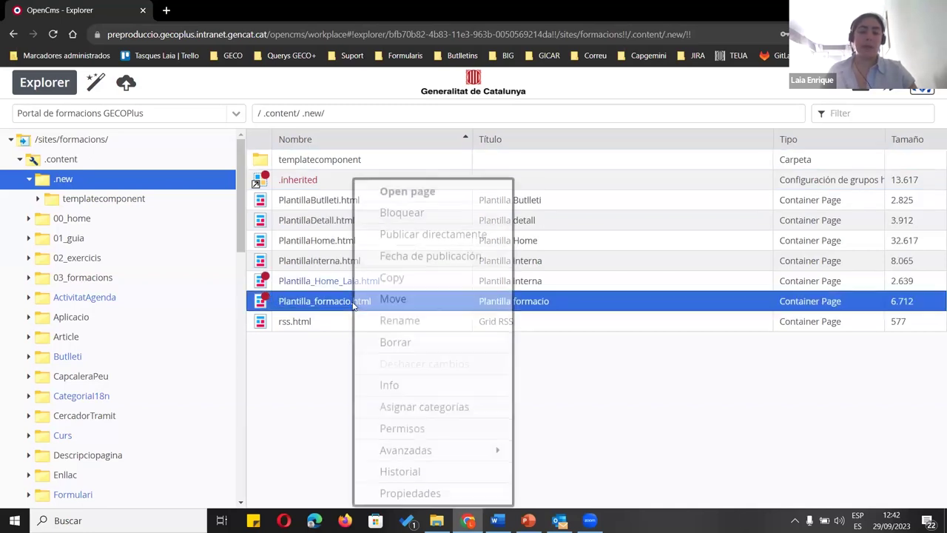
{"action": "left_click", "coordinate": [414, 325]}
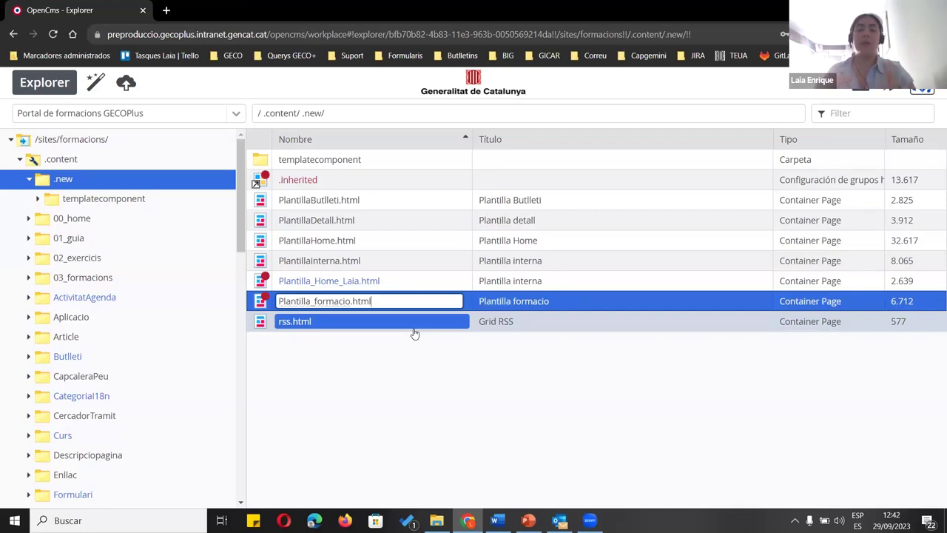
{"action": "key", "text": "Left"}
{"action": "key", "text": "Left"}
{"action": "key", "text": "Left"}
{"action": "key", "text": "Left"}
{"action": "key", "text": "Left"}
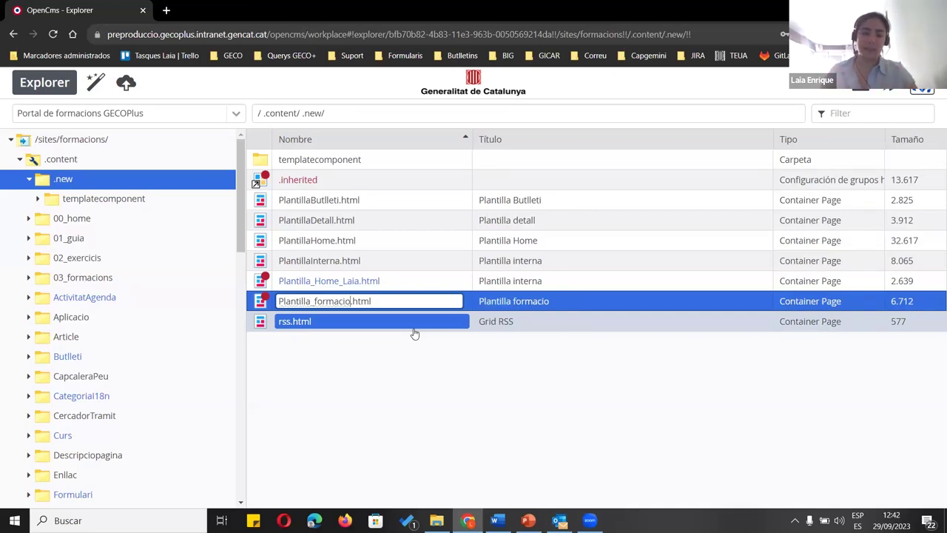
{"action": "key", "text": "BackSpace"}
{"action": "key", "text": "BackSpace"}
{"action": "key", "text": "BackSpace"}
{"action": "key", "text": "BackSpace"}
{"action": "key", "text": "BackSpace"}
{"action": "key", "text": "BackSpace"}
{"action": "key", "text": "BackSpace"}
{"action": "key", "text": "BackSpace"}
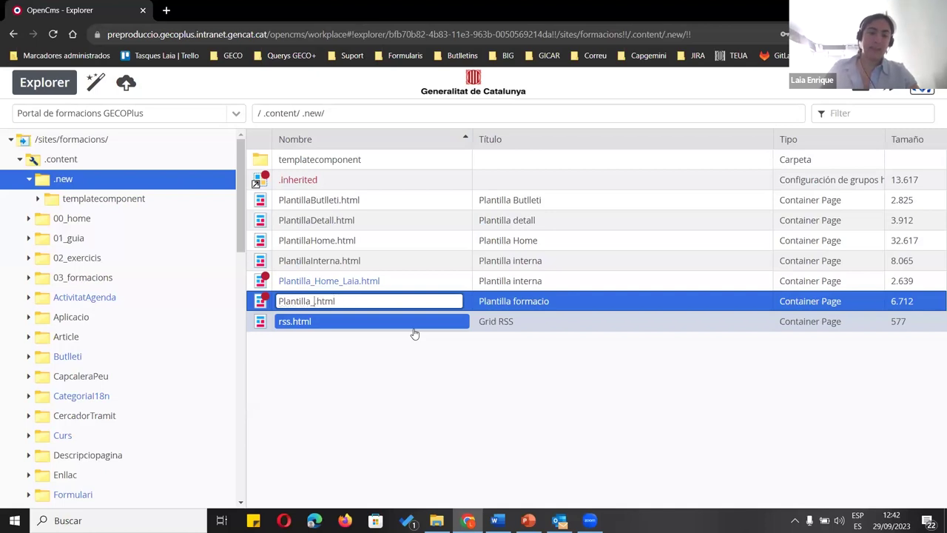
{"action": "type", "text": "Interna"}
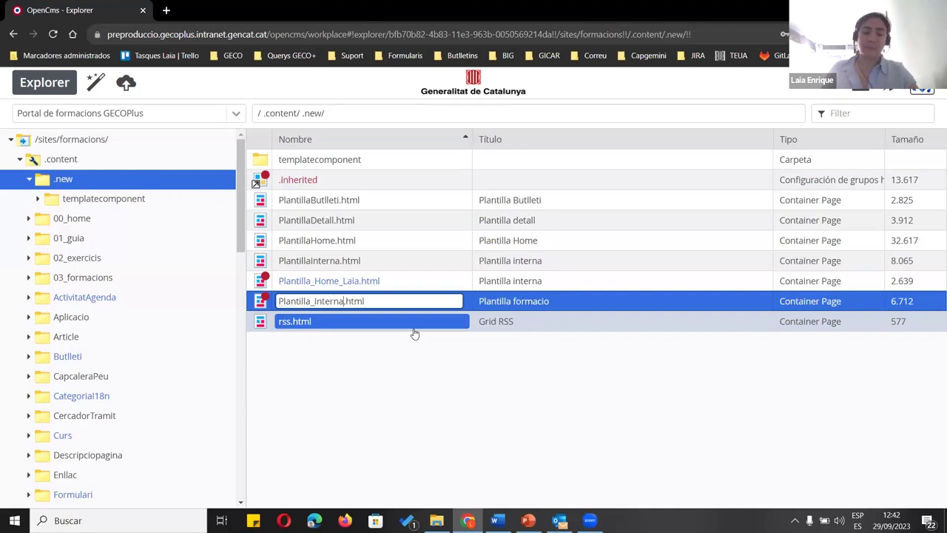
{"action": "type", "text": "_"}
{"action": "key", "text": "BackSpace"}
{"action": "key", "text": "BackSpace"}
{"action": "key", "text": "BackSpace"}
{"action": "key", "text": "BackSpace"}
{"action": "key", "text": "BackSpace"}
{"action": "key", "text": "BackSpace"}
{"action": "key", "text": "BackSpace"}
{"action": "key", "text": "BackSpace"}
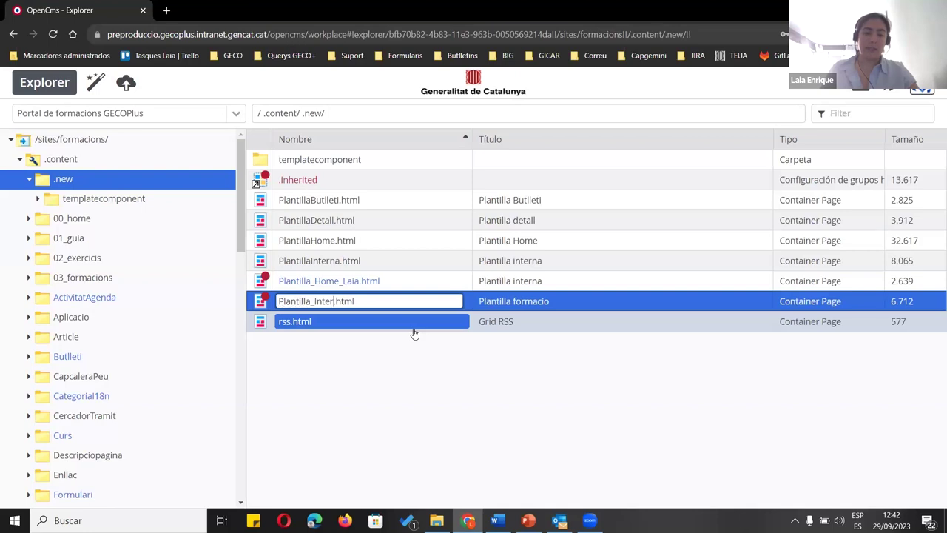
Complete the open file name as Plantilla_Detall_ followed by the trainer's first name, before the .html extension
{"action": "type", "text": "Detall"}
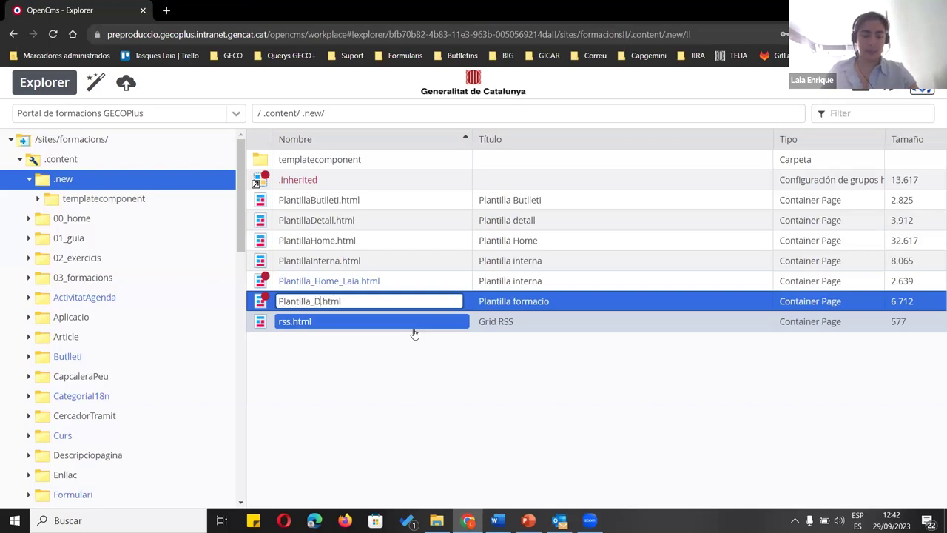
{"action": "type", "text": "_"}
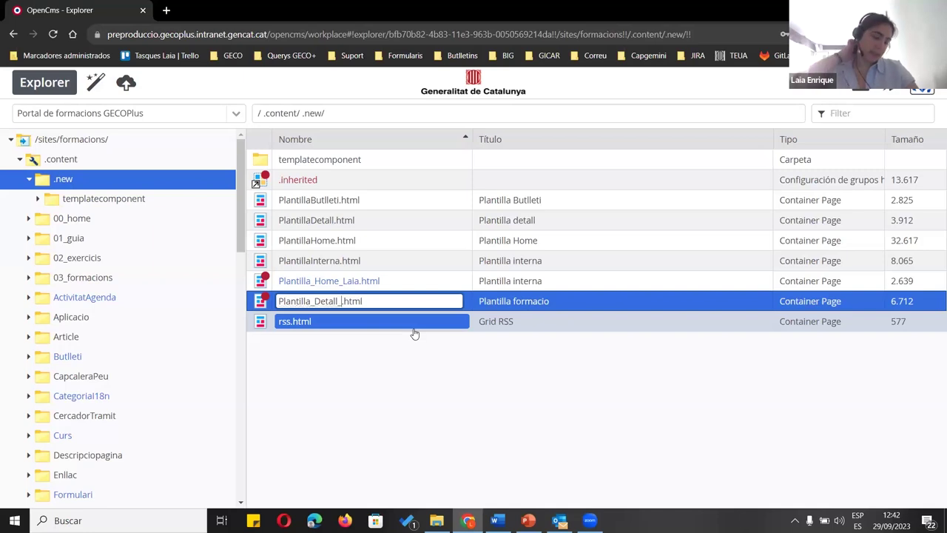
{"action": "type", "text": "Laia"}
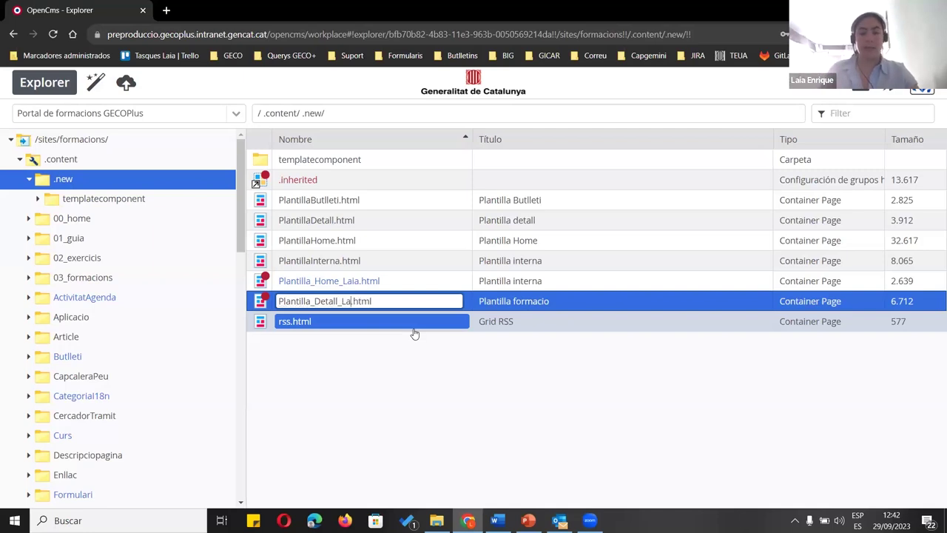
{"action": "key", "text": "Return"}
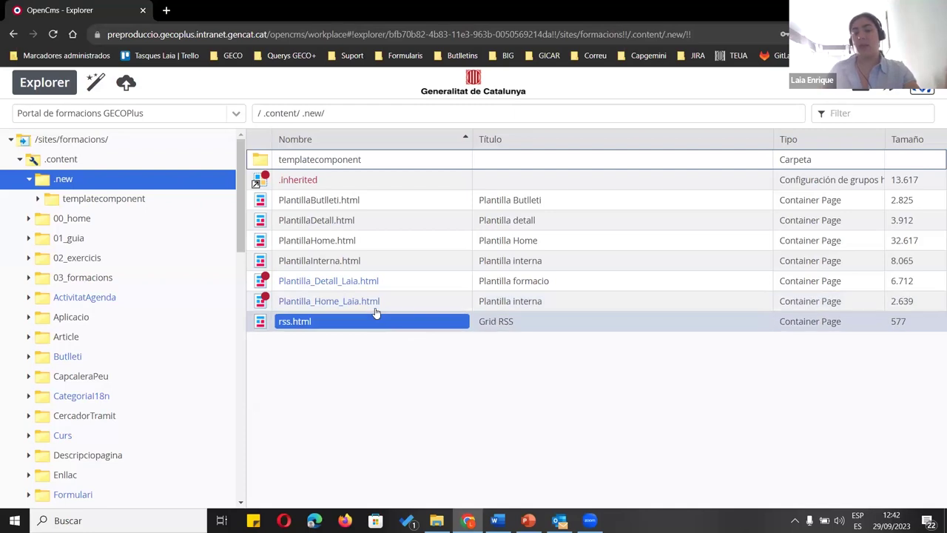
Change the title of the renamed home template to "Plantilla Home" followed by the trainer's first name
{"action": "left_click", "coordinate": [384, 267]}
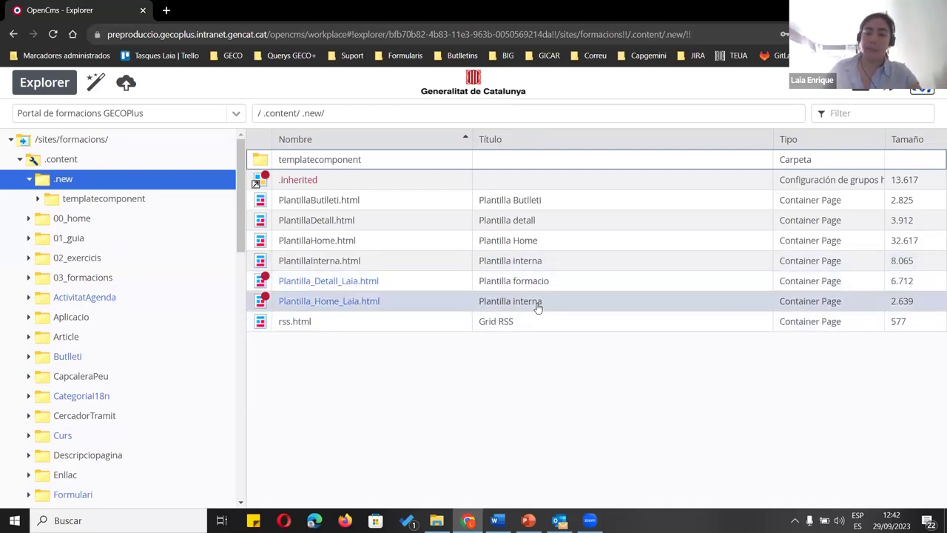
{"action": "left_click", "coordinate": [538, 308]}
{"action": "left_click", "coordinate": [545, 304]}
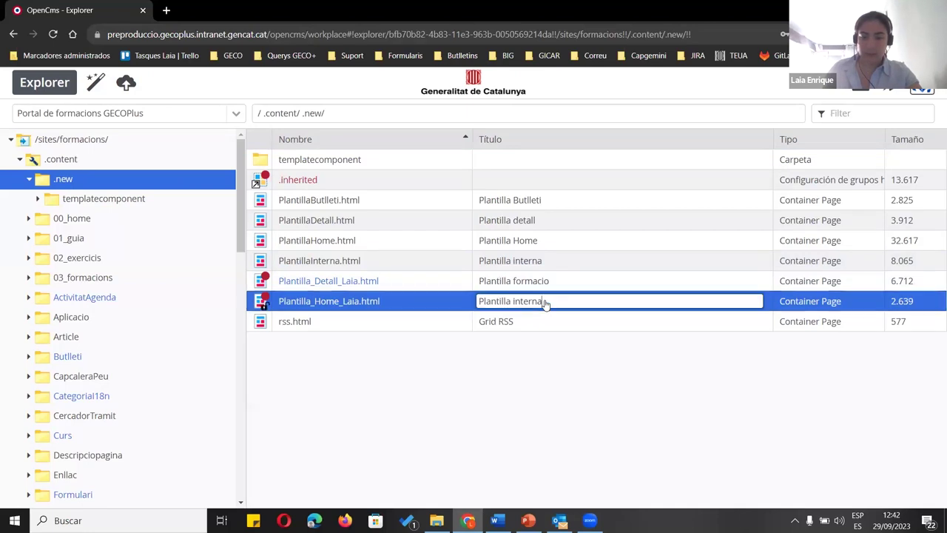
{"action": "key", "text": "BackSpace"}
{"action": "key", "text": "BackSpace"}
{"action": "key", "text": "BackSpace"}
{"action": "key", "text": "BackSpace"}
{"action": "key", "text": "BackSpace"}
{"action": "key", "text": "BackSpace"}
{"action": "key", "text": "BackSpace"}
{"action": "key", "text": "BackSpace"}
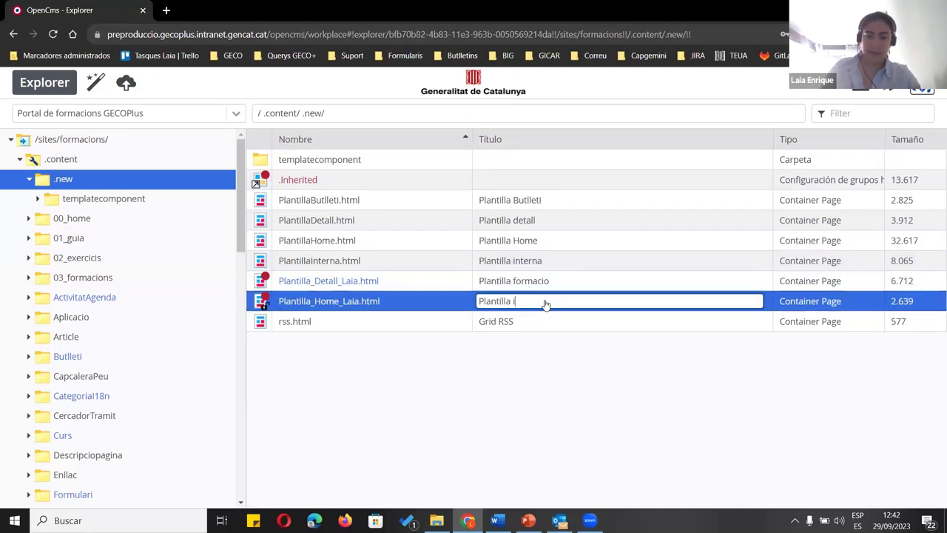
{"action": "type", "text": "Home"}
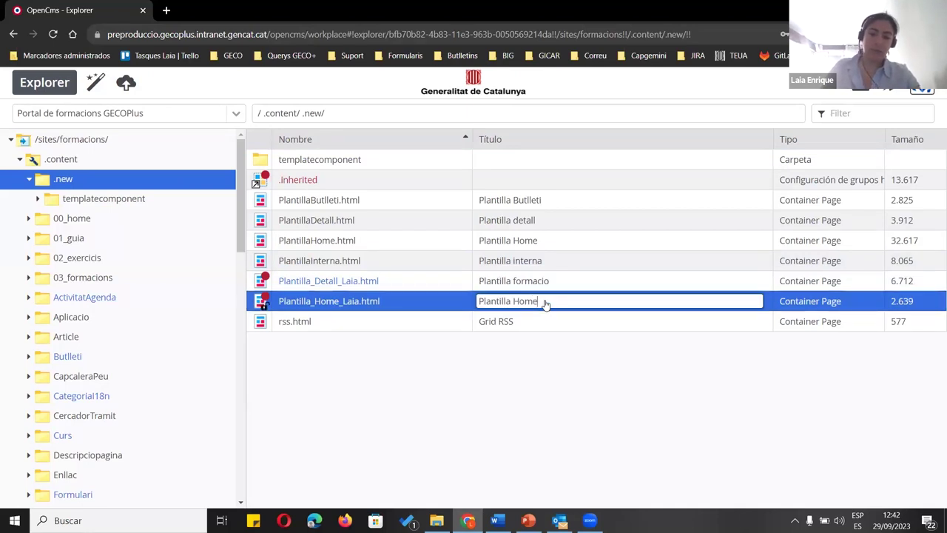
{"action": "type", "text": " Laia"}
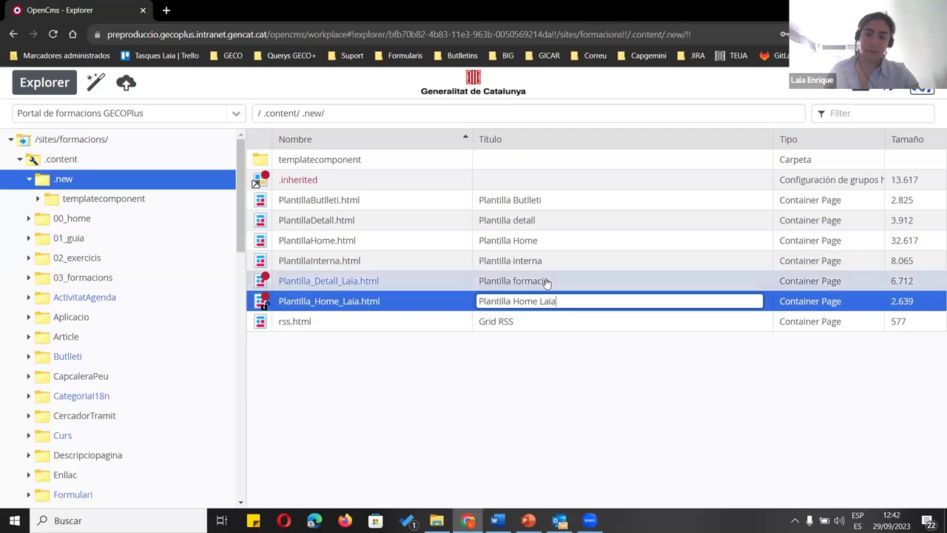
{"action": "key", "text": "Return"}
Change the title of the renamed detail template to "Plantilla Detall" followed by the trainer's first name
{"action": "left_click", "coordinate": [548, 281]}
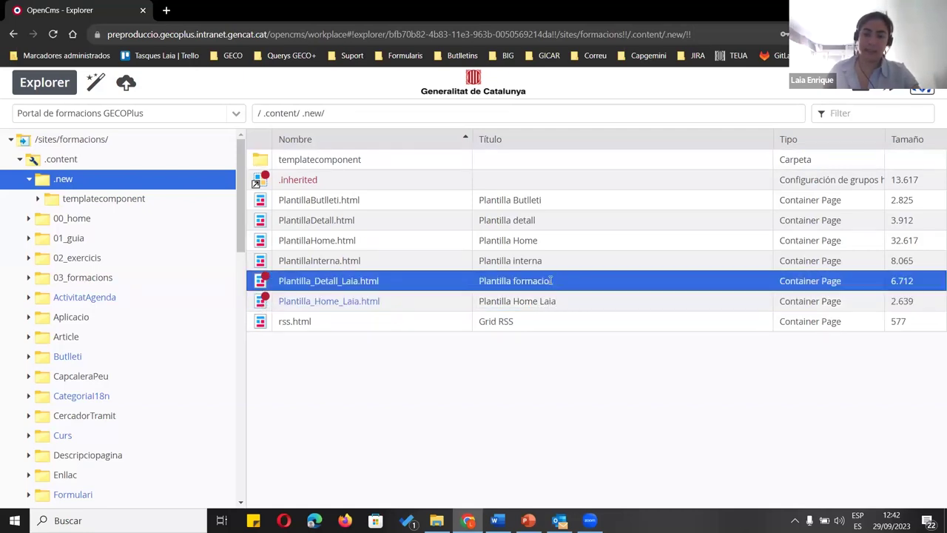
{"action": "left_click", "coordinate": [550, 283]}
{"action": "key", "text": "BackSpace"}
{"action": "key", "text": "BackSpace"}
{"action": "key", "text": "BackSpace"}
{"action": "key", "text": "BackSpace"}
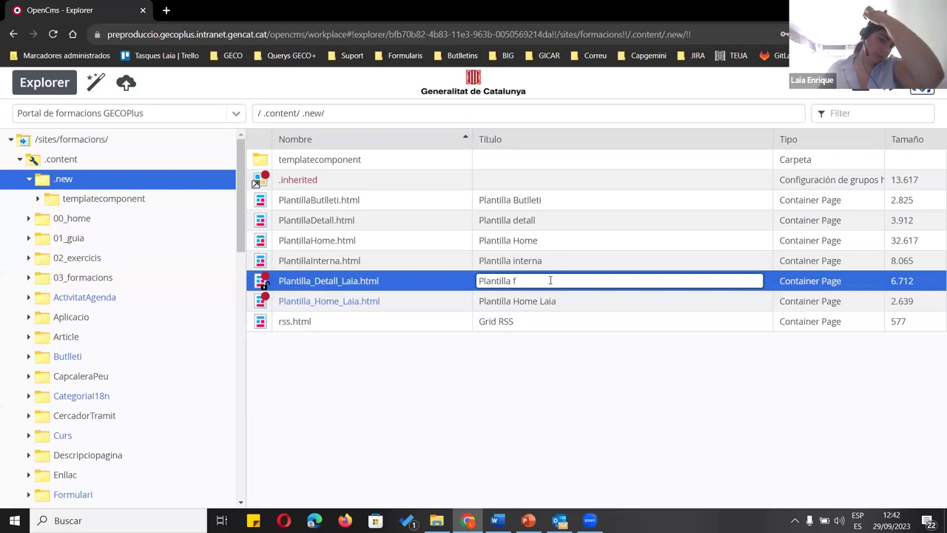
{"action": "key", "text": "BackSpace"}
{"action": "type", "text": "D"}
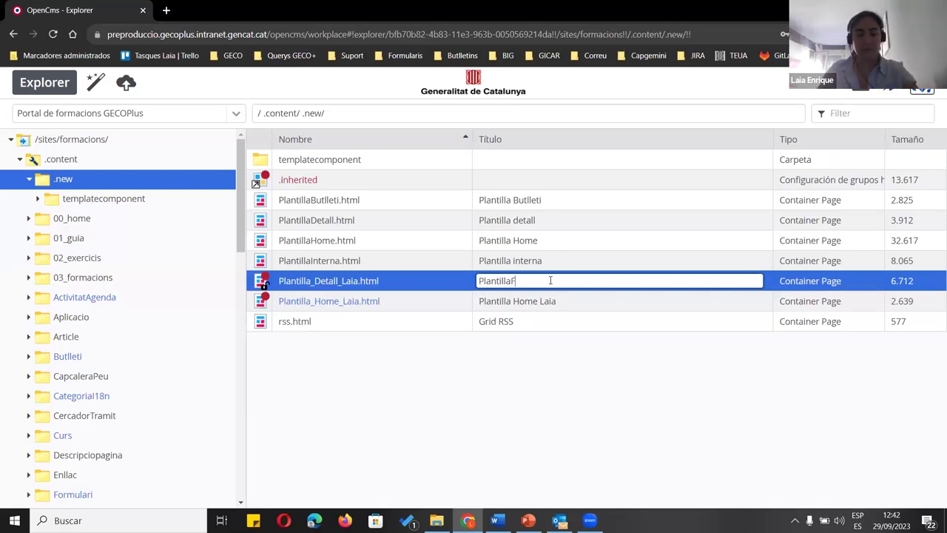
{"action": "type", "text": "eta"}
{"action": "key", "text": "BackSpace"}
{"action": "key", "text": "BackSpace"}
{"action": "key", "text": "BackSpace"}
{"action": "key", "text": "BackSpace"}
{"action": "key", "text": "BackSpace"}
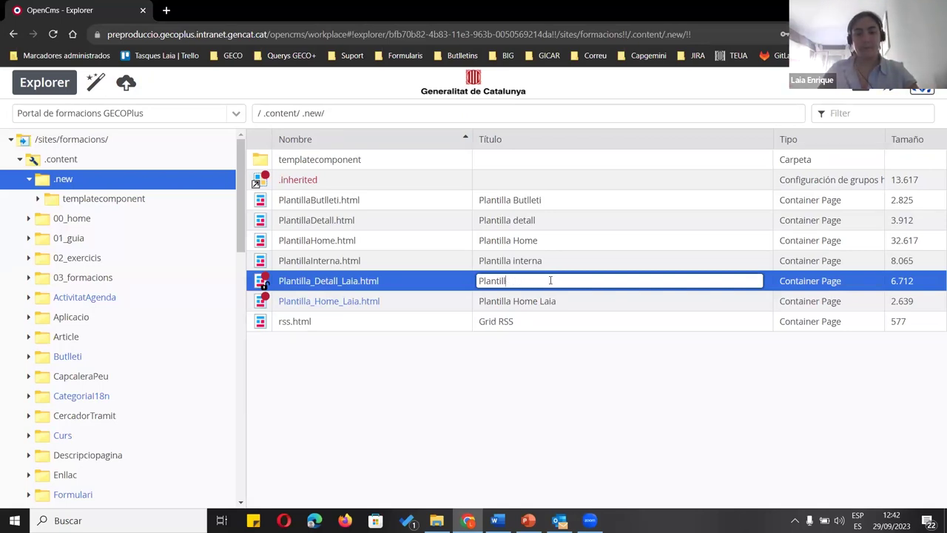
{"action": "type", "text": "a Deta"}
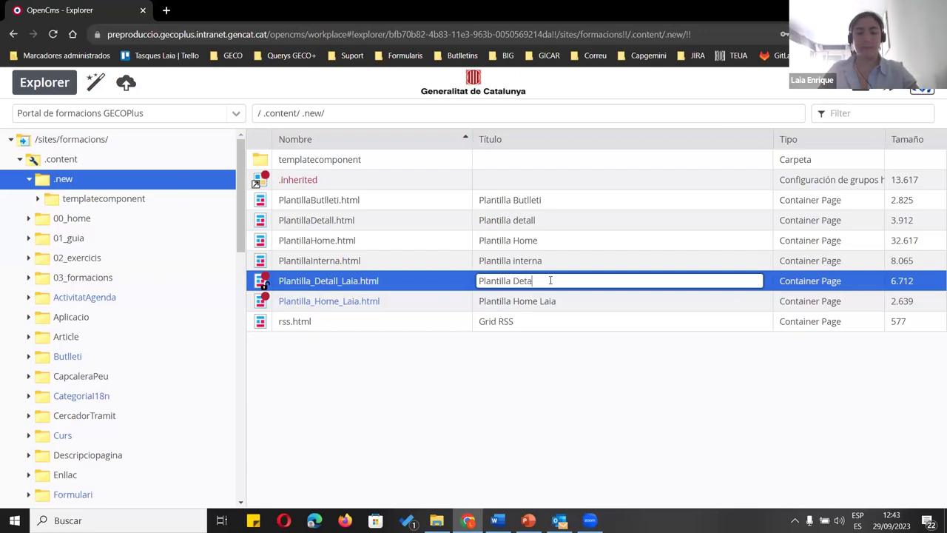
{"action": "type", "text": "ll Laia"}
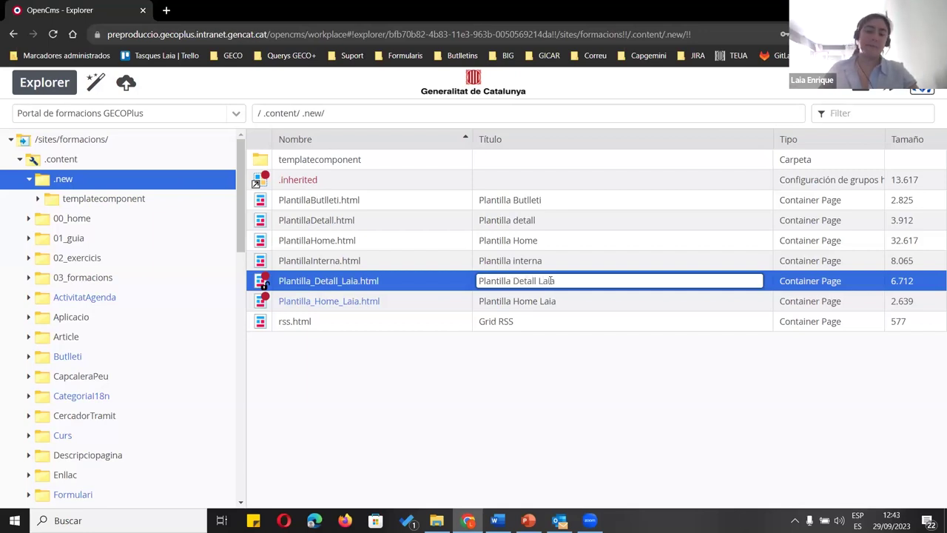
{"action": "key", "text": "Return"}
Copy PlantillaInterna.html as a new resource to /.content/.new/ under the name Plantilla_Interna_ followed by the trainer's first name and .html
{"action": "right_click", "coordinate": [403, 264]}
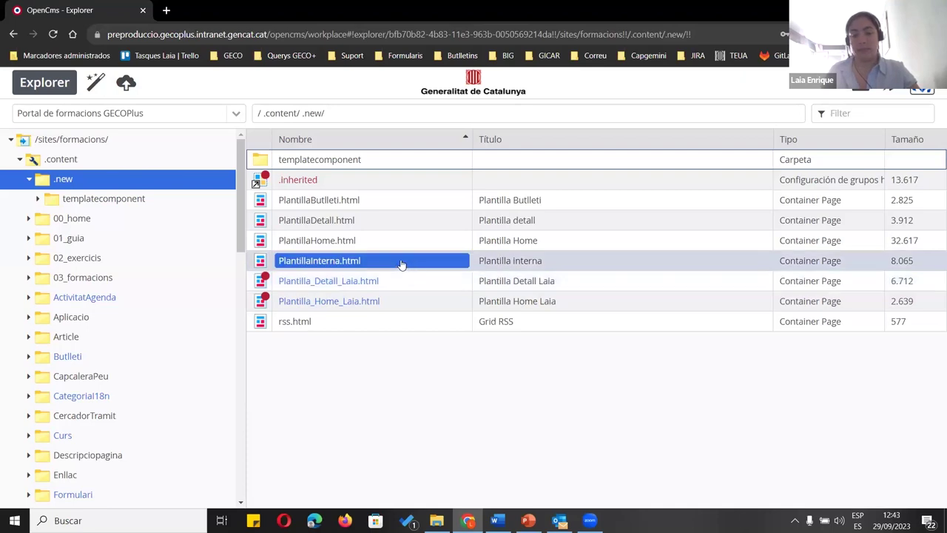
{"action": "left_click", "coordinate": [474, 278]}
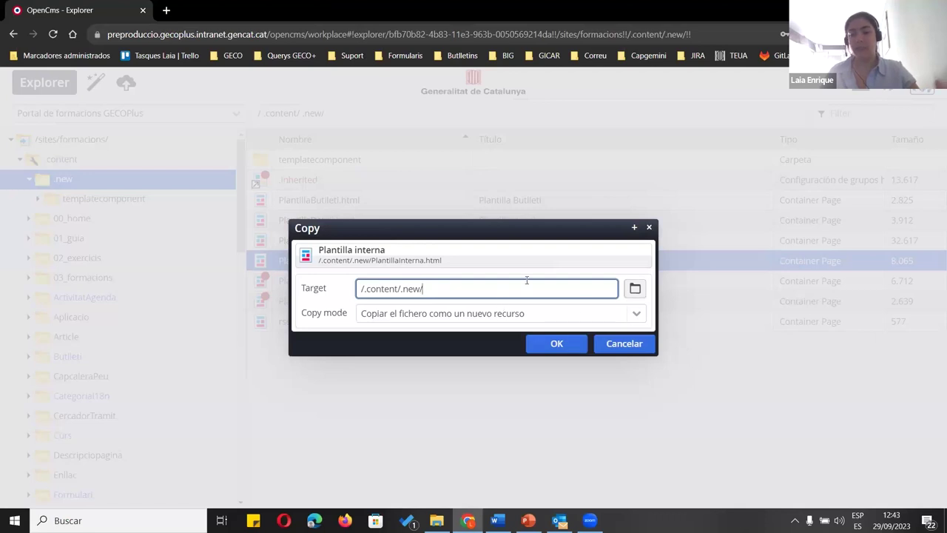
{"action": "type", "text": "lantillas"}
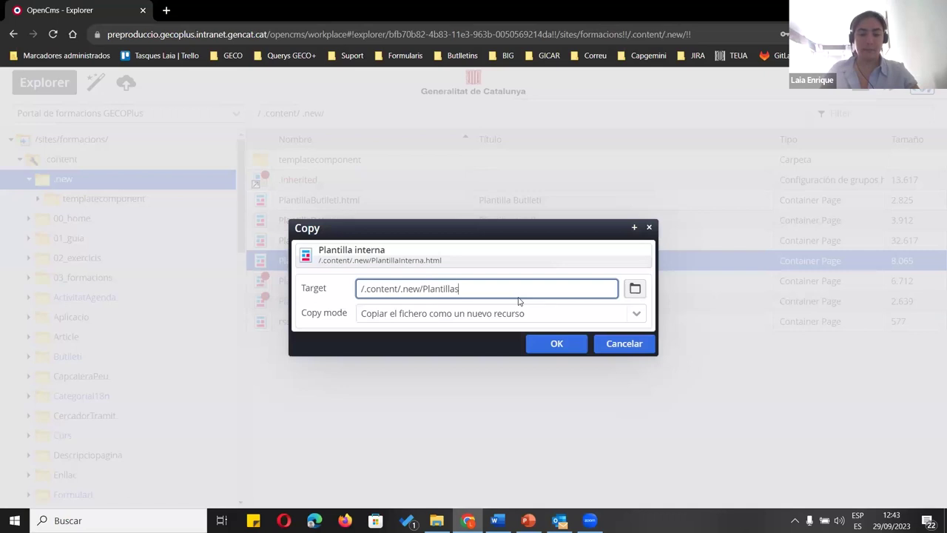
{"action": "key", "text": "BackSpace"}
{"action": "type", "text": "_Interna"}
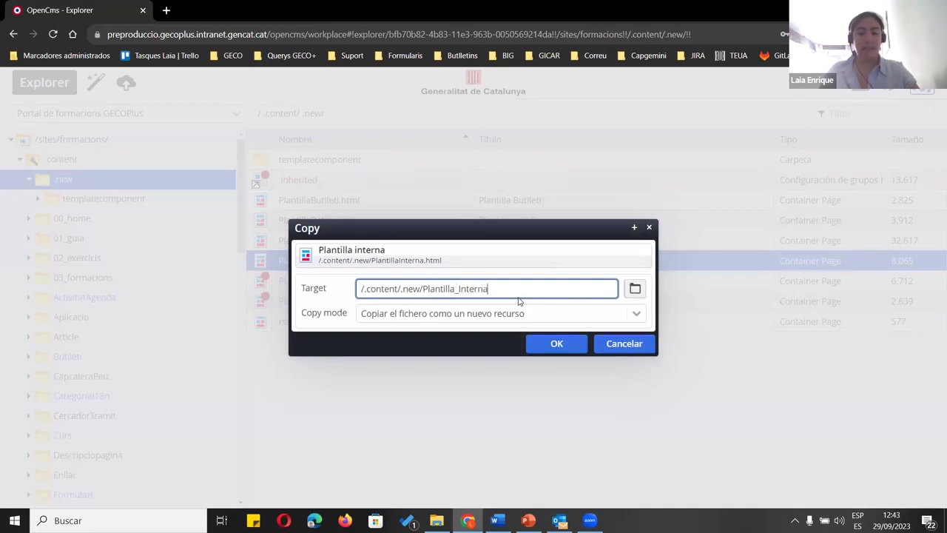
{"action": "type", "text": "_Laia.html"}
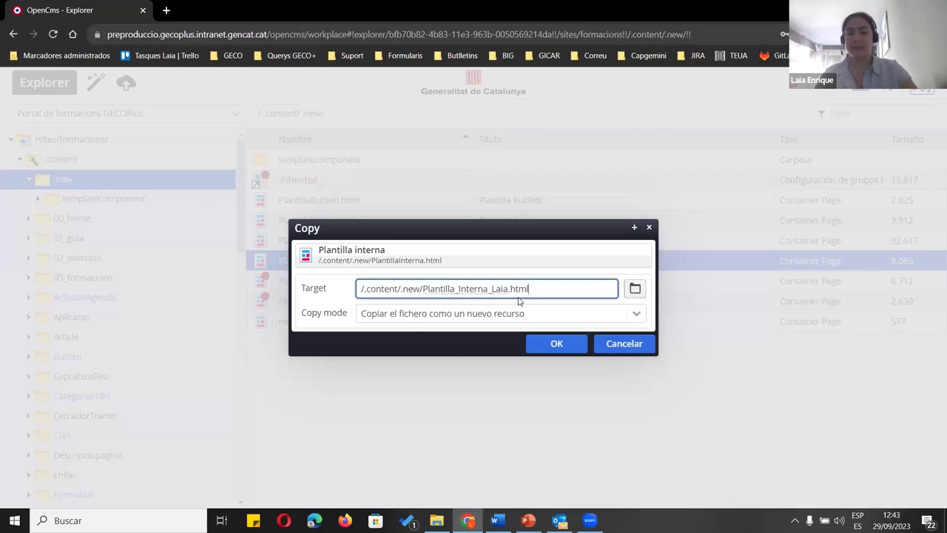
{"action": "key", "text": "Return"}
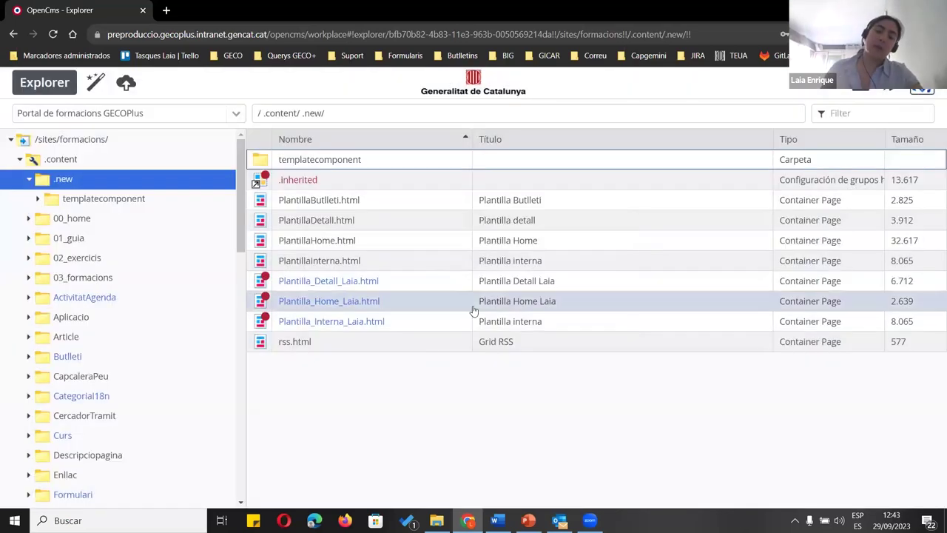
Change the title of the copied internal template to "Plantilla Interna" followed by the trainer's first name
{"action": "left_click", "coordinate": [341, 326]}
{"action": "right_click", "coordinate": [341, 327]}
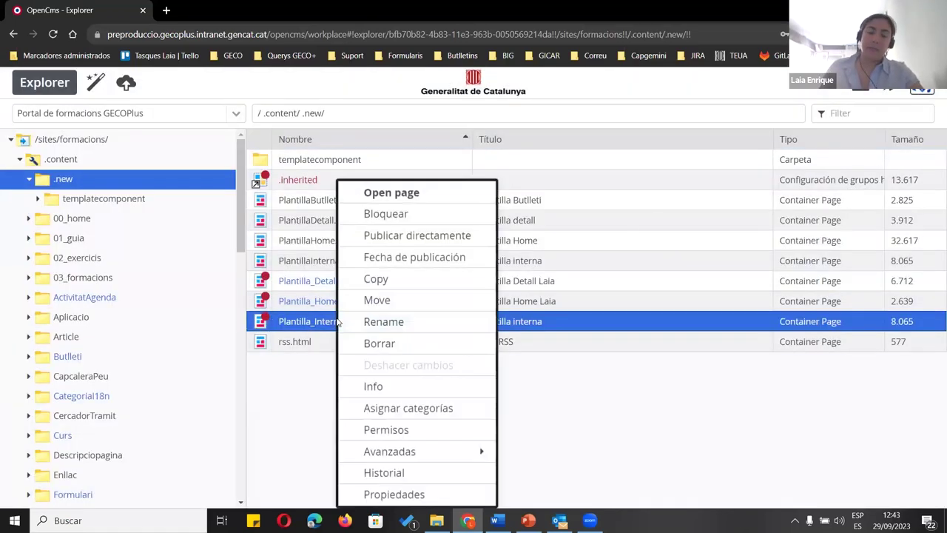
{"action": "left_click", "coordinate": [586, 321]}
{"action": "key", "text": "ctrl+Left"}
{"action": "key", "text": "Delete"}
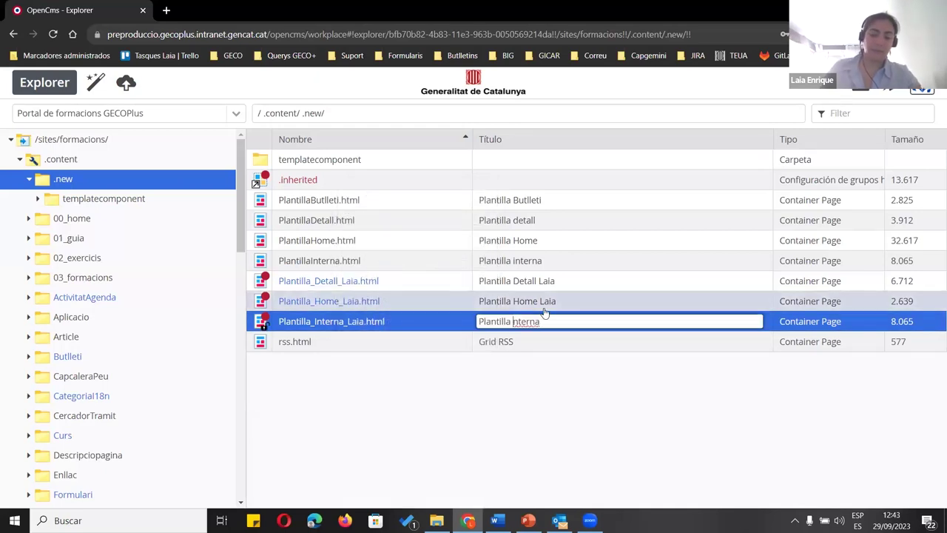
{"action": "type", "text": "Interna"}
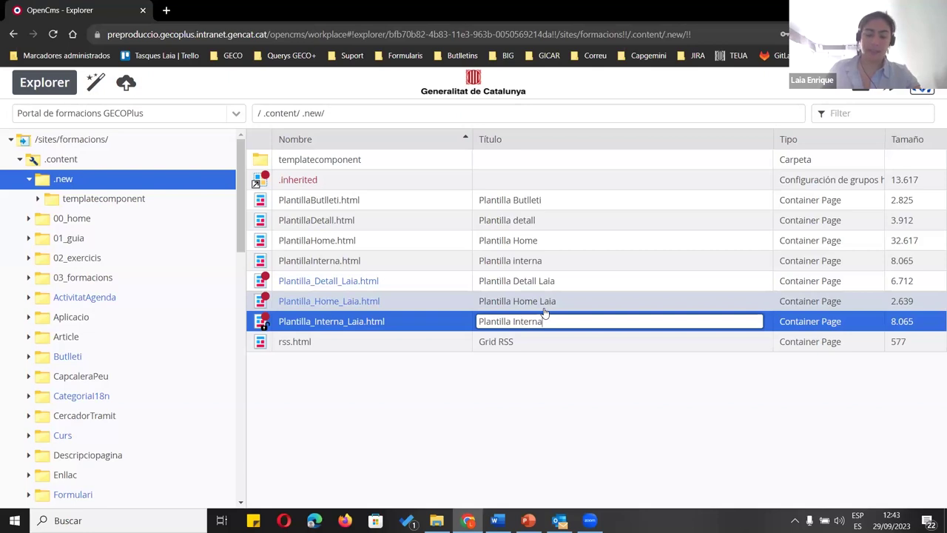
{"action": "type", "text": " Laia"}
{"action": "key", "text": "Return"}
Examine the basic, individual and shared properties of the copied internal template, and close them without changes
{"action": "right_click", "coordinate": [458, 321]}
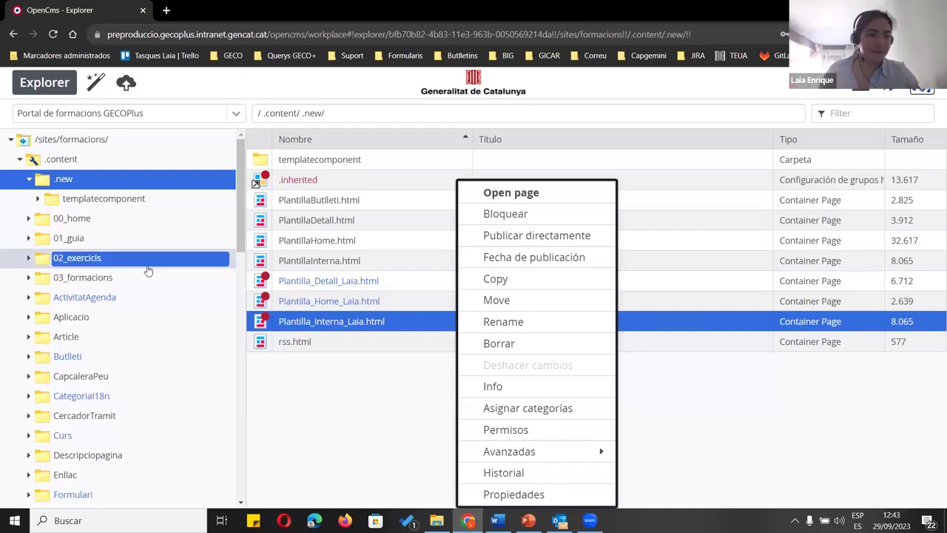
{"action": "left_click", "coordinate": [533, 495]}
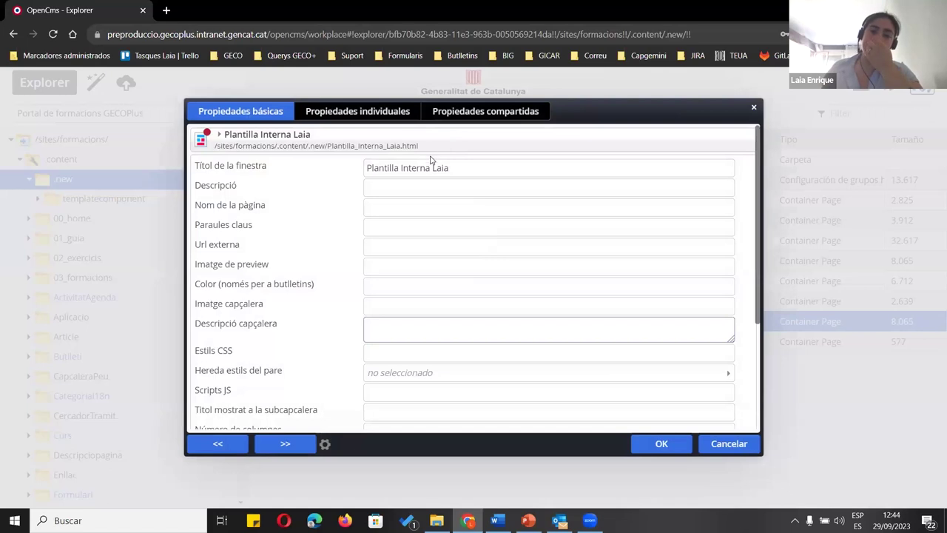
{"action": "left_click", "coordinate": [406, 189]}
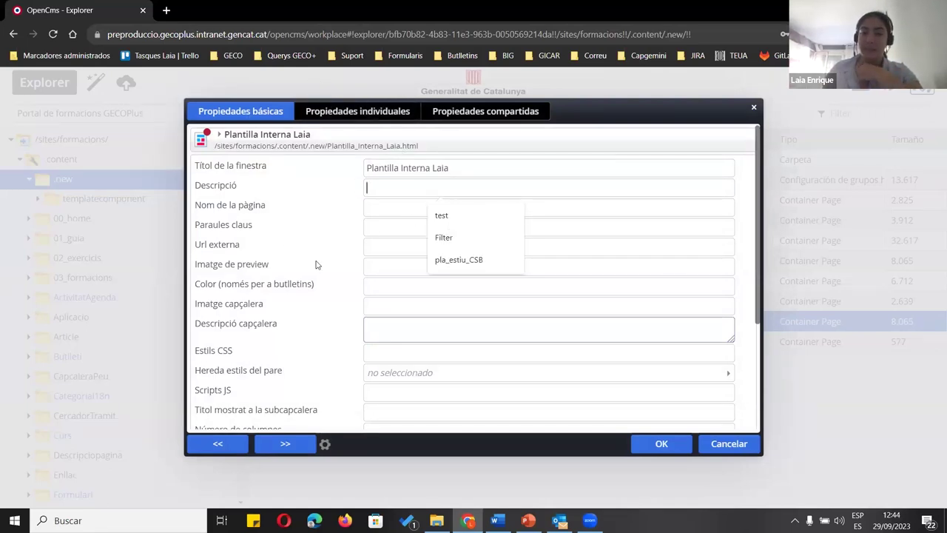
{"action": "left_click", "coordinate": [335, 113]}
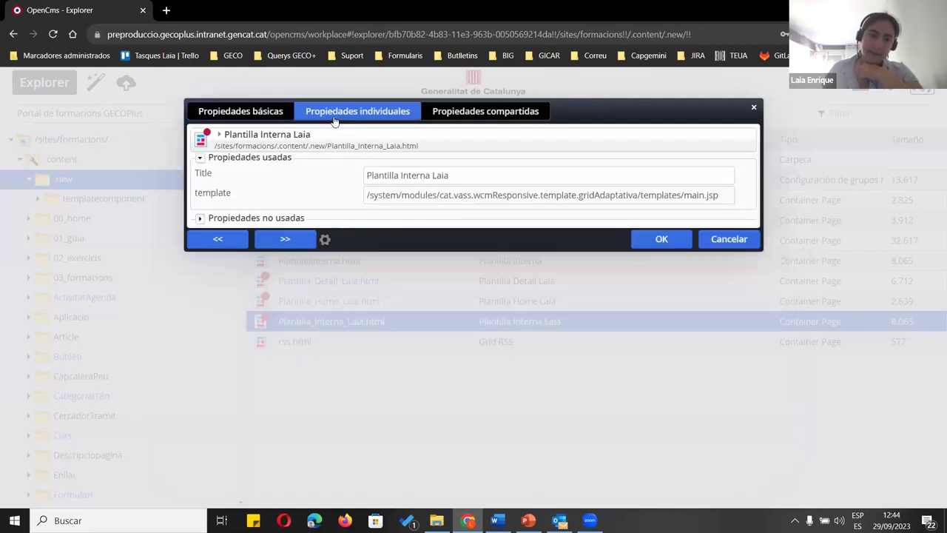
{"action": "left_click", "coordinate": [243, 112]}
{"action": "left_click", "coordinate": [485, 111]}
{"action": "left_click", "coordinate": [731, 246]}
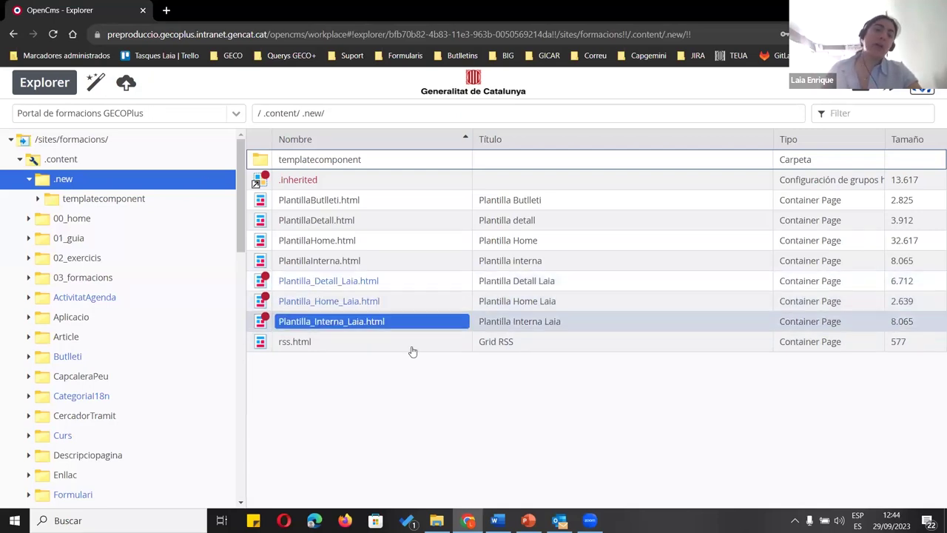
Open the trainer's detail template and title the "Amb el finançament de" footer's inherited group inheritance_group_peu1_ plus the trainer's first name and .xml; save it
{"action": "left_click", "coordinate": [399, 291]}
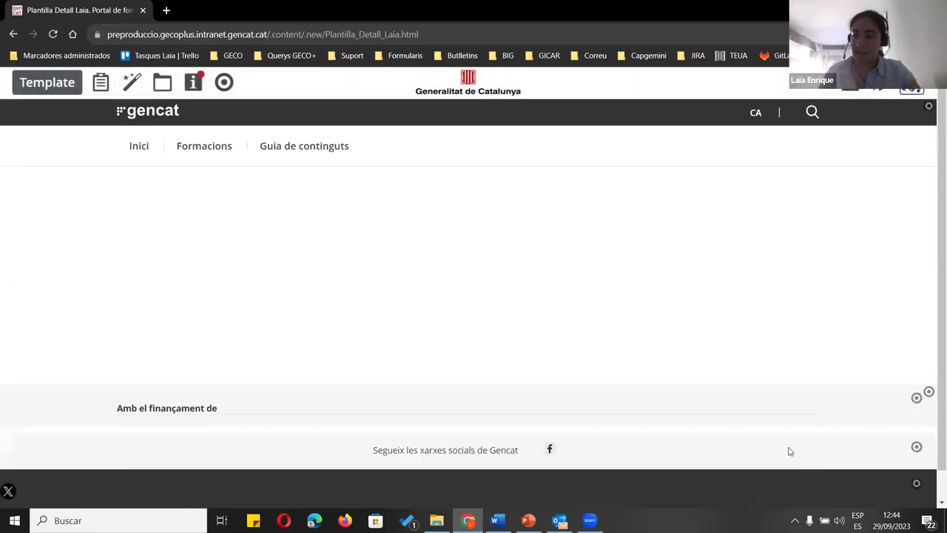
{"action": "left_click", "coordinate": [918, 400]}
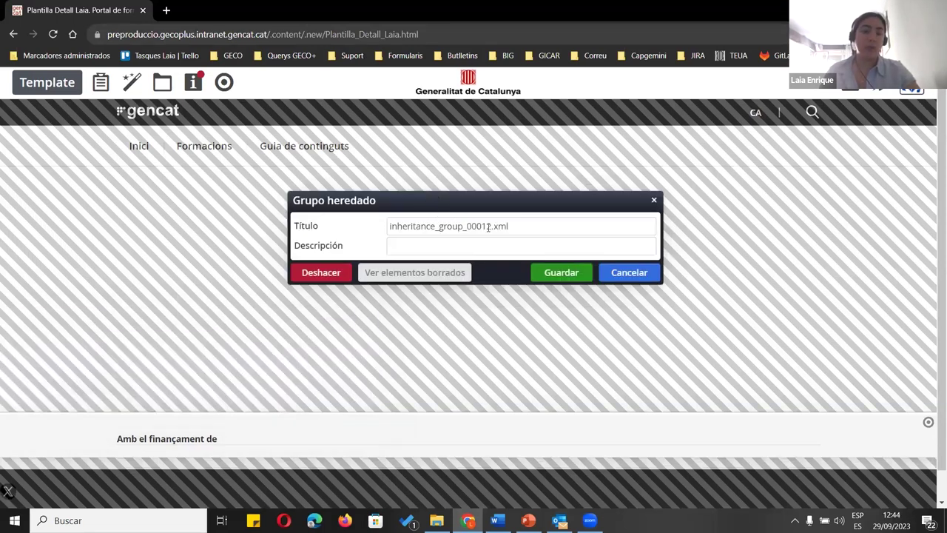
{"action": "left_click_drag", "start_coordinate": [492, 227], "coordinate": [466, 226]}
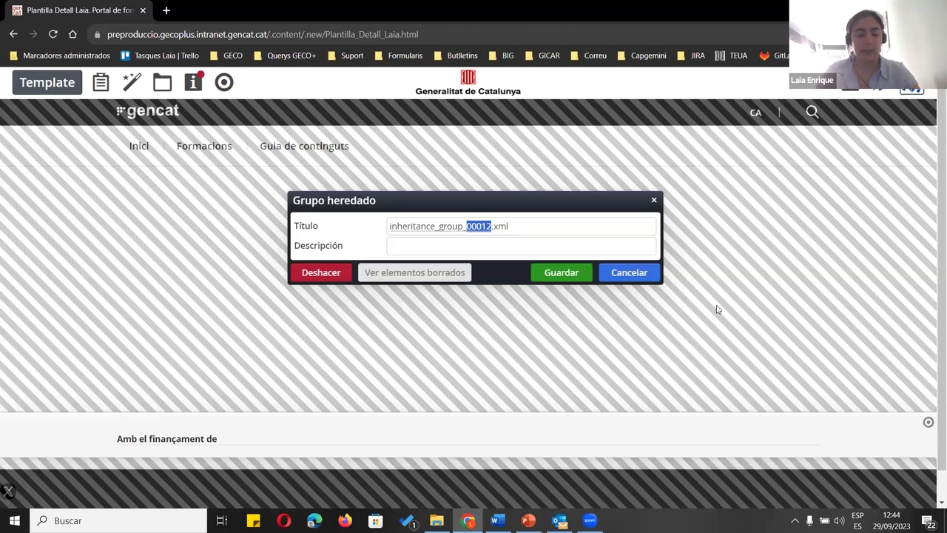
{"action": "type", "text": "peu"}
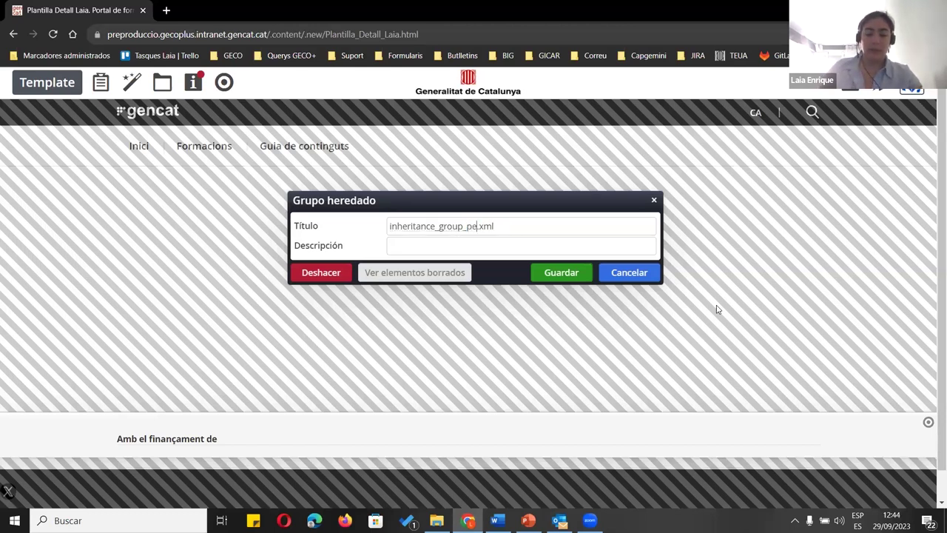
{"action": "type", "text": "_Laia"}
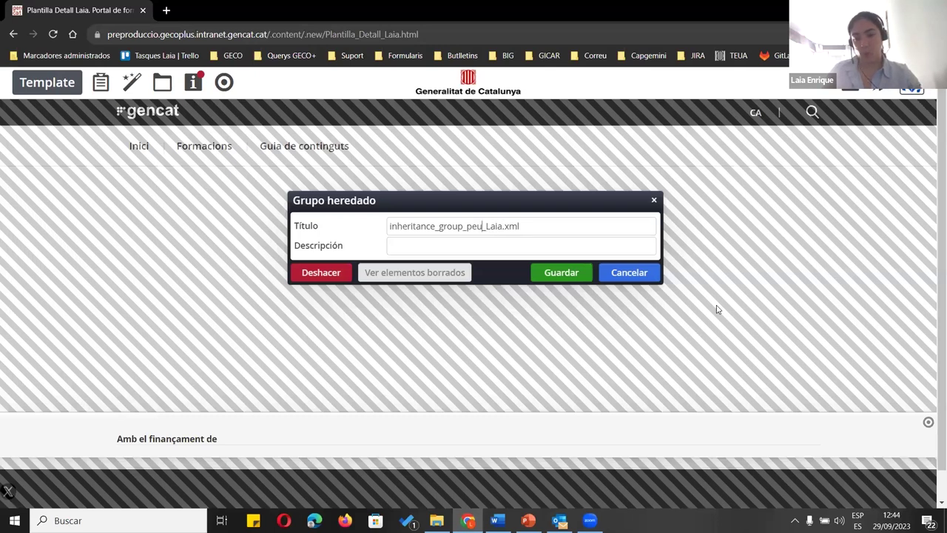
{"action": "type", "text": "1"}
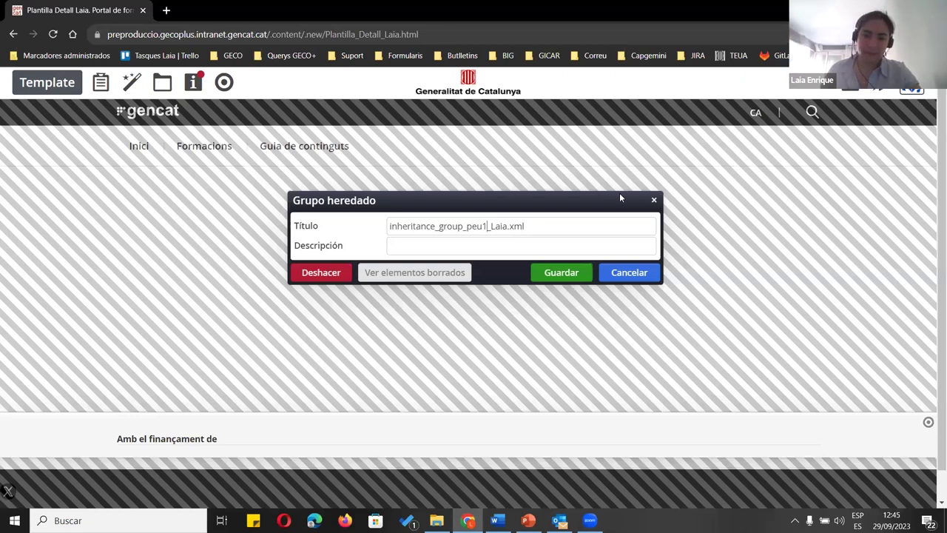
{"action": "left_click", "coordinate": [545, 276]}
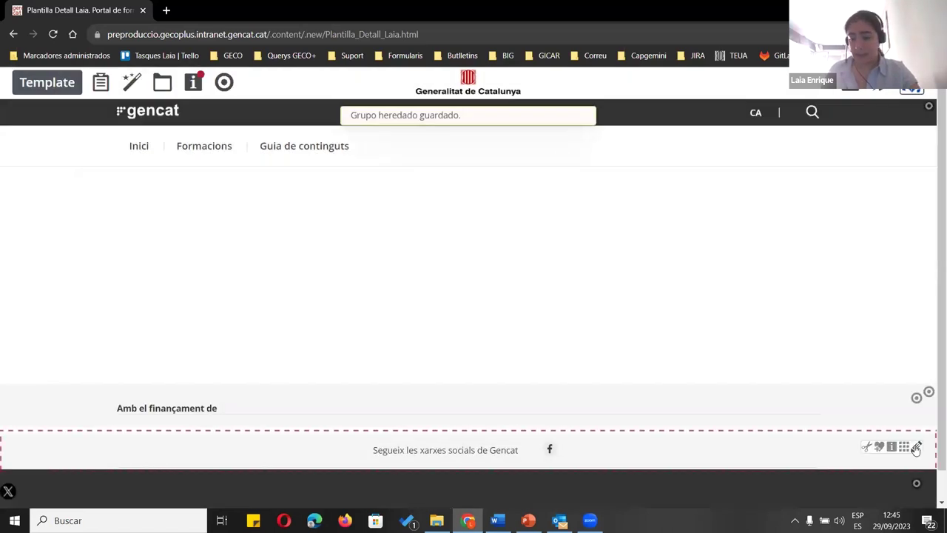
Retitle the social networks footer's inherited group as inheritance_group_peu2_ followed by the trainer's first name and .xml, and save it
{"action": "left_click", "coordinate": [916, 447]}
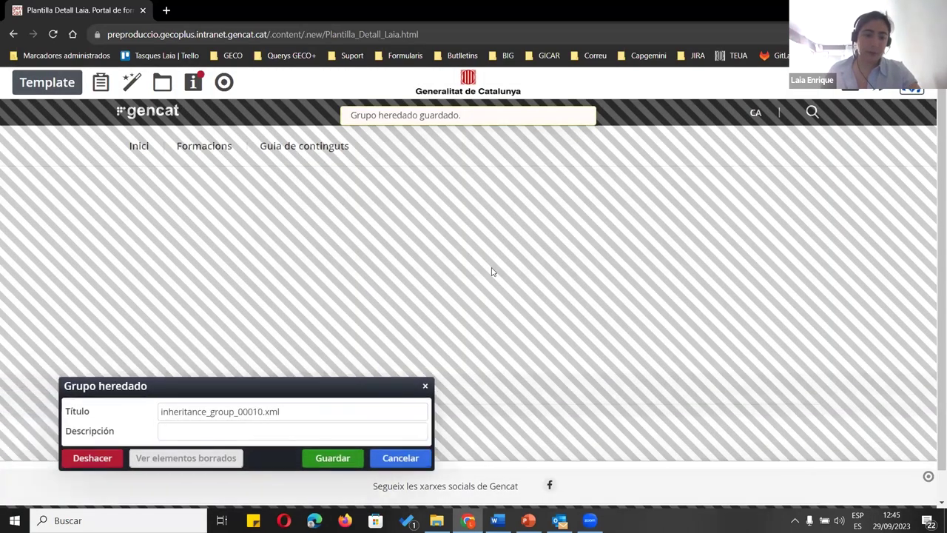
{"action": "left_click_drag", "start_coordinate": [639, 164], "coordinate": [615, 165]}
{"action": "type", "text": "peu2"}
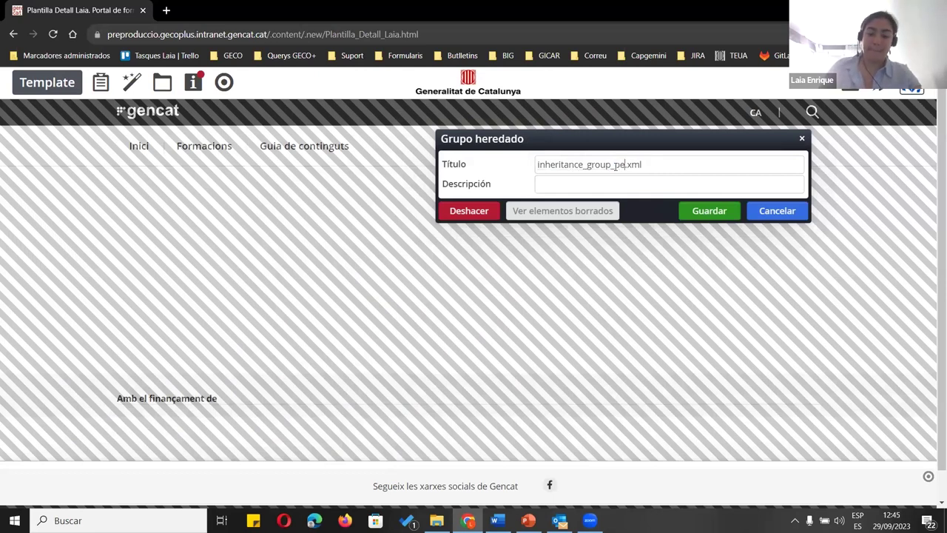
{"action": "type", "text": "_Laia"}
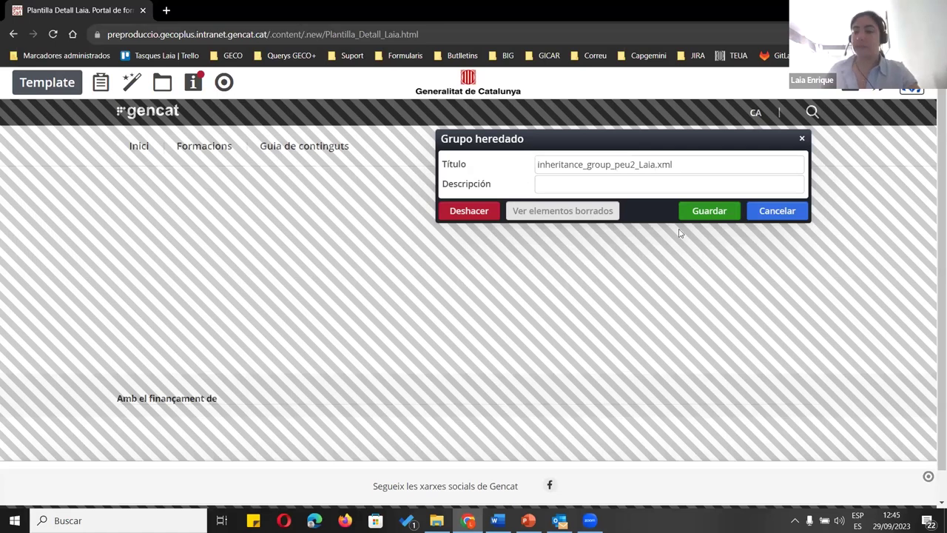
{"action": "left_click", "coordinate": [700, 216]}
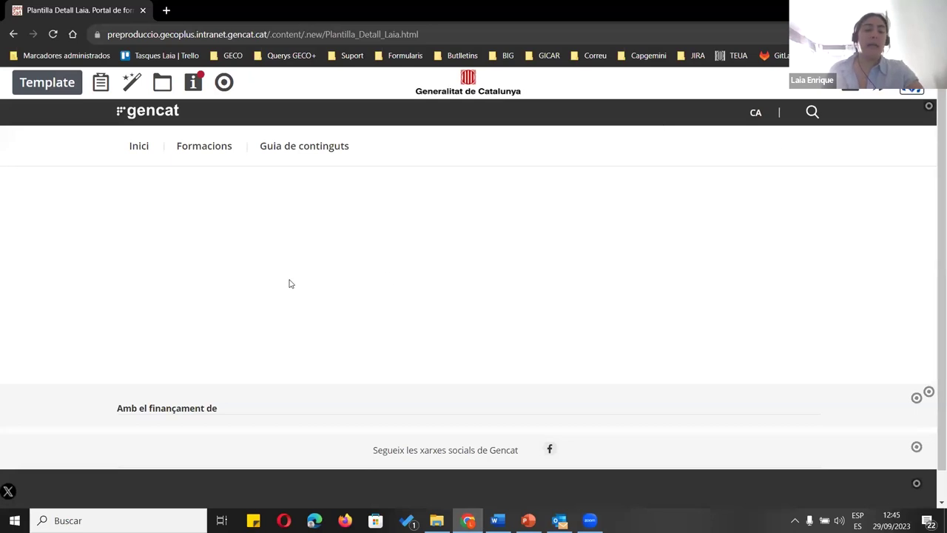
Retitle the page header's inherited group as inheritance_group_capcalera_ followed by the trainer's first name and .xml, and save it
{"action": "mouse_move", "coordinate": [924, 104]}
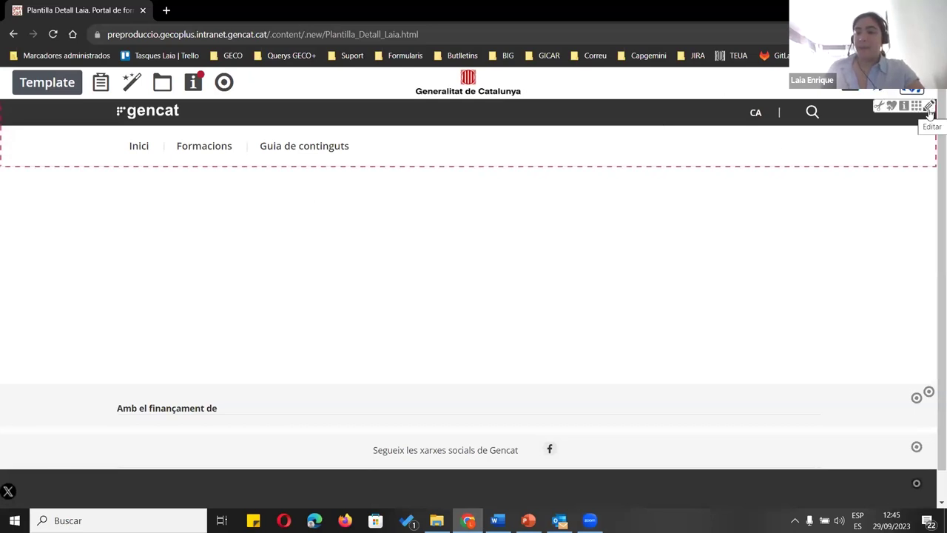
{"action": "left_click", "coordinate": [929, 106]}
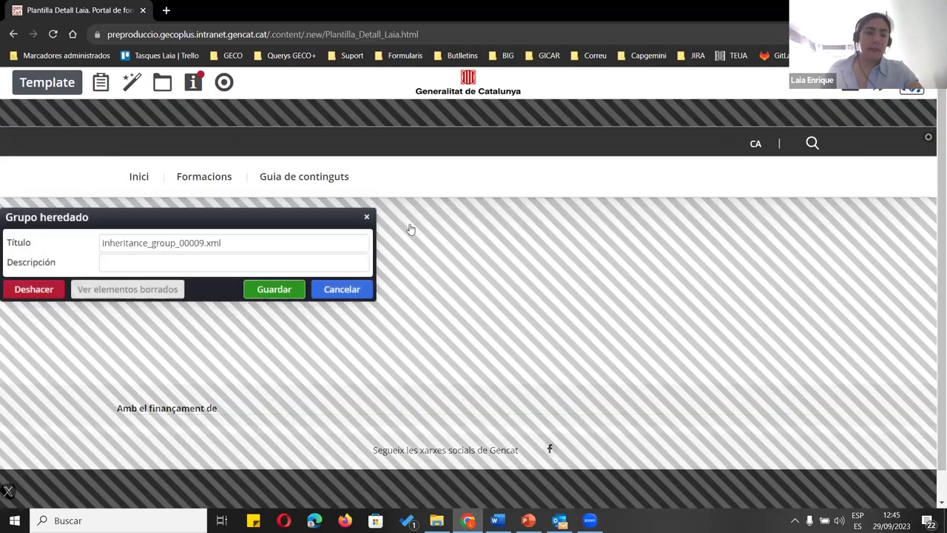
{"action": "left_click_drag", "start_coordinate": [511, 187], "coordinate": [479, 198]}
{"action": "type", "text": "cap"}
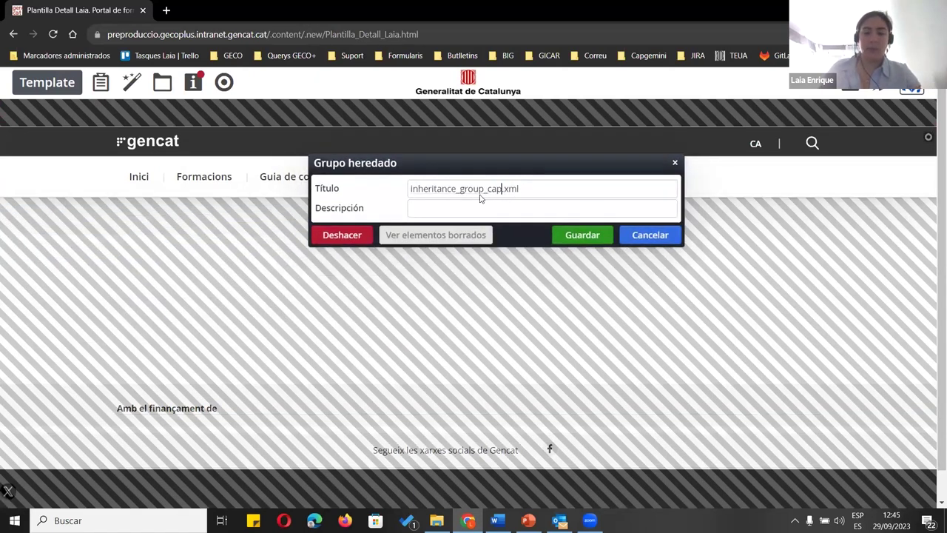
{"action": "type", "text": "caleta"}
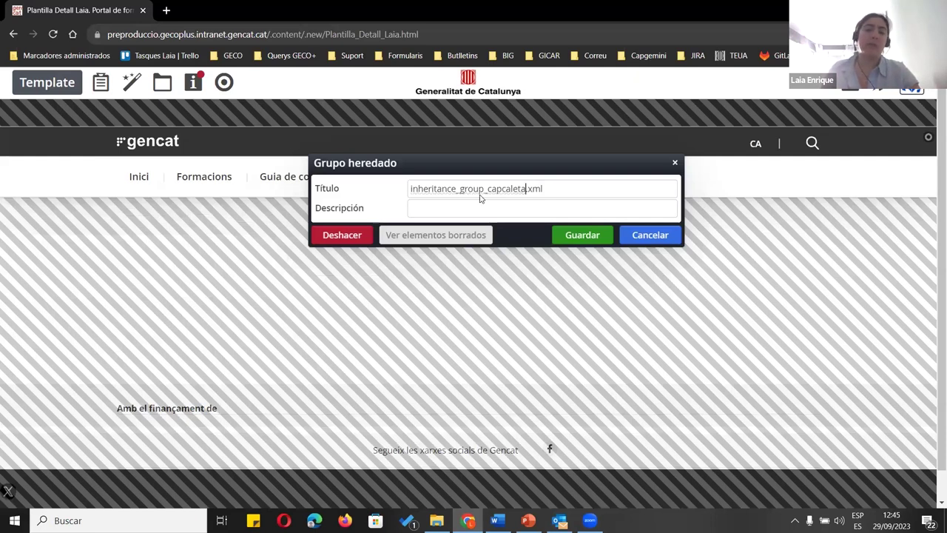
{"action": "type", "text": "_Laia"}
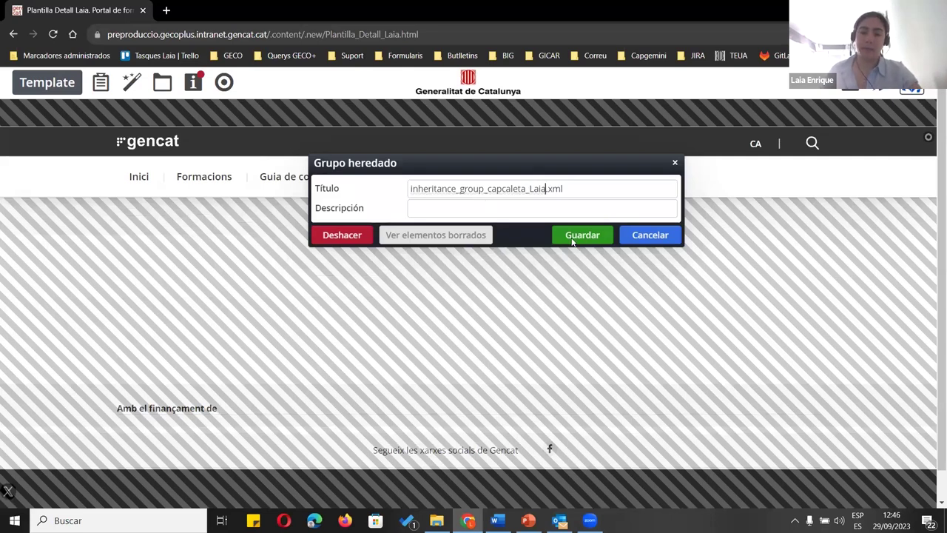
{"action": "key", "text": "Left"}
{"action": "key", "text": "Left"}
{"action": "key", "text": "Left"}
{"action": "key", "text": "Left"}
{"action": "key", "text": "Left"}
{"action": "key", "text": "Left"}
{"action": "key", "text": "BackSpace"}
{"action": "type", "text": "r"}
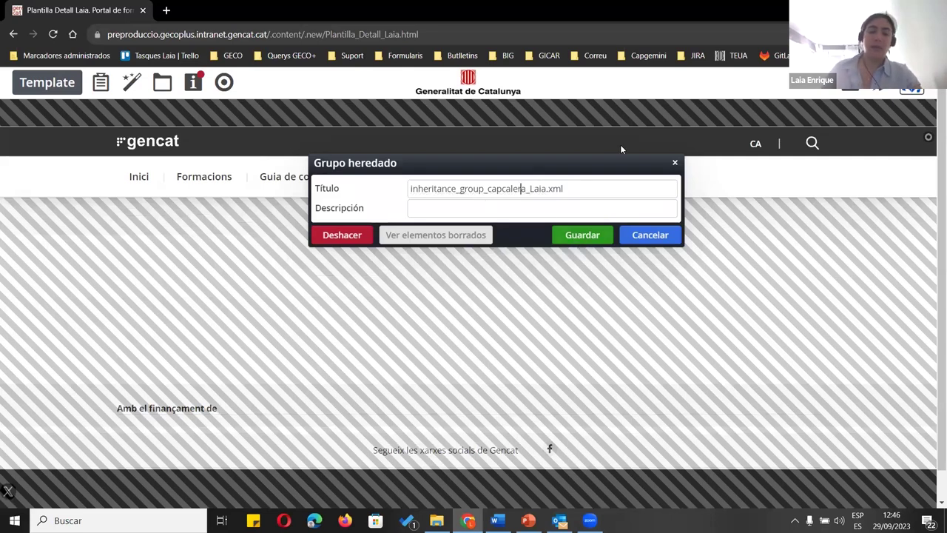
{"action": "left_click", "coordinate": [581, 236]}
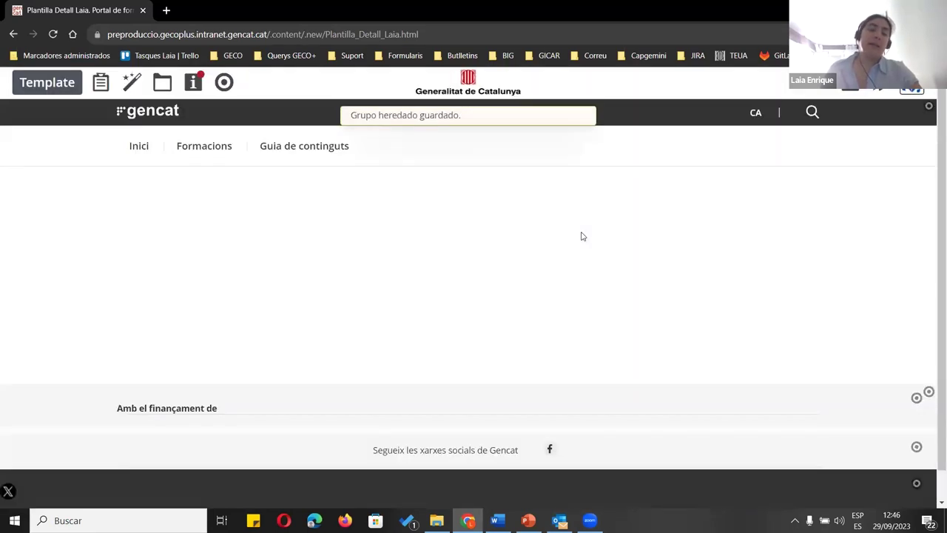
Switch to the Explorer, open the inheritance_group folder in .content and review the titles of its inherited groups
{"action": "left_click", "coordinate": [878, 87]}
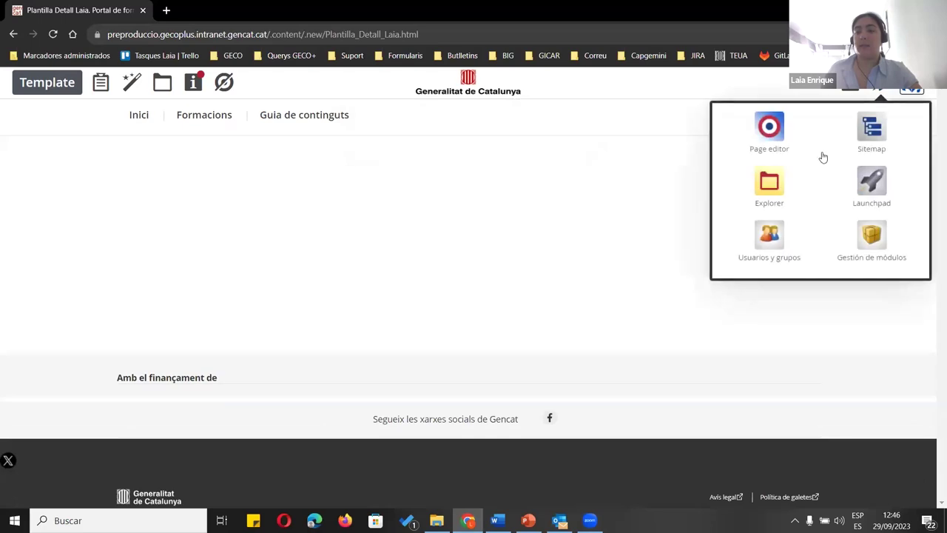
{"action": "left_click", "coordinate": [769, 183]}
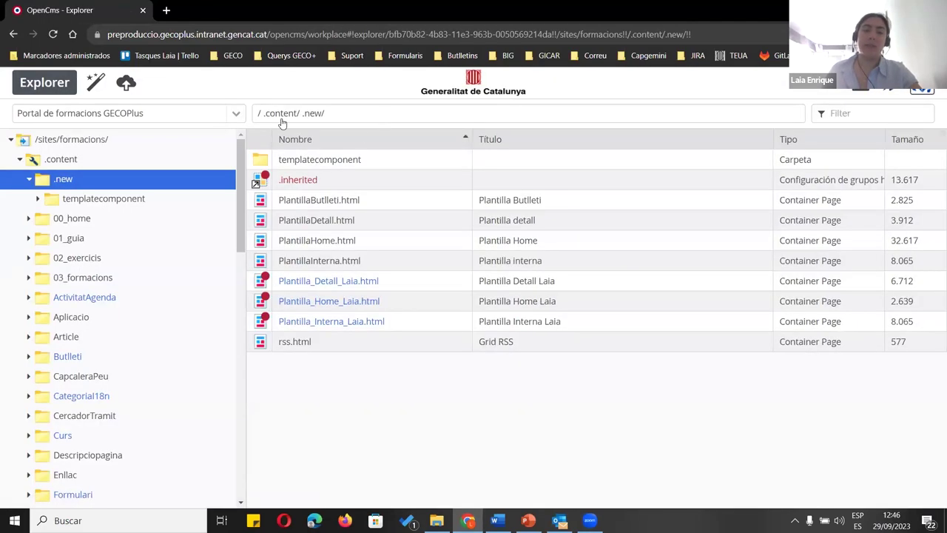
{"action": "left_click", "coordinate": [303, 285]}
{"action": "scroll", "coordinate": [311, 290], "scroll_direction": "down", "scroll_amount": 10}
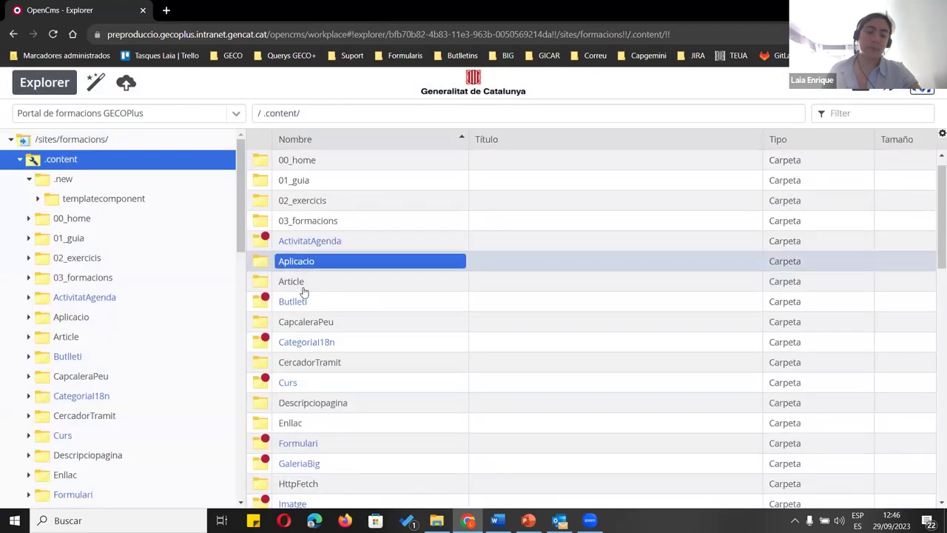
{"action": "left_click", "coordinate": [334, 296]}
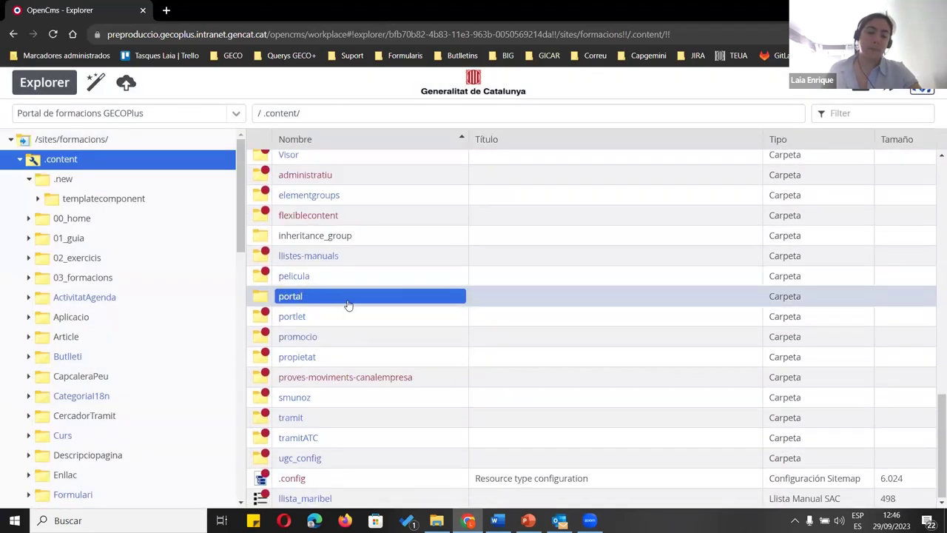
{"action": "left_click", "coordinate": [349, 275]}
{"action": "left_click", "coordinate": [348, 255]}
{"action": "left_click", "coordinate": [349, 246]}
{"action": "double_click", "coordinate": [348, 246]}
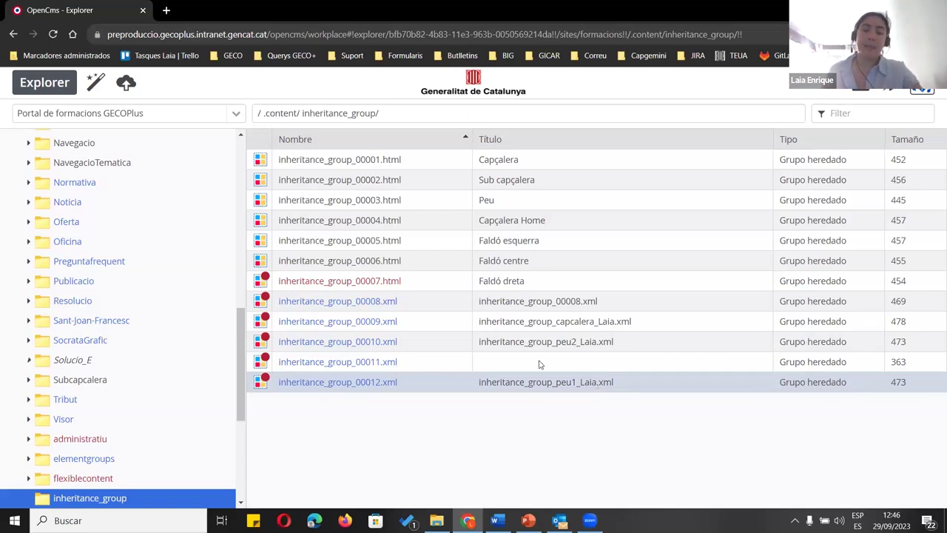
{"action": "left_click", "coordinate": [496, 199]}
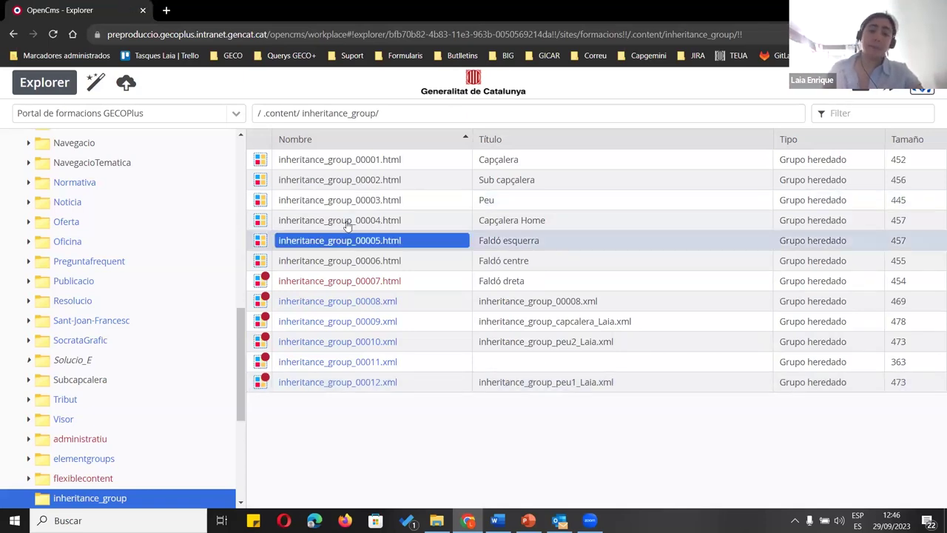
{"action": "left_click", "coordinate": [362, 162]}
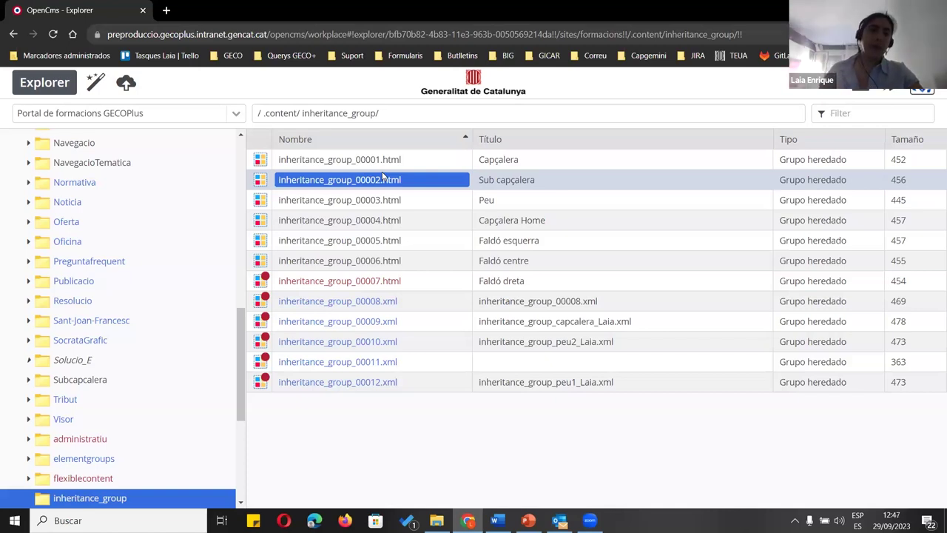
{"action": "scroll", "coordinate": [152, 171], "scroll_direction": "up", "scroll_amount": 8}
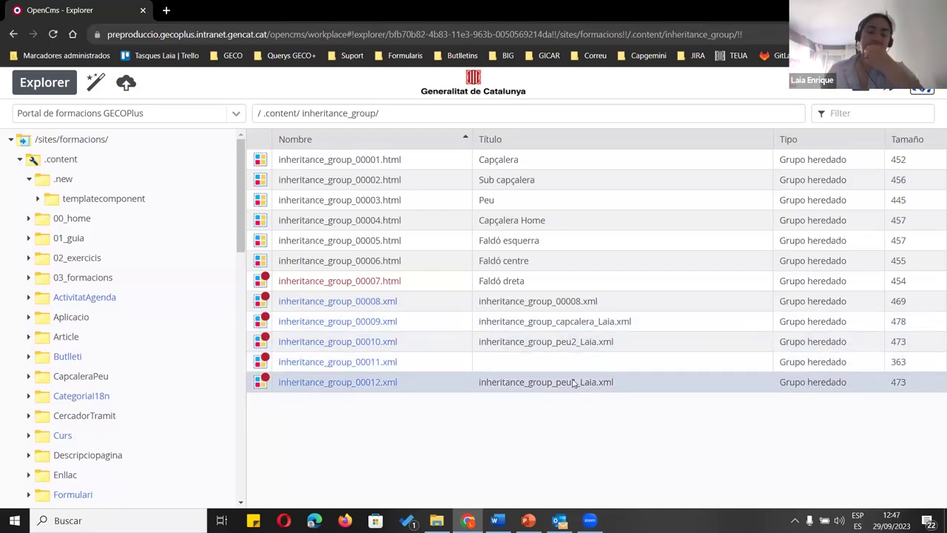
Open the trainer's internal template in .new and remove its Capçalera i Peu footer element from the page
{"action": "left_click", "coordinate": [298, 120]}
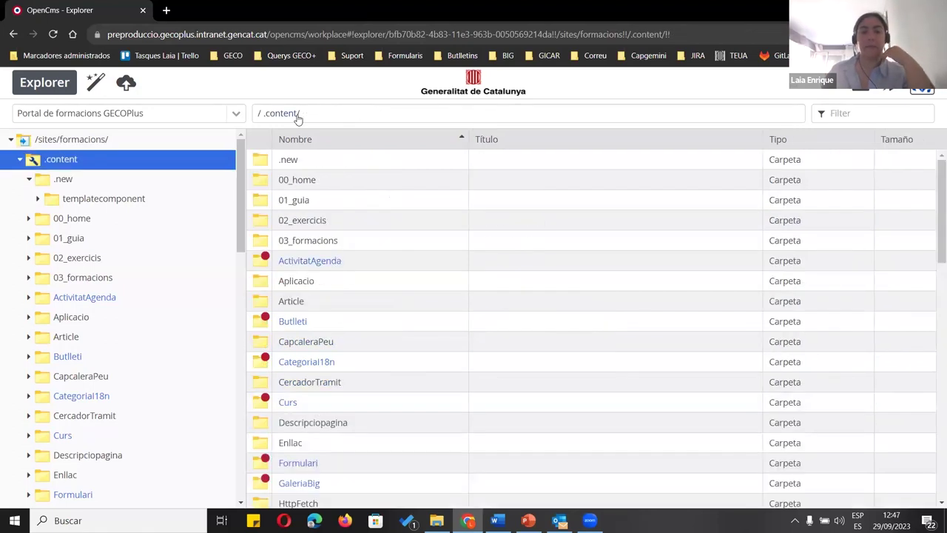
{"action": "left_click", "coordinate": [326, 164]}
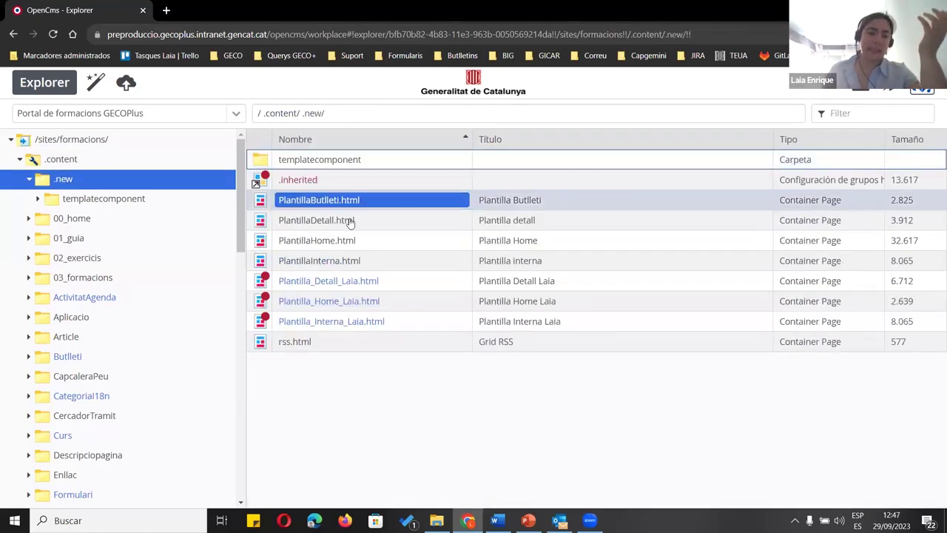
{"action": "double_click", "coordinate": [357, 321]}
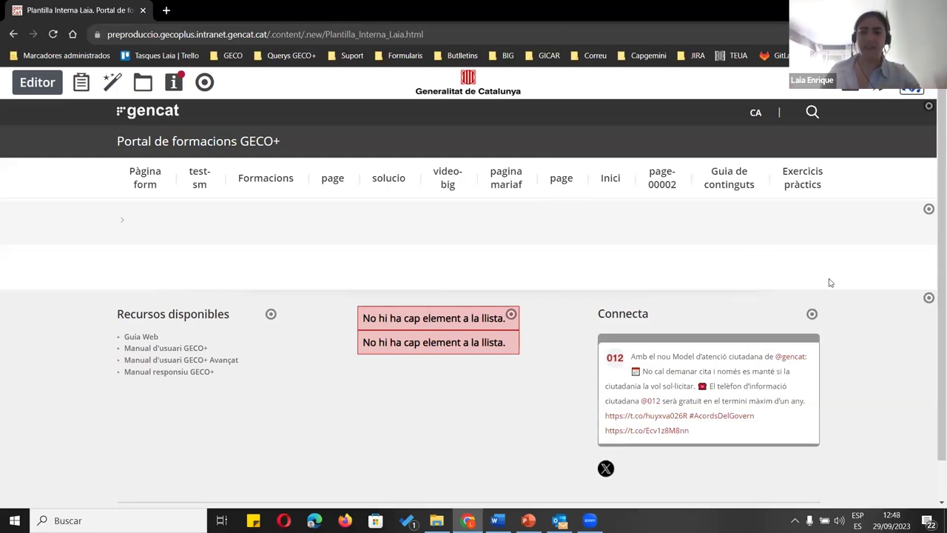
{"action": "mouse_move", "coordinate": [928, 299]}
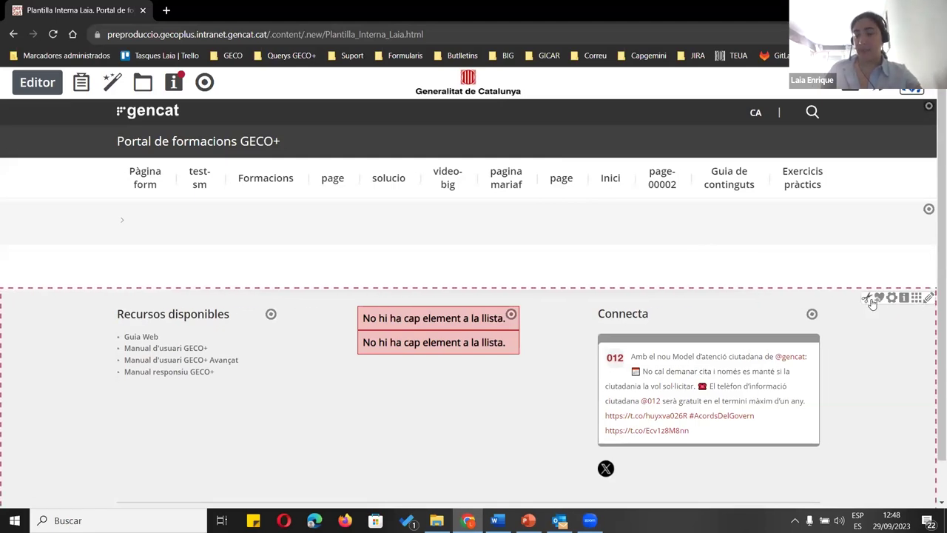
{"action": "left_click", "coordinate": [869, 300]}
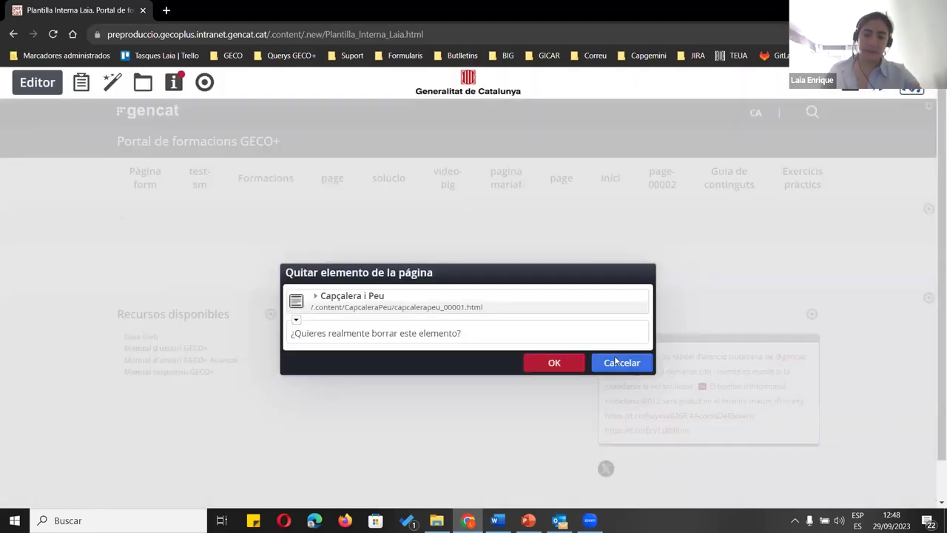
{"action": "left_click", "coordinate": [548, 365]}
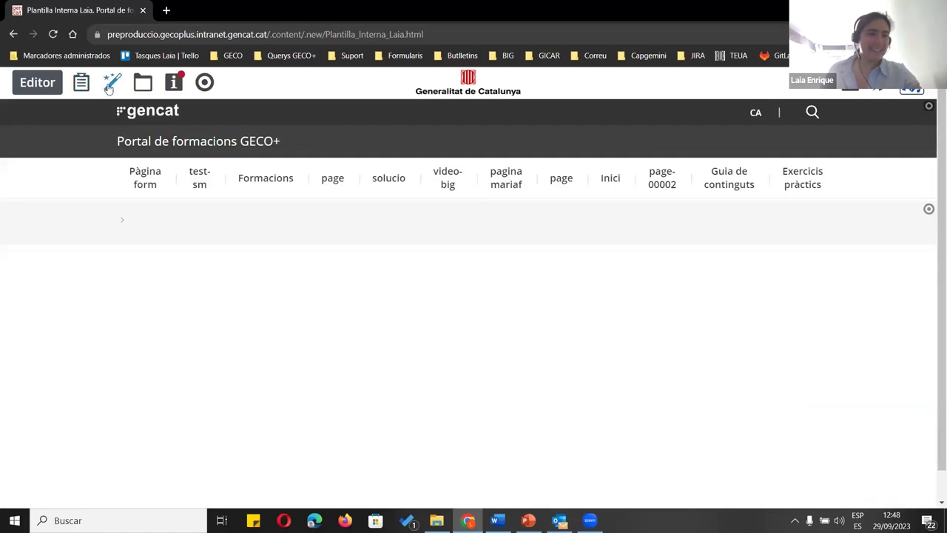
Filter the content to add by the system element type Grupo heredado and remove the 00_home folder filter
{"action": "left_click", "coordinate": [82, 86]}
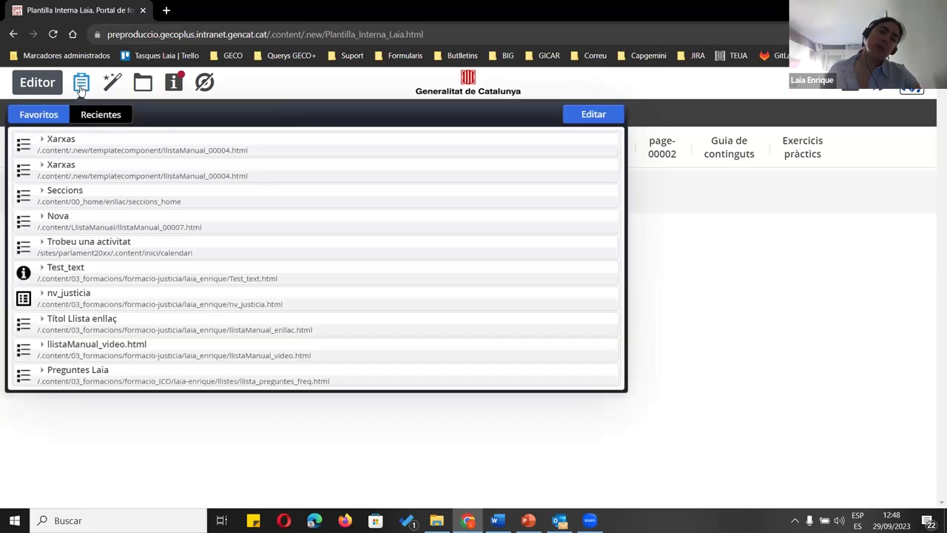
{"action": "left_click", "coordinate": [82, 83]}
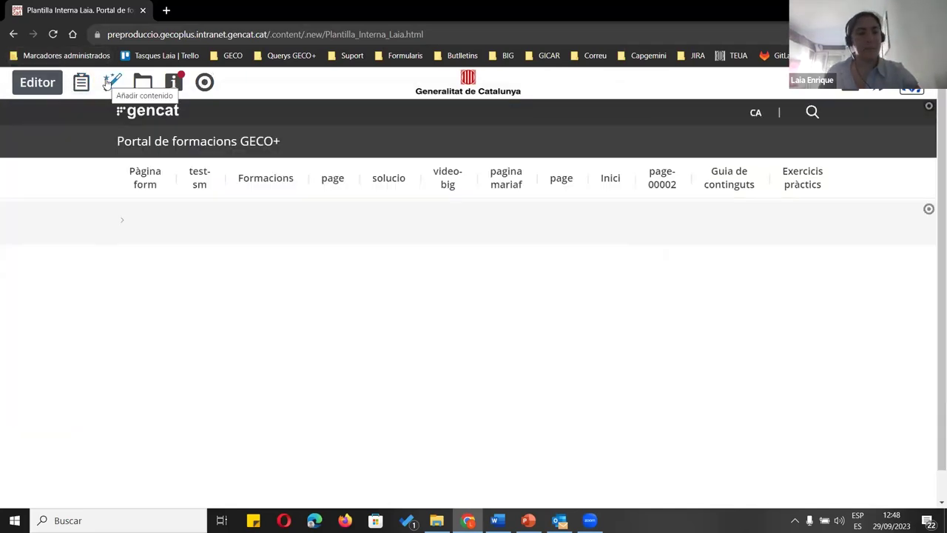
{"action": "left_click", "coordinate": [109, 83]}
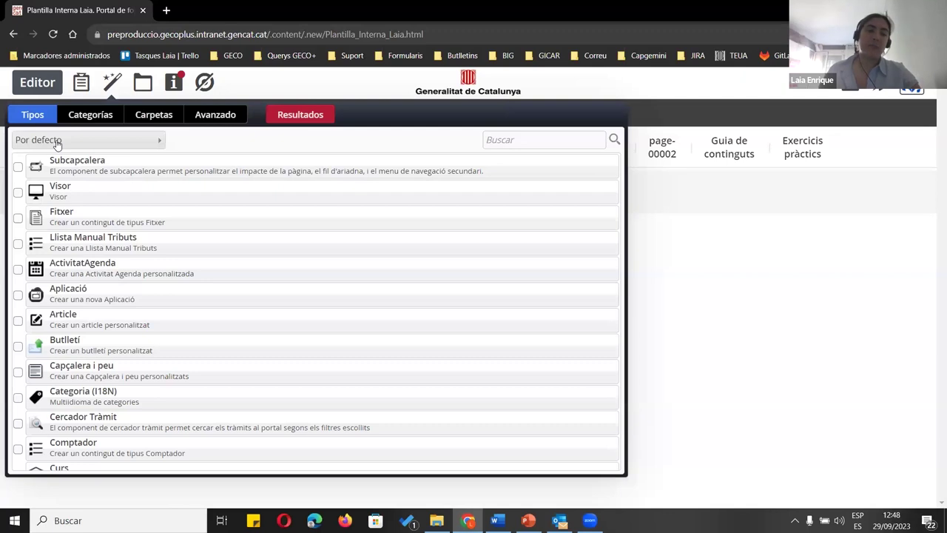
{"action": "left_click", "coordinate": [58, 143]}
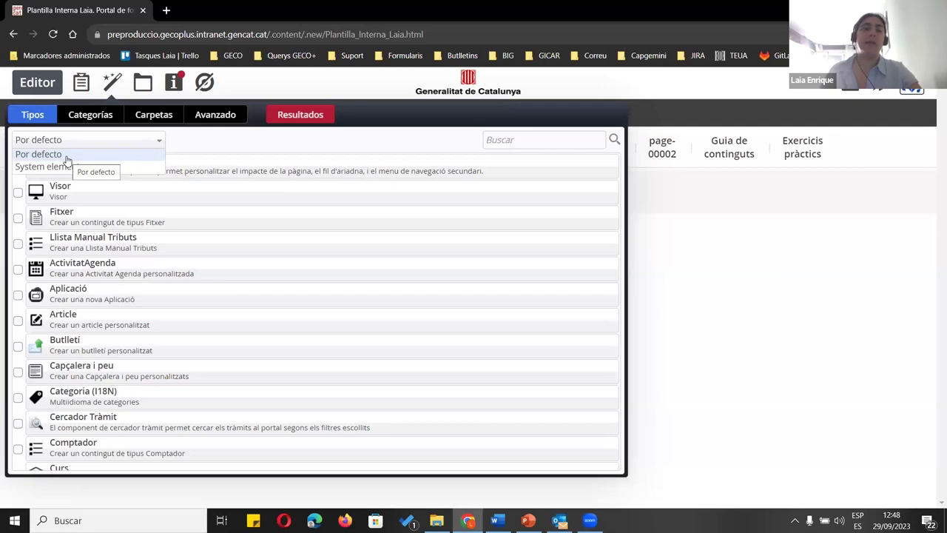
{"action": "left_click", "coordinate": [71, 165]}
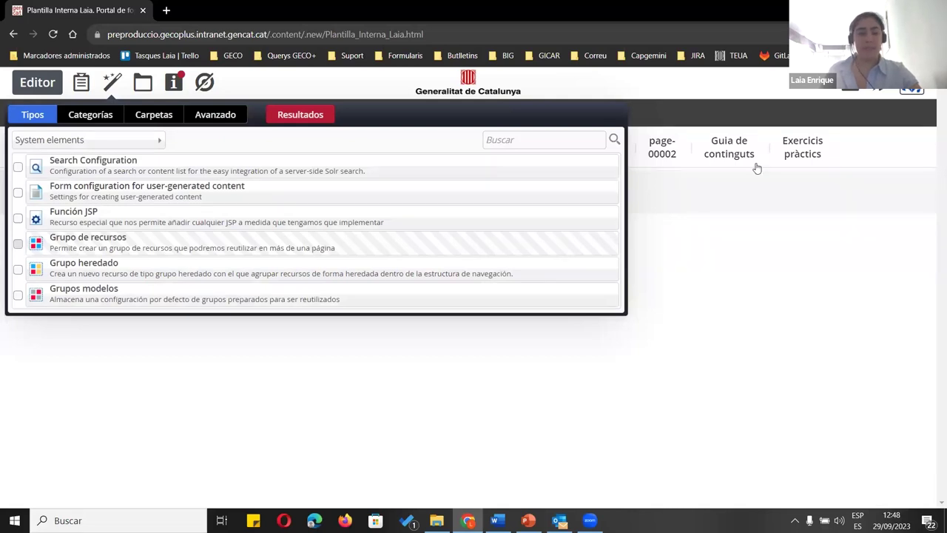
{"action": "mouse_move", "coordinate": [609, 268]}
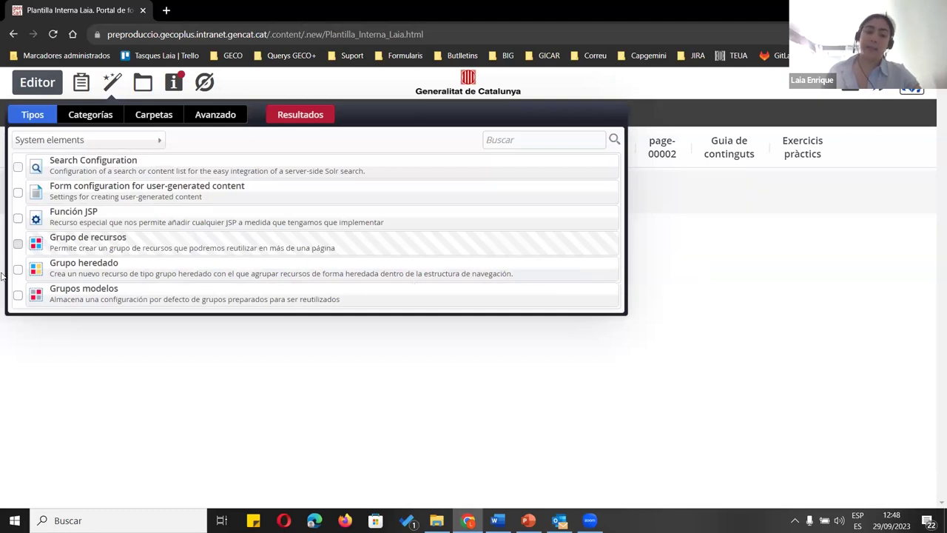
{"action": "mouse_move", "coordinate": [47, 273]}
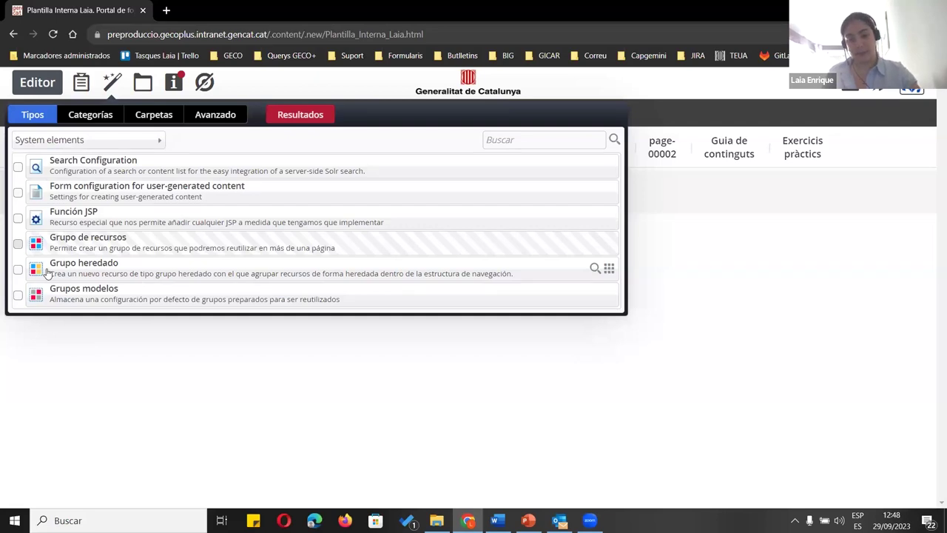
{"action": "left_click", "coordinate": [106, 270]}
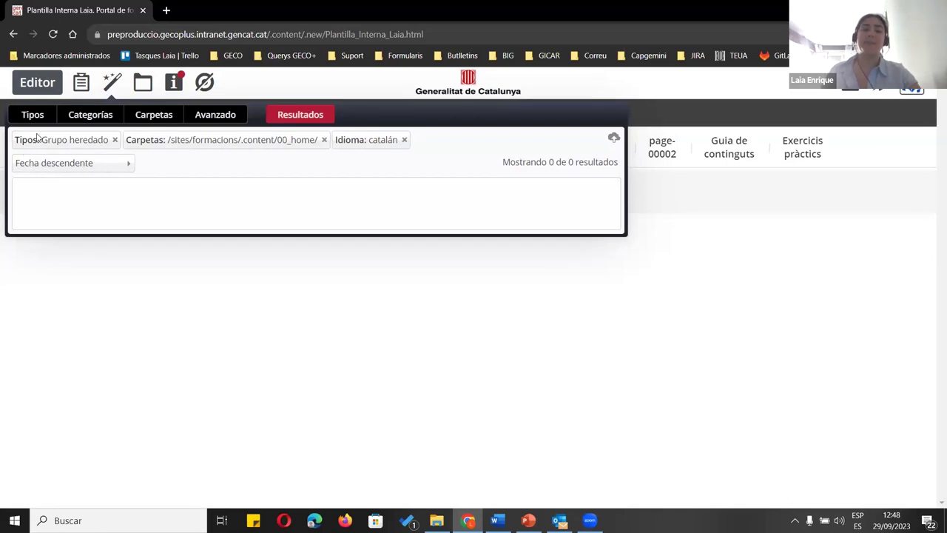
{"action": "left_click_drag", "start_coordinate": [42, 140], "coordinate": [110, 140]}
{"action": "left_click_drag", "start_coordinate": [179, 139], "coordinate": [320, 140]}
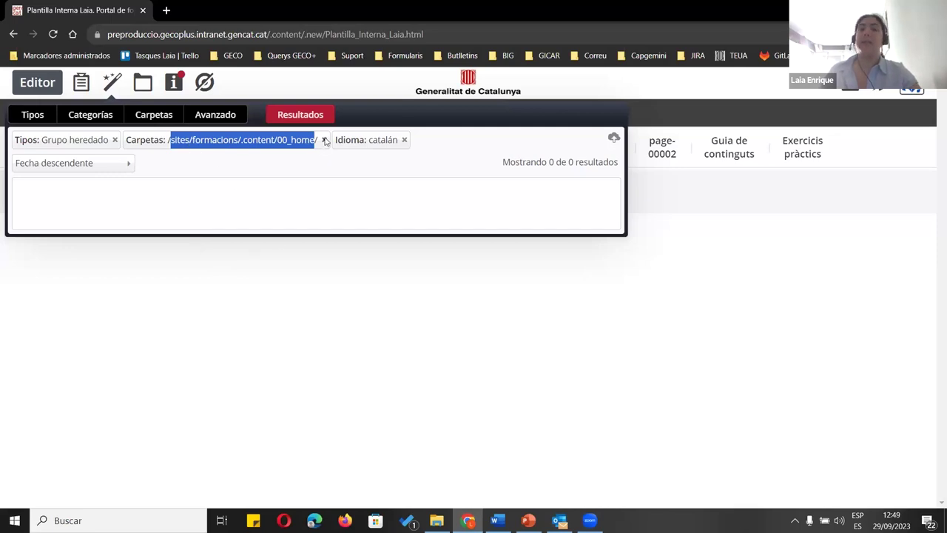
{"action": "left_click", "coordinate": [324, 139]}
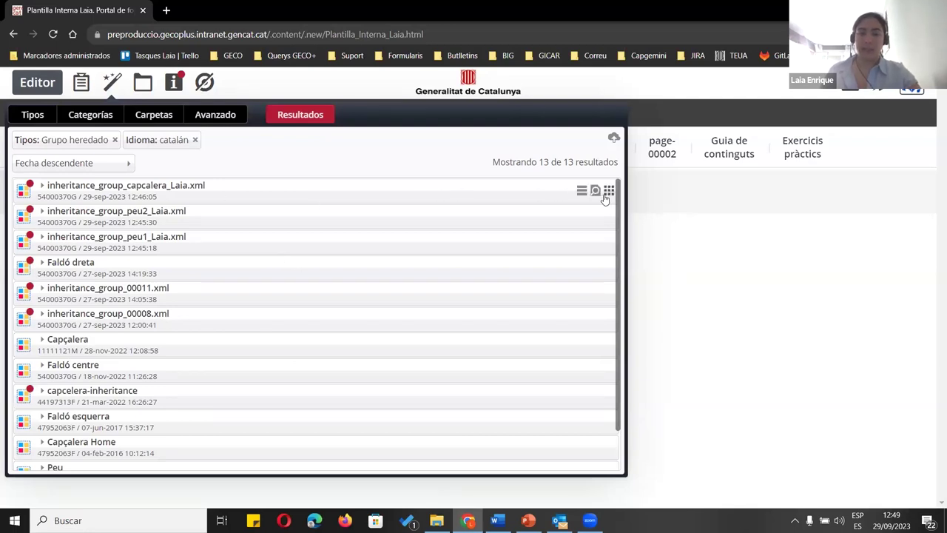
Remove the existing gencat header and the subheader "Pràctica de recreació de la landing de gencat.cat" from the internal template
{"action": "left_click_drag", "start_coordinate": [608, 191], "coordinate": [416, 226]}
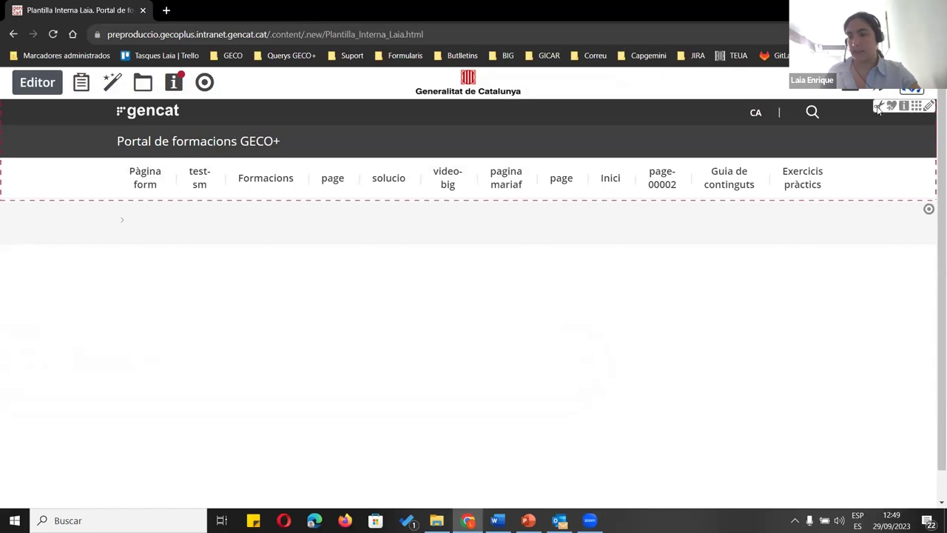
{"action": "left_click", "coordinate": [877, 107]}
{"action": "left_click", "coordinate": [571, 364]}
{"action": "left_click", "coordinate": [871, 109]}
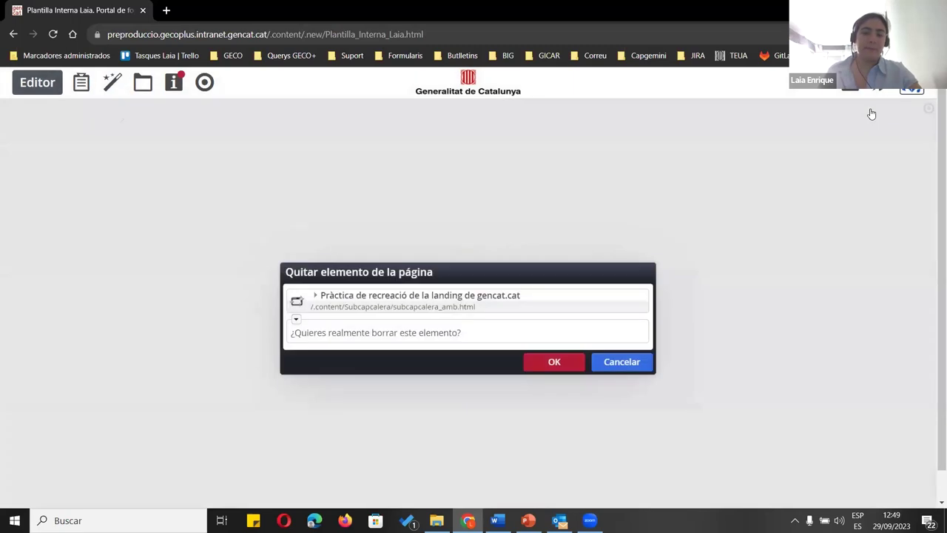
{"action": "left_click", "coordinate": [554, 362]}
Place the trainer's inheritance_group_capcalera_ group at the top of the emptied page, and try to add the inheritance_group_peu2_ group too
{"action": "left_click", "coordinate": [81, 82]}
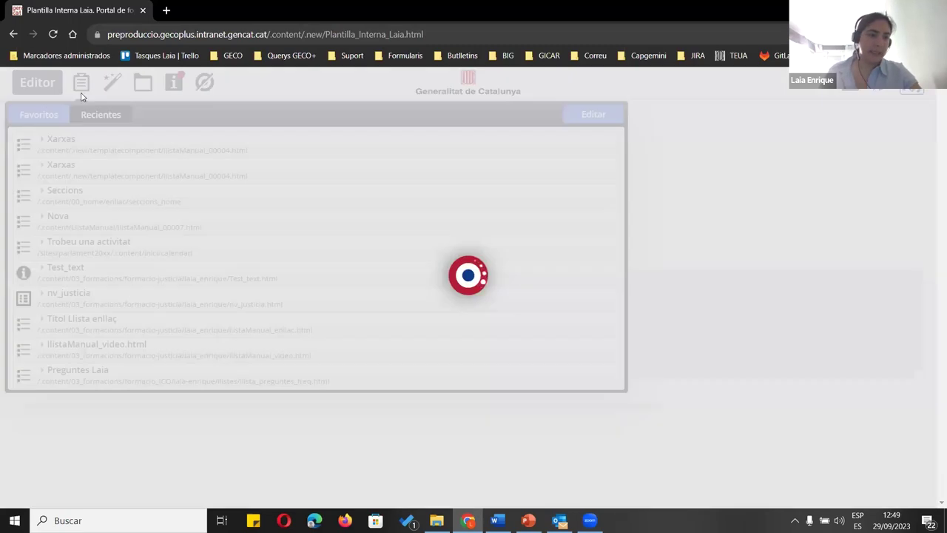
{"action": "left_click", "coordinate": [111, 81]}
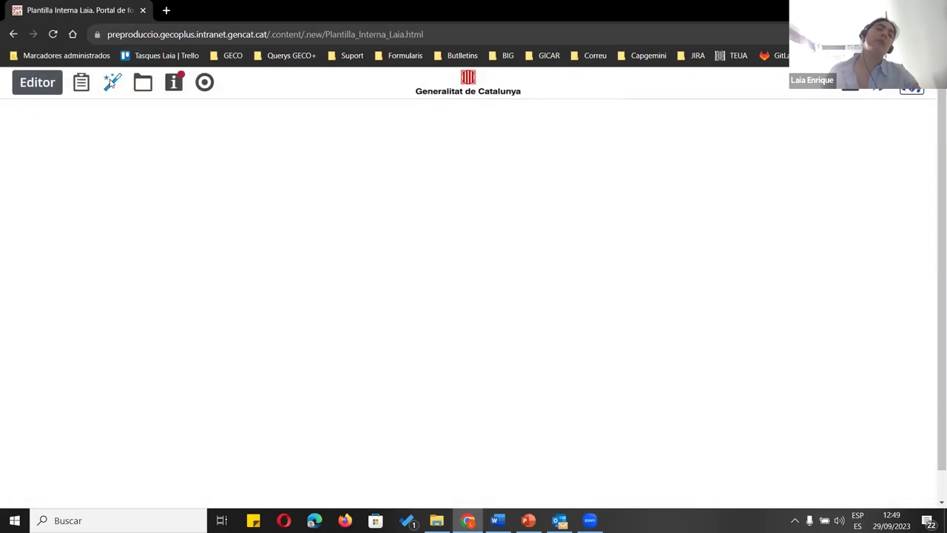
{"action": "left_click_drag", "start_coordinate": [609, 192], "coordinate": [780, 105]}
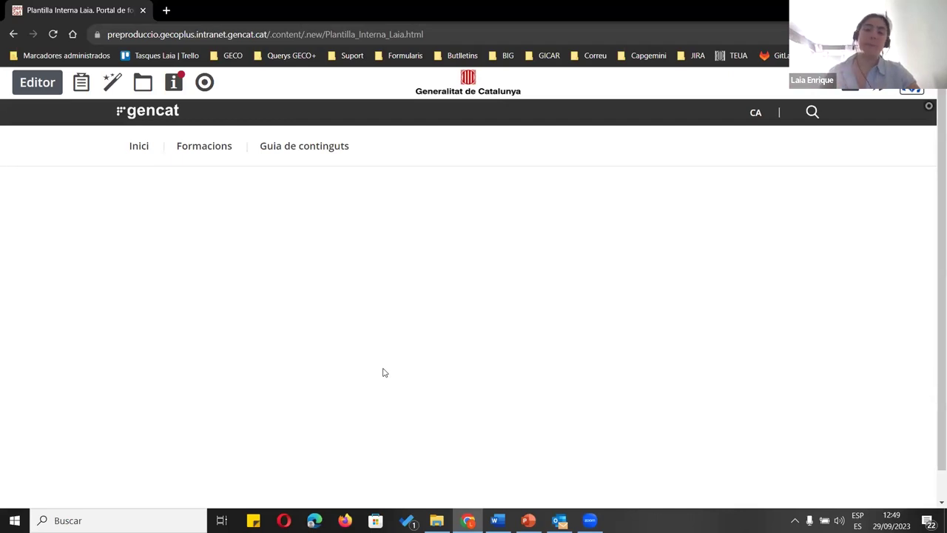
{"action": "left_click", "coordinate": [141, 86]}
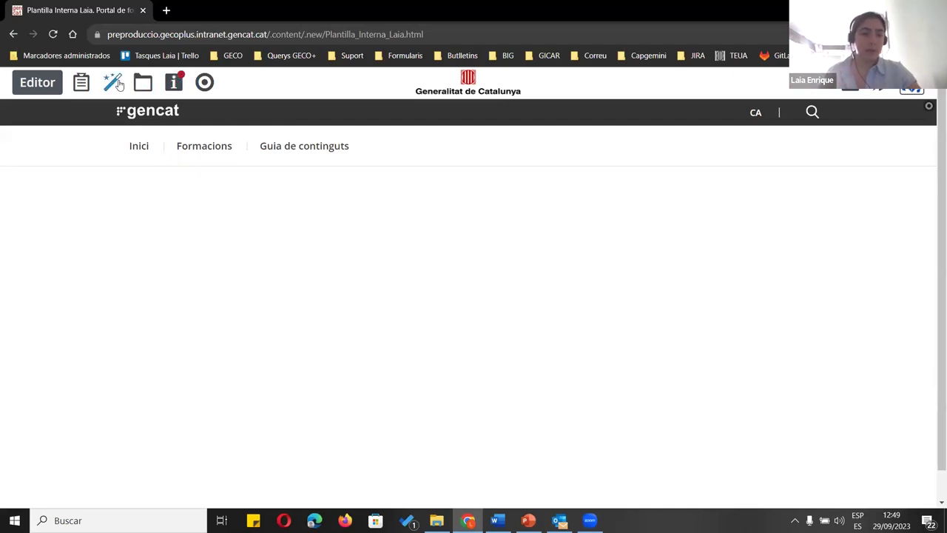
{"action": "left_click_drag", "start_coordinate": [605, 224], "coordinate": [833, 134]}
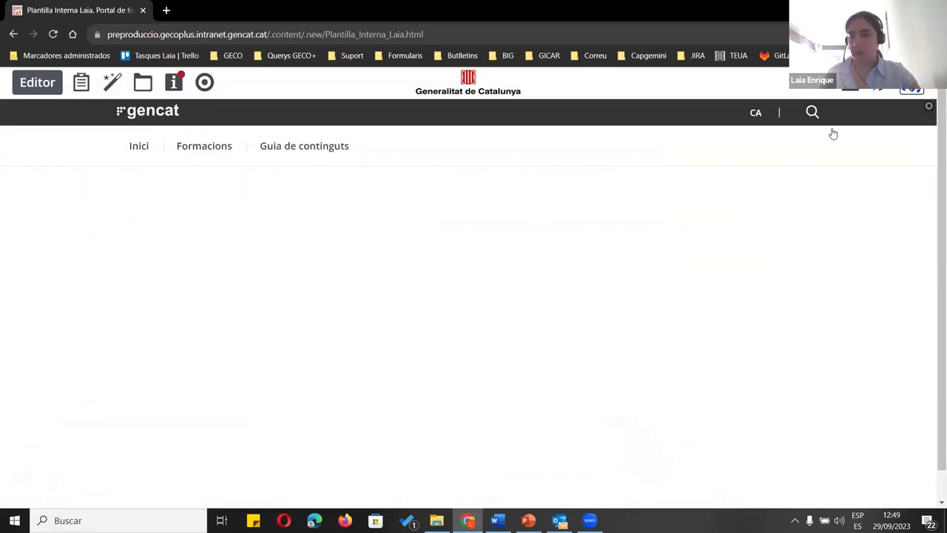
Open the placed header's inherited group for editing, examine its element options, and cancel without changes
{"action": "left_click", "coordinate": [929, 106]}
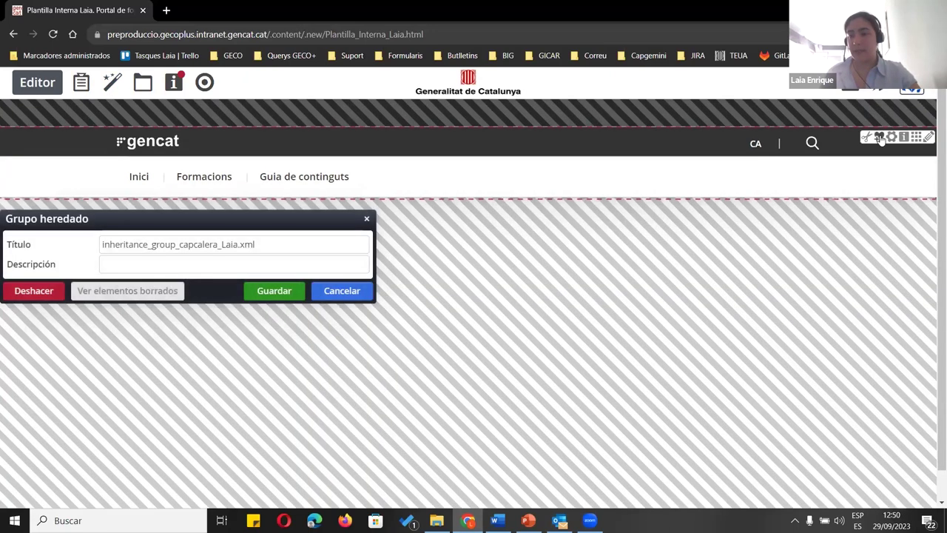
{"action": "left_click", "coordinate": [323, 294]}
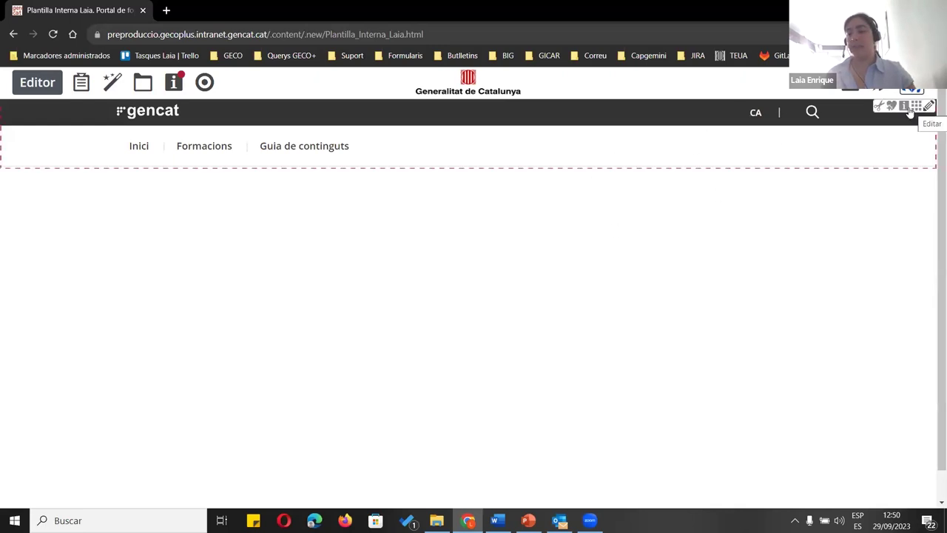
{"action": "left_click", "coordinate": [928, 107]}
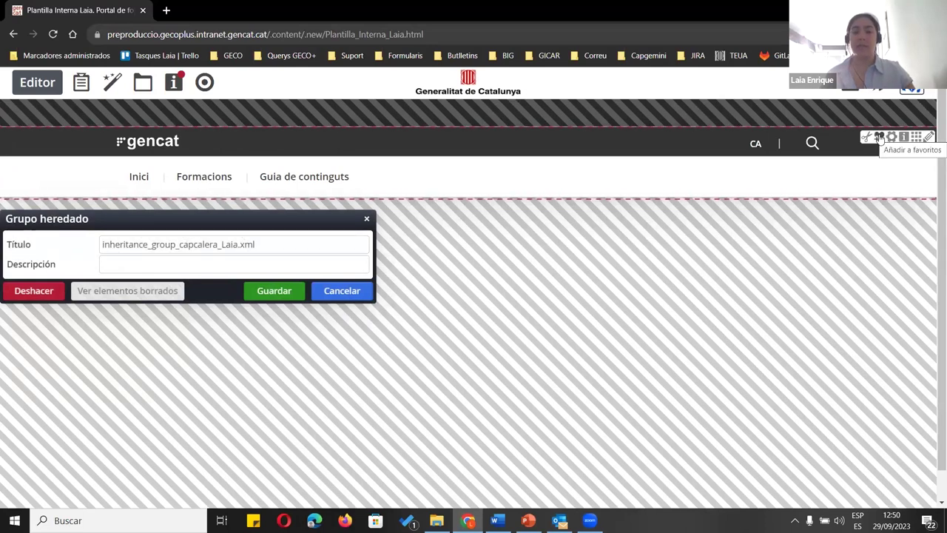
{"action": "left_click", "coordinate": [337, 295]}
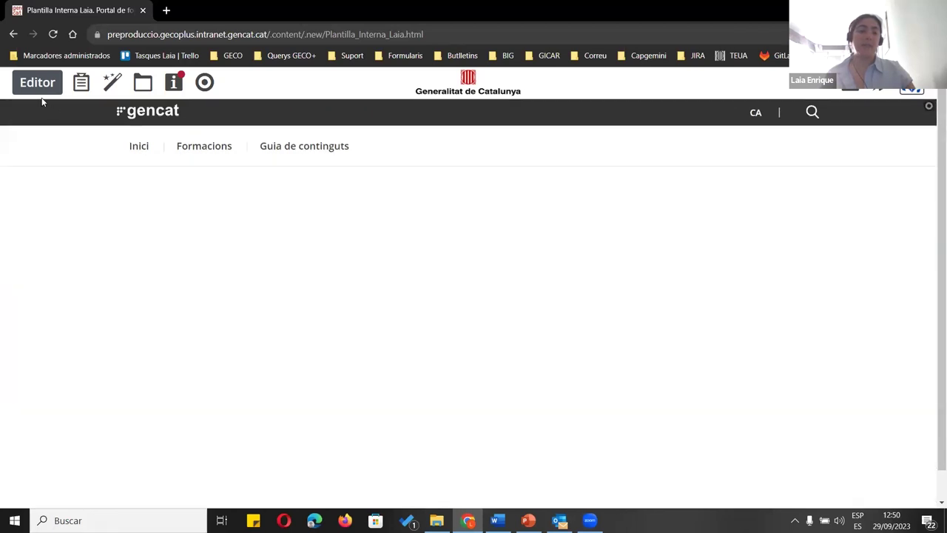
Place the favourite Nova Capçalera i Peu footer at the bottom of the page, with the trainer's inheritance_group_peu2_ and inheritance_group_peu1_ groups above it
{"action": "left_click", "coordinate": [78, 83]}
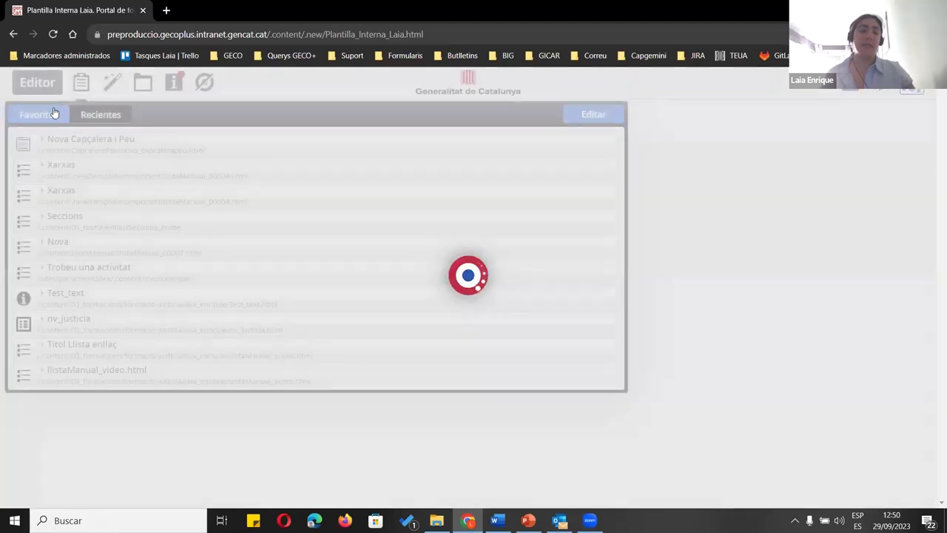
{"action": "left_click_drag", "start_coordinate": [611, 148], "coordinate": [676, 506]}
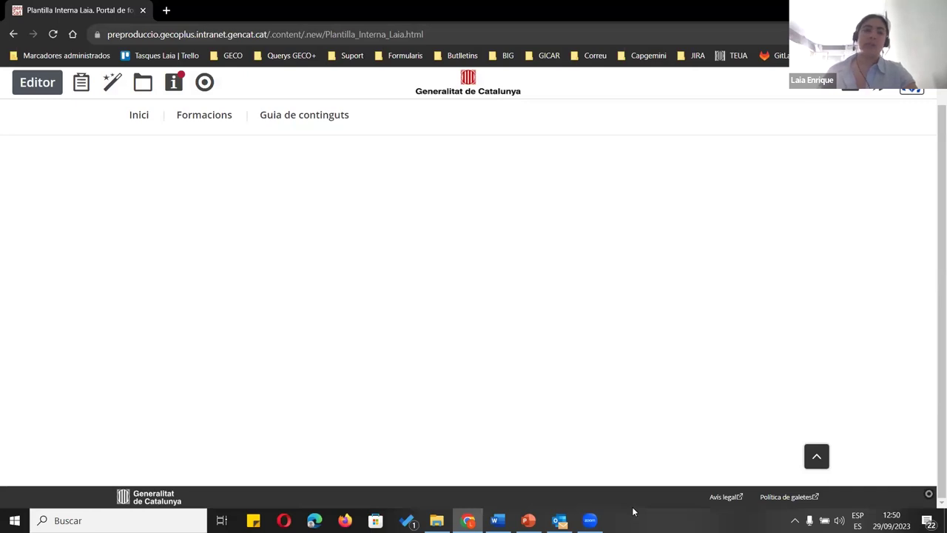
{"action": "left_click", "coordinate": [112, 82]}
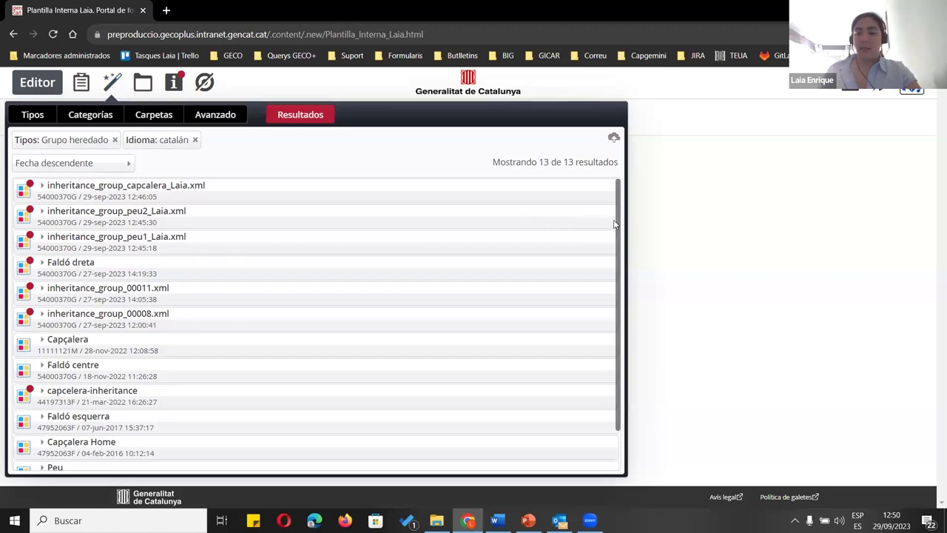
{"action": "left_click_drag", "start_coordinate": [608, 215], "coordinate": [685, 489]}
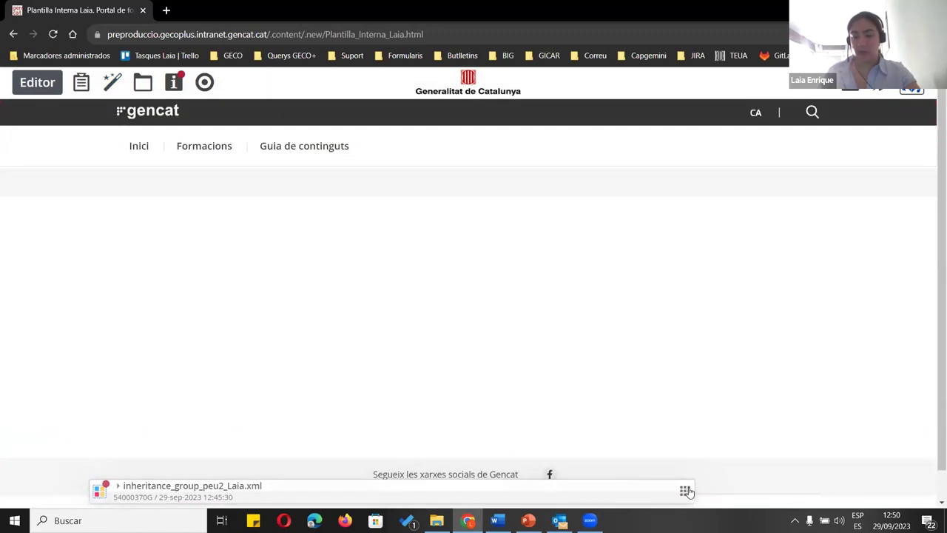
{"action": "left_click", "coordinate": [113, 84]}
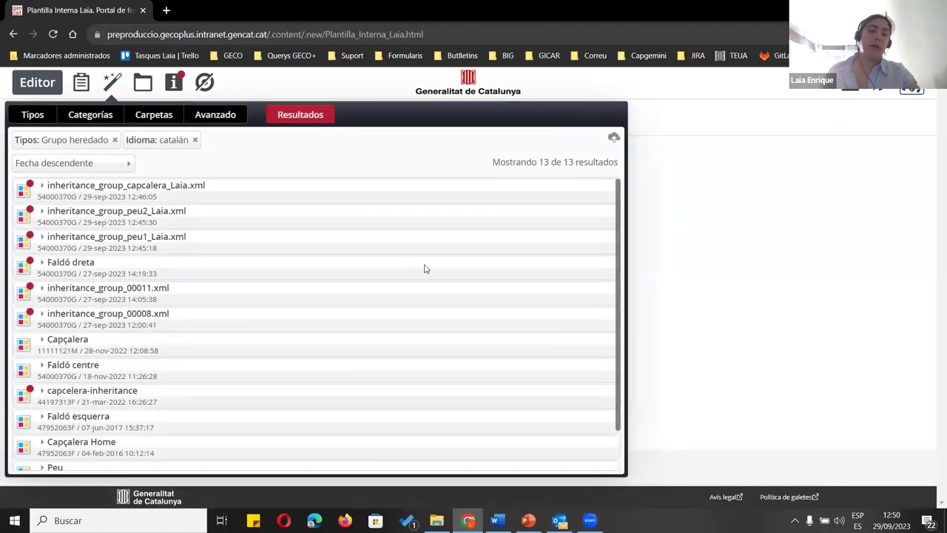
{"action": "left_click_drag", "start_coordinate": [599, 244], "coordinate": [634, 441]}
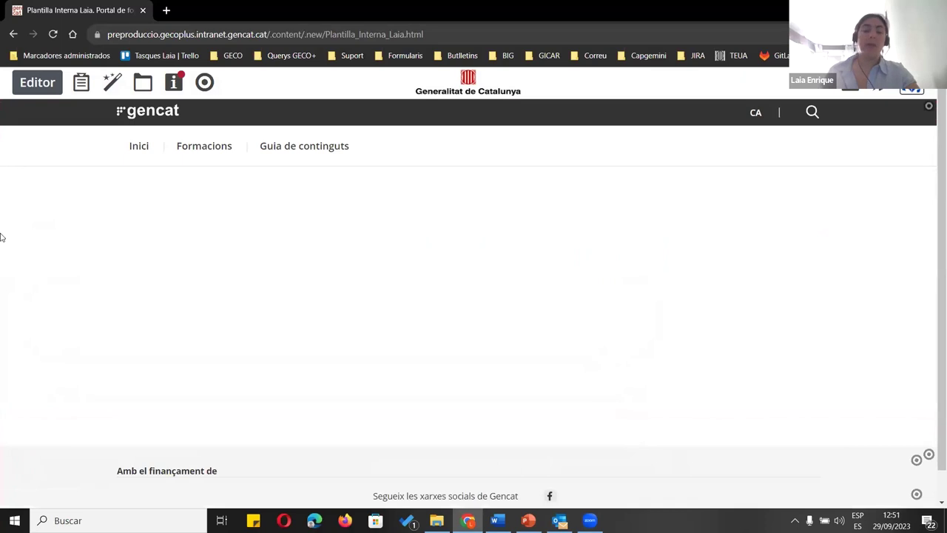
{"action": "left_click", "coordinate": [51, 38]}
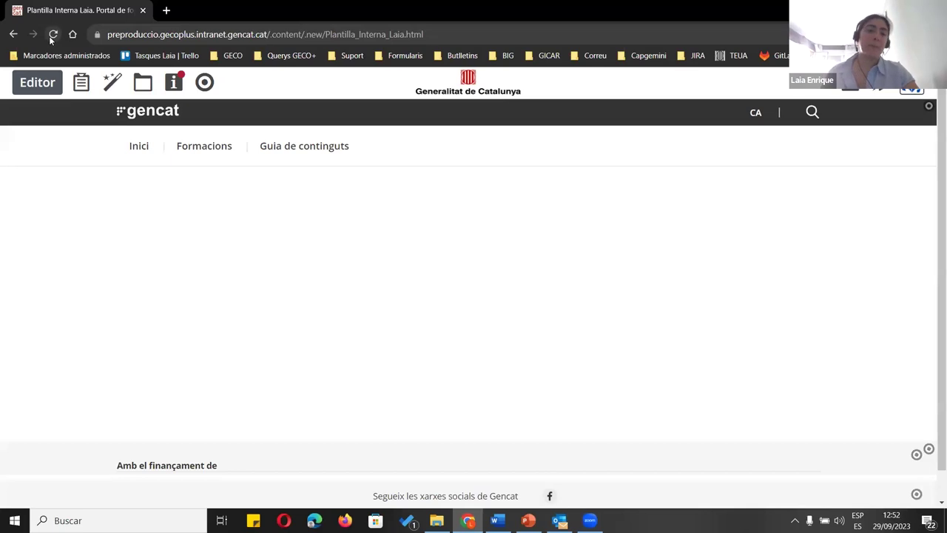
{"action": "scroll", "coordinate": [310, 244], "scroll_direction": "down", "scroll_amount": 1}
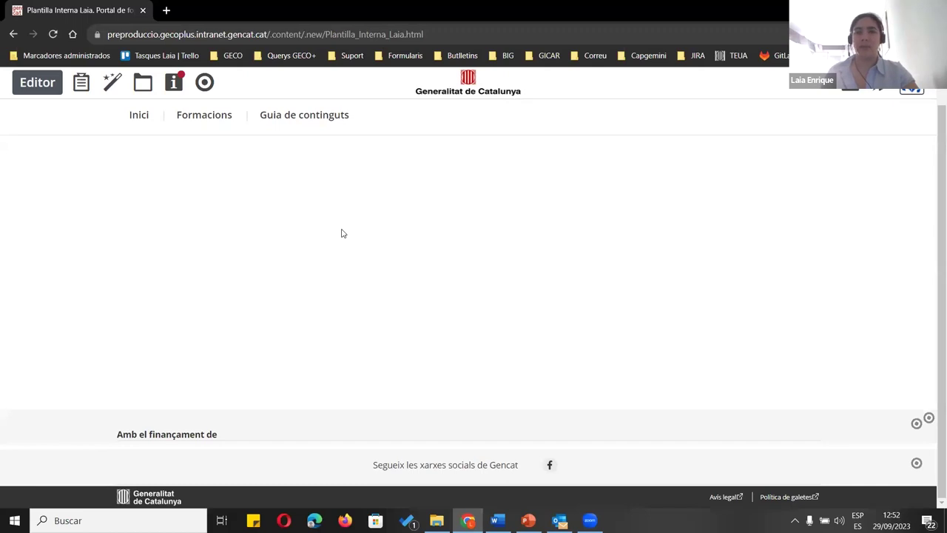
Open the Inici sitemap, start a child page under Pàgina form to examine the page models offered, and cancel the creation
{"action": "left_click", "coordinate": [880, 92]}
{"action": "left_click", "coordinate": [878, 138]}
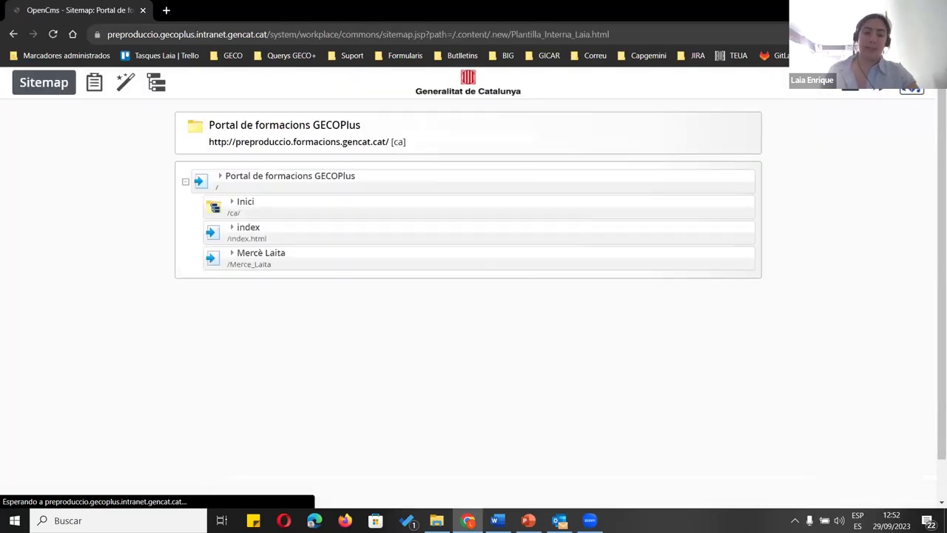
{"action": "left_click", "coordinate": [213, 208]}
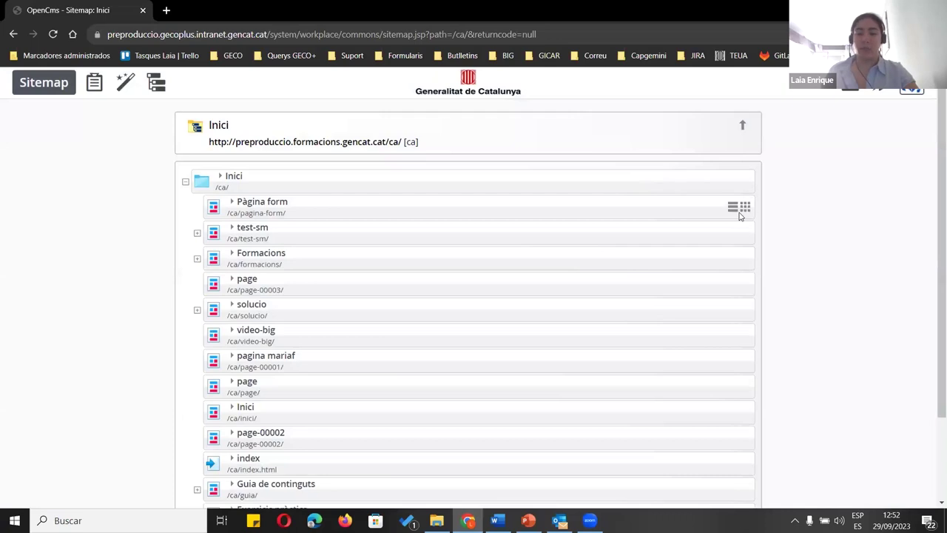
{"action": "left_click", "coordinate": [732, 207]}
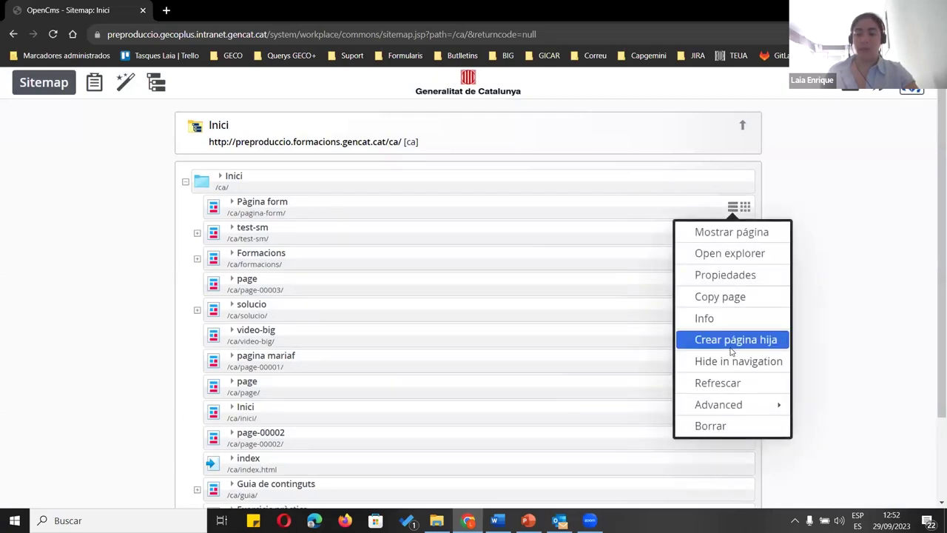
{"action": "left_click", "coordinate": [732, 340]}
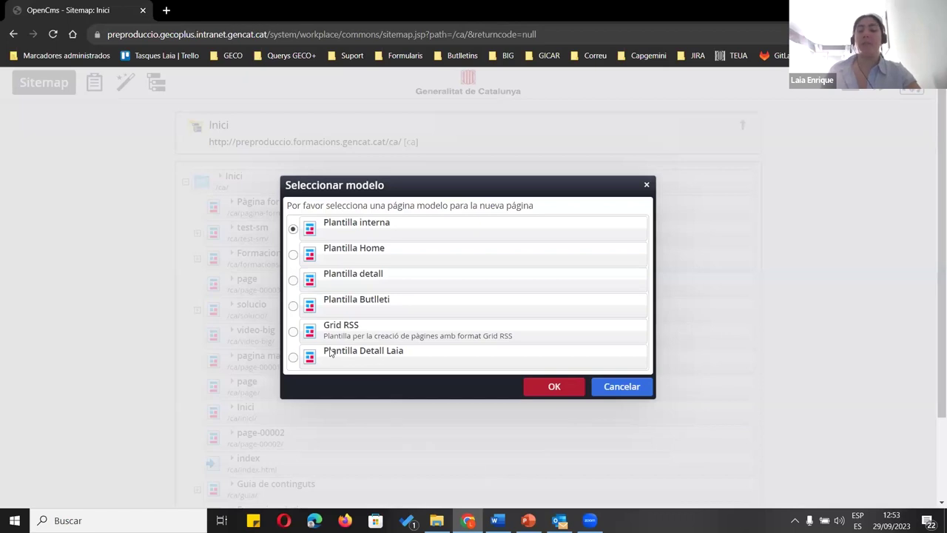
{"action": "left_click_drag", "start_coordinate": [323, 352], "coordinate": [406, 354]}
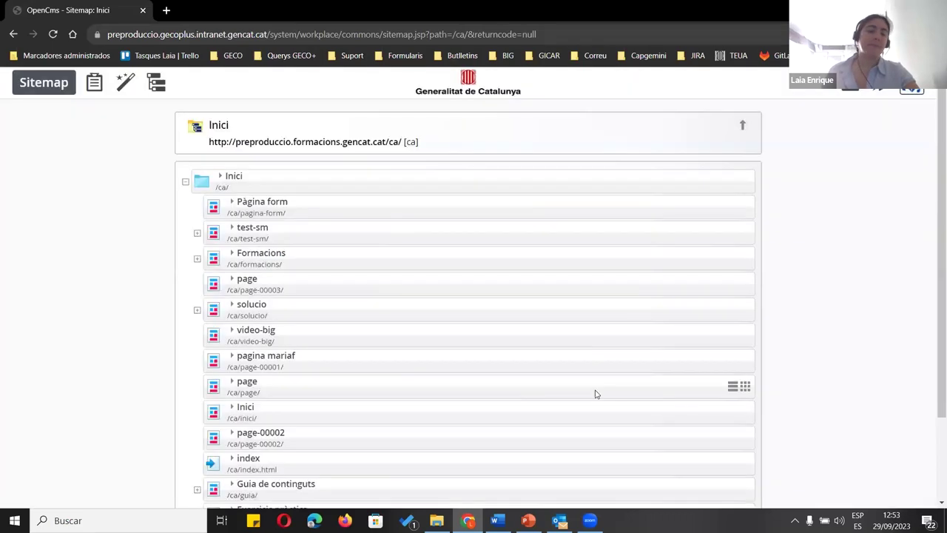
{"action": "left_click", "coordinate": [596, 392]}
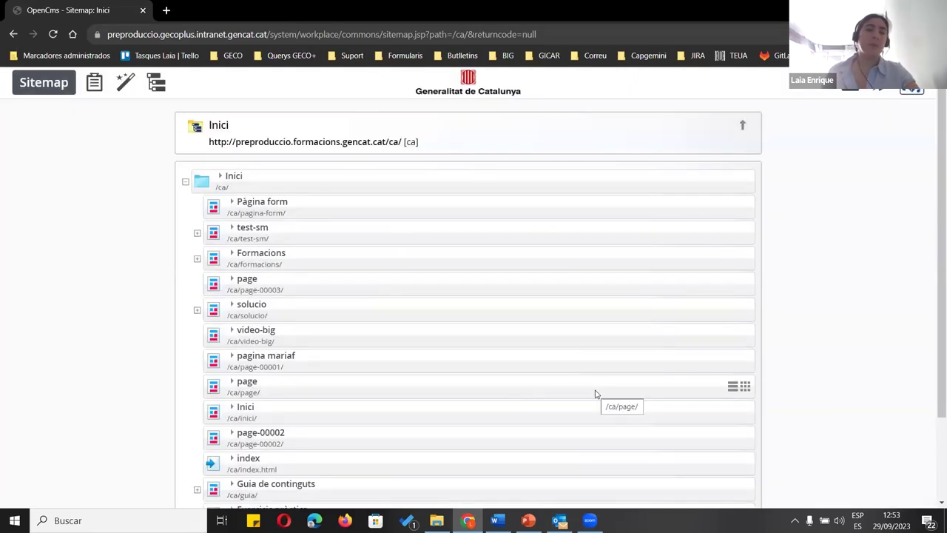
Switch to the Explorer and inspect the template files in the .content/.new folder
{"action": "left_click", "coordinate": [867, 97]}
{"action": "left_click", "coordinate": [757, 178]}
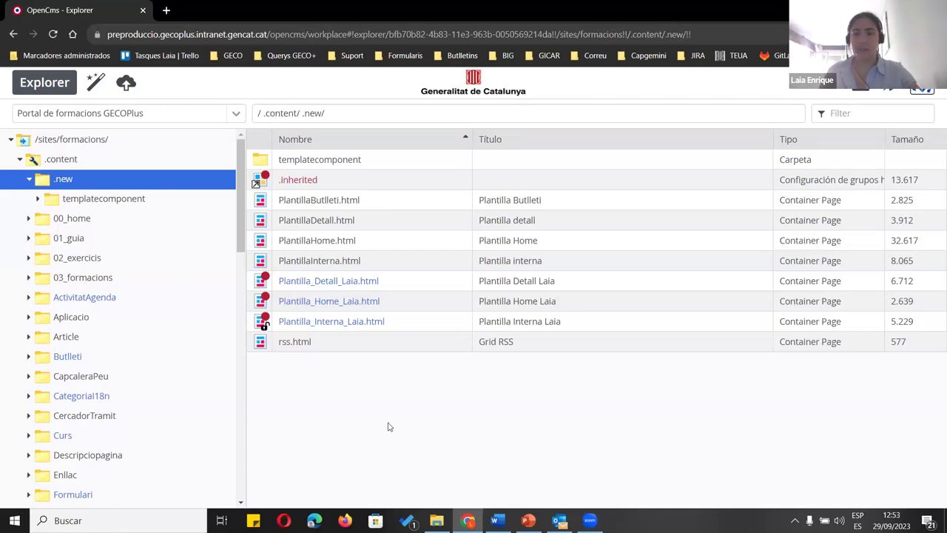
{"action": "double_click", "coordinate": [457, 180]}
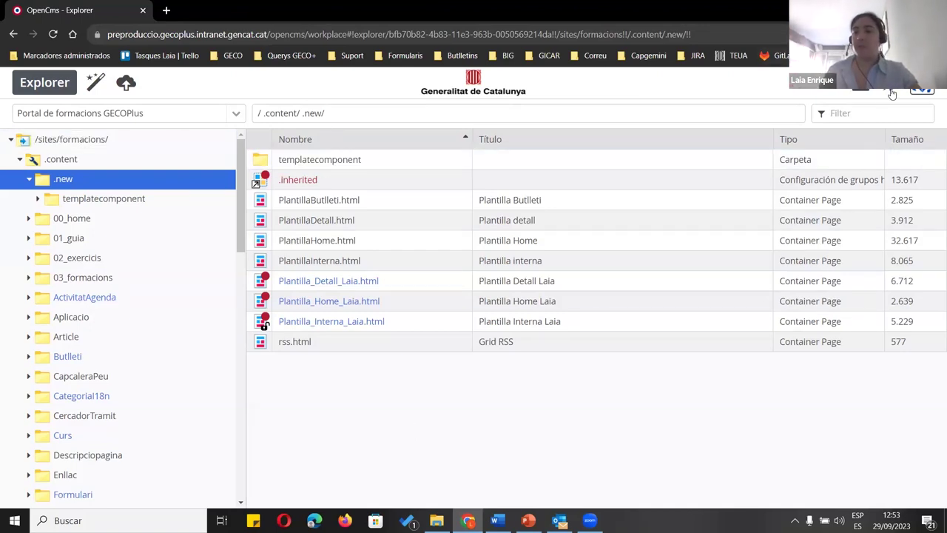
Return to the Inici sitemap, look through its pages, and expand the Formacions branch to review its subpages and page options
{"action": "left_click", "coordinate": [923, 88]}
{"action": "left_click", "coordinate": [889, 123]}
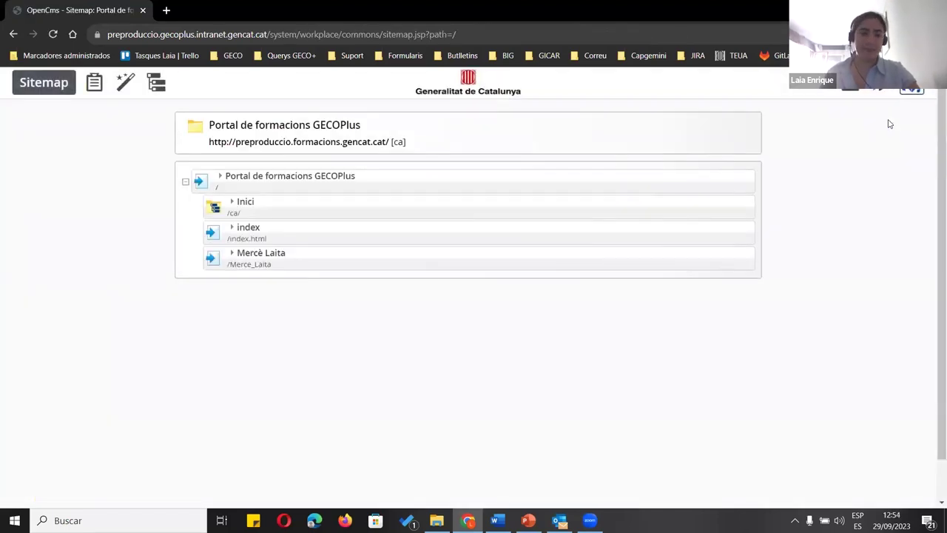
{"action": "left_click", "coordinate": [214, 207]}
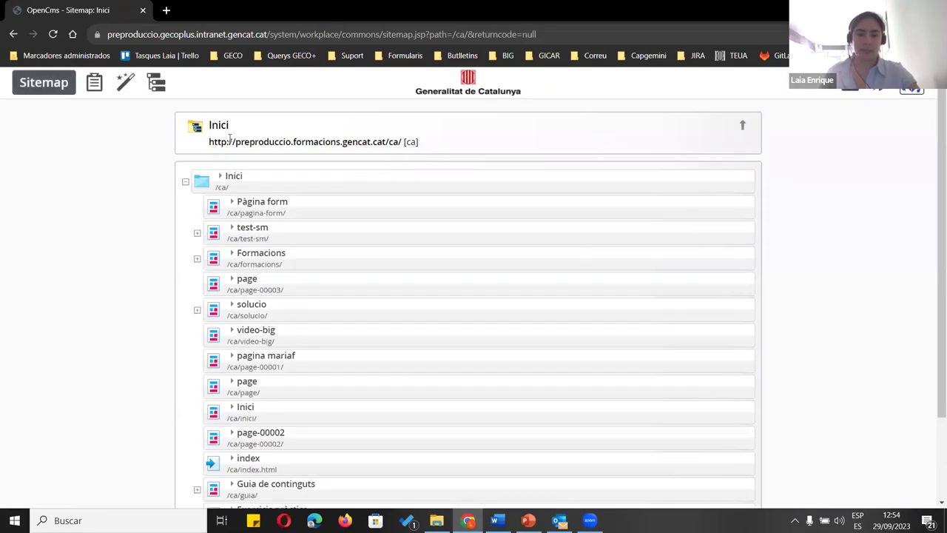
{"action": "scroll", "coordinate": [65, 227], "scroll_direction": "down", "scroll_amount": 1}
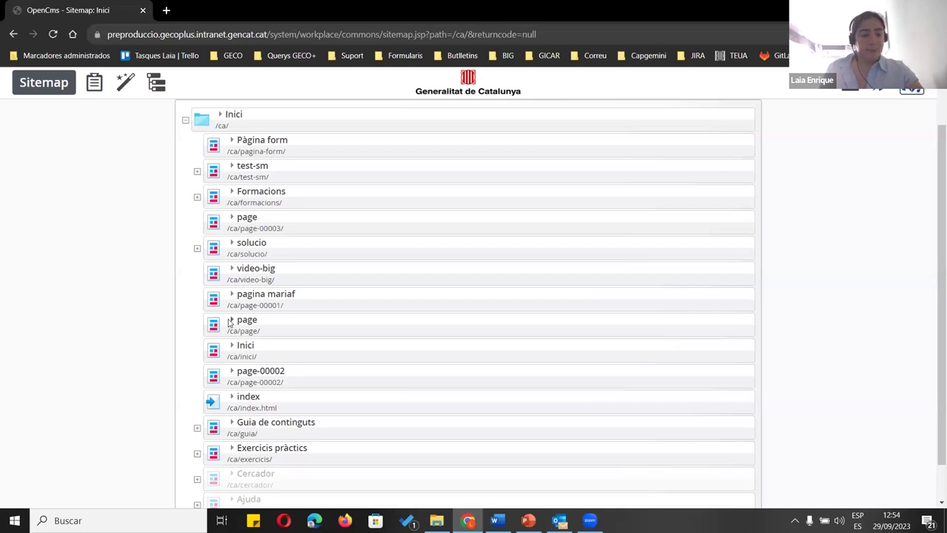
{"action": "scroll", "coordinate": [229, 322], "scroll_direction": "down", "scroll_amount": 1}
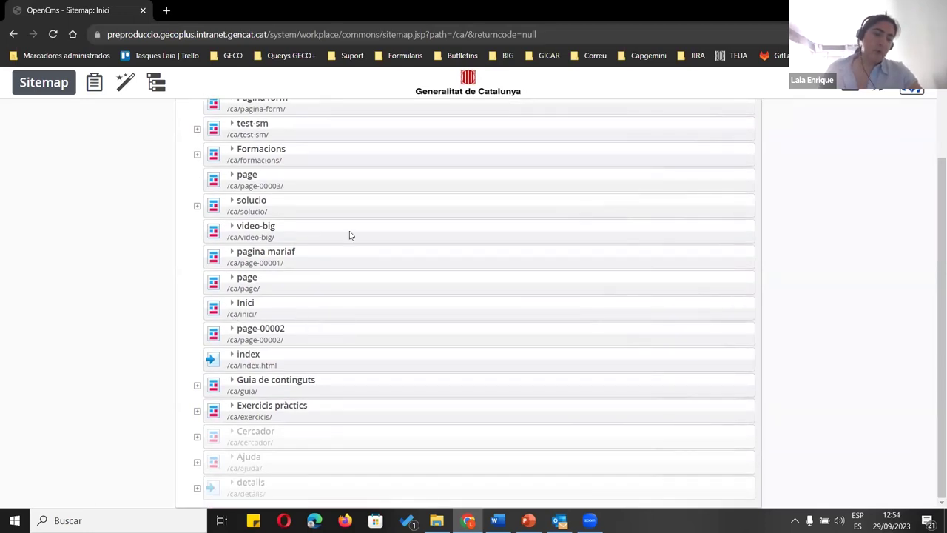
{"action": "scroll", "coordinate": [348, 234], "scroll_direction": "up", "scroll_amount": 3}
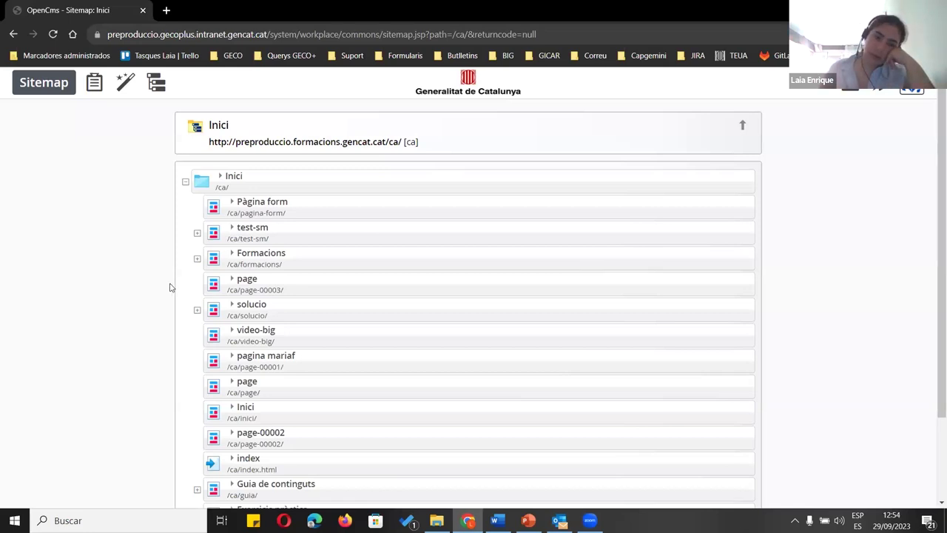
{"action": "left_click", "coordinate": [197, 259]}
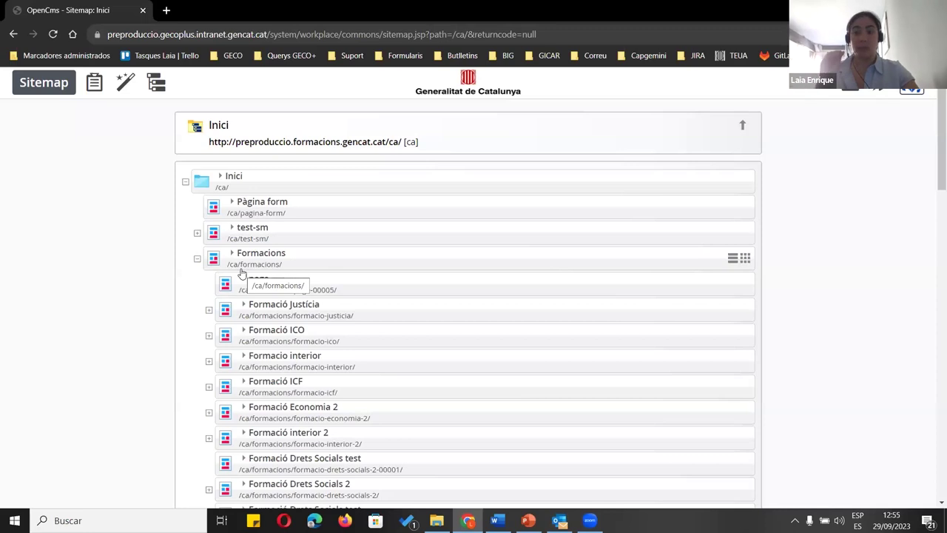
{"action": "scroll", "coordinate": [102, 295], "scroll_direction": "down", "scroll_amount": 1}
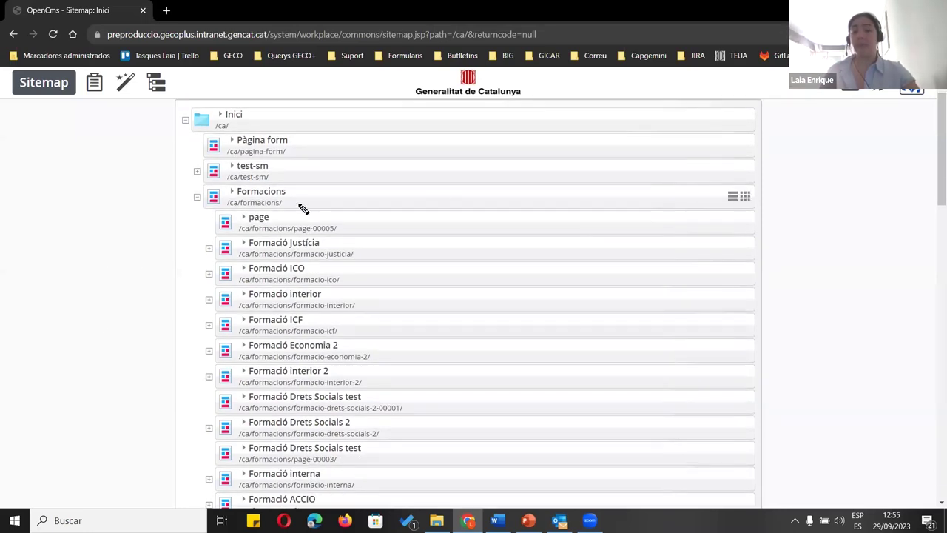
{"action": "left_click", "coordinate": [731, 197]}
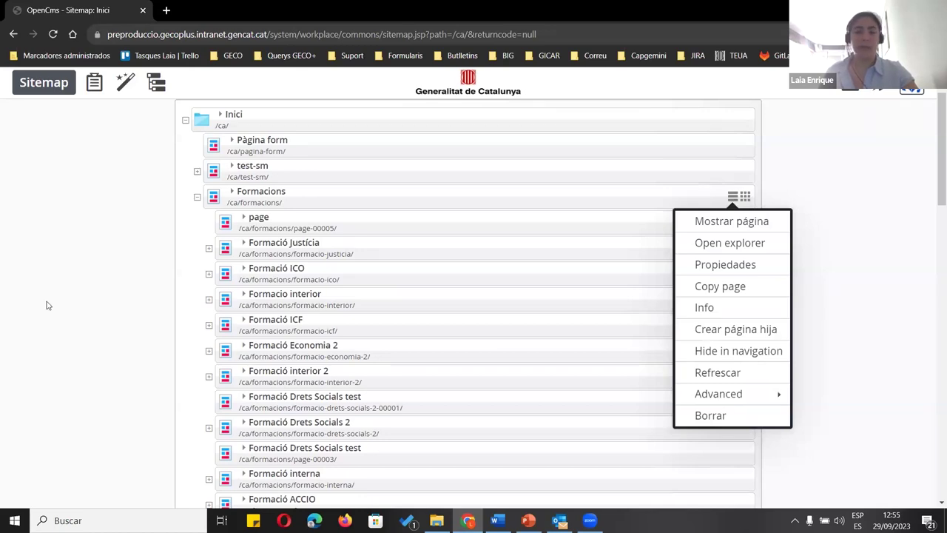
{"action": "left_click", "coordinate": [396, 255]}
{"action": "mouse_move", "coordinate": [365, 203]}
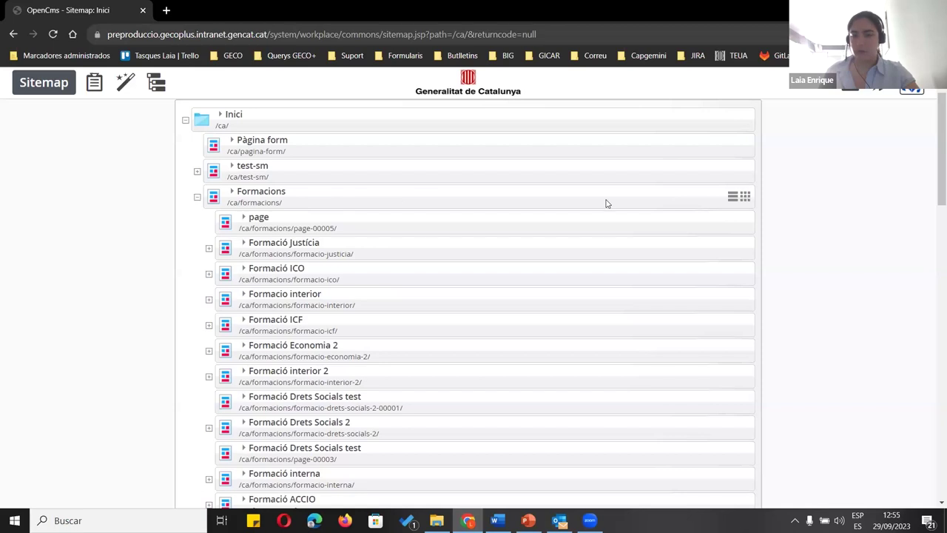
Start a new child page under Formacions, examine which templates can be chosen as its model, and cancel
{"action": "left_click", "coordinate": [732, 196]}
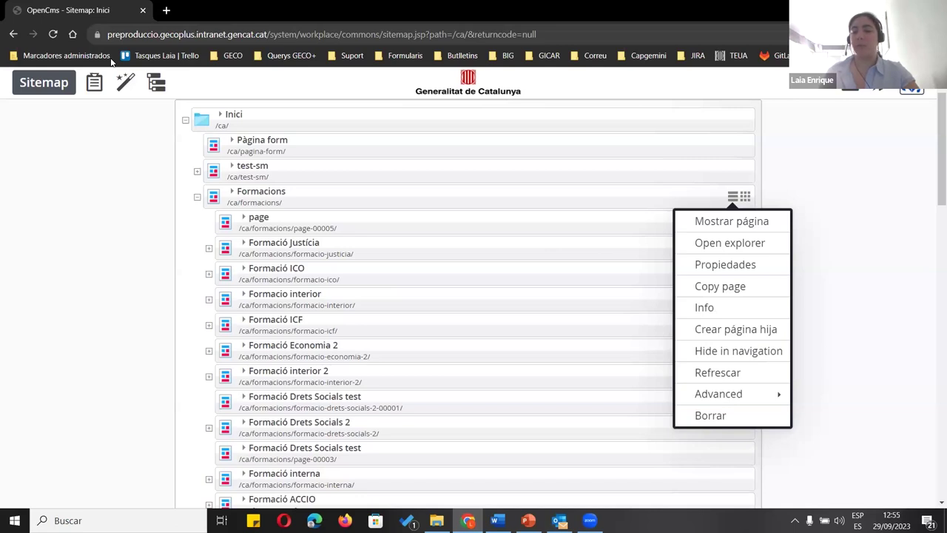
{"action": "left_click", "coordinate": [735, 329]}
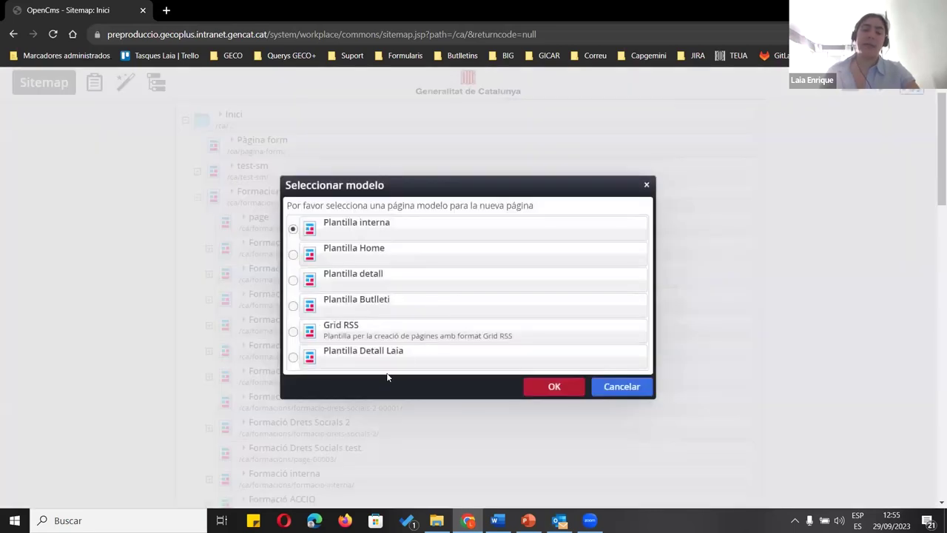
{"action": "left_click_drag", "start_coordinate": [412, 355], "coordinate": [289, 353]}
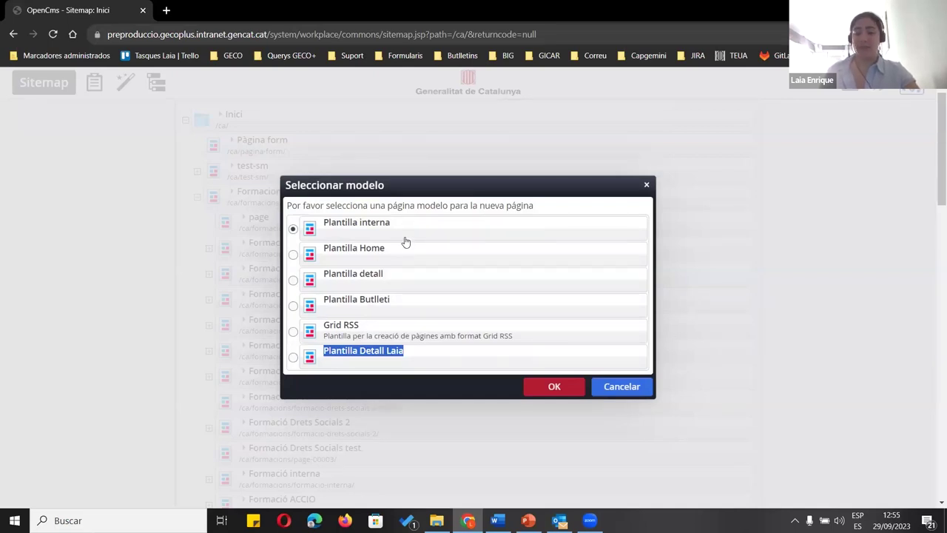
{"action": "left_click", "coordinate": [621, 386]}
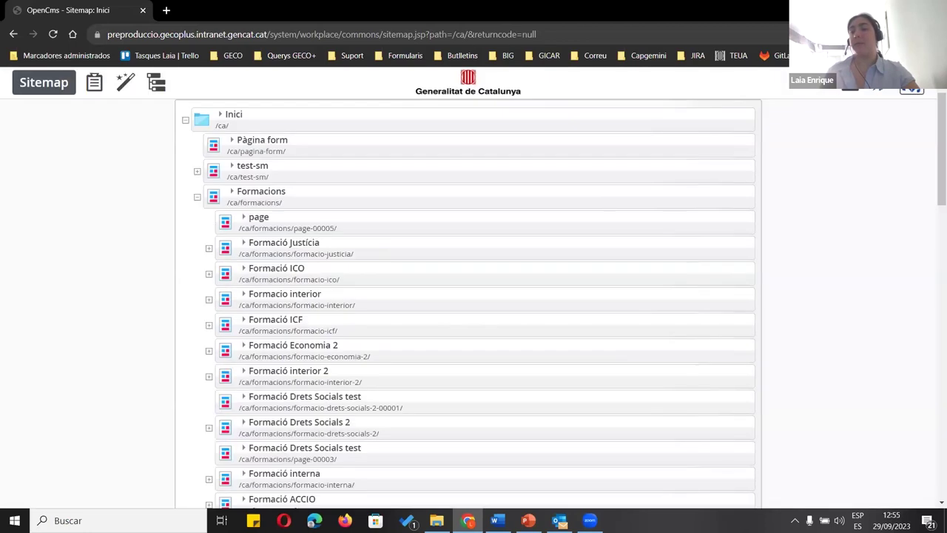
Switch to the Explorer, open the .config resource type configuration in the .content folder for editing, and show its registered templates
{"action": "left_click", "coordinate": [878, 86]}
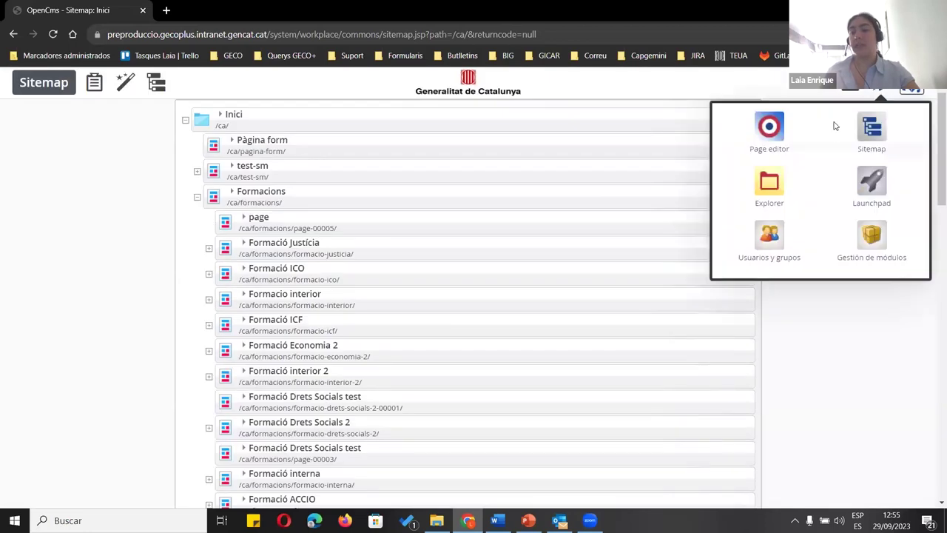
{"action": "left_click", "coordinate": [750, 182]}
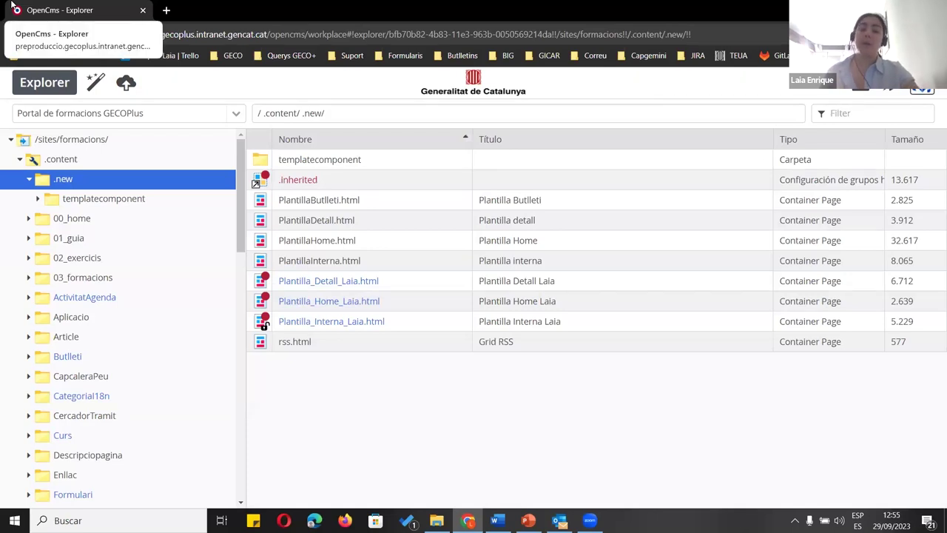
{"action": "left_click", "coordinate": [271, 113]}
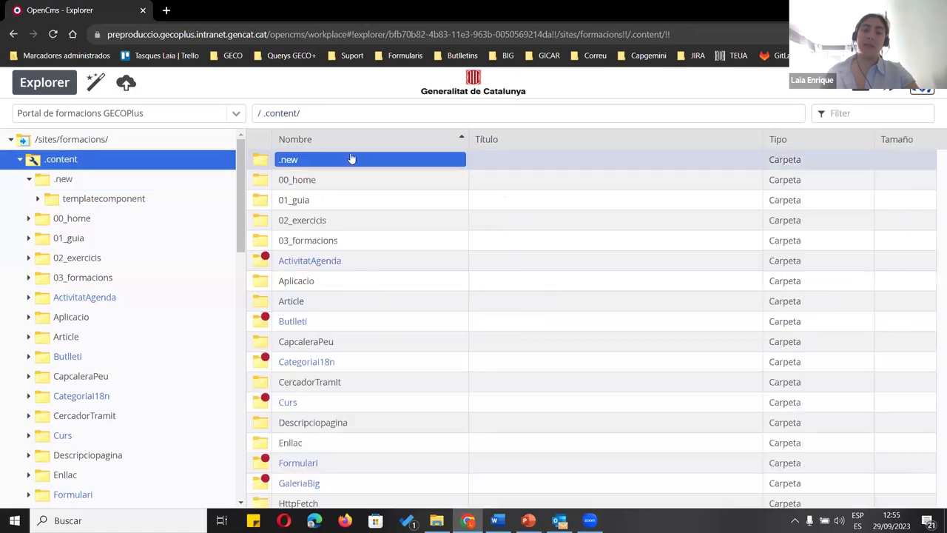
{"action": "scroll", "coordinate": [355, 277], "scroll_direction": "down", "scroll_amount": 10}
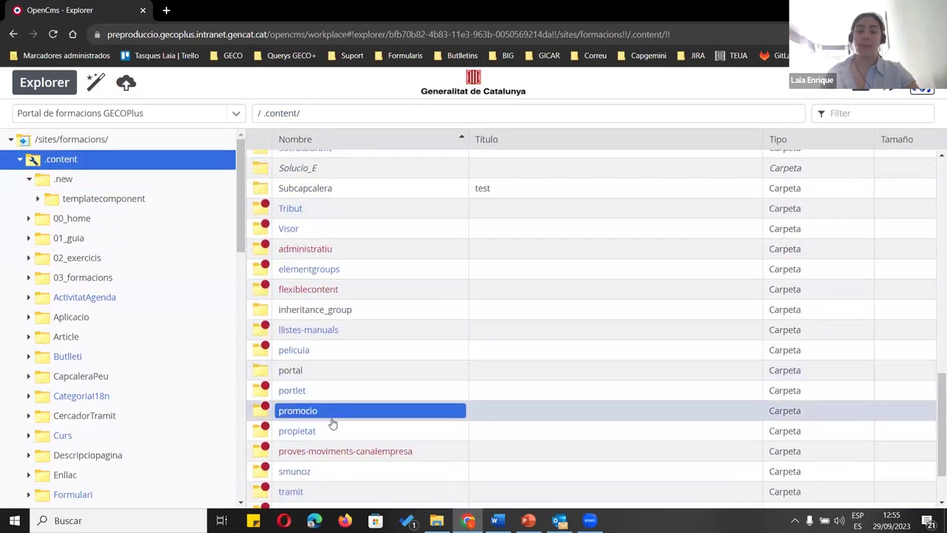
{"action": "scroll", "coordinate": [332, 423], "scroll_direction": "down", "scroll_amount": 2}
{"action": "double_click", "coordinate": [301, 482]}
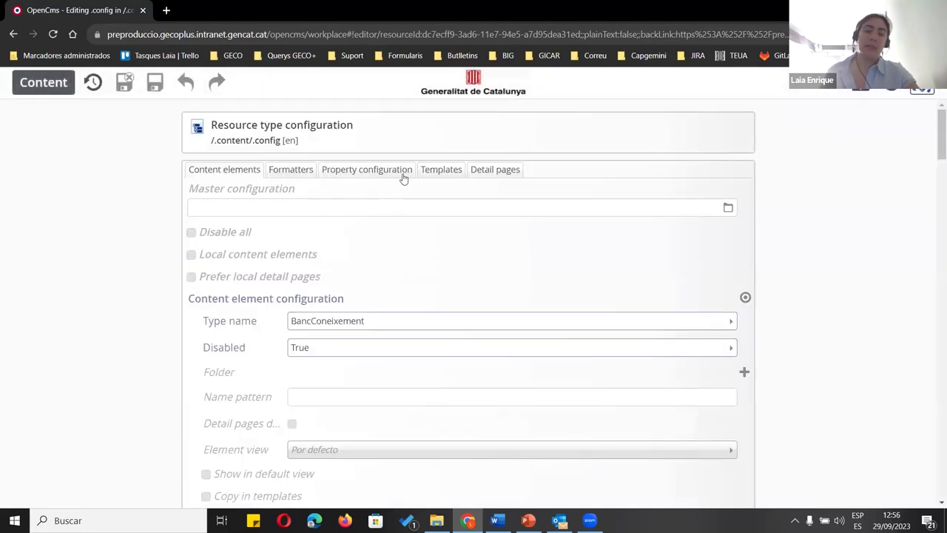
{"action": "left_click", "coordinate": [446, 175]}
{"action": "scroll", "coordinate": [479, 334], "scroll_direction": "down", "scroll_amount": 2}
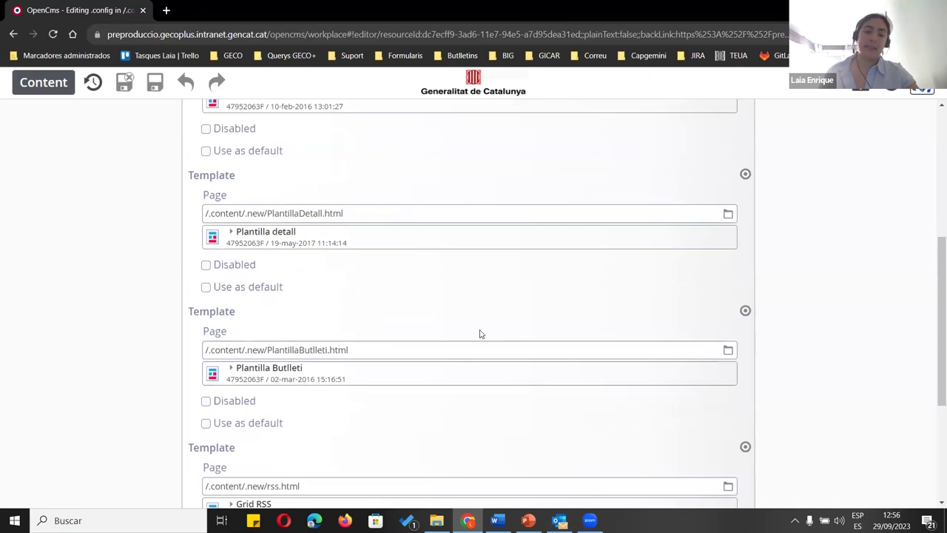
Add two empty template entries after the last registered template in the .config resource type configuration
{"action": "scroll", "coordinate": [479, 334], "scroll_direction": "down", "scroll_amount": 3}
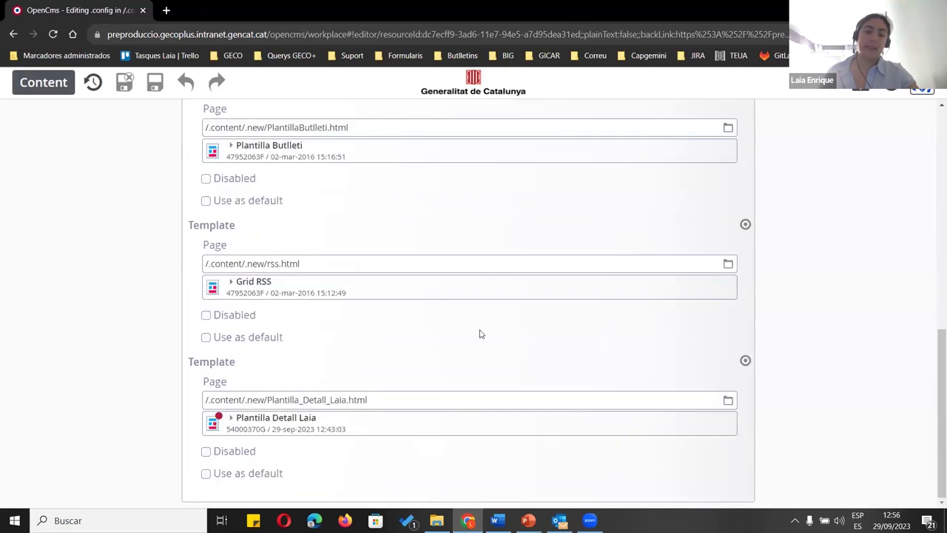
{"action": "left_click", "coordinate": [732, 362]}
{"action": "left_click", "coordinate": [732, 361]}
{"action": "scroll", "coordinate": [734, 364], "scroll_direction": "down", "scroll_amount": 3}
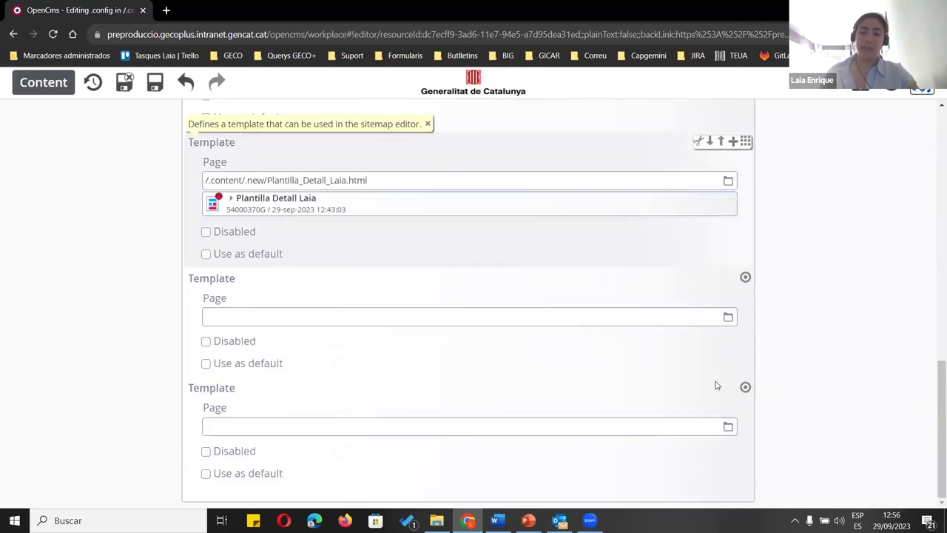
Fill the first new entry's page with the custom detail template's path, replacing "Detall" with "Interna" in the file name
{"action": "left_click", "coordinate": [403, 171]}
{"action": "key", "text": "ctrl+a"}
{"action": "key", "text": "ctrl+c"}
{"action": "left_click", "coordinate": [230, 318]}
{"action": "key", "text": "ctrl+v"}
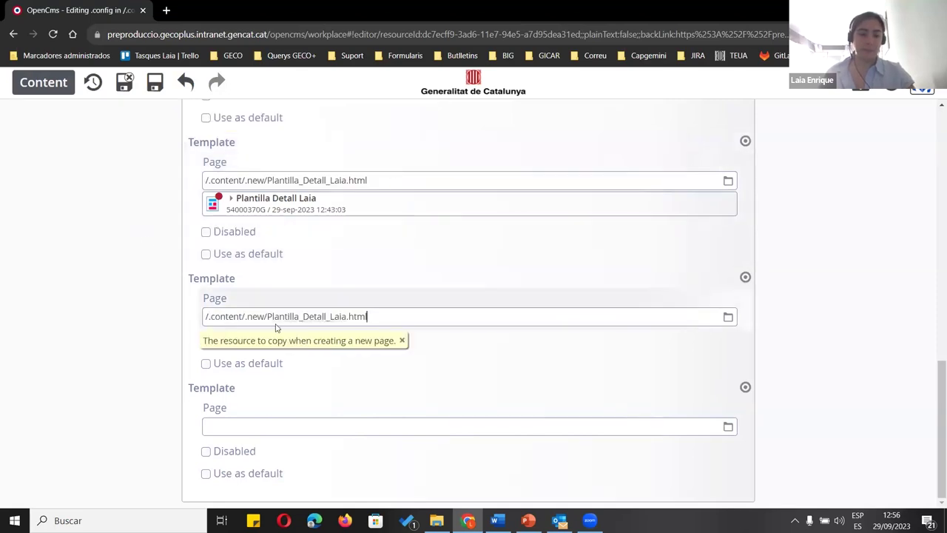
{"action": "double_click", "coordinate": [318, 316]}
{"action": "key", "text": "ctrl+a"}
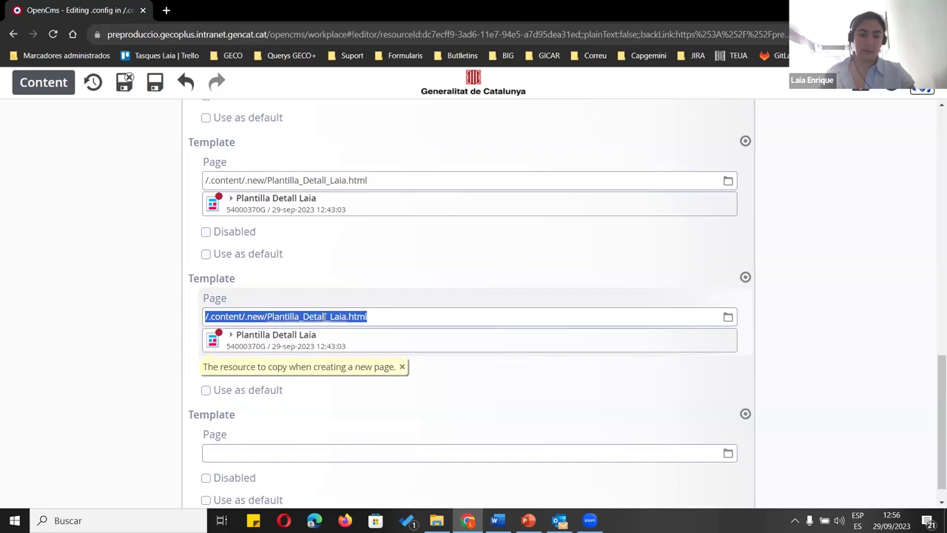
{"action": "left_click", "coordinate": [327, 316]}
{"action": "key", "text": "BackSpace"}
{"action": "key", "text": "BackSpace"}
{"action": "key", "text": "BackSpace"}
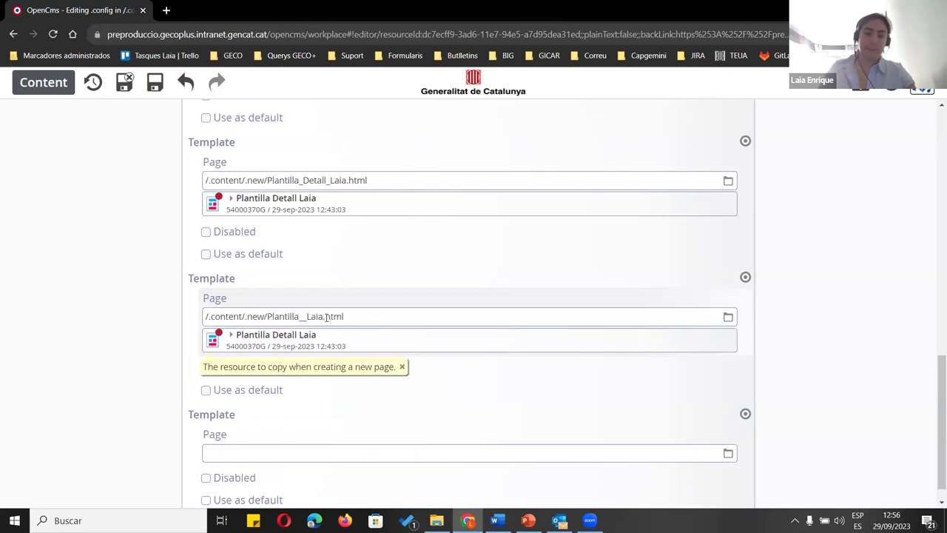
{"action": "type", "text": "Interna"}
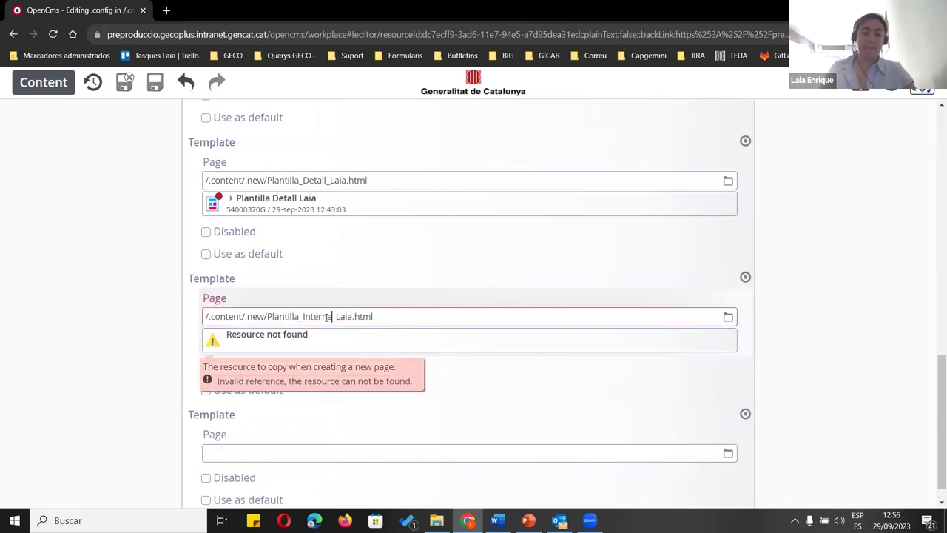
Fill the second new entry's page with the same path using "Home" instead of "Detall", and save and close the configuration
{"action": "left_click", "coordinate": [368, 447]}
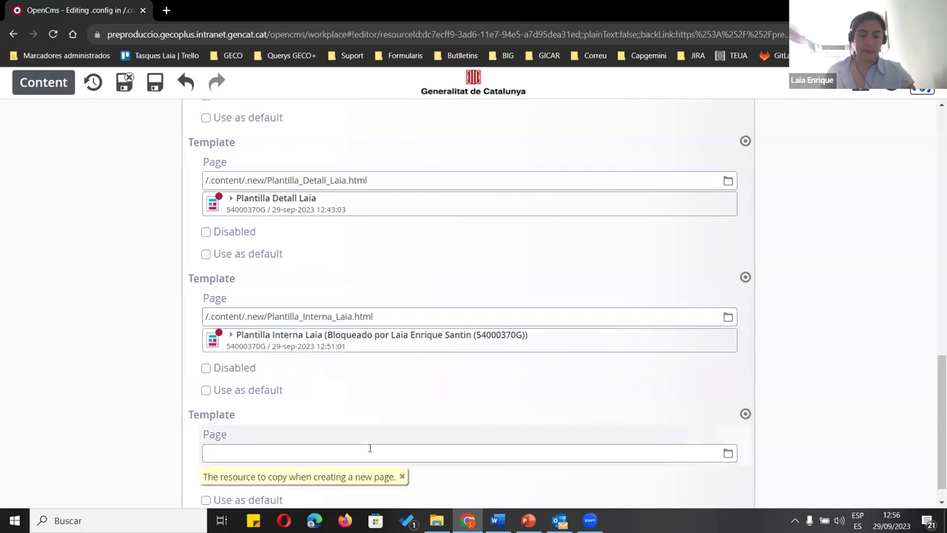
{"action": "key", "text": "ctrl+v"}
{"action": "left_click_drag", "start_coordinate": [326, 453], "coordinate": [304, 456]}
{"action": "type", "text": "Home"}
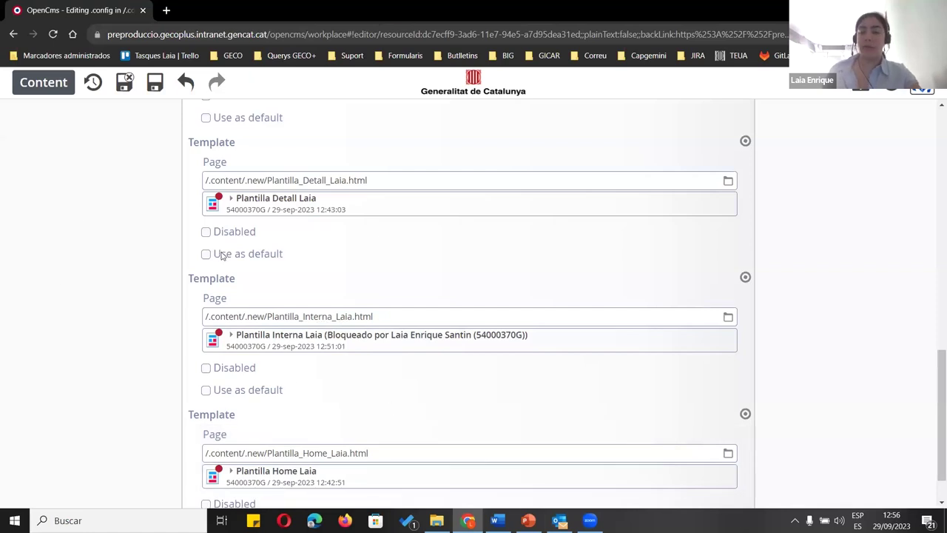
{"action": "left_click", "coordinate": [125, 82]}
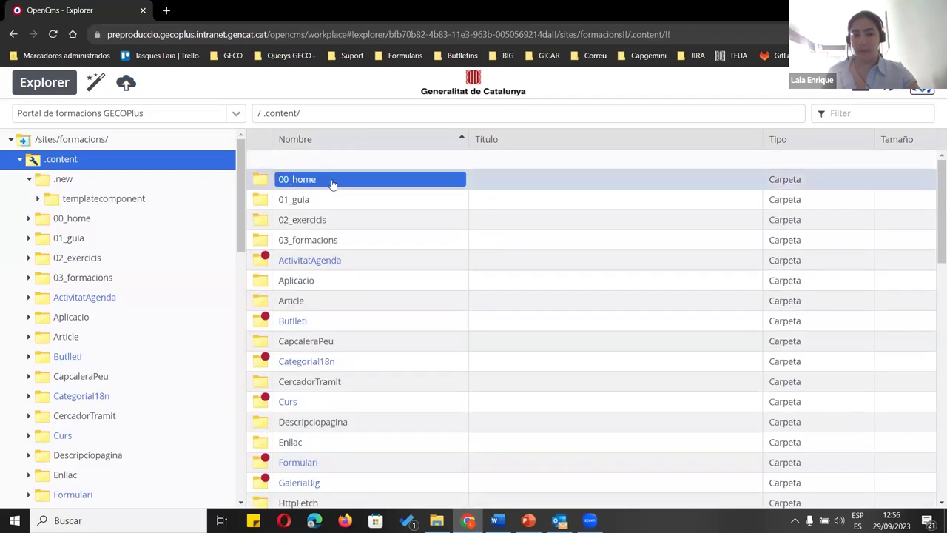
Go to the .content/.new folder and open the resource information of the custom home template
{"action": "left_click", "coordinate": [323, 181]}
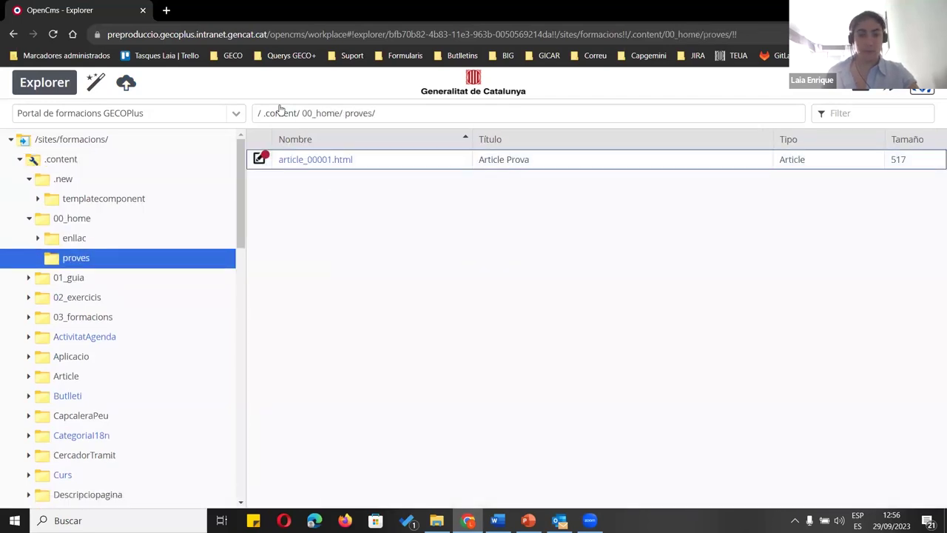
{"action": "left_click", "coordinate": [281, 112]}
{"action": "double_click", "coordinate": [294, 158]}
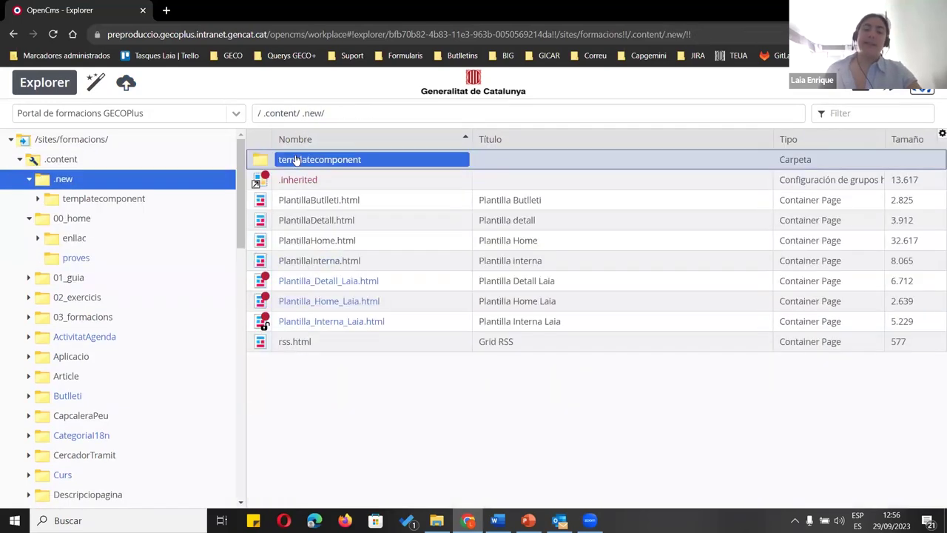
{"action": "left_click", "coordinate": [448, 326]}
{"action": "left_click", "coordinate": [435, 303]}
{"action": "right_click", "coordinate": [437, 301]}
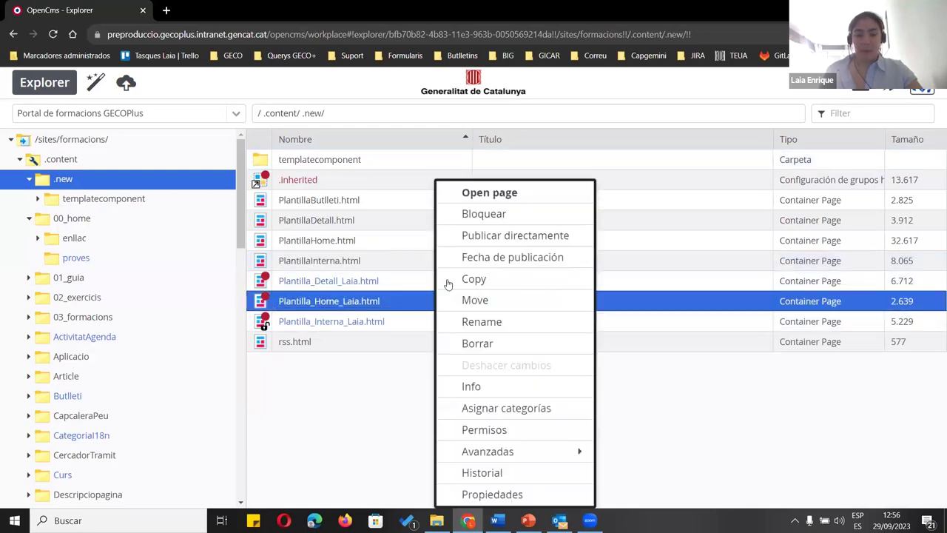
{"action": "left_click", "coordinate": [474, 404]}
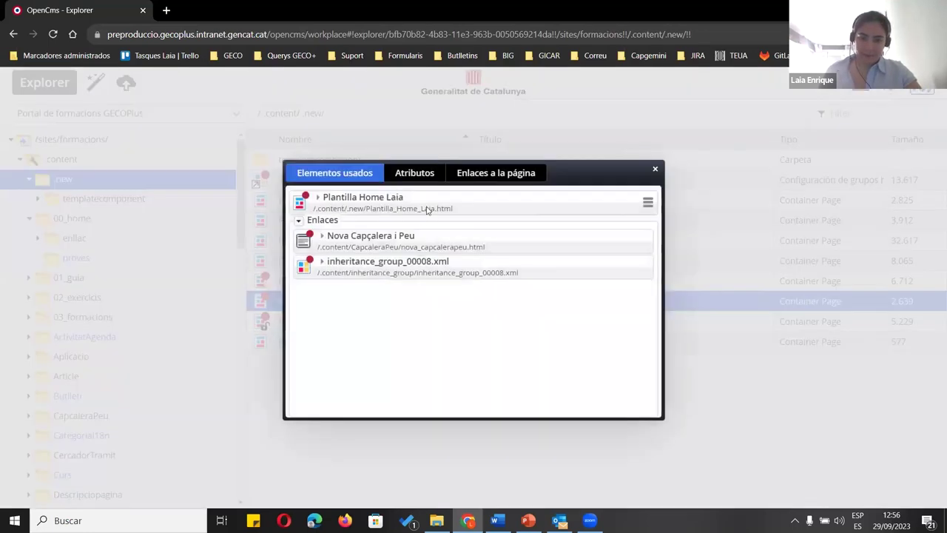
Copy the custom home template's path from its resource information and close the information
{"action": "left_click_drag", "start_coordinate": [318, 216], "coordinate": [449, 214]}
{"action": "left_click", "coordinate": [448, 214]}
{"action": "triple_click", "coordinate": [445, 210]}
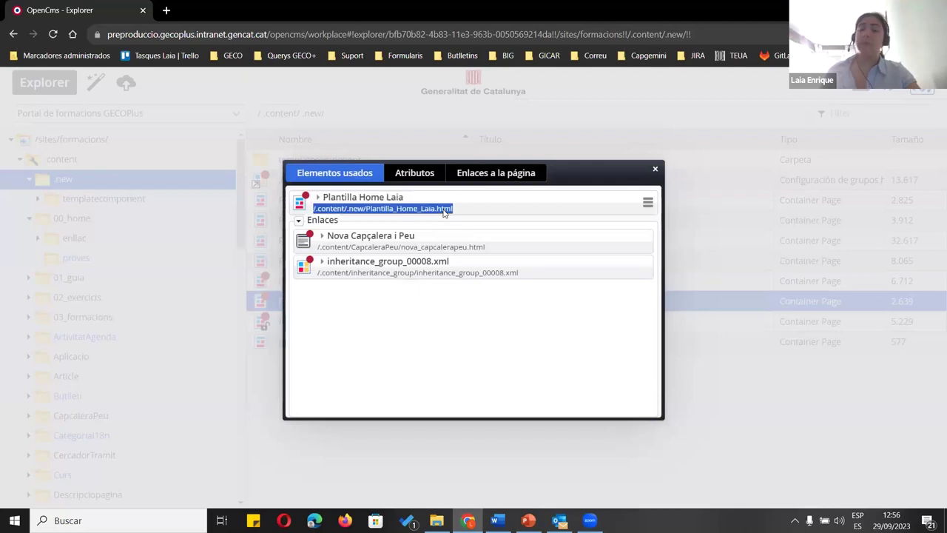
{"action": "right_click", "coordinate": [445, 212]}
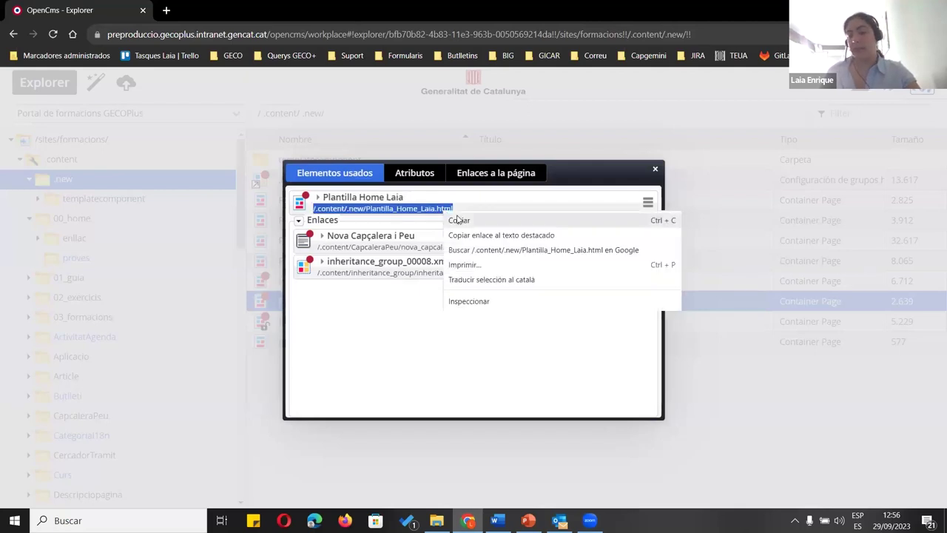
{"action": "left_click", "coordinate": [457, 219]}
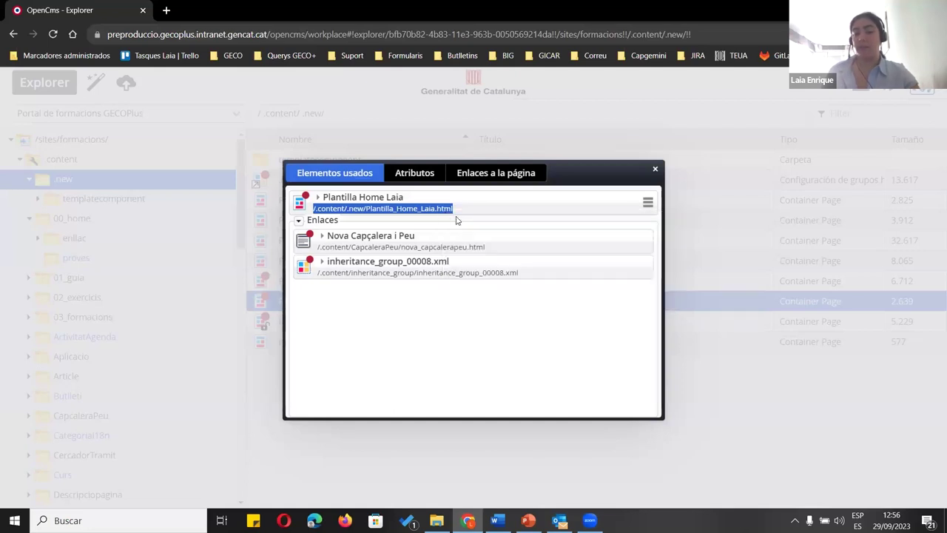
{"action": "right_click", "coordinate": [442, 211]}
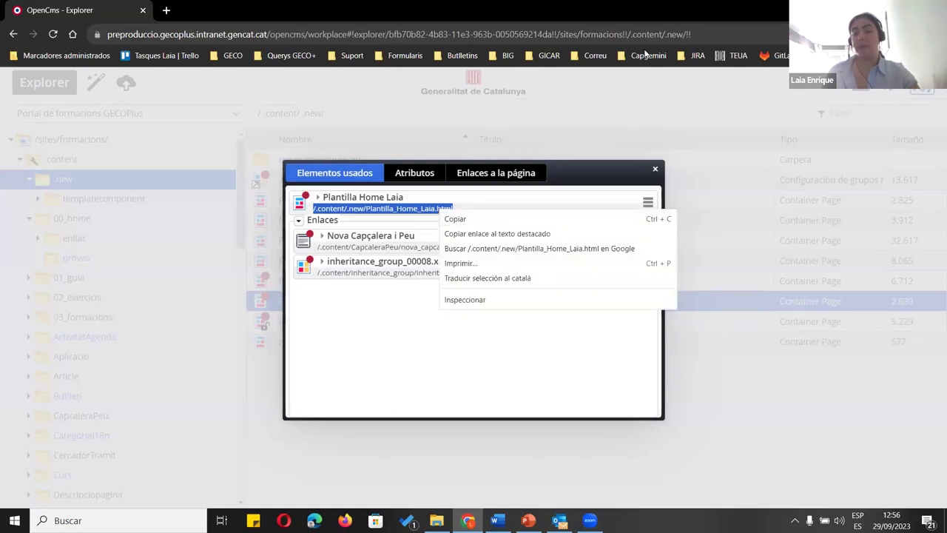
{"action": "left_click", "coordinate": [654, 170]}
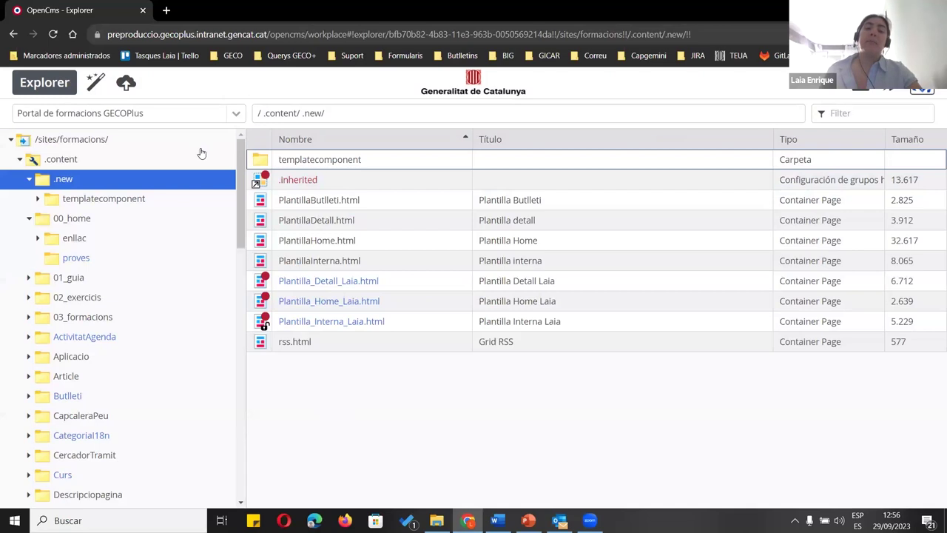
Switch to the Sitemap, enter the Inici subsite, and expand the Formacions branch
{"action": "left_click", "coordinate": [891, 89]}
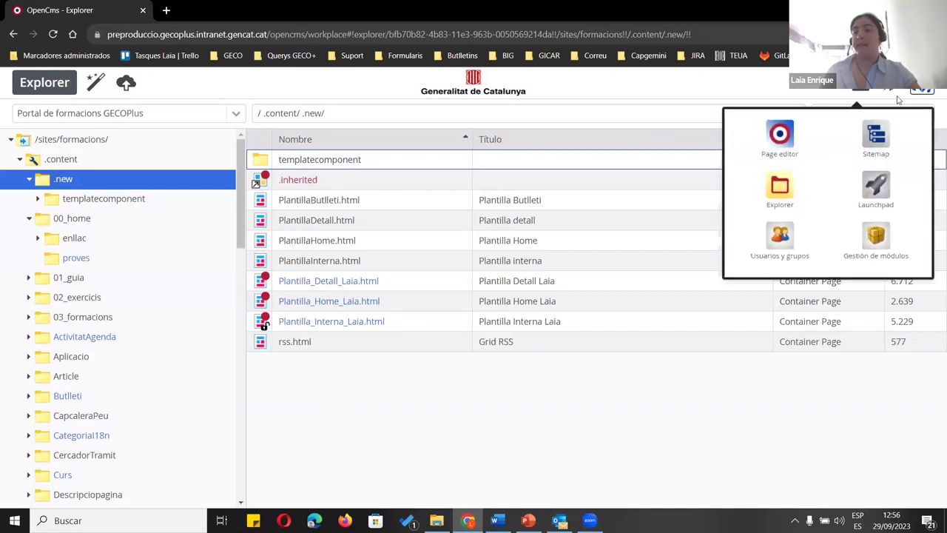
{"action": "left_click", "coordinate": [884, 133]}
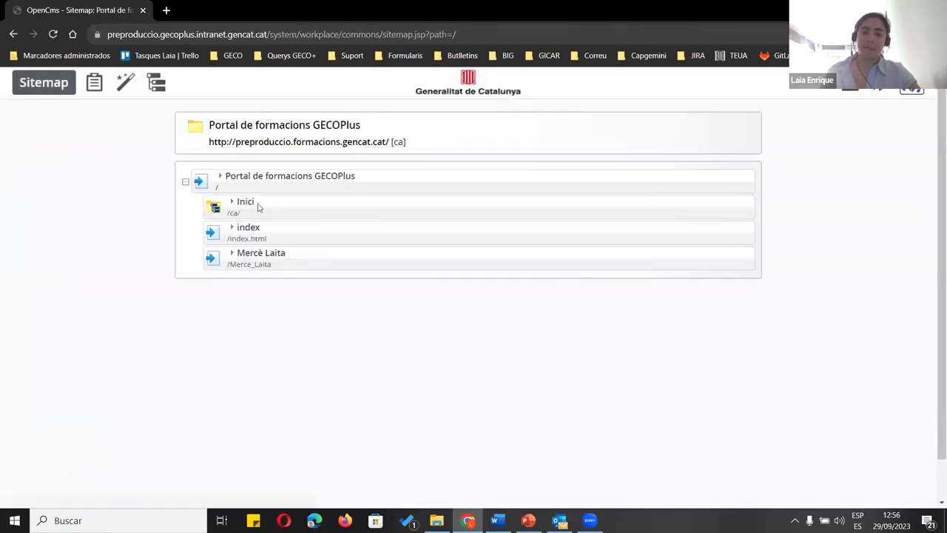
{"action": "left_click", "coordinate": [212, 209]}
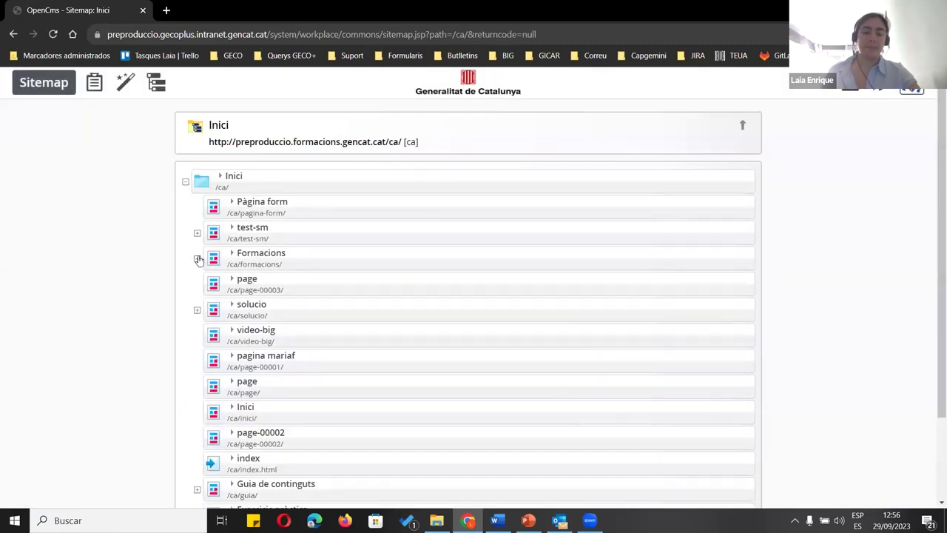
{"action": "left_click", "coordinate": [197, 259]}
Create a child page under Formacions using the custom Plantilla Home template as its model
{"action": "left_click", "coordinate": [732, 258]}
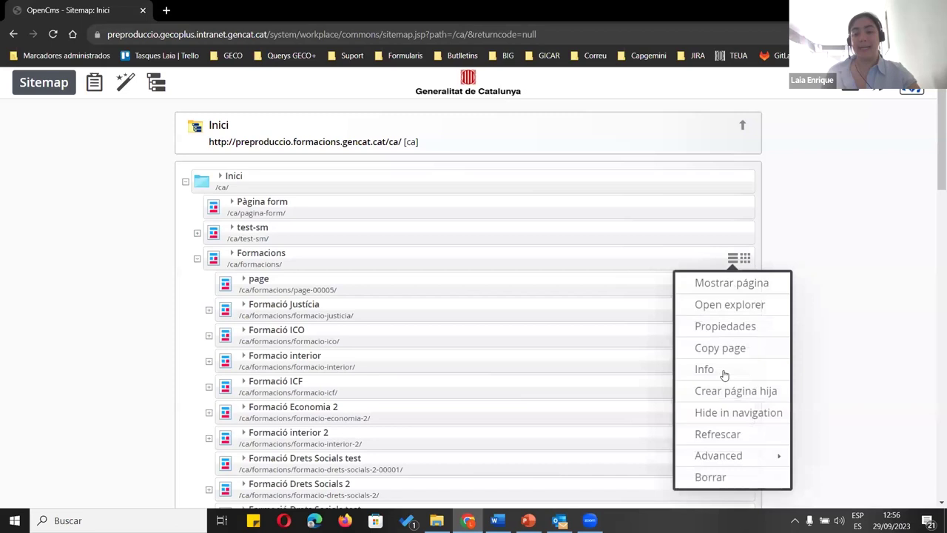
{"action": "left_click", "coordinate": [710, 390]}
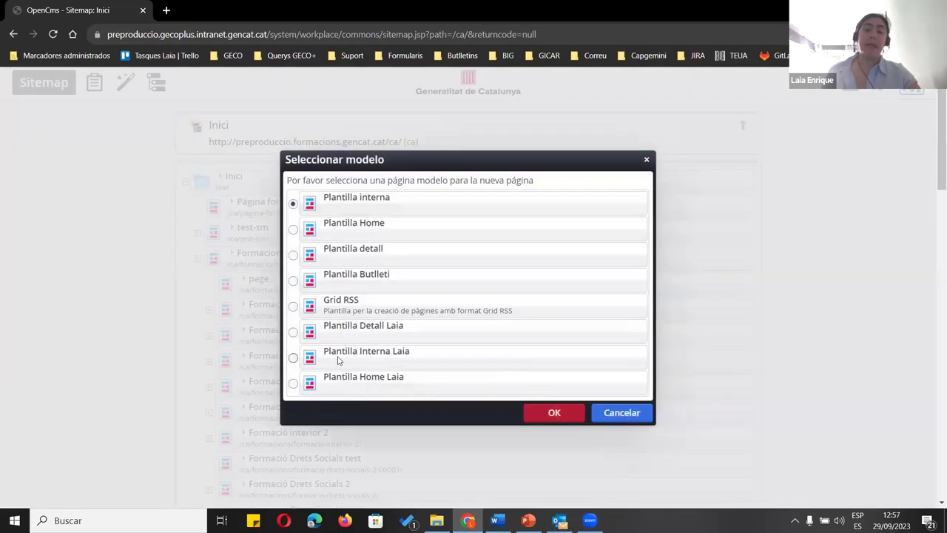
{"action": "left_click", "coordinate": [293, 384]}
{"action": "left_click", "coordinate": [558, 416]}
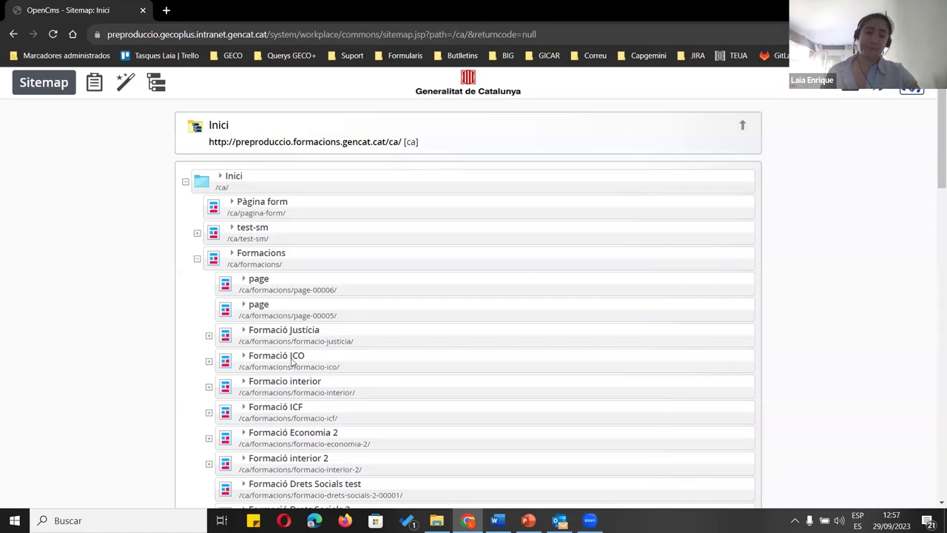
Rename the new page under Formacions as "Inici Subsite"
{"action": "double_click", "coordinate": [259, 279]}
{"action": "key", "text": "BackSpace"}
{"action": "type", "text": "Inici"}
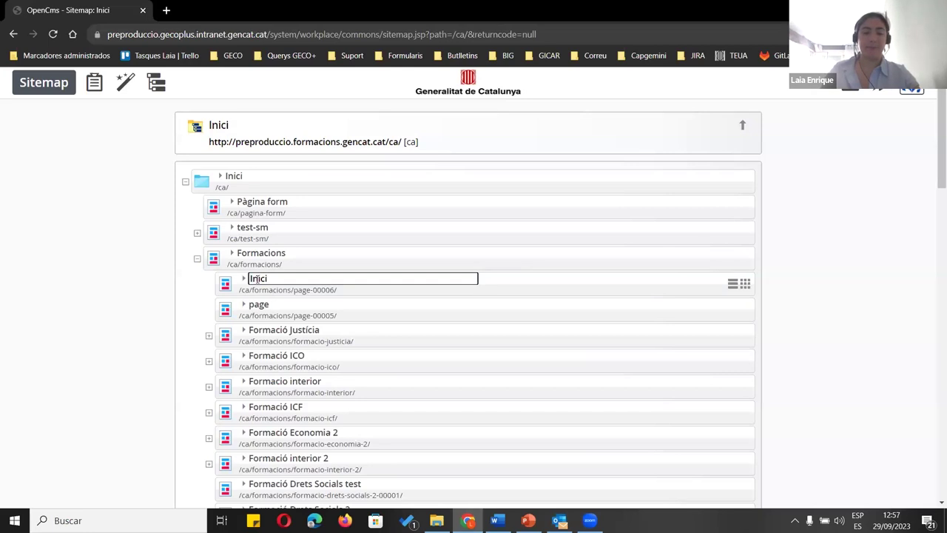
{"action": "type", "text": " Subsite"}
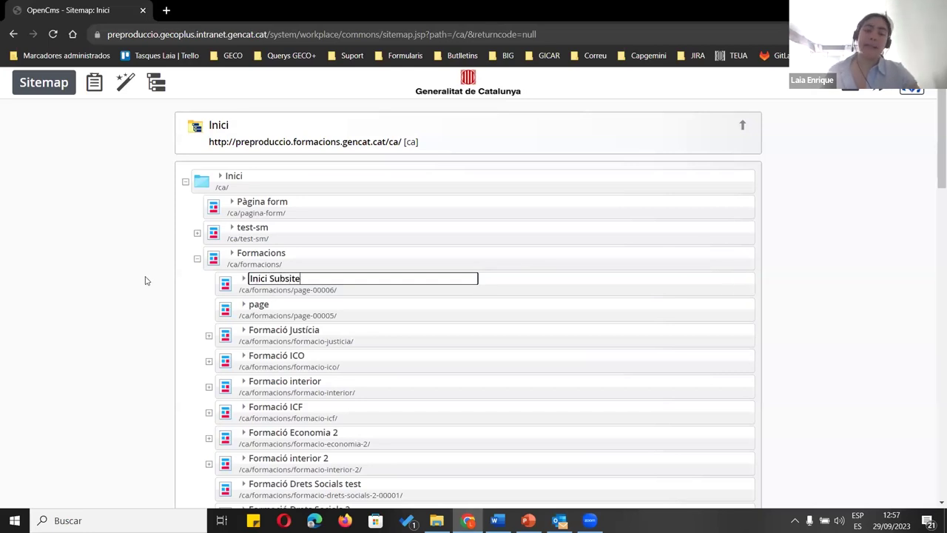
{"action": "key", "text": "Return"}
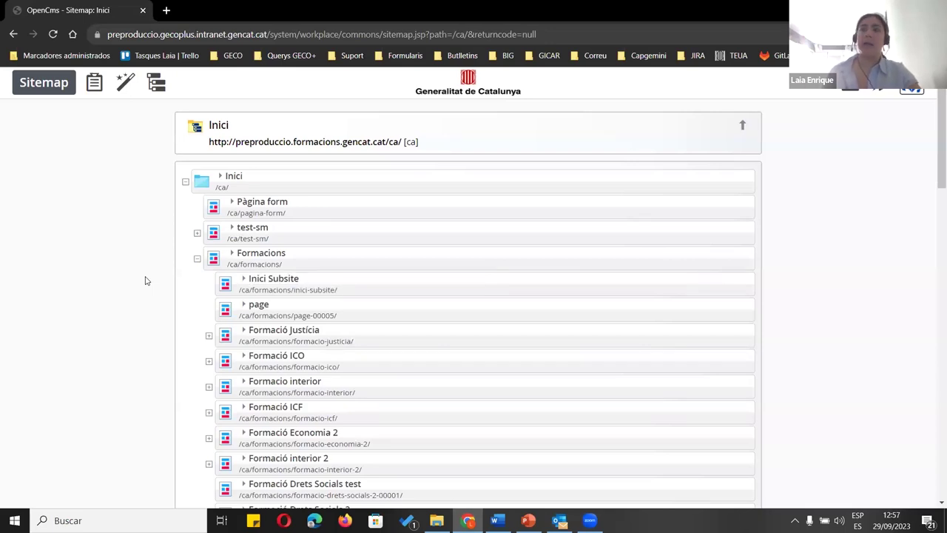
Rename the "Inici Subsite" page with the trainer's first name and highlight its URL path
{"action": "triple_click", "coordinate": [274, 281]}
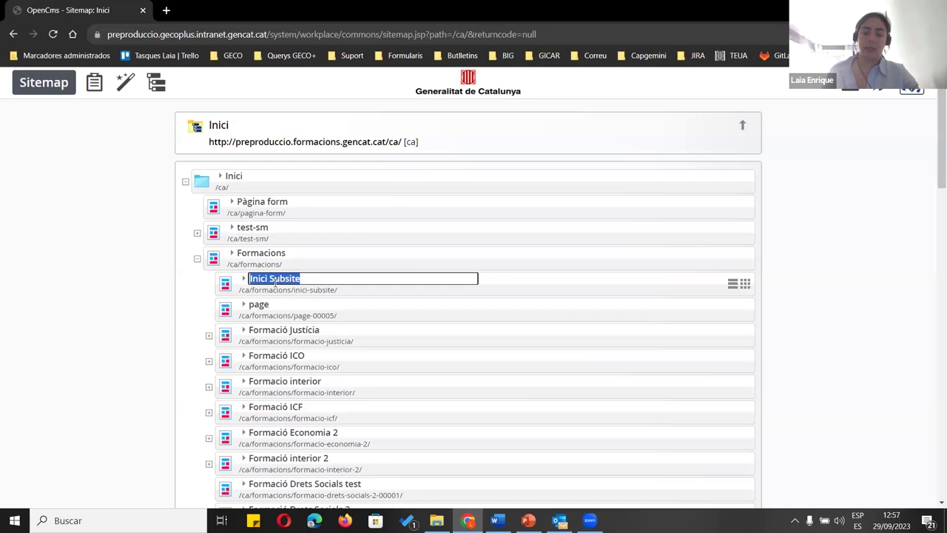
{"action": "type", "text": "Laia"}
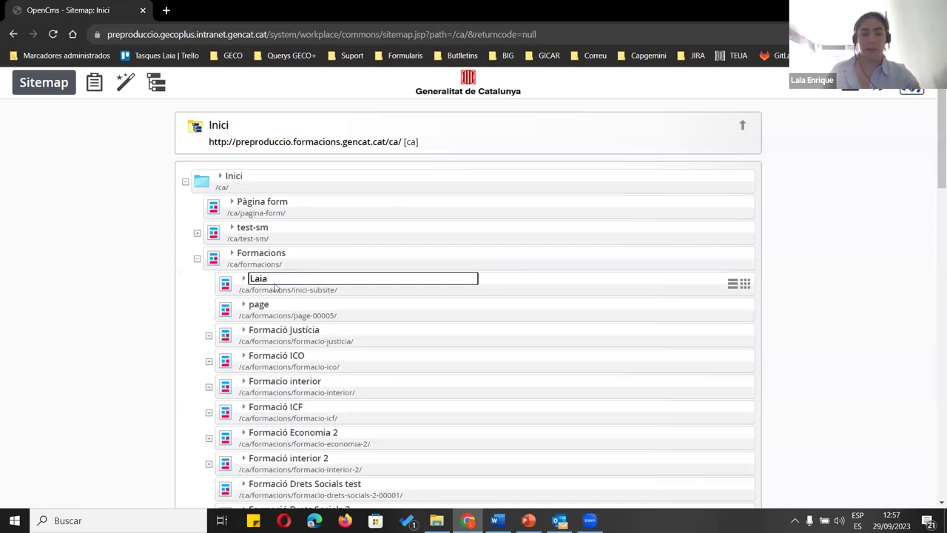
{"action": "key", "text": "Return"}
{"action": "left_click_drag", "start_coordinate": [310, 290], "coordinate": [242, 294]}
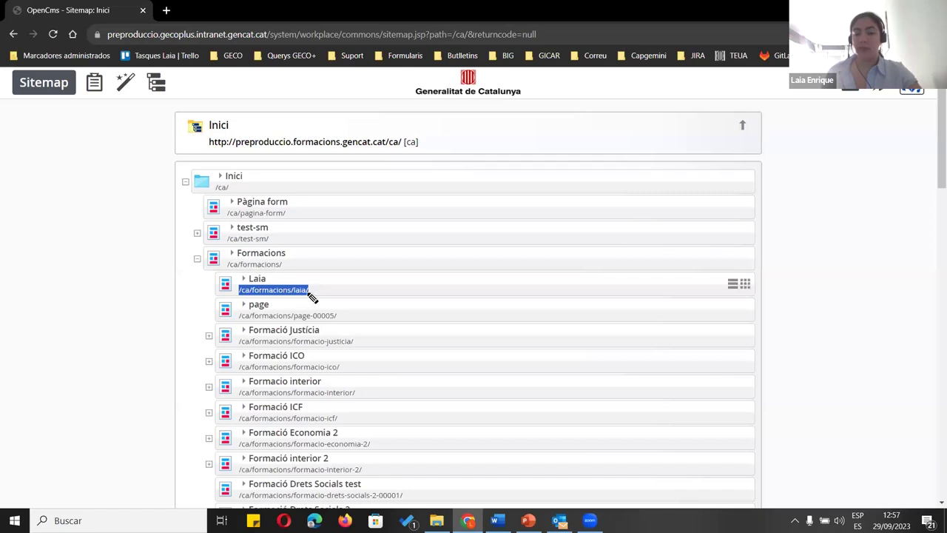
{"action": "left_click", "coordinate": [140, 299]}
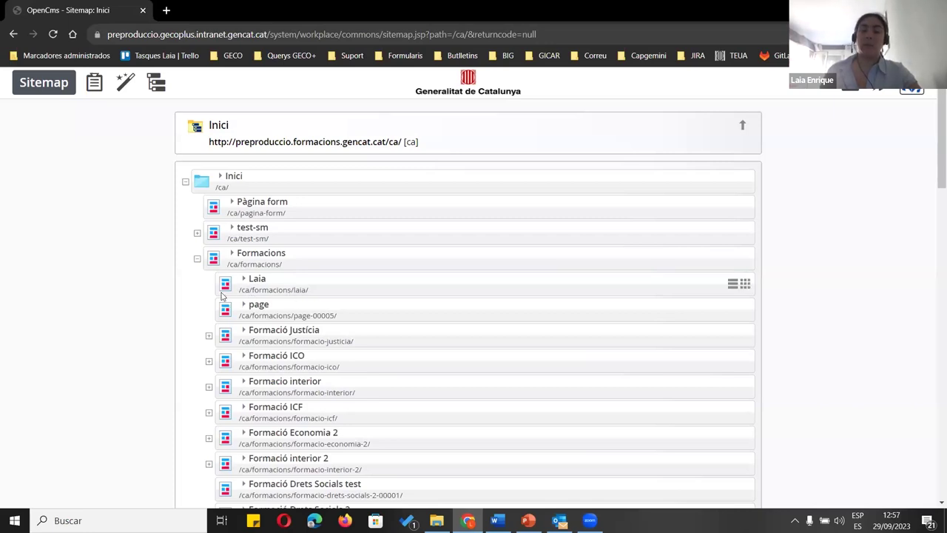
Create a child page under the page named after the trainer, accepting the selected model
{"action": "left_click", "coordinate": [730, 286]}
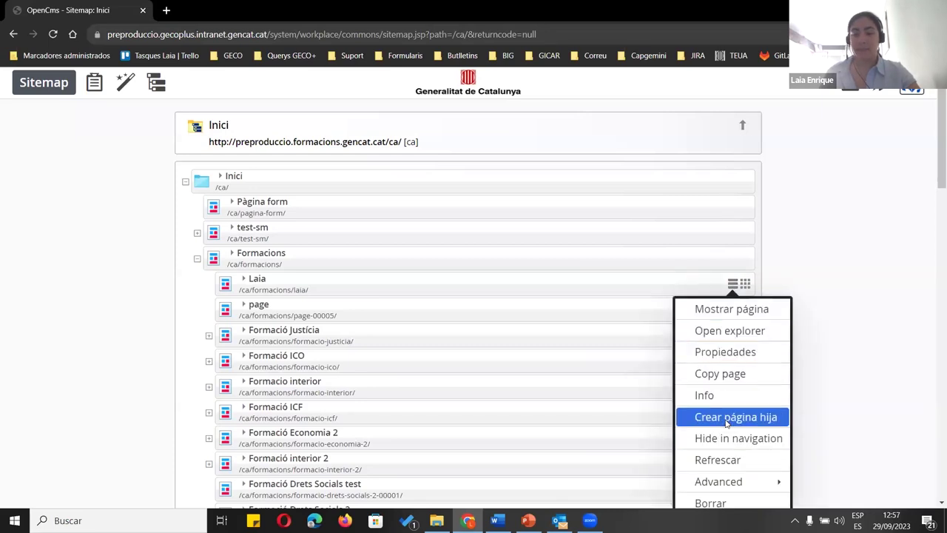
{"action": "left_click", "coordinate": [727, 421]}
{"action": "left_click", "coordinate": [569, 414]}
Rename the page at /ca/formacions/page-00005/ as "Pàgina 1" followed by the trainer's first name
{"action": "left_click", "coordinate": [260, 306]}
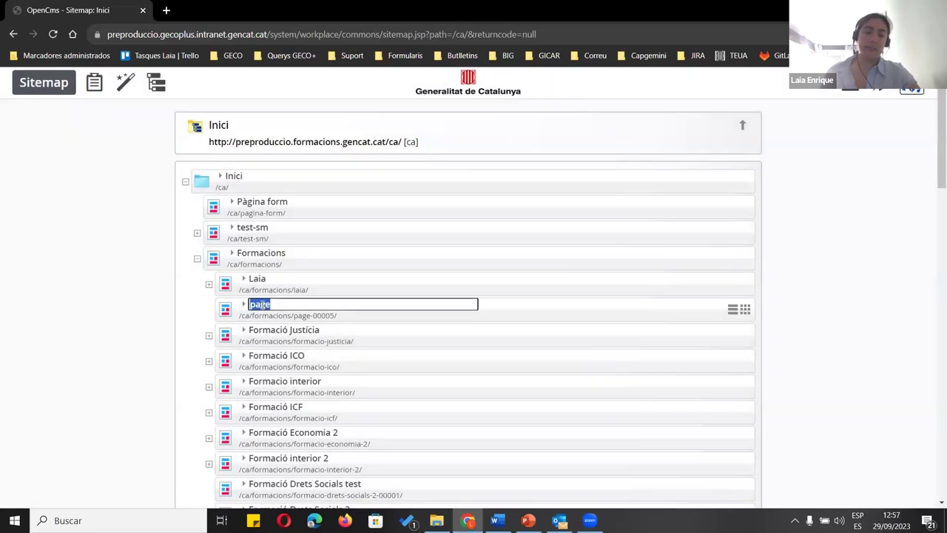
{"action": "key", "text": "BackSpace"}
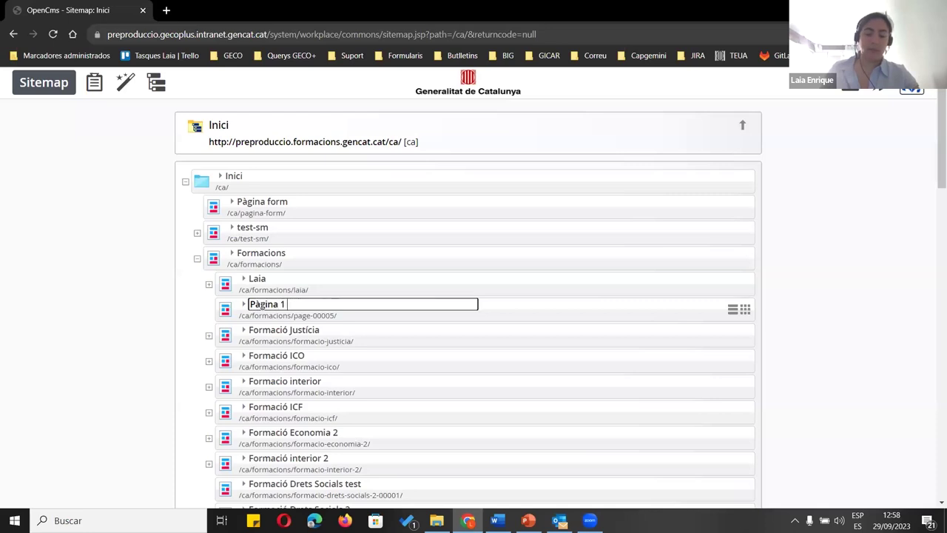
{"action": "type", "text": "aia"}
{"action": "left_click", "coordinate": [119, 322]}
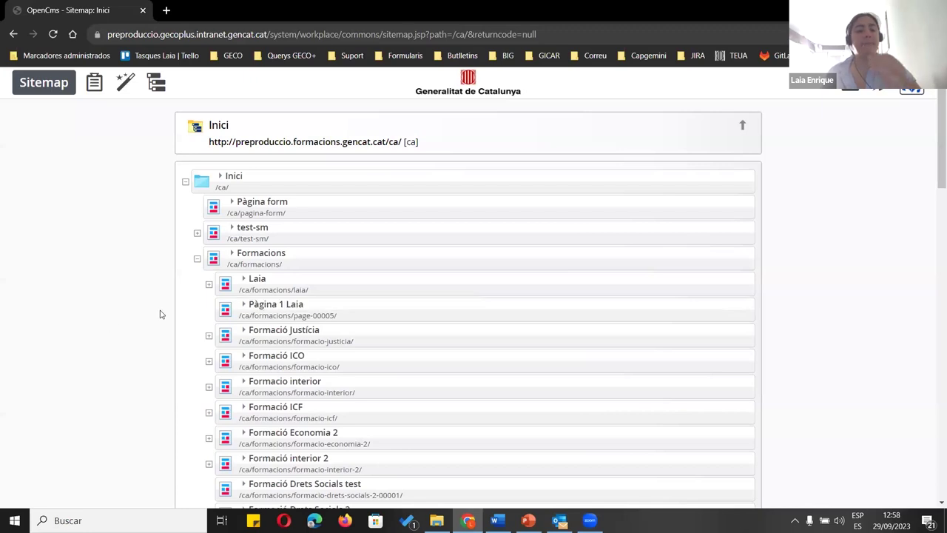
Open the page named after the trainer from the sitemap and switch to the Explorer
{"action": "left_click", "coordinate": [226, 288]}
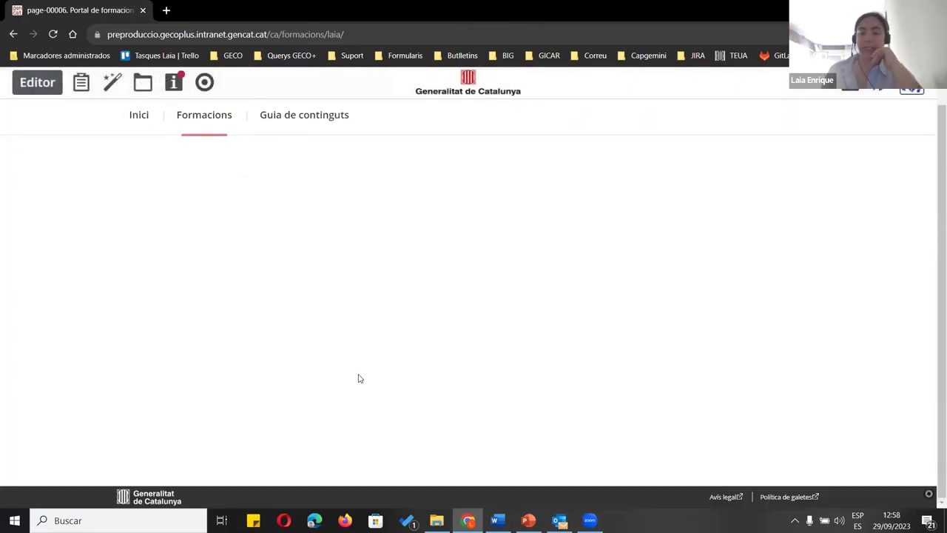
{"action": "left_click", "coordinate": [874, 92]}
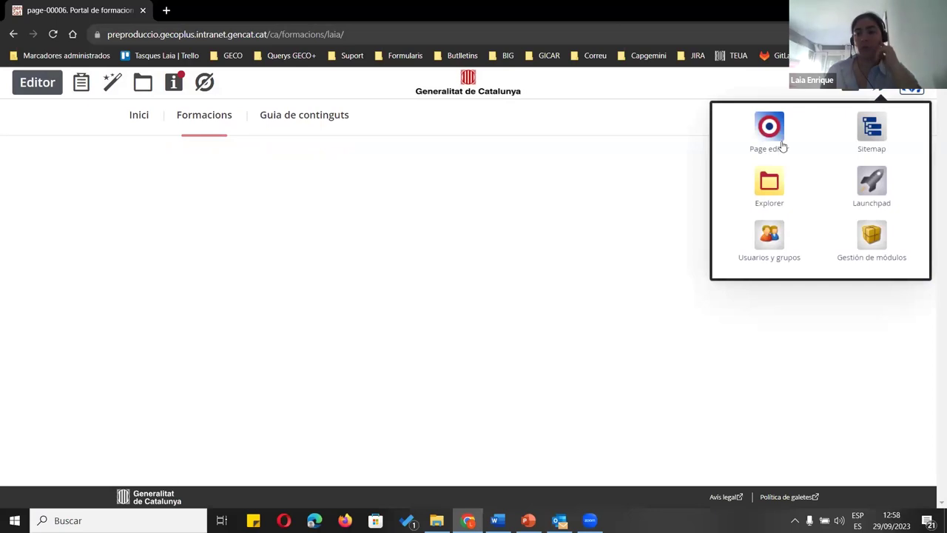
{"action": "left_click", "coordinate": [753, 240]}
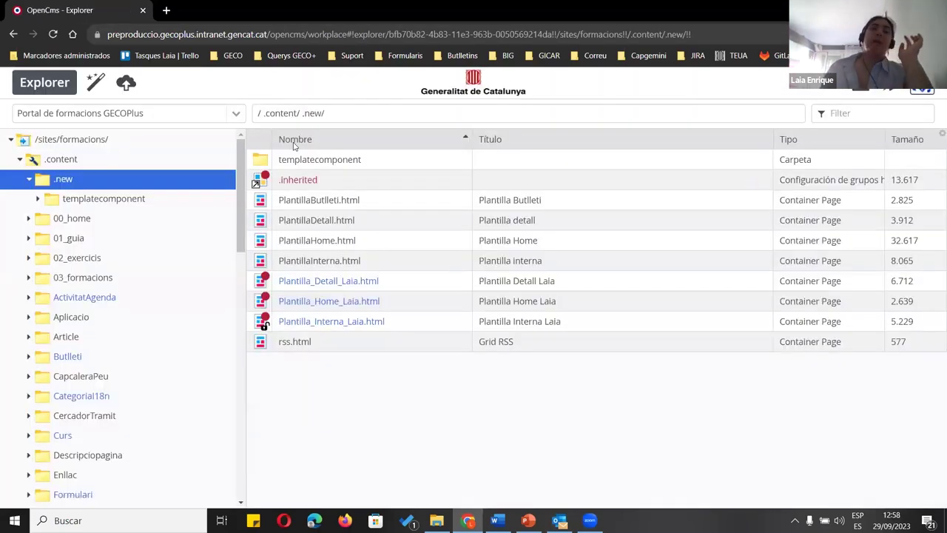
Examine the .config file inside the .content folder of ca, and return to the ca folder
{"action": "left_click", "coordinate": [20, 159]}
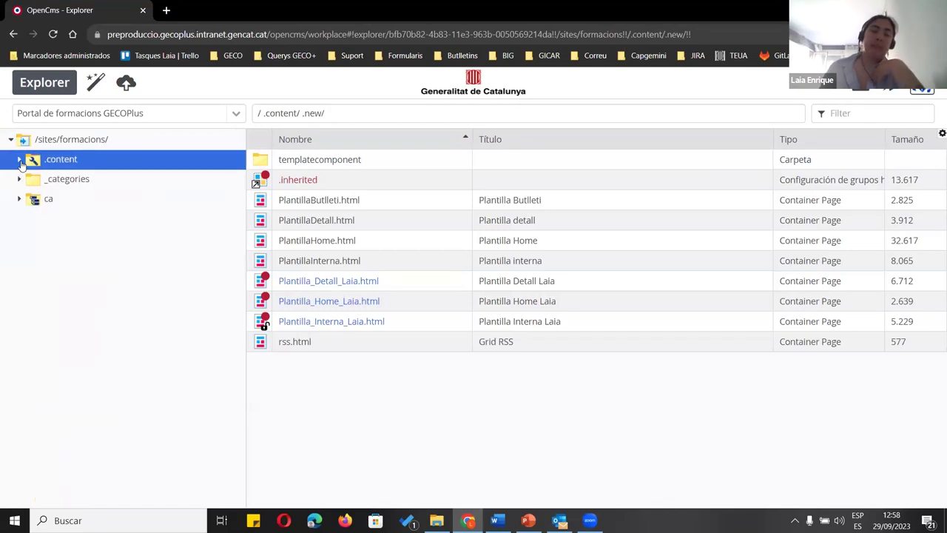
{"action": "left_click", "coordinate": [55, 205]}
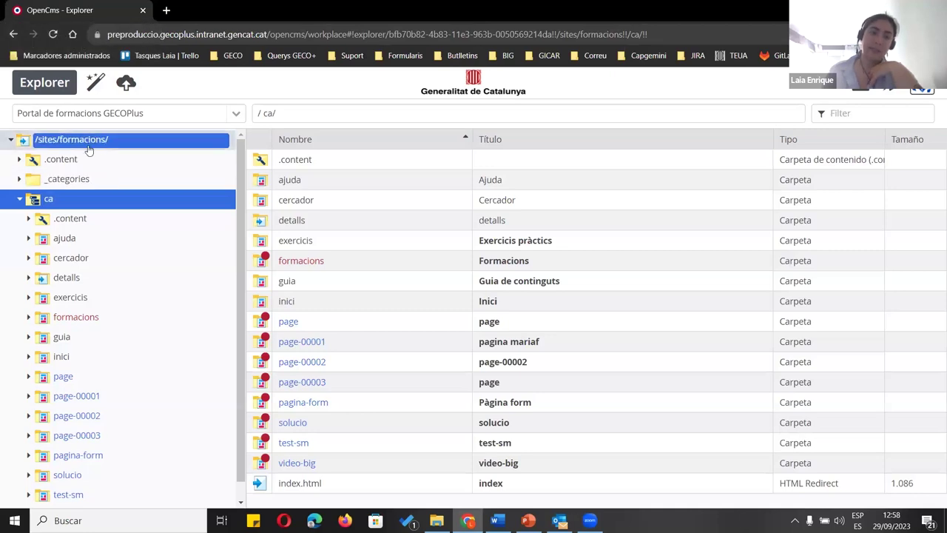
{"action": "left_click", "coordinate": [317, 160]}
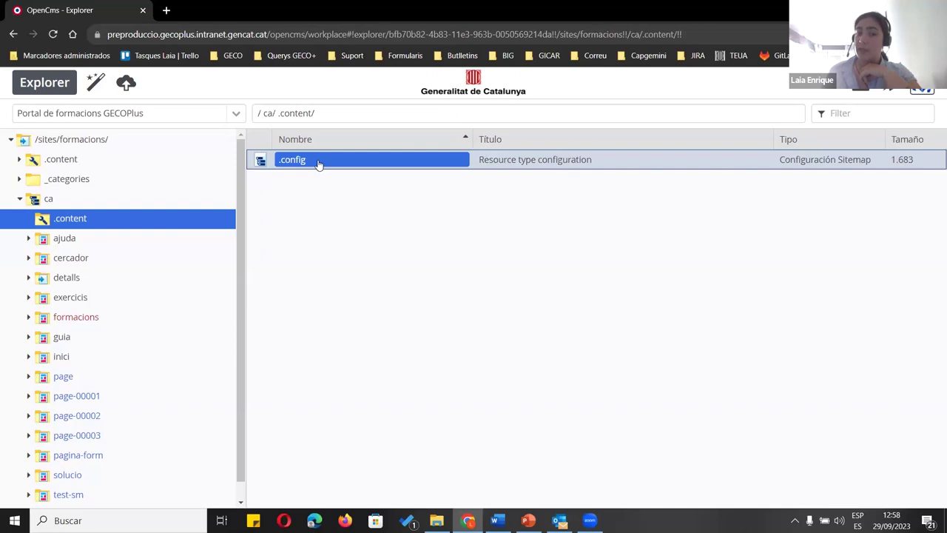
{"action": "left_click", "coordinate": [268, 113]}
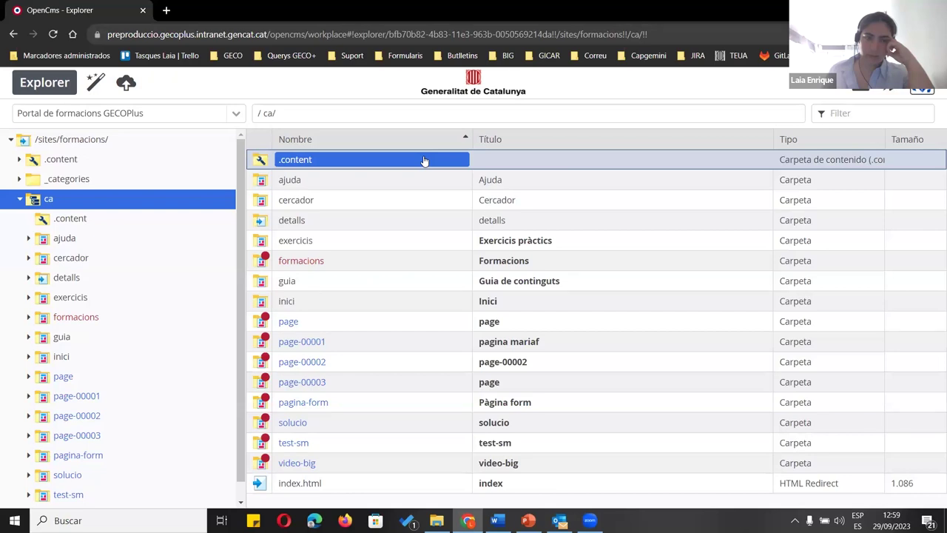
Open the formacions folder inside the ca folder
{"action": "left_click", "coordinate": [427, 181]}
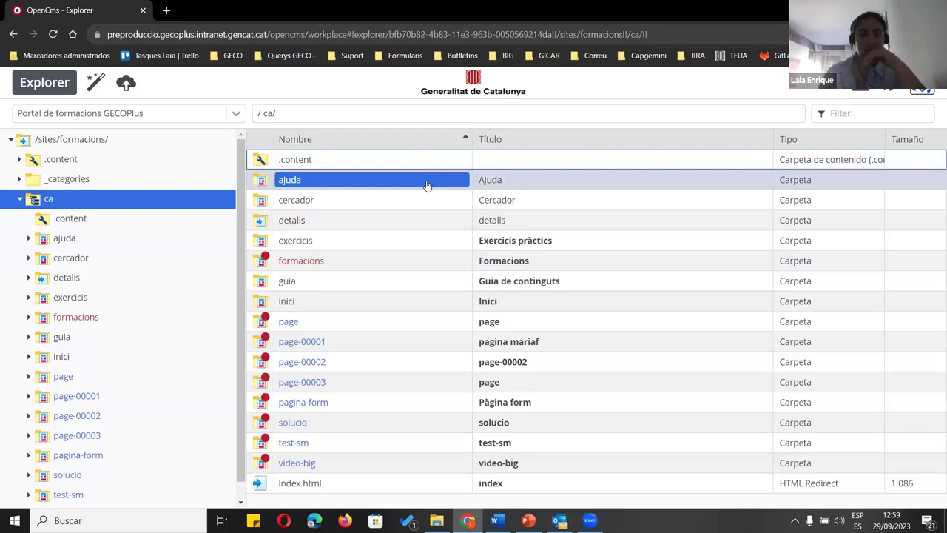
{"action": "left_click", "coordinate": [395, 200]}
{"action": "left_click", "coordinate": [388, 220]}
{"action": "left_click", "coordinate": [386, 241]}
{"action": "left_click", "coordinate": [393, 262]}
{"action": "double_click", "coordinate": [393, 264]}
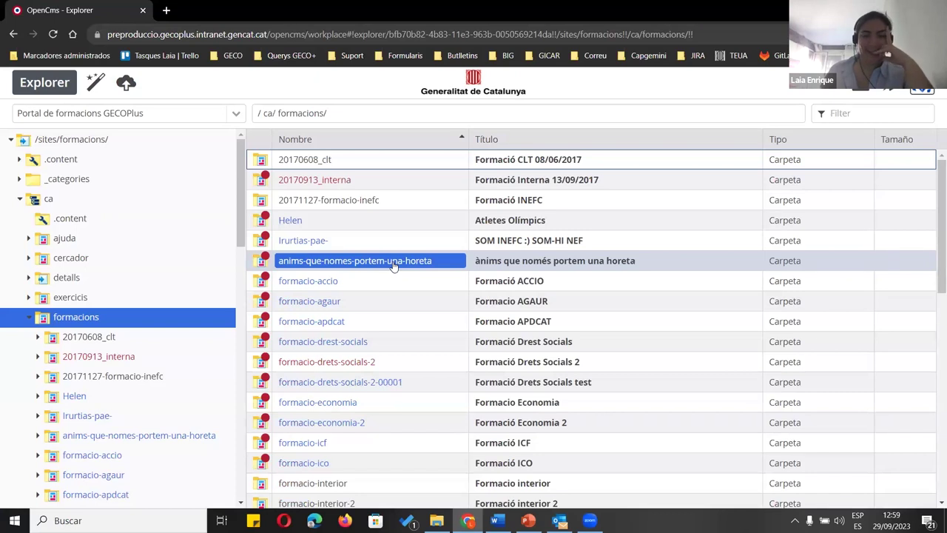
Find and open the subfolder named after the trainer in the formacions folder
{"action": "scroll", "coordinate": [395, 268], "scroll_direction": "down", "scroll_amount": 10}
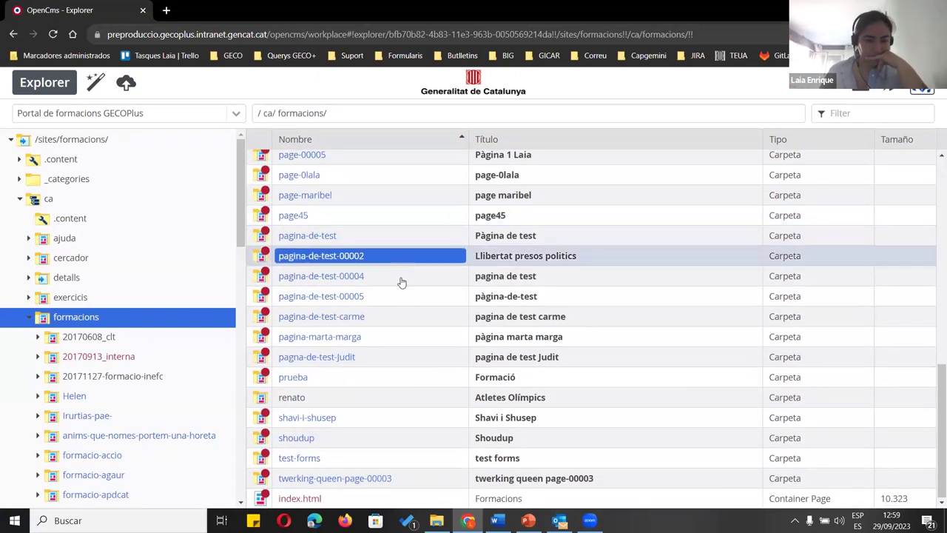
{"action": "scroll", "coordinate": [370, 381], "scroll_direction": "up", "scroll_amount": 5}
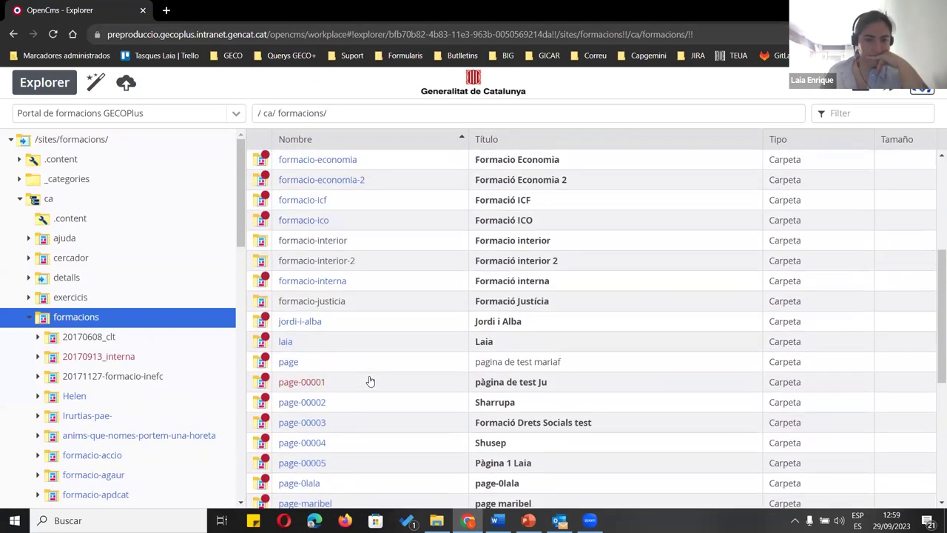
{"action": "left_click", "coordinate": [309, 347]}
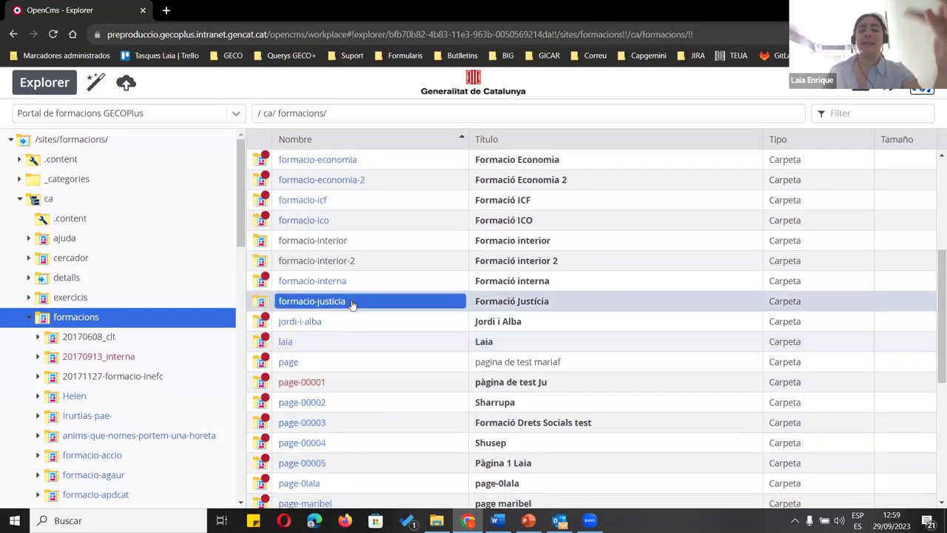
{"action": "scroll", "coordinate": [355, 300], "scroll_direction": "down", "scroll_amount": 4}
{"action": "scroll", "coordinate": [355, 302], "scroll_direction": "up", "scroll_amount": 6}
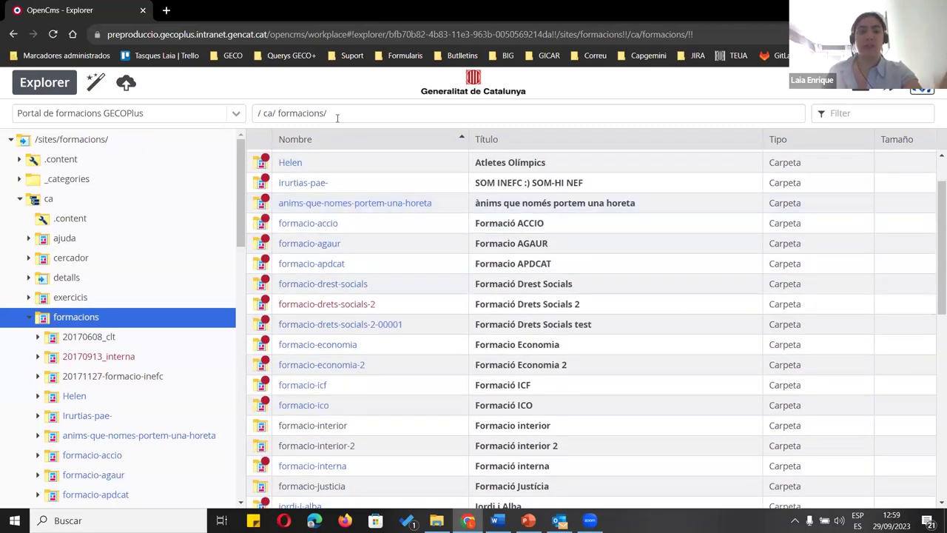
{"action": "key", "text": "Up"}
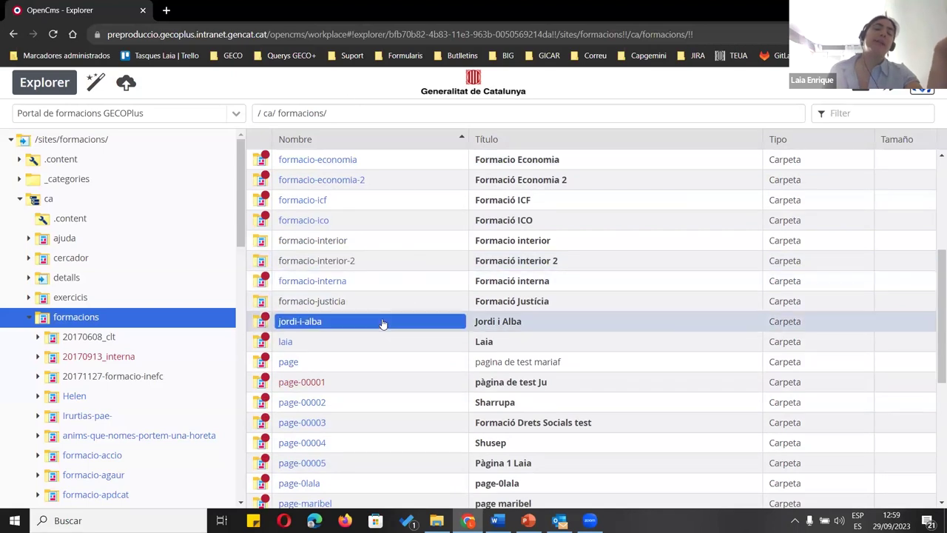
{"action": "double_click", "coordinate": [317, 343]}
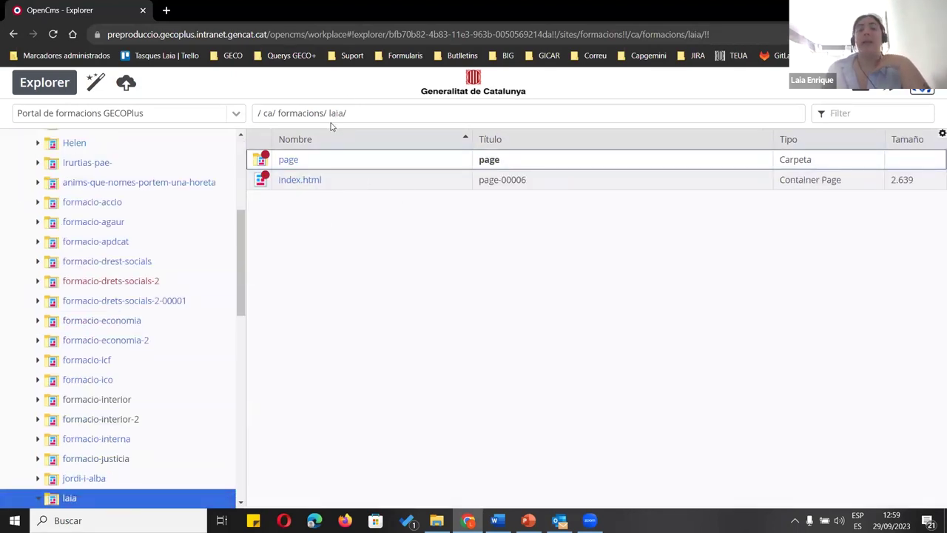
Create a basic folder (Carpeta) named .content inside the folder named after the trainer
{"action": "left_click", "coordinate": [95, 82]}
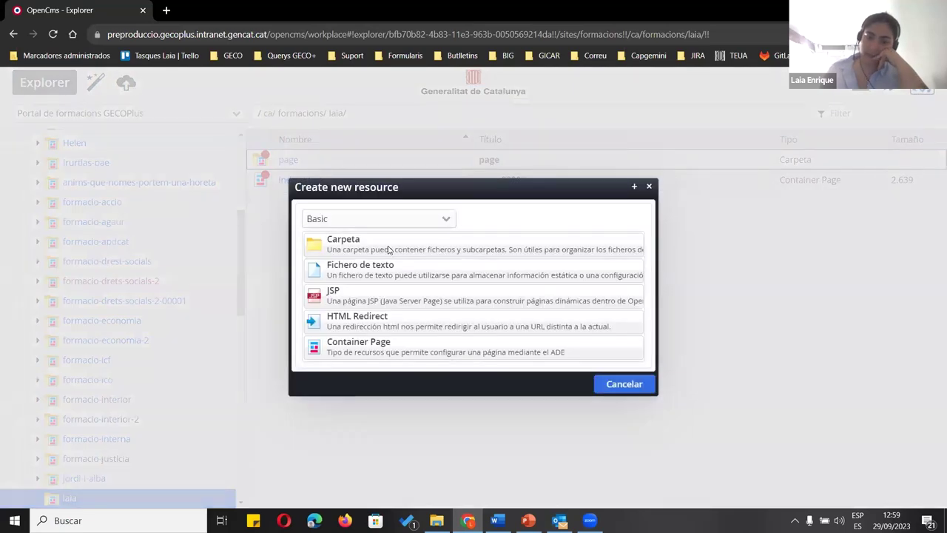
{"action": "left_click", "coordinate": [388, 246]}
{"action": "key", "text": "BackSpace"}
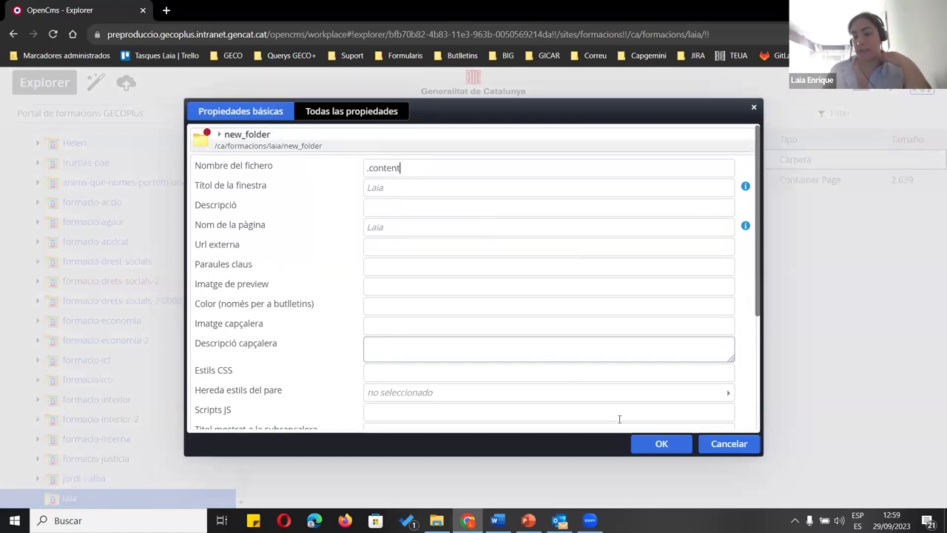
{"action": "left_click", "coordinate": [660, 444]}
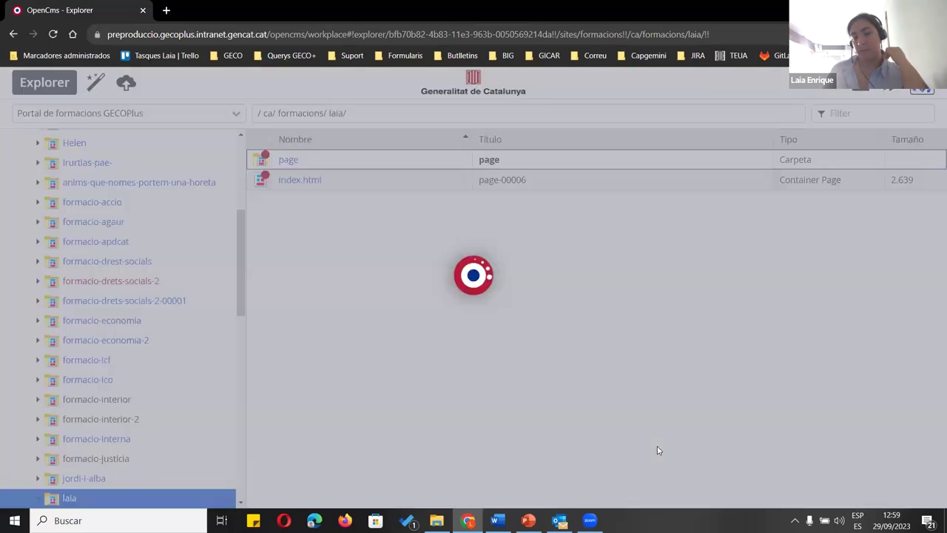
Examine all resource types offered for the new .content folder, looking for the configuration entries, and close the list without creating anything
{"action": "left_click", "coordinate": [302, 163]}
{"action": "left_click", "coordinate": [302, 163]}
{"action": "left_click", "coordinate": [95, 82]}
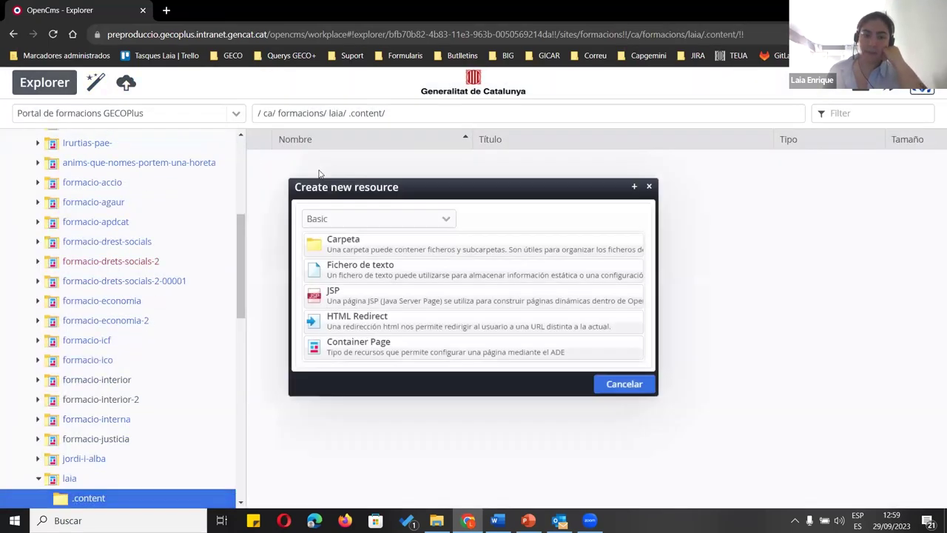
{"action": "left_click", "coordinate": [355, 220]}
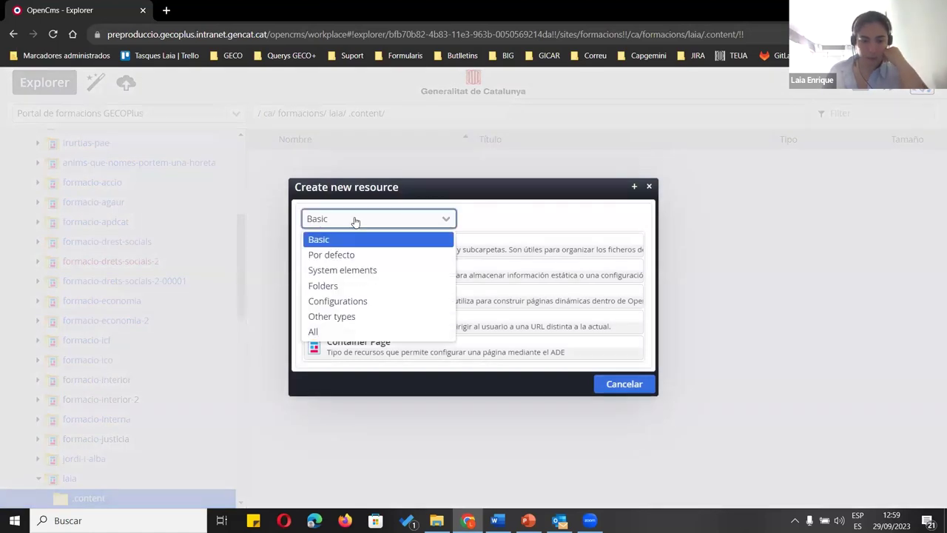
{"action": "left_click", "coordinate": [323, 333]}
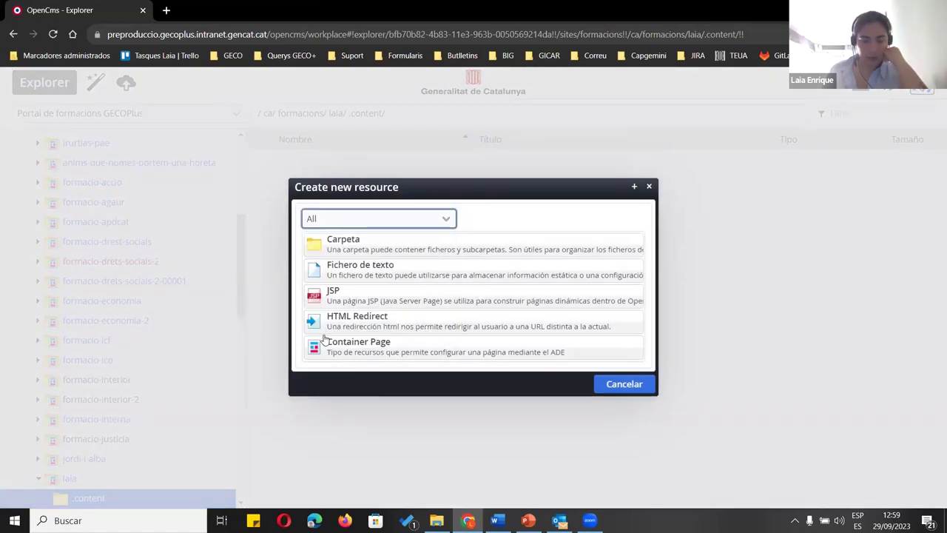
{"action": "scroll", "coordinate": [407, 317], "scroll_direction": "down", "scroll_amount": 1}
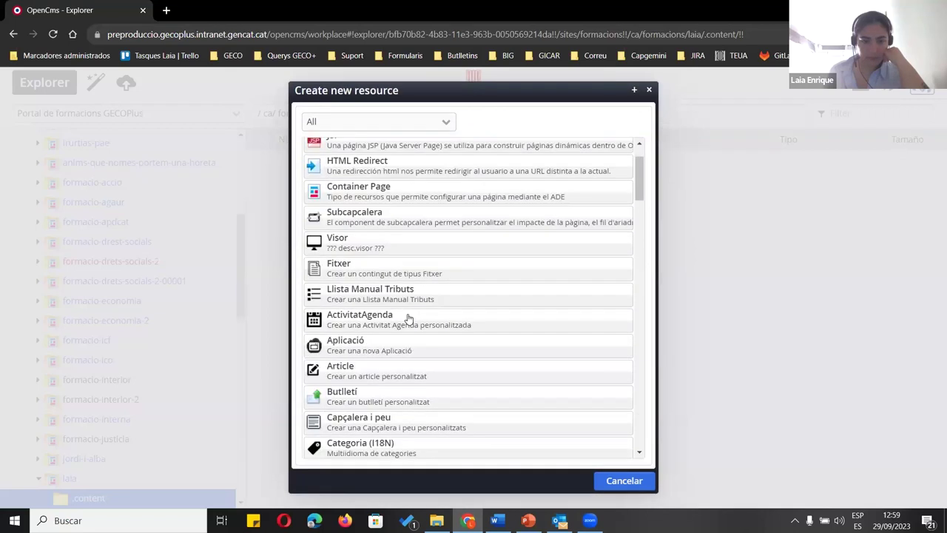
{"action": "scroll", "coordinate": [407, 317], "scroll_direction": "down", "scroll_amount": 15}
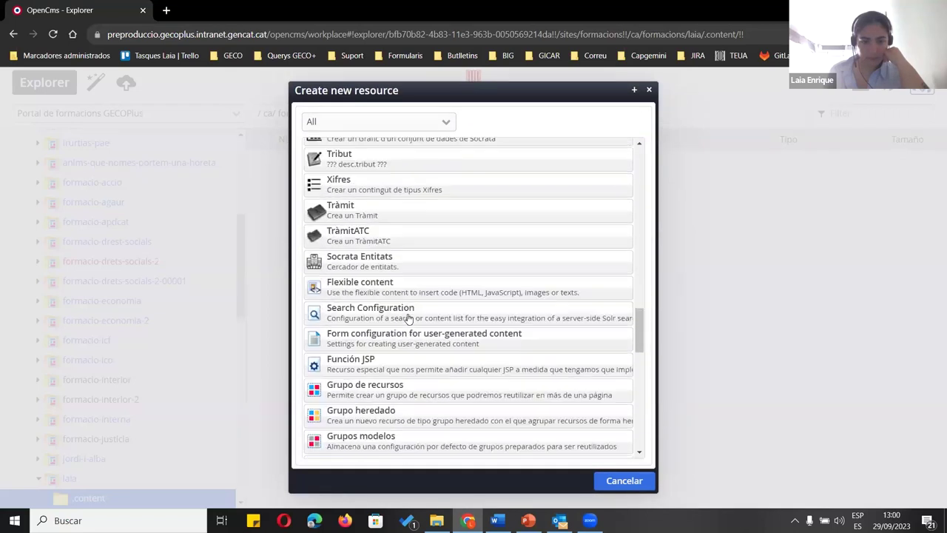
{"action": "scroll", "coordinate": [408, 317], "scroll_direction": "down", "scroll_amount": 2}
{"action": "scroll", "coordinate": [408, 317], "scroll_direction": "up", "scroll_amount": 1}
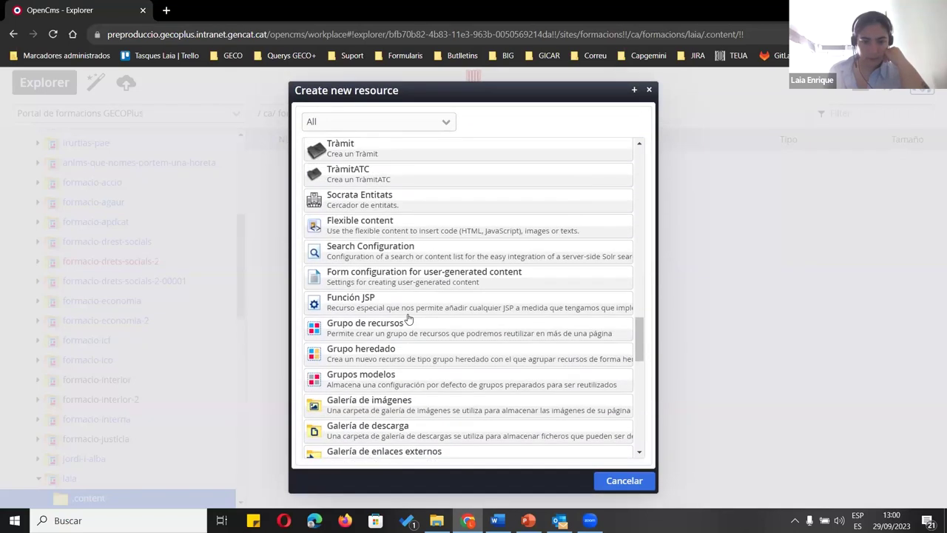
{"action": "scroll", "coordinate": [407, 317], "scroll_direction": "down", "scroll_amount": 5}
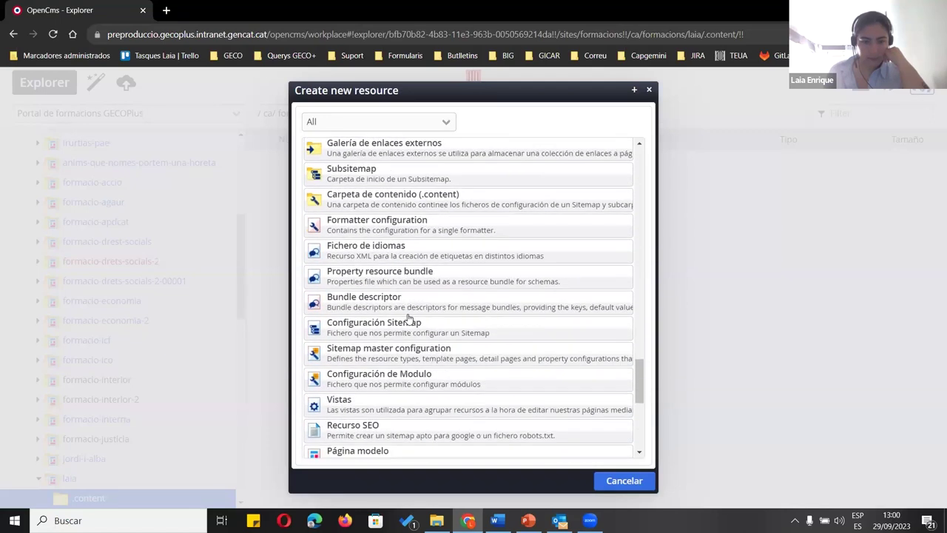
{"action": "scroll", "coordinate": [407, 317], "scroll_direction": "down", "scroll_amount": 1}
{"action": "scroll", "coordinate": [407, 318], "scroll_direction": "down", "scroll_amount": 3}
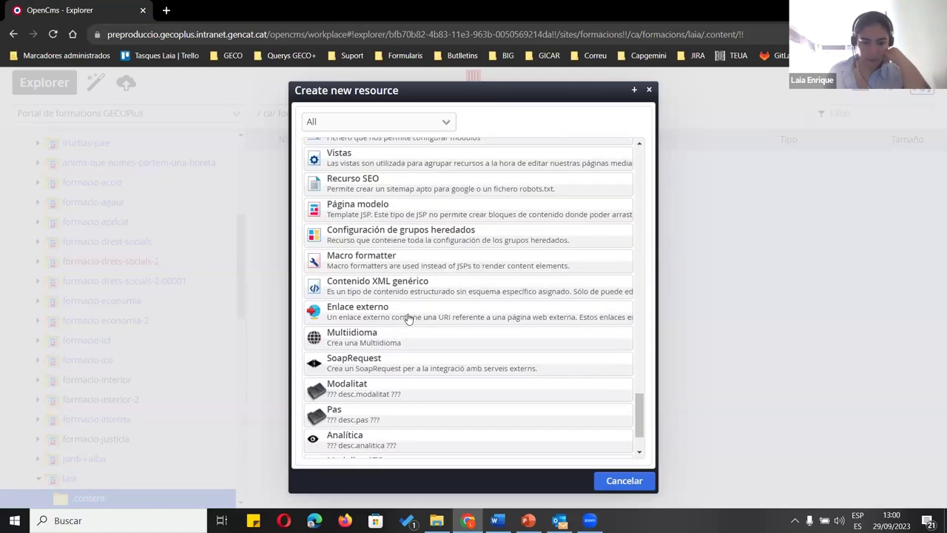
{"action": "scroll", "coordinate": [408, 318], "scroll_direction": "down", "scroll_amount": 2}
{"action": "scroll", "coordinate": [407, 318], "scroll_direction": "up", "scroll_amount": 4}
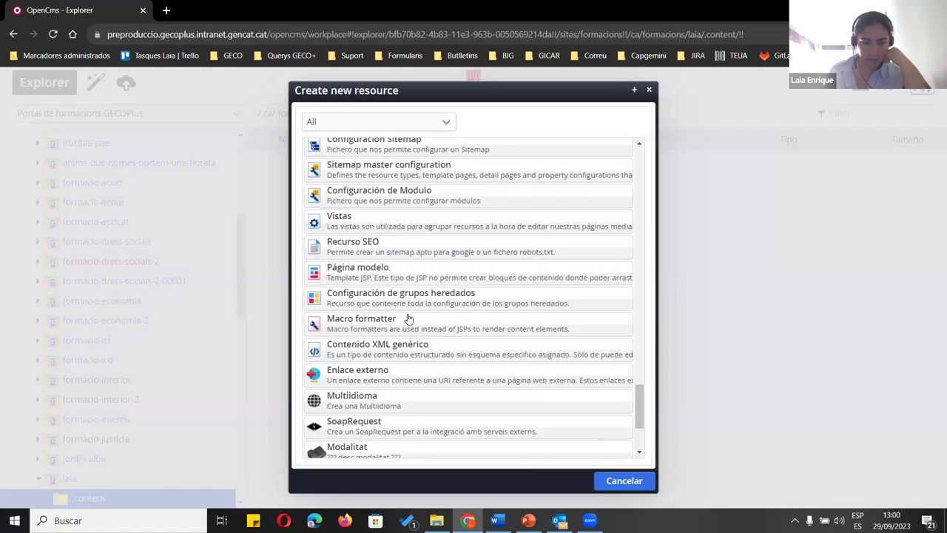
{"action": "scroll", "coordinate": [364, 200], "scroll_direction": "up", "scroll_amount": 2}
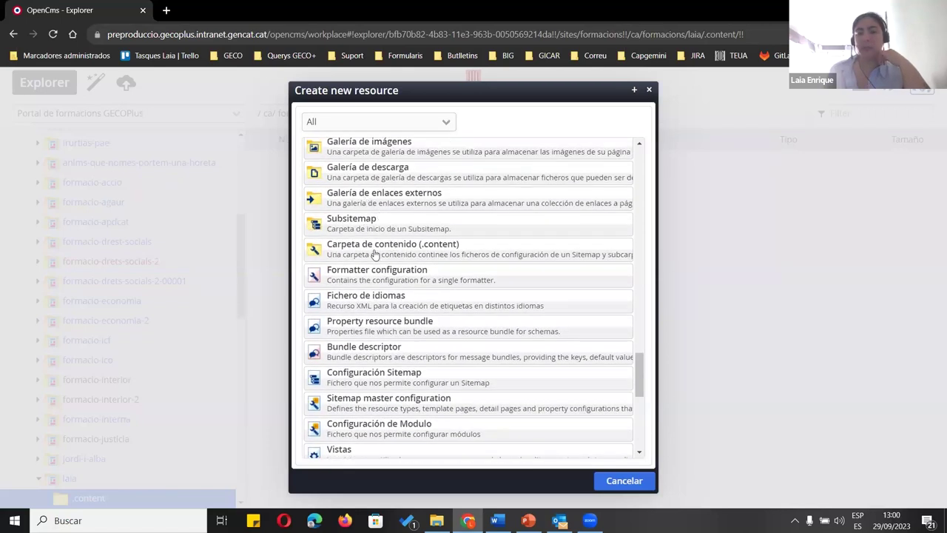
{"action": "left_click", "coordinate": [626, 484]}
Delete the basic .content folder from the folder named after the trainer
{"action": "left_click", "coordinate": [336, 114]}
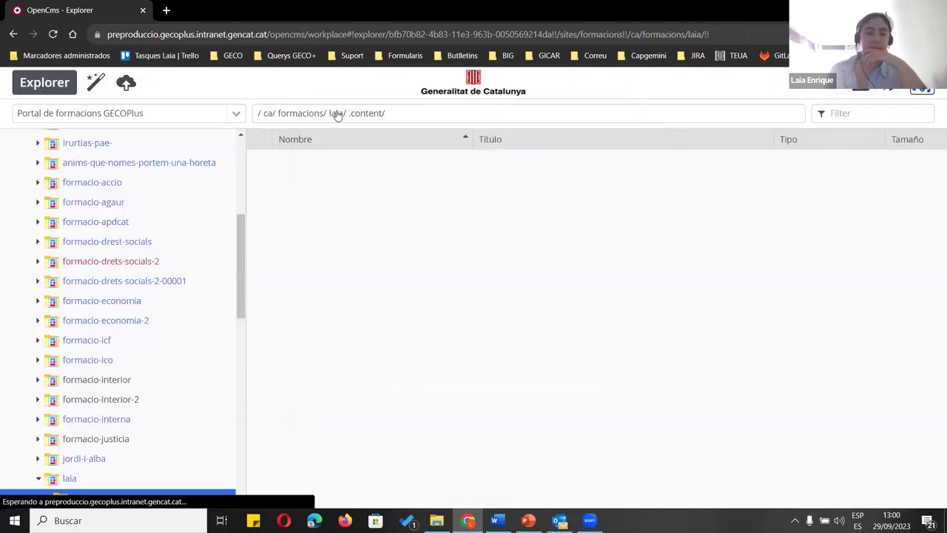
{"action": "right_click", "coordinate": [317, 163]}
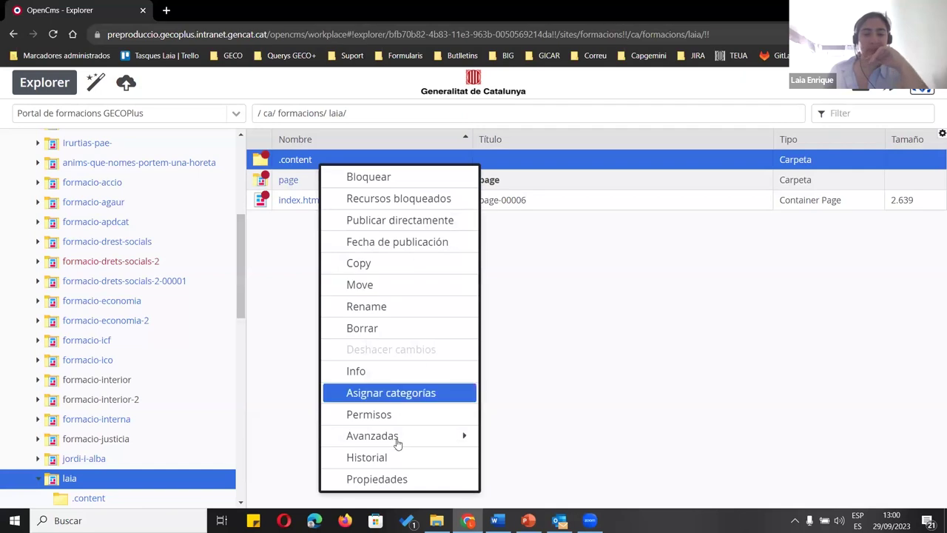
{"action": "left_click", "coordinate": [364, 327]}
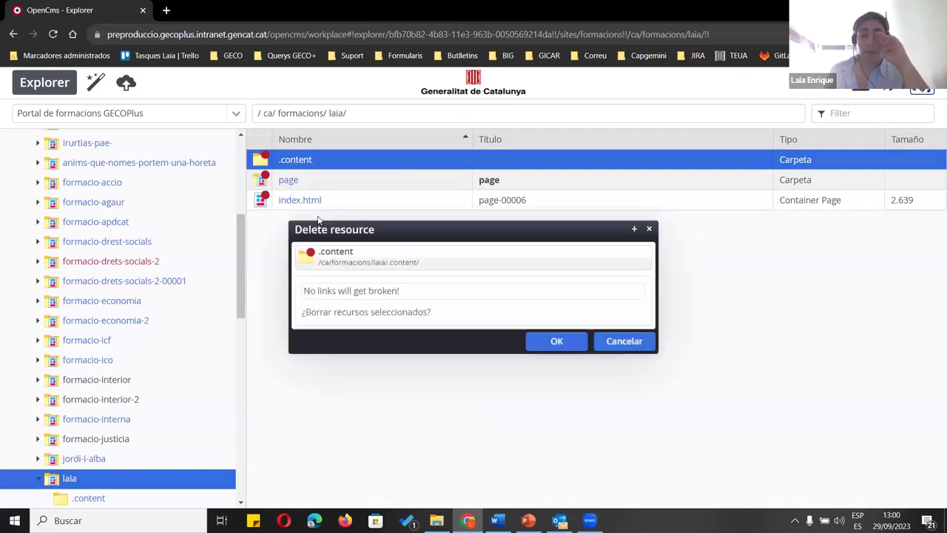
{"action": "left_click", "coordinate": [558, 341]}
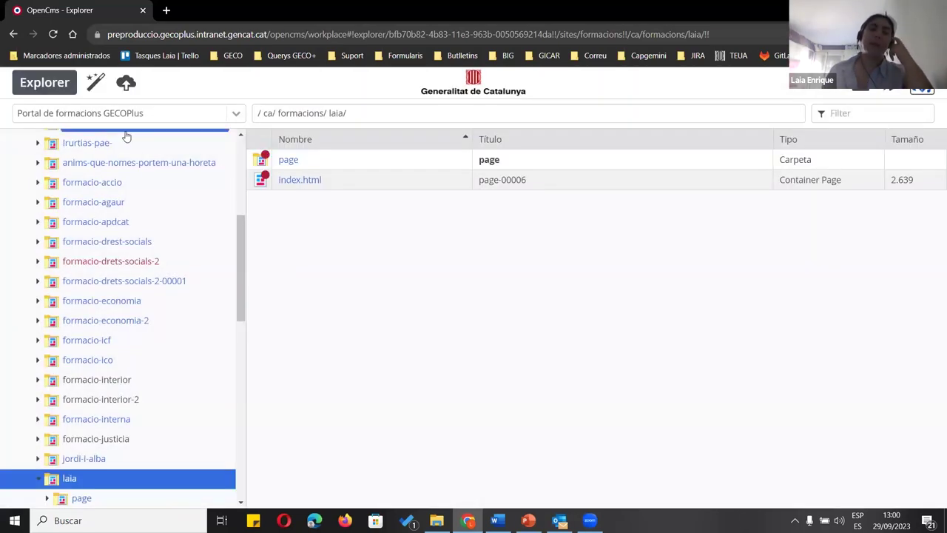
Create a content folder (Carpeta de contenido) named .content inside the folder named after the trainer
{"action": "left_click", "coordinate": [95, 82]}
{"action": "left_click", "coordinate": [374, 218]}
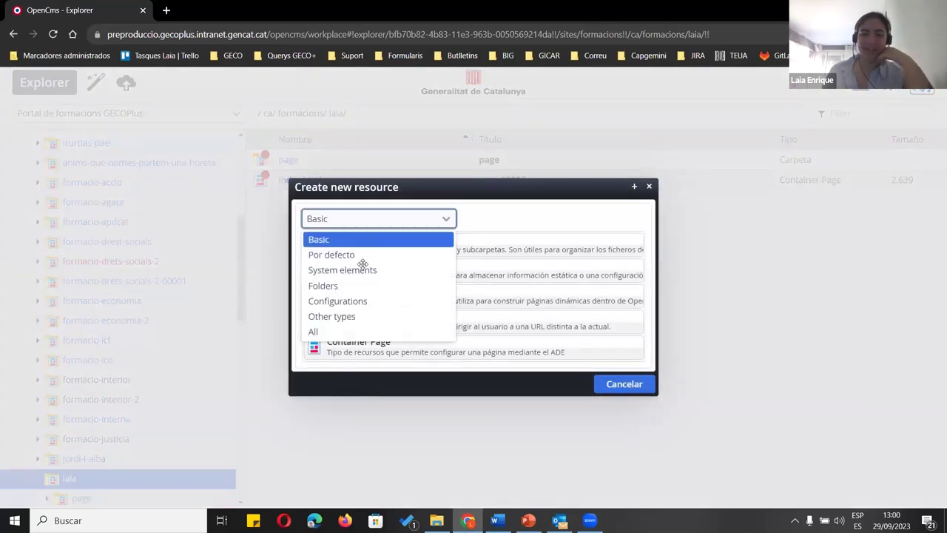
{"action": "left_click", "coordinate": [329, 331]}
{"action": "scroll", "coordinate": [425, 276], "scroll_direction": "down", "scroll_amount": 10}
{"action": "scroll", "coordinate": [433, 278], "scroll_direction": "down", "scroll_amount": 15}
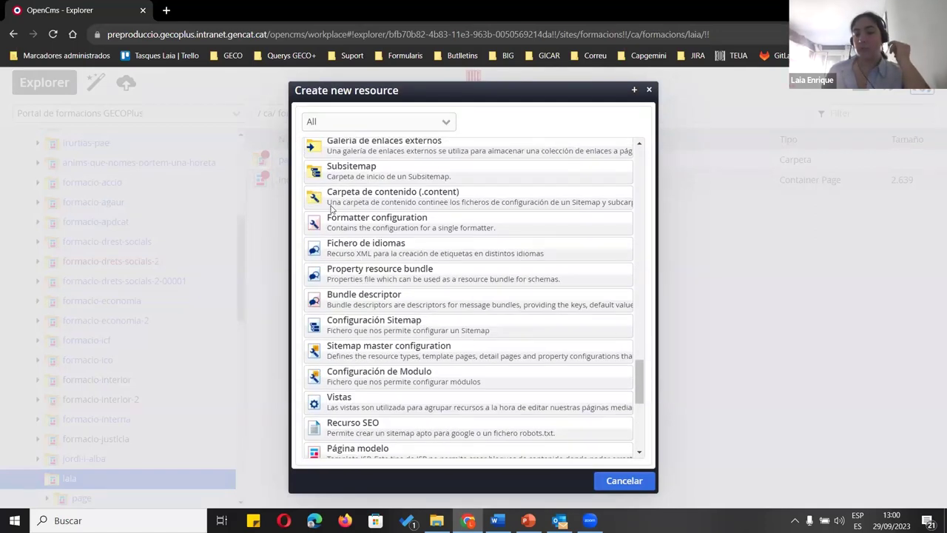
{"action": "left_click", "coordinate": [433, 207]}
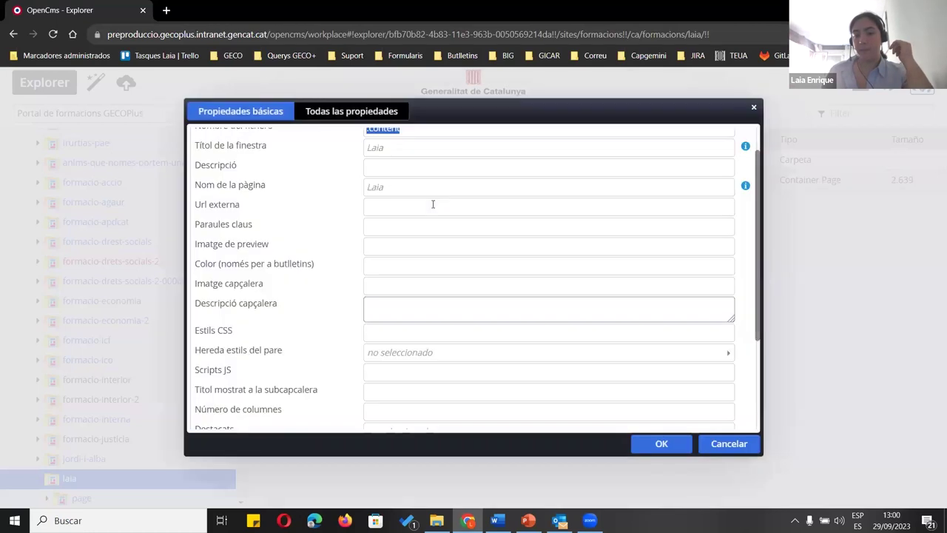
{"action": "left_click", "coordinate": [662, 444]}
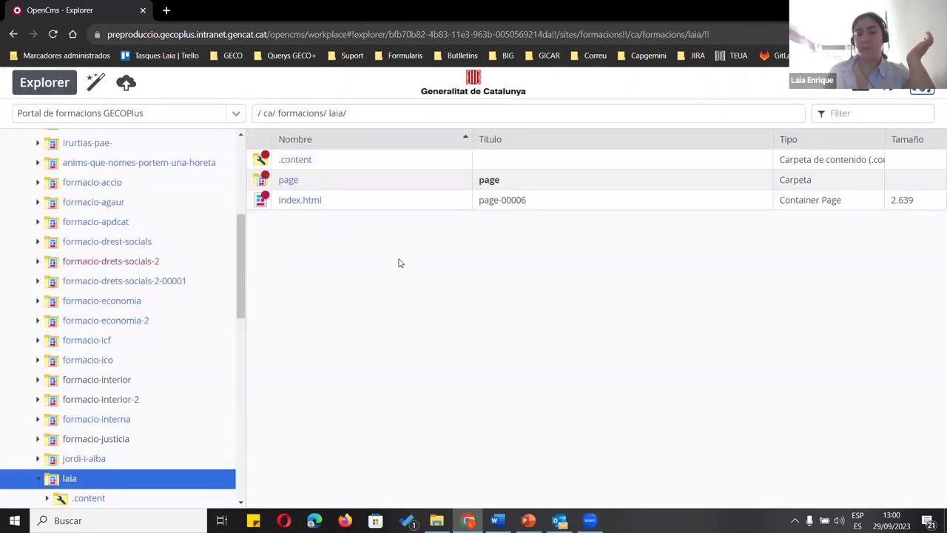
Open the new .content folder to check its contents, and return to the folder named after the trainer
{"action": "double_click", "coordinate": [335, 161]}
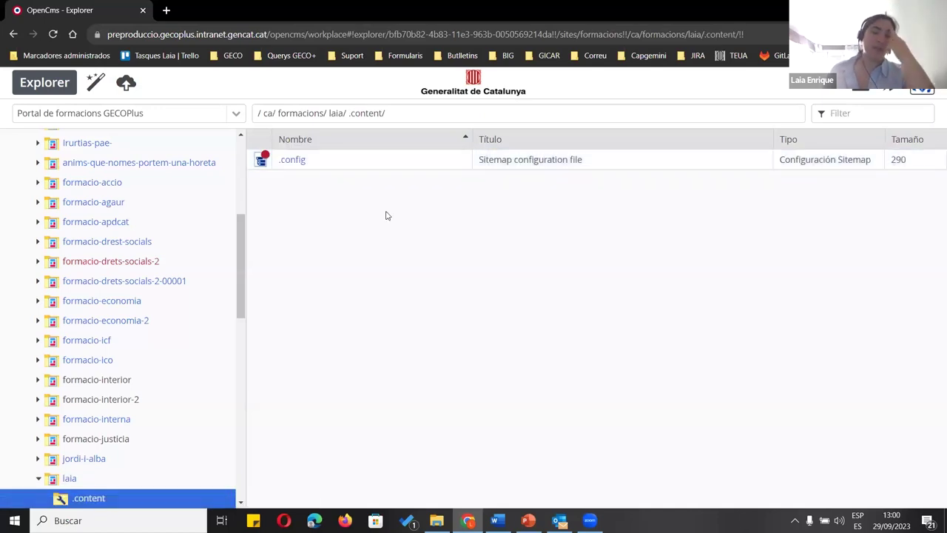
{"action": "left_click", "coordinate": [335, 115]}
{"action": "left_click", "coordinate": [325, 160]}
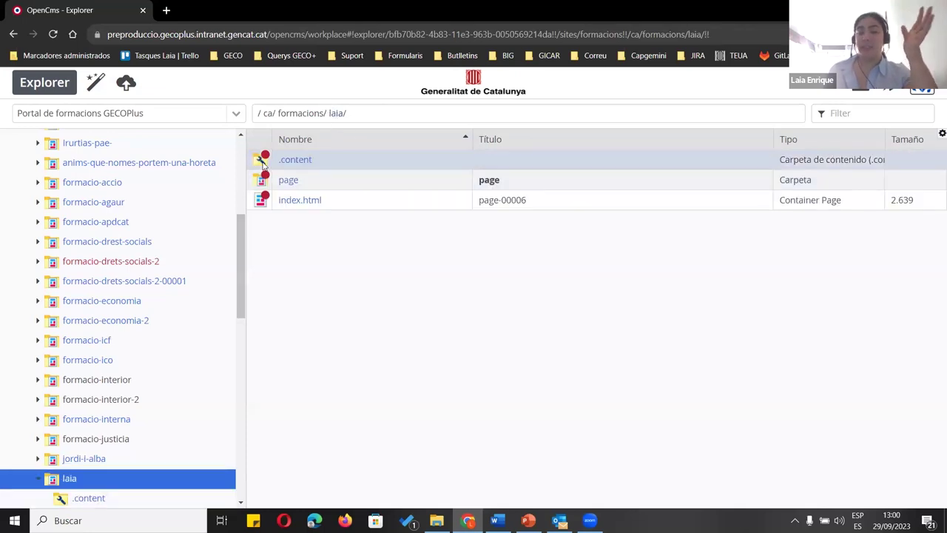
Review the ca folder and the list in its formacions subfolder, and reopen the folder named after the trainer
{"action": "left_click", "coordinate": [268, 113]}
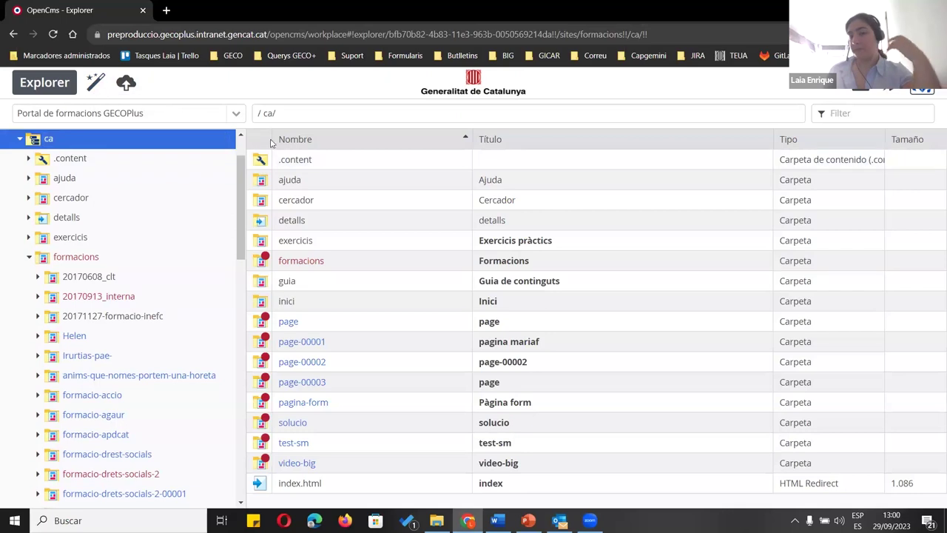
{"action": "left_click", "coordinate": [294, 442]}
{"action": "left_click", "coordinate": [398, 265]}
{"action": "double_click", "coordinate": [398, 265]}
{"action": "scroll", "coordinate": [407, 275], "scroll_direction": "down", "scroll_amount": 10}
{"action": "left_click", "coordinate": [407, 279]}
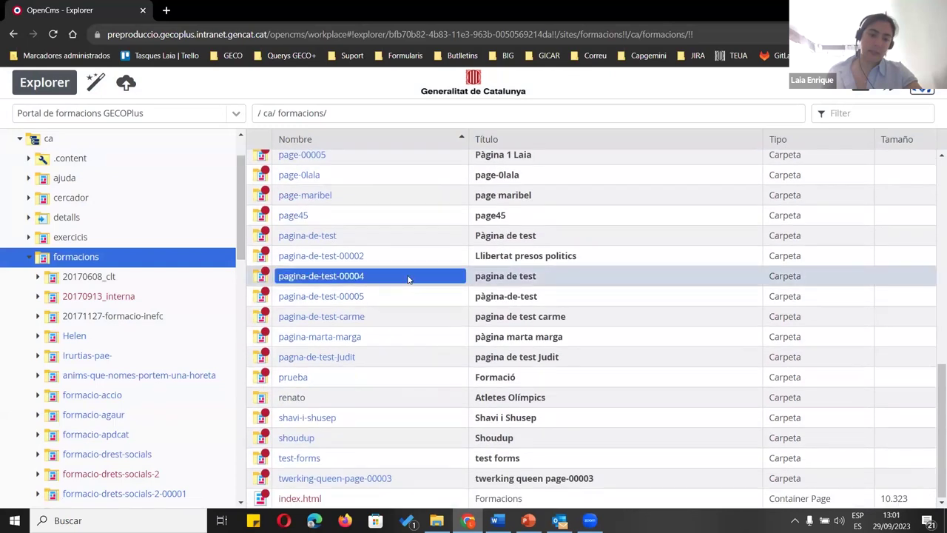
{"action": "scroll", "coordinate": [408, 410], "scroll_direction": "up", "scroll_amount": 3}
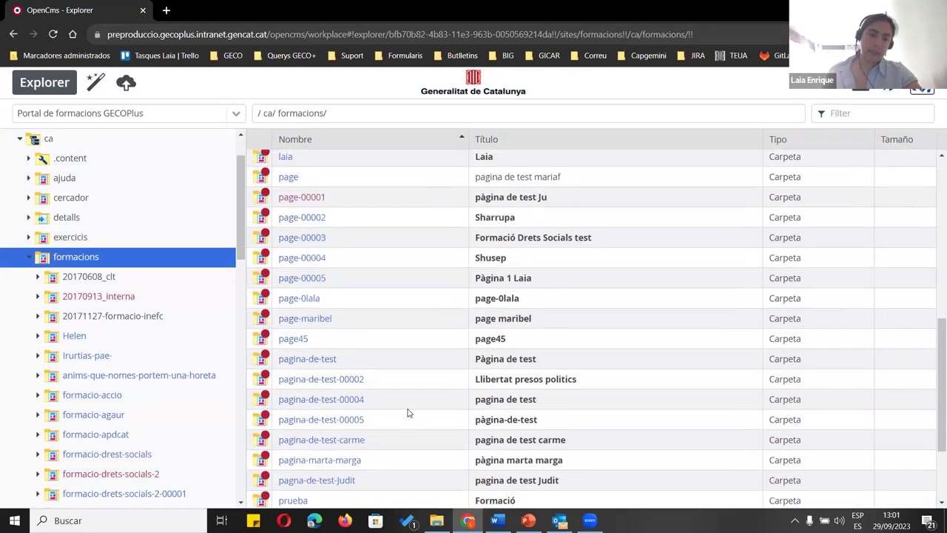
{"action": "double_click", "coordinate": [308, 163]}
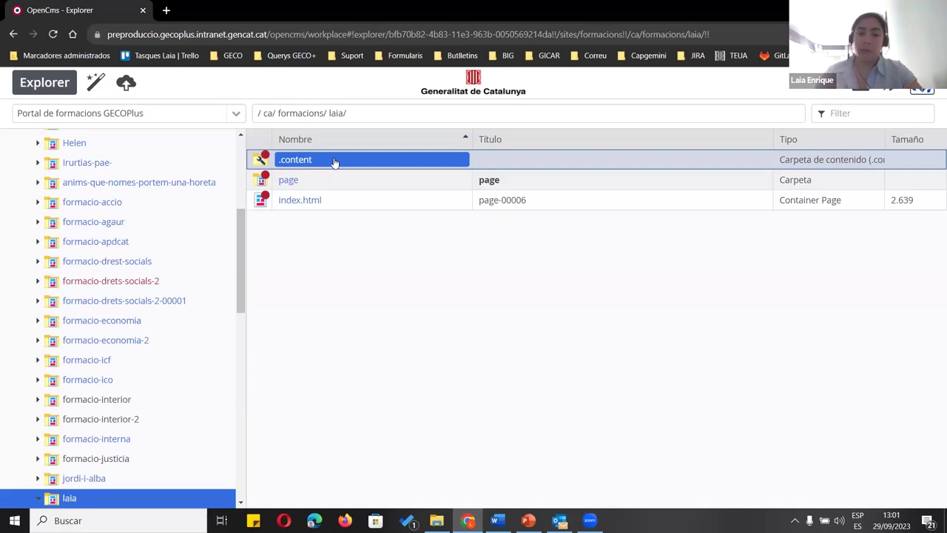
Compare the .content folder at the ca level with the one inside the trainer's folder, tracing the path through formacions
{"action": "left_click", "coordinate": [268, 114]}
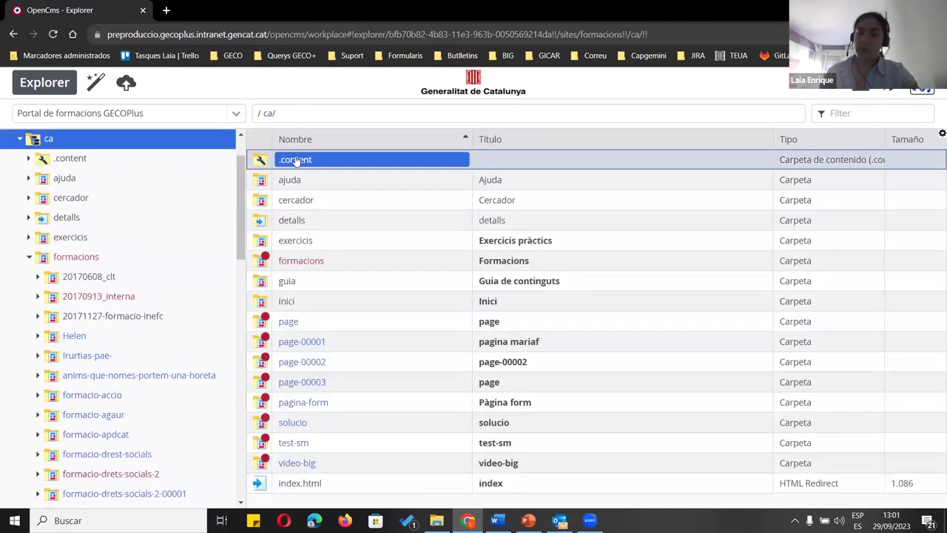
{"action": "left_click", "coordinate": [342, 261]}
{"action": "left_click", "coordinate": [376, 321]}
{"action": "left_click", "coordinate": [370, 423]}
{"action": "left_click", "coordinate": [334, 321]}
{"action": "left_click", "coordinate": [334, 301]}
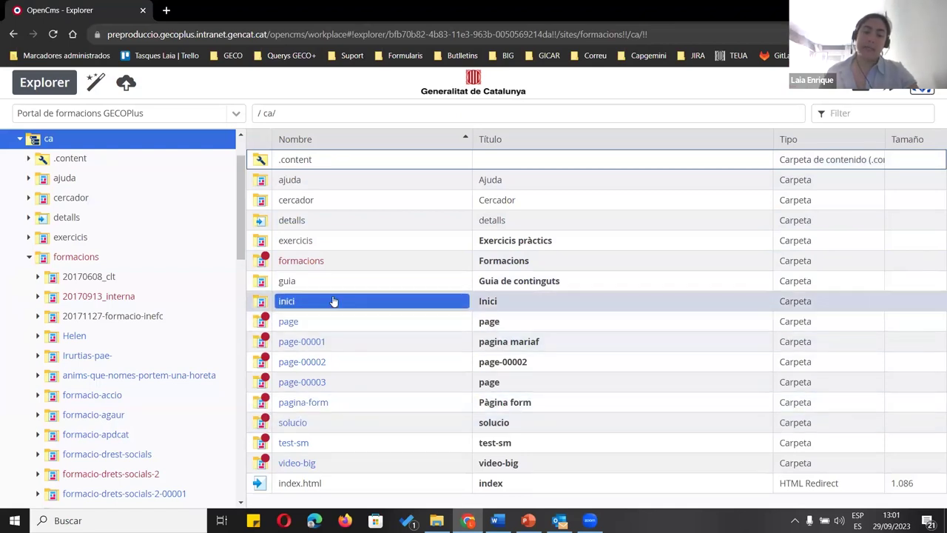
{"action": "left_click", "coordinate": [331, 280]}
{"action": "left_click", "coordinate": [328, 267]}
{"action": "double_click", "coordinate": [329, 268]}
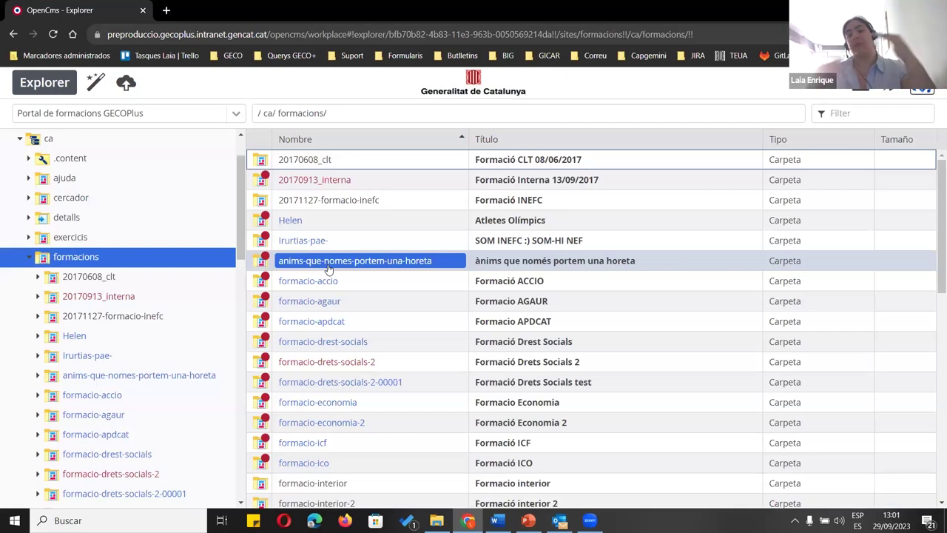
{"action": "scroll", "coordinate": [327, 332], "scroll_direction": "down", "scroll_amount": 3}
{"action": "left_click", "coordinate": [329, 319]}
{"action": "left_click", "coordinate": [341, 420]}
{"action": "left_click", "coordinate": [335, 400]}
{"action": "double_click", "coordinate": [334, 400]}
{"action": "left_click", "coordinate": [303, 167]}
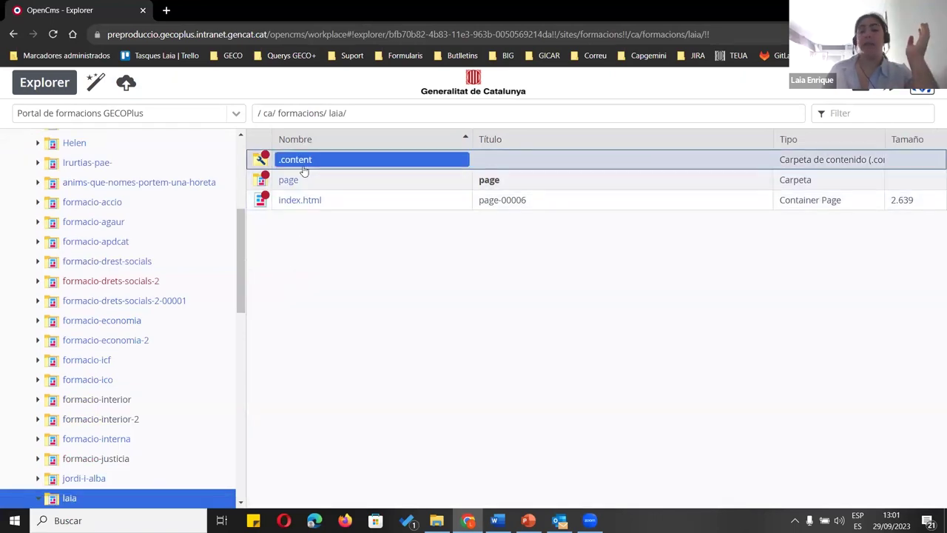
{"action": "left_click", "coordinate": [448, 94]}
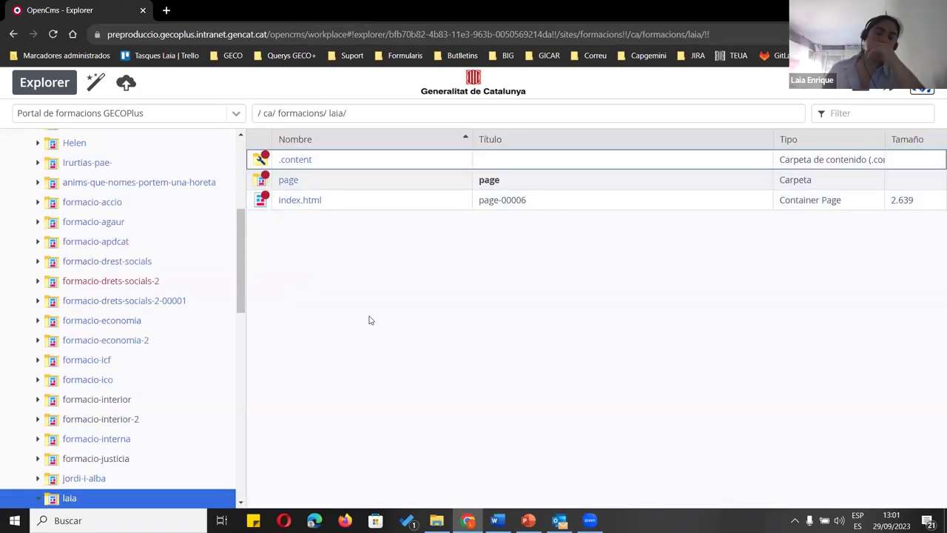
View the sitemap of the folder named after the trainer and return to its file listing in the Explorer
{"action": "left_click", "coordinate": [891, 88]}
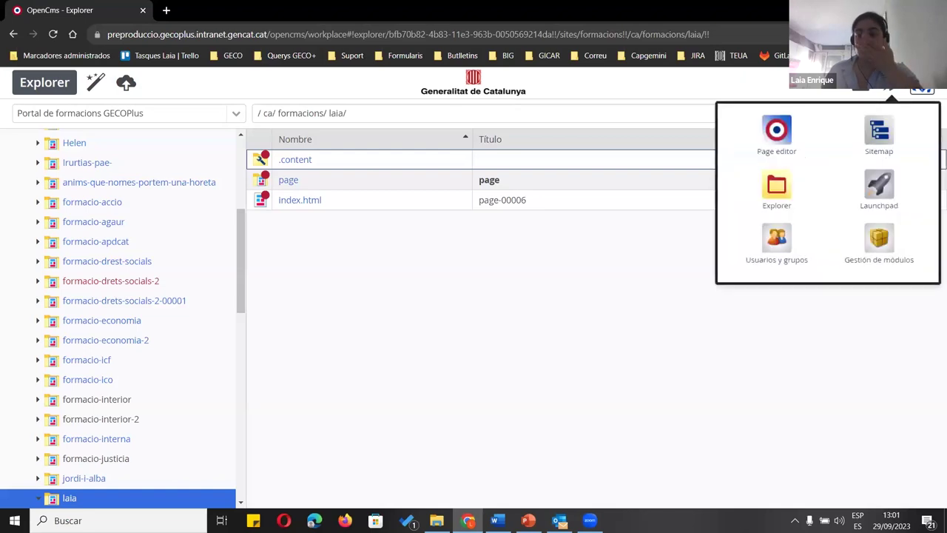
{"action": "left_click", "coordinate": [879, 129]}
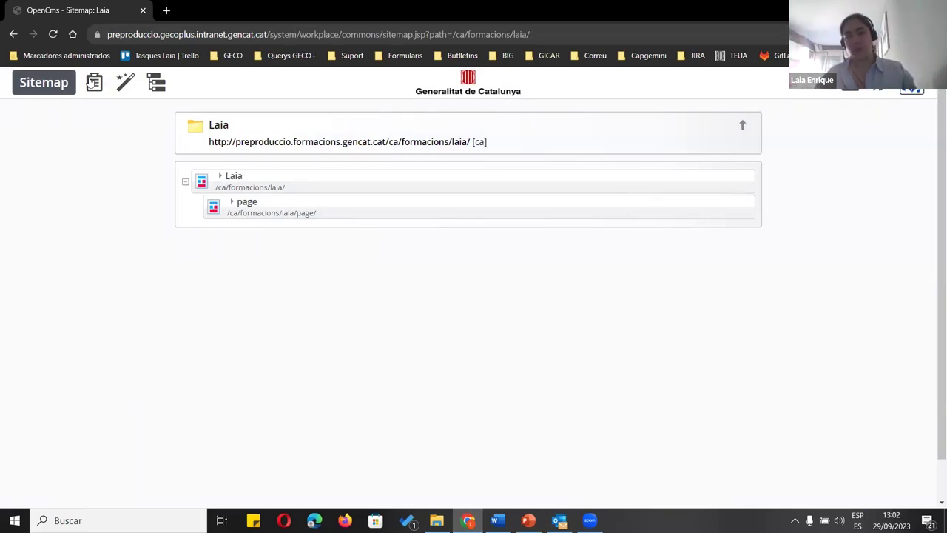
{"action": "left_click", "coordinate": [14, 34]}
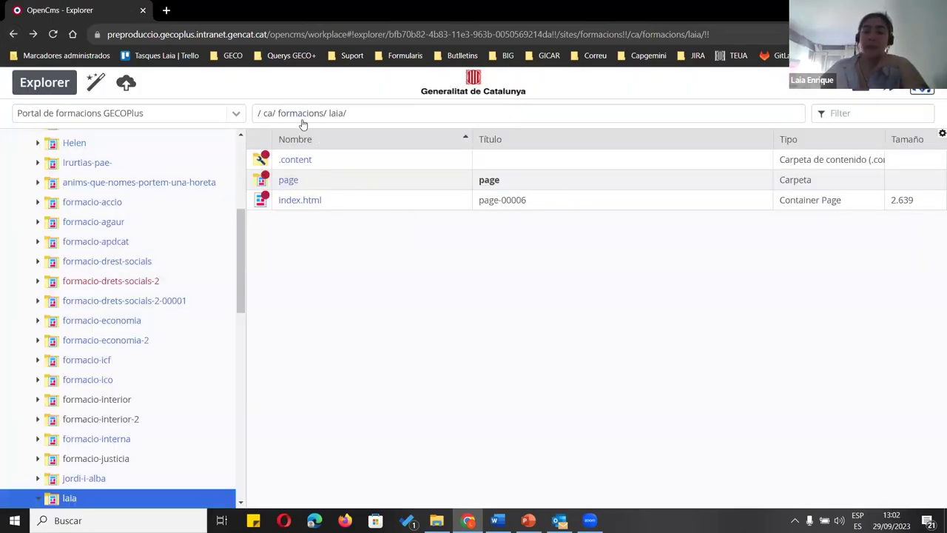
{"action": "left_click", "coordinate": [392, 116]}
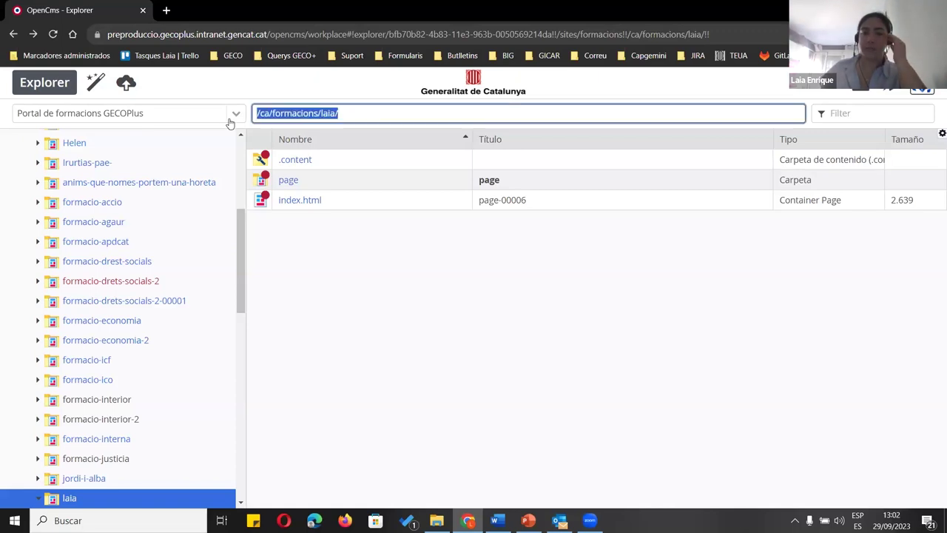
{"action": "left_click", "coordinate": [370, 258]}
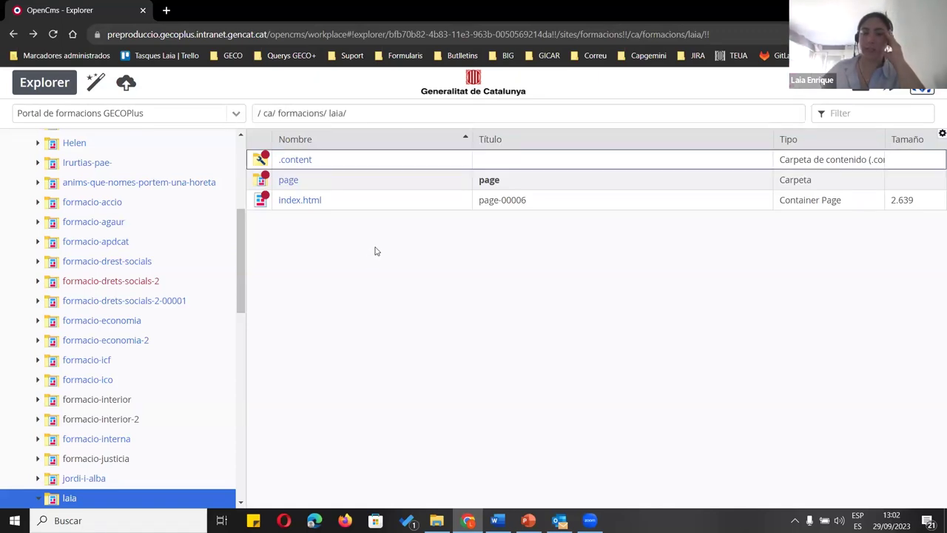
Show the sitemap of the ca folder, expanding Formacions and the page named after the trainer to examine the subpages
{"action": "left_click", "coordinate": [267, 112]}
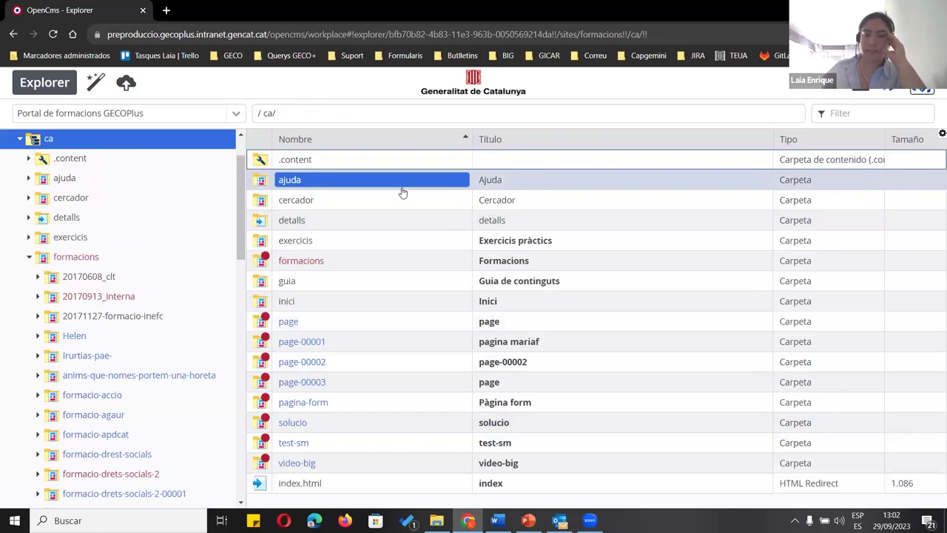
{"action": "left_click", "coordinate": [882, 92]}
{"action": "left_click", "coordinate": [882, 126]}
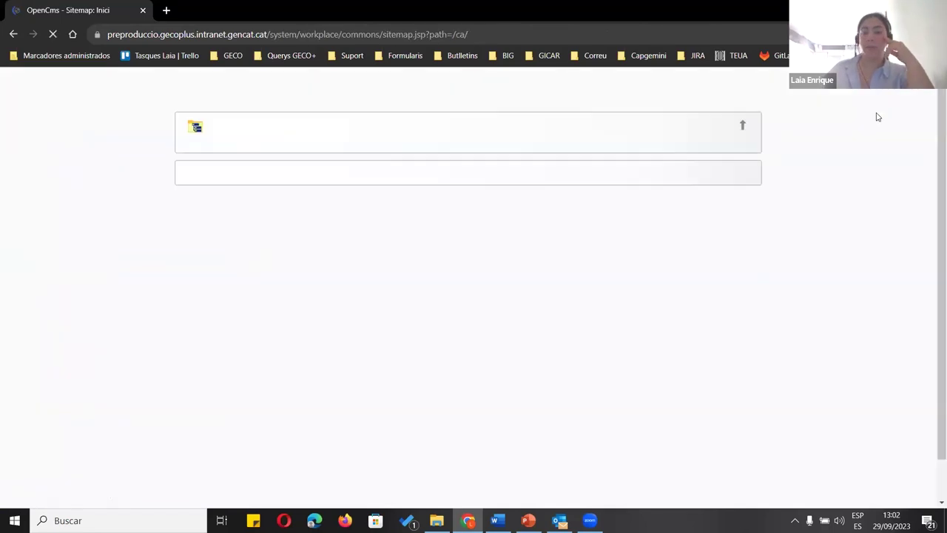
{"action": "scroll", "coordinate": [494, 318], "scroll_direction": "down", "scroll_amount": 2}
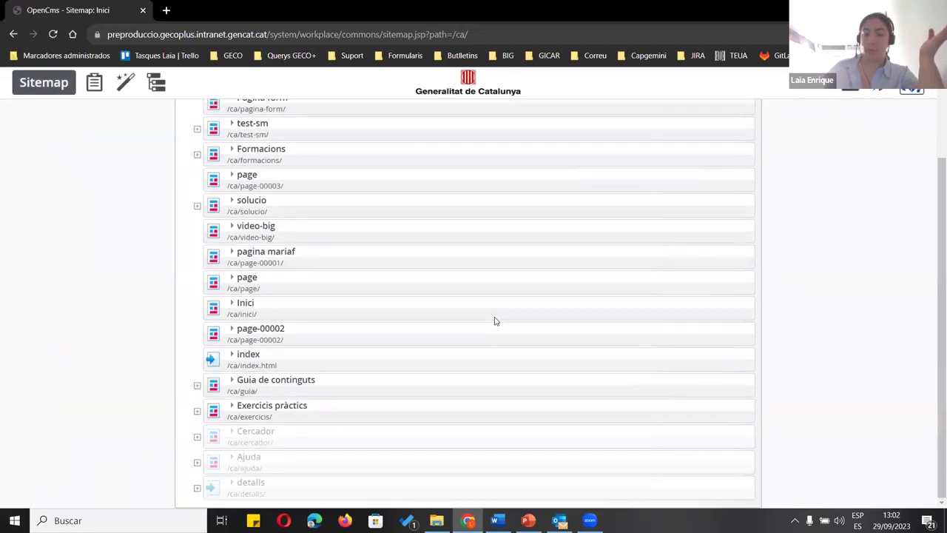
{"action": "scroll", "coordinate": [495, 321], "scroll_direction": "up", "scroll_amount": 2}
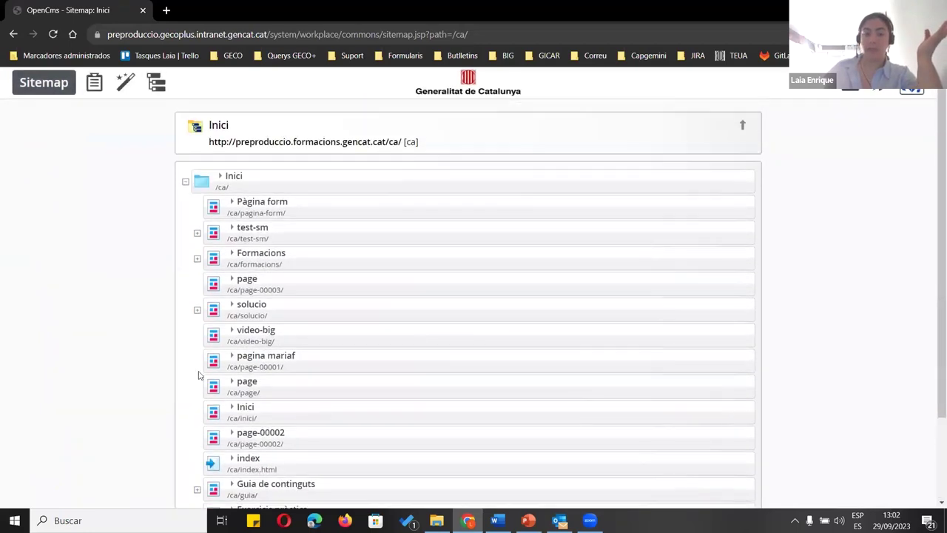
{"action": "left_click", "coordinate": [197, 259]}
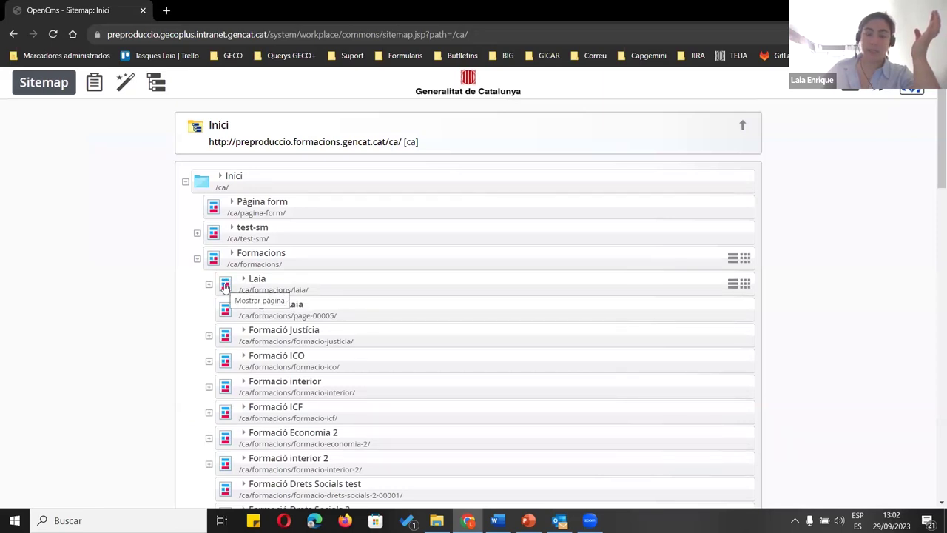
{"action": "left_click", "coordinate": [209, 285]}
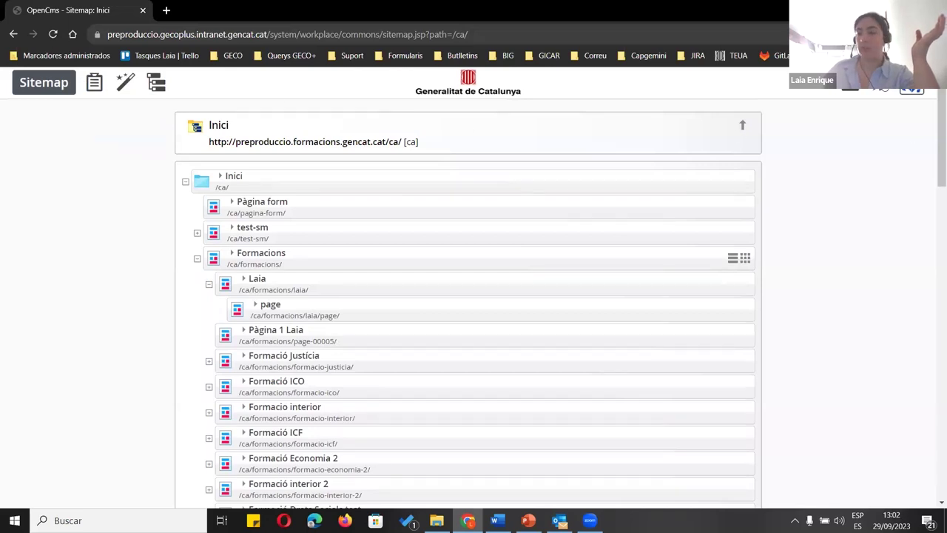
Return to the Explorer and open the folder named after the trainer within ca/formacions
{"action": "left_click", "coordinate": [912, 87]}
{"action": "left_click", "coordinate": [753, 177]}
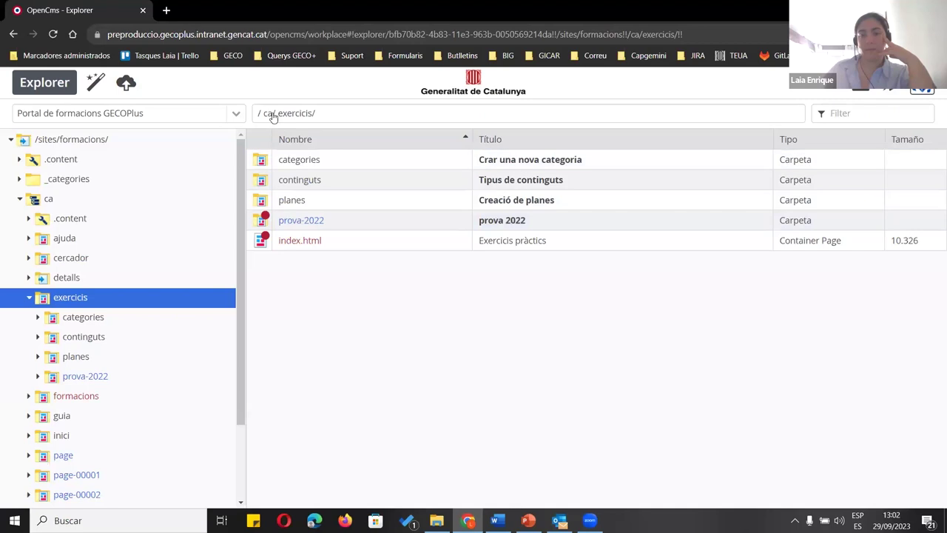
{"action": "left_click", "coordinate": [268, 113]}
{"action": "left_click", "coordinate": [317, 262]}
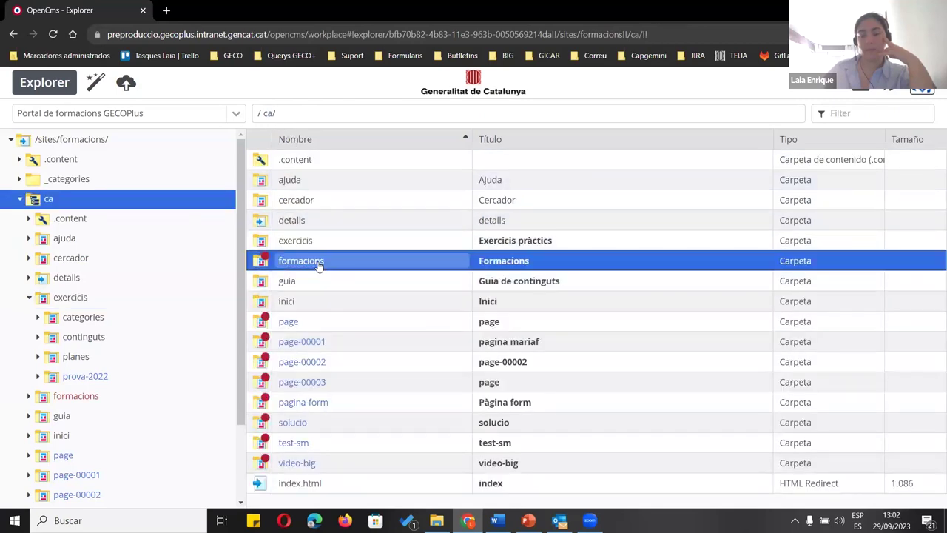
{"action": "double_click", "coordinate": [470, 266]}
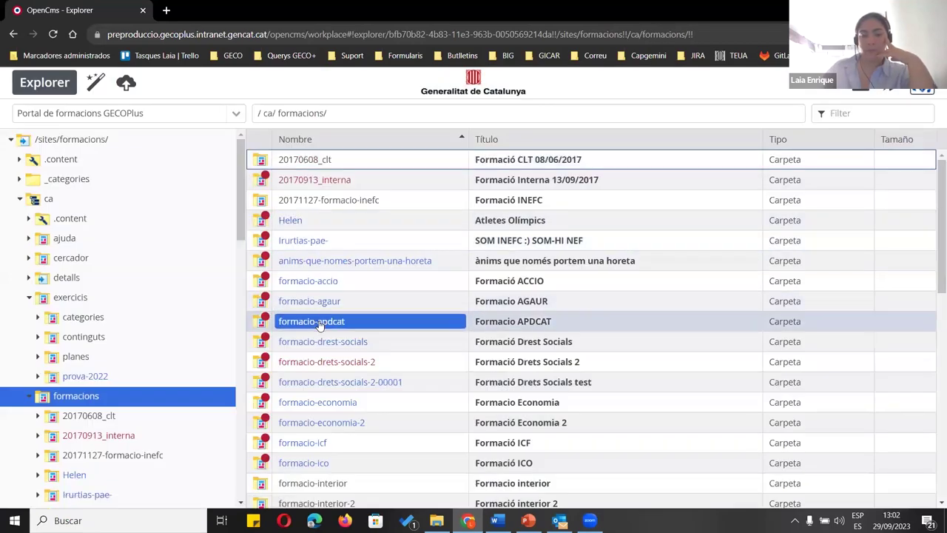
{"action": "scroll", "coordinate": [323, 316], "scroll_direction": "down", "scroll_amount": 5}
{"action": "left_click", "coordinate": [301, 294]}
{"action": "double_click", "coordinate": [285, 214]}
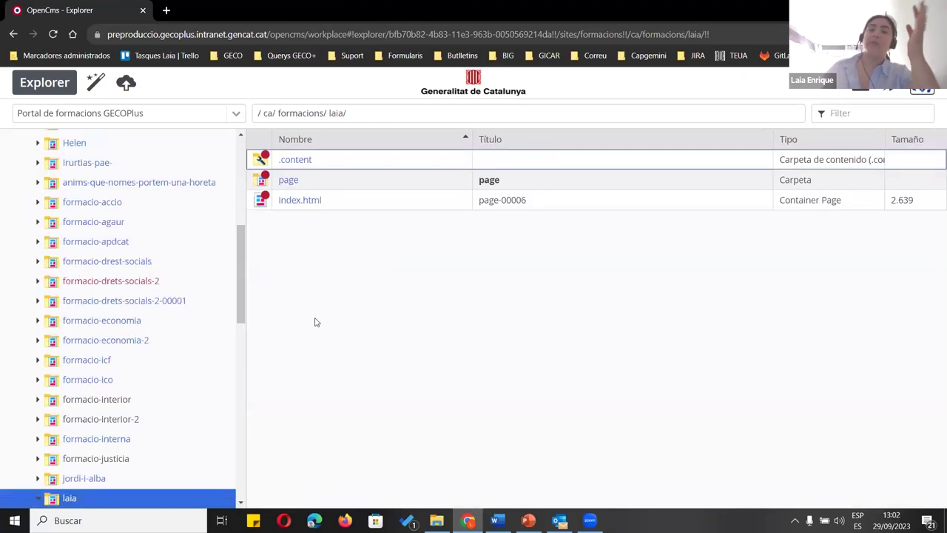
Show the sitemap of the folder named after the trainer and rename its subpage "page" as "Pàgina 1"
{"action": "left_click", "coordinate": [922, 87]}
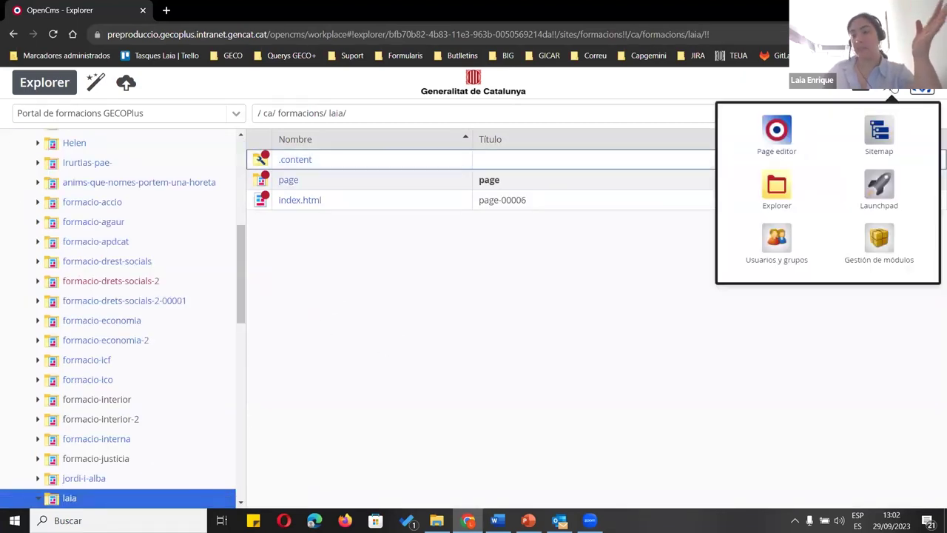
{"action": "left_click", "coordinate": [874, 133]}
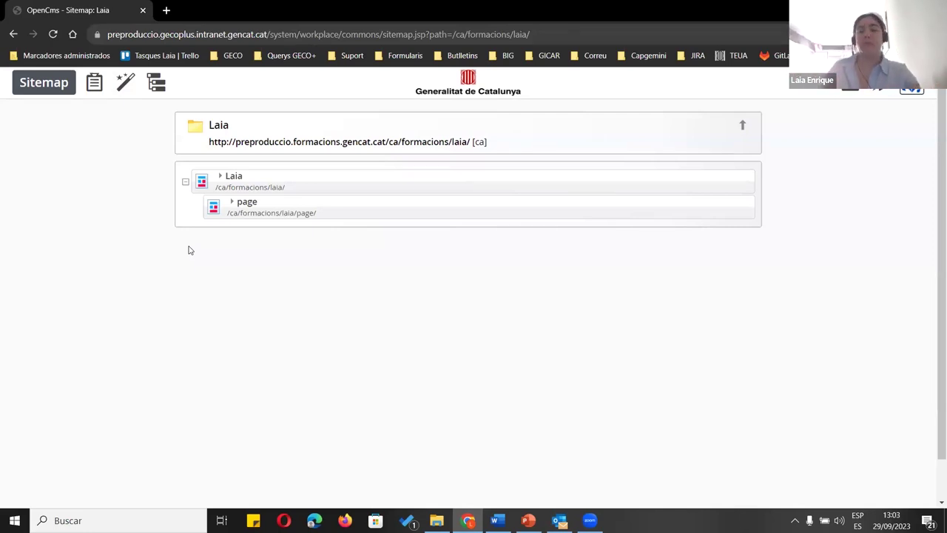
{"action": "left_click", "coordinate": [255, 203]}
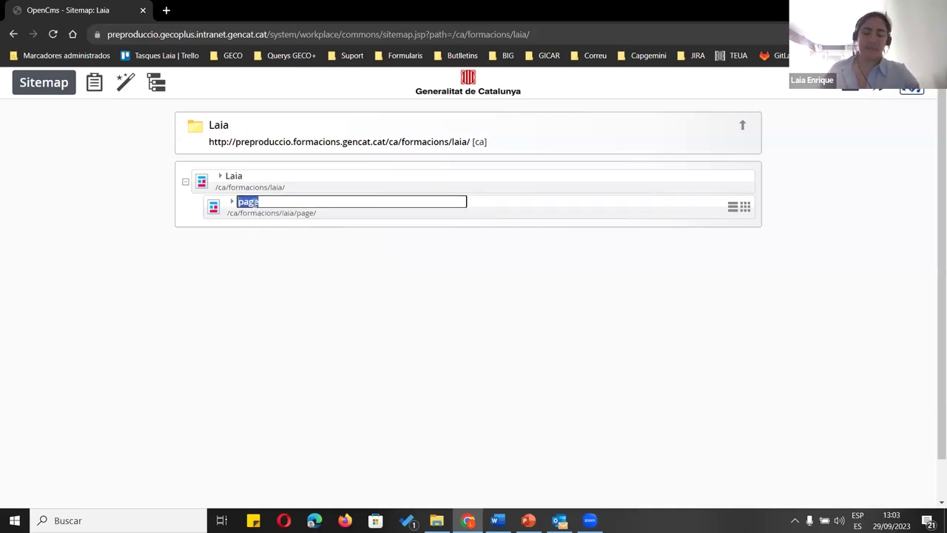
{"action": "type", "text": "Pà"}
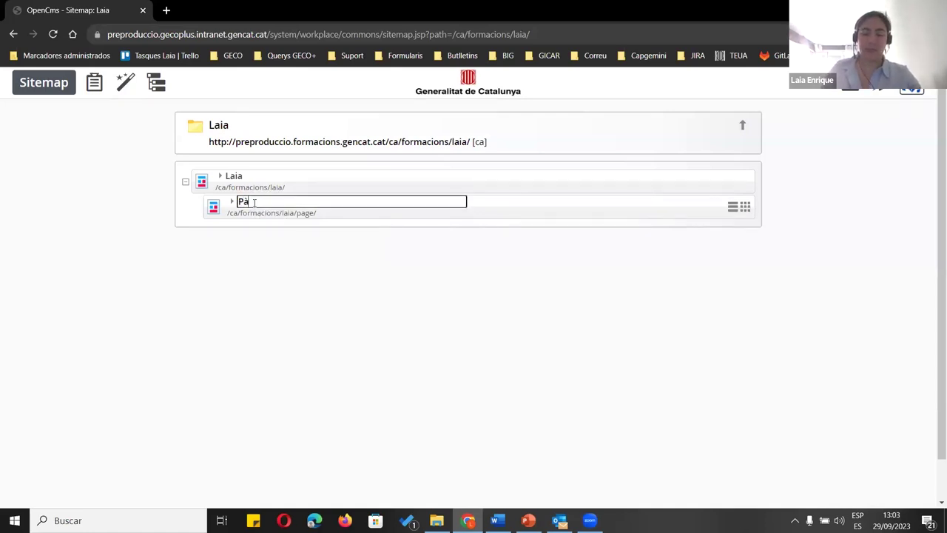
{"action": "type", "text": "gina 1"}
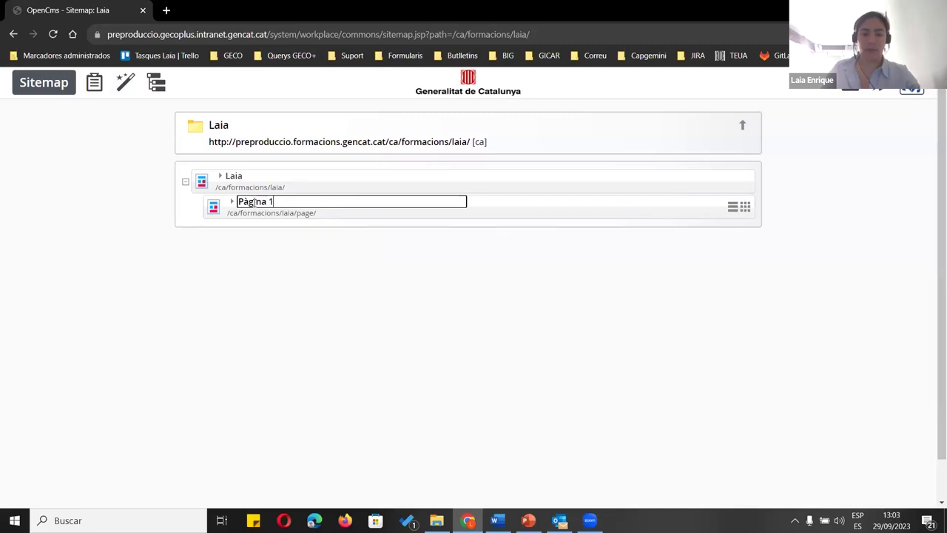
{"action": "key", "text": "Return"}
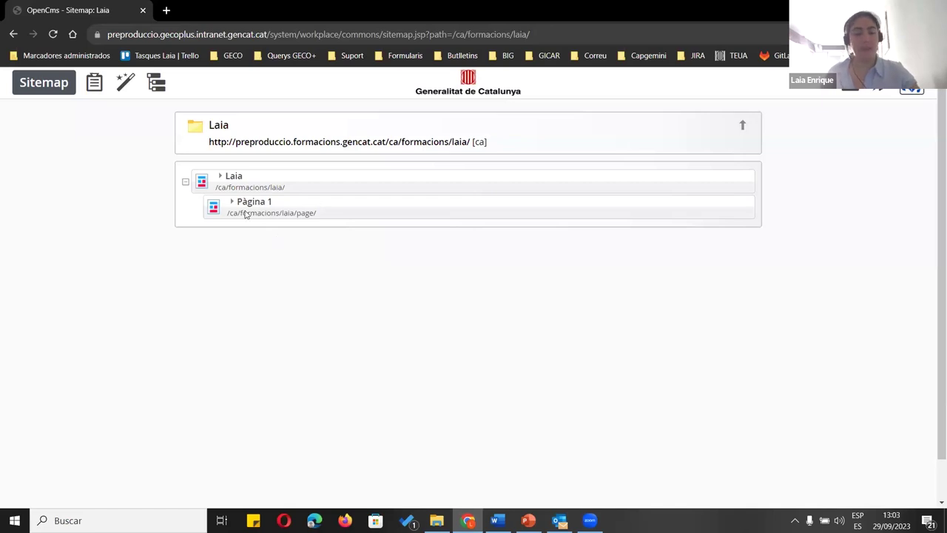
Create a child page under the trainer's root page in the sitemap, based on the trainer's own Plantilla Interna template
{"action": "left_click", "coordinate": [733, 181]}
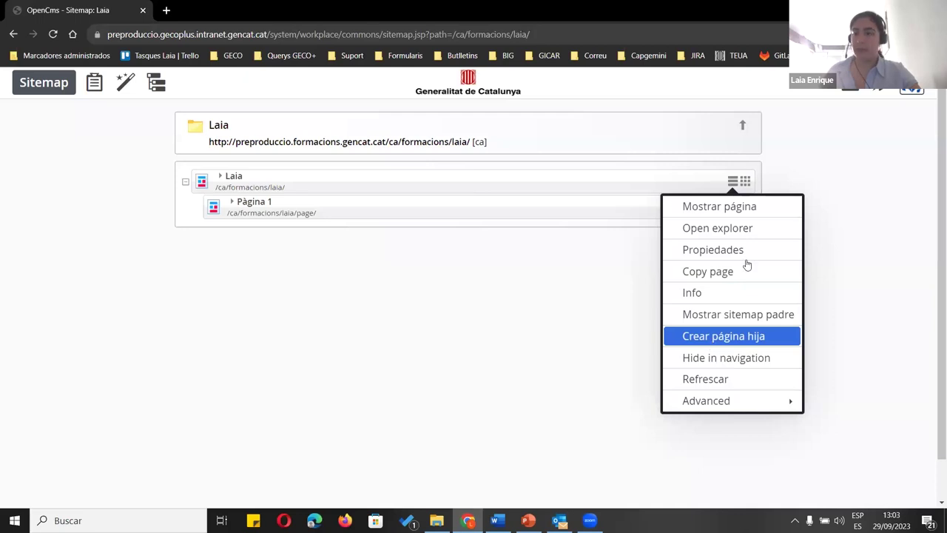
{"action": "left_click", "coordinate": [721, 335]}
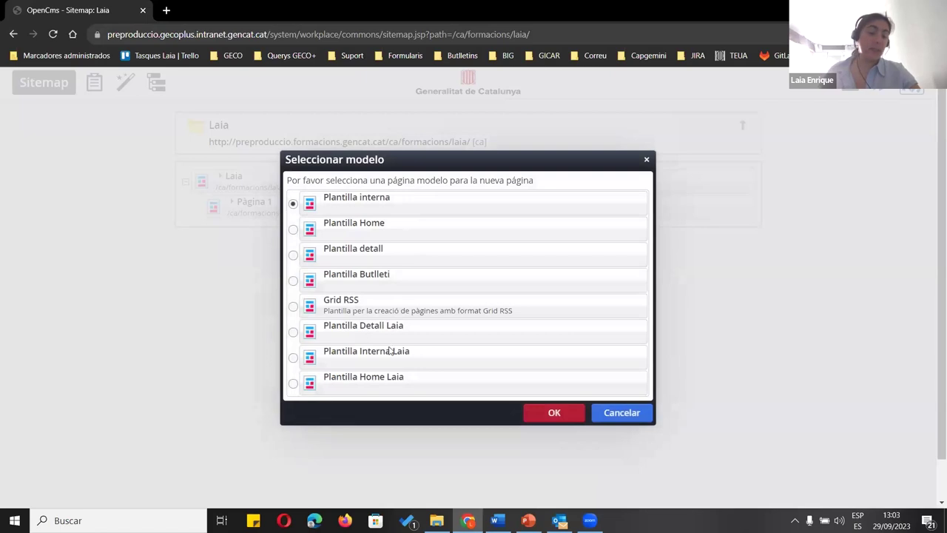
{"action": "left_click", "coordinate": [382, 365]}
{"action": "left_click", "coordinate": [536, 416]}
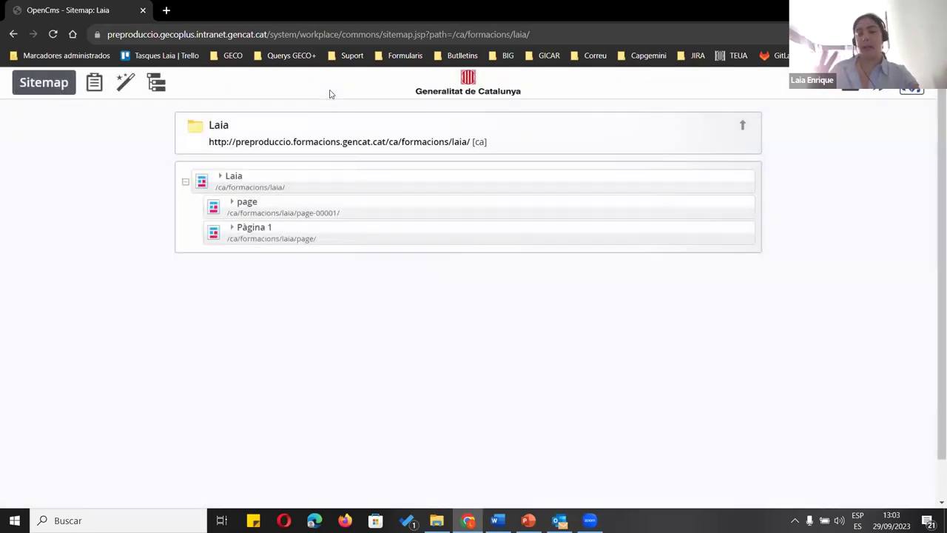
Rename the new child page as "Detall", preview the page and return to the sitemap
{"action": "left_click", "coordinate": [247, 201]}
{"action": "double_click", "coordinate": [245, 197]}
{"action": "type", "text": "Detall"}
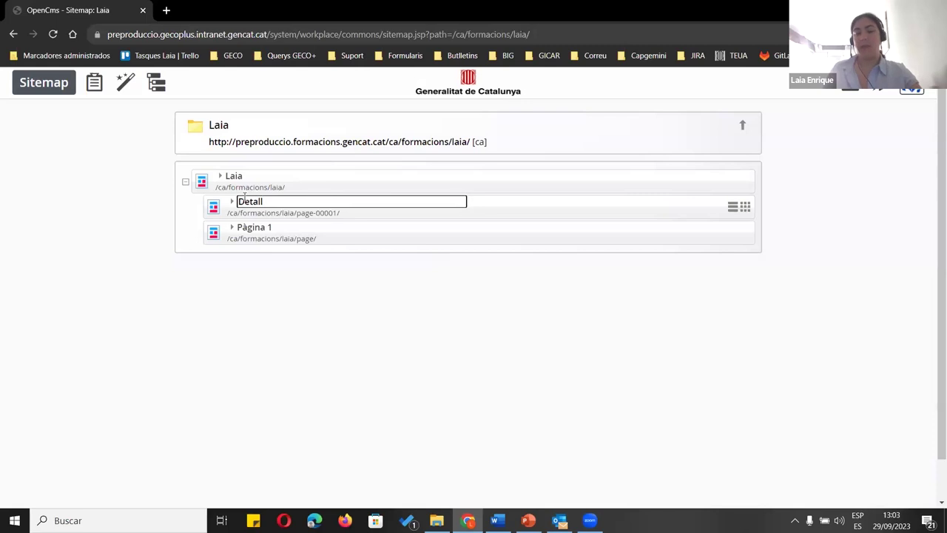
{"action": "key", "text": "Return"}
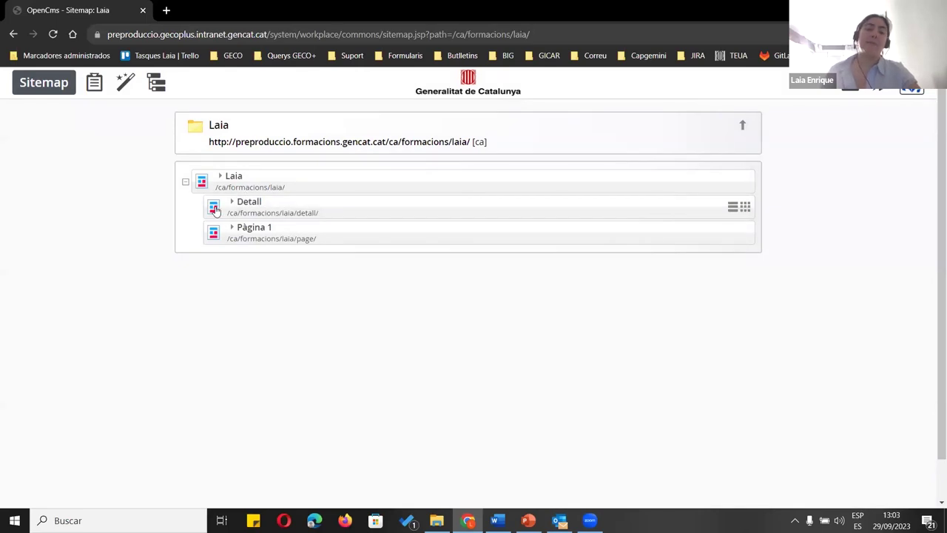
{"action": "left_click", "coordinate": [214, 209]}
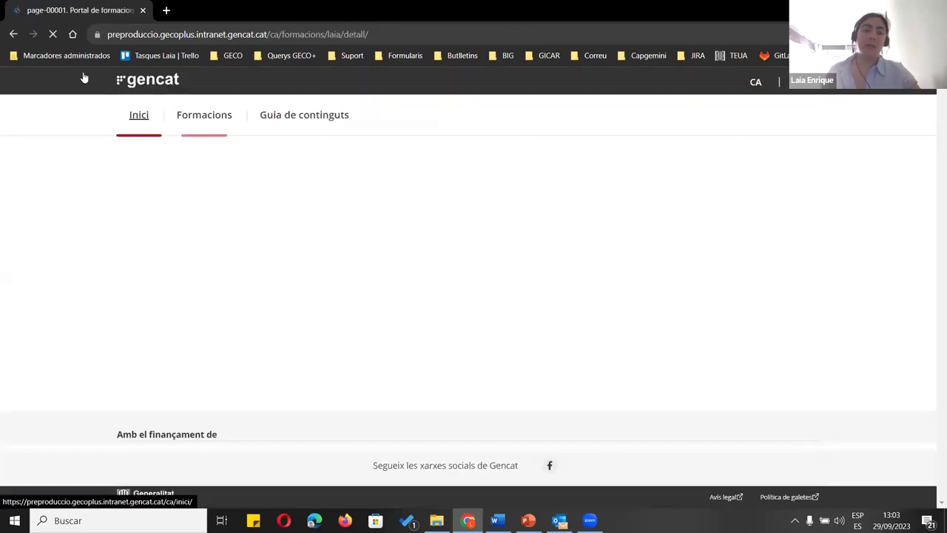
{"action": "left_click", "coordinate": [12, 34]}
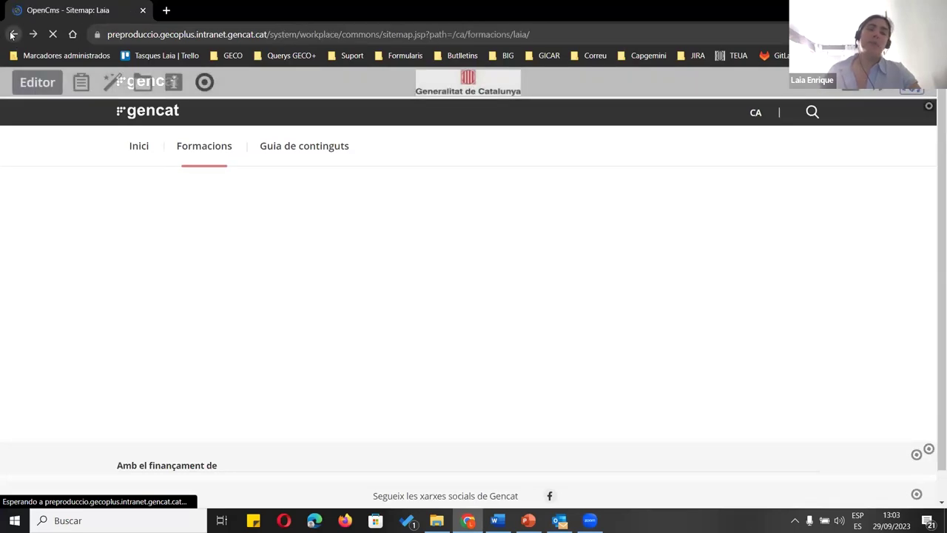
Create a child page under Detall from the trainer's own Plantilla Detall template and name it "Article"
{"action": "mouse_move", "coordinate": [734, 210]}
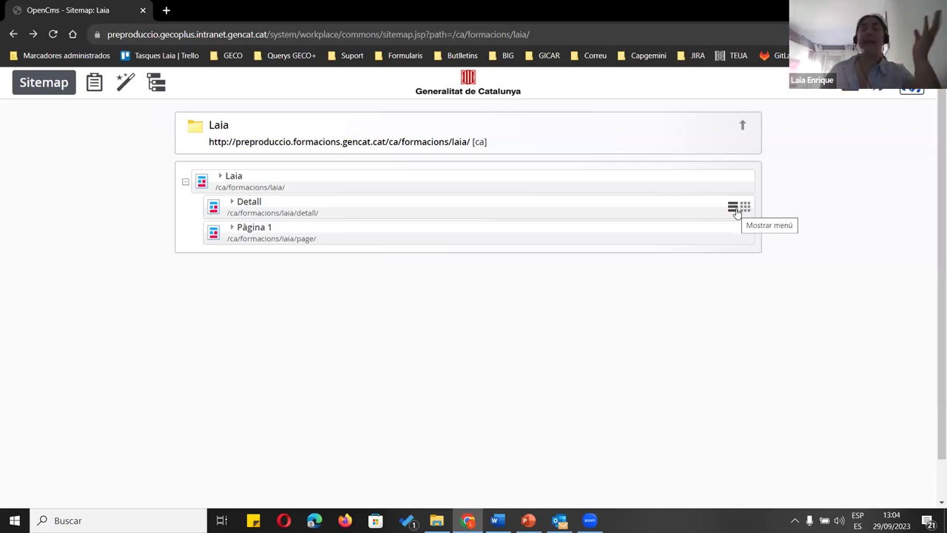
{"action": "left_click", "coordinate": [735, 210]}
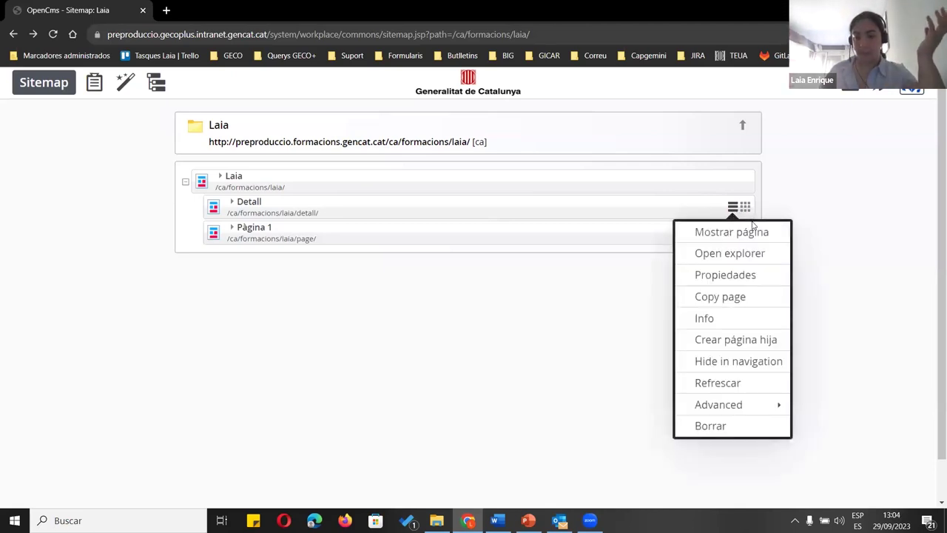
{"action": "left_click", "coordinate": [710, 340]}
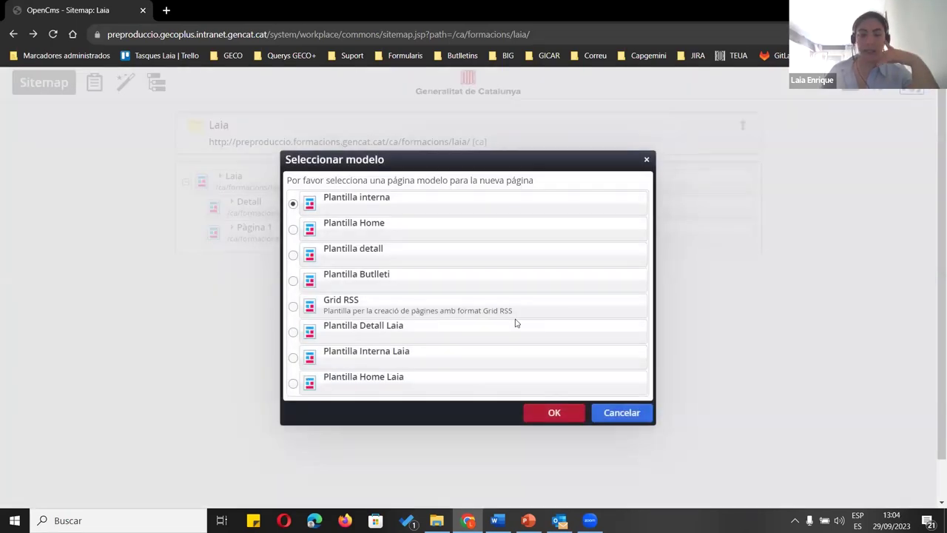
{"action": "left_click", "coordinate": [294, 333]}
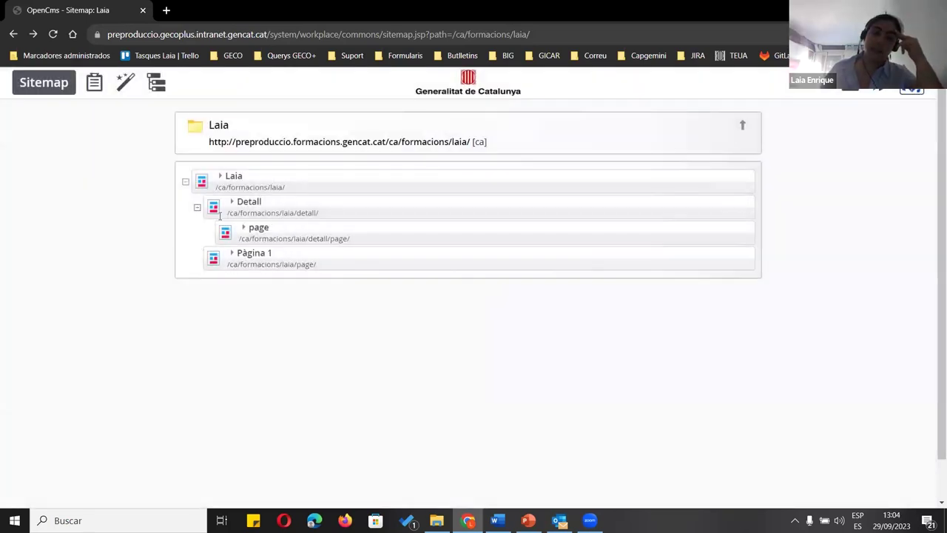
{"action": "left_click", "coordinate": [260, 228]}
{"action": "type", "text": "Article"}
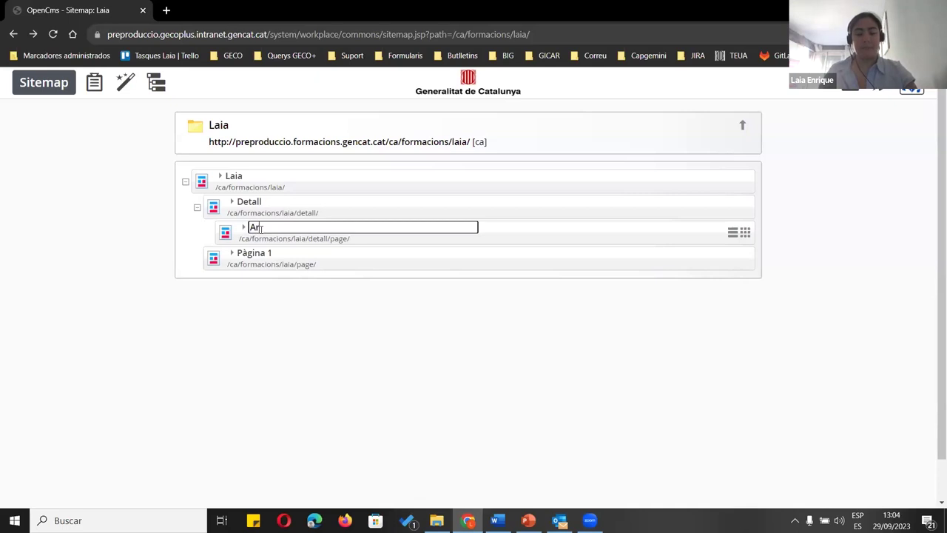
{"action": "key", "text": "Return"}
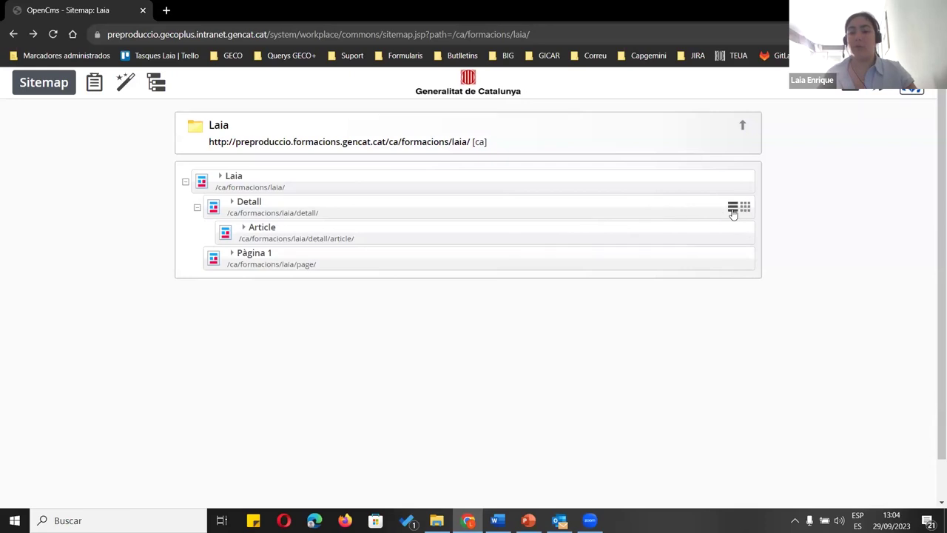
Add another child page under Detall from the trainer's own Plantilla Detall template and name it "Notícia"
{"action": "left_click", "coordinate": [732, 209]}
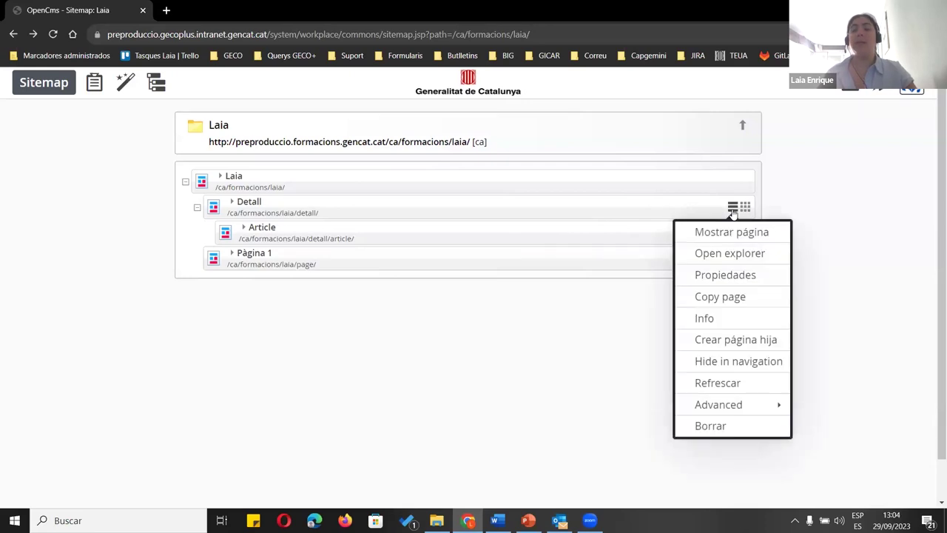
{"action": "left_click", "coordinate": [716, 347]}
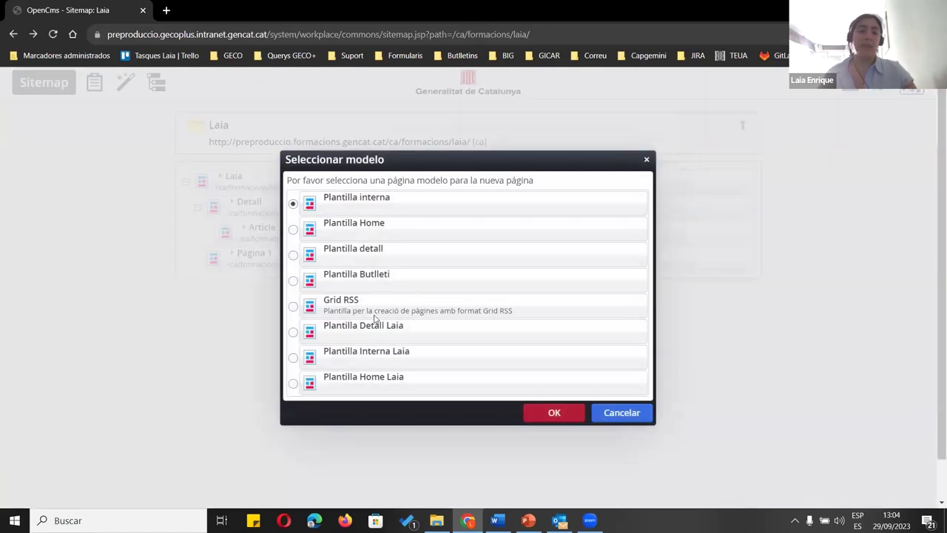
{"action": "left_click", "coordinate": [385, 332]}
{"action": "left_click", "coordinate": [535, 415]}
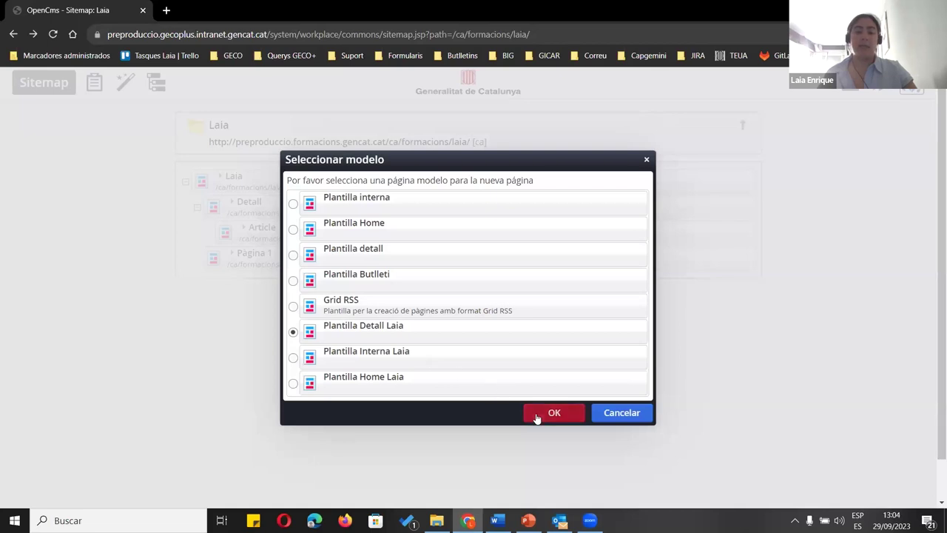
{"action": "left_click", "coordinate": [260, 228]}
{"action": "type", "text": "Notic"}
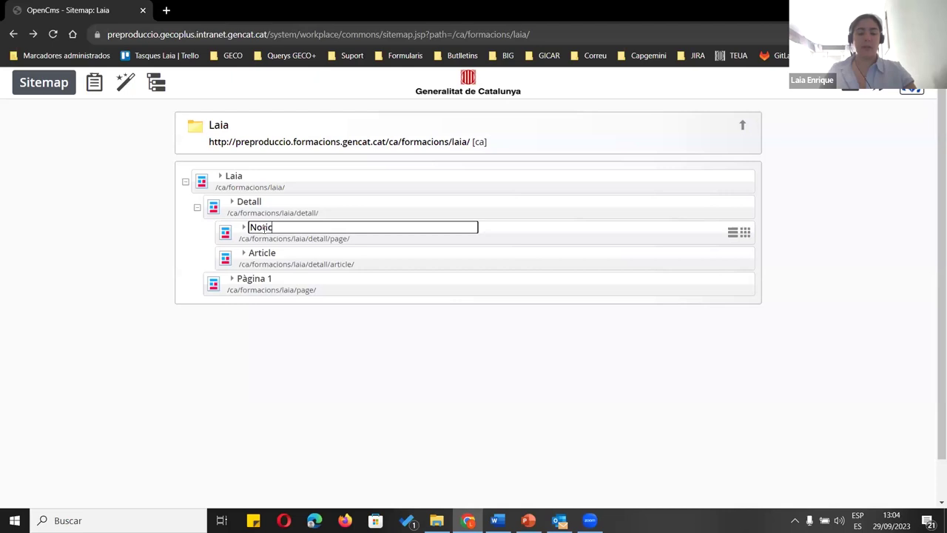
{"action": "type", "text": "ia"}
{"action": "key", "text": "BackSpace"}
{"action": "key", "text": "BackSpace"}
{"action": "key", "text": "BackSpace"}
{"action": "type", "text": "ícia"}
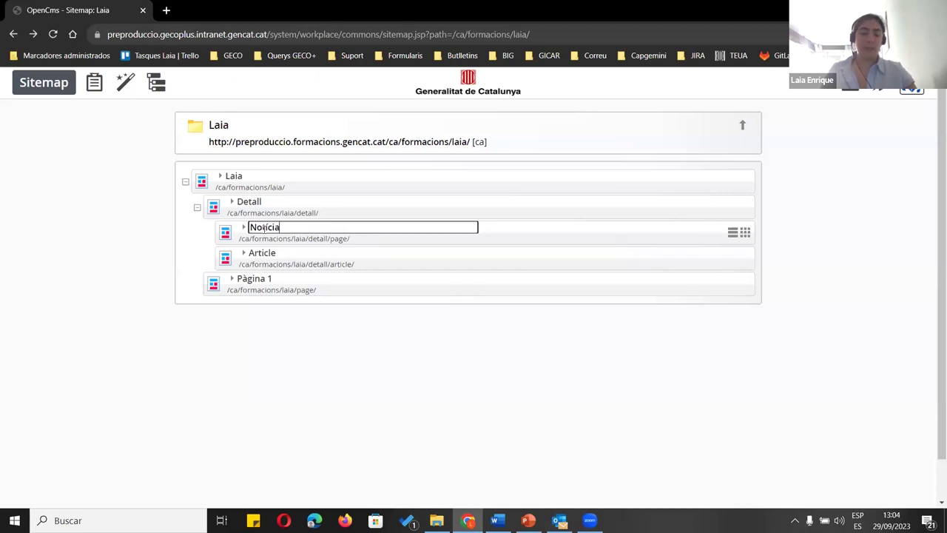
{"action": "key", "text": "Return"}
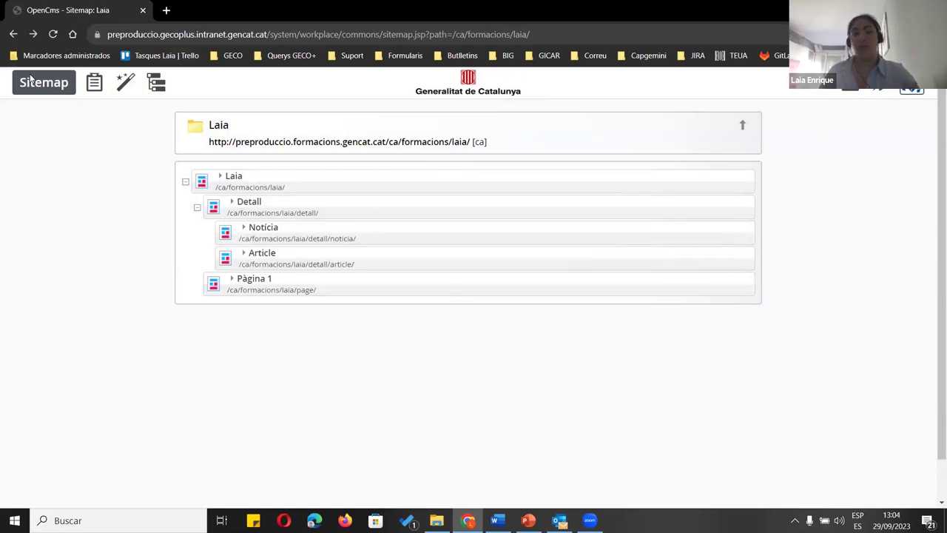
Return to the Explorer and open the .config file inside the trainer folder's .content folder for editing
{"action": "left_click", "coordinate": [880, 86]}
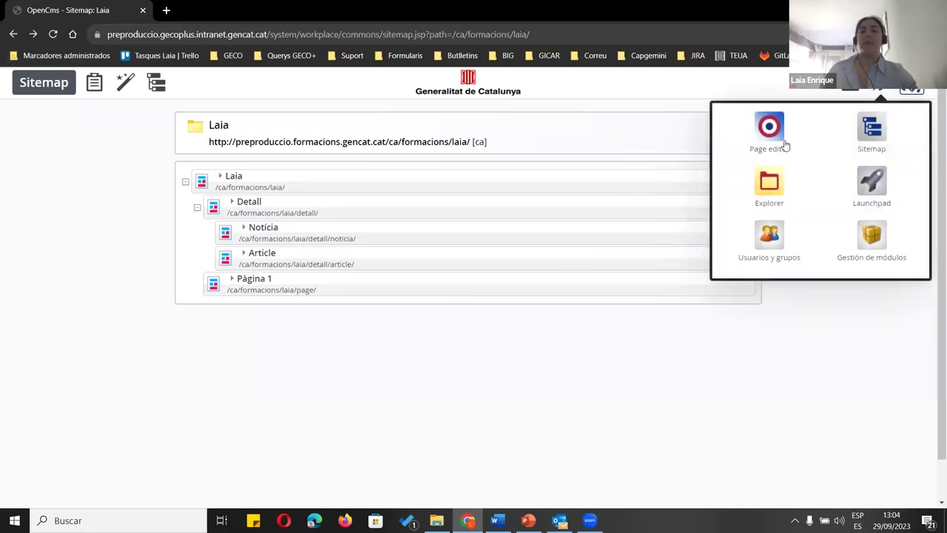
{"action": "left_click", "coordinate": [756, 194]}
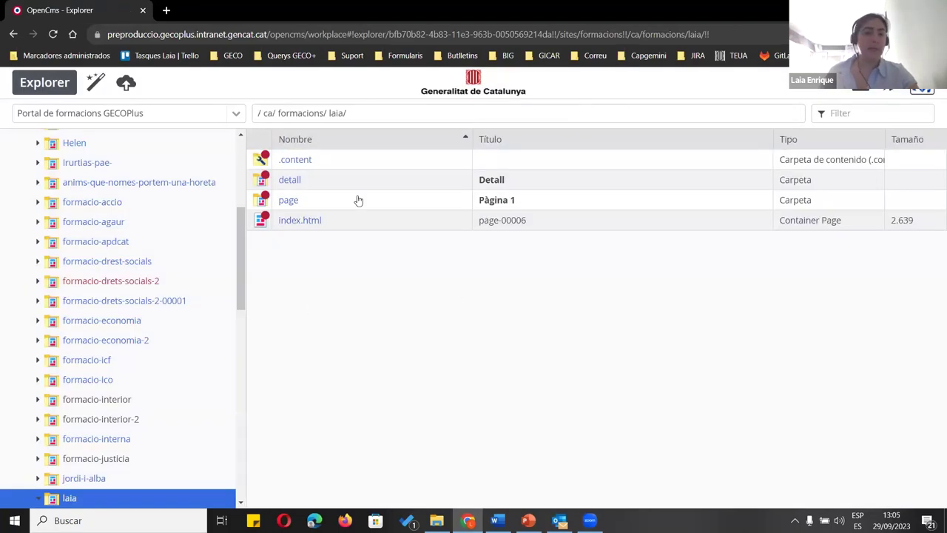
{"action": "left_click", "coordinate": [336, 164]}
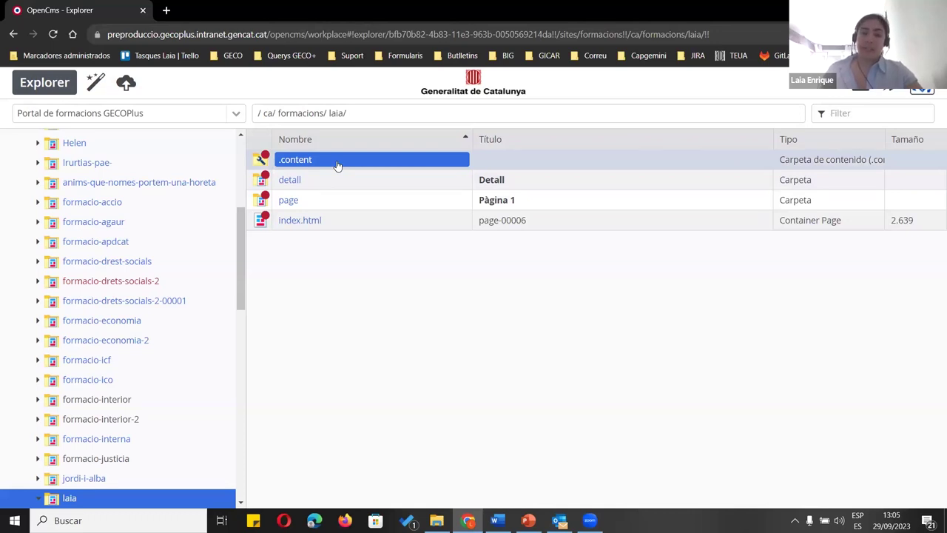
{"action": "double_click", "coordinate": [337, 165]}
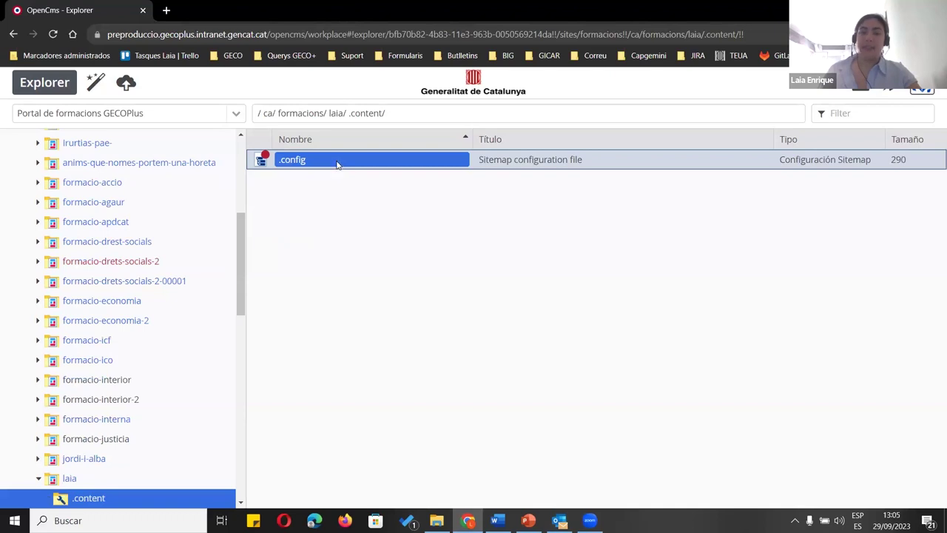
{"action": "right_click", "coordinate": [339, 162]}
{"action": "left_click", "coordinate": [380, 171]}
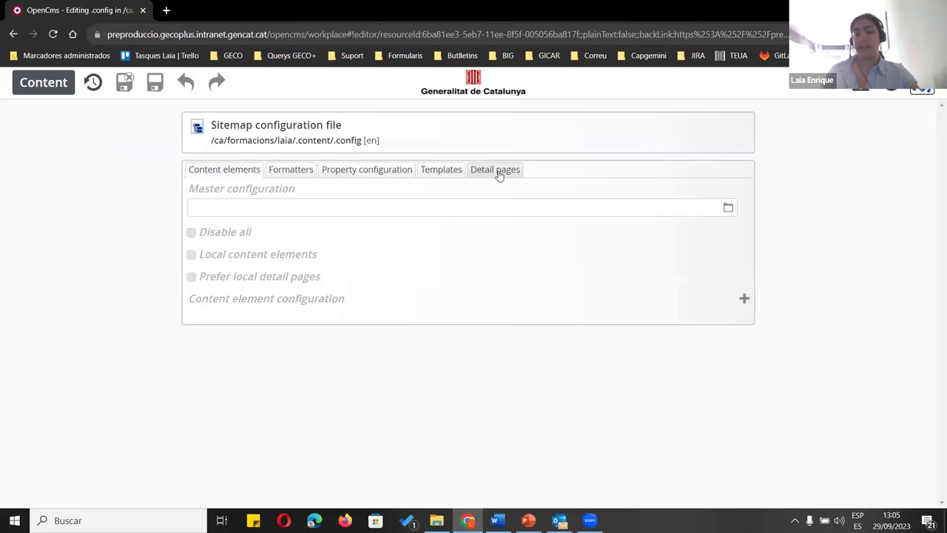
Add a detail page entry for the Article content type to the subsite's sitemap configuration
{"action": "left_click", "coordinate": [499, 175]}
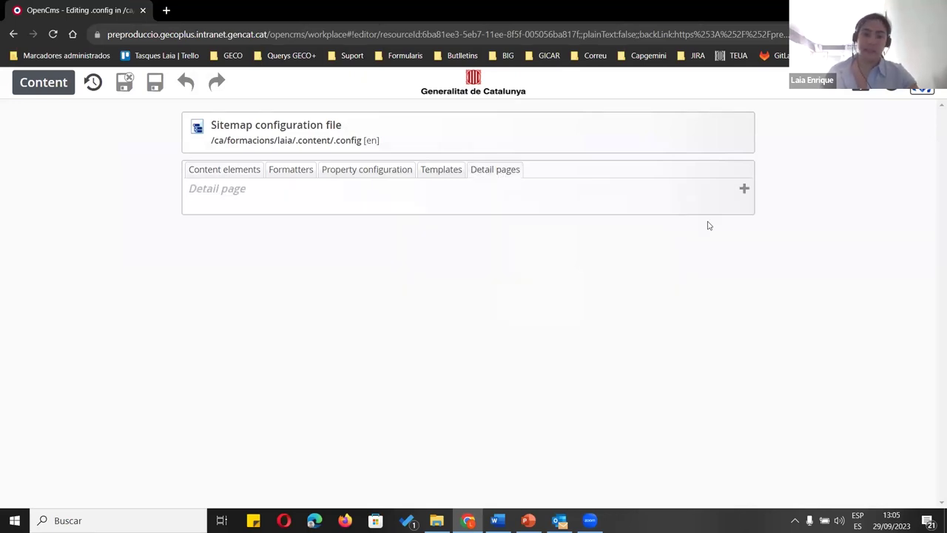
{"action": "left_click", "coordinate": [744, 188]}
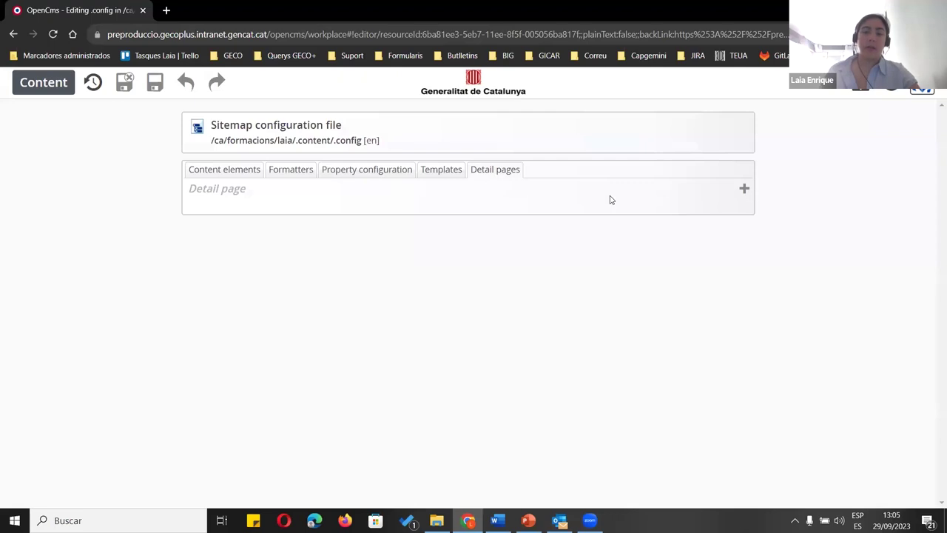
{"action": "left_click", "coordinate": [338, 218]}
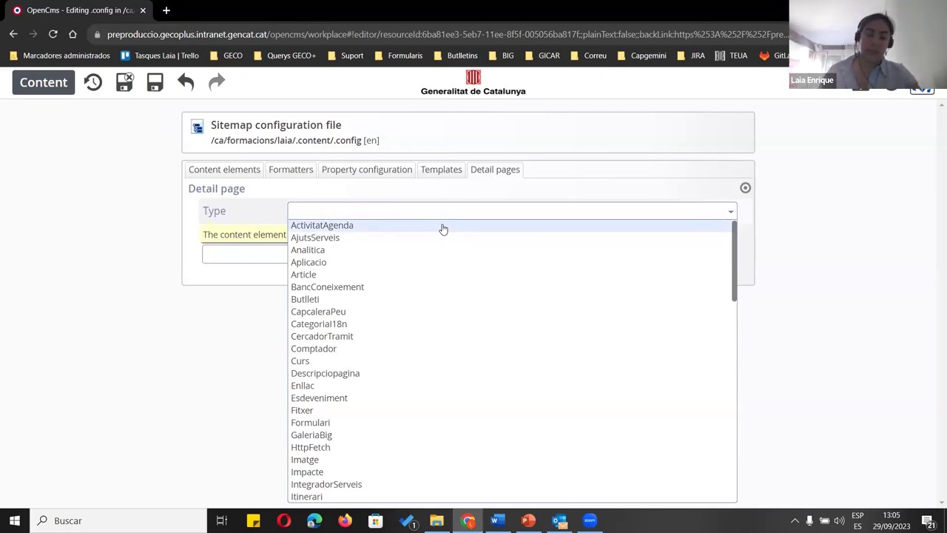
{"action": "left_click", "coordinate": [334, 275]}
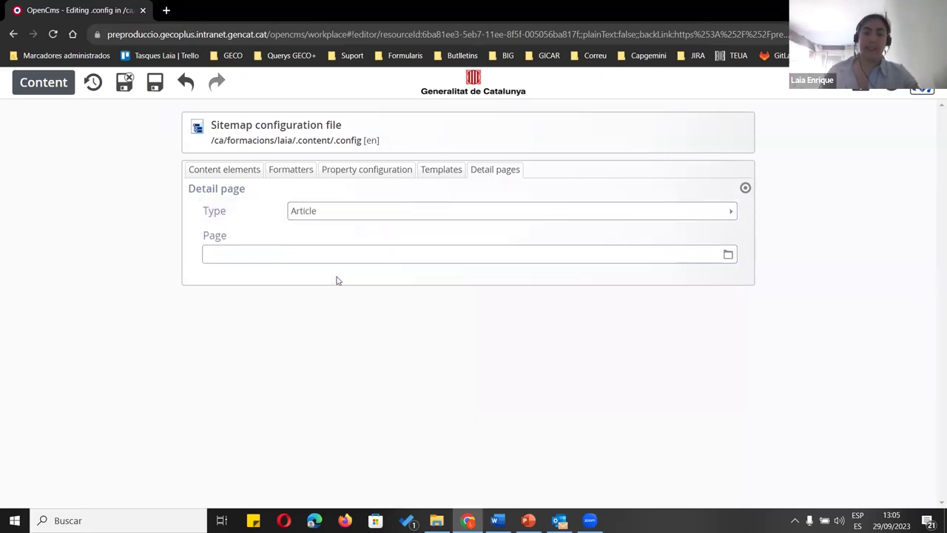
Assign the Article page under Detall in the current subsite as the page of the Article detail entry
{"action": "left_click", "coordinate": [285, 256]}
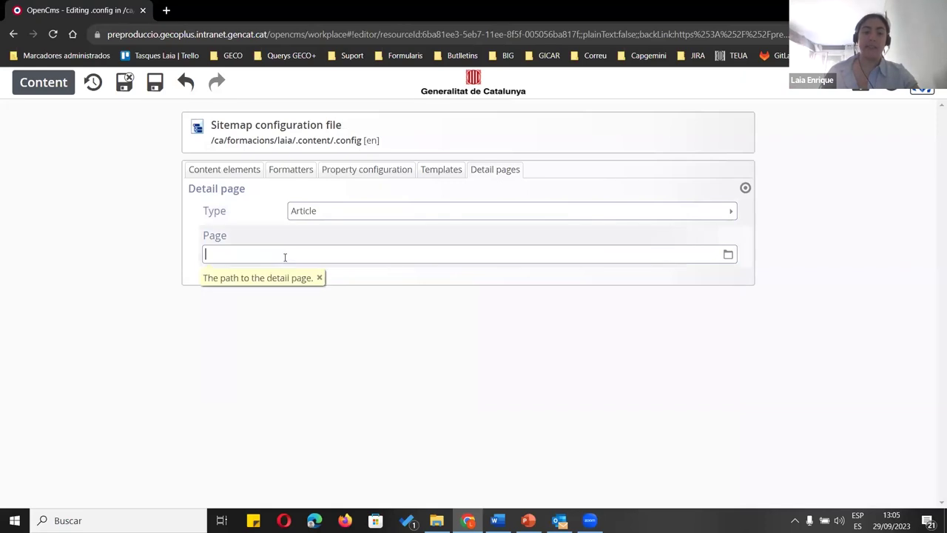
{"action": "left_click", "coordinate": [727, 255]}
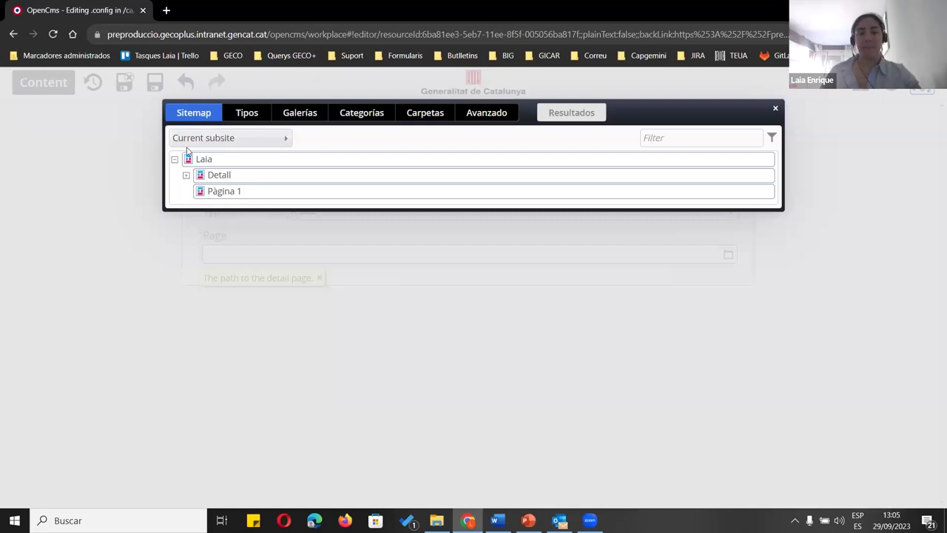
{"action": "left_click", "coordinate": [195, 142]}
{"action": "left_click", "coordinate": [222, 144]}
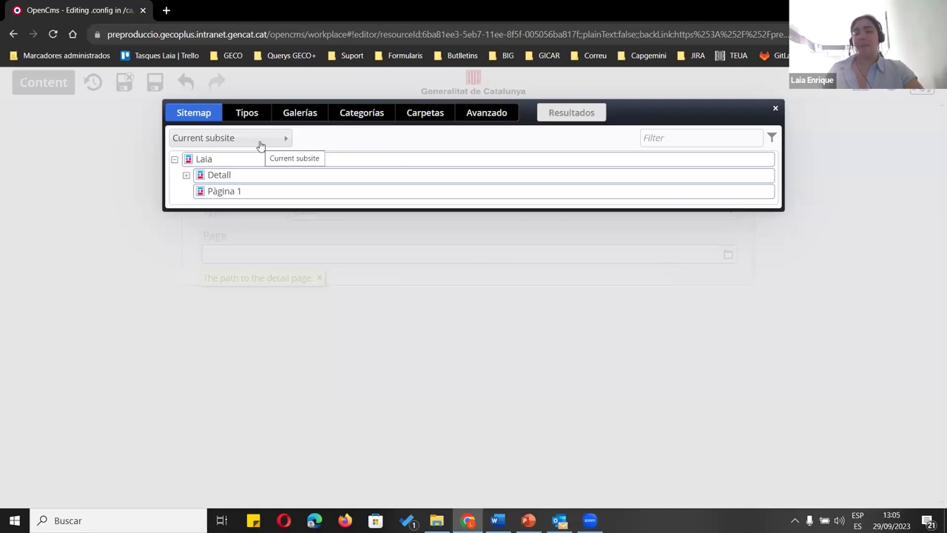
{"action": "left_click", "coordinate": [185, 175]}
{"action": "scroll", "coordinate": [321, 190], "scroll_direction": "down", "scroll_amount": 2}
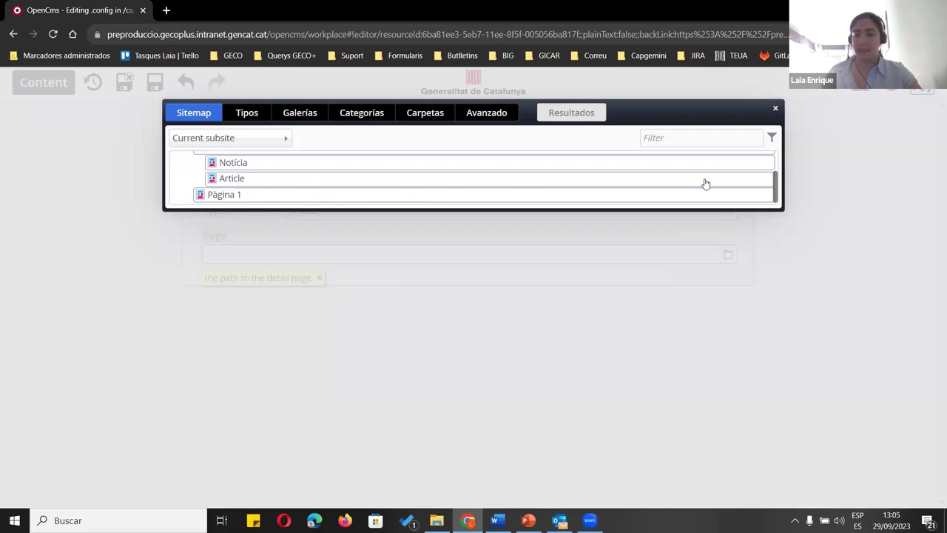
{"action": "left_click", "coordinate": [761, 181]}
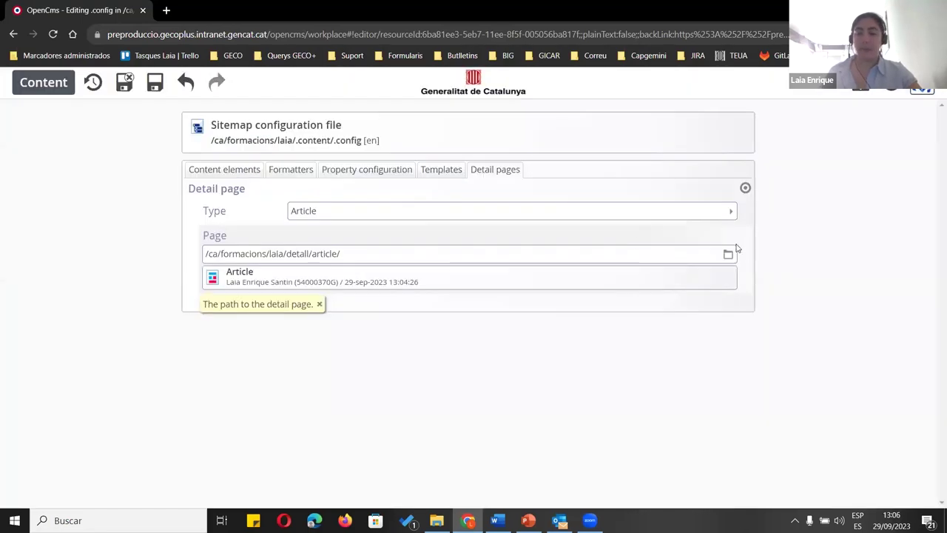
Add a second detail page entry below the Article one and set its content type to Noticia
{"action": "left_click", "coordinate": [733, 188]}
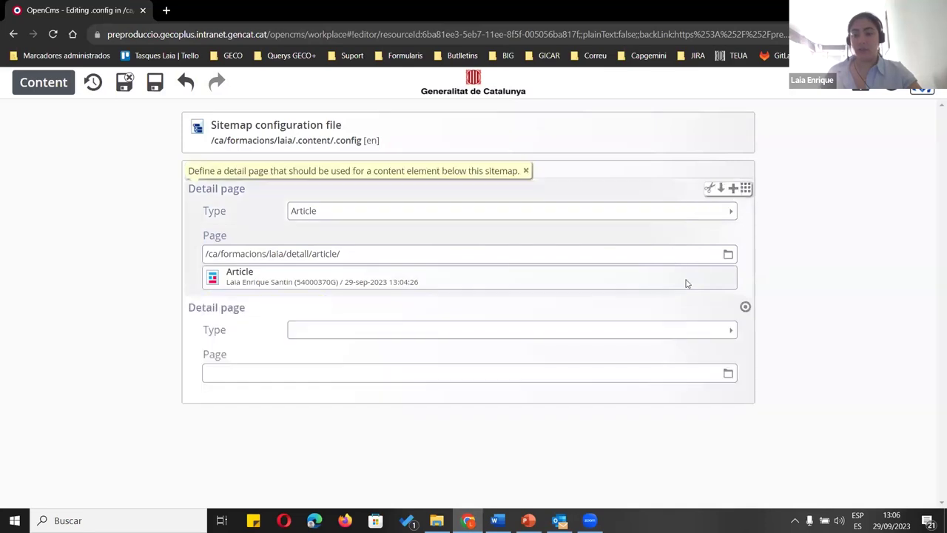
{"action": "left_click", "coordinate": [309, 329]}
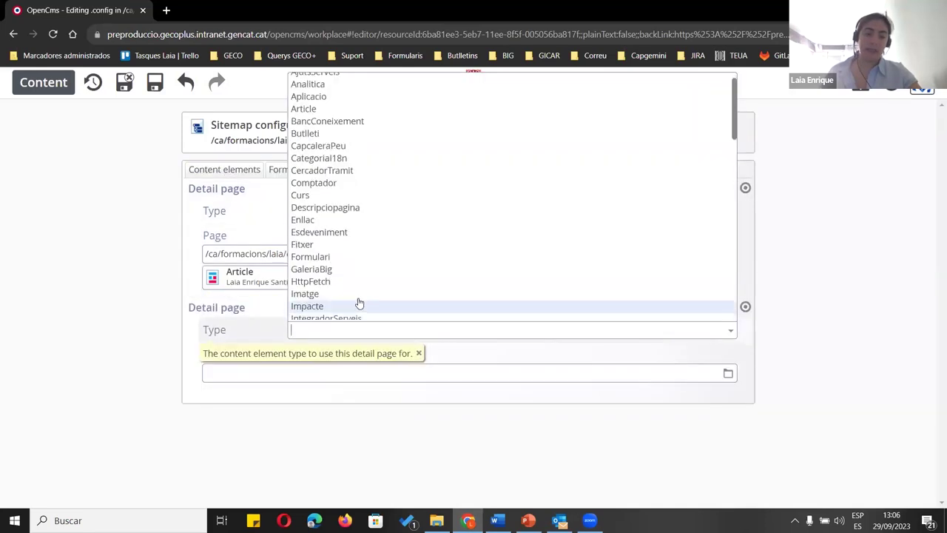
{"action": "scroll", "coordinate": [357, 296], "scroll_direction": "down", "scroll_amount": 5}
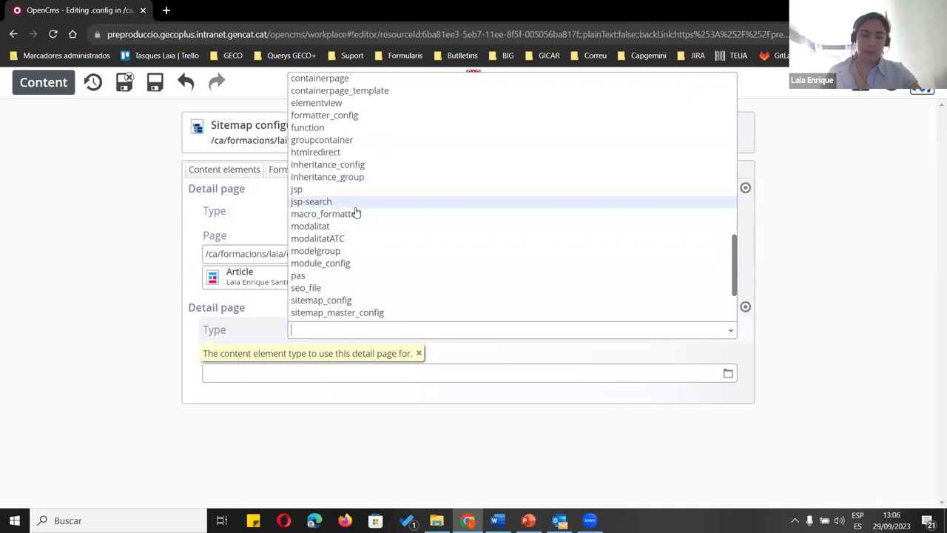
{"action": "scroll", "coordinate": [359, 216], "scroll_direction": "down", "scroll_amount": 3}
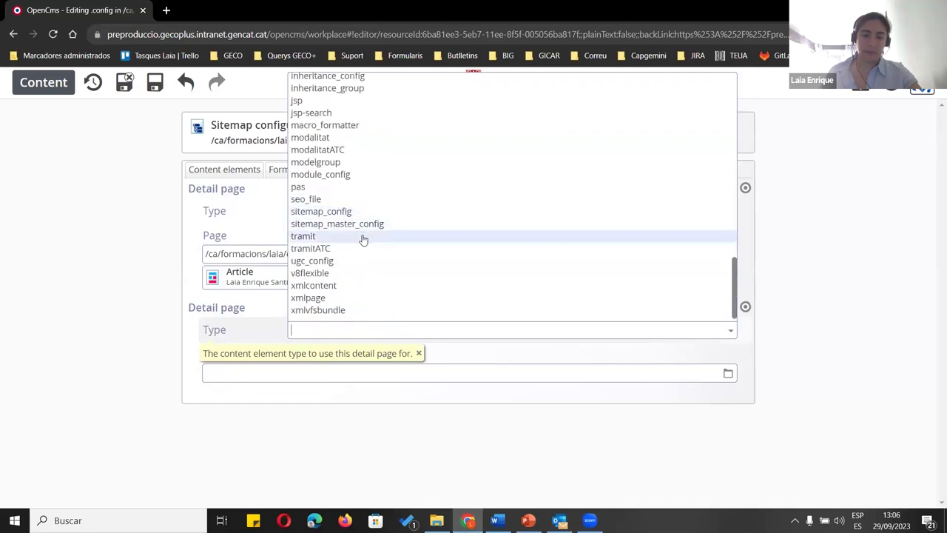
{"action": "scroll", "coordinate": [341, 199], "scroll_direction": "up", "scroll_amount": 2}
{"action": "scroll", "coordinate": [341, 199], "scroll_direction": "up", "scroll_amount": 8}
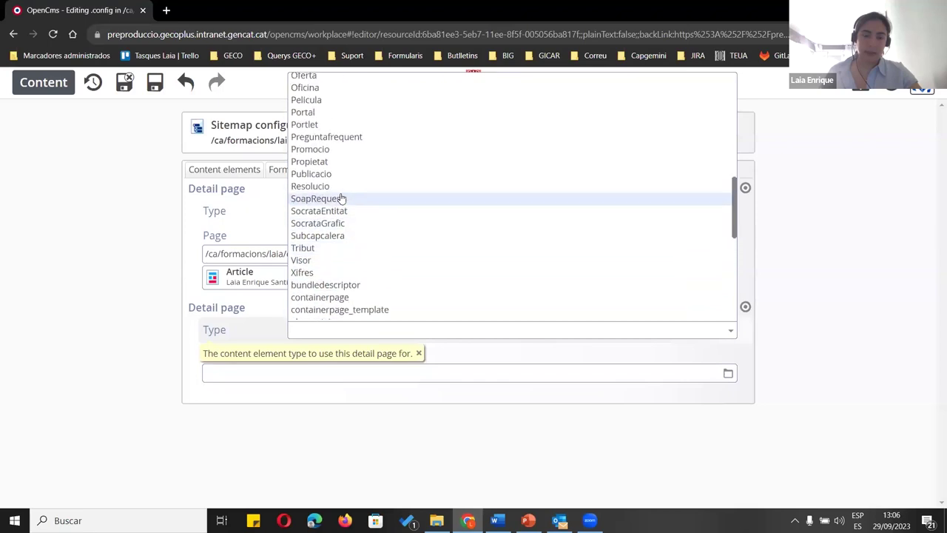
{"action": "scroll", "coordinate": [341, 199], "scroll_direction": "up", "scroll_amount": 3}
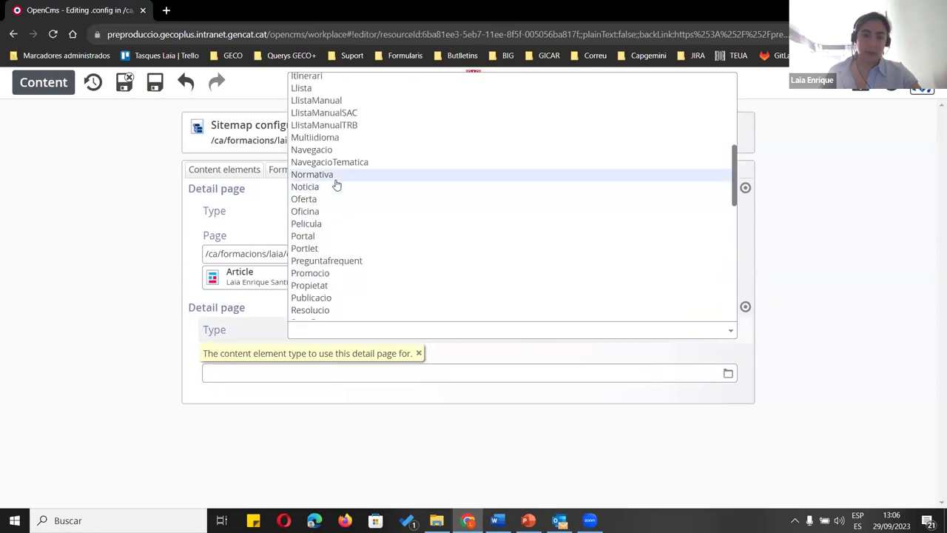
{"action": "left_click", "coordinate": [337, 186]}
Reuse the Article page path for the Noticia entry with its last folder changed to "noticia", and save and close the configuration
{"action": "left_click_drag", "start_coordinate": [345, 253], "coordinate": [63, 218]}
{"action": "key", "text": "ctrl+c"}
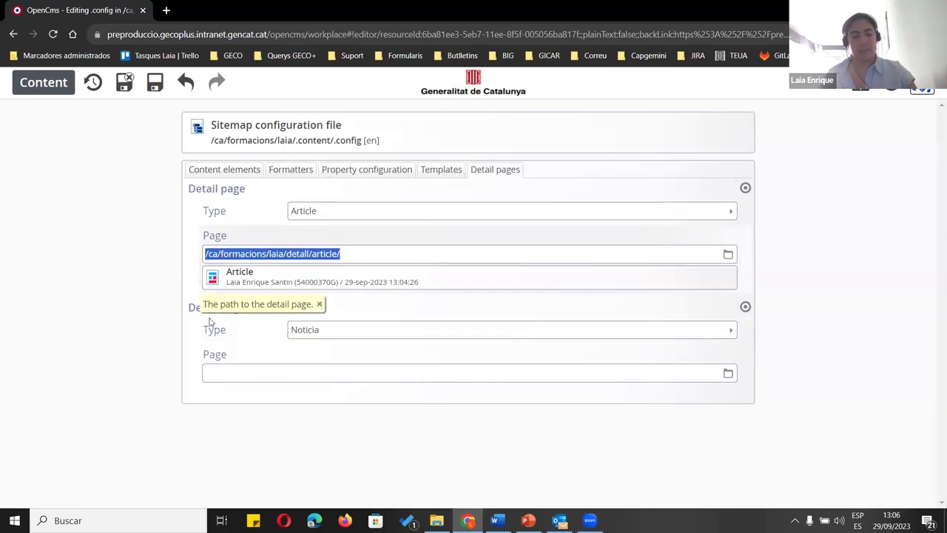
{"action": "left_click", "coordinate": [253, 372]}
{"action": "key", "text": "ctrl+v"}
{"action": "double_click", "coordinate": [313, 372]}
{"action": "type", "text": "noticia"}
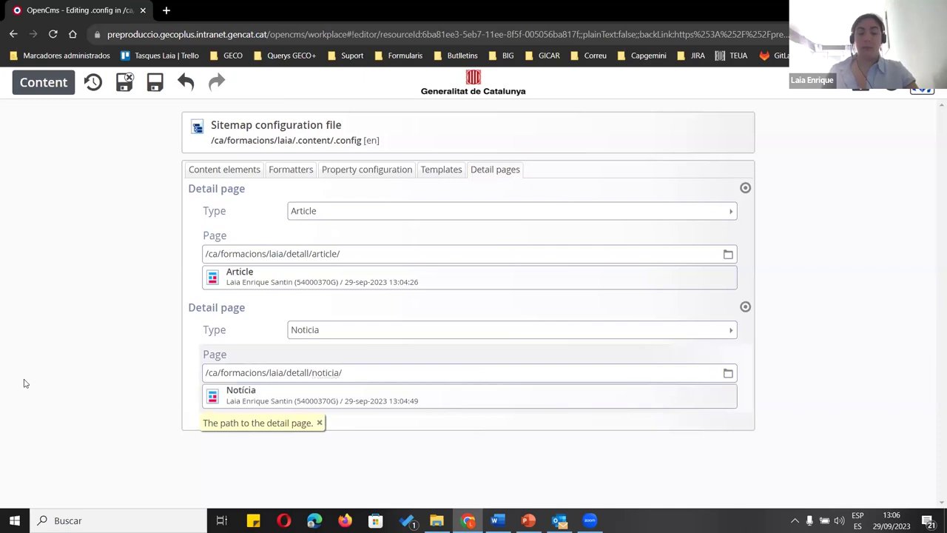
{"action": "left_click", "coordinate": [124, 82]}
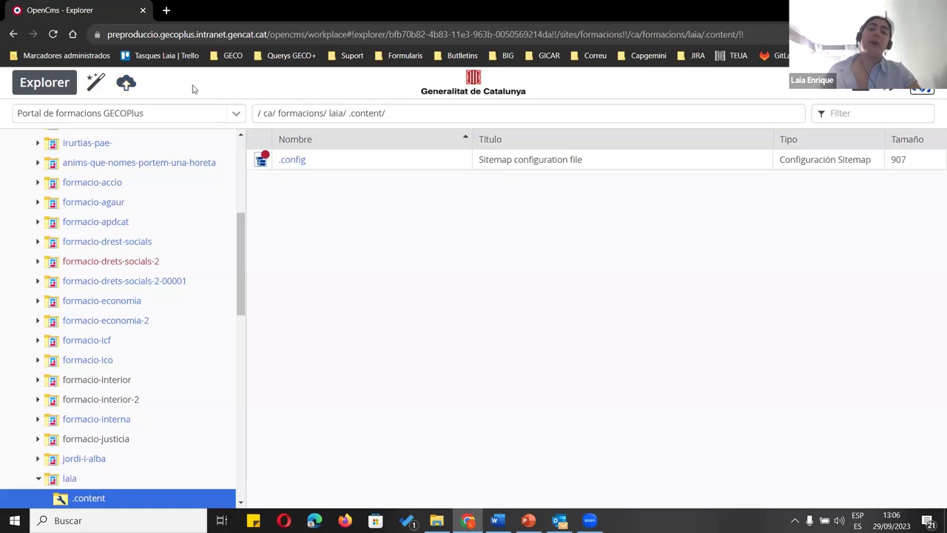
Look through the subsite's detall folder and its article subfolder, examining the folder icons and the index.html page
{"action": "left_click", "coordinate": [330, 117]}
{"action": "double_click", "coordinate": [330, 180]}
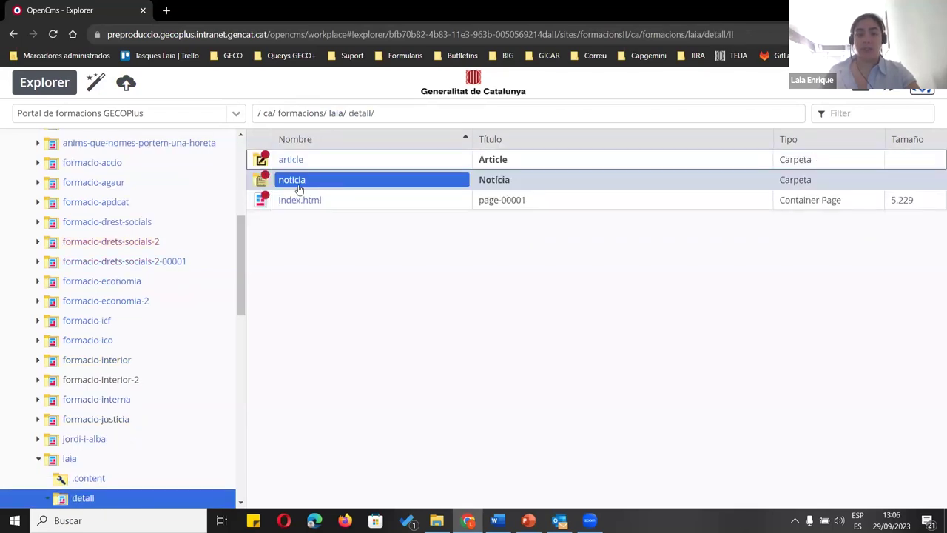
{"action": "left_click", "coordinate": [263, 163]}
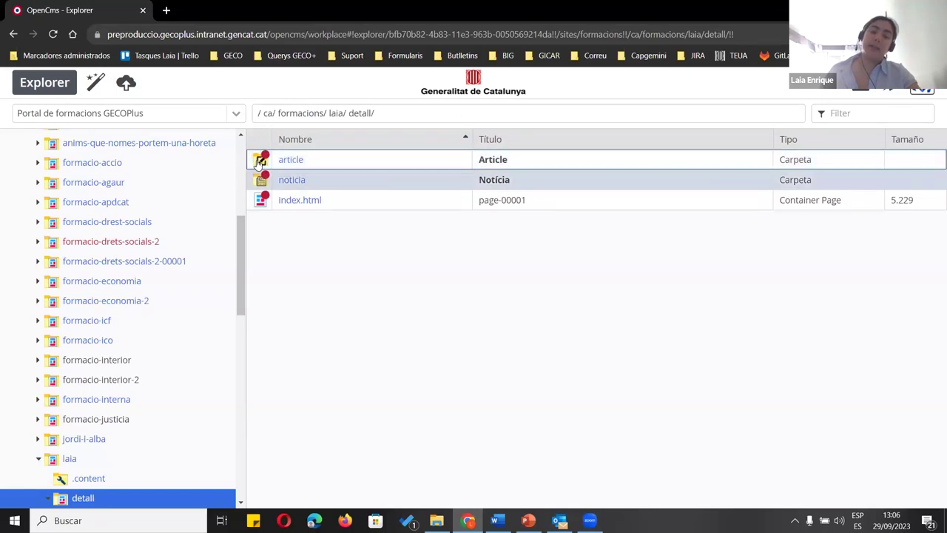
{"action": "left_click", "coordinate": [308, 184]}
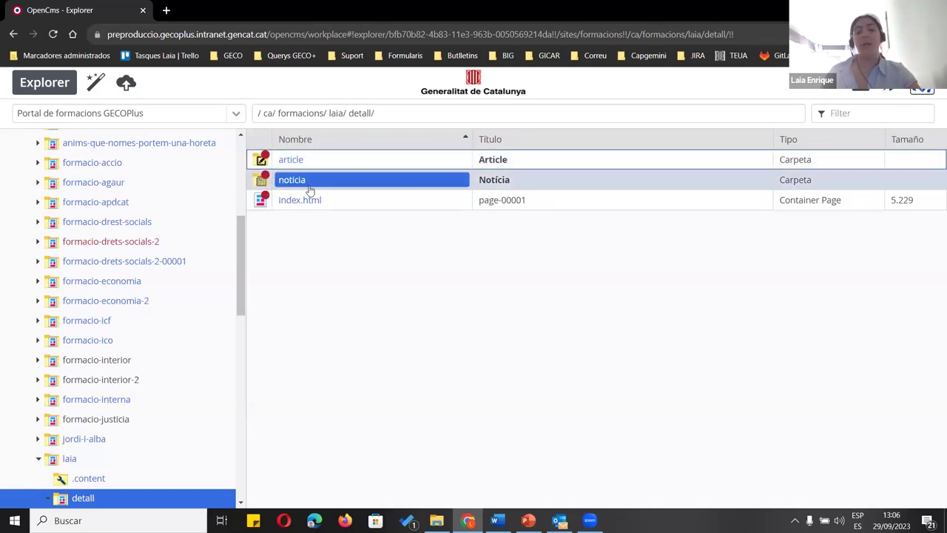
{"action": "double_click", "coordinate": [311, 167]}
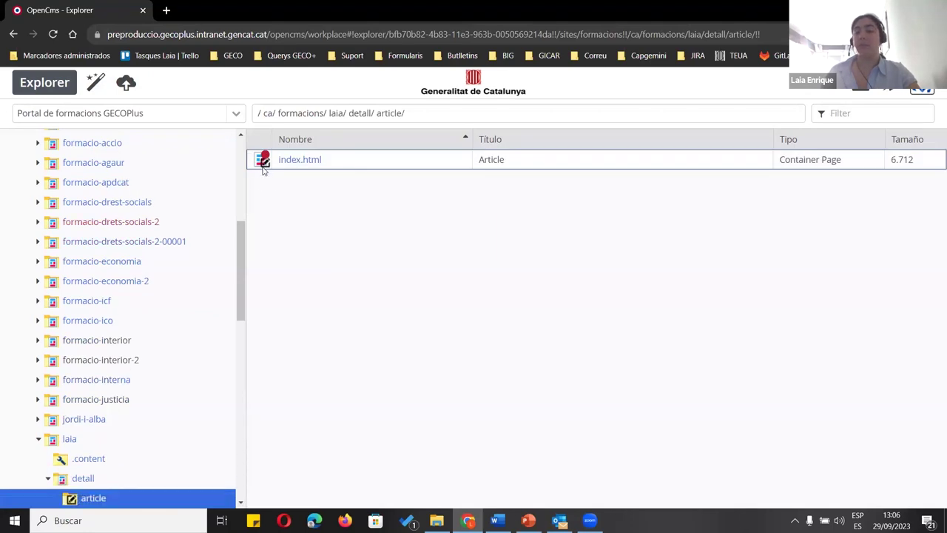
{"action": "left_click", "coordinate": [287, 166]}
{"action": "left_click", "coordinate": [278, 166]}
{"action": "left_click", "coordinate": [280, 171]}
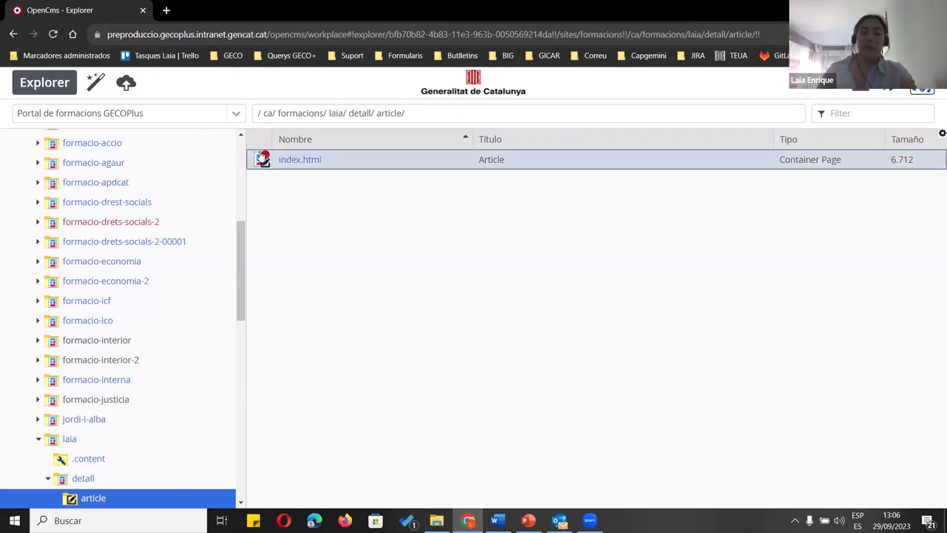
Go back to the subsite's root folder and review the path through detall to the article page again
{"action": "left_click", "coordinate": [343, 115]}
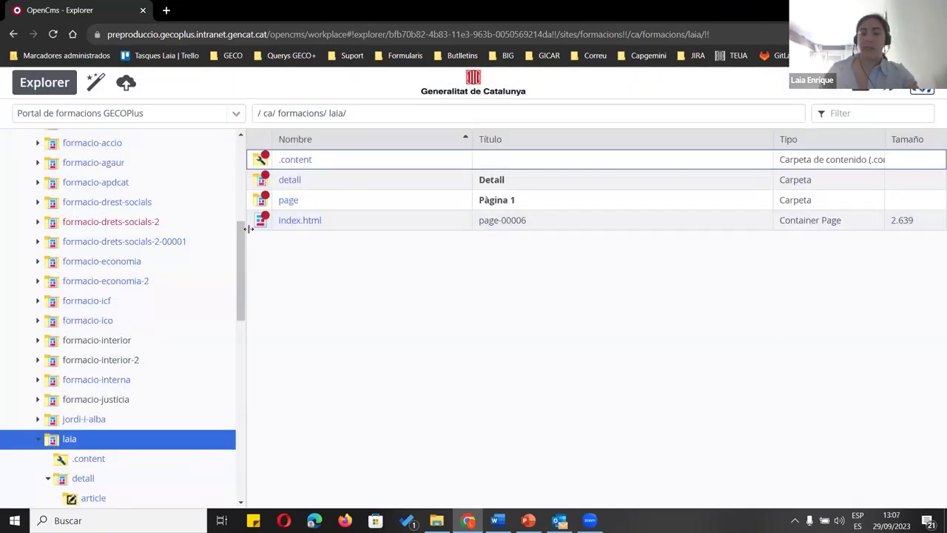
{"action": "left_click", "coordinate": [323, 159]}
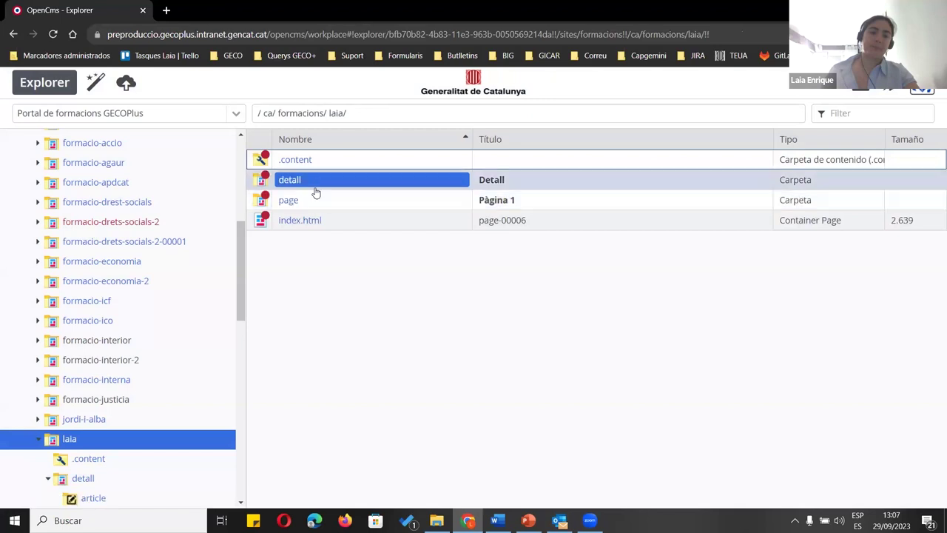
{"action": "double_click", "coordinate": [315, 184]}
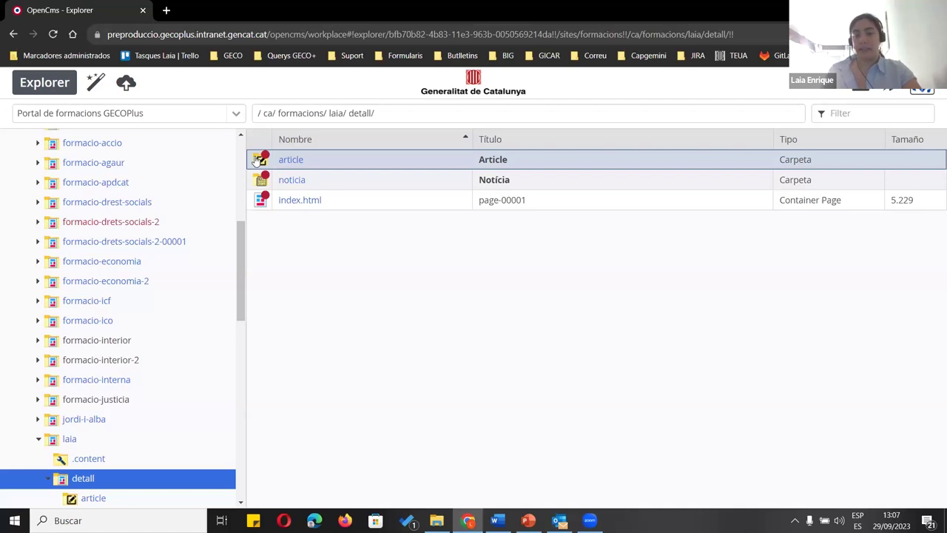
{"action": "left_click", "coordinate": [338, 163]}
{"action": "left_click", "coordinate": [268, 168]}
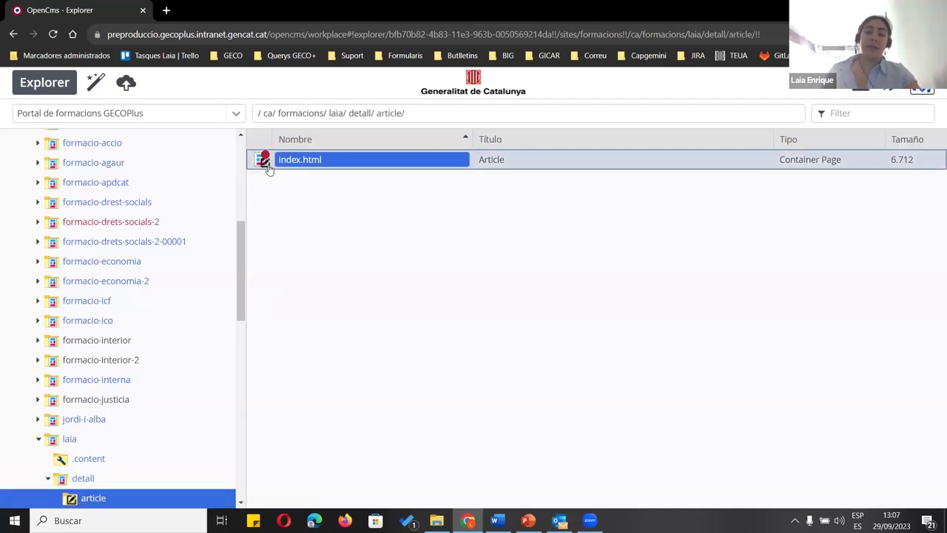
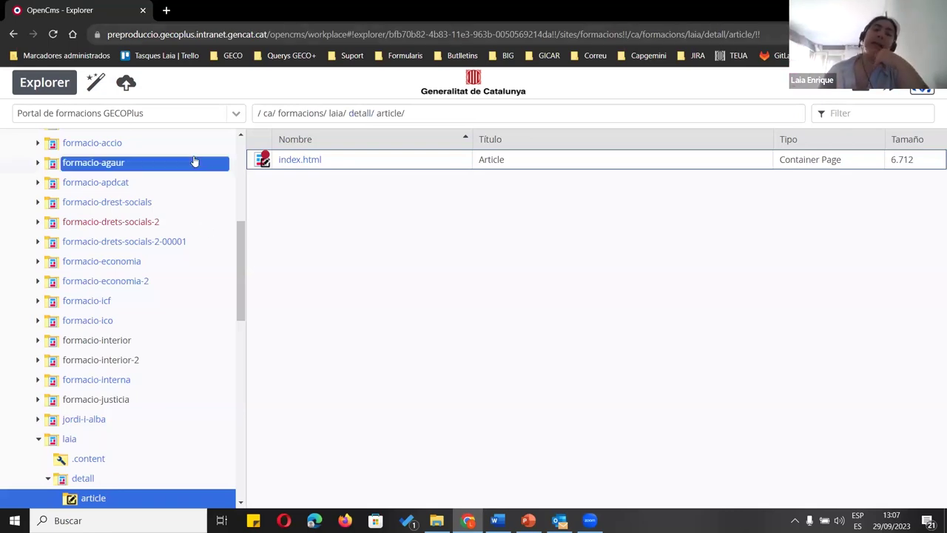
Collapse the ca folder, switch the Explorer to the Guia web site and open the .new folder inside its .content folder
{"action": "scroll", "coordinate": [195, 161], "scroll_direction": "up", "scroll_amount": 5}
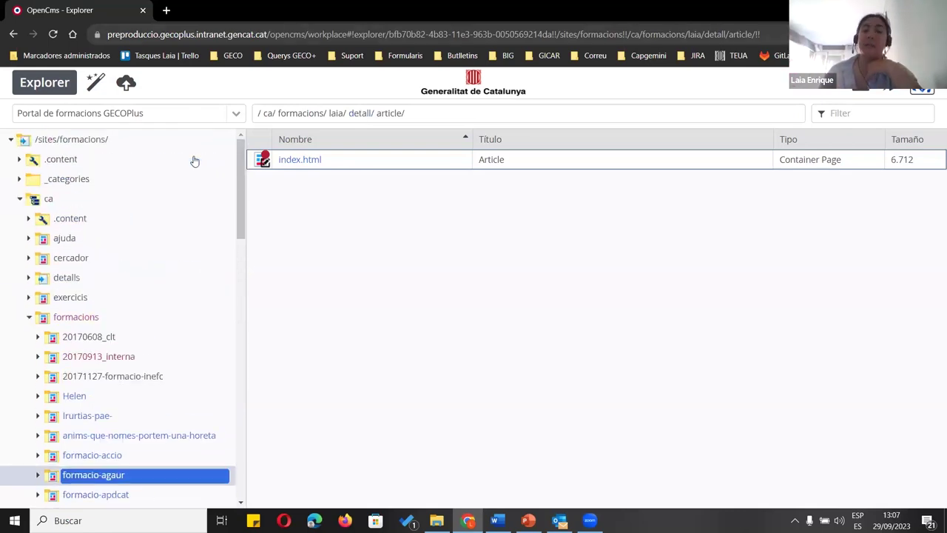
{"action": "left_click", "coordinate": [20, 199]}
{"action": "left_click", "coordinate": [44, 198]}
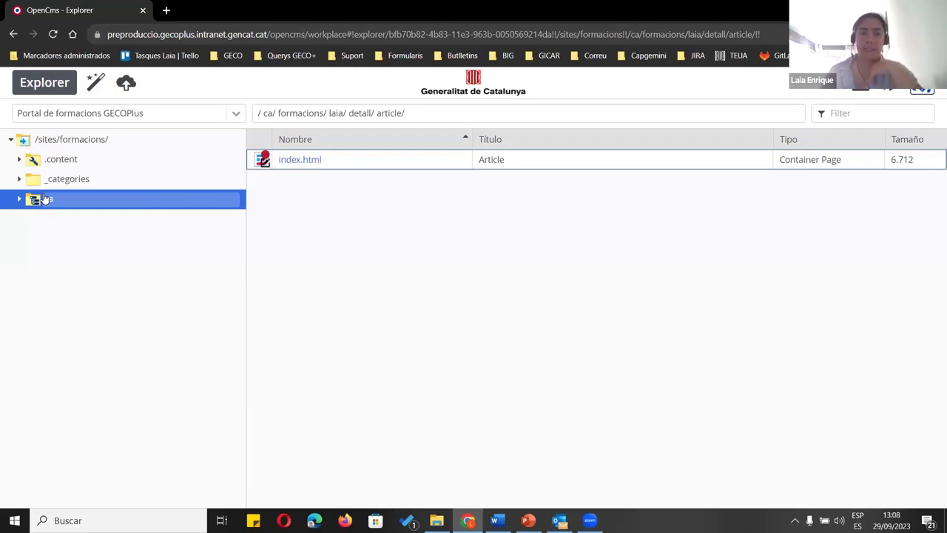
{"action": "left_click", "coordinate": [140, 110]}
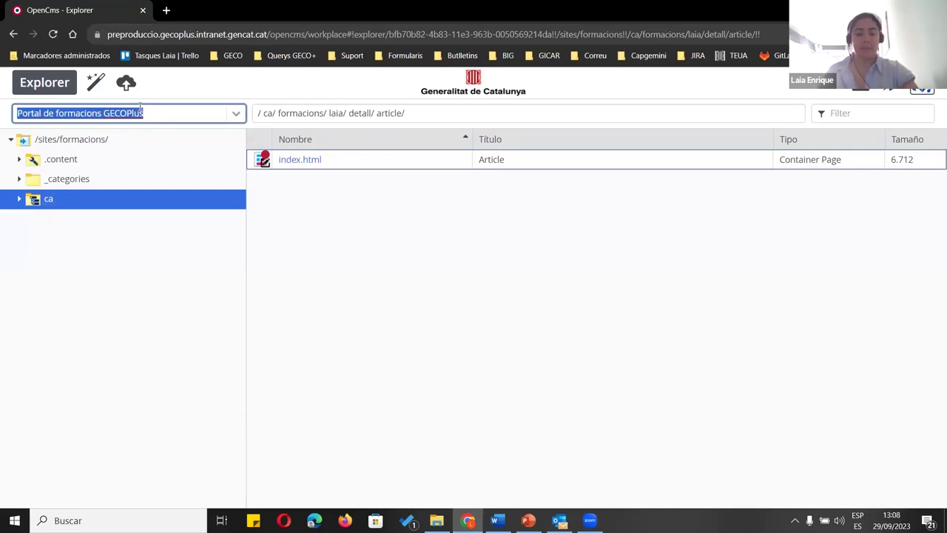
{"action": "type", "text": "guia"}
{"action": "key", "text": "Return"}
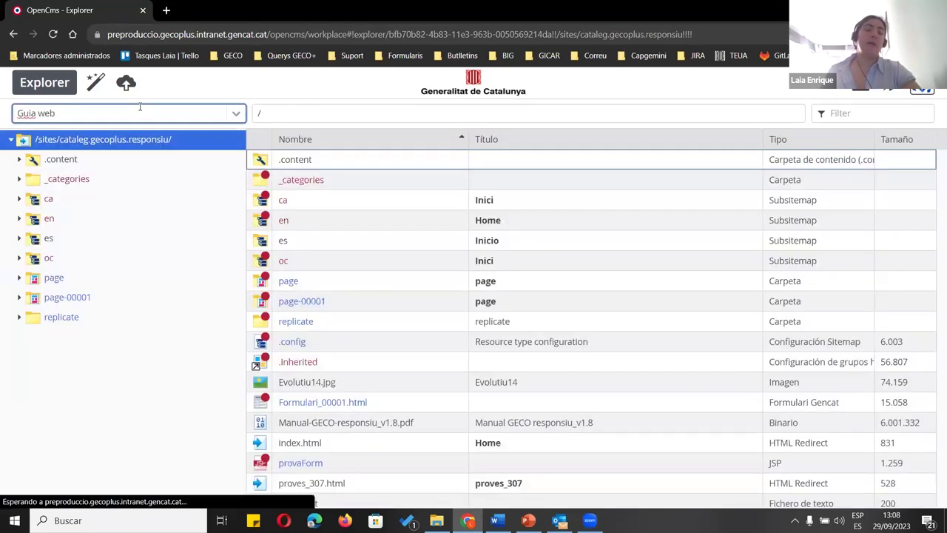
{"action": "double_click", "coordinate": [307, 167]}
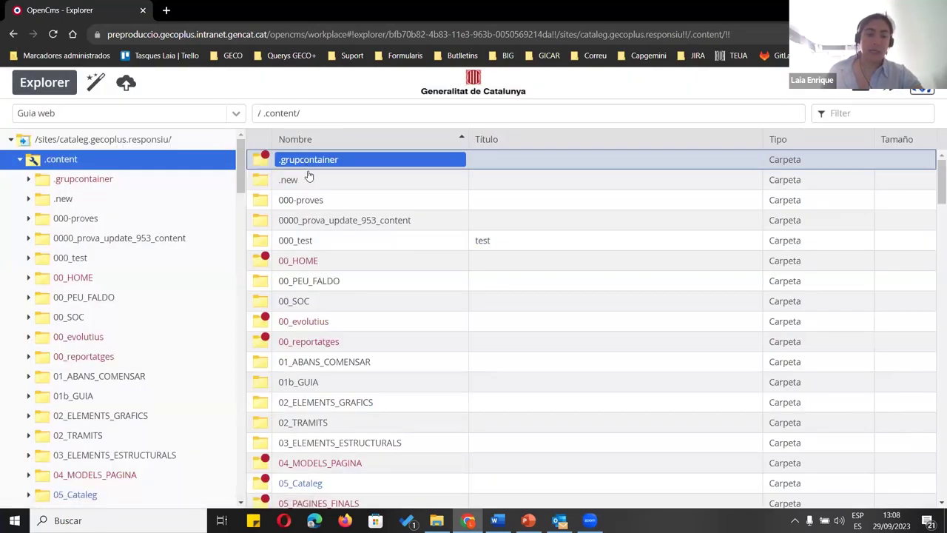
{"action": "left_click", "coordinate": [308, 175]}
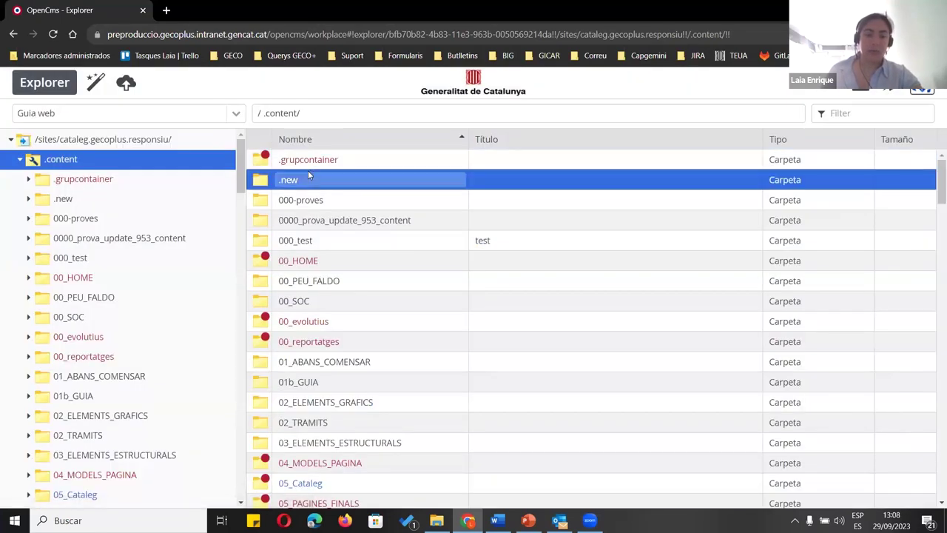
{"action": "double_click", "coordinate": [309, 175]}
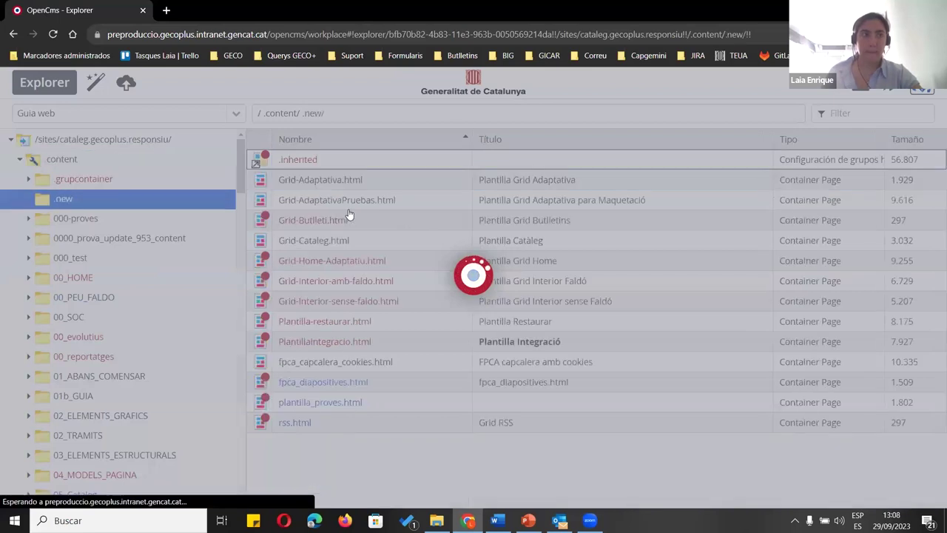
Look through the page templates in the .new folder, view Grid-Adaptativa.html, and return to the folder listing
{"action": "left_click", "coordinate": [347, 260]}
{"action": "left_click", "coordinate": [346, 281]}
{"action": "key", "text": "Up"}
{"action": "key", "text": "Up"}
{"action": "key", "text": "Up"}
{"action": "key", "text": "Up"}
{"action": "key", "text": "Up"}
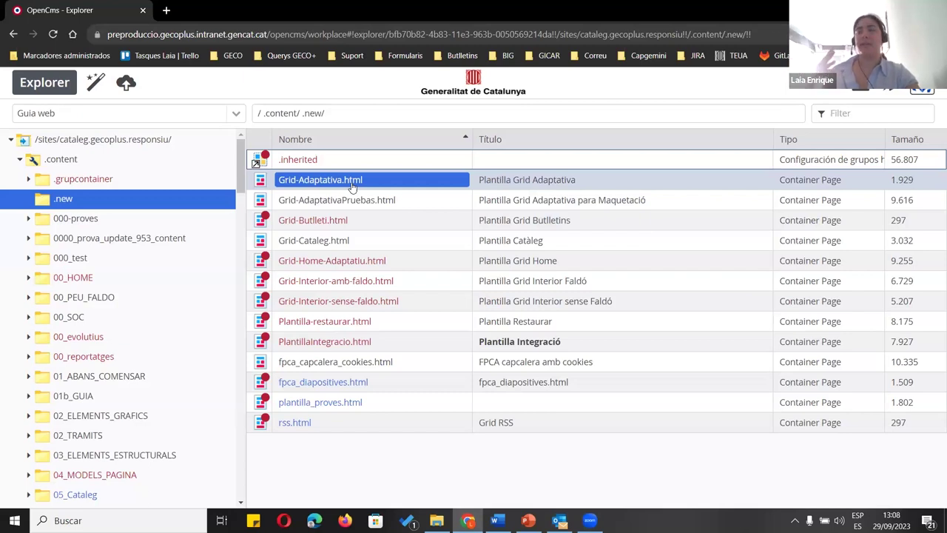
{"action": "left_click_drag", "start_coordinate": [353, 261], "coordinate": [338, 191]}
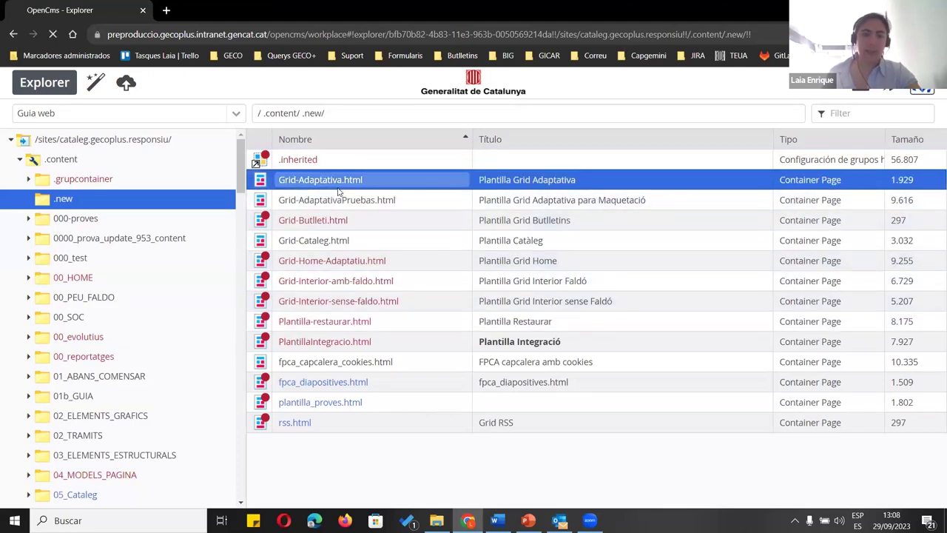
{"action": "left_click", "coordinate": [338, 189]}
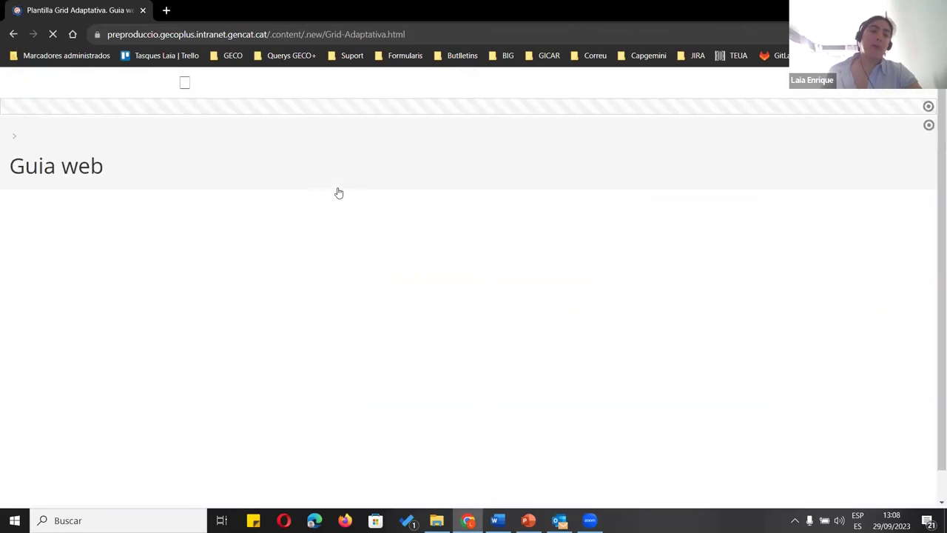
{"action": "left_click", "coordinate": [13, 35]}
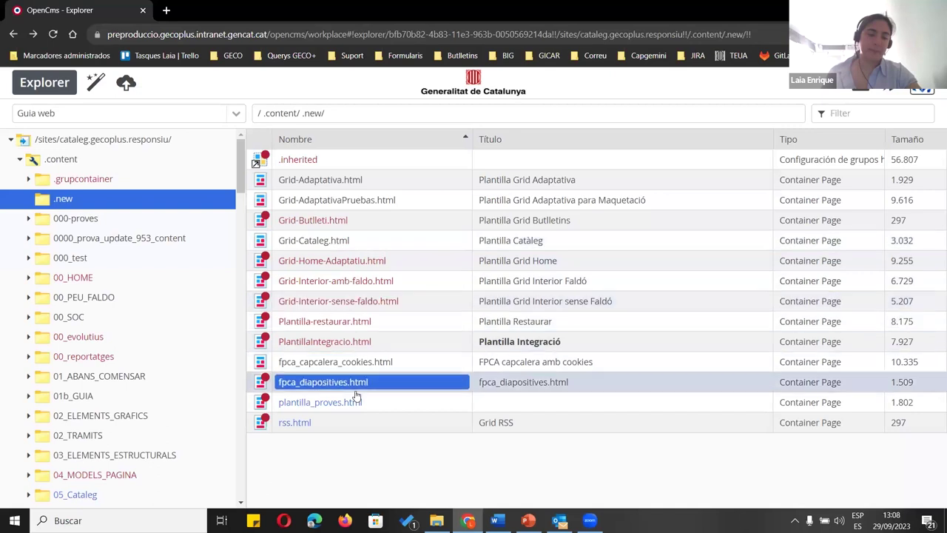
Open plantilla_proves.html, add a new Grupo heredado element to its empty page area and open that group for editing
{"action": "left_click", "coordinate": [355, 404]}
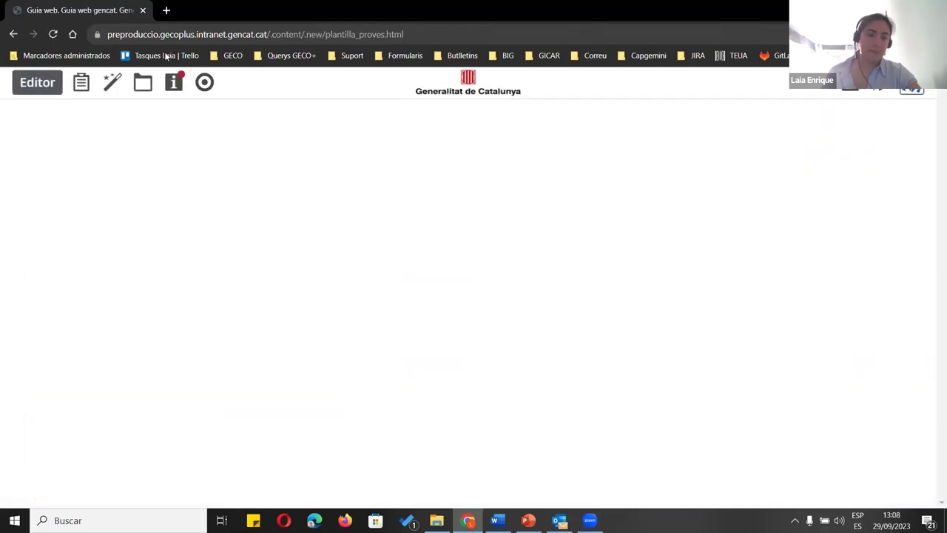
{"action": "left_click", "coordinate": [113, 83]}
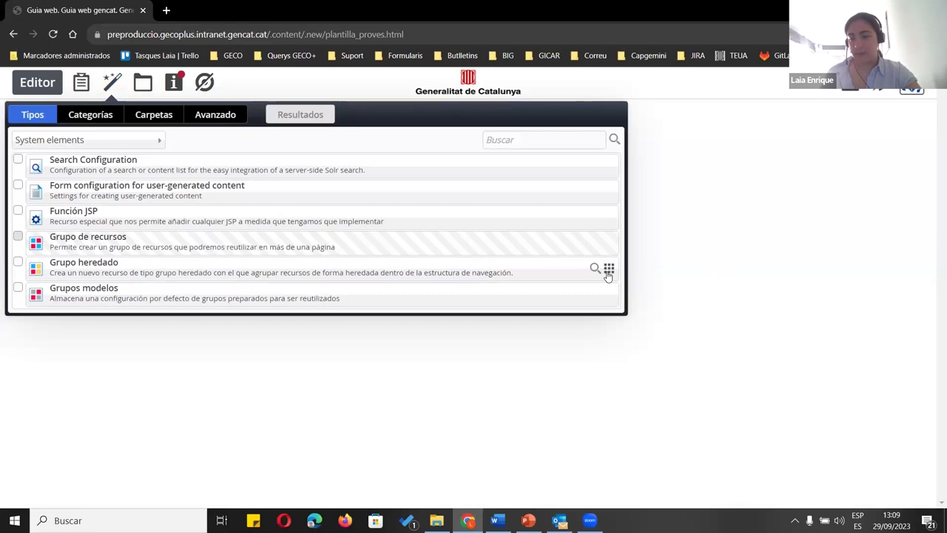
{"action": "left_click_drag", "start_coordinate": [608, 268], "coordinate": [603, 119]}
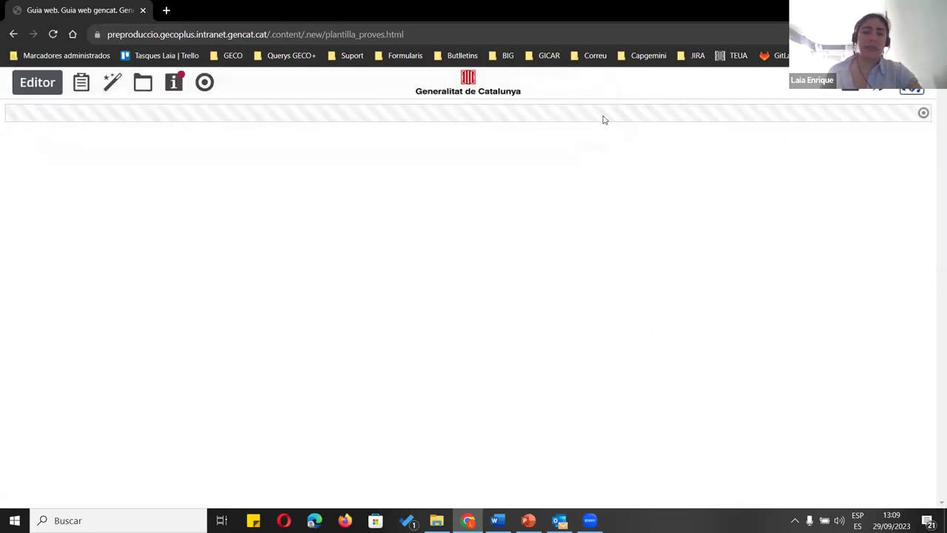
{"action": "left_click", "coordinate": [923, 112]}
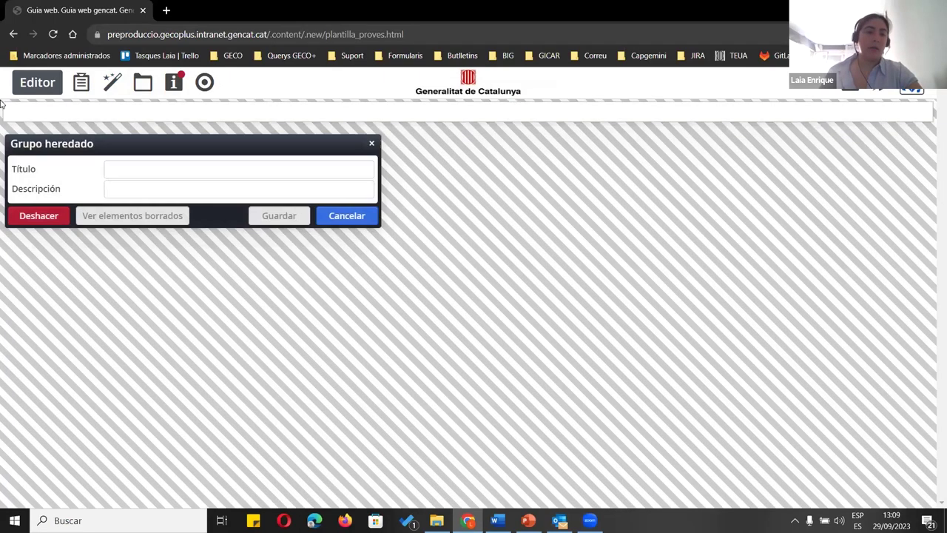
Try to place a new Capçalera i peu element from the Por defecto types inside the inherited group
{"action": "left_click", "coordinate": [112, 85]}
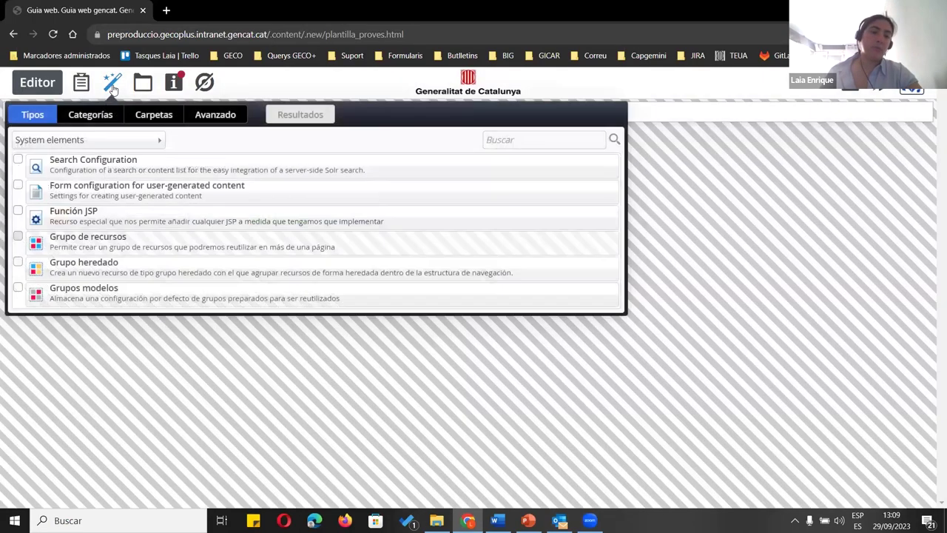
{"action": "left_click", "coordinate": [62, 145]}
{"action": "left_click", "coordinate": [70, 155]}
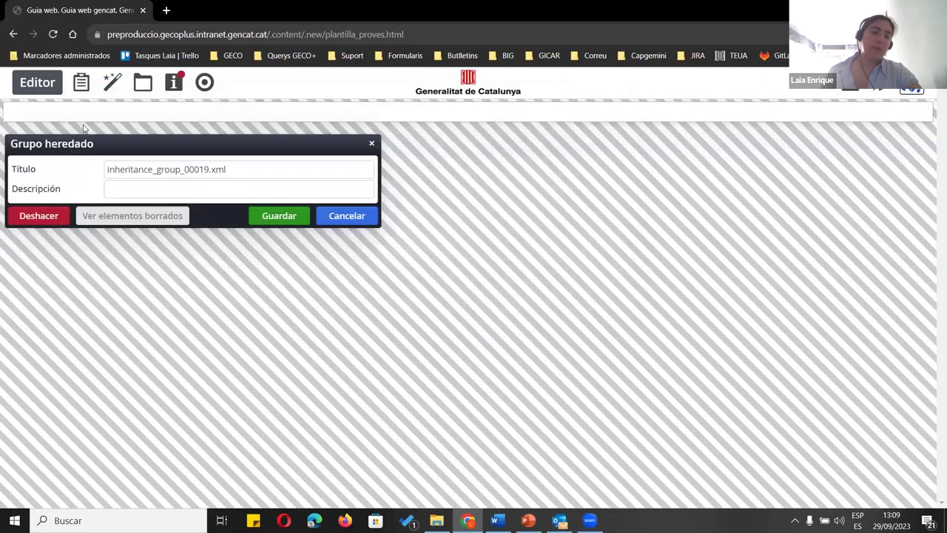
{"action": "left_click", "coordinate": [185, 116]}
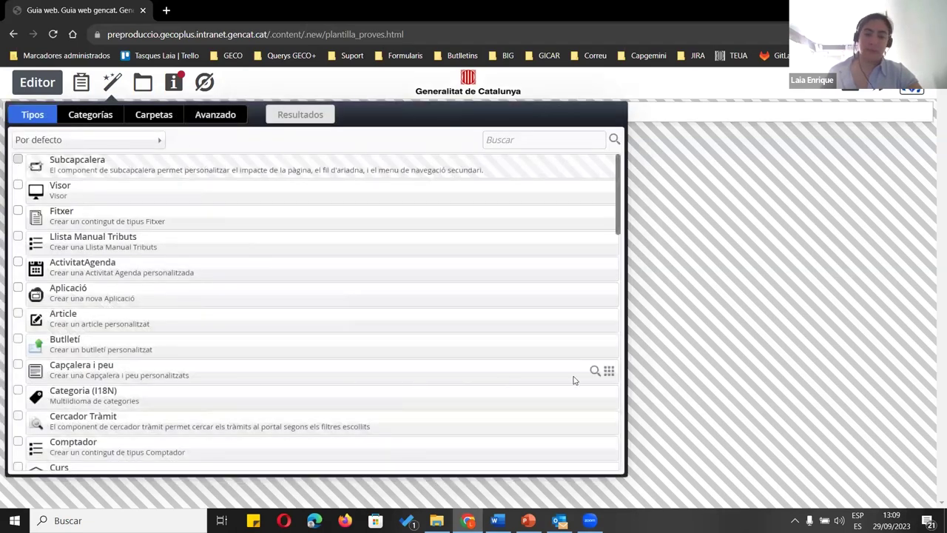
{"action": "left_click_drag", "start_coordinate": [606, 376], "coordinate": [488, 116]}
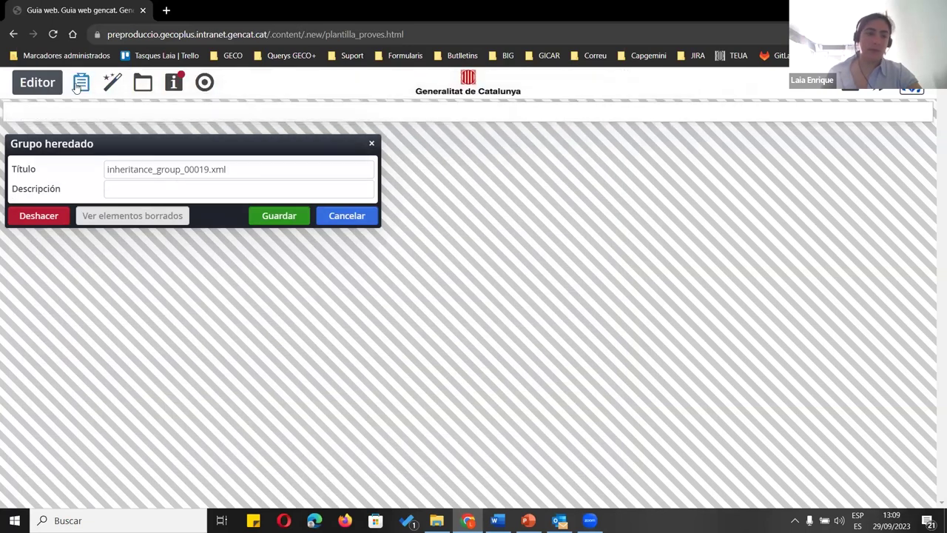
Place the most recent existing Capçalera Interior element of type Capçalera i peu in the inherited group and save the group
{"action": "left_click", "coordinate": [113, 83]}
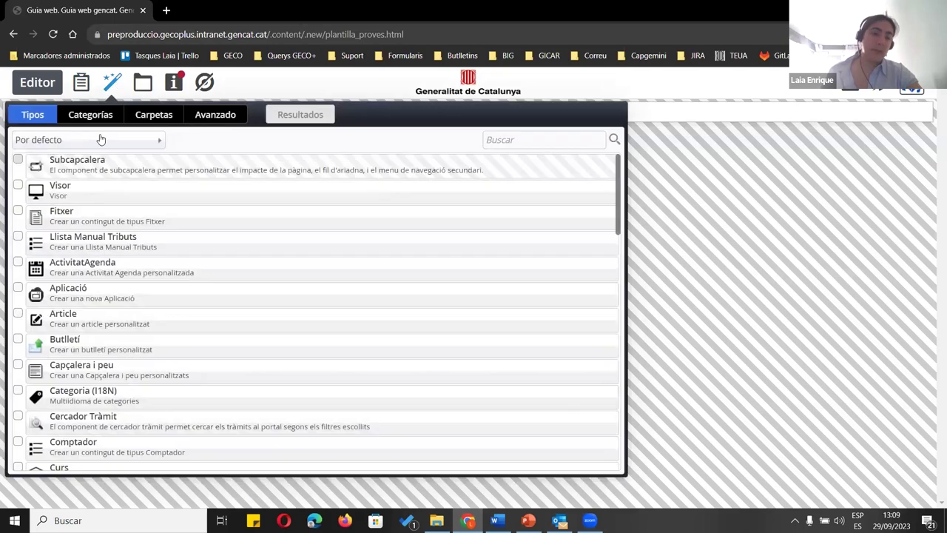
{"action": "left_click", "coordinate": [110, 372]}
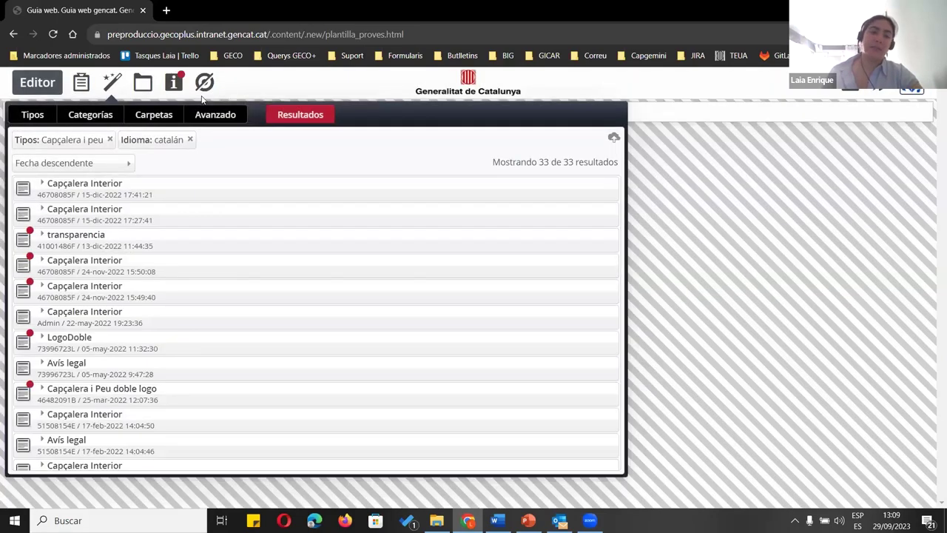
{"action": "mouse_move", "coordinate": [599, 188]}
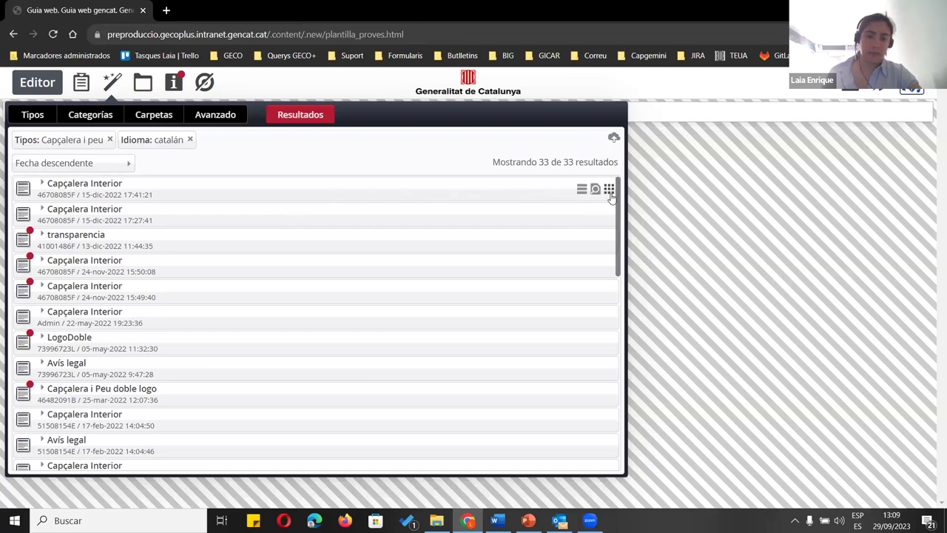
{"action": "left_click", "coordinate": [609, 189]}
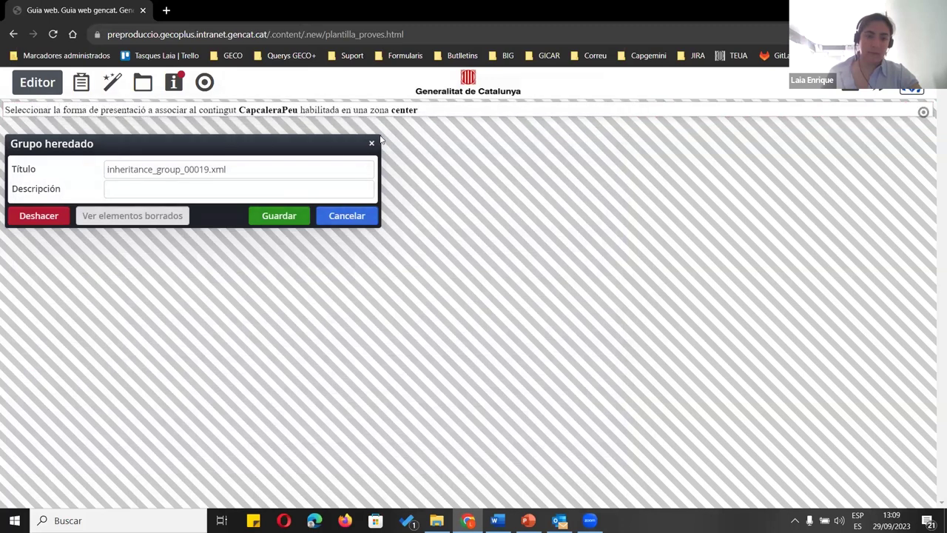
{"action": "left_click", "coordinate": [278, 215]}
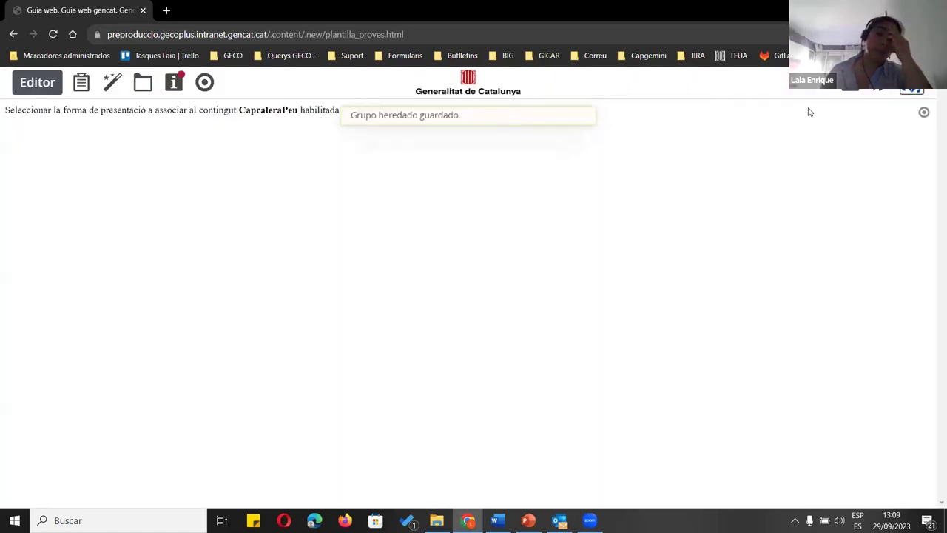
Reopen the saved inherited group for editing
{"action": "left_click", "coordinate": [926, 113]}
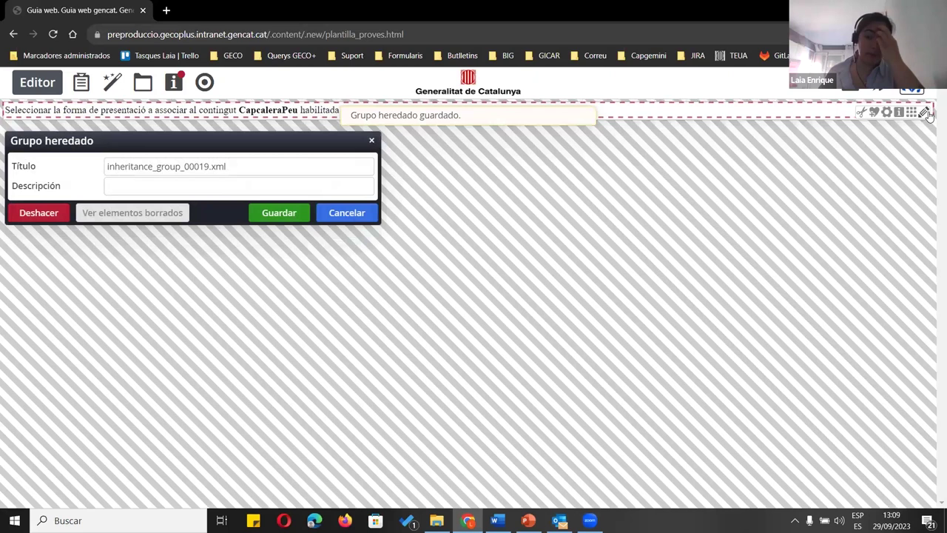
Check the Presentació Configurable setting of the Capçalera Interior element in the inherited group
{"action": "left_click", "coordinate": [886, 113]}
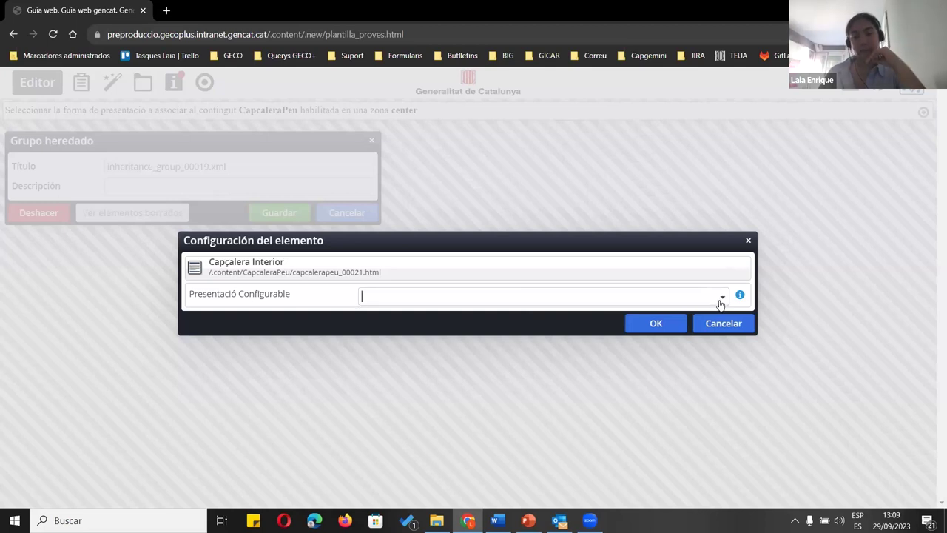
{"action": "left_click", "coordinate": [716, 322]}
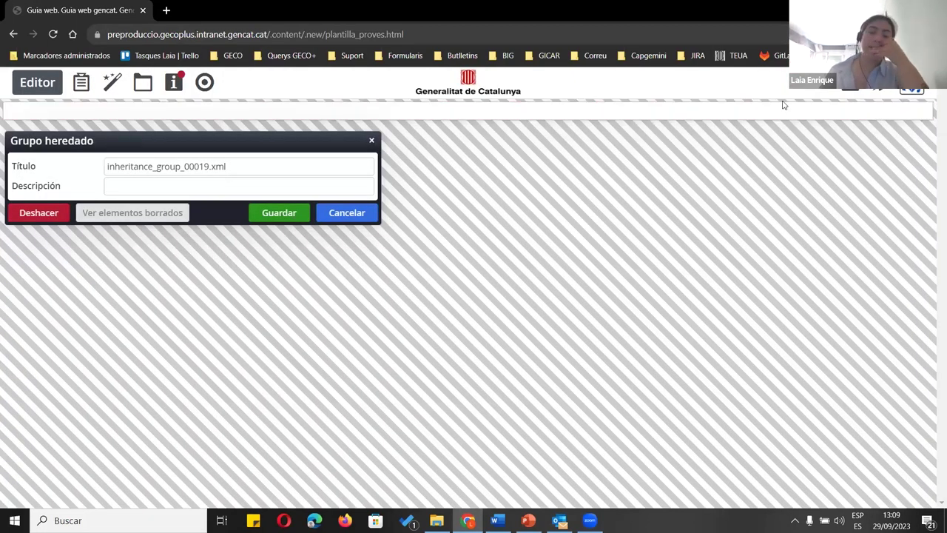
Try placing the Nova Capçalera i Peu content in the inherited group and configuring its presentation, discarding the group edit
{"action": "left_click", "coordinate": [112, 83]}
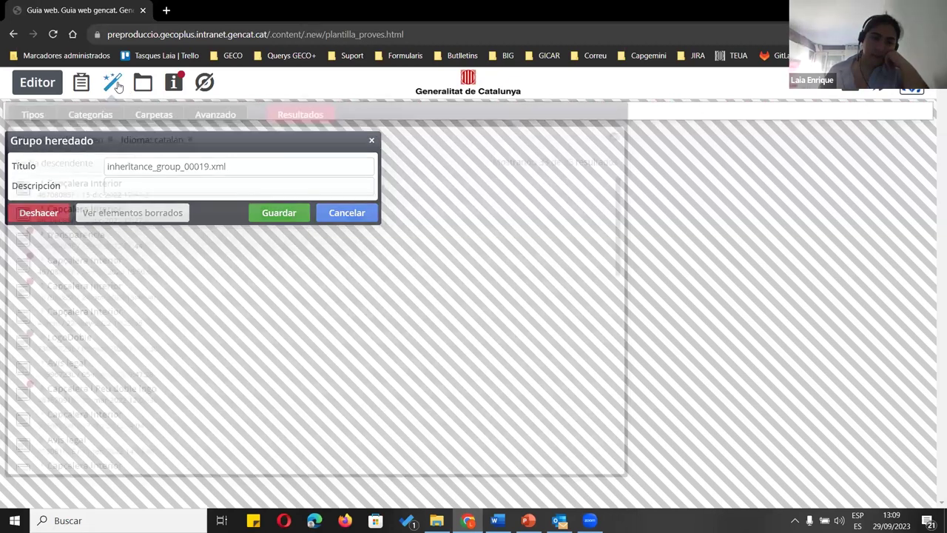
{"action": "scroll", "coordinate": [163, 433], "scroll_direction": "down", "scroll_amount": 8}
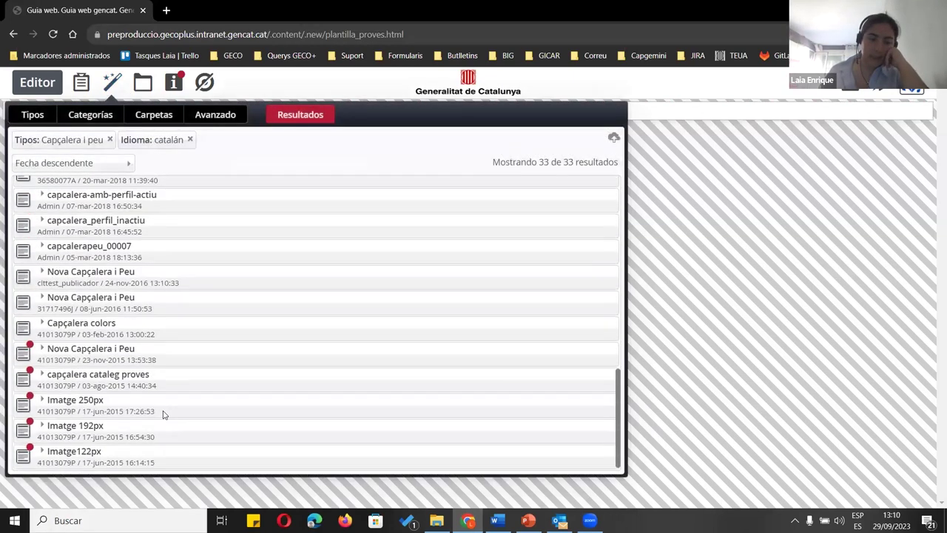
{"action": "mouse_move", "coordinate": [597, 355]}
{"action": "left_click_drag", "start_coordinate": [607, 353], "coordinate": [679, 130]}
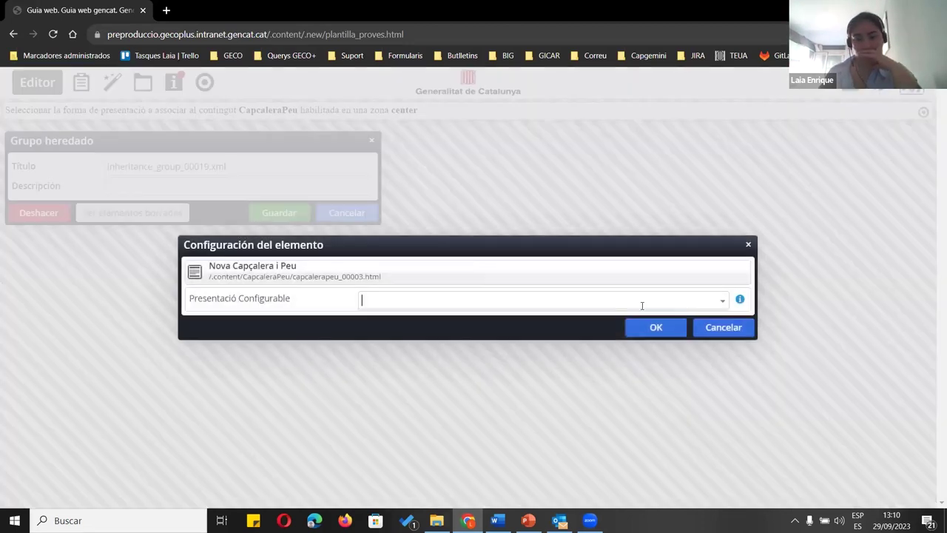
{"action": "left_click", "coordinate": [722, 326]}
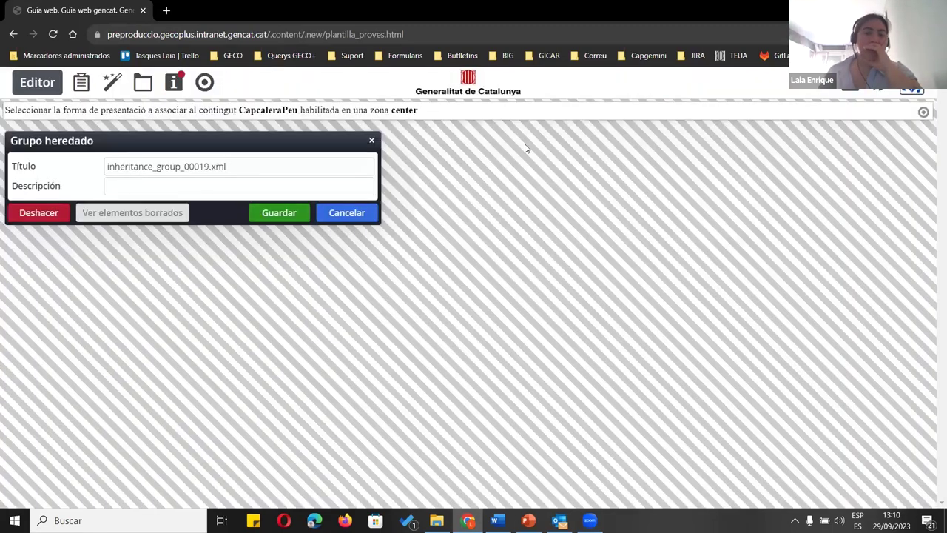
{"action": "left_click", "coordinate": [375, 220]}
Return to the .new folder in the explorer and open the Grid-Home-Adaptatiu.html template
{"action": "left_click", "coordinate": [878, 95]}
{"action": "left_click", "coordinate": [754, 196]}
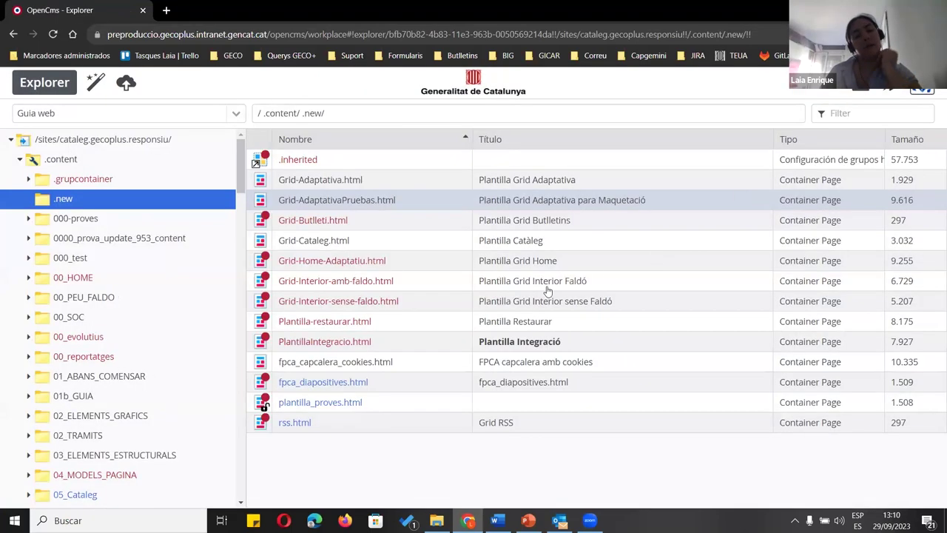
{"action": "left_click", "coordinate": [454, 279]}
{"action": "left_click", "coordinate": [441, 263]}
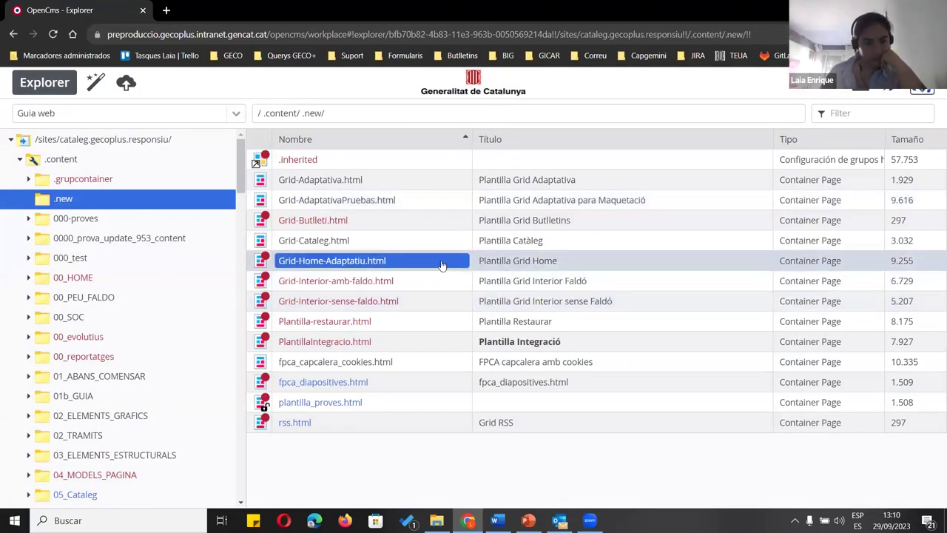
{"action": "left_click", "coordinate": [441, 263]}
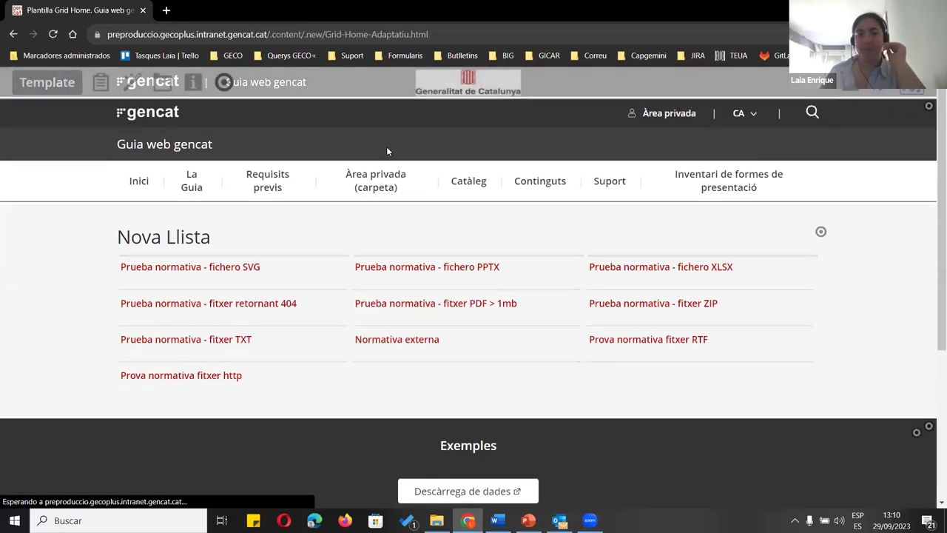
Open the home template's inherited header group for editing and display the Capçalera Interior element's configuration
{"action": "mouse_move", "coordinate": [931, 108]}
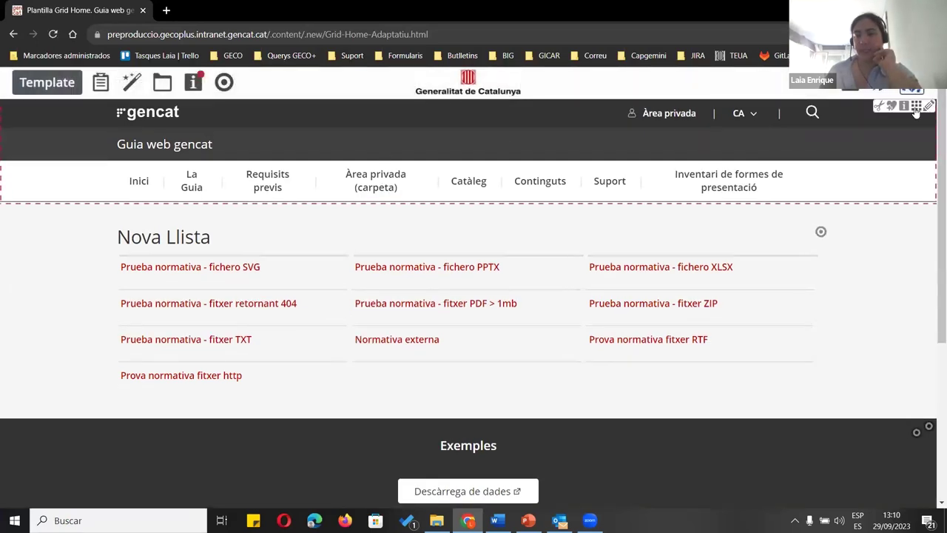
{"action": "left_click", "coordinate": [929, 107]}
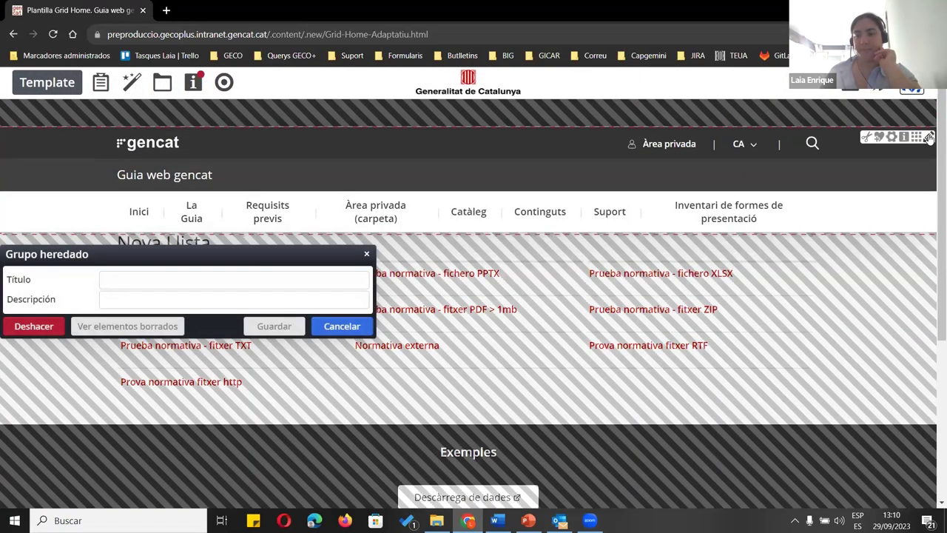
{"action": "mouse_move", "coordinate": [930, 140]}
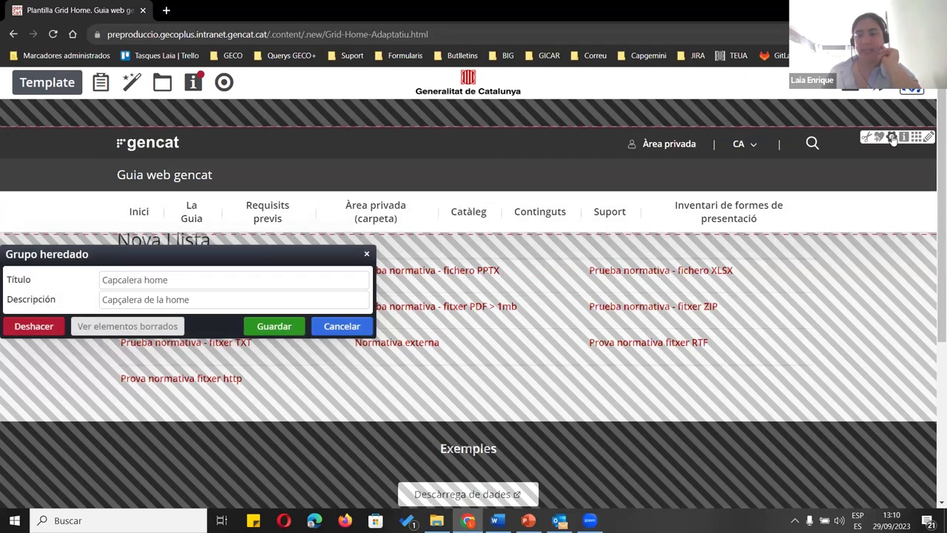
{"action": "left_click", "coordinate": [892, 138]}
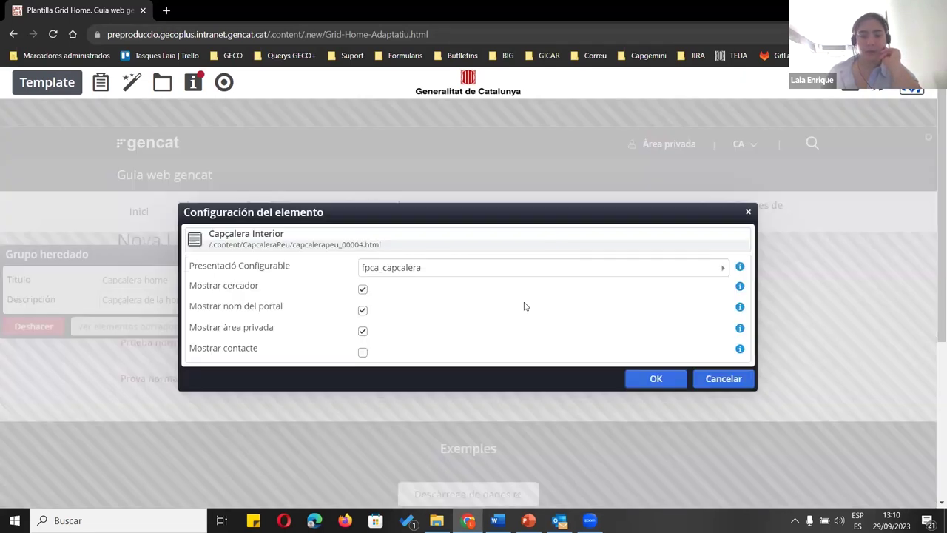
Try the fpca_capcalera_diapositives presentation on the Capçalera Interior element and discard the inherited group edit
{"action": "left_click", "coordinate": [720, 270]}
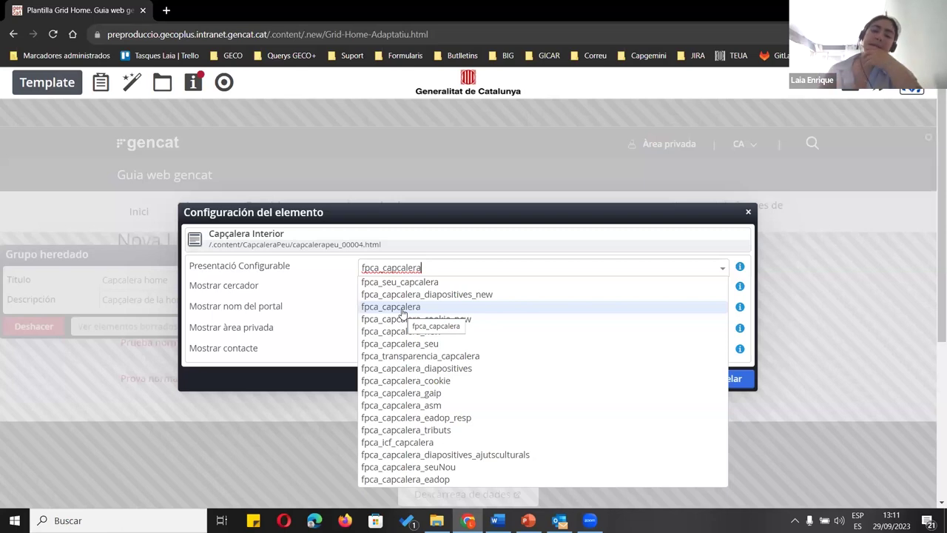
{"action": "left_click", "coordinate": [502, 370]}
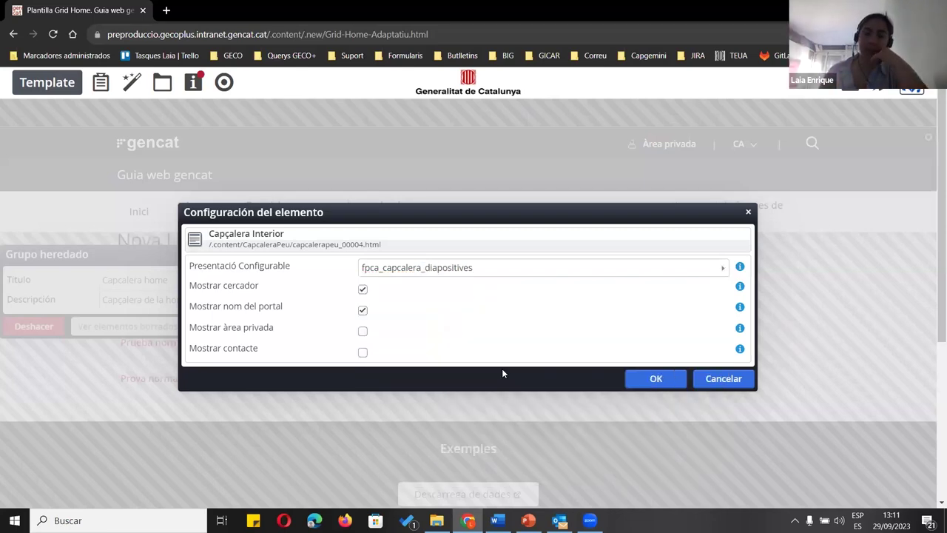
{"action": "left_click", "coordinate": [654, 379]}
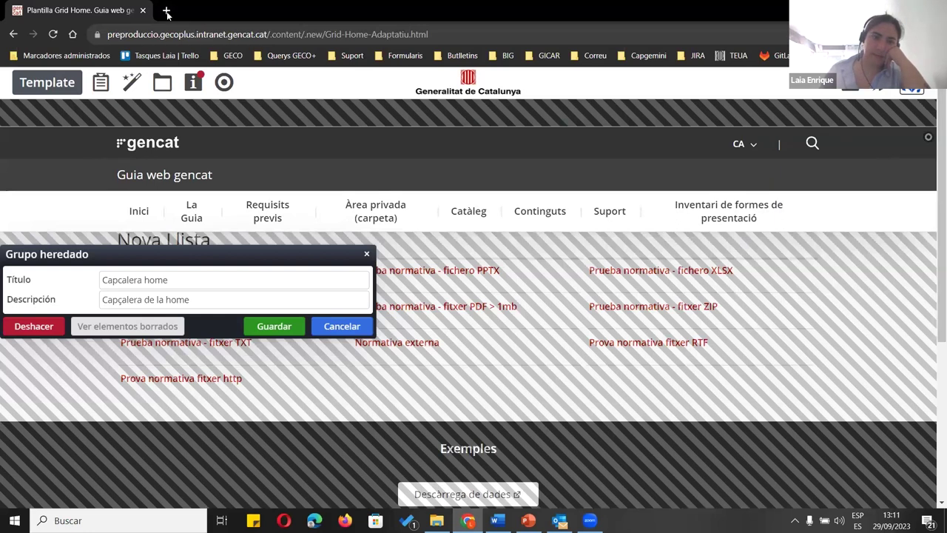
{"action": "left_click", "coordinate": [360, 326]}
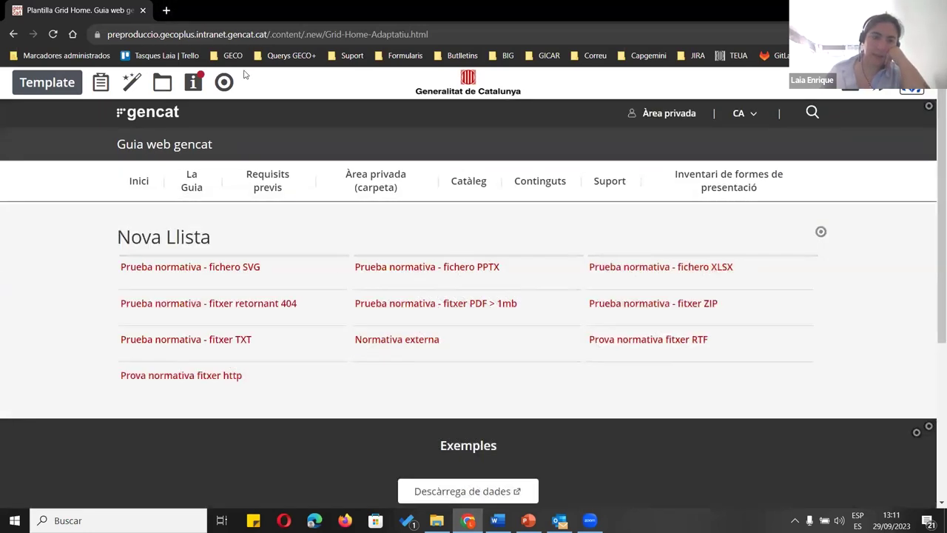
Open the public Guia web site, guiaweb.gencat.cat, in a new browser tab
{"action": "key", "text": "ctrl+t"}
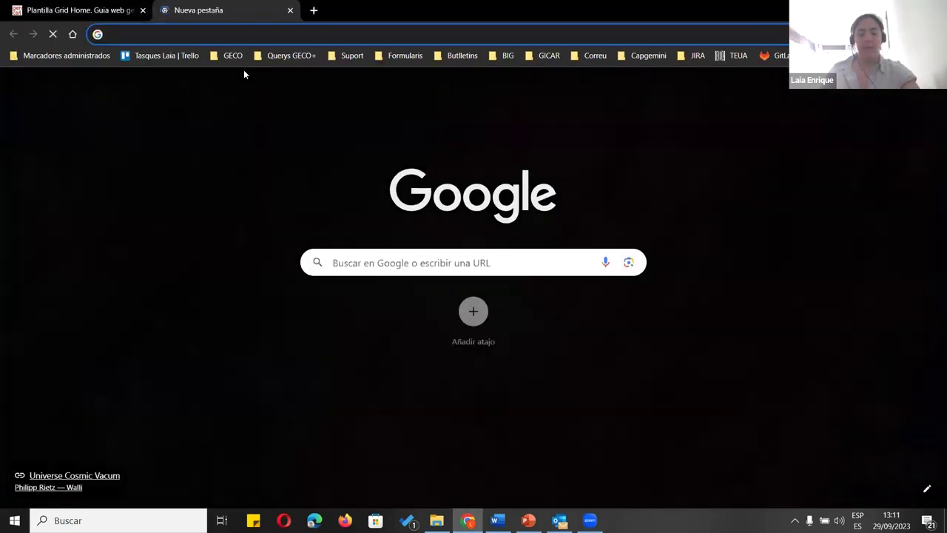
{"action": "type", "text": "guia"}
{"action": "key", "text": "Return"}
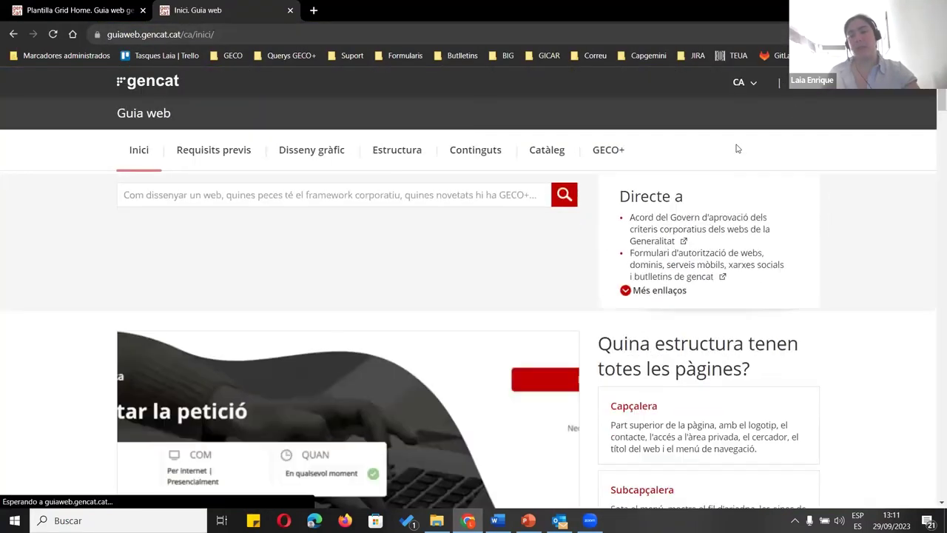
Look through the Guia web home page and the slides of its news carousel
{"action": "scroll", "coordinate": [429, 291], "scroll_direction": "down", "scroll_amount": 5}
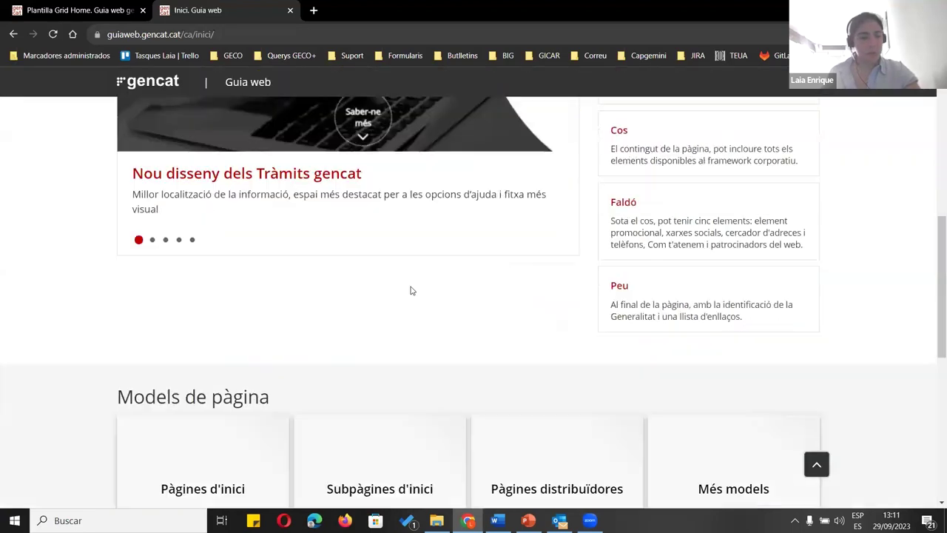
{"action": "scroll", "coordinate": [459, 285], "scroll_direction": "up", "scroll_amount": 2}
{"action": "left_click", "coordinate": [557, 222]}
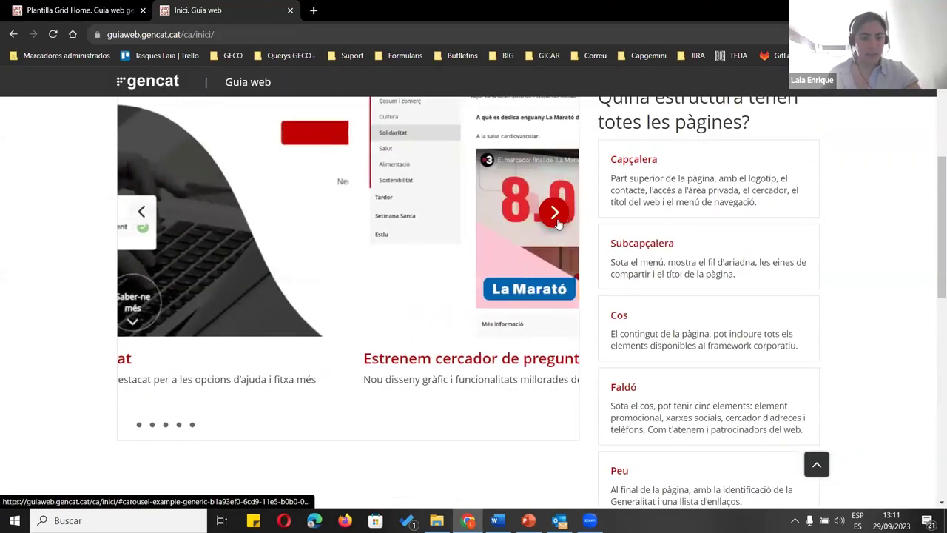
{"action": "left_click", "coordinate": [557, 222]}
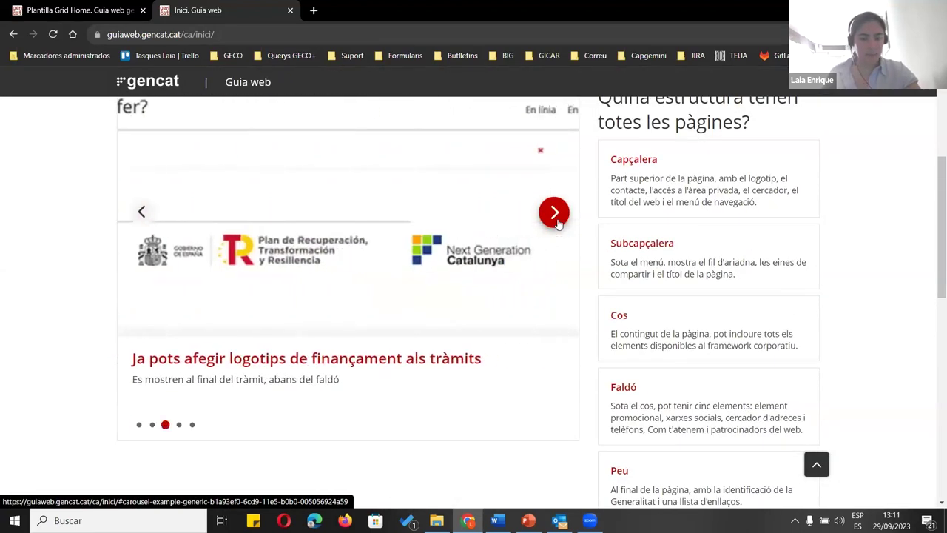
{"action": "left_click", "coordinate": [557, 222]}
{"action": "left_click", "coordinate": [557, 222]}
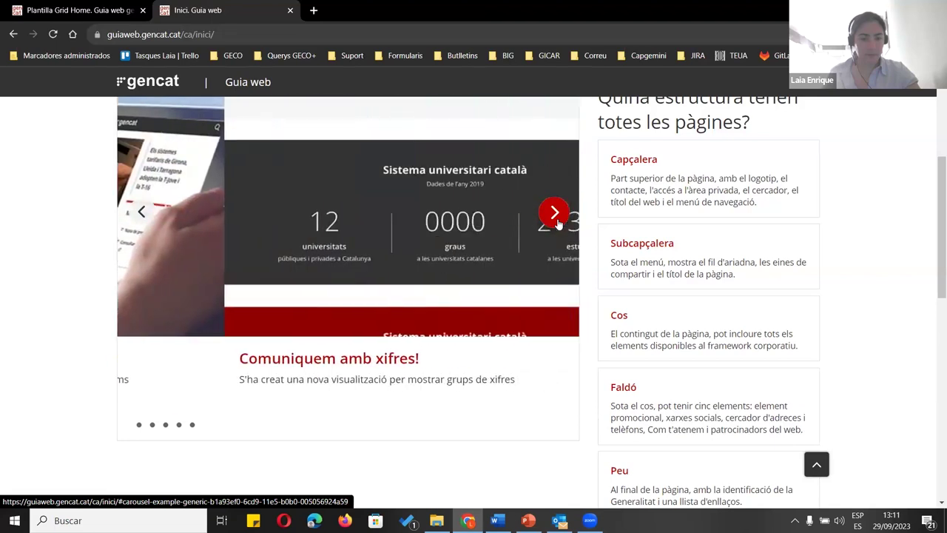
{"action": "scroll", "coordinate": [558, 223], "scroll_direction": "up", "scroll_amount": 3}
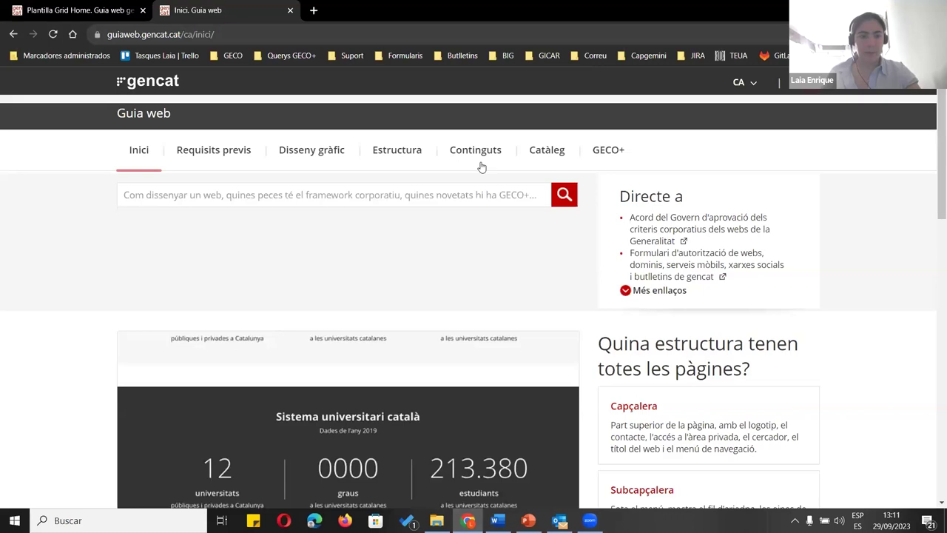
Search the Guia web for "capçalera" and open the Capçalera structure page from the results
{"action": "left_click", "coordinate": [479, 194]}
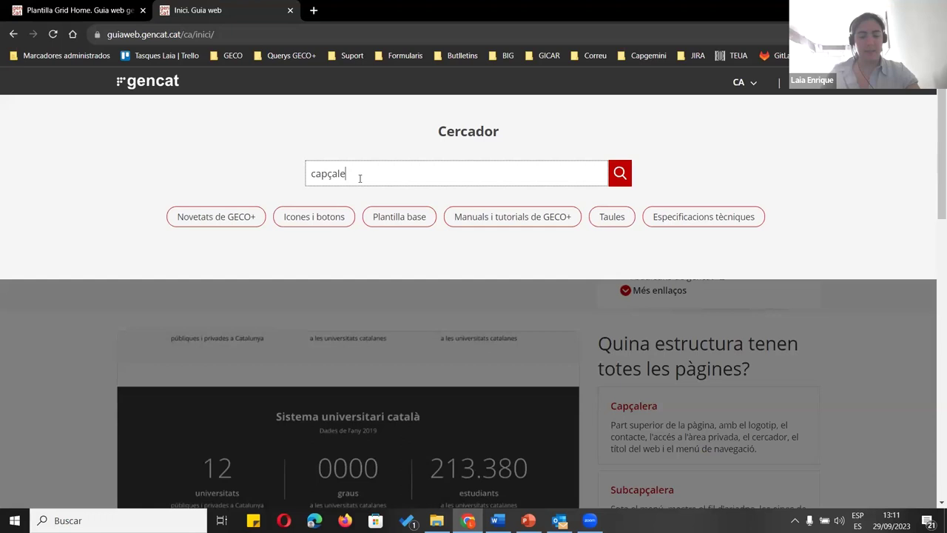
{"action": "key", "text": "Return"}
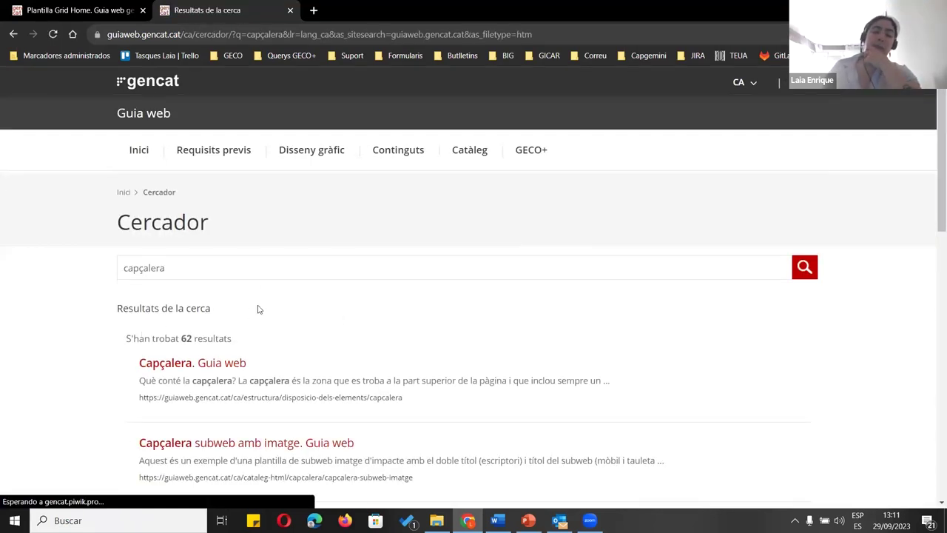
{"action": "scroll", "coordinate": [260, 307], "scroll_direction": "down", "scroll_amount": 2}
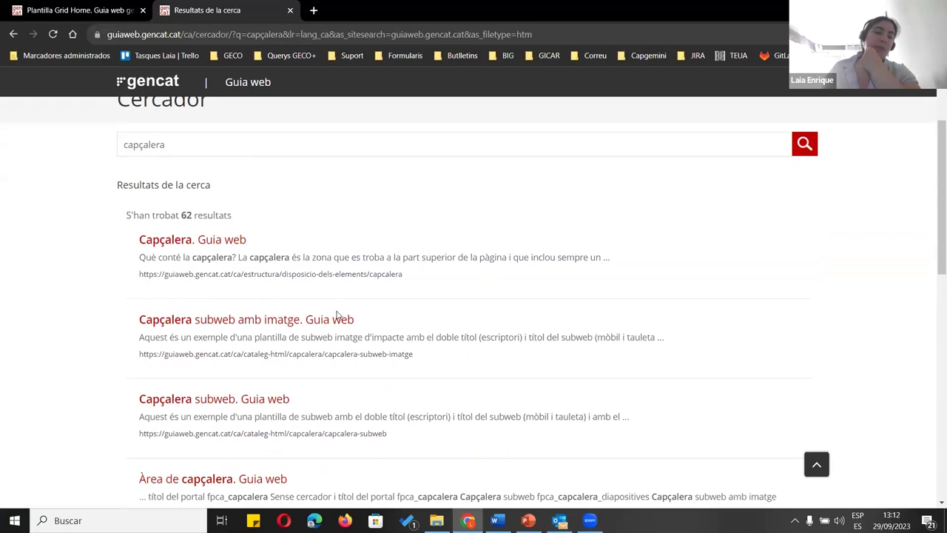
{"action": "scroll", "coordinate": [336, 315], "scroll_direction": "down", "scroll_amount": 5}
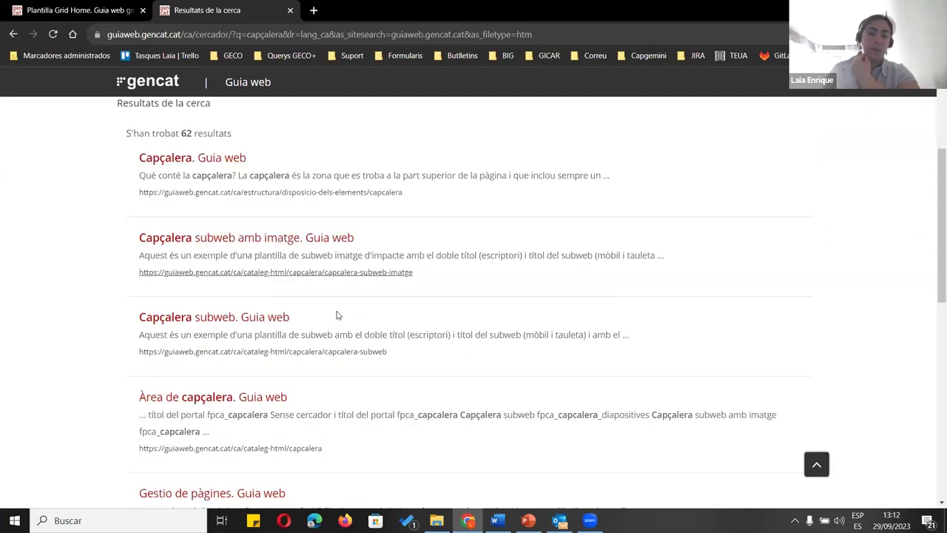
{"action": "scroll", "coordinate": [337, 314], "scroll_direction": "up", "scroll_amount": 7}
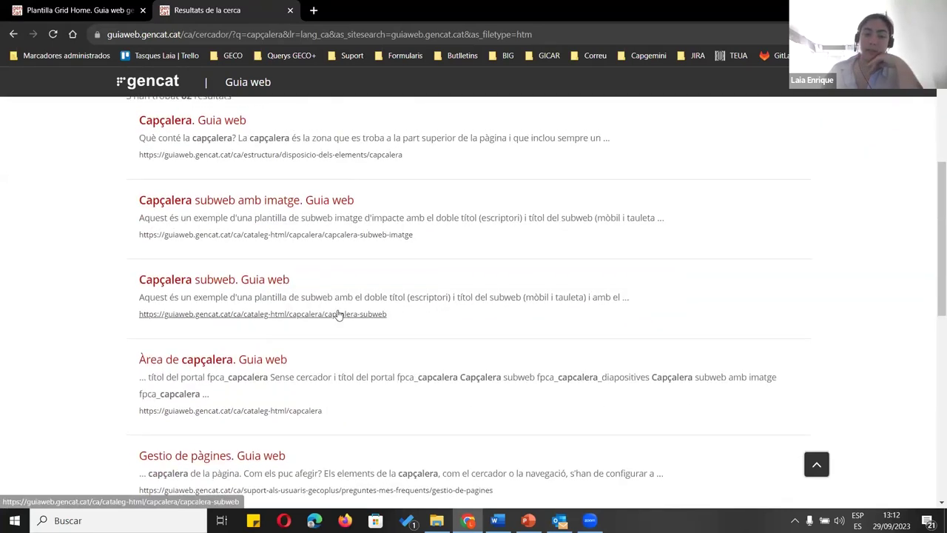
{"action": "left_click", "coordinate": [174, 366]}
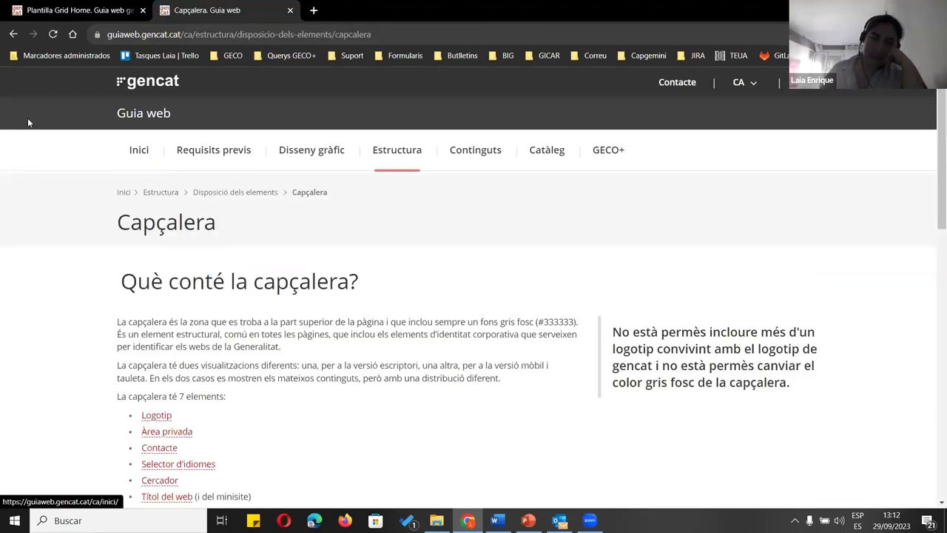
Examine the Capçalera page for the header's elements and its desktop version layout
{"action": "scroll", "coordinate": [553, 222], "scroll_direction": "down", "scroll_amount": 5}
{"action": "scroll", "coordinate": [553, 222], "scroll_direction": "down", "scroll_amount": 6}
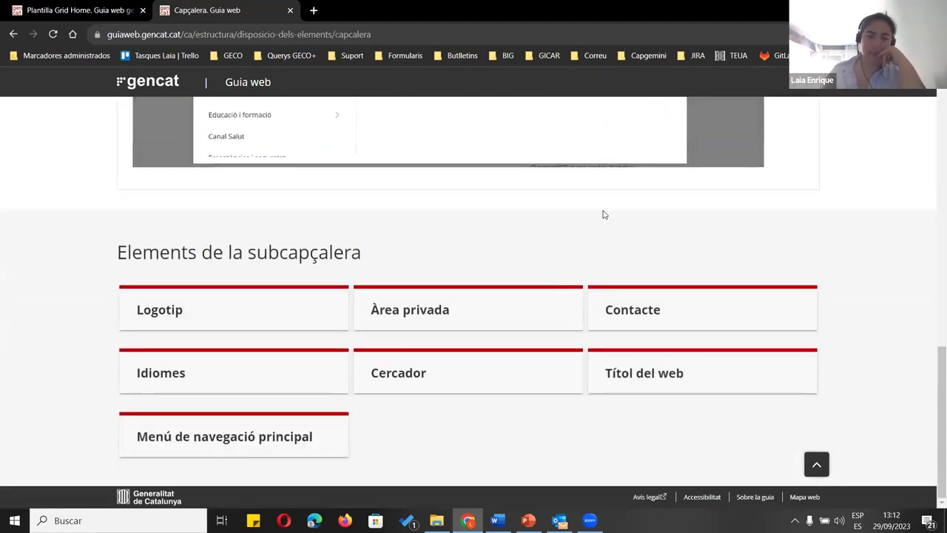
{"action": "scroll", "coordinate": [603, 214], "scroll_direction": "up", "scroll_amount": 4}
{"action": "scroll", "coordinate": [330, 233], "scroll_direction": "up", "scroll_amount": 3}
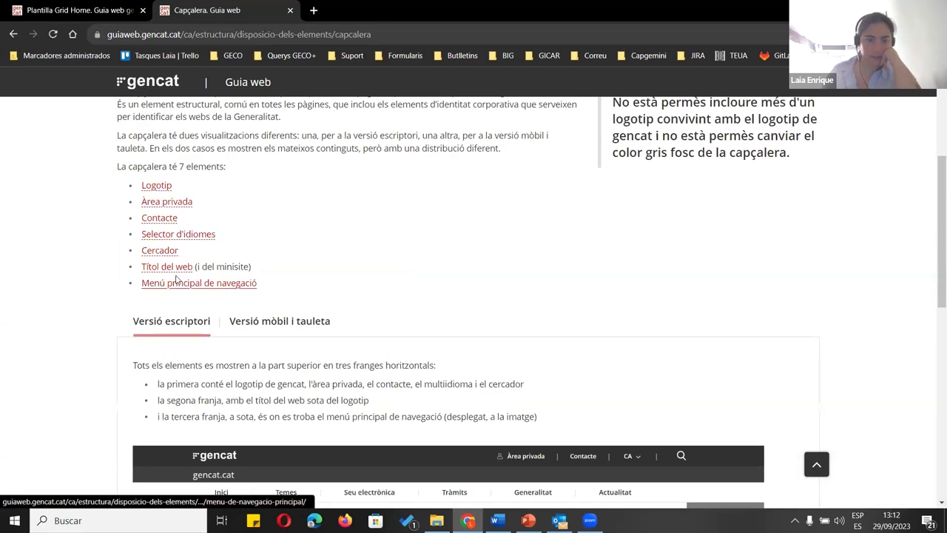
{"action": "scroll", "coordinate": [613, 275], "scroll_direction": "up", "scroll_amount": 3}
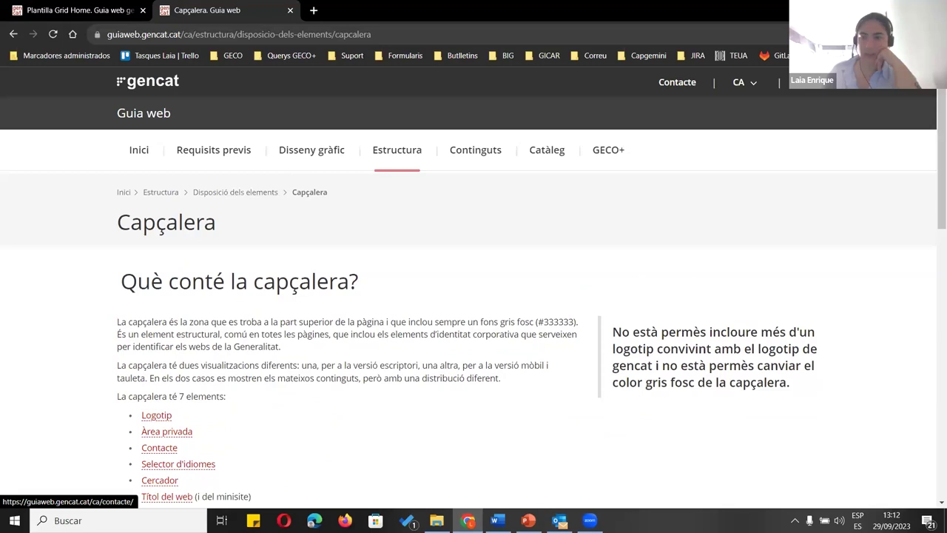
Duplicate the Capçalera page in another browser tab and search the Guia web for "subweb"
{"action": "middle_click", "coordinate": [53, 34]}
{"action": "left_click", "coordinate": [799, 83]}
{"action": "left_click", "coordinate": [338, 173]}
{"action": "type", "text": "sub"}
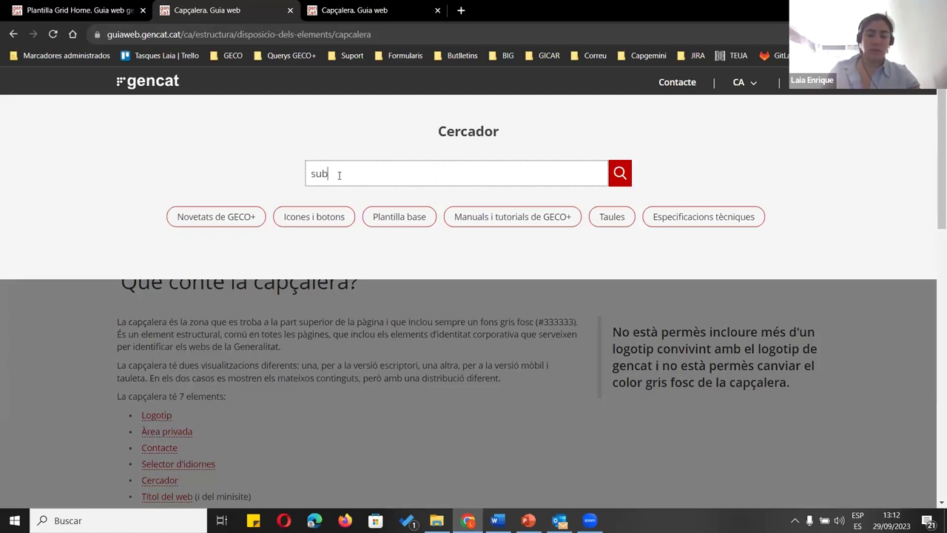
{"action": "type", "text": "web"}
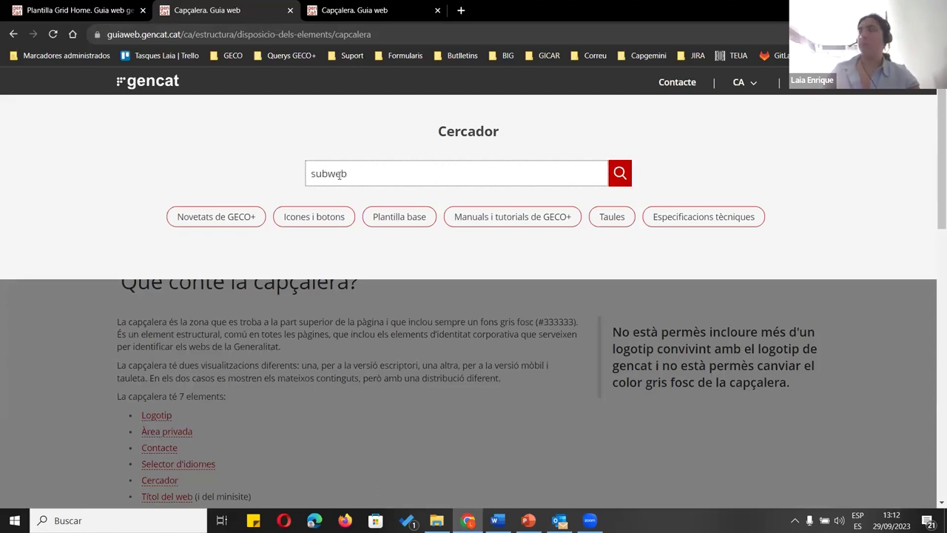
{"action": "key", "text": "Return"}
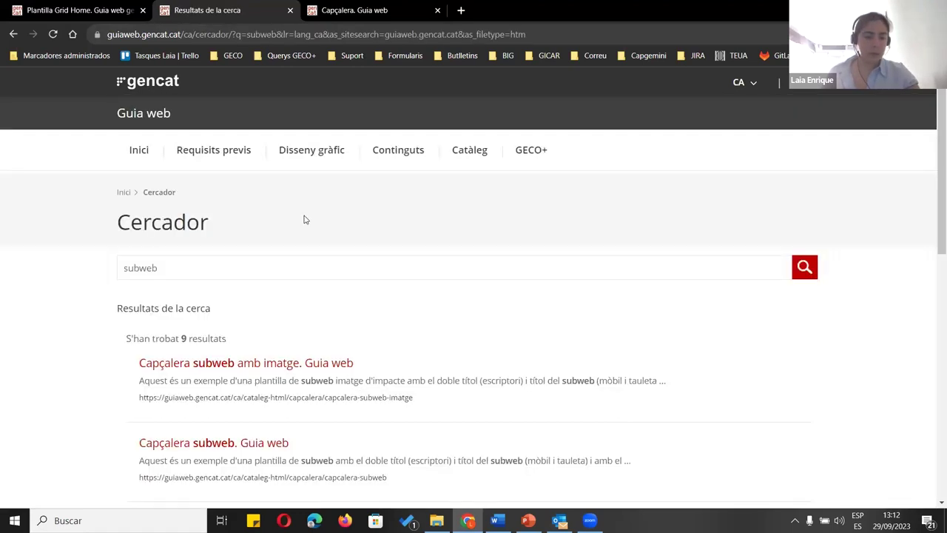
Open the "Capçalera subweb amb imatge" result and highlight the minisite title over the header image
{"action": "left_click", "coordinate": [247, 364]}
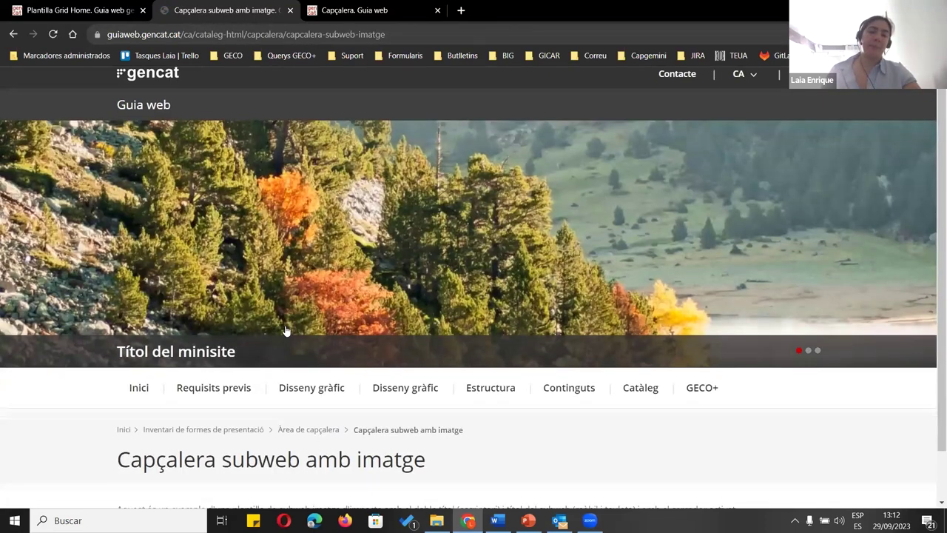
{"action": "scroll", "coordinate": [466, 212], "scroll_direction": "down", "scroll_amount": 1}
{"action": "scroll", "coordinate": [466, 211], "scroll_direction": "up", "scroll_amount": 1}
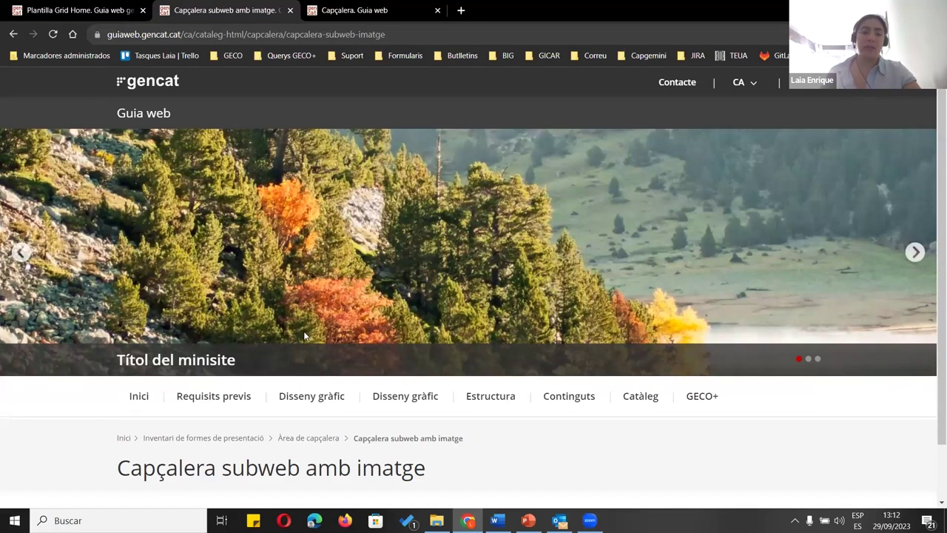
{"action": "left_click_drag", "start_coordinate": [103, 358], "coordinate": [247, 360]}
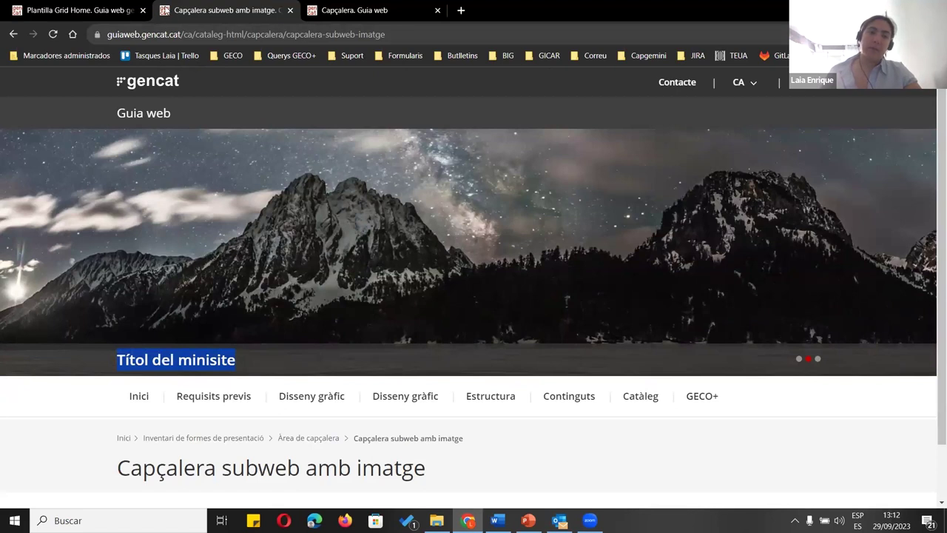
Compare the image subweb header with the plain Capçalera page, highlighting the latter's "Guia web" title
{"action": "left_click_drag", "start_coordinate": [222, 10], "coordinate": [369, 10]}
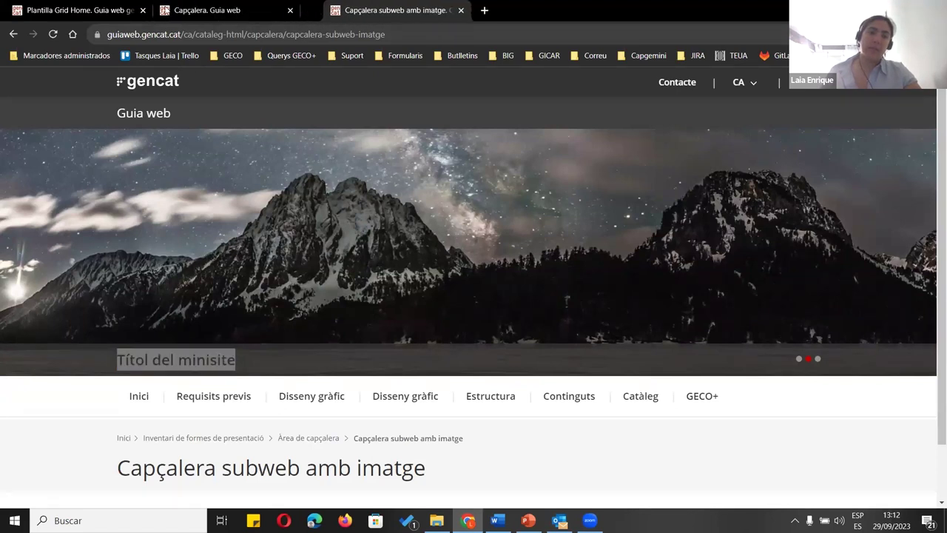
{"action": "left_click", "coordinate": [193, 10]}
{"action": "left_click_drag", "start_coordinate": [112, 110], "coordinate": [208, 117]}
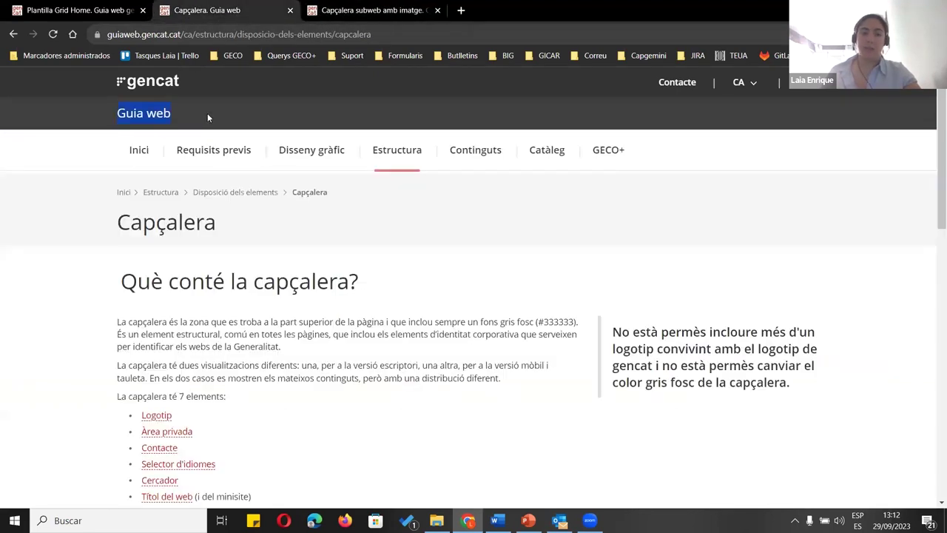
{"action": "left_click_drag", "start_coordinate": [192, 10], "coordinate": [369, 10]}
{"action": "left_click", "coordinate": [222, 10]}
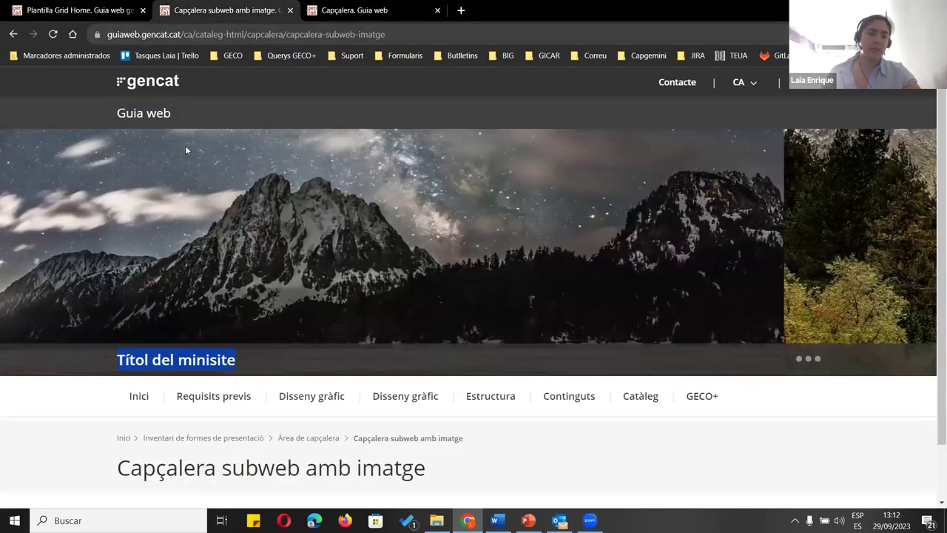
Highlight the "Guia web" portal title and the "Títol del minisite" text in the image subweb header example
{"action": "scroll", "coordinate": [275, 336], "scroll_direction": "down", "scroll_amount": 1}
{"action": "scroll", "coordinate": [183, 305], "scroll_direction": "up", "scroll_amount": 1}
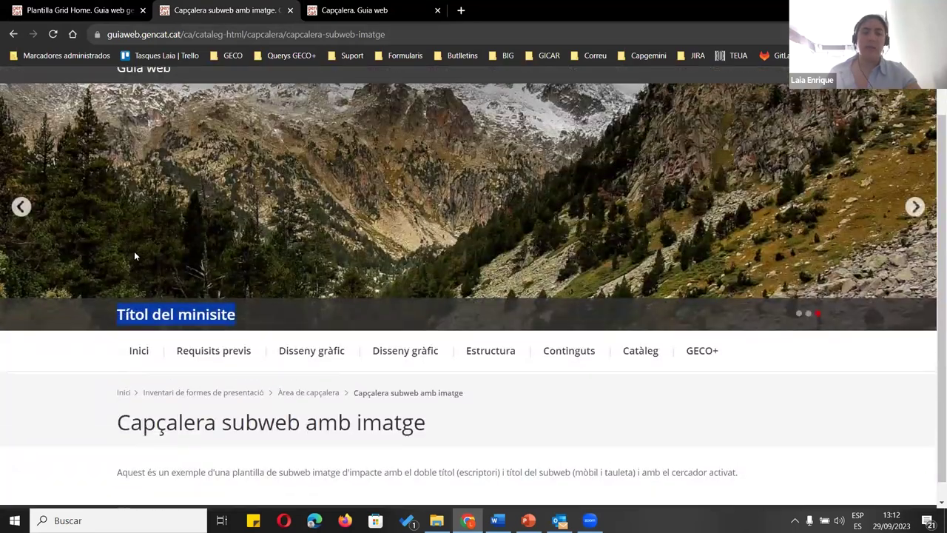
{"action": "left_click_drag", "start_coordinate": [104, 354], "coordinate": [279, 356]}
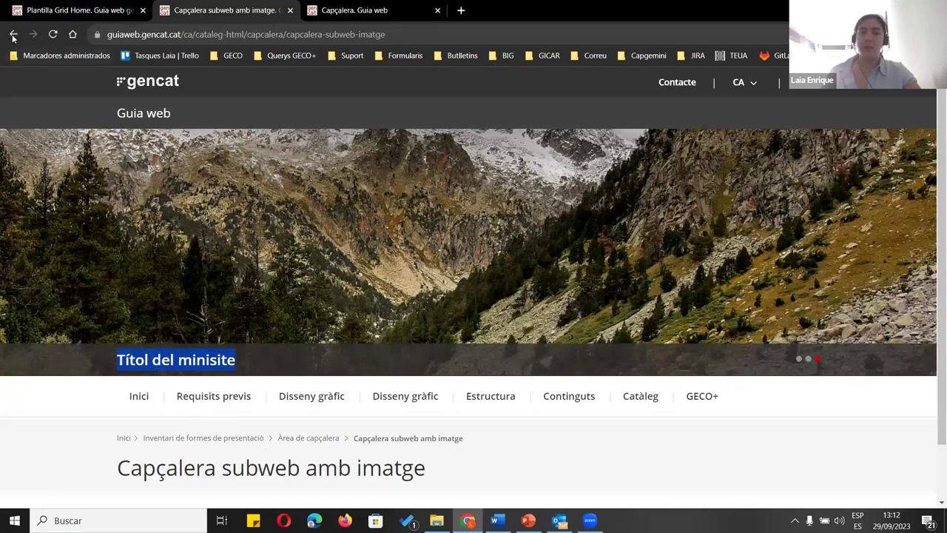
{"action": "left_click_drag", "start_coordinate": [106, 117], "coordinate": [196, 119]}
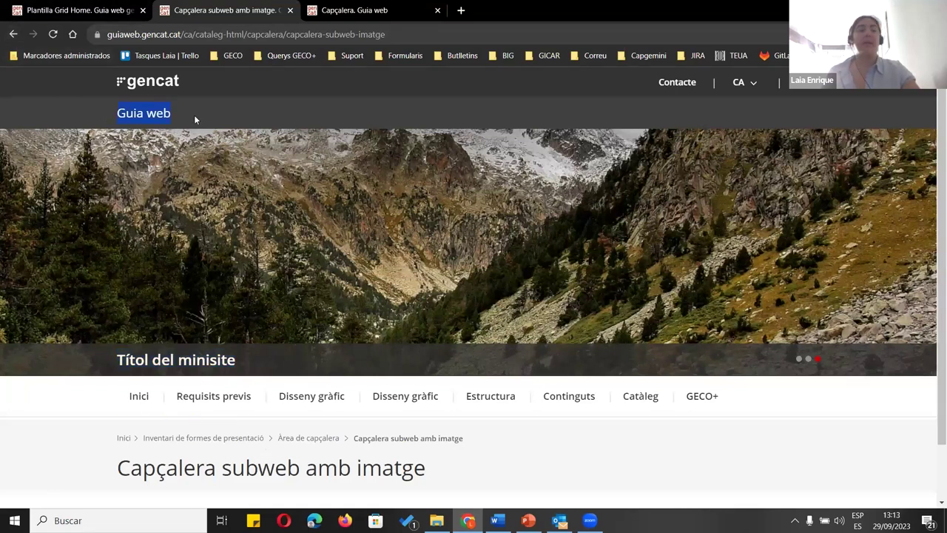
{"action": "left_click_drag", "start_coordinate": [110, 351], "coordinate": [323, 360]}
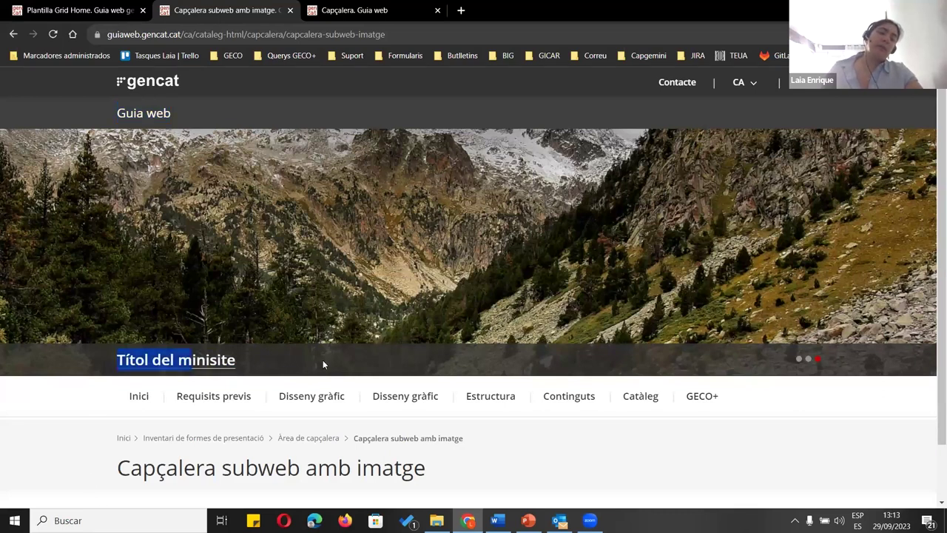
Return to the "subweb" search results and open the "Capçalera subweb" example without an image
{"action": "left_click", "coordinate": [14, 34]}
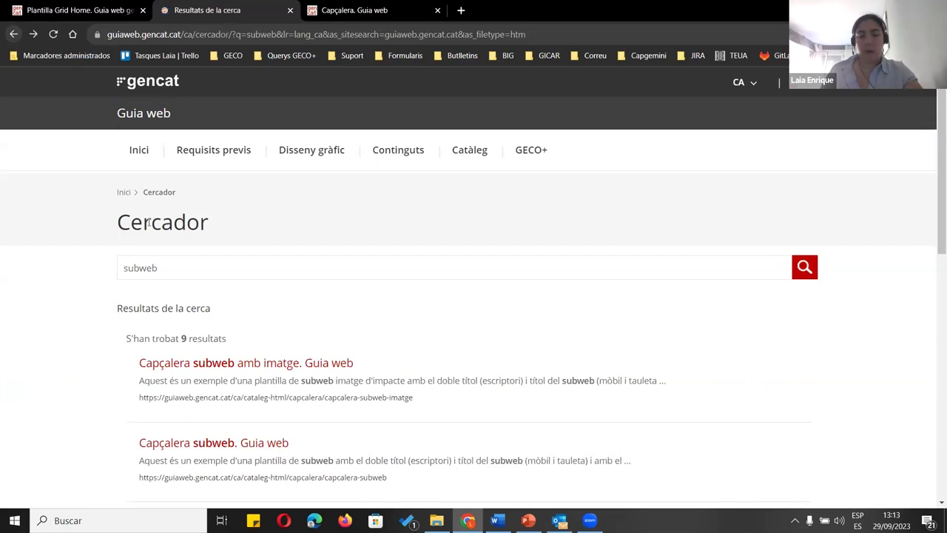
{"action": "scroll", "coordinate": [208, 337], "scroll_direction": "down", "scroll_amount": 3}
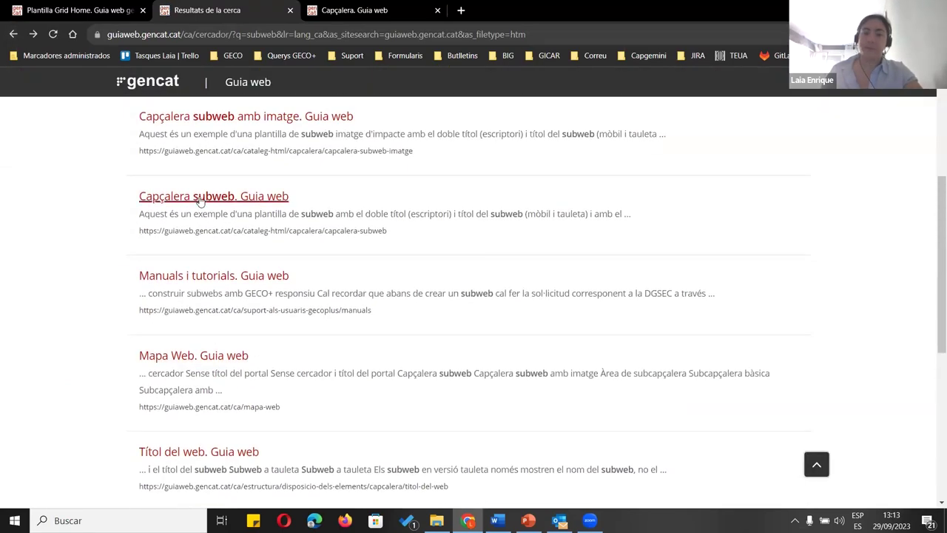
{"action": "left_click", "coordinate": [200, 197]}
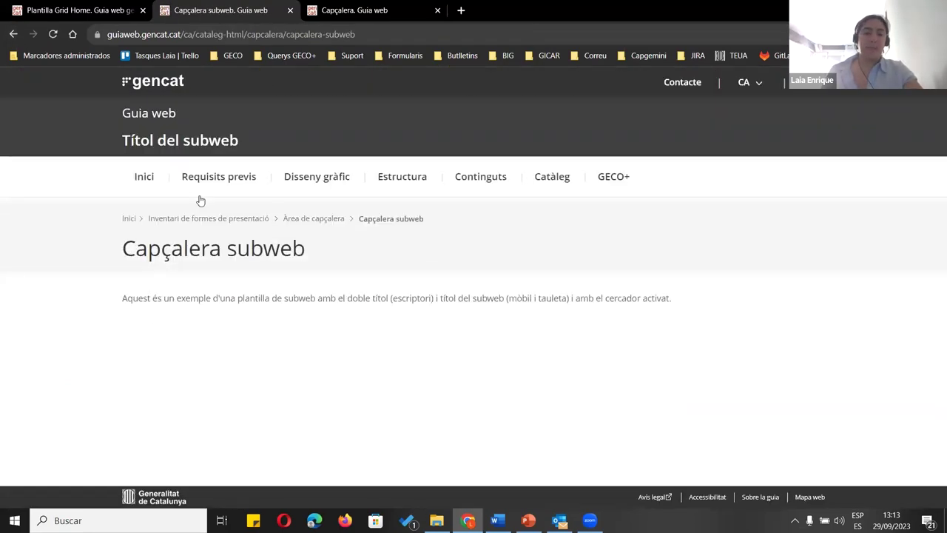
Highlight the "Guia web" and "Títol del subweb" lines to examine the double title in the subweb header
{"action": "left_click", "coordinate": [281, 139], "text": "shift"}
{"action": "left_click_drag", "start_coordinate": [113, 116], "coordinate": [198, 113]}
{"action": "left_click_drag", "start_coordinate": [112, 143], "coordinate": [261, 147]}
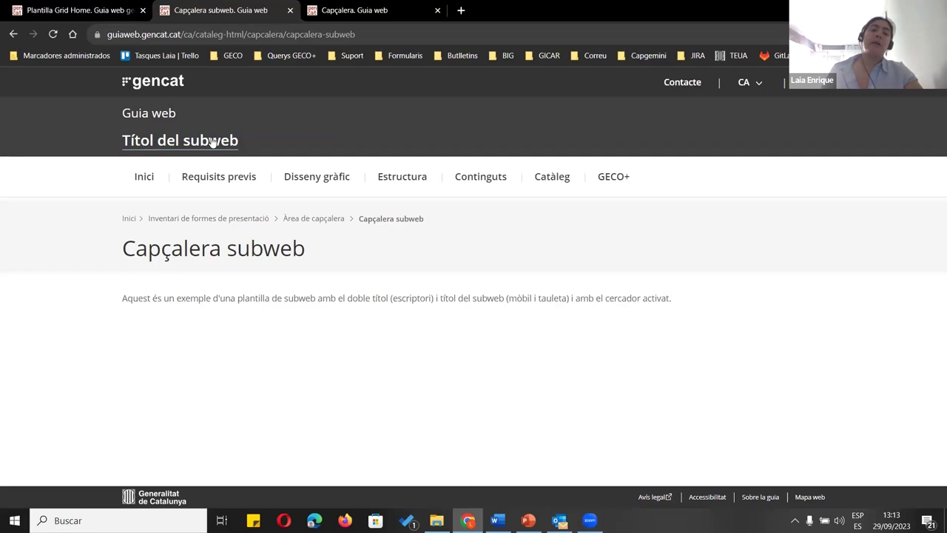
{"action": "left_click_drag", "start_coordinate": [100, 133], "coordinate": [239, 148]}
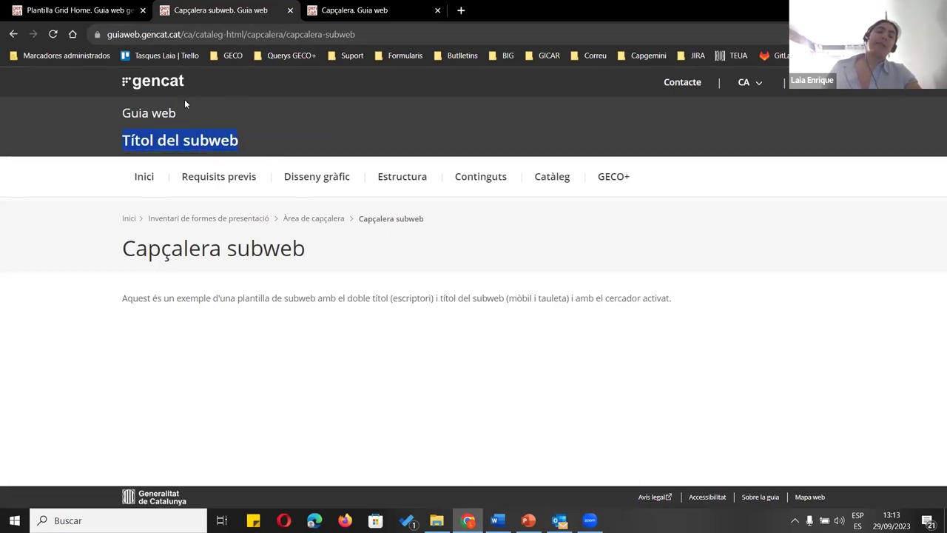
{"action": "left_click", "coordinate": [247, 128]}
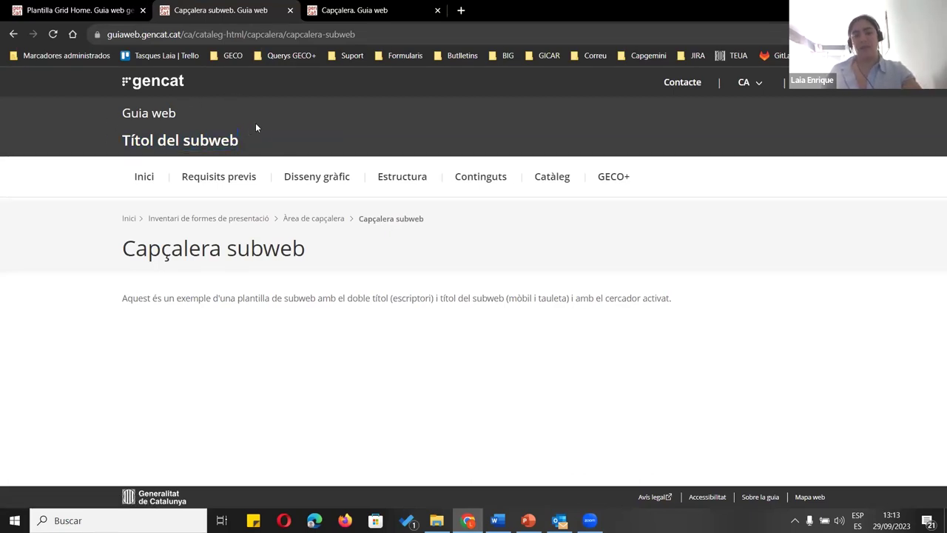
{"action": "left_click_drag", "start_coordinate": [265, 130], "coordinate": [90, 124]}
{"action": "left_click", "coordinate": [108, 110]}
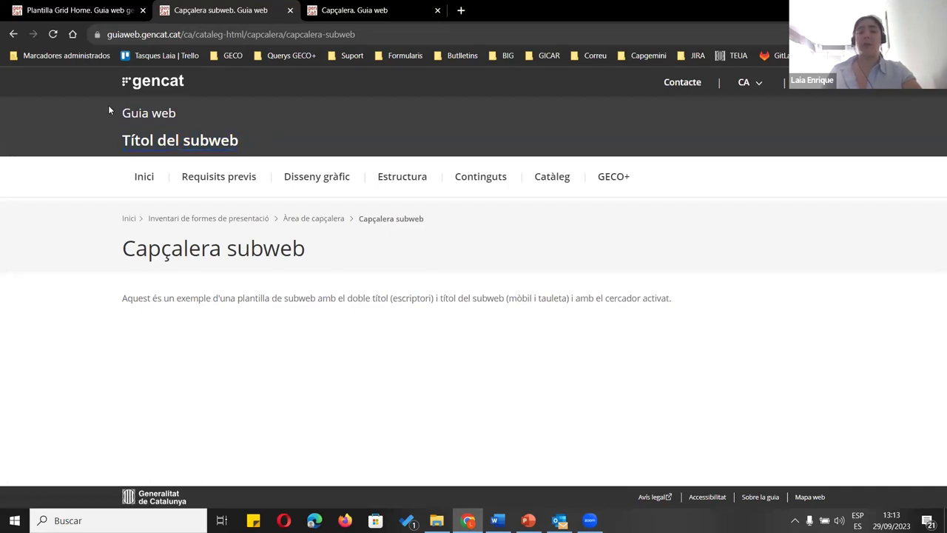
Follow the "Guia web" title of the subweb header to the portal home page and check where it leads
{"action": "left_click", "coordinate": [147, 119]}
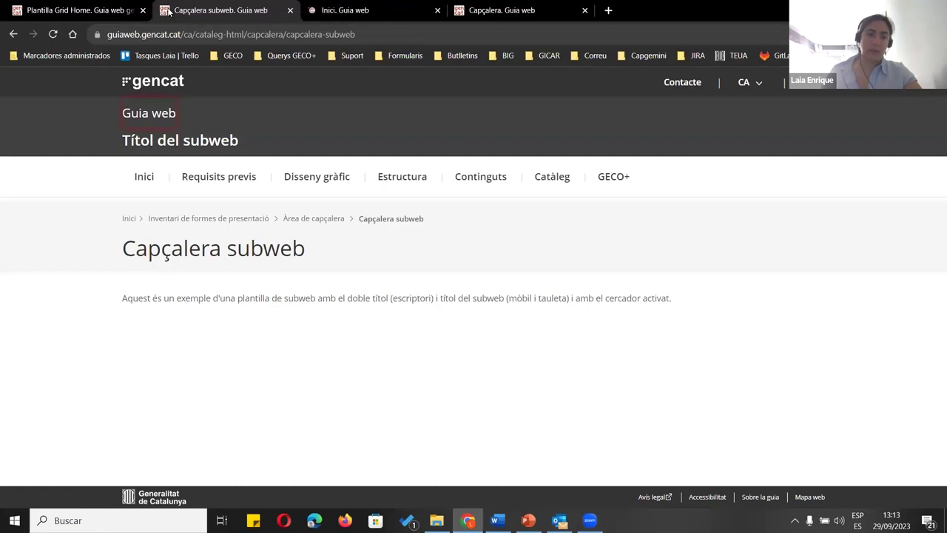
{"action": "left_click_drag", "start_coordinate": [161, 16], "coordinate": [16, 15]}
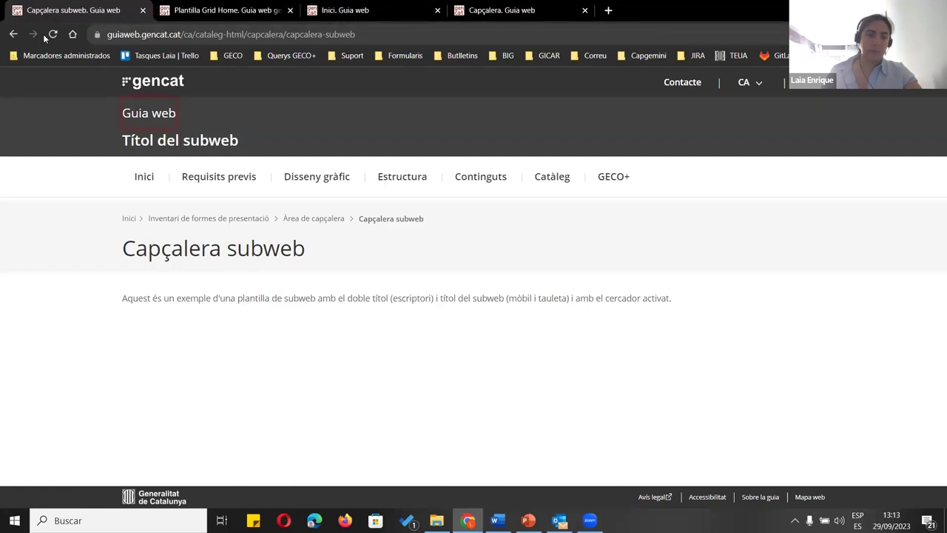
{"action": "left_click", "coordinate": [152, 123]}
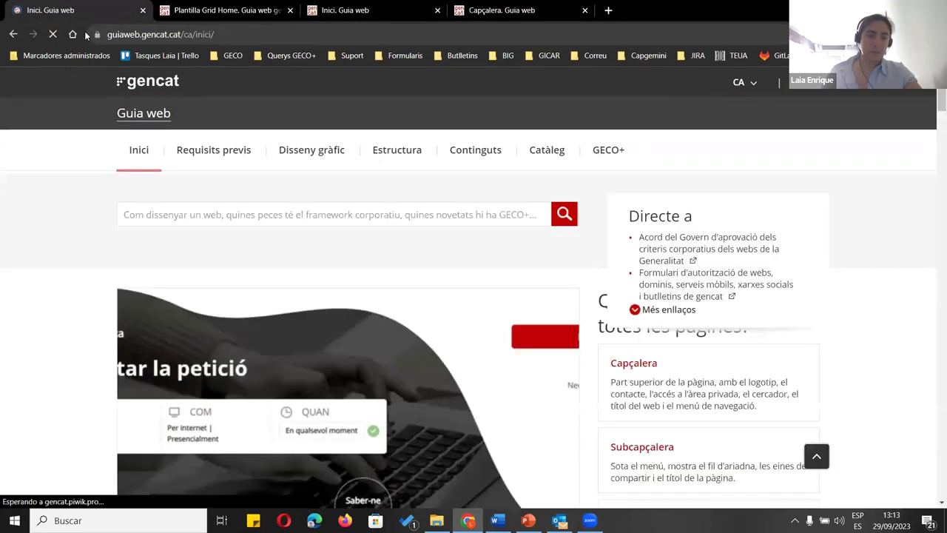
{"action": "left_click_drag", "start_coordinate": [52, 11], "coordinate": [119, 15]}
{"action": "left_click", "coordinate": [165, 16]}
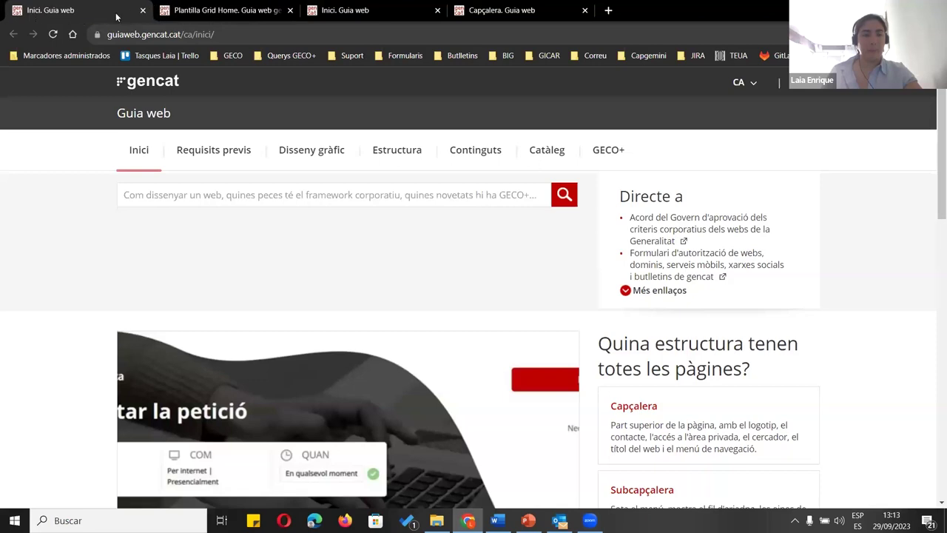
Close the extra home page tab and compare the header title on the home and Capçalera pages
{"action": "left_click", "coordinate": [142, 11]}
{"action": "left_click", "coordinate": [166, 15]}
{"action": "left_click_drag", "start_coordinate": [165, 15], "coordinate": [311, 15]}
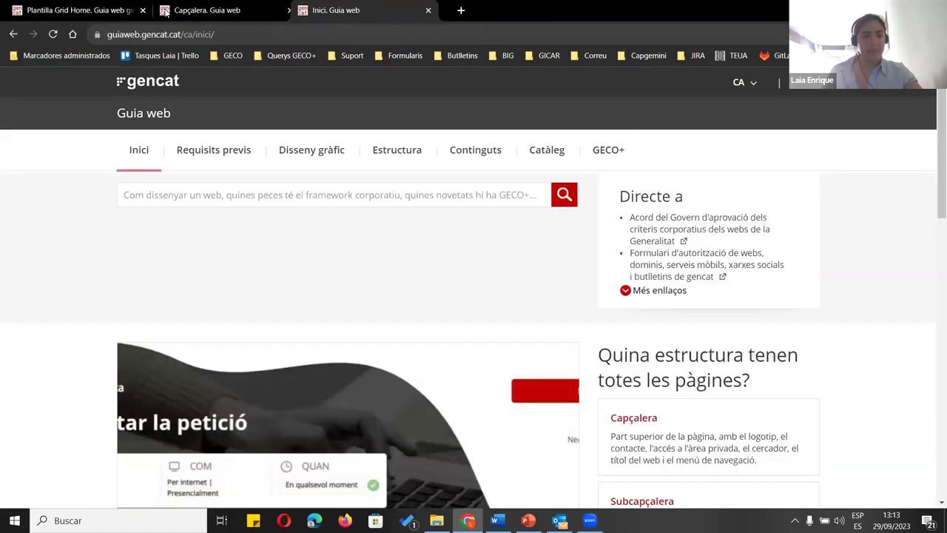
{"action": "left_click", "coordinate": [163, 15]}
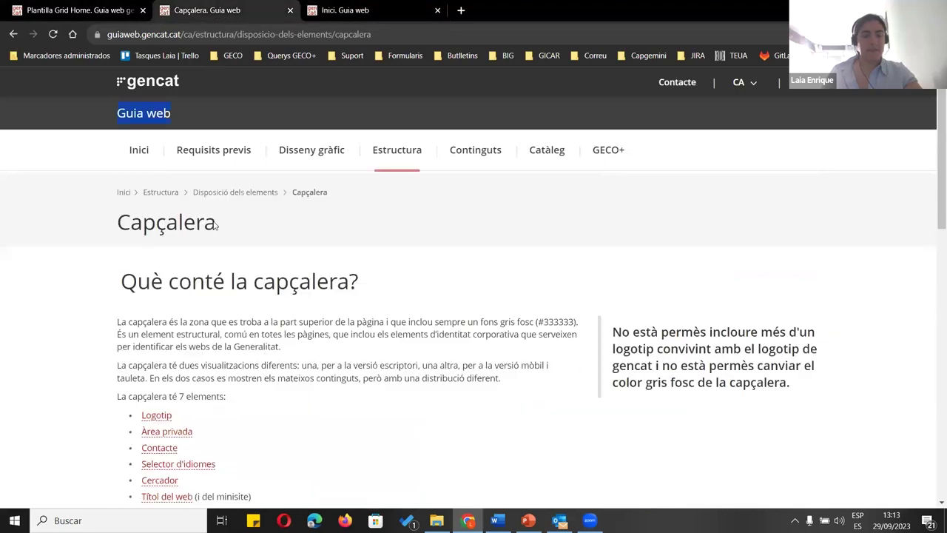
{"action": "left_click_drag", "start_coordinate": [167, 14], "coordinate": [311, 14]}
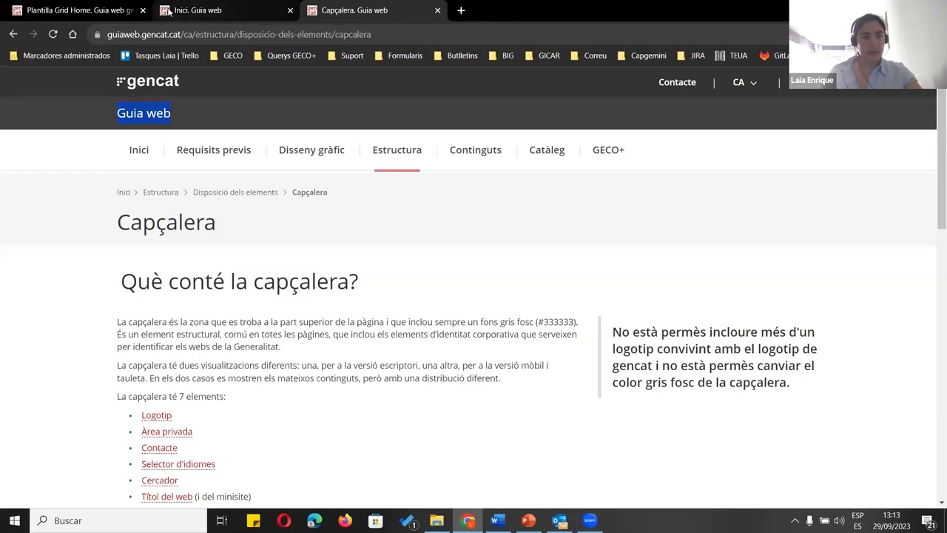
Return to the Capçalera subweb example and compare its double title with the single title on the Capçalera page
{"action": "left_click", "coordinate": [169, 9]}
{"action": "left_click", "coordinate": [14, 35]}
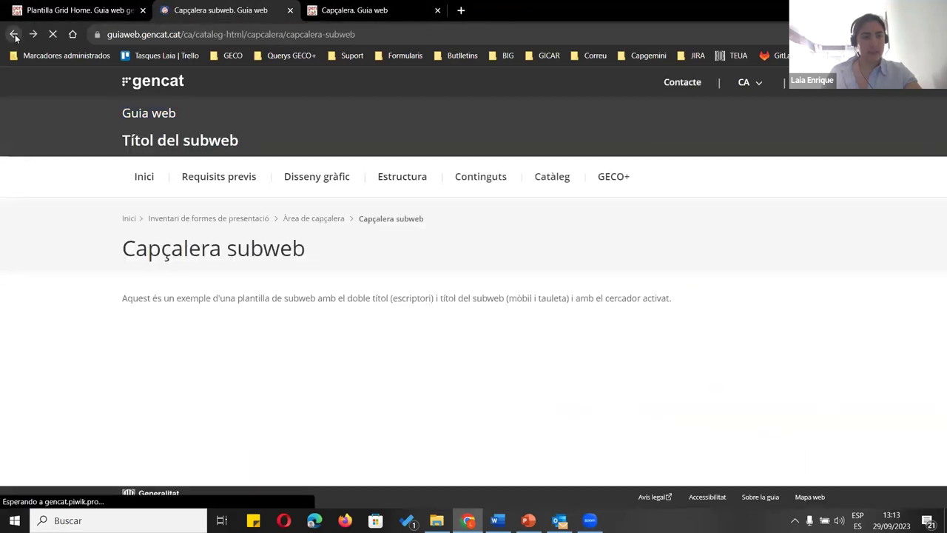
{"action": "left_click_drag", "start_coordinate": [222, 10], "coordinate": [362, 10]}
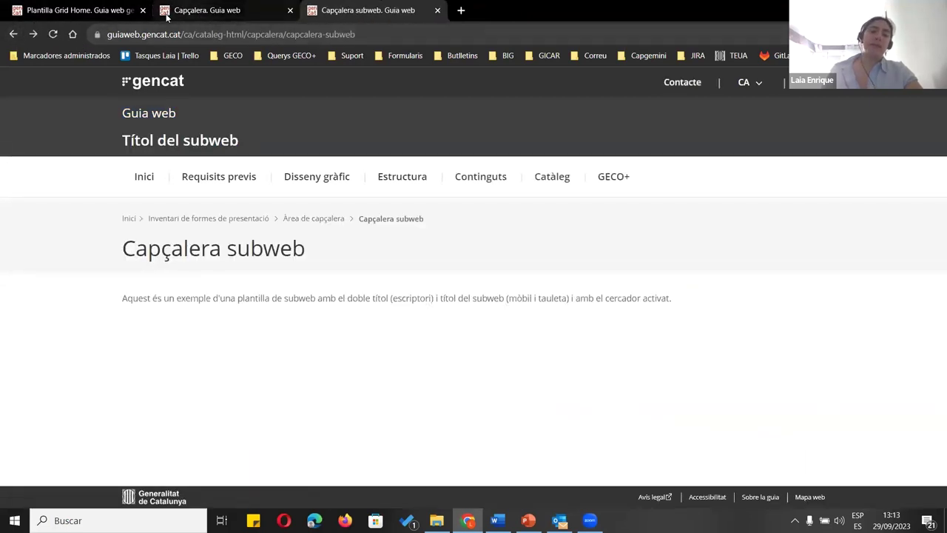
{"action": "left_click", "coordinate": [207, 10]}
{"action": "left_click", "coordinate": [99, 115]}
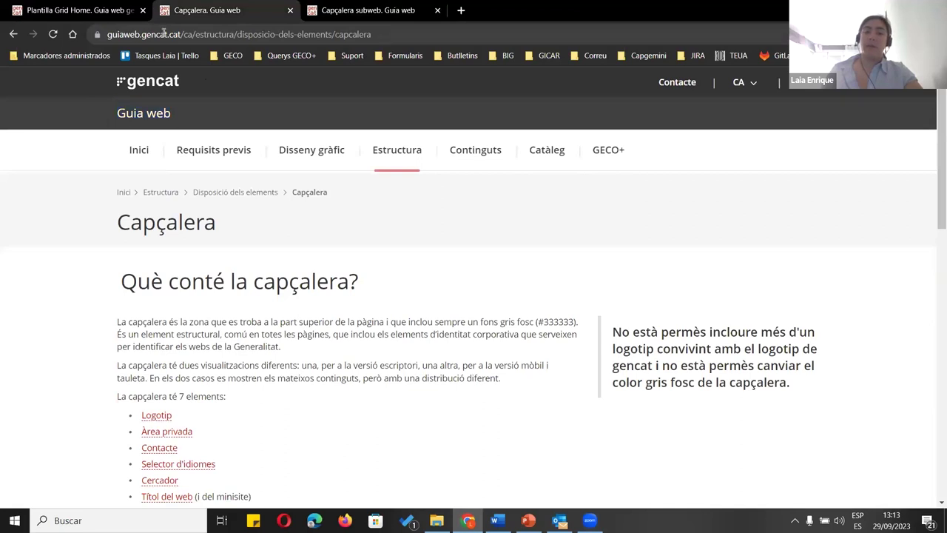
{"action": "key", "text": "ctrl+shift+Page_Down"}
{"action": "left_click", "coordinate": [167, 10]}
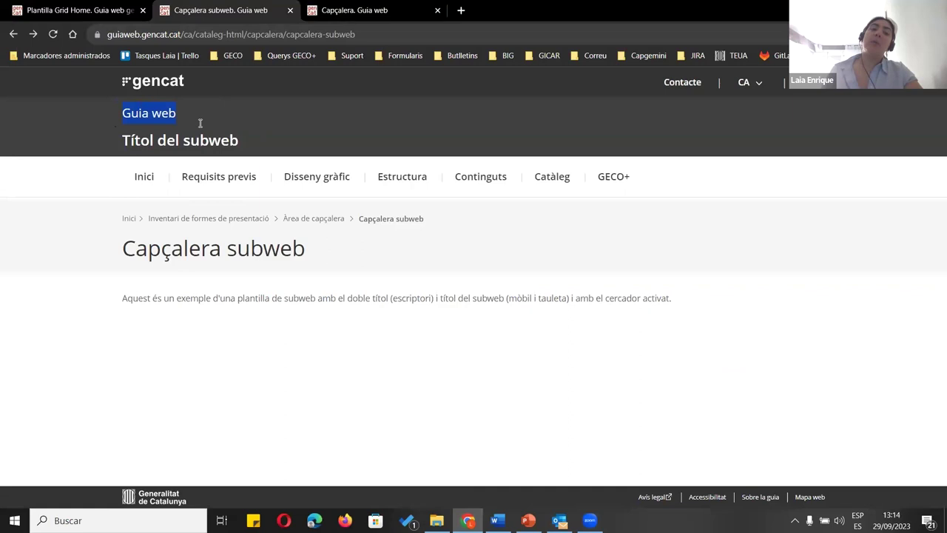
Highlight the subweb title and look over the header's language selector options
{"action": "left_click_drag", "start_coordinate": [121, 140], "coordinate": [302, 135]}
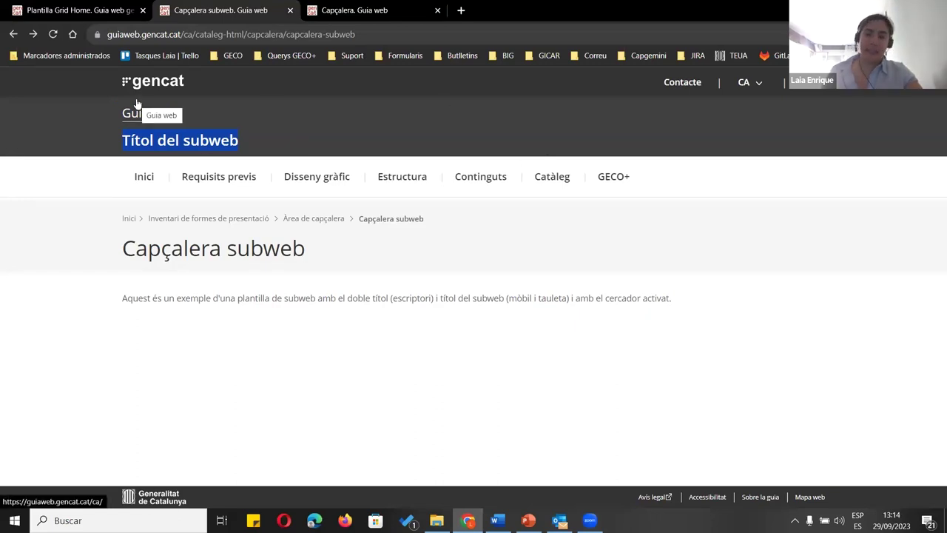
{"action": "left_click", "coordinate": [721, 113]}
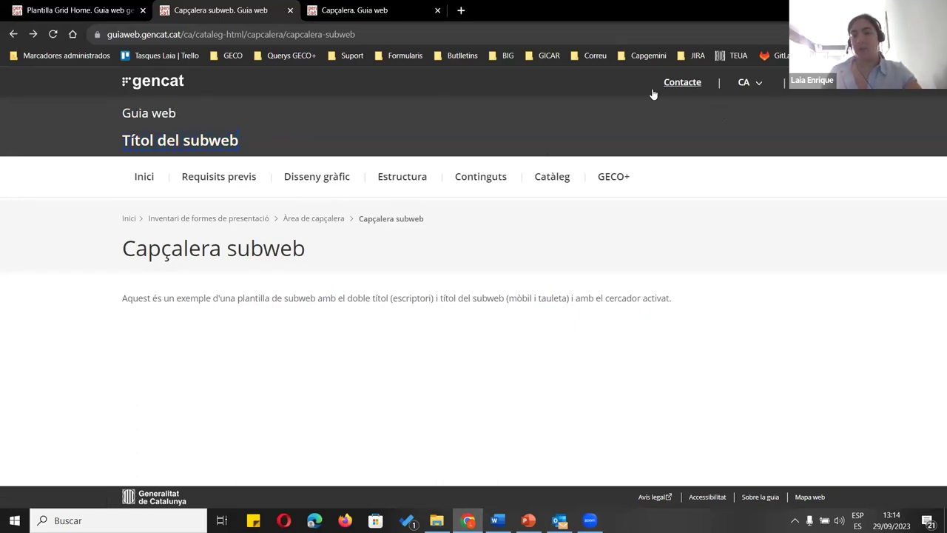
{"action": "left_click", "coordinate": [758, 87]}
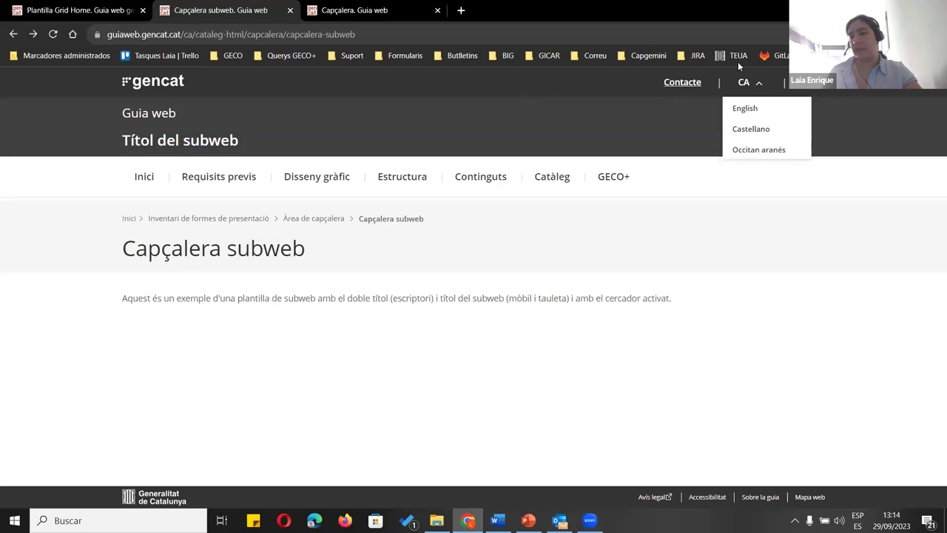
{"action": "left_click", "coordinate": [749, 83]}
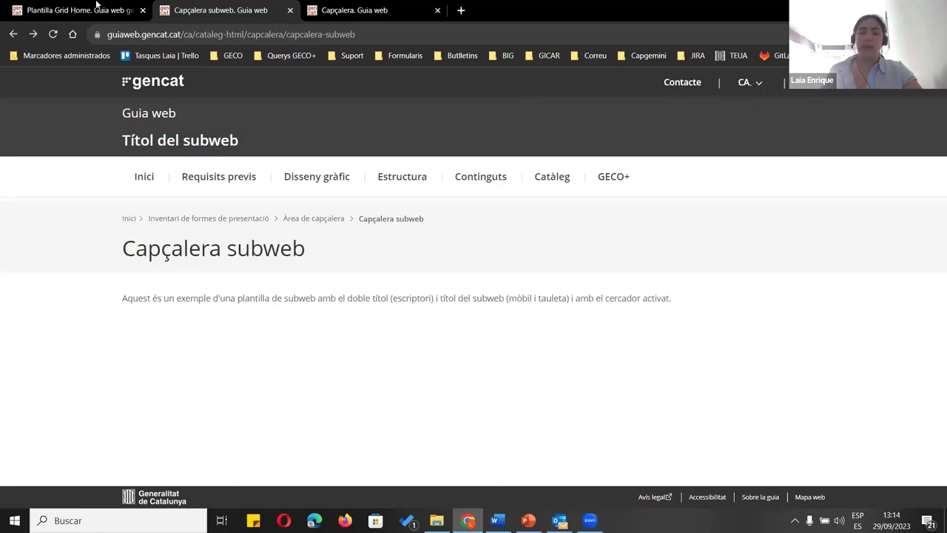
Close the Capçalera subweb and Capçalera example pages and return to the Grid Home page template
{"action": "left_click_drag", "start_coordinate": [45, 22], "coordinate": [66, 17]}
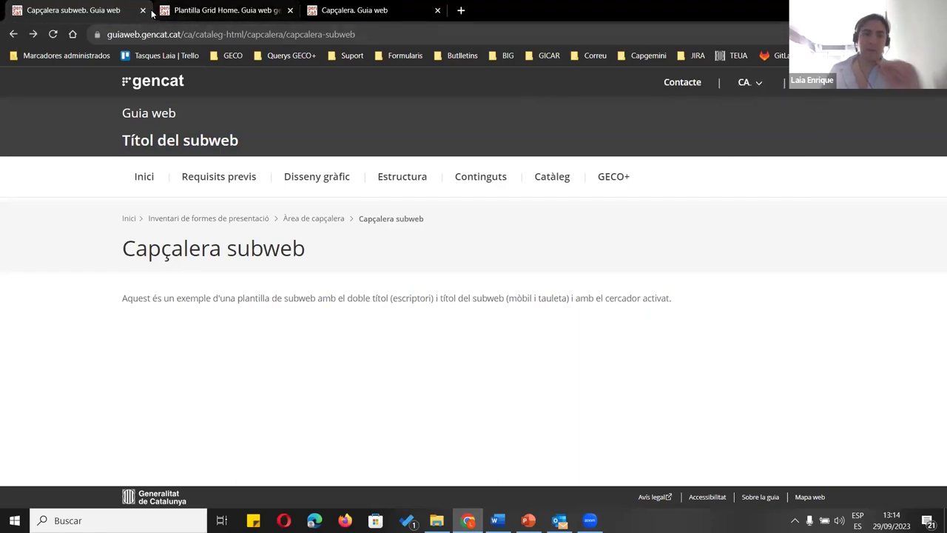
{"action": "left_click", "coordinate": [142, 10]}
{"action": "left_click_drag", "start_coordinate": [163, 9], "coordinate": [143, 13]}
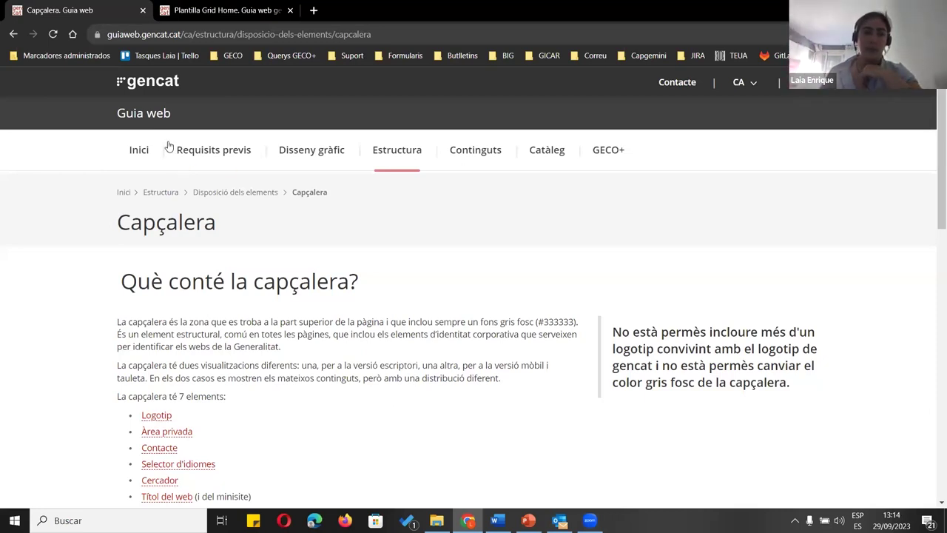
{"action": "middle_click", "coordinate": [87, 6]}
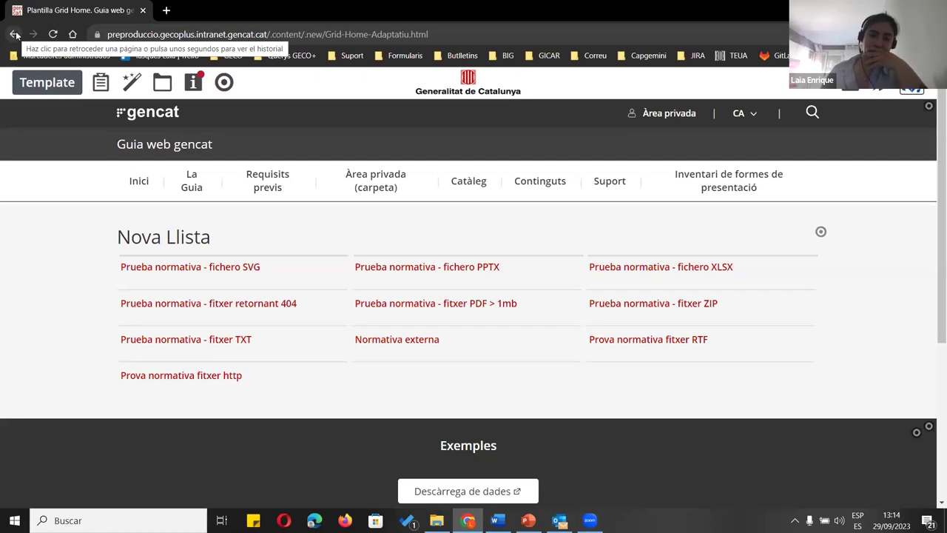
{"action": "left_click", "coordinate": [879, 89]}
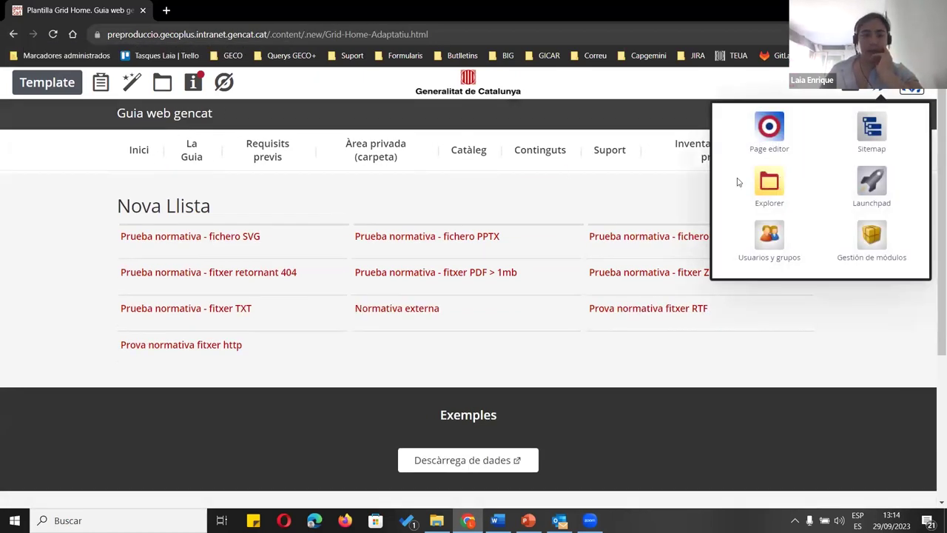
Set the template header's configurable presentation to fpca_capcalera_diapositives and save the inherited group
{"action": "left_click", "coordinate": [931, 107]}
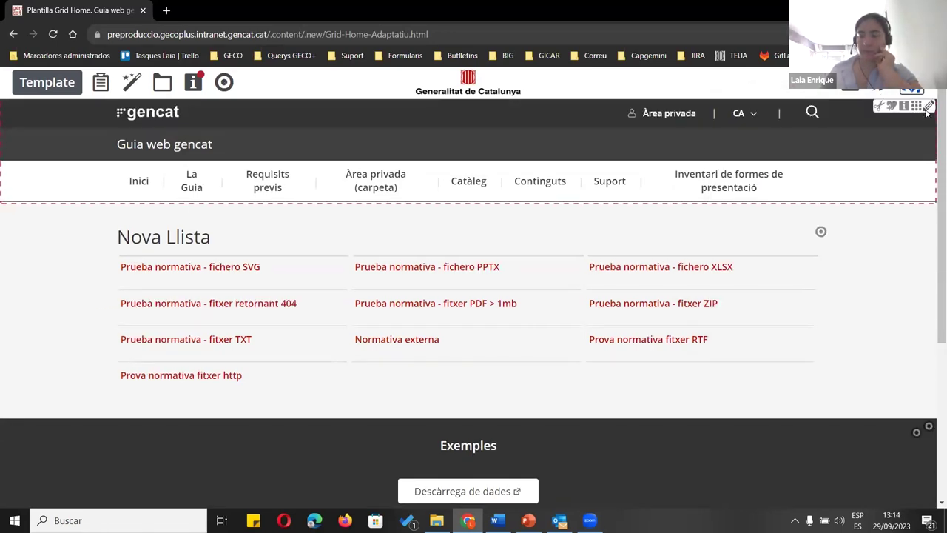
{"action": "left_click", "coordinate": [927, 108]}
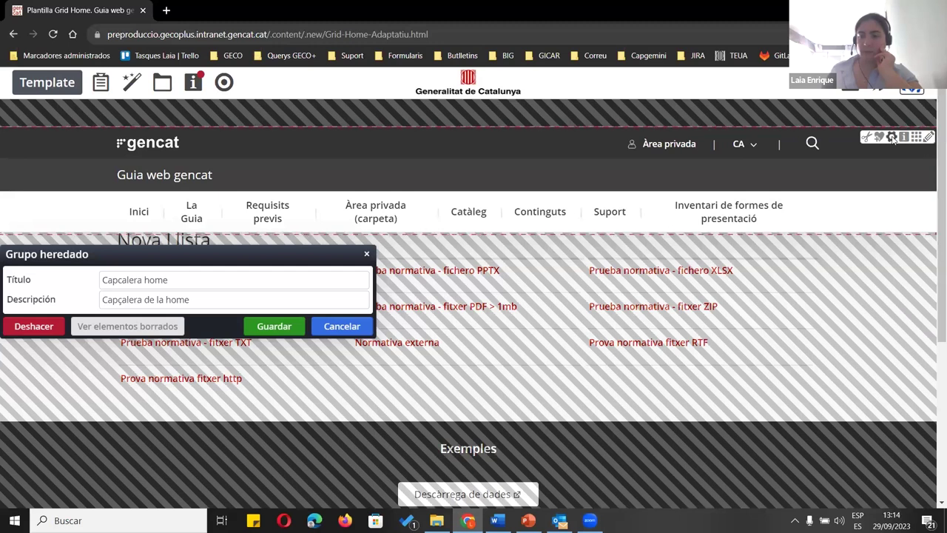
{"action": "left_click", "coordinate": [892, 139]}
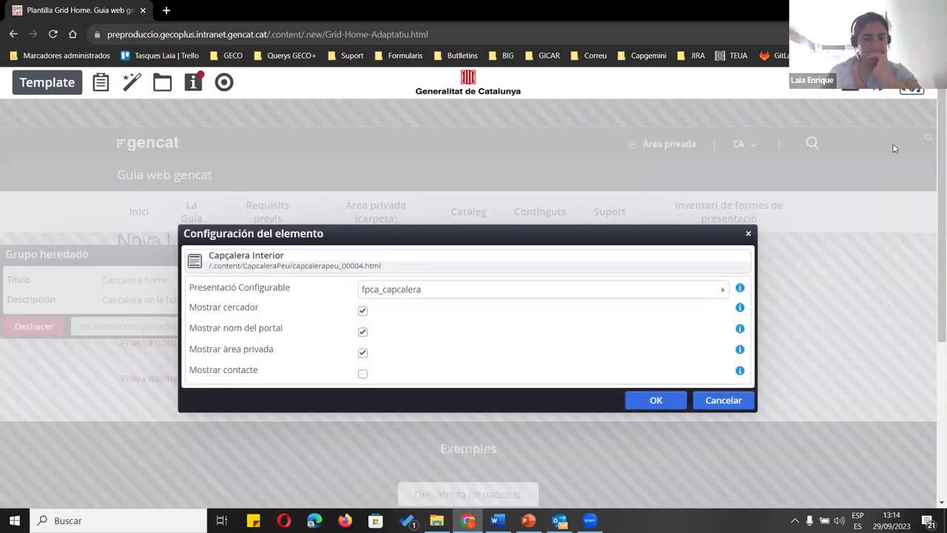
{"action": "left_click", "coordinate": [696, 291]}
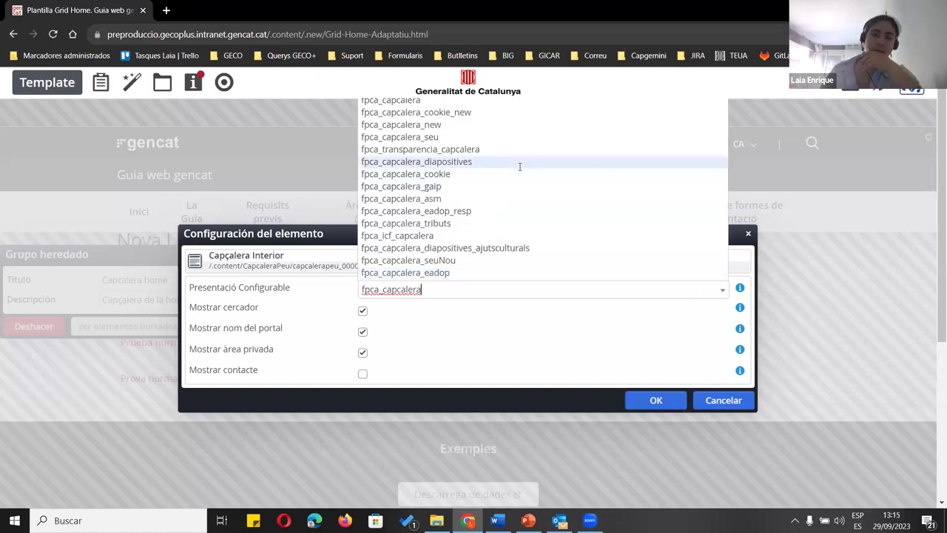
{"action": "left_click", "coordinate": [519, 162]}
{"action": "left_click", "coordinate": [655, 400]}
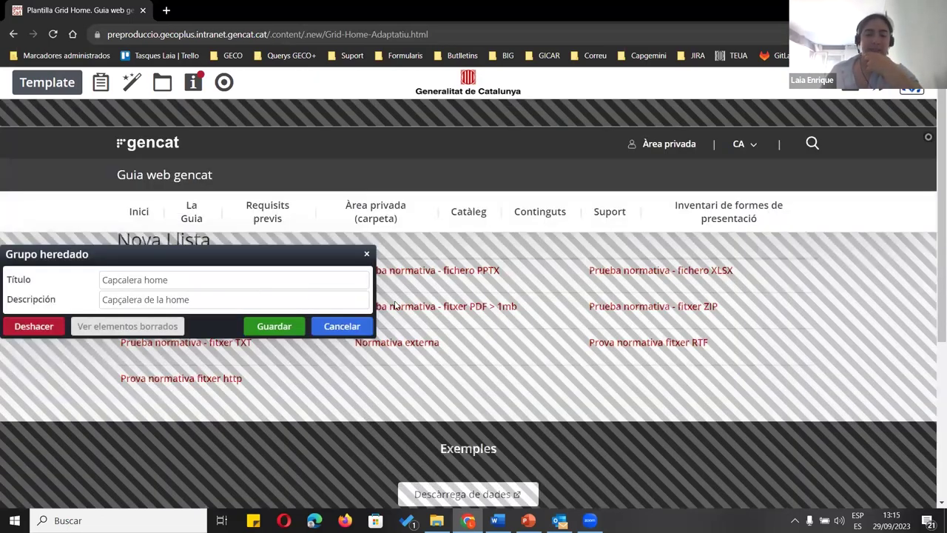
{"action": "left_click", "coordinate": [275, 327]}
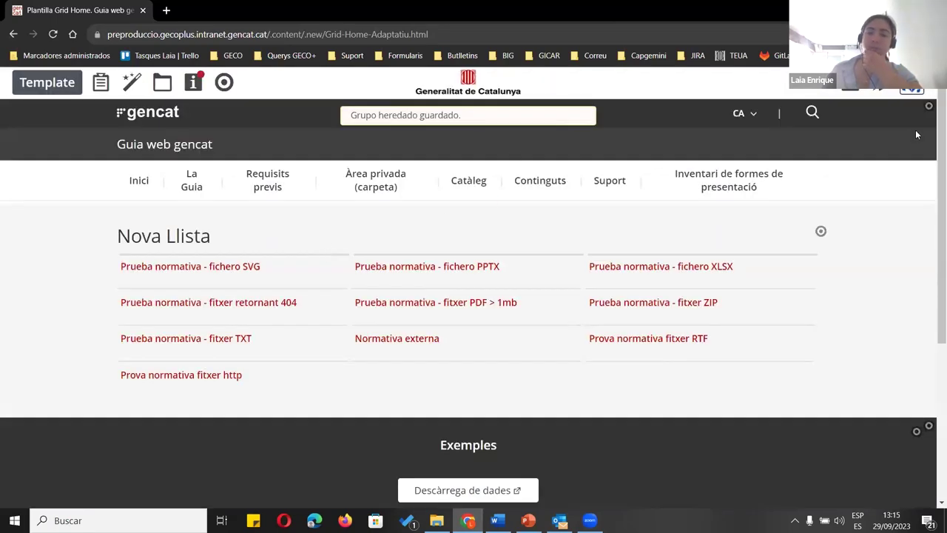
Open the Capçalera Interior content for editing and add a header link titled "Subsite"
{"action": "left_click", "coordinate": [927, 108]}
{"action": "left_click", "coordinate": [925, 139]}
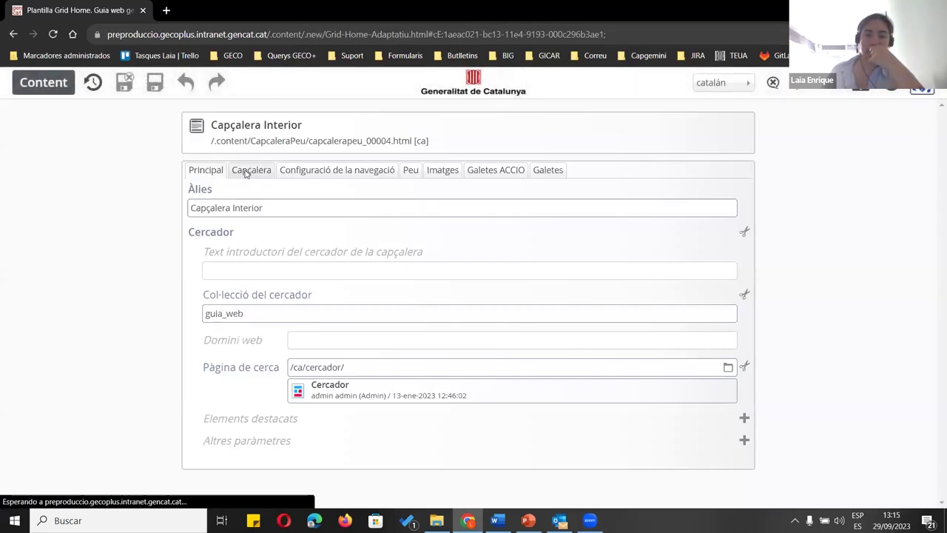
{"action": "left_click", "coordinate": [250, 169]}
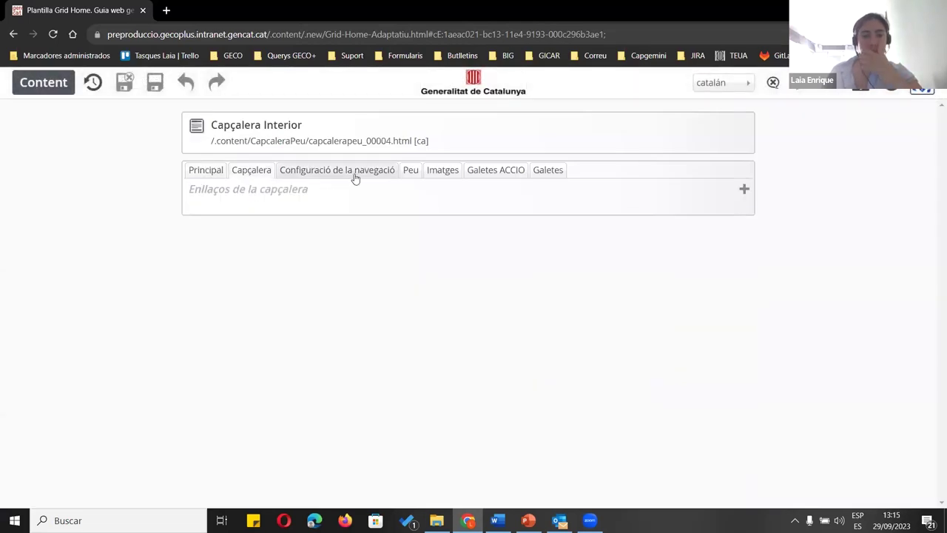
{"action": "left_click", "coordinate": [743, 189]}
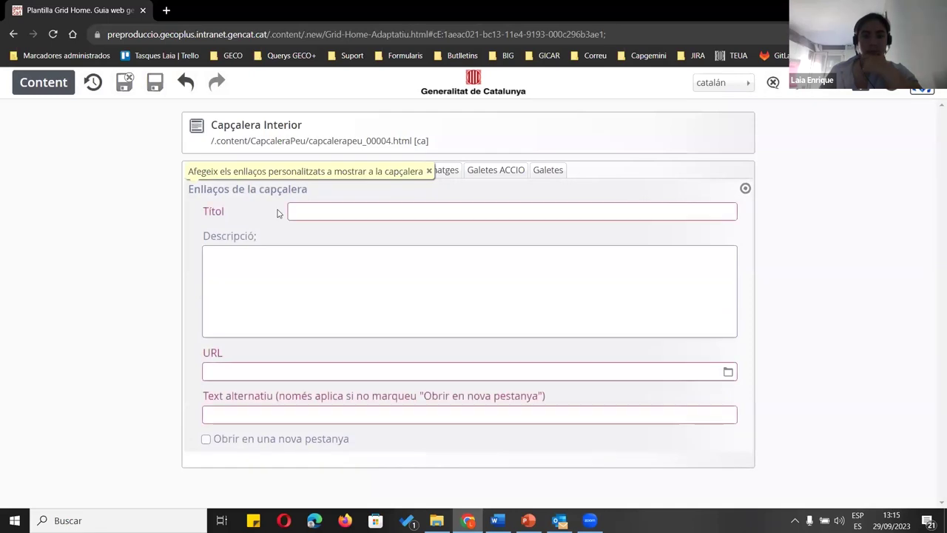
{"action": "type", "text": "Subsite"}
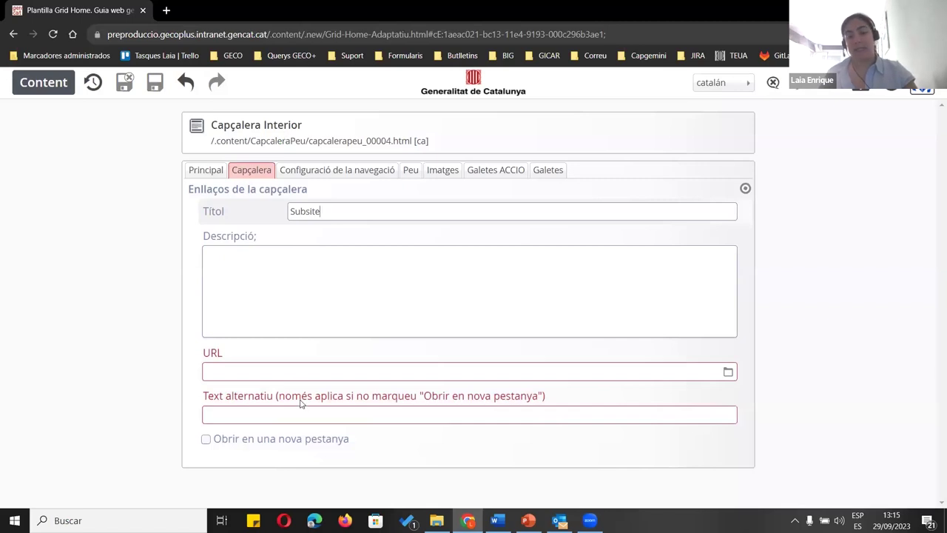
{"action": "left_click_drag", "start_coordinate": [329, 215], "coordinate": [242, 220]}
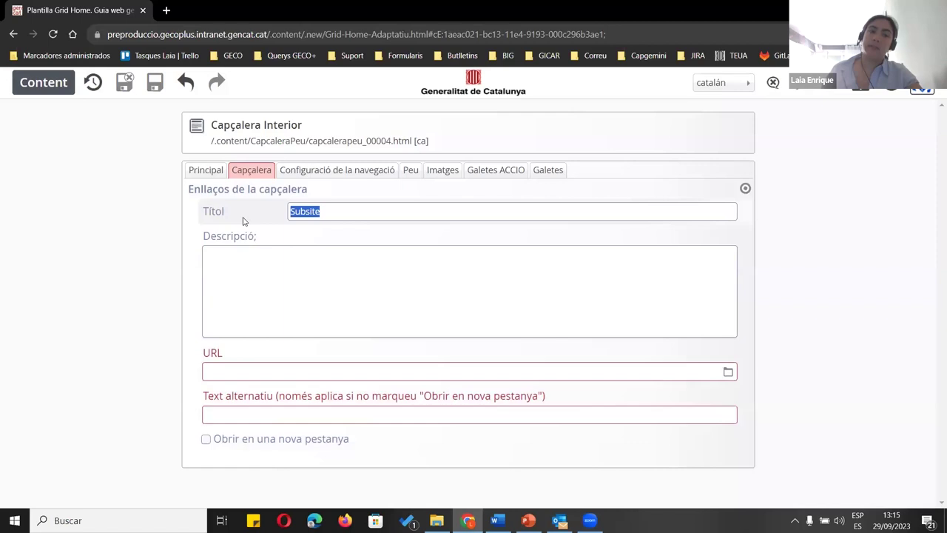
Copy the path of the La Guia page from a second tab and set the link's URL to /ca/en-que-consisteix-la-guia/
{"action": "left_click", "coordinate": [224, 370]}
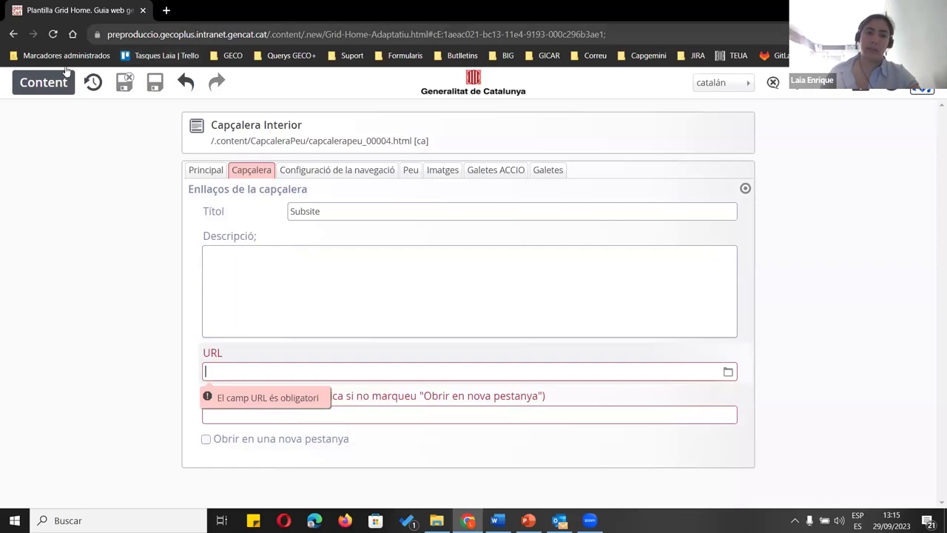
{"action": "middle_click", "coordinate": [14, 34]}
{"action": "left_click", "coordinate": [167, 12]}
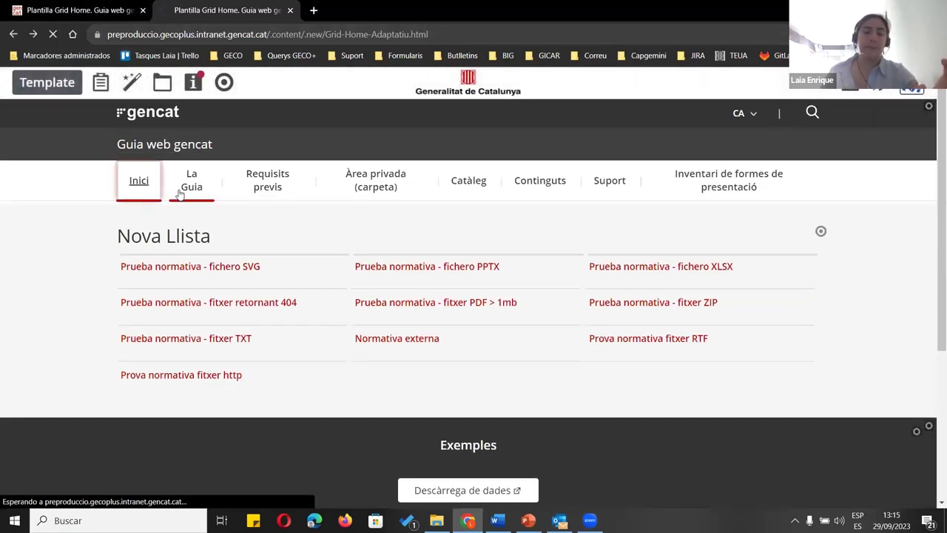
{"action": "left_click", "coordinate": [186, 186]}
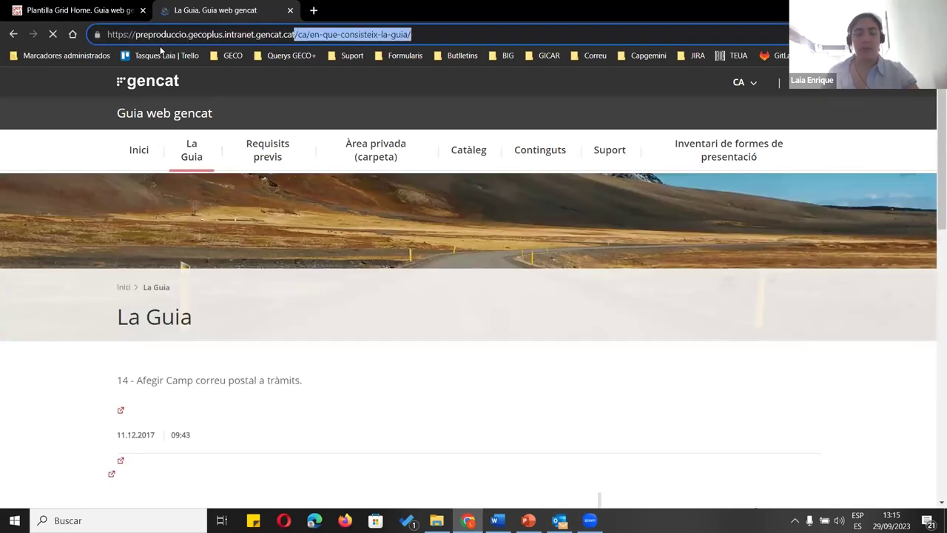
{"action": "left_click", "coordinate": [74, 15]}
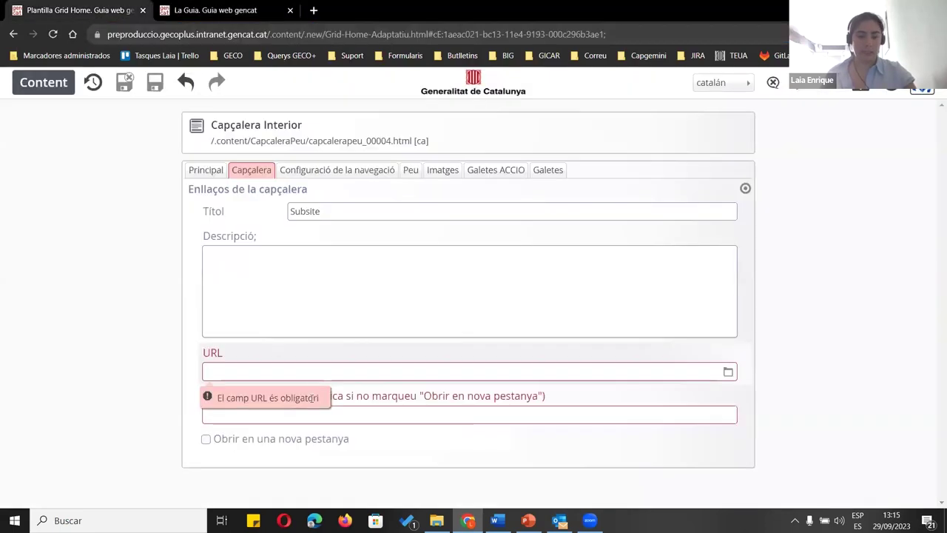
{"action": "type", "text": "/ca/en-que-consisteix-la-guia/"}
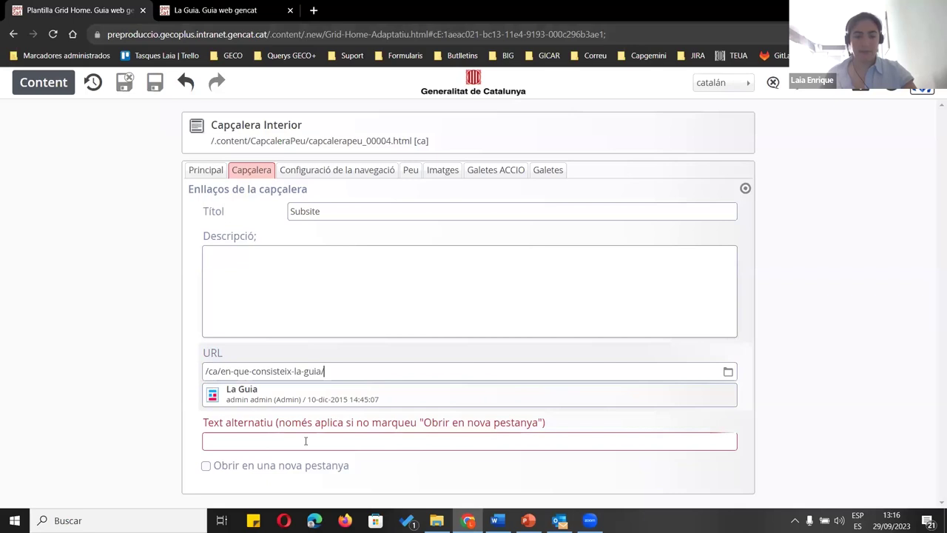
Reuse the title "Subsite" as the link's alternative text, then save the header content and the inherited group
{"action": "left_click", "coordinate": [306, 441]}
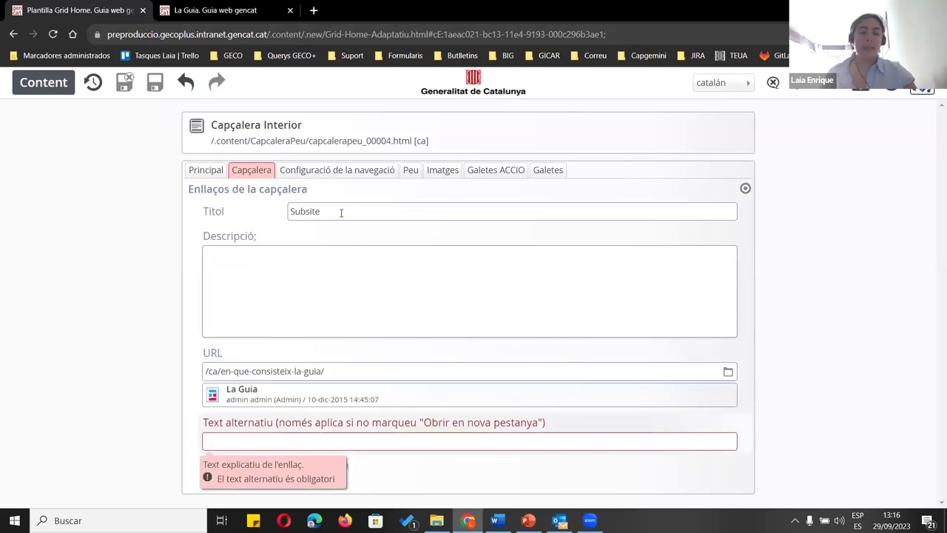
{"action": "double_click", "coordinate": [341, 212]}
{"action": "key", "text": "ctrl+c"}
{"action": "left_click", "coordinate": [309, 442]}
{"action": "key", "text": "ctrl+v"}
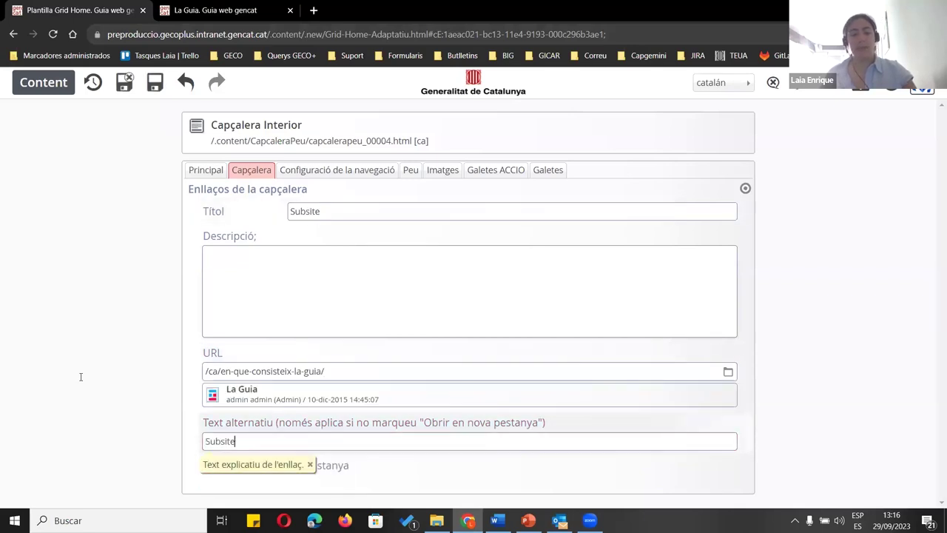
{"action": "left_click", "coordinate": [125, 82]}
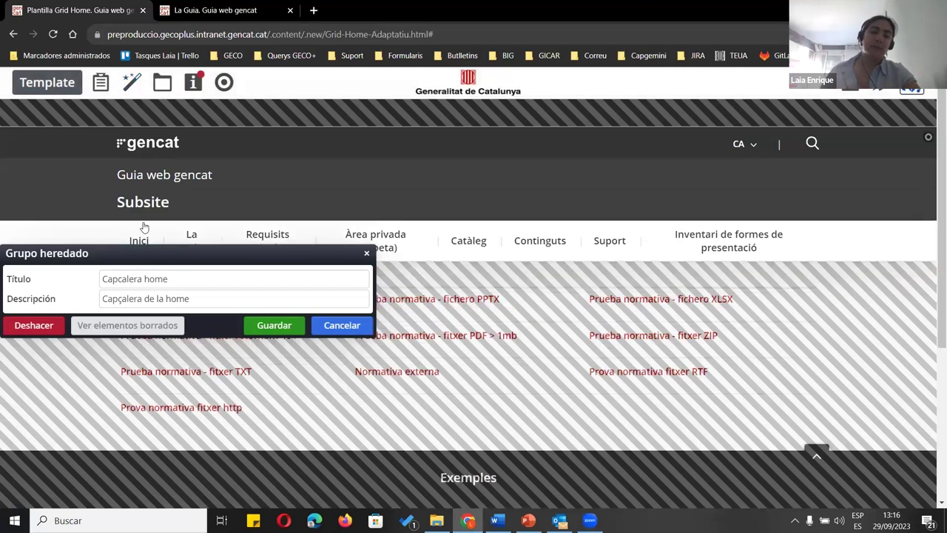
{"action": "left_click", "coordinate": [284, 325]}
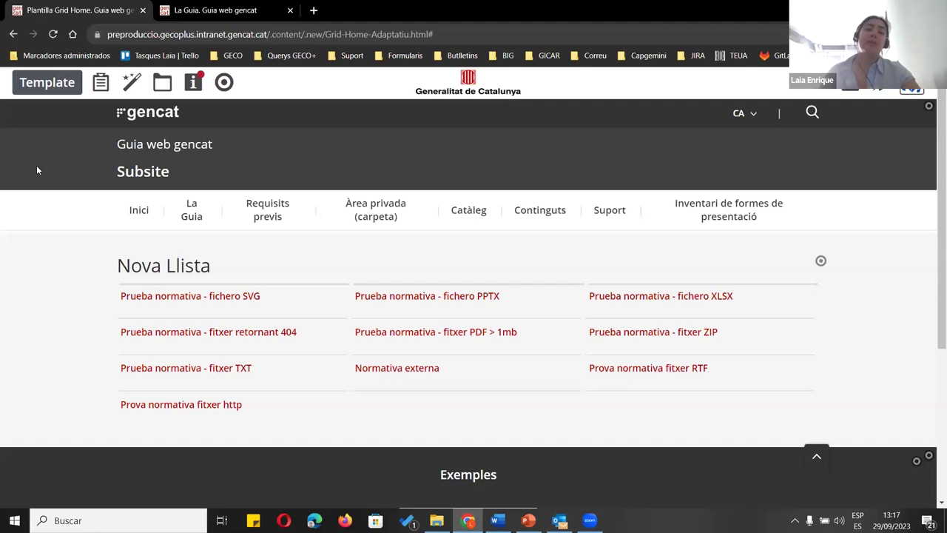
Highlight the portal title and the subsite title in the template header to compare them
{"action": "left_click_drag", "start_coordinate": [107, 141], "coordinate": [228, 144]}
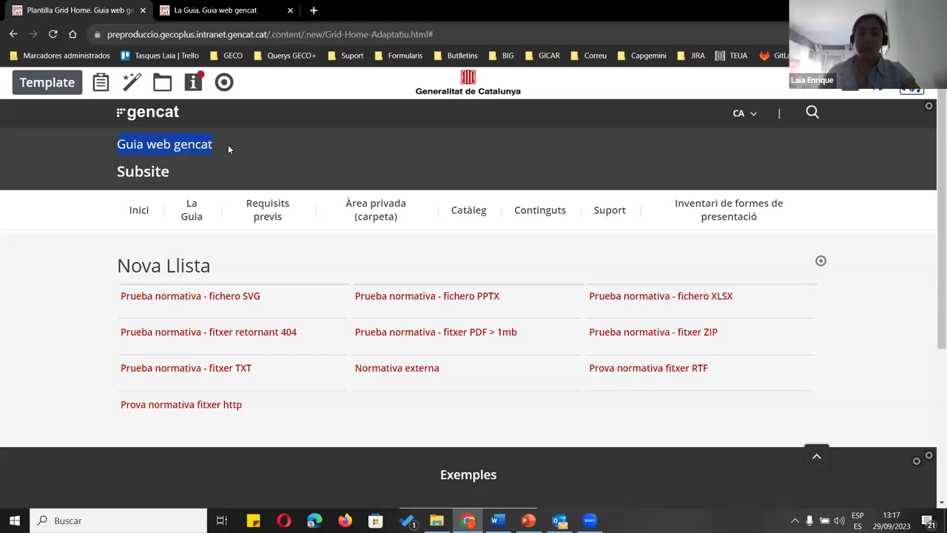
{"action": "left_click_drag", "start_coordinate": [111, 172], "coordinate": [188, 159]}
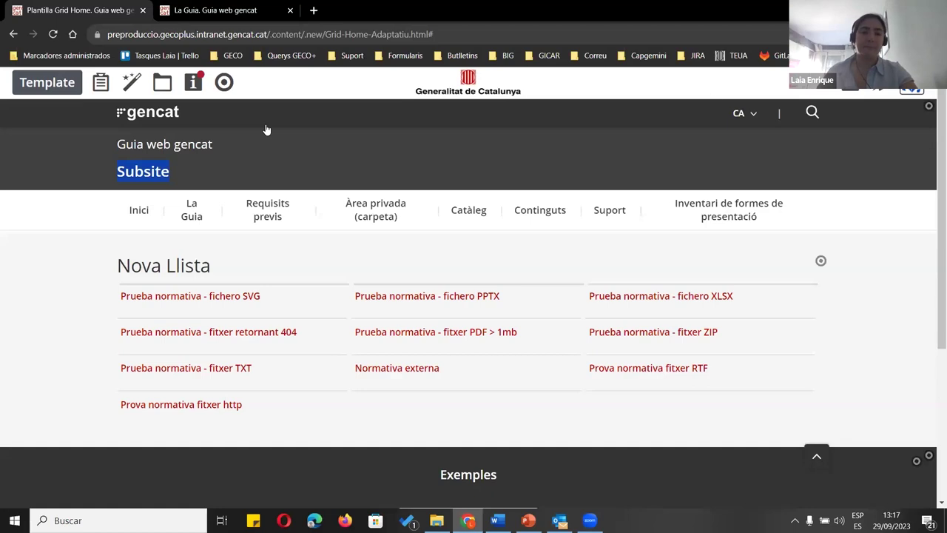
Reopen the Capçalera Interior content, delete the "Subsite" header link and save the content
{"action": "left_click", "coordinate": [929, 107]}
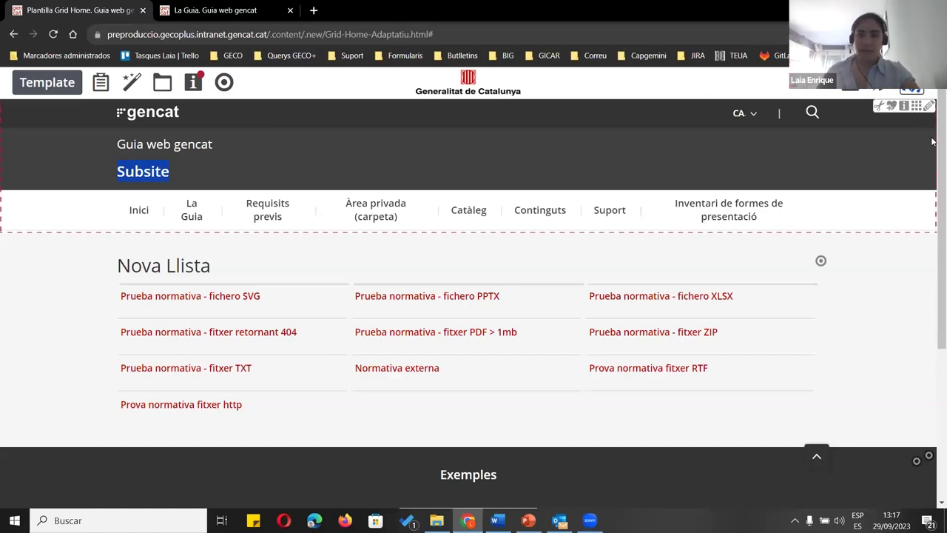
{"action": "left_click", "coordinate": [929, 107]}
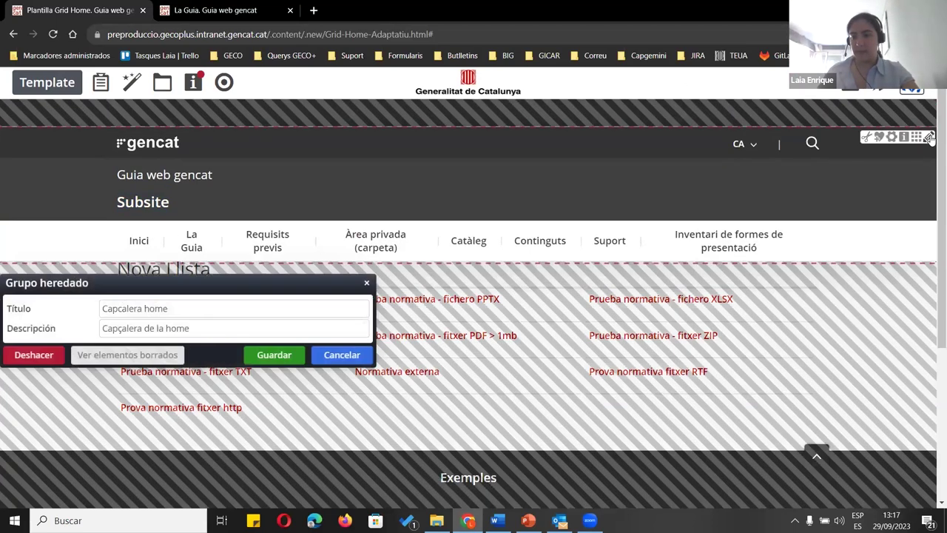
{"action": "left_click", "coordinate": [890, 139]}
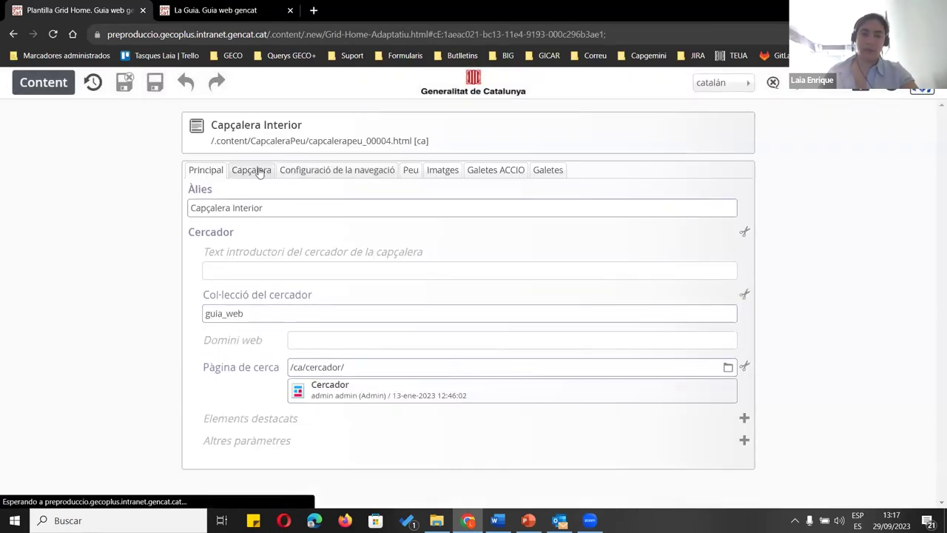
{"action": "left_click", "coordinate": [252, 169]}
{"action": "left_click", "coordinate": [717, 192]}
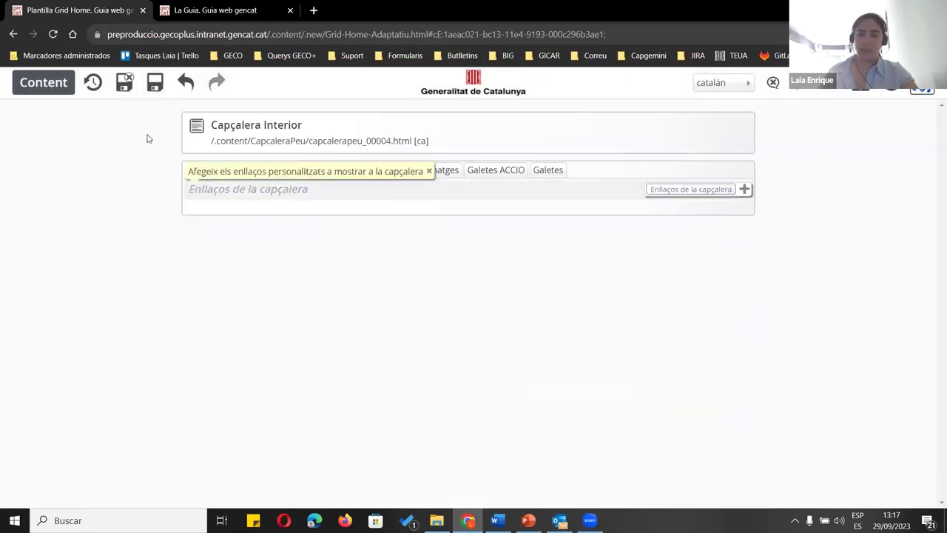
{"action": "left_click", "coordinate": [124, 84]}
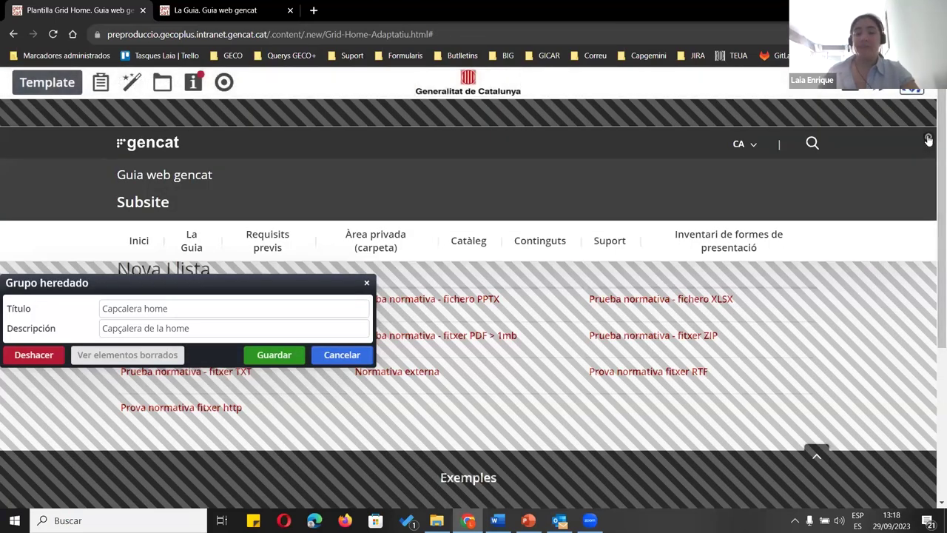
Set the template header's configurable presentation back to fpca_capcalera and save the inherited group
{"action": "mouse_move", "coordinate": [927, 137]}
{"action": "left_click", "coordinate": [892, 137]}
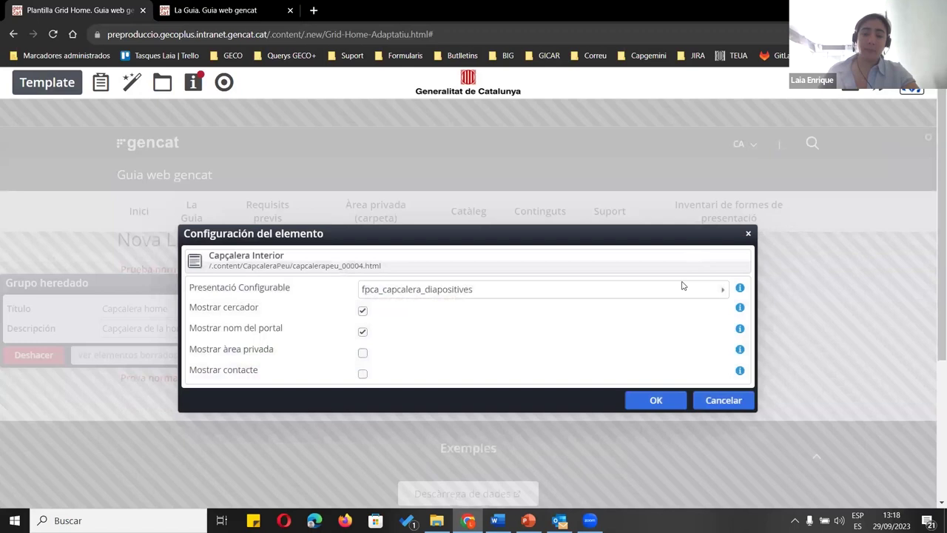
{"action": "left_click", "coordinate": [538, 285]}
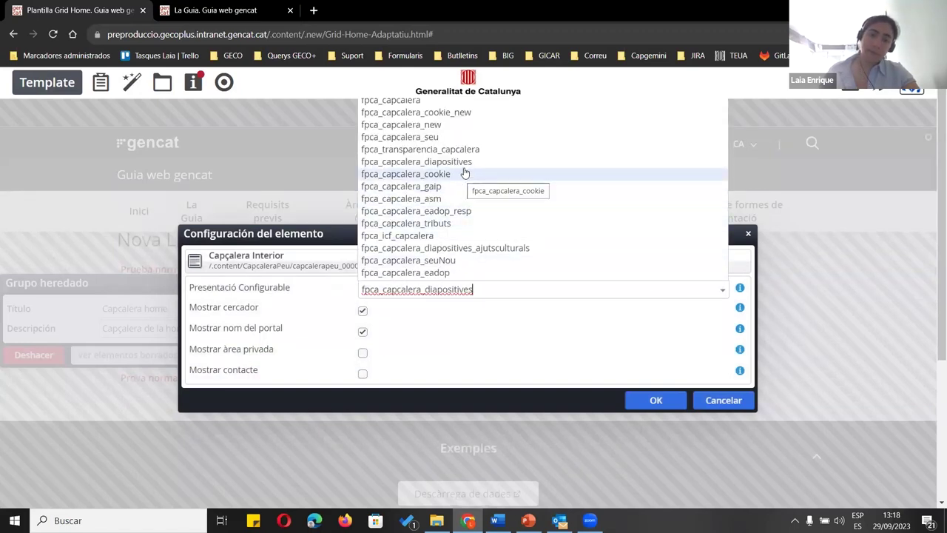
{"action": "left_click", "coordinate": [443, 101]}
{"action": "left_click", "coordinate": [653, 401]}
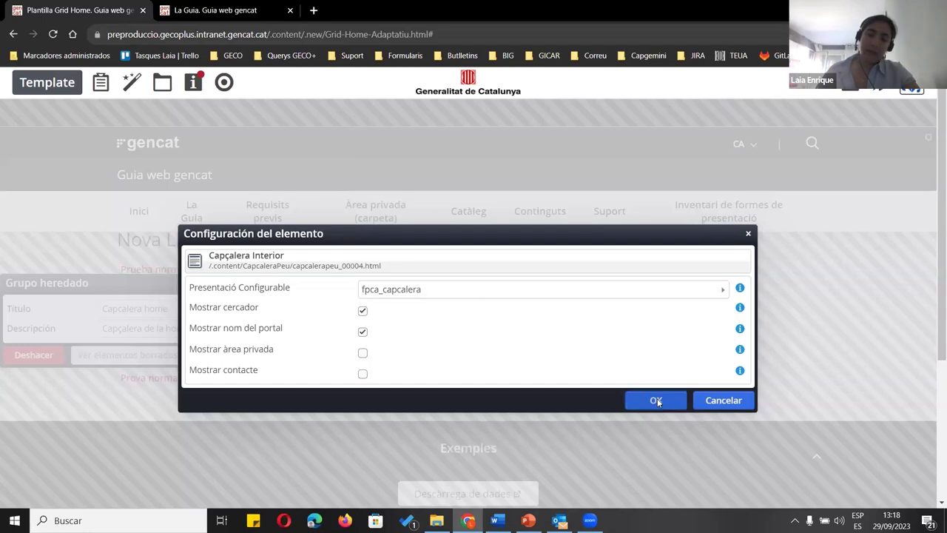
{"action": "left_click", "coordinate": [272, 355]}
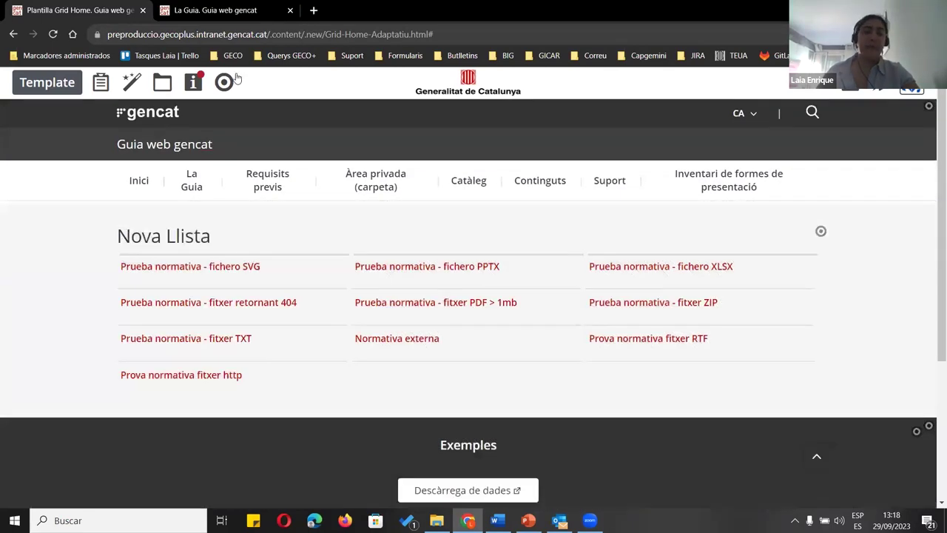
Open the Explorer and switch the site from Guia web to Portal de formacions GECOPlus
{"action": "left_click", "coordinate": [914, 88]}
{"action": "left_click", "coordinate": [768, 181]}
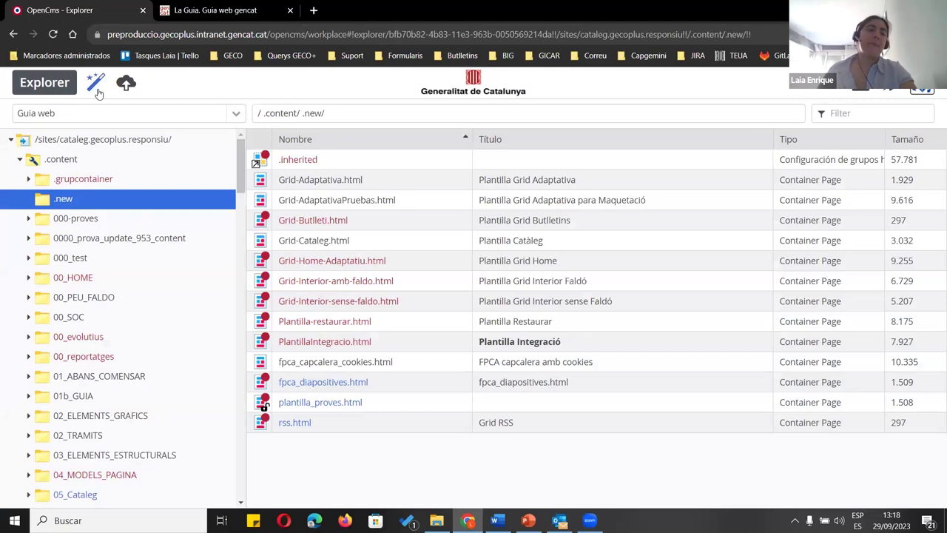
{"action": "left_click", "coordinate": [110, 109]}
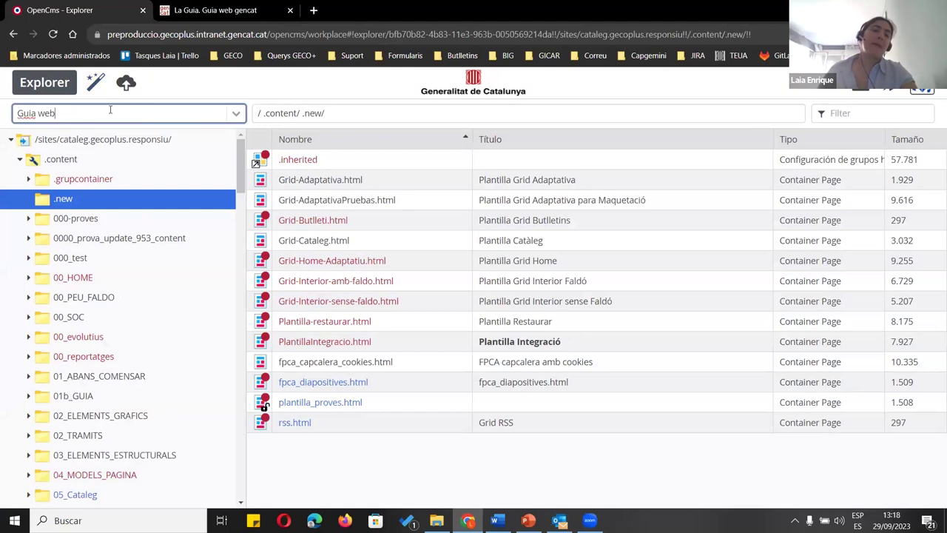
{"action": "type", "text": "form"}
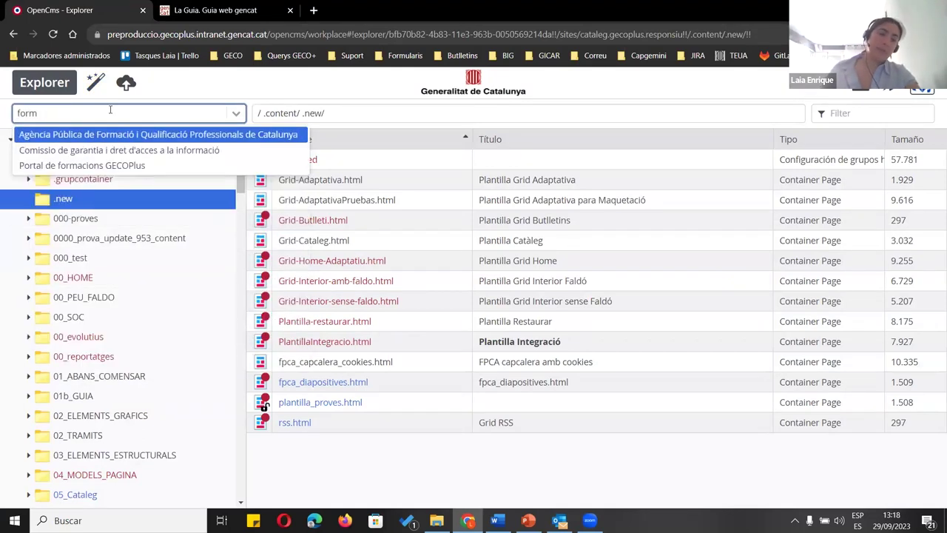
{"action": "left_click", "coordinate": [102, 167]}
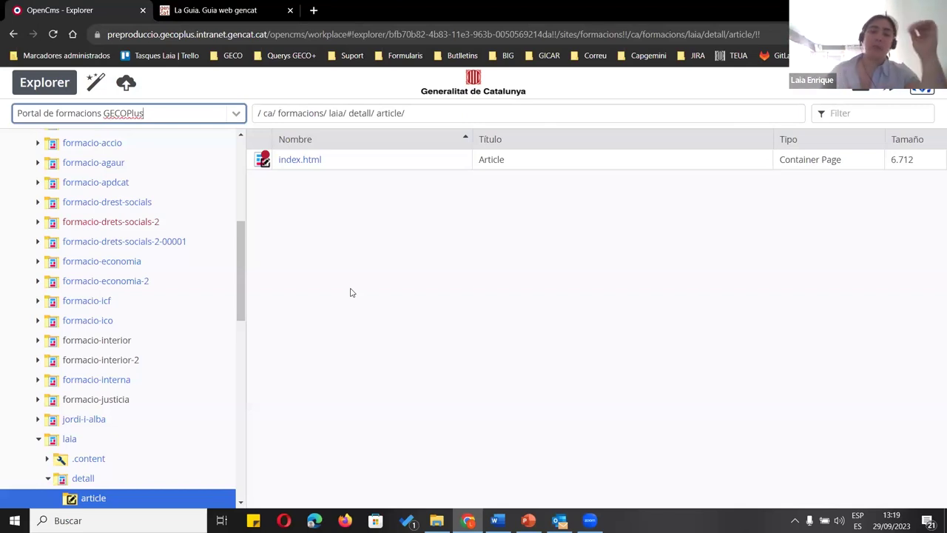
Duplicate the Explorer in a second browser tab and close the La Guia page
{"action": "scroll", "coordinate": [165, 236], "scroll_direction": "up", "scroll_amount": 5}
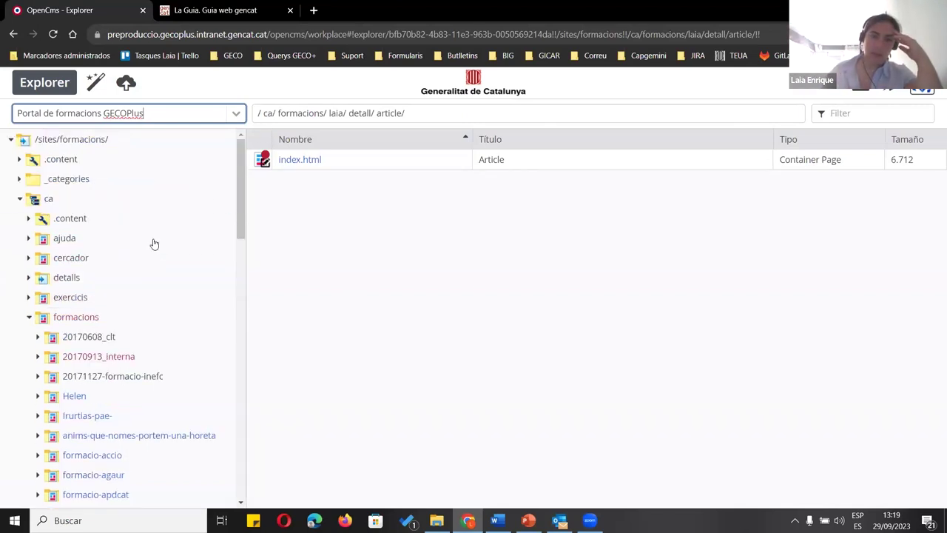
{"action": "middle_click", "coordinate": [53, 34]}
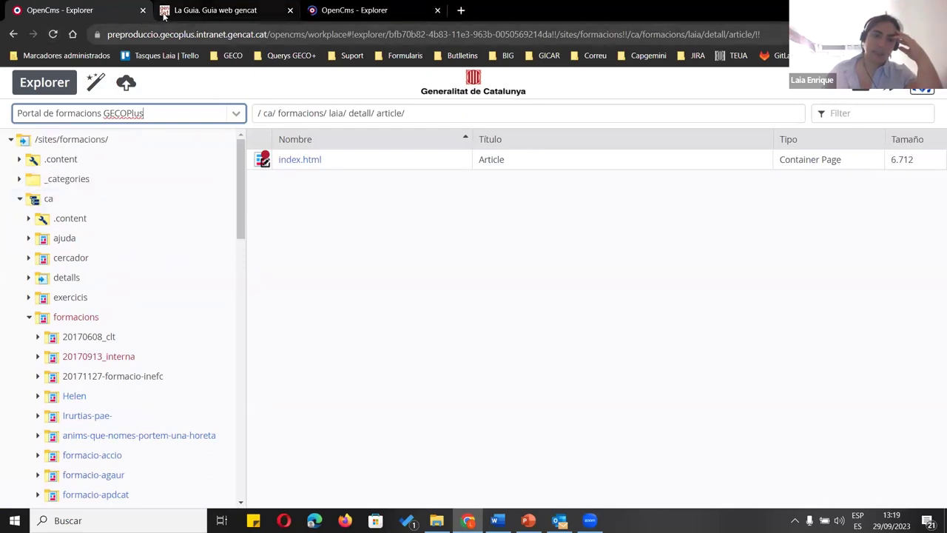
{"action": "left_click", "coordinate": [165, 15]}
{"action": "left_click_drag", "start_coordinate": [164, 15], "coordinate": [74, 15]}
{"action": "left_click", "coordinate": [143, 11]}
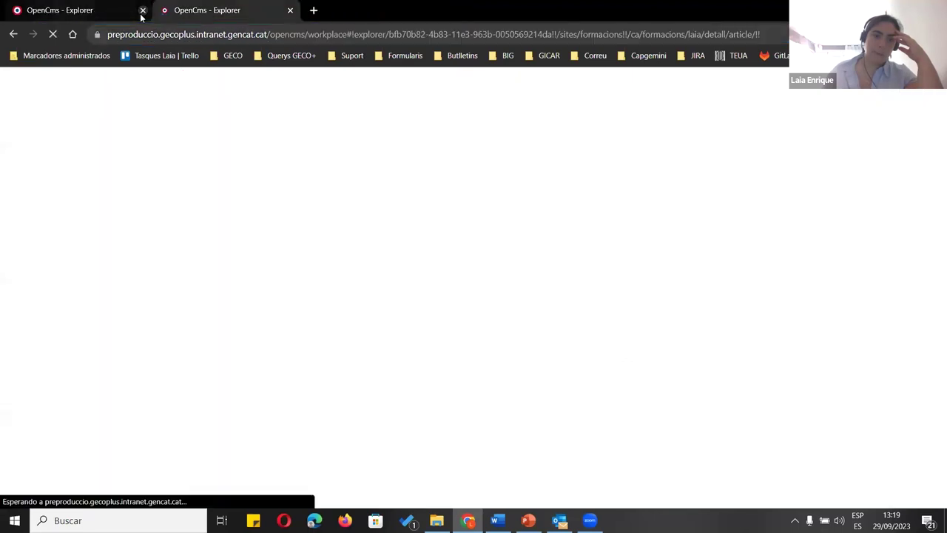
Open the site's .content/CapcaleraPeu folder to examine its header and footer contents
{"action": "left_click", "coordinate": [115, 143]}
{"action": "left_click", "coordinate": [110, 156]}
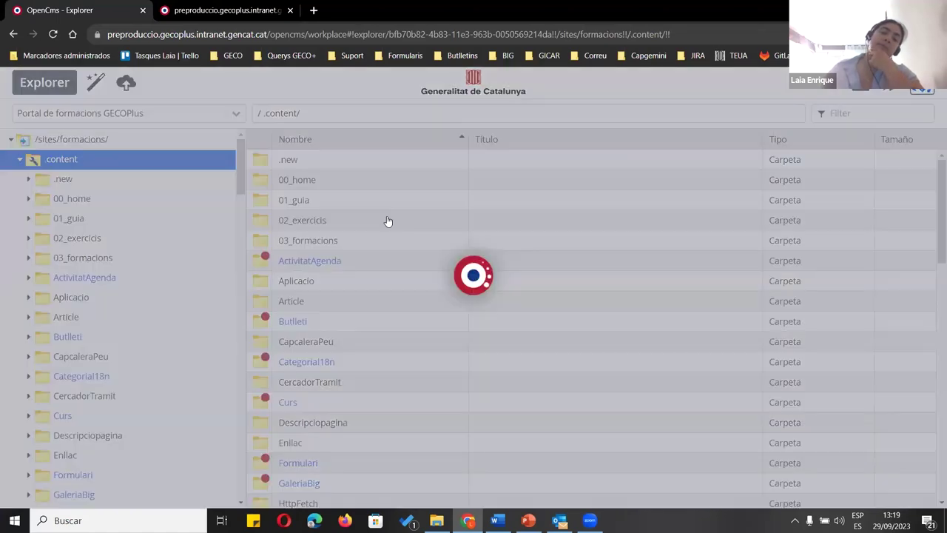
{"action": "scroll", "coordinate": [381, 244], "scroll_direction": "down", "scroll_amount": 3}
{"action": "left_click", "coordinate": [384, 197]}
{"action": "double_click", "coordinate": [382, 158]}
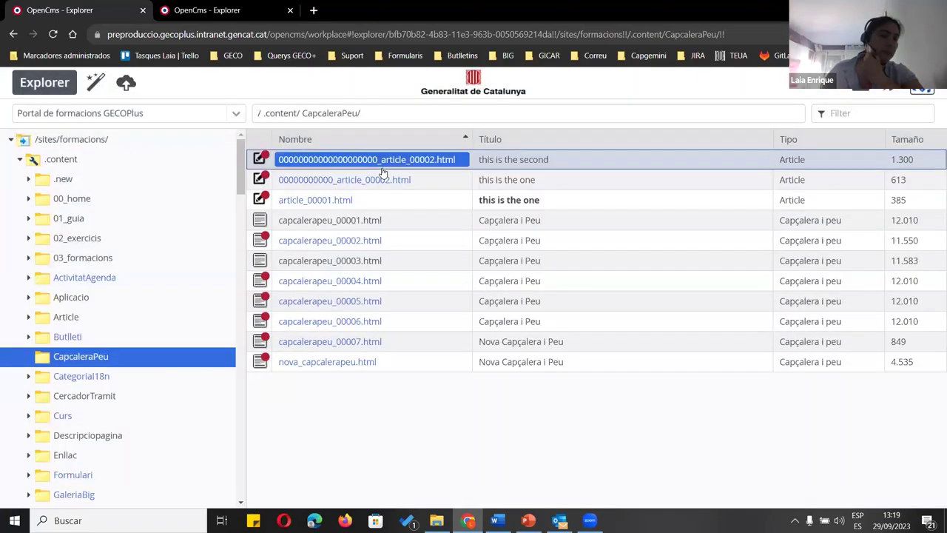
{"action": "left_click", "coordinate": [390, 238]}
{"action": "left_click", "coordinate": [560, 415]}
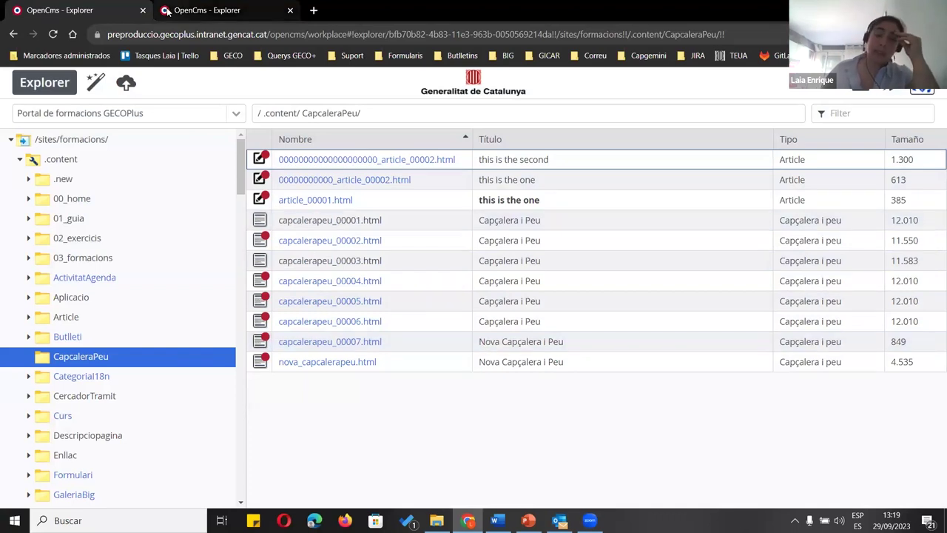
In the duplicated Explorer, go to .content/.new and open the trainer's own Plantilla Interna template
{"action": "left_click", "coordinate": [167, 10]}
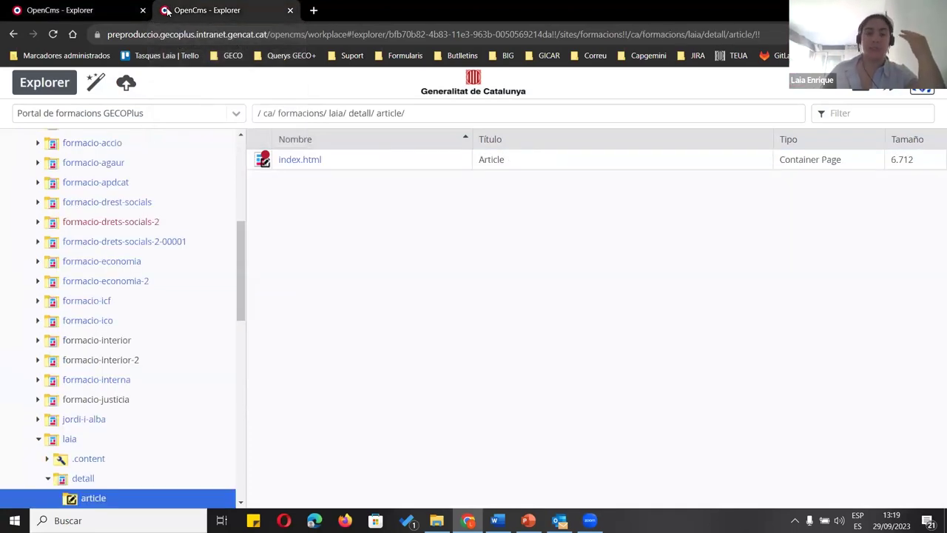
{"action": "scroll", "coordinate": [111, 181], "scroll_direction": "up", "scroll_amount": 5}
{"action": "left_click", "coordinate": [83, 168]}
{"action": "left_click", "coordinate": [83, 6]}
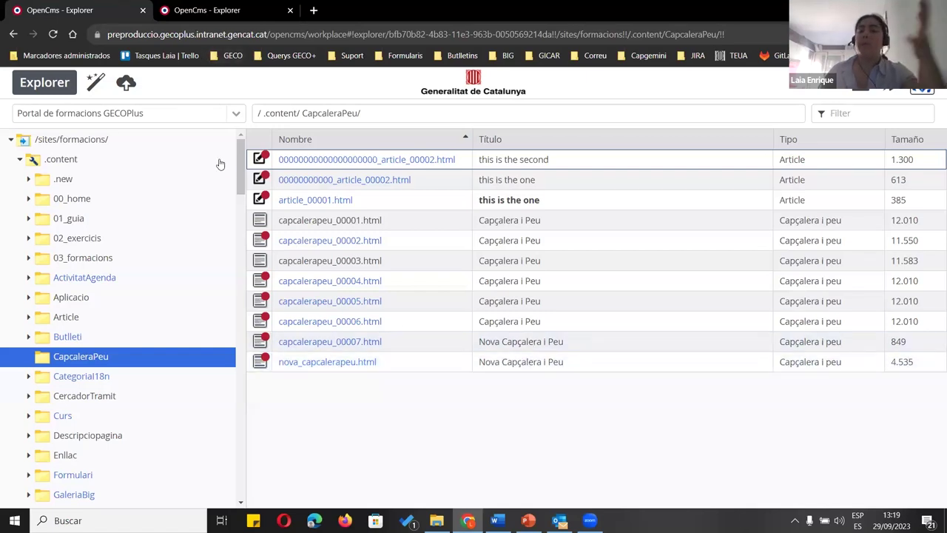
{"action": "left_click", "coordinate": [168, 15]}
{"action": "double_click", "coordinate": [310, 159]}
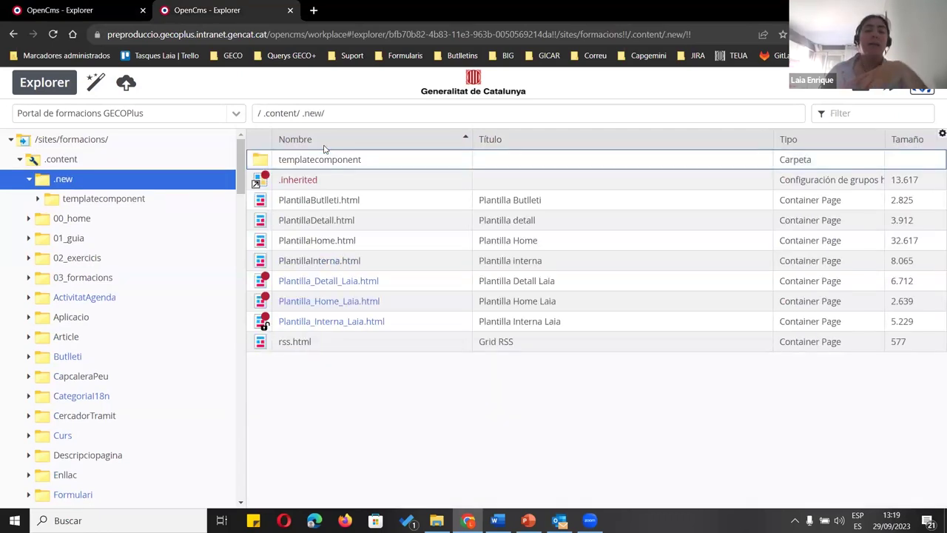
{"action": "left_click", "coordinate": [366, 325]}
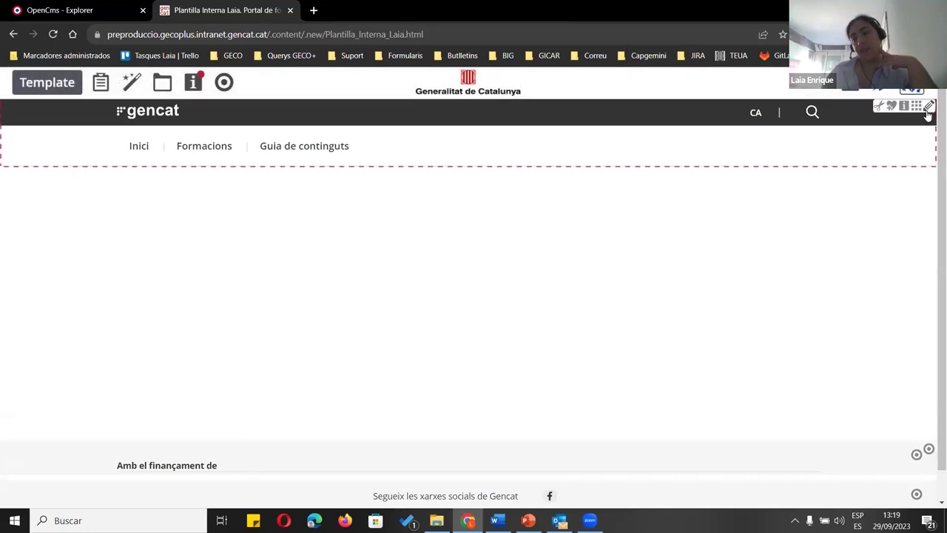
Edit the template's header content and append the trainer's first name to the alias "Nova Capçalera i Peu"
{"action": "left_click", "coordinate": [928, 108]}
{"action": "left_click", "coordinate": [927, 136]}
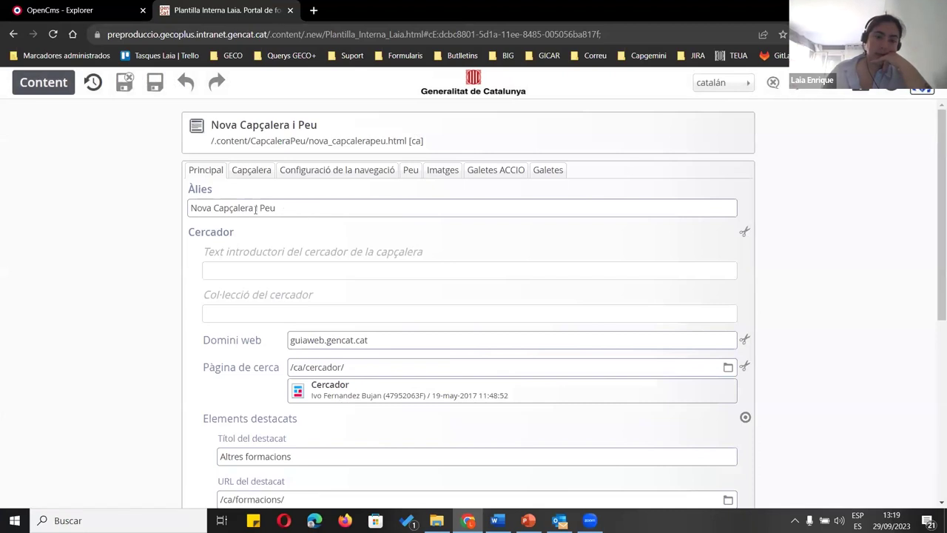
{"action": "left_click", "coordinate": [277, 207]}
{"action": "type", "text": "Laia"}
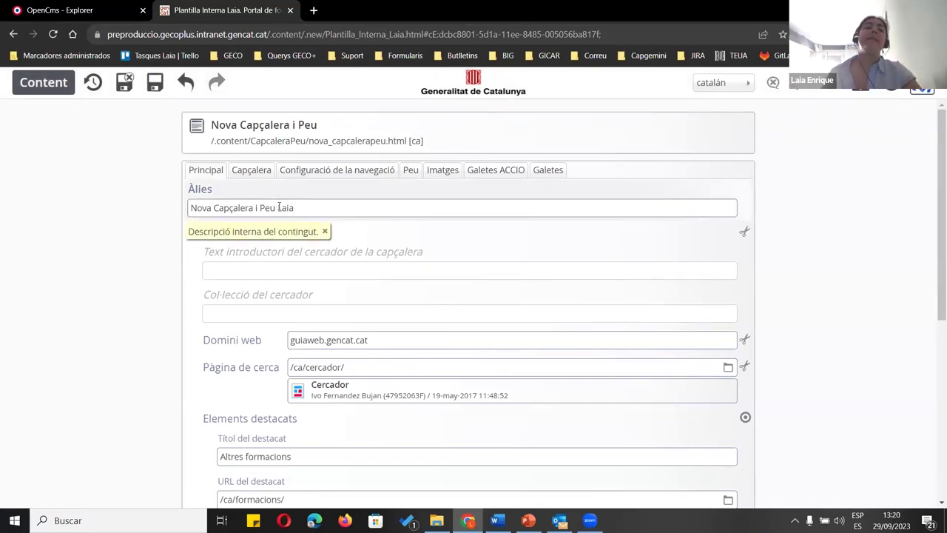
{"action": "left_click", "coordinate": [140, 286]}
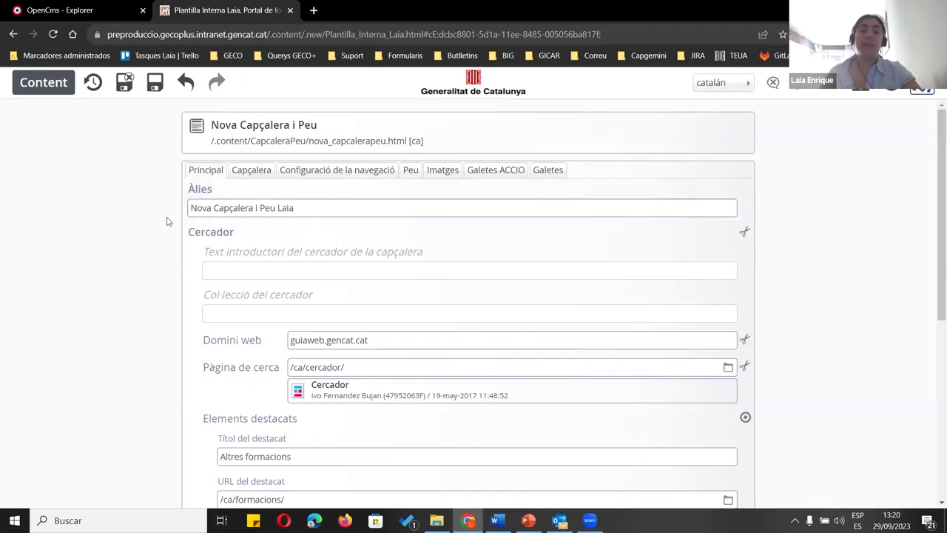
Add a header link titled "Subsite" plus the trainer's first name, and reuse that title as its alternative text
{"action": "left_click", "coordinate": [253, 172]}
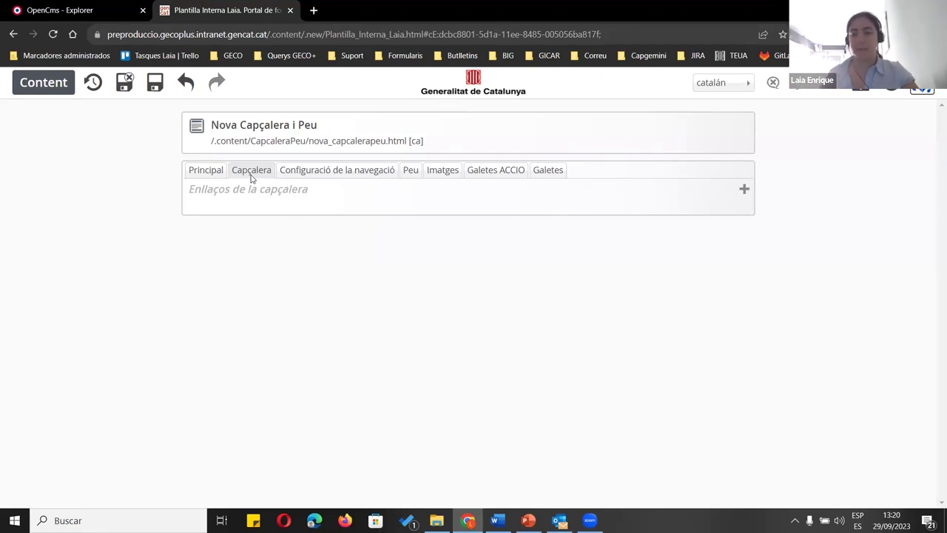
{"action": "left_click", "coordinate": [743, 190]}
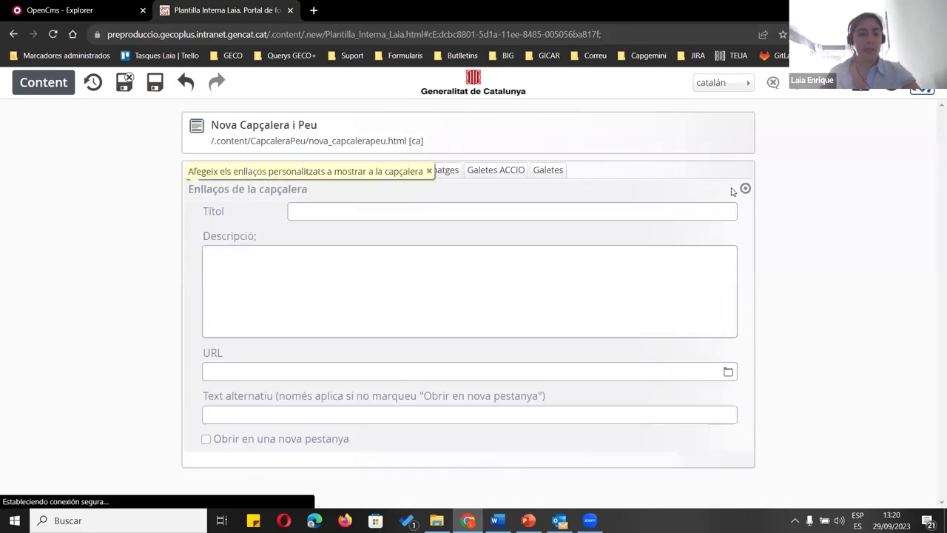
{"action": "left_click", "coordinate": [331, 212]}
{"action": "type", "text": "Sub"}
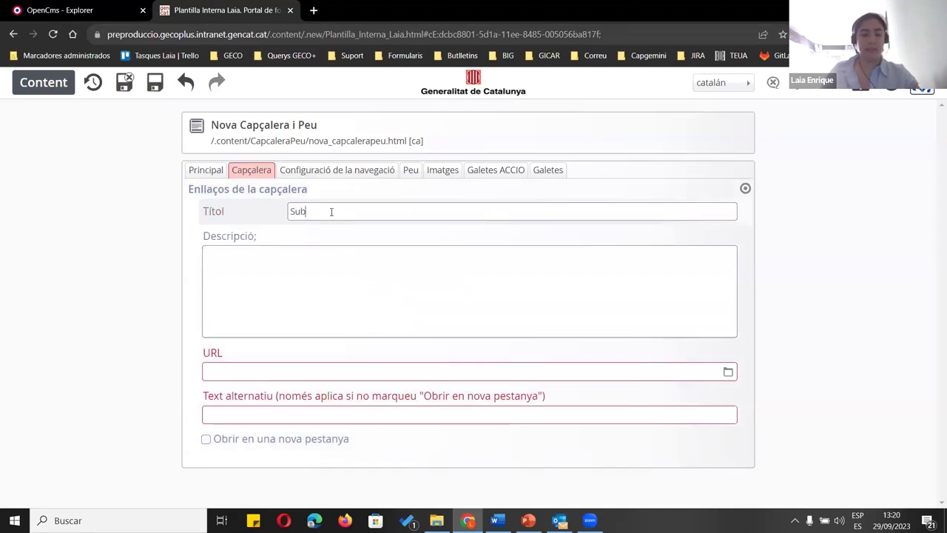
{"action": "type", "text": "site Laia"}
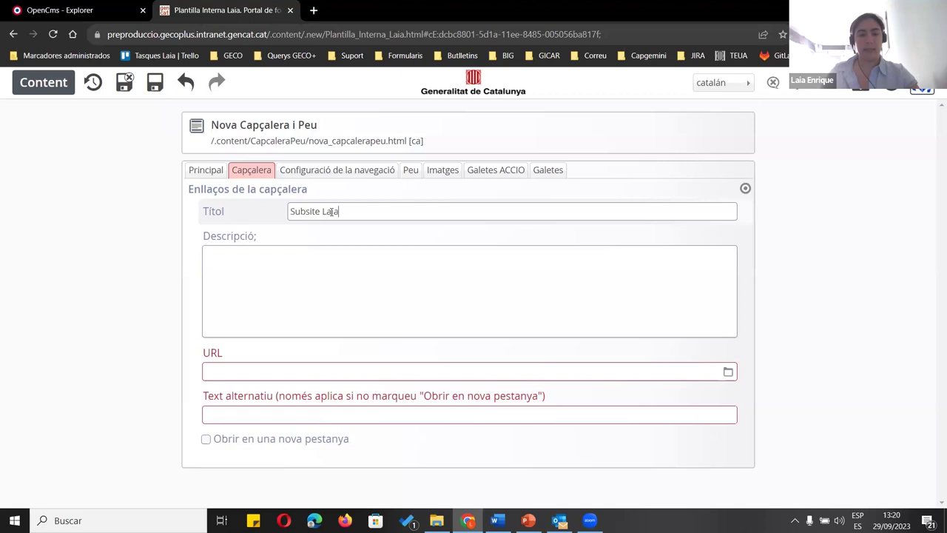
{"action": "key", "text": "ctrl+a"}
{"action": "key", "text": "ctrl+c"}
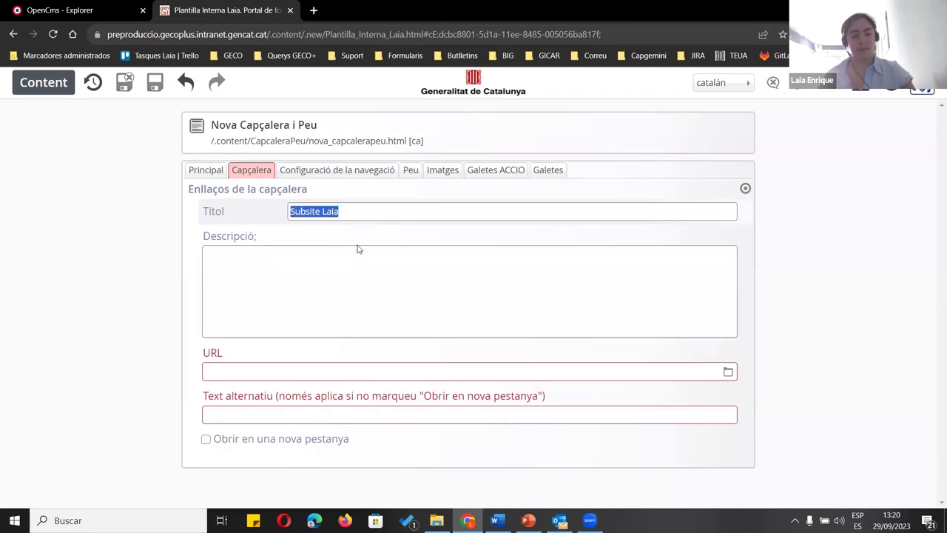
{"action": "left_click", "coordinate": [264, 413]}
{"action": "key", "text": "ctrl+v"}
Set the header link's URL to the trainer's own subsite folder under /ca/formacions/, written in lowercase with a trailing slash
{"action": "left_click", "coordinate": [233, 370]}
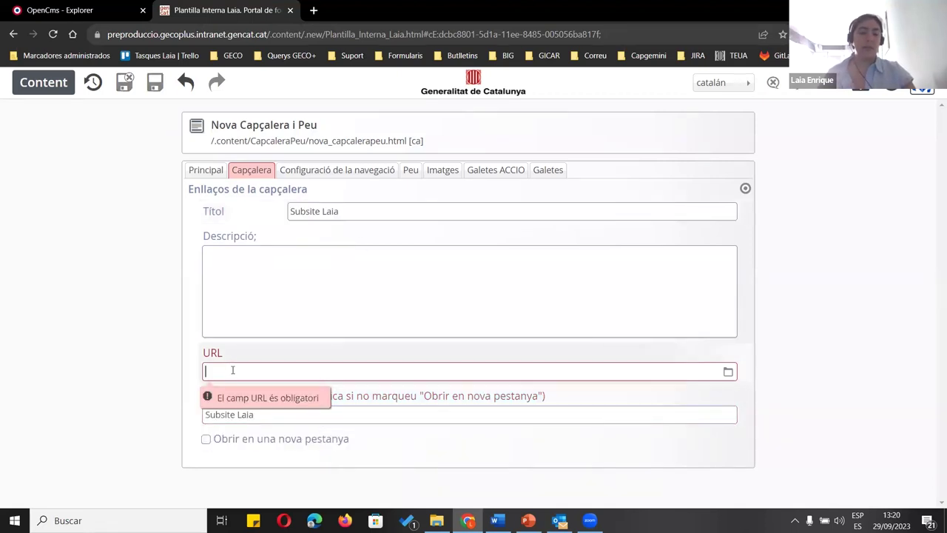
{"action": "type", "text": "/ca"}
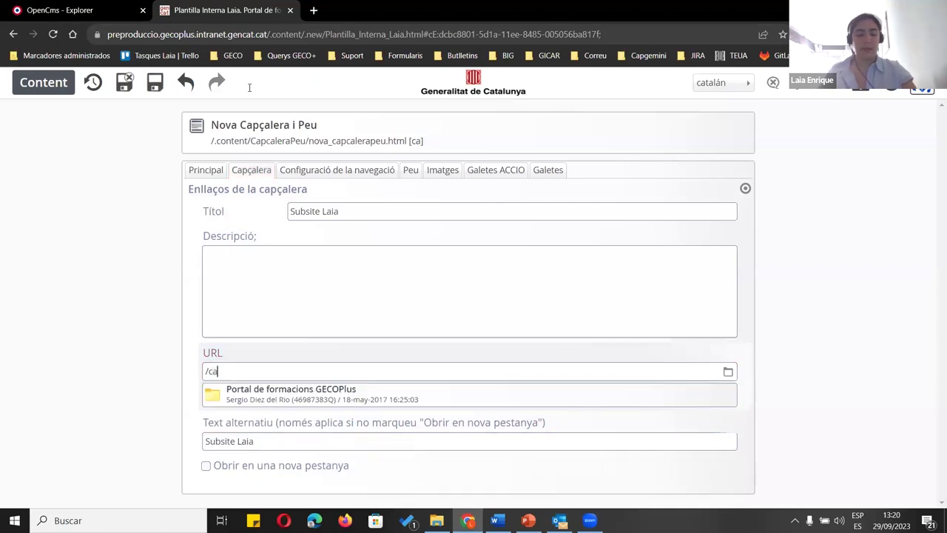
{"action": "type", "text": "/formacio"}
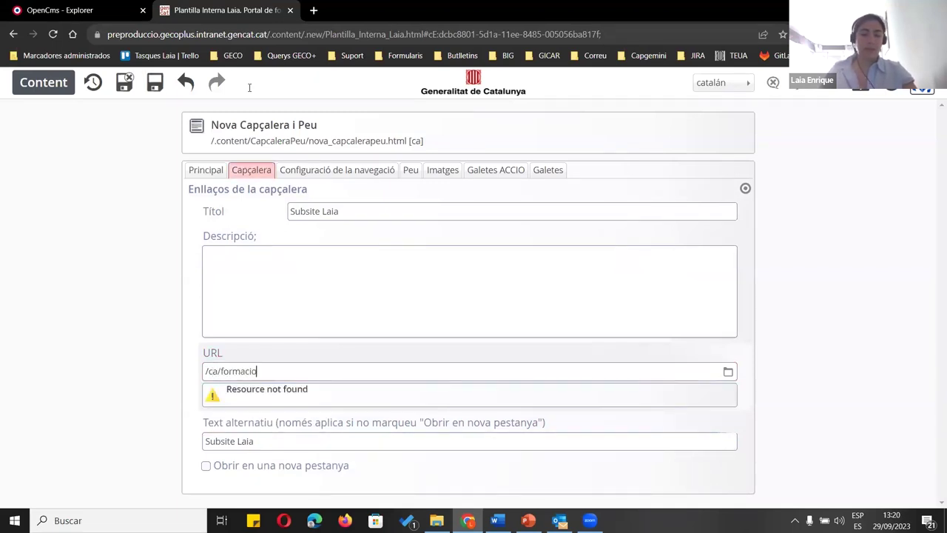
{"action": "type", "text": "ns/L"}
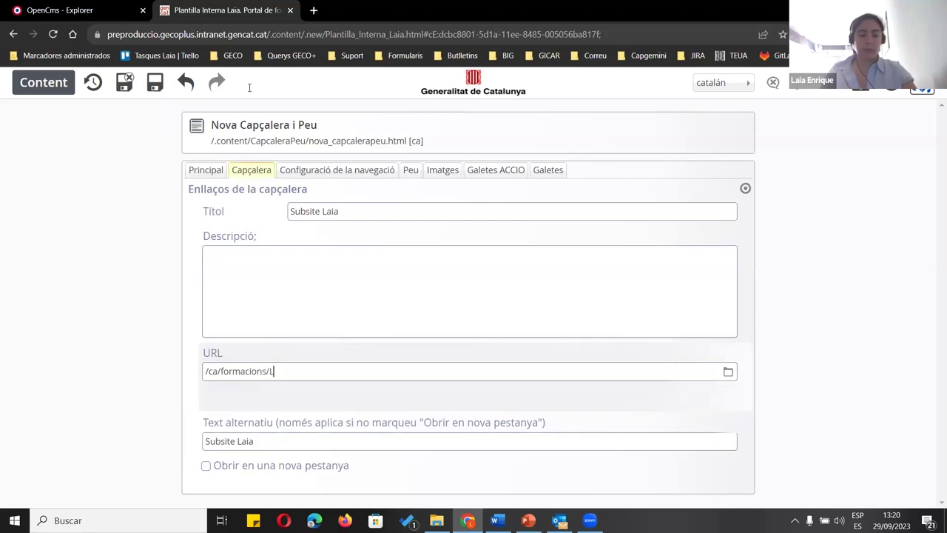
{"action": "type", "text": "aia"}
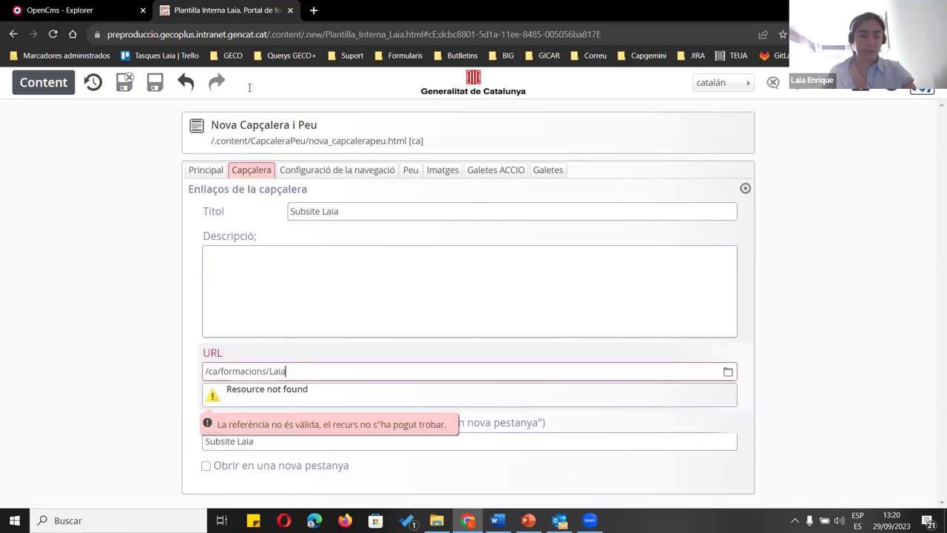
{"action": "key", "text": "BackSpace"}
{"action": "key", "text": "BackSpace"}
{"action": "key", "text": "BackSpace"}
{"action": "key", "text": "BackSpace"}
{"action": "type", "text": "laia/"}
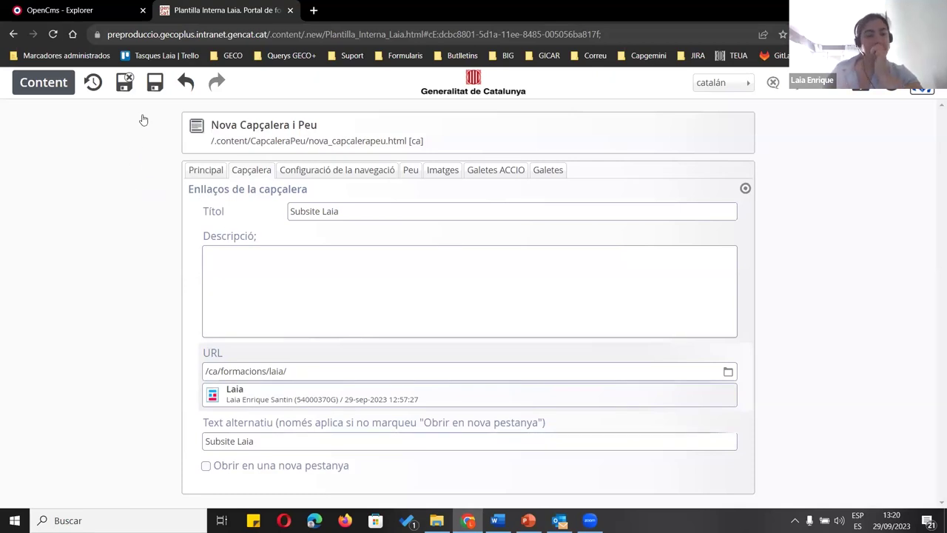
Open the trainer's own Plantilla Home template from .content/.new in the other Explorer tab
{"action": "left_click", "coordinate": [336, 171]}
{"action": "left_click", "coordinate": [253, 172]}
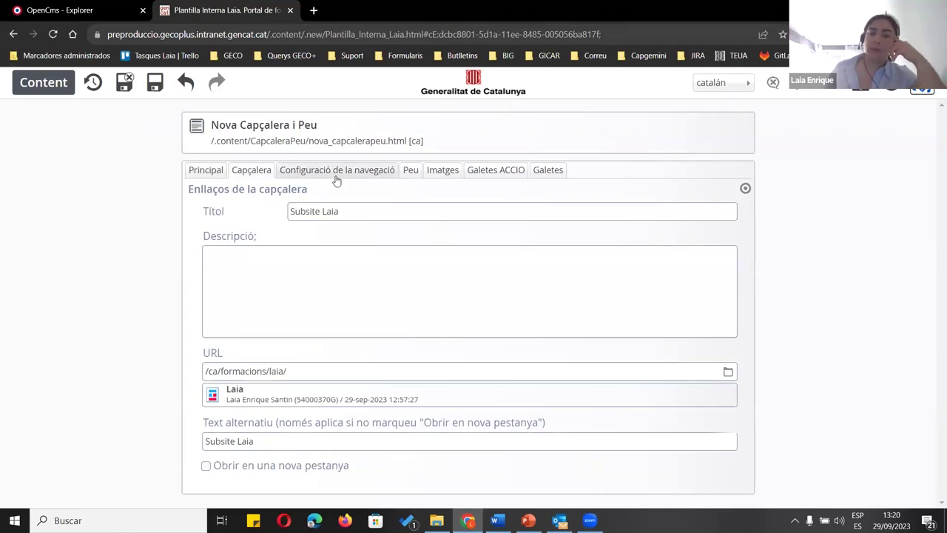
{"action": "left_click", "coordinate": [103, 11]}
{"action": "left_click", "coordinate": [95, 163]}
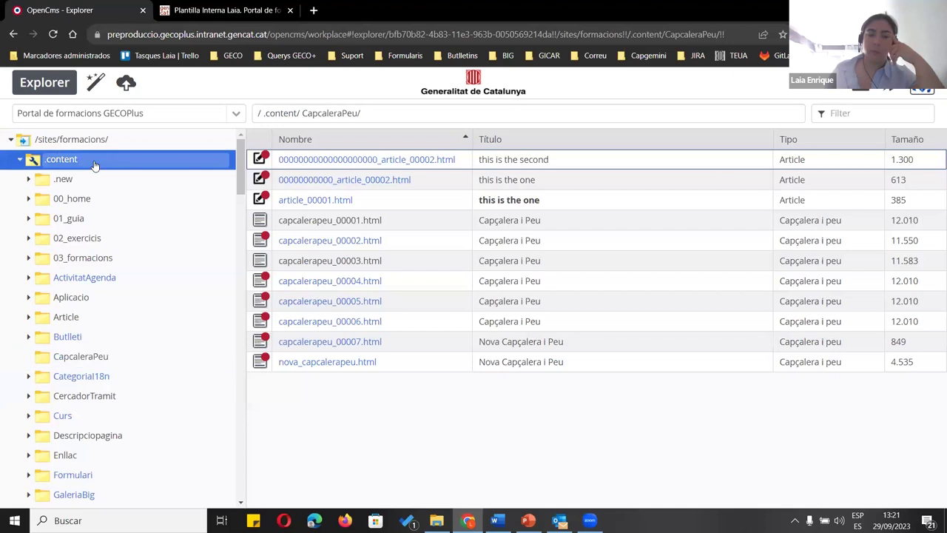
{"action": "double_click", "coordinate": [289, 159]}
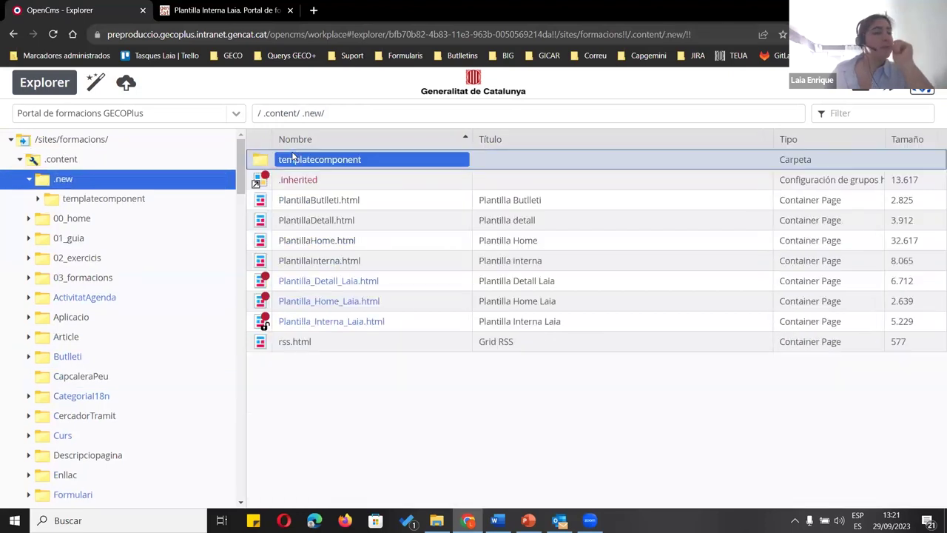
{"action": "double_click", "coordinate": [320, 299]}
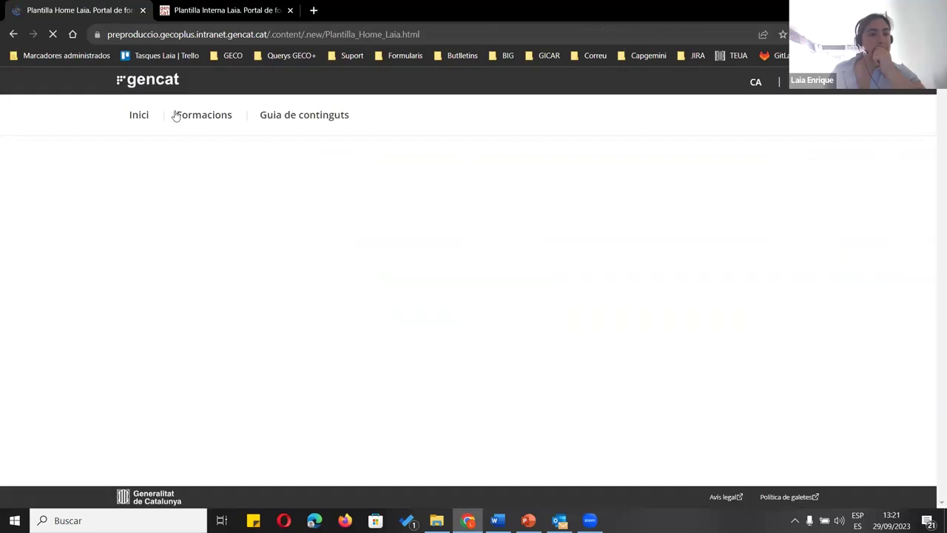
Compare the Home template's main menu with the navigation points configured in the Nova Capçalera i Peu content
{"action": "left_click_drag", "start_coordinate": [178, 115], "coordinate": [373, 152]}
{"action": "left_click", "coordinate": [157, 8]}
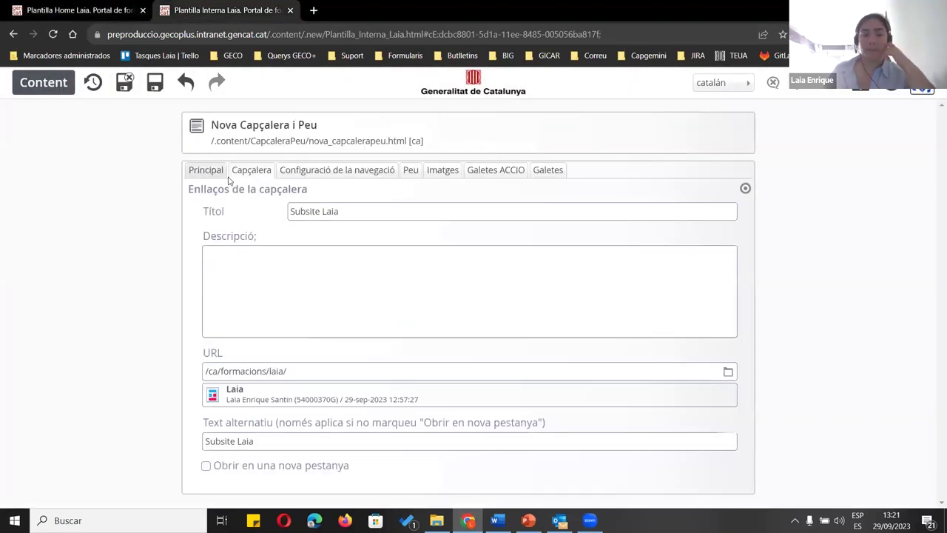
{"action": "left_click", "coordinate": [311, 169]}
{"action": "scroll", "coordinate": [208, 255], "scroll_direction": "down", "scroll_amount": 5}
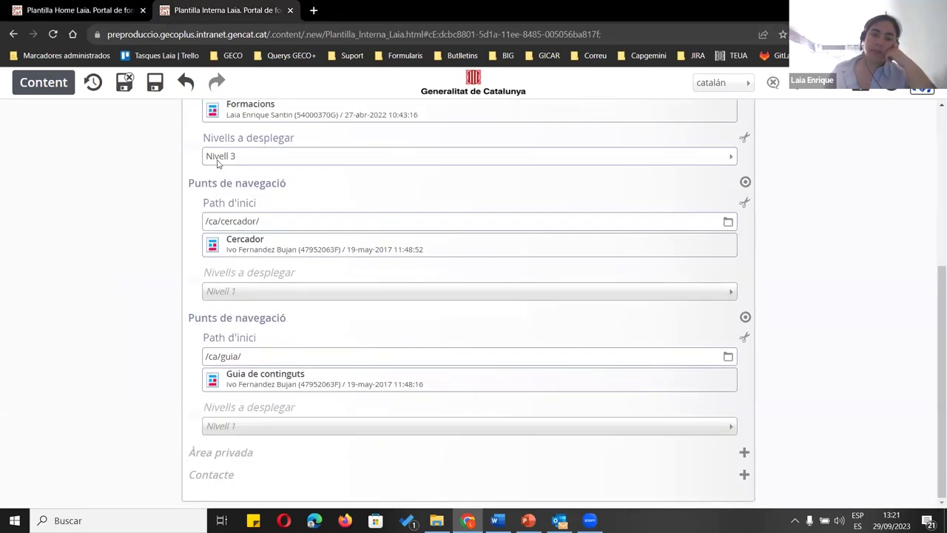
{"action": "left_click", "coordinate": [49, 9]}
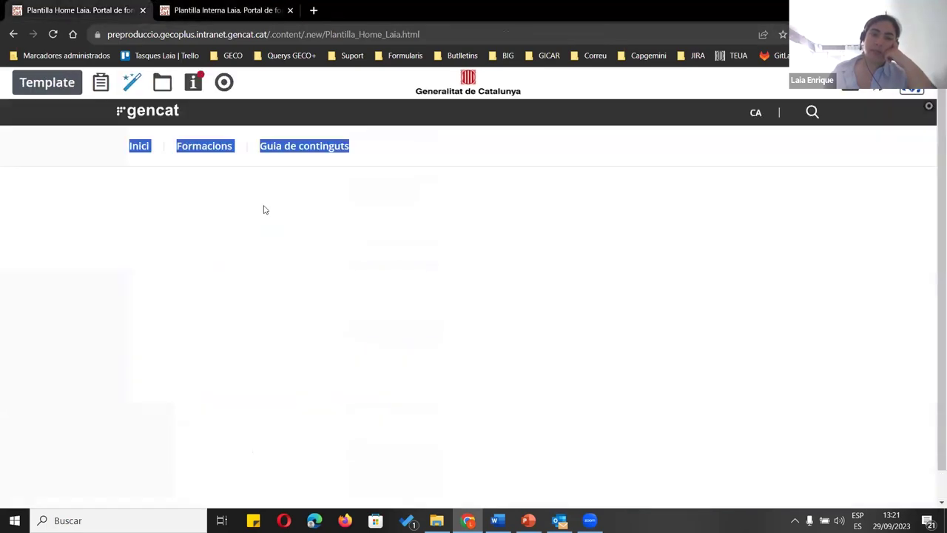
Check the Home template's menu entries against the last navigation points configured in the Nova Capçalera i Peu content
{"action": "left_click", "coordinate": [111, 146]}
{"action": "left_click", "coordinate": [157, 10]}
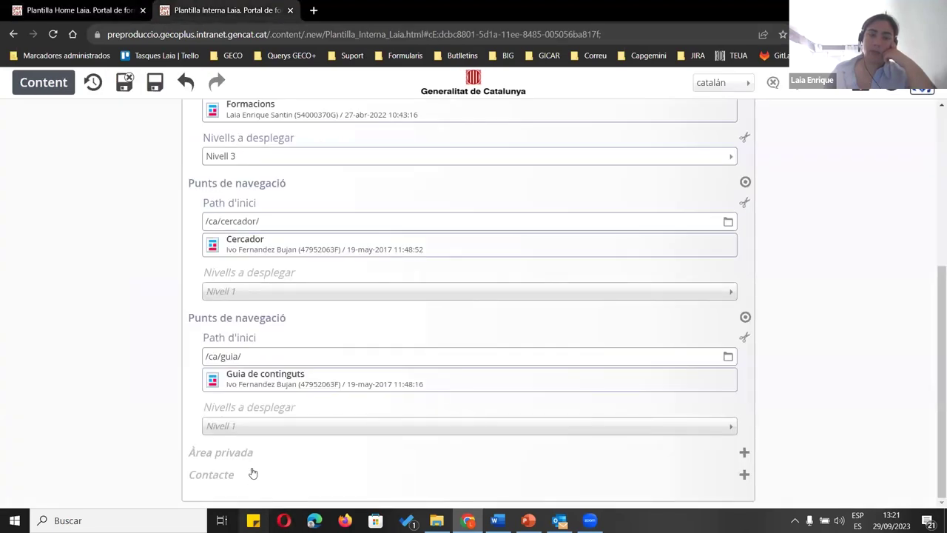
{"action": "left_click", "coordinate": [45, 10]}
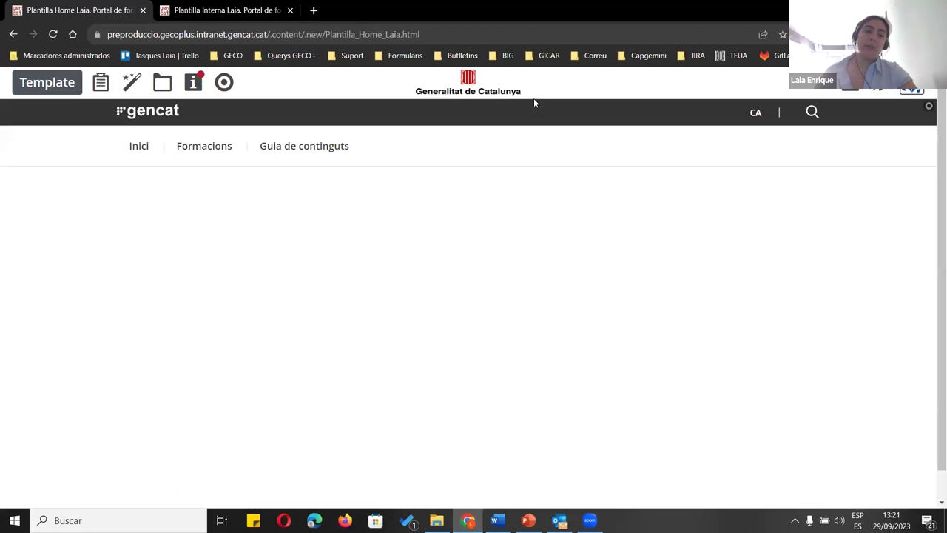
{"action": "key", "text": "ctrl+Tab"}
{"action": "scroll", "coordinate": [313, 355], "scroll_direction": "up", "scroll_amount": 4}
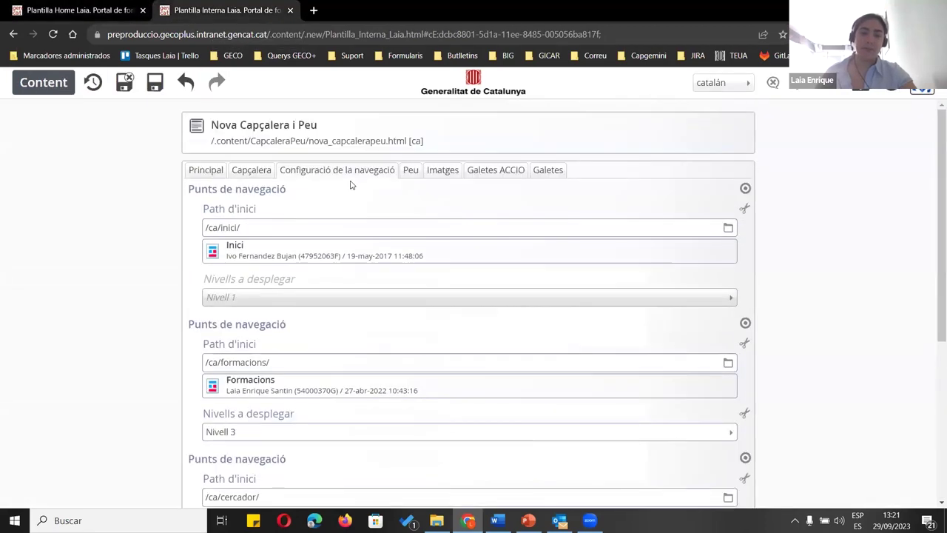
Review the footer settings of Nova Capçalera i Peu, focusing on the logo link's title, description, image and URL
{"action": "left_click", "coordinate": [410, 171]}
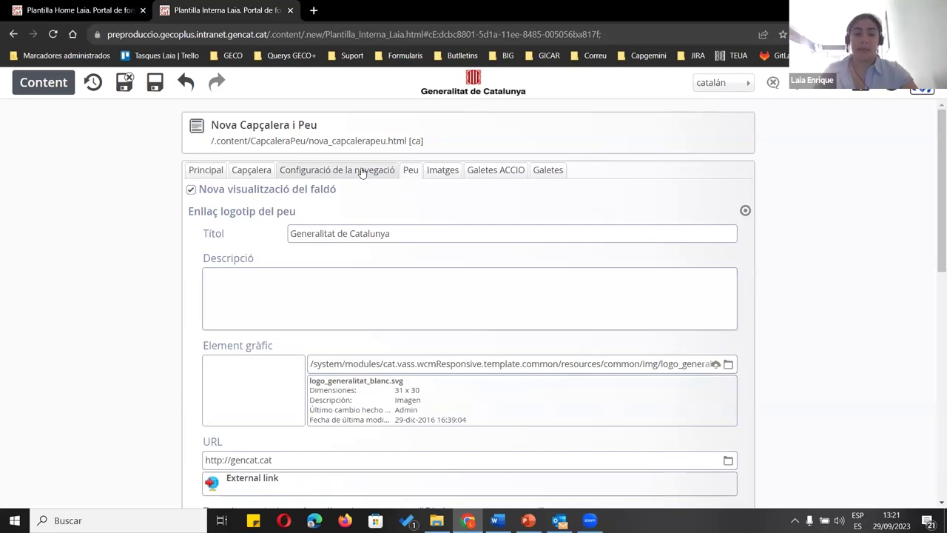
{"action": "scroll", "coordinate": [230, 365], "scroll_direction": "down", "scroll_amount": 1}
{"action": "scroll", "coordinate": [230, 365], "scroll_direction": "down", "scroll_amount": 10}
{"action": "scroll", "coordinate": [267, 226], "scroll_direction": "up", "scroll_amount": 11}
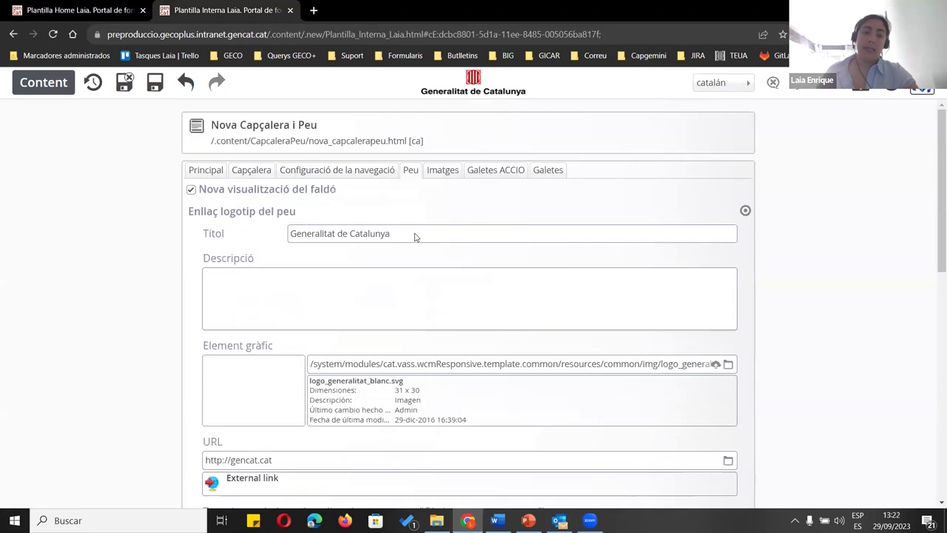
{"action": "left_click_drag", "start_coordinate": [415, 236], "coordinate": [201, 235]}
{"action": "scroll", "coordinate": [127, 237], "scroll_direction": "down", "scroll_amount": 10}
{"action": "scroll", "coordinate": [195, 239], "scroll_direction": "up", "scroll_amount": 10}
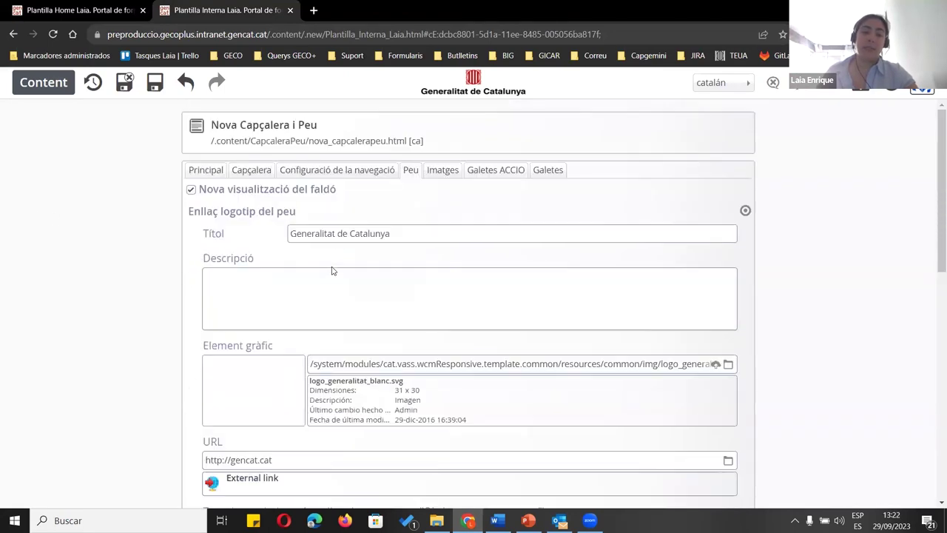
{"action": "scroll", "coordinate": [371, 303], "scroll_direction": "down", "scroll_amount": 3}
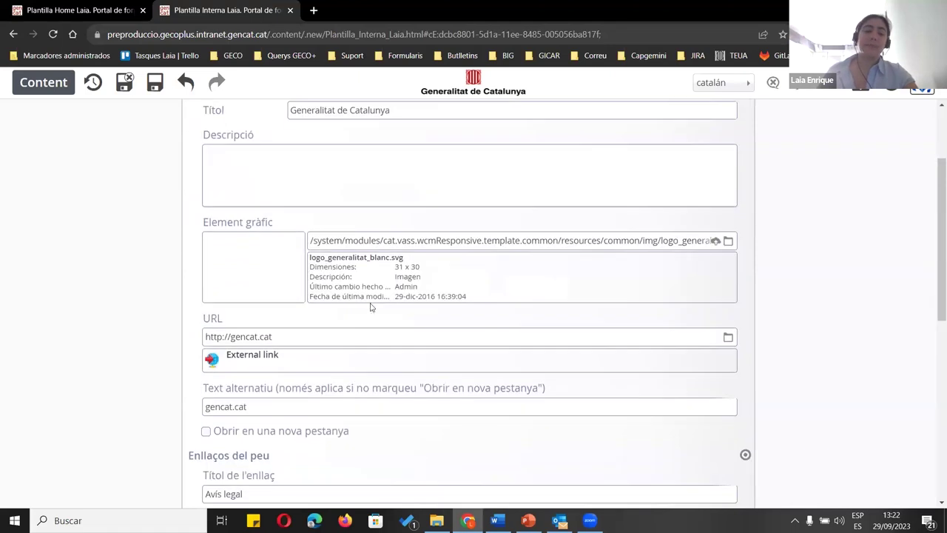
{"action": "scroll", "coordinate": [292, 352], "scroll_direction": "down", "scroll_amount": 1}
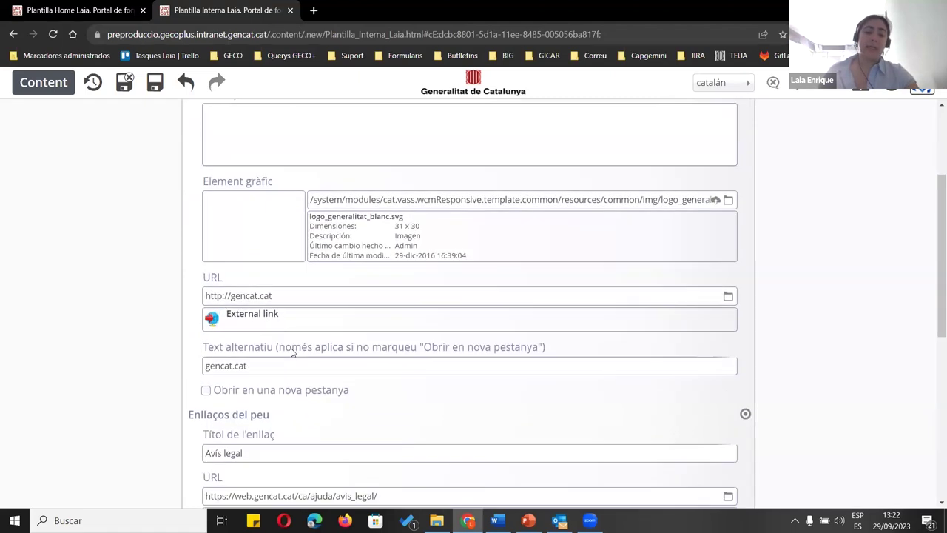
Examine the footer's alternative text, its Avís legal and Política de galetes links, and the Faldó text
{"action": "scroll", "coordinate": [291, 352], "scroll_direction": "down", "scroll_amount": 2}
{"action": "left_click_drag", "start_coordinate": [273, 283], "coordinate": [137, 283]}
{"action": "left_click", "coordinate": [89, 336]}
{"action": "scroll", "coordinate": [296, 335], "scroll_direction": "down", "scroll_amount": 5}
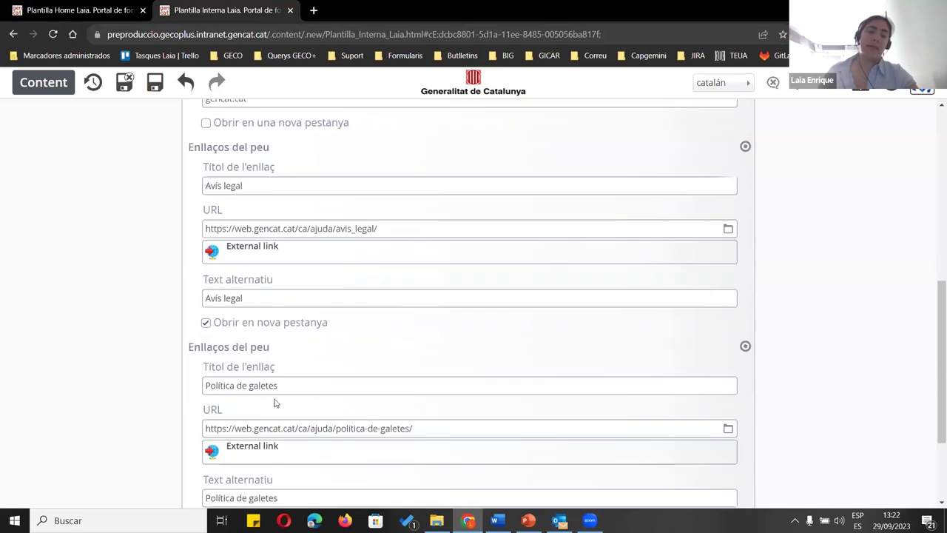
{"action": "left_click_drag", "start_coordinate": [318, 383], "coordinate": [85, 329]}
{"action": "scroll", "coordinate": [85, 311], "scroll_direction": "down", "scroll_amount": 4}
{"action": "left_click", "coordinate": [85, 311]}
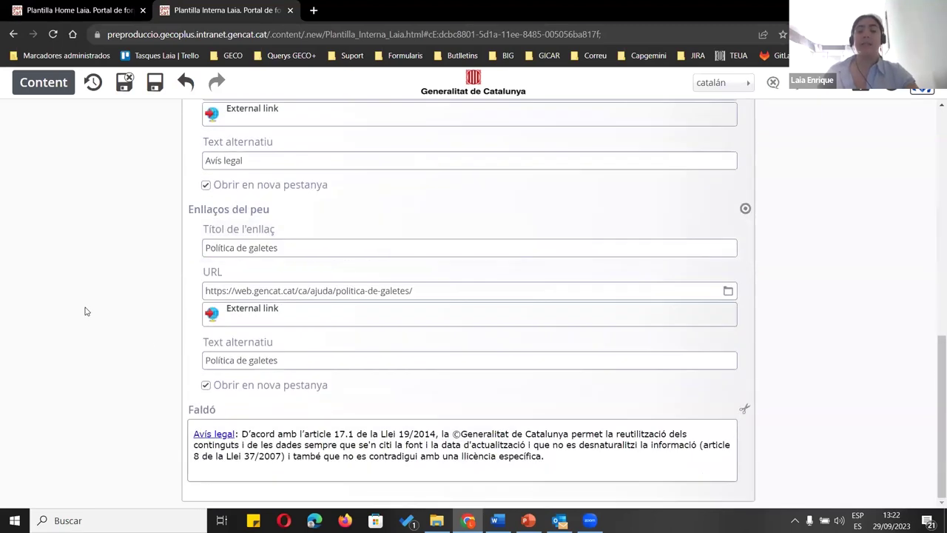
{"action": "scroll", "coordinate": [84, 310], "scroll_direction": "up", "scroll_amount": 3}
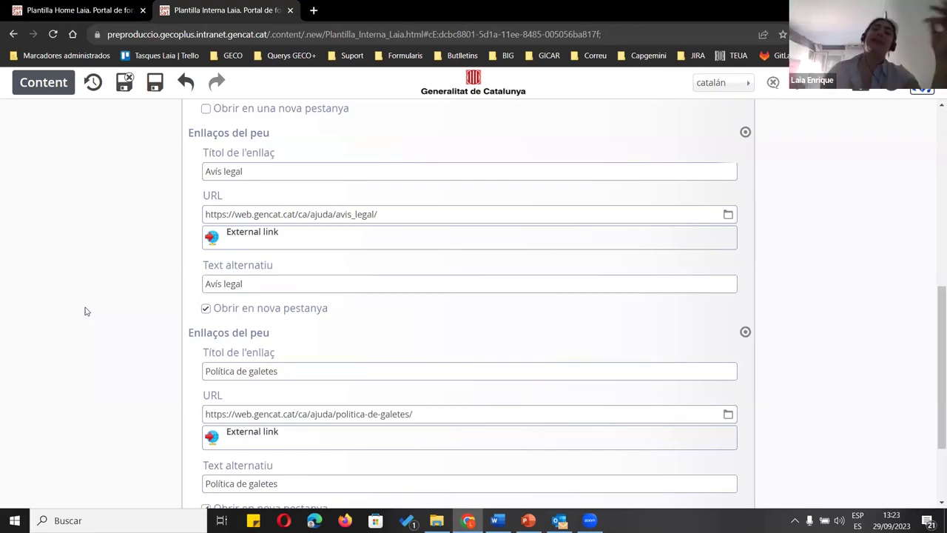
{"action": "scroll", "coordinate": [403, 416], "scroll_direction": "up", "scroll_amount": 10}
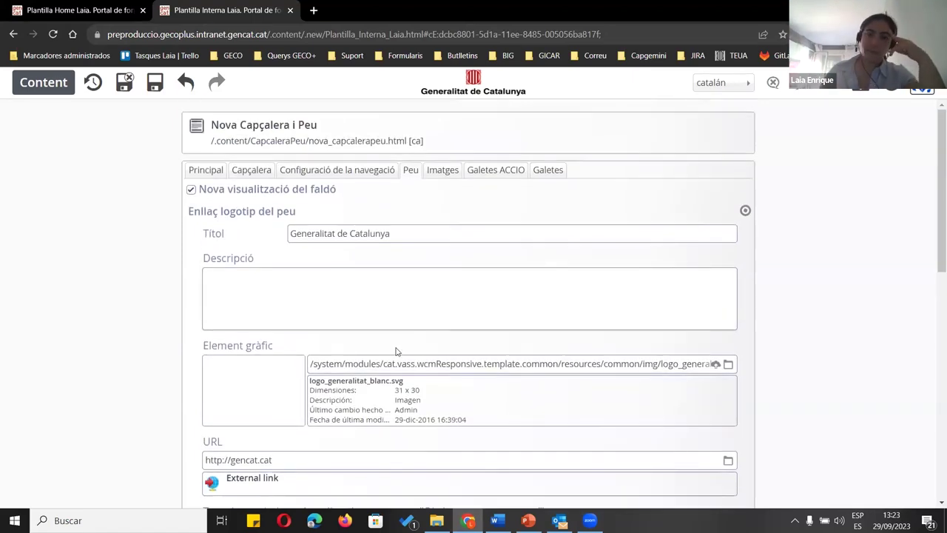
Save and close the Nova Capçalera i Peu content, and save the header's inherited group in the Interna template
{"action": "left_click", "coordinate": [194, 173]}
{"action": "left_click", "coordinate": [125, 84]}
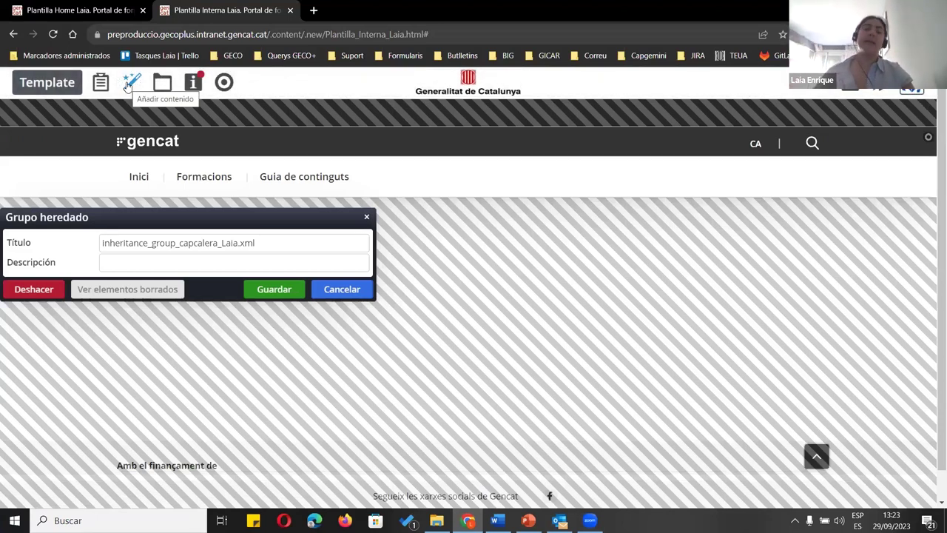
{"action": "left_click", "coordinate": [272, 290]}
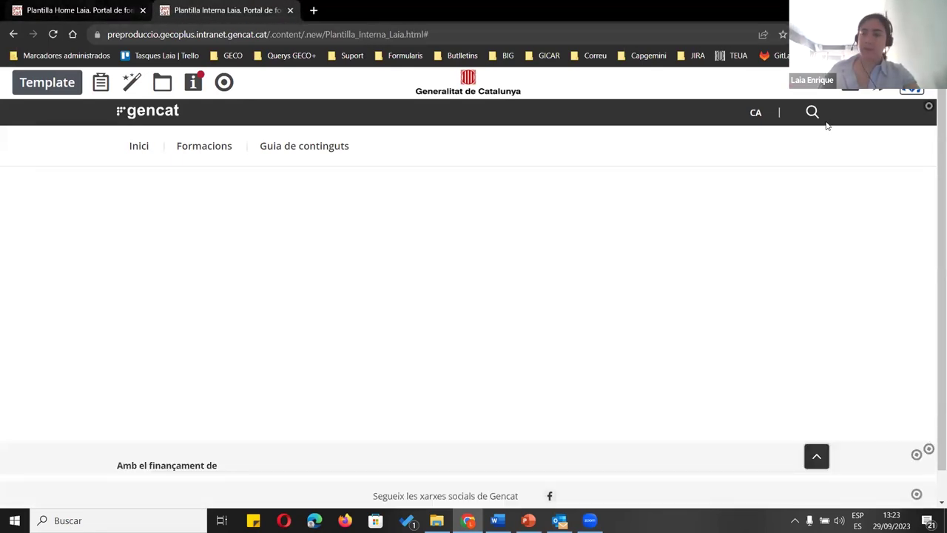
Open the trainer's own subsite folder under /ca/formacions/ in the Explorer
{"action": "left_click", "coordinate": [879, 86]}
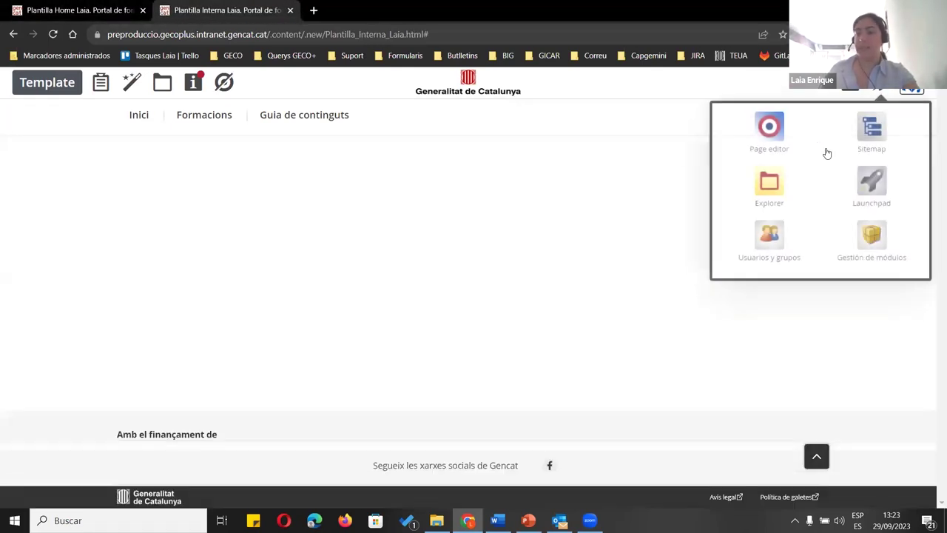
{"action": "left_click", "coordinate": [772, 179]}
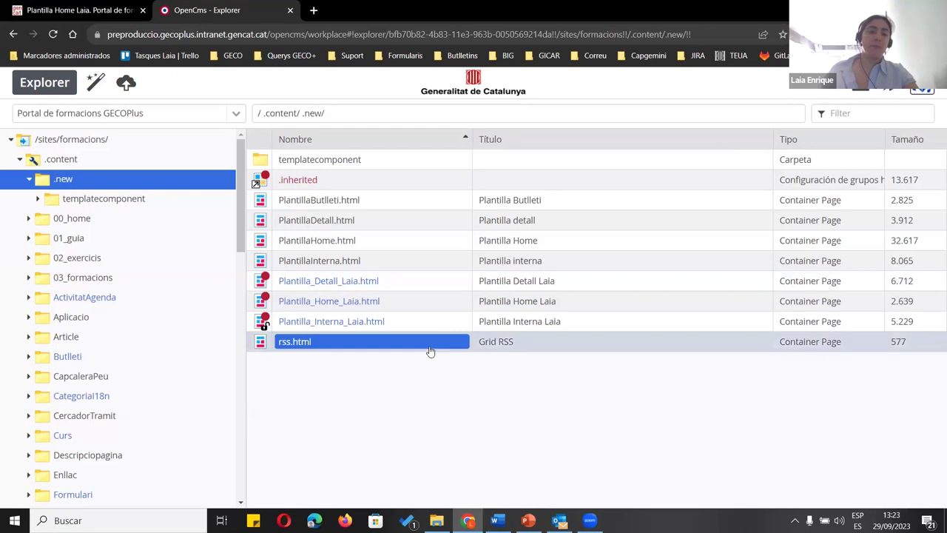
{"action": "left_click", "coordinate": [258, 113]}
{"action": "left_click", "coordinate": [338, 206]}
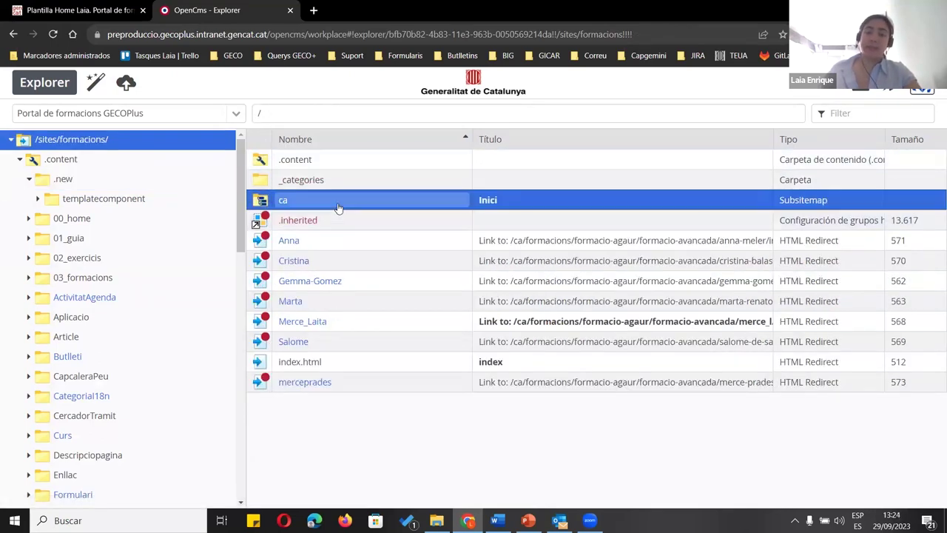
{"action": "double_click", "coordinate": [338, 206]}
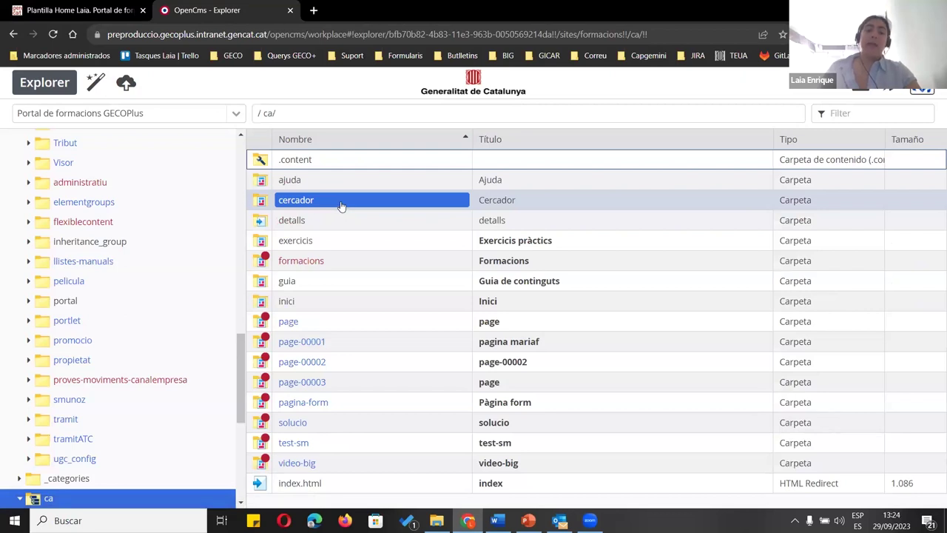
{"action": "left_click", "coordinate": [360, 442]}
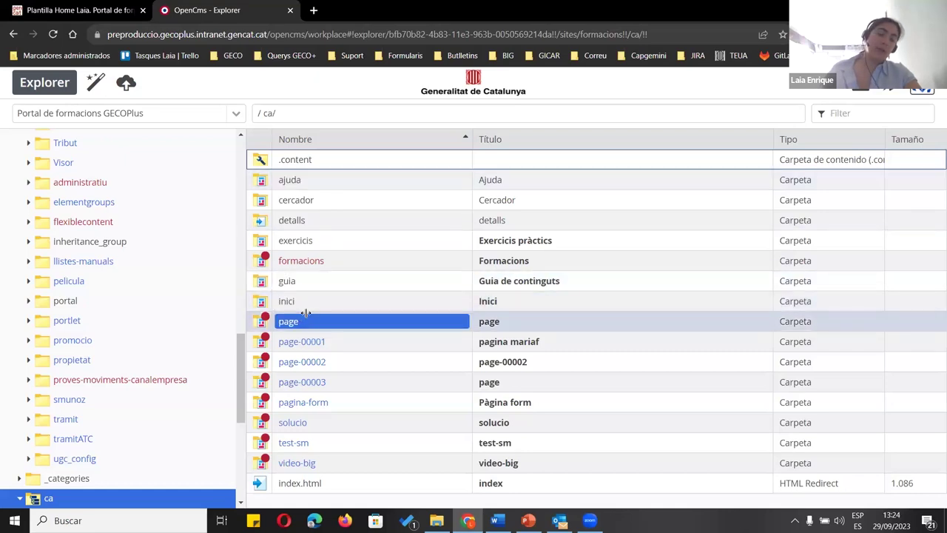
{"action": "double_click", "coordinate": [342, 264]}
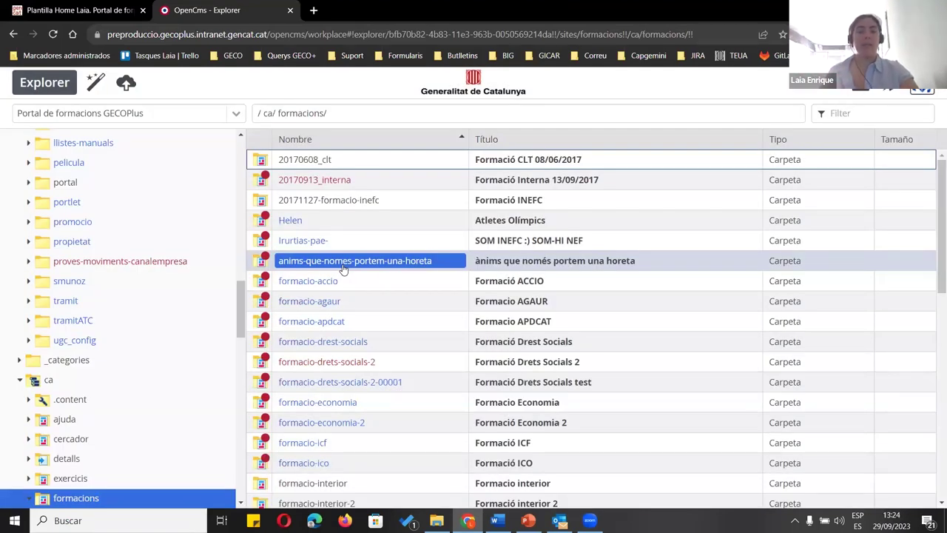
{"action": "scroll", "coordinate": [351, 286], "scroll_direction": "down", "scroll_amount": 3}
{"action": "left_click", "coordinate": [347, 337]}
{"action": "double_click", "coordinate": [347, 337]}
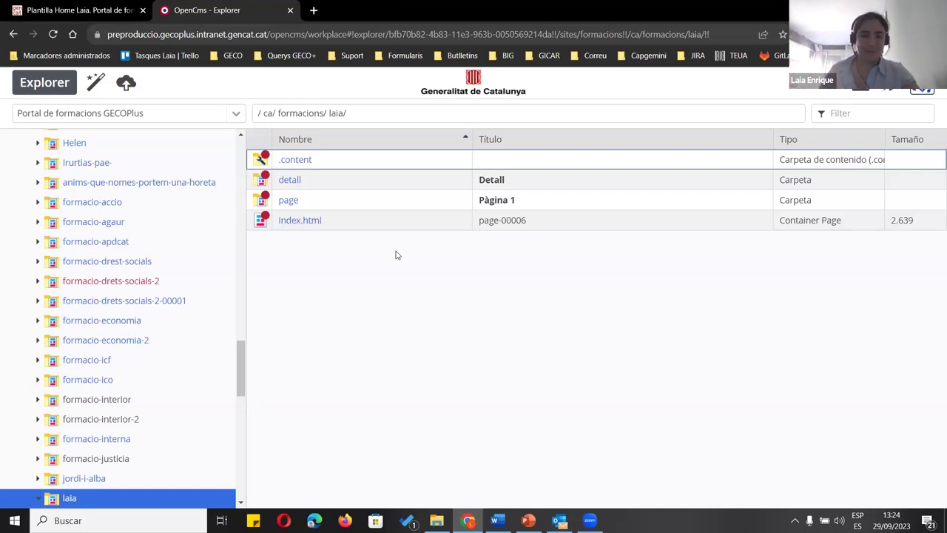
Open the sitemap of the trainer's own subsite from its folder
{"action": "left_click", "coordinate": [288, 219]}
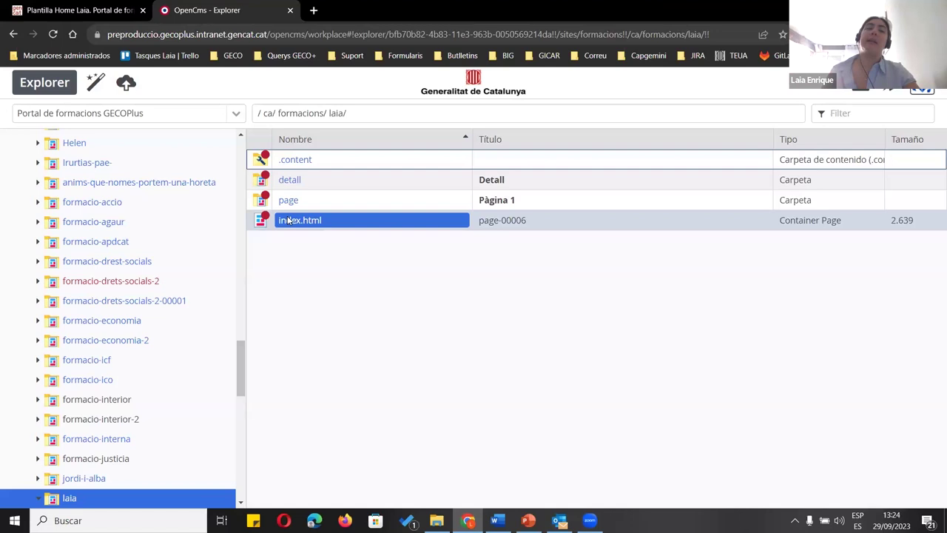
{"action": "left_click", "coordinate": [289, 220]}
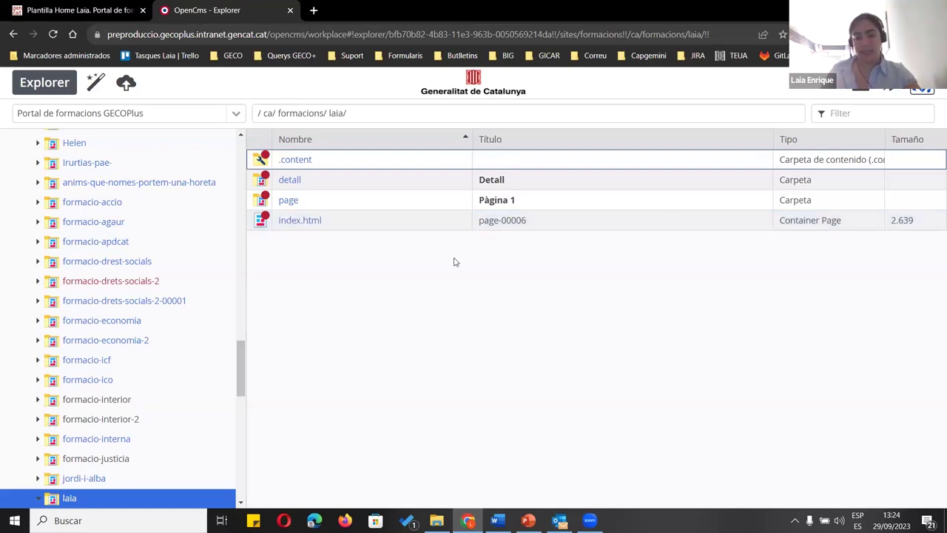
{"action": "left_click", "coordinate": [921, 88]}
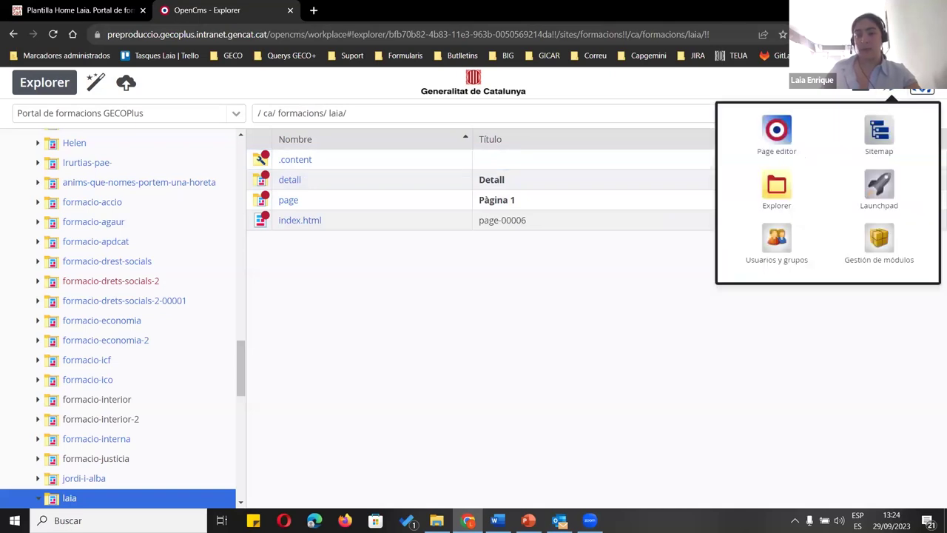
{"action": "left_click", "coordinate": [877, 128]}
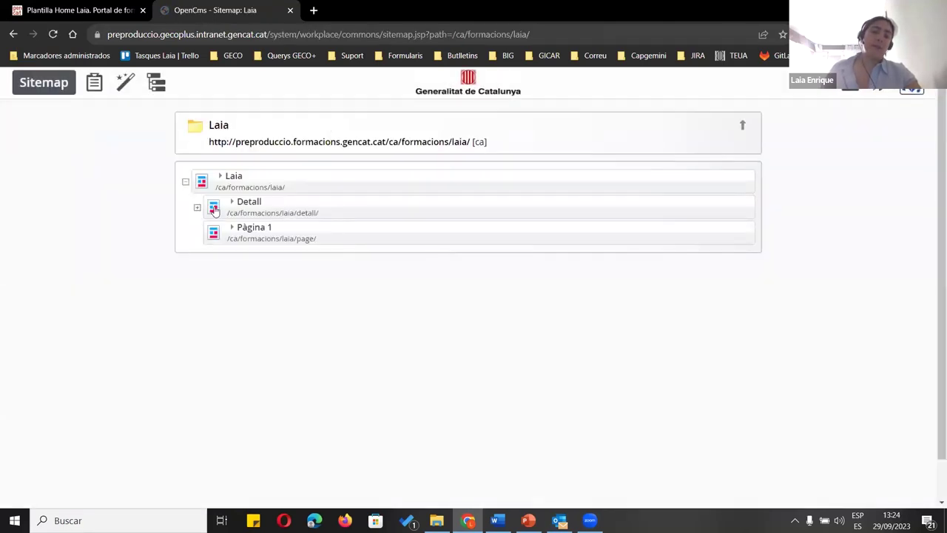
Create a child page under the subsite's root page using the trainer's own Plantilla Interna as the model
{"action": "left_click", "coordinate": [730, 182]}
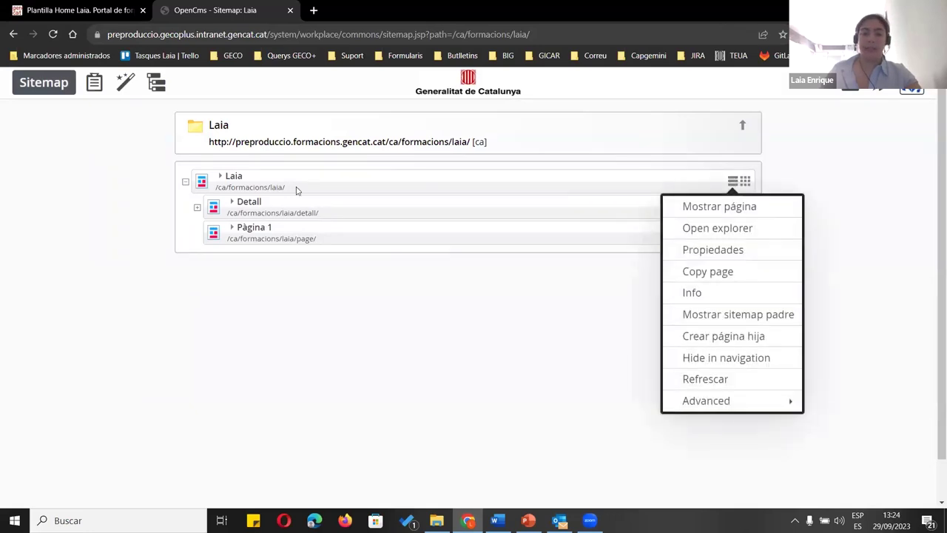
{"action": "left_click", "coordinate": [725, 336]}
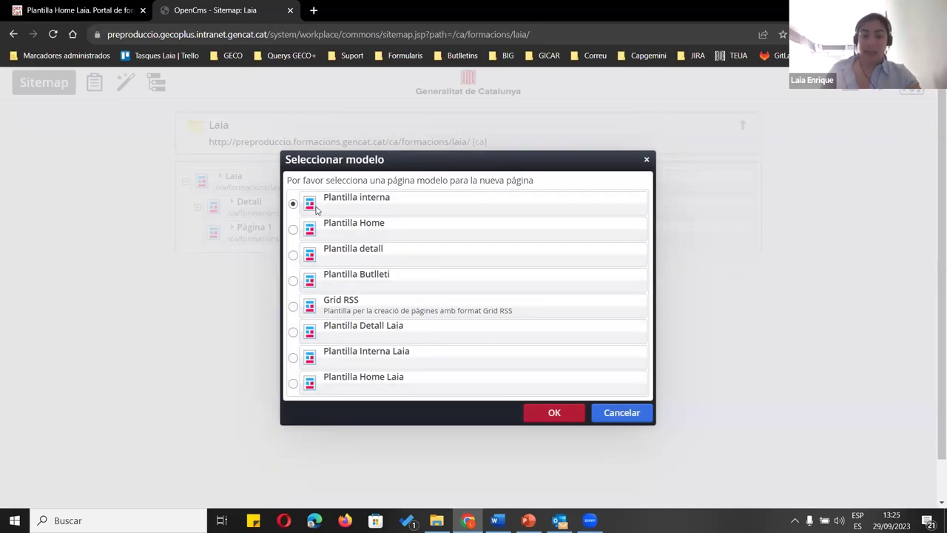
{"action": "left_click_drag", "start_coordinate": [318, 198], "coordinate": [374, 205]}
{"action": "triple_click", "coordinate": [394, 204]}
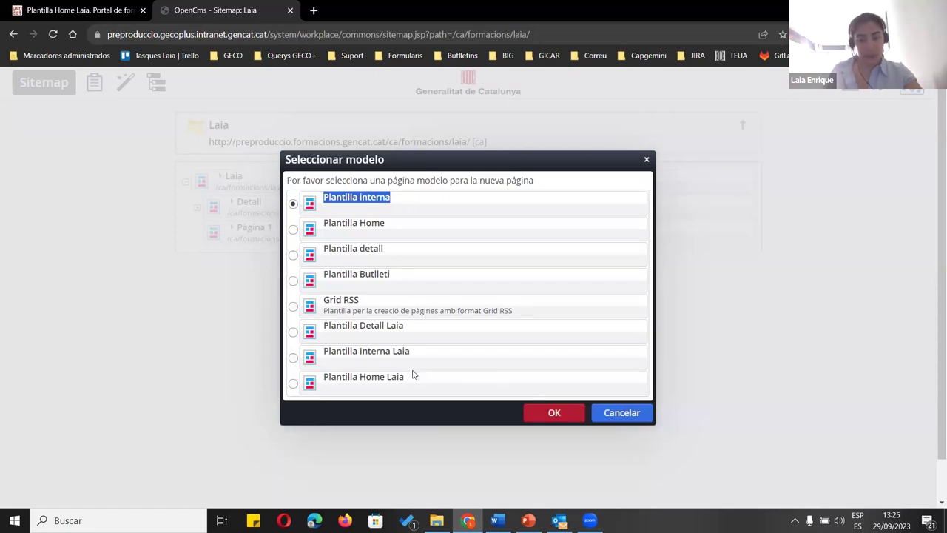
{"action": "left_click", "coordinate": [301, 361]}
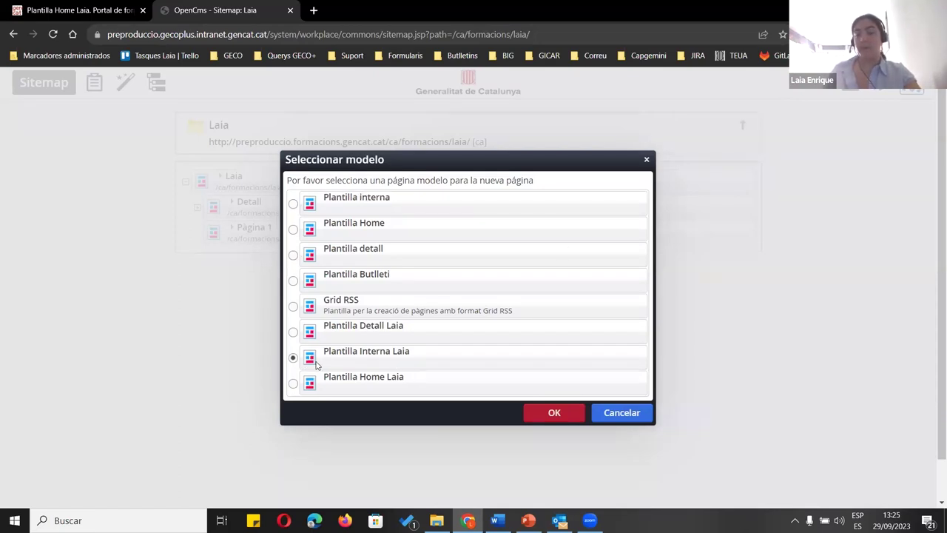
{"action": "left_click", "coordinate": [554, 413]}
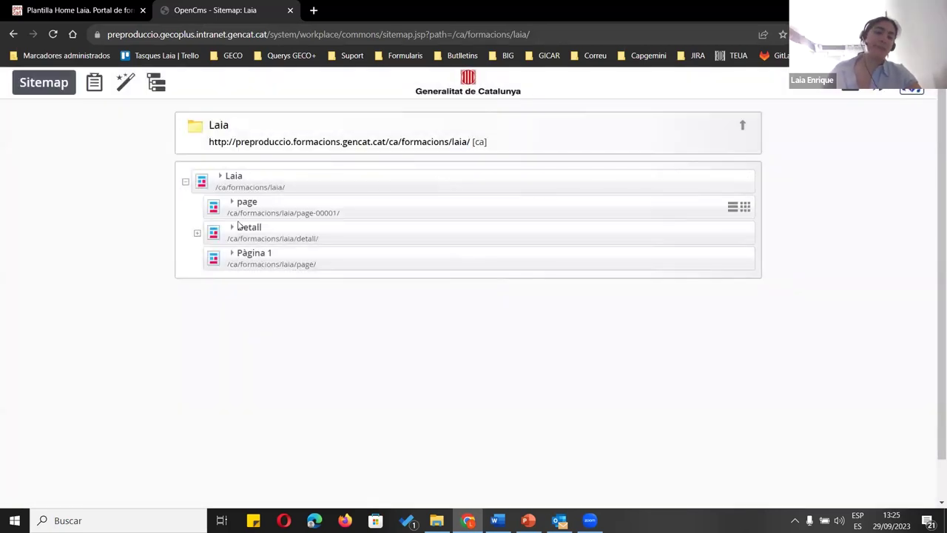
Delete the newly created child page from the trainer's subsite
{"action": "left_click", "coordinate": [737, 209]}
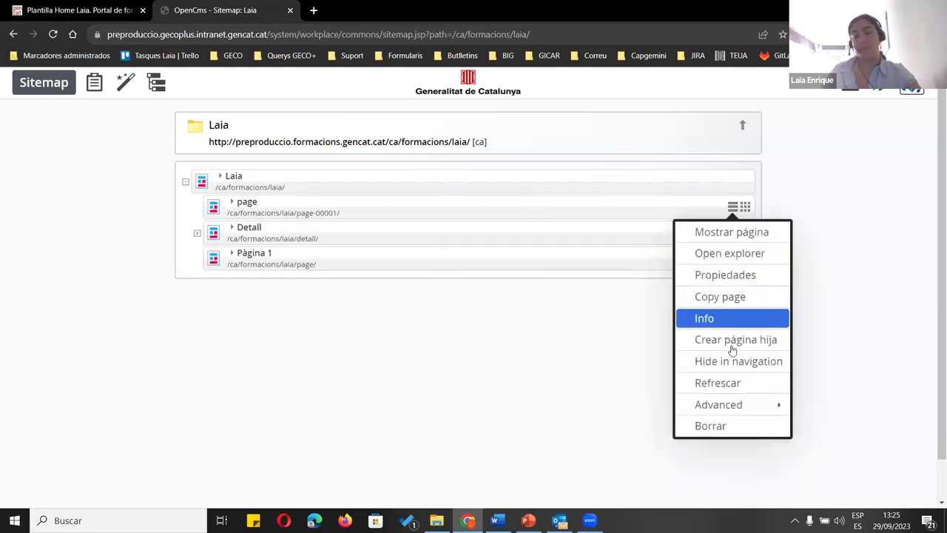
{"action": "left_click", "coordinate": [719, 425]}
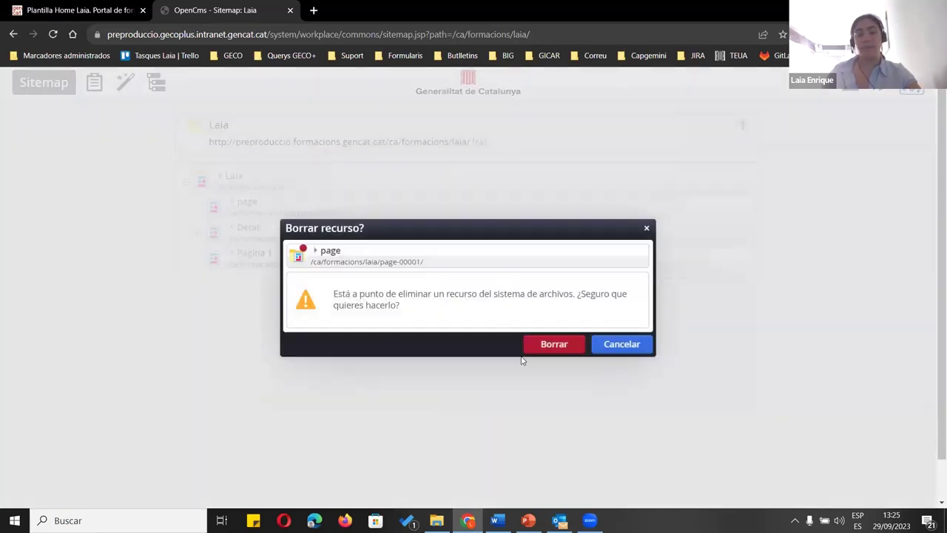
{"action": "left_click", "coordinate": [543, 345]}
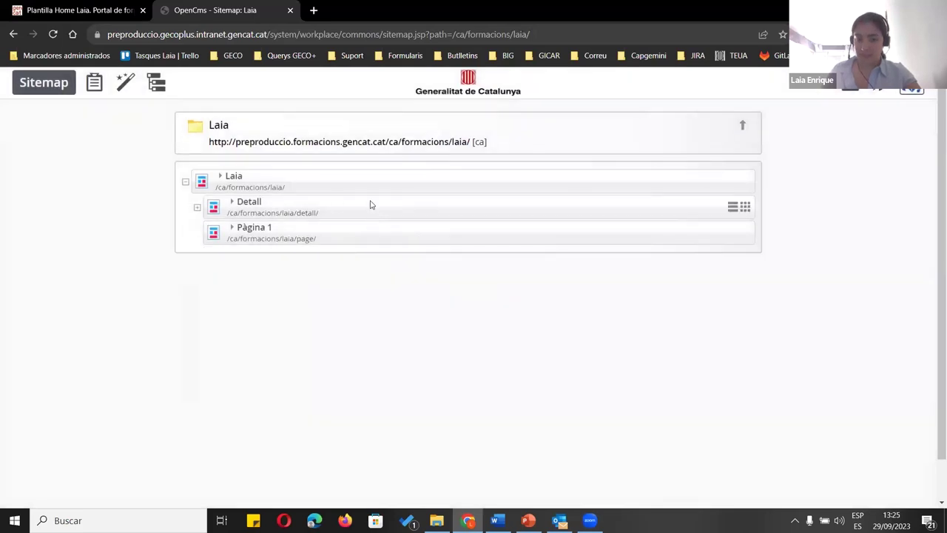
Create a child page under the subsite's root page using the trainer's own Plantilla Home as the model
{"action": "left_click", "coordinate": [732, 181]}
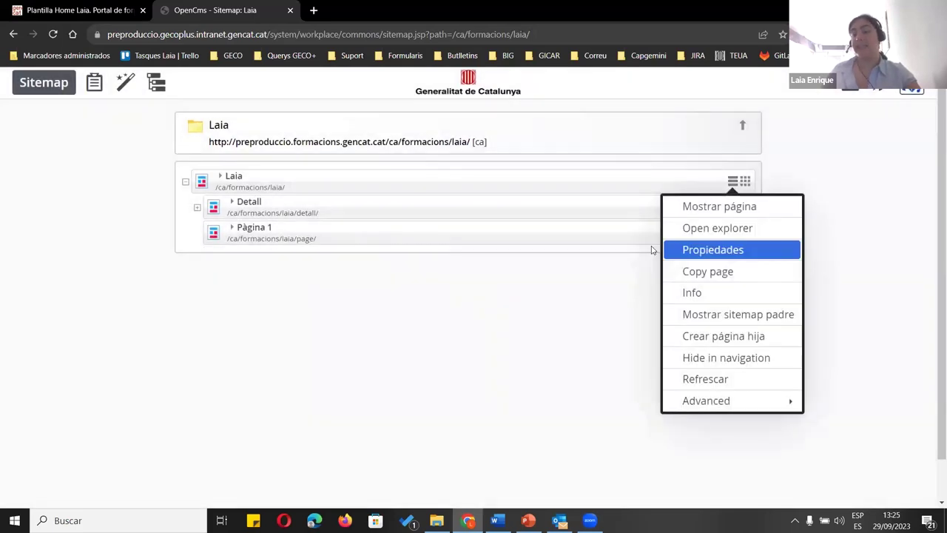
{"action": "left_click", "coordinate": [684, 336]}
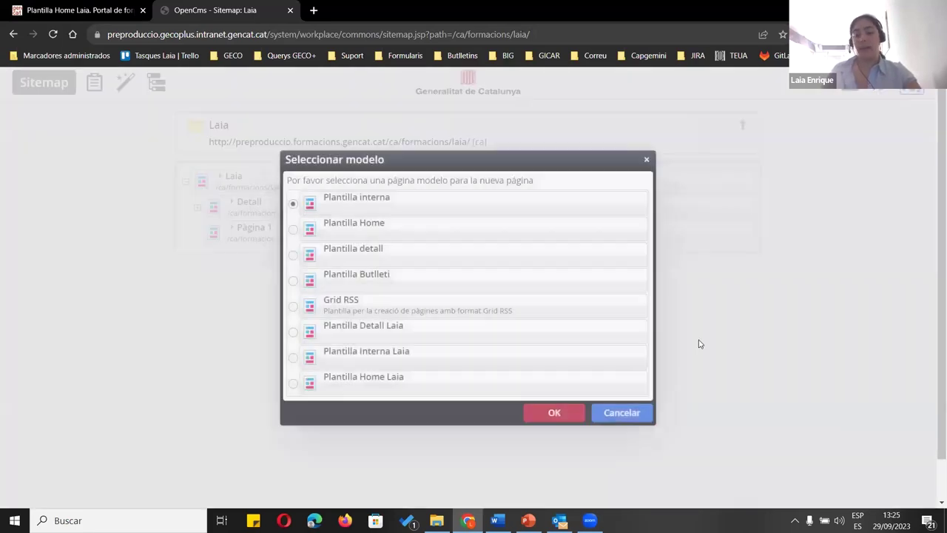
{"action": "left_click", "coordinate": [292, 383]}
{"action": "left_click", "coordinate": [549, 414]}
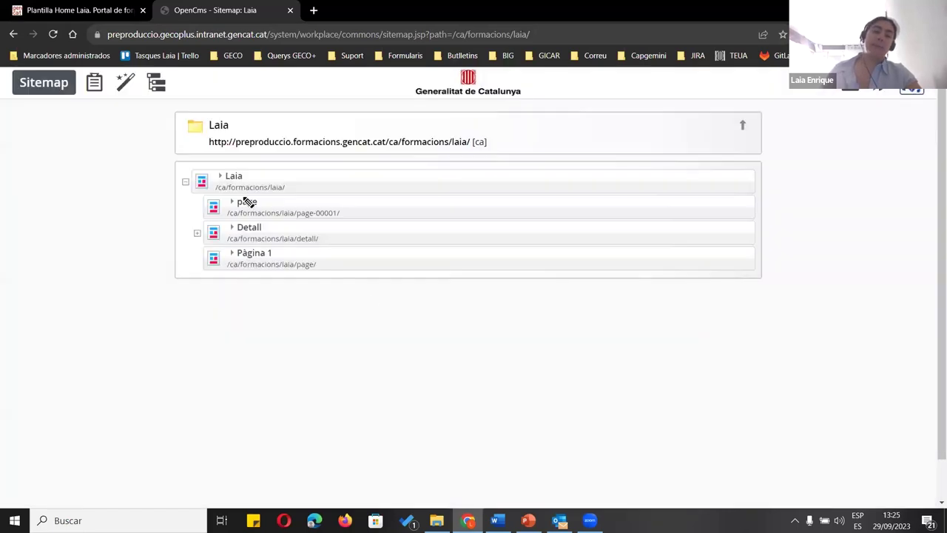
Rename the new child page in the subsite's sitemap as Inici
{"action": "left_click", "coordinate": [246, 202]}
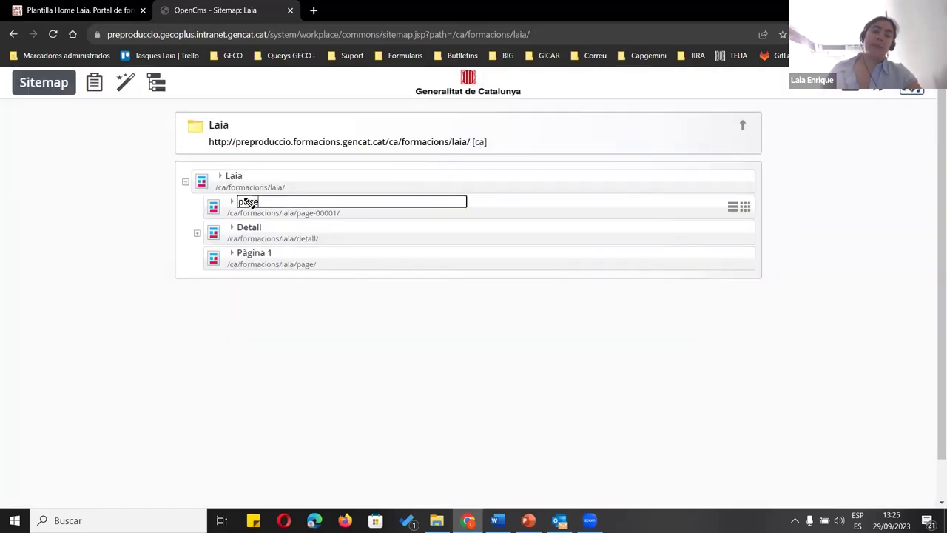
{"action": "type", "text": "In"}
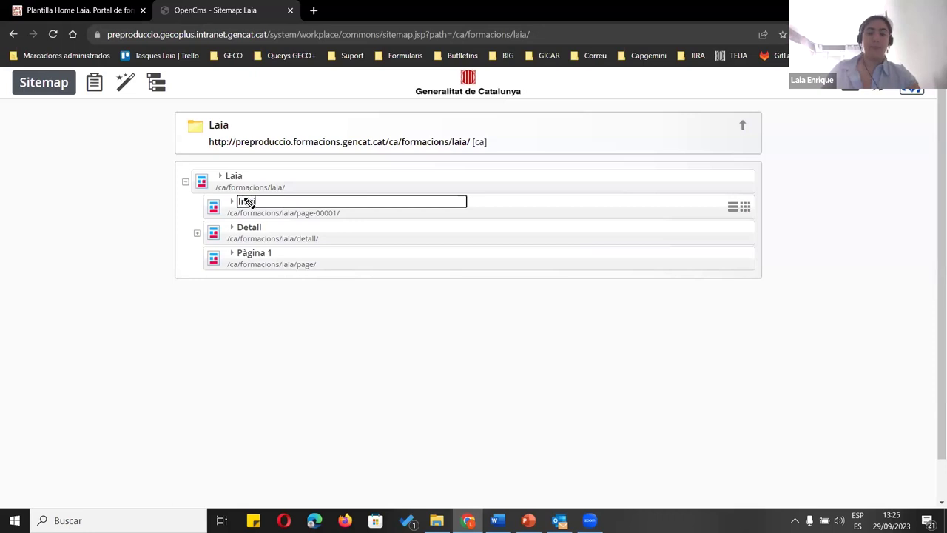
{"action": "type", "text": "ici"}
{"action": "key", "text": "Return"}
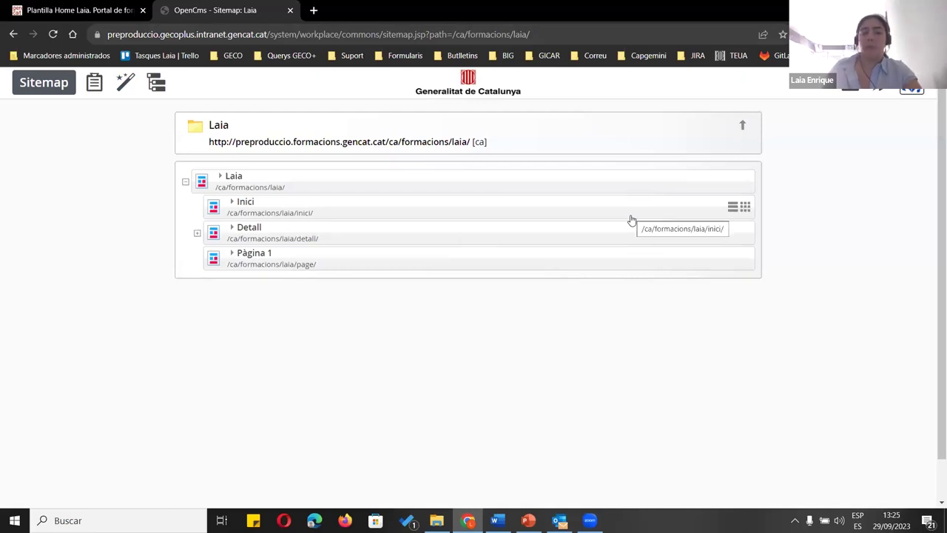
Delete the index.html container page from the trainer's subsite folder in the Explorer
{"action": "left_click", "coordinate": [884, 93]}
{"action": "left_click", "coordinate": [770, 239]}
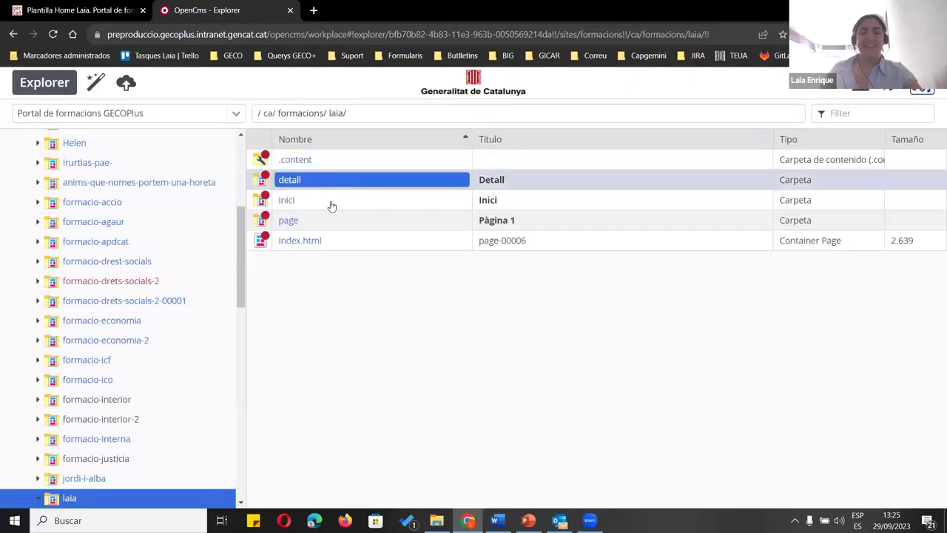
{"action": "left_click", "coordinate": [320, 244]}
{"action": "right_click", "coordinate": [317, 249]}
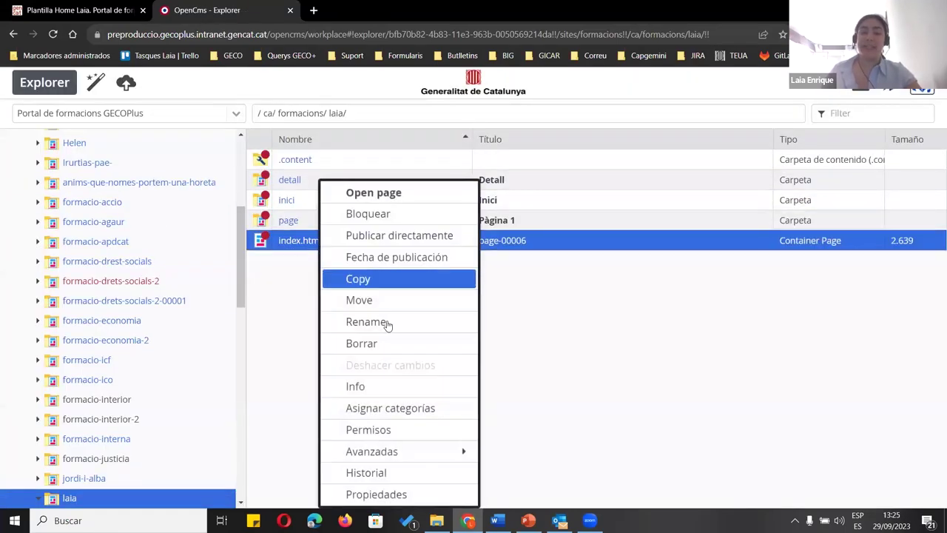
{"action": "key", "text": "Escape"}
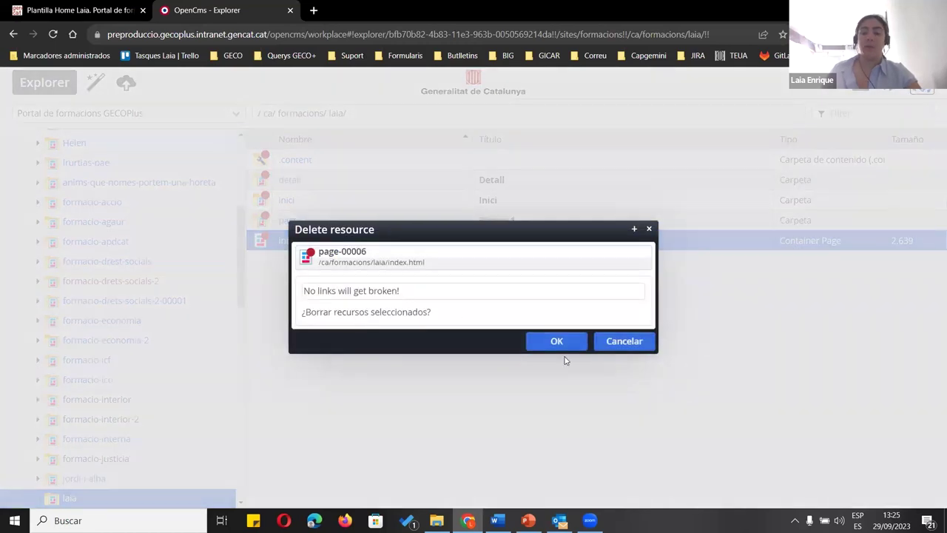
{"action": "left_click", "coordinate": [567, 344]}
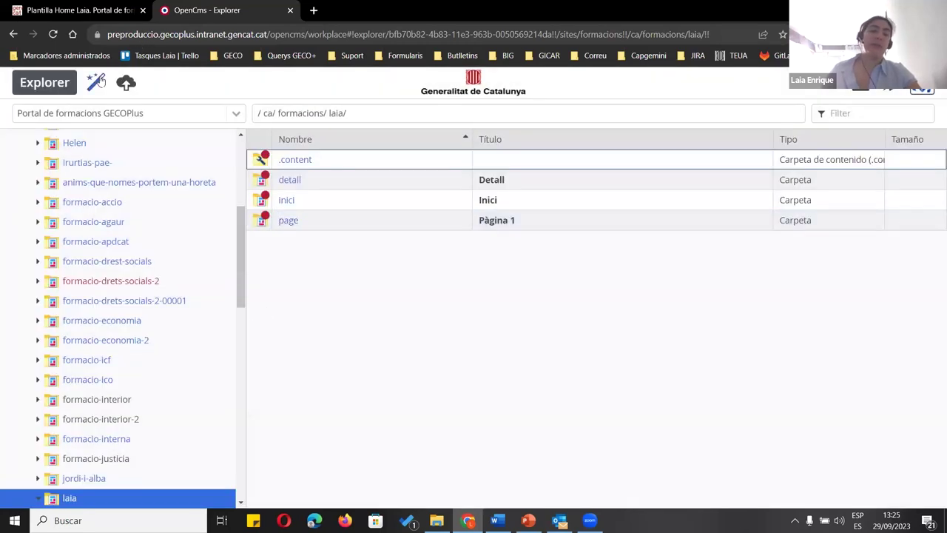
Create an HTML Redirect resource with the file name index.html in the trainer's subsite folder
{"action": "left_click", "coordinate": [97, 81]}
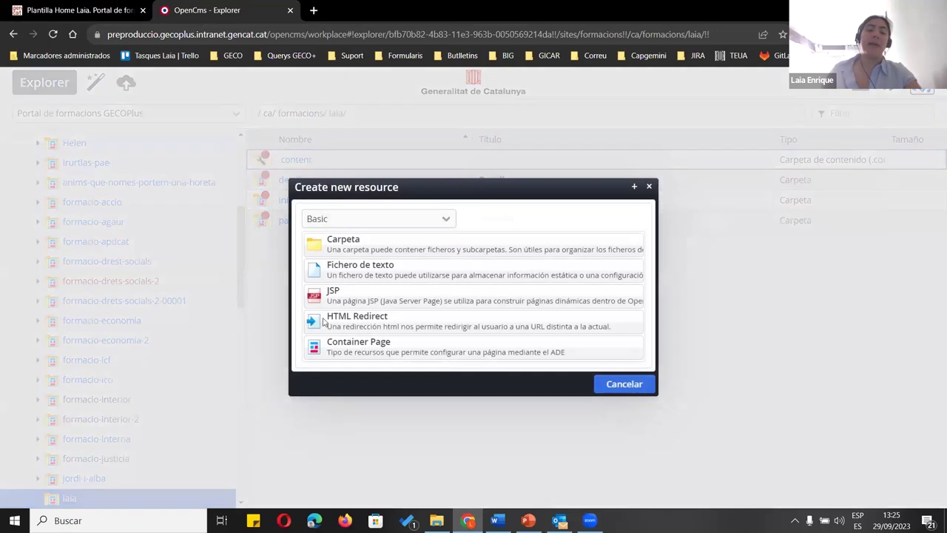
{"action": "left_click", "coordinate": [368, 322]}
{"action": "scroll", "coordinate": [385, 222], "scroll_direction": "up", "scroll_amount": 2}
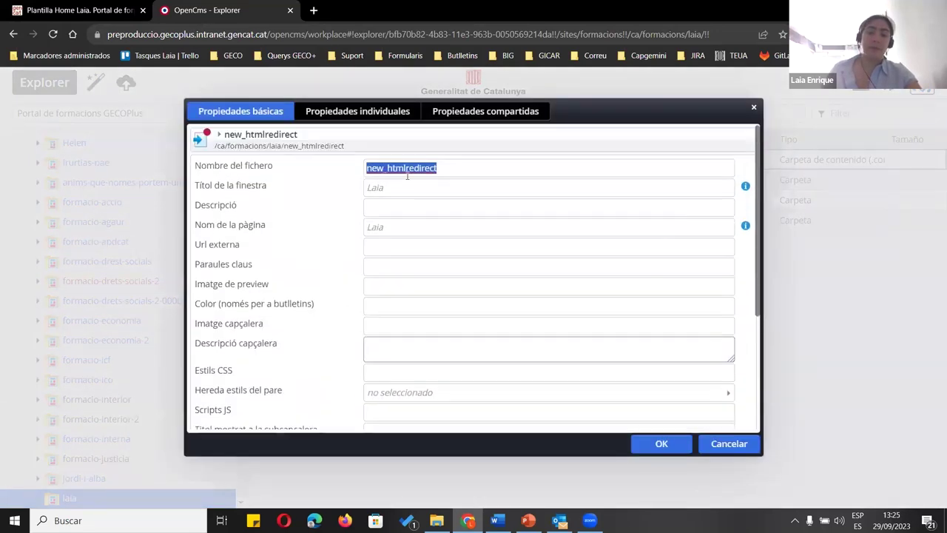
{"action": "type", "text": "in"}
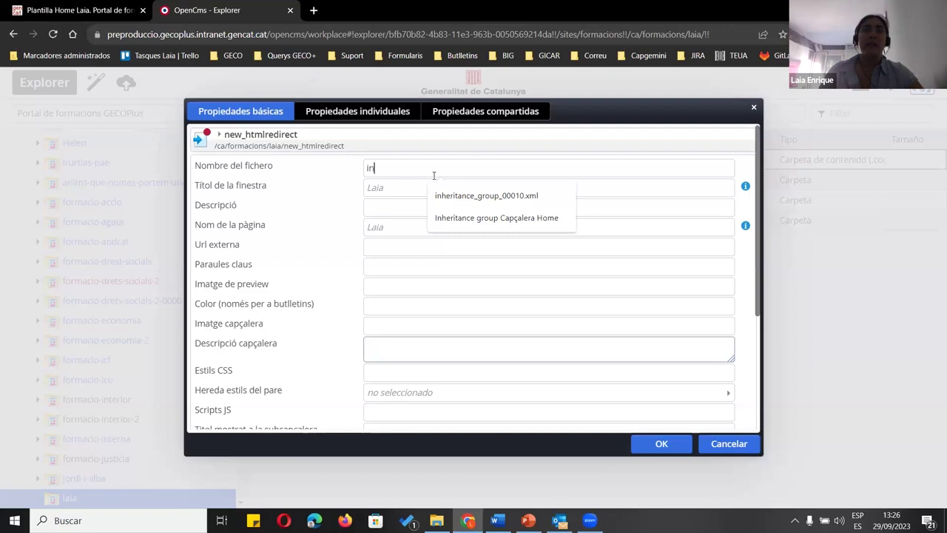
{"action": "type", "text": "dex.html"}
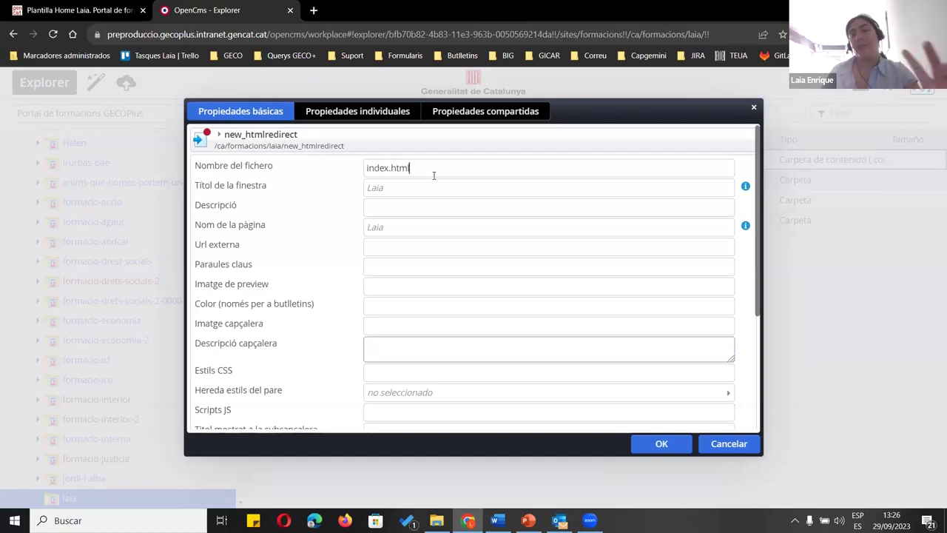
{"action": "left_click", "coordinate": [652, 449]}
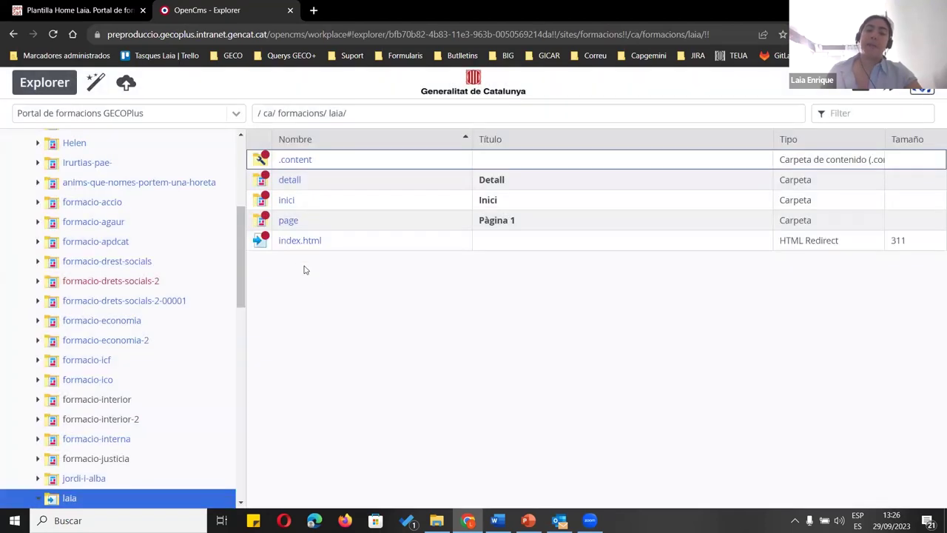
Edit the index.html redirect and set its link to the inici page of the trainer's subsite under /ca/formacions/
{"action": "right_click", "coordinate": [296, 241]}
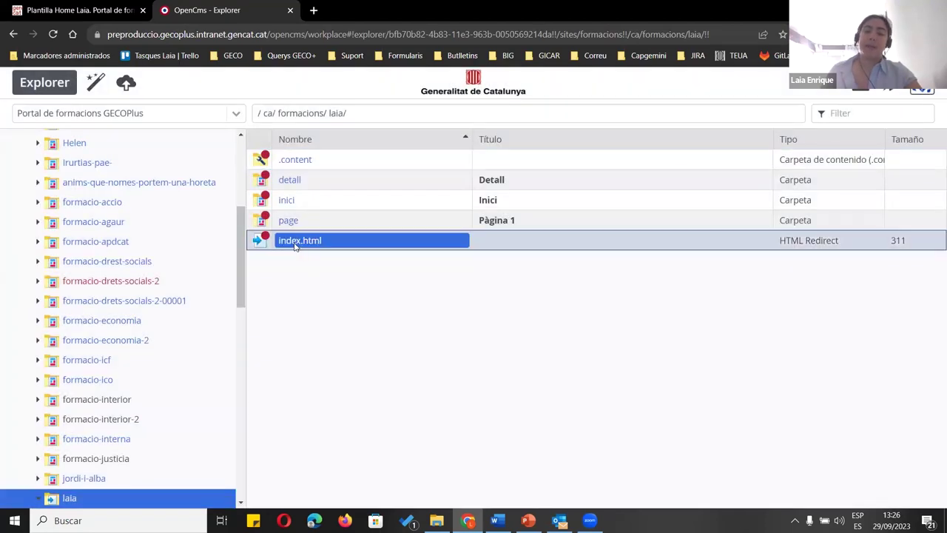
{"action": "left_click", "coordinate": [335, 177]}
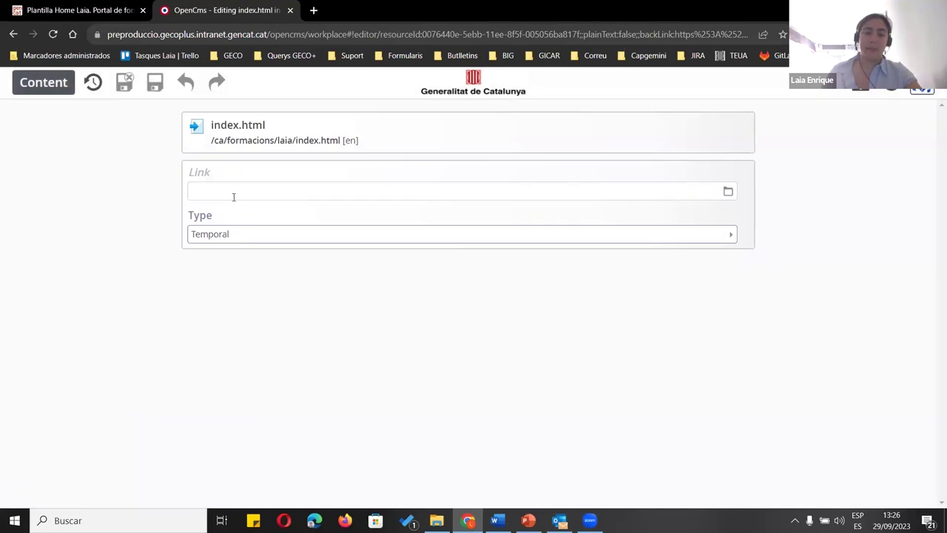
{"action": "left_click", "coordinate": [233, 195]}
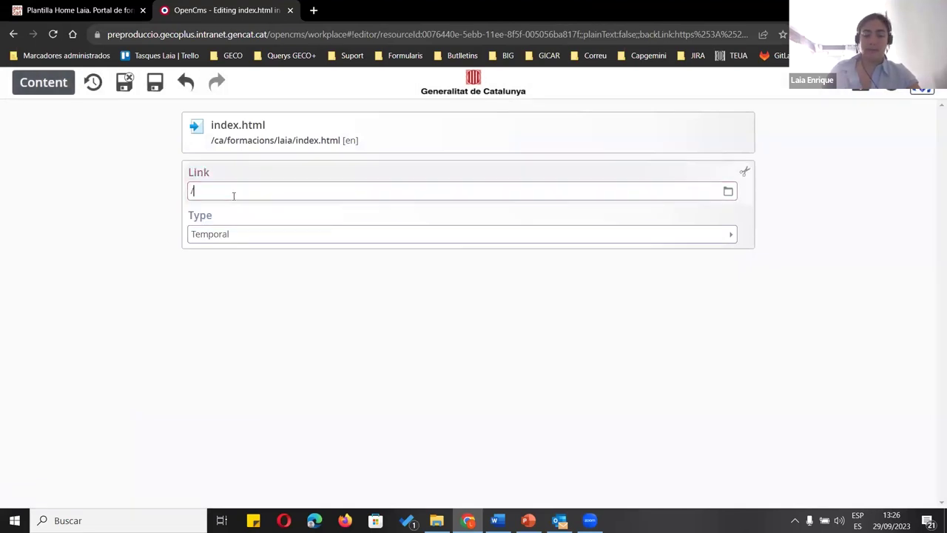
{"action": "type", "text": "/ca/for"}
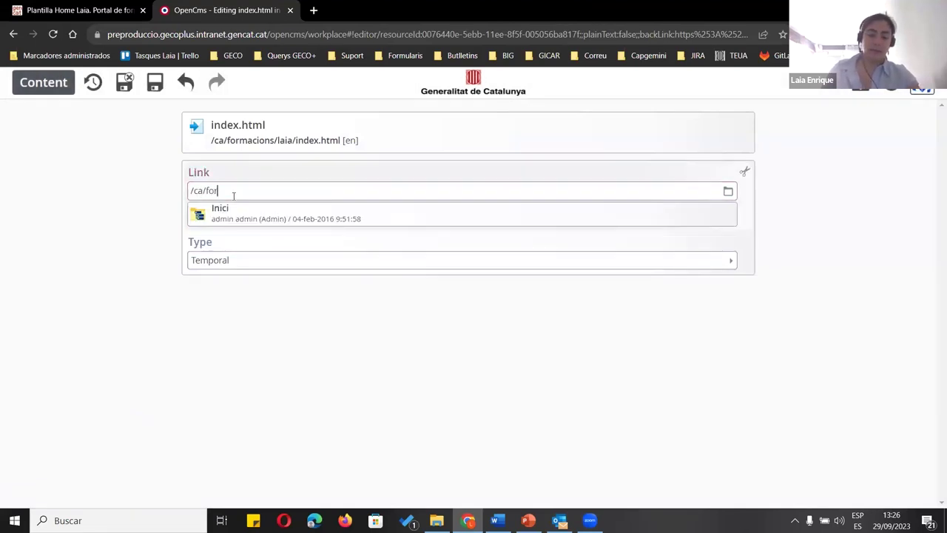
{"action": "type", "text": "macions/laia"}
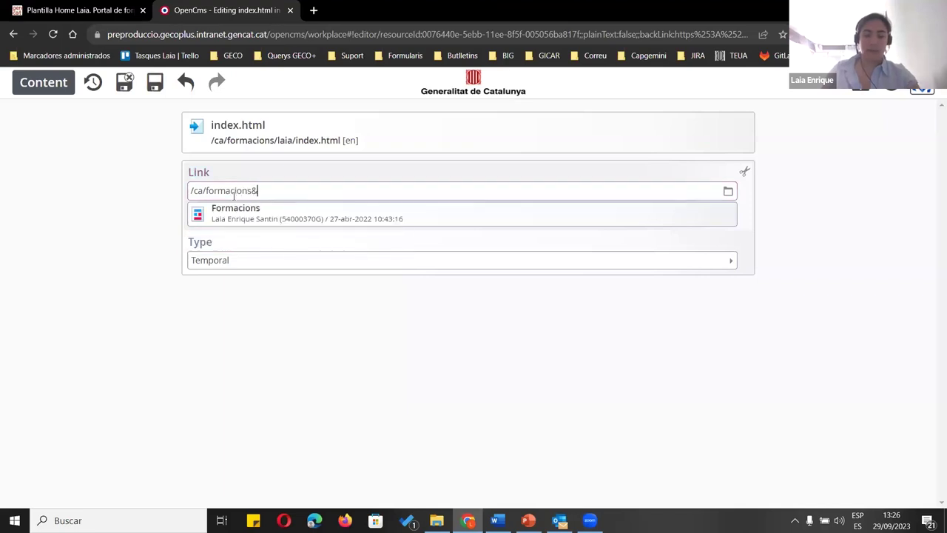
{"action": "type", "text": "/inci"}
{"action": "key", "text": "BackSpace"}
{"action": "key", "text": "BackSpace"}
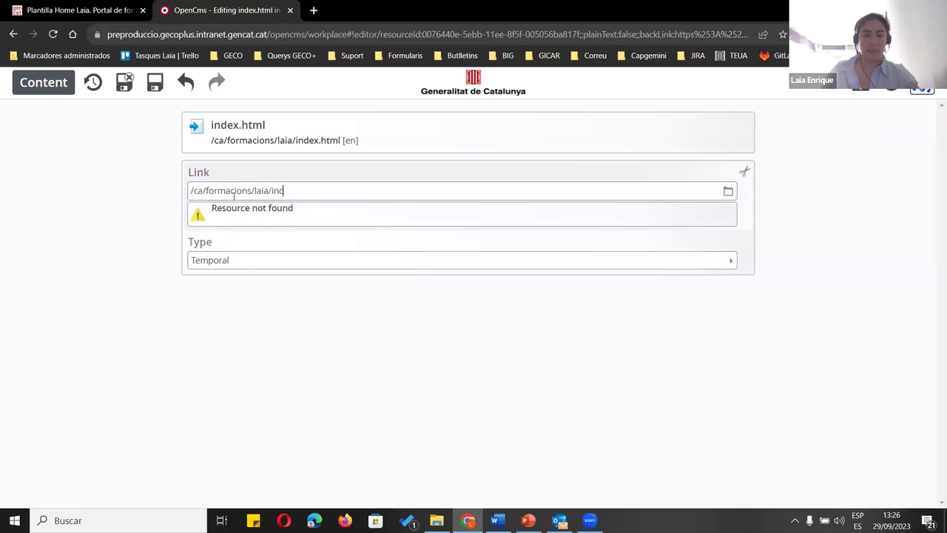
{"action": "type", "text": "ici"}
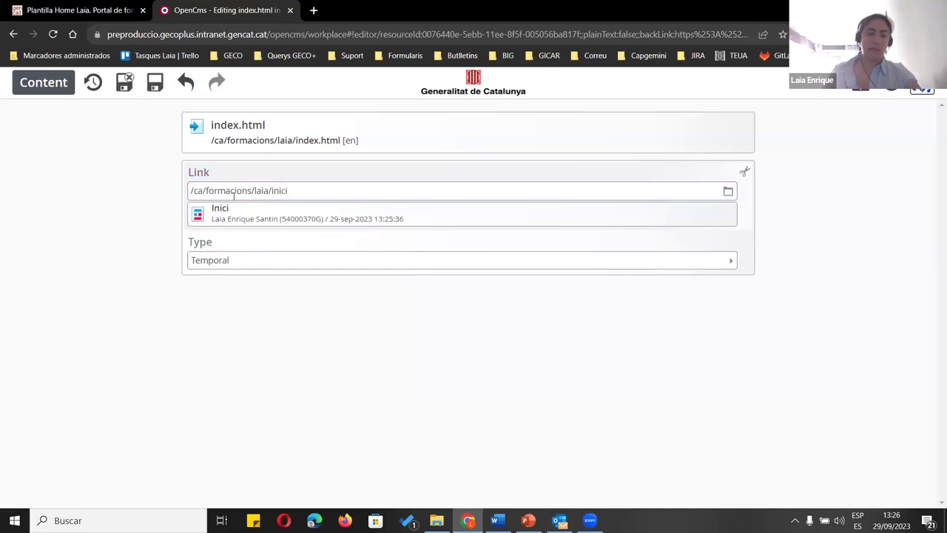
{"action": "left_click", "coordinate": [163, 203]}
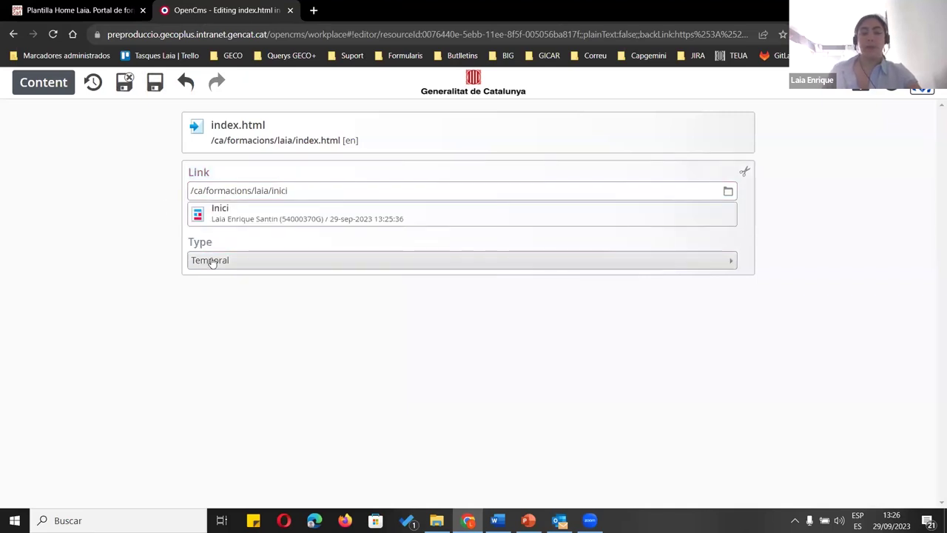
Set the redirect type to Permanente, then save and close index.html
{"action": "left_click", "coordinate": [369, 259]}
{"action": "left_click", "coordinate": [317, 275]}
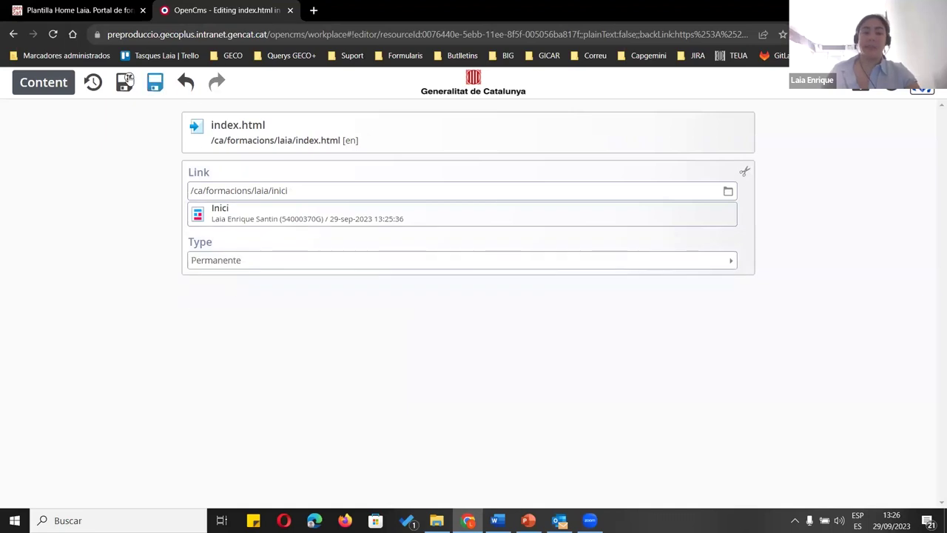
{"action": "left_click", "coordinate": [124, 82]}
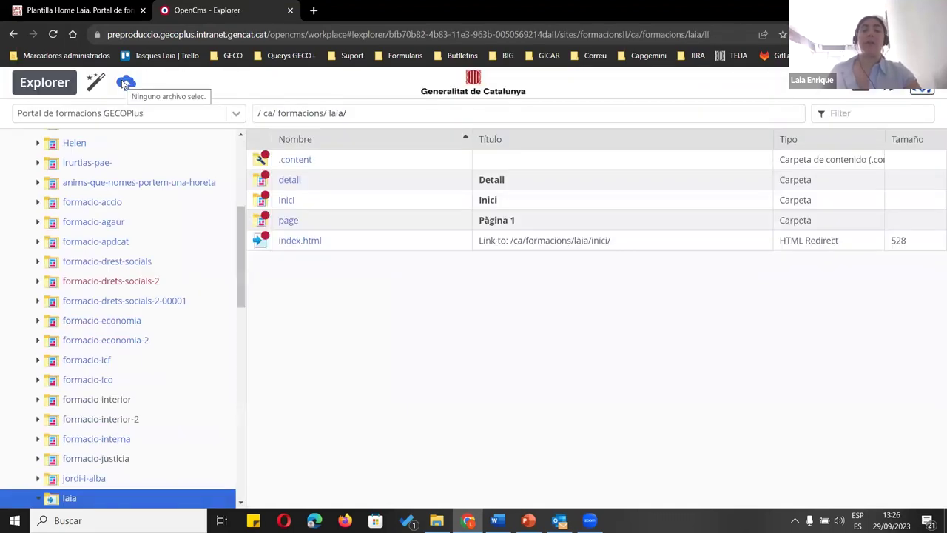
Open the index.html redirect and check the path of the page it leads to
{"action": "left_click", "coordinate": [328, 242]}
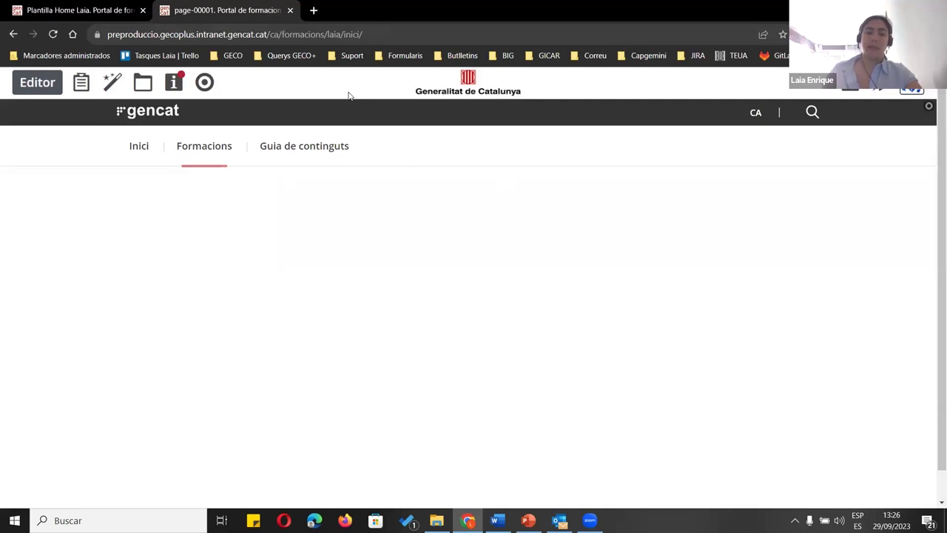
{"action": "key", "text": "ctrl+l"}
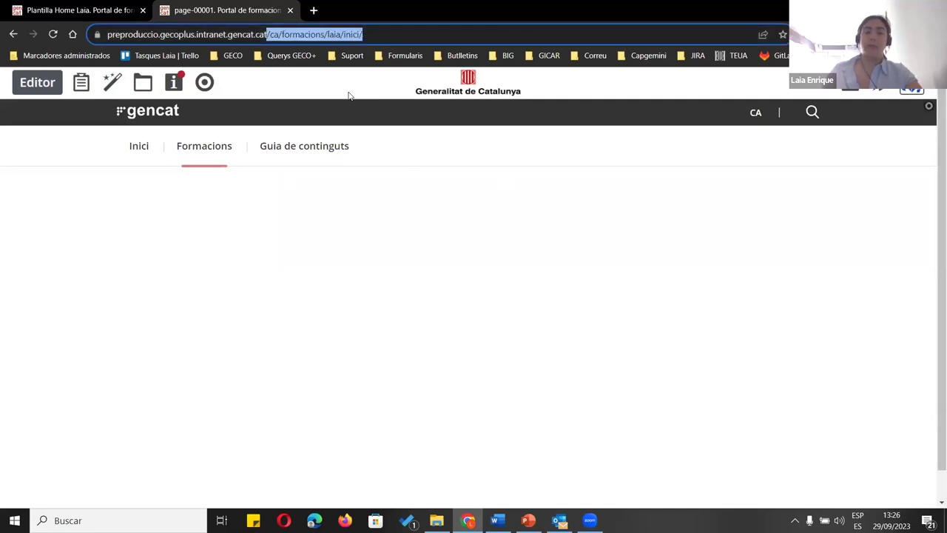
{"action": "left_click", "coordinate": [424, 294]}
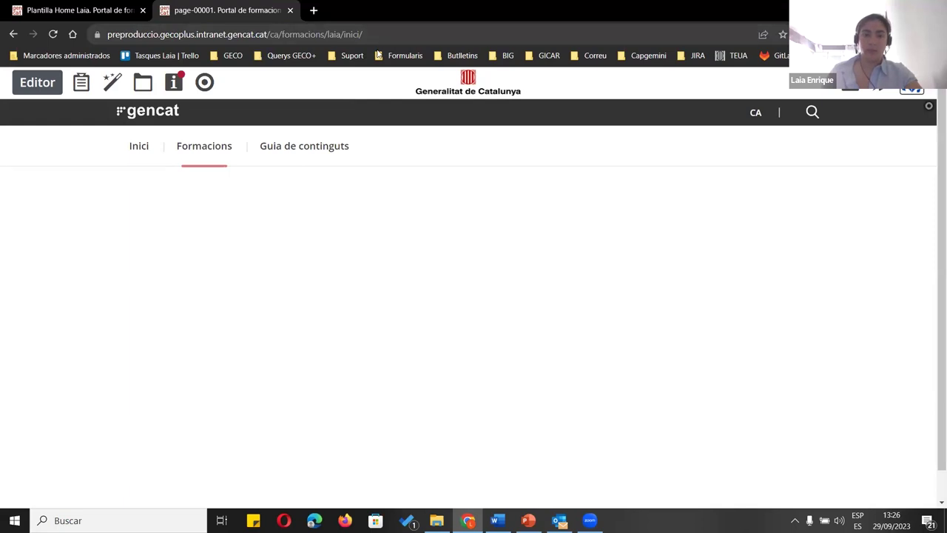
{"action": "left_click_drag", "start_coordinate": [221, 9], "coordinate": [100, 110]}
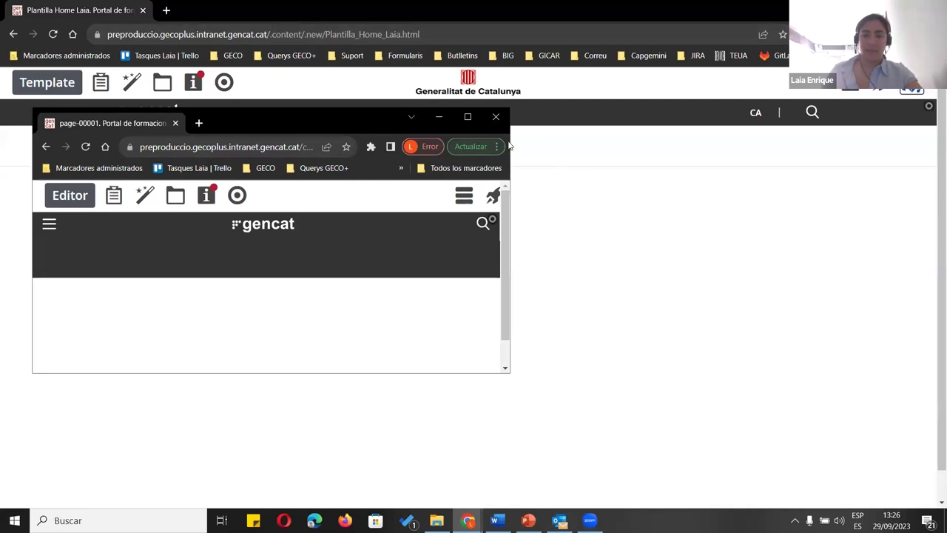
{"action": "left_click_drag", "start_coordinate": [511, 139], "coordinate": [902, 139]}
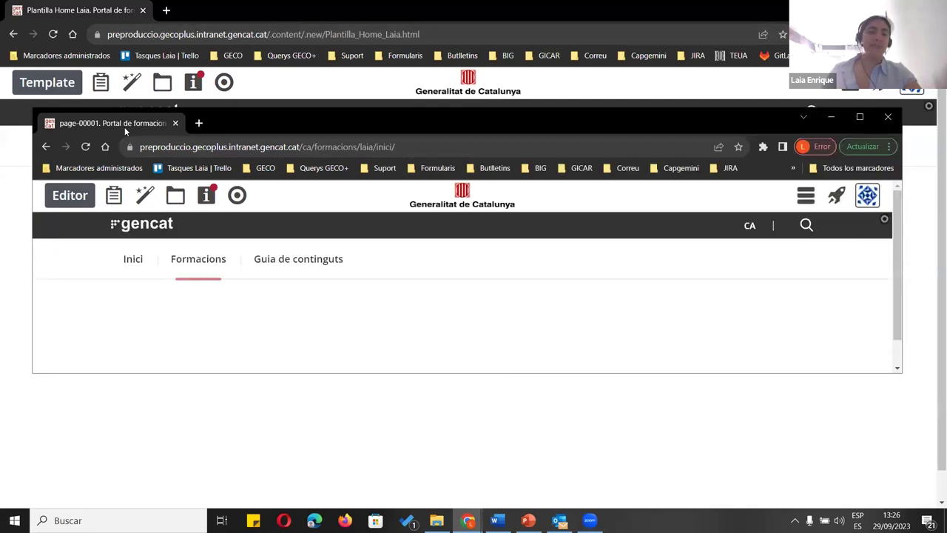
{"action": "left_click_drag", "start_coordinate": [121, 125], "coordinate": [235, 9]}
Open the Explorer in the browser tab that holds the trainer's Plantilla Home
{"action": "left_click", "coordinate": [74, 10]}
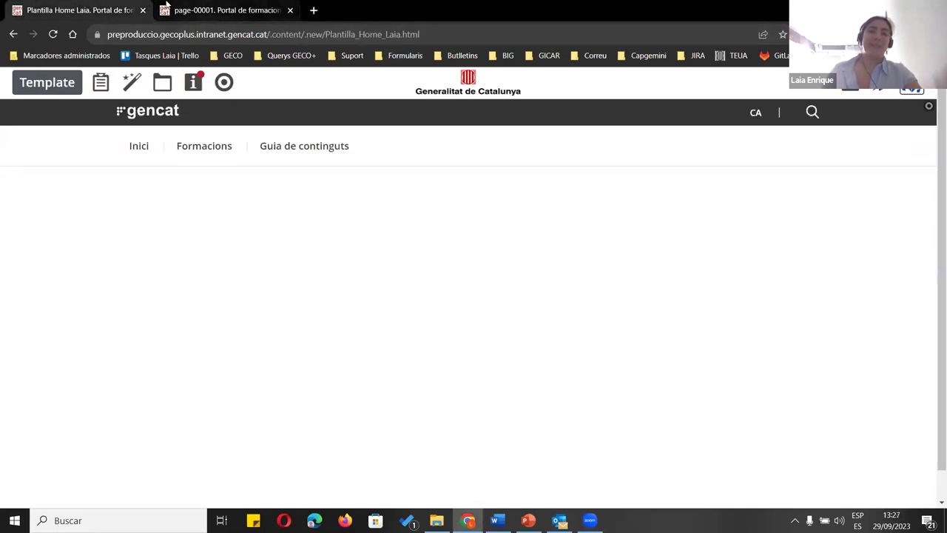
{"action": "left_click", "coordinate": [880, 89]}
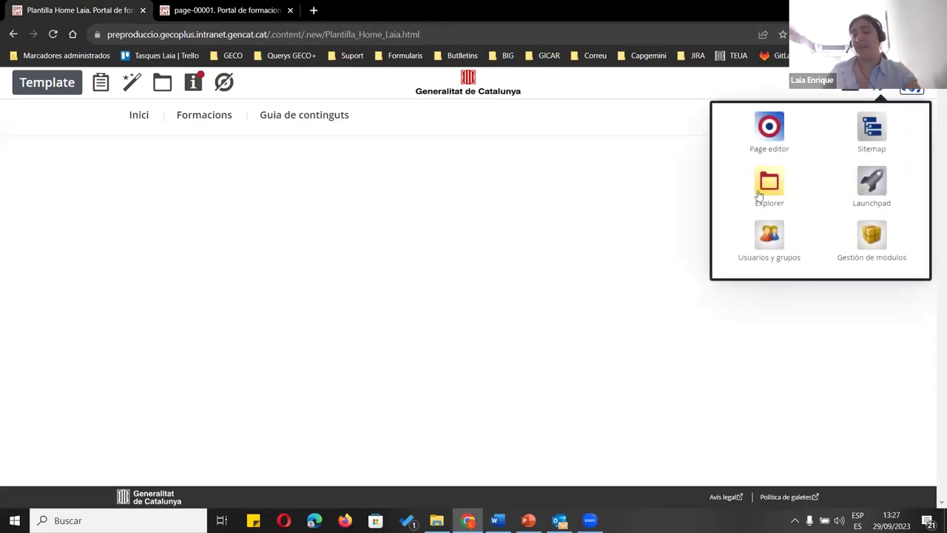
{"action": "left_click", "coordinate": [769, 137]}
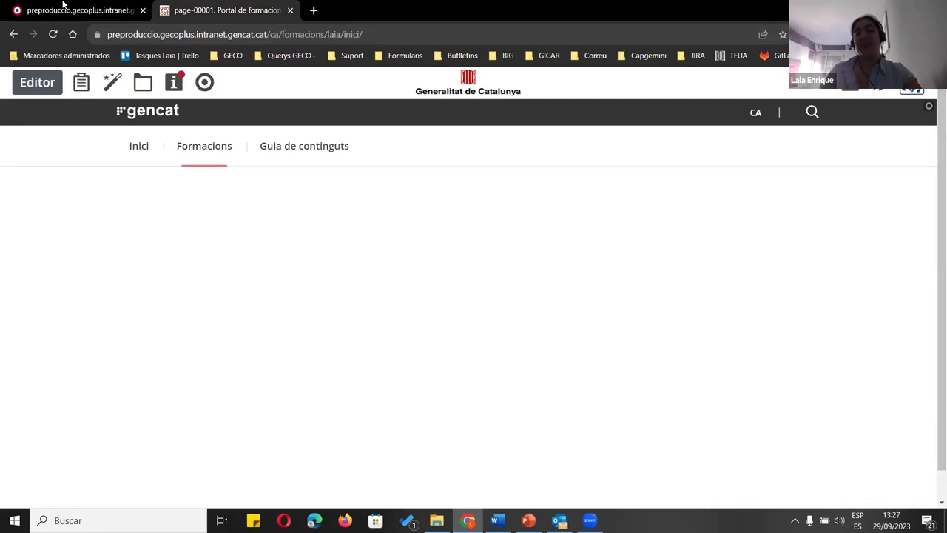
{"action": "left_click", "coordinate": [129, 5]}
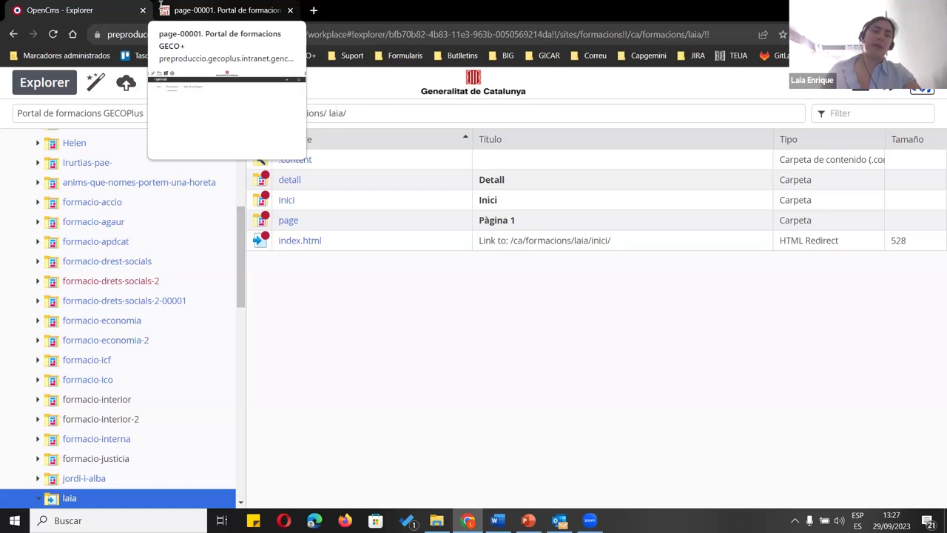
Open the site's .content folder and look through its content type folders and configuration files
{"action": "scroll", "coordinate": [81, 219], "scroll_direction": "up", "scroll_amount": 5}
{"action": "left_click", "coordinate": [37, 161]}
{"action": "scroll", "coordinate": [451, 255], "scroll_direction": "down", "scroll_amount": 8}
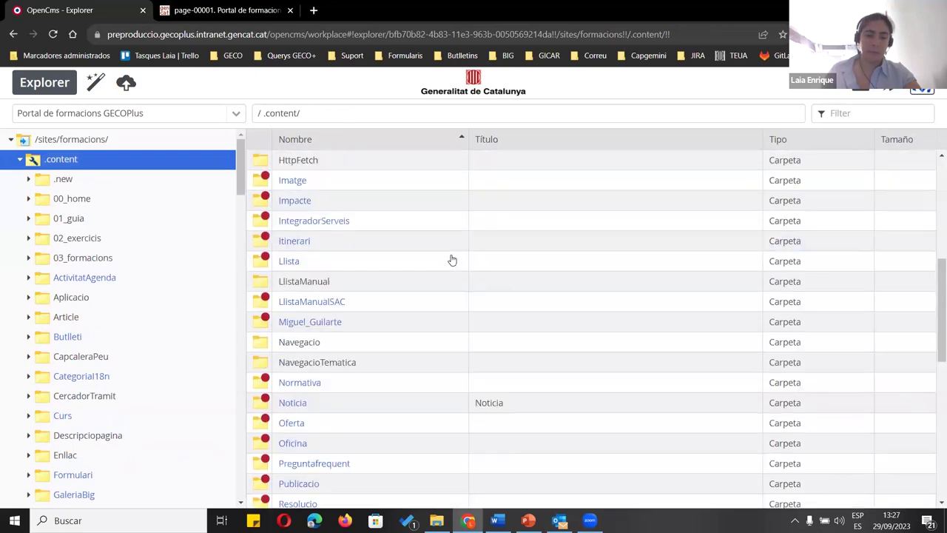
{"action": "scroll", "coordinate": [418, 461], "scroll_direction": "down", "scroll_amount": 5}
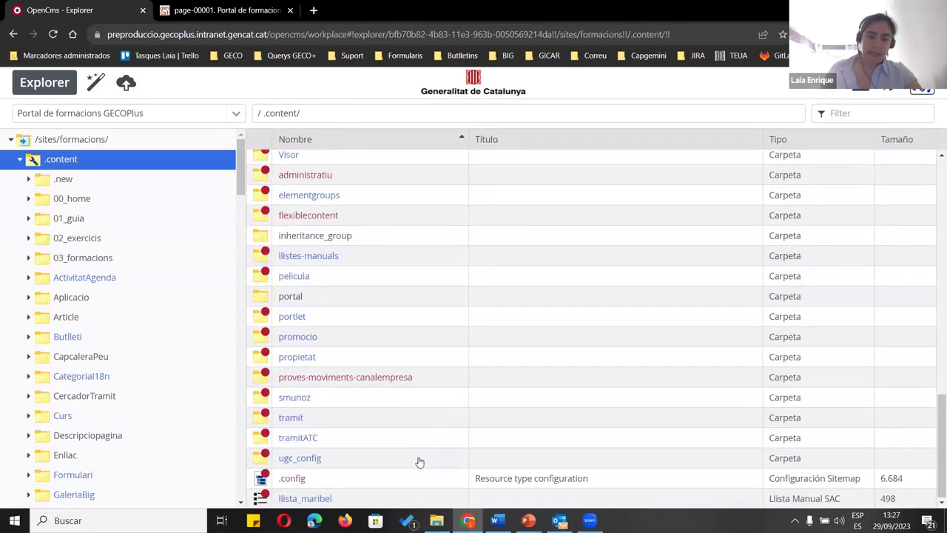
{"action": "scroll", "coordinate": [418, 461], "scroll_direction": "up", "scroll_amount": 10}
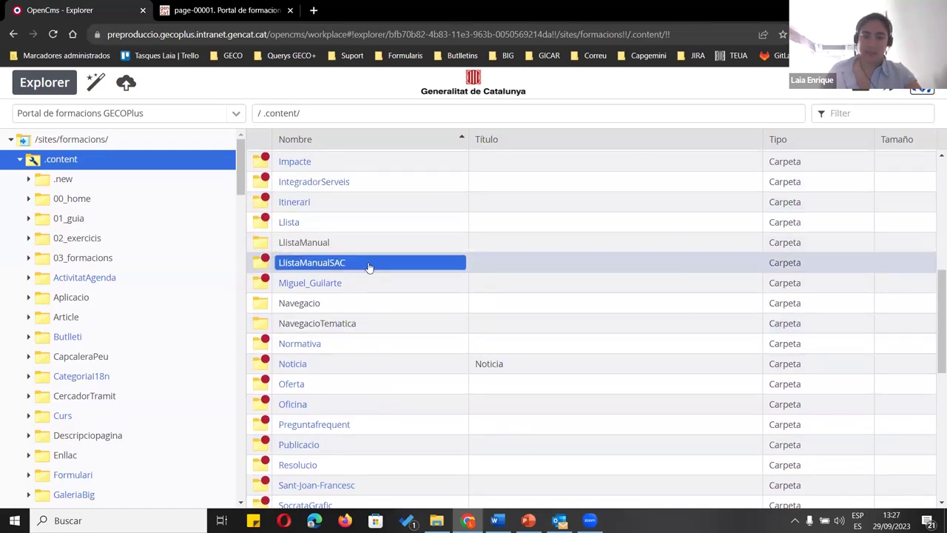
{"action": "scroll", "coordinate": [403, 268], "scroll_direction": "up", "scroll_amount": 3}
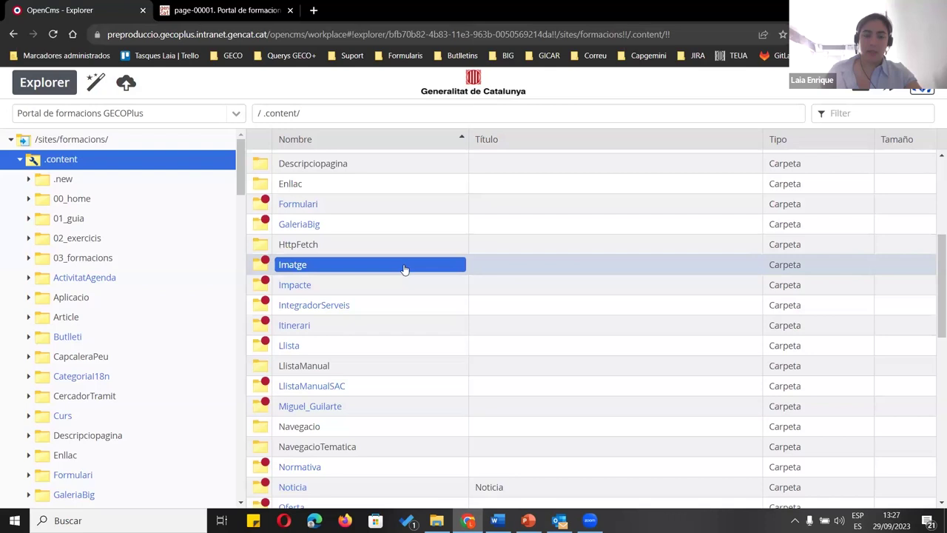
{"action": "scroll", "coordinate": [403, 268], "scroll_direction": "down", "scroll_amount": 2}
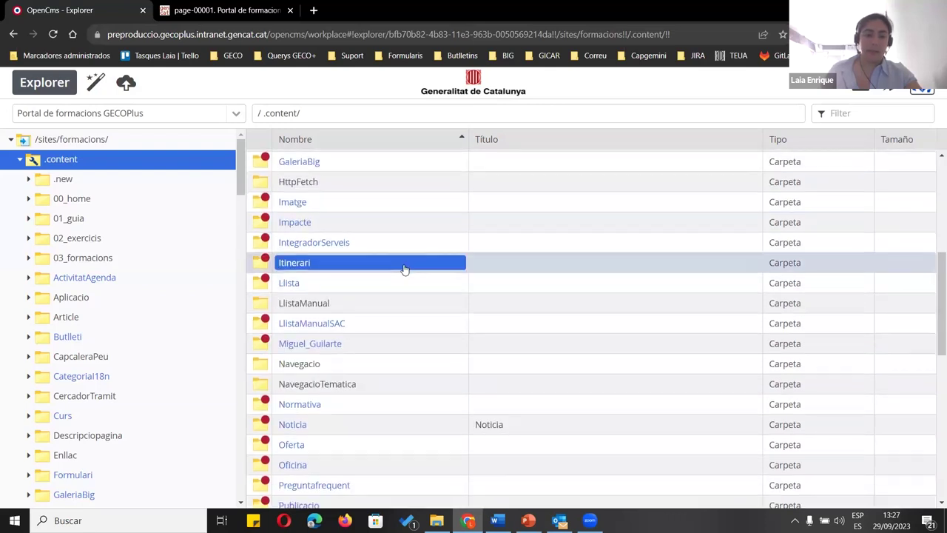
{"action": "scroll", "coordinate": [403, 269], "scroll_direction": "down", "scroll_amount": 2}
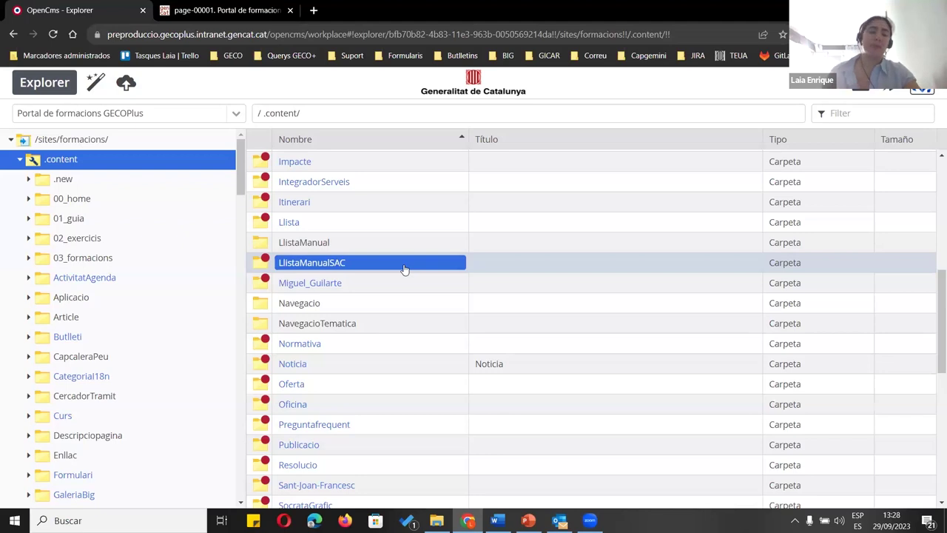
View the page templates stored in the .new folder and return to the .content folder
{"action": "scroll", "coordinate": [404, 270], "scroll_direction": "up", "scroll_amount": 10}
{"action": "left_click", "coordinate": [403, 271]}
{"action": "double_click", "coordinate": [313, 158]}
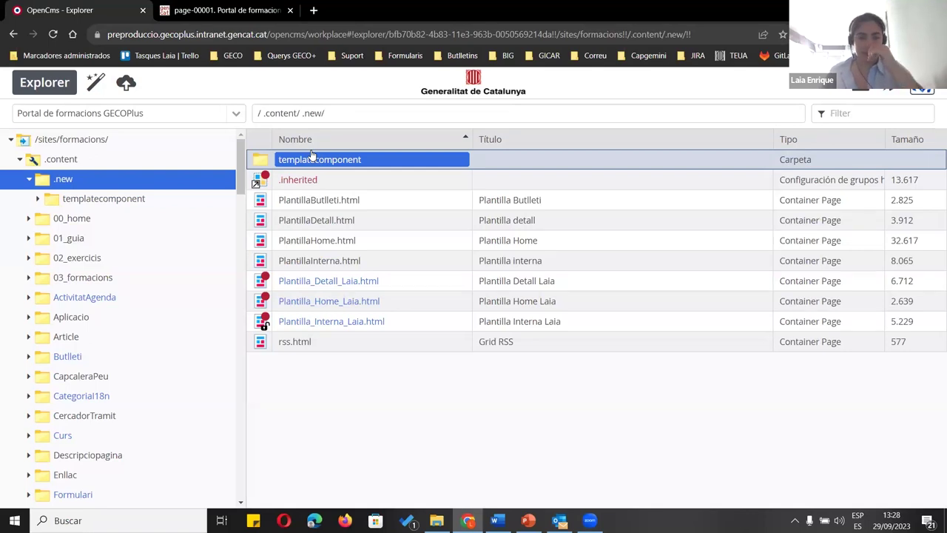
{"action": "left_click", "coordinate": [317, 382]}
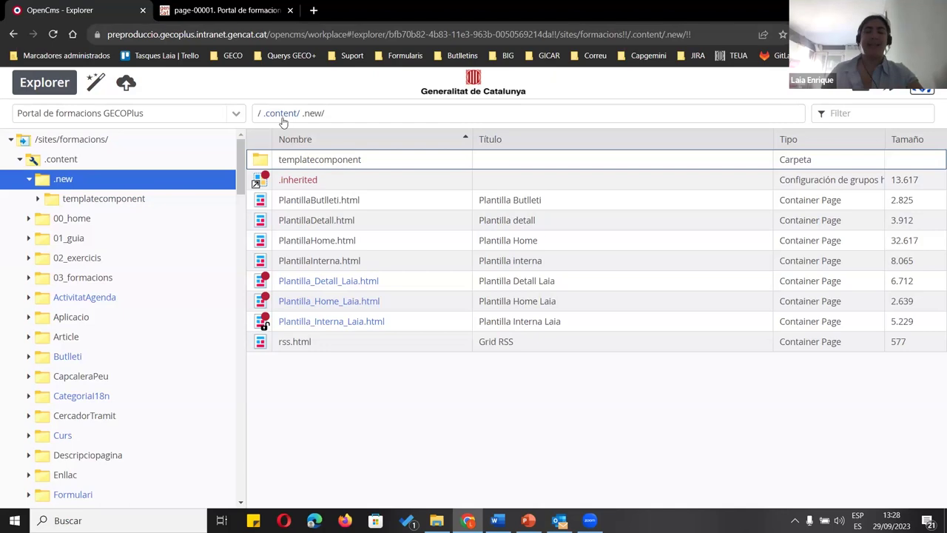
{"action": "left_click", "coordinate": [281, 114]}
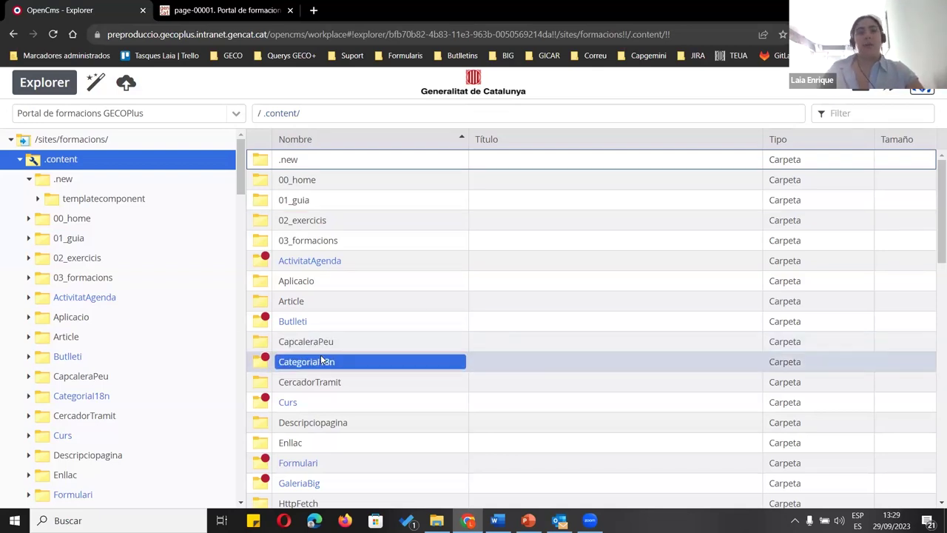
Find the Navegacio folder inside .content and open it
{"action": "scroll", "coordinate": [321, 359], "scroll_direction": "down", "scroll_amount": 5}
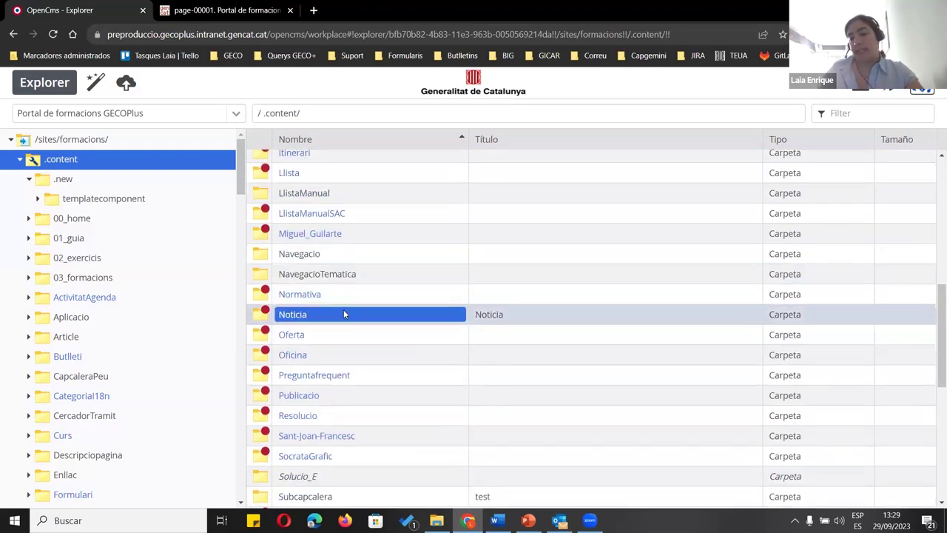
{"action": "scroll", "coordinate": [355, 296], "scroll_direction": "down", "scroll_amount": 5}
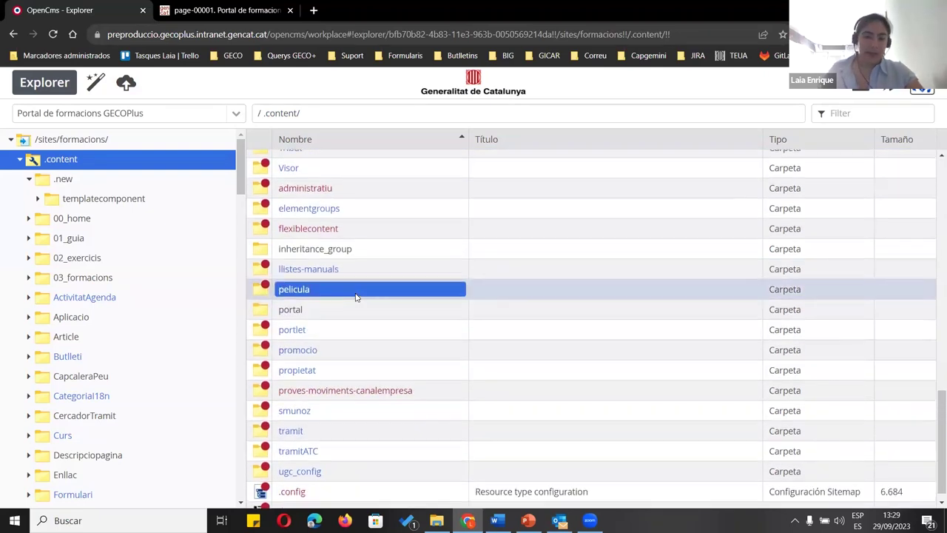
{"action": "scroll", "coordinate": [355, 296], "scroll_direction": "up", "scroll_amount": 4}
{"action": "scroll", "coordinate": [381, 264], "scroll_direction": "up", "scroll_amount": 2}
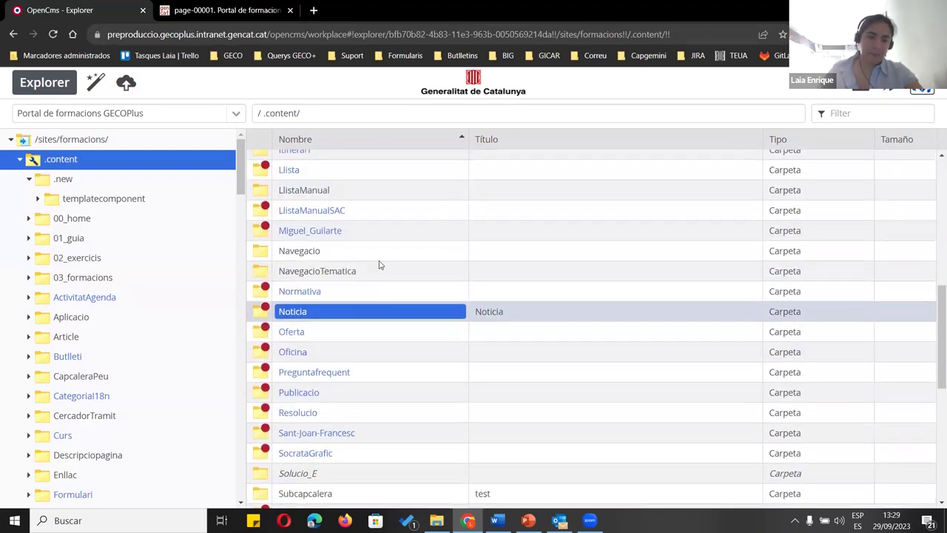
{"action": "left_click", "coordinate": [355, 256]}
{"action": "left_click", "coordinate": [355, 255]}
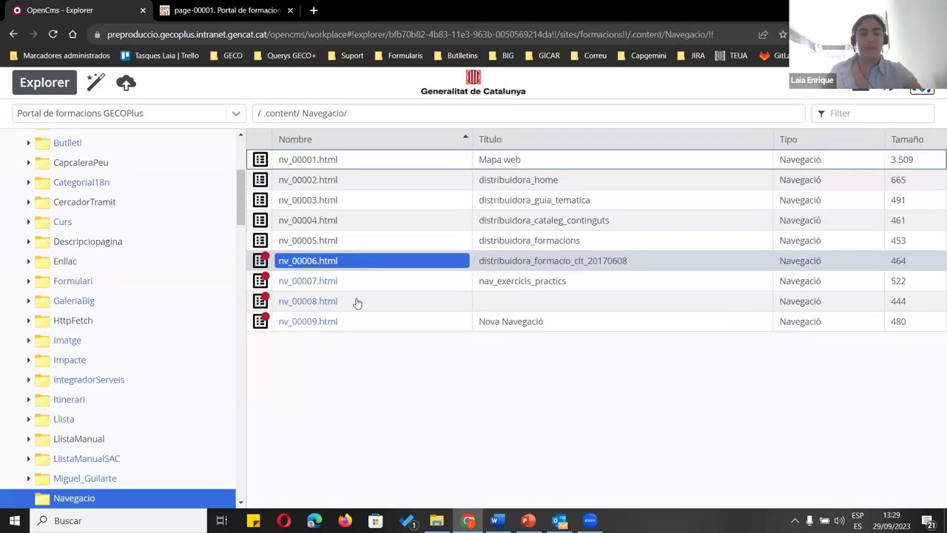
{"action": "left_click", "coordinate": [374, 196]}
{"action": "left_click", "coordinate": [458, 169]}
Start a new Navegació resource in the Navegacio folder, choosing it from the Por defecto types
{"action": "left_click", "coordinate": [96, 82]}
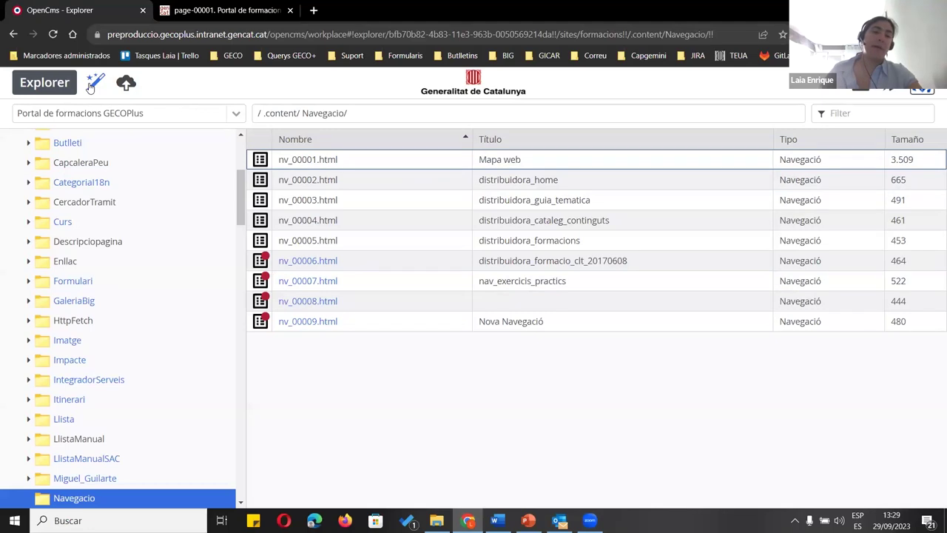
{"action": "left_click", "coordinate": [372, 220]}
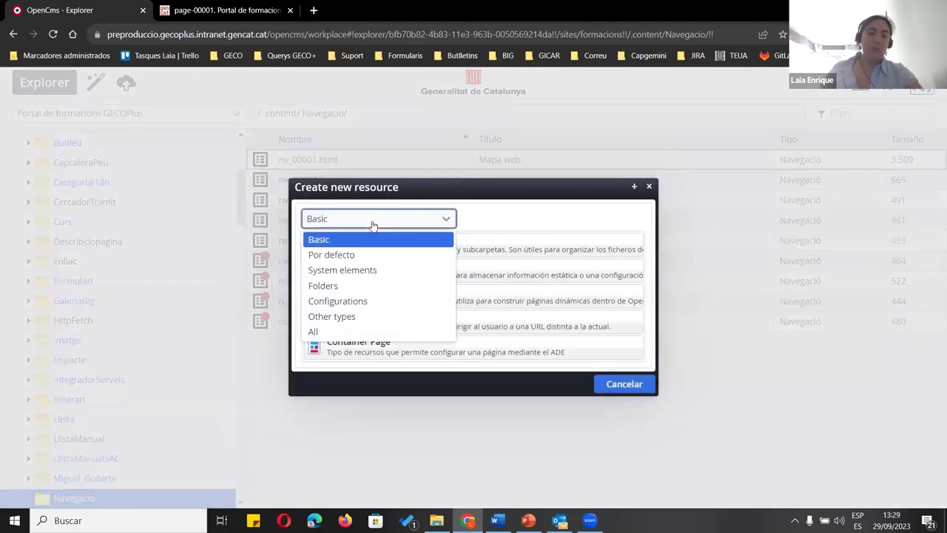
{"action": "left_click", "coordinate": [415, 259]}
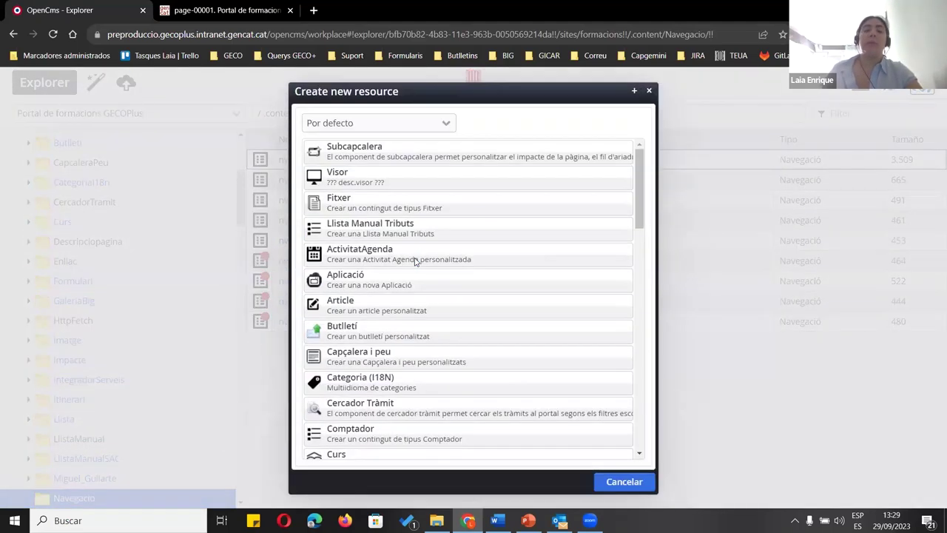
{"action": "scroll", "coordinate": [548, 265], "scroll_direction": "down", "scroll_amount": 7}
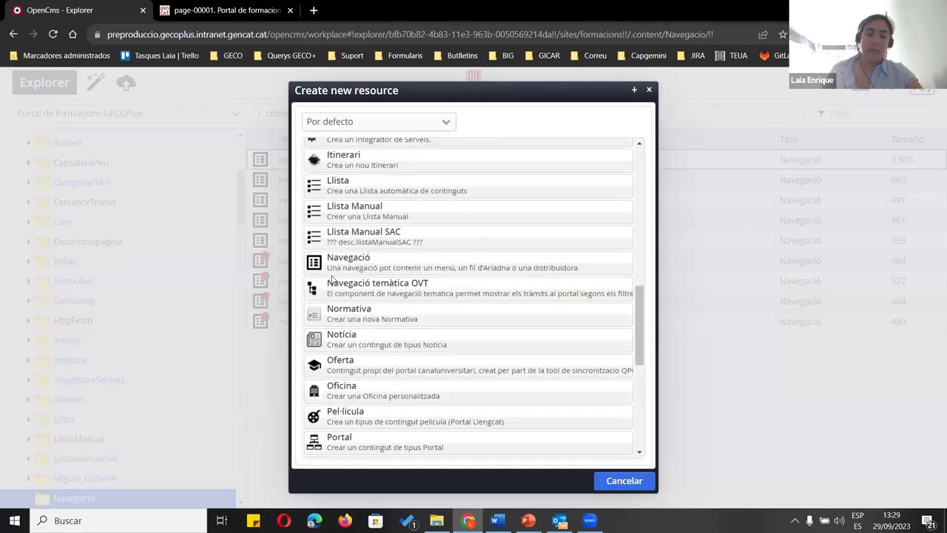
{"action": "scroll", "coordinate": [369, 226], "scroll_direction": "up", "scroll_amount": 2}
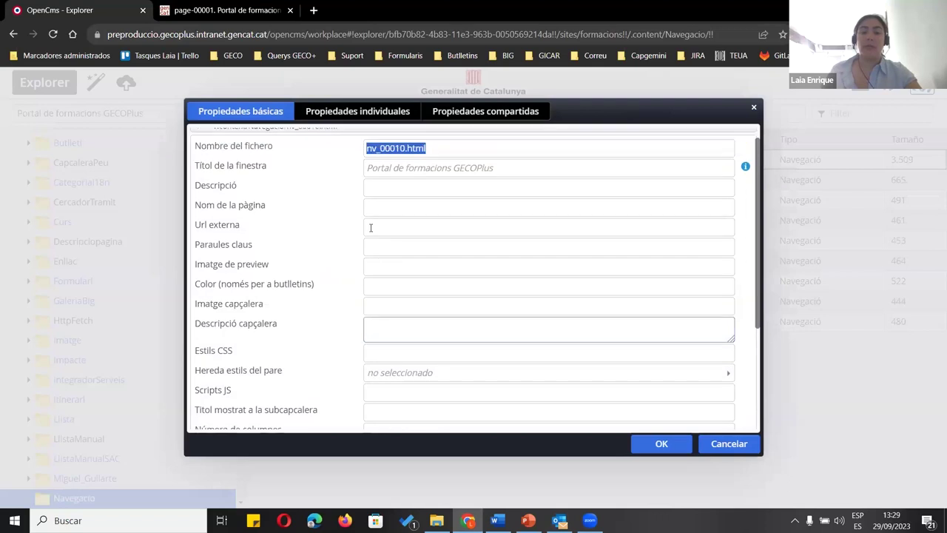
Name the new navigation file with mapa_web_ followed by the trainer's first name, keeping the .html extension, and create it
{"action": "left_click", "coordinate": [405, 168]}
{"action": "key", "text": "BackSpace"}
{"action": "key", "text": "BackSpace"}
{"action": "key", "text": "BackSpace"}
{"action": "key", "text": "BackSpace"}
{"action": "key", "text": "BackSpace"}
{"action": "key", "text": "BackSpace"}
{"action": "key", "text": "BackSpace"}
{"action": "key", "text": "BackSpace"}
{"action": "type", "text": "mapa_web_Laia"}
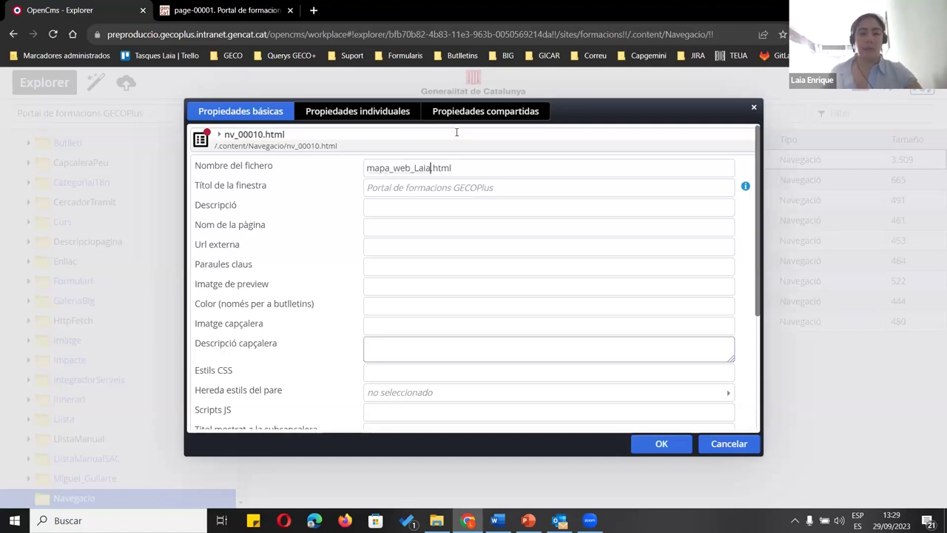
{"action": "left_click", "coordinate": [643, 444]}
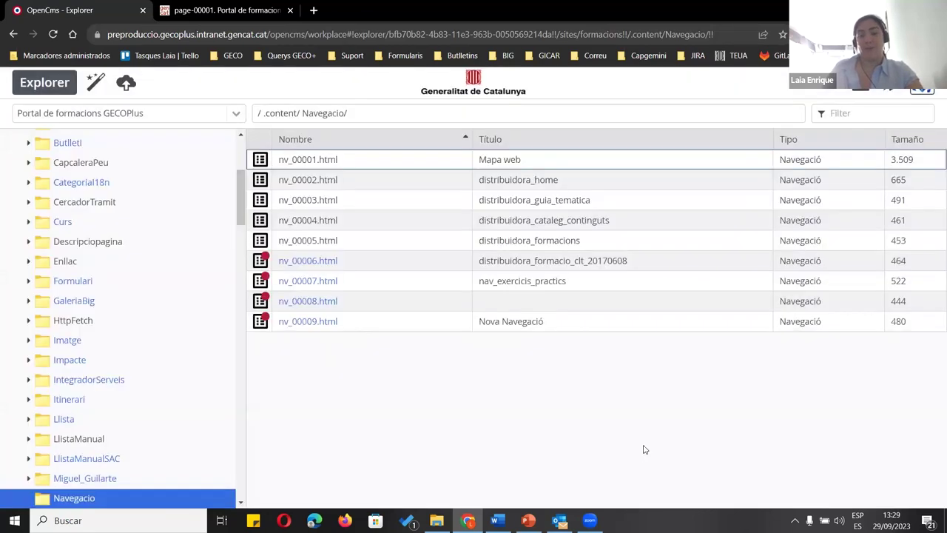
Switch to the browser tab with the subsite's inici page and list the existing contents of type Navegació
{"action": "right_click", "coordinate": [317, 159]}
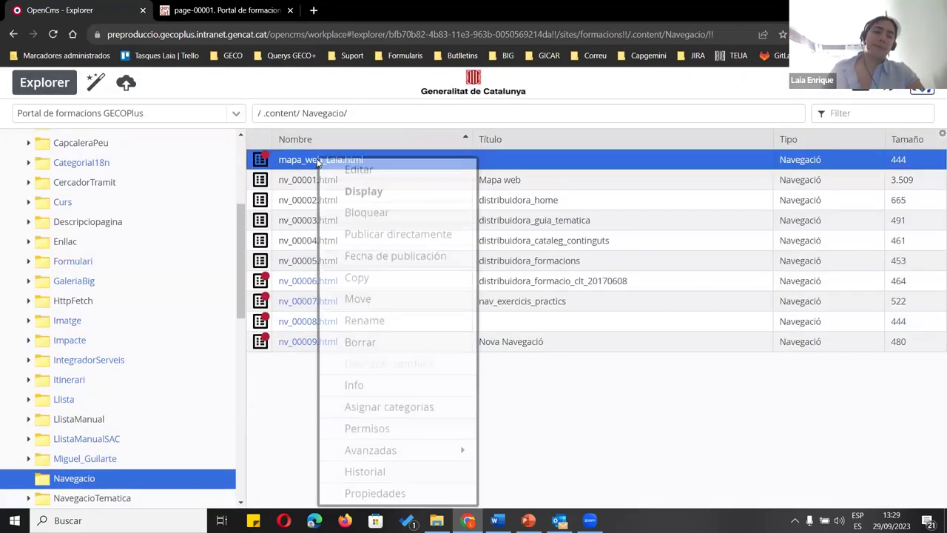
{"action": "key", "text": "ctrl+Tab"}
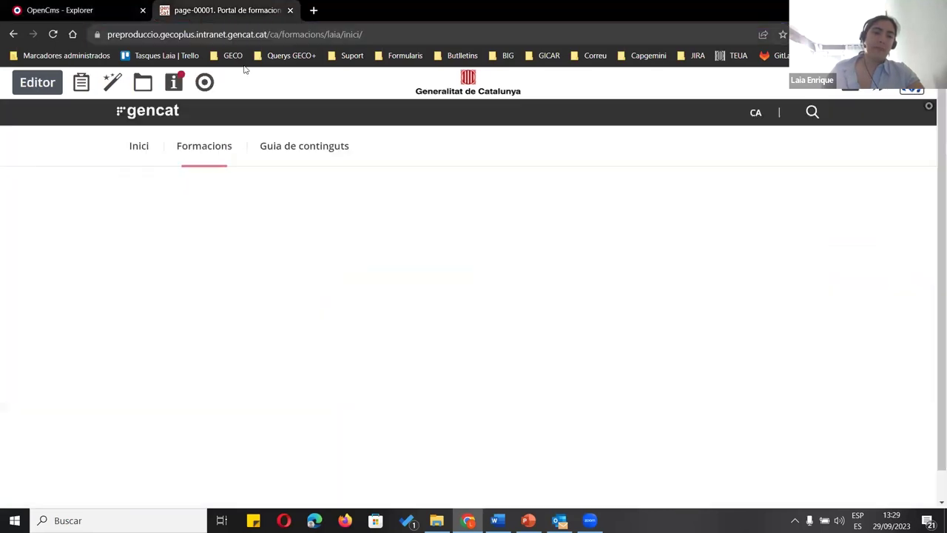
{"action": "left_click", "coordinate": [113, 83]}
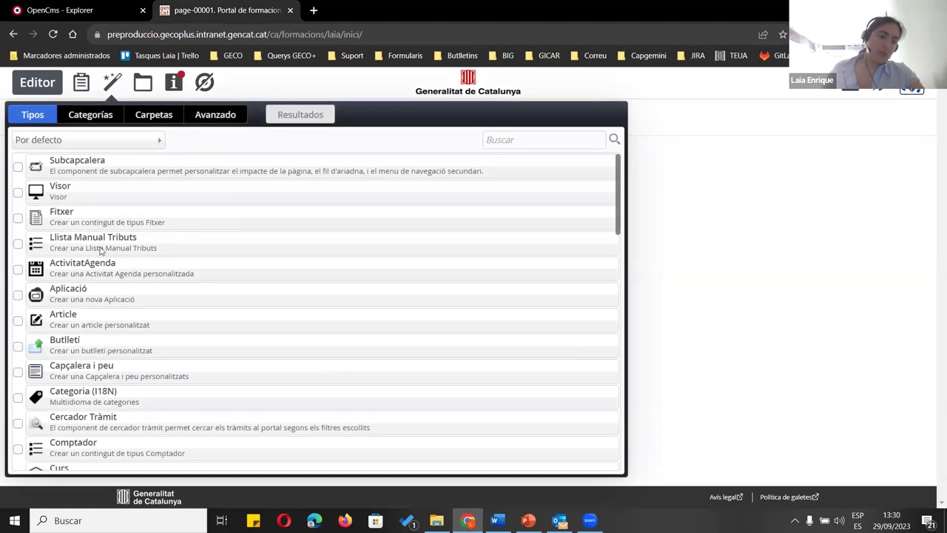
{"action": "scroll", "coordinate": [185, 262], "scroll_direction": "down", "scroll_amount": 5}
{"action": "scroll", "coordinate": [185, 280], "scroll_direction": "down", "scroll_amount": 5}
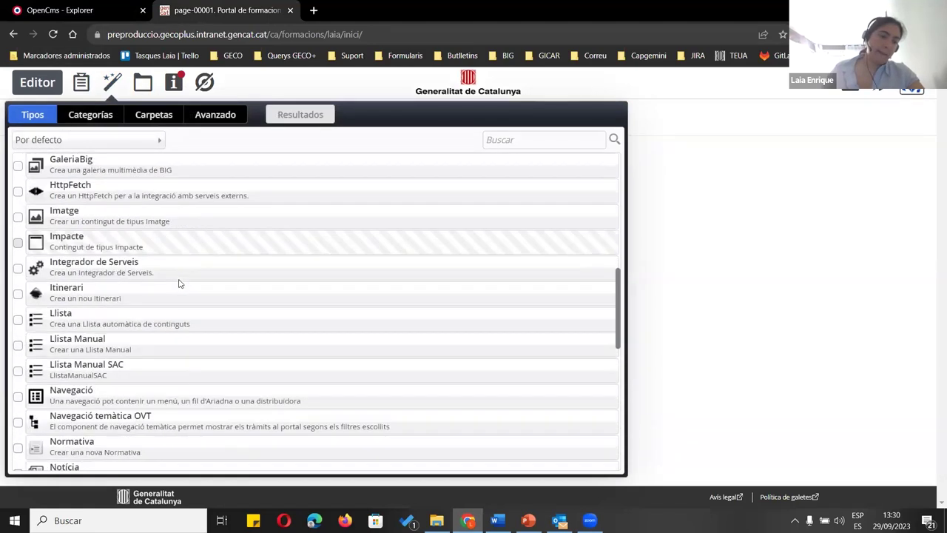
{"action": "left_click", "coordinate": [64, 276]}
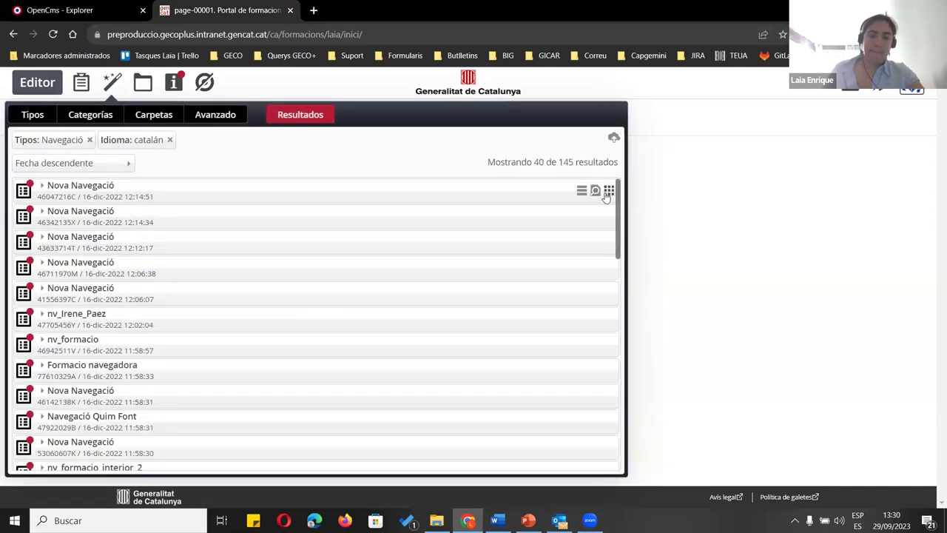
{"action": "left_click_drag", "start_coordinate": [608, 193], "coordinate": [57, 278]}
{"action": "left_click", "coordinate": [114, 81]}
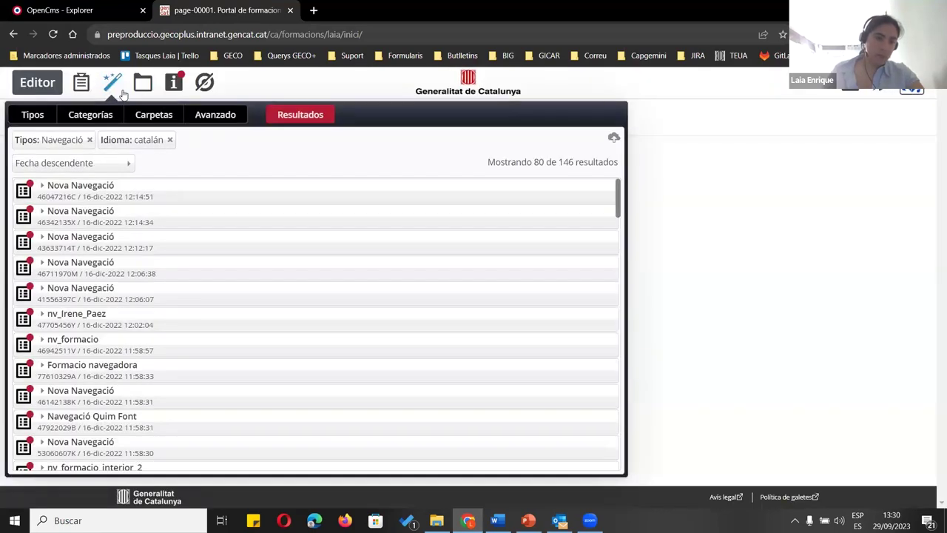
Try filtering the Navegació results by the .content/NavegacioTematica folder, and remove that folder filter
{"action": "left_click", "coordinate": [155, 116]}
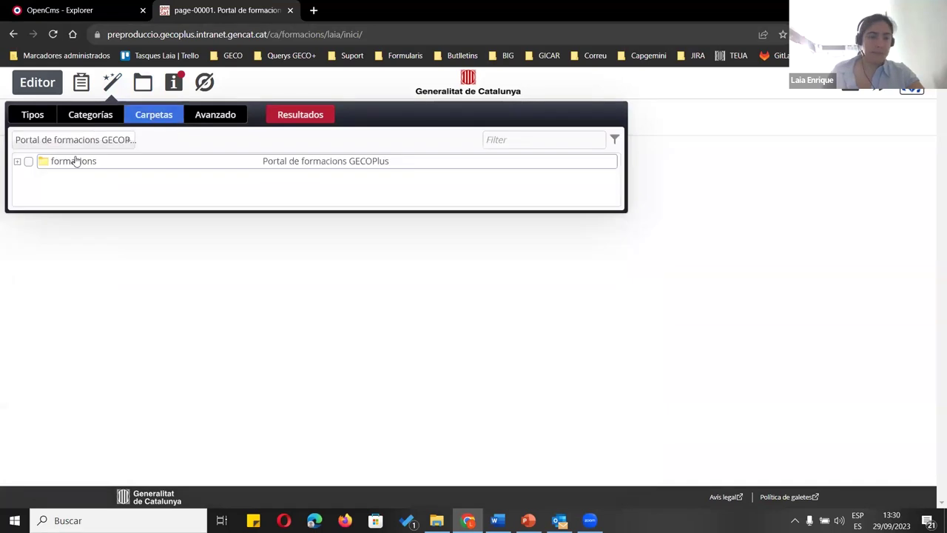
{"action": "left_click", "coordinate": [17, 162]}
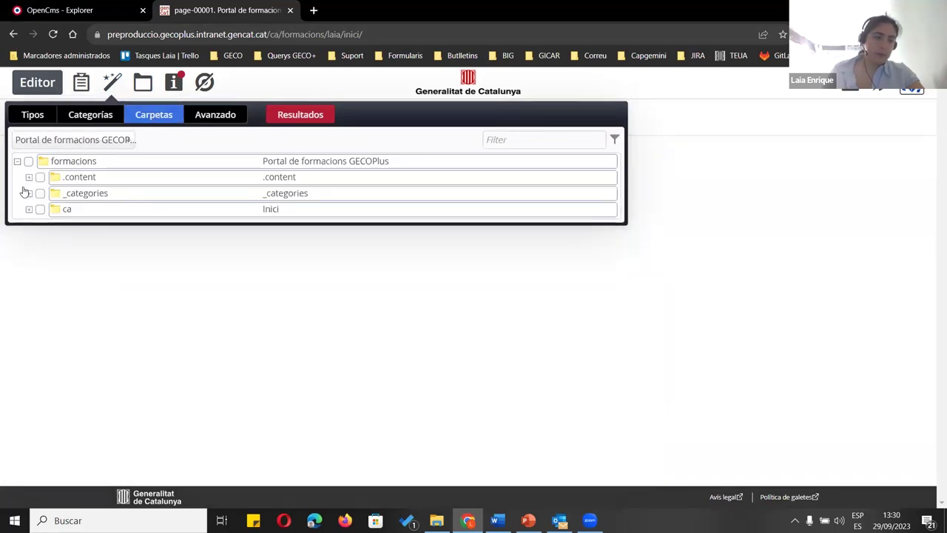
{"action": "left_click", "coordinate": [29, 179]}
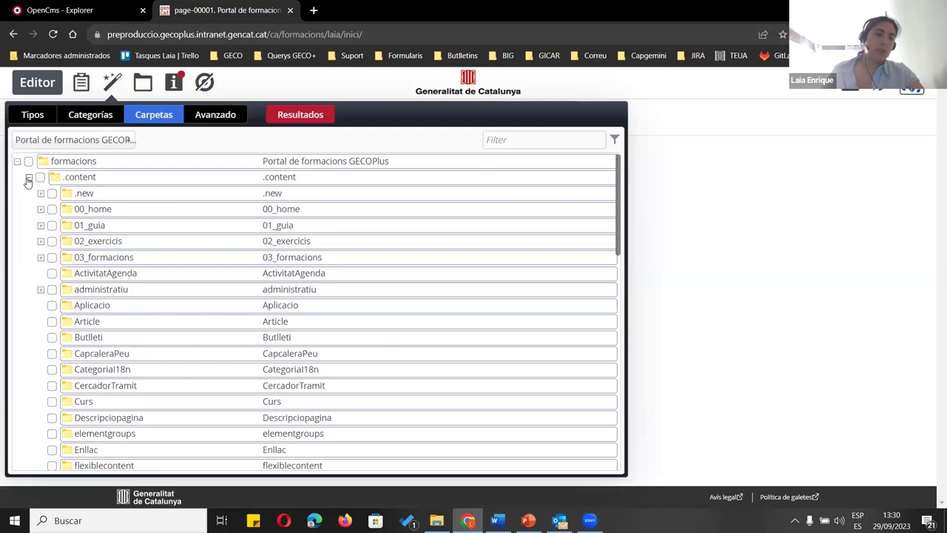
{"action": "scroll", "coordinate": [118, 244], "scroll_direction": "down", "scroll_amount": 5}
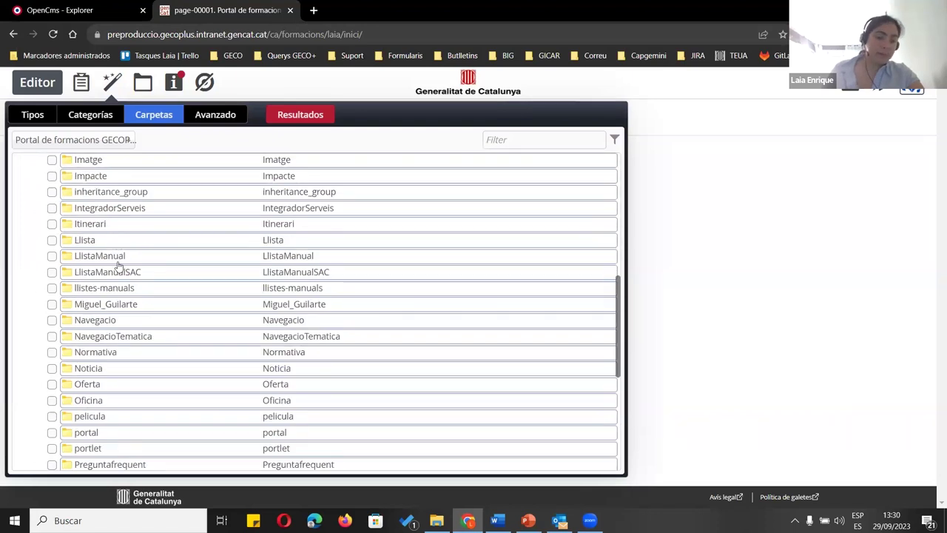
{"action": "left_click", "coordinate": [114, 342]}
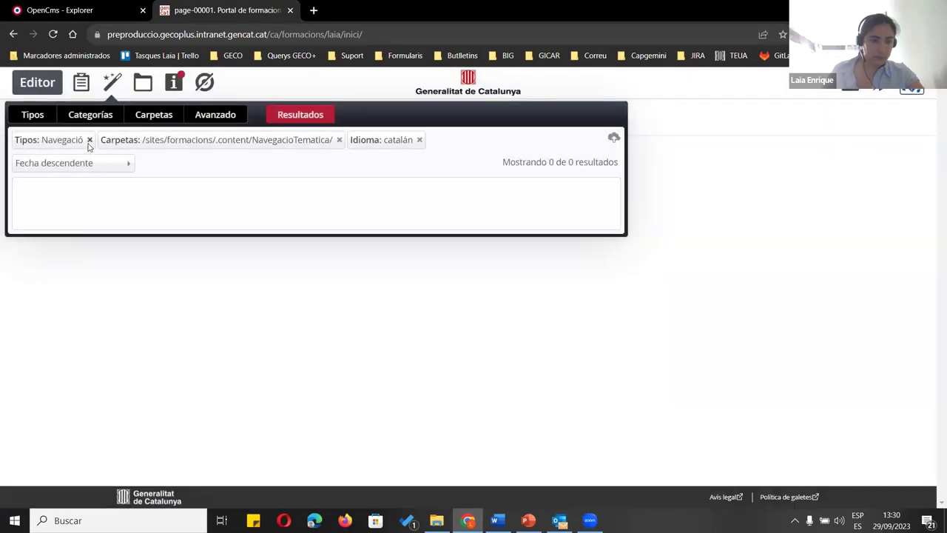
{"action": "left_click", "coordinate": [339, 140]}
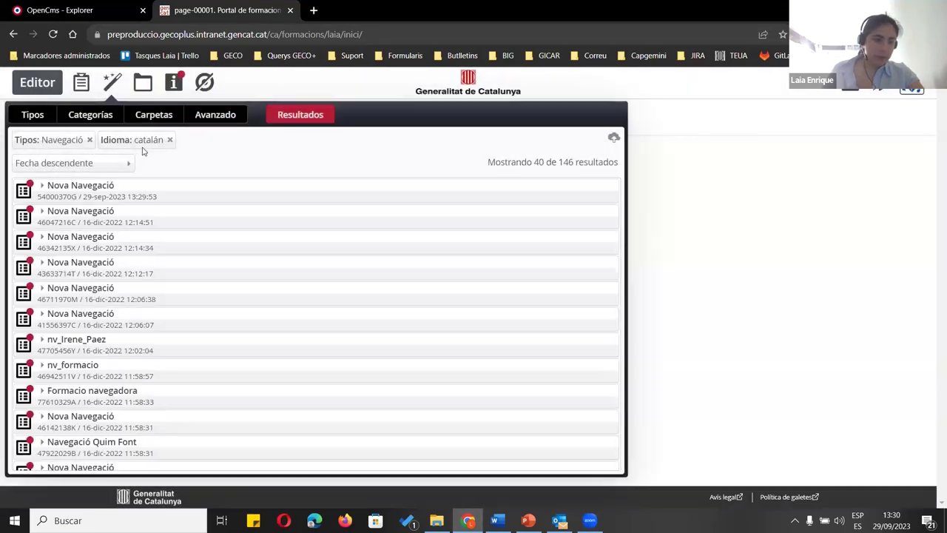
Sort the Navegació results by Título ascendente and finally by Título descendente, looking for the new site map navigation
{"action": "left_click", "coordinate": [103, 164]}
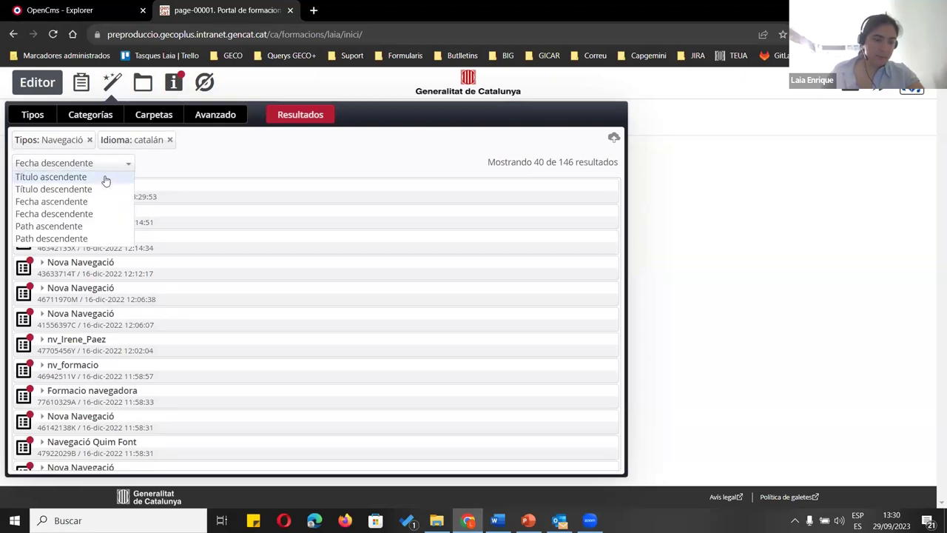
{"action": "left_click", "coordinate": [105, 178]}
{"action": "left_click", "coordinate": [112, 166]}
{"action": "left_click", "coordinate": [110, 175]}
{"action": "left_click", "coordinate": [102, 163]}
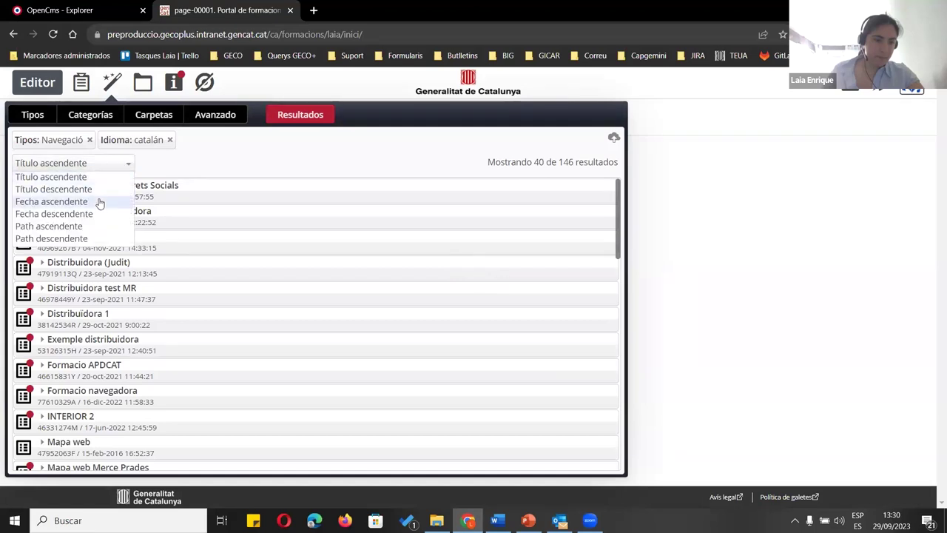
{"action": "left_click", "coordinate": [97, 189]}
{"action": "scroll", "coordinate": [326, 262], "scroll_direction": "down", "scroll_amount": 4}
{"action": "scroll", "coordinate": [326, 262], "scroll_direction": "up", "scroll_amount": 4}
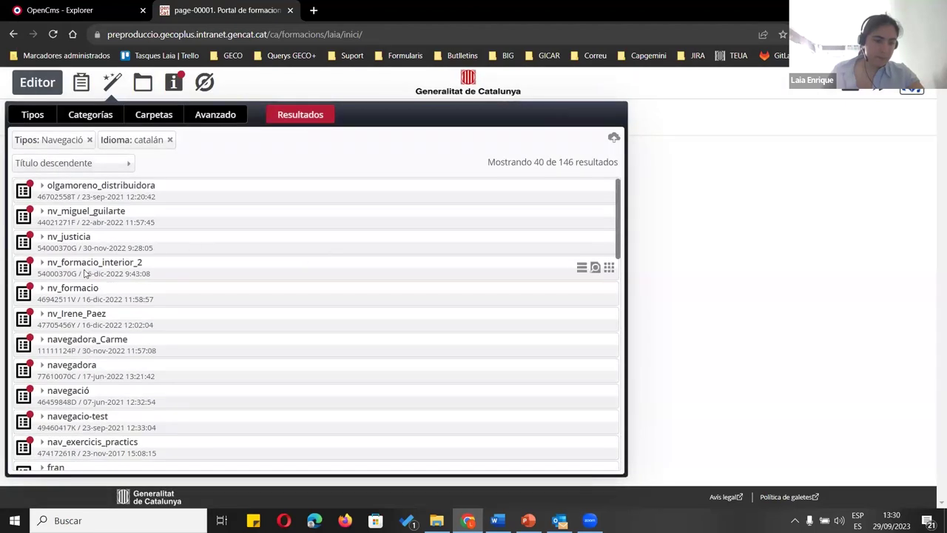
{"action": "left_click", "coordinate": [33, 118]}
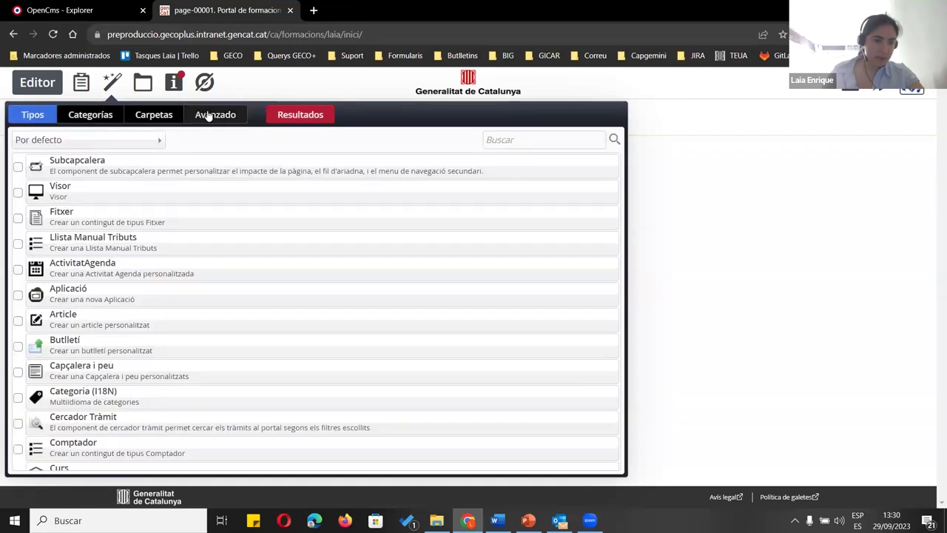
{"action": "left_click", "coordinate": [163, 116]}
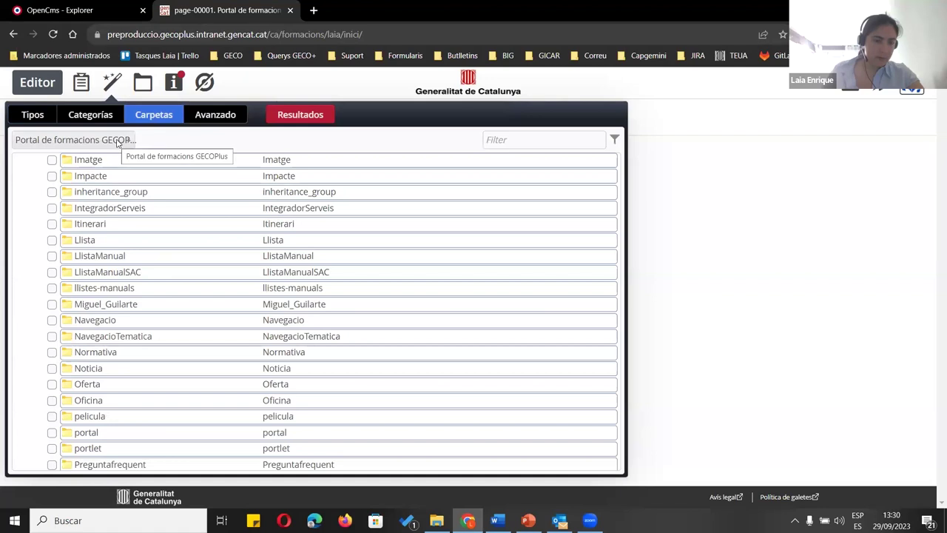
In the Explorer tab, edit the new site map navigation, set its Àlies to Mapa web plus the trainer's first name, and save and close it
{"action": "left_click", "coordinate": [108, 16]}
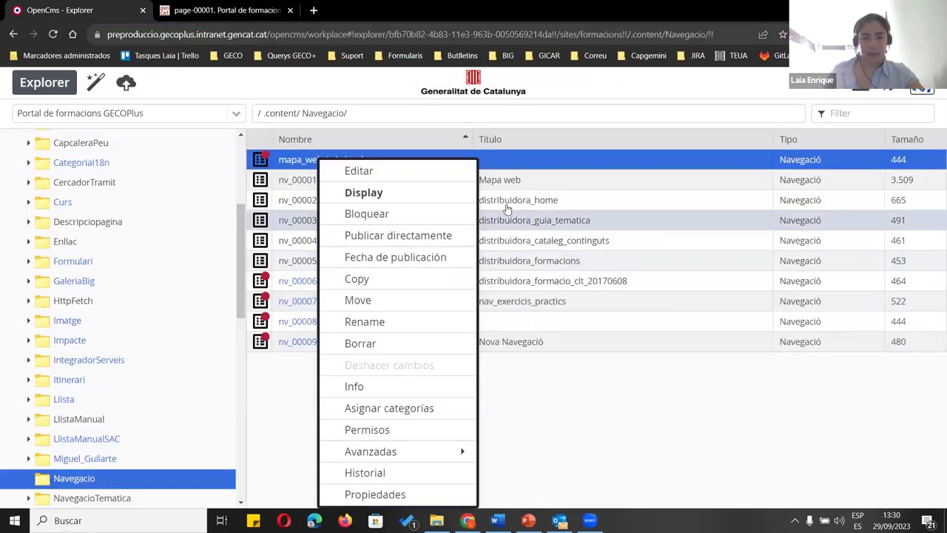
{"action": "left_click", "coordinate": [422, 178]}
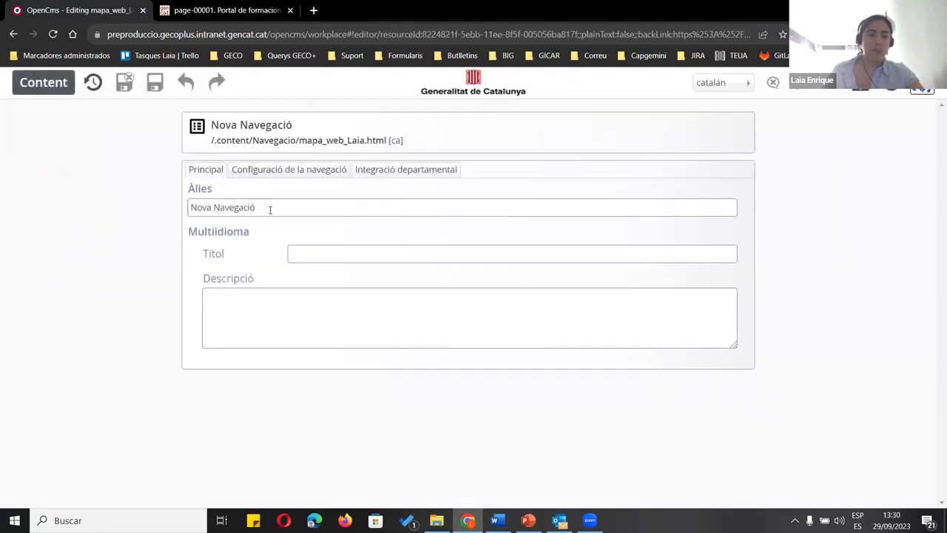
{"action": "left_click_drag", "start_coordinate": [268, 207], "coordinate": [87, 207]}
{"action": "type", "text": "Mapa"}
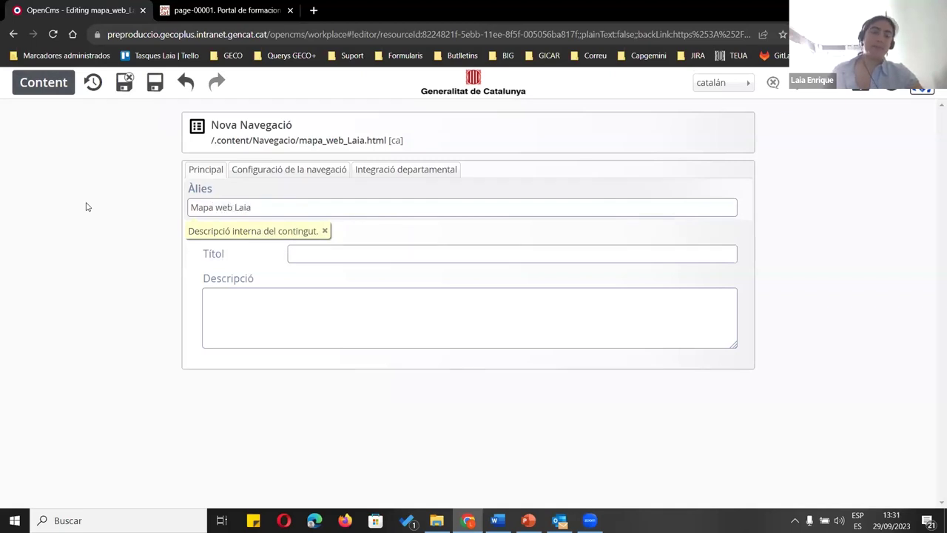
{"action": "type", "text": " web Laia"}
{"action": "left_click", "coordinate": [124, 198]}
{"action": "left_click", "coordinate": [267, 172]}
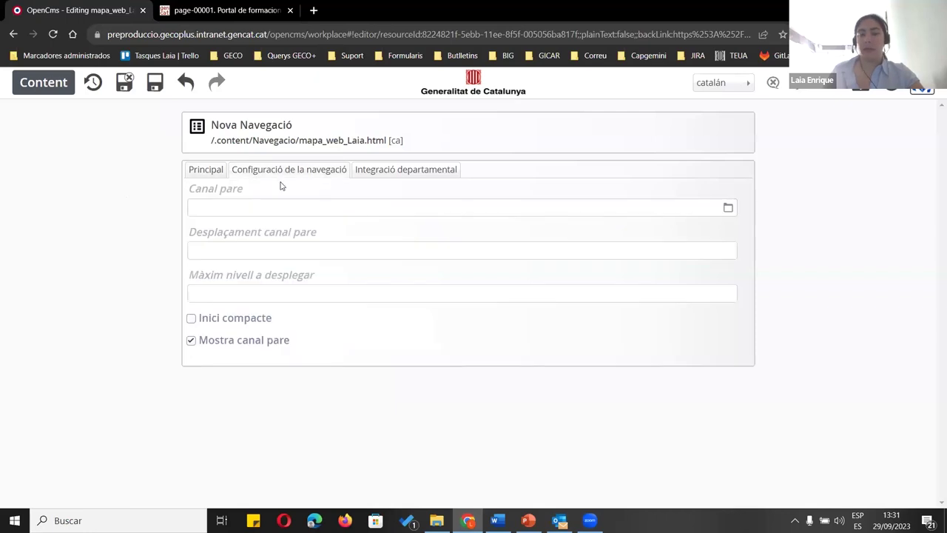
{"action": "left_click", "coordinate": [124, 81]}
Reload the subsite's inici page and look through the Navegació results, sorted by Título ascendente and Título descendente, for the new site map navigation
{"action": "left_click", "coordinate": [53, 33]}
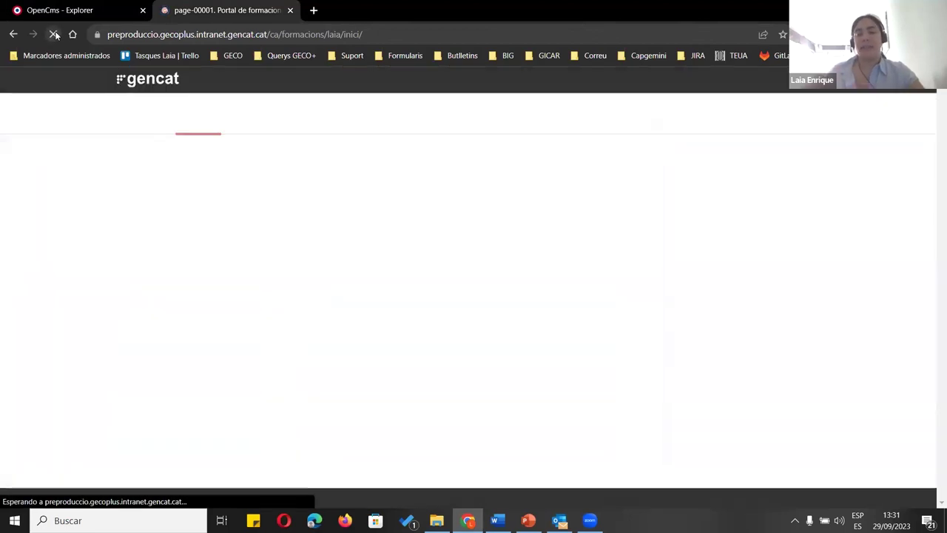
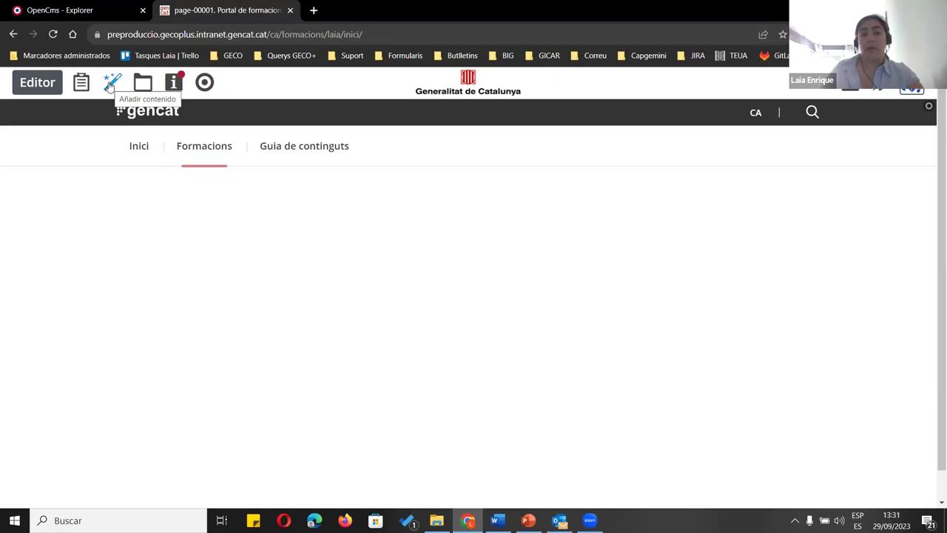
{"action": "left_click", "coordinate": [110, 84]}
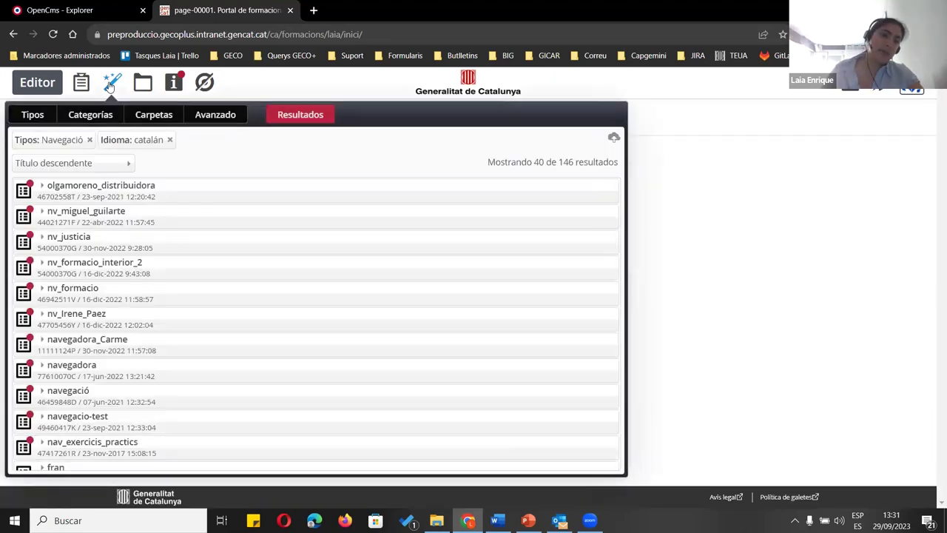
{"action": "left_click", "coordinate": [74, 163]}
{"action": "left_click", "coordinate": [90, 178]}
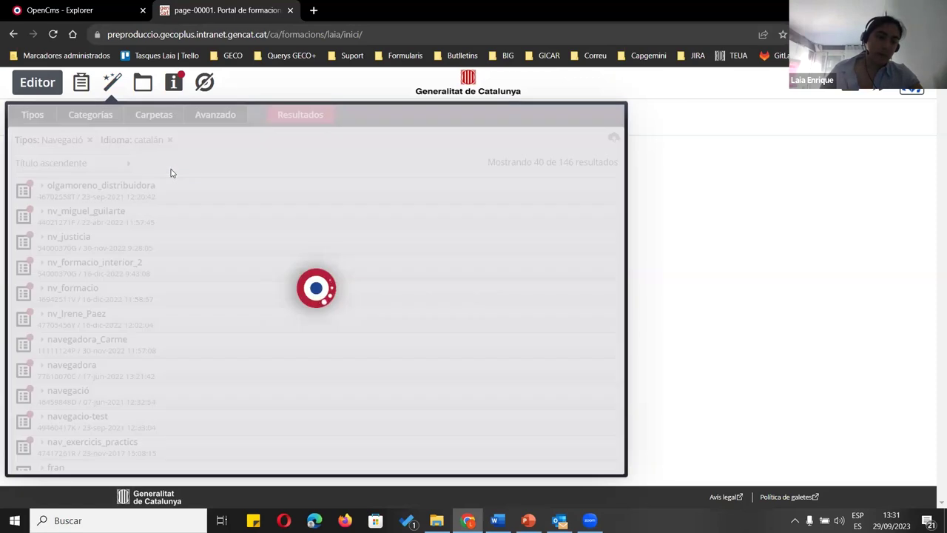
{"action": "left_click", "coordinate": [126, 164]}
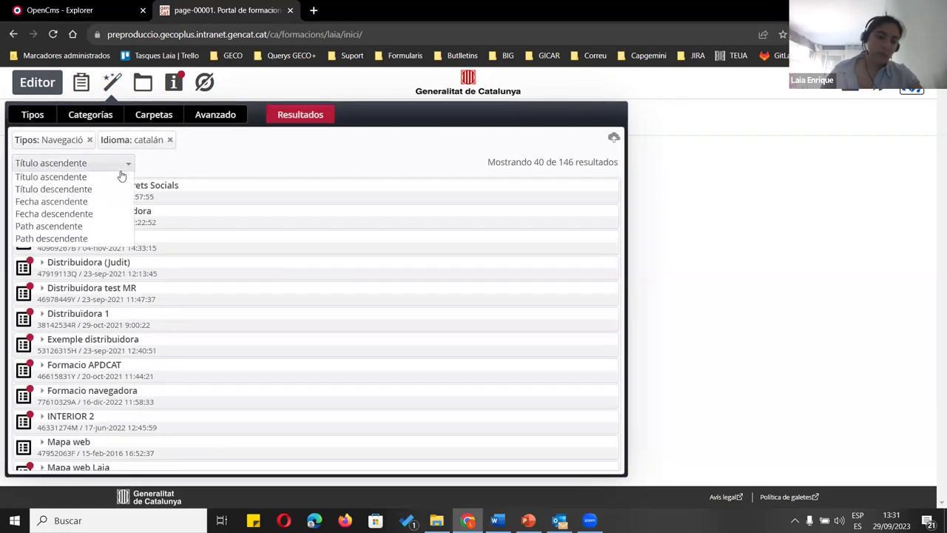
{"action": "left_click", "coordinate": [117, 190]}
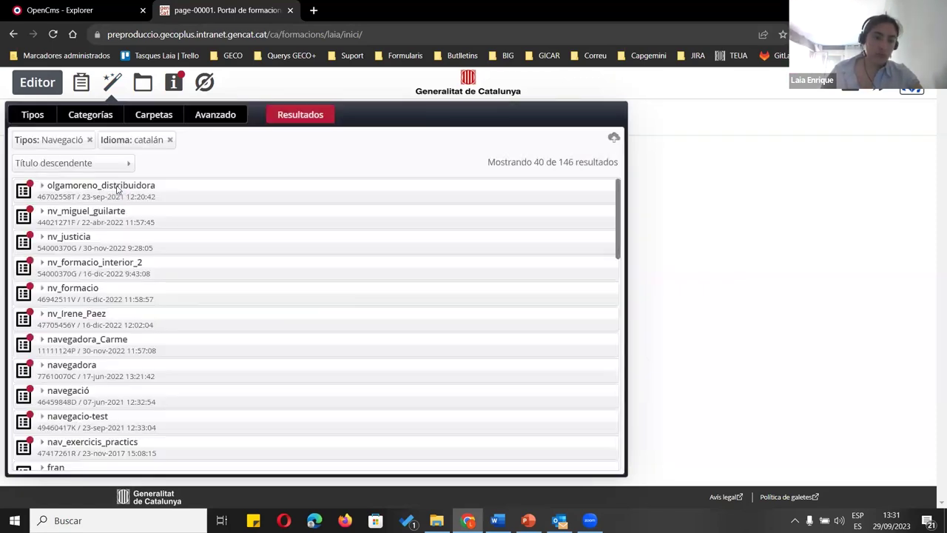
{"action": "scroll", "coordinate": [296, 230], "scroll_direction": "down", "scroll_amount": 6}
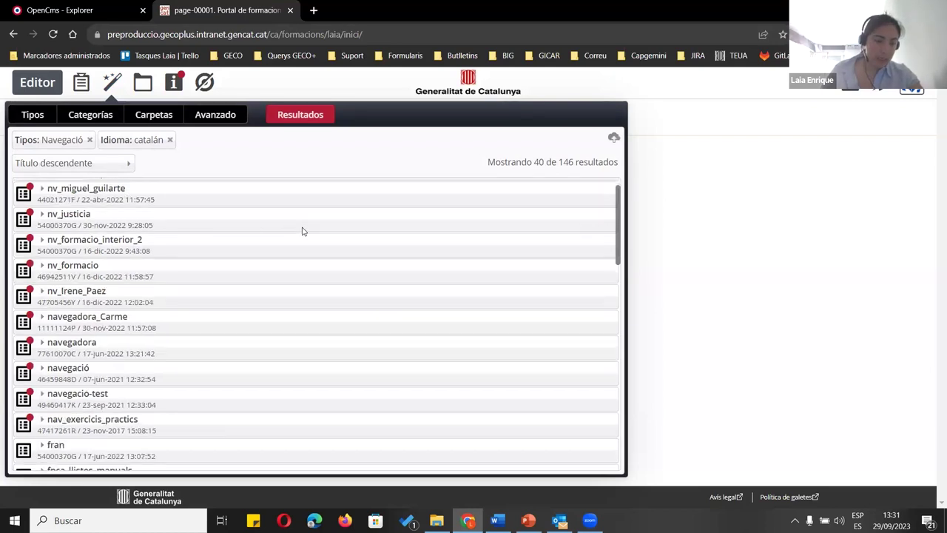
{"action": "scroll", "coordinate": [302, 231], "scroll_direction": "down", "scroll_amount": 3}
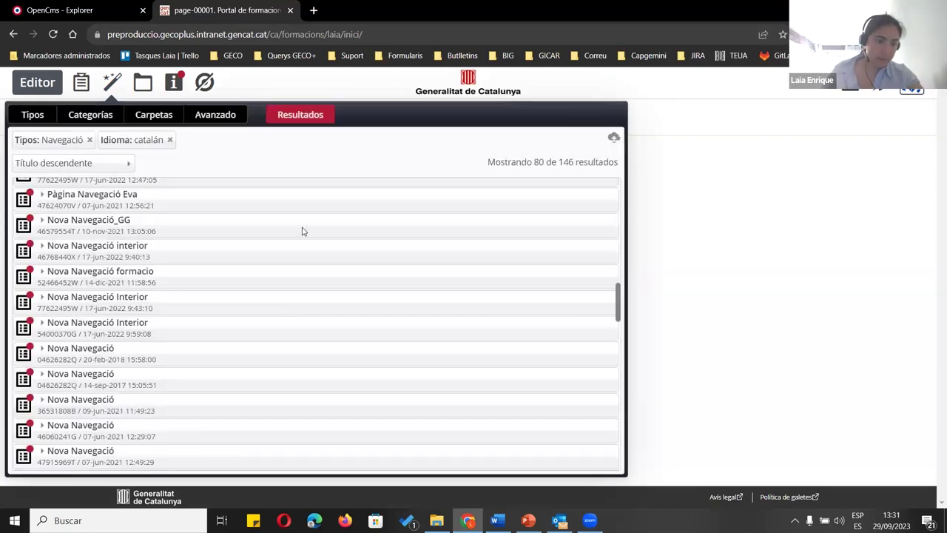
{"action": "scroll", "coordinate": [302, 231], "scroll_direction": "up", "scroll_amount": 8}
{"action": "scroll", "coordinate": [302, 231], "scroll_direction": "up", "scroll_amount": 3}
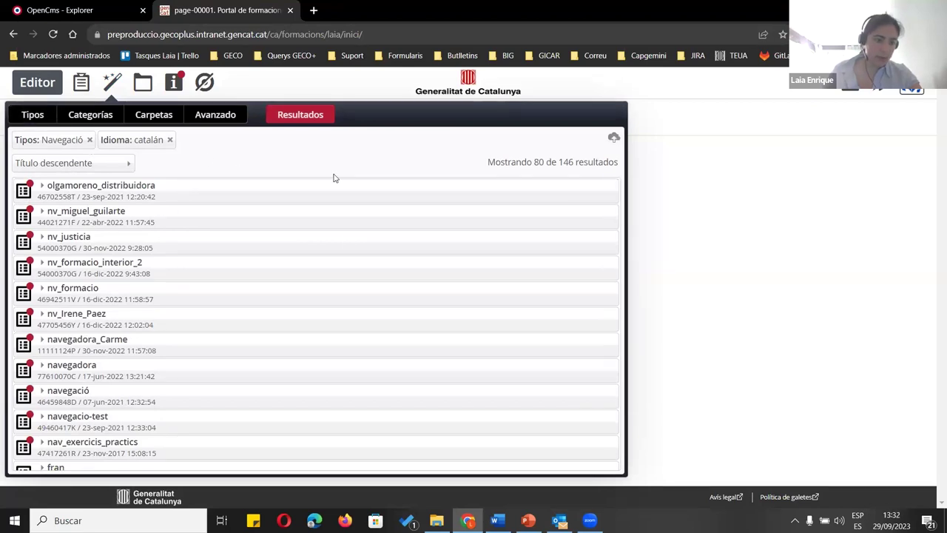
{"action": "scroll", "coordinate": [260, 264], "scroll_direction": "down", "scroll_amount": 10}
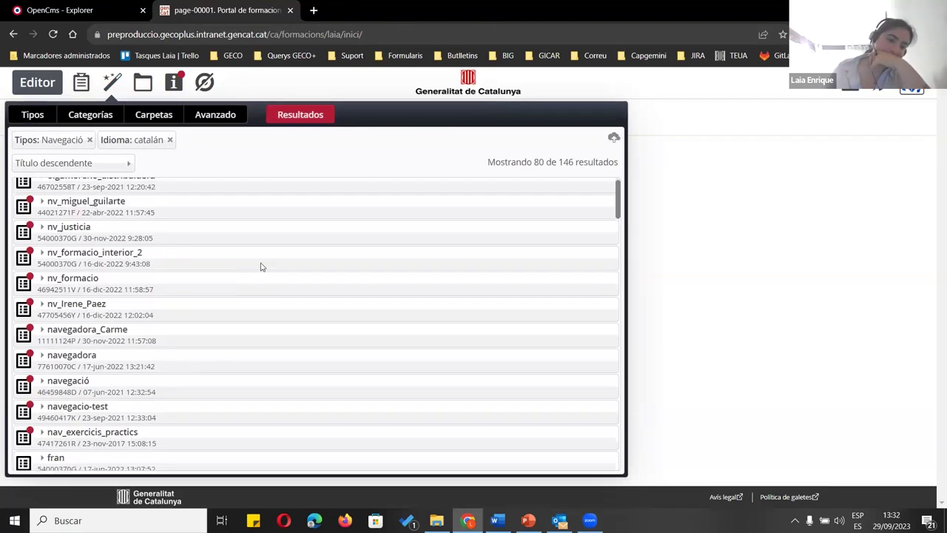
Replace the Navegació type filter with the .content/Navegacio folder filter and place the new site map navigation on the inici page
{"action": "left_click", "coordinate": [89, 140]}
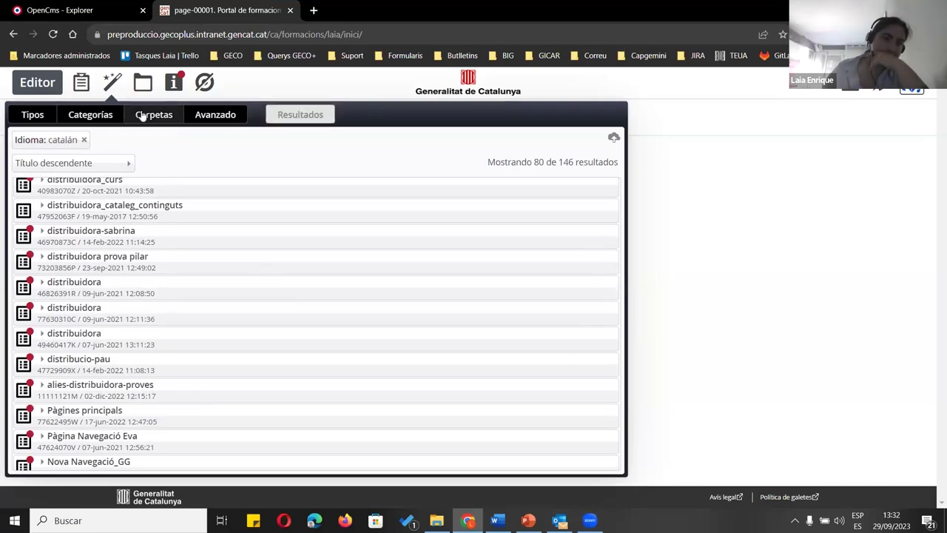
{"action": "left_click", "coordinate": [153, 115]}
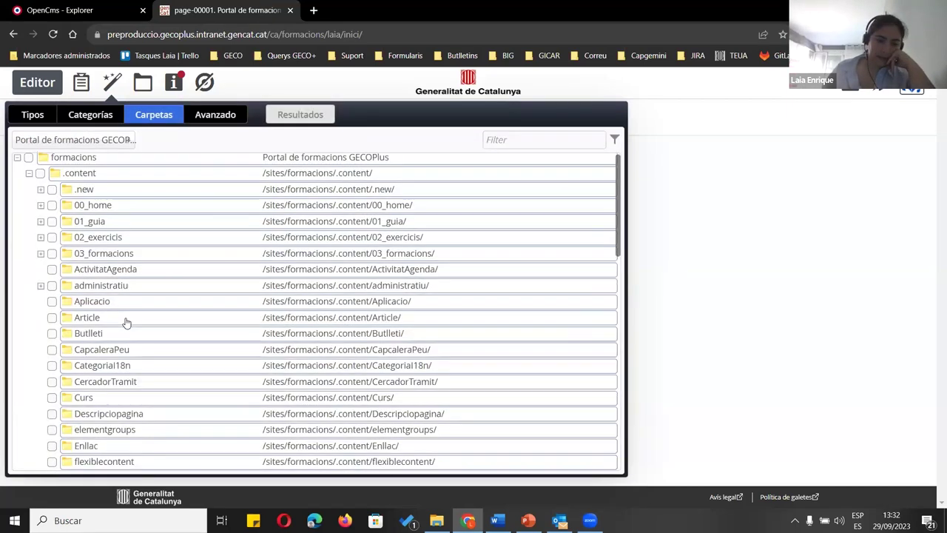
{"action": "scroll", "coordinate": [120, 291], "scroll_direction": "down", "scroll_amount": 7}
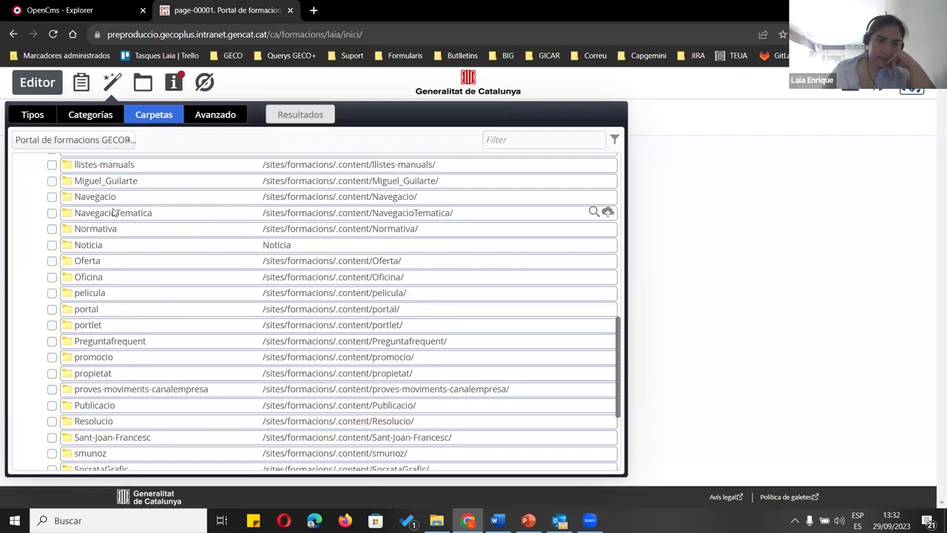
{"action": "left_click", "coordinate": [50, 196]}
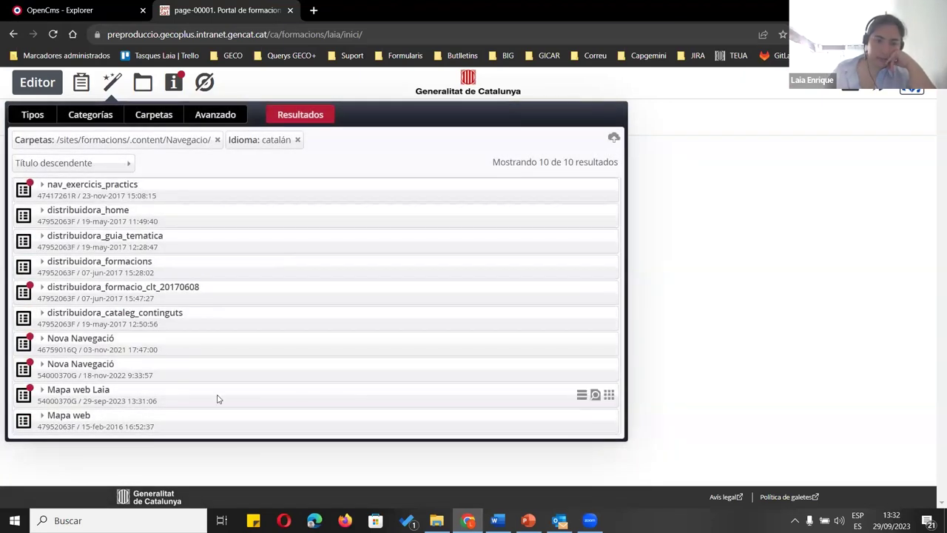
{"action": "left_click_drag", "start_coordinate": [608, 394], "coordinate": [597, 225]}
{"action": "left_click_drag", "start_coordinate": [611, 273], "coordinate": [619, 207]}
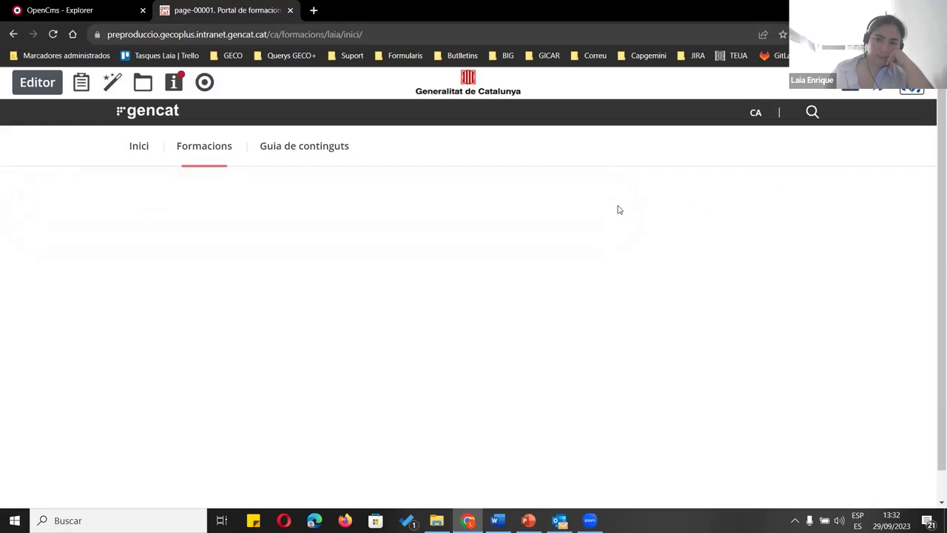
Edit the new site map navigation in the Explorer tab, set its Canal pare to the trainer's subsite under /ca/formacions/, and save and close it
{"action": "left_click", "coordinate": [54, 7]}
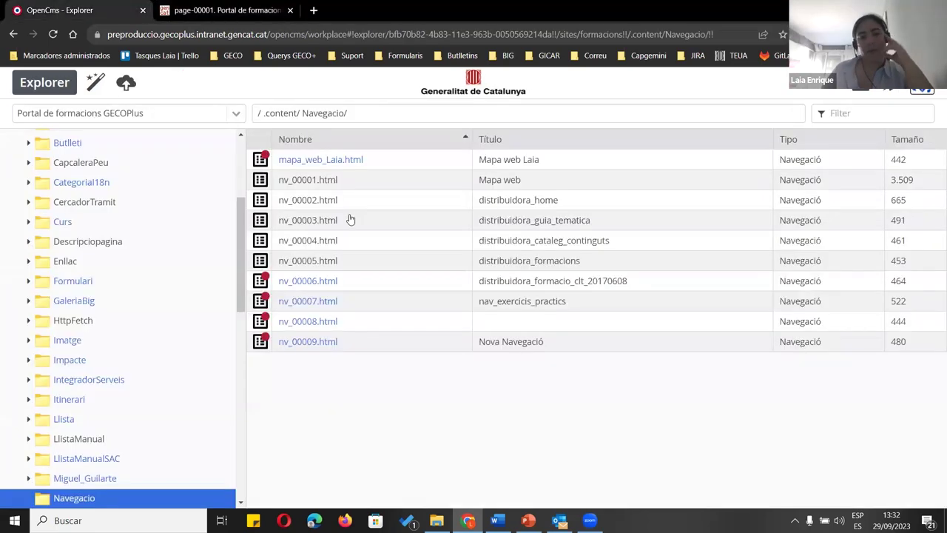
{"action": "left_click", "coordinate": [356, 159]}
{"action": "right_click", "coordinate": [355, 159]}
{"action": "left_click", "coordinate": [383, 167]}
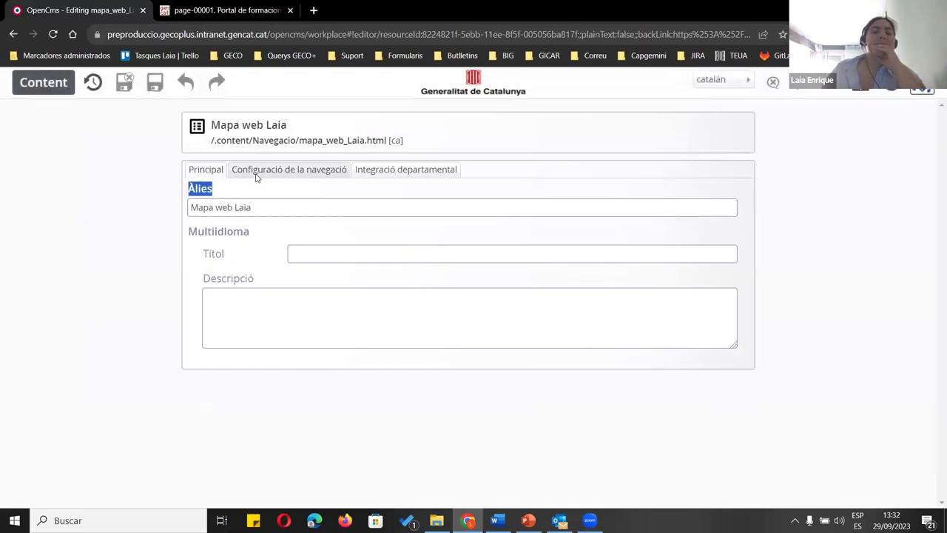
{"action": "left_click", "coordinate": [256, 172]}
{"action": "left_click", "coordinate": [259, 201]}
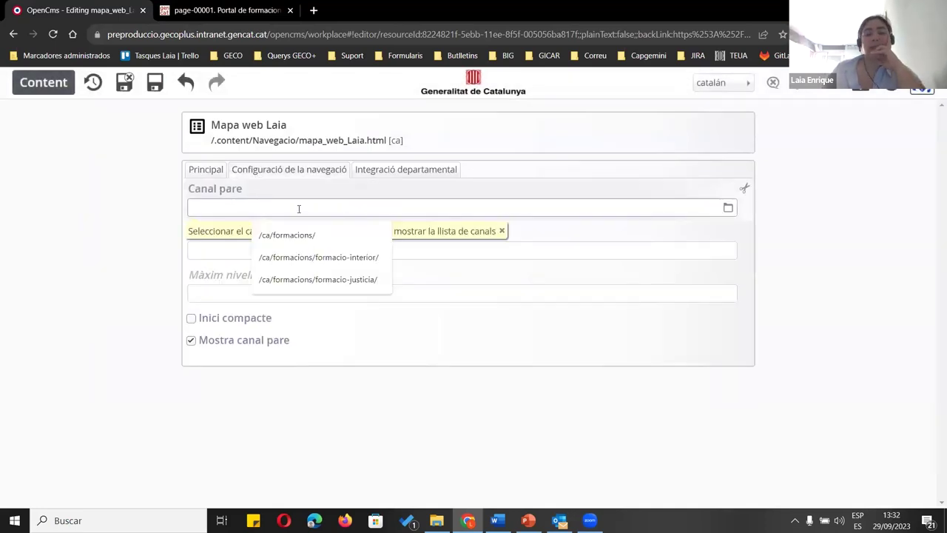
{"action": "left_click", "coordinate": [300, 231]}
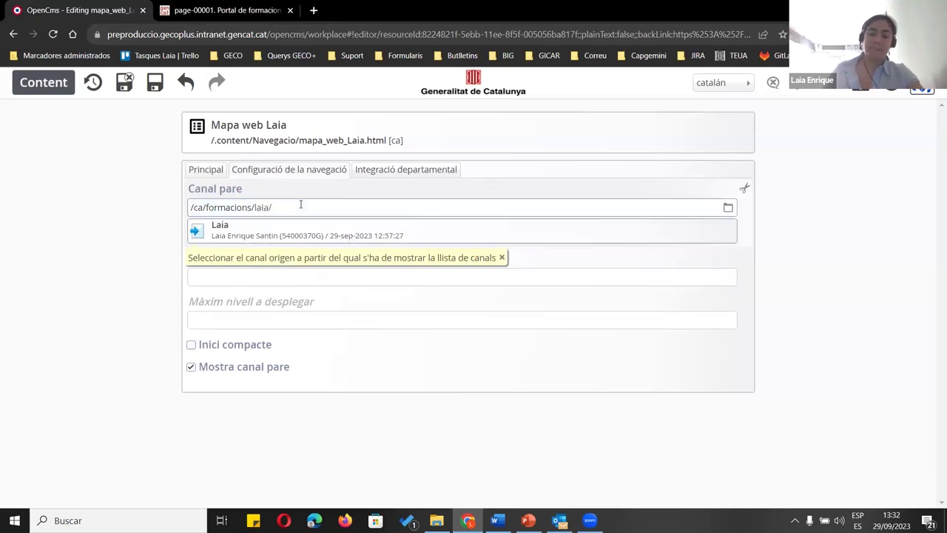
{"action": "left_click", "coordinate": [123, 84]}
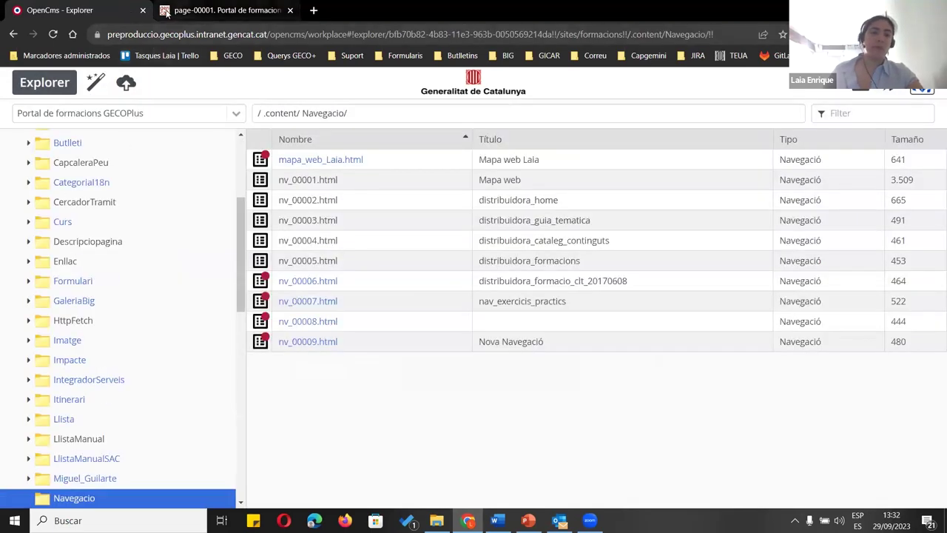
Return to the inici page's tab and place the site map navigation on the page again from the .content/Navegacio results
{"action": "left_click", "coordinate": [166, 13]}
{"action": "left_click", "coordinate": [112, 83]}
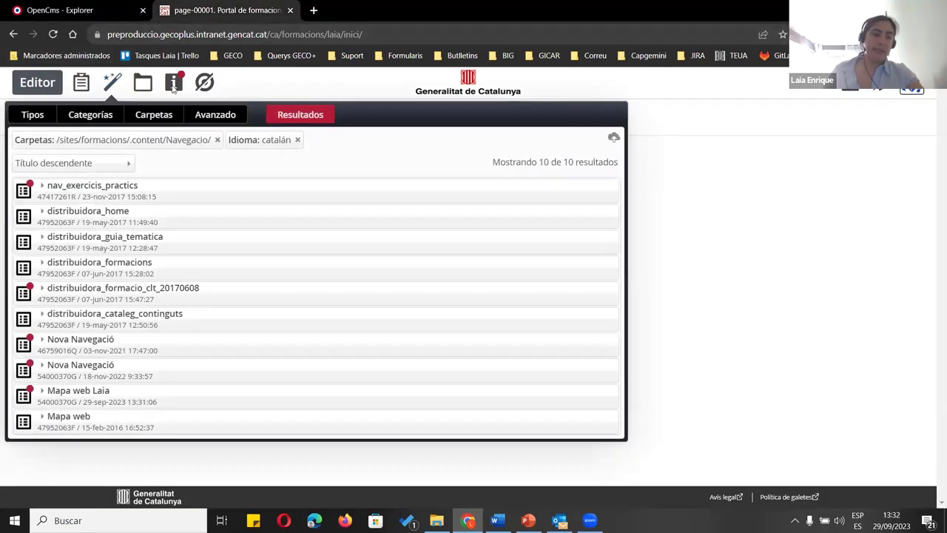
{"action": "left_click_drag", "start_coordinate": [608, 400], "coordinate": [650, 189]}
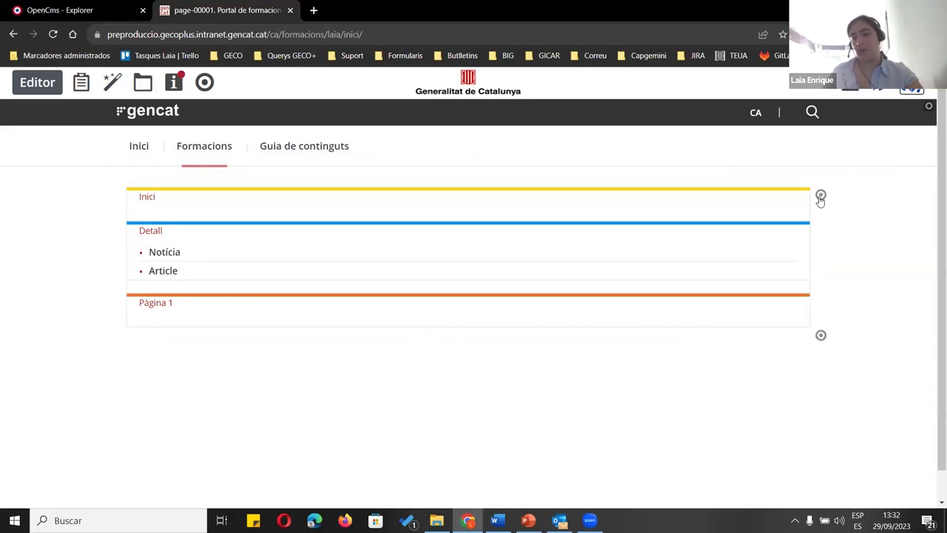
Try to remove the upper site map navigation from the page, and inspect the links of the lower one
{"action": "left_click", "coordinate": [758, 202]}
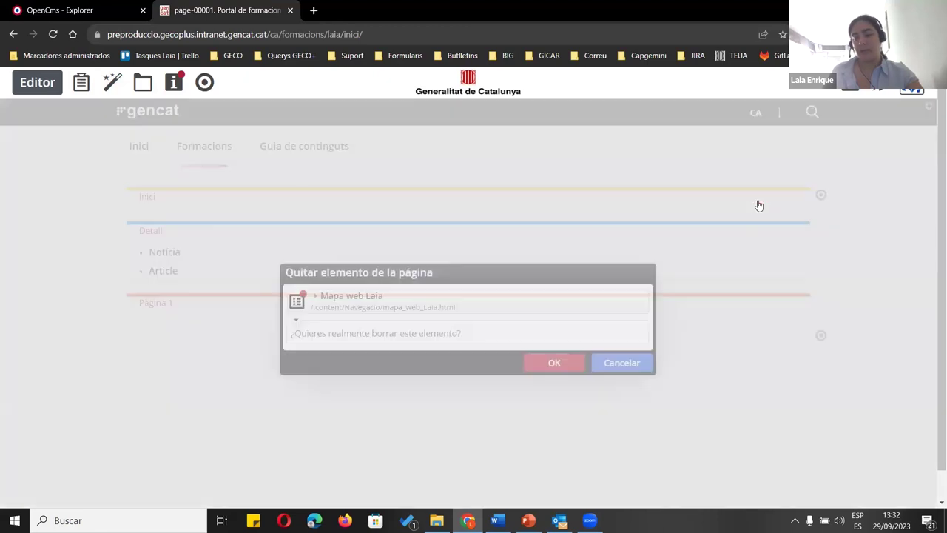
{"action": "left_click", "coordinate": [557, 366]}
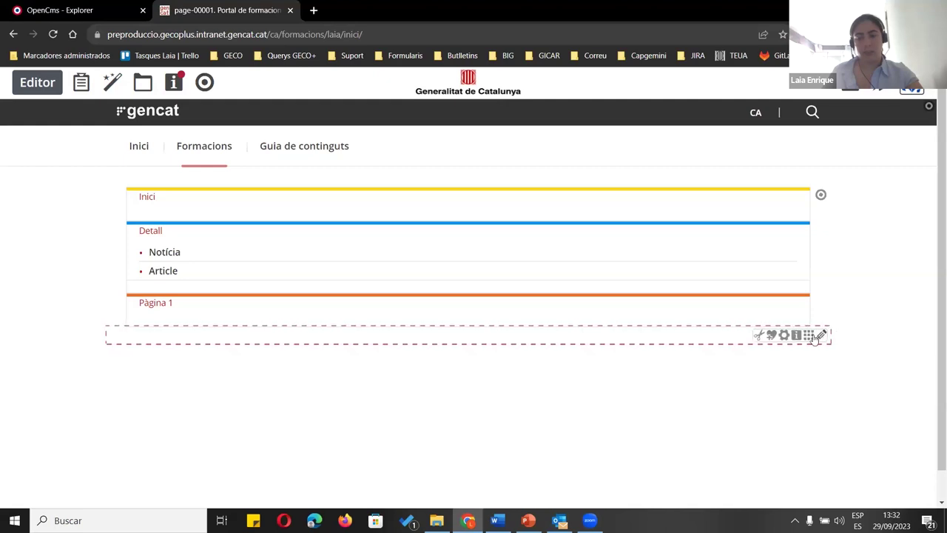
{"action": "left_click", "coordinate": [795, 339]}
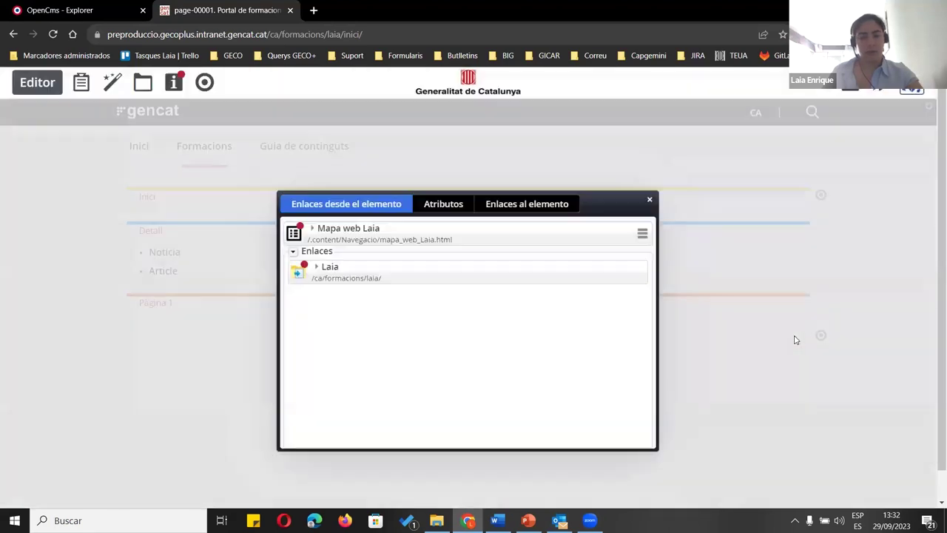
{"action": "left_click", "coordinate": [648, 200]}
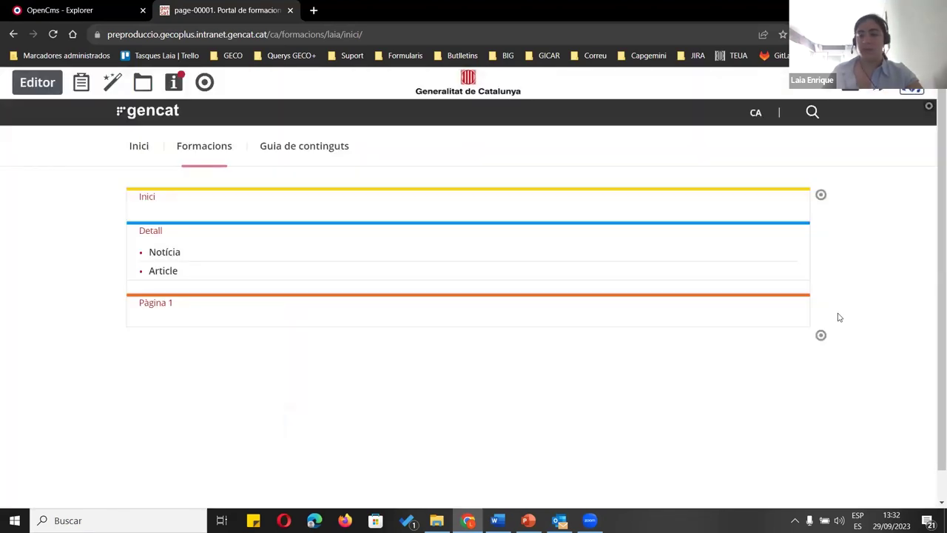
Cancel the removal of the lower site map navigation and reload the inici page
{"action": "mouse_move", "coordinate": [821, 337]}
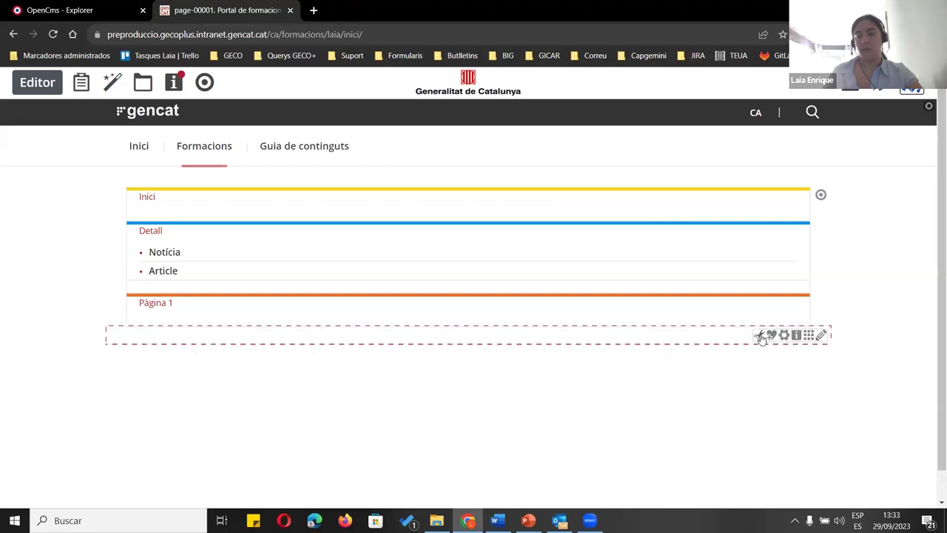
{"action": "left_click", "coordinate": [753, 336]}
{"action": "left_click", "coordinate": [603, 364]}
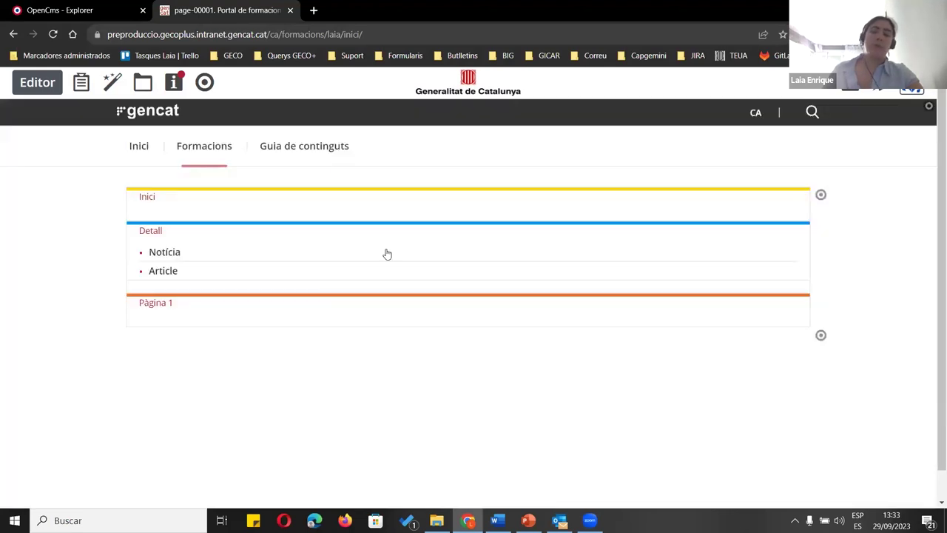
{"action": "left_click", "coordinate": [52, 35]}
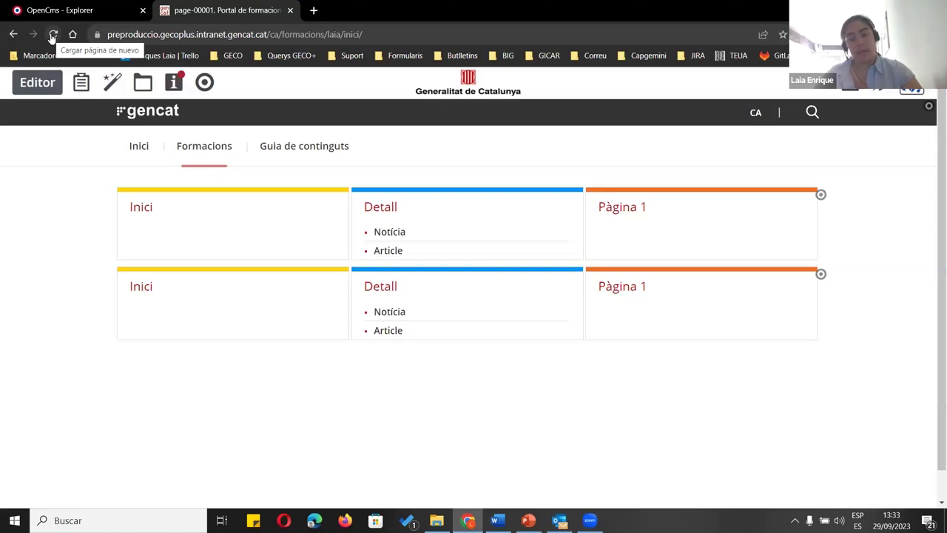
Reload the inici page and remove the lower duplicate site map navigation from it
{"action": "left_click", "coordinate": [52, 38]}
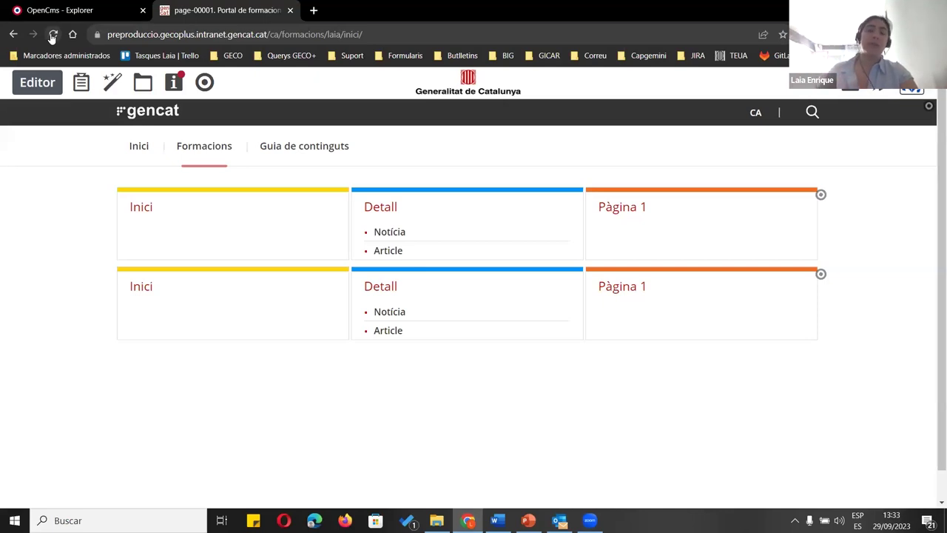
{"action": "mouse_move", "coordinate": [821, 278]}
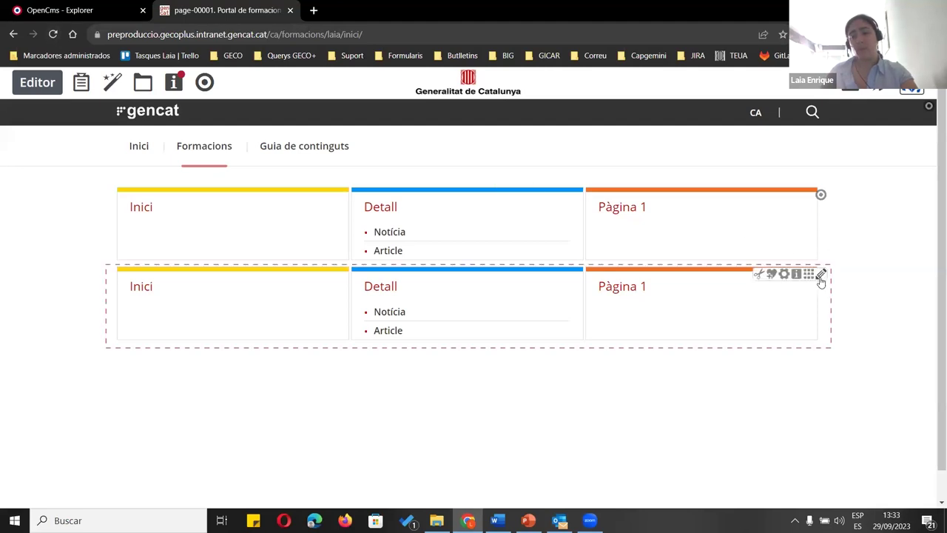
{"action": "left_click", "coordinate": [759, 274]}
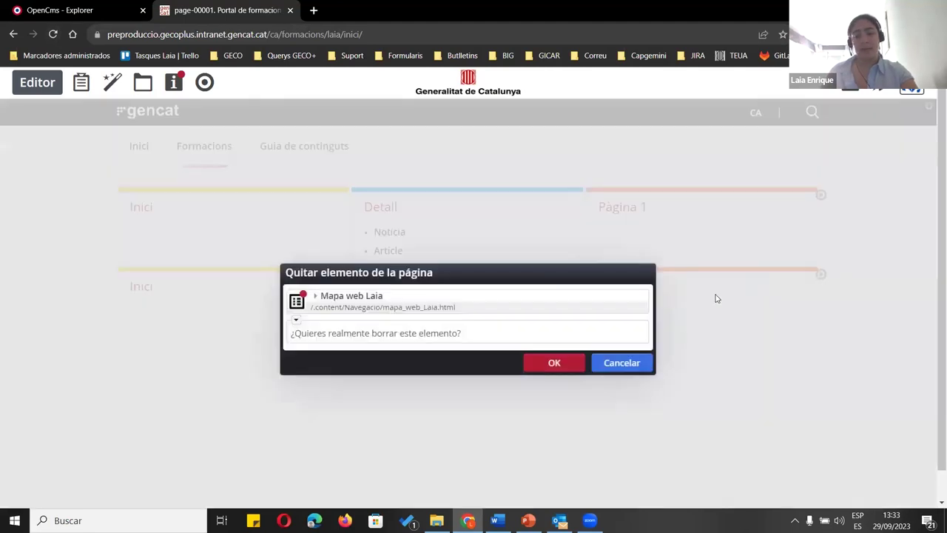
{"action": "left_click", "coordinate": [554, 362]}
Set the remaining site map navigation's Presentació Configurable to fpca_mapaweb and reload the inici page
{"action": "mouse_move", "coordinate": [820, 195]}
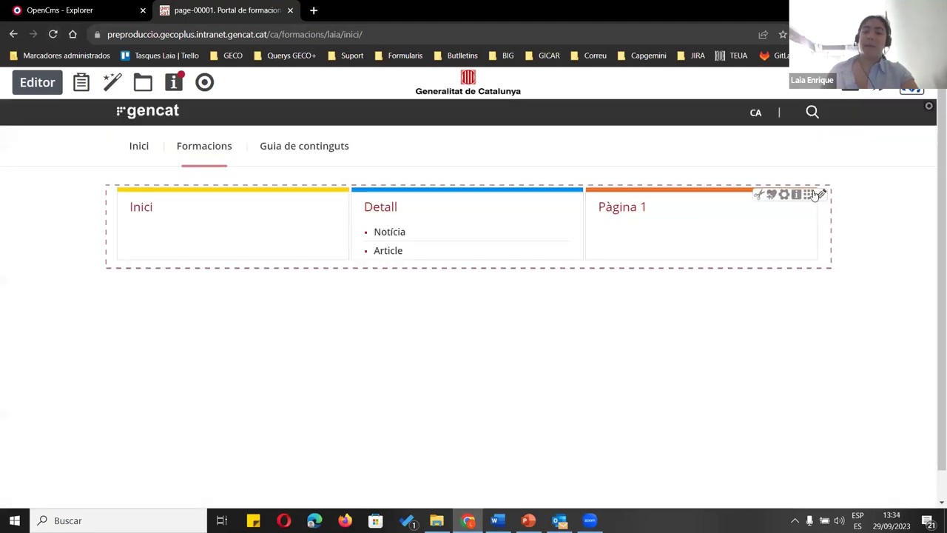
{"action": "left_click", "coordinate": [785, 194]}
{"action": "left_click", "coordinate": [491, 324]}
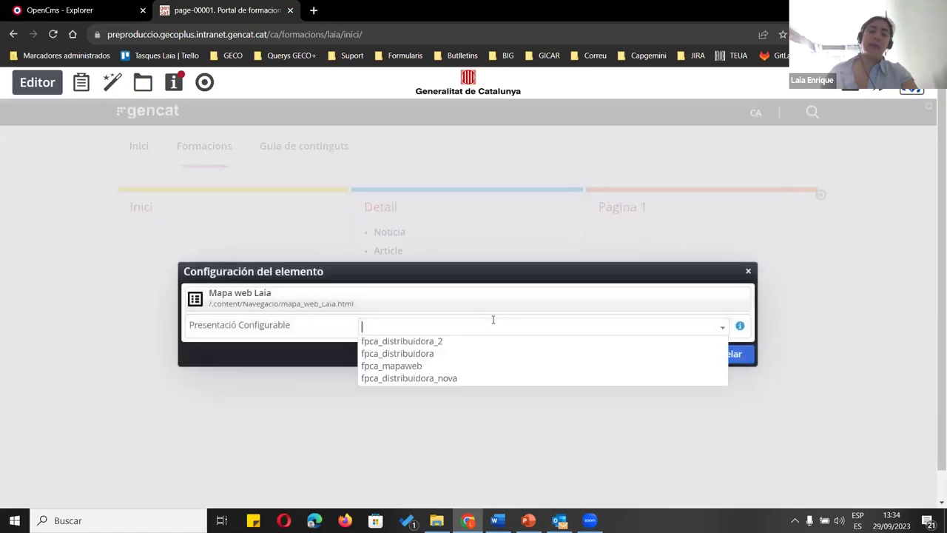
{"action": "left_click", "coordinate": [480, 366]}
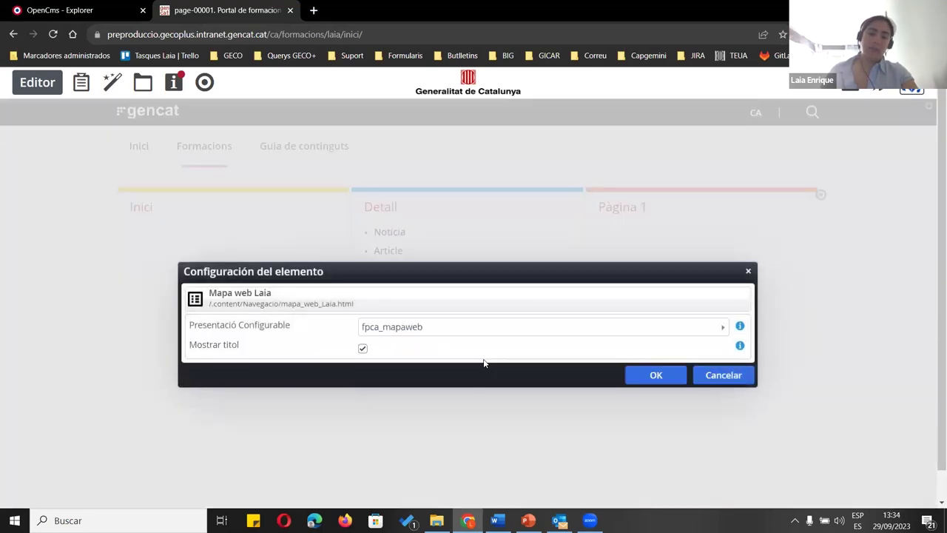
{"action": "left_click", "coordinate": [641, 375]}
{"action": "left_click", "coordinate": [53, 35]}
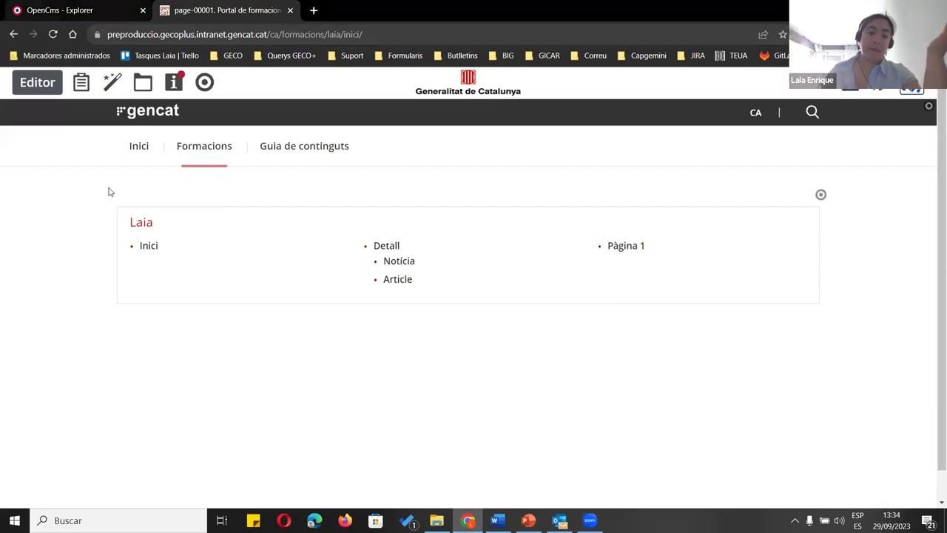
Examine the entries of the site map on the page, from Pàgina 1 to the Detall group with its subpages
{"action": "right_click", "coordinate": [119, 231]}
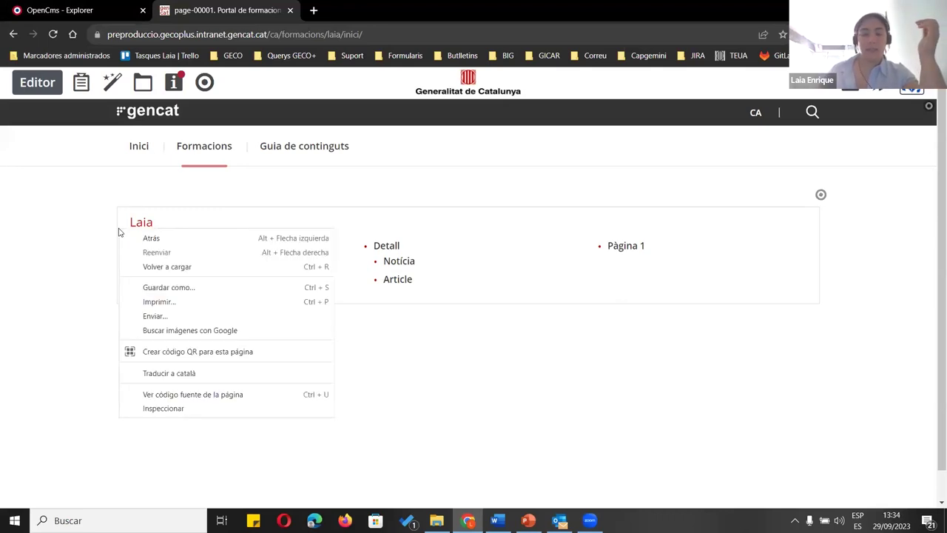
{"action": "left_click", "coordinate": [578, 216]}
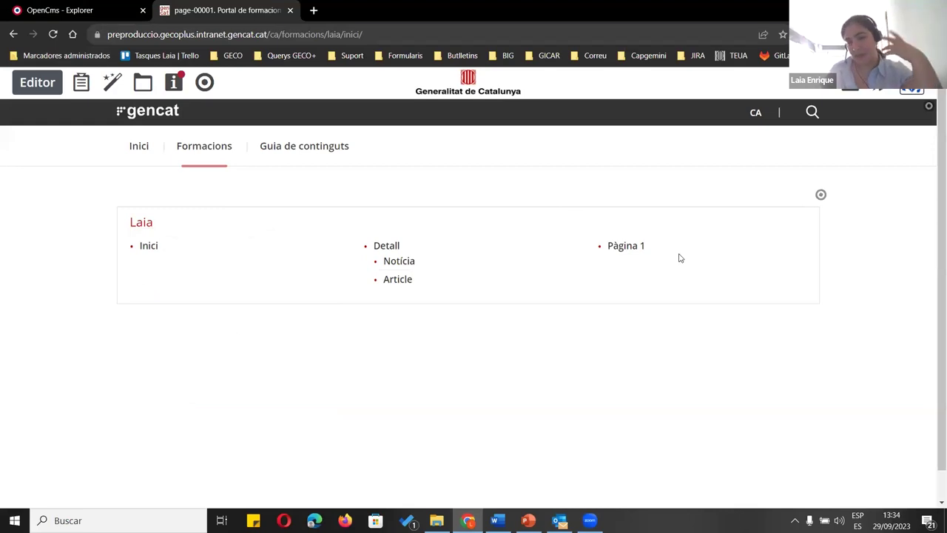
{"action": "left_click_drag", "start_coordinate": [662, 253], "coordinate": [602, 247]}
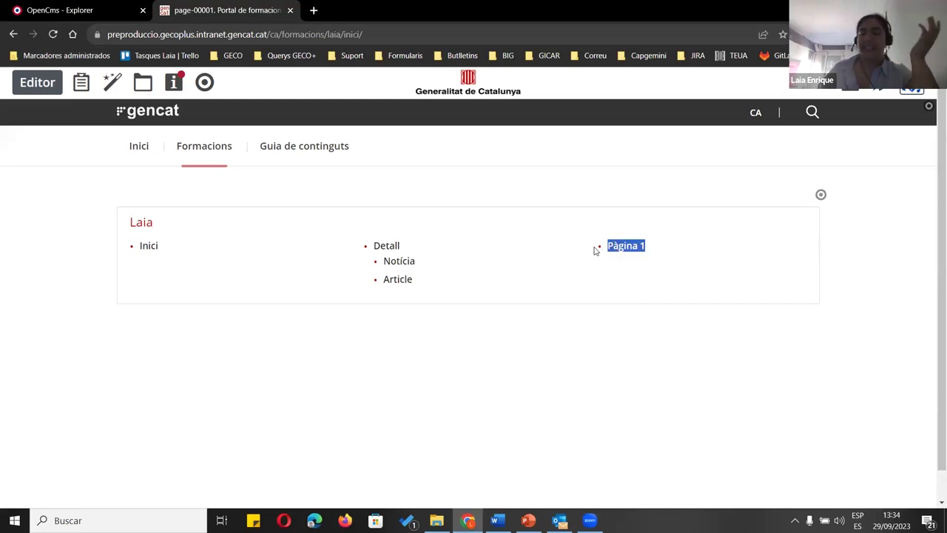
{"action": "left_click", "coordinate": [594, 251]}
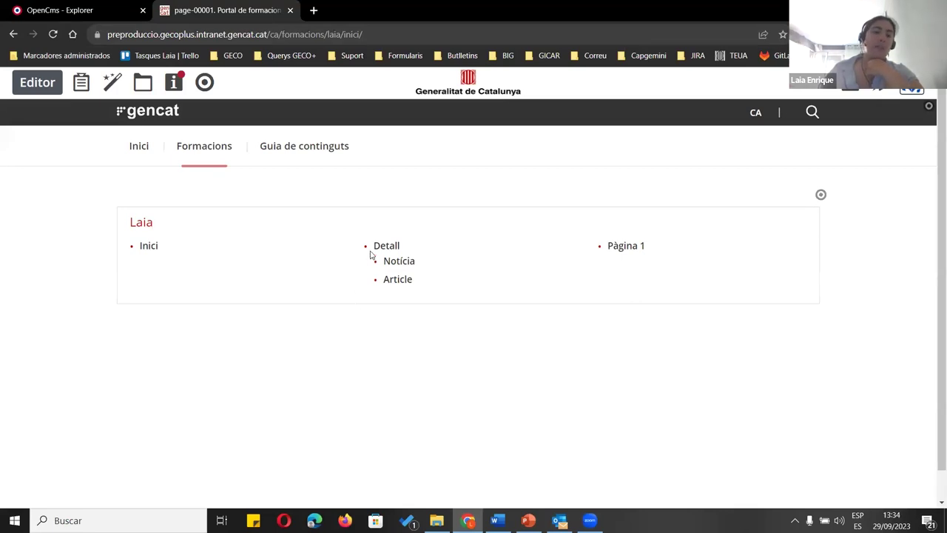
{"action": "left_click_drag", "start_coordinate": [342, 247], "coordinate": [468, 287]}
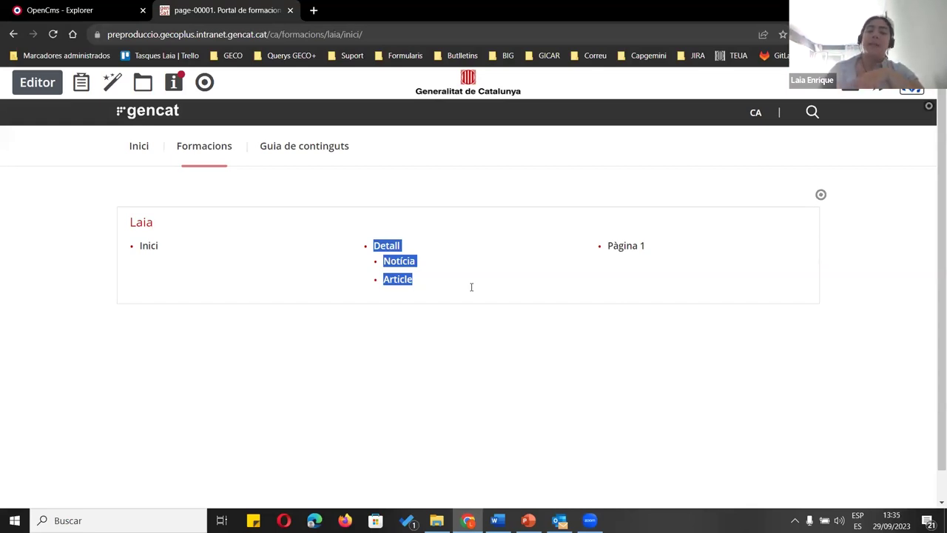
{"action": "left_click", "coordinate": [461, 256]}
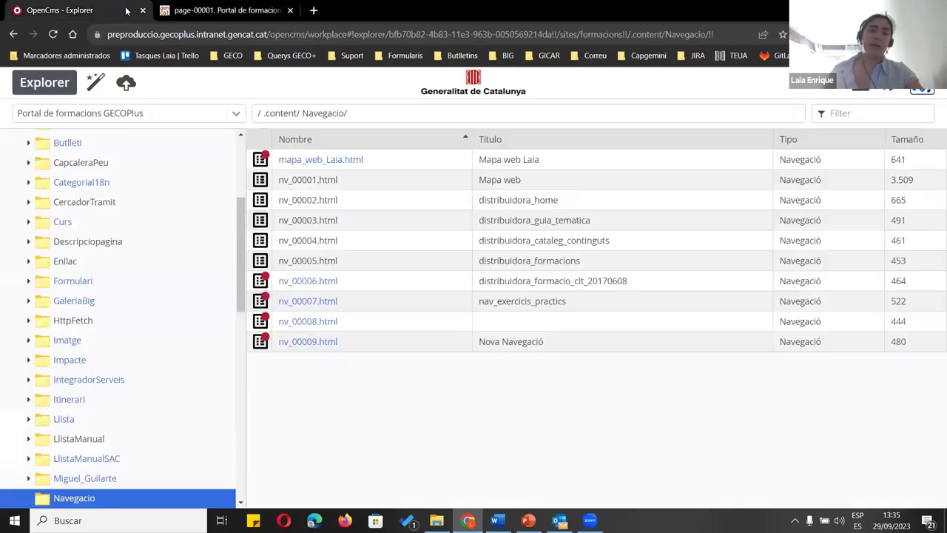
Switch to the Explorer tab and open the Subcapcalera folder inside .content
{"action": "left_click", "coordinate": [130, 12]}
{"action": "left_click", "coordinate": [273, 114]}
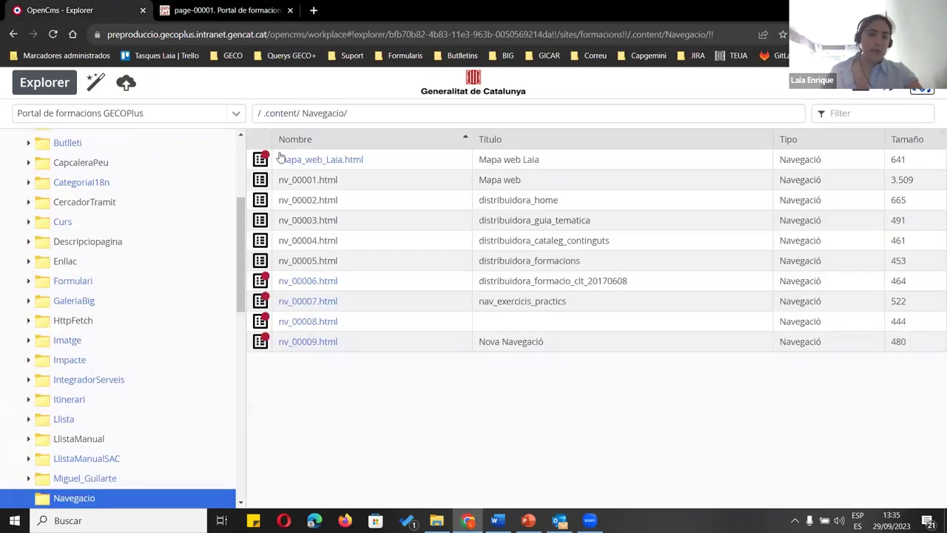
{"action": "scroll", "coordinate": [448, 236], "scroll_direction": "down", "scroll_amount": 6}
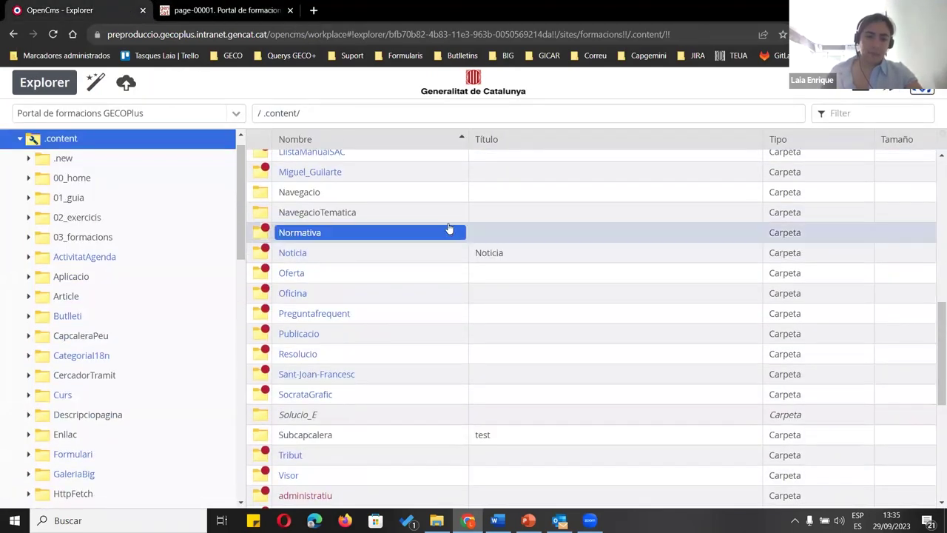
{"action": "scroll", "coordinate": [448, 235], "scroll_direction": "down", "scroll_amount": 2}
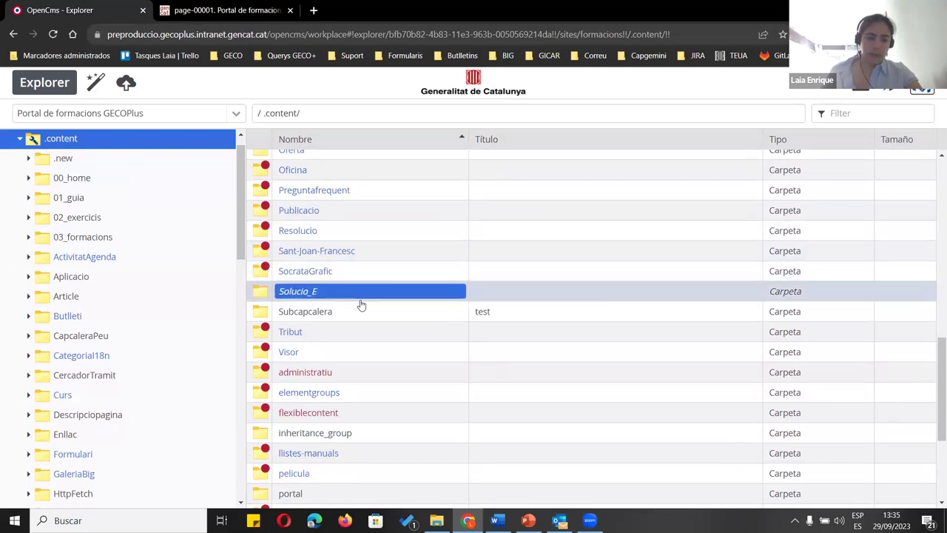
{"action": "double_click", "coordinate": [359, 312]}
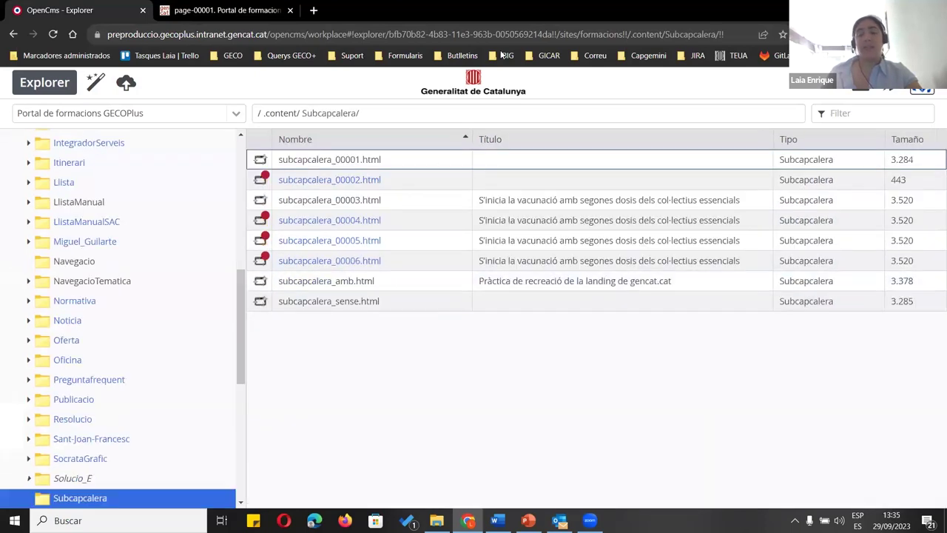
{"action": "left_click", "coordinate": [388, 159]}
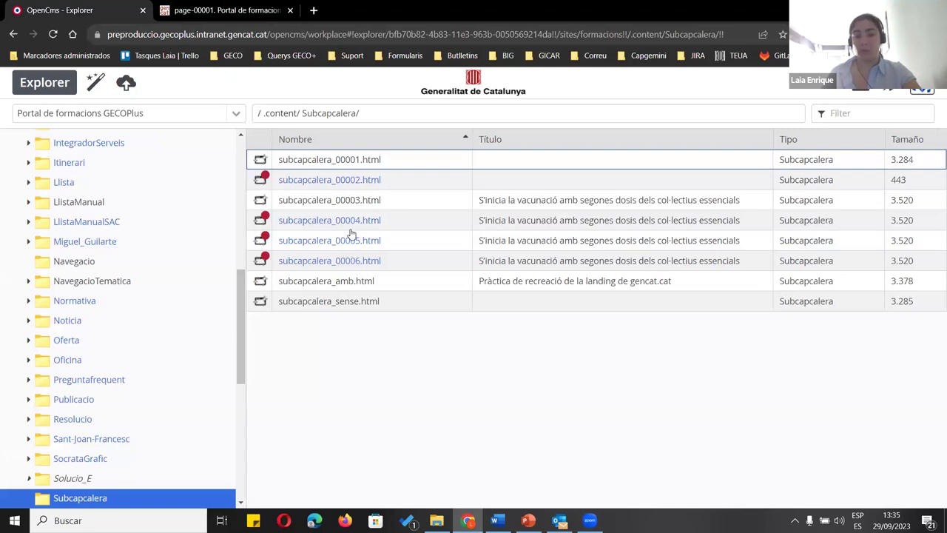
{"action": "left_click_drag", "start_coordinate": [375, 113], "coordinate": [296, 116]}
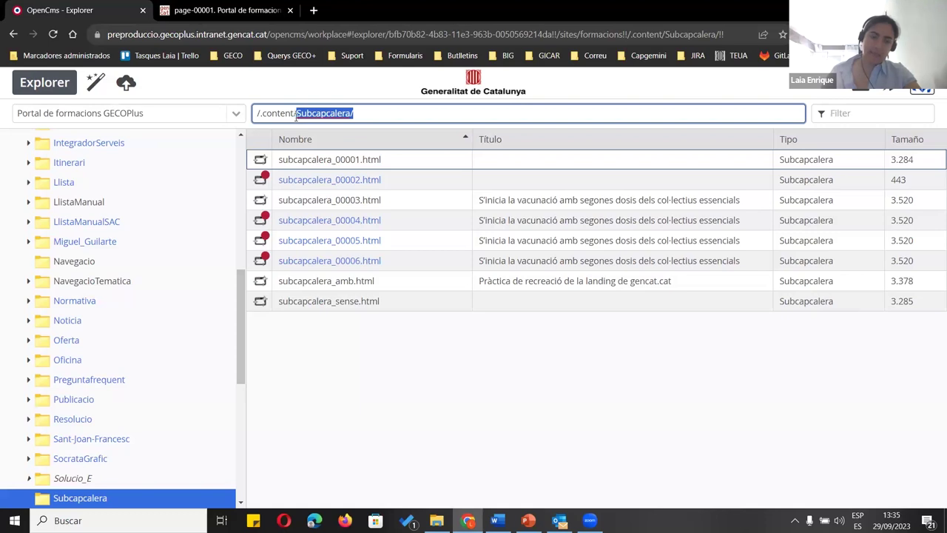
{"action": "double_click", "coordinate": [315, 113]}
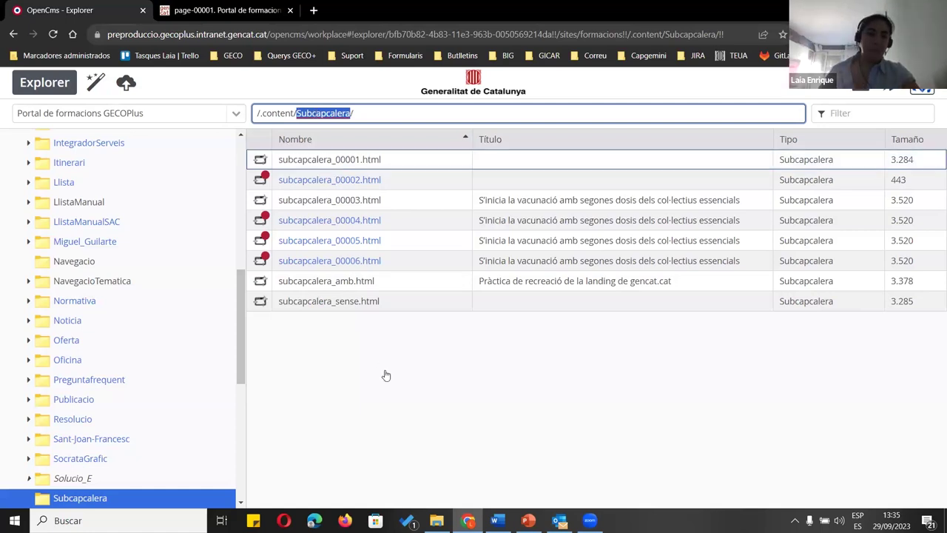
{"action": "left_click", "coordinate": [384, 376]}
Create a new Subcapcalera resource in the folder, naming its file subcapcalera_comu_ followed by the trainer's first name
{"action": "left_click", "coordinate": [97, 83]}
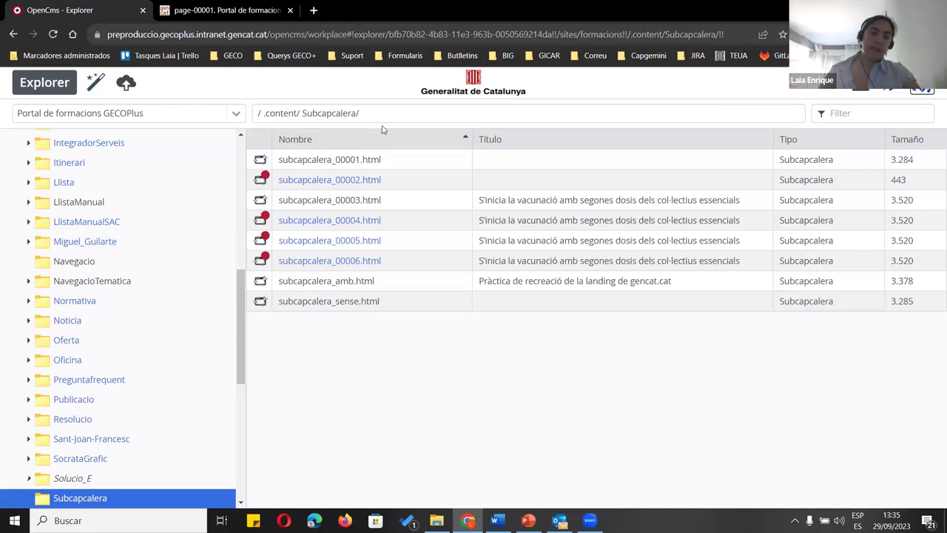
{"action": "left_click", "coordinate": [385, 152]}
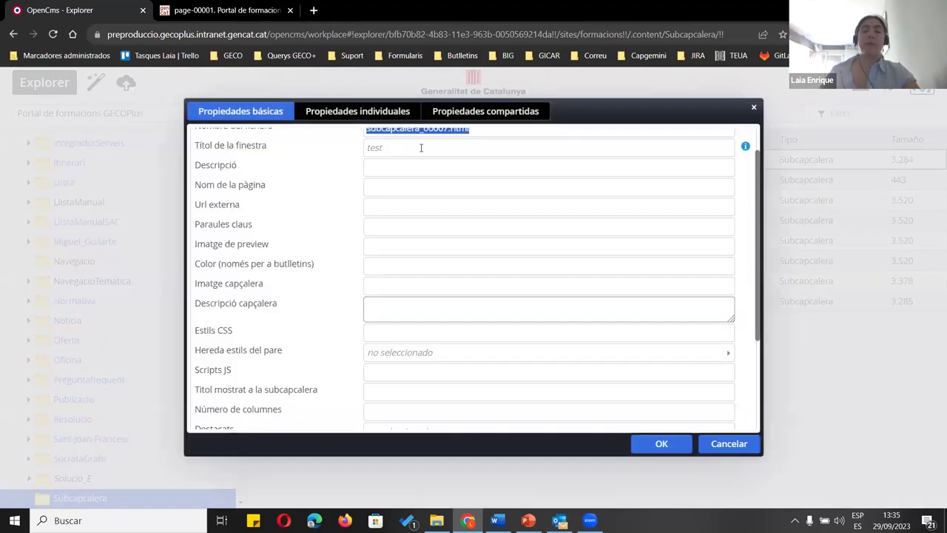
{"action": "left_click", "coordinate": [447, 169]}
{"action": "key", "text": "BackSpace"}
{"action": "key", "text": "BackSpace"}
{"action": "key", "text": "BackSpace"}
{"action": "key", "text": "BackSpace"}
{"action": "key", "text": "BackSpace"}
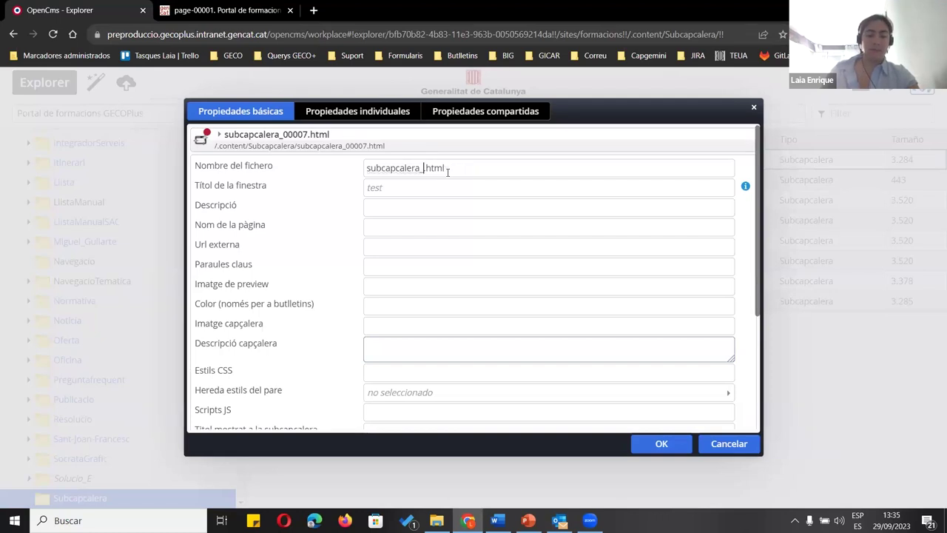
{"action": "type", "text": "comu-Laa"}
{"action": "key", "text": "BackSpace"}
{"action": "type", "text": "ia"}
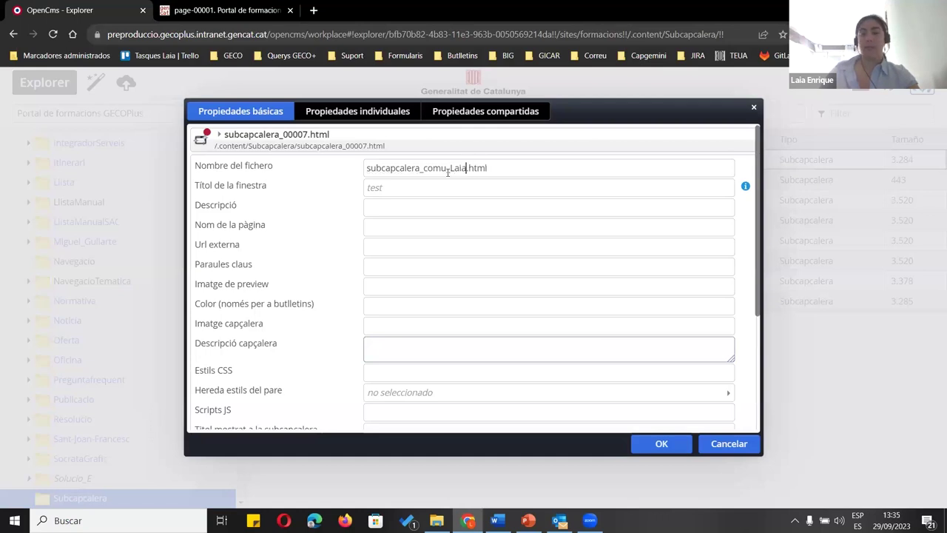
{"action": "key", "text": "Return"}
Show the new resource types again without creating anything, and bring up the editing option for the new common subheader file
{"action": "left_click", "coordinate": [436, 220]}
{"action": "left_click", "coordinate": [418, 260]}
{"action": "left_click", "coordinate": [409, 300]}
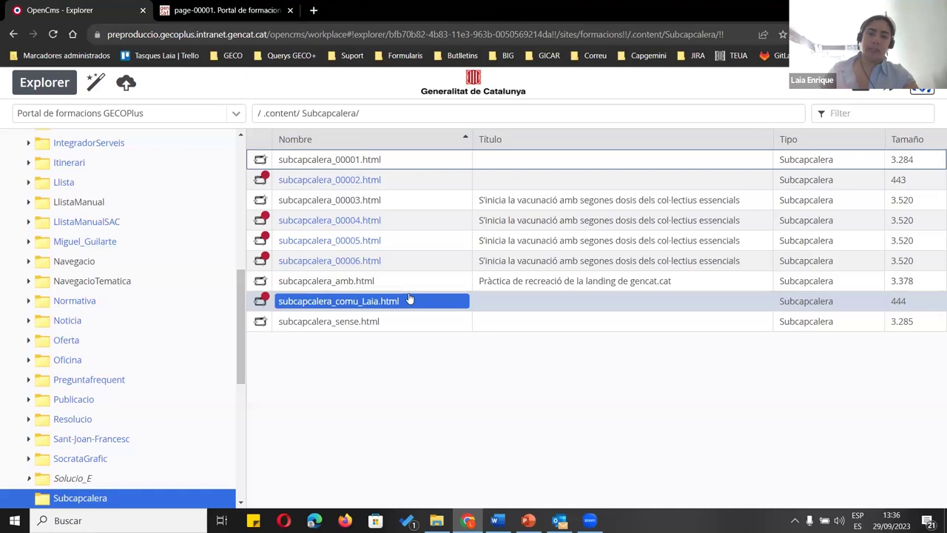
{"action": "key", "text": "Escape"}
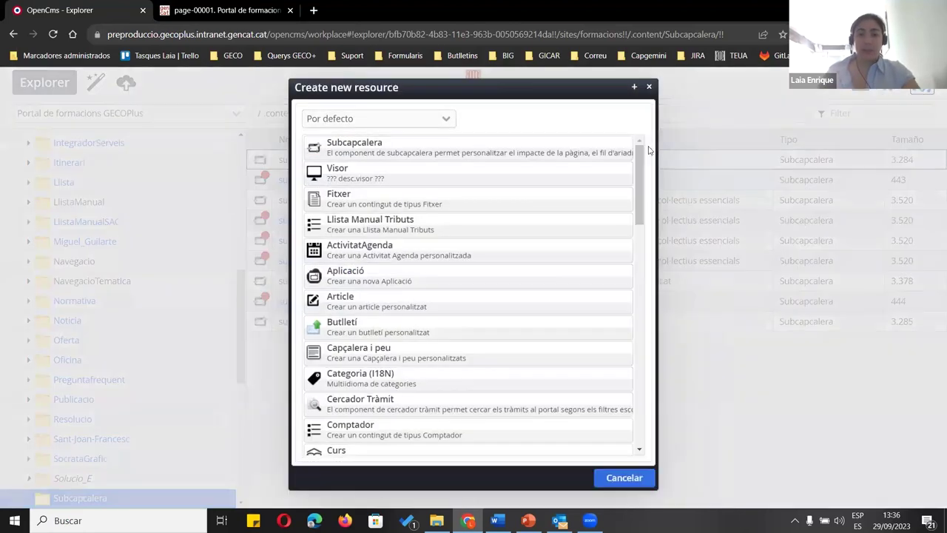
{"action": "left_click", "coordinate": [638, 89]}
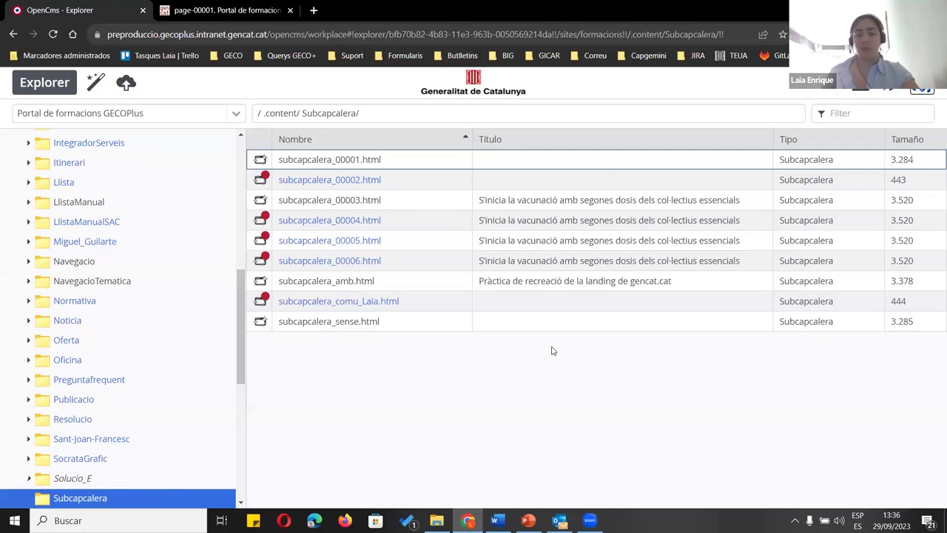
{"action": "right_click", "coordinate": [423, 303]}
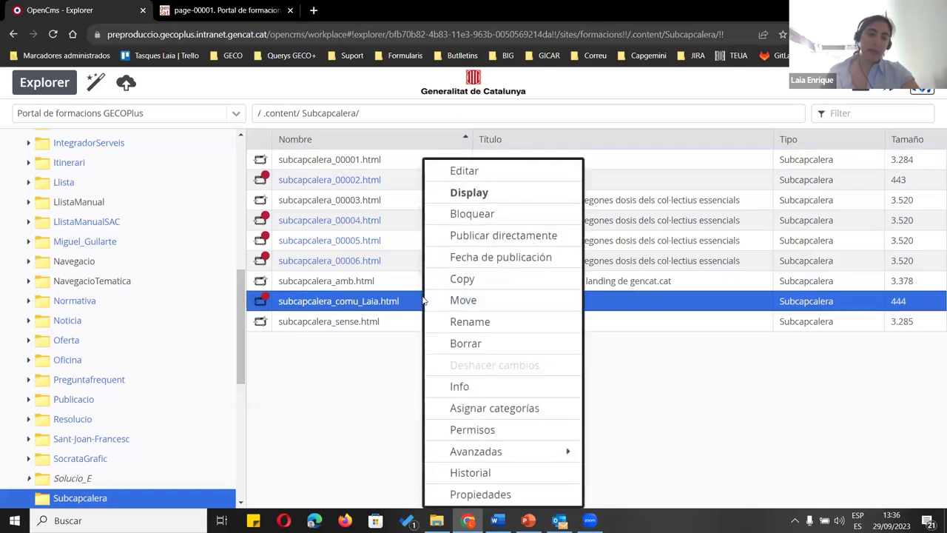
{"action": "left_click", "coordinate": [489, 176]}
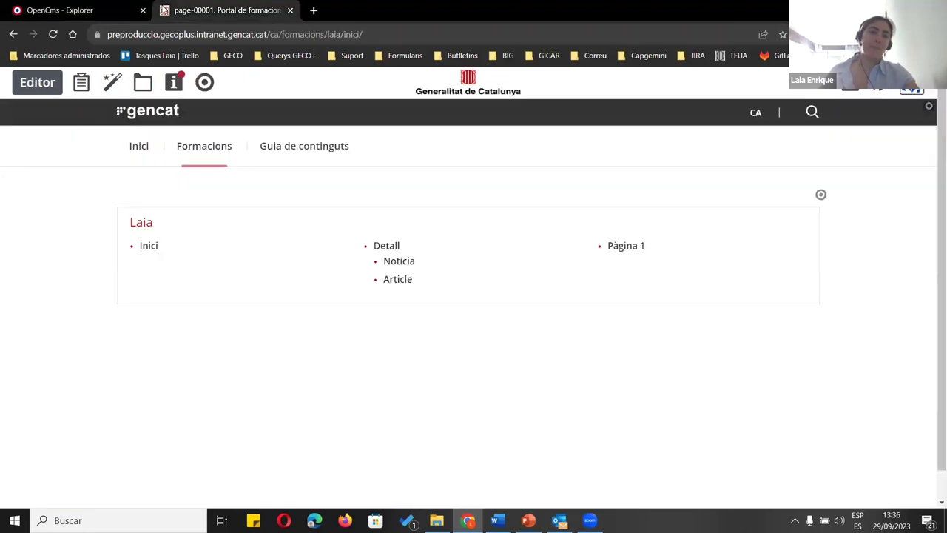
Return to the inici page's tab, clear the Navegacio folder filter from the content search, and list the contents of type Subcapcalera
{"action": "left_click", "coordinate": [111, 84]}
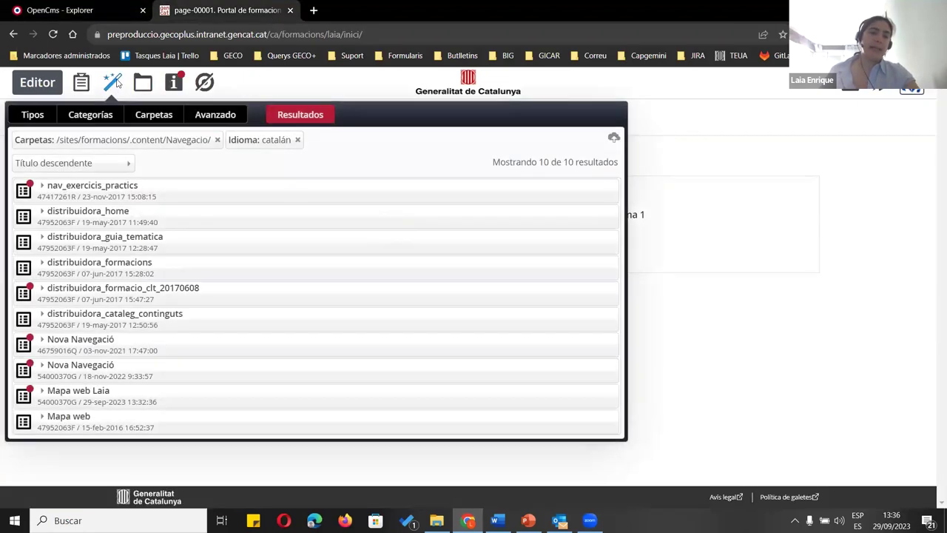
{"action": "left_click", "coordinate": [217, 140]}
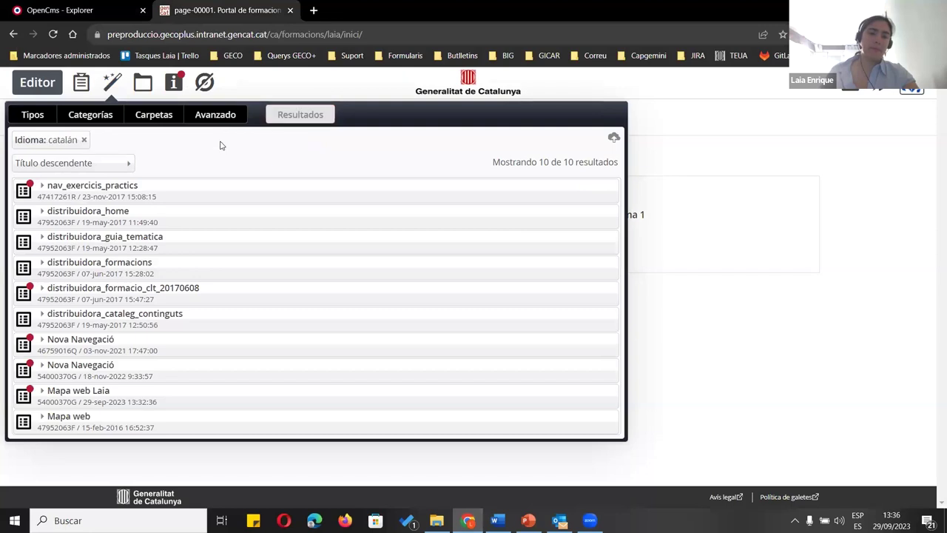
{"action": "left_click", "coordinate": [32, 115]}
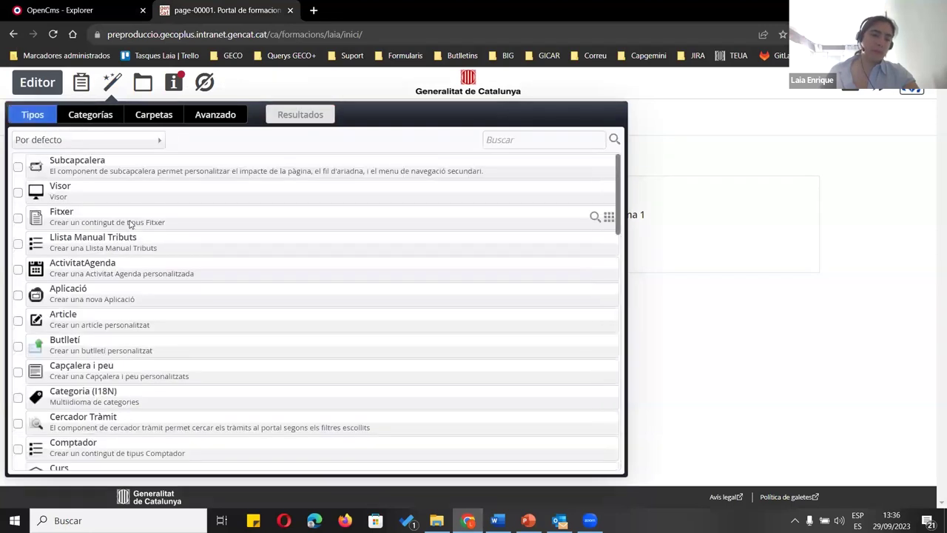
{"action": "scroll", "coordinate": [130, 222], "scroll_direction": "down", "scroll_amount": 3}
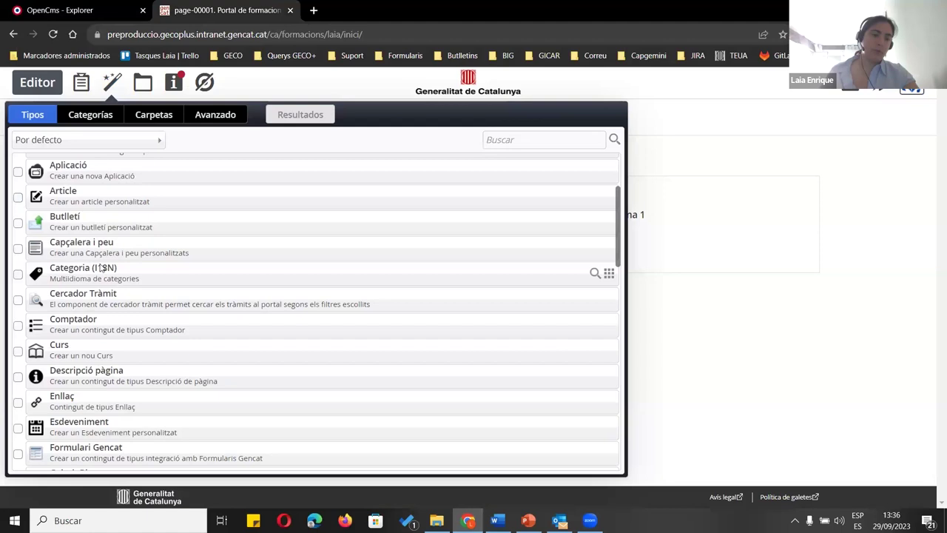
{"action": "scroll", "coordinate": [111, 260], "scroll_direction": "down", "scroll_amount": 6}
{"action": "scroll", "coordinate": [119, 258], "scroll_direction": "down", "scroll_amount": 2}
{"action": "scroll", "coordinate": [119, 258], "scroll_direction": "up", "scroll_amount": 4}
{"action": "scroll", "coordinate": [119, 258], "scroll_direction": "up", "scroll_amount": 8}
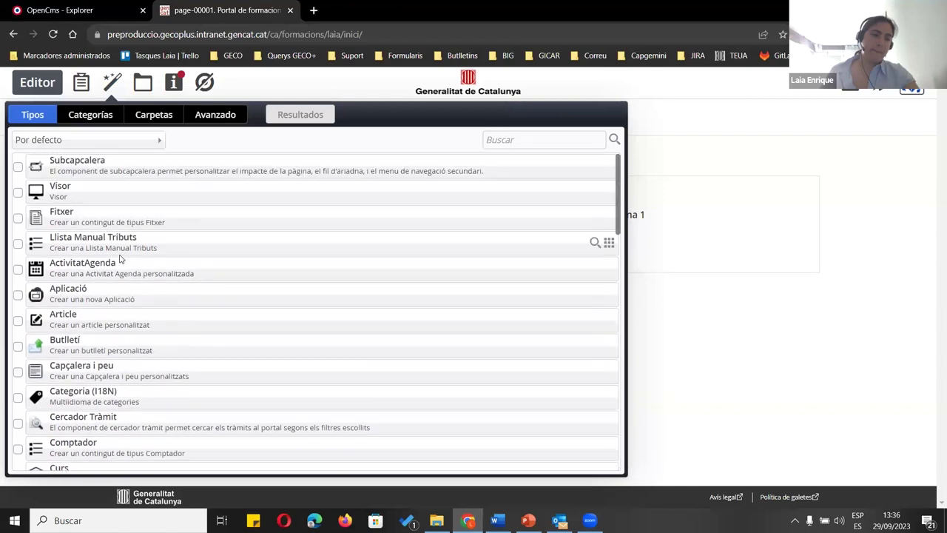
{"action": "left_click", "coordinate": [95, 172]}
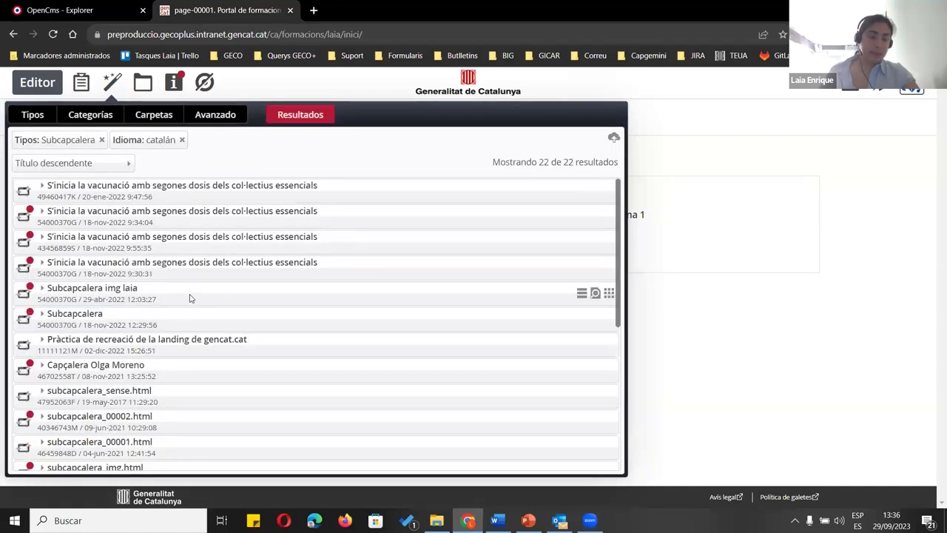
Look through the Subcapcalera results and narrow them to the Subcapcalera folder inside .content
{"action": "scroll", "coordinate": [238, 283], "scroll_direction": "down", "scroll_amount": 1}
{"action": "scroll", "coordinate": [237, 283], "scroll_direction": "down", "scroll_amount": 1}
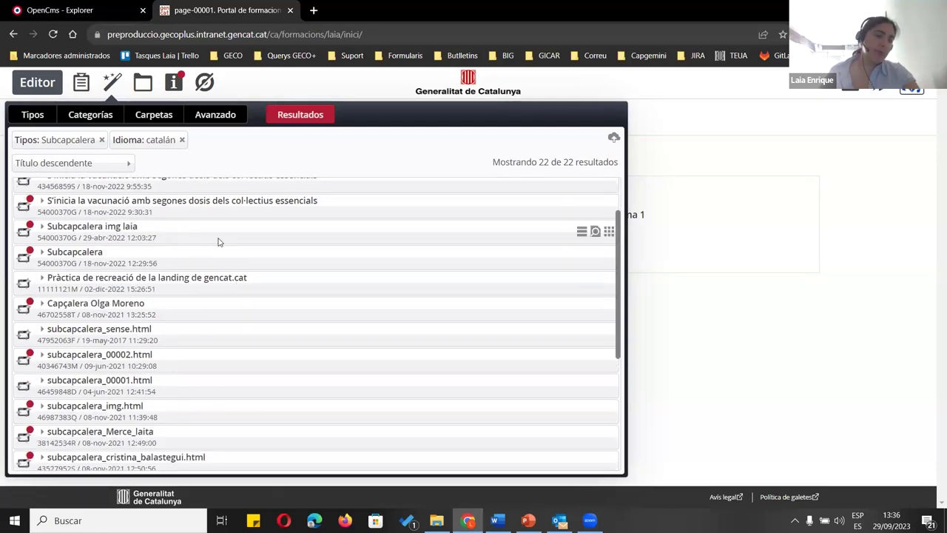
{"action": "scroll", "coordinate": [217, 242], "scroll_direction": "down", "scroll_amount": 3}
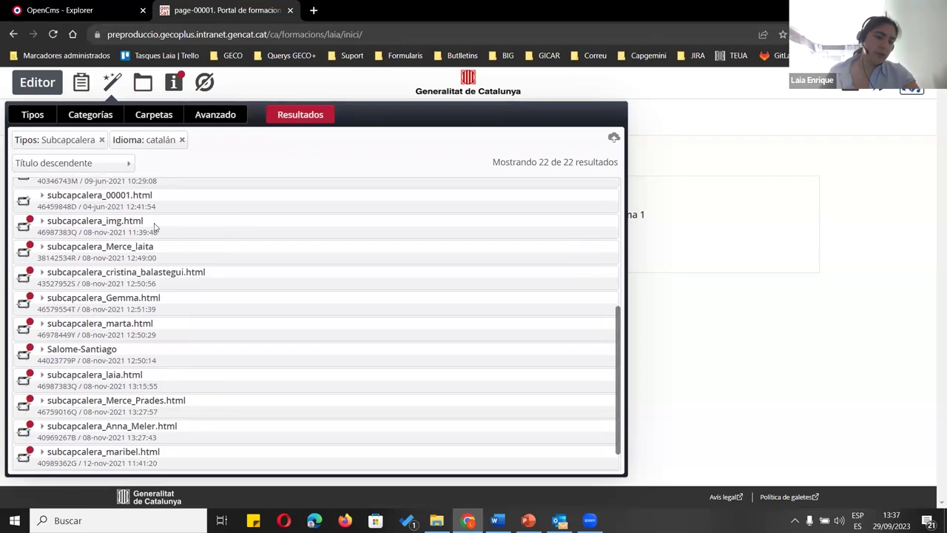
{"action": "left_click", "coordinate": [151, 116]}
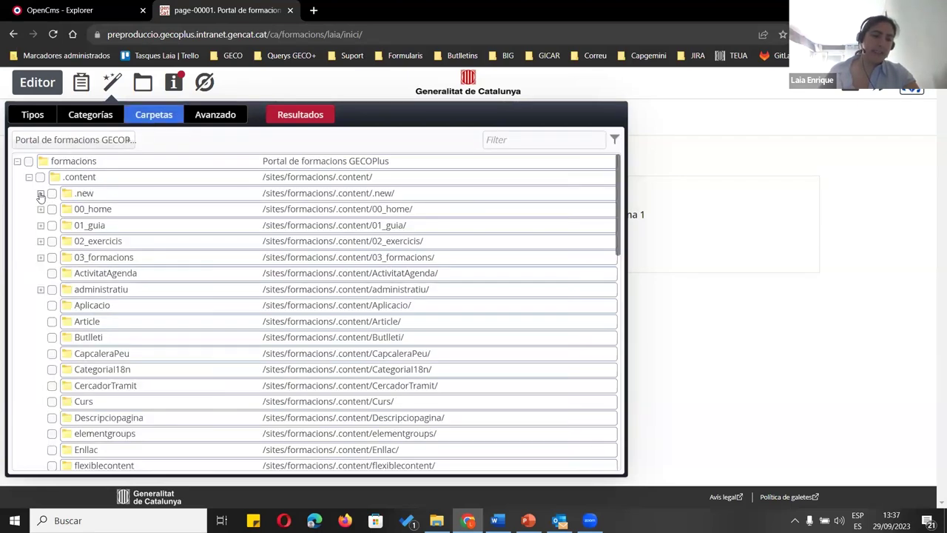
{"action": "scroll", "coordinate": [116, 205], "scroll_direction": "down", "scroll_amount": 6}
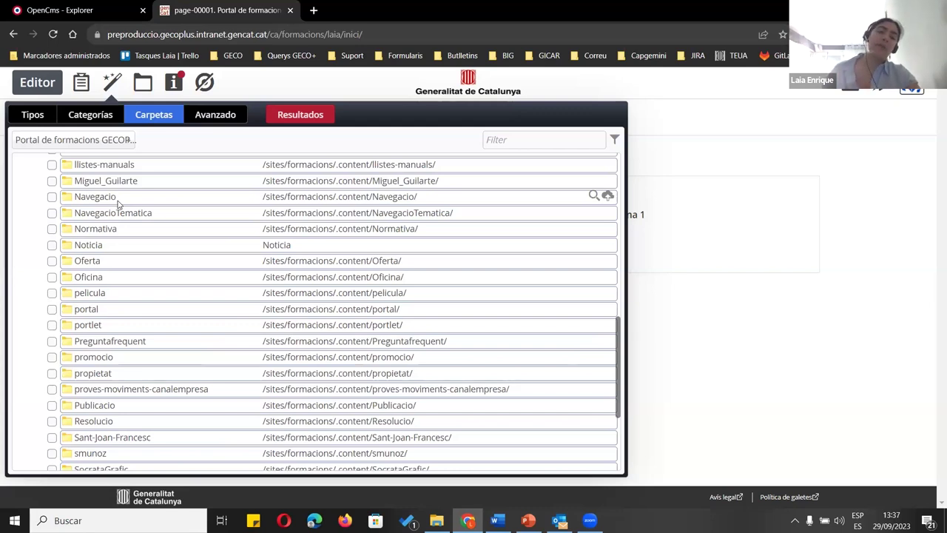
{"action": "left_click", "coordinate": [31, 116]}
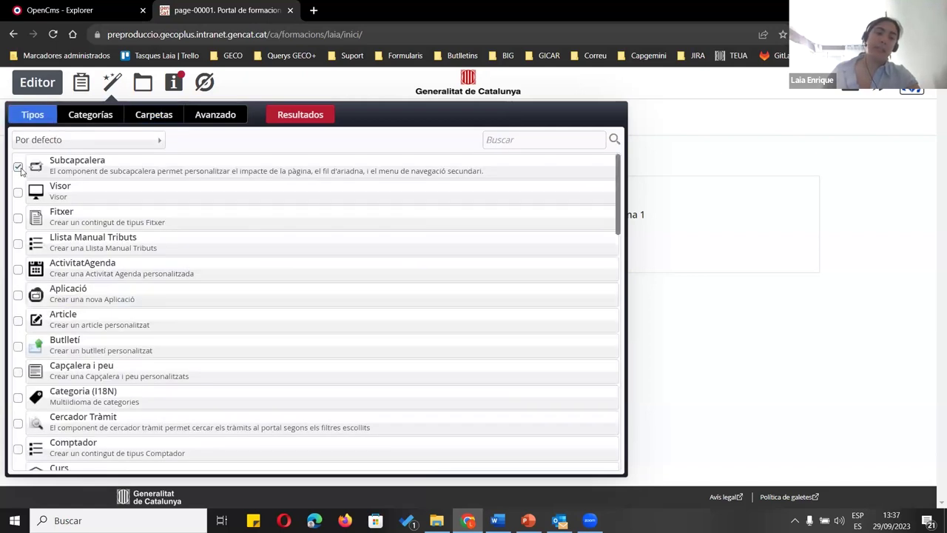
{"action": "left_click", "coordinate": [150, 115]}
{"action": "scroll", "coordinate": [173, 313], "scroll_direction": "down", "scroll_amount": 1}
{"action": "scroll", "coordinate": [173, 312], "scroll_direction": "up", "scroll_amount": 3}
{"action": "scroll", "coordinate": [173, 313], "scroll_direction": "down", "scroll_amount": 5}
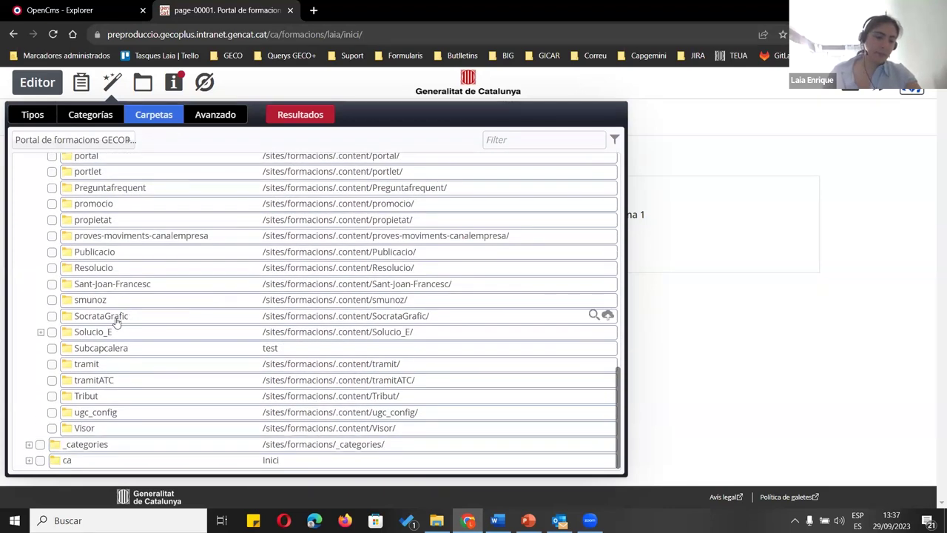
{"action": "left_click", "coordinate": [124, 352]}
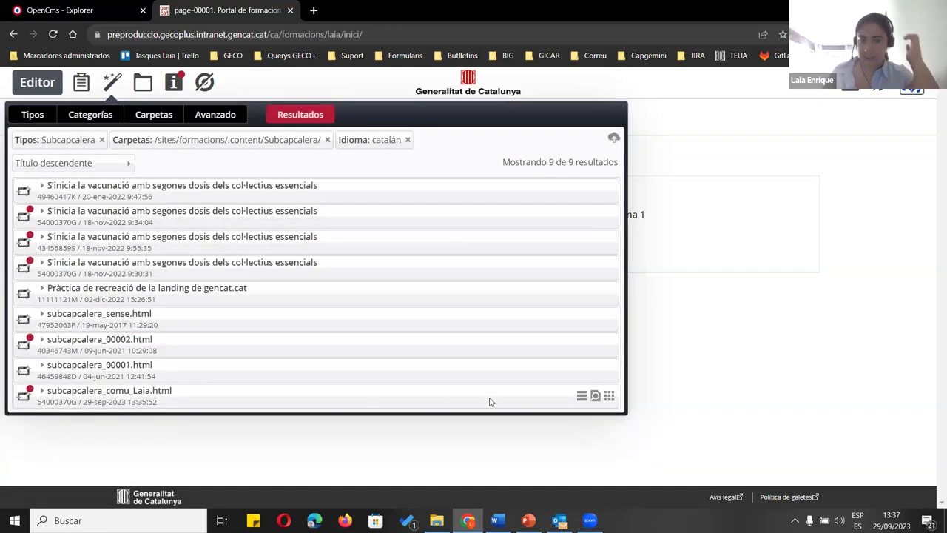
Place the new common subheader above the site map on the inici page, accept its element configuration with the title and breadcrumb shown, and reload the page
{"action": "left_click_drag", "start_coordinate": [615, 398], "coordinate": [658, 178]}
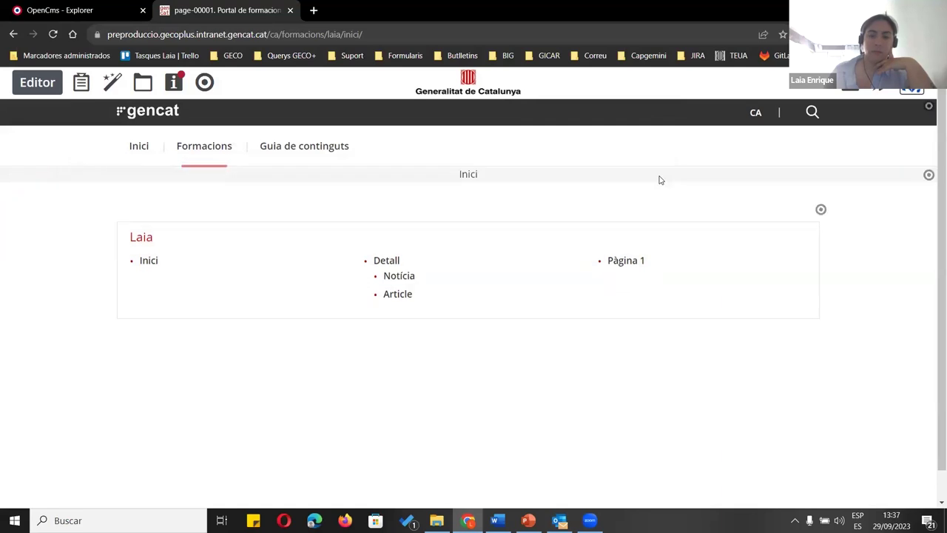
{"action": "left_click", "coordinate": [903, 175]}
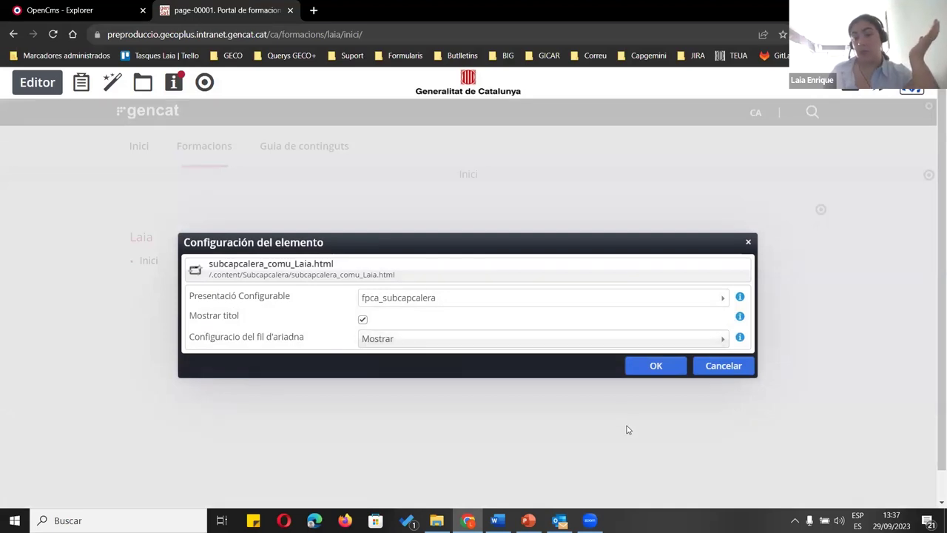
{"action": "left_click", "coordinate": [658, 368]}
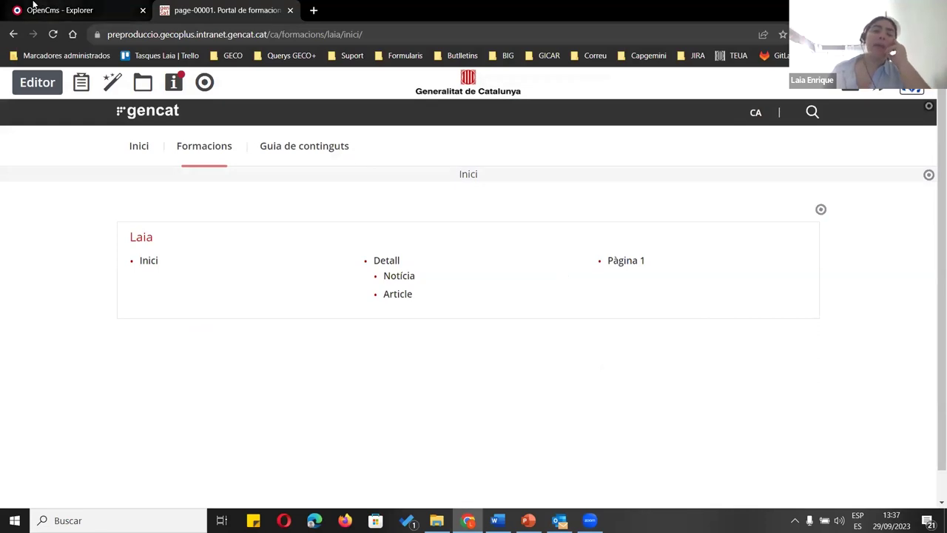
{"action": "left_click", "coordinate": [49, 40]}
{"action": "left_click", "coordinate": [50, 42]}
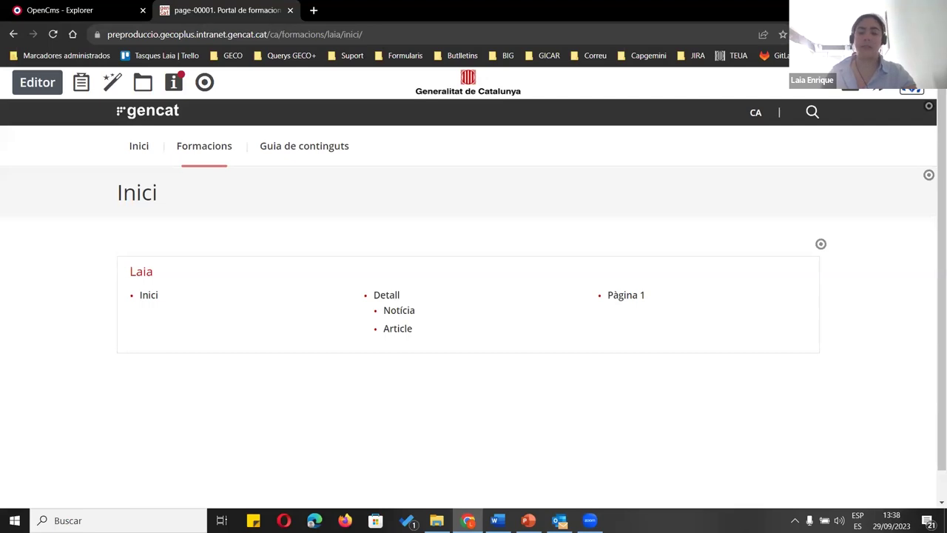
Switch to the Formació GECO+ zoom presentation in PowerPoint and start the slide show from the Bones pràctiques slide
{"action": "mouse_move", "coordinate": [527, 520]}
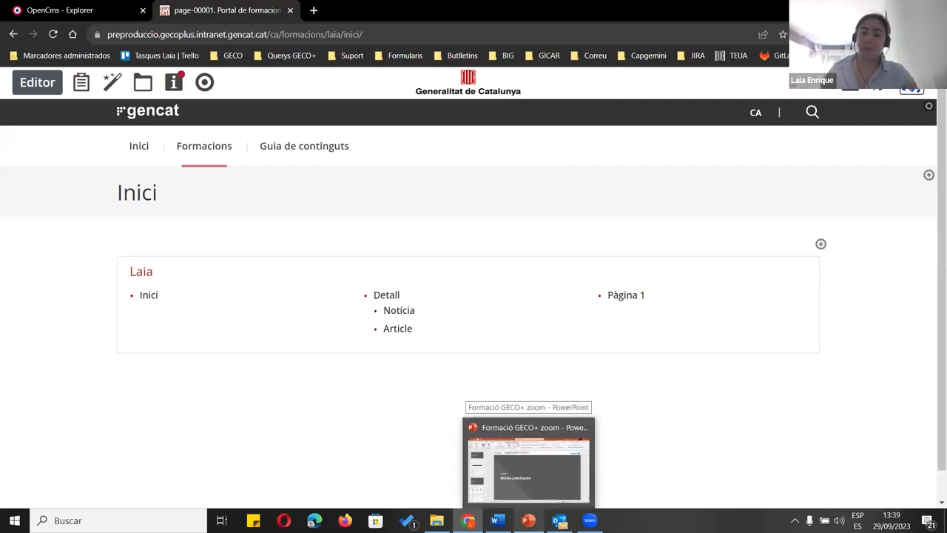
{"action": "left_click", "coordinate": [518, 459]}
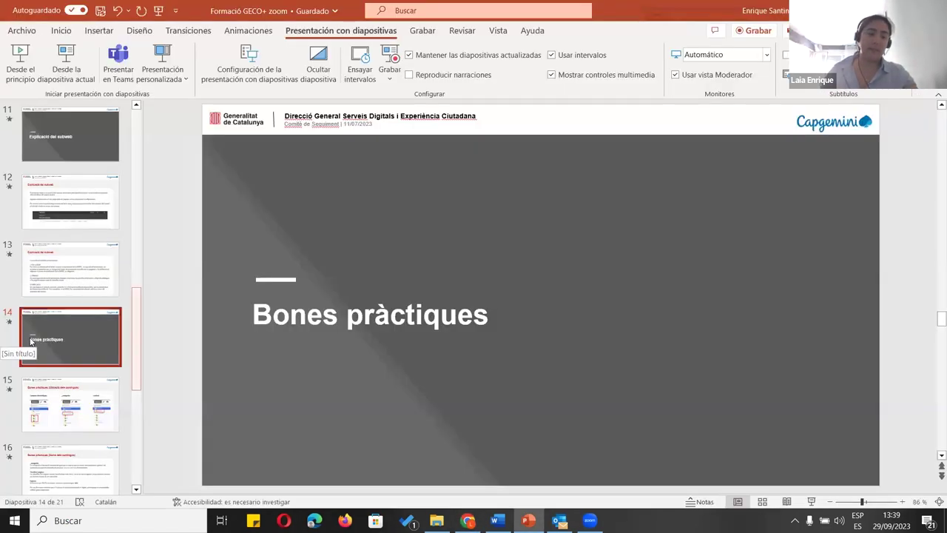
{"action": "left_click", "coordinate": [435, 328]}
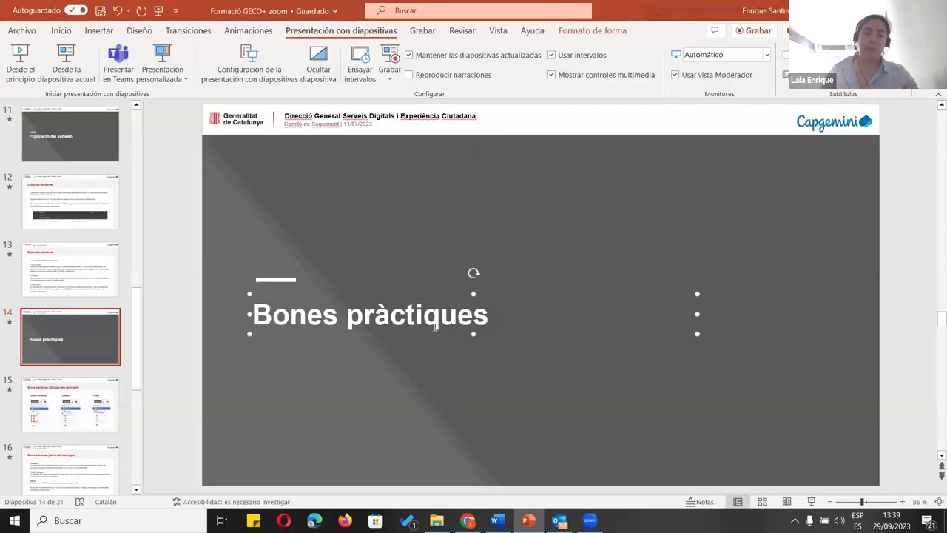
{"action": "right_click", "coordinate": [437, 334]}
{"action": "right_click", "coordinate": [438, 384]}
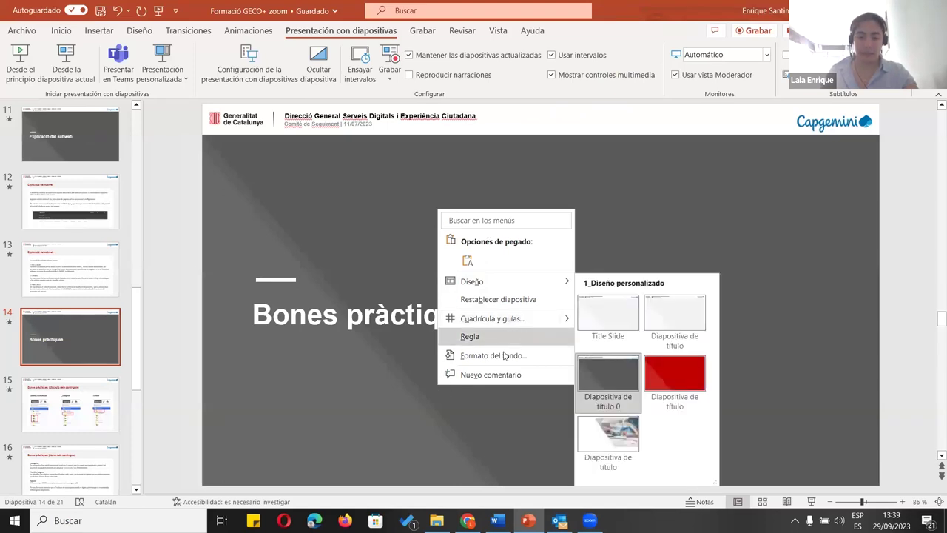
{"action": "right_click", "coordinate": [356, 435]}
{"action": "left_click", "coordinate": [276, 167]}
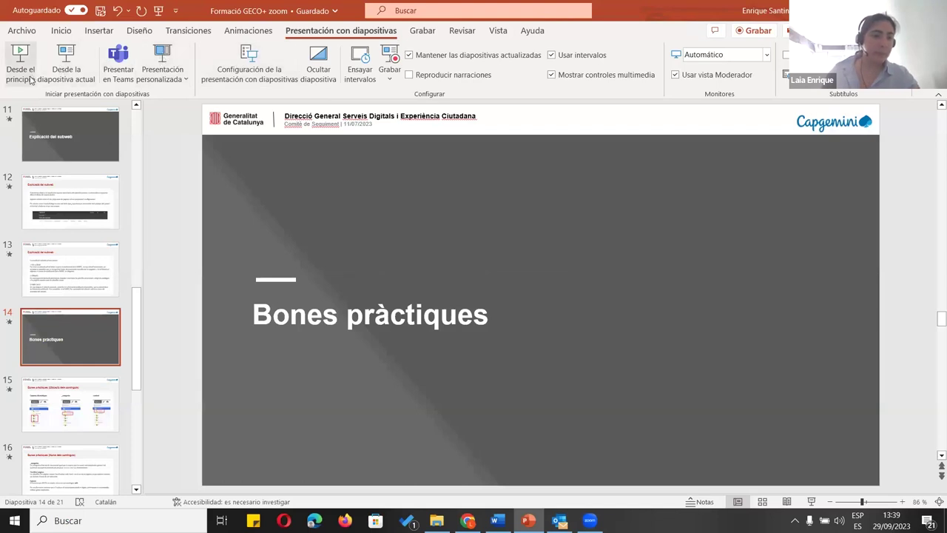
{"action": "left_click", "coordinate": [65, 68]}
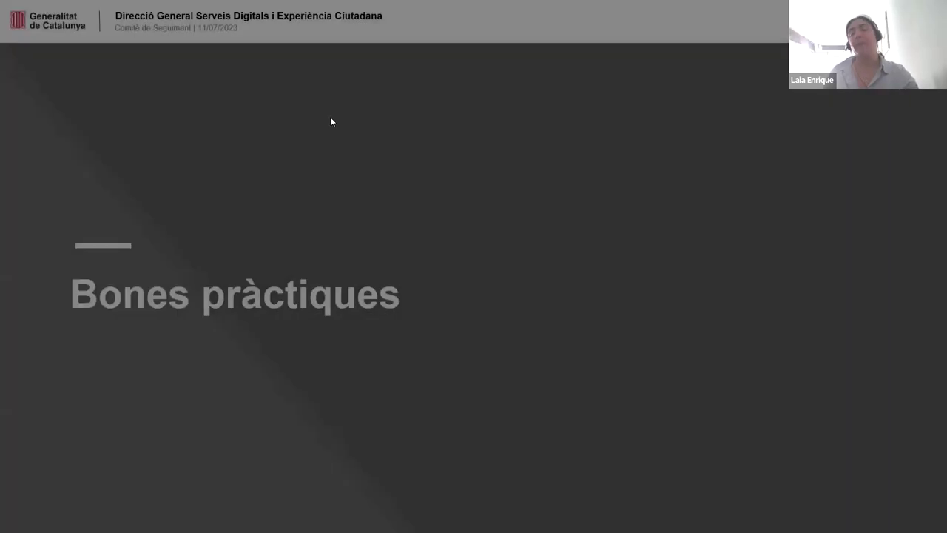
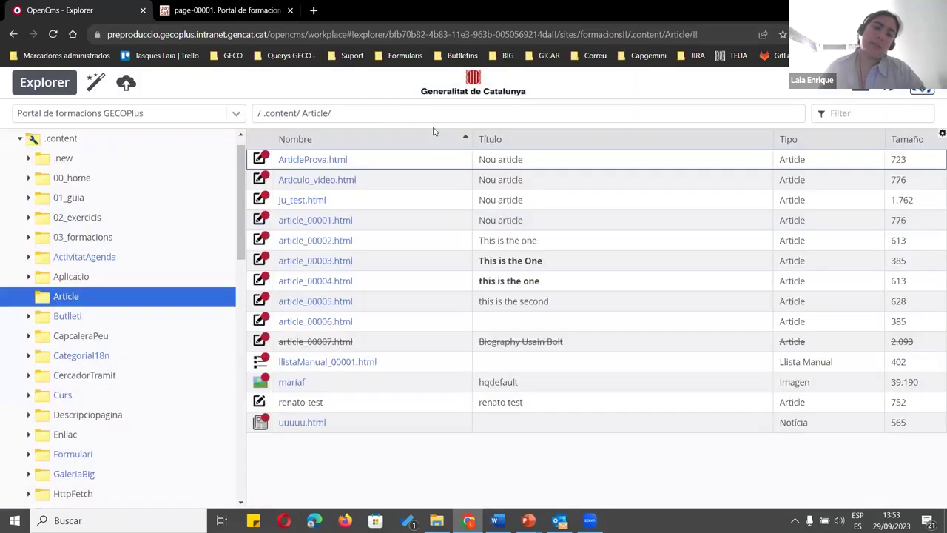
Open ArticleProva.html from the Article folder for editing, show its available content languages, and close the editor
{"action": "left_click", "coordinate": [403, 161]}
{"action": "right_click", "coordinate": [403, 161]}
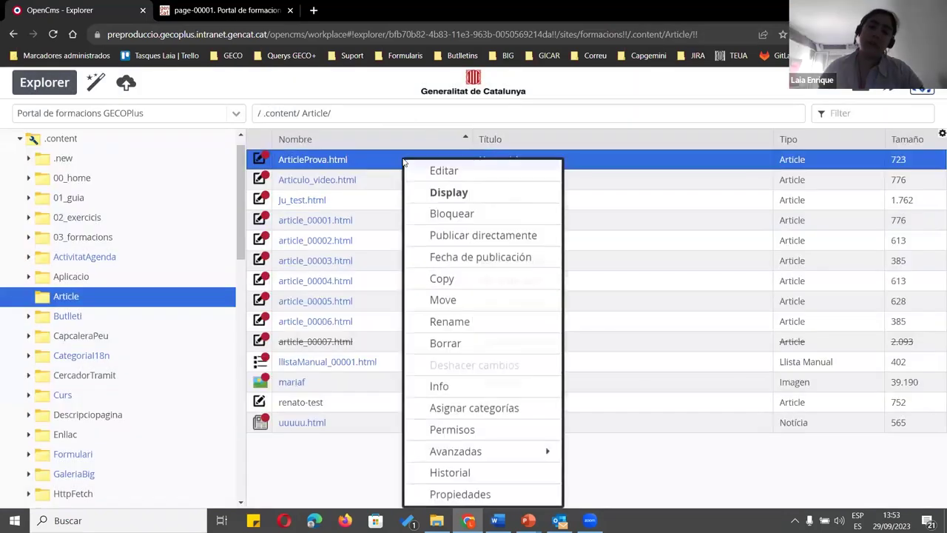
{"action": "left_click", "coordinate": [412, 169]}
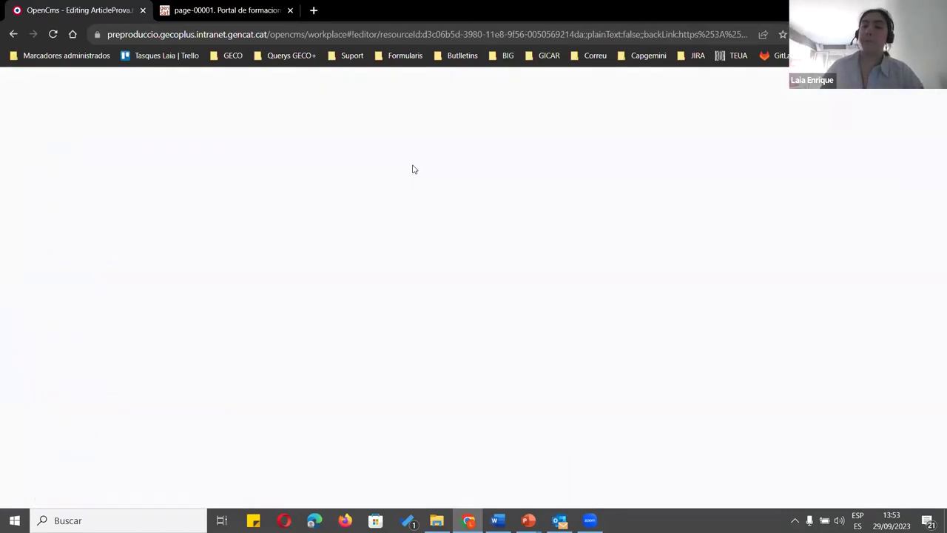
{"action": "left_click", "coordinate": [746, 83]}
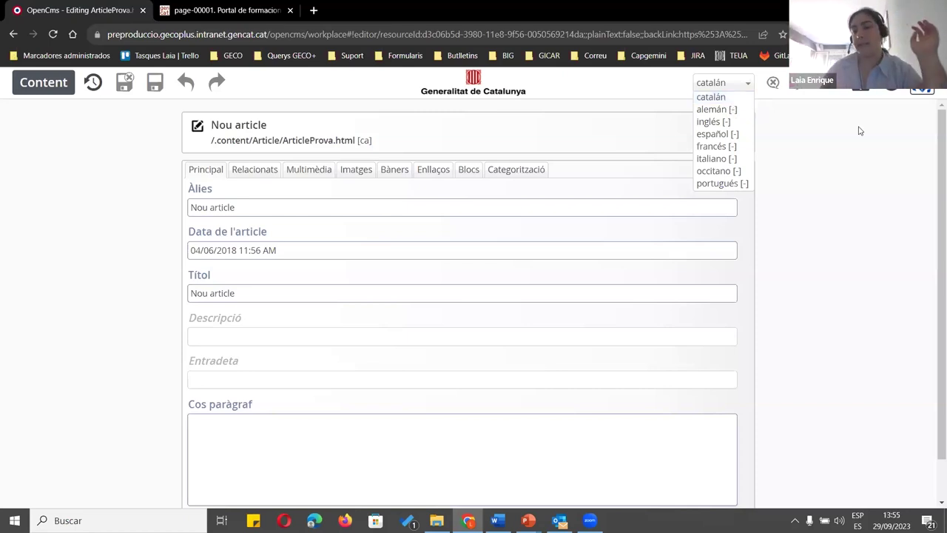
{"action": "left_click", "coordinate": [772, 82]}
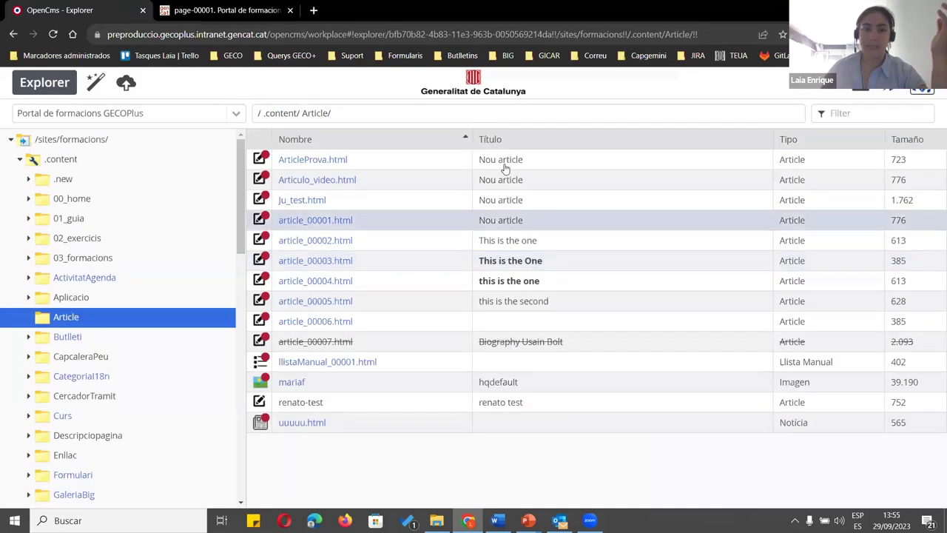
Collapse the root .content folder, view the .content folder inside ca with its .config file, and return to the Article folder
{"action": "left_click", "coordinate": [22, 158]}
{"action": "left_click", "coordinate": [85, 199]}
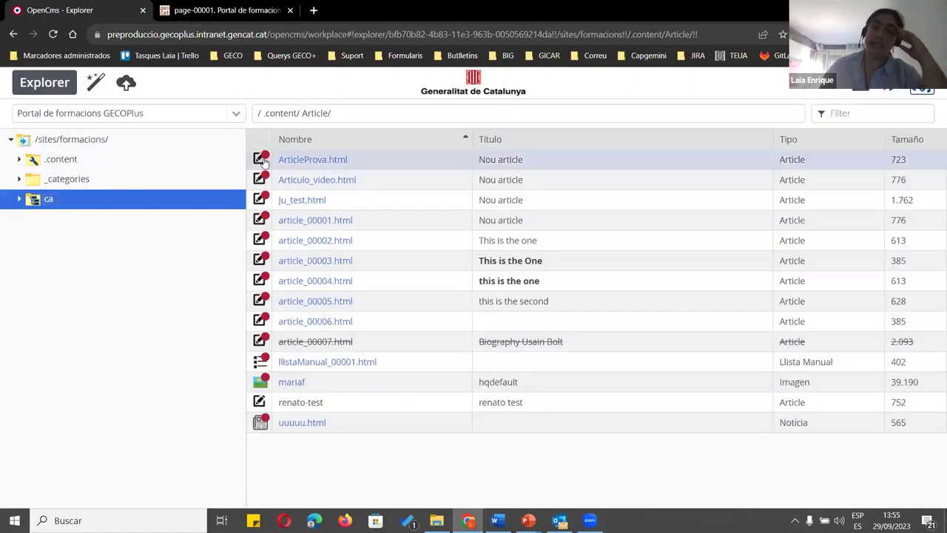
{"action": "double_click", "coordinate": [296, 160]}
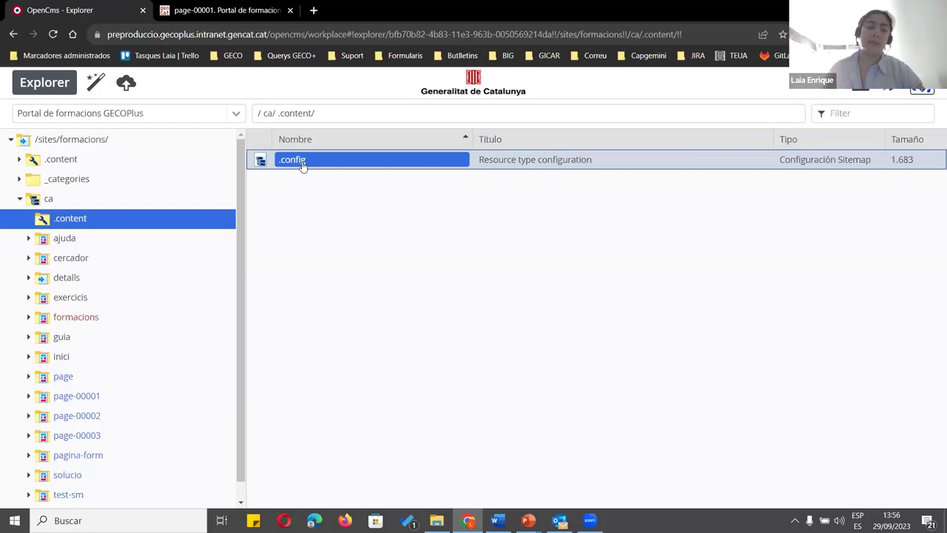
{"action": "left_click", "coordinate": [19, 200]}
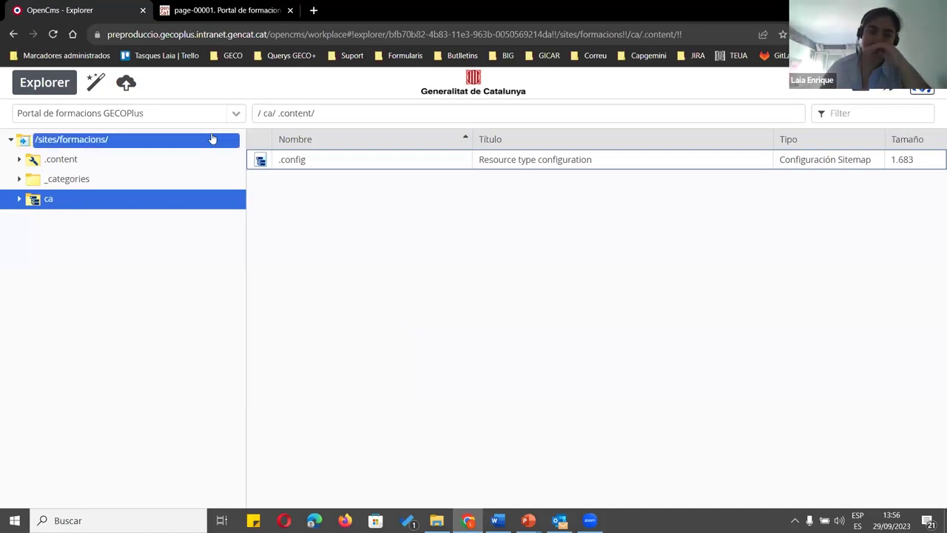
{"action": "left_click", "coordinate": [14, 35]}
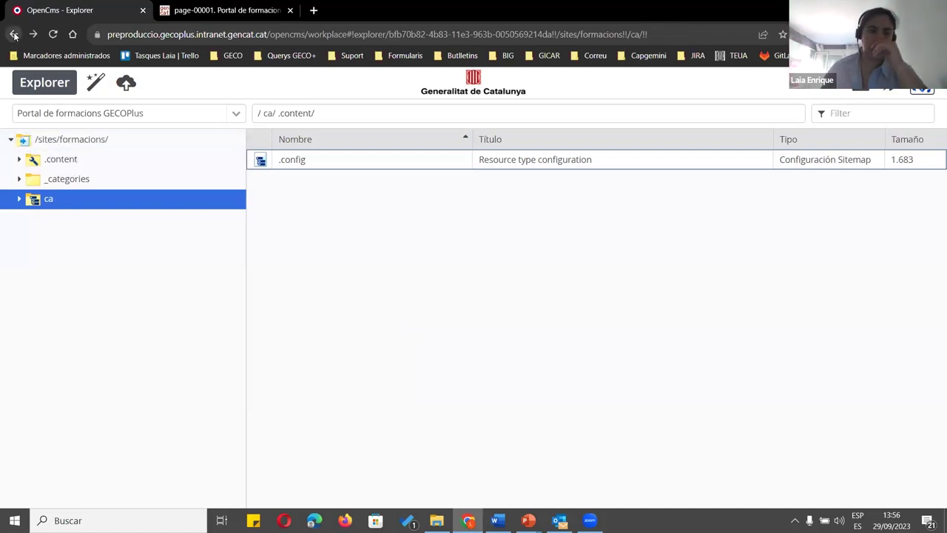
{"action": "left_click", "coordinate": [14, 35]}
Open ArticleProva.html for editing and bring up the category selection for its Categoria field
{"action": "left_click", "coordinate": [311, 163]}
{"action": "right_click", "coordinate": [311, 165]}
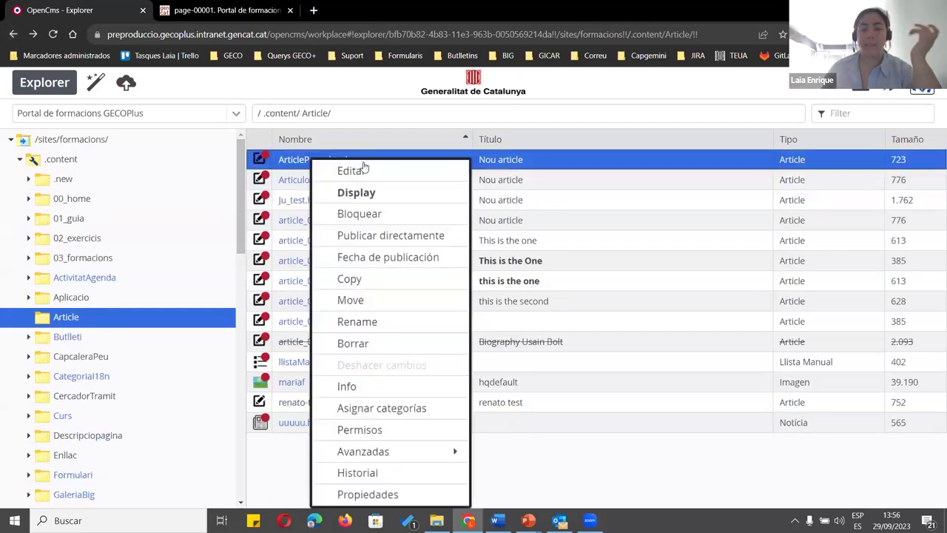
{"action": "left_click", "coordinate": [383, 170]}
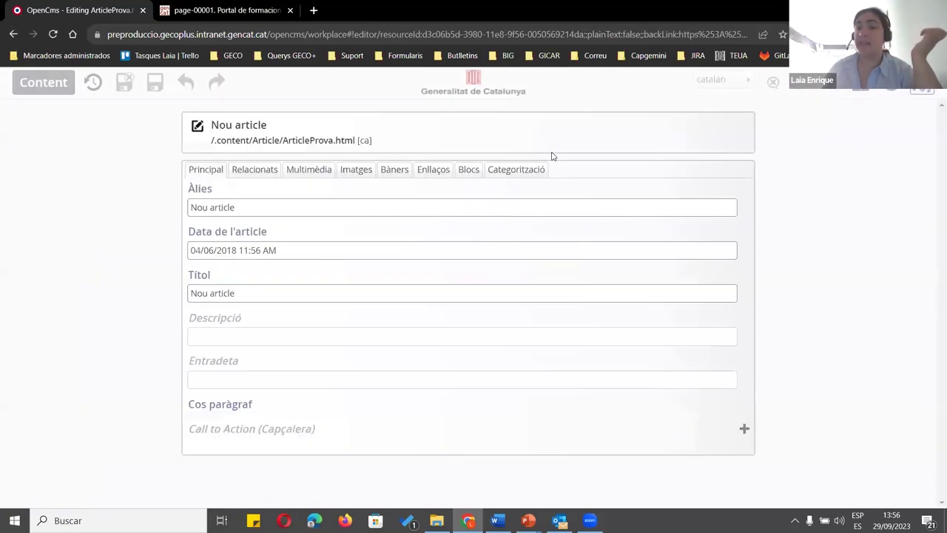
{"action": "left_click", "coordinate": [537, 169]}
{"action": "left_click", "coordinate": [521, 211]}
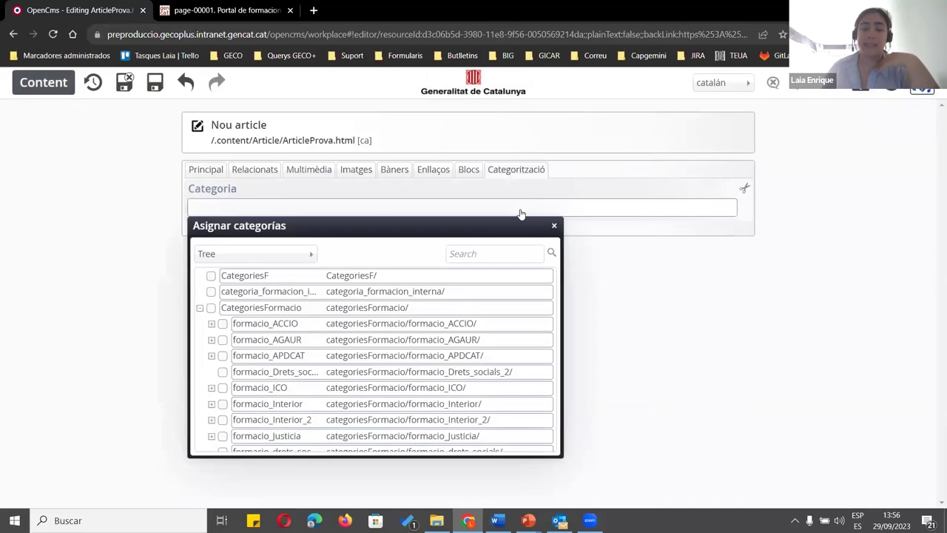
Show the sorting options of the category list, and leave the category selection and the article editor without assigning anything
{"action": "left_click", "coordinate": [223, 255]}
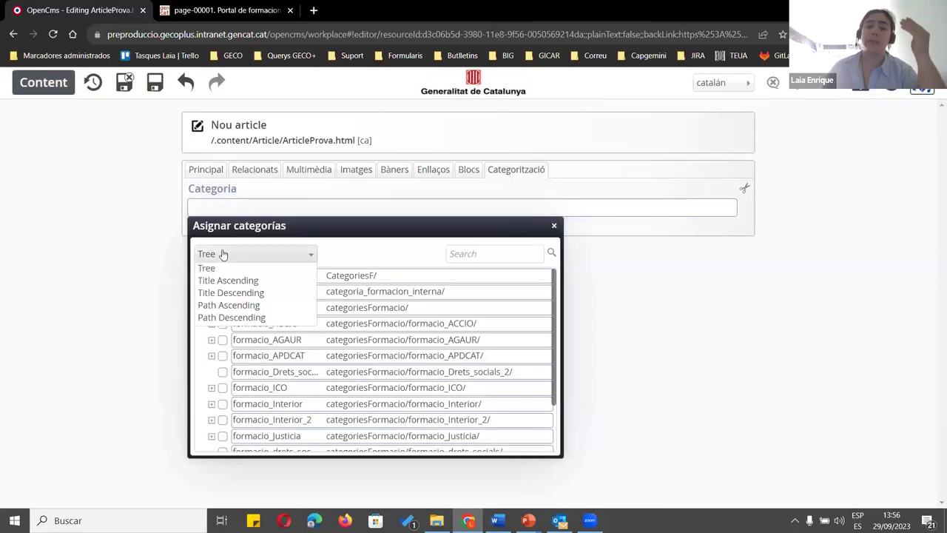
{"action": "left_click", "coordinate": [223, 254]}
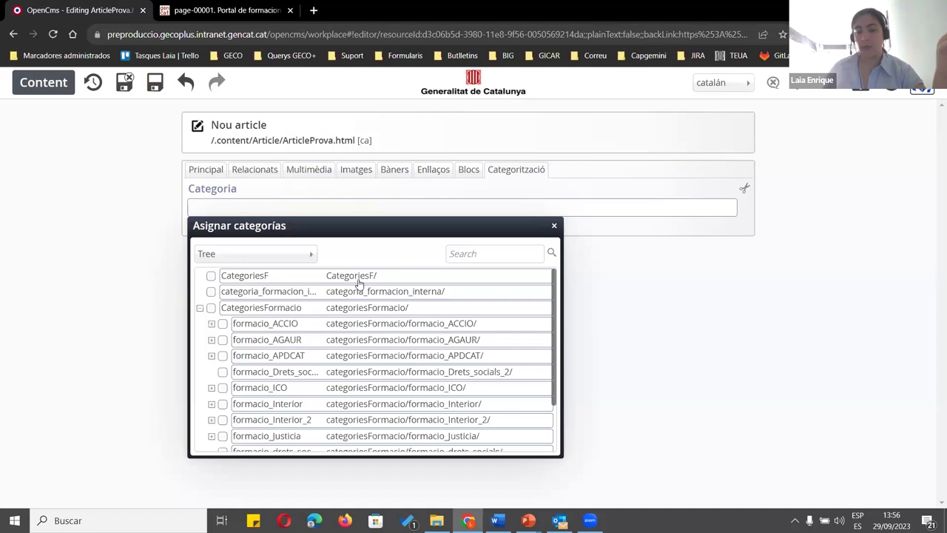
{"action": "left_click", "coordinate": [23, 213]}
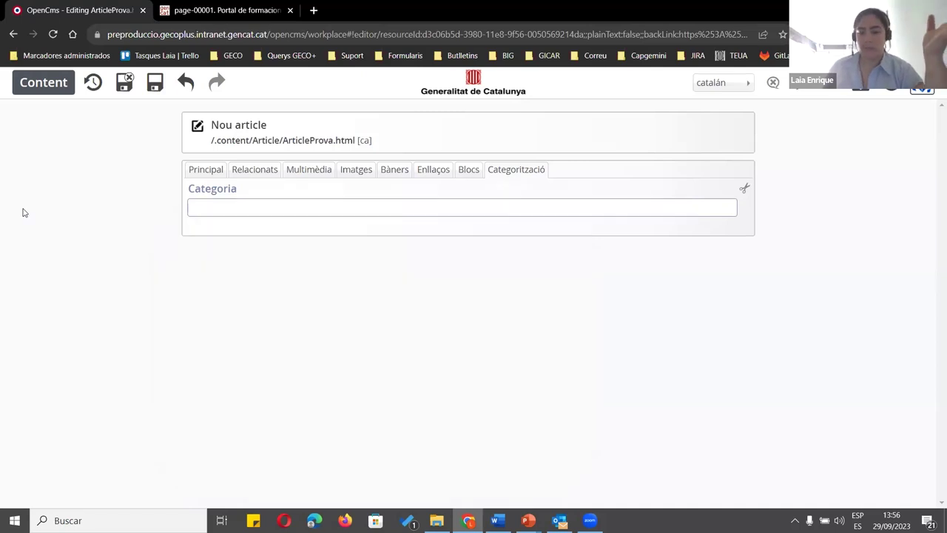
{"action": "left_click", "coordinate": [892, 90]}
{"action": "left_click", "coordinate": [549, 331]}
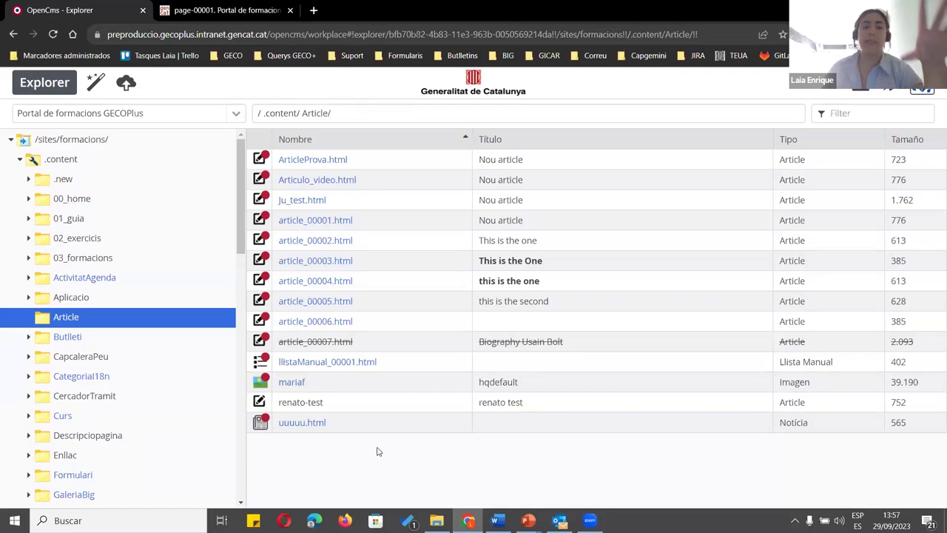
List the folders stored in the site's root .content folder and collapse its tree again
{"action": "left_click", "coordinate": [20, 160]}
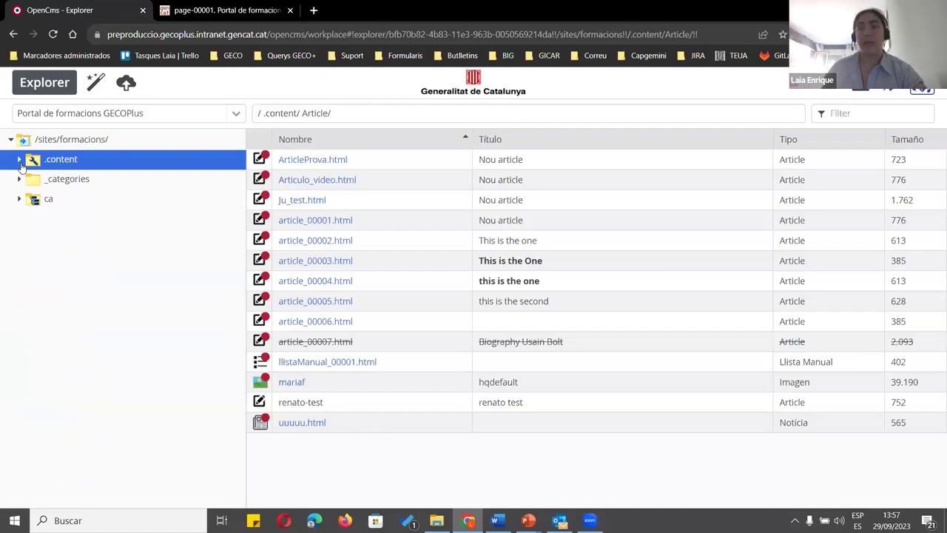
{"action": "left_click", "coordinate": [137, 161]}
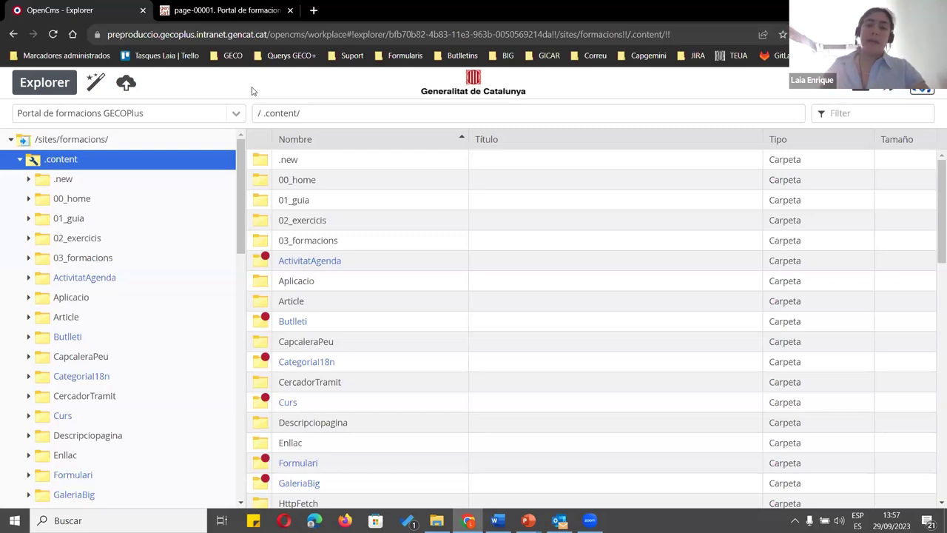
{"action": "left_click", "coordinate": [20, 160]}
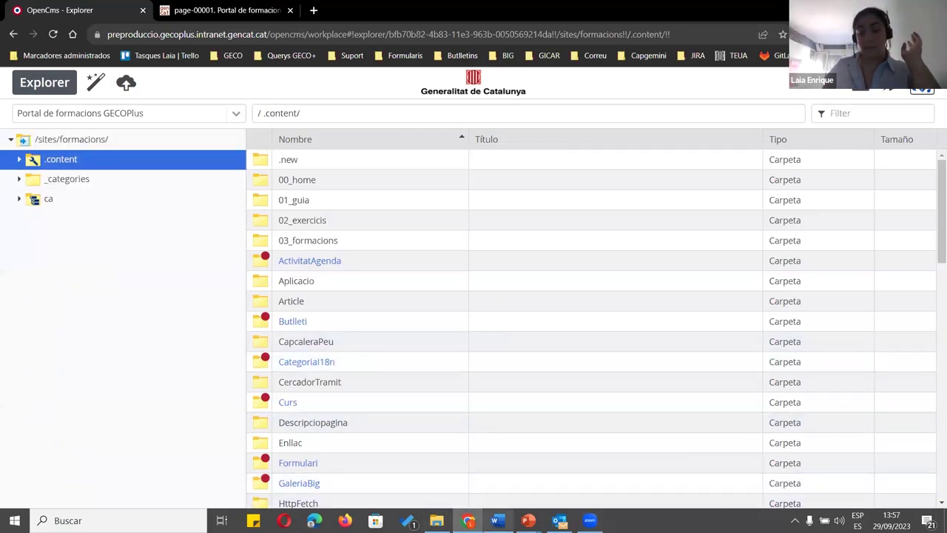
Switch back to the PowerPoint slide show and advance from Ubicació dels continguts to the Noms dels continguts slide
{"action": "mouse_move", "coordinate": [527, 518]}
{"action": "left_click", "coordinate": [466, 467]}
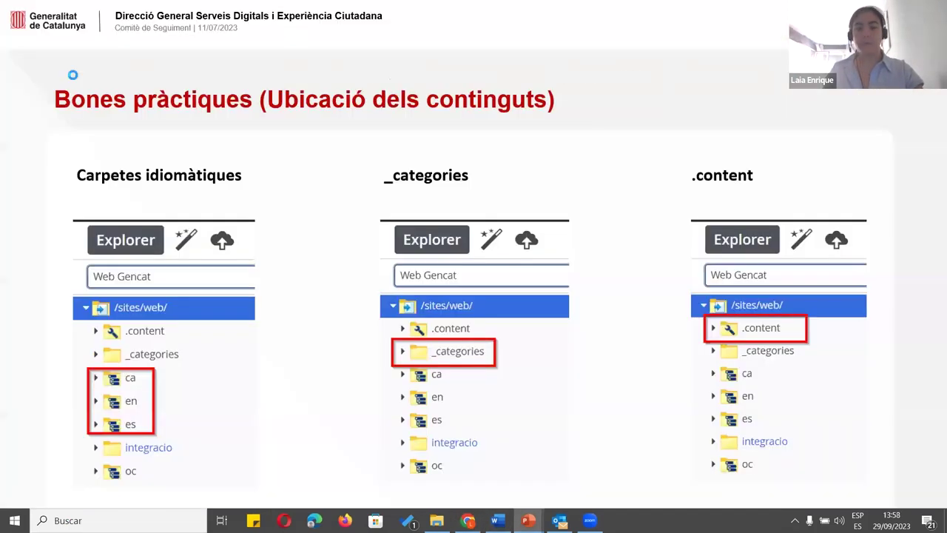
{"action": "left_click", "coordinate": [66, 63]}
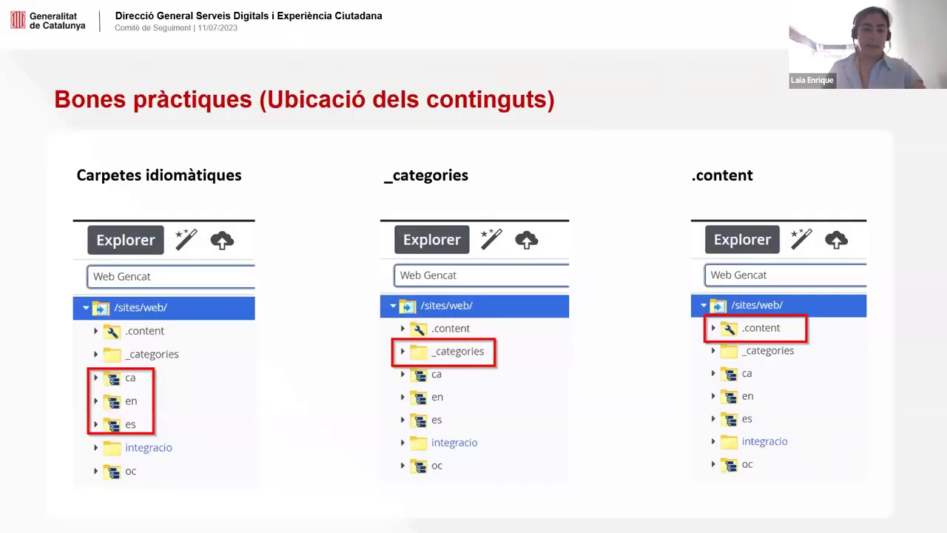
{"action": "left_click", "coordinate": [377, 265]}
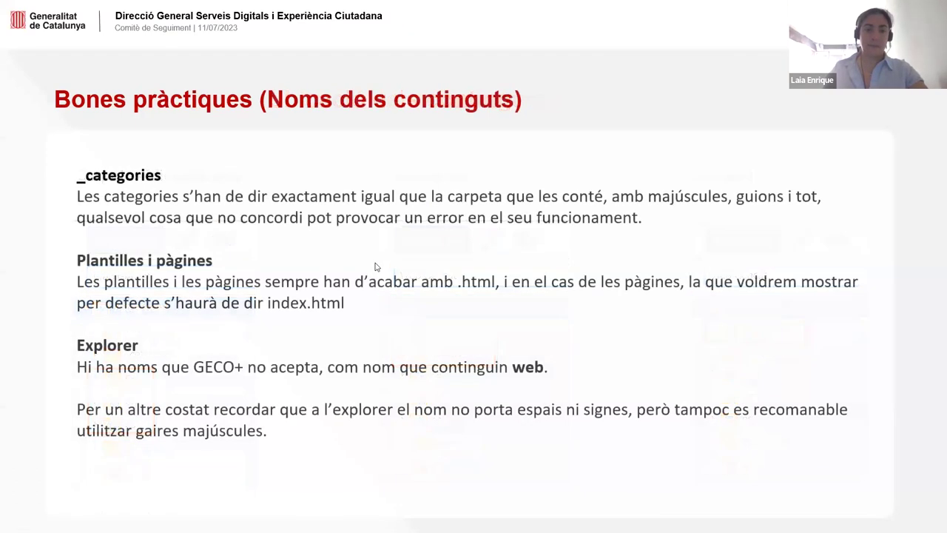